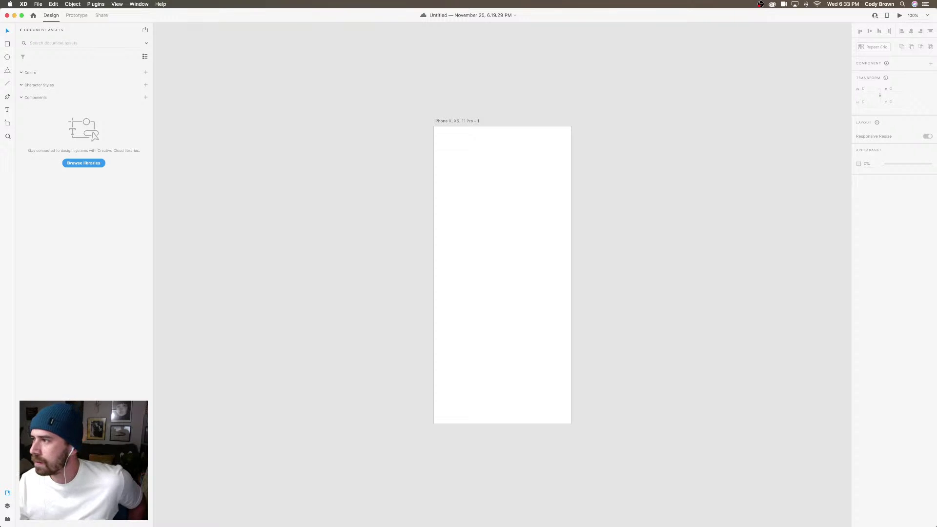
Bring up the Kookville_demo document, examine its splash loader and Shop Products artboards at 100% zoom, and move its window out of the way
mouse_move(507, 524)
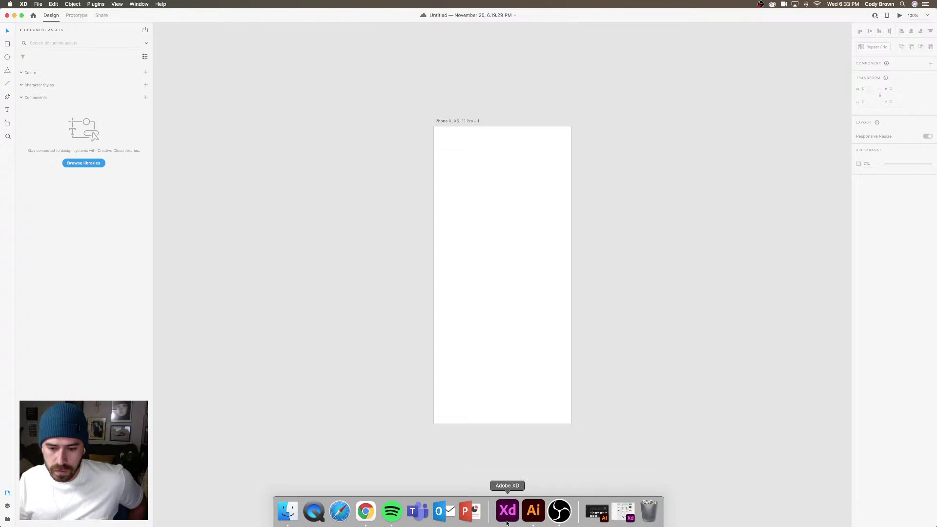
click(624, 510)
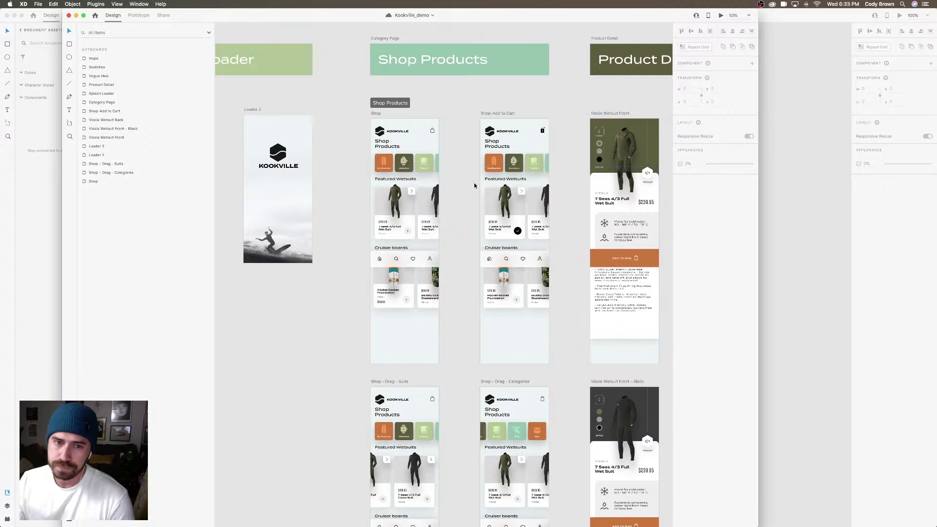
scroll(478, 191, left, 5)
scroll(479, 190, left, 3)
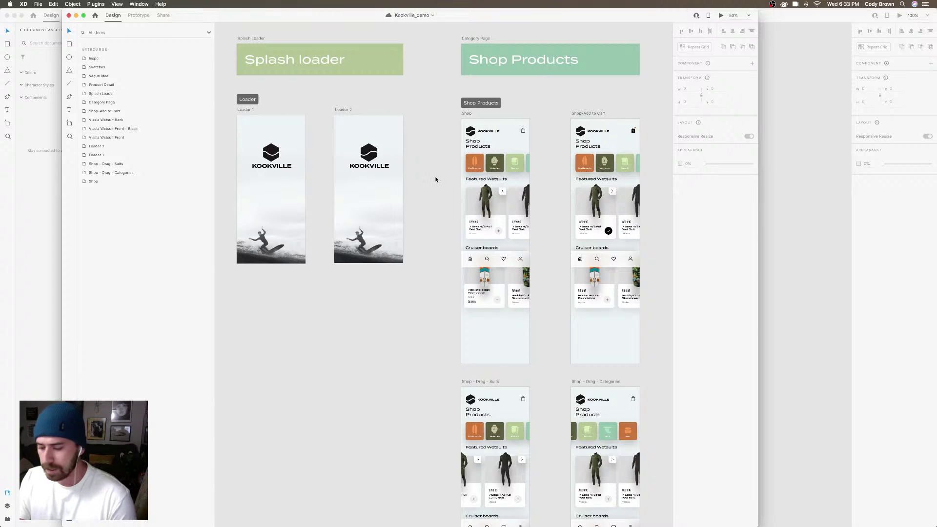
key(super+1)
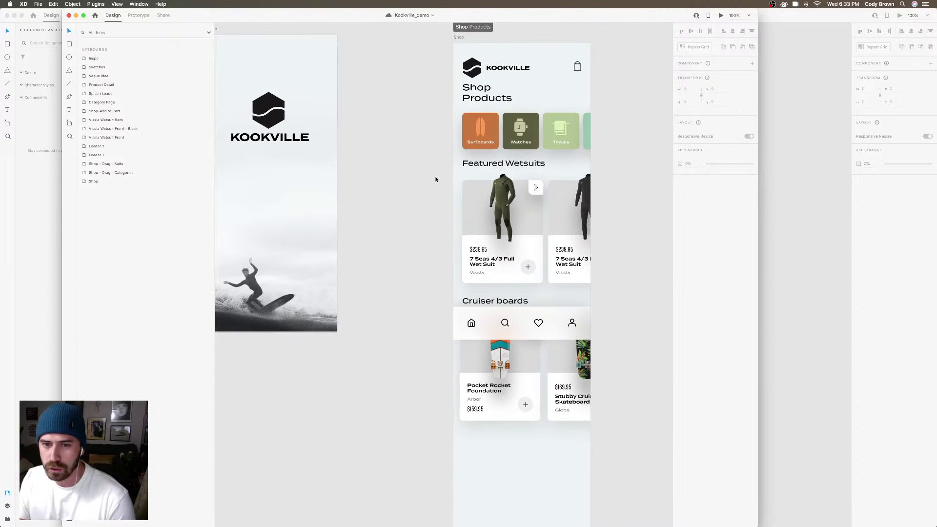
scroll(436, 179, up, 2)
scroll(436, 179, right, 3)
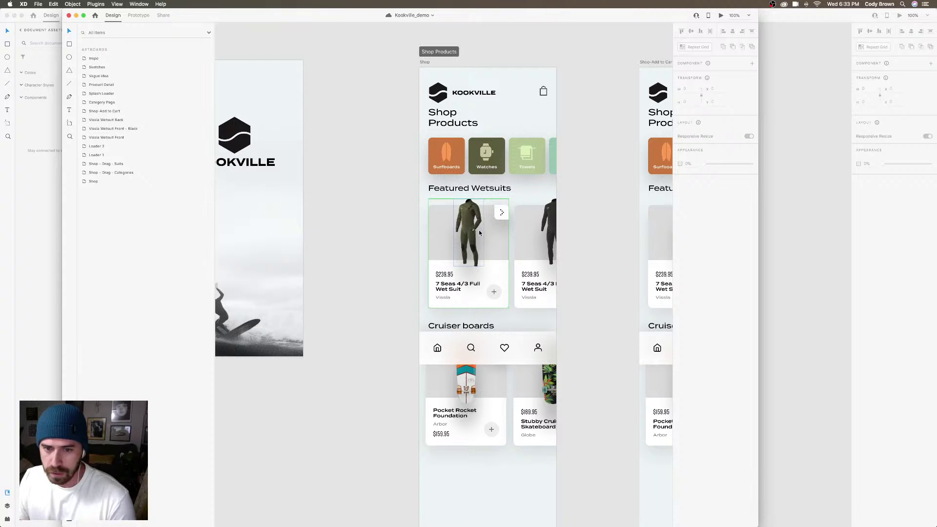
scroll(479, 233, right, 1)
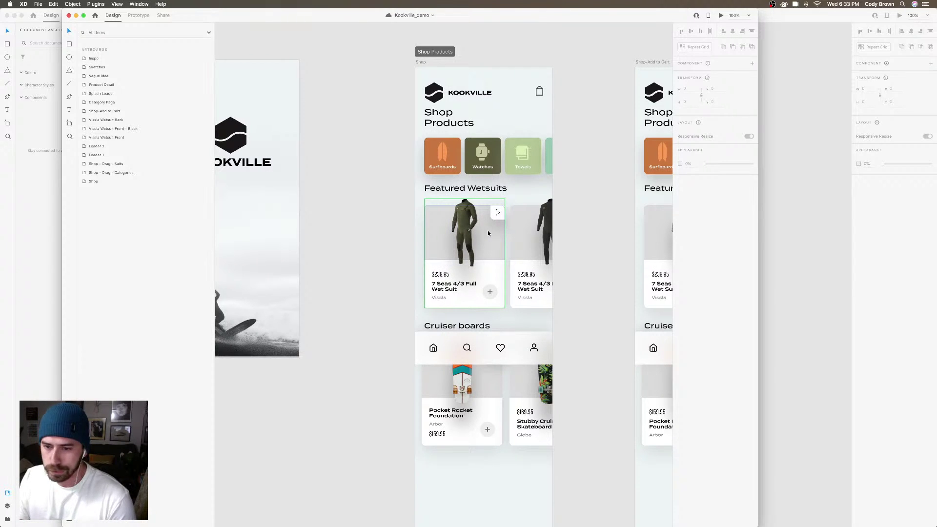
drag(317, 16, 936, 25)
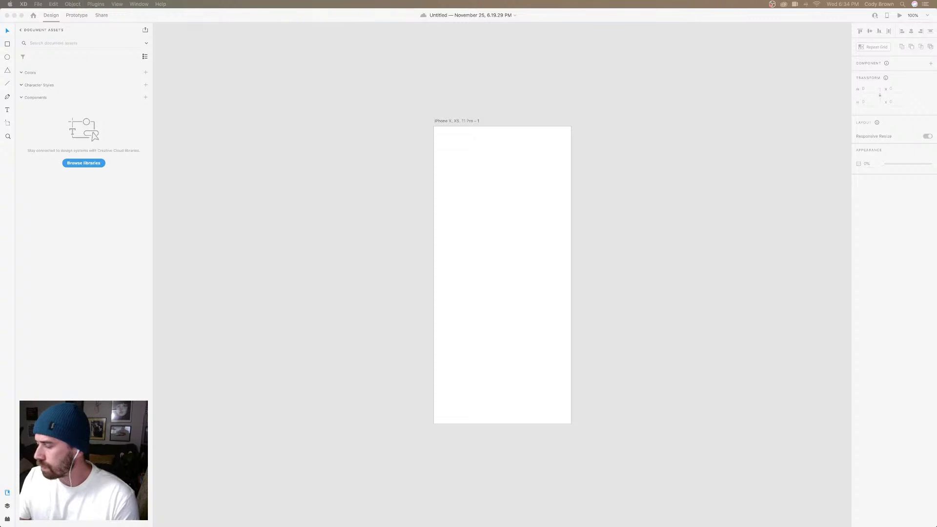
Paste the status bar, display shape and home indicator onto the iPhone artboard, add horizontal guides inside both ends, and show the layers
click(467, 178)
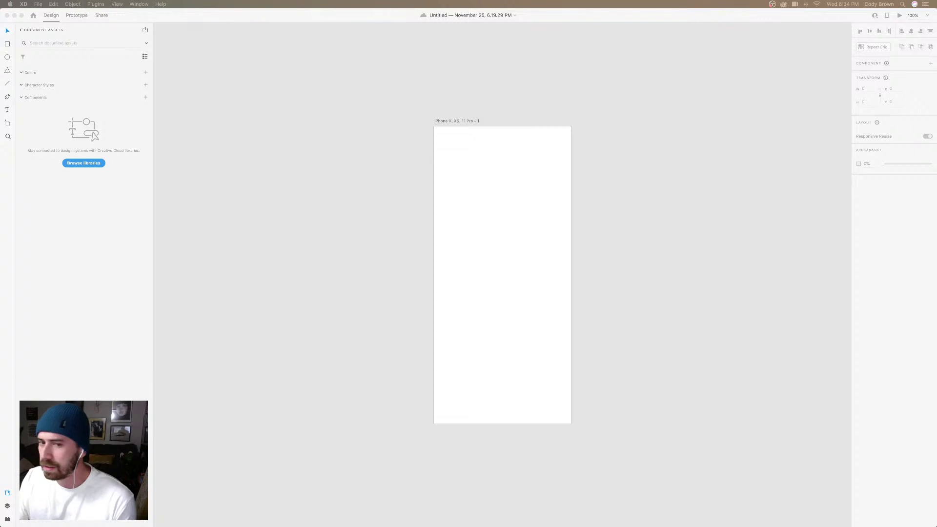
click(457, 121)
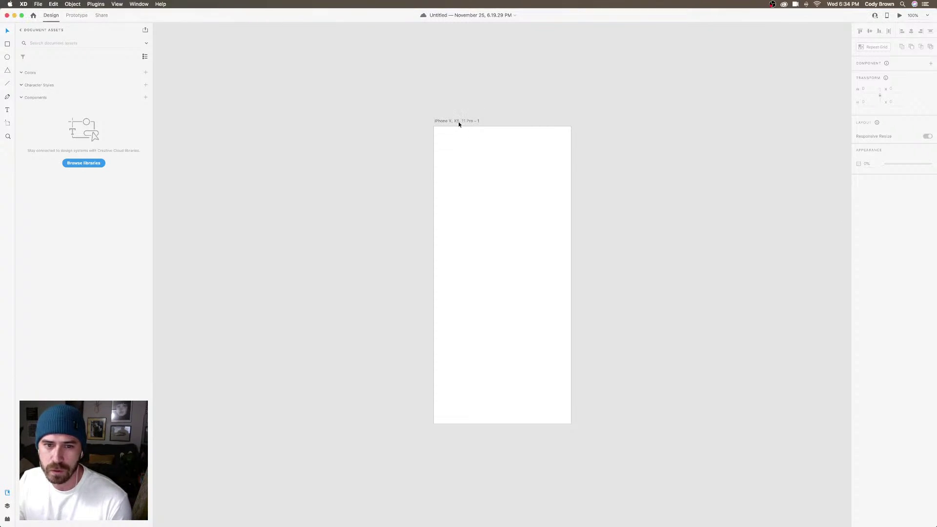
scroll(471, 123, right, 1)
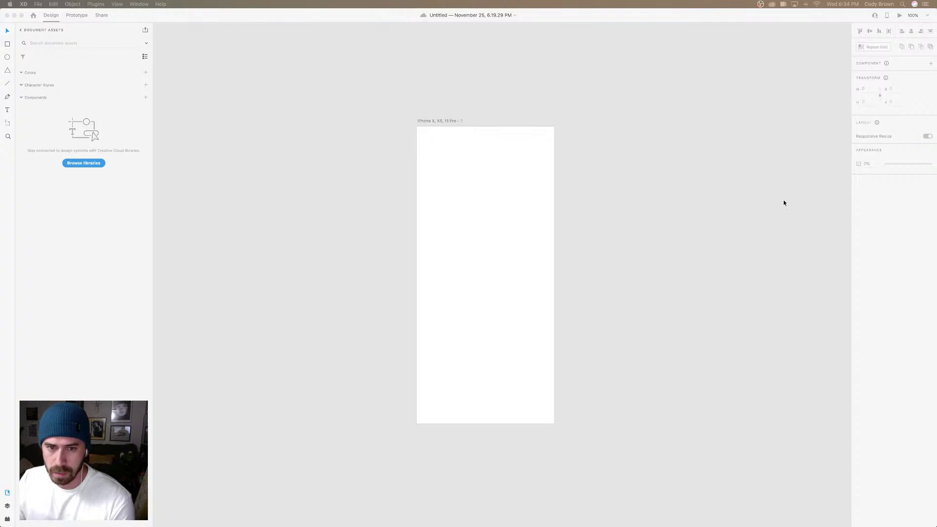
click(463, 153)
key(super+v)
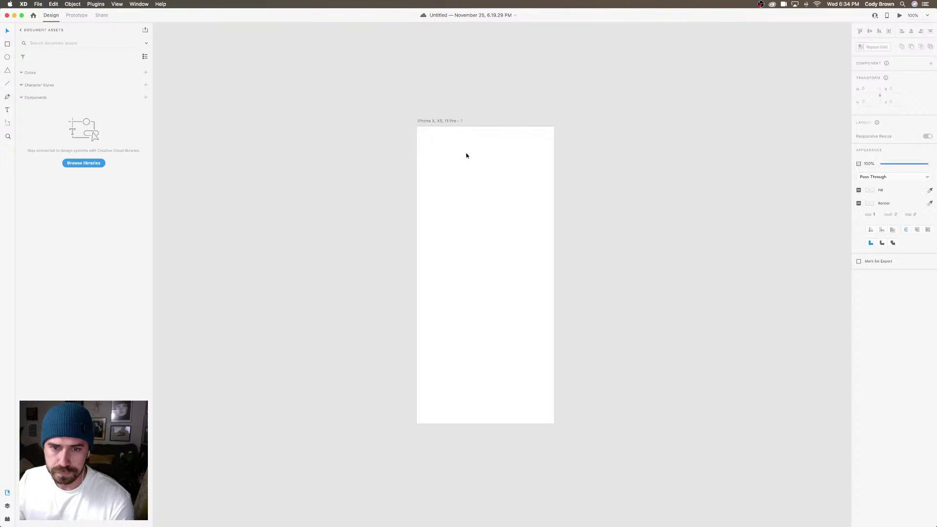
drag(481, 136, 465, 136)
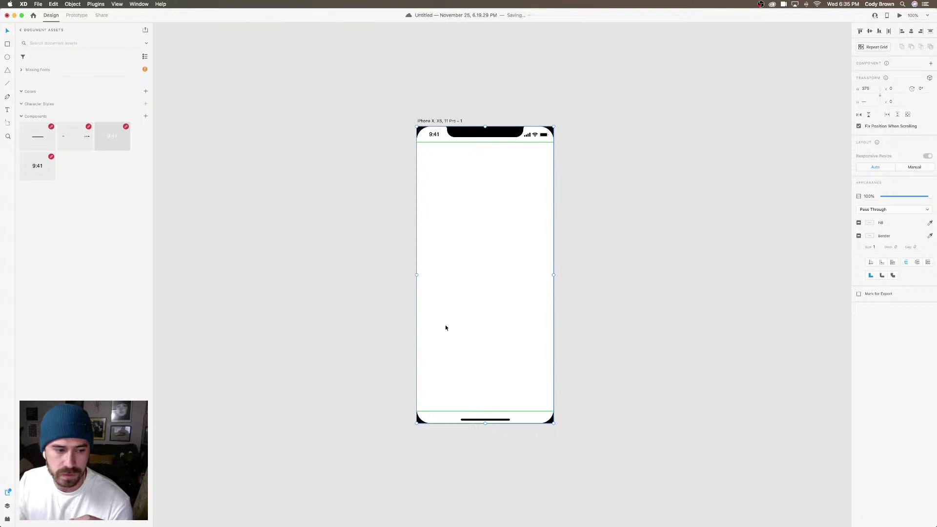
click(7, 506)
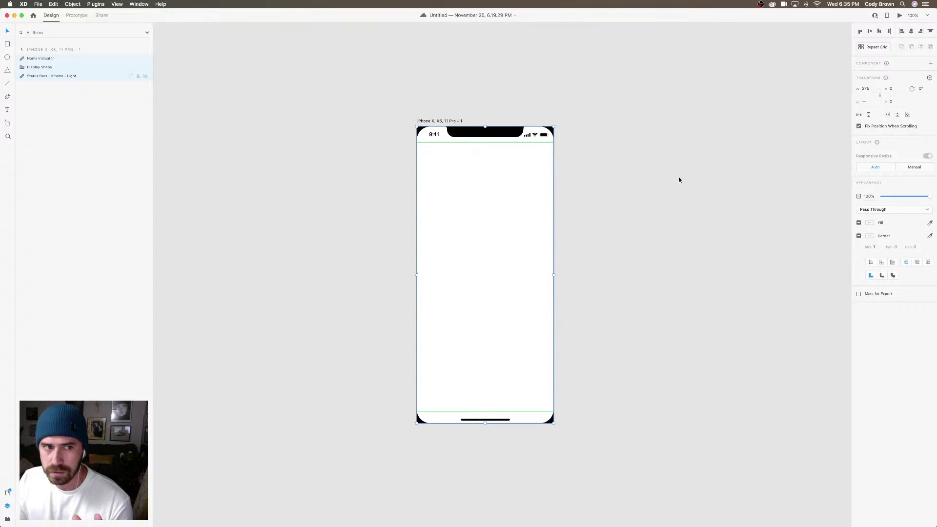
Show the 4-column layout grid on the iPhone artboard and turn it off again
click(442, 121)
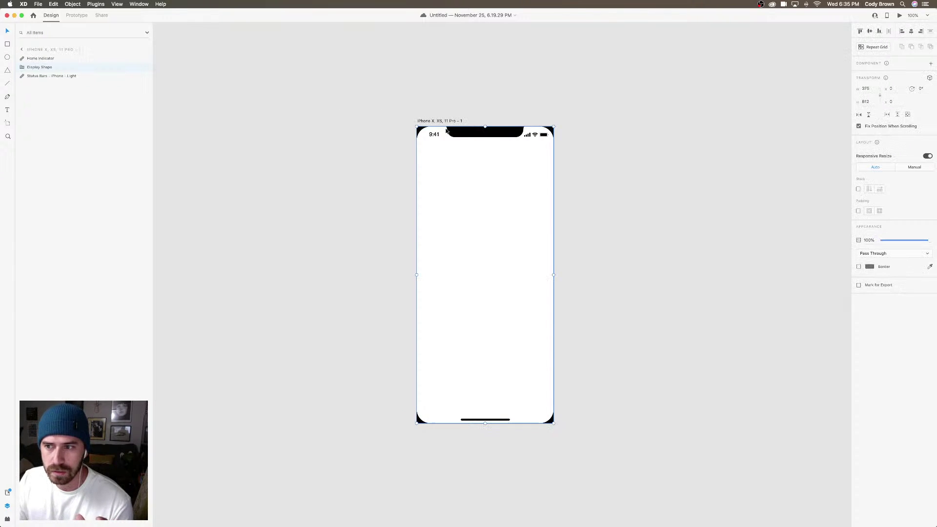
click(437, 121)
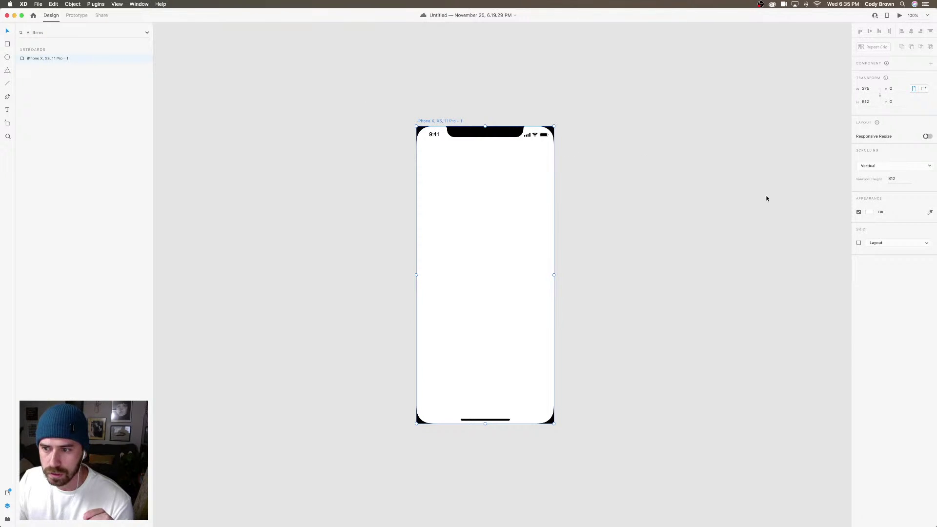
click(859, 243)
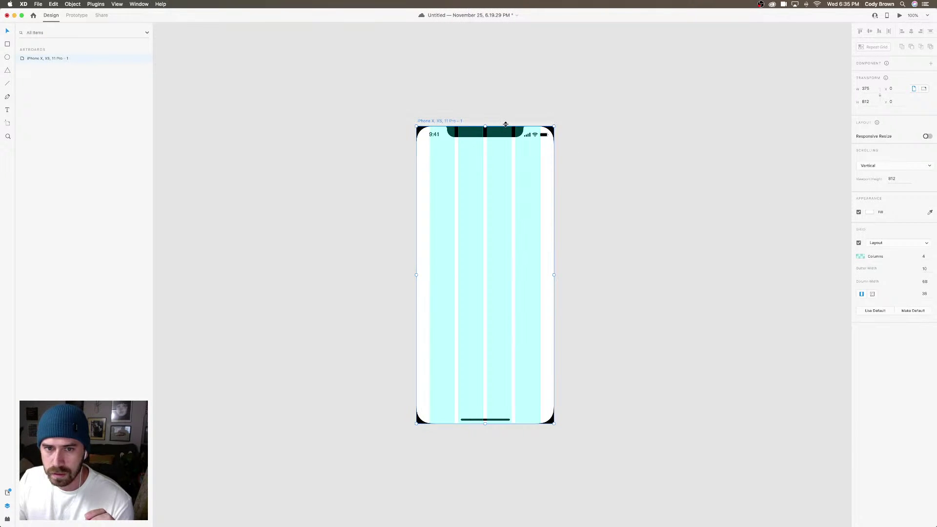
drag(506, 133, 496, 412)
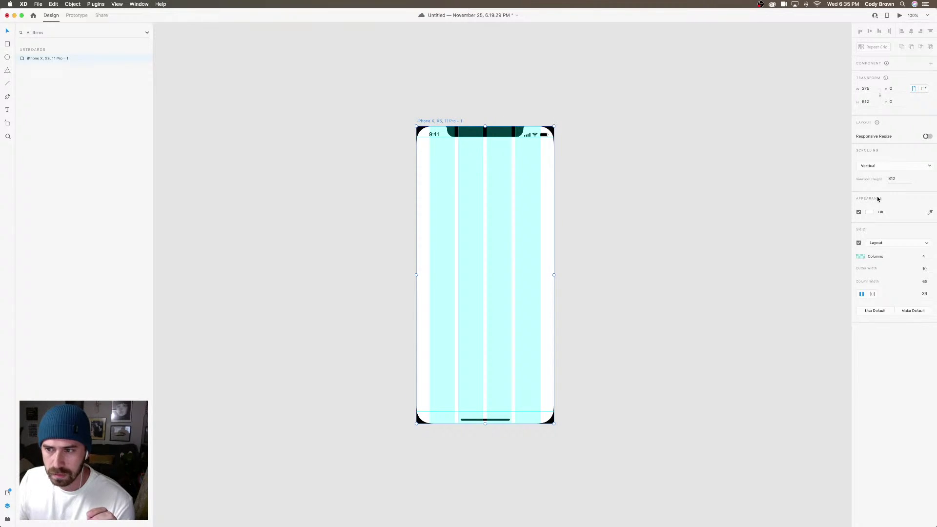
click(860, 243)
Move the upper guide to the notch's lower edge and hide the Status Bars, Display Shape and Home Indicator layers
drag(491, 143, 494, 142)
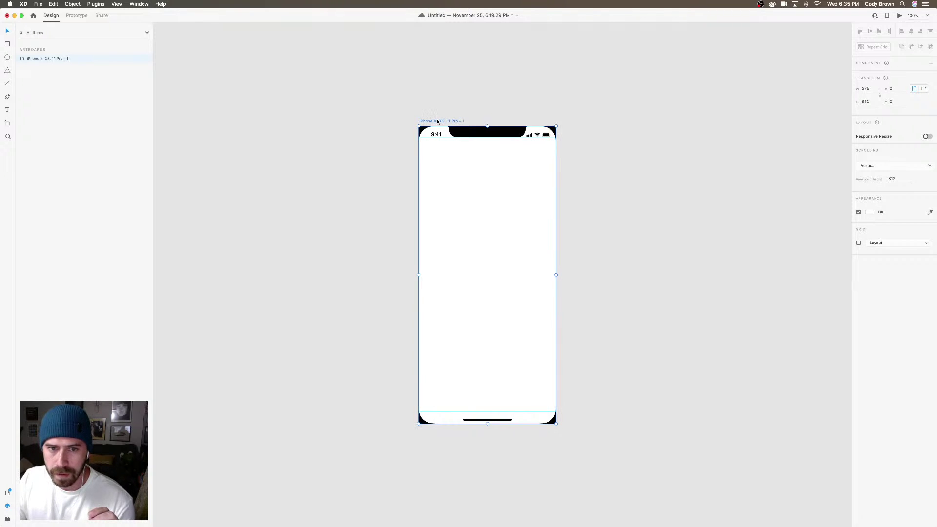
click(455, 133)
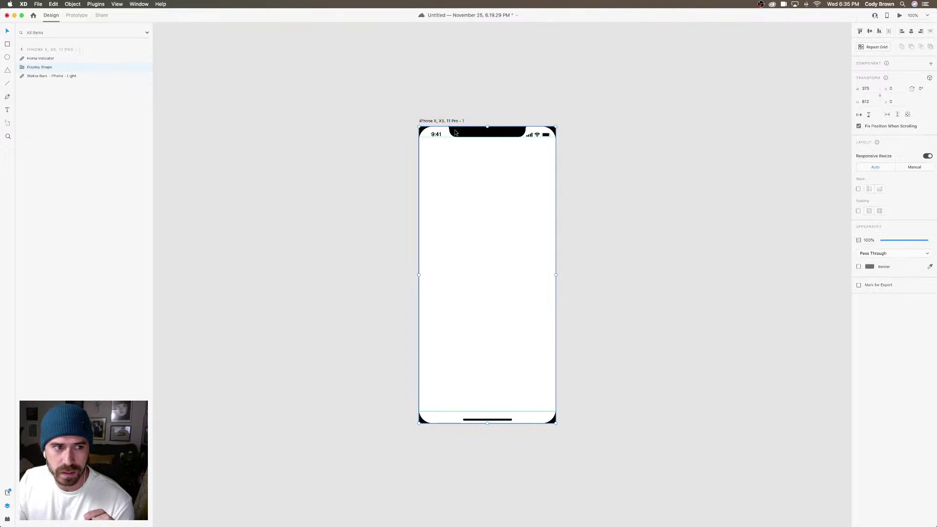
click(146, 76)
click(145, 67)
click(145, 59)
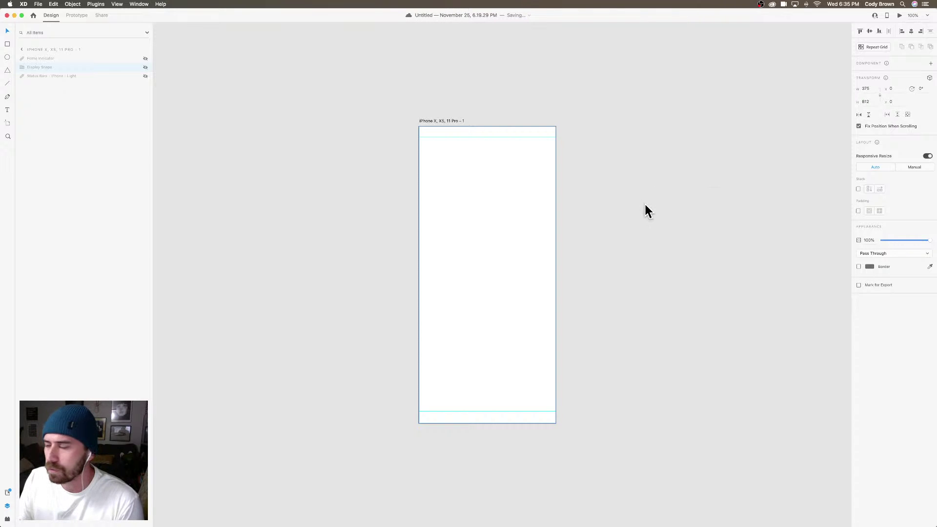
click(383, 85)
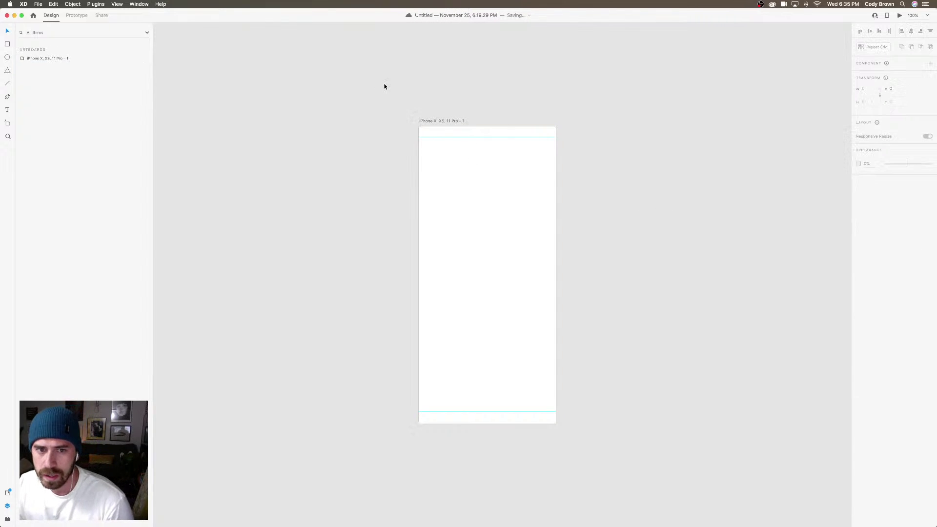
Open the Apple iOS UI kit page, examine the iOS design resource downloads for Adobe XD, and close the page
click(39, 5)
mouse_move(56, 42)
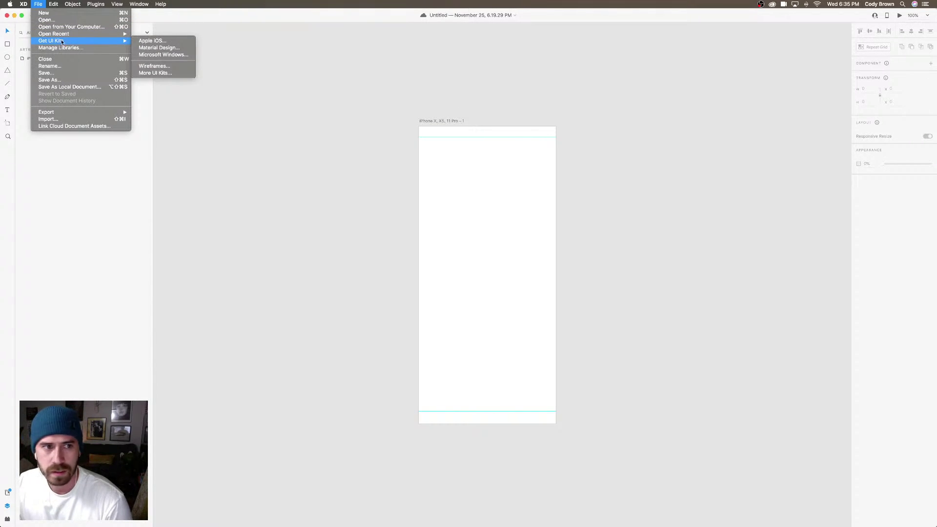
click(167, 43)
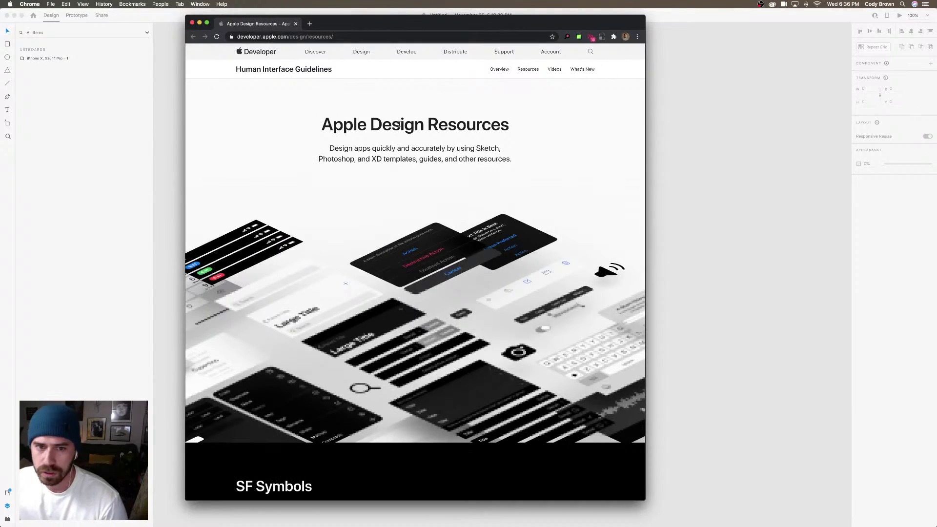
scroll(509, 235, down, 10)
scroll(521, 277, down, 5)
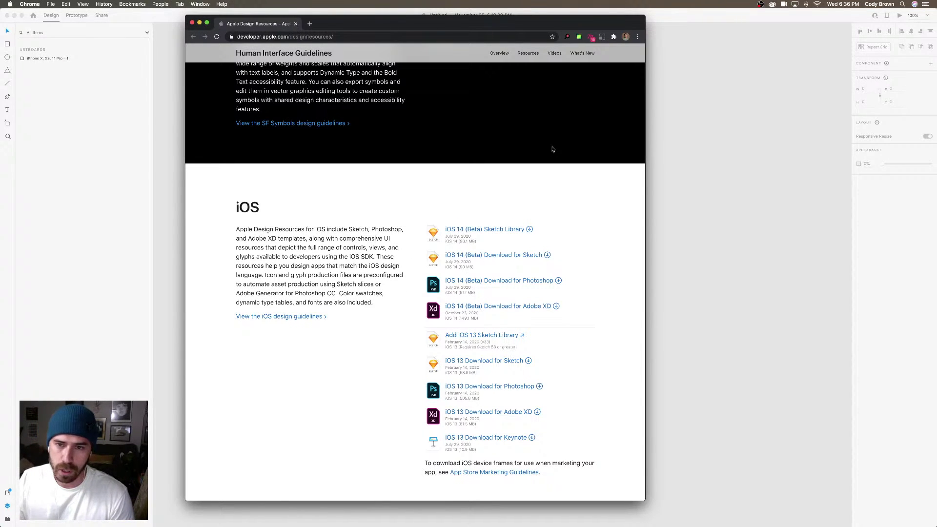
click(193, 24)
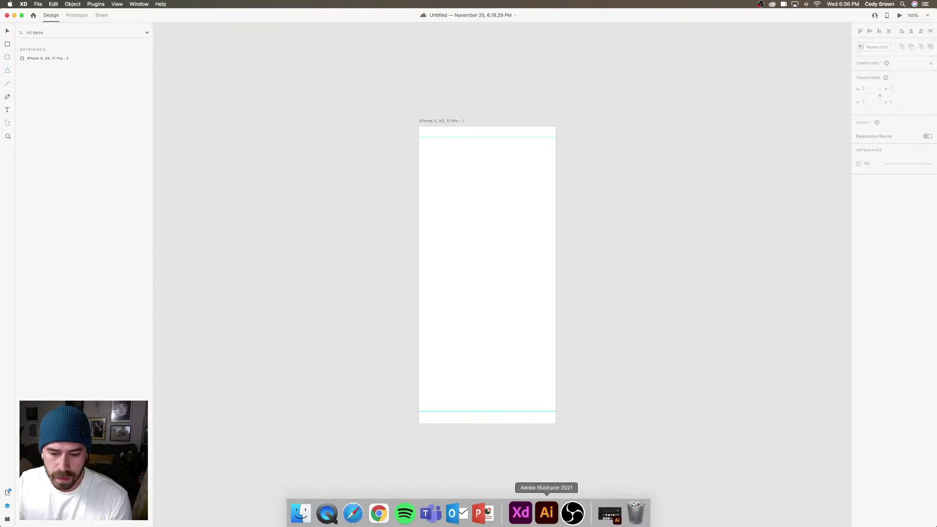
Switch to Illustrator and create a 1920 x 1080 px RGB document from the Web-Large preset
click(547, 513)
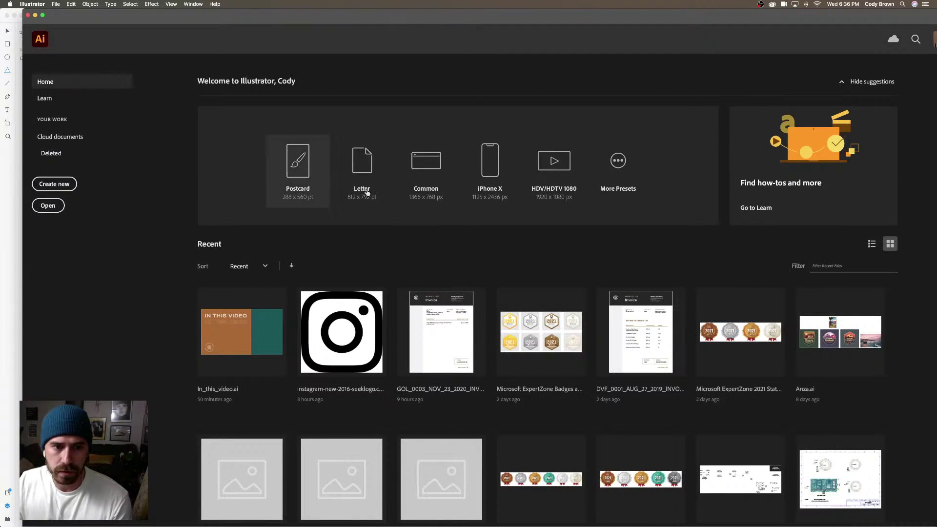
click(56, 4)
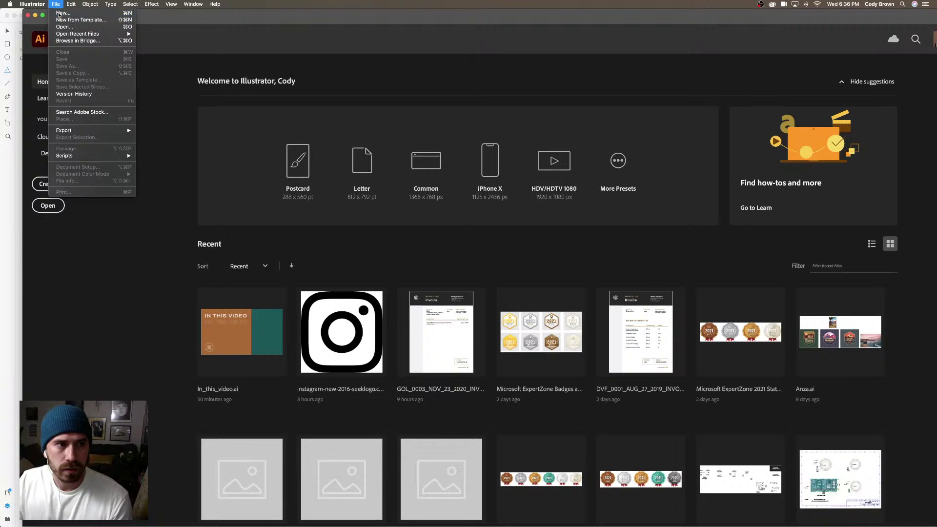
click(340, 126)
key(super+n)
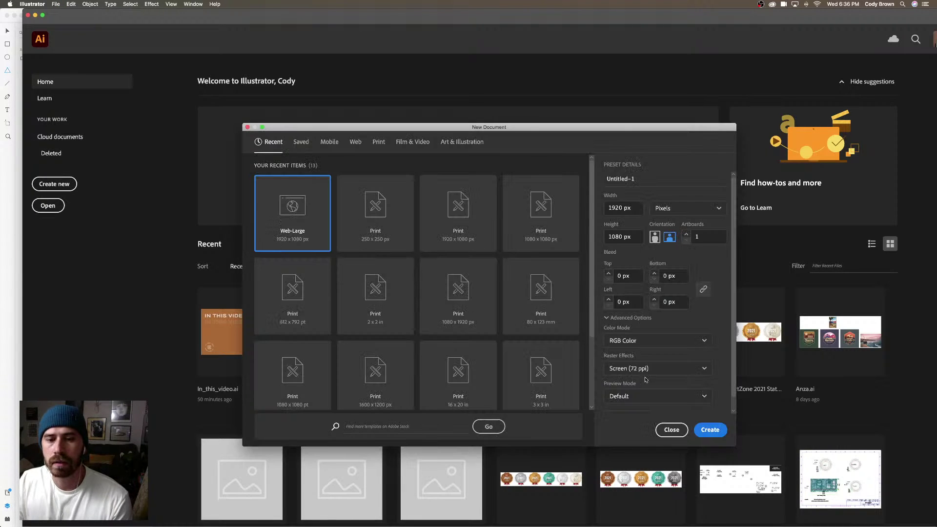
click(712, 430)
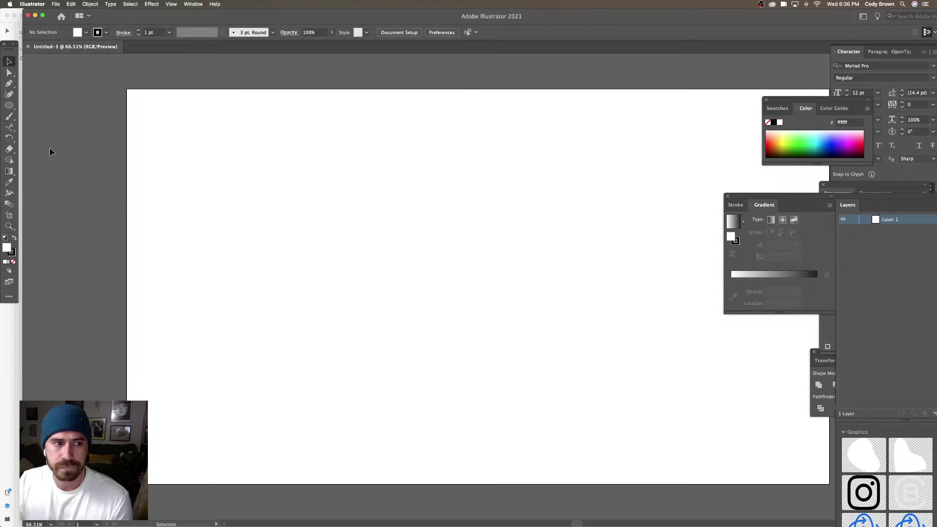
Draw a hexagon about 212 x 184 px in the upper part of the artboard and rotate it so a corner points up
drag(9, 105, 44, 128)
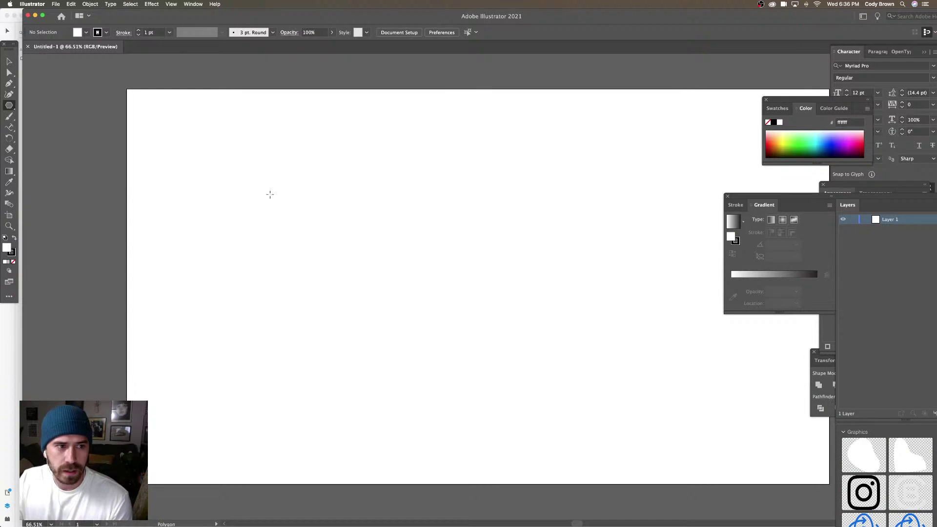
drag(298, 191, 322, 197)
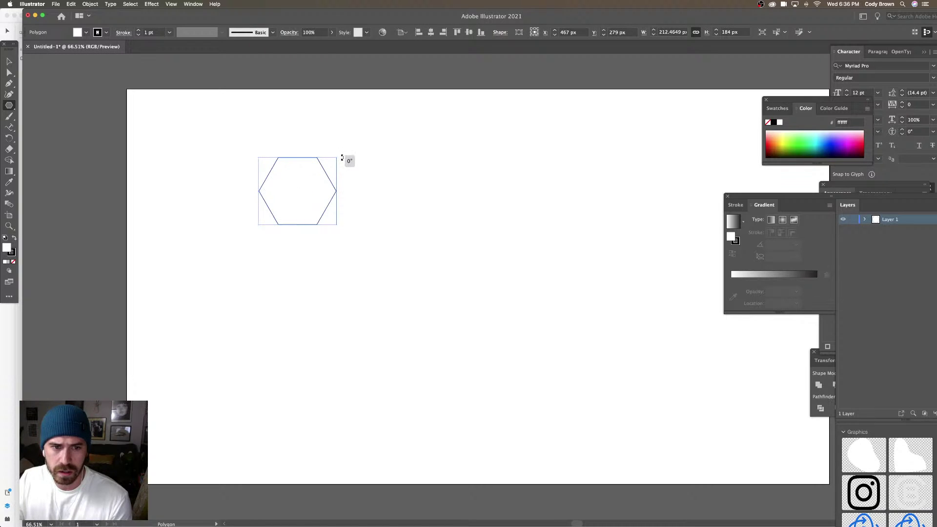
drag(341, 158, 326, 213)
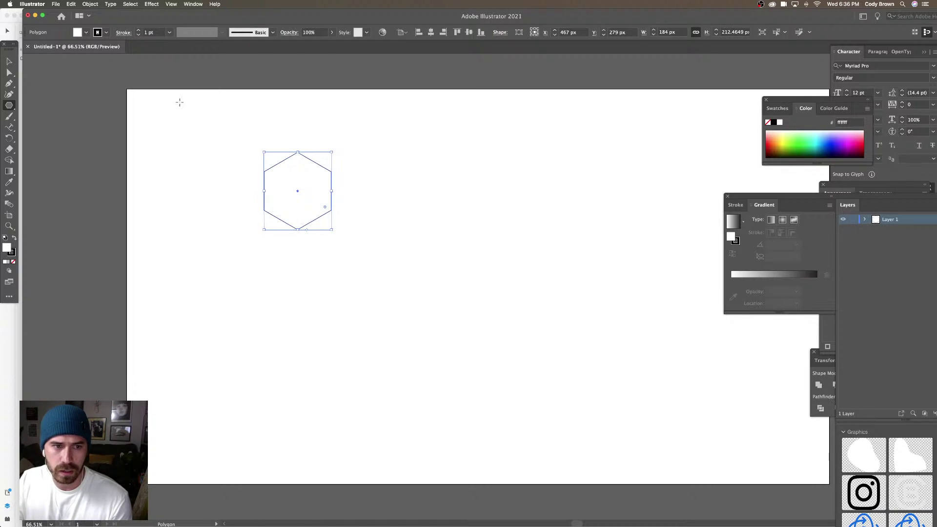
Remove the hexagon's stroke and fill it with black
click(8, 61)
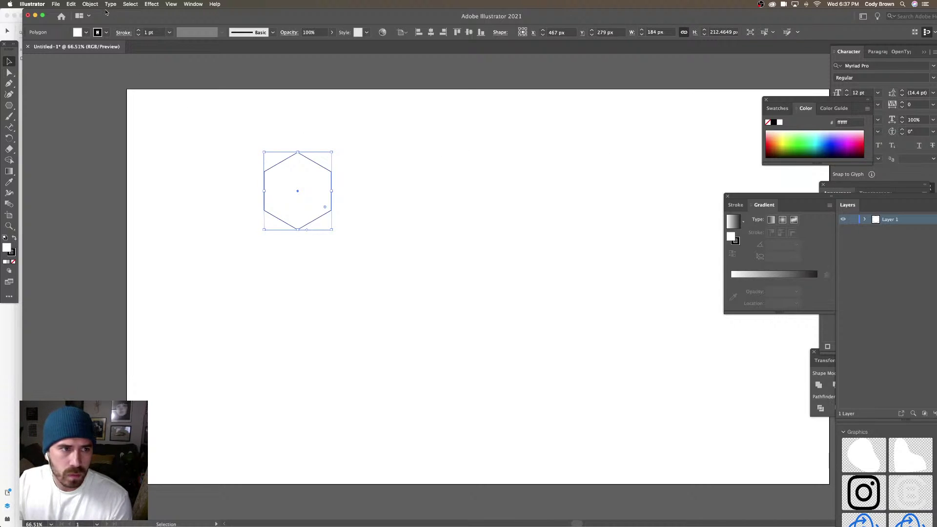
click(106, 32)
click(10, 48)
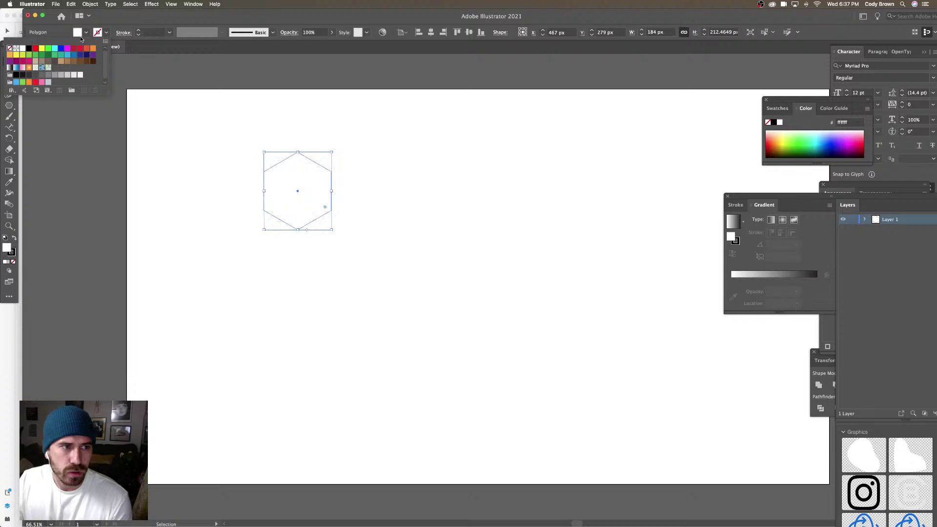
click(86, 32)
click(85, 32)
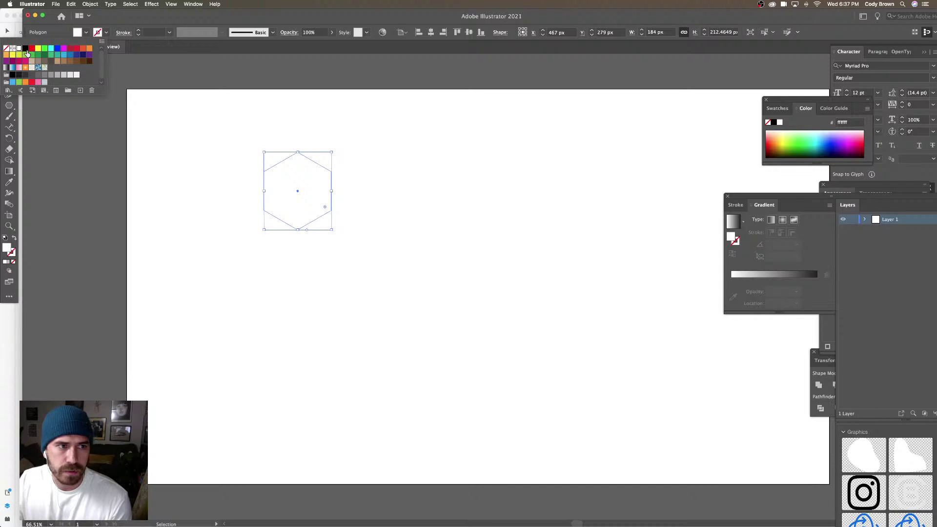
click(25, 49)
key(space)
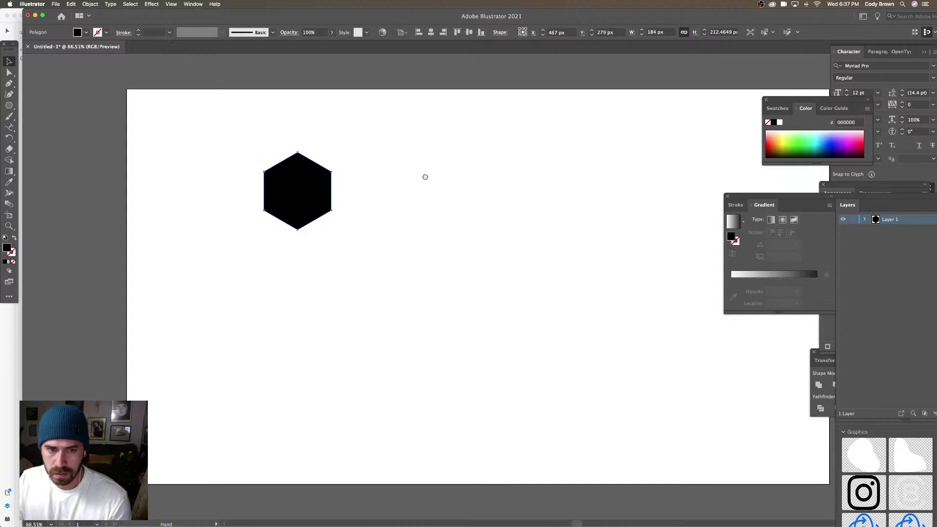
drag(425, 177, 411, 176)
click(411, 178)
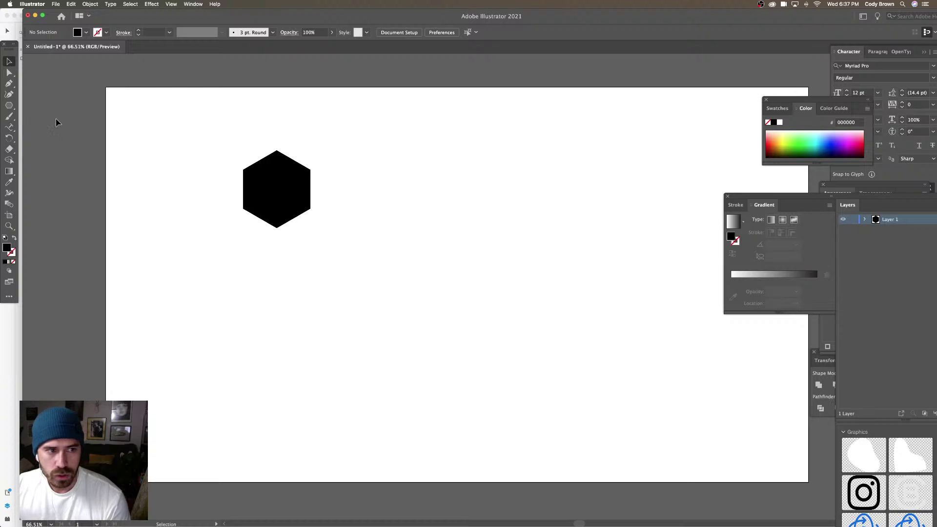
double_click(117, 20)
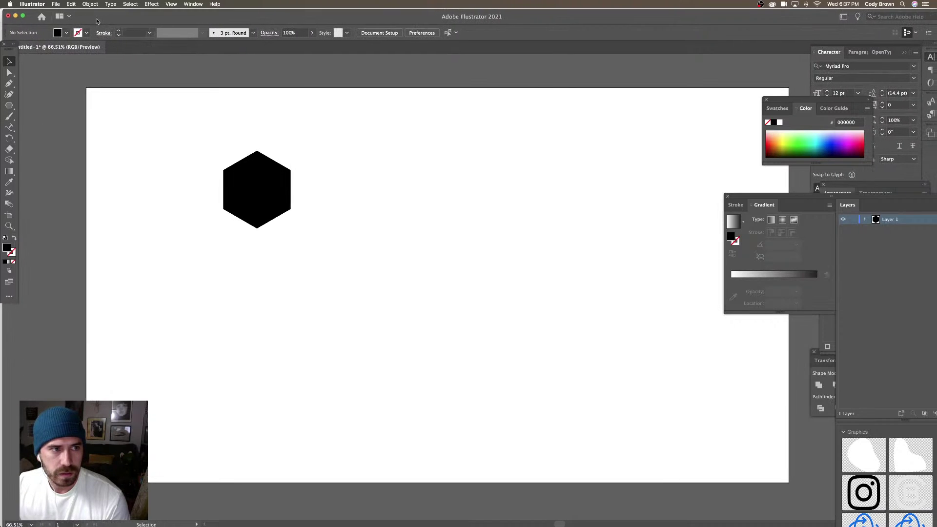
Draw a horizontal line about 1039 px long through the middle of the hexagon
click(10, 105)
drag(11, 107, 44, 152)
mouse_move(138, 189)
mouse_down()
mouse_move(283, 209)
mouse_move(518, 211)
mouse_up()
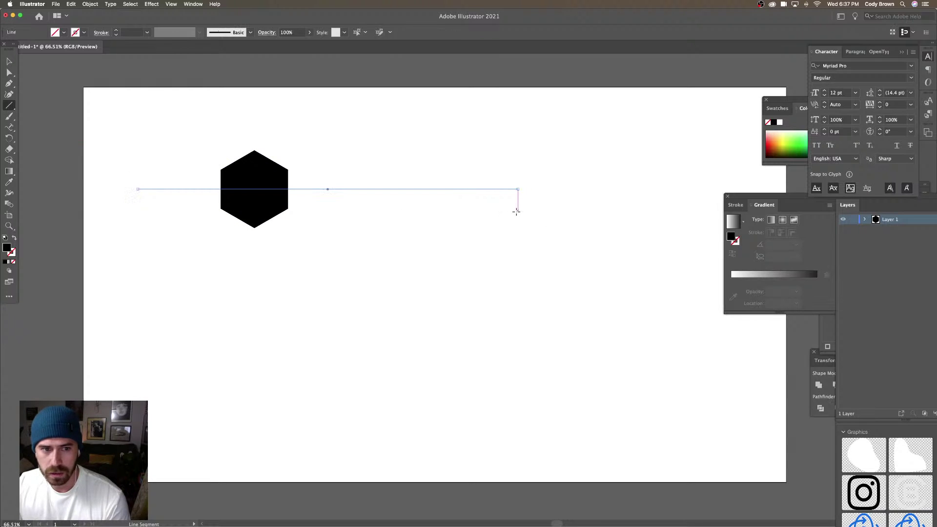
Give the horizontal line a white stroke with a weight of 8 pt
click(75, 34)
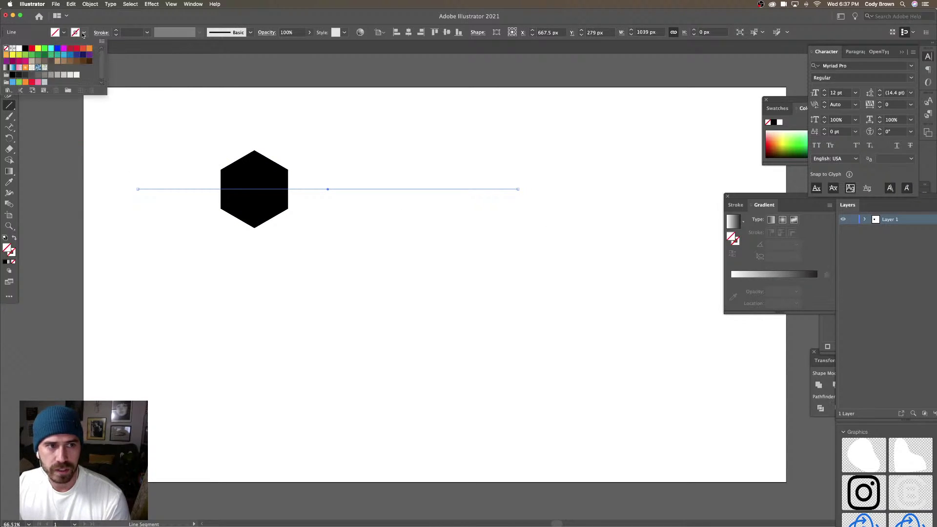
click(19, 48)
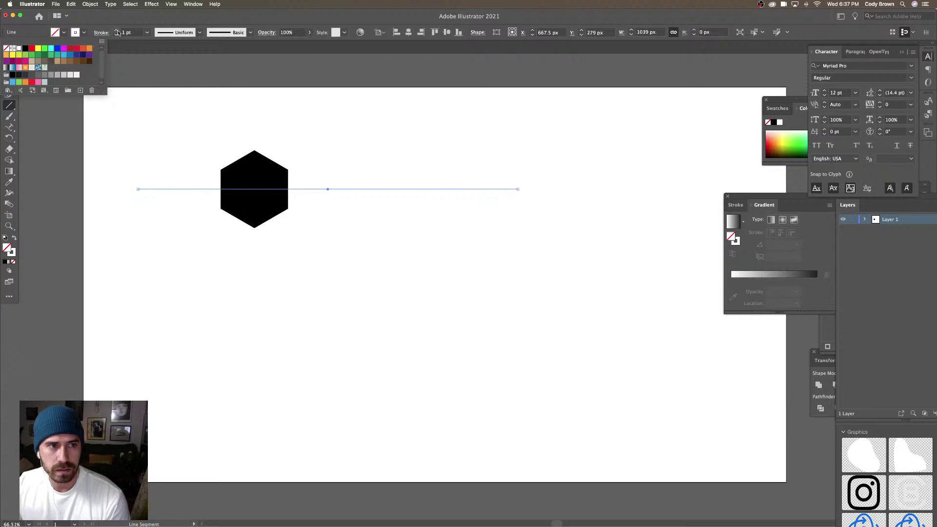
click(117, 31)
click(117, 30)
click(117, 31)
click(117, 30)
click(117, 31)
click(117, 30)
click(117, 31)
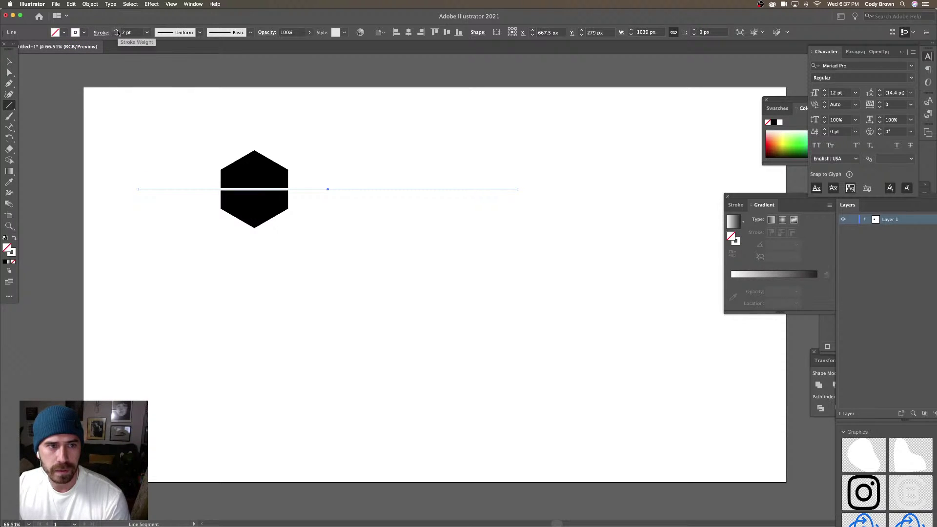
click(117, 30)
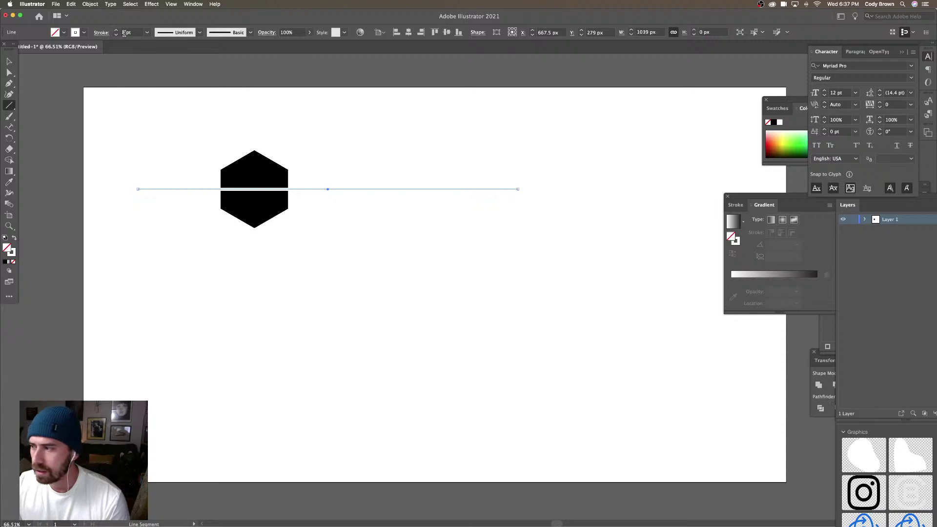
Apply a Zig Zag effect to the line with 10 px absolute size, 14 ridges per segment and smooth points, and expand its appearance
key(v)
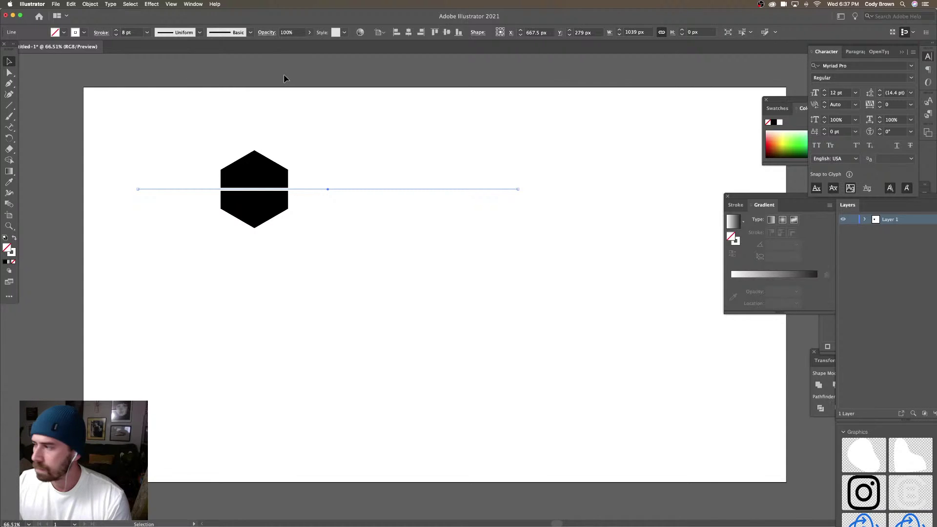
click(442, 126)
click(282, 193)
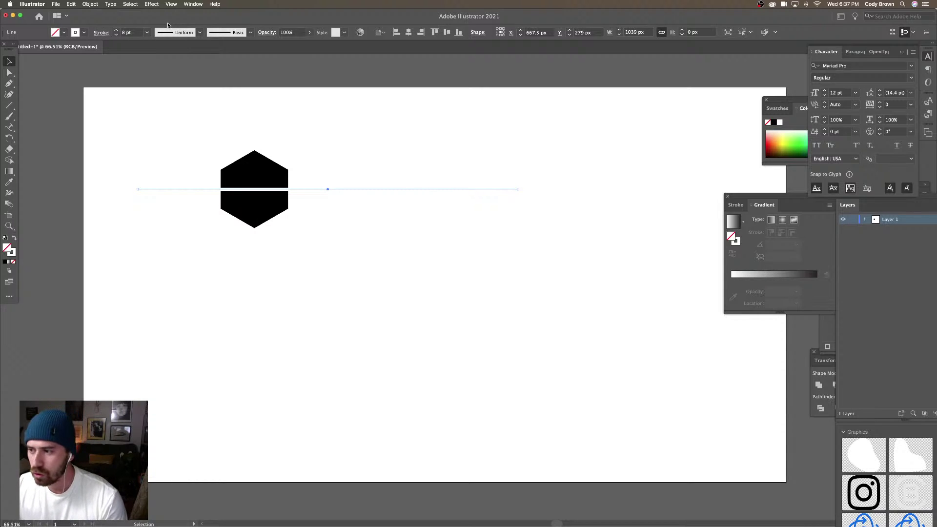
click(153, 4)
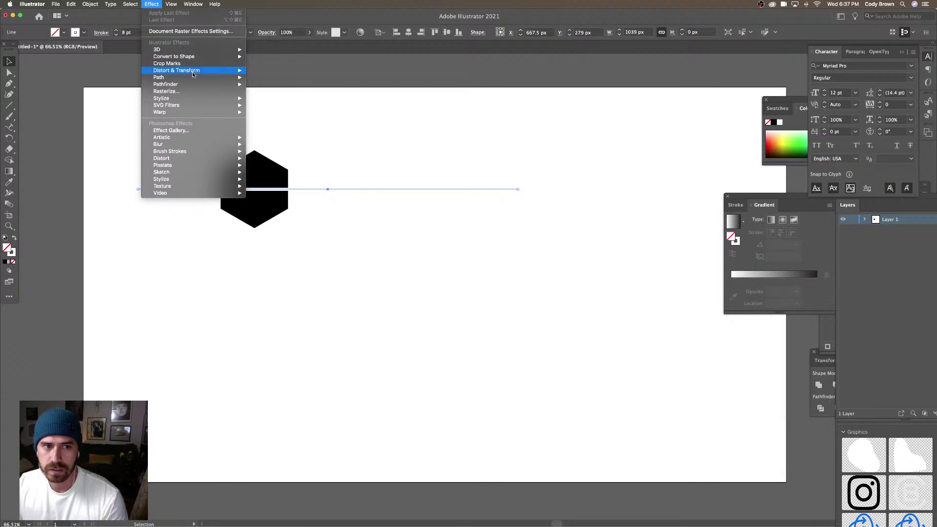
mouse_move(195, 73)
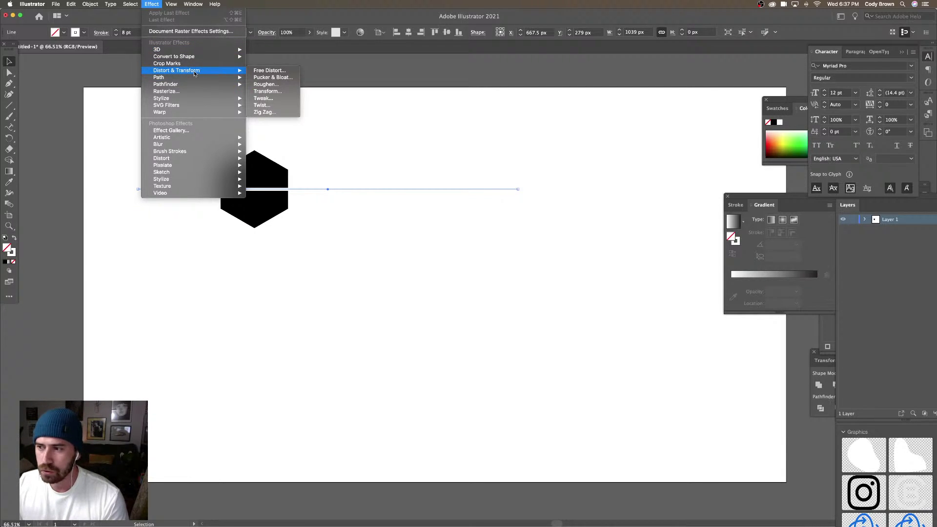
click(262, 112)
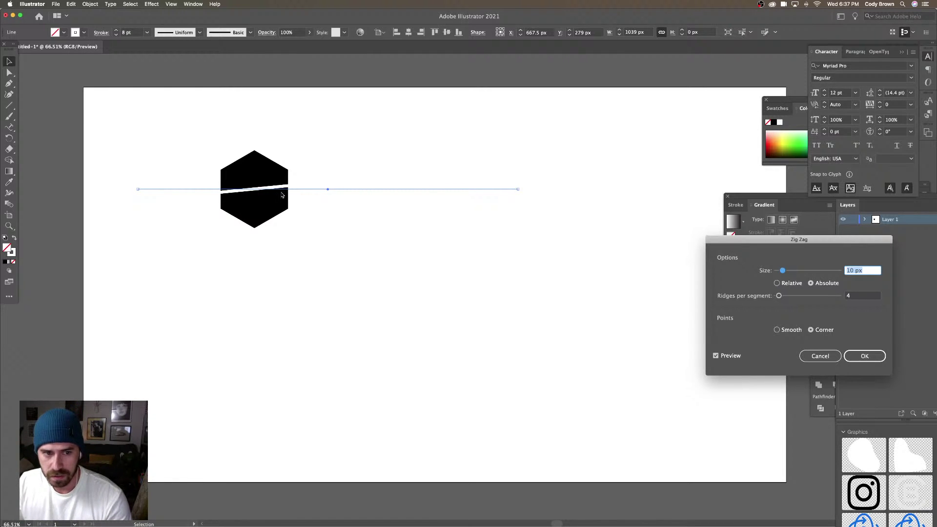
drag(779, 296, 787, 298)
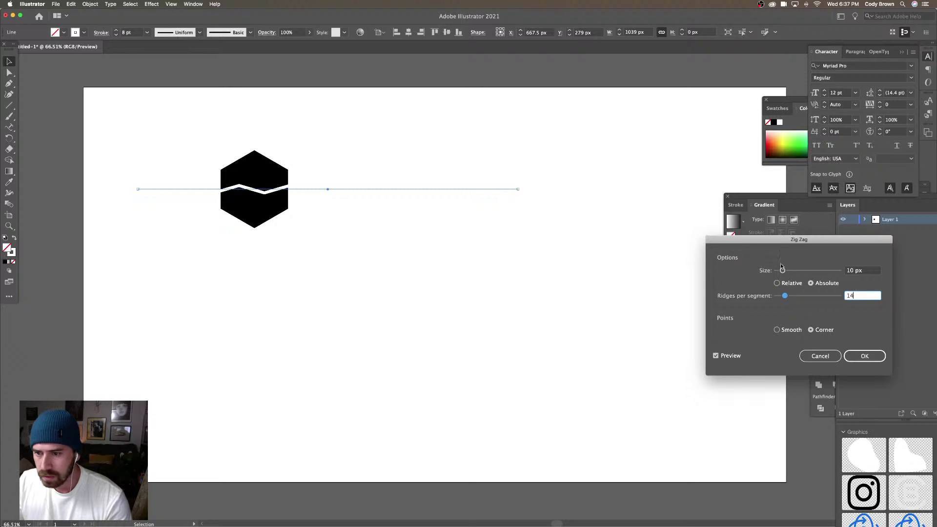
drag(775, 243, 338, 233)
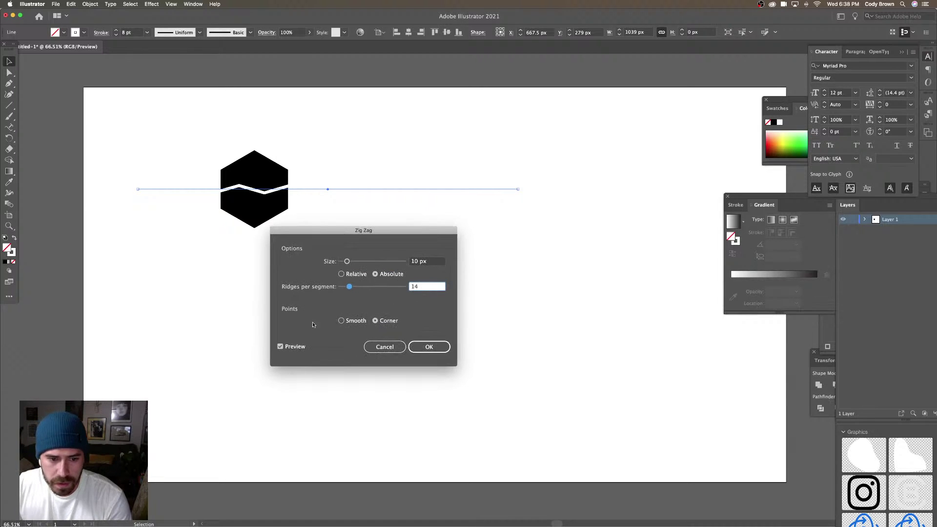
click(342, 321)
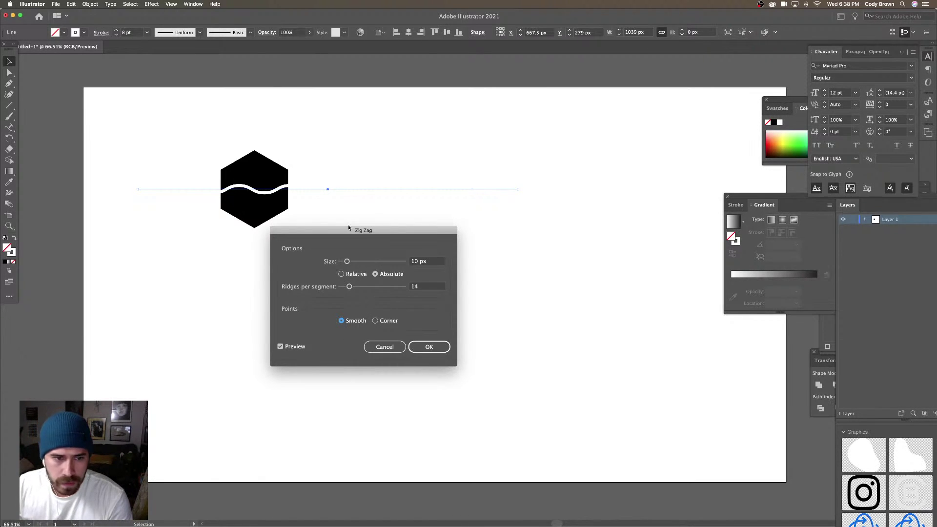
click(432, 346)
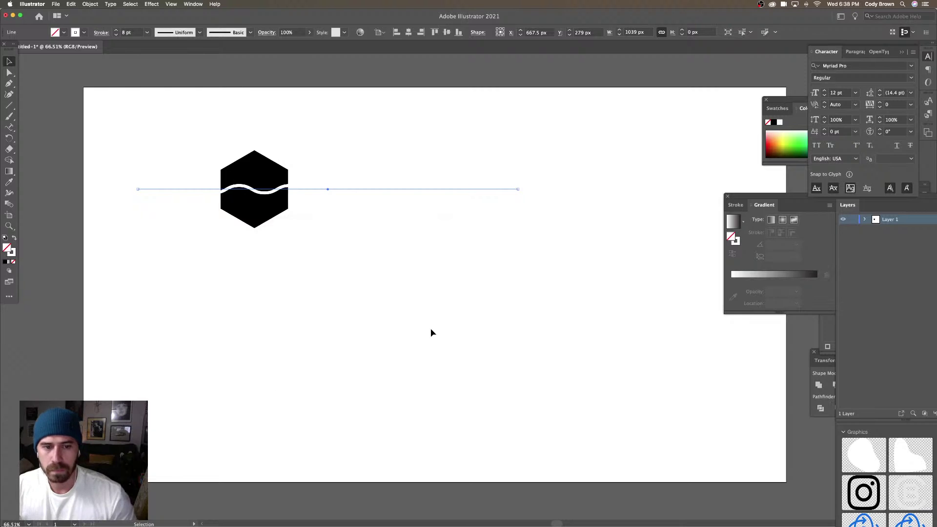
click(91, 4)
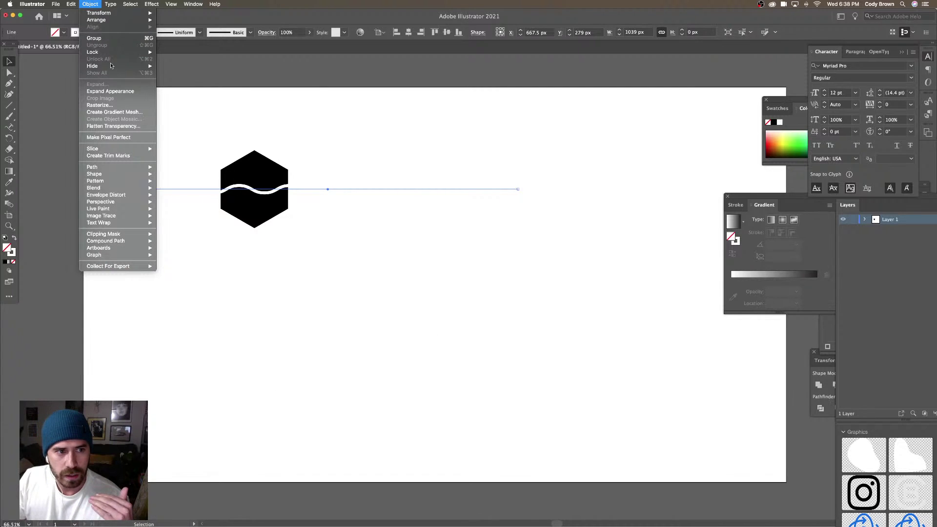
click(119, 91)
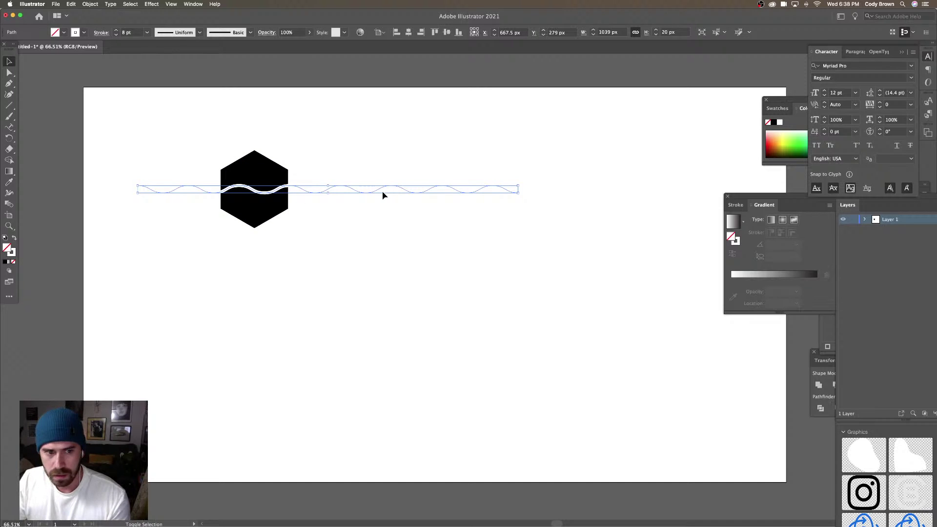
Shift the wavy line horizontally to X 809.5 px so one full wave spans the hexagon, and deselect it
key(shift+Right)
key(shift+Right)
key(shift+Right)
key(shift+Right)
key(shift+Right)
key(shift+Right)
key(shift+Right)
key(shift+Right)
key(shift+Right)
key(shift+Right)
key(shift+Right)
key(shift+Right)
key(shift+Right)
key(shift+Left)
key(shift+Left)
key(shift+Left)
key(shift+Left)
key(shift+Left)
key(shift+Left)
key(shift+Left)
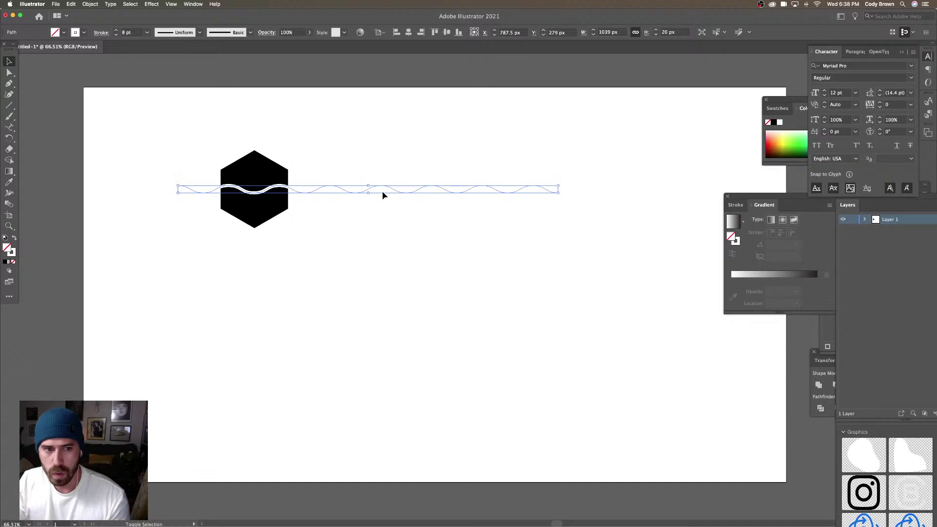
key(shift+Left)
key(shift+Left)
key(shift+Left)
key(shift+Left)
key(shift+Left)
key(shift+Left)
key(shift+Left)
key(shift+Left)
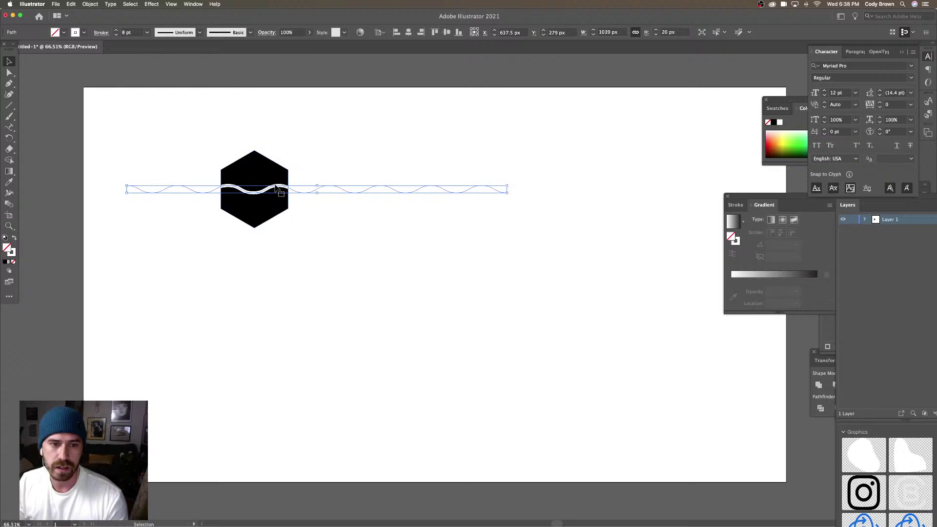
drag(276, 189, 305, 189)
key(shift+Right)
key(shift+Right)
key(shift+Right)
key(shift+Right)
key(shift+Right)
key(shift+Right)
key(shift+Right)
key(shift+Right)
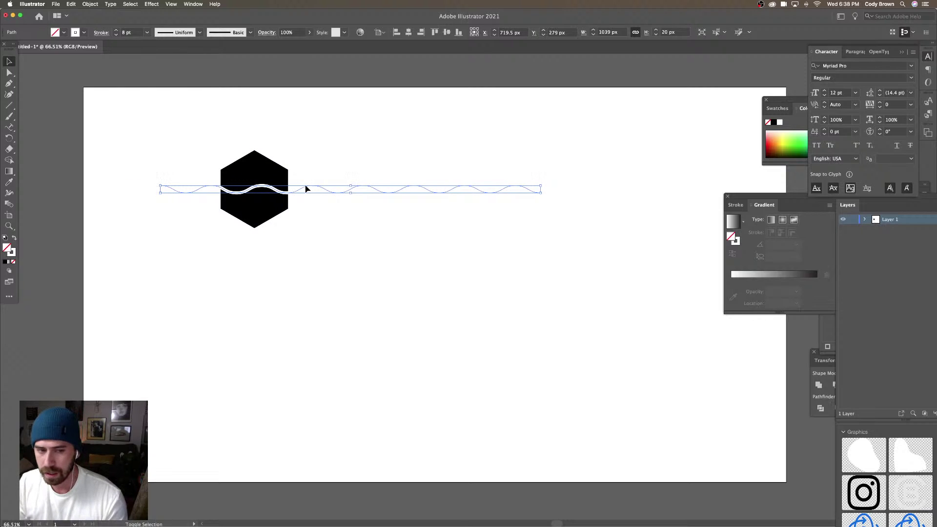
key(shift+Right)
key(shift+Right)
key(shift+Right)
key(shift+Right)
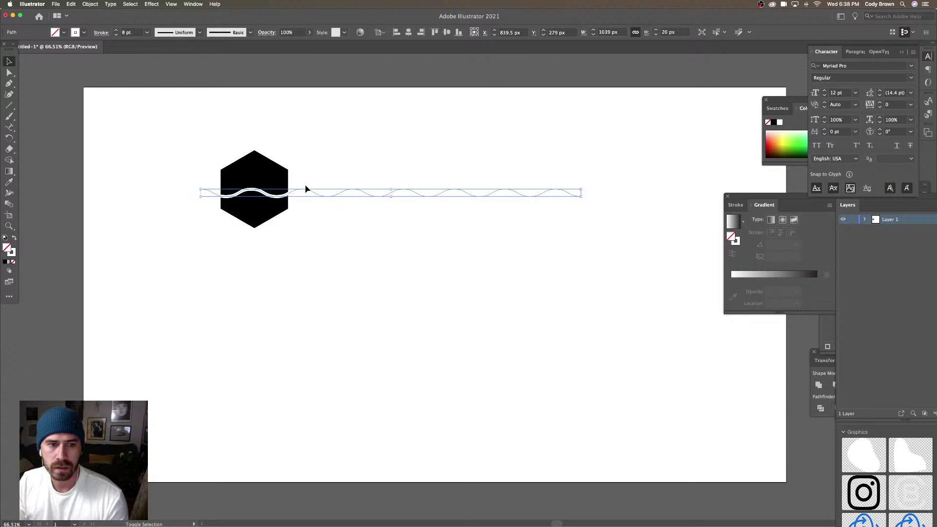
key(shift+Left)
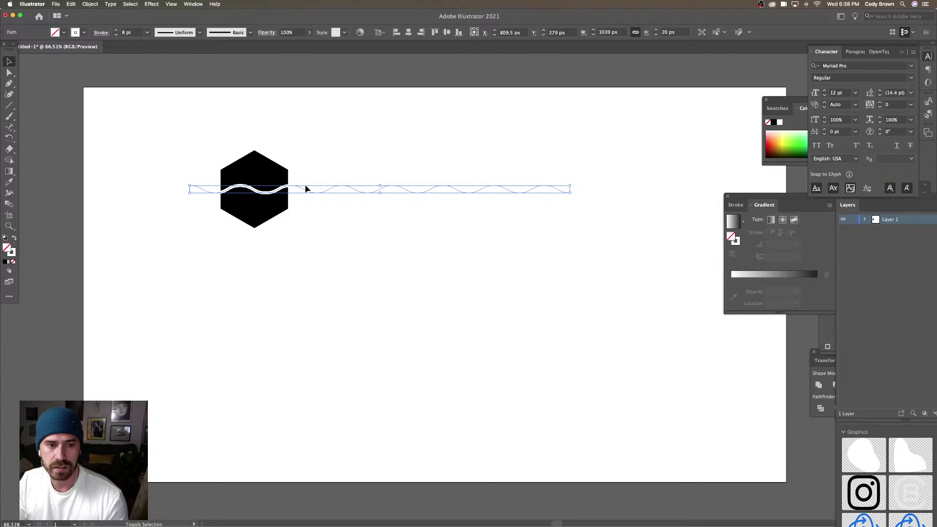
click(306, 153)
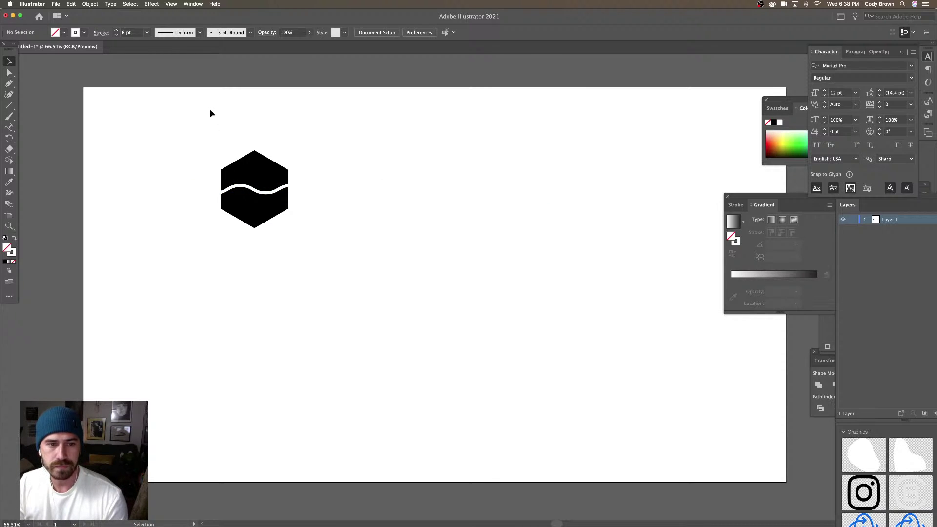
Copy the black hexagon, switch to Adobe XD and paste it onto the iPhone artboard
click(245, 168)
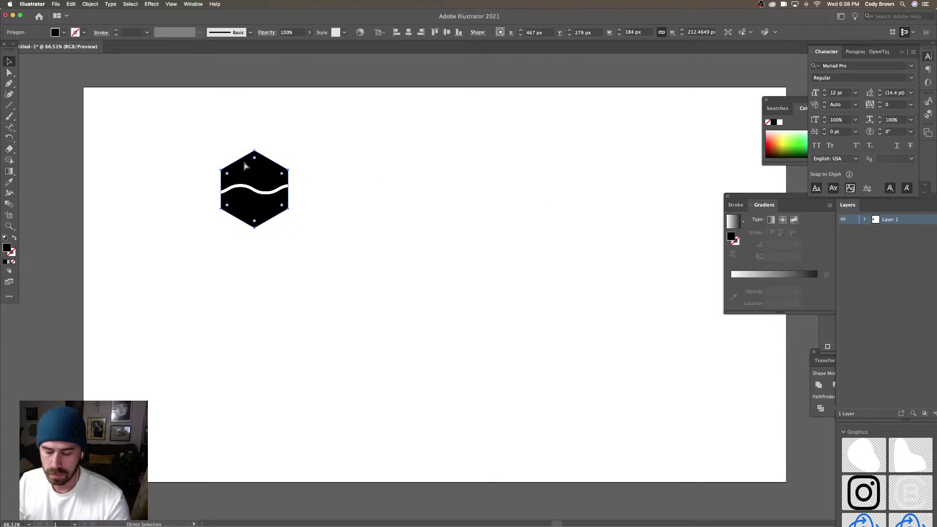
mouse_move(456, 518)
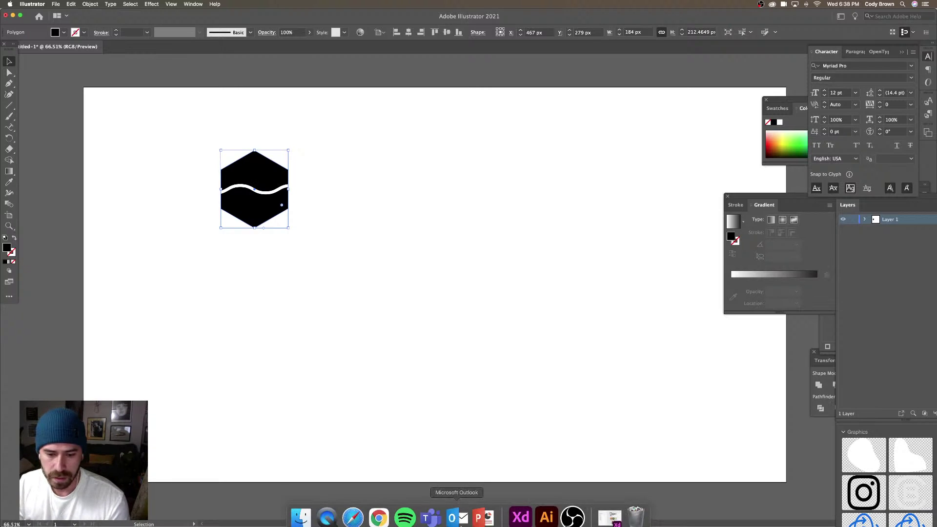
click(521, 511)
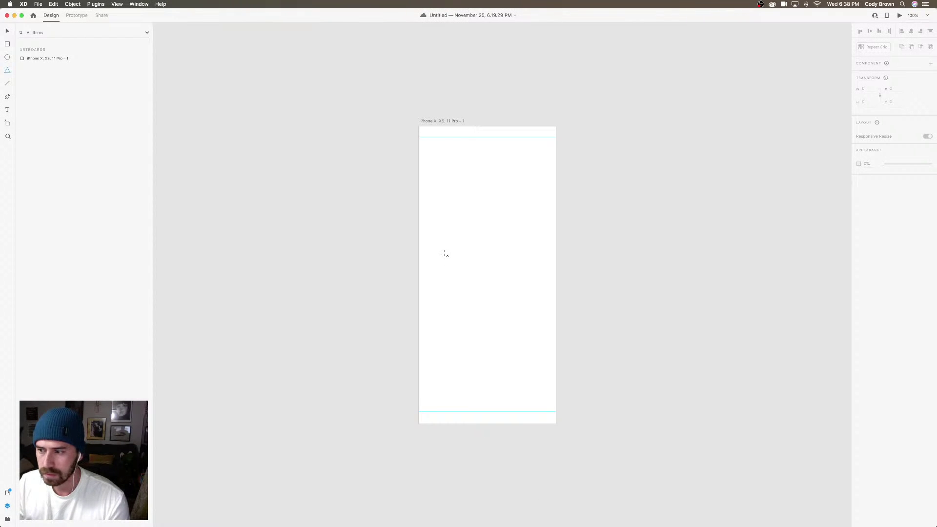
key(super+v)
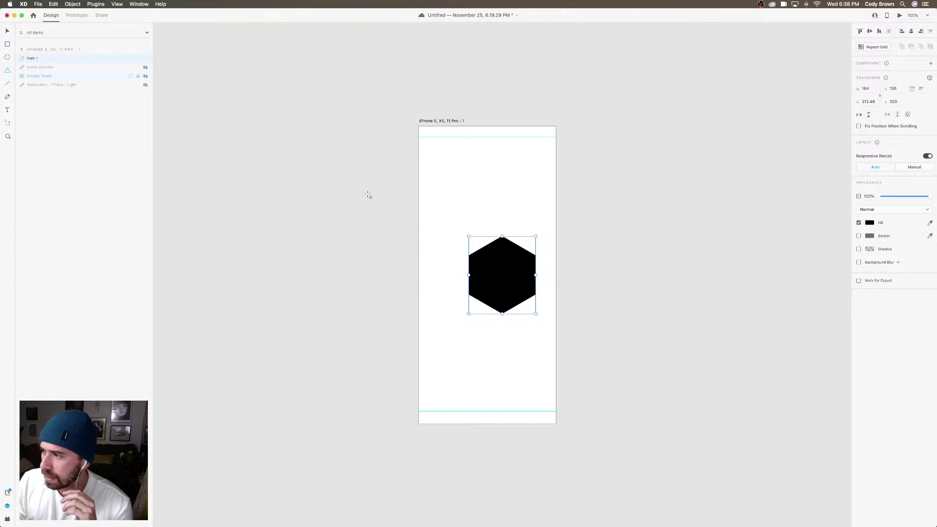
Scale the pasted hexagon down to about 59 x 68 px and place it in the artboard's upper left corner at X 20, Y 39
drag(536, 314, 494, 265)
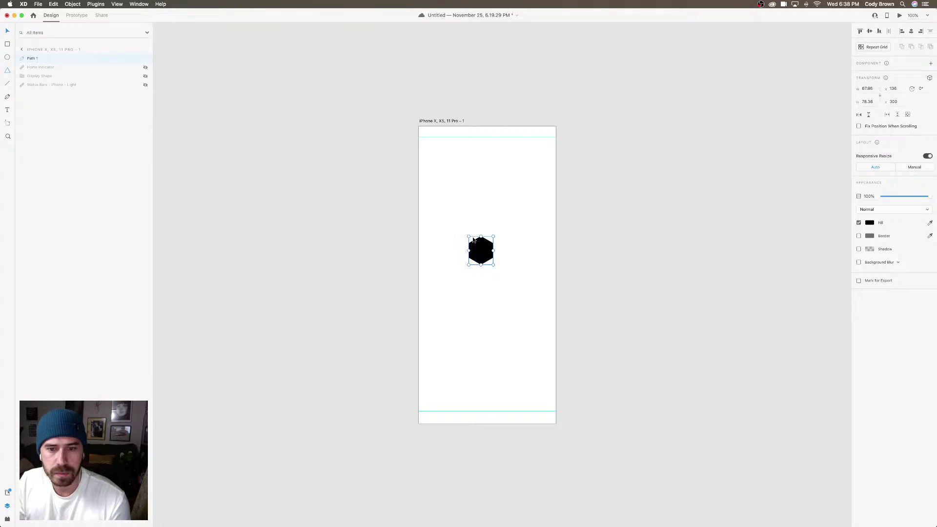
drag(473, 240, 447, 166)
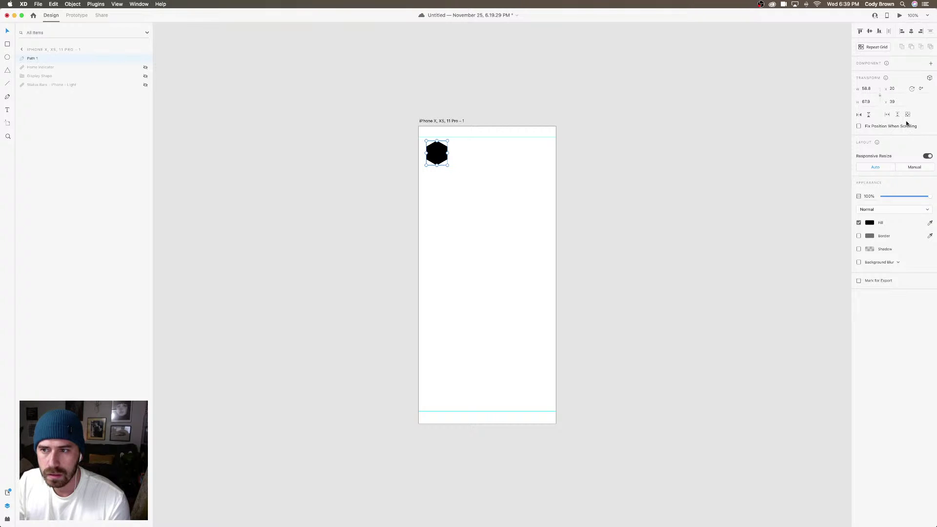
Set the hexagon's width to 55 px and deselect it
click(870, 90)
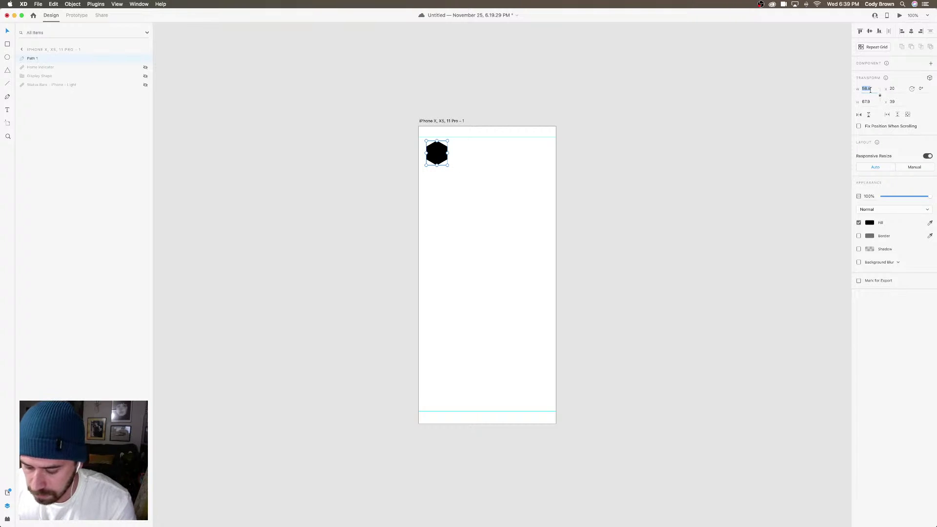
text(55)
key(Return)
click(624, 106)
Copy the white wavy line in Illustrator, switch back to Adobe XD and paste it onto the iPhone artboard
mouse_move(483, 524)
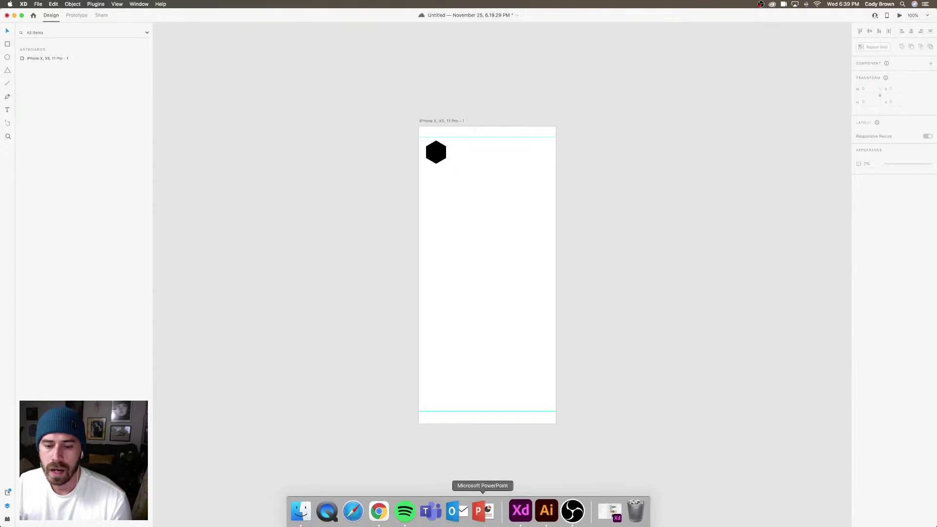
click(546, 522)
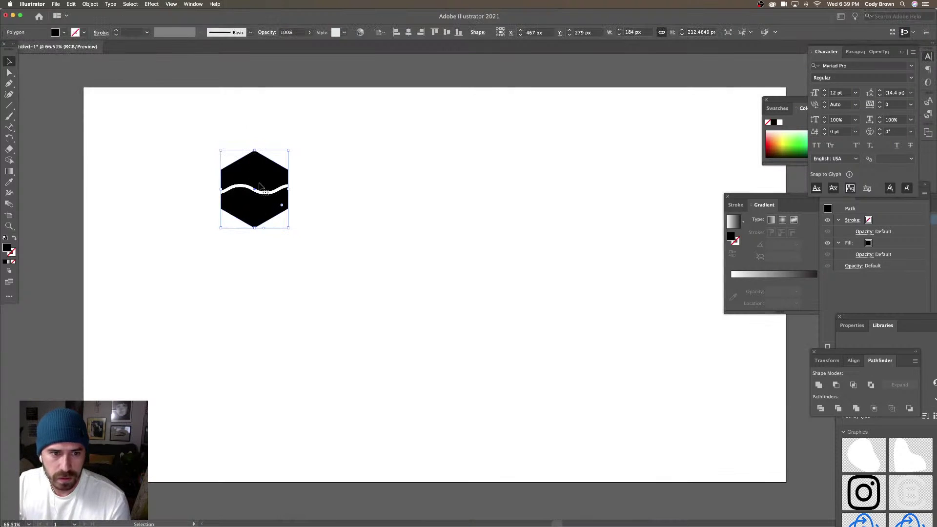
click(266, 194)
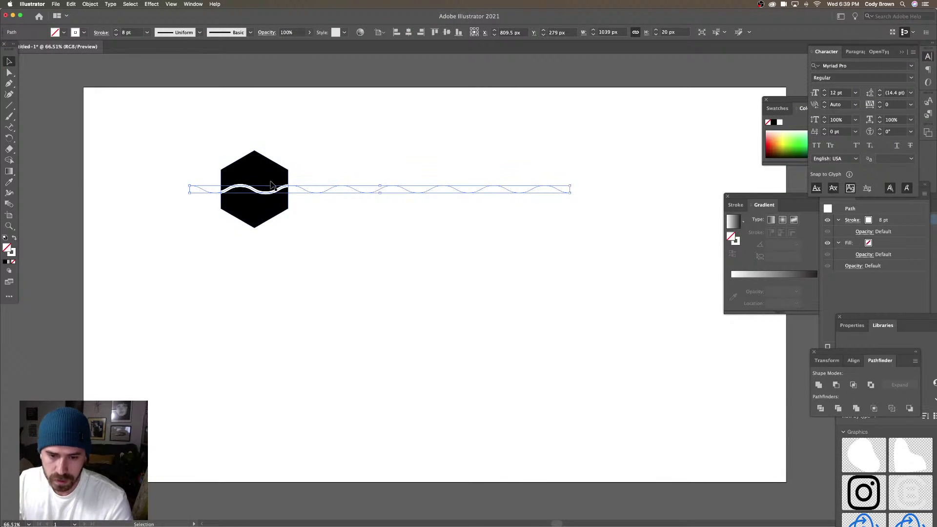
click(521, 511)
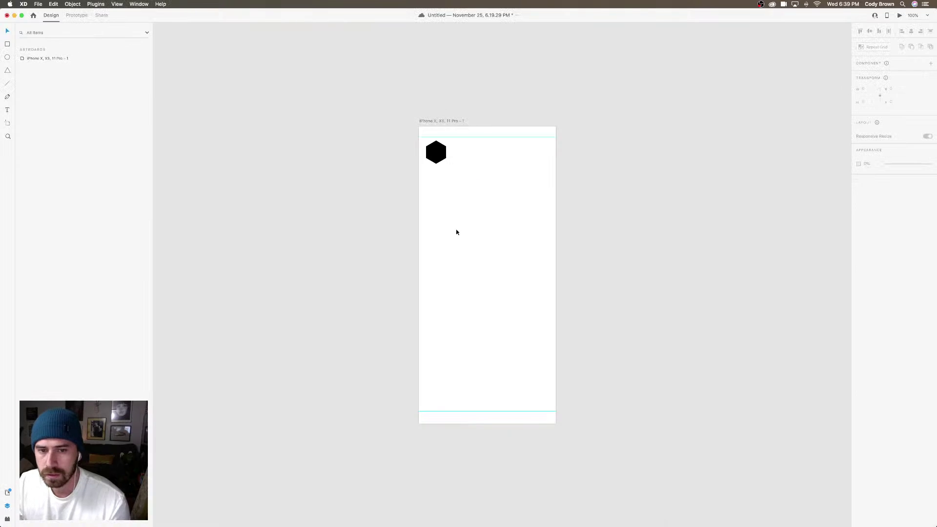
key(super+v)
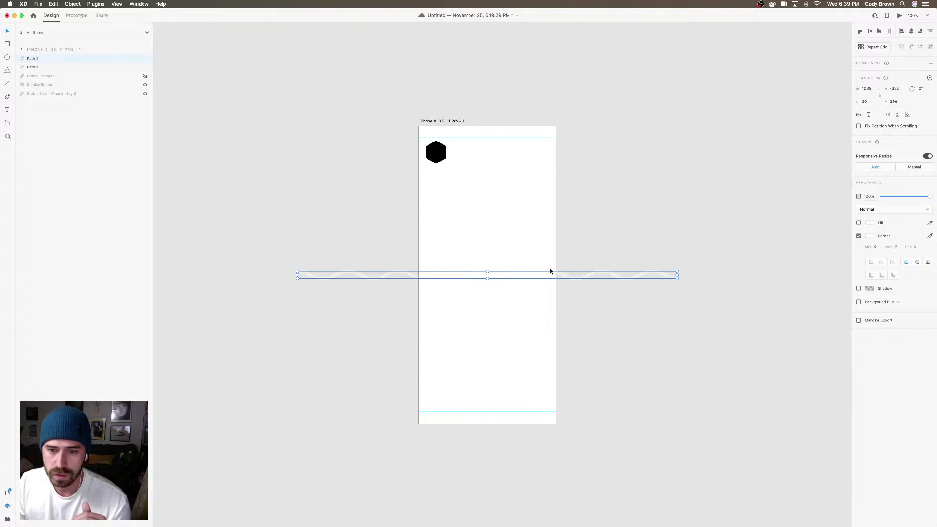
Scale the wavy line down to about 430 x 8 px across the hexagon and set its border size to 4
drag(559, 276, 538, 158)
drag(654, 157, 429, 157)
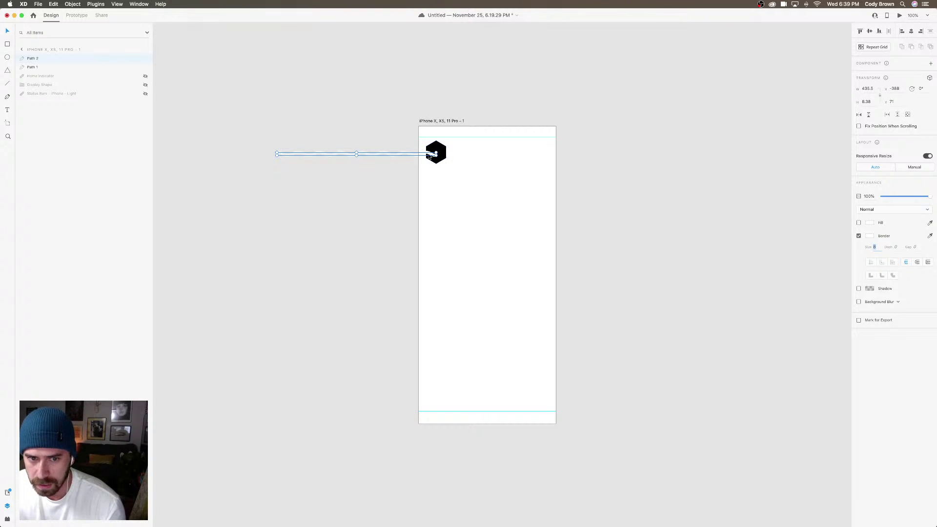
drag(426, 155, 463, 155)
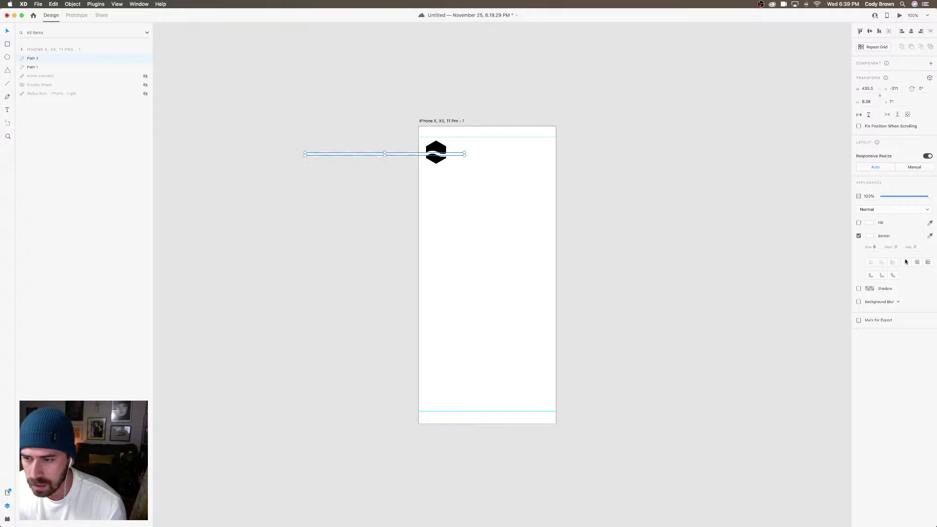
click(876, 248)
text(4)
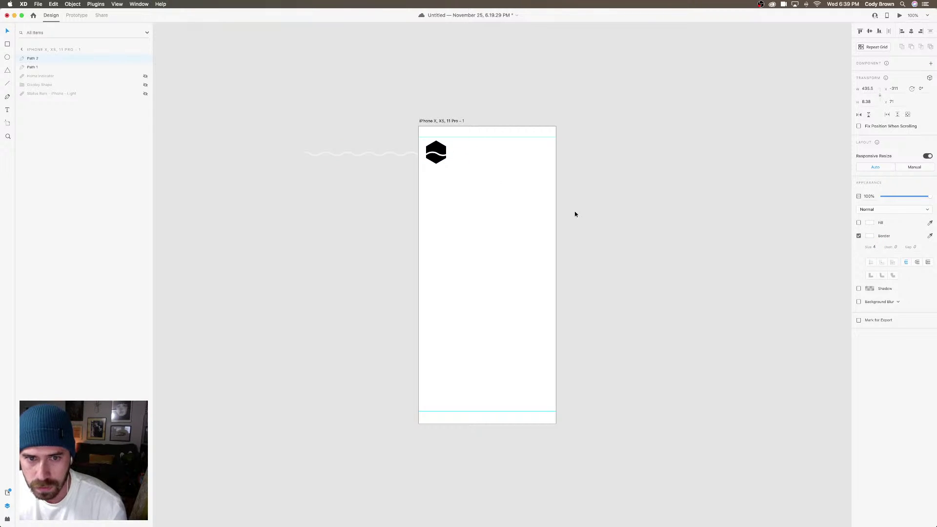
Shift the wavy line to about X 6 so that one wave crosses the middle of the hexagon
drag(437, 153, 551, 154)
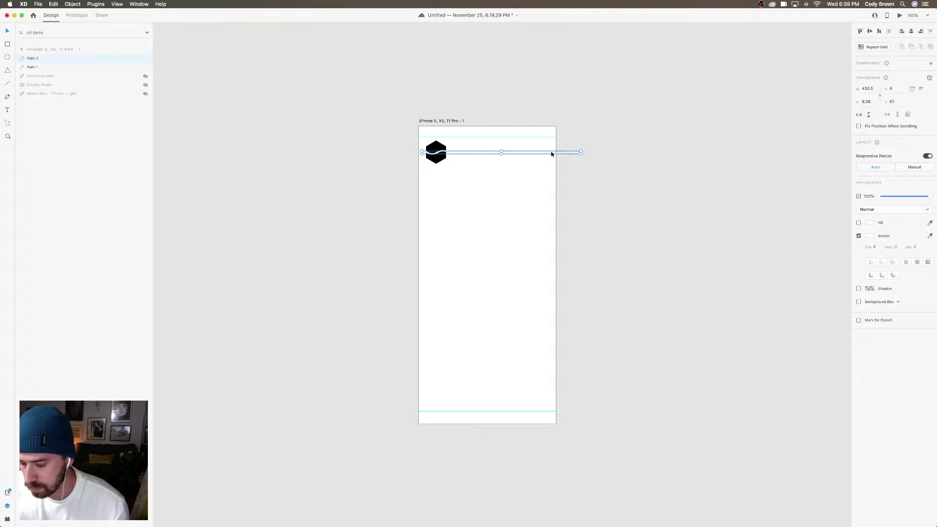
key(super+equal)
key(super+equal)
scroll(478, 104, up, 5)
scroll(479, 104, left, 2)
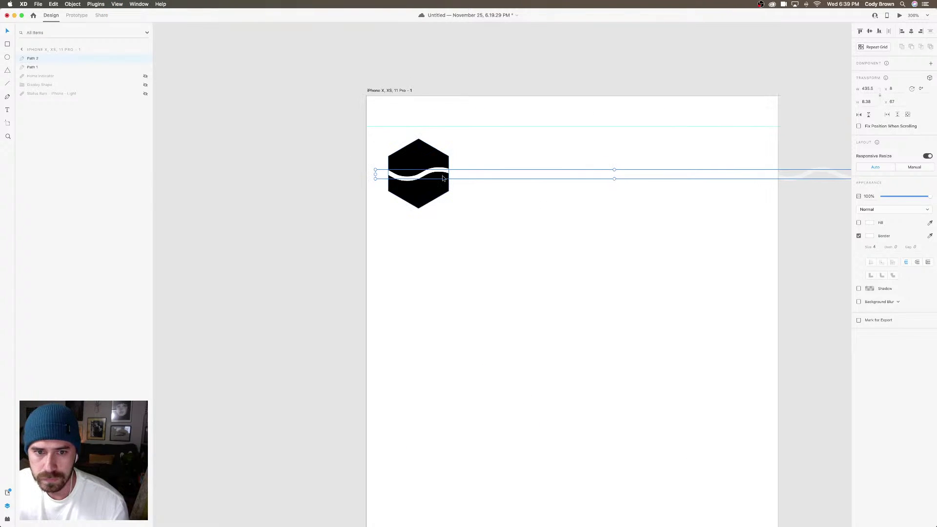
drag(443, 178, 443, 173)
Move the hexagon and the wavy line together down to about X 102, Y 261 on the artboard
shift+click(442, 174)
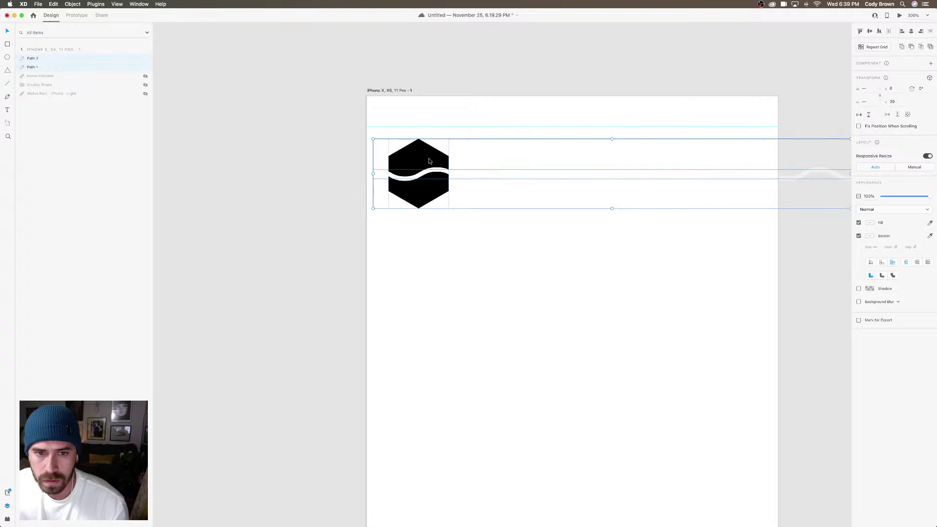
key(super+minus)
key(super+minus)
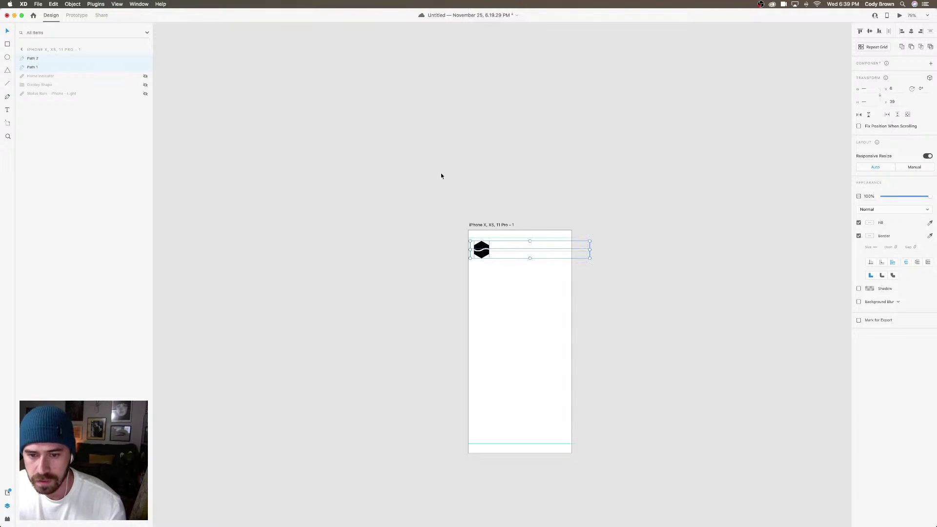
click(481, 249)
drag(481, 249, 505, 299)
key(ctrl+z)
shift+click(530, 249)
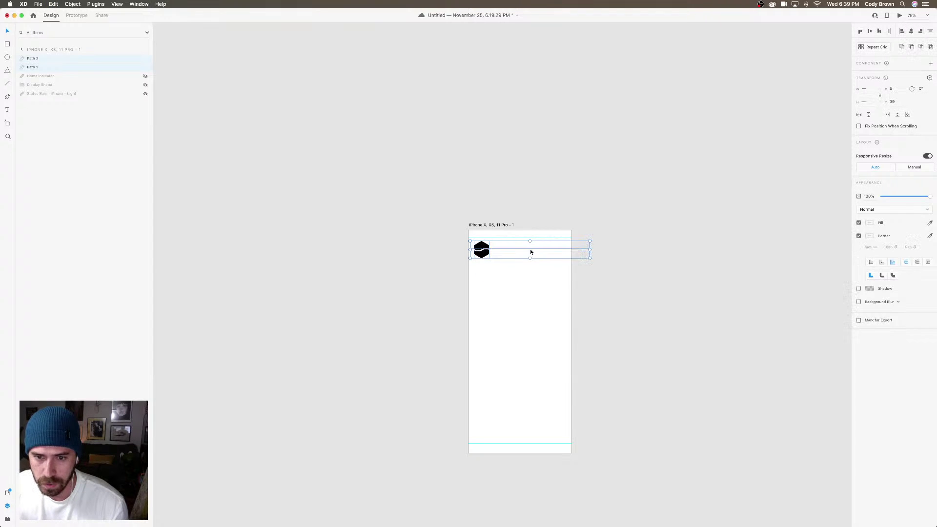
drag(530, 249, 545, 309)
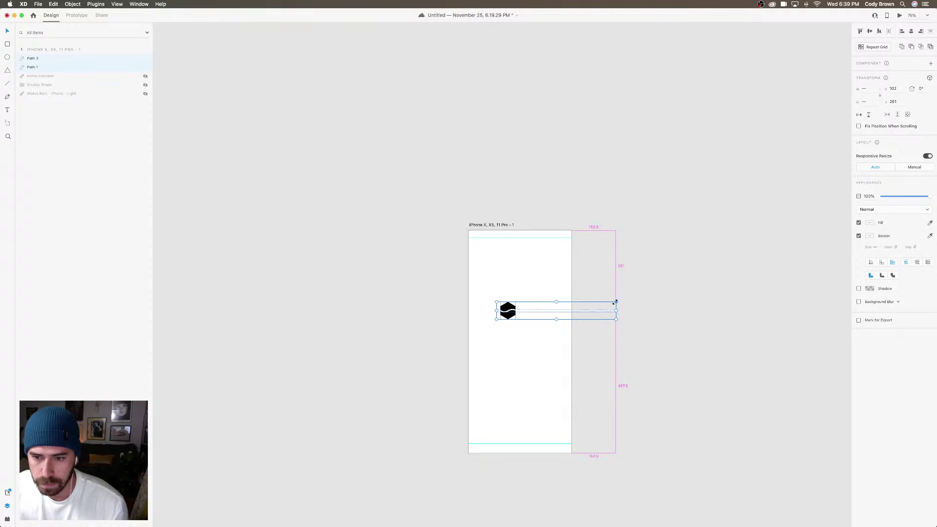
Turn off Responsive Resize, enlarge hexagon and wave together until the hexagon is about 159 x 184 px, and place it mid-artboard
drag(616, 302, 728, 239)
key(ctrl+z)
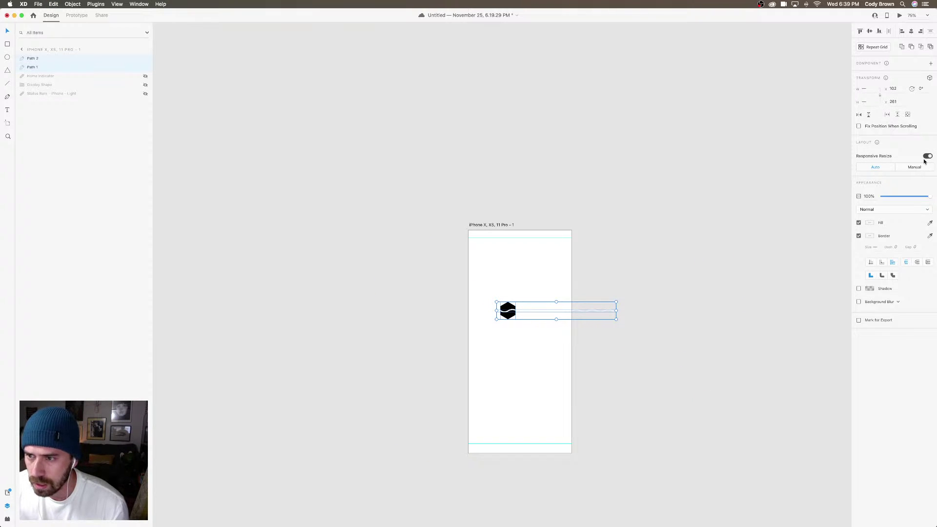
click(928, 156)
drag(617, 302, 729, 286)
drag(431, 315, 535, 331)
key(Escape)
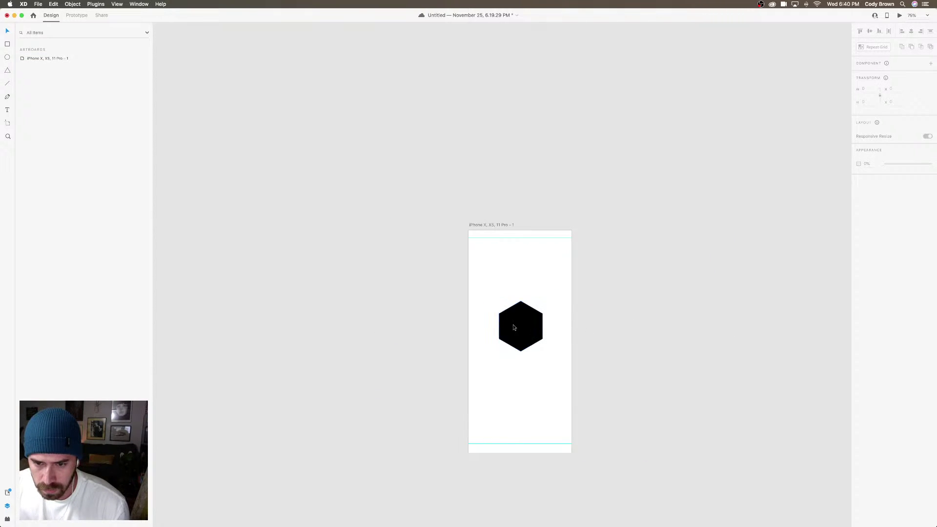
Select the wavy line behind the hexagon and set its border size to 8
click(578, 325)
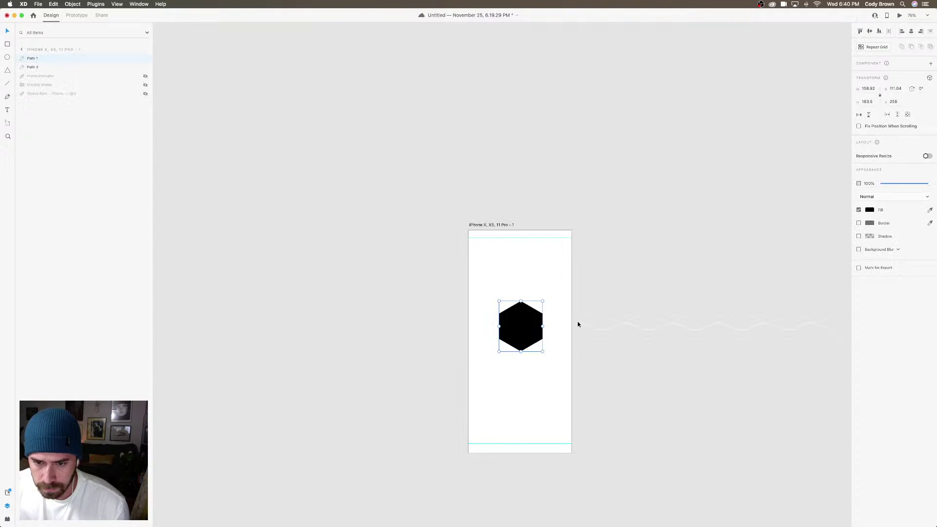
click(72, 4)
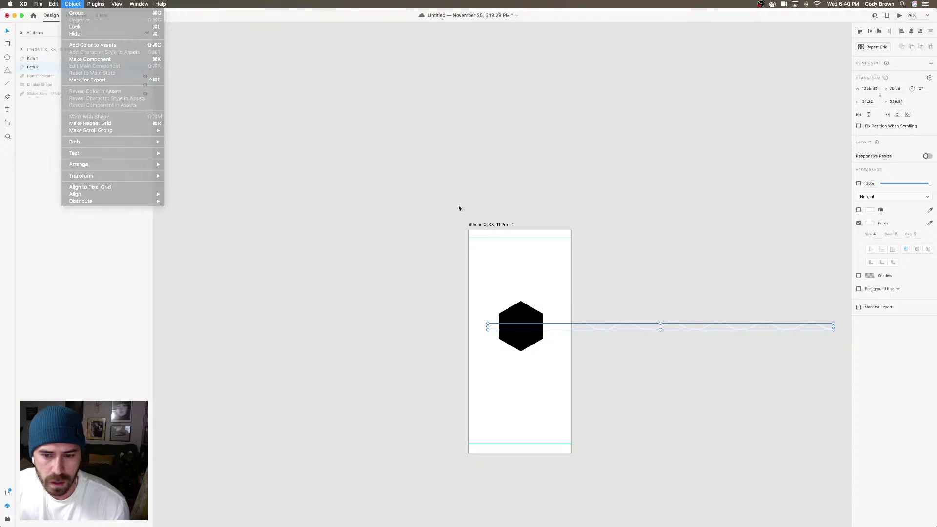
key(Escape)
click(875, 234)
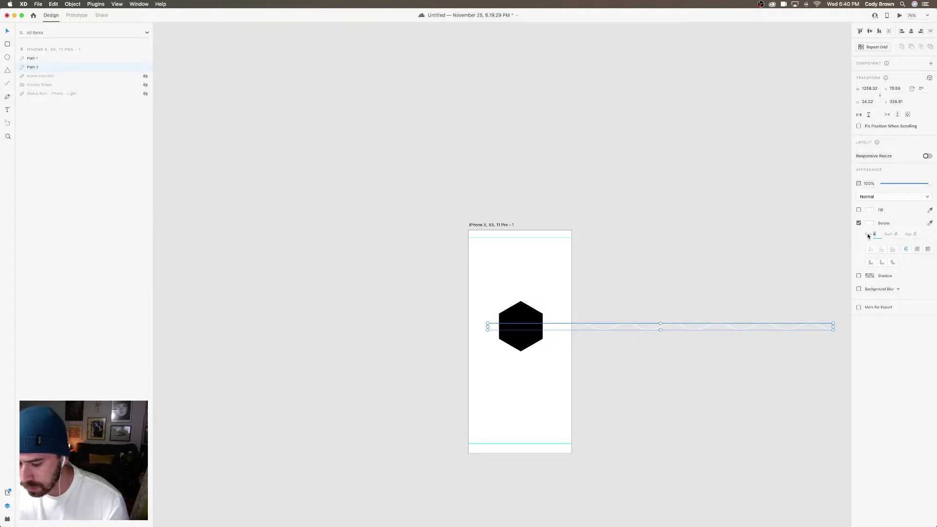
text(8)
key(Return)
key(Delete)
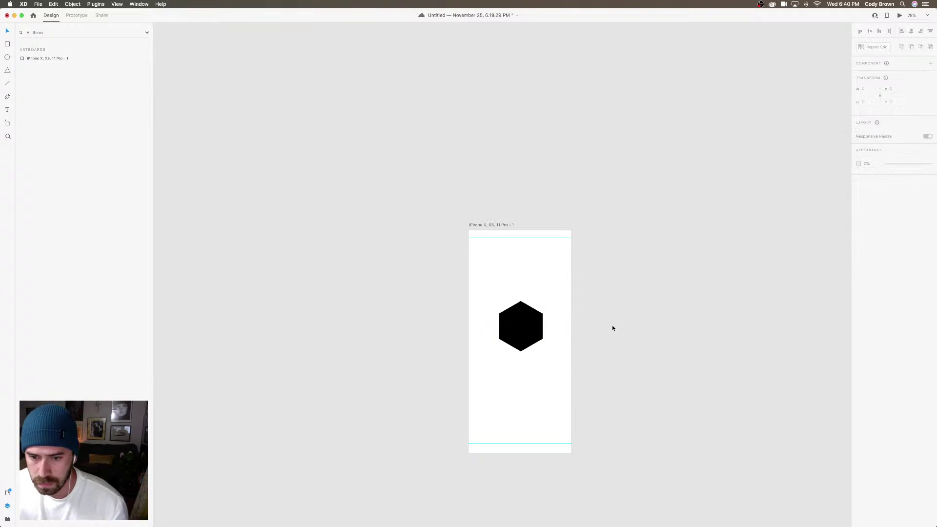
key(super+z)
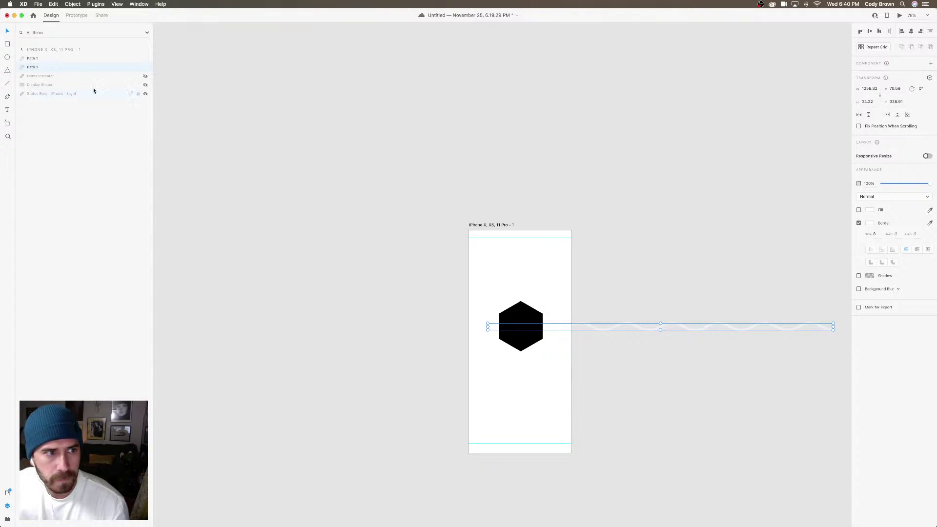
Move the wavy line's layer above the hexagon's layer and rename it "wave"
drag(29, 67, 31, 58)
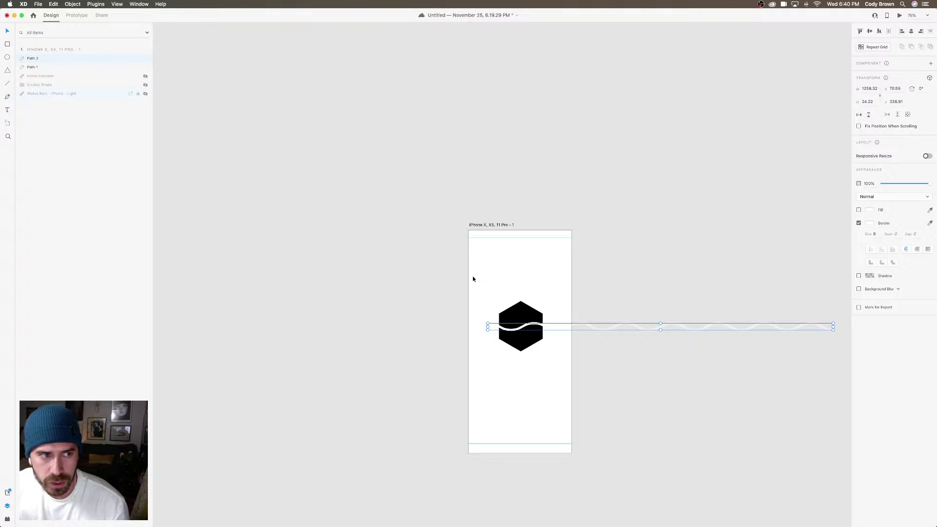
double_click(31, 59)
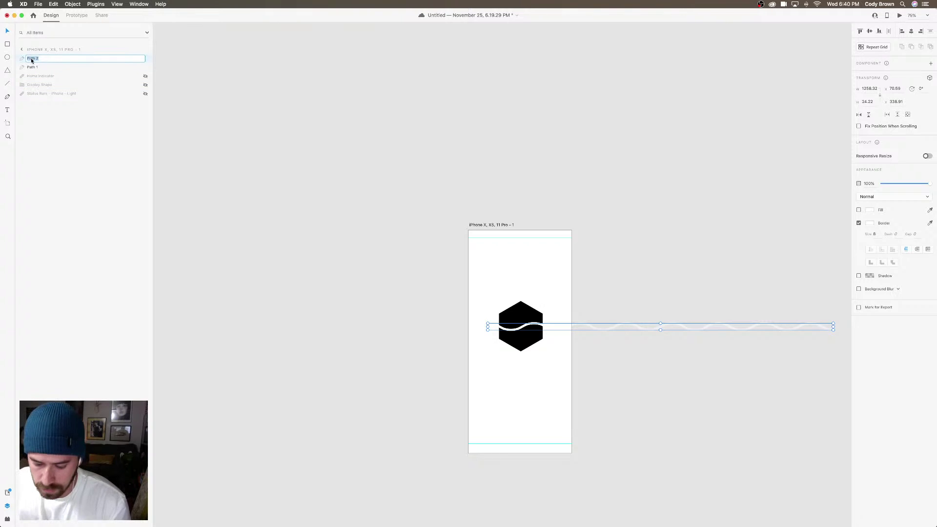
text(wave)
key(Return)
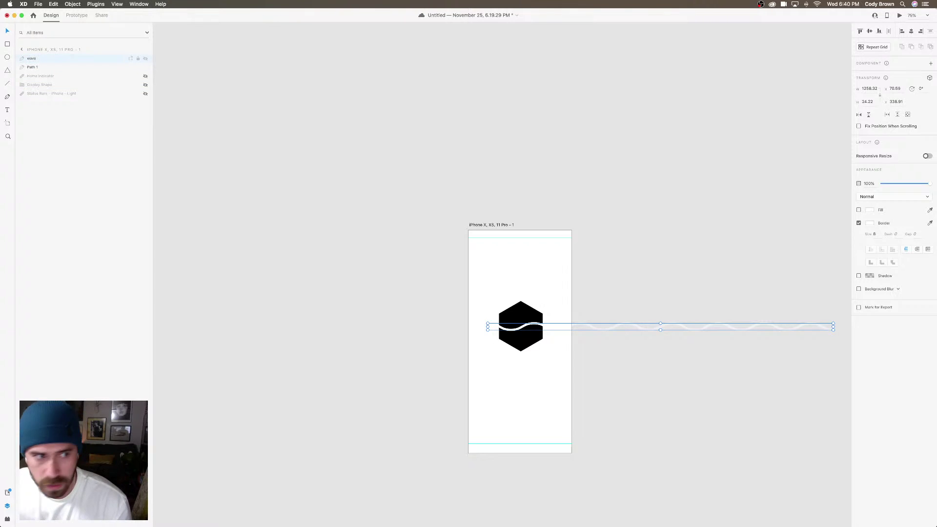
Rename the hexagon's layer "badge"
click(34, 68)
double_click(32, 68)
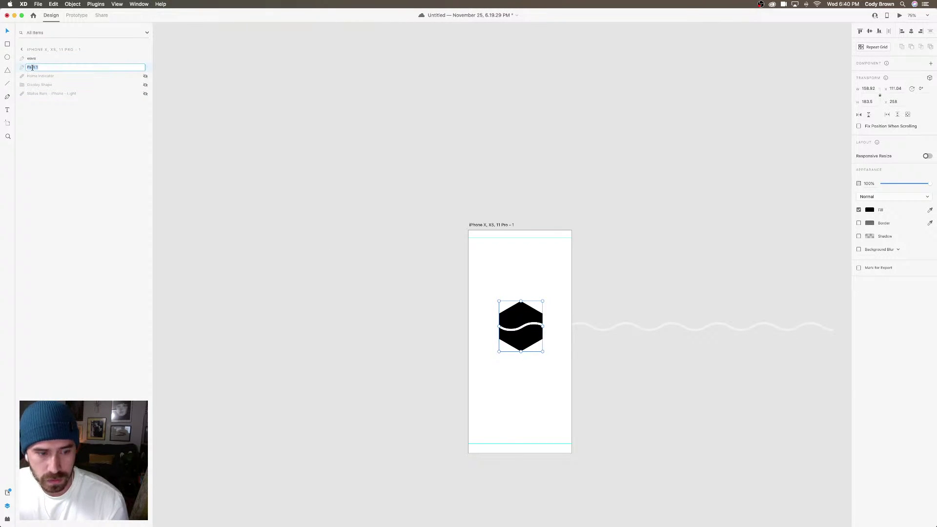
text(bac)
key(Return)
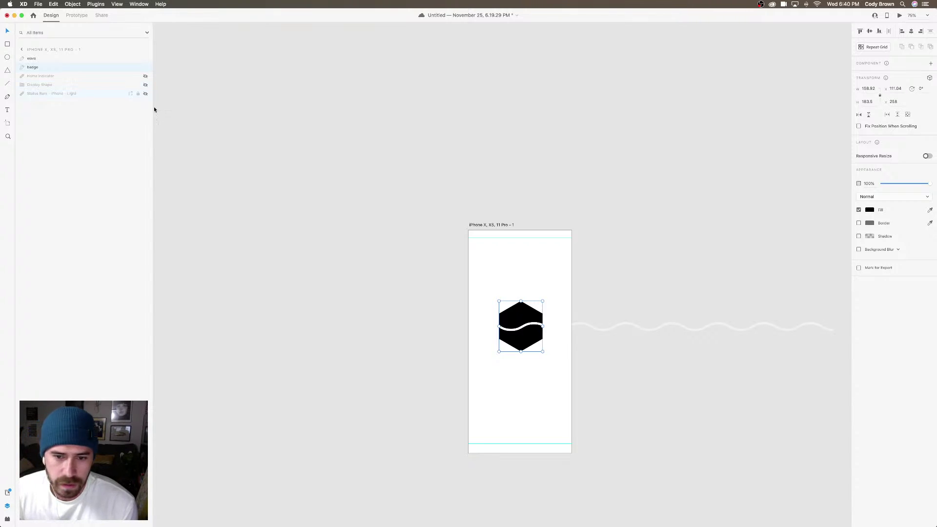
click(533, 327)
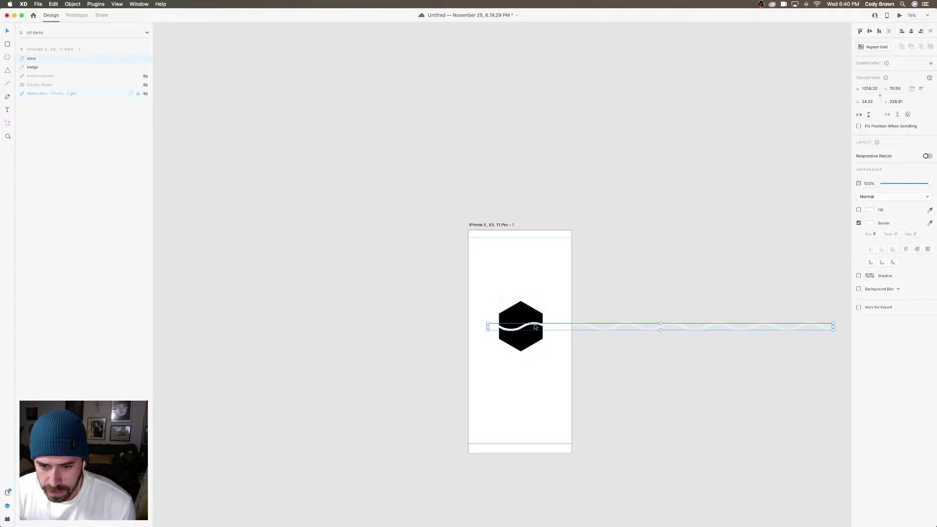
shift+click(531, 318)
scroll(488, 312, right, 5)
scroll(488, 313, down, 1)
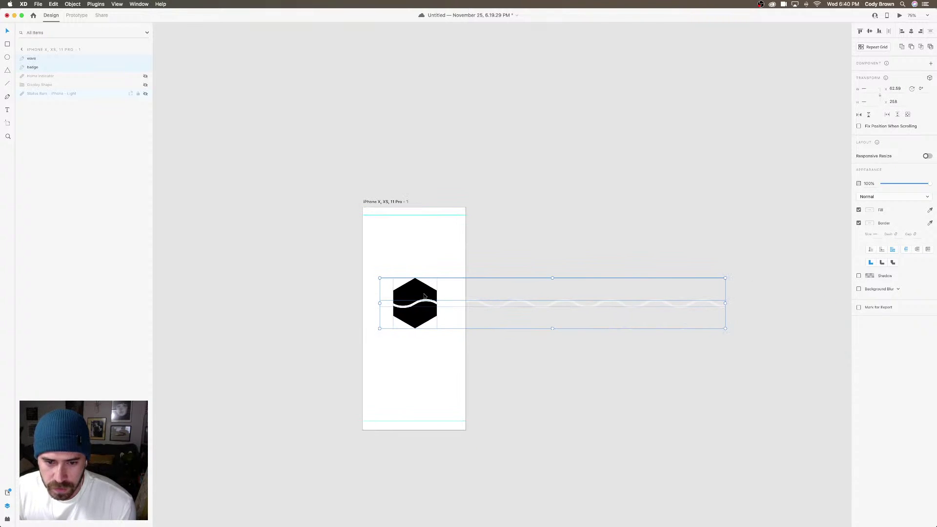
Add the text "SURFY" below the hexagon at about X 163, Y 589
click(35, 99)
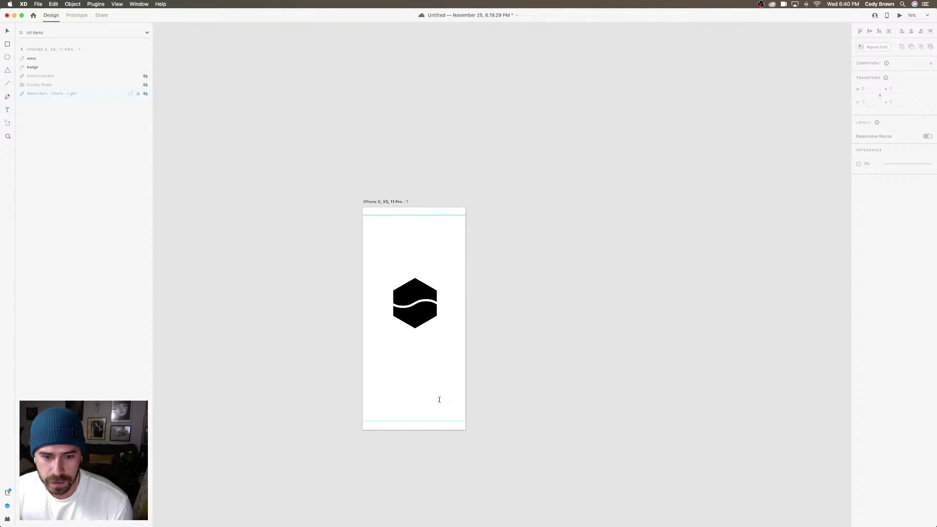
click(408, 372)
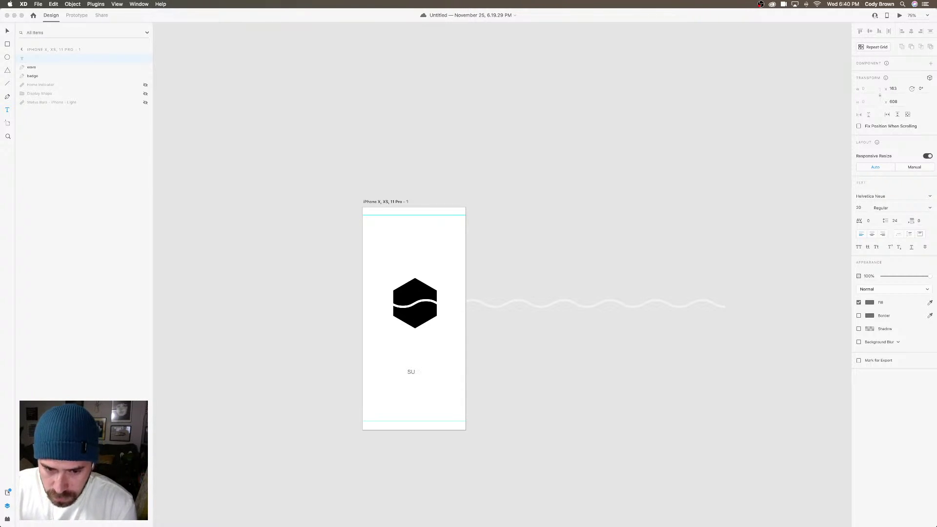
text(RFY)
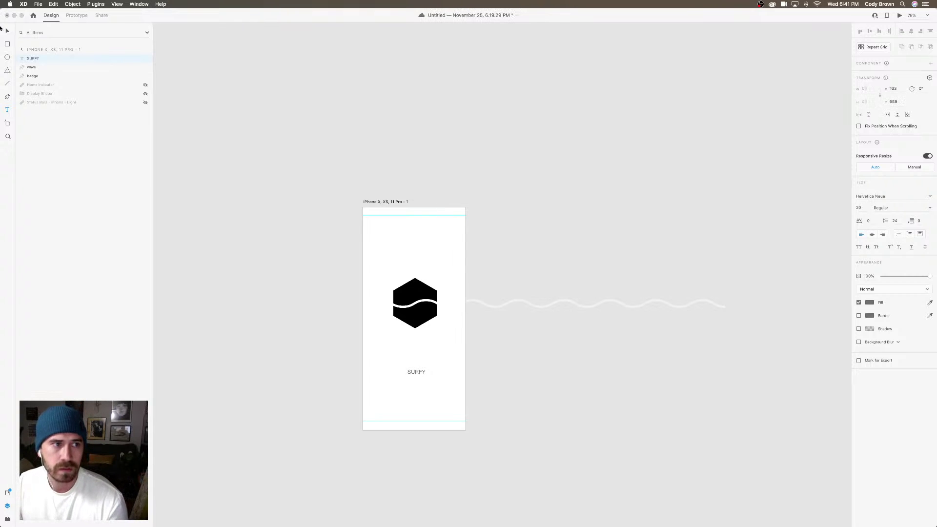
key(Escape)
Set the "SURFY" text's font to Termina and move the text up towards the hexagon, to about X 157, Y 520
double_click(874, 196)
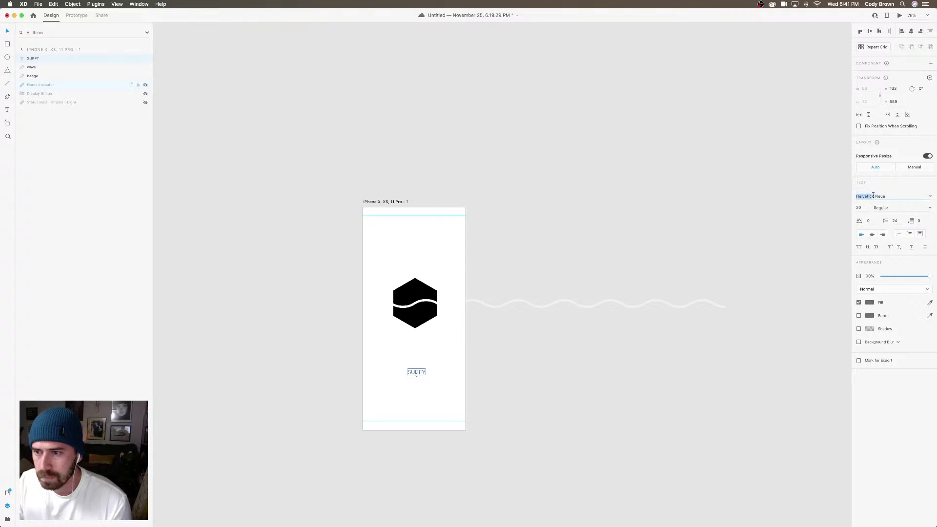
triple_click(874, 196)
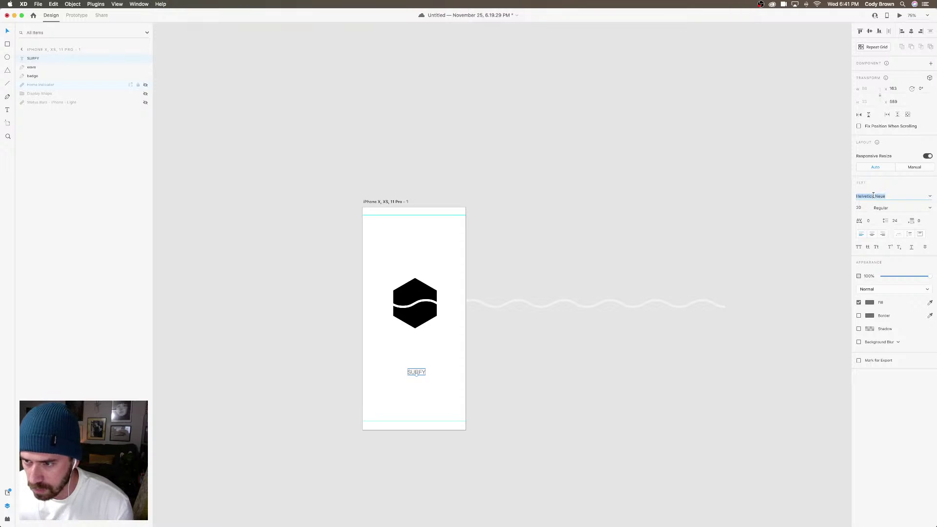
text(Termina)
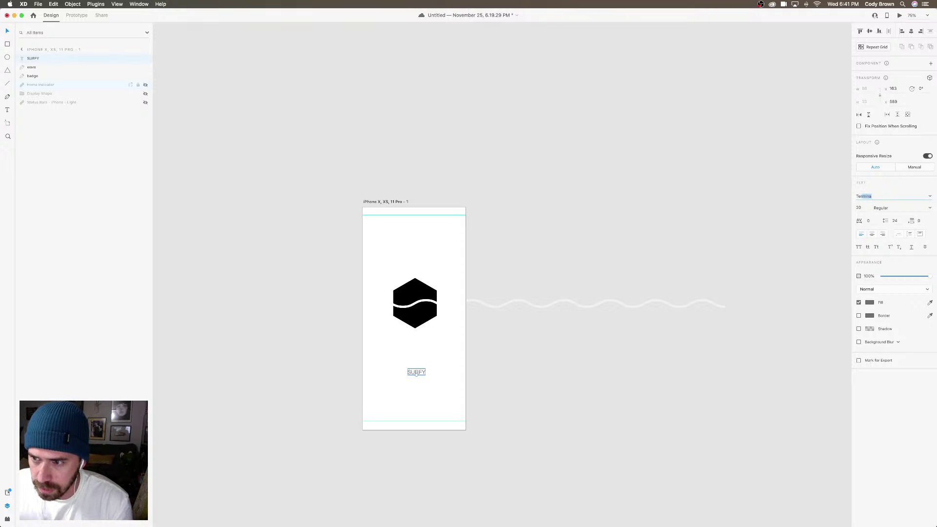
key(Return)
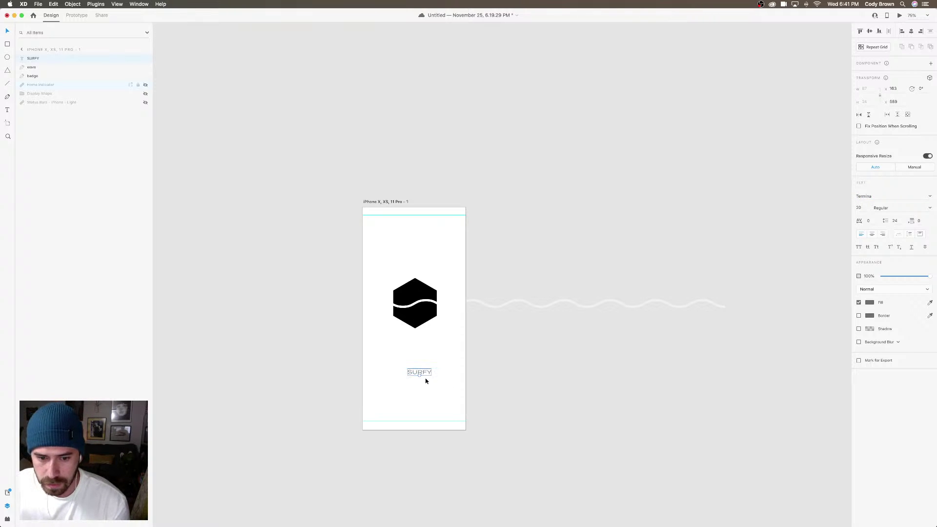
drag(423, 376, 419, 358)
Give the "SURFY" text a black #000000 fill and the Medium font weight
click(870, 303)
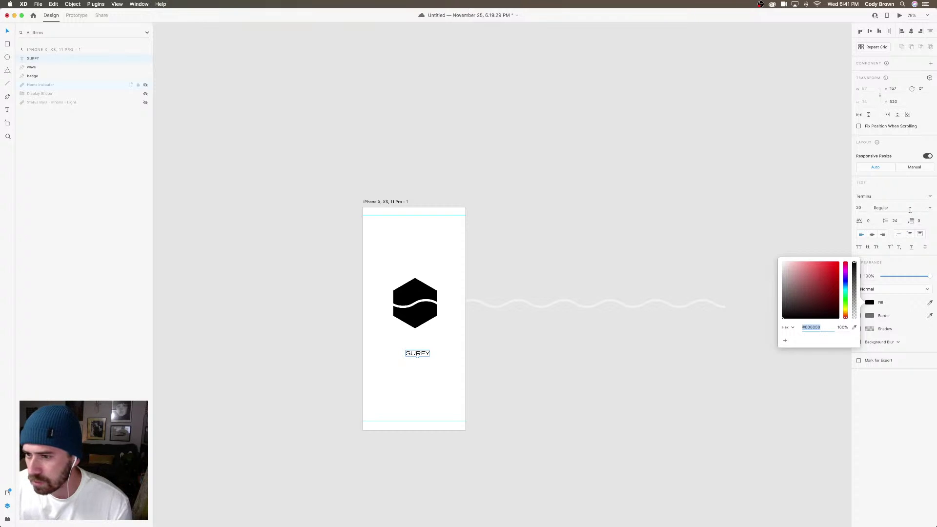
click(929, 209)
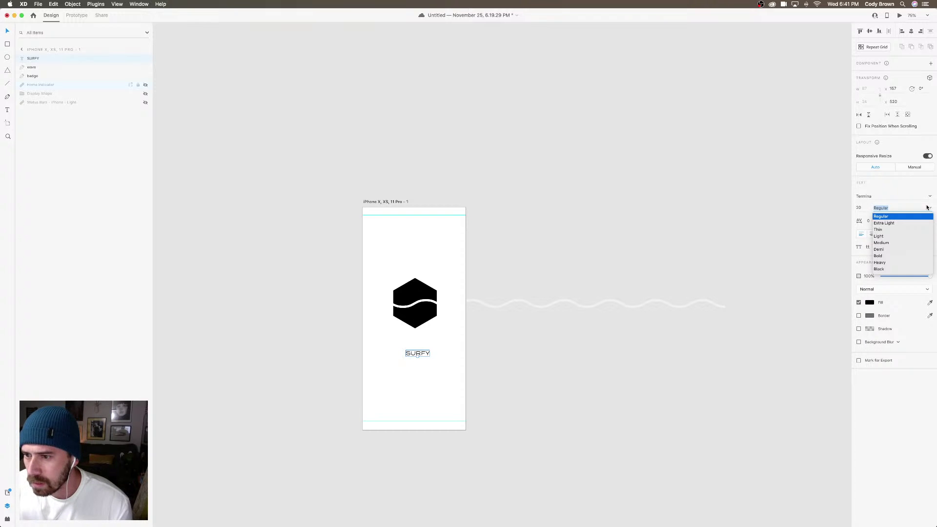
click(881, 243)
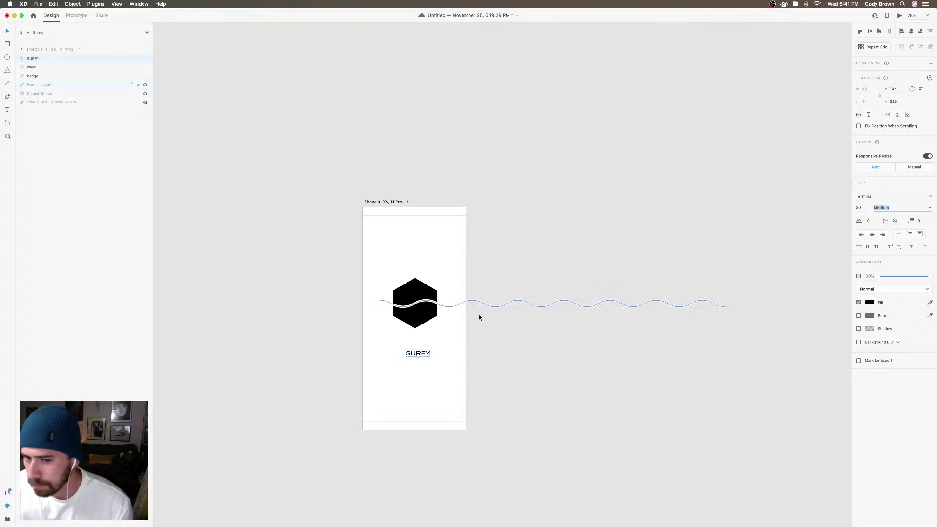
Move the title closer below the hexagon, to about X 142, Y 472, and change its wording to "WAVVE"
drag(419, 355, 413, 347)
double_click(413, 348)
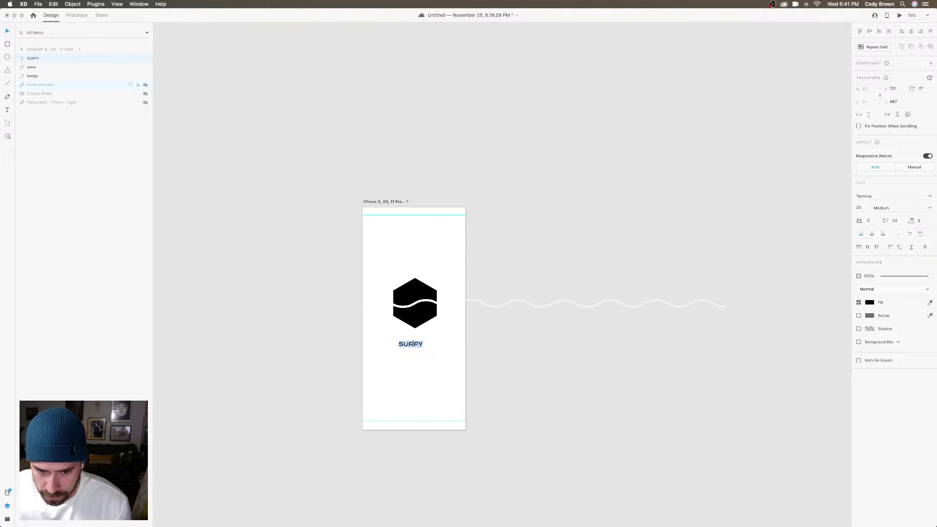
text(WAVVE)
key(Escape)
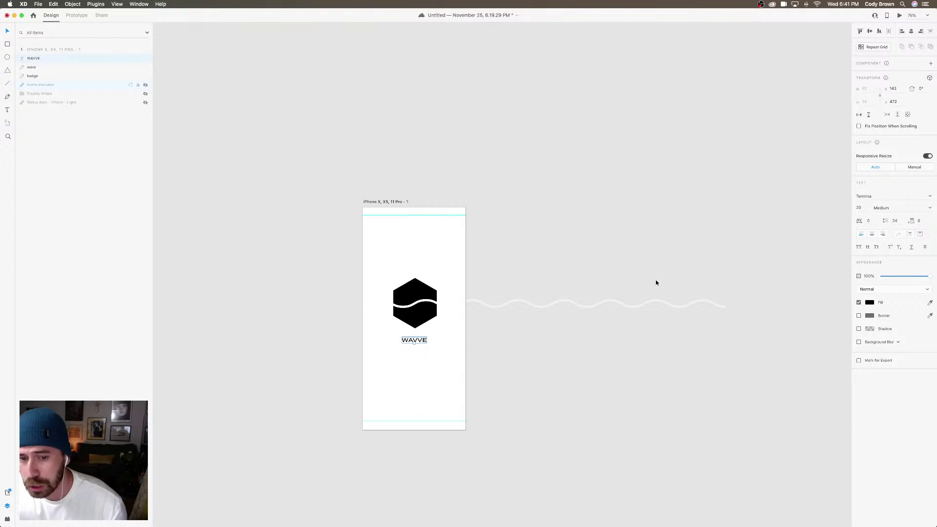
Set the "WAVVE" title's font weight to Bold and move it to about X 111, Y 458
click(903, 208)
click(903, 208)
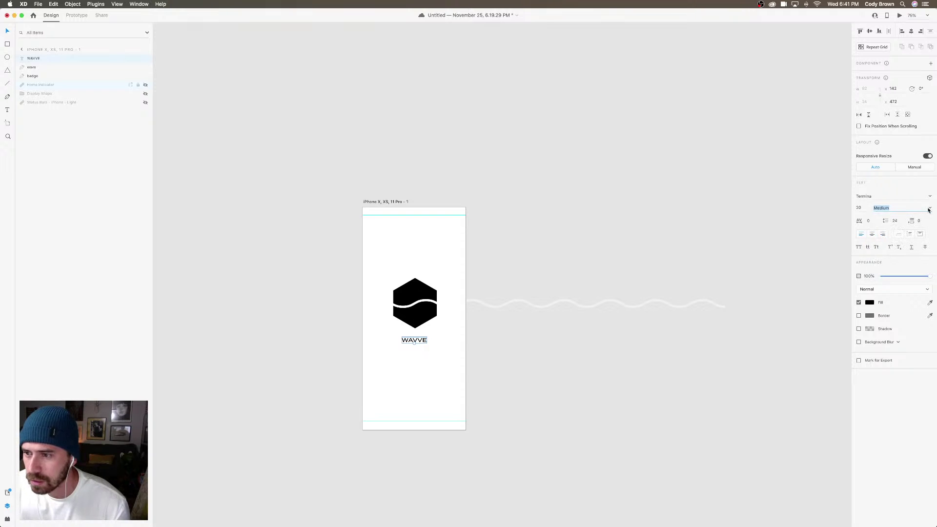
click(929, 208)
click(879, 256)
drag(418, 345, 409, 340)
Set the "WAVVE" title's font size to 30 and position it under the hexagon at about X 117, Y 448
click(859, 208)
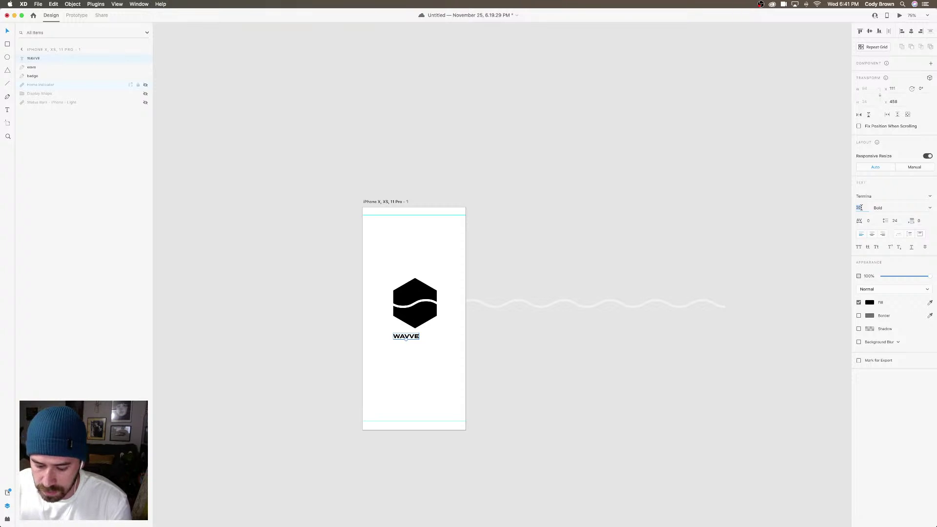
text(30)
key(Return)
drag(419, 340, 422, 341)
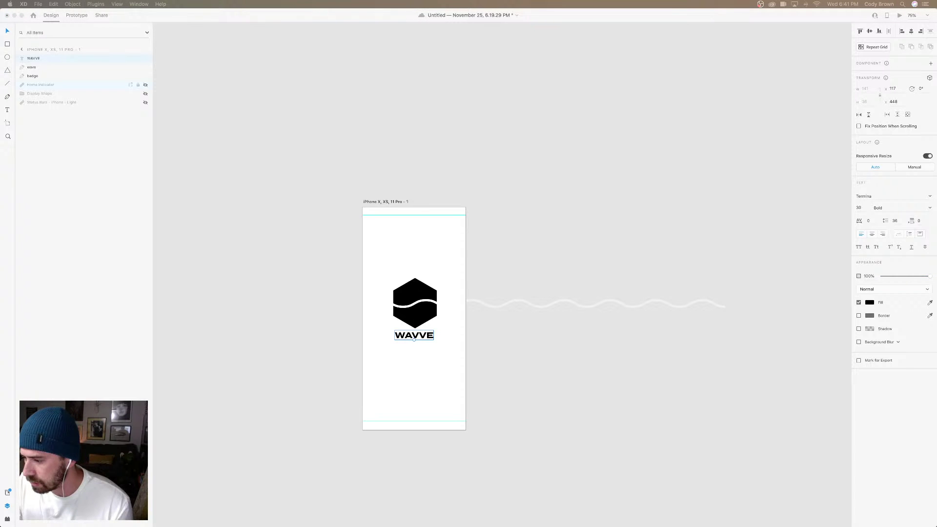
Select the "WAVVE" title together with the badge and nudge them slightly upward on the artboard
click(428, 340)
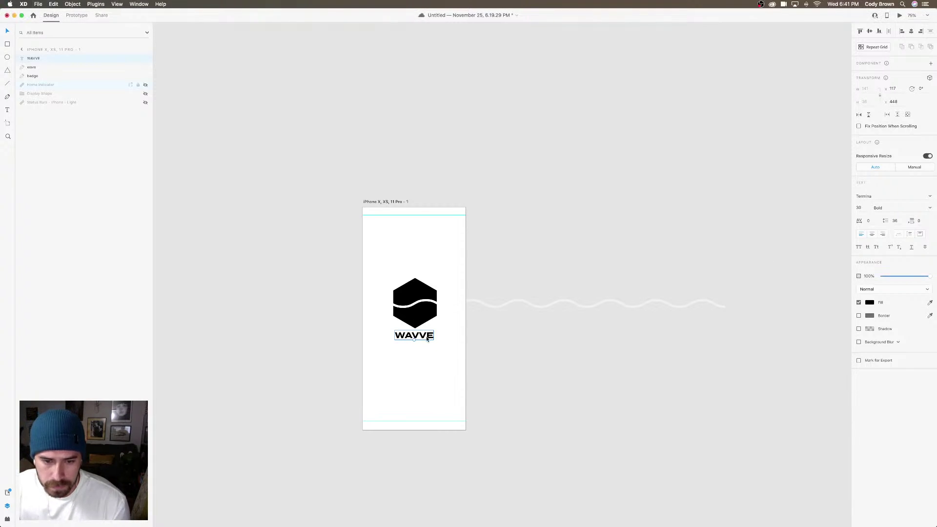
shift+click(32, 77)
drag(425, 311, 423, 309)
click(375, 298)
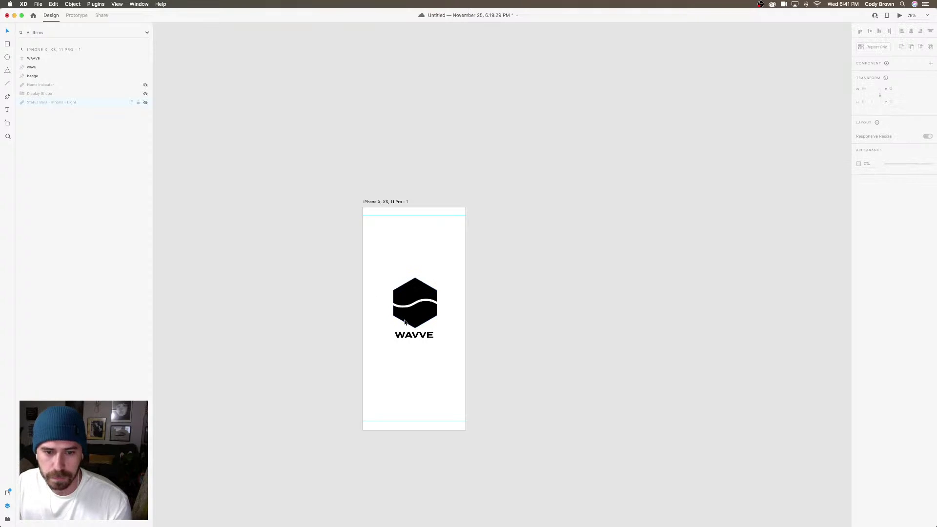
Paste the copied black-and-white surfer photo onto the artboard and move its layer below the badge layer
mouse_move(522, 518)
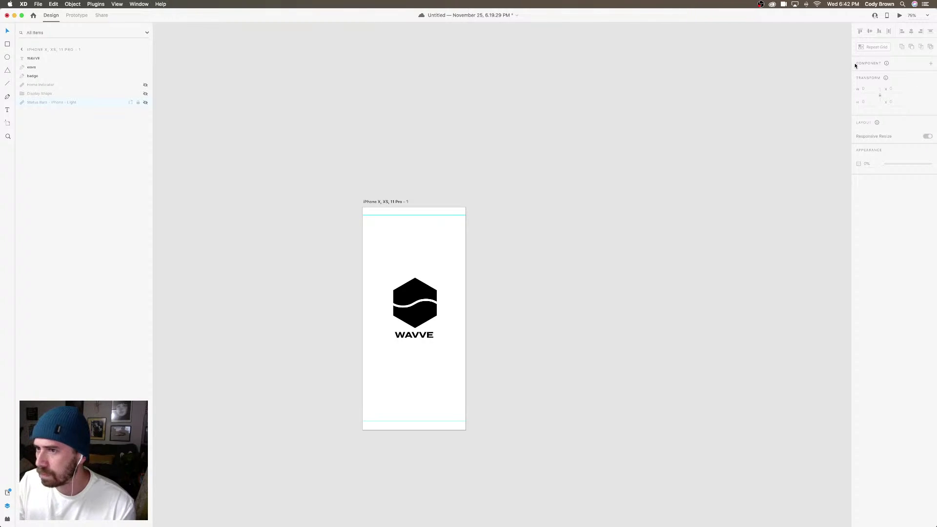
click(138, 4)
click(160, 93)
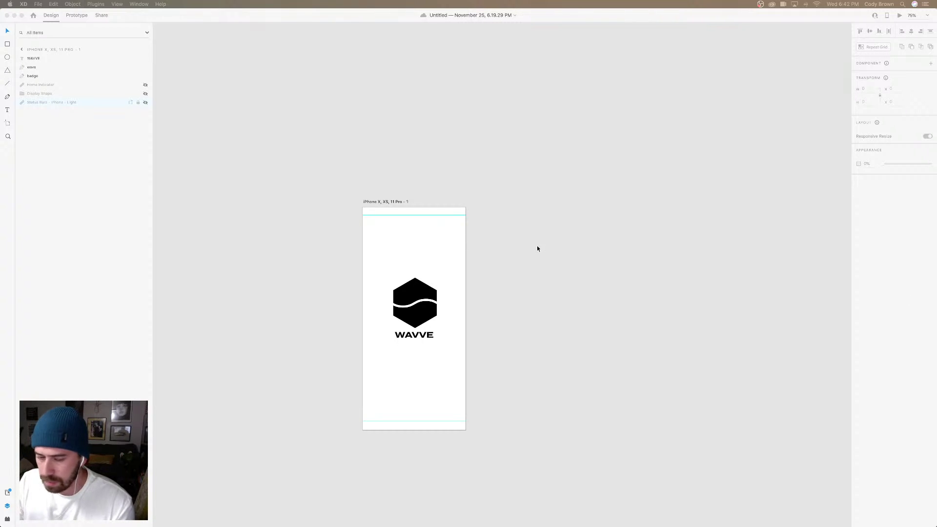
click(449, 237)
key(super+v)
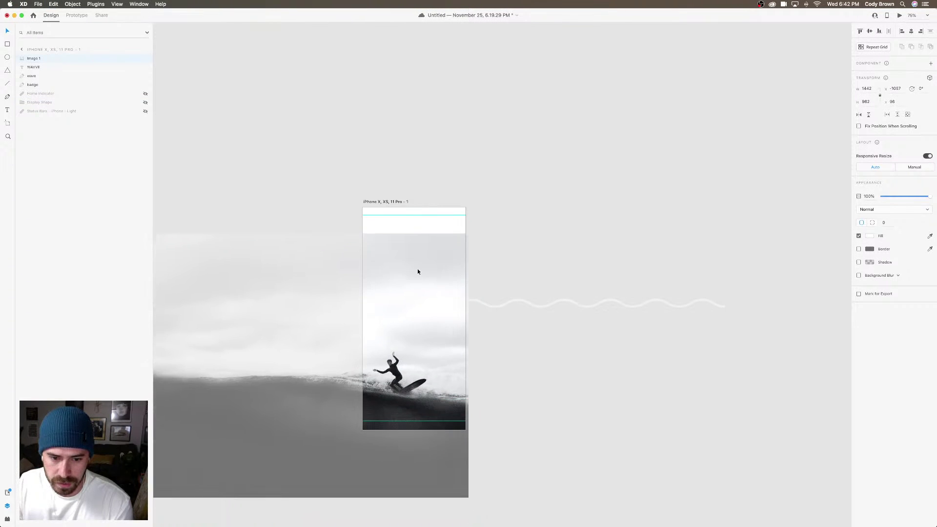
drag(563, 239, 452, 225)
drag(41, 59, 32, 90)
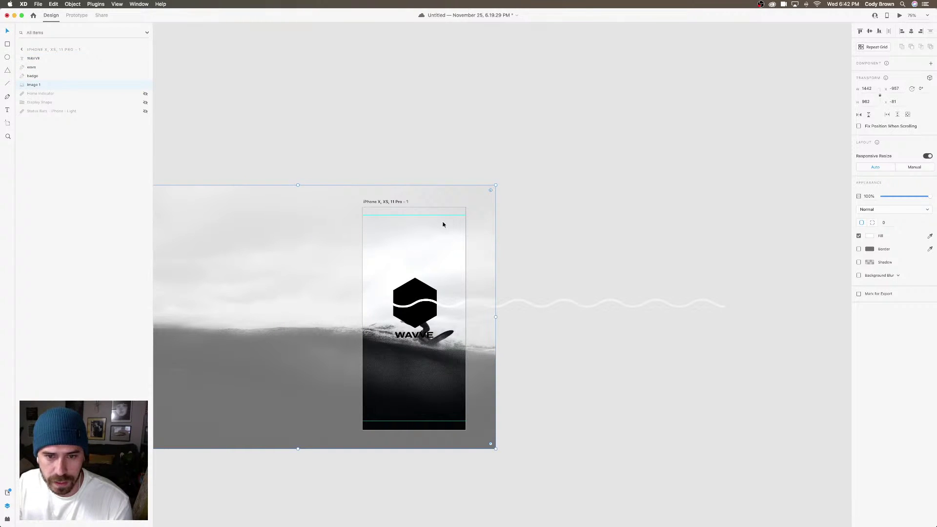
Enlarge the surfer photo to about 1581 × 1054 and align its top edge with the artboard at about X -1005, Y 0
drag(486, 231, 503, 272)
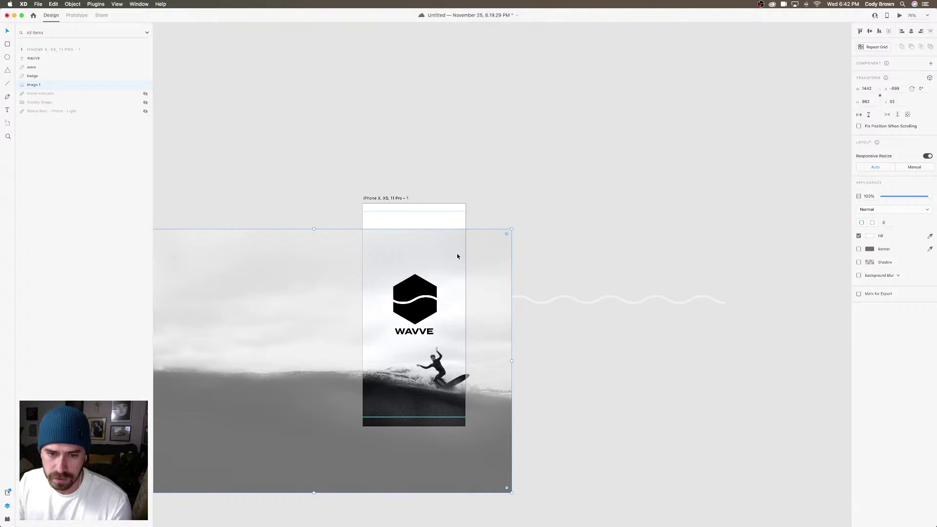
drag(511, 229, 550, 204)
drag(498, 258, 468, 259)
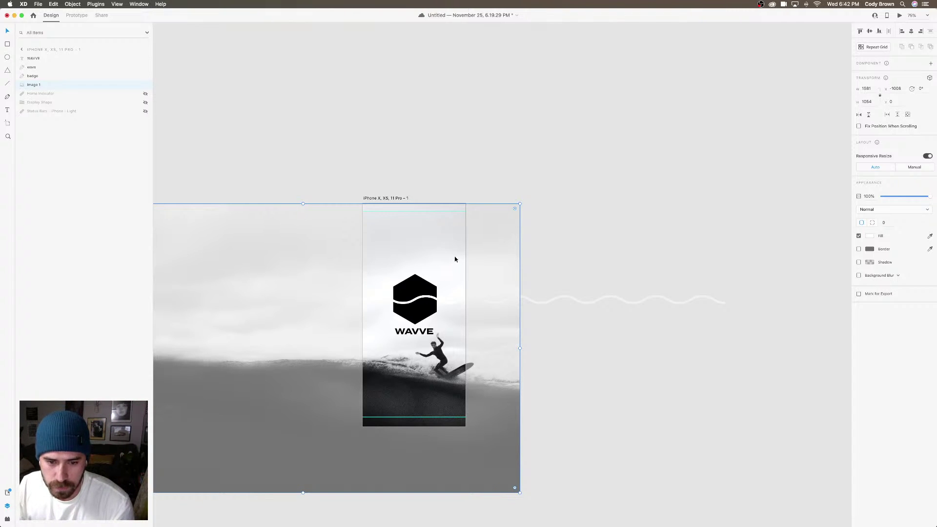
Check the photo's crop with nothing selected, then examine how far the selected photo extends beyond the artboard
click(446, 172)
click(444, 239)
scroll(453, 232, down, 1)
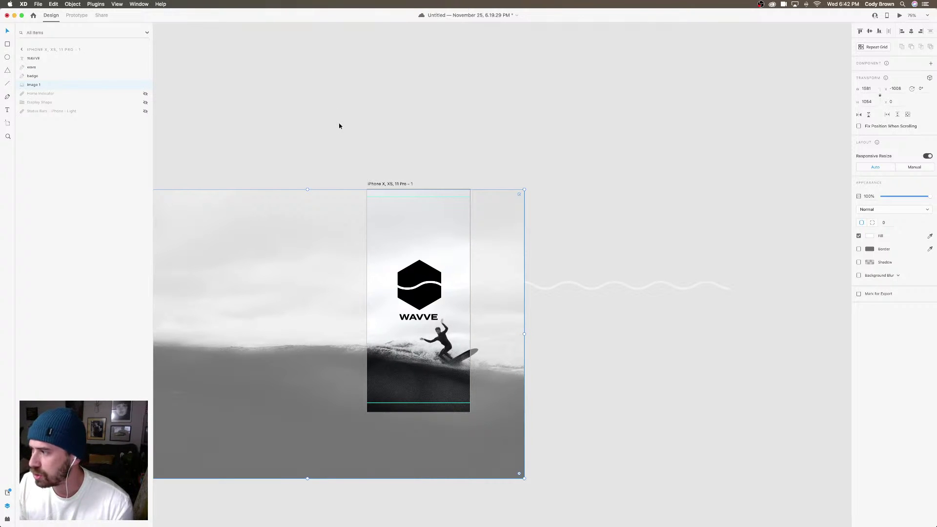
click(374, 108)
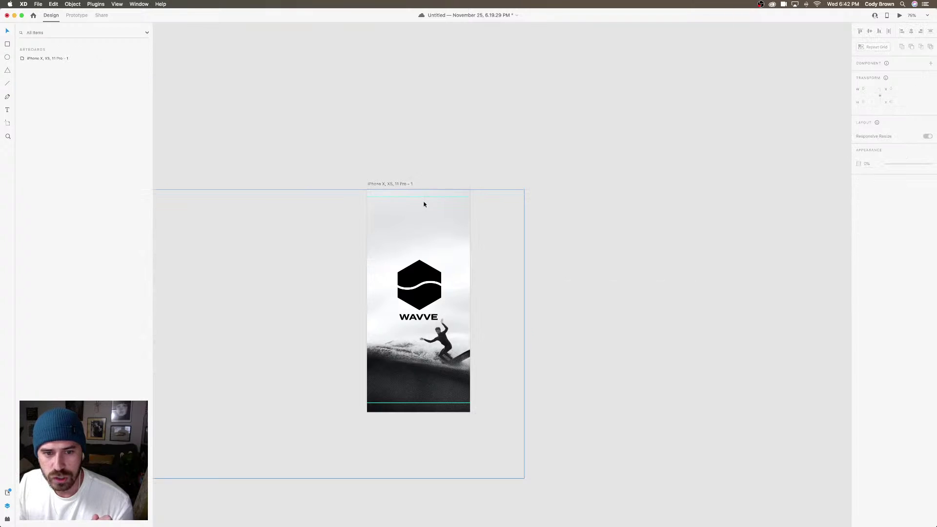
click(425, 203)
scroll(427, 190, left, 2)
scroll(272, 251, left, 3)
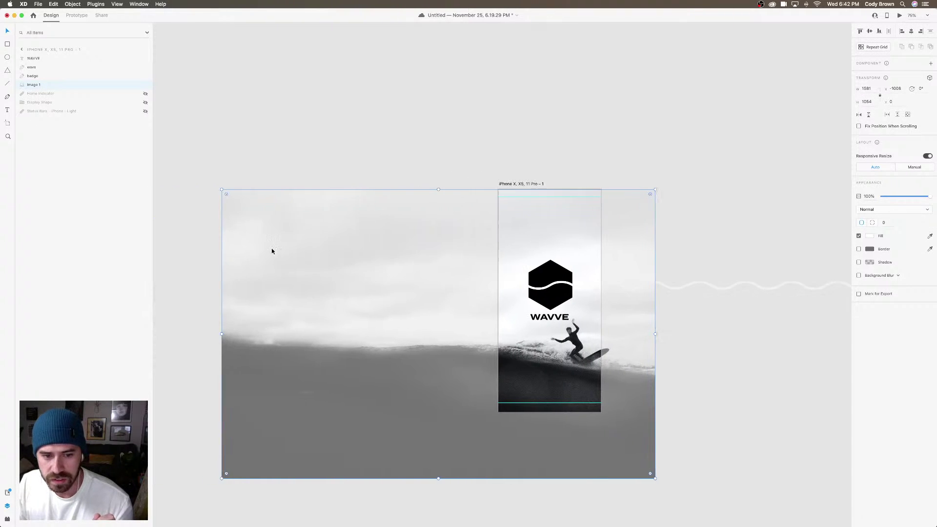
scroll(272, 251, right, 4)
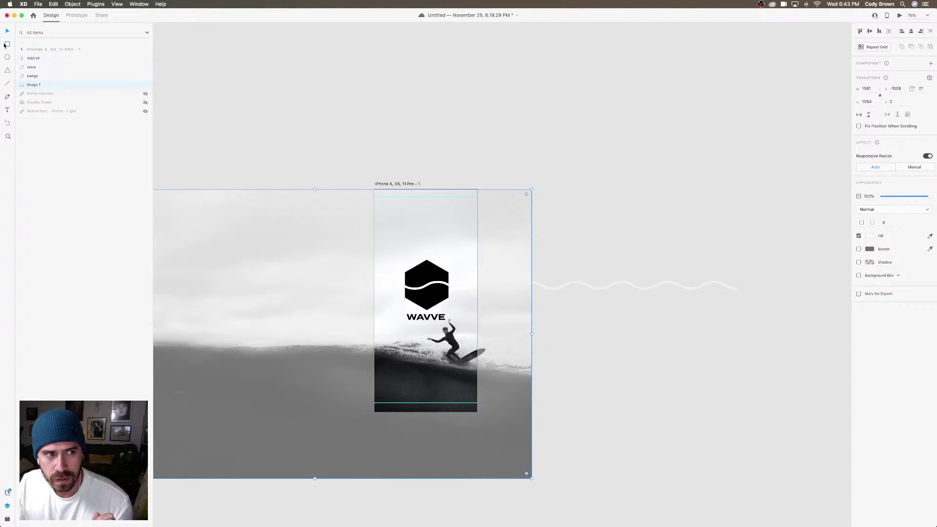
Draw a 375 × 812 rectangle covering the whole artboard
click(7, 44)
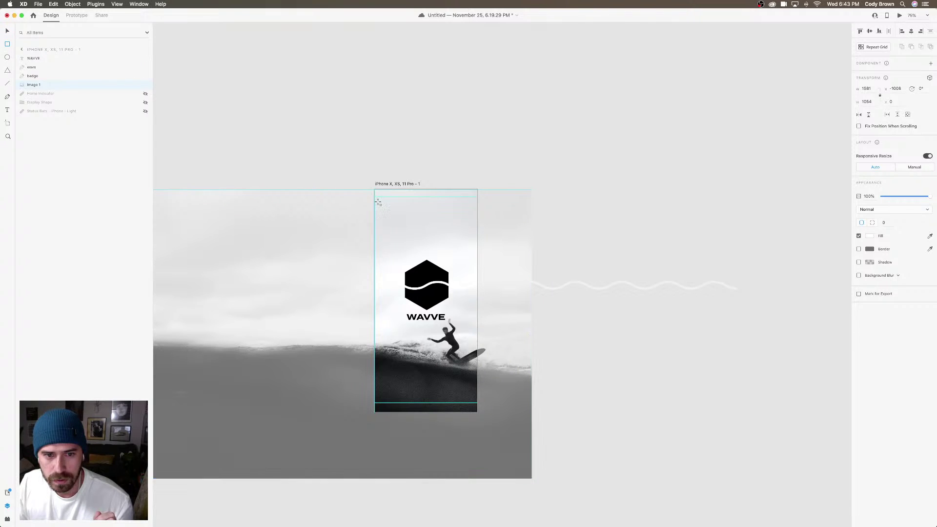
drag(378, 202, 438, 348)
drag(456, 394, 478, 413)
click(7, 31)
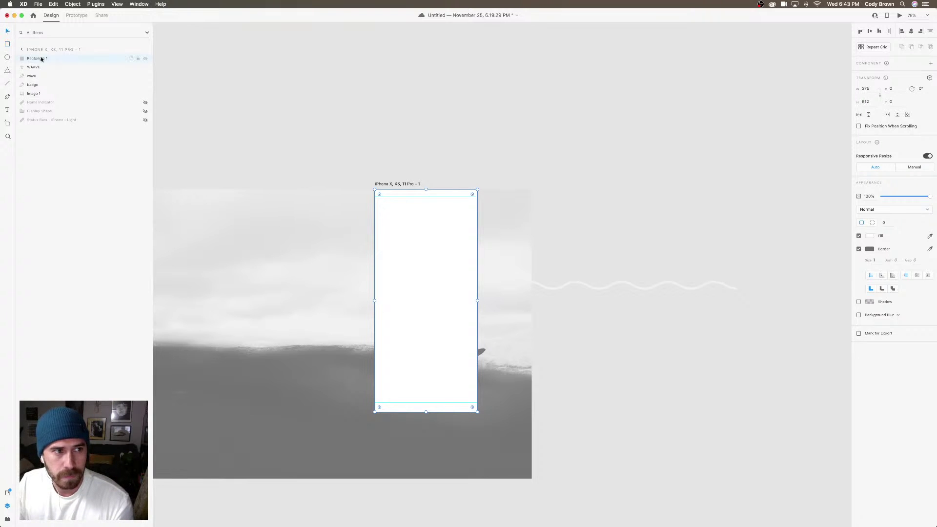
Rename the full-artboard rectangle's layer "mask"
double_click(37, 59)
text(n)
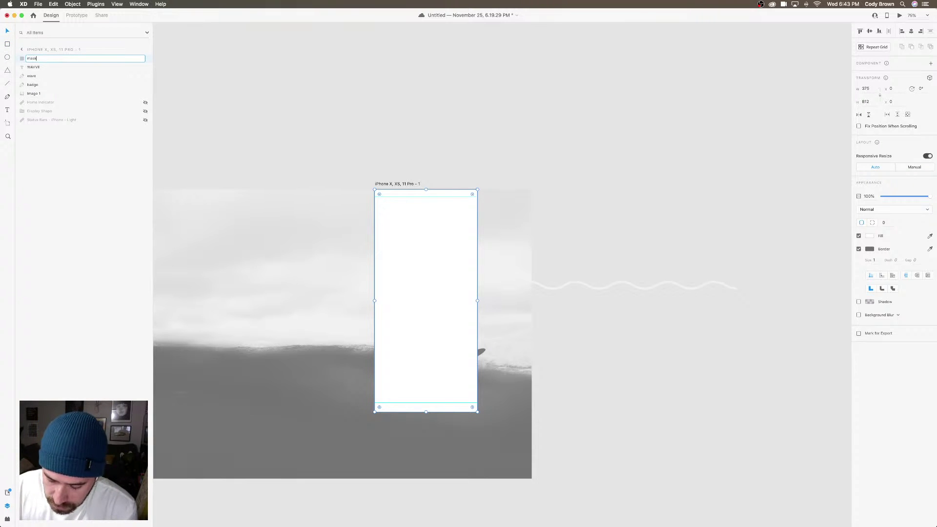
text(ask)
key(Return)
Move the photo's layer above the "mask" layer and apply Mask with Shape to both
drag(36, 92, 34, 57)
shift+click(36, 66)
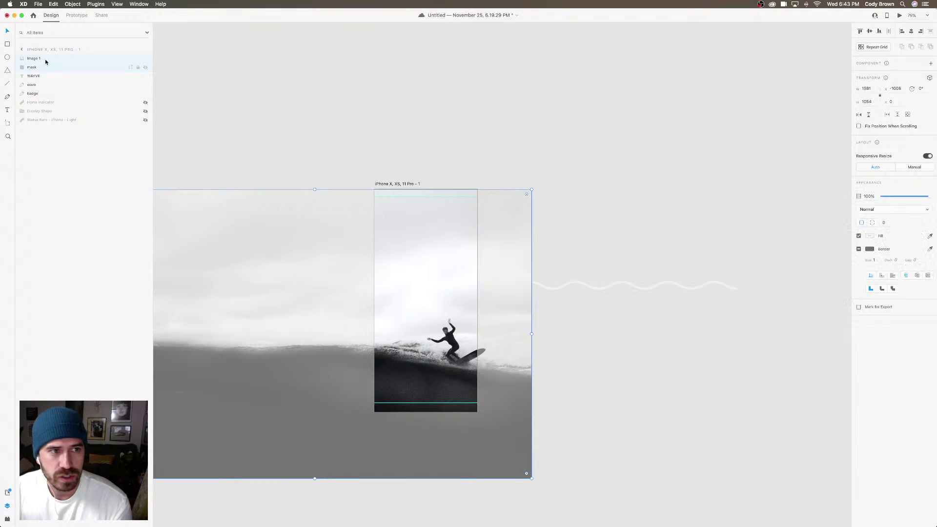
click(74, 4)
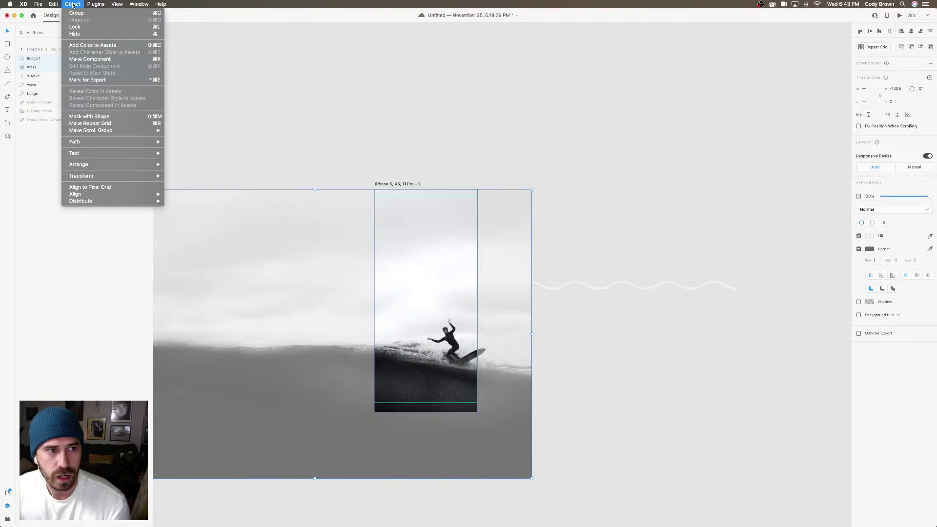
click(99, 118)
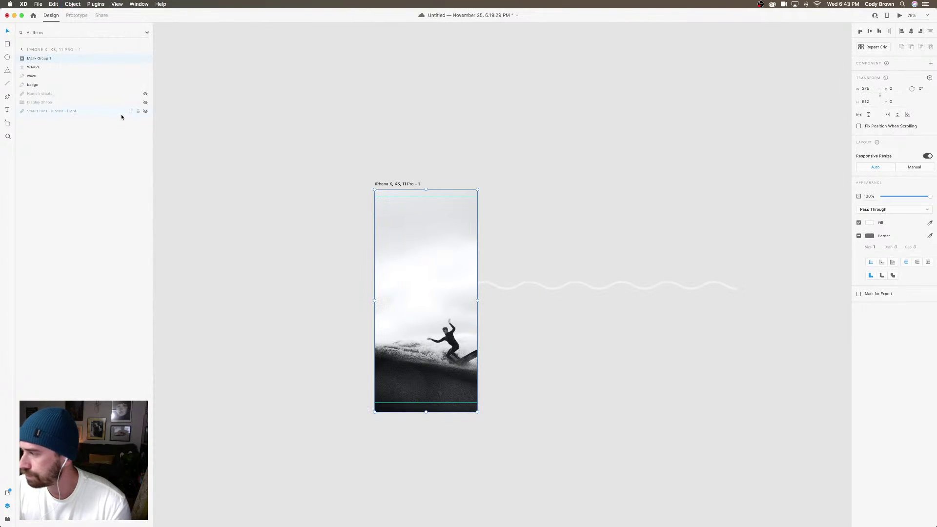
Rename the mask group "wave image" and move its layer below the badge layer
double_click(38, 62)
key(BackSpace)
text(w)
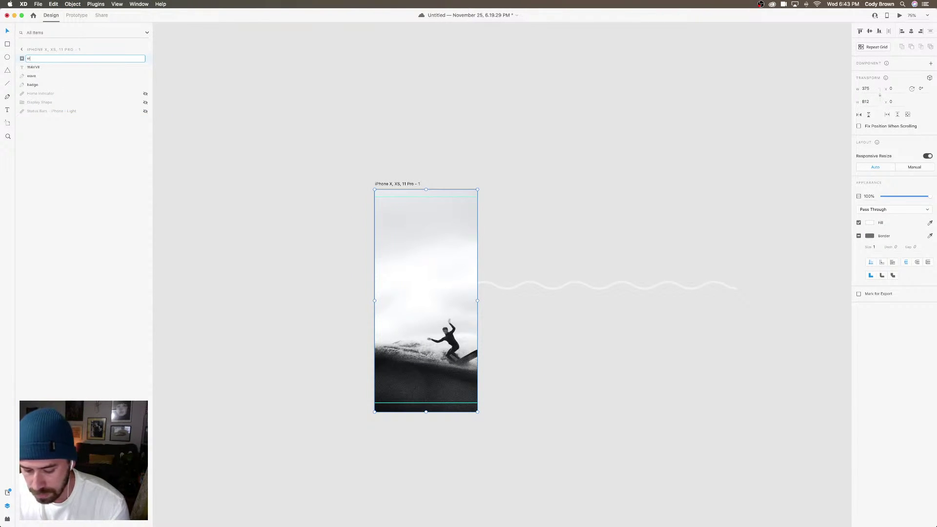
text(ave image)
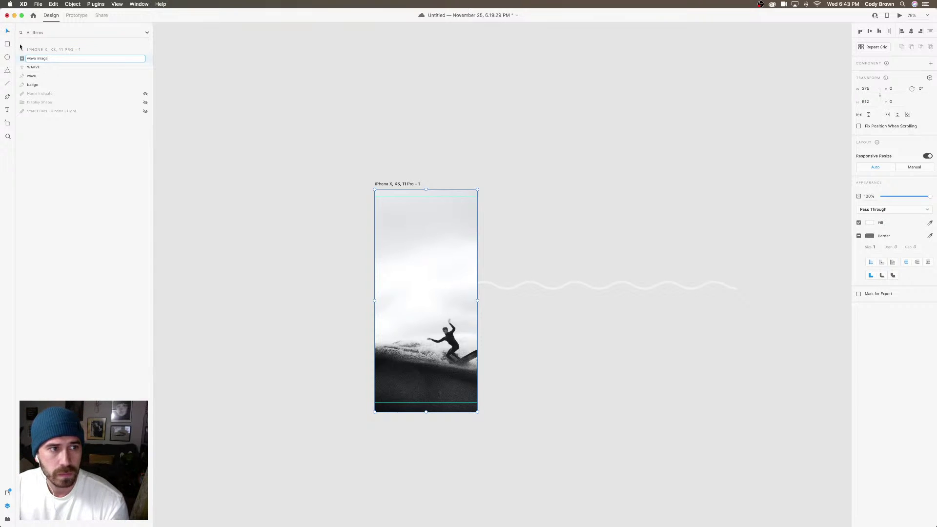
click(34, 69)
drag(50, 59, 40, 81)
Select the "WAVVE" title, wave and badge together and move the logo up to about Y 199, above the surfer
click(34, 58)
super+click(32, 75)
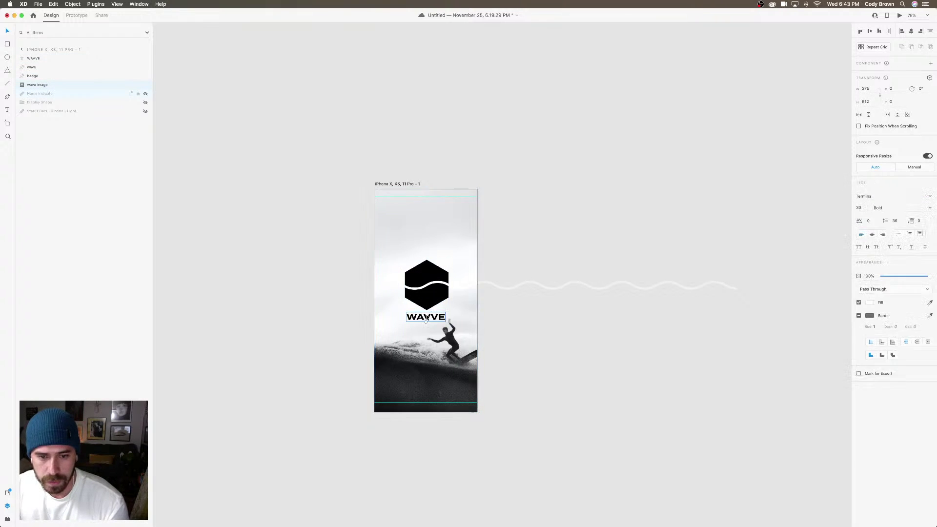
super+click(32, 67)
drag(423, 294, 424, 280)
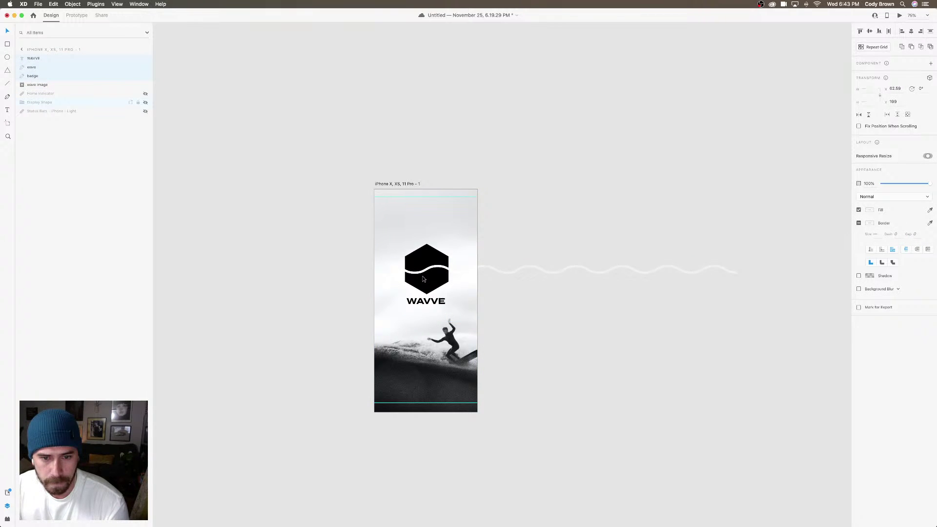
click(321, 249)
scroll(322, 250, right, 2)
click(402, 259)
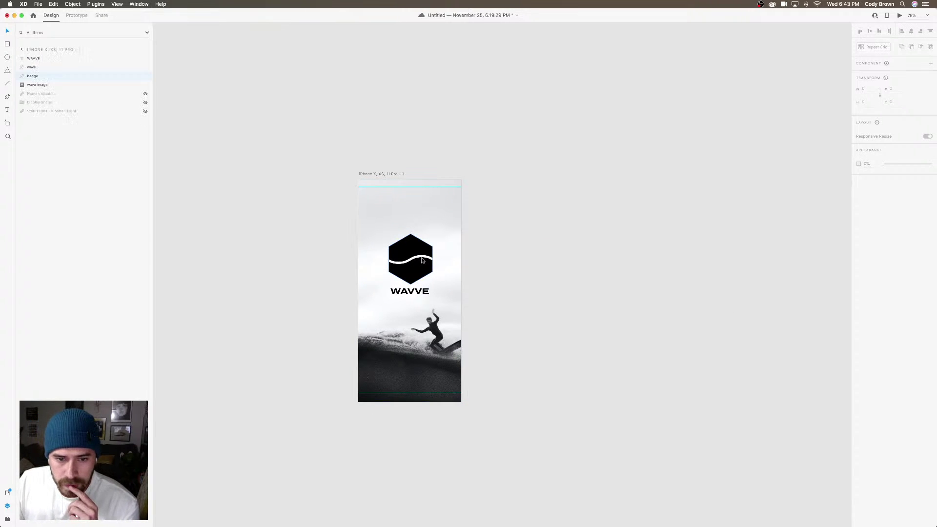
Select the white wave line and shift it left across the badge to about X -260
drag(446, 260, 432, 263)
key(super+z)
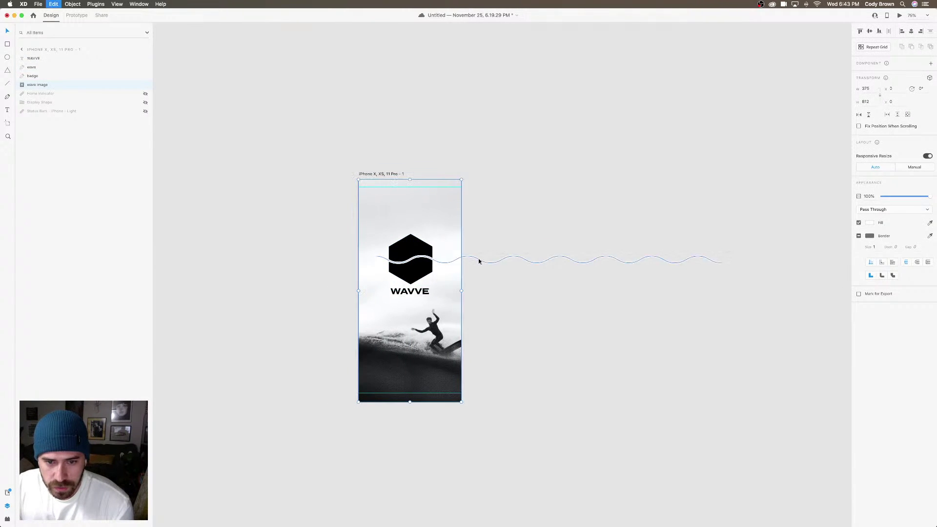
key(Escape)
click(429, 257)
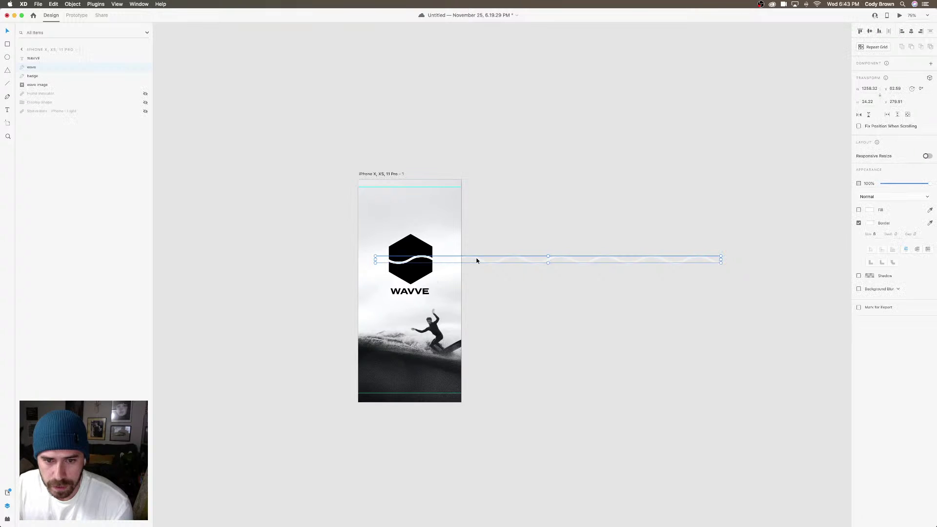
drag(477, 259, 390, 265)
key(Right)
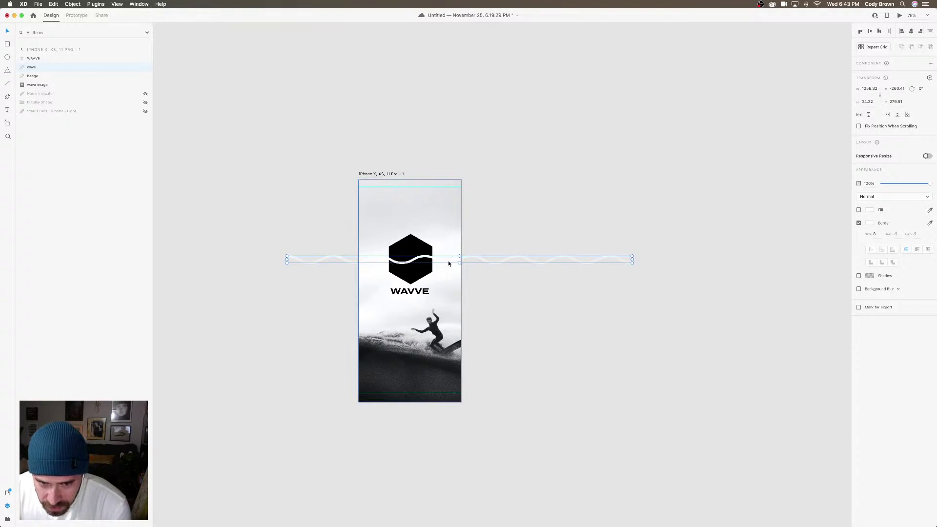
click(442, 262)
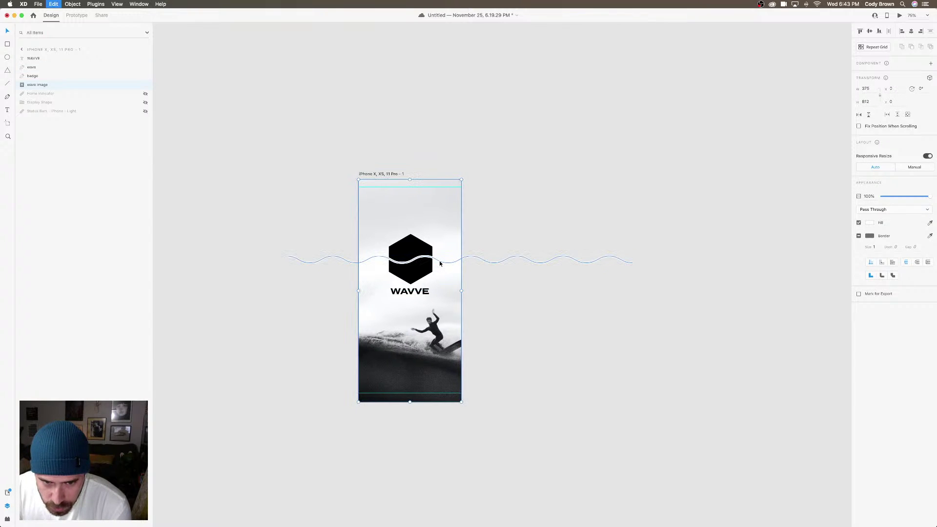
key(super+z)
mouse_move(442, 263)
mouse_down()
mouse_move(411, 266)
mouse_move(443, 265)
mouse_up()
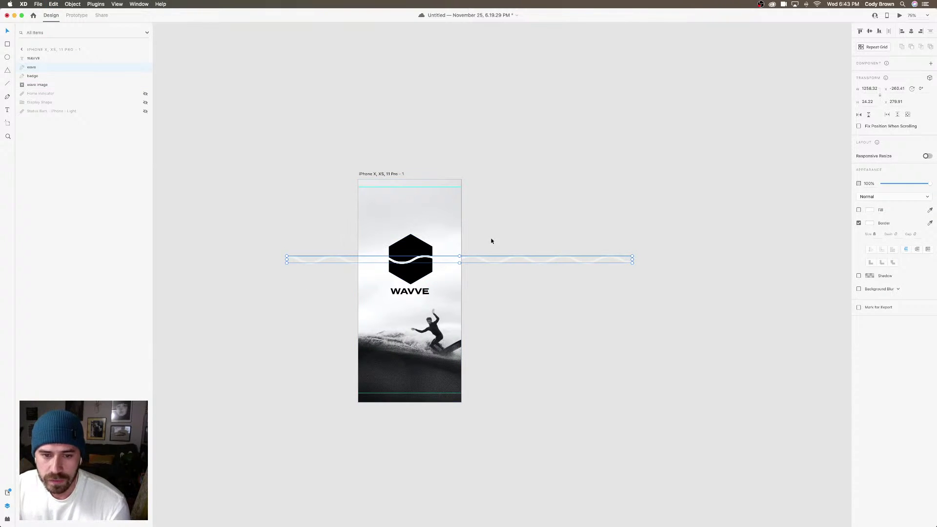
click(514, 244)
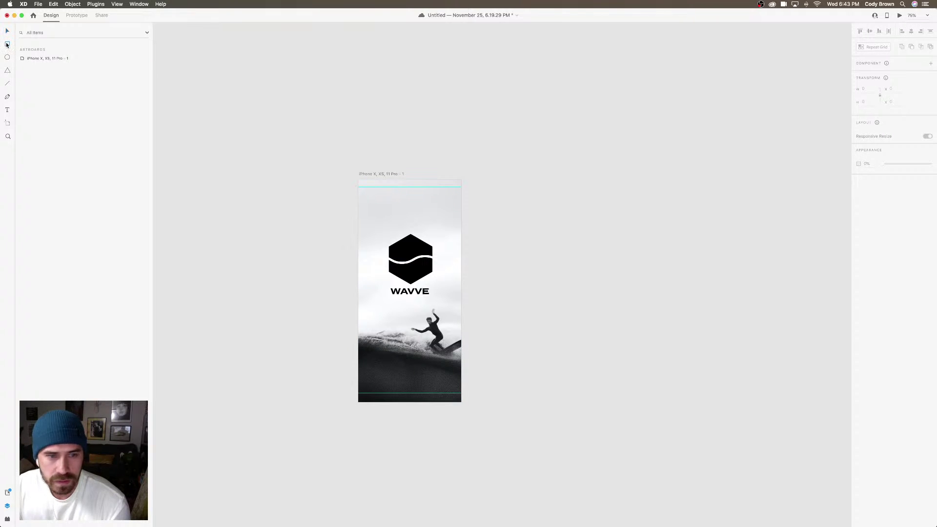
Draw a borderless rectangle about 375 × 431 over the artboard's upper part and give it a linear gradient fill
drag(359, 179, 461, 296)
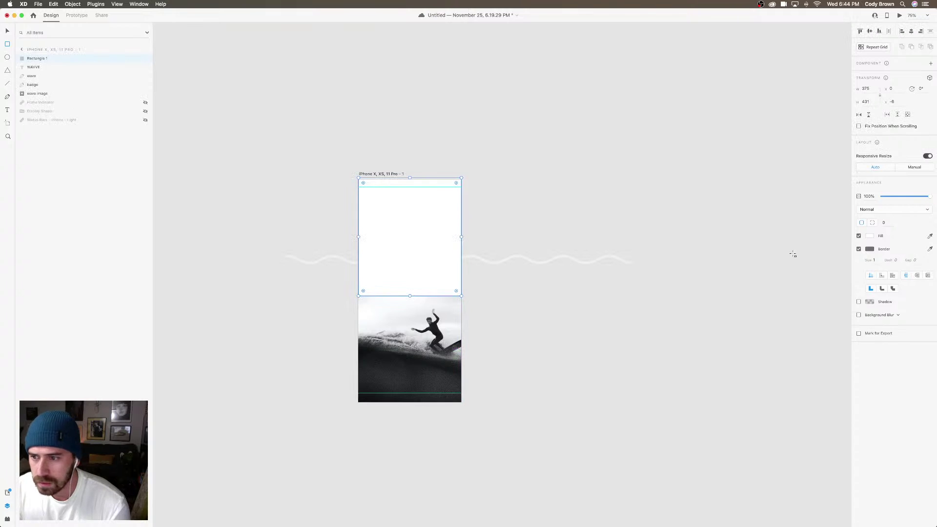
click(859, 249)
click(871, 236)
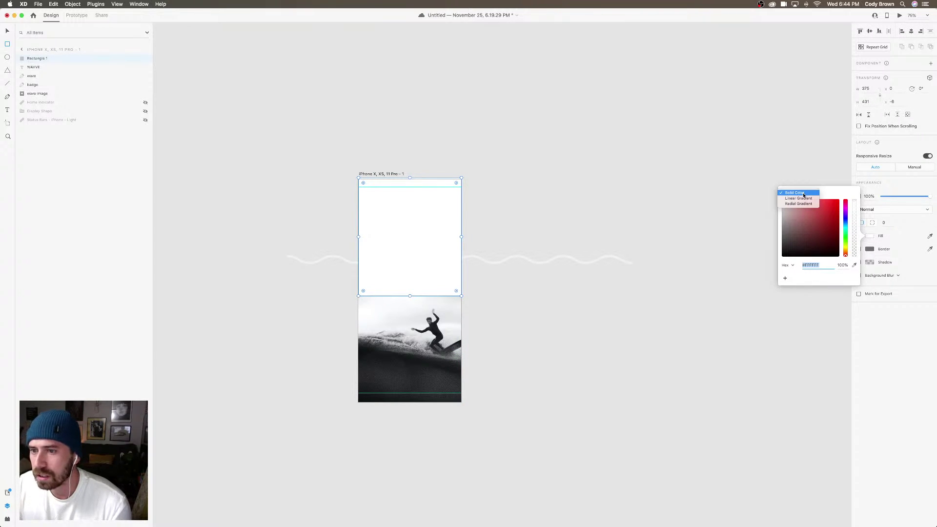
click(803, 198)
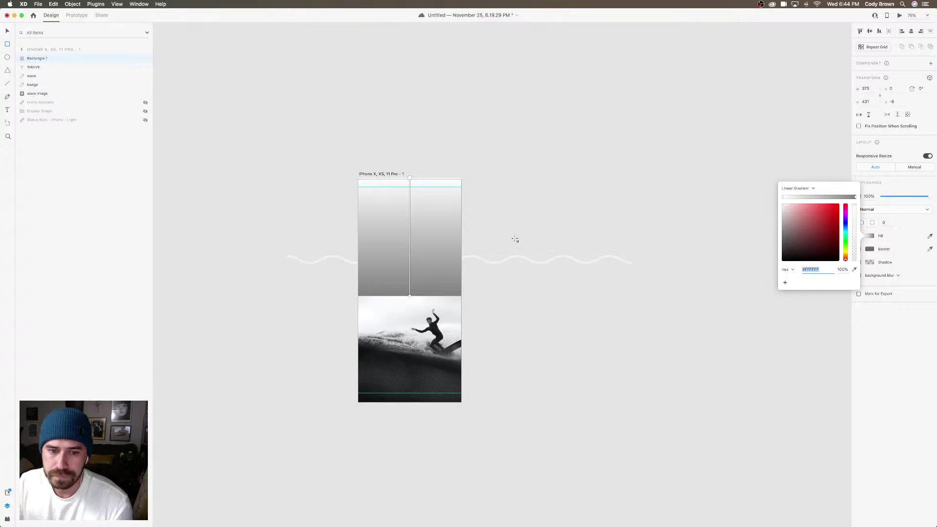
Set the gradient's lower color stop to white #FFFFFF with 0% opacity
click(856, 197)
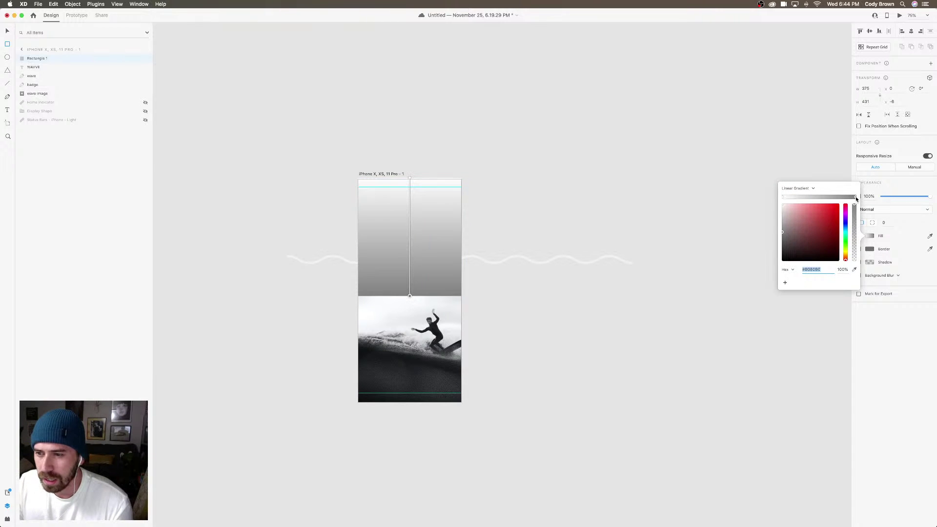
click(782, 218)
drag(782, 217, 781, 204)
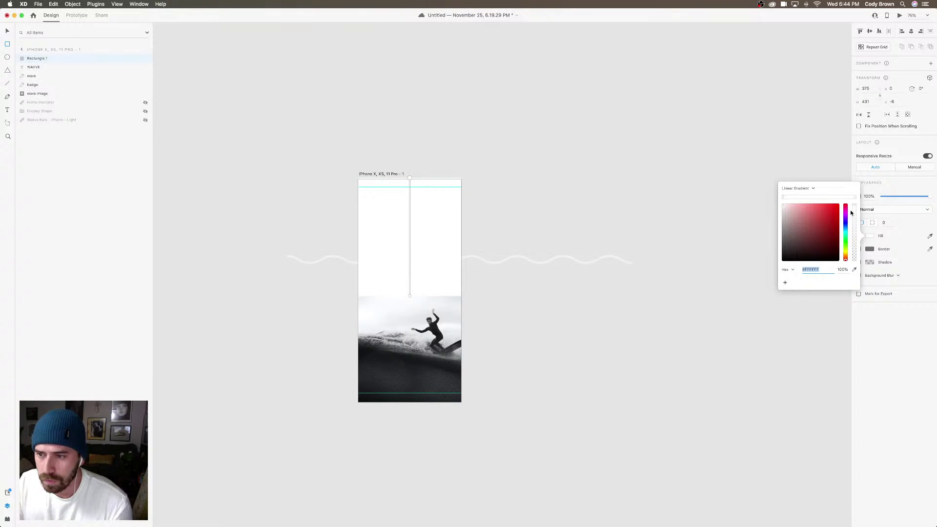
click(410, 297)
drag(855, 205, 850, 263)
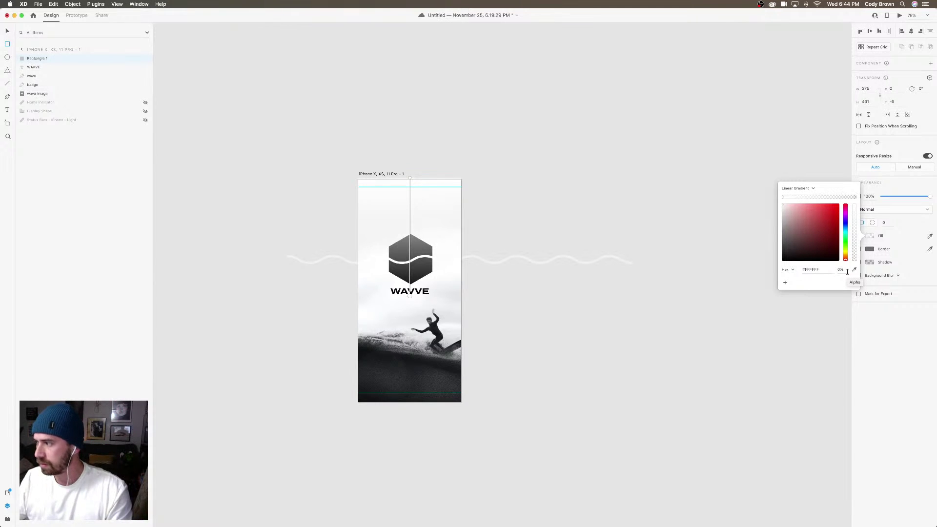
click(8, 32)
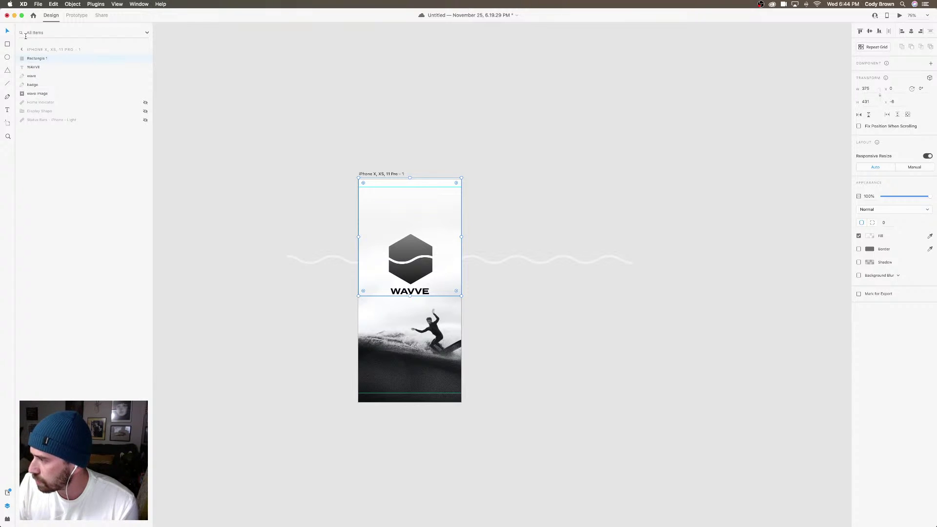
Trim the gradient rectangle's upper edge to the artboard at Y 0 and send it backward in the layer order
drag(410, 178, 410, 180)
key(super+bracketleft)
key(super+bracketleft)
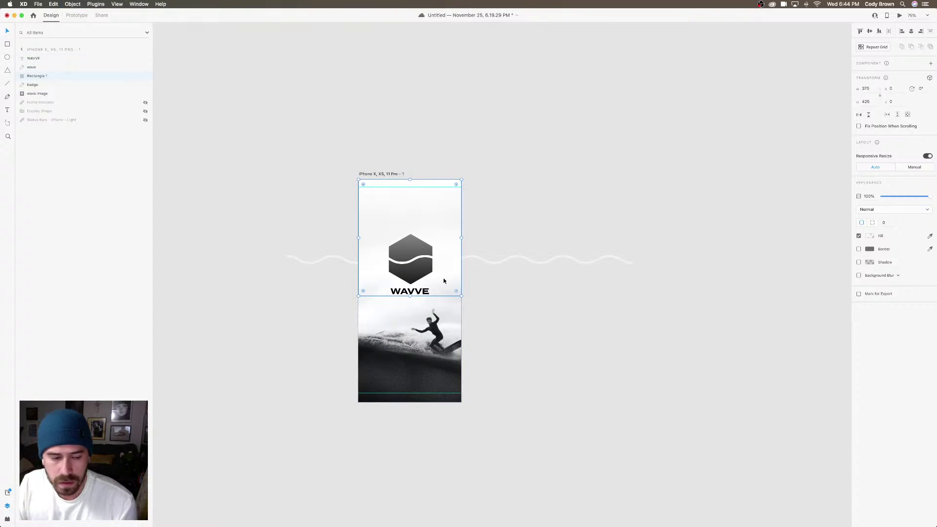
Extend the gradient rectangle downward to a height of about 556
click(8, 520)
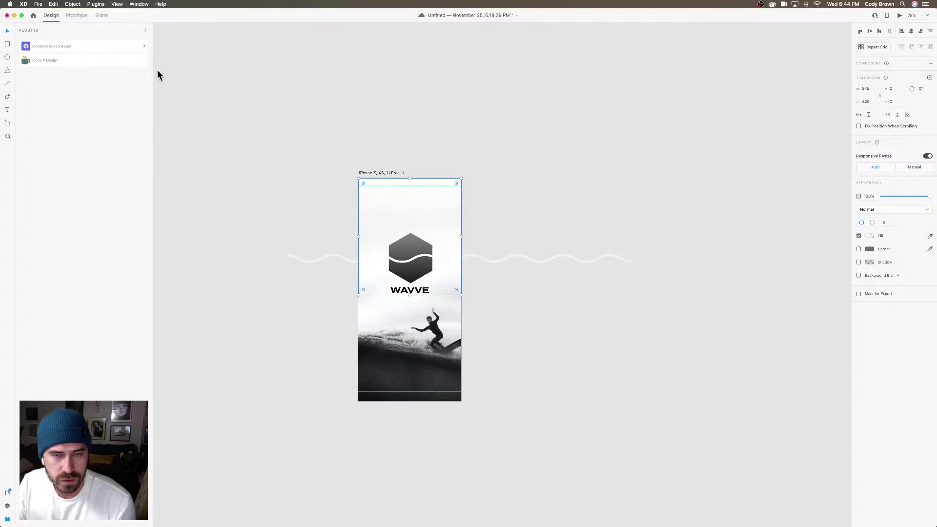
click(71, 65)
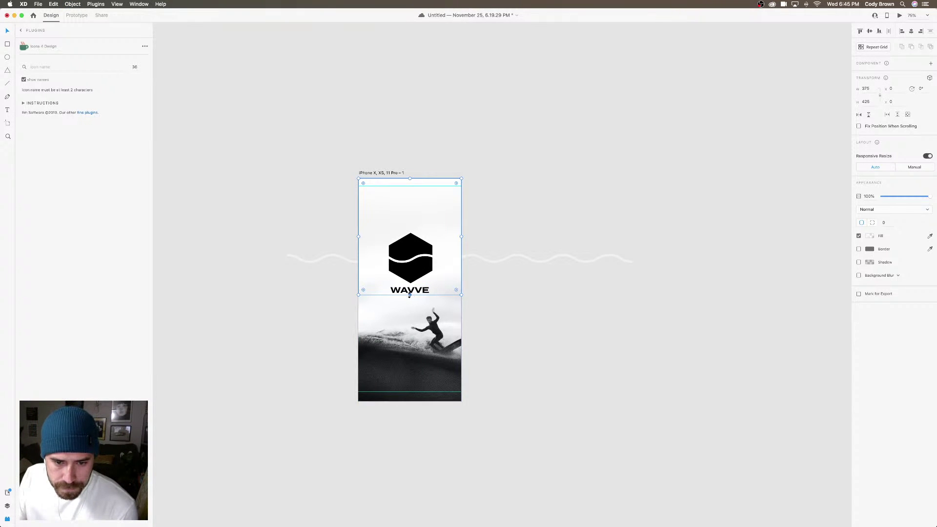
drag(413, 295, 408, 331)
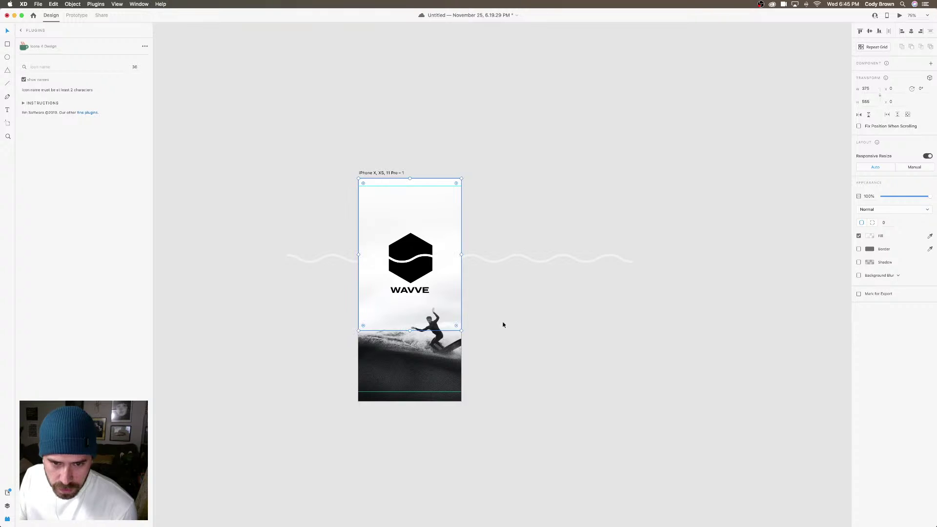
Slide the wave line further left so the badge shows a crest in its left half and a dip in its right half
click(477, 256)
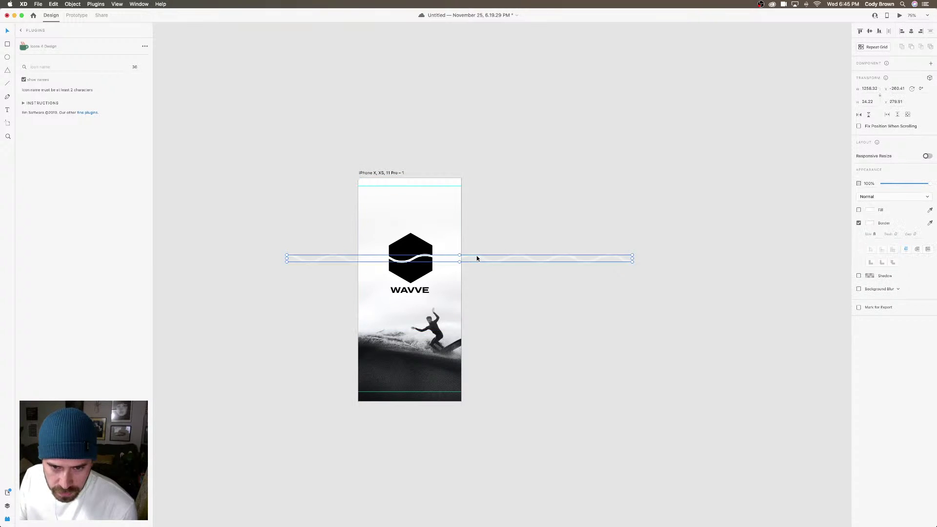
drag(476, 256, 415, 255)
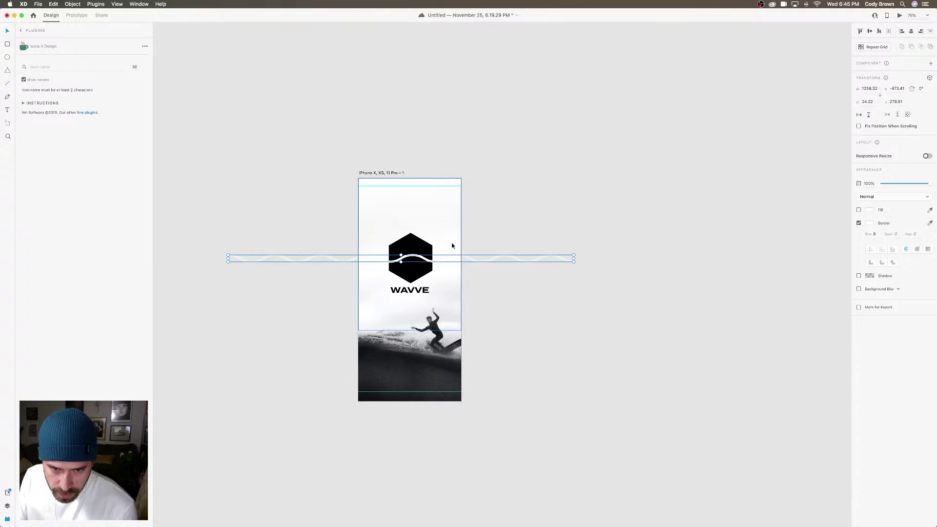
click(521, 291)
click(458, 260)
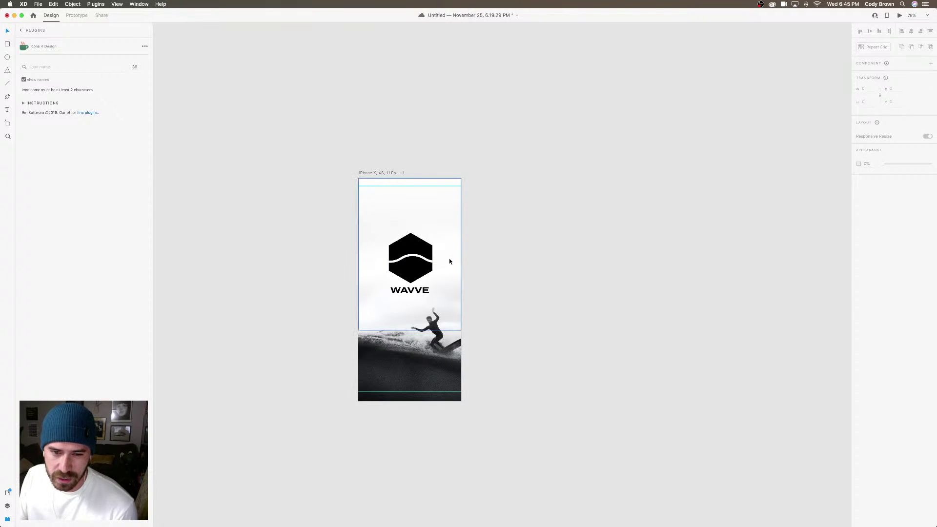
click(489, 262)
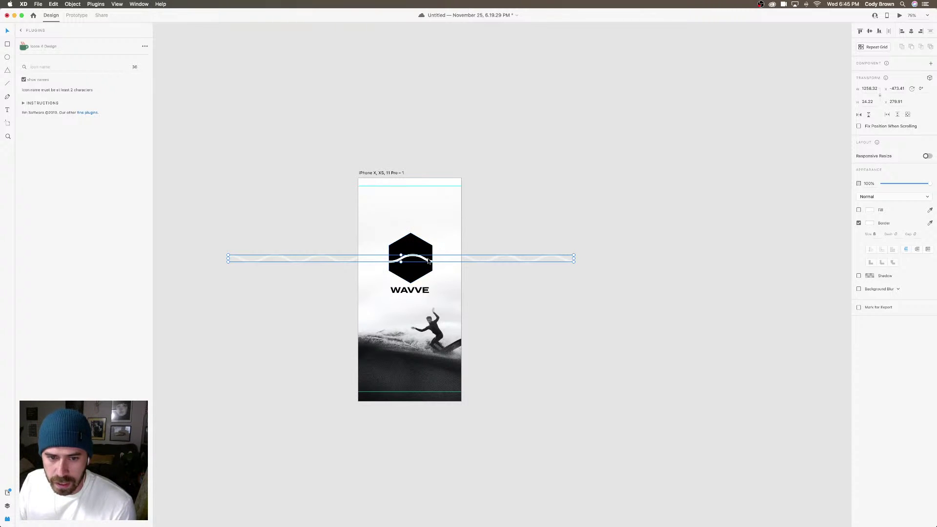
drag(430, 254, 407, 261)
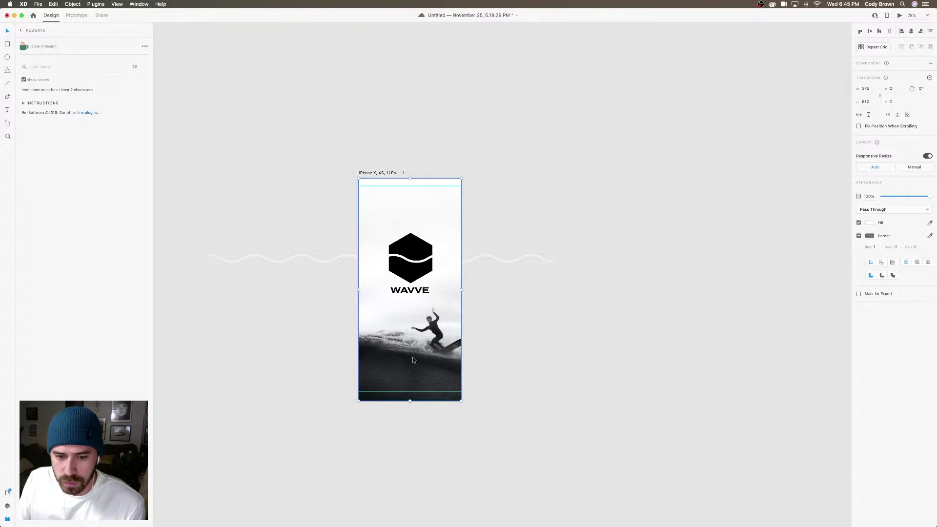
Rename the artboard "Loader" and show the document's layer list
click(360, 124)
click(374, 173)
double_click(374, 173)
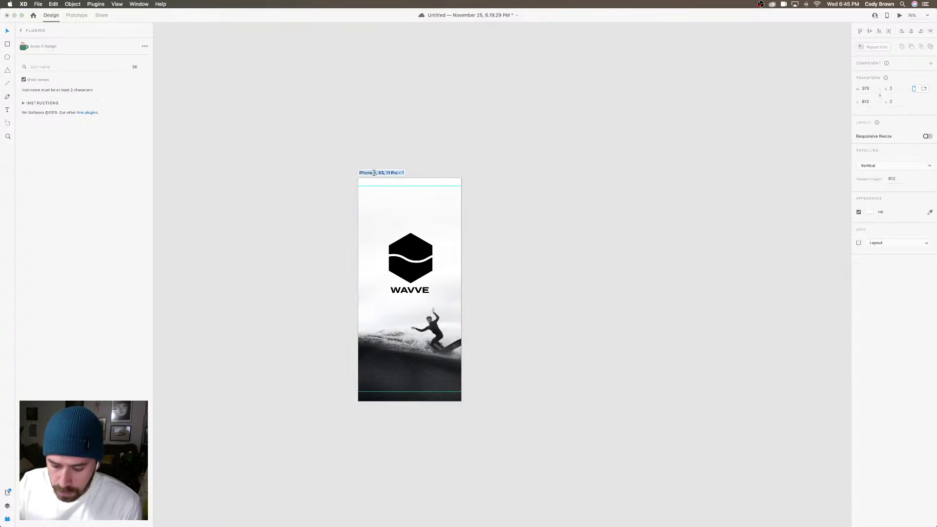
text(Loader)
key(Return)
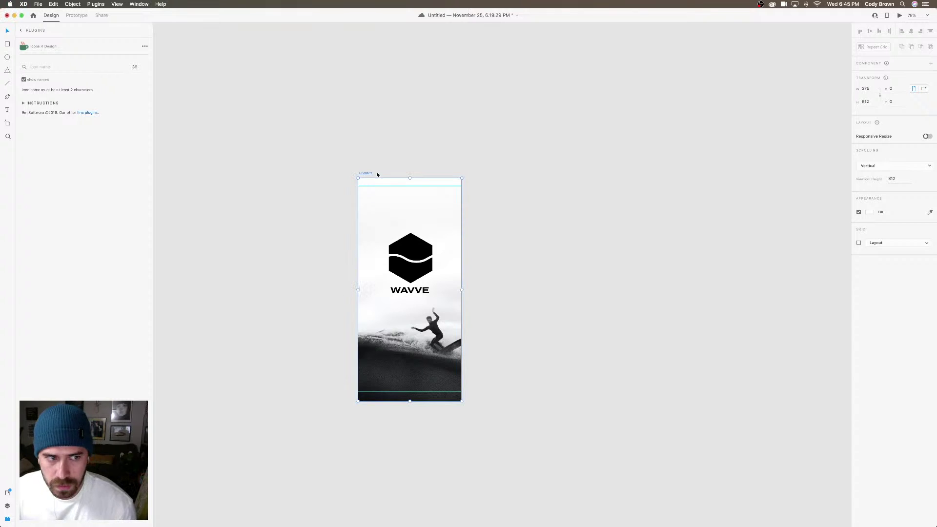
click(7, 506)
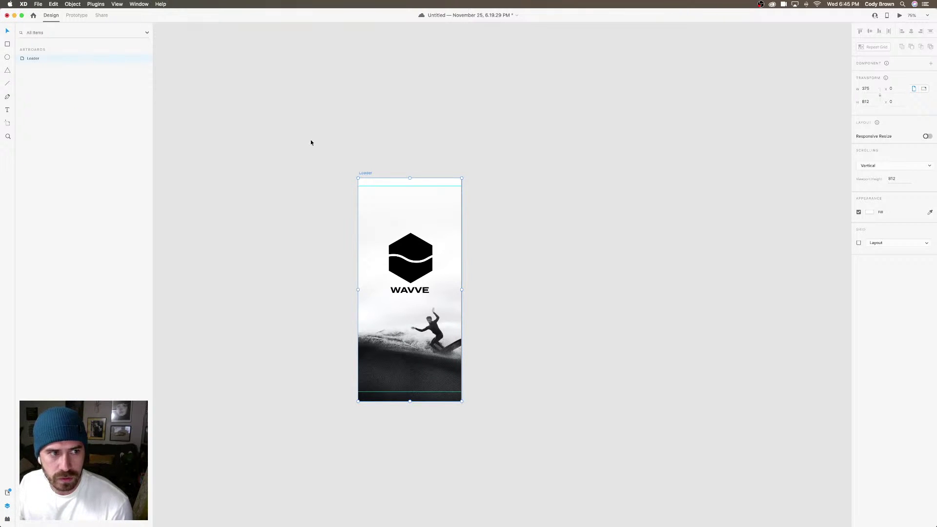
Duplicate the Loader artboard and place the copy to its right at about X 919
click(328, 139)
scroll(329, 139, right, 1)
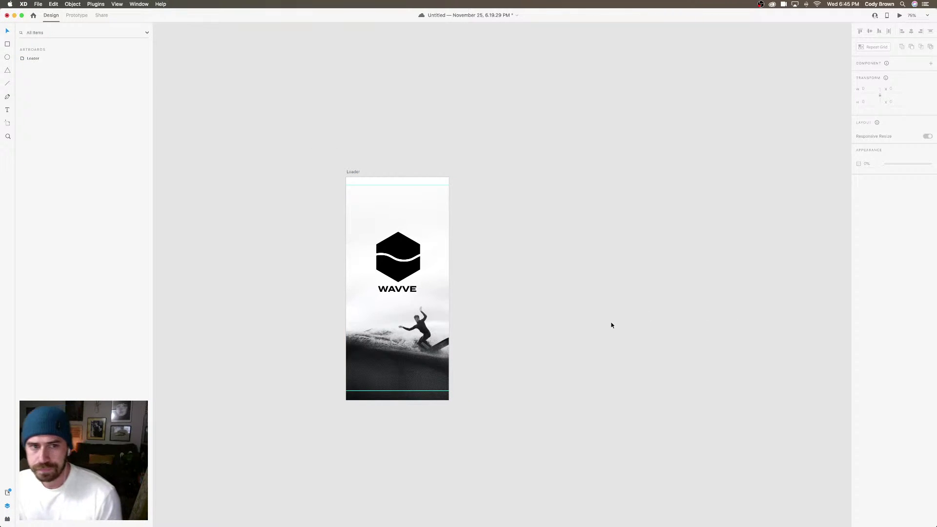
click(355, 174)
click(361, 155)
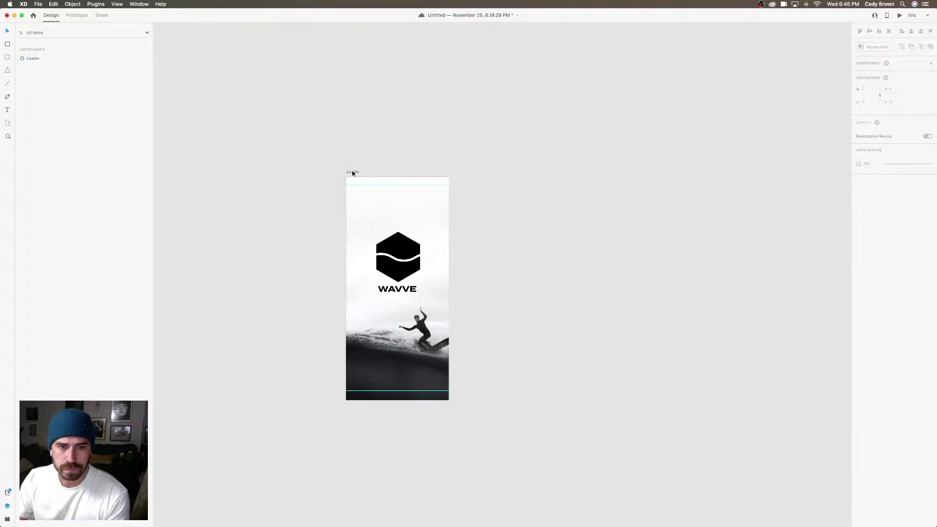
click(353, 172)
drag(353, 174, 515, 155)
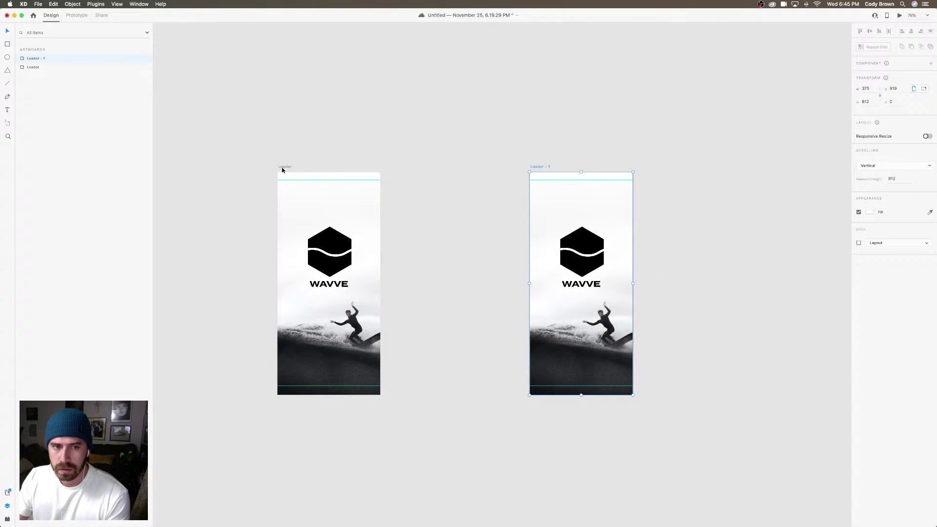
Switch to Prototype mode and set the original Loader artboard as the flow's home screen
click(281, 168)
click(77, 15)
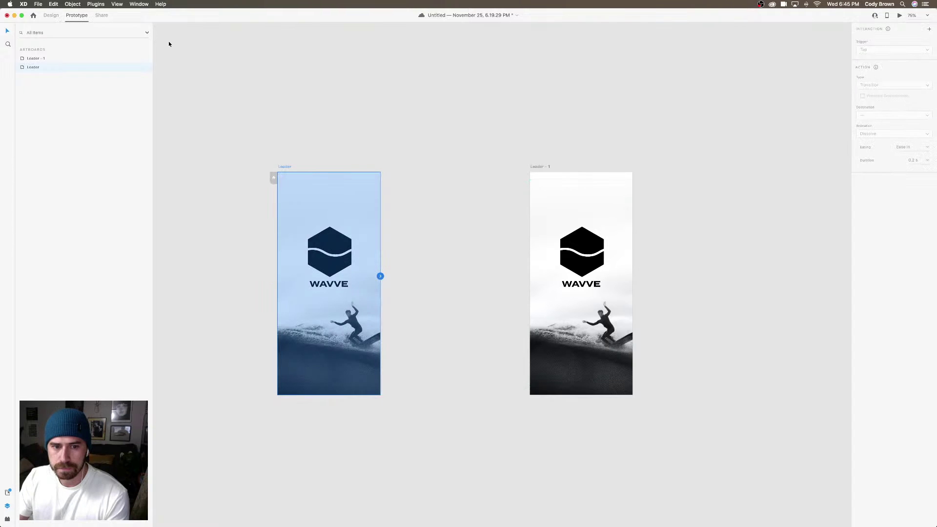
drag(380, 277, 400, 265)
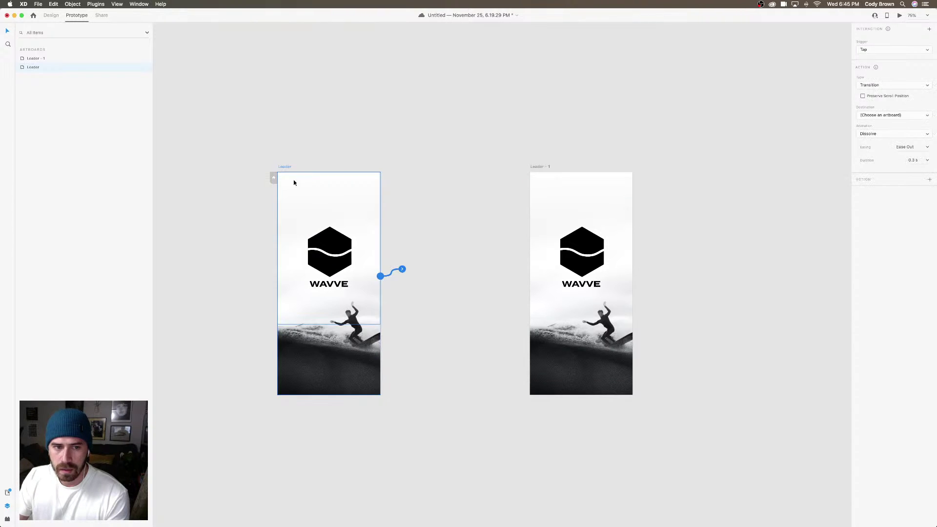
click(284, 167)
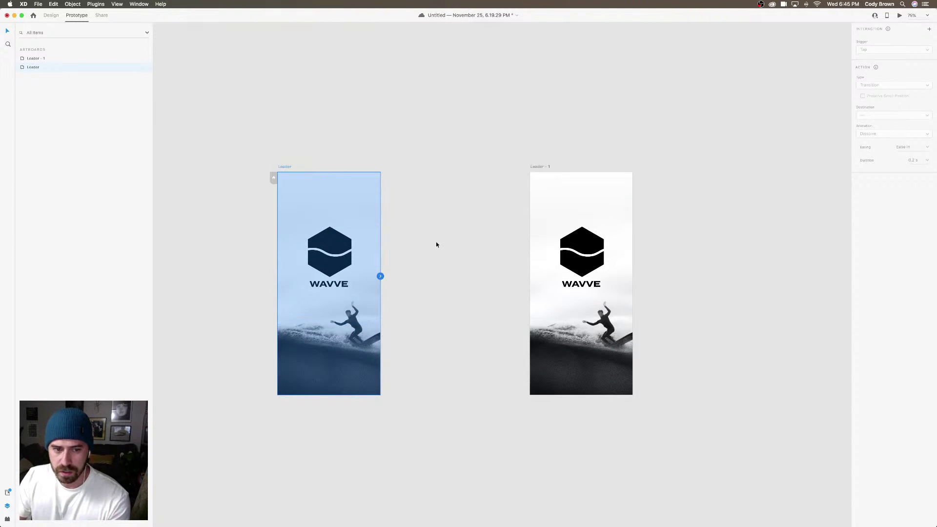
click(274, 180)
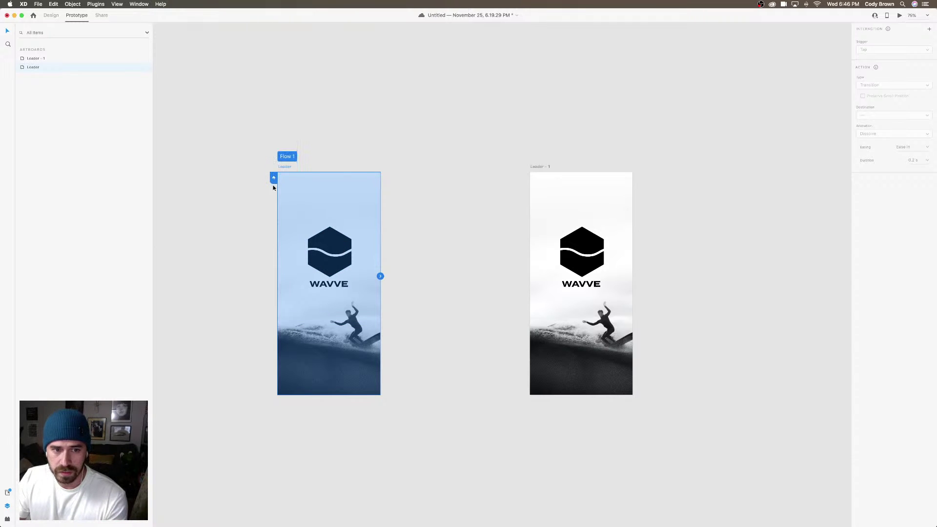
Rename the flow starting at the Loader artboard as "Loader Animation"
double_click(287, 155)
text(Lo)
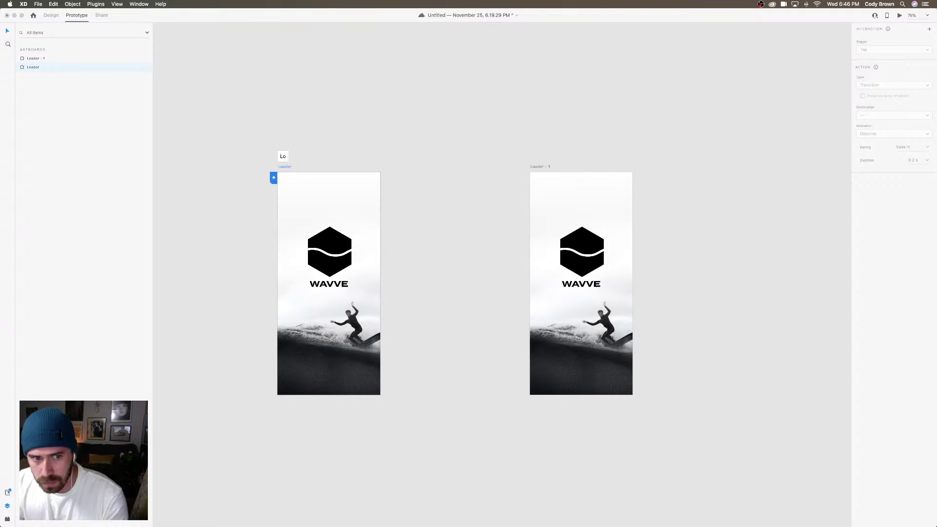
text(ader An)
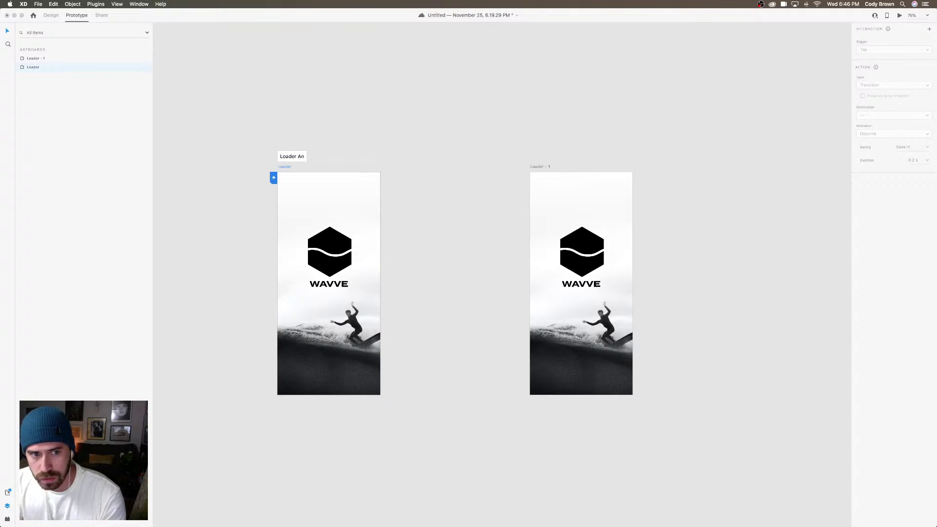
text(i)
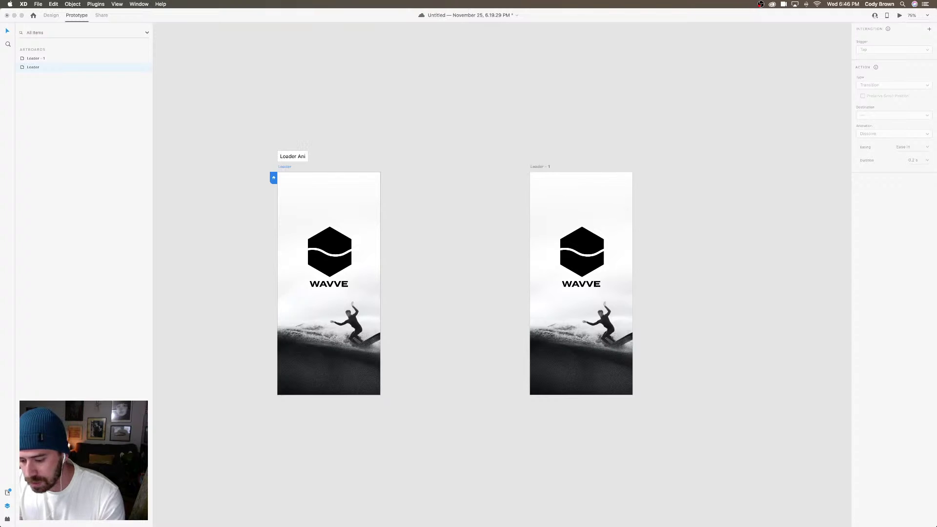
text(mation)
key(Return)
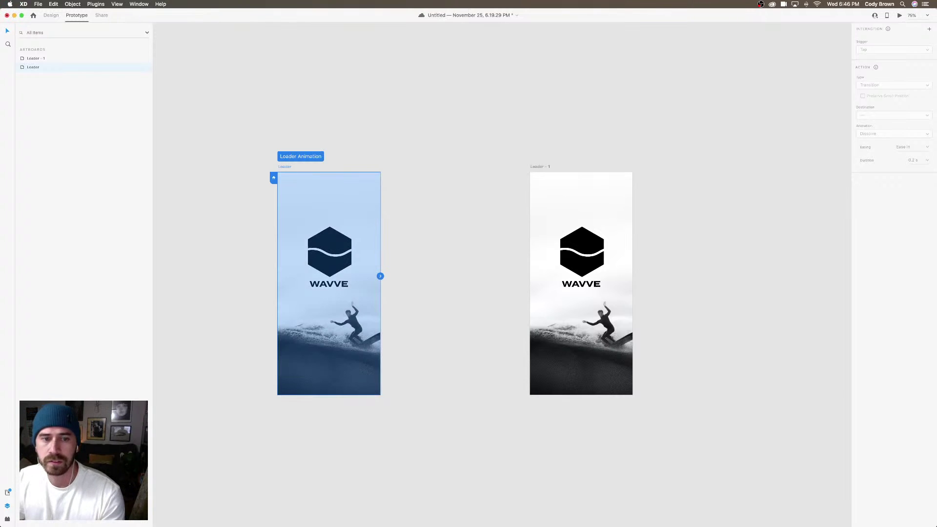
Link the Loader artboard to Loader - 1 with a Time trigger and an Auto-Animate action
scroll(454, 283, up, 1)
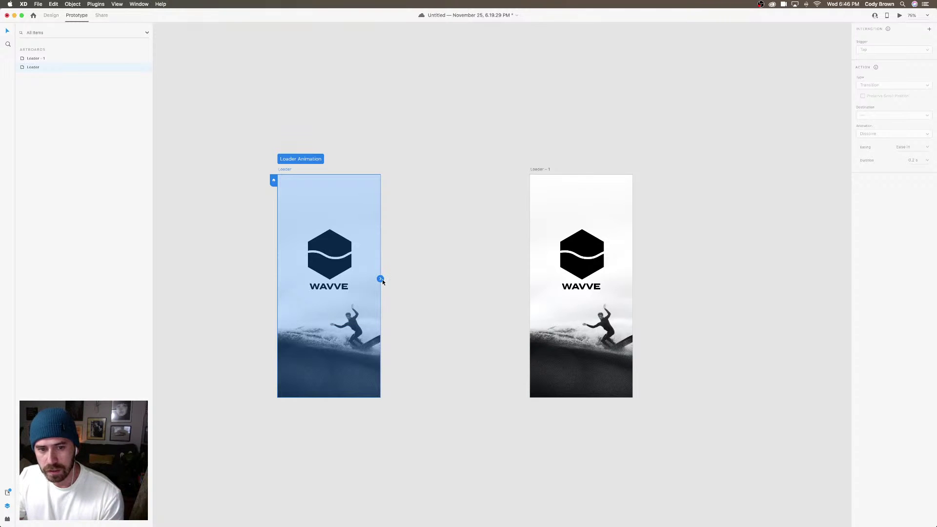
drag(414, 287, 540, 254)
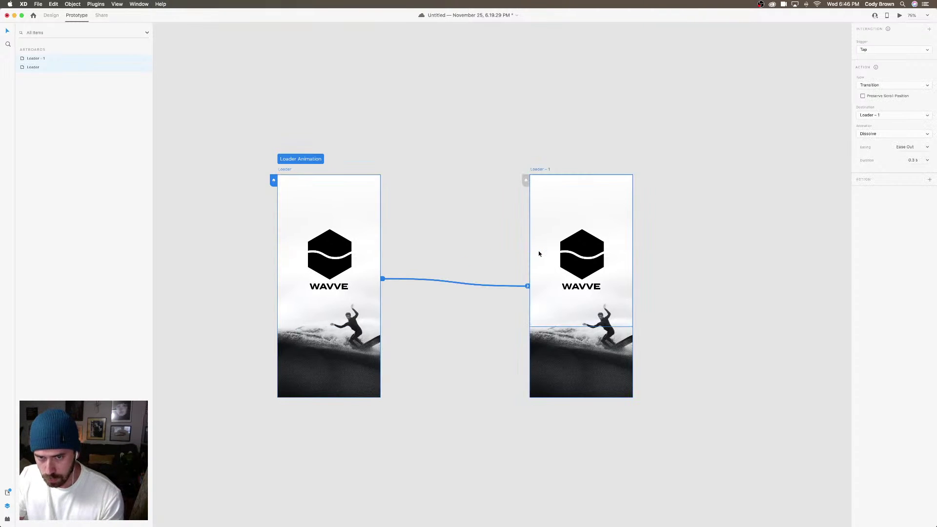
click(875, 50)
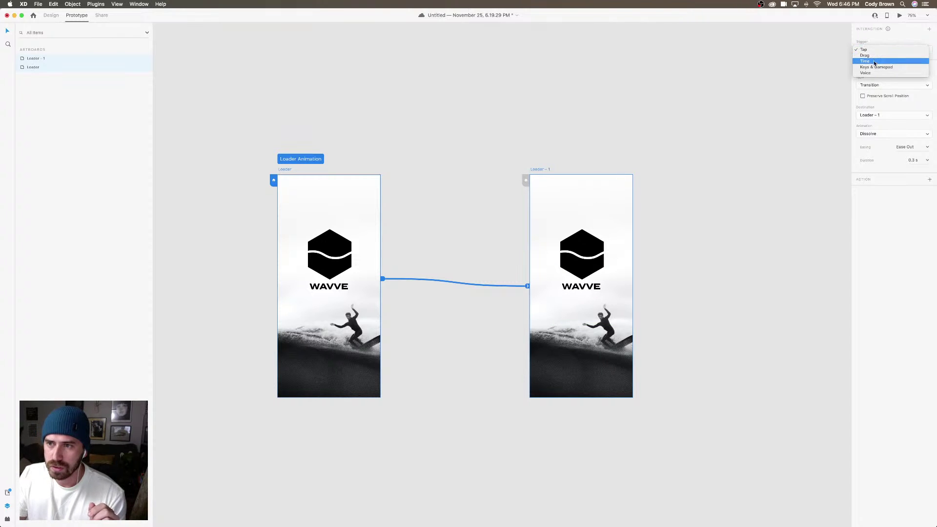
click(875, 62)
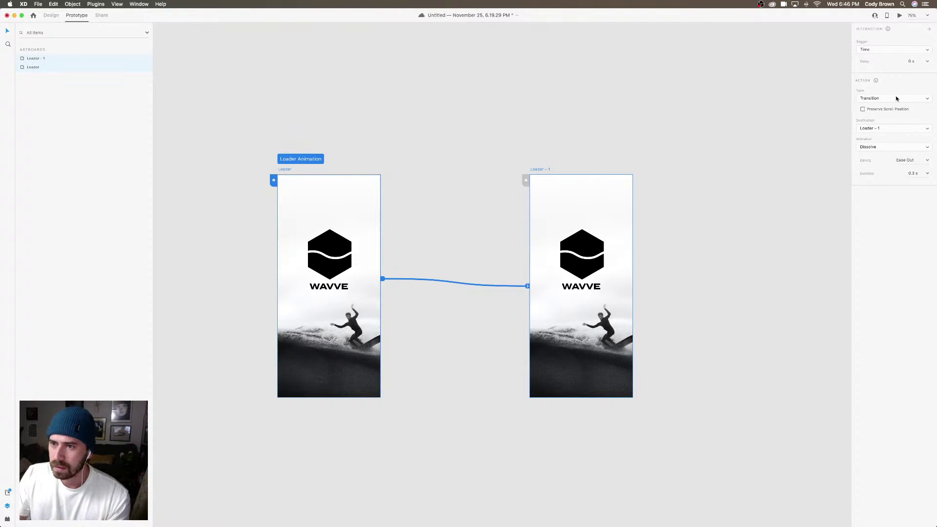
click(897, 99)
click(897, 102)
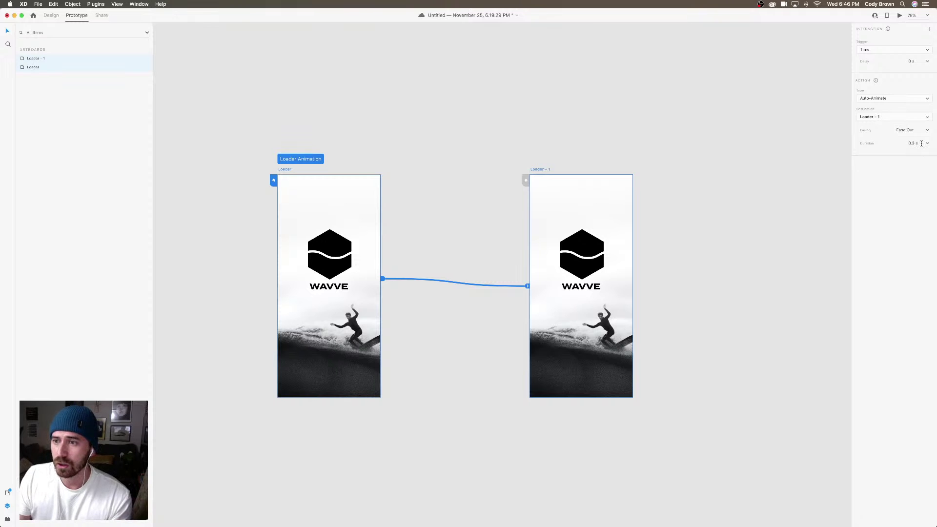
Set the Auto-Animate duration to 0.5 s and preview the prototype from the Loader artboard
drag(922, 143, 907, 143)
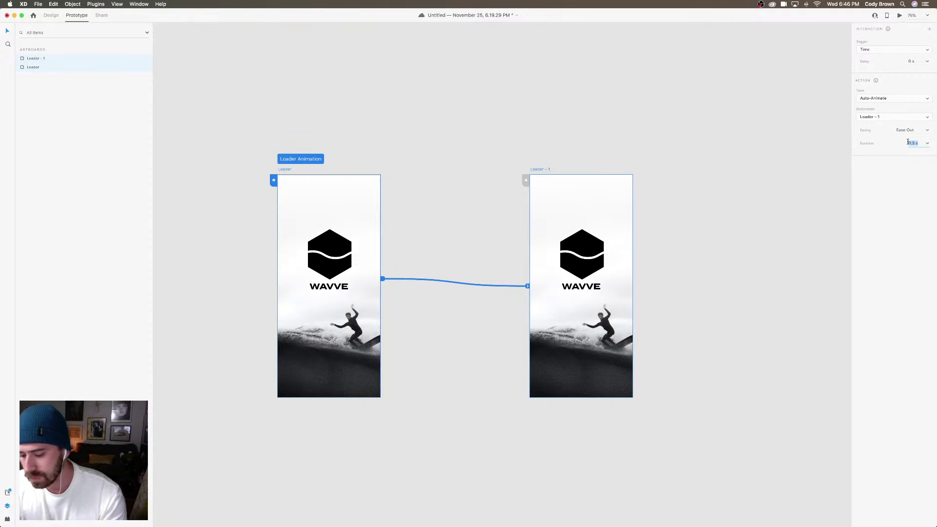
key(BackSpace)
text(.5)
key(Return)
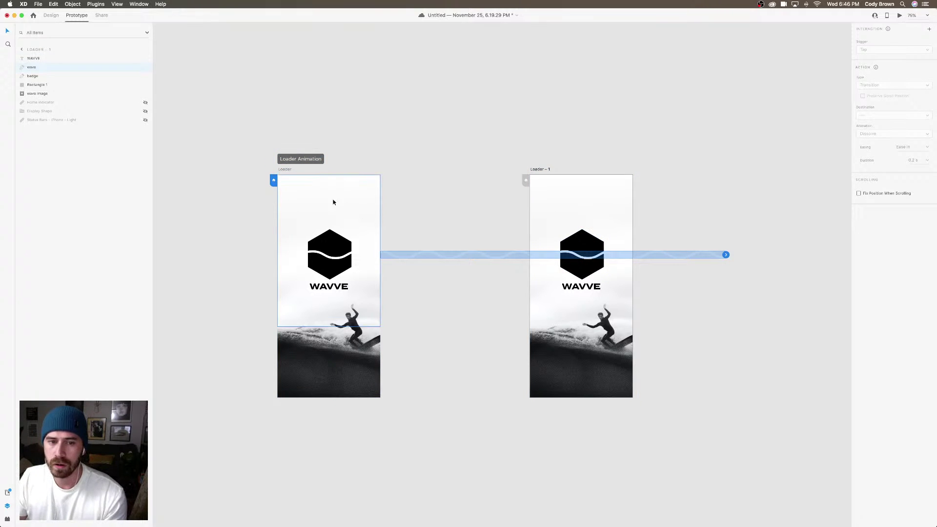
click(284, 171)
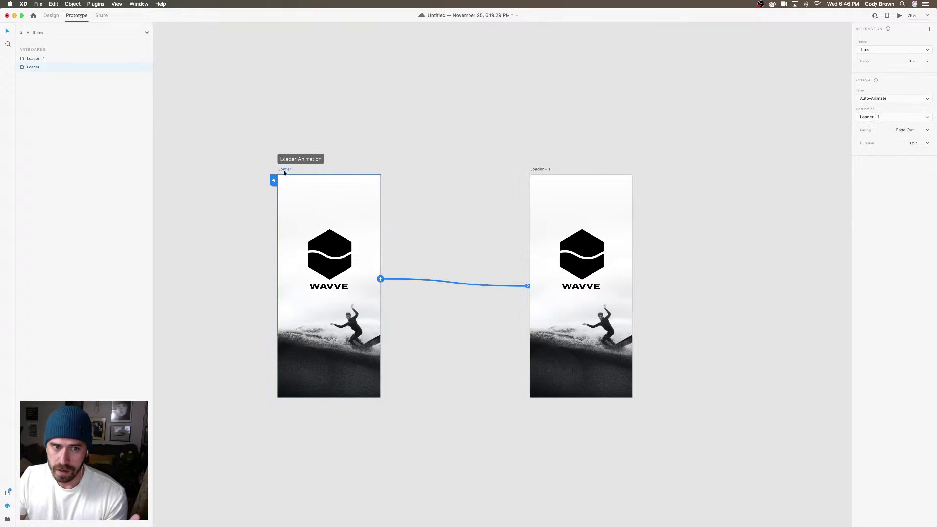
click(900, 15)
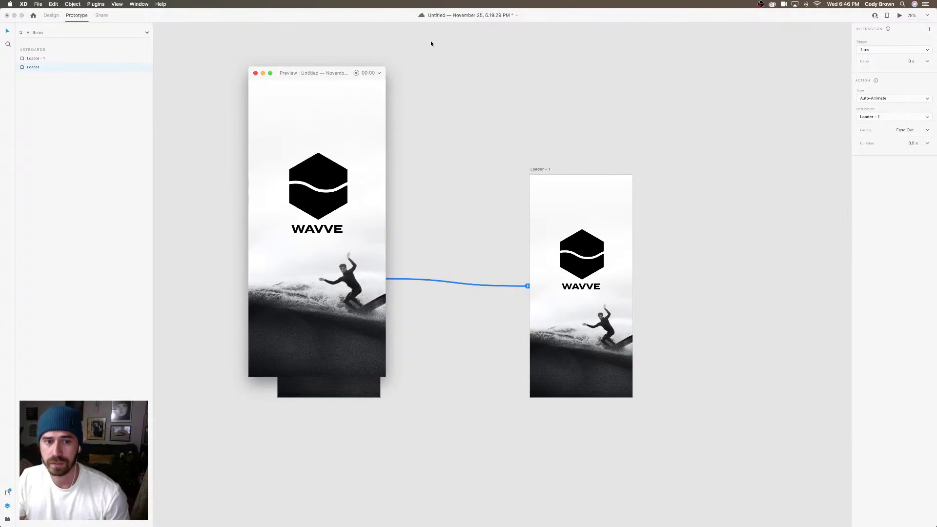
click(255, 74)
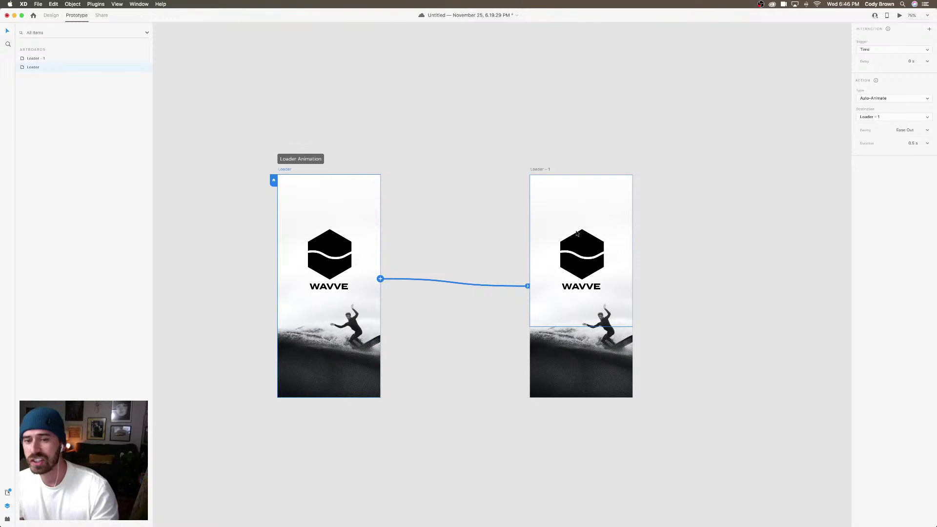
In Design mode, move the Loader - 1 artboard farther right and slide its wave line left to about X -962
click(610, 254)
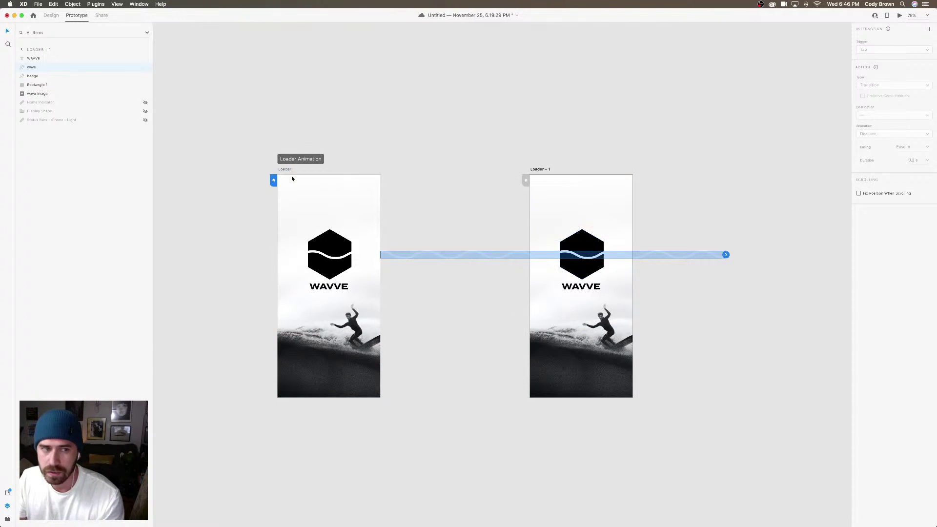
click(50, 16)
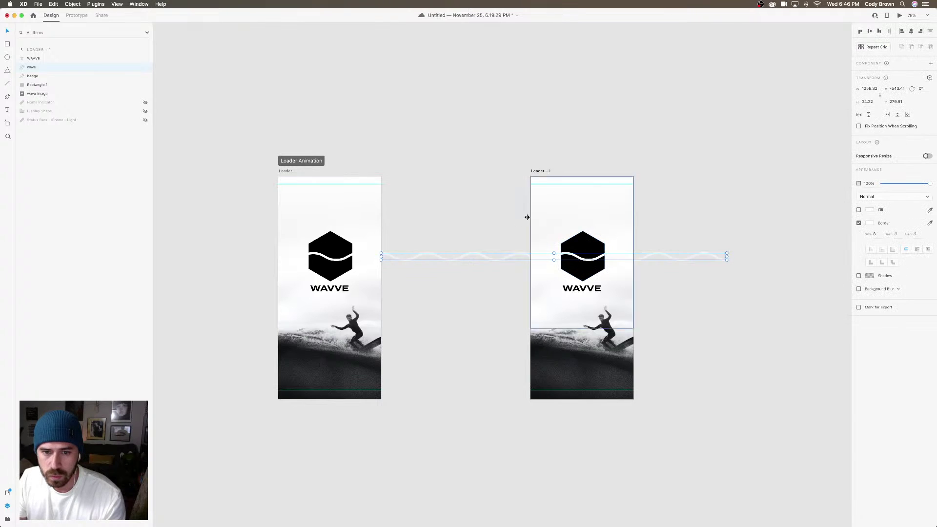
mouse_move(540, 170)
mouse_down()
mouse_move(605, 171)
mouse_move(614, 157)
mouse_move(398, 144)
mouse_move(555, 160)
mouse_up()
click(586, 250)
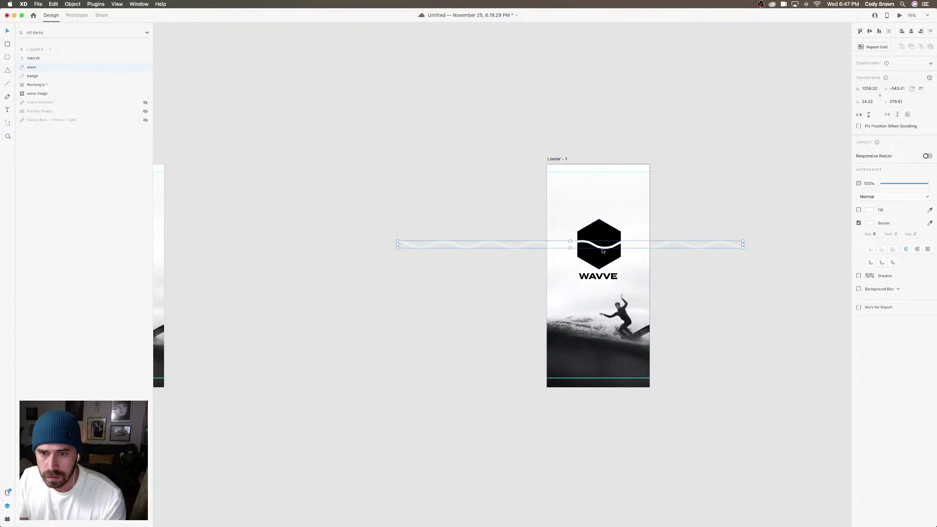
drag(586, 250, 489, 245)
click(492, 205)
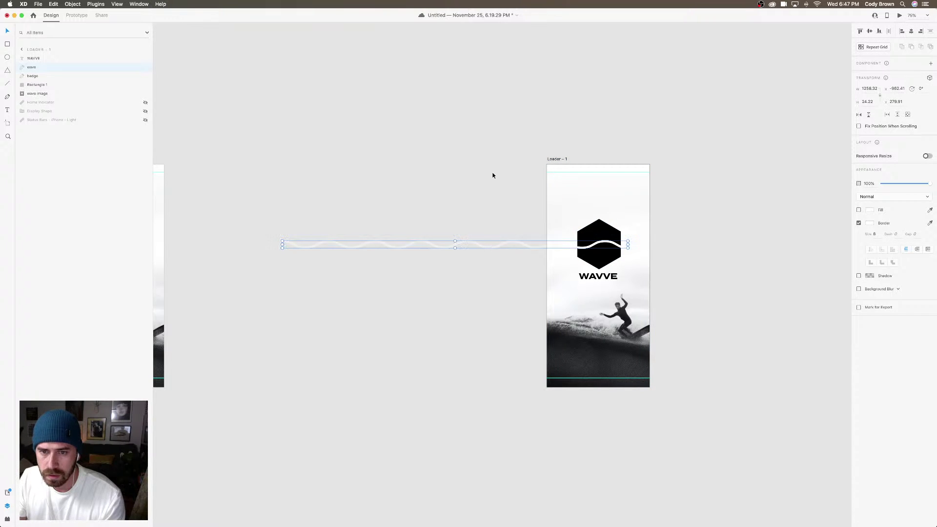
Preview the wave animation twice from the Loader artboard, closing the preview each time
drag(488, 175, 596, 174)
click(284, 176)
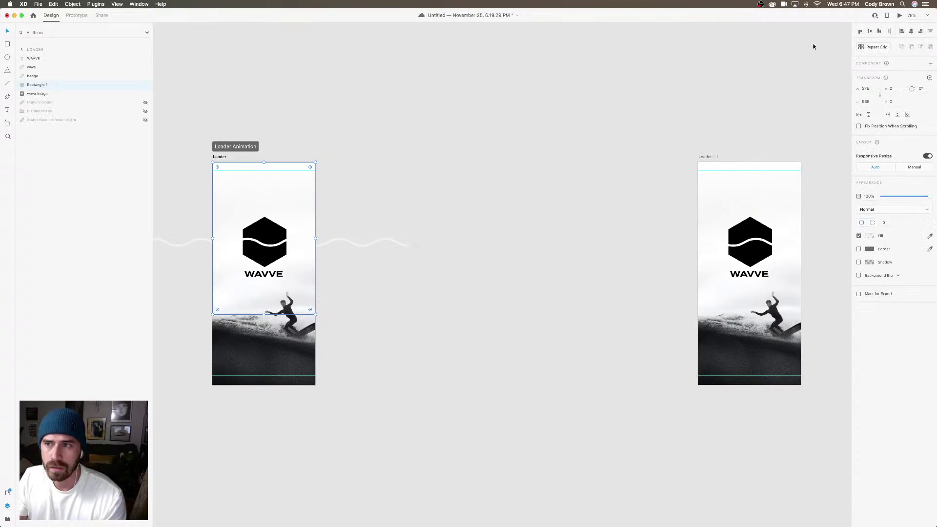
click(899, 15)
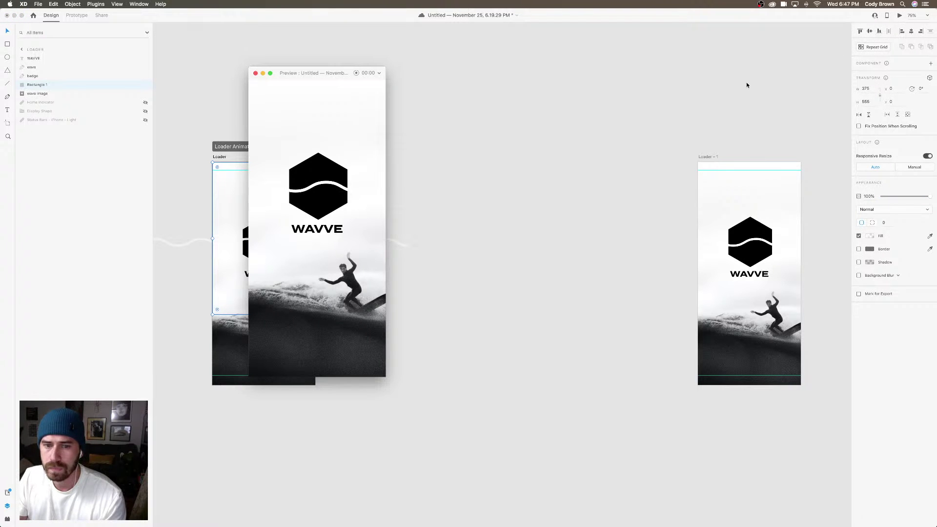
click(256, 73)
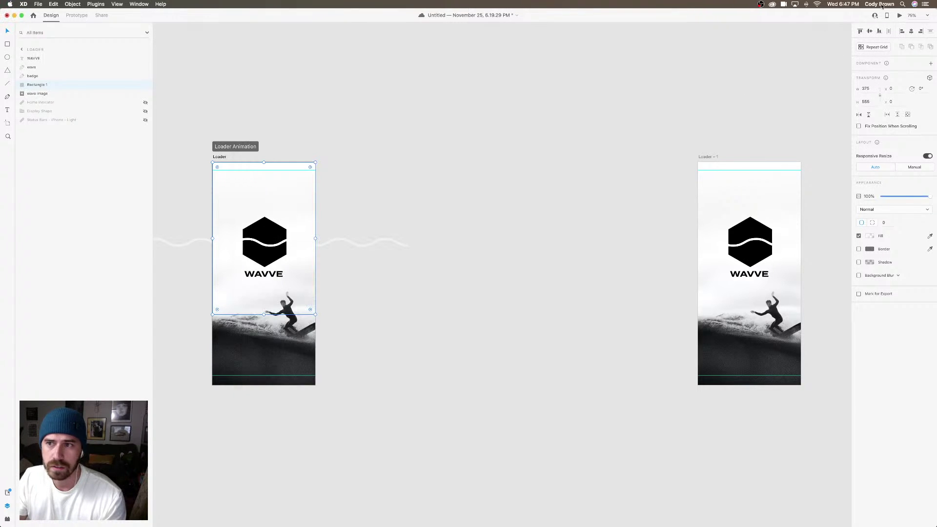
click(900, 15)
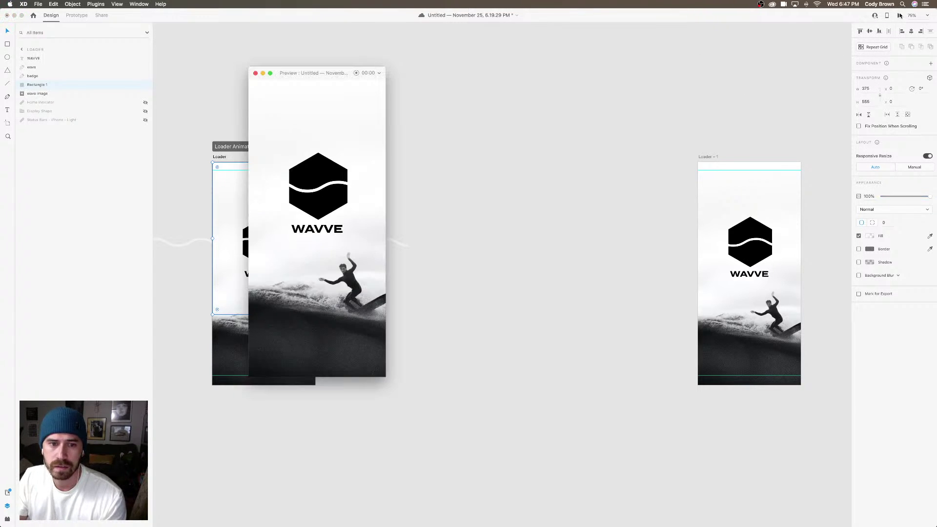
click(255, 73)
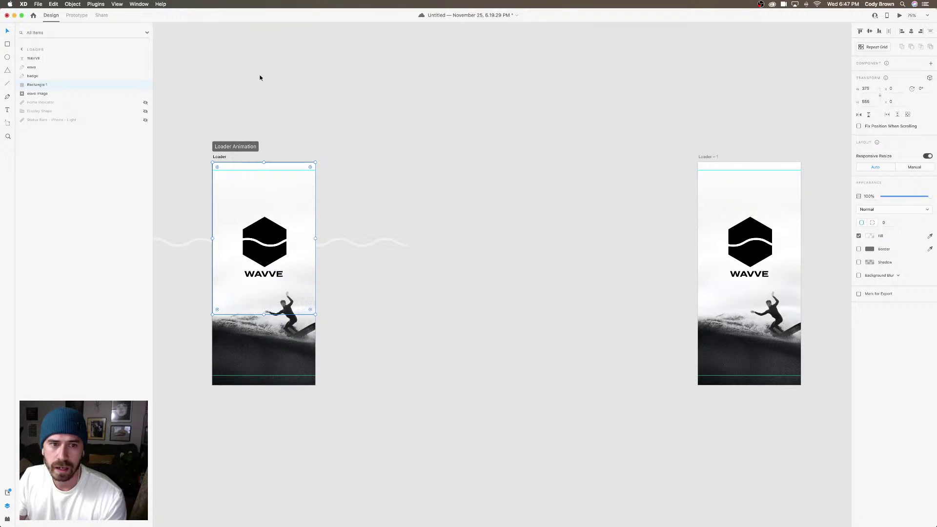
In Prototype mode, set the Loader transition's easing to Ease In-Out and its duration to 1 s, and preview it
click(668, 132)
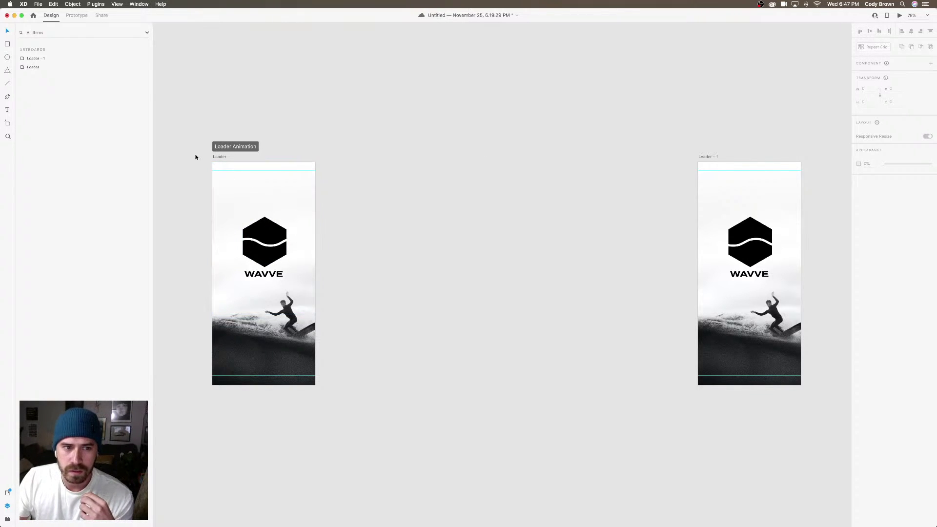
click(220, 157)
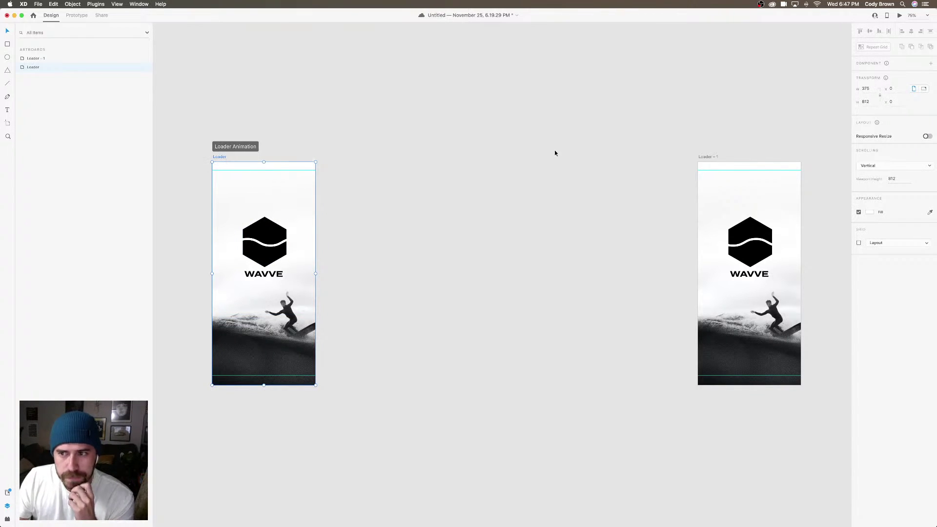
click(76, 15)
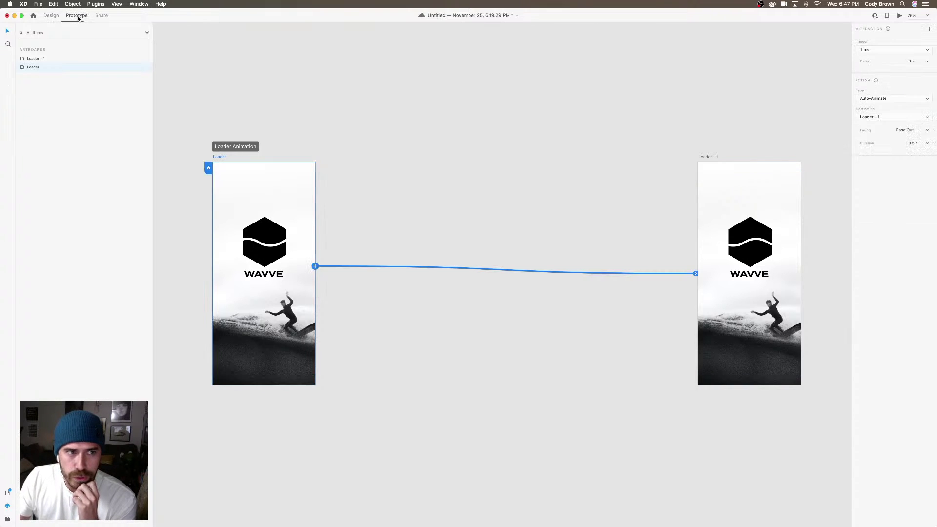
click(928, 130)
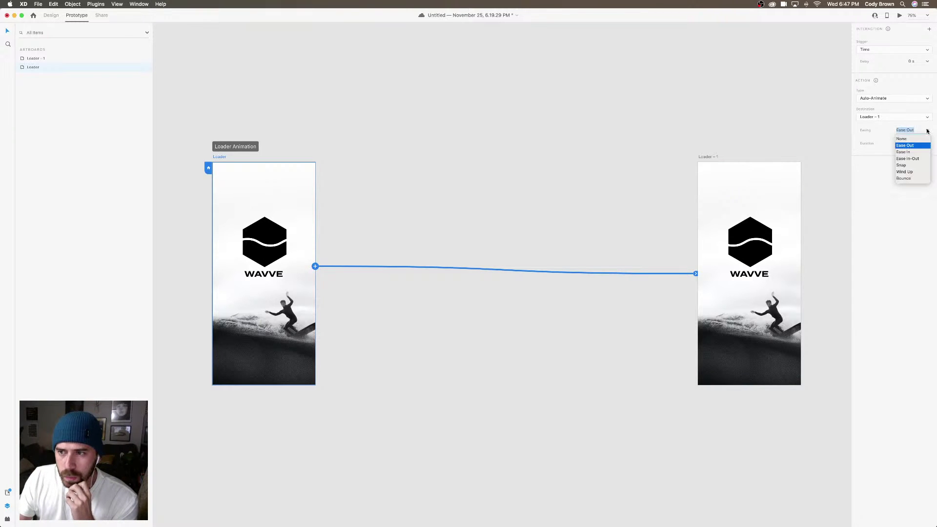
click(916, 159)
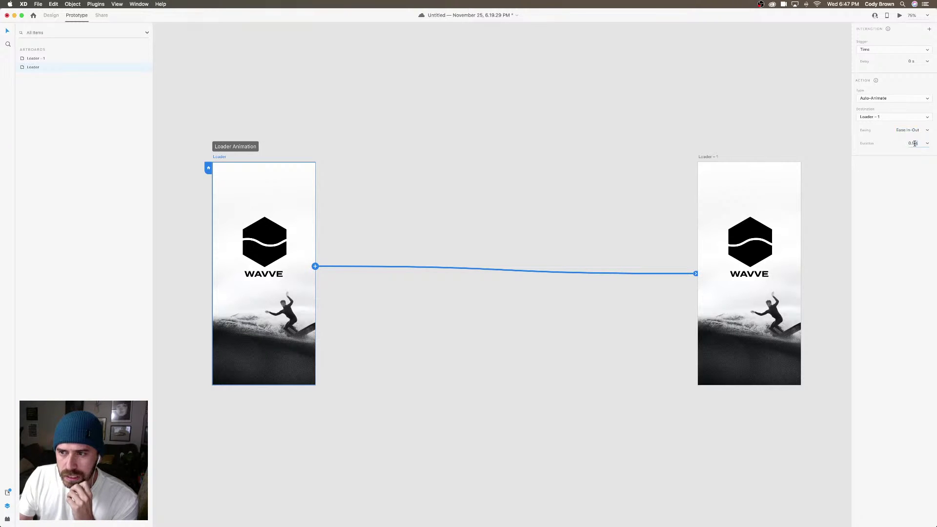
click(905, 143)
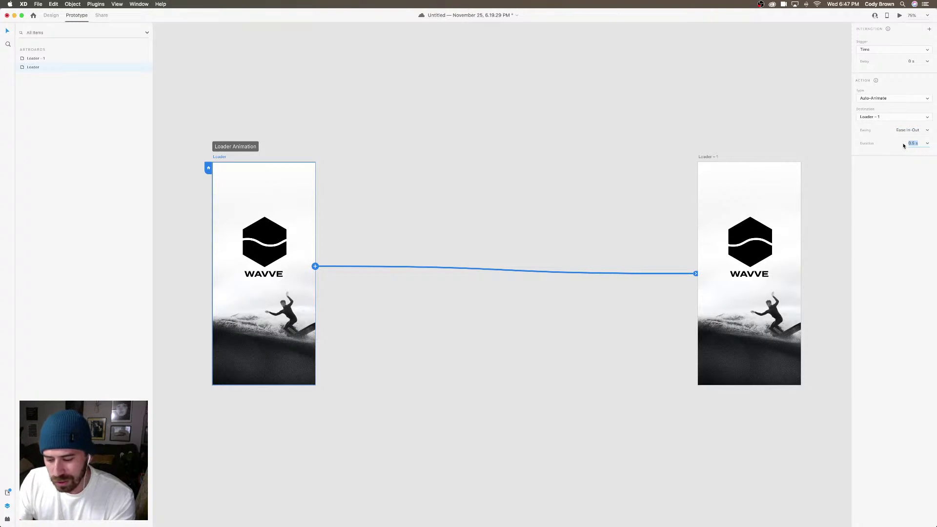
text(1)
key(Return)
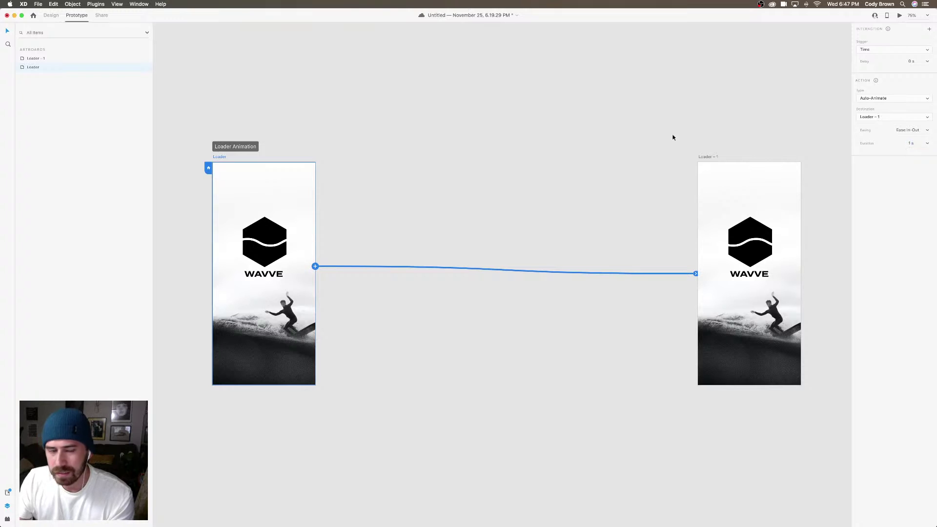
click(902, 15)
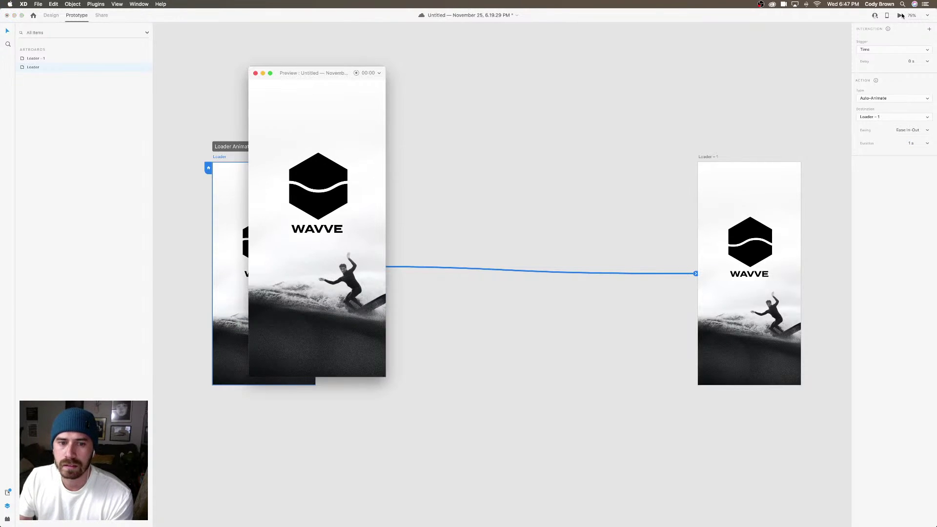
click(255, 74)
Set the Loader transition's duration to 4 s and preview the wave animation again
click(921, 143)
click(928, 143)
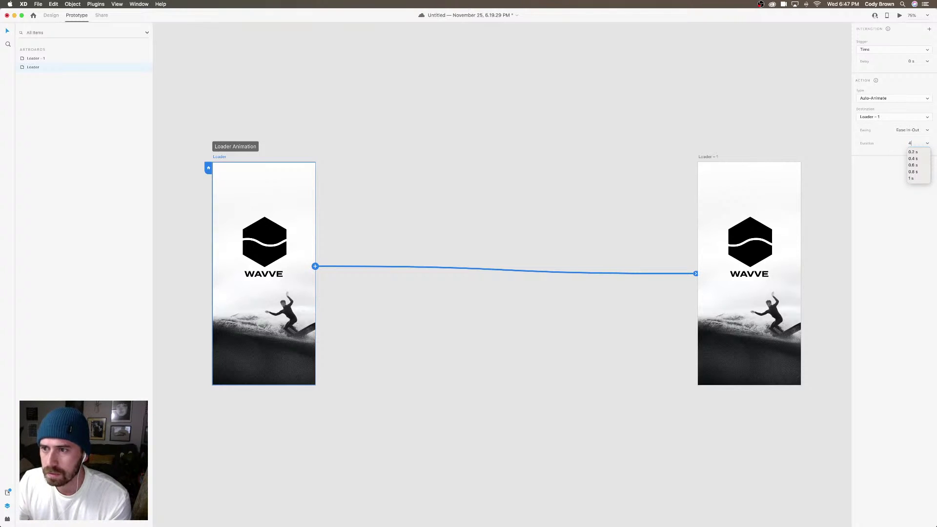
text(4)
key(Return)
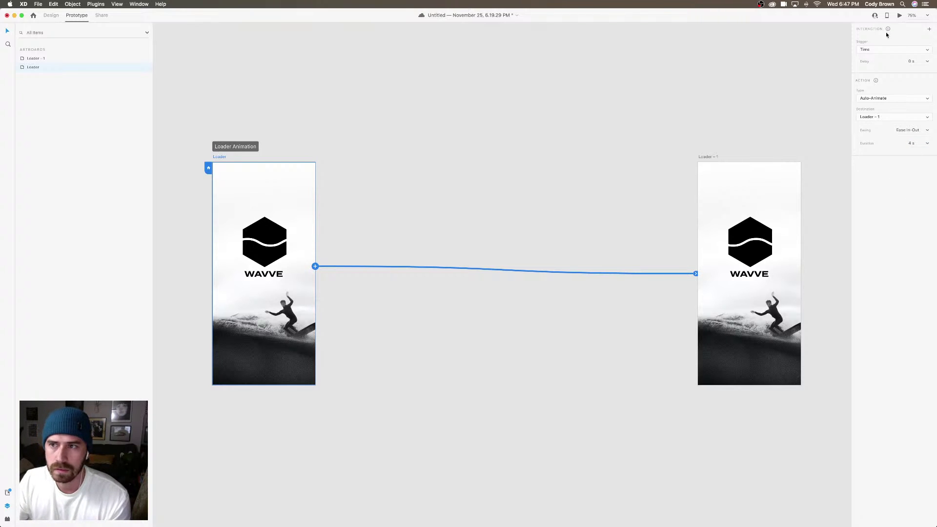
click(900, 16)
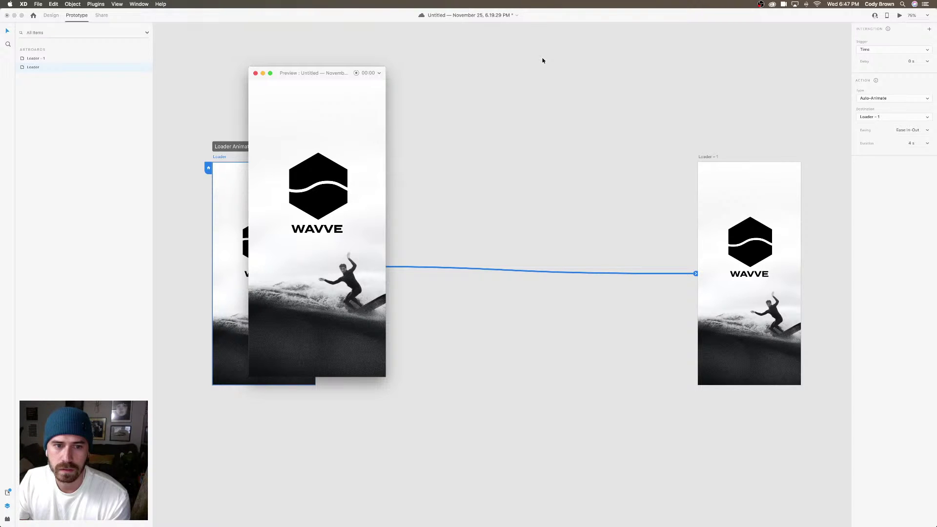
click(256, 73)
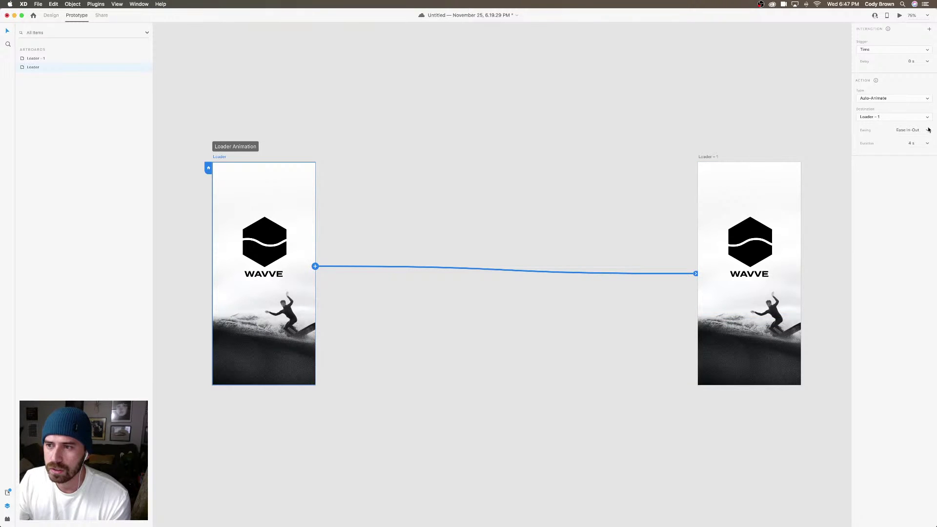
Try Ease In easing on the Loader transition with a preview, and return it to Ease In-Out and preview again
click(910, 130)
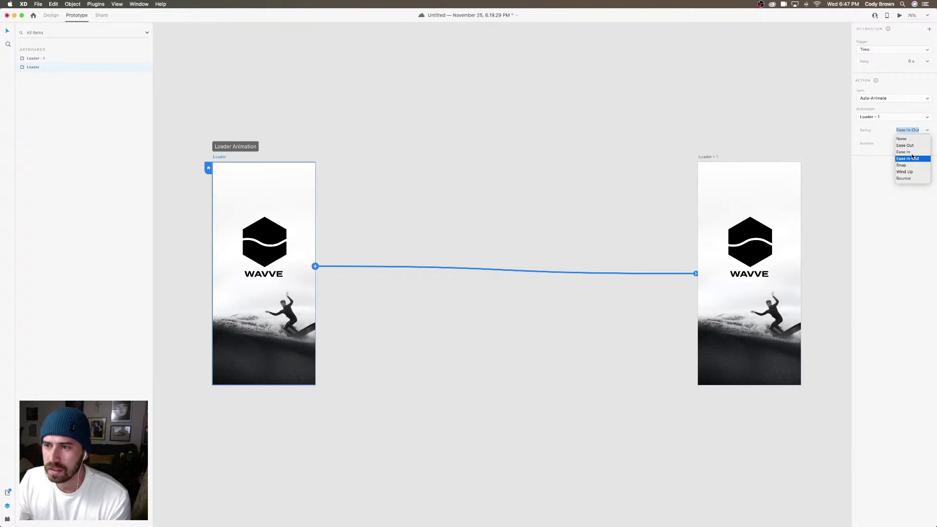
click(911, 152)
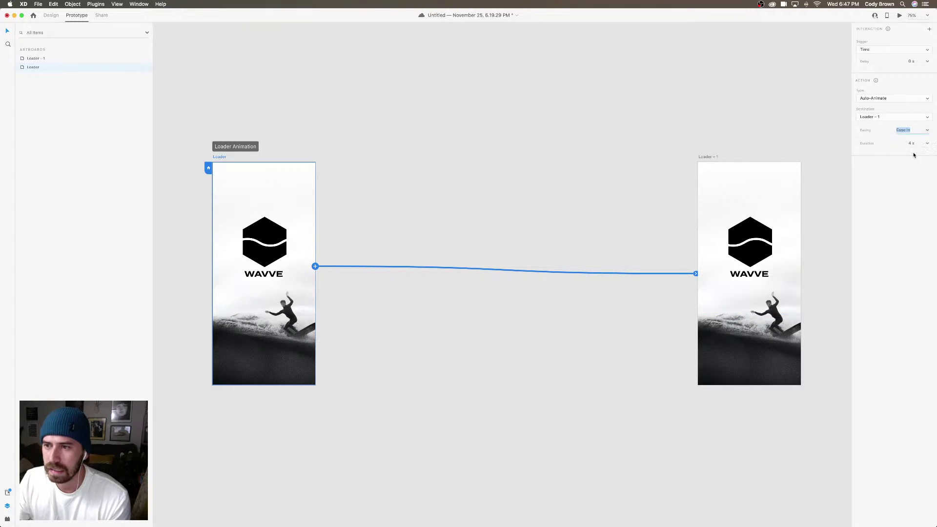
click(899, 16)
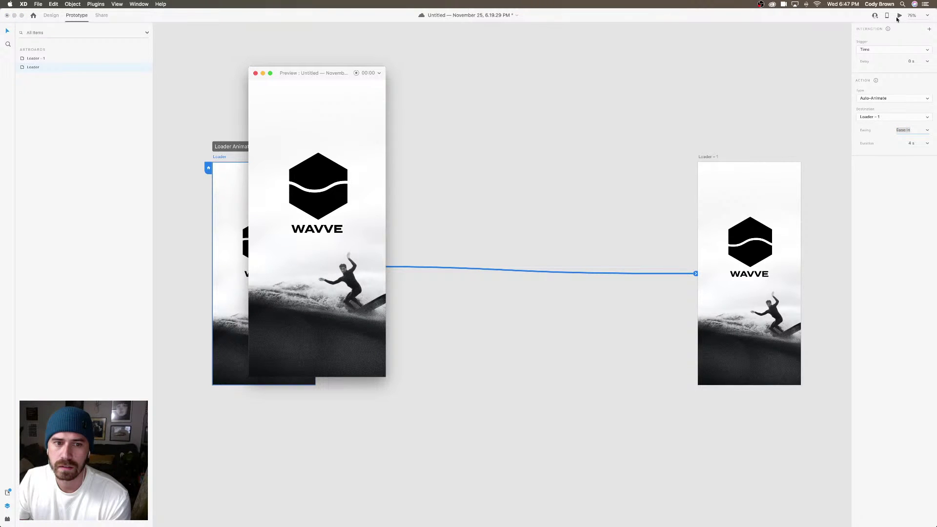
click(255, 73)
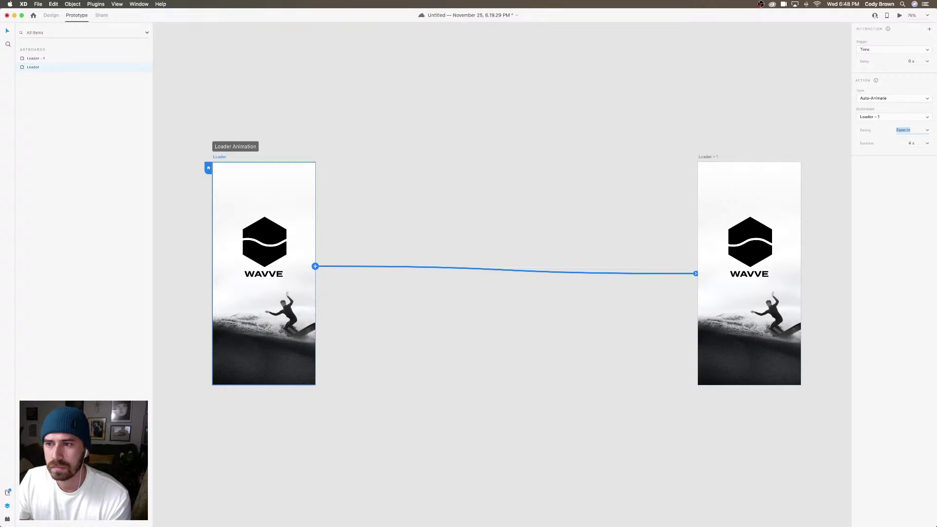
click(926, 129)
click(909, 159)
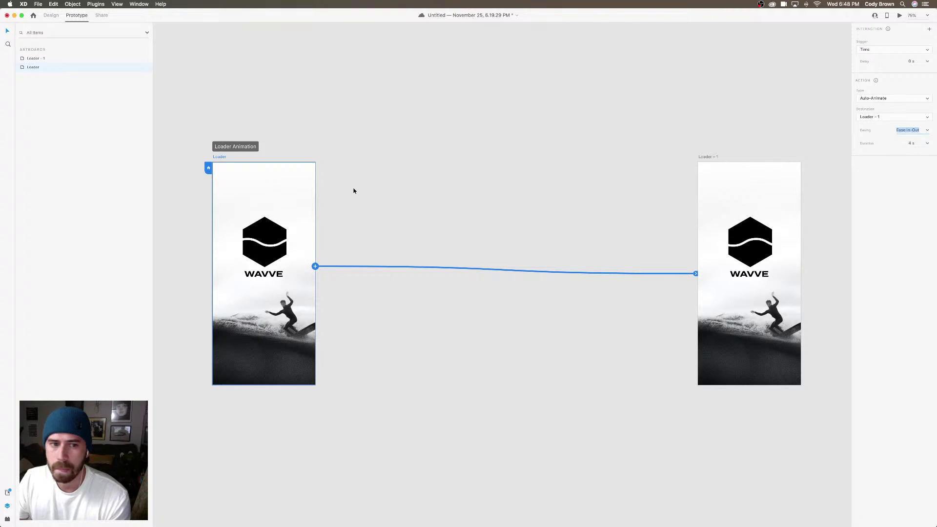
click(900, 16)
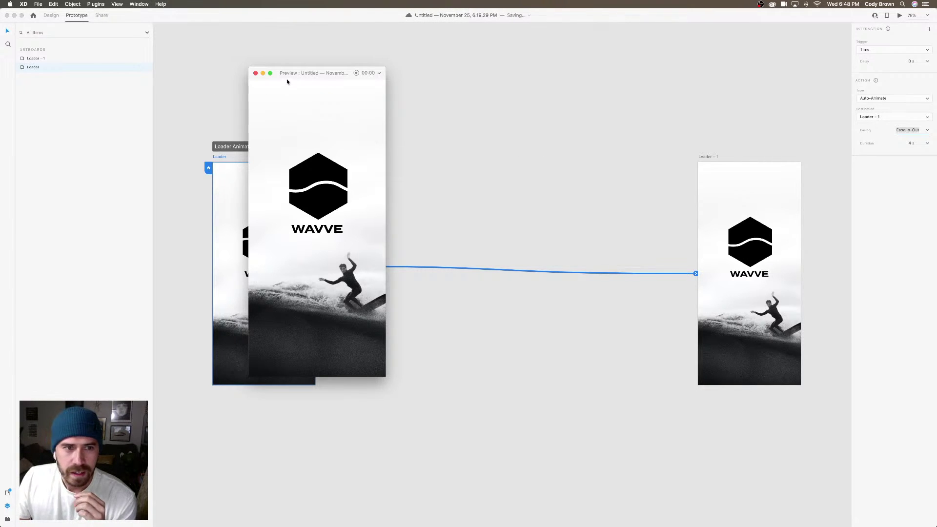
click(256, 73)
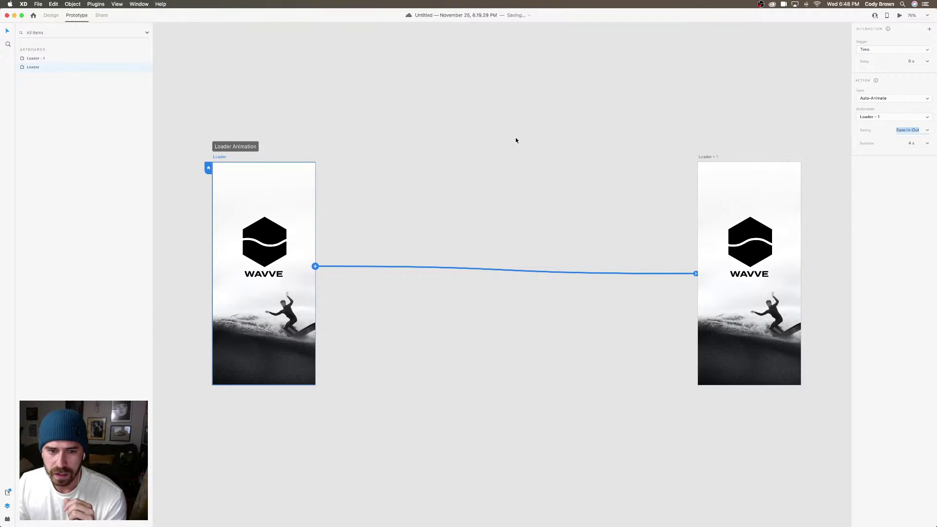
In Design mode, shift the photo inside the Loader artboard's wave image mask slightly right, to about X -969
click(614, 204)
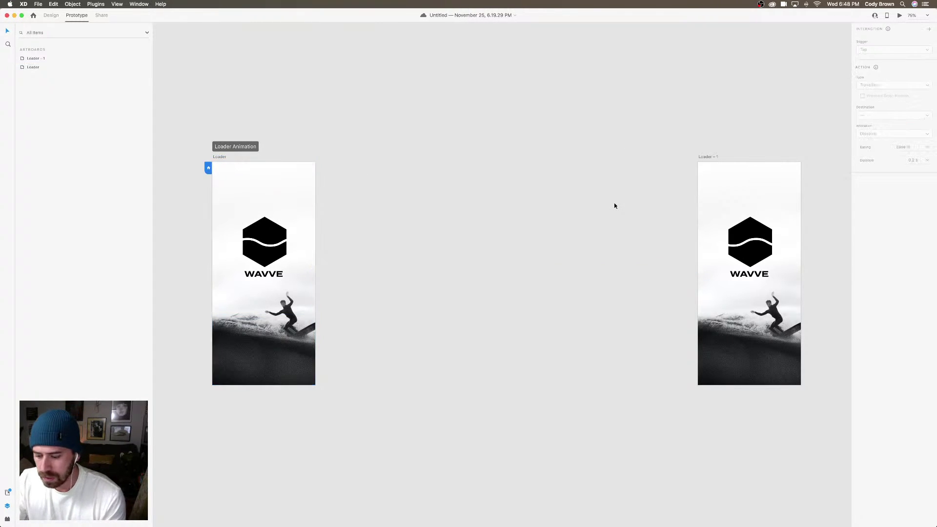
key(super+minus)
click(331, 333)
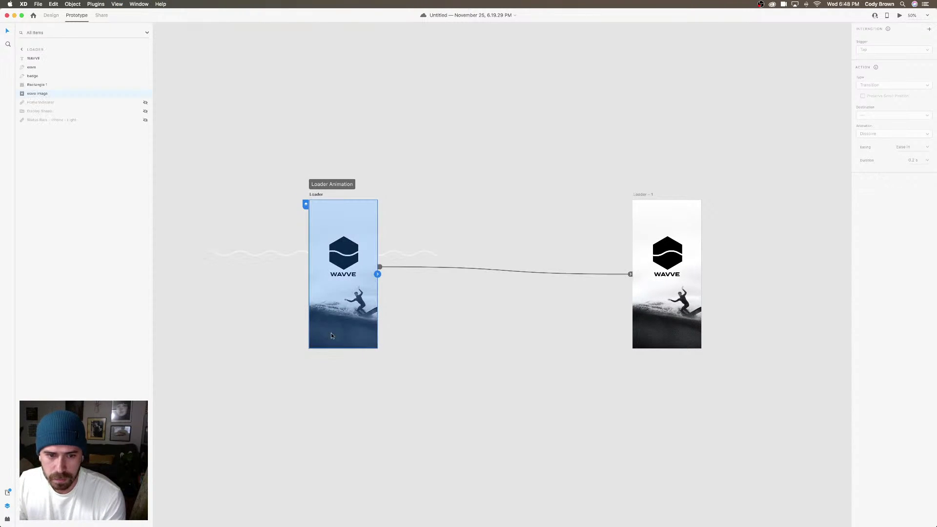
double_click(331, 335)
click(489, 350)
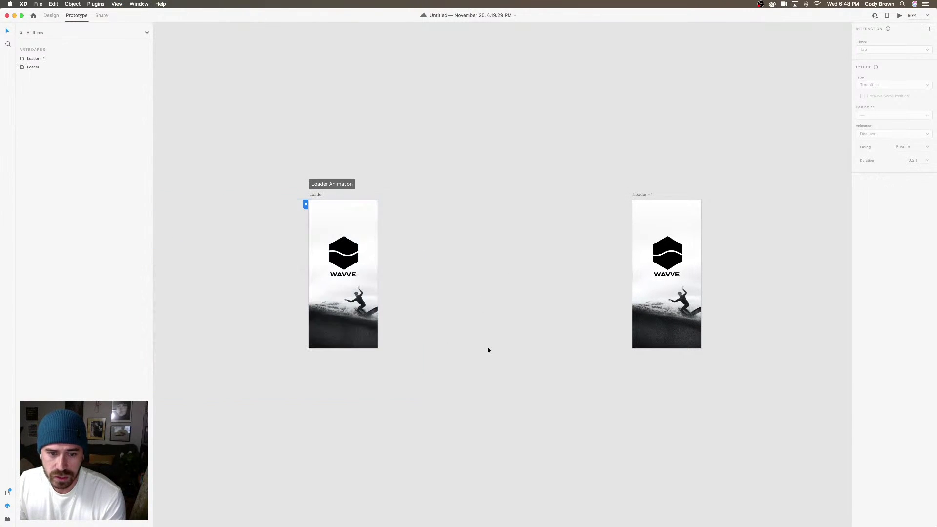
click(50, 18)
double_click(364, 332)
click(354, 332)
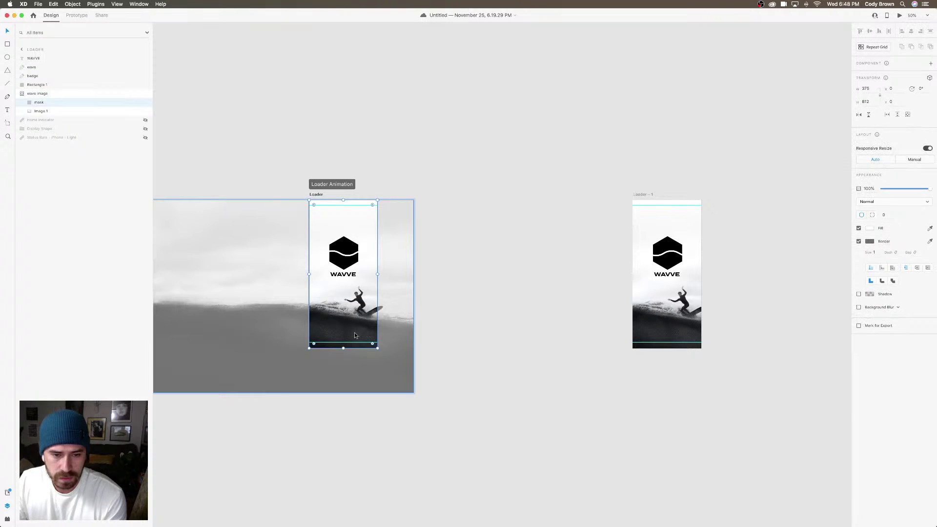
drag(354, 335, 361, 335)
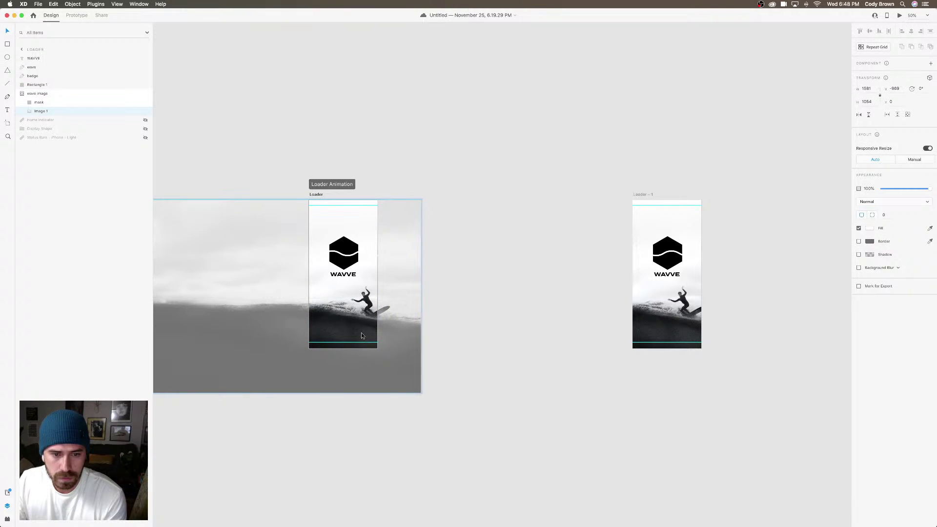
click(464, 355)
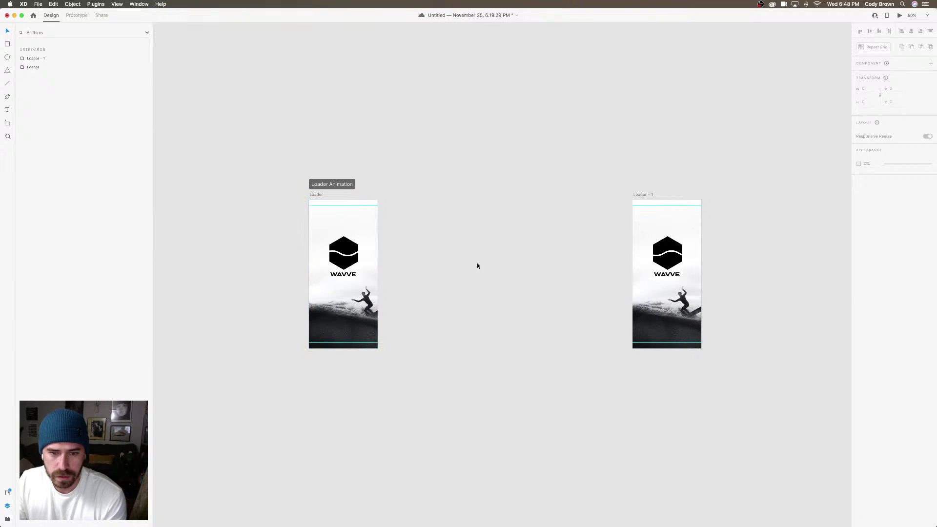
key(super+z)
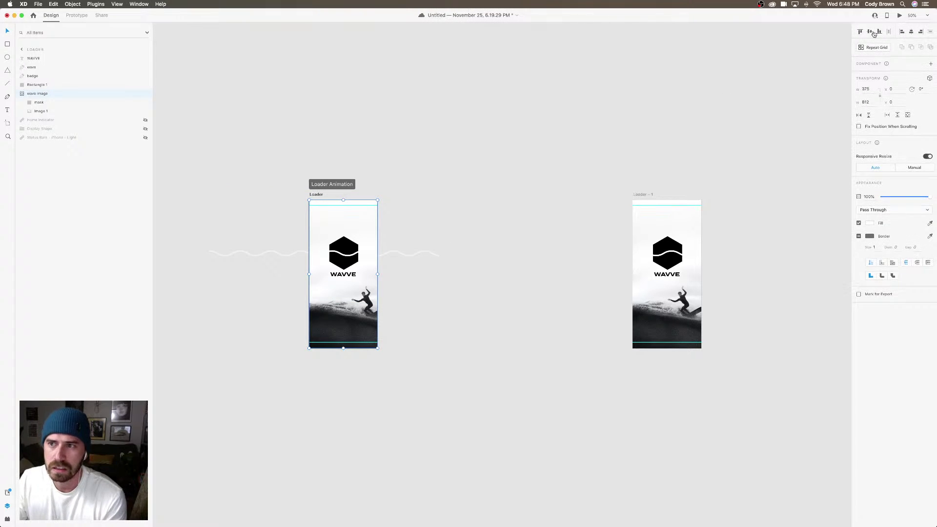
Preview the shifting background, set the Loader transition's duration to 5 s in Prototype mode, and preview it again
click(899, 18)
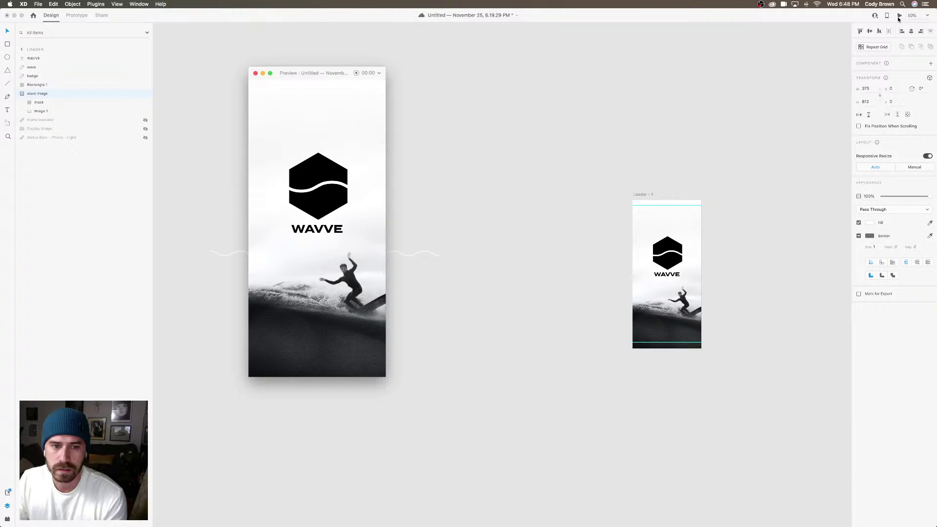
click(255, 73)
click(317, 195)
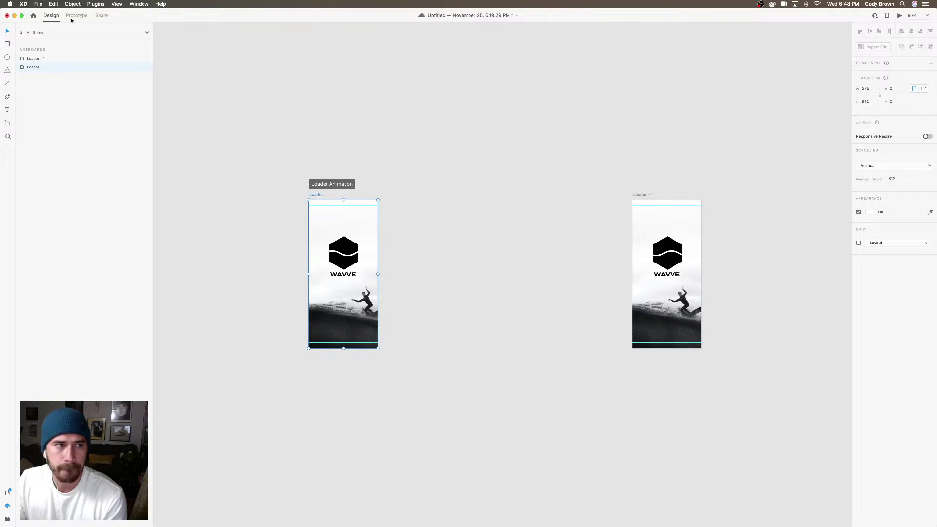
click(74, 18)
click(895, 143)
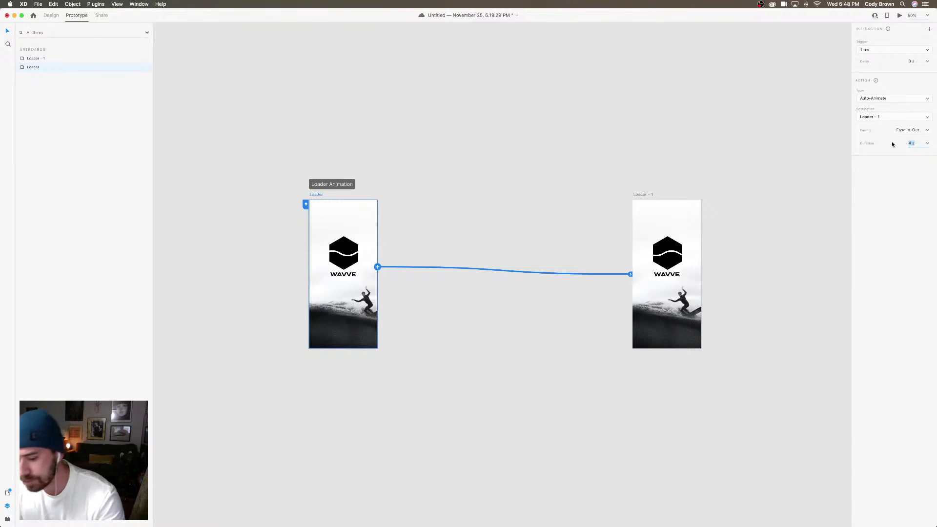
text(5)
key(Return)
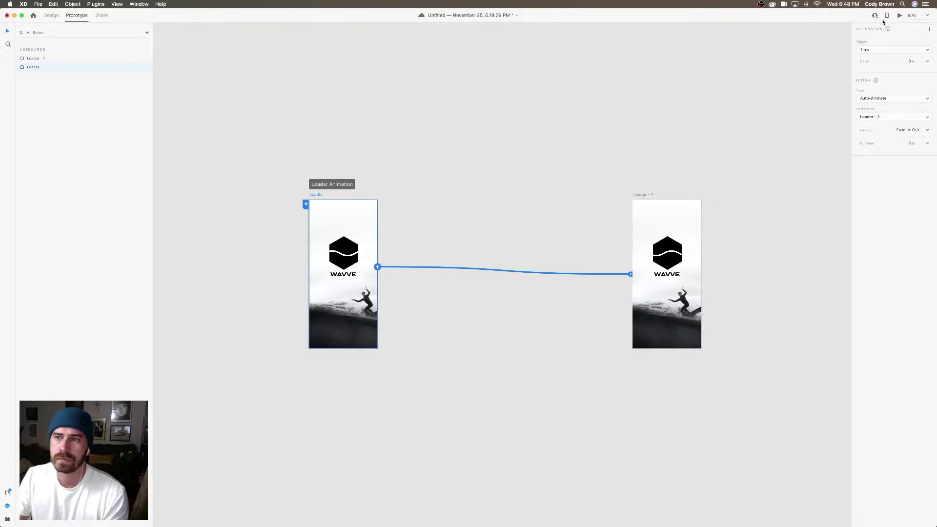
click(901, 15)
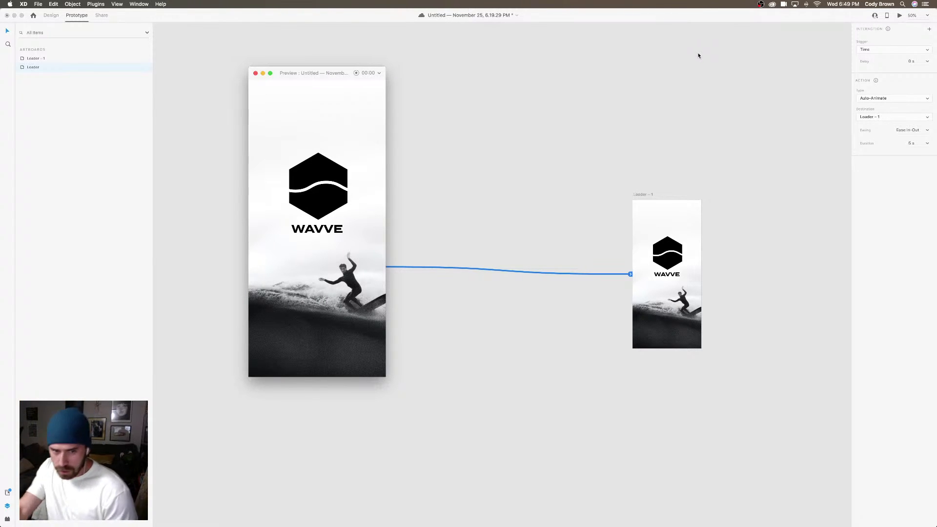
click(255, 73)
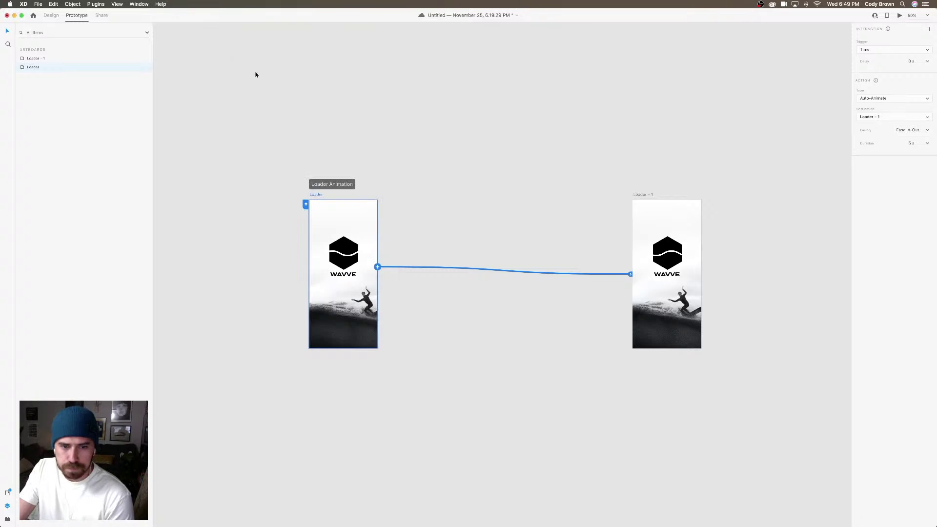
Rename the Loader - 1 artboard to Loader - 2
click(260, 63)
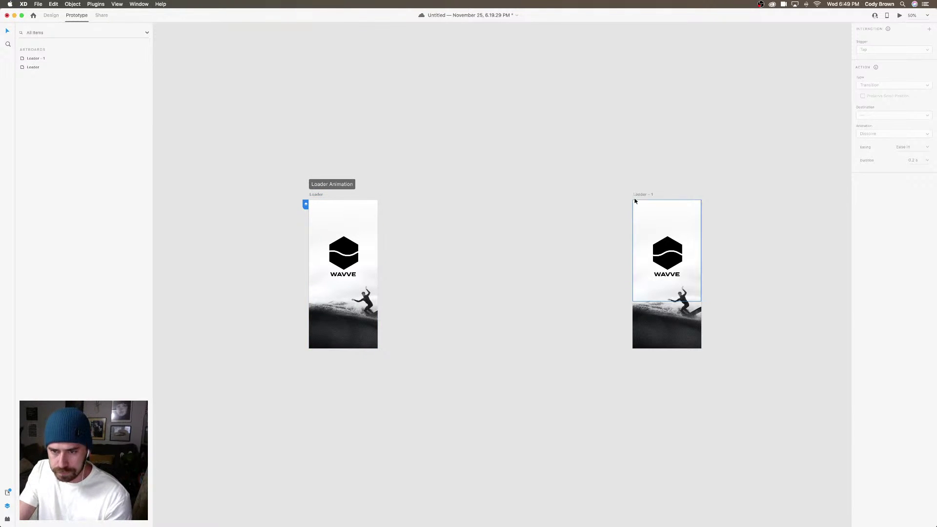
scroll(594, 184, right, 3)
double_click(601, 192)
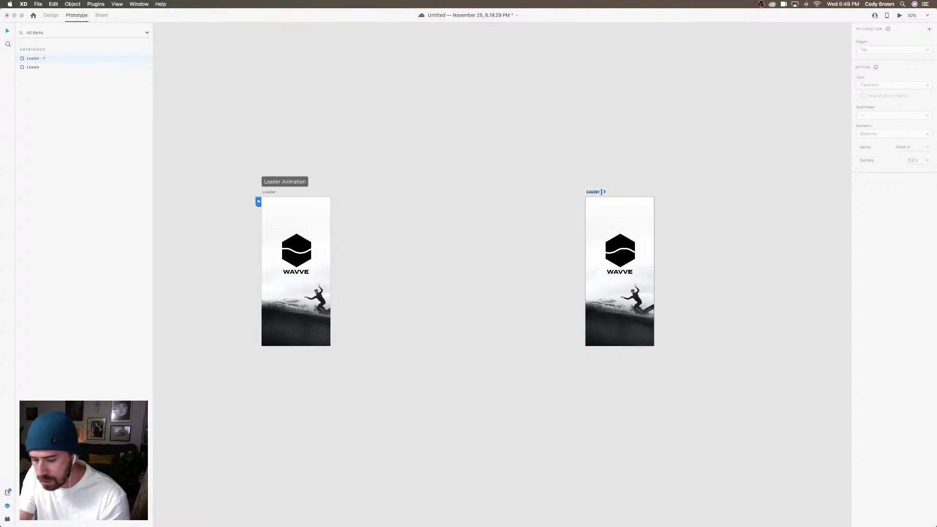
click(605, 192)
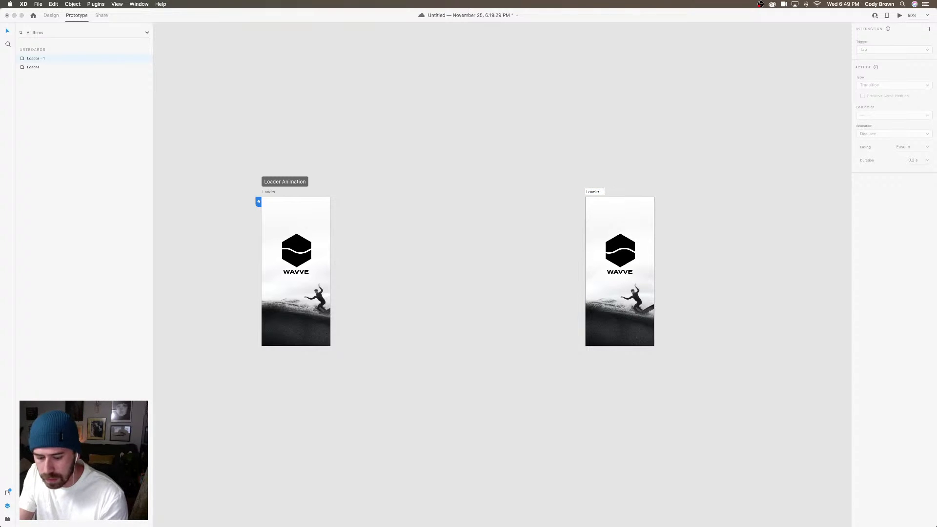
text(2)
key(Return)
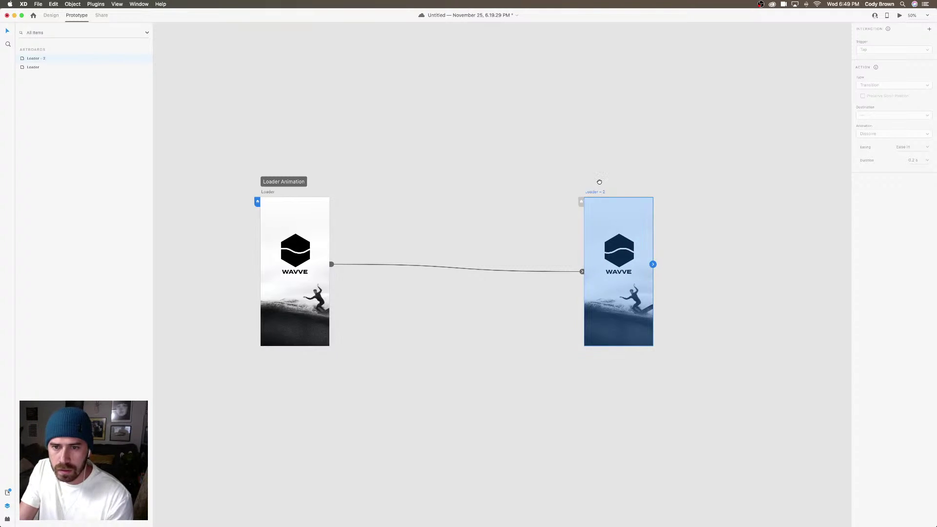
Move the Loader - 2 artboard closer to Loader and place a duplicate of it on its right side
scroll(599, 184, right, 2)
drag(570, 193, 463, 197)
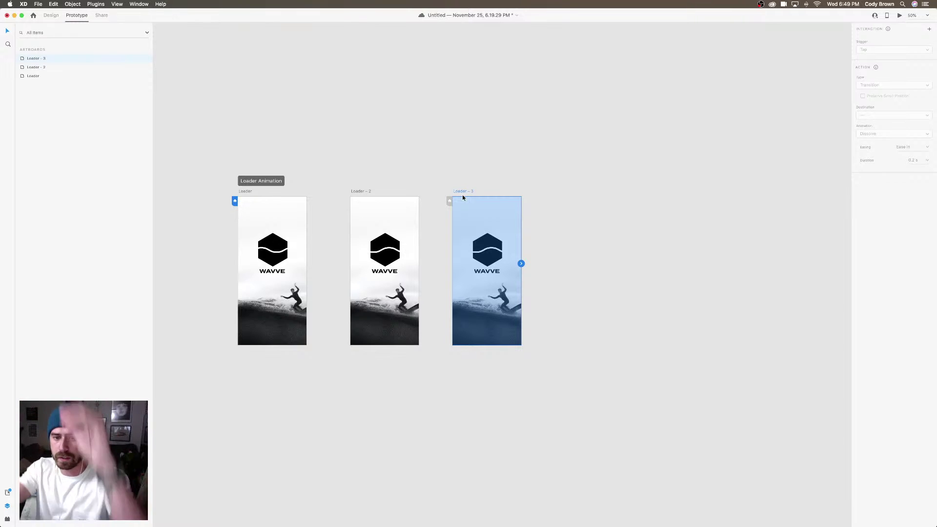
In Design mode, move Loader - 3's wave, badge and WAVVE title to the artboard's upper-left corner and scale them down
key(ctrl+Tab)
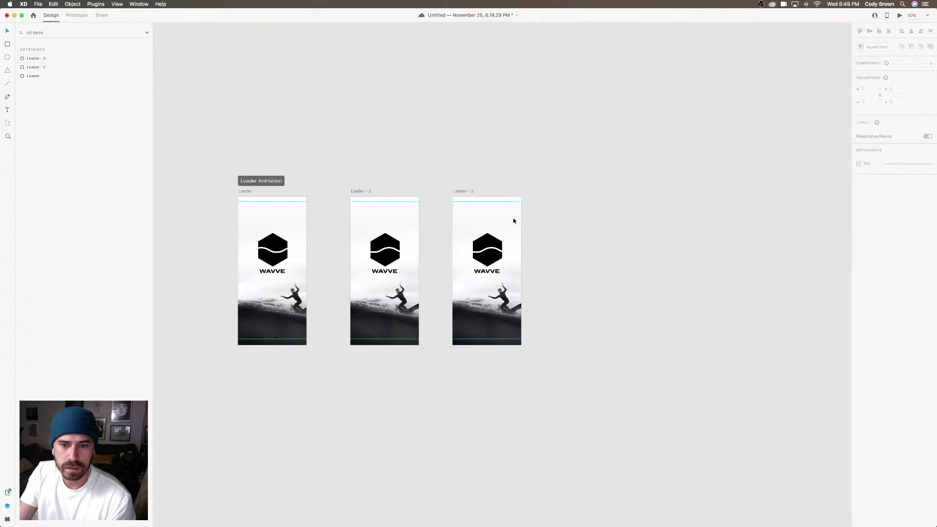
click(488, 254)
shift+click(488, 250)
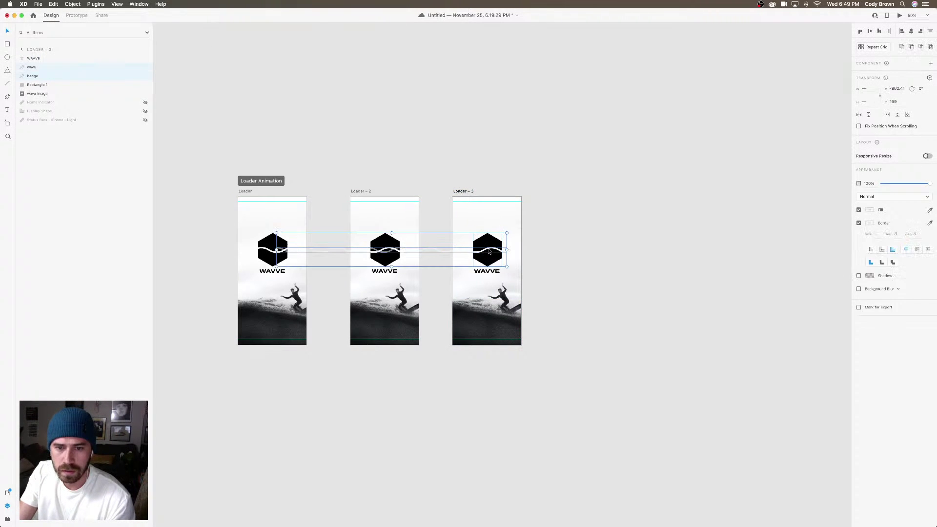
shift+click(489, 273)
drag(489, 273, 468, 224)
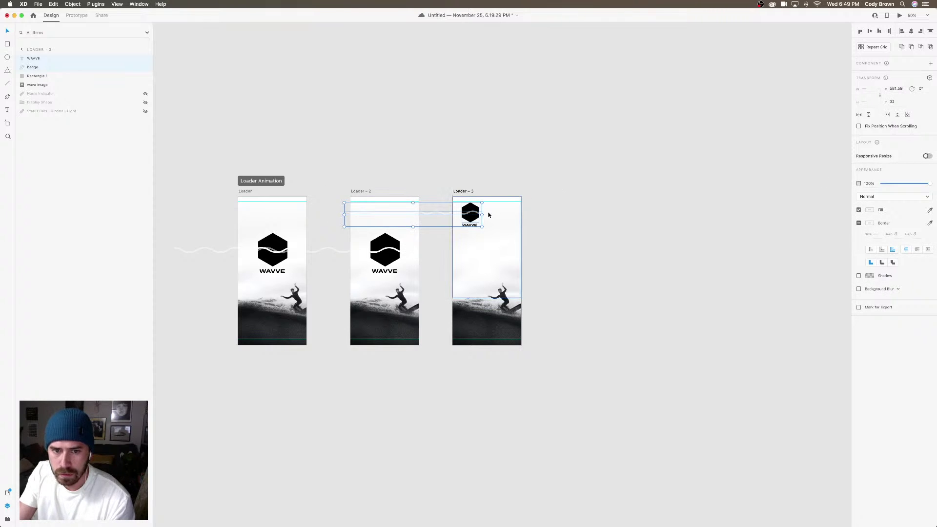
Delete the scaled-down wave line crossing the small Loader - 3 logo and select the logo's badge
click(471, 212)
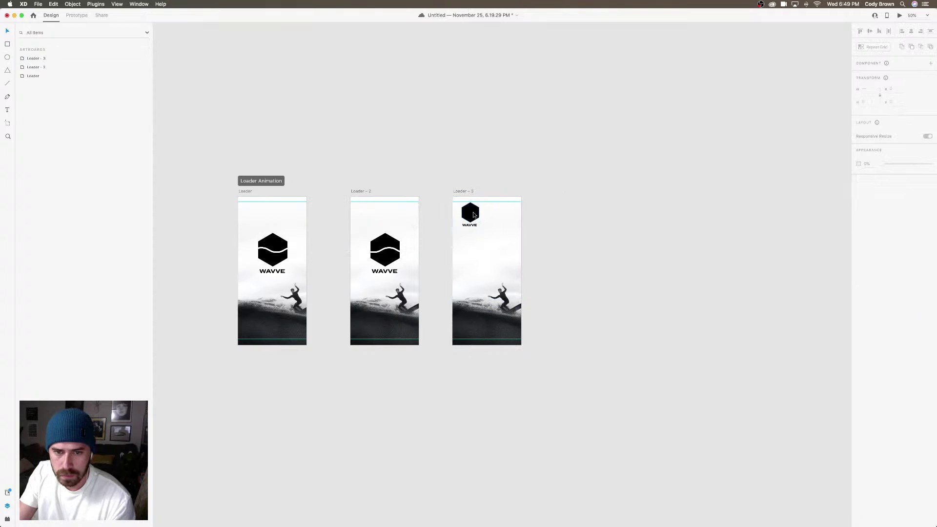
click(413, 213)
scroll(509, 181, up, 5)
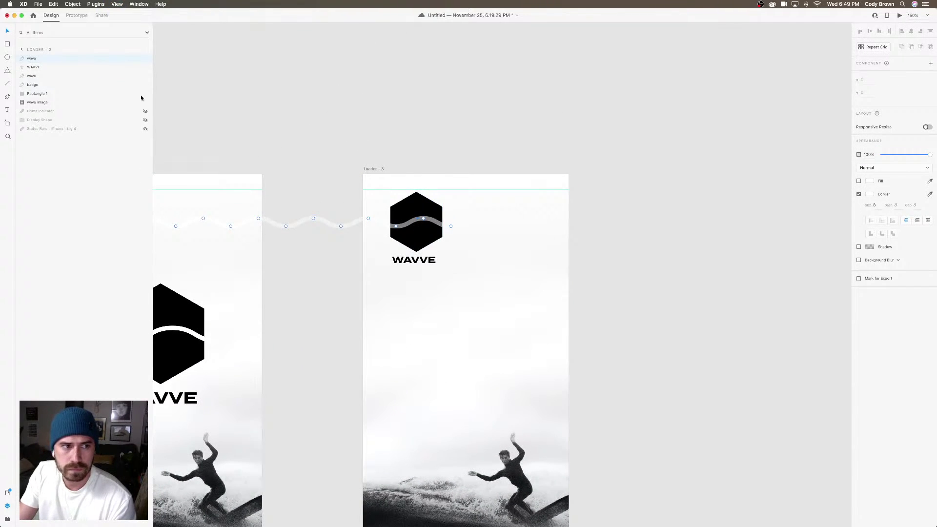
key(Delete)
click(397, 230)
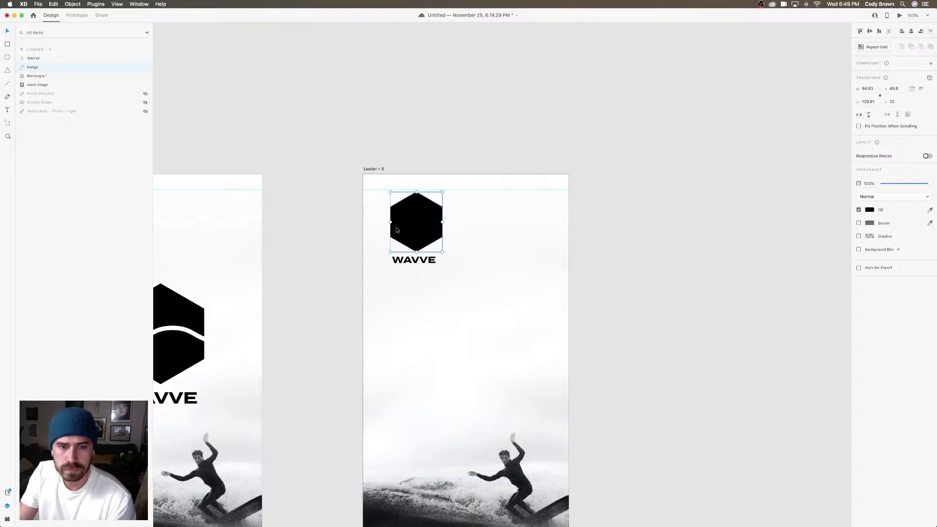
Undo the wave deletion and the scaling of the Loader - 3 logo
key(super+z)
key(super+z)
key(super+z)
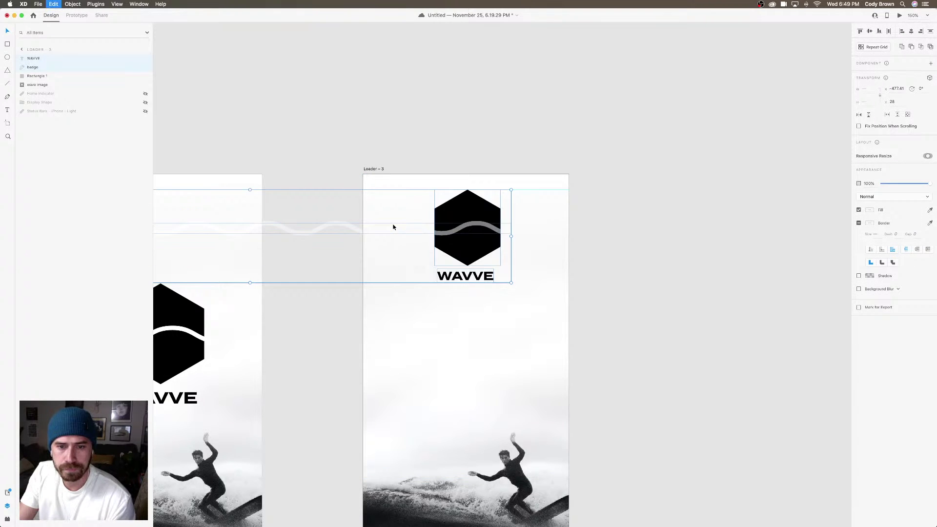
key(super+z)
key(super+z)
key(super+z)
key(super+z)
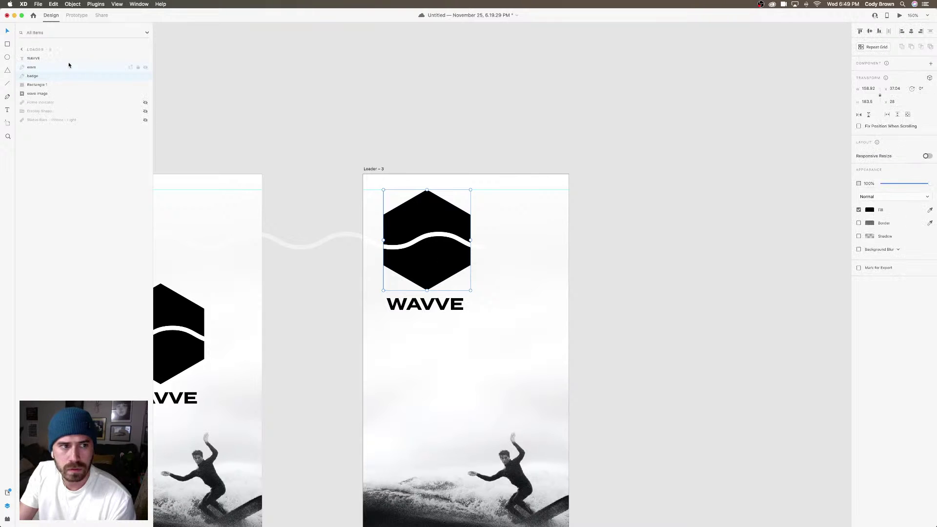
Try to scale down Loader - 3's badge, wave and WAVVE title together and remove the wave line, then undo the changes
shift+click(54, 59)
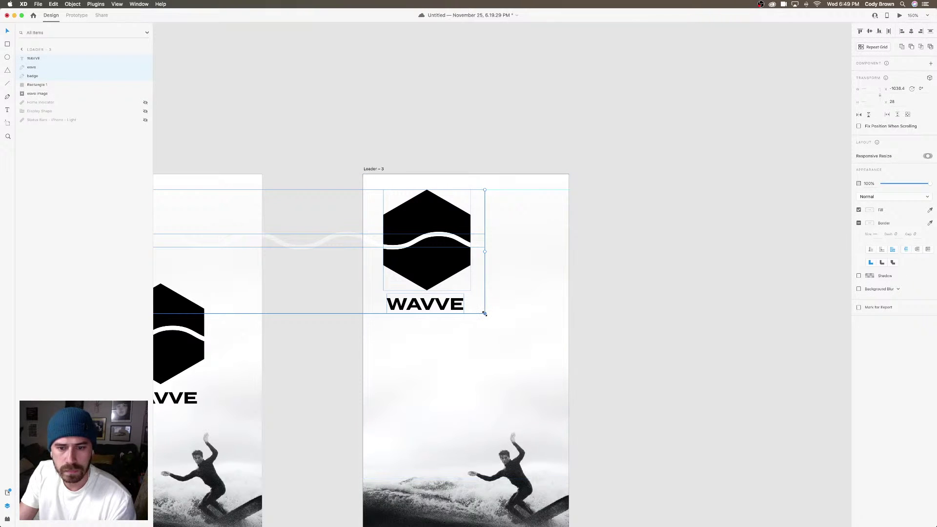
drag(485, 313, 428, 239)
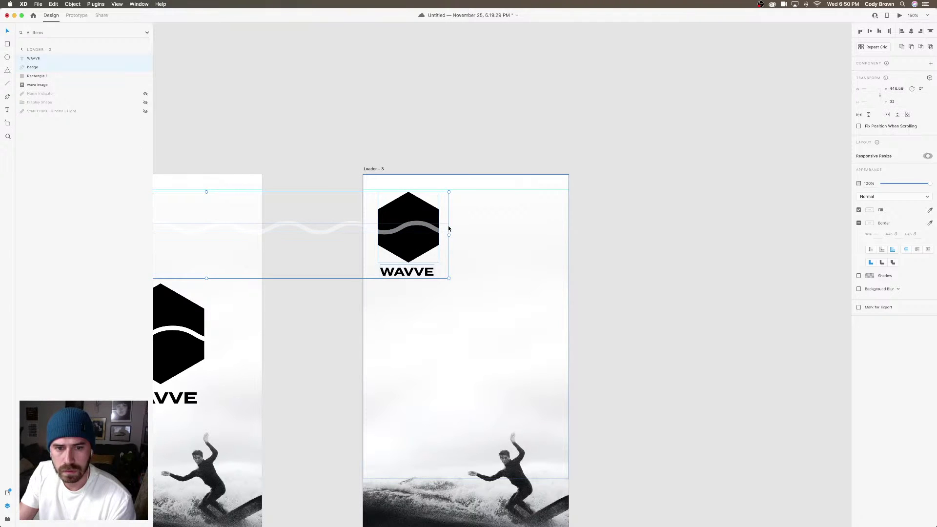
key(super+z)
key(super+z)
key(super+z)
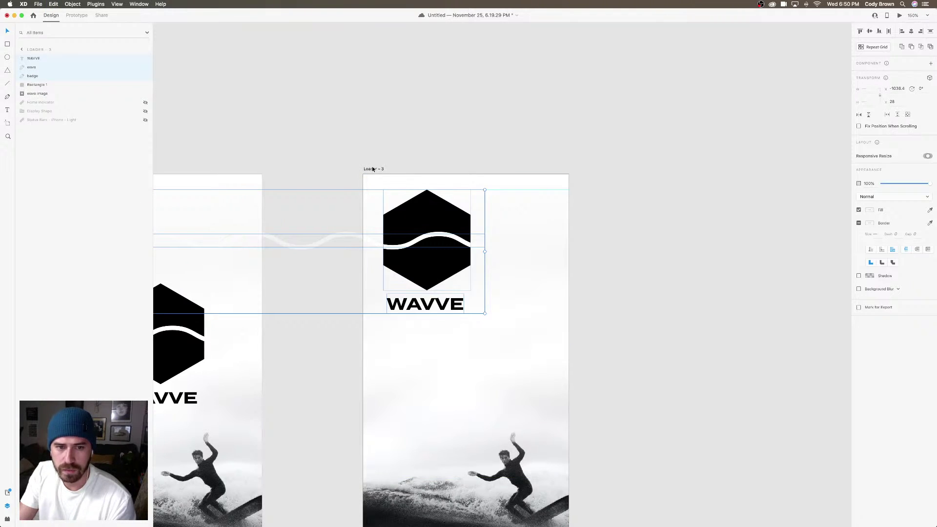
Move the Loader - 3 artboard farther away from Loader - 2 along the same row
drag(372, 169, 565, 174)
key(super+minus)
key(super+minus)
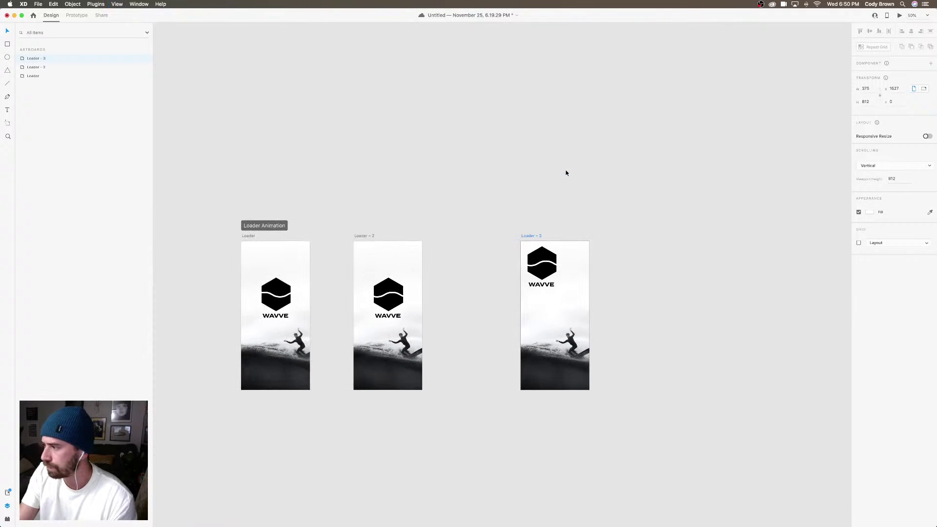
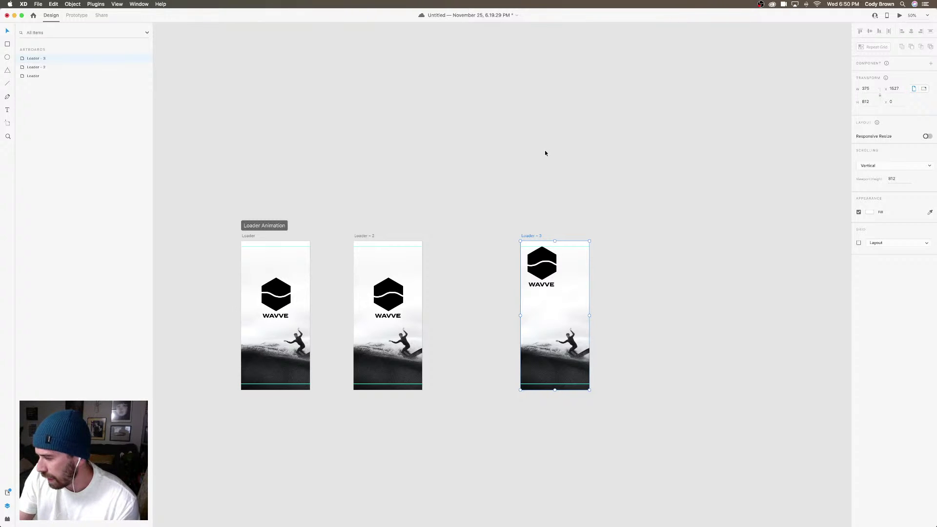
Try to reposition Loader - 3's title, badge and wave together, and undo the change
click(542, 285)
shift+click(545, 263)
shift+click(547, 264)
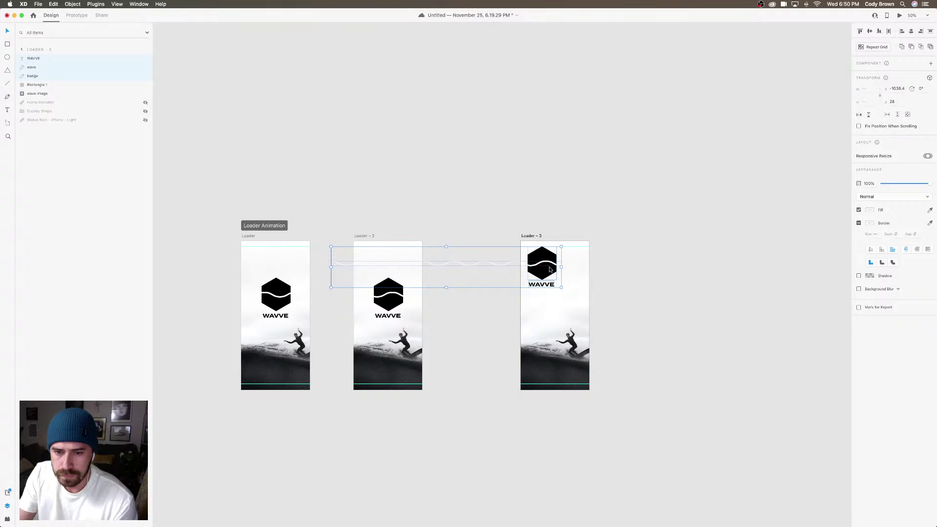
mouse_move(549, 274)
mouse_down()
mouse_move(624, 295)
mouse_move(625, 305)
mouse_move(538, 285)
mouse_up()
key(super+z)
key(super+z)
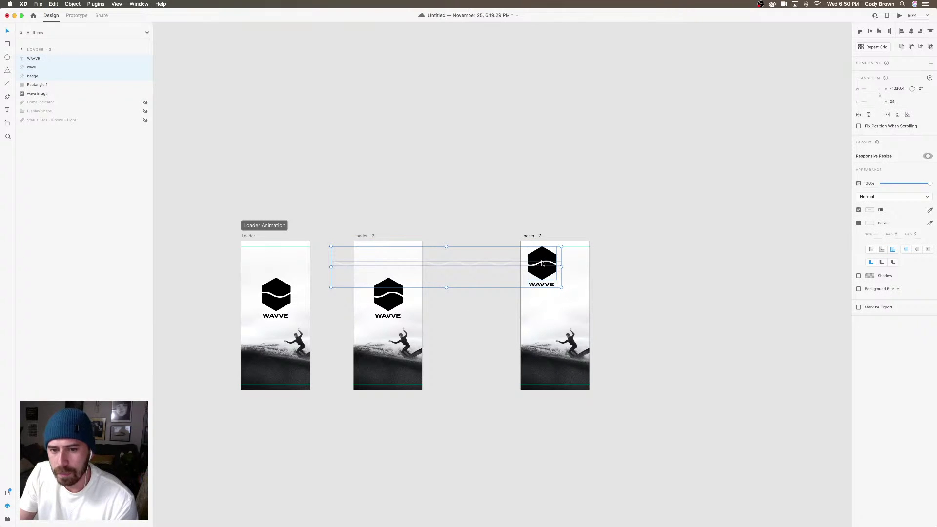
key(Escape)
click(556, 266)
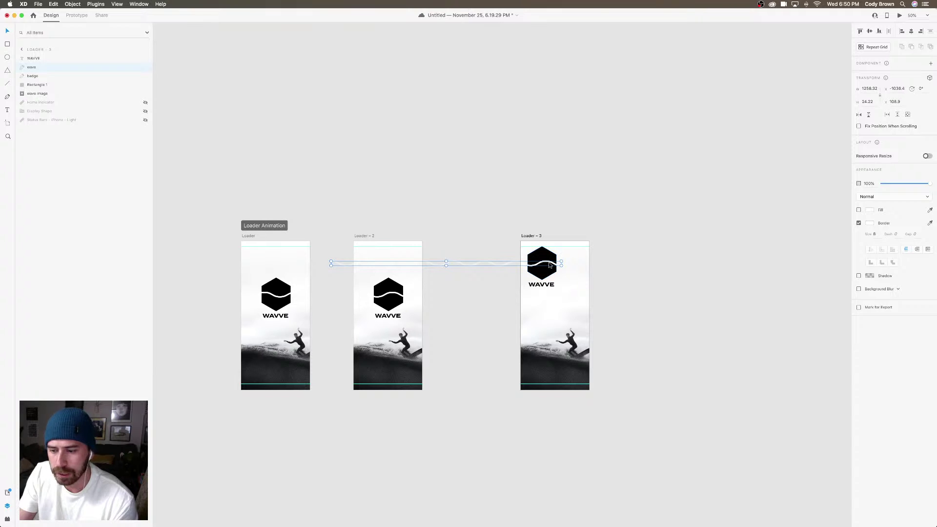
Move Loader - 3's badge, wave and WAVVE title together to the artboard's horizontal centre, keeping them near its top edge
click(634, 244)
key(super+equal)
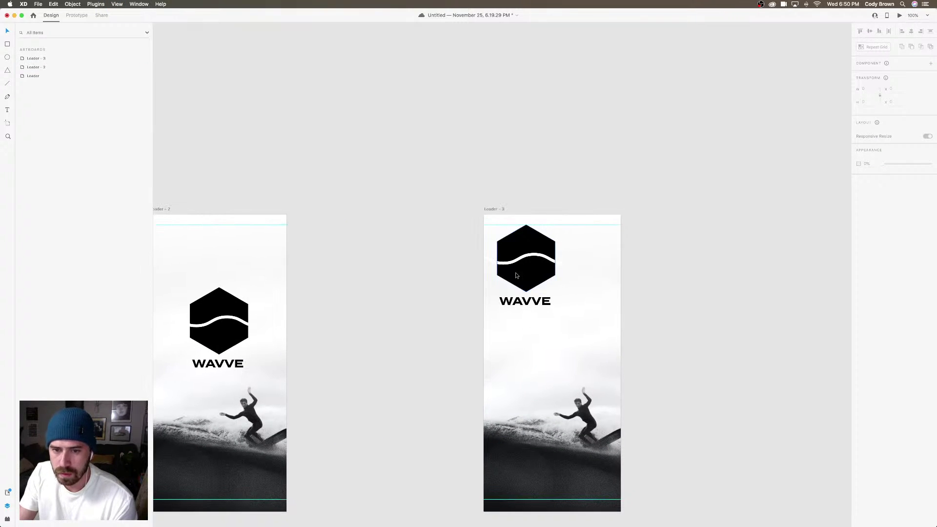
click(517, 276)
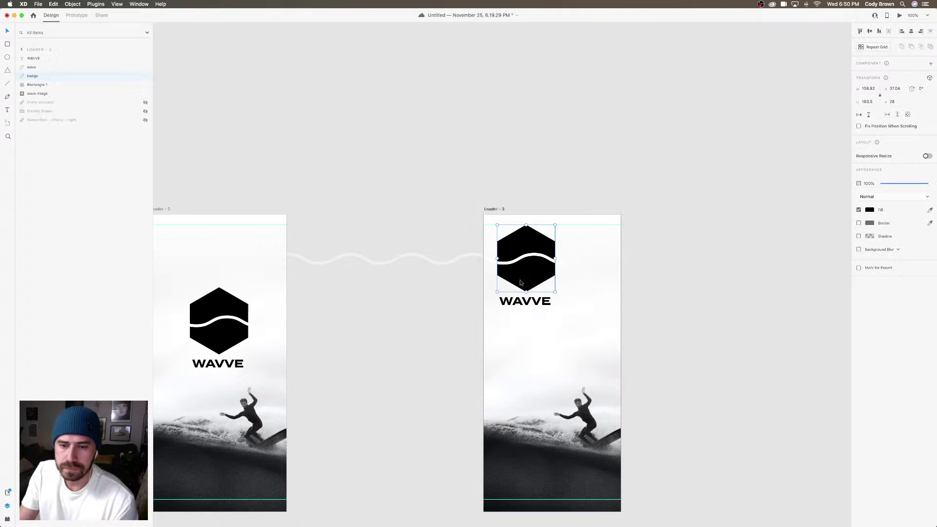
shift+click(525, 300)
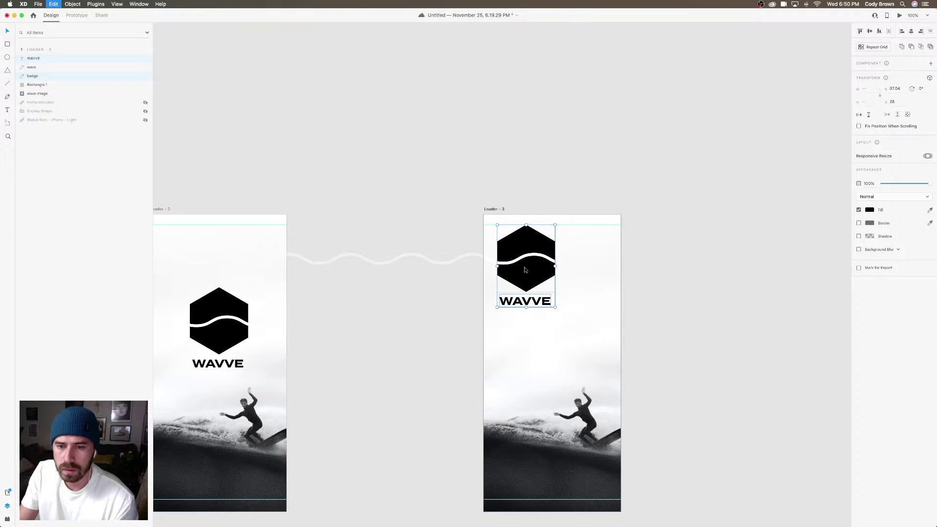
shift+click(522, 261)
drag(523, 261, 547, 263)
In Prototype mode, link Loader - 2 to Loader - 3 with a timed Auto-Animate transition lasting 3 seconds
scroll(644, 269, down, 3)
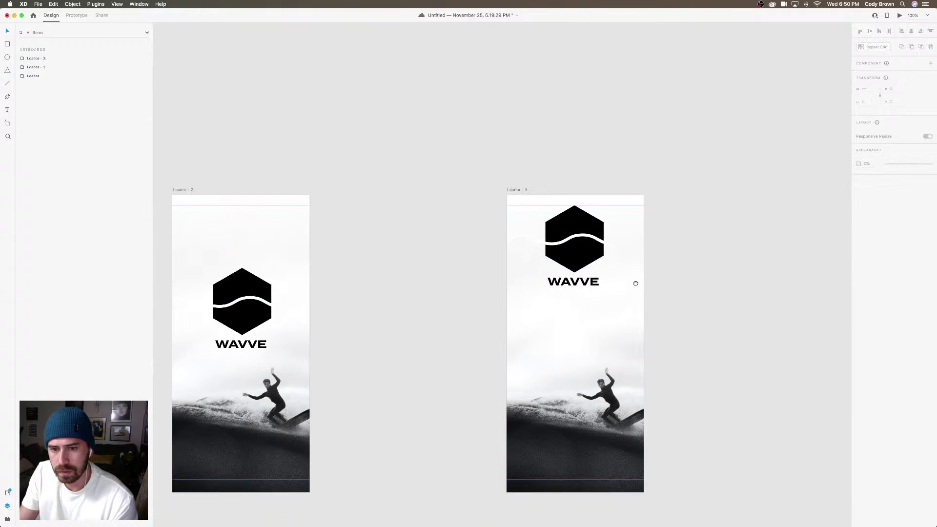
scroll(488, 268, left, 2)
click(215, 161)
click(76, 15)
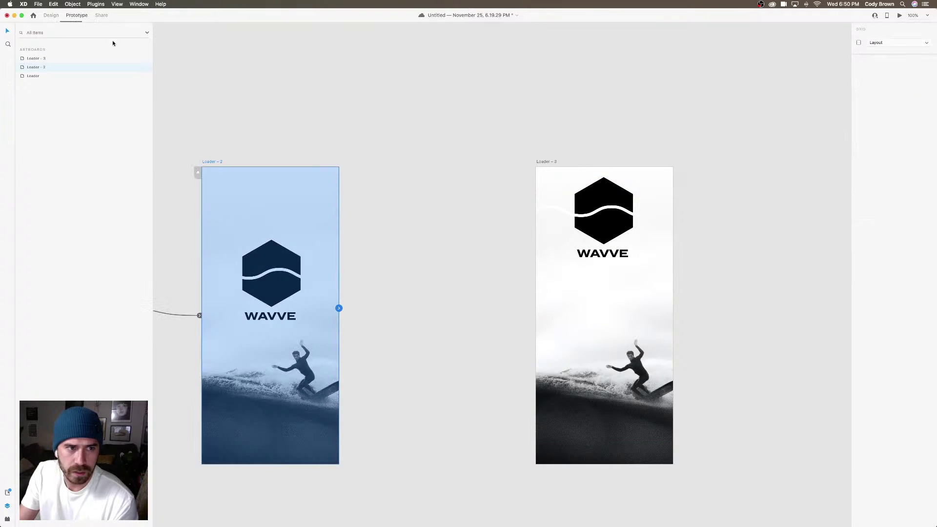
drag(338, 309, 574, 320)
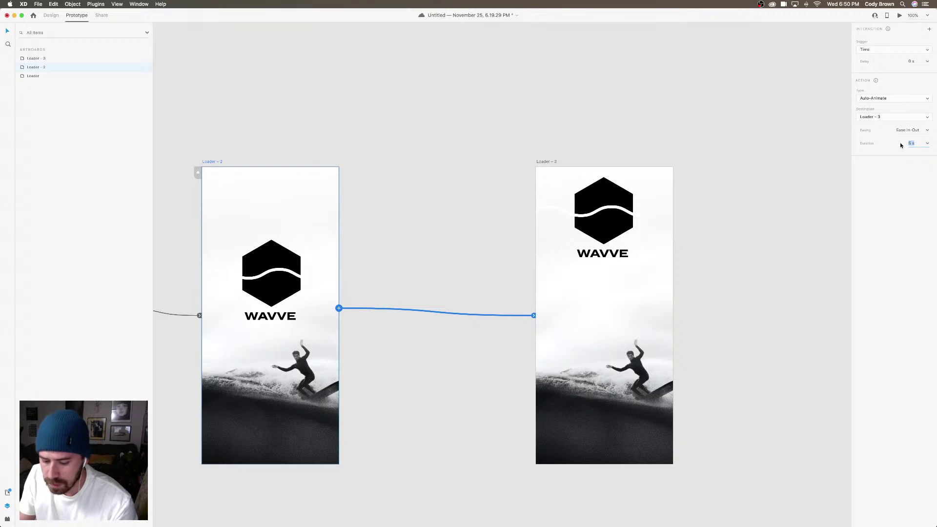
text(3)
key(Return)
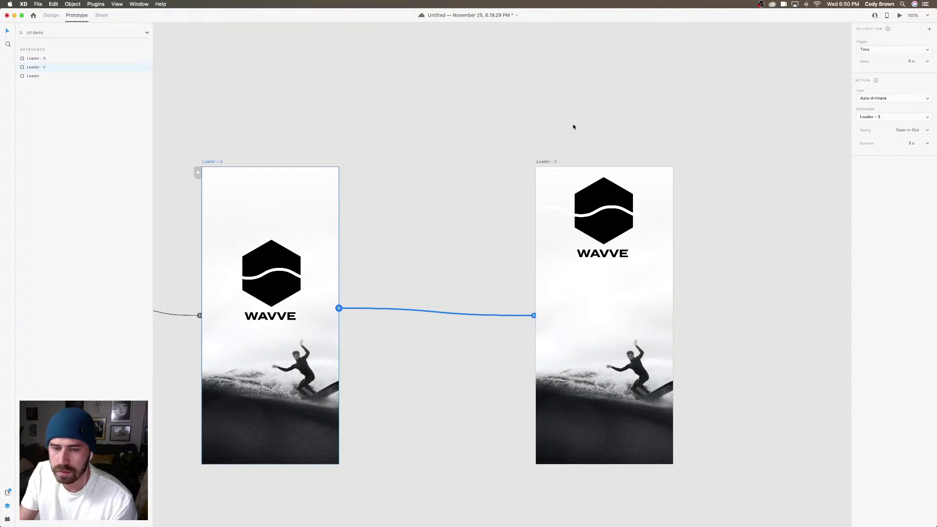
Preview the prototype starting from Loader - 2 and close the preview
click(216, 166)
click(639, 189)
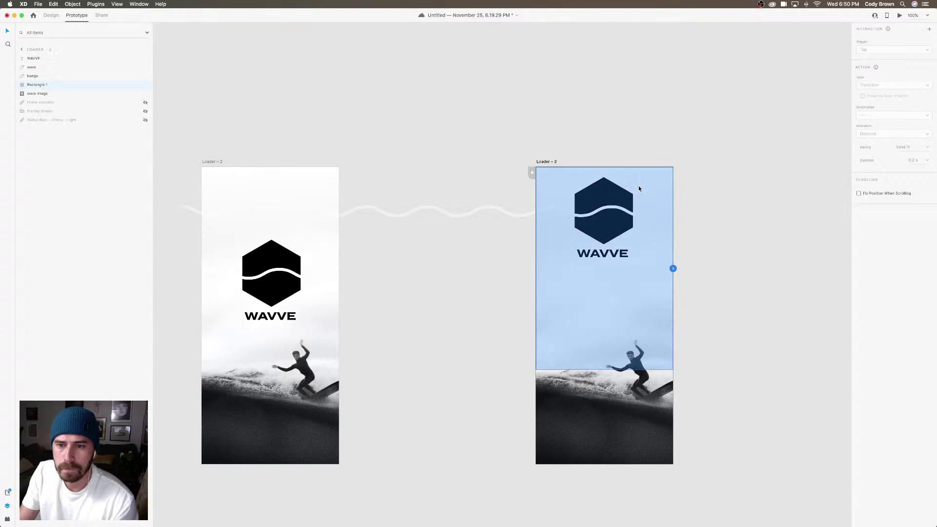
click(212, 161)
click(900, 15)
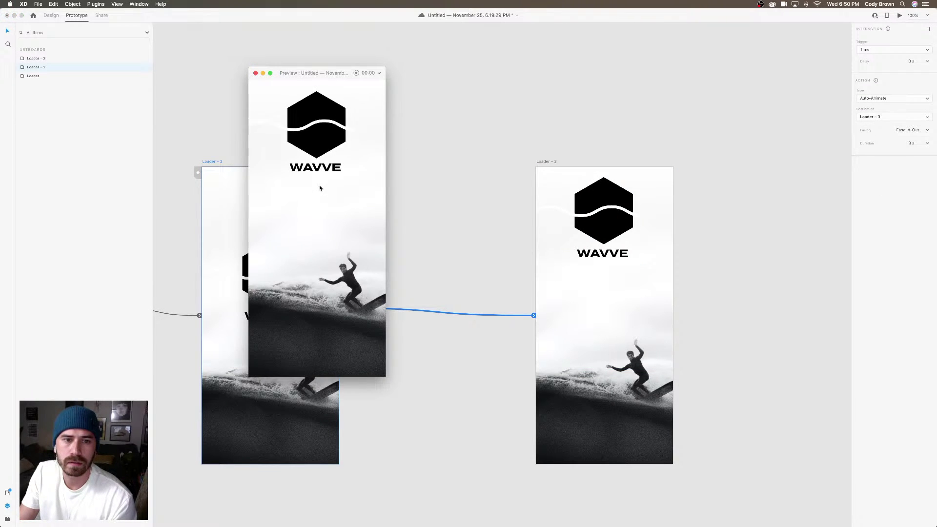
click(255, 73)
In Design mode, lower the white start point of Loader - 3's gradient rectangle to just below the badge
click(633, 293)
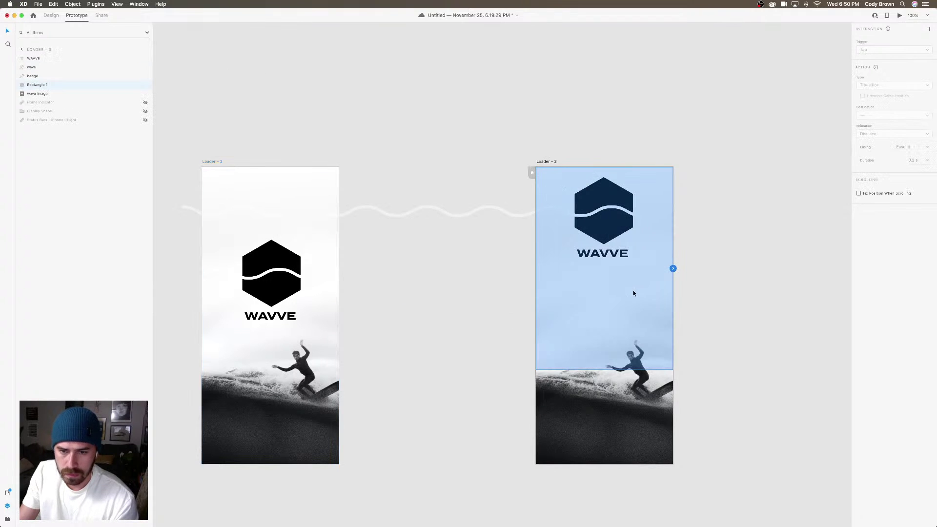
click(61, 16)
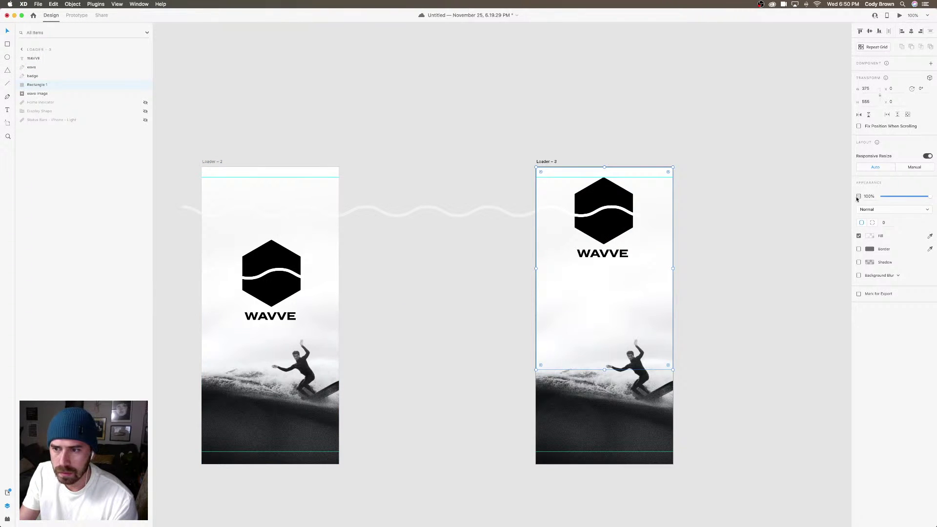
click(871, 237)
drag(605, 168, 604, 248)
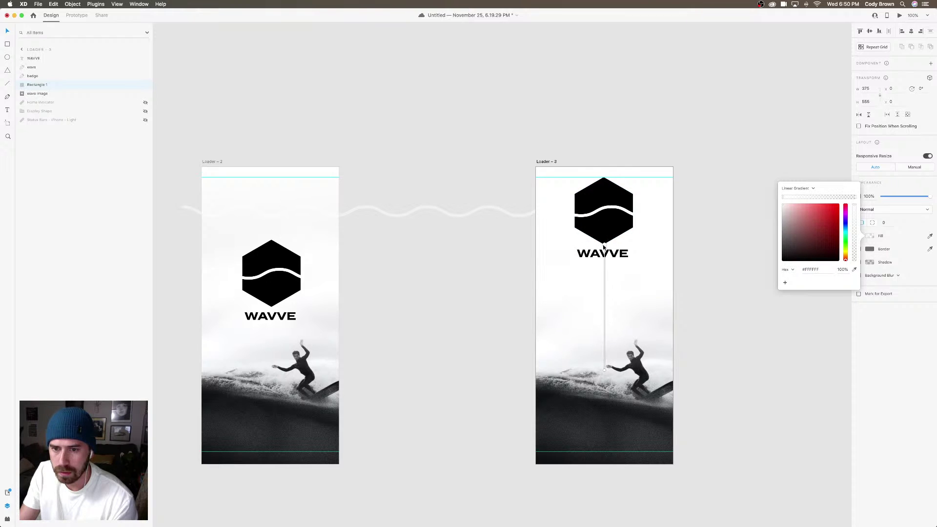
click(697, 266)
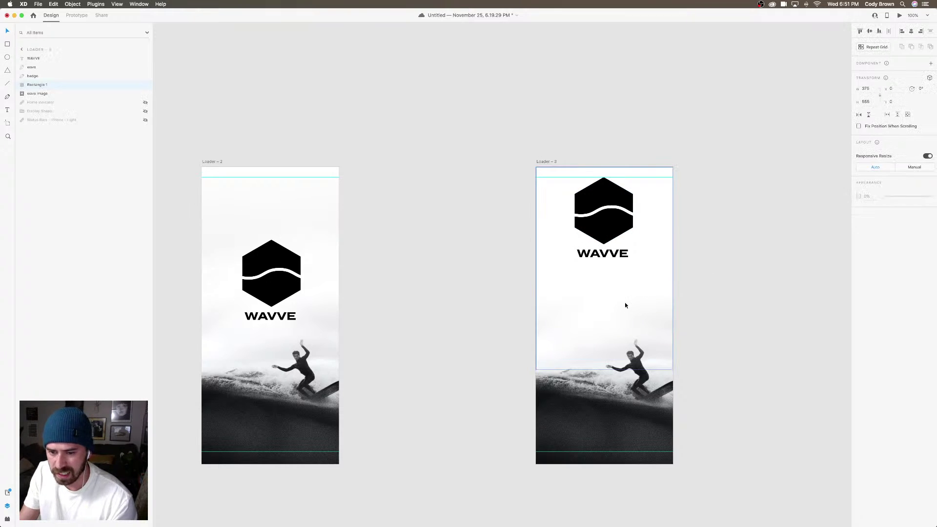
Replace Loader - 2's gradient rectangle with a copy of Loader - 3's adjusted one and lower it behind the badge in the layer order
click(307, 294)
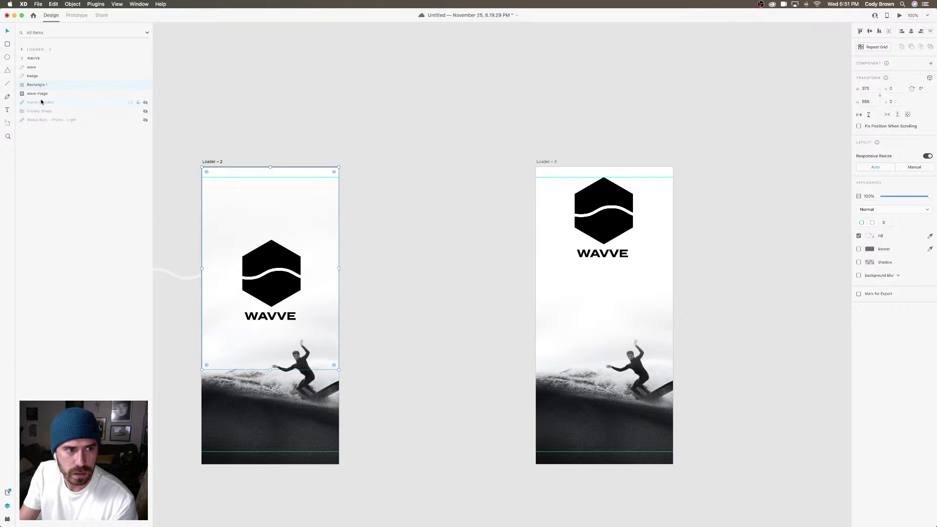
key(super+shift+bracketright)
drag(42, 58, 37, 91)
Replace Loader's gradient rectangle with the adjusted copy behind the badge, and reorder Loader - 2's copy directly above the wave image
scroll(287, 189, left, 5)
click(237, 191)
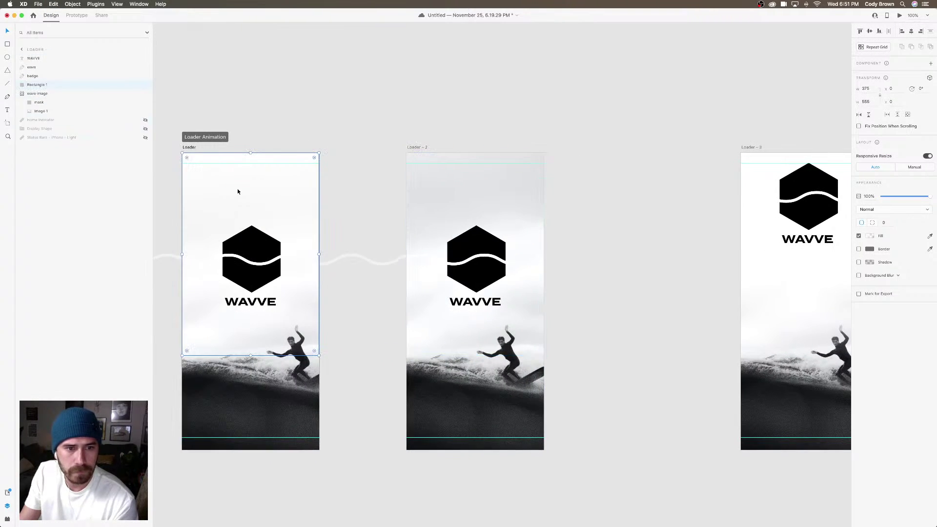
key(super+shift+bracketright)
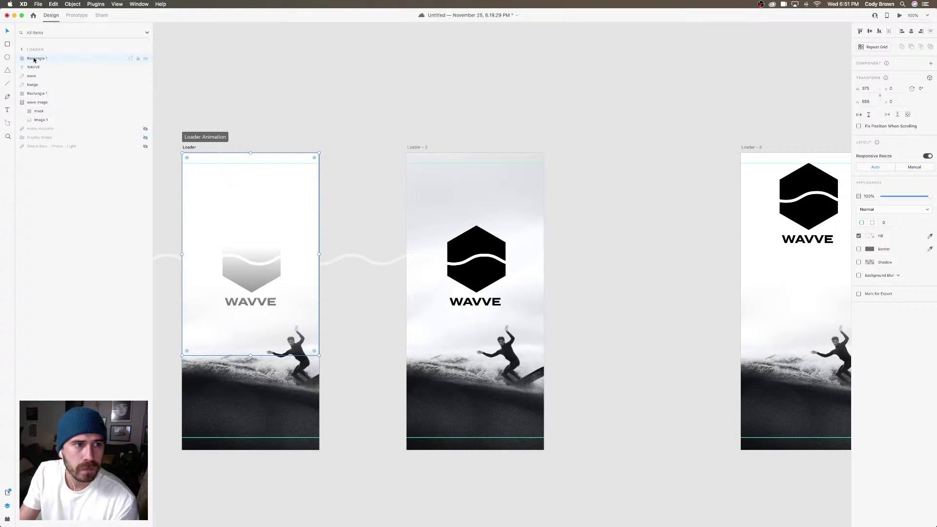
drag(34, 60, 39, 88)
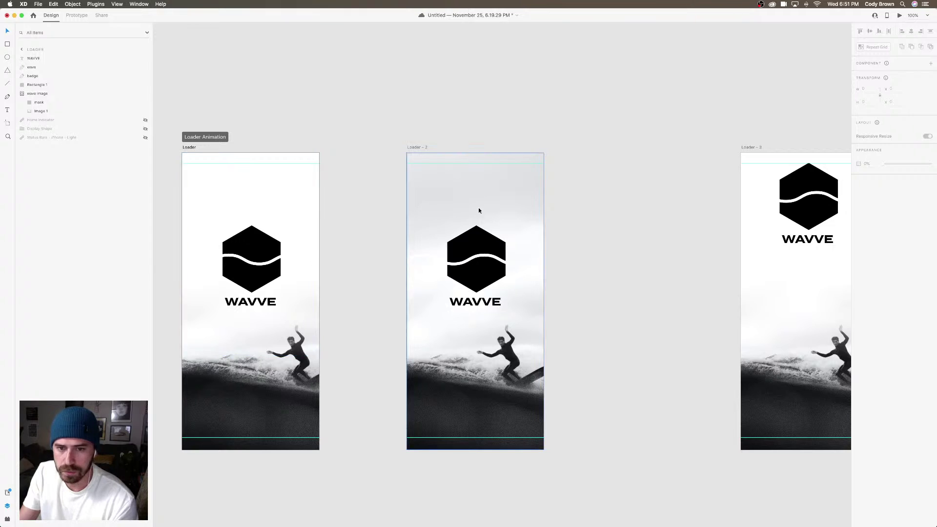
click(438, 183)
drag(37, 93, 37, 85)
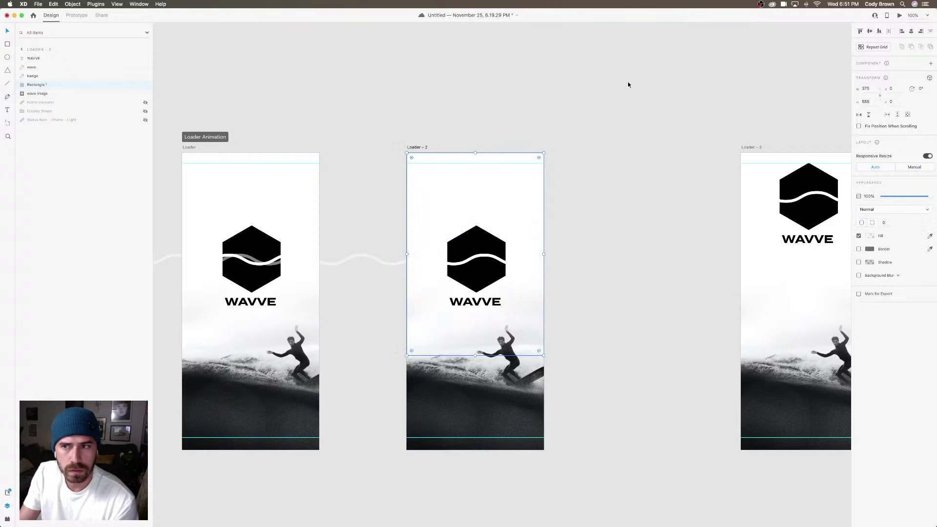
Preview the full animation starting from the first Loader artboard and close the preview
click(197, 148)
click(900, 17)
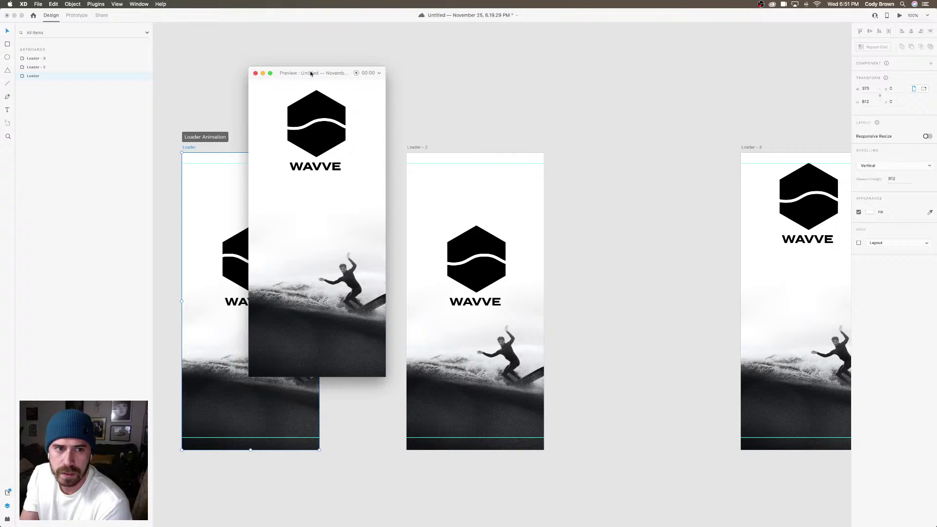
click(255, 74)
scroll(386, 81, right, 5)
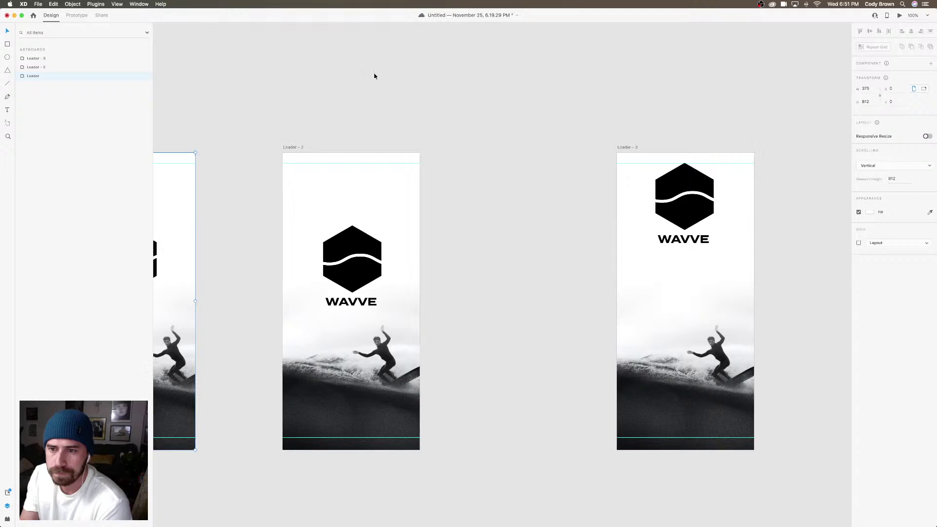
click(696, 189)
shift+click(693, 239)
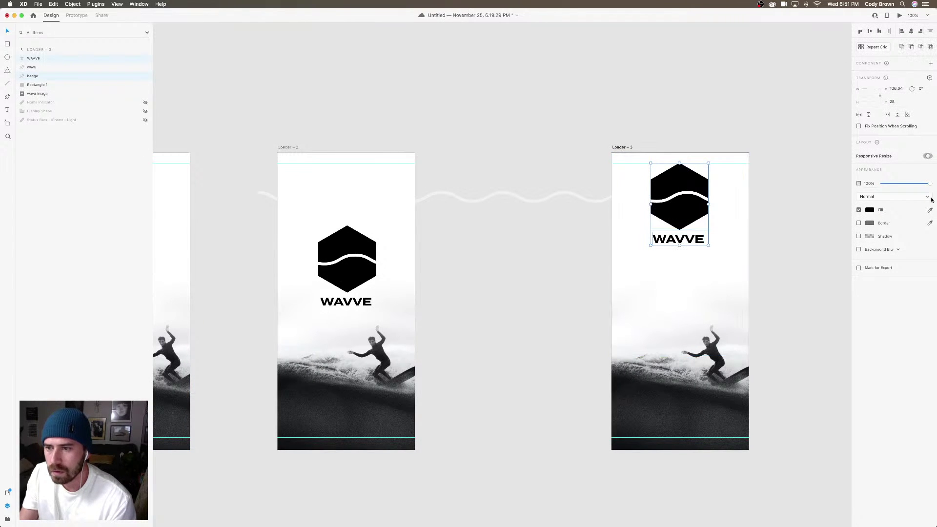
click(618, 148)
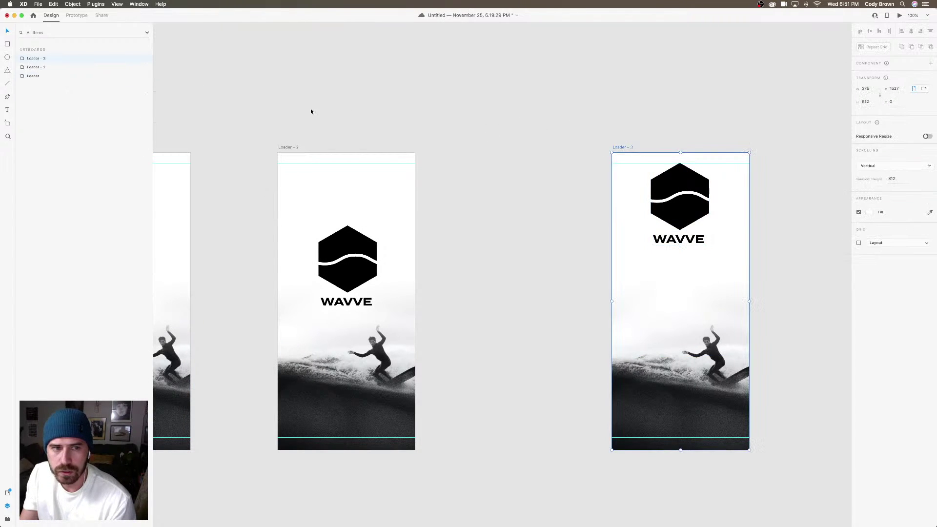
In Prototype mode, set the Loader - 2 to Loader - 3 transition duration to 1 s and preview it
click(73, 18)
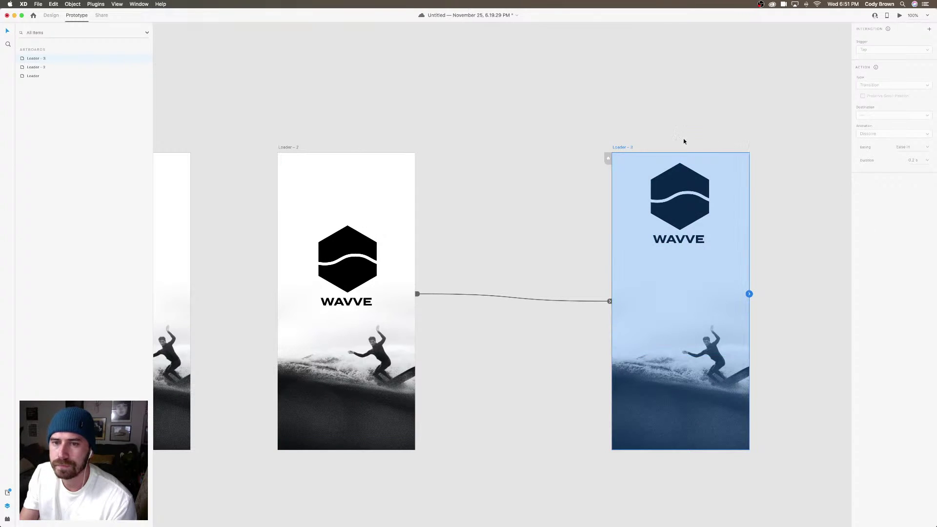
click(289, 147)
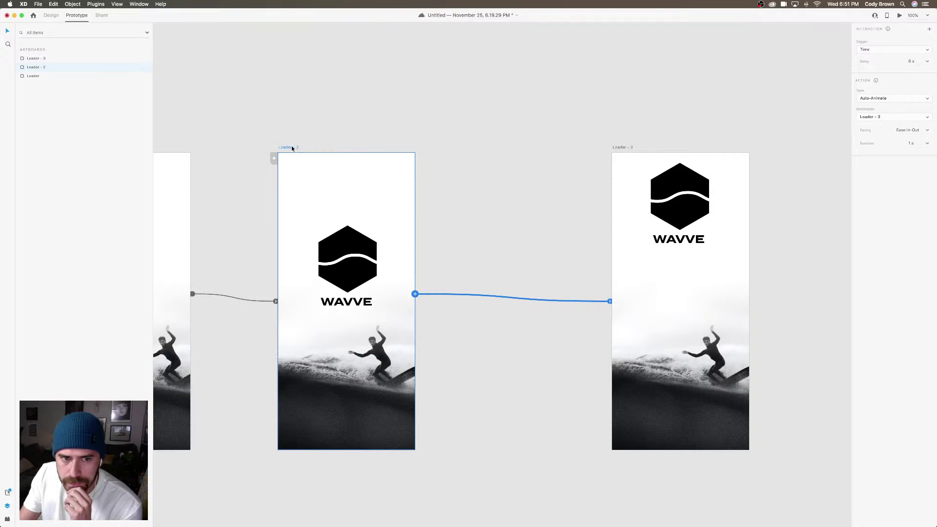
click(901, 15)
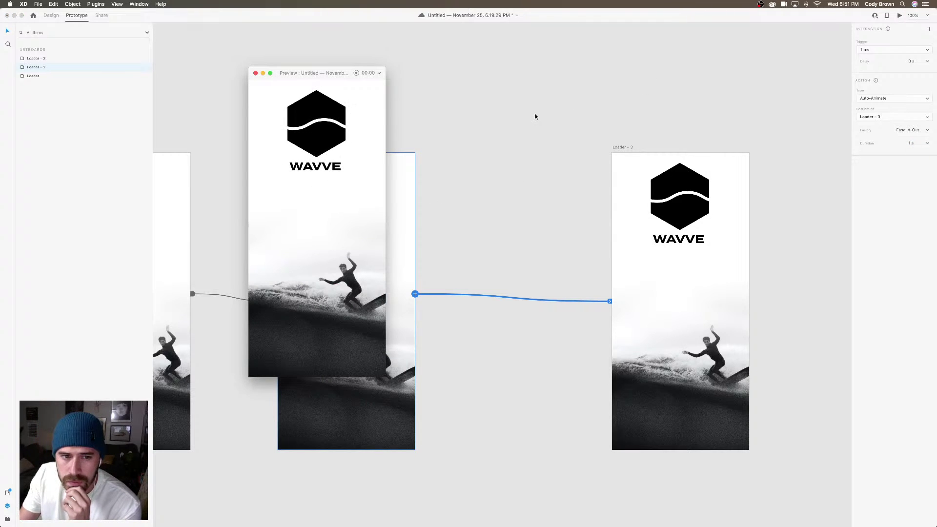
click(255, 73)
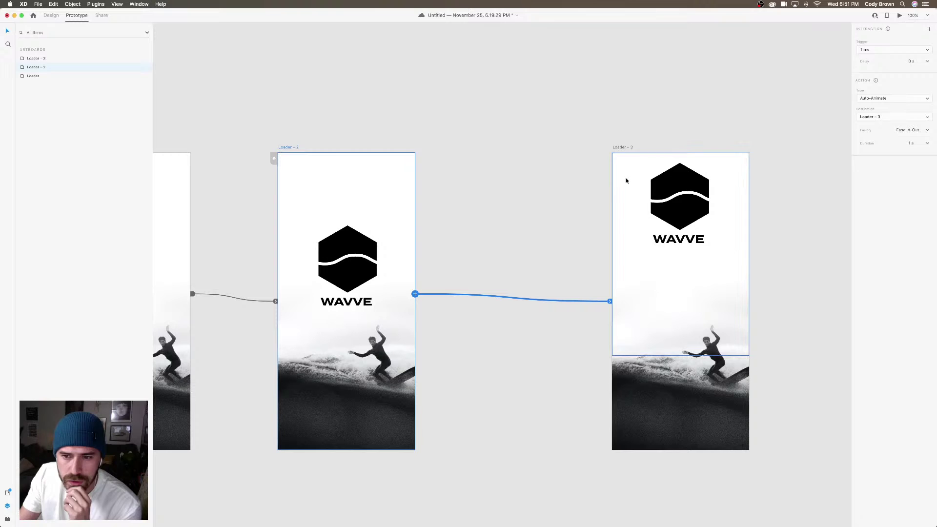
click(679, 239)
click(654, 188)
click(575, 145)
scroll(539, 138, right, 3)
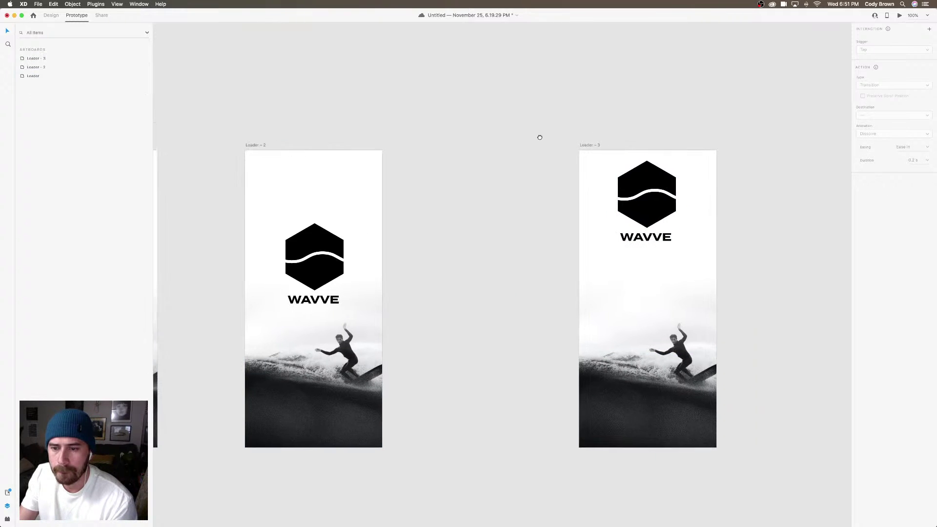
In Design mode, draw a rectangle about 275 × 50 below the WAVVE text on Loader - 3 and remove its border
click(646, 334)
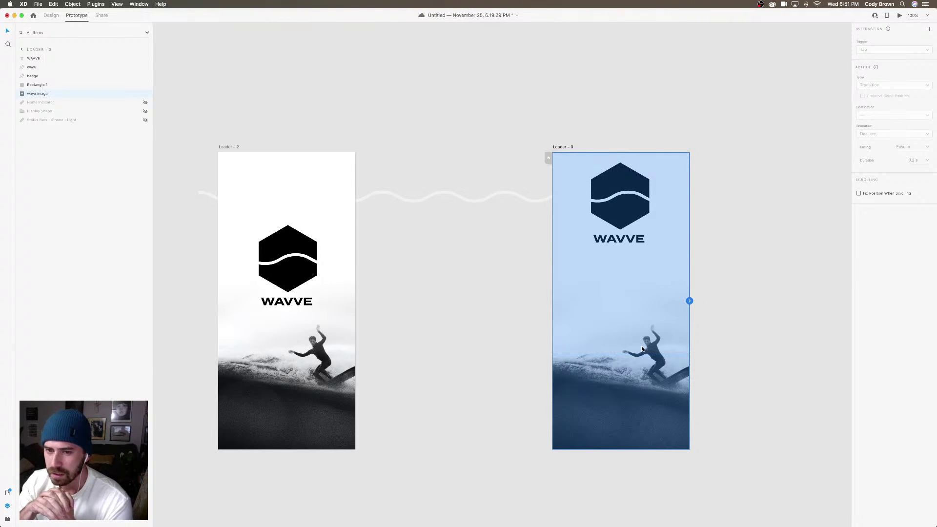
click(799, 299)
scroll(667, 271, right, 5)
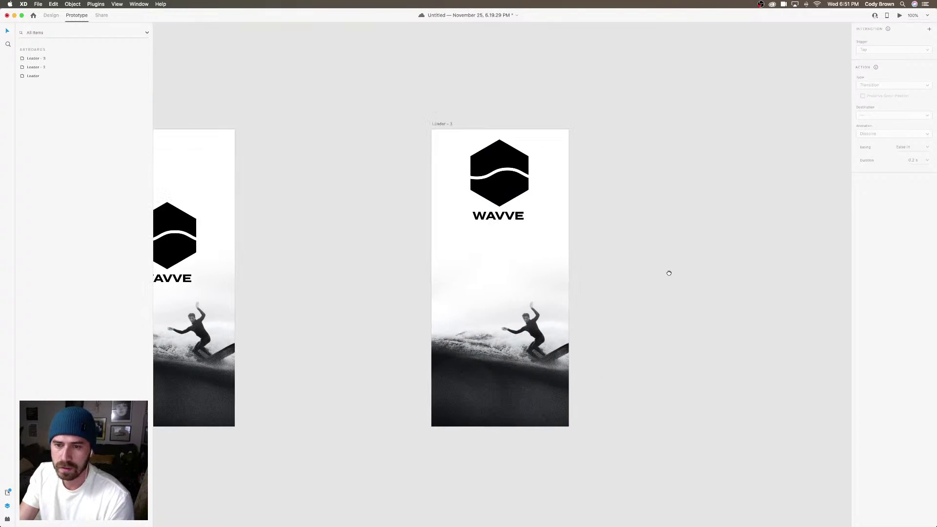
click(51, 16)
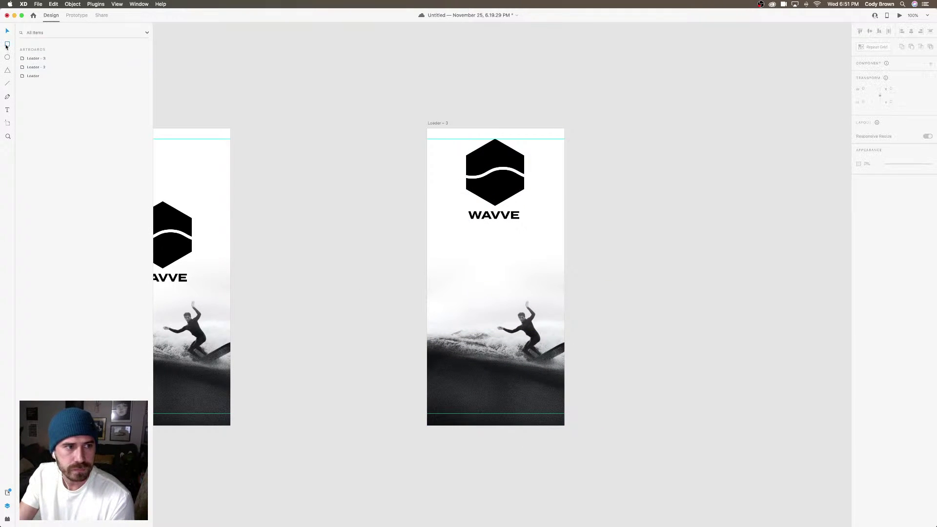
mouse_move(446, 269)
mouse_down()
mouse_move(506, 293)
mouse_move(547, 288)
mouse_up()
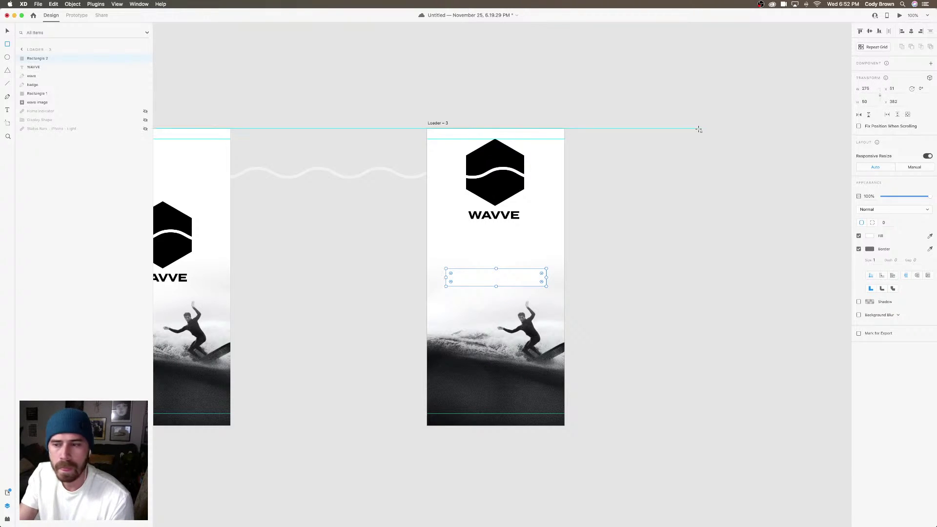
click(859, 250)
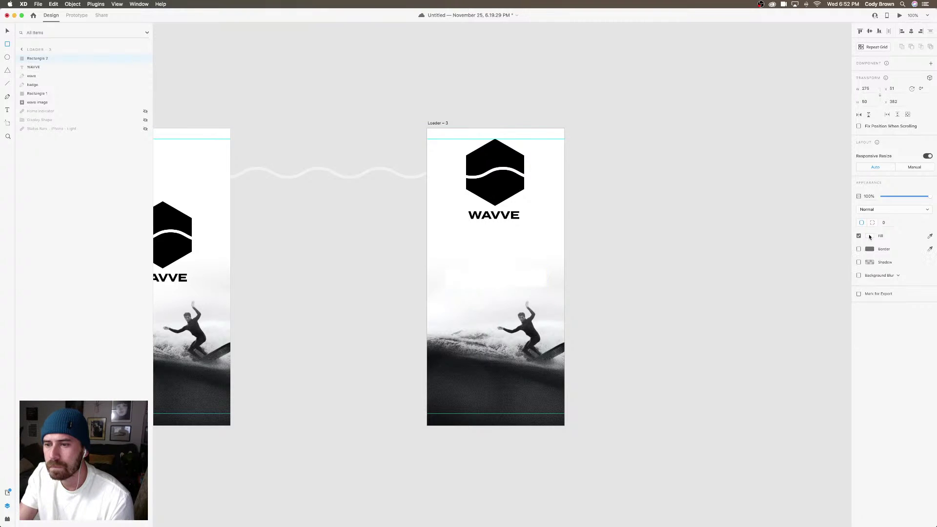
Fill the rectangle with black and move it down over the dark water near the artboard's lower edge, at about Y 698
click(870, 236)
drag(806, 230, 763, 263)
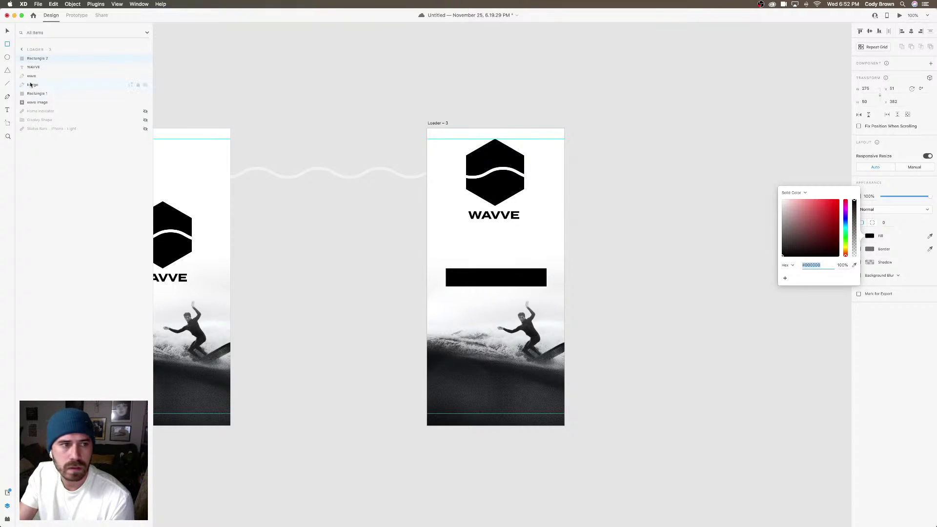
click(522, 271)
drag(522, 278, 518, 394)
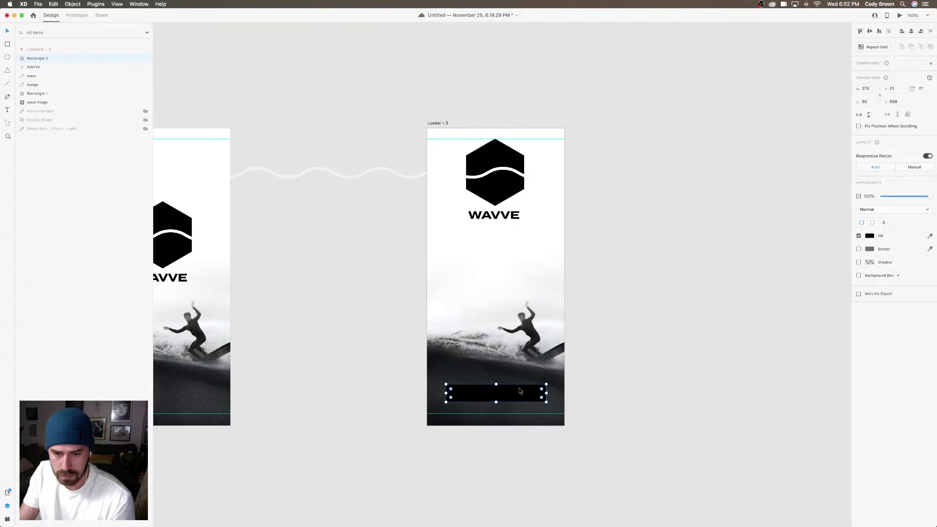
Change the button rectangle's fill to white and deselect it
scroll(561, 328, down, 3)
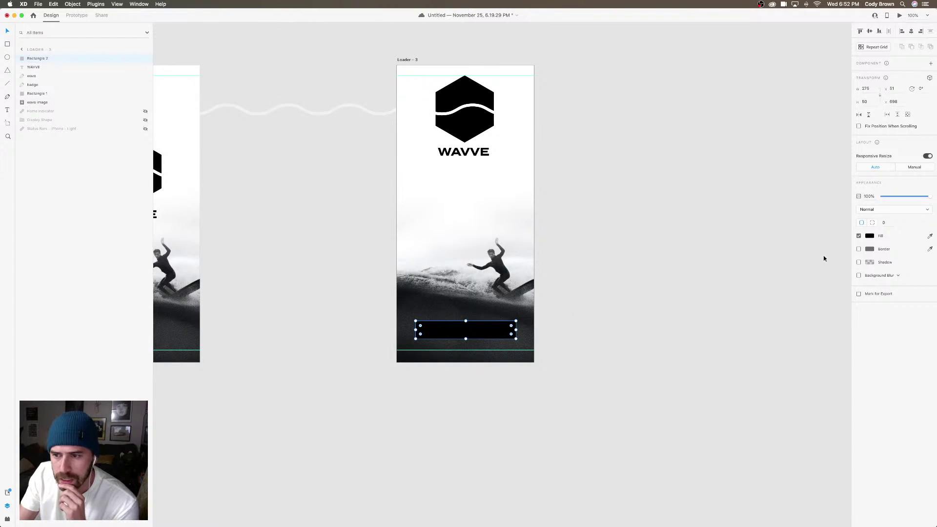
click(870, 237)
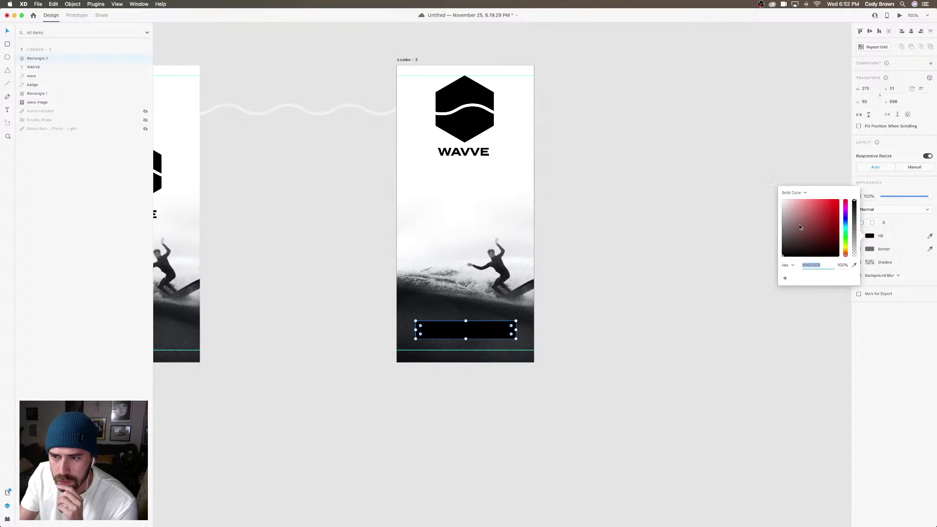
drag(815, 228, 778, 194)
click(728, 176)
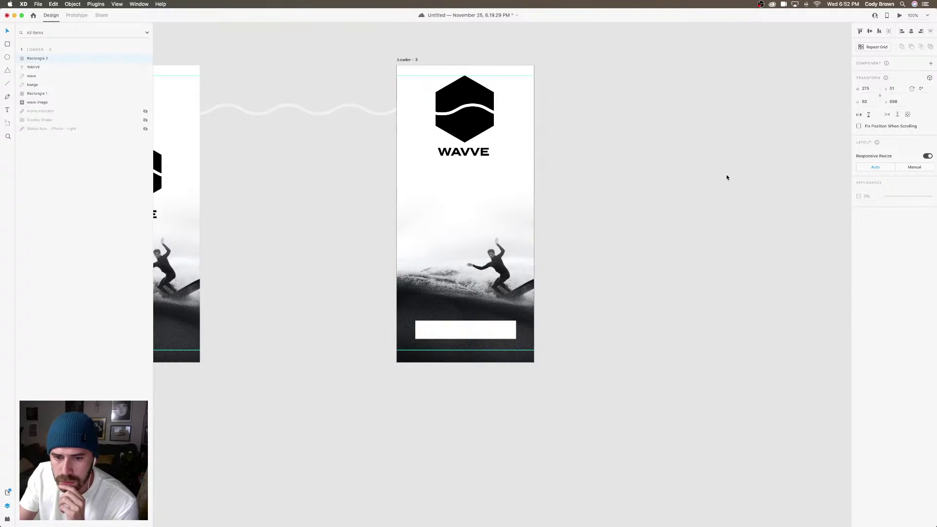
click(735, 180)
Duplicate the WAVVE text just below the original and replace the copy's wording with GET STARTED
key(super+equal)
scroll(659, 219, down, 2)
scroll(637, 189, left, 2)
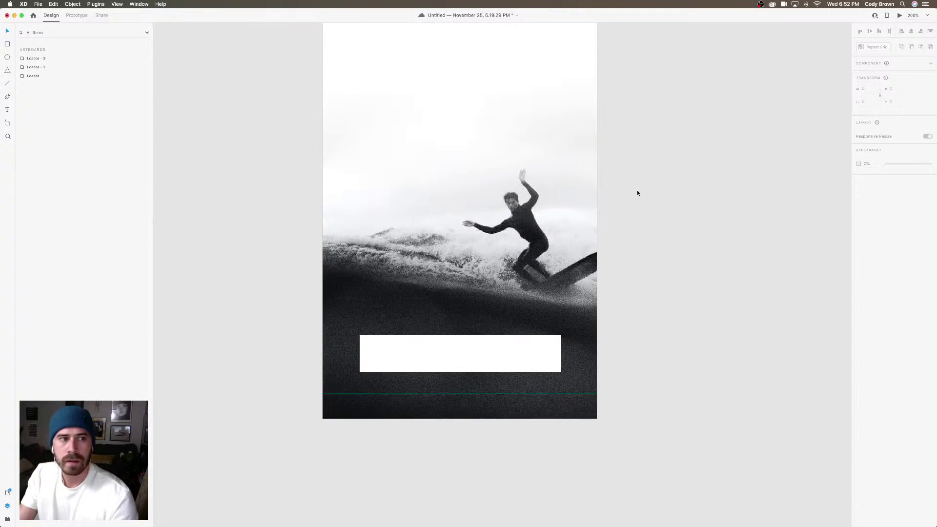
scroll(478, 75, up, 5)
click(472, 64)
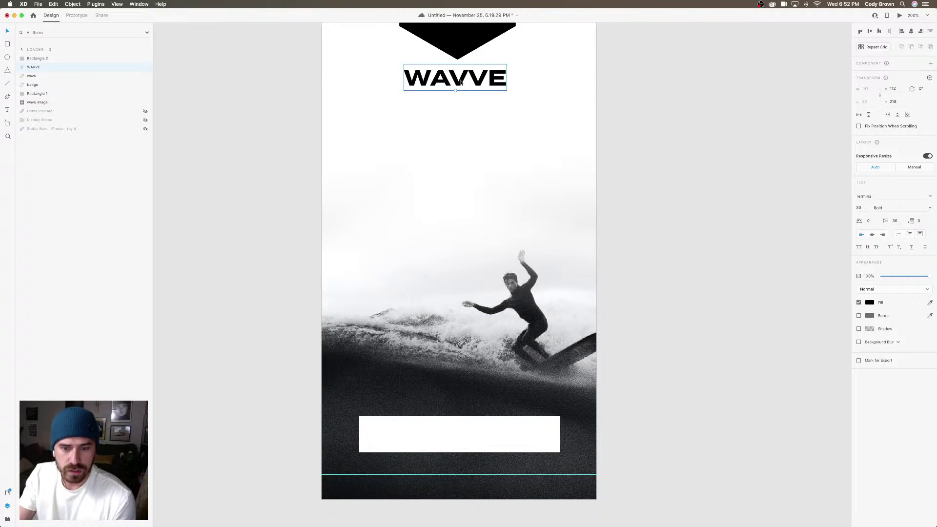
drag(461, 83, 454, 141)
double_click(454, 141)
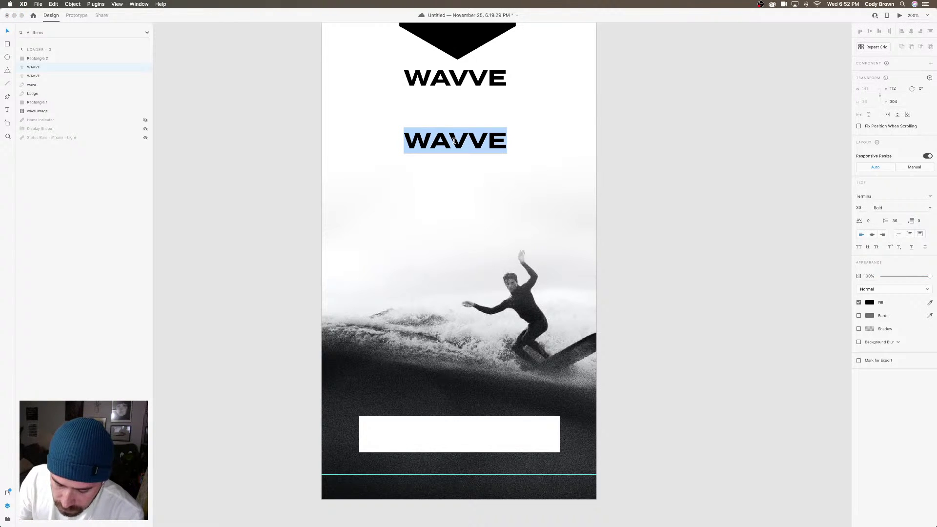
text(GET STARTED)
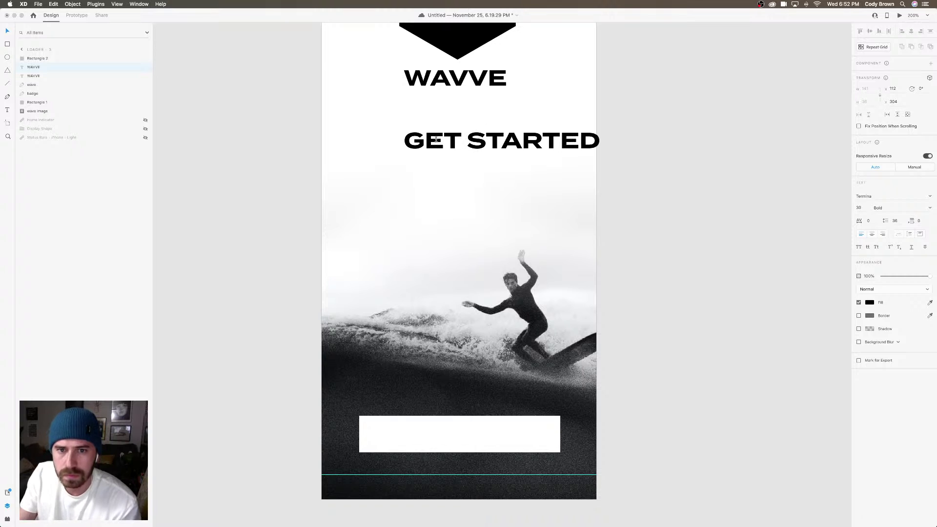
Center-align the copied text and undo the mistyped font size change
key(super+a)
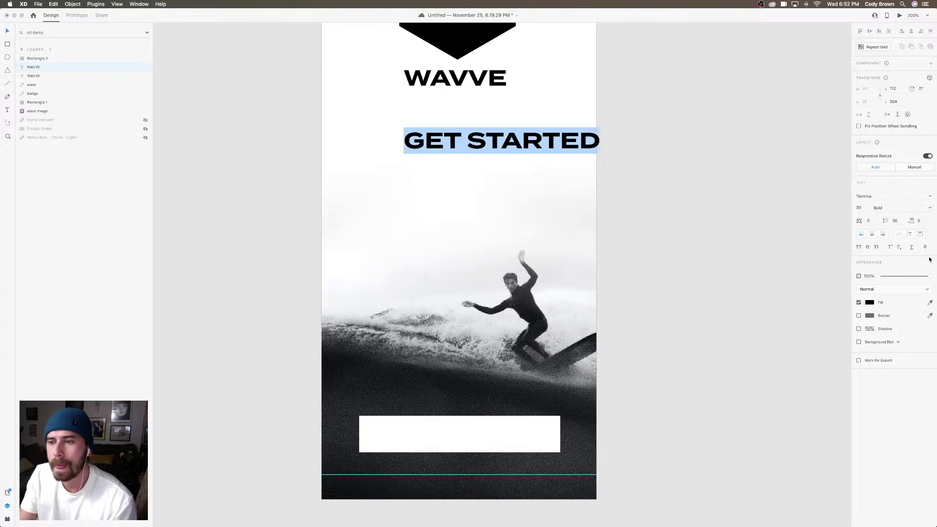
click(873, 236)
click(867, 207)
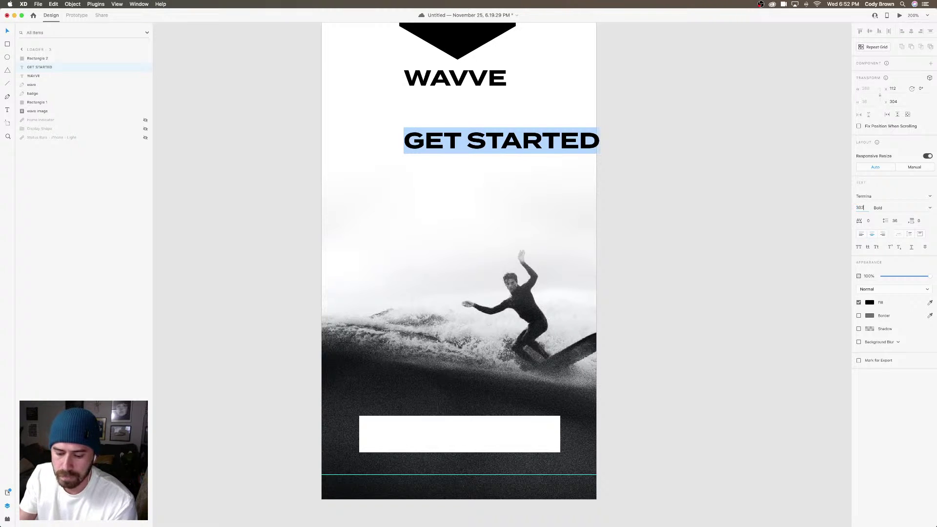
text(3020)
key(Return)
key(super+z)
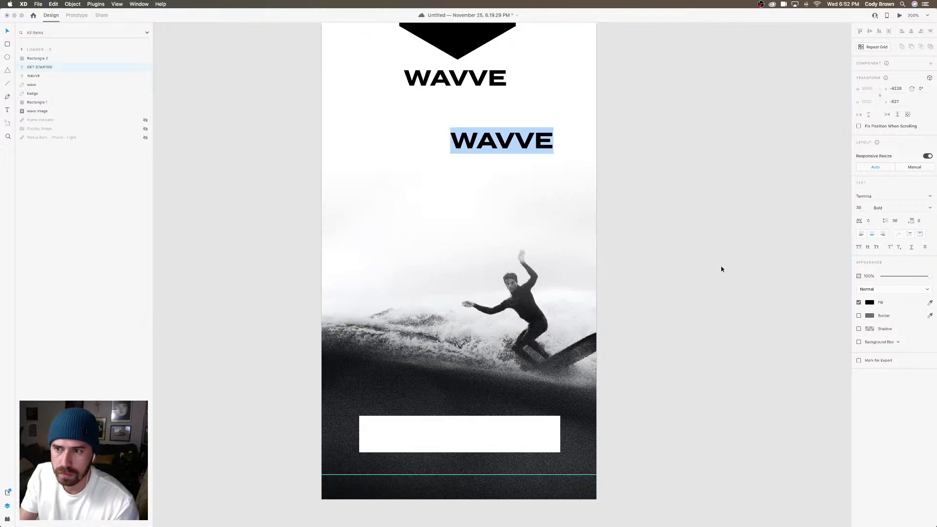
Set the copied text's font size to 24 and retype its wording as GET STARTED
click(860, 208)
text(24)
key(Return)
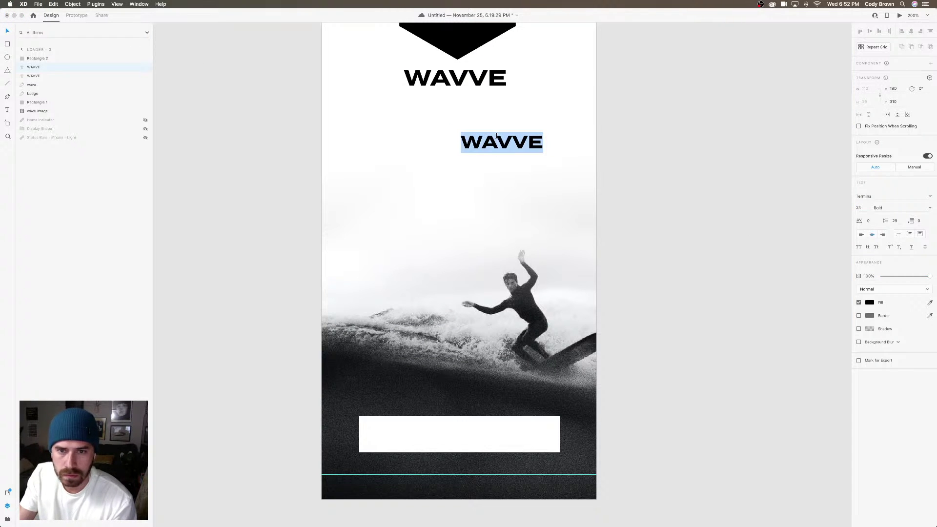
text(GET STARTED)
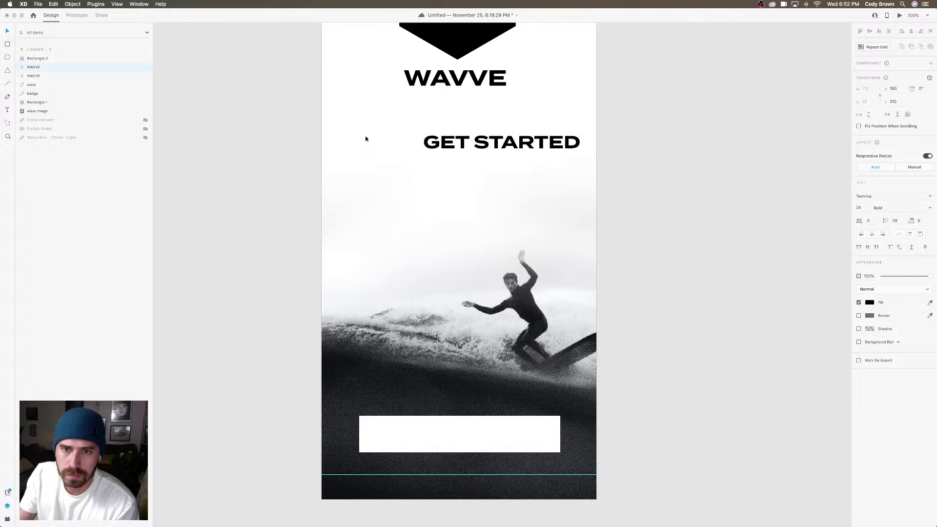
key(Escape)
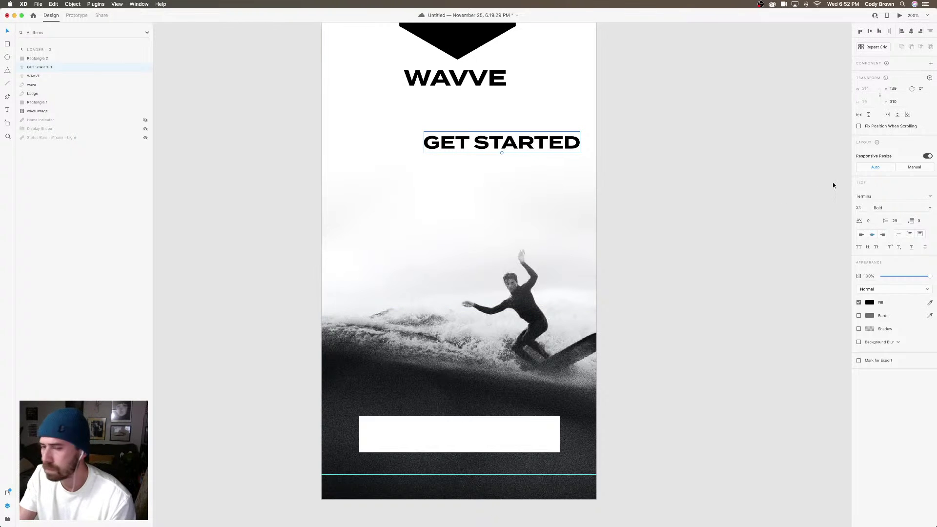
Bring the GET STARTED text to the front of the layer order and position it over the white button rectangle
drag(553, 151, 522, 402)
key(super+shift+bracketright)
scroll(517, 410, up, 3)
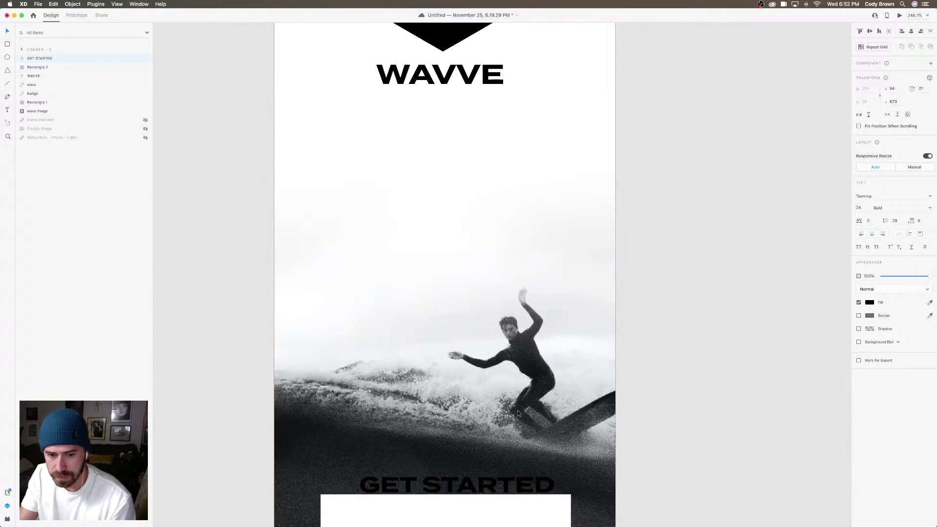
scroll(525, 361, down, 3)
drag(513, 349, 509, 382)
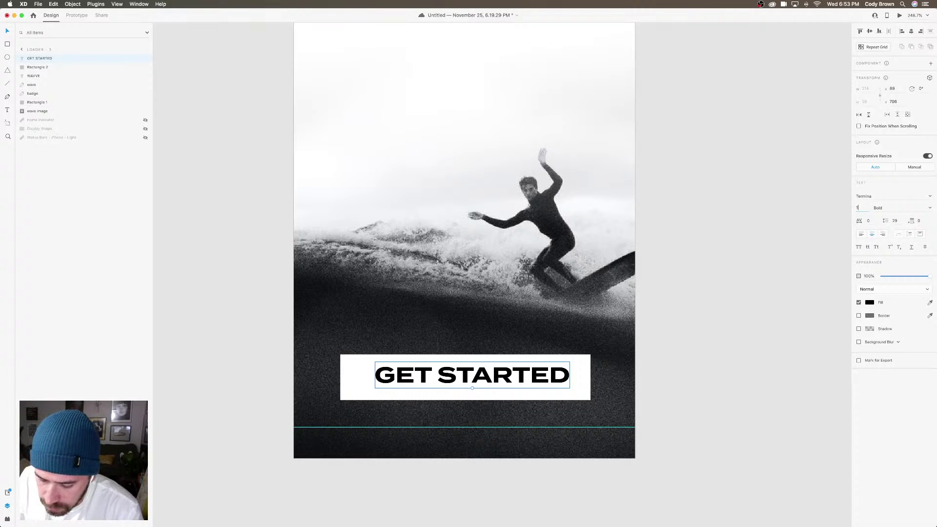
Set the GET STARTED text's font size to 16 and its character spacing to 100
text(6)
key(Return)
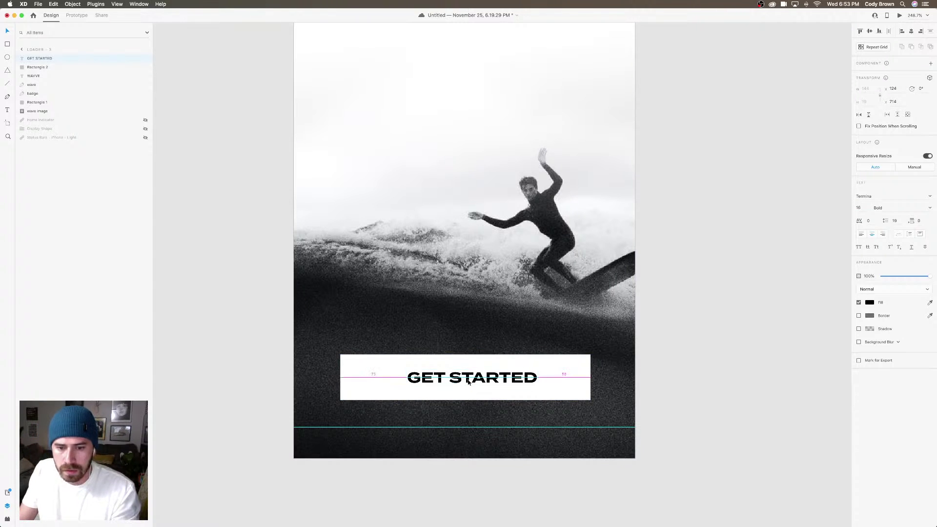
click(491, 373)
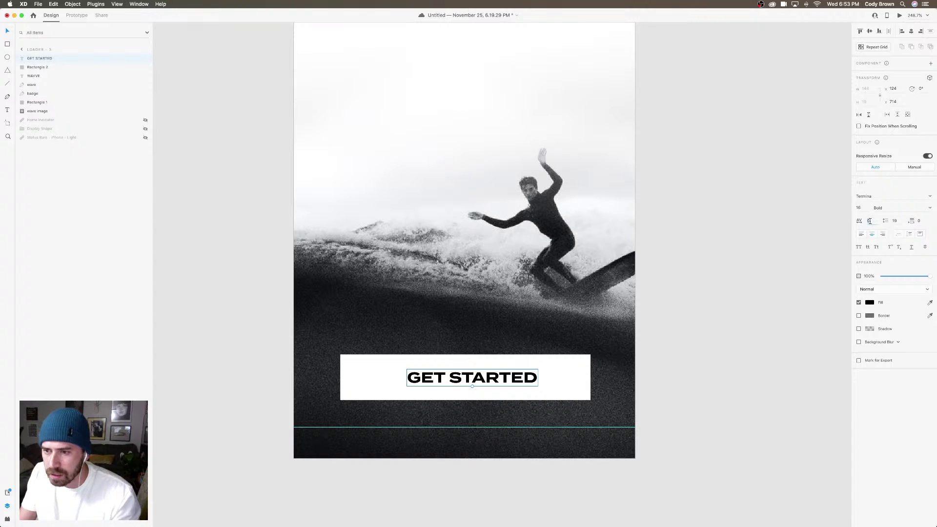
text(100)
key(Return)
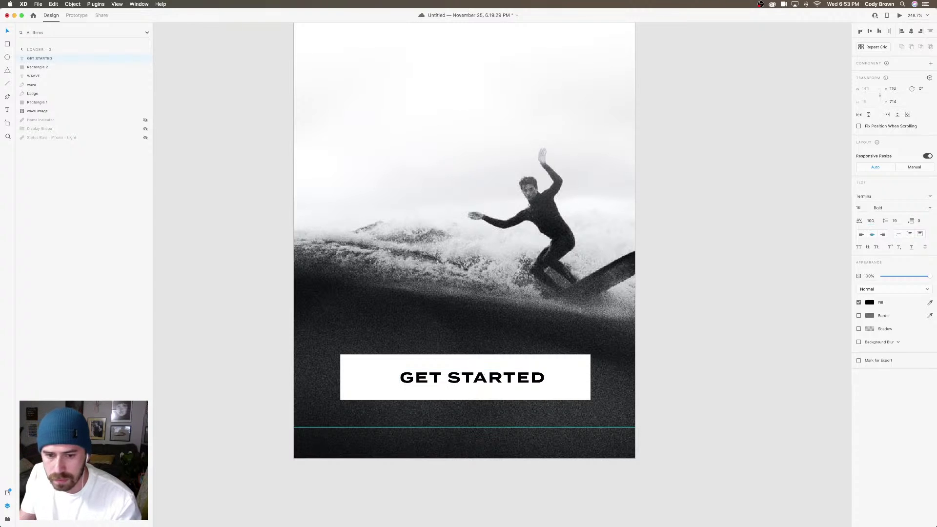
Reduce the GET STARTED text's font size to 15
click(860, 208)
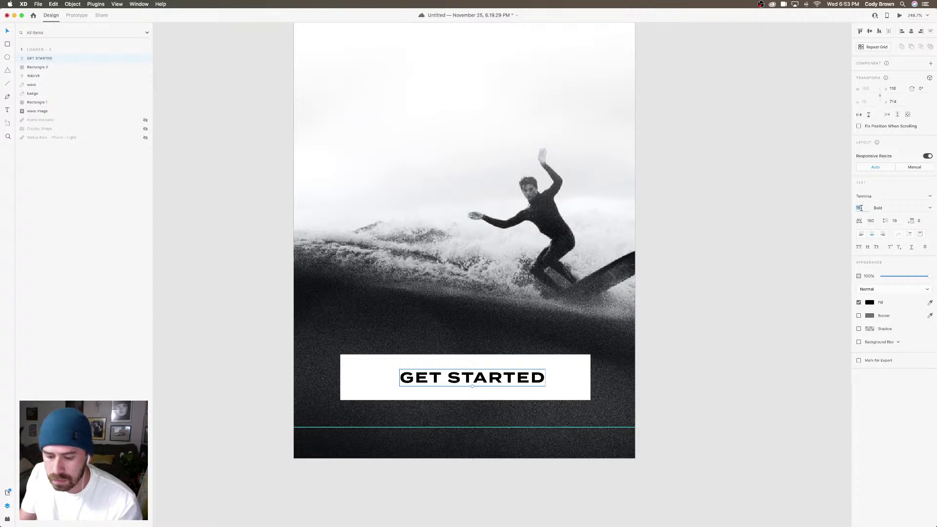
text(15)
key(Return)
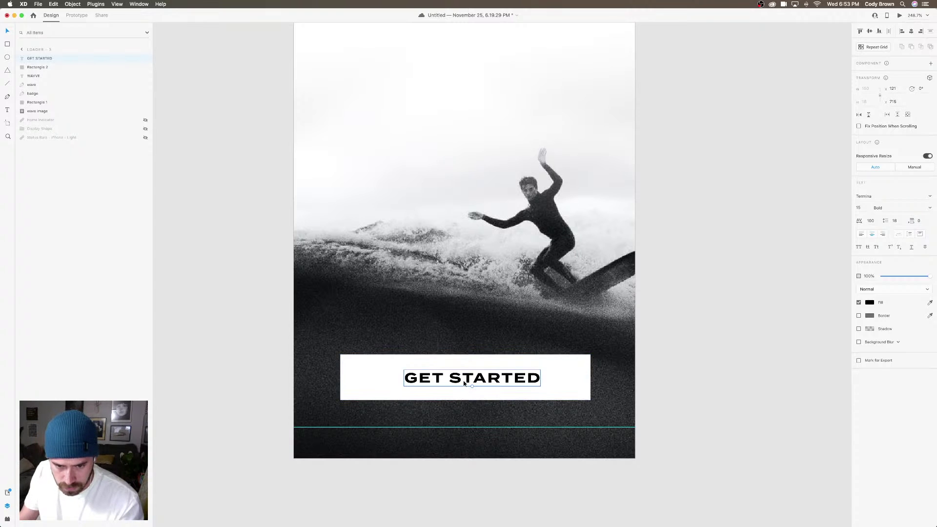
Group the GET STARTED text with its white rectangle and turn the group into a component
shift+click(546, 383)
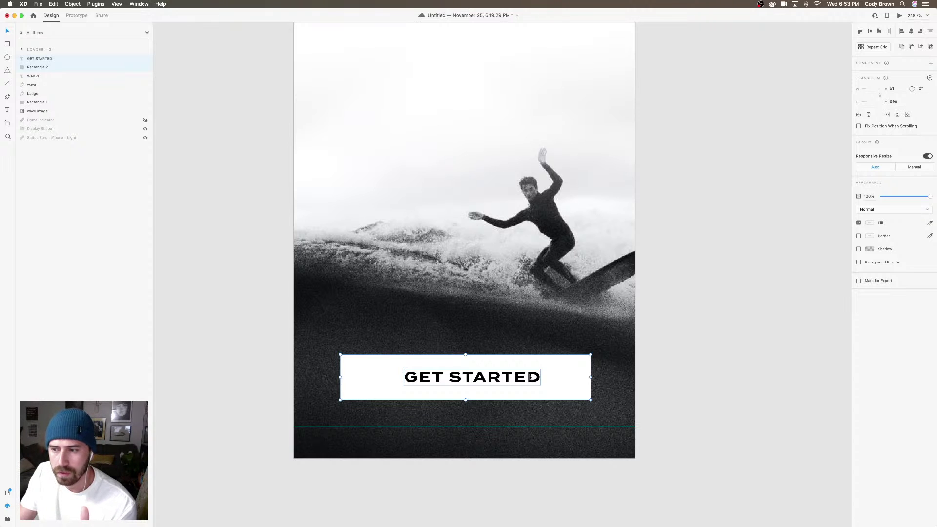
right_click(531, 377)
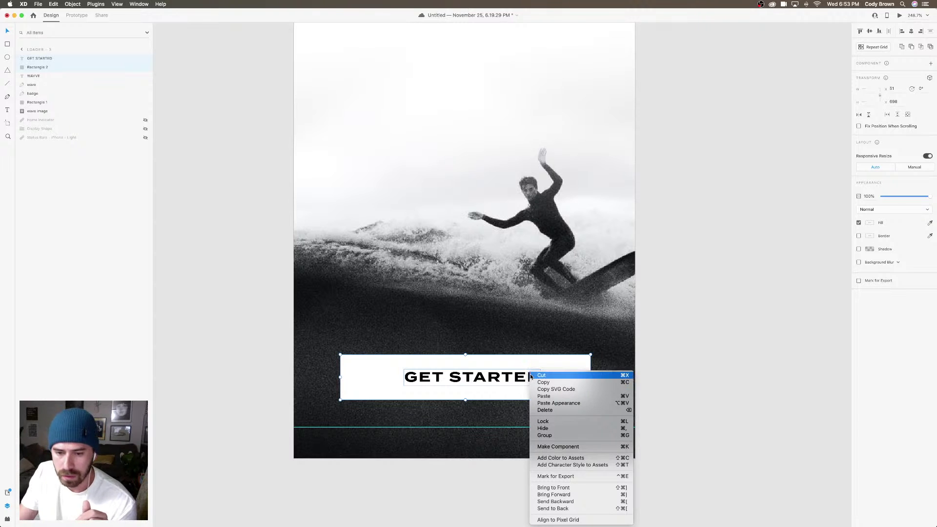
click(557, 435)
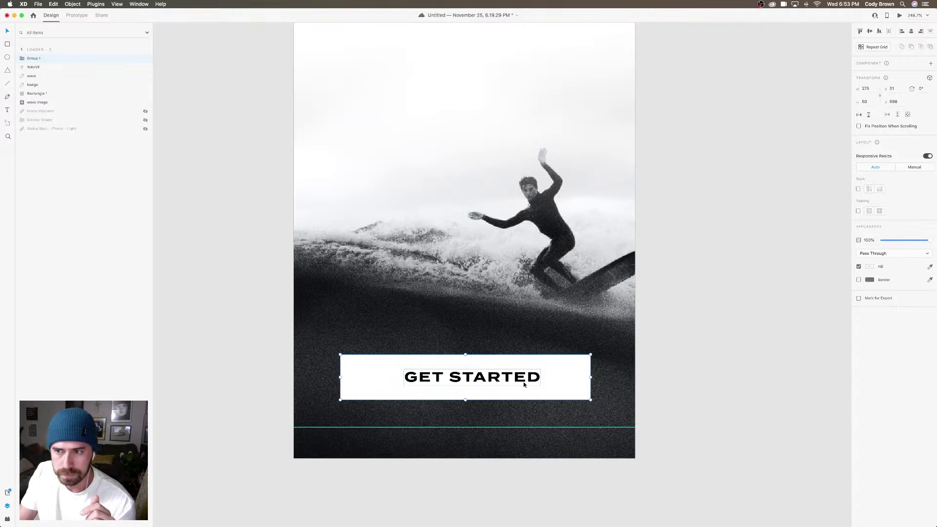
right_click(463, 356)
click(496, 437)
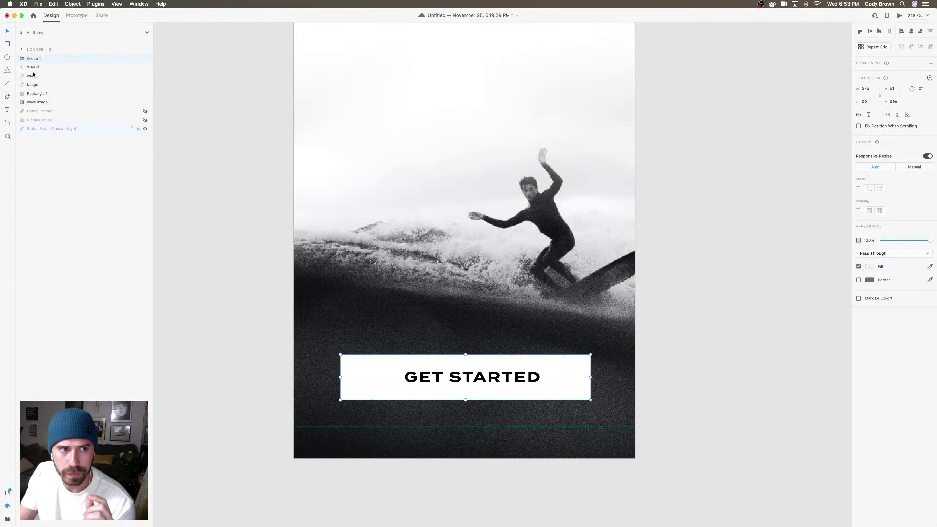
Rename the button component as btn_get_started
double_click(39, 58)
text(btn)
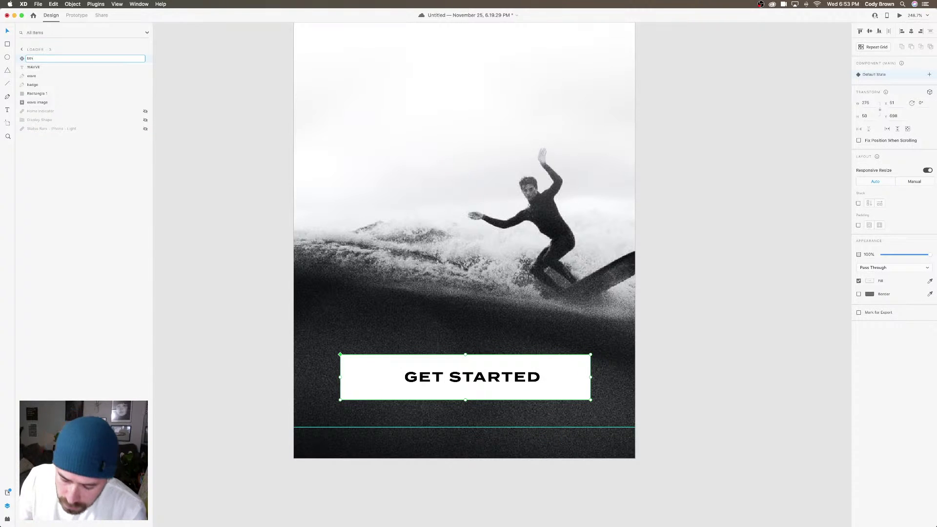
text(_get_s)
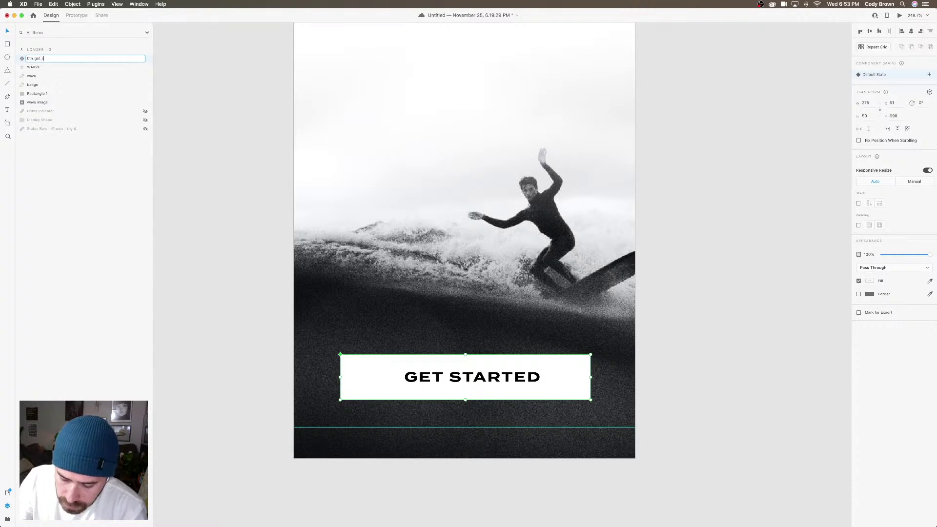
text(tarted)
key(Return)
Add a Hover State to the btn_get_started component
key(super+minus)
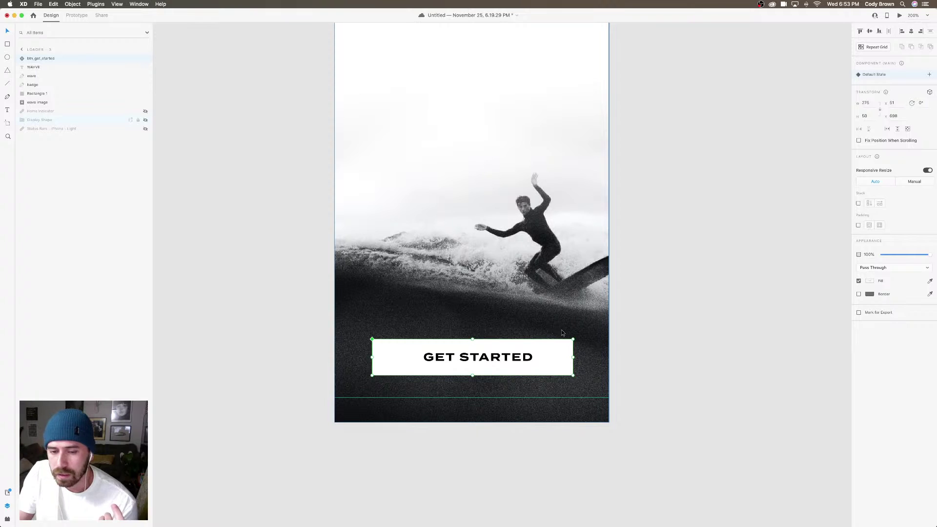
click(931, 76)
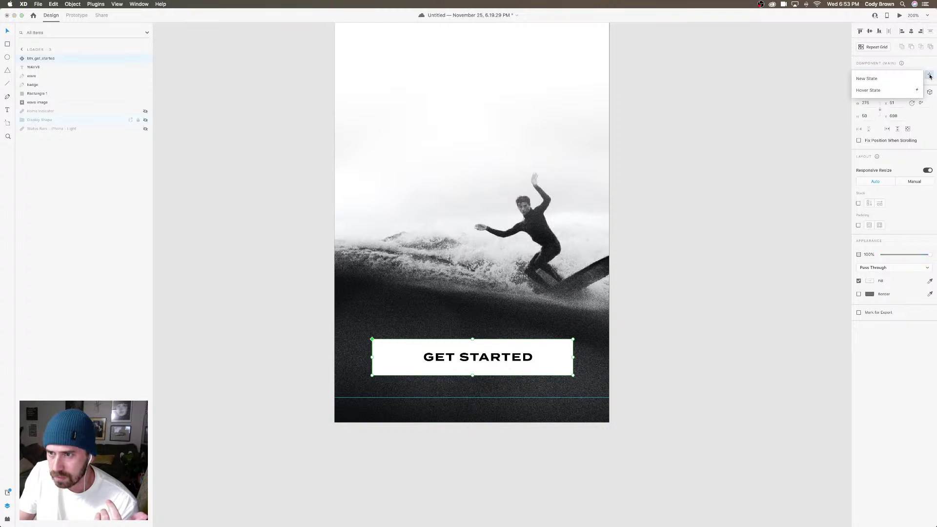
click(877, 90)
key(Return)
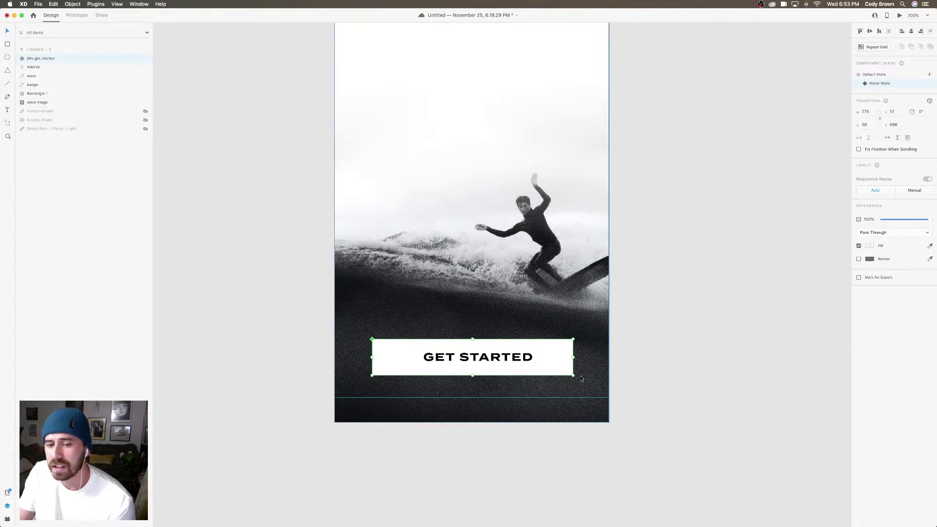
In the hover state, widen the button's rectangle evenly on both sides to 297 and change its fill to light grey
double_click(557, 360)
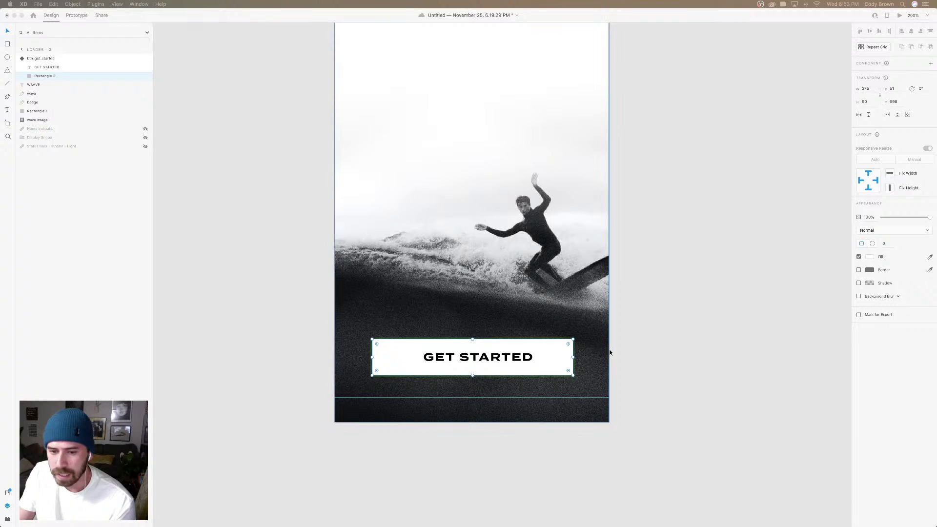
click(548, 357)
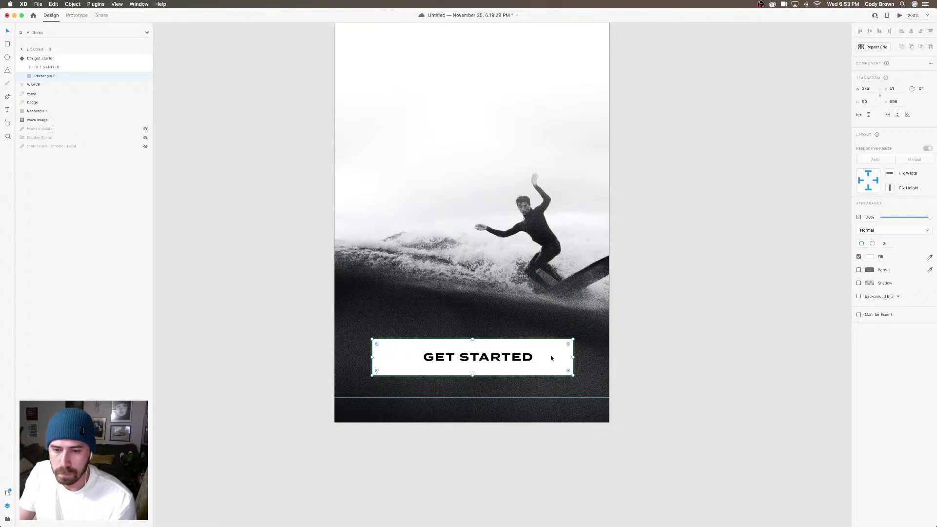
drag(573, 357, 581, 358)
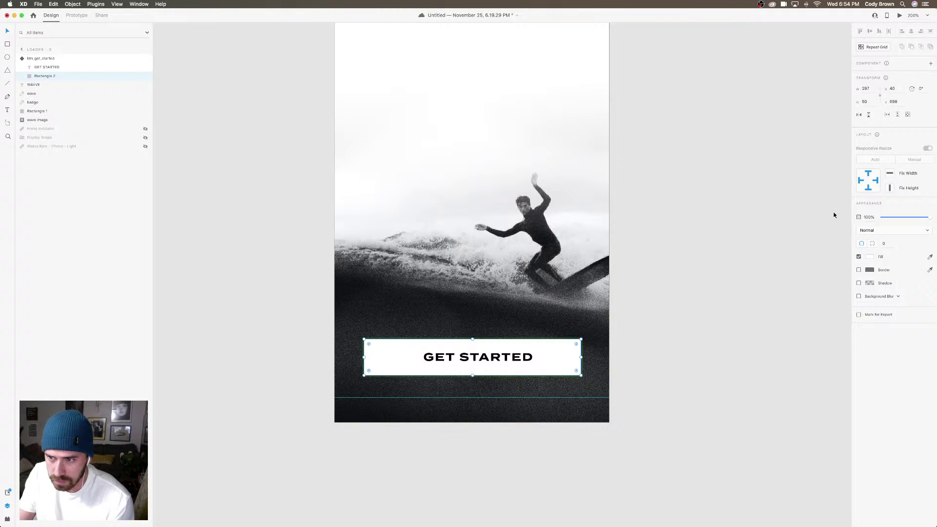
click(870, 257)
drag(782, 218, 775, 230)
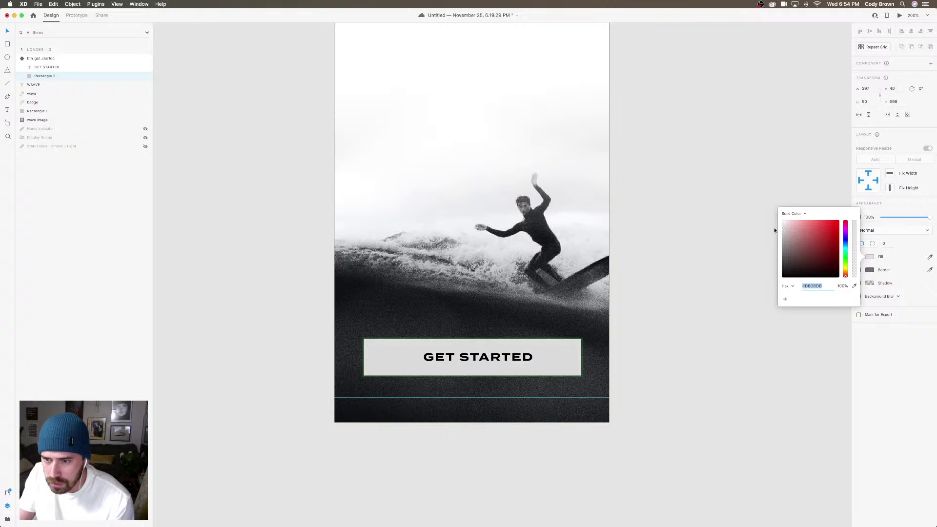
click(766, 229)
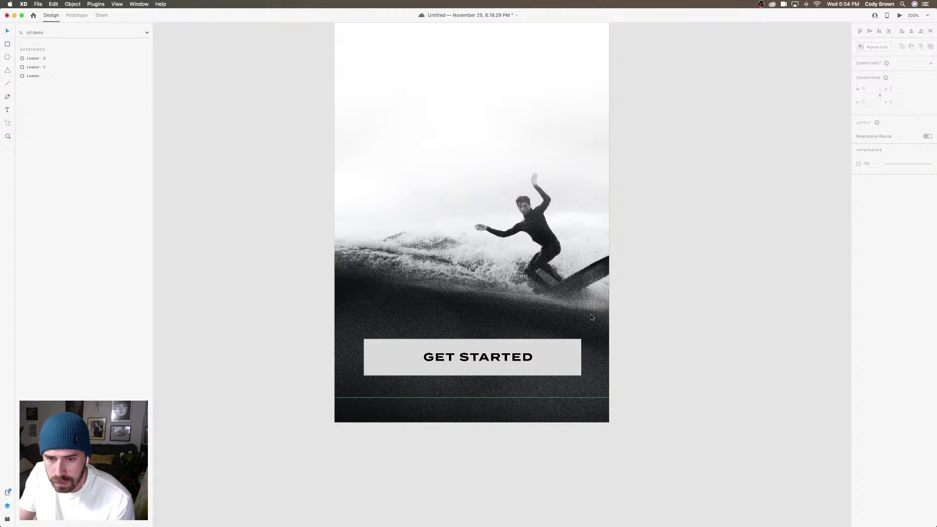
Switch the button component to its Default State and preview the third loader screen
click(561, 358)
click(874, 74)
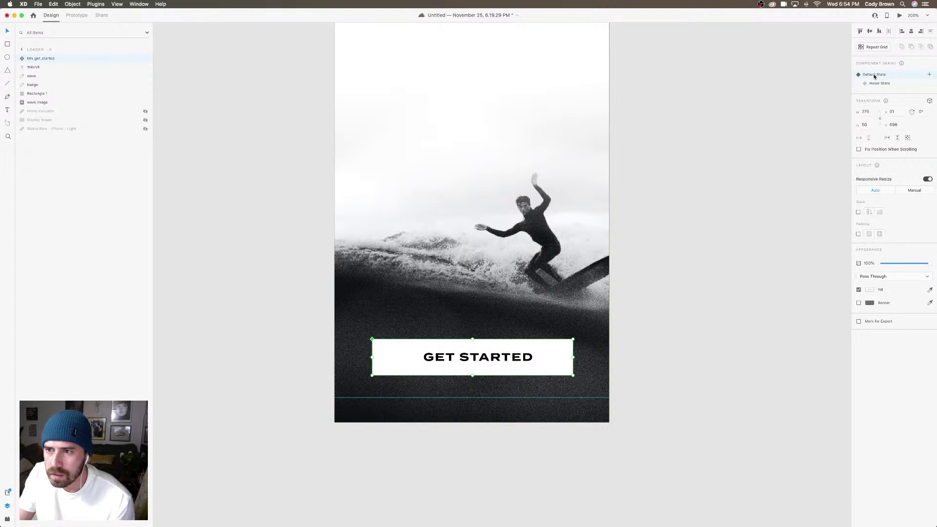
click(901, 16)
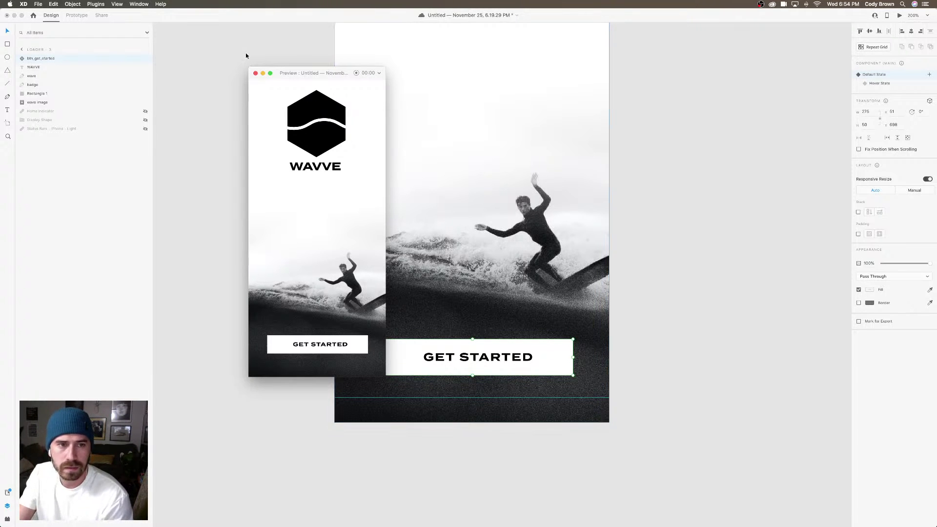
click(255, 73)
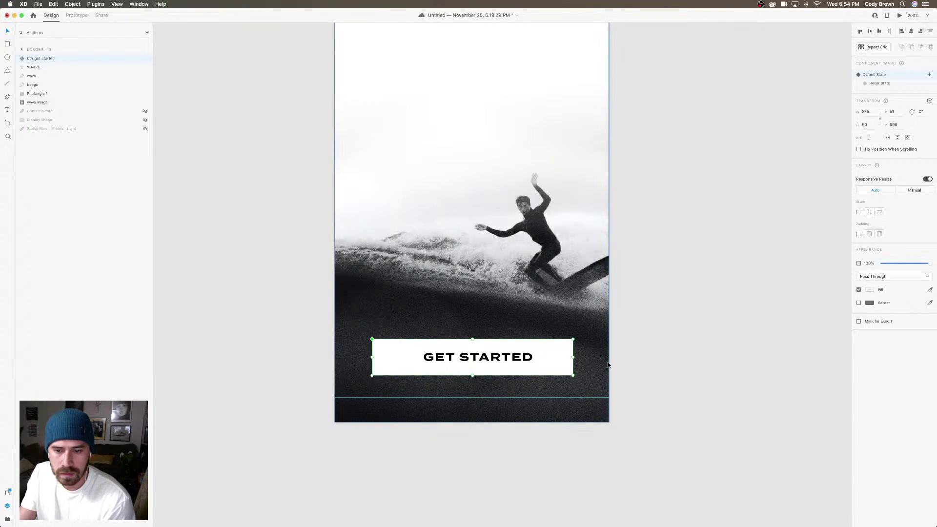
Shift the GET STARTED text a little to the left inside the button's hover state to make room beside it
double_click(507, 359)
key(ctrl+Tab)
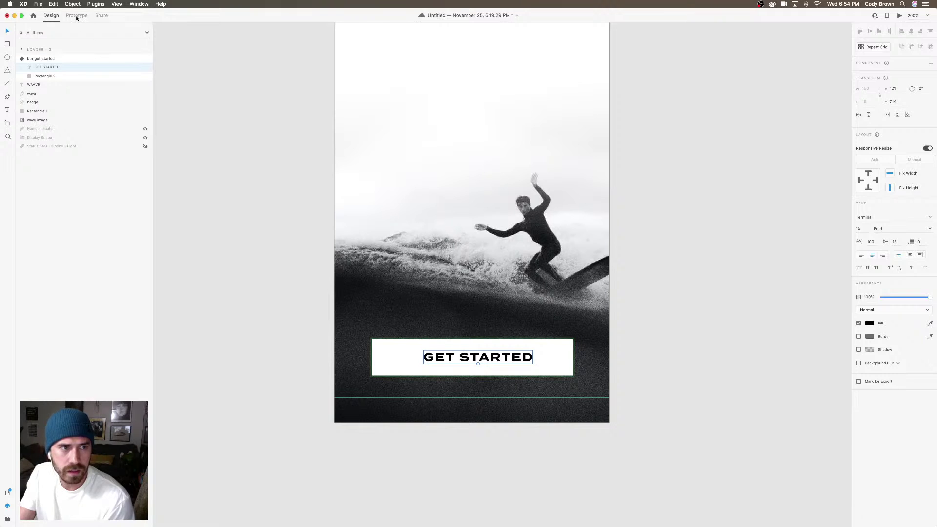
click(625, 320)
click(555, 350)
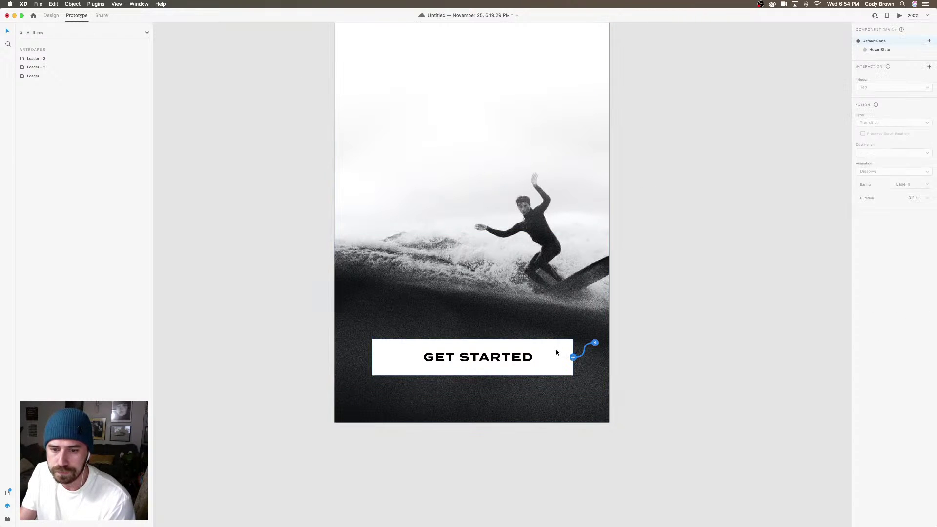
double_click(494, 356)
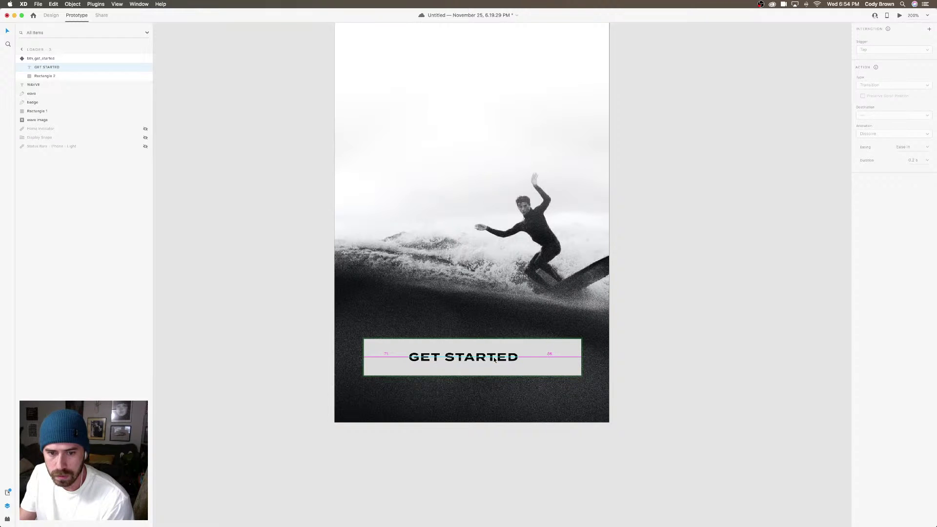
click(644, 321)
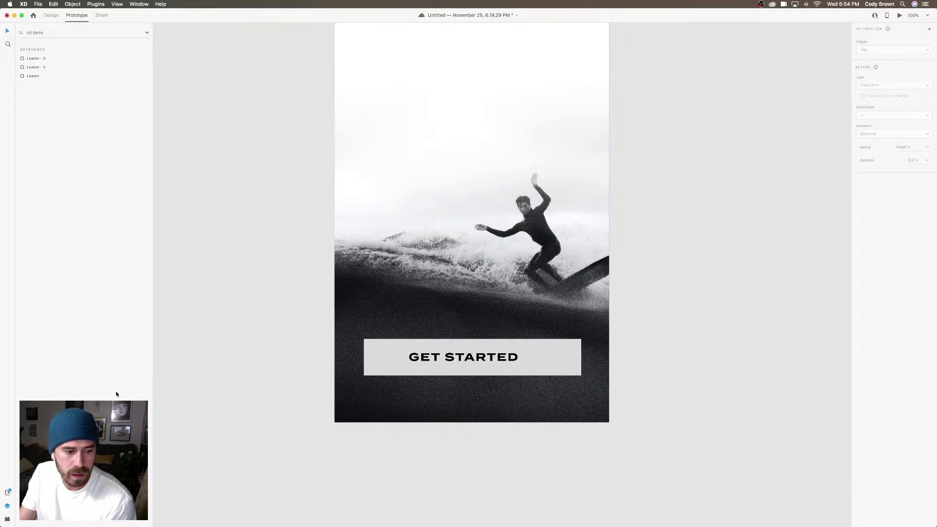
Search the Icons 4 Design plugin for "arrow" and insert the Feather arrow-up-right icon
click(7, 520)
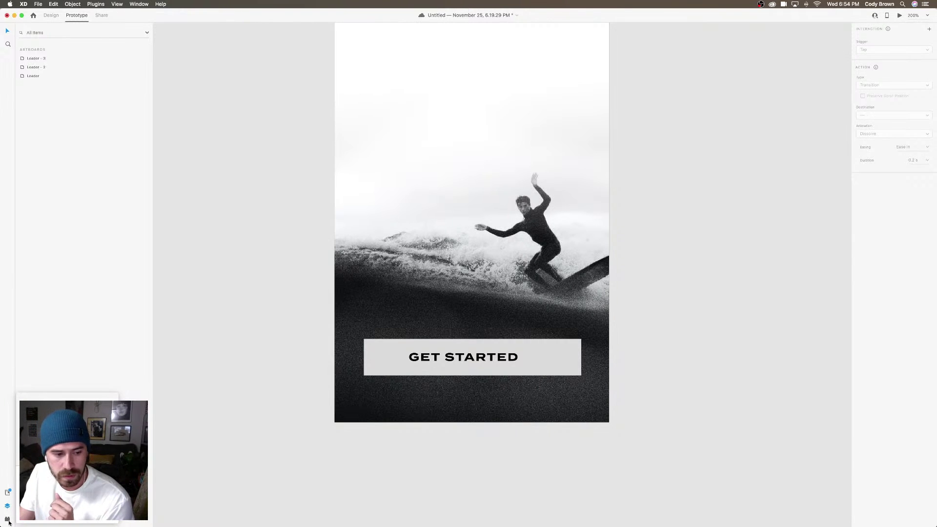
click(49, 397)
click(53, 67)
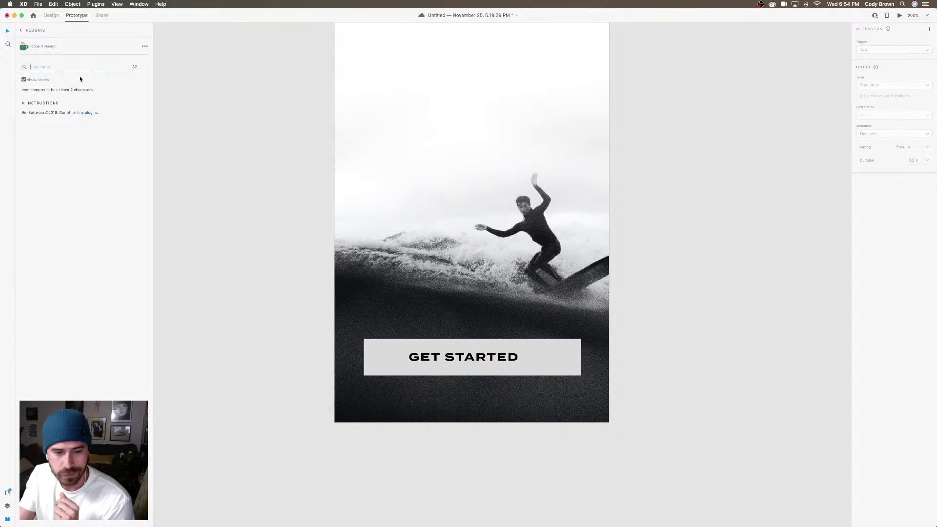
text(arrow)
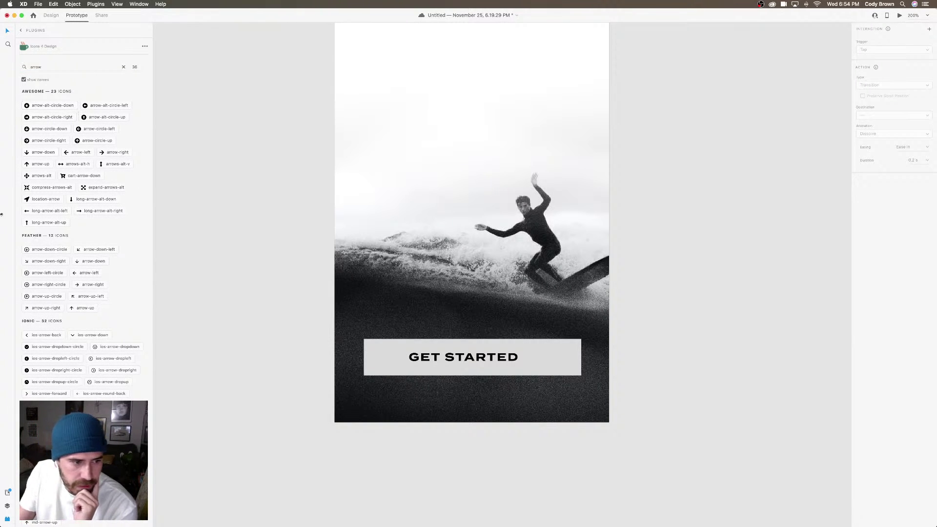
scroll(64, 259, down, 1)
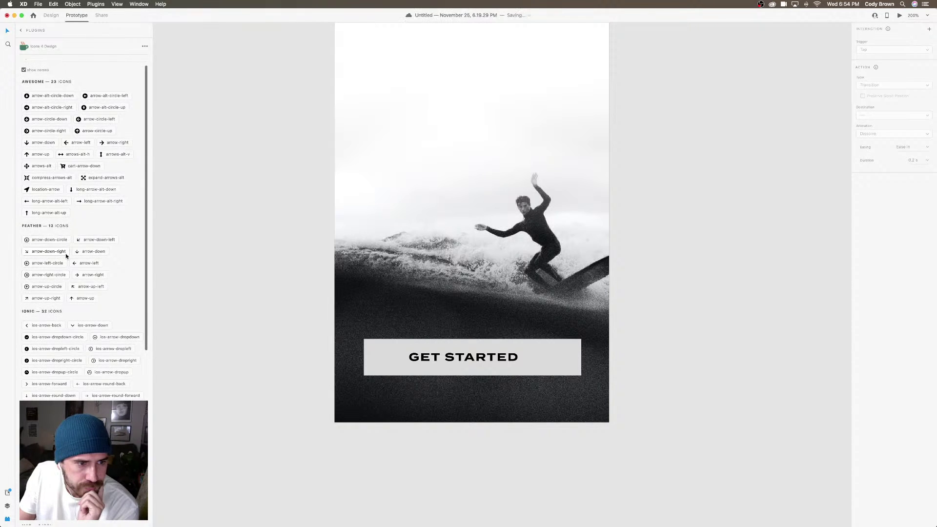
scroll(55, 249, down, 1)
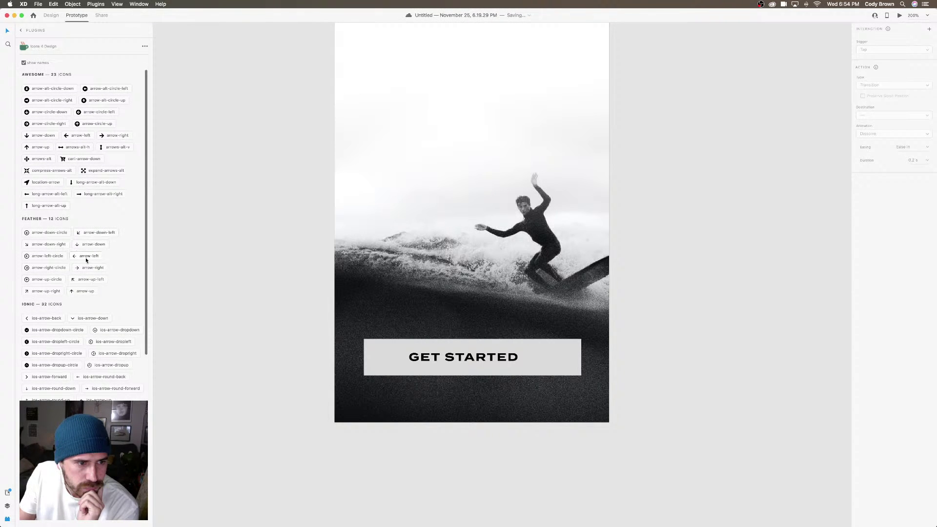
scroll(84, 271, down, 1)
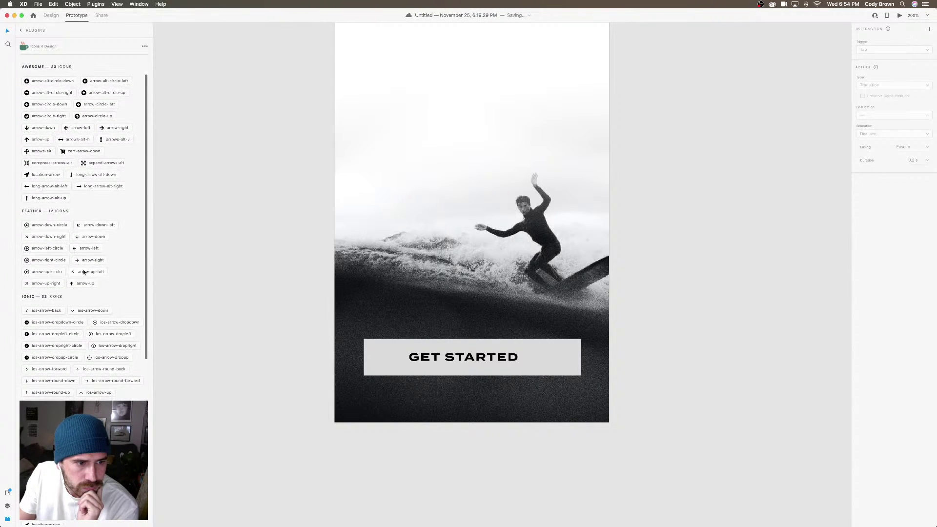
click(44, 284)
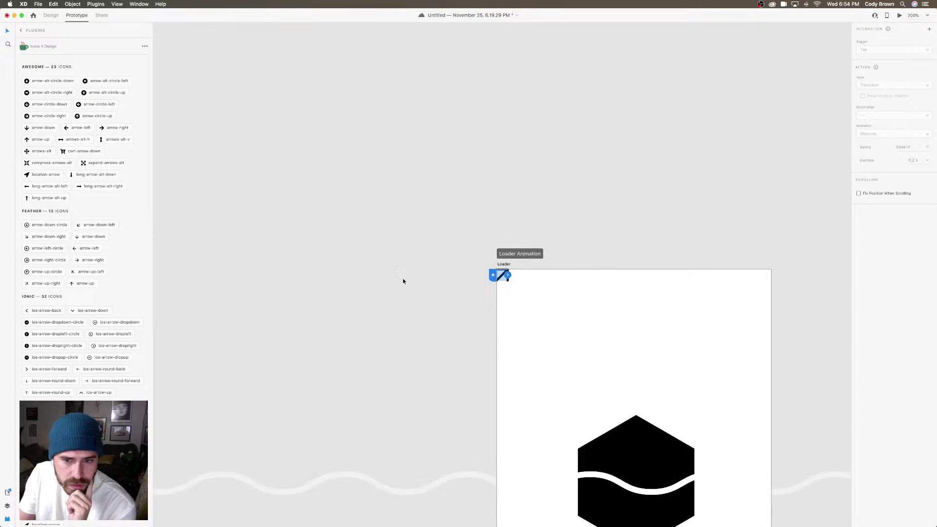
Paste the arrow icon into the hover state of the GET STARTED button on the Loader – 3 artboard
click(570, 335)
scroll(569, 334, down, 10)
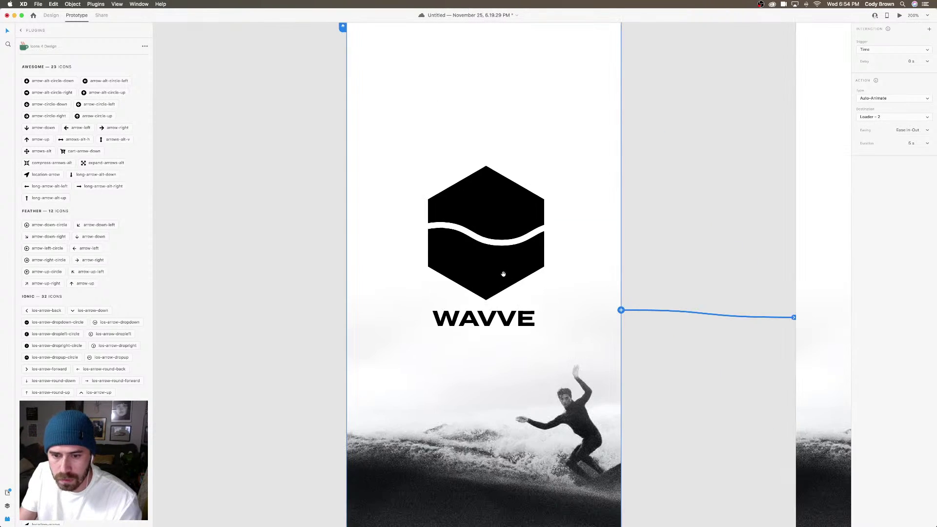
scroll(525, 302, down, 10)
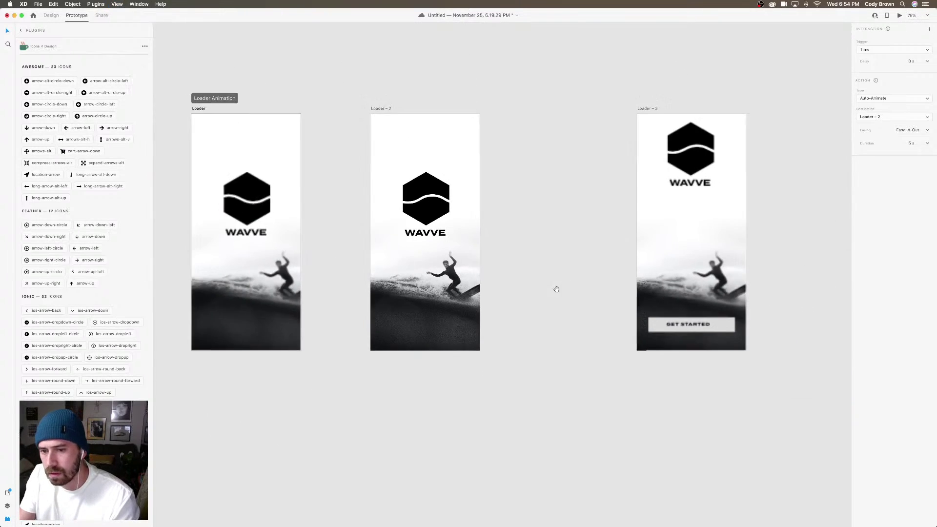
scroll(557, 289, right, 5)
click(465, 326)
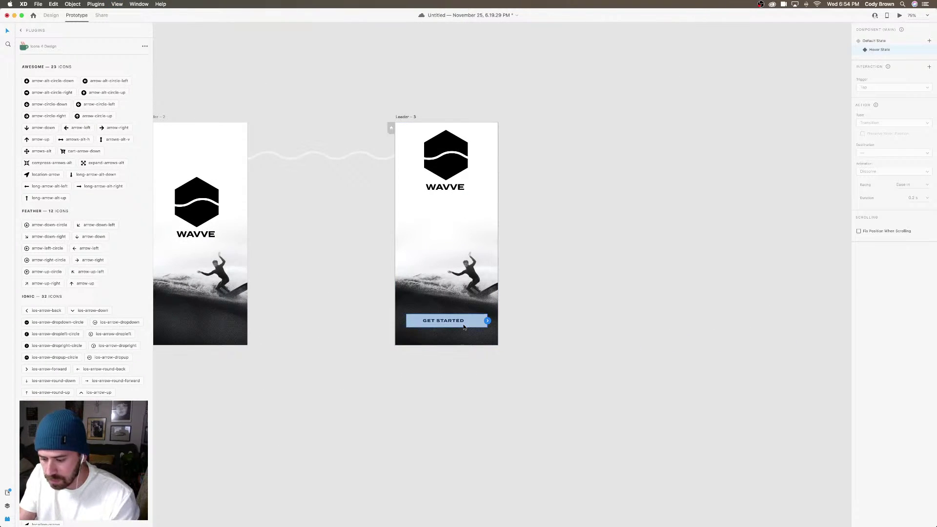
scroll(464, 326, up, 10)
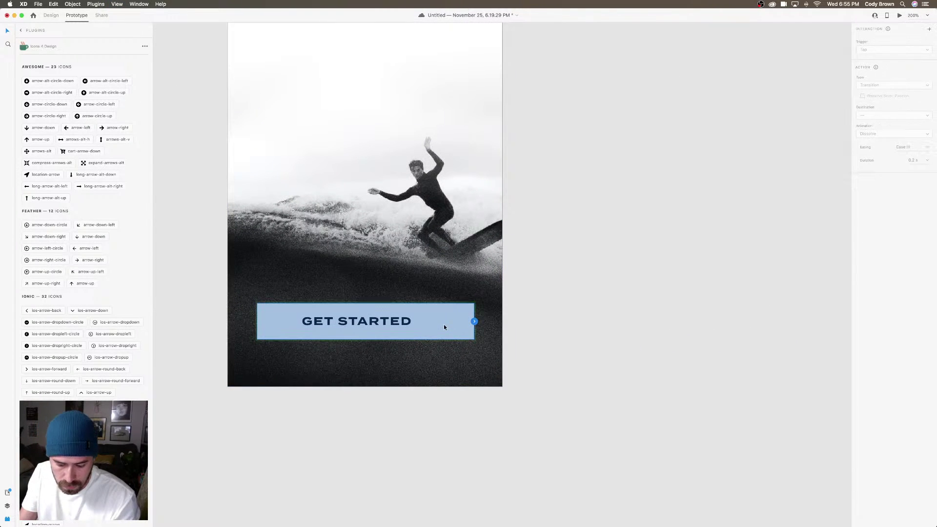
key(super+v)
Place the arrow icon just right of the GET STARTED text and scale it down to 11 by 11
click(52, 15)
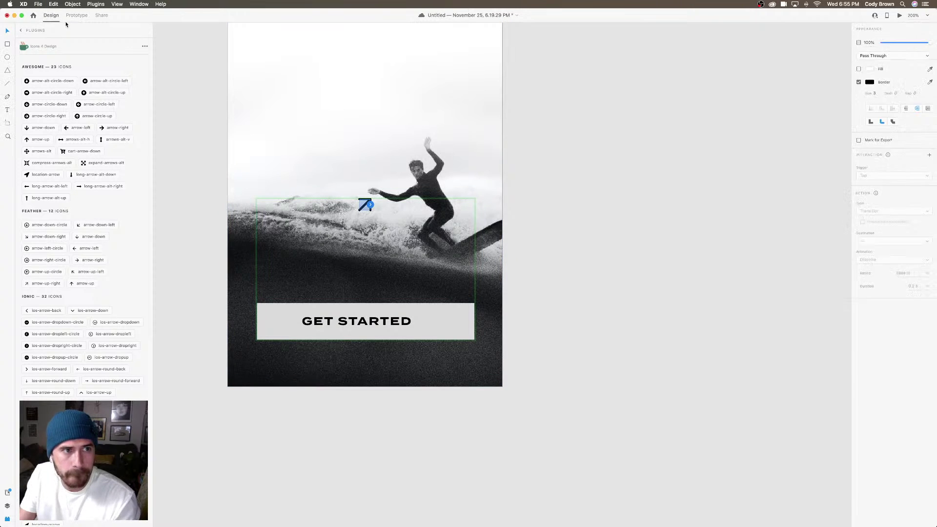
drag(368, 206, 419, 306)
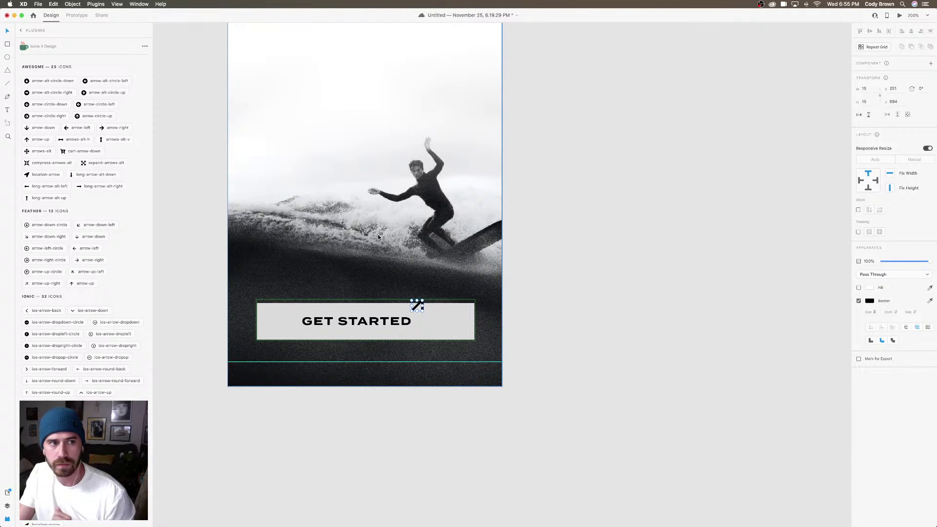
drag(417, 306, 430, 319)
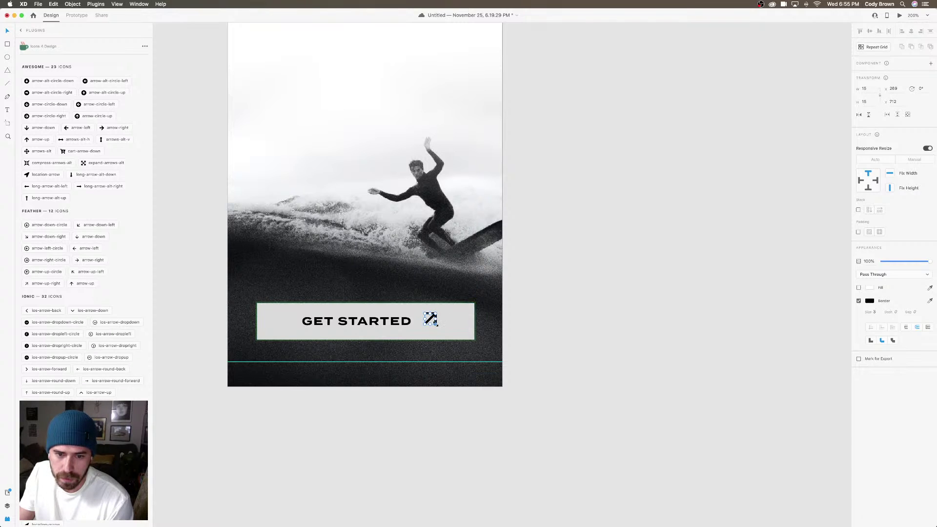
drag(439, 312, 429, 322)
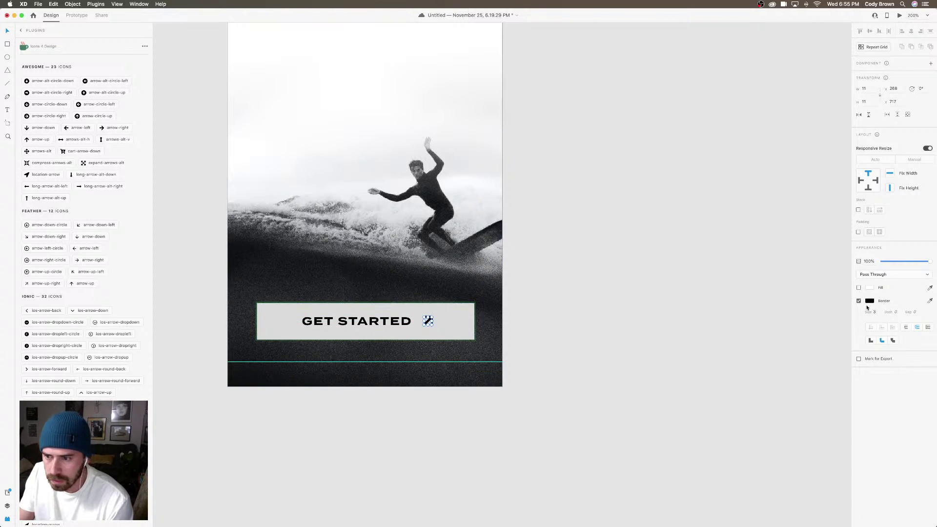
Set the arrow icon's border size to 2.5 and realign it beside the GET STARTED text at X 270, Y 717
click(876, 311)
text(2)
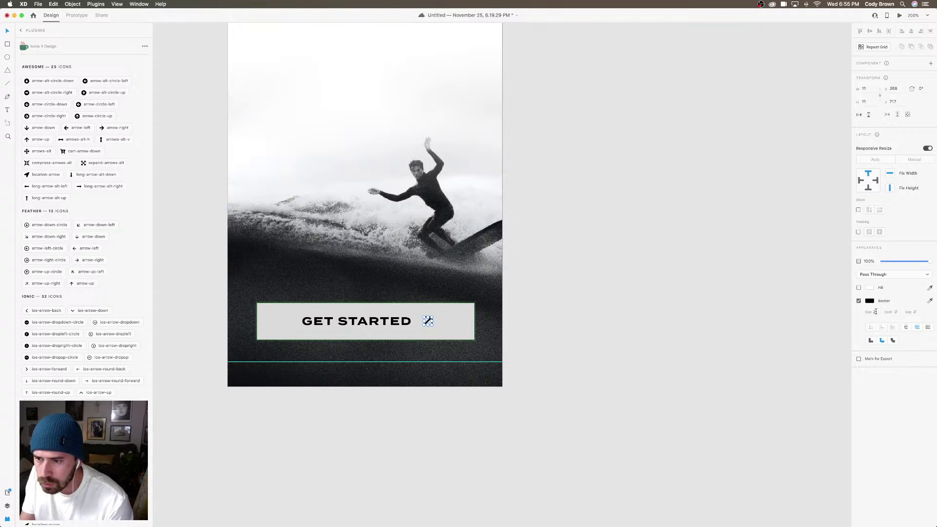
text(.5)
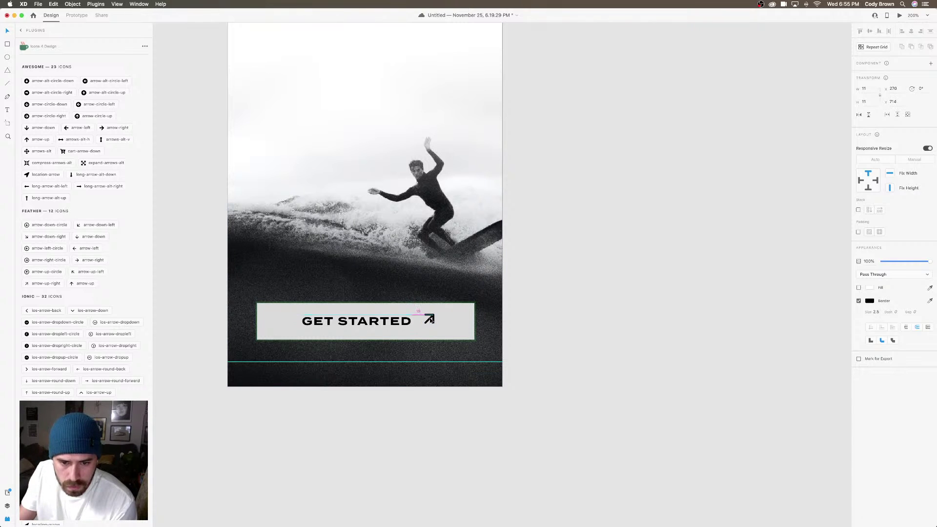
drag(430, 321, 431, 321)
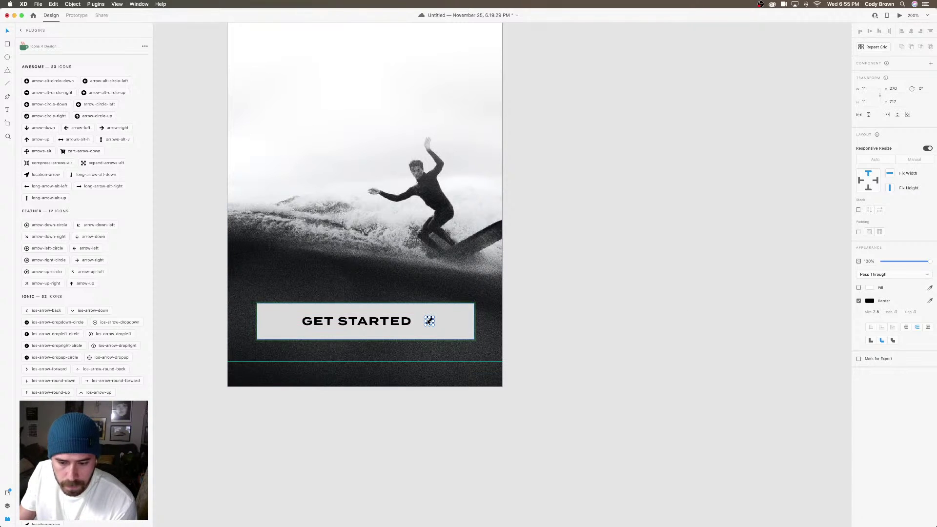
Rename the icon layer inside the GET STARTED button's hover state to "arrow"
scroll(431, 321, up, 1)
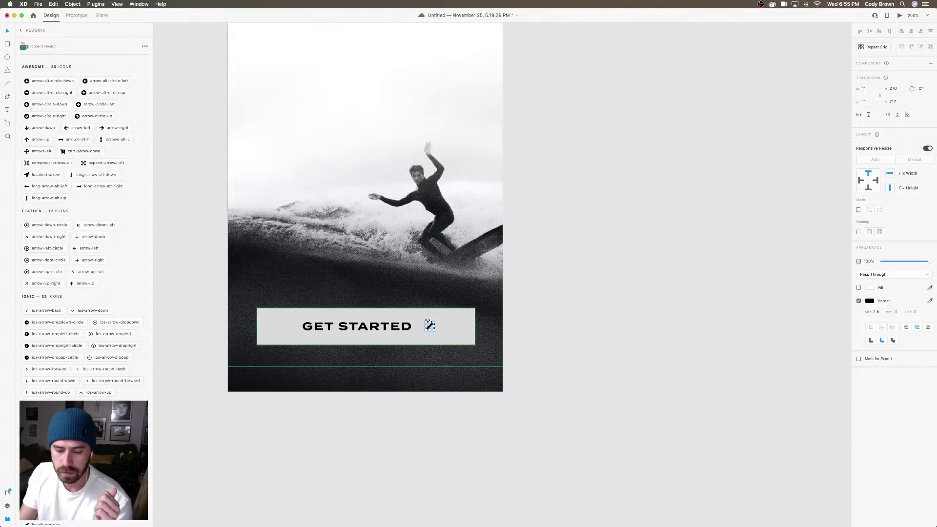
click(7, 506)
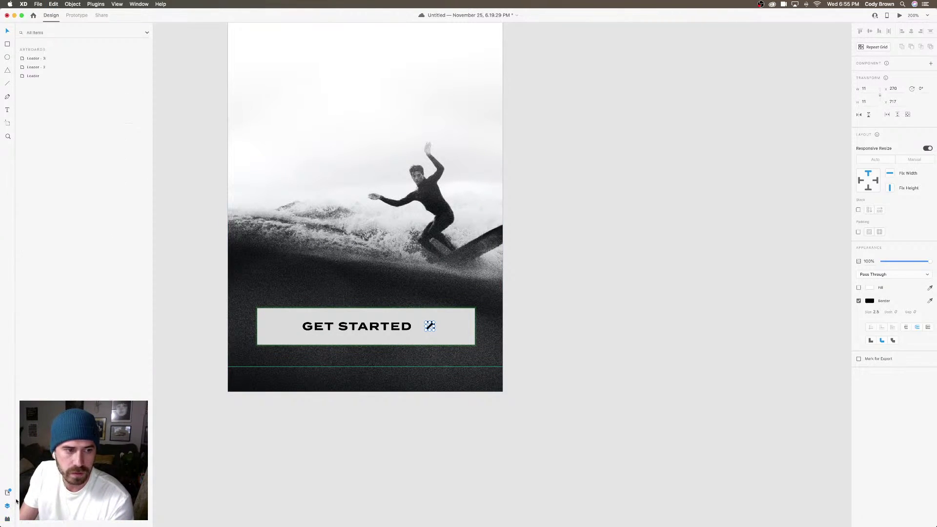
double_click(52, 68)
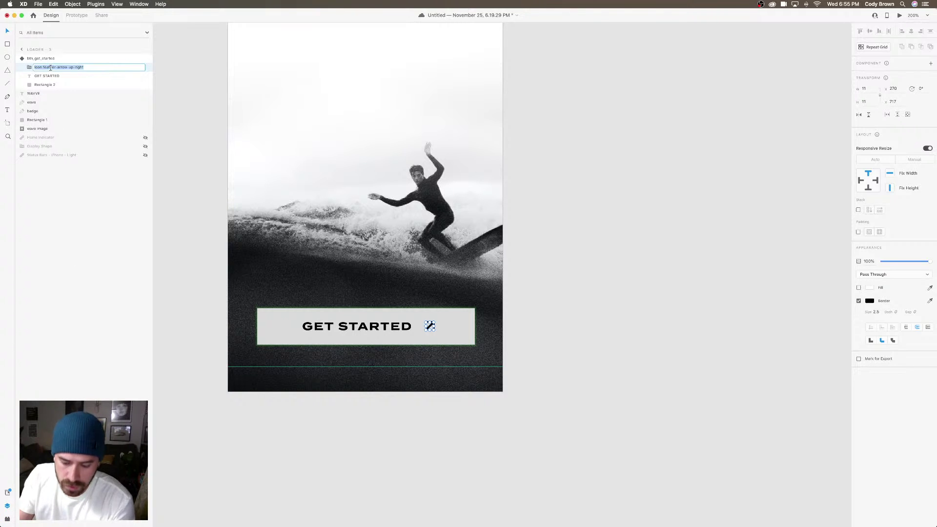
text(arrow)
key(Return)
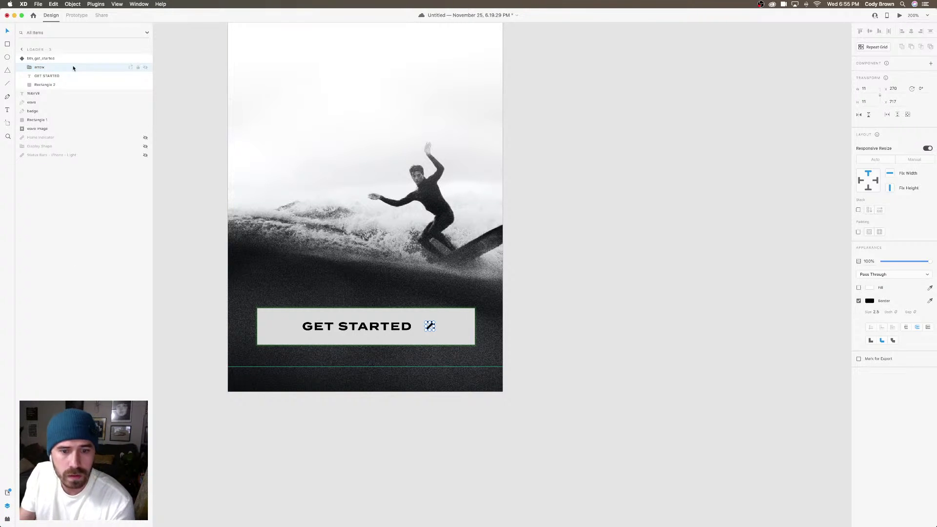
Switch the GET STARTED button component to its Default State in Prototype mode and paste the arrow icon above its text layer
click(78, 16)
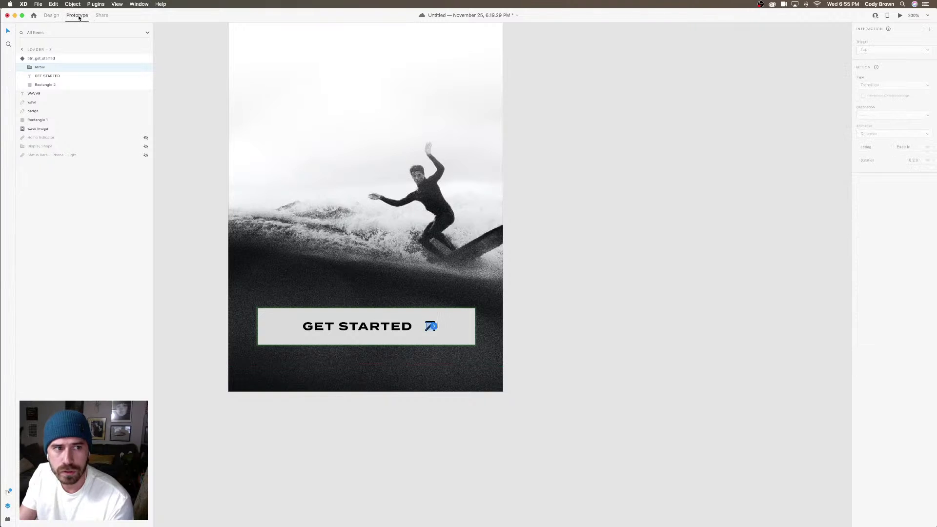
click(461, 329)
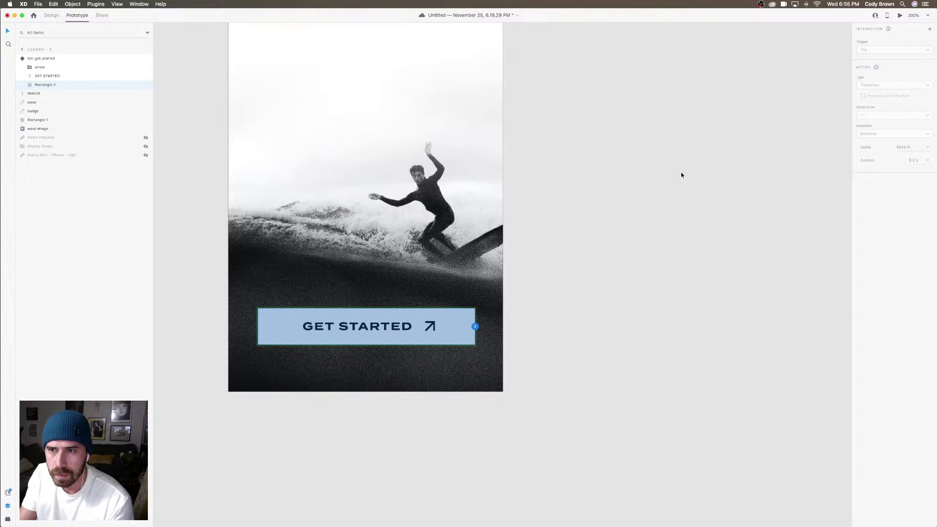
click(48, 60)
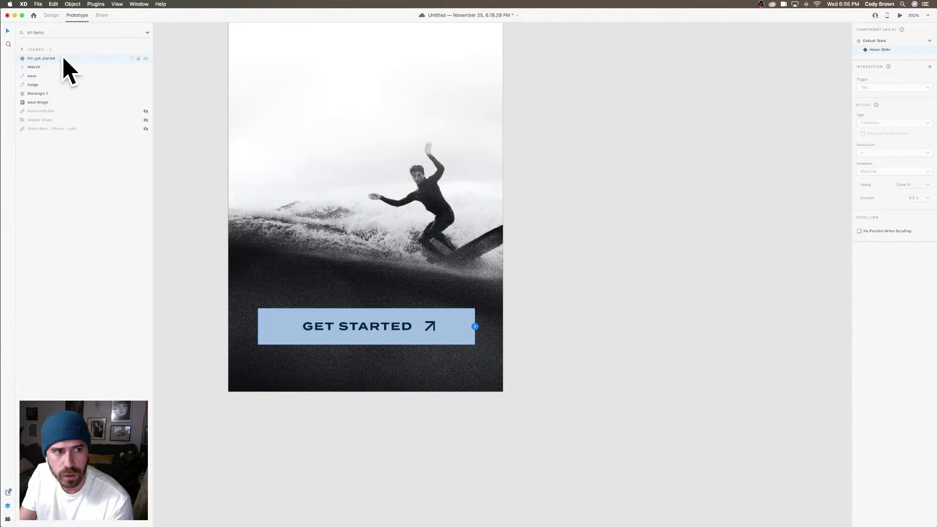
click(885, 41)
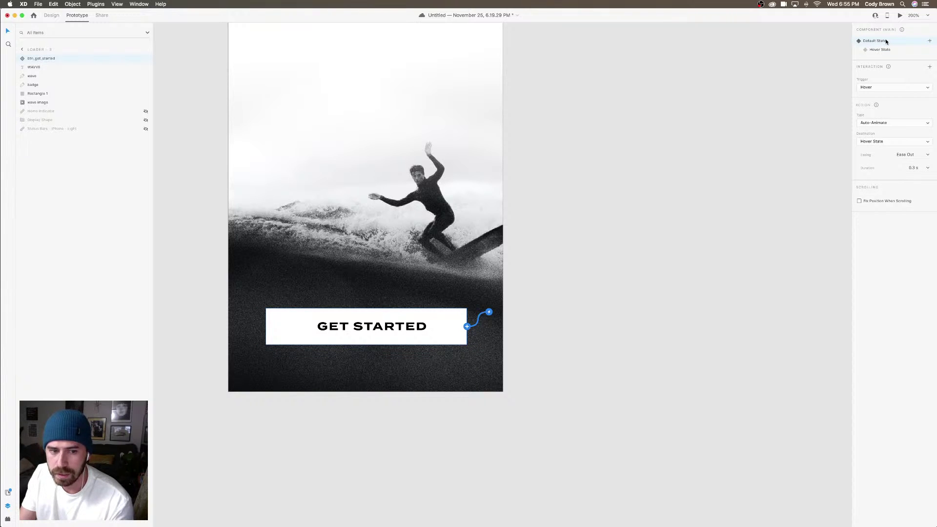
double_click(440, 330)
click(46, 70)
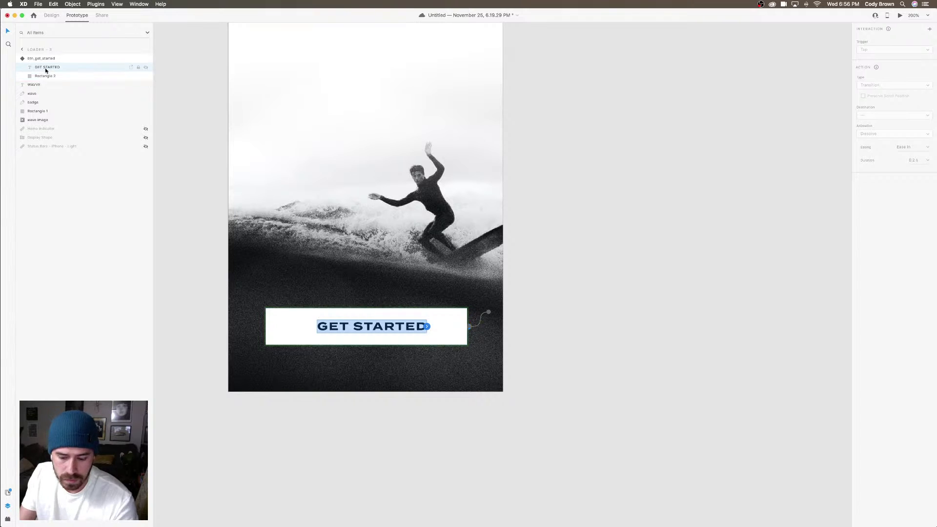
key(super+v)
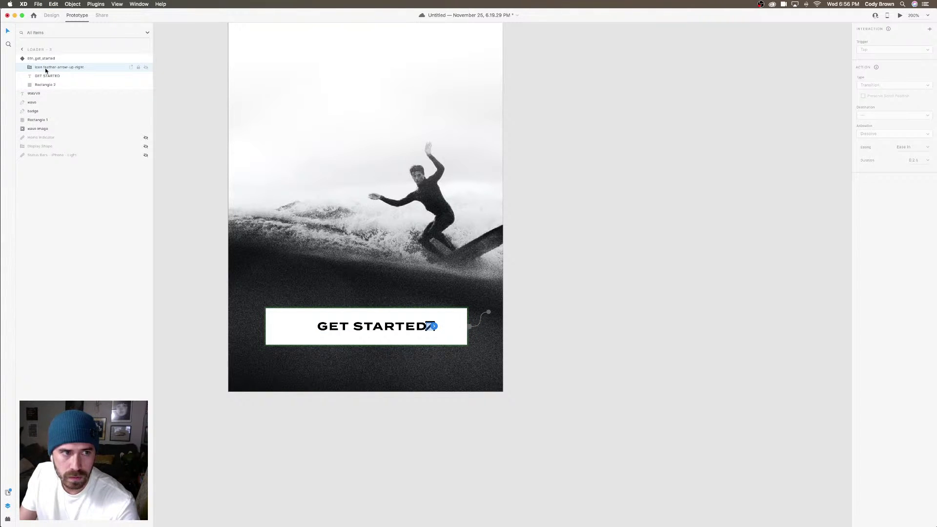
Rename the arrow icon group inside the GET STARTED button as arrow and move it right to X 300
double_click(46, 69)
text(a)
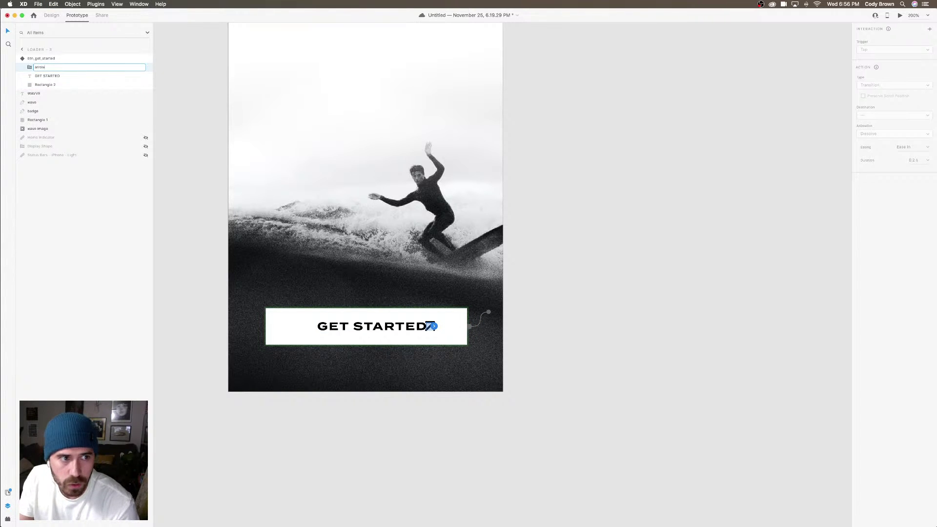
text(rrow)
key(Return)
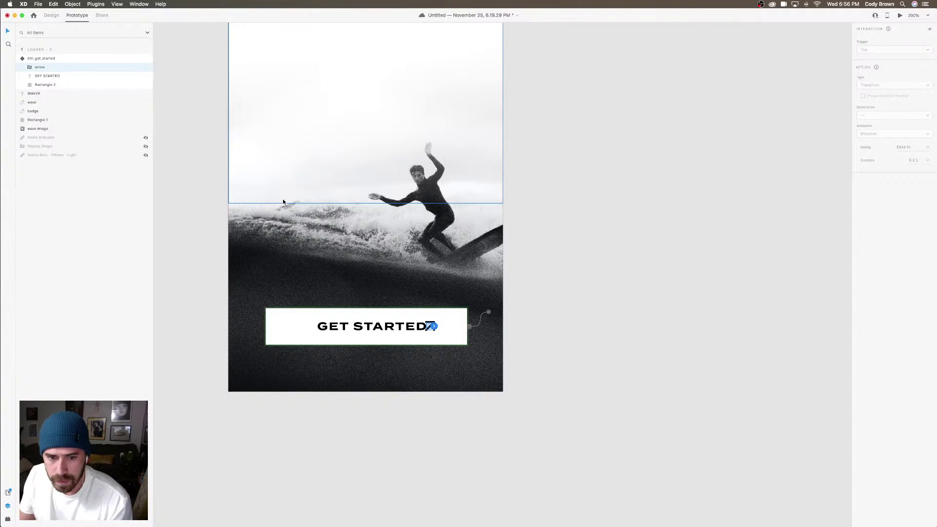
key(shift+Right)
key(shift+Right)
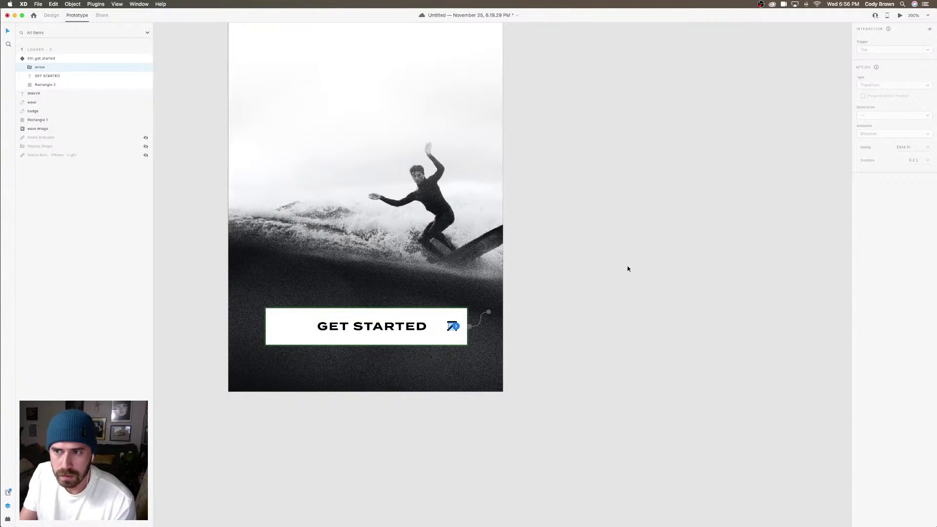
Switch to Design mode and set the opacity of the button's arrow to 0% in the default state
click(458, 334)
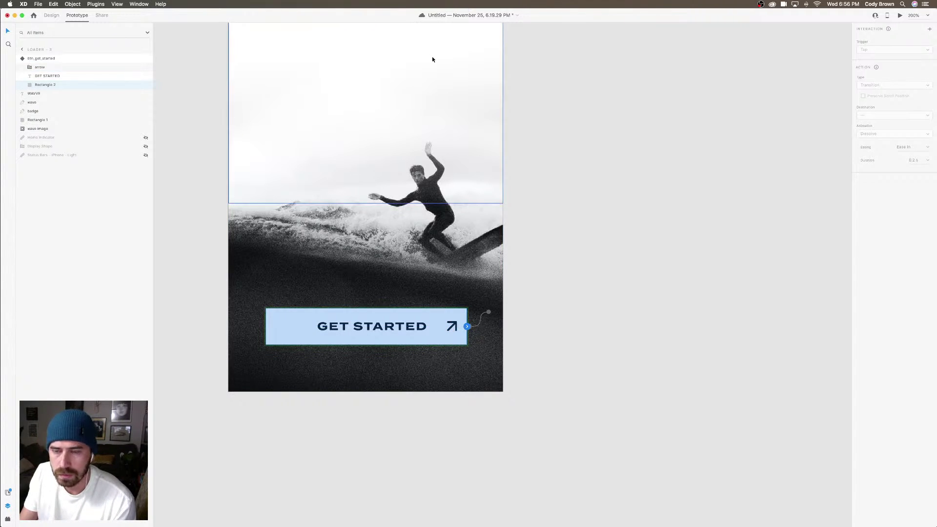
click(52, 16)
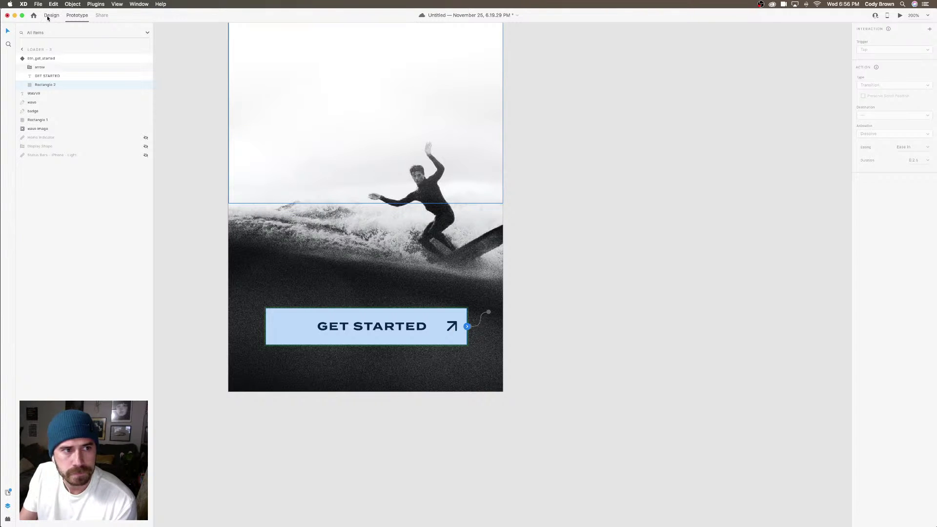
click(452, 326)
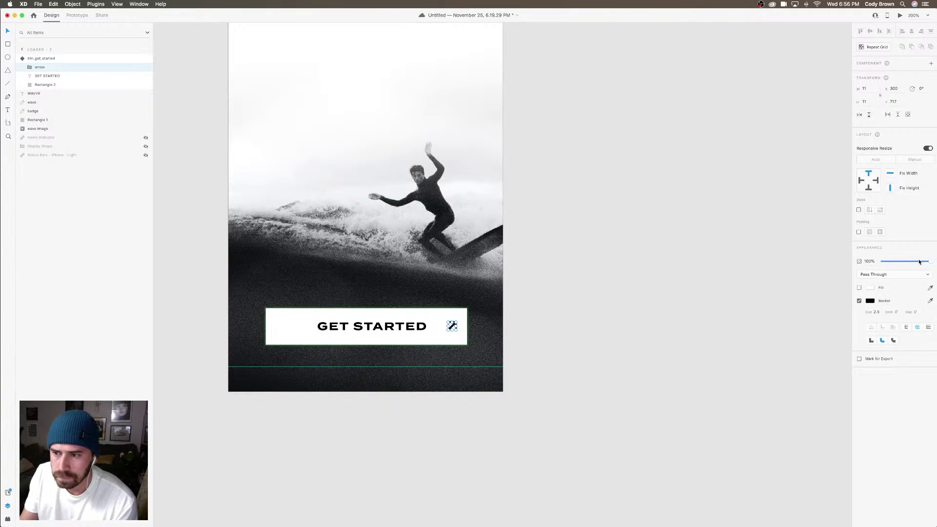
drag(920, 262, 882, 262)
click(536, 324)
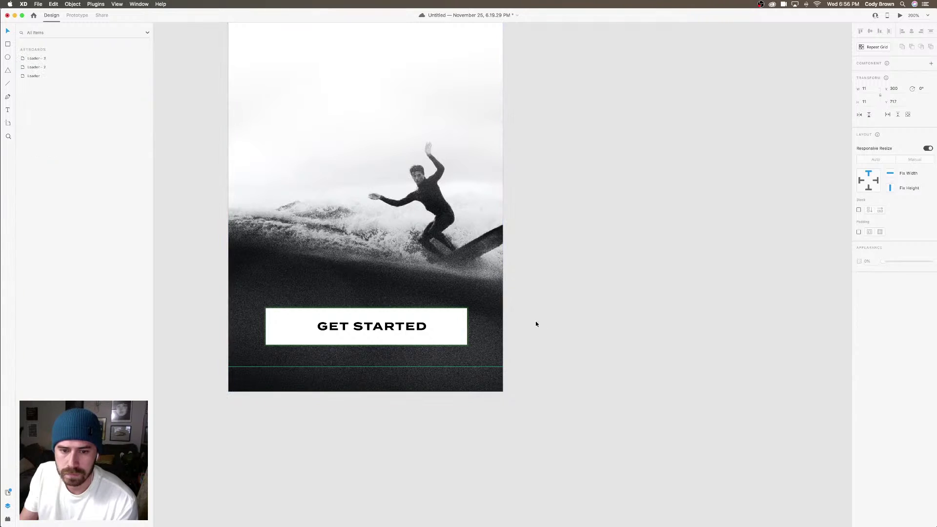
Preview the GET STARTED button's hover transition, then close the preview
click(464, 315)
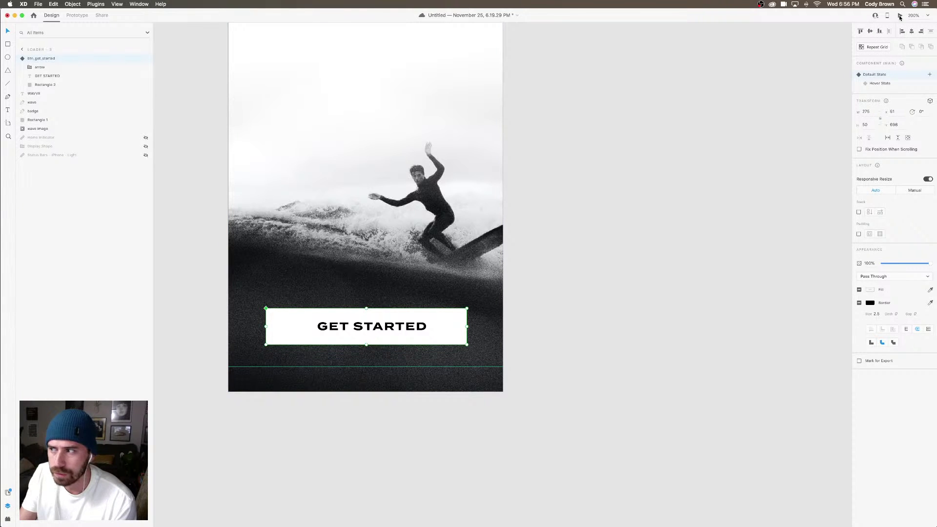
click(899, 16)
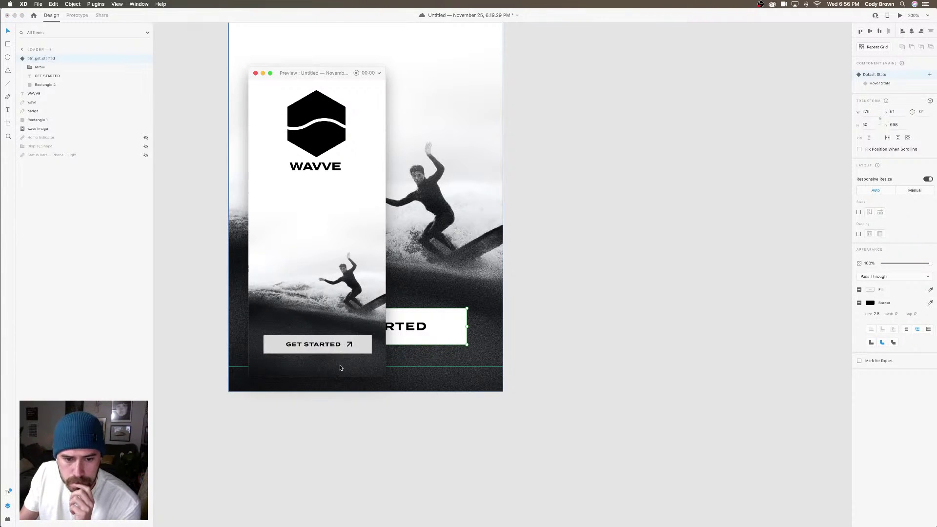
click(255, 73)
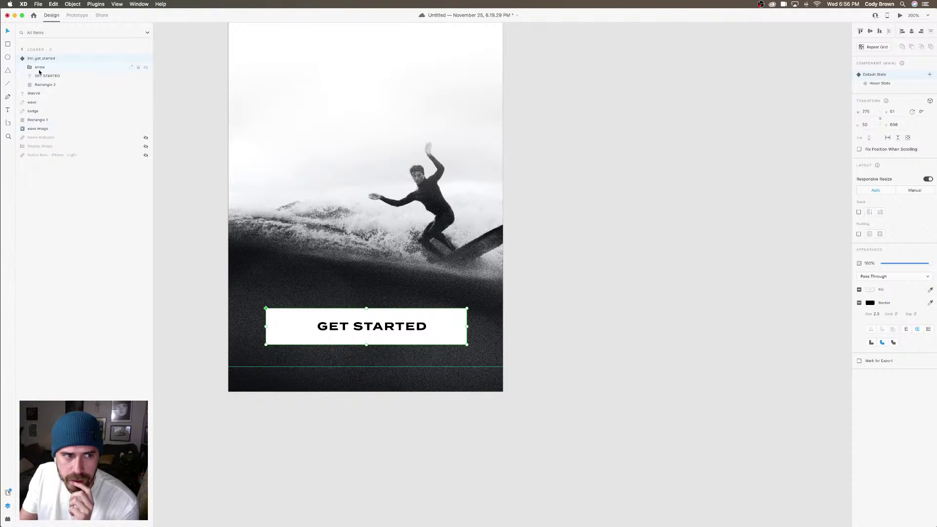
In the button's hover state, delete the duplicate visible arrow beside the text and select the remaining hidden arrow
click(884, 84)
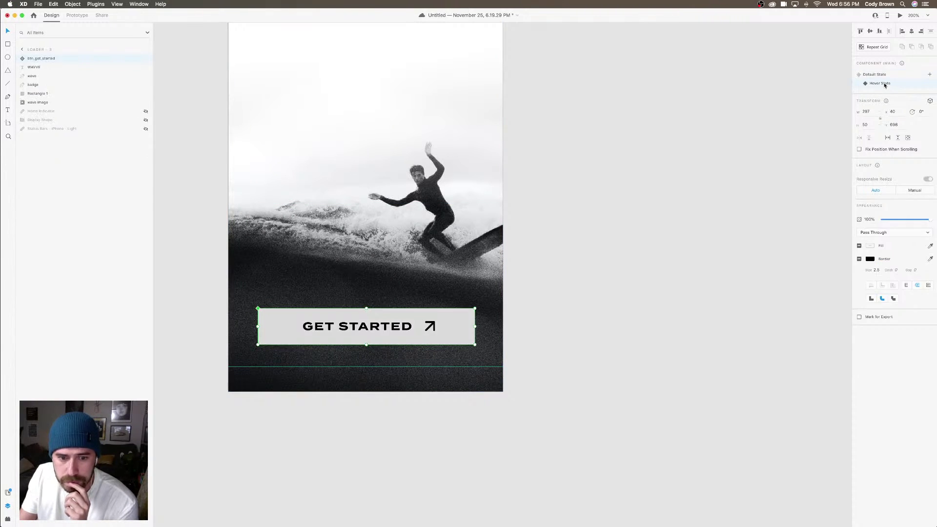
click(22, 59)
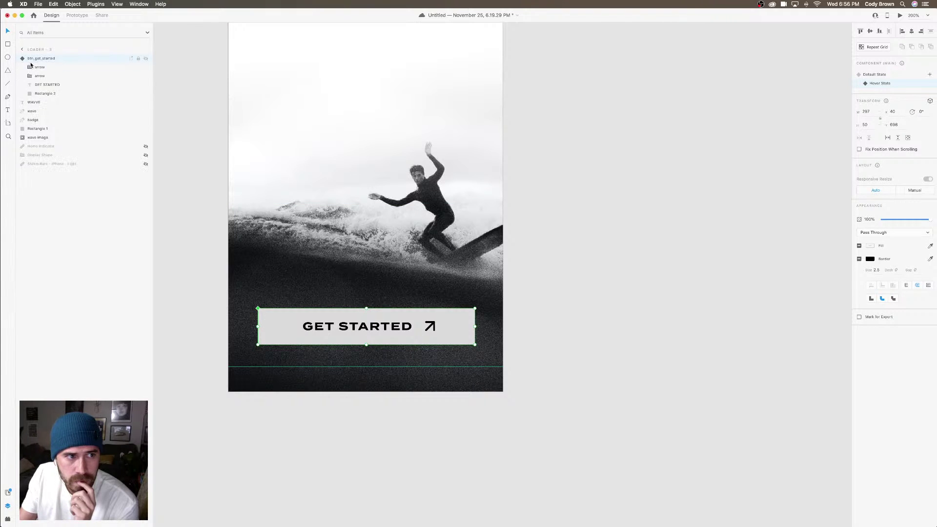
click(38, 68)
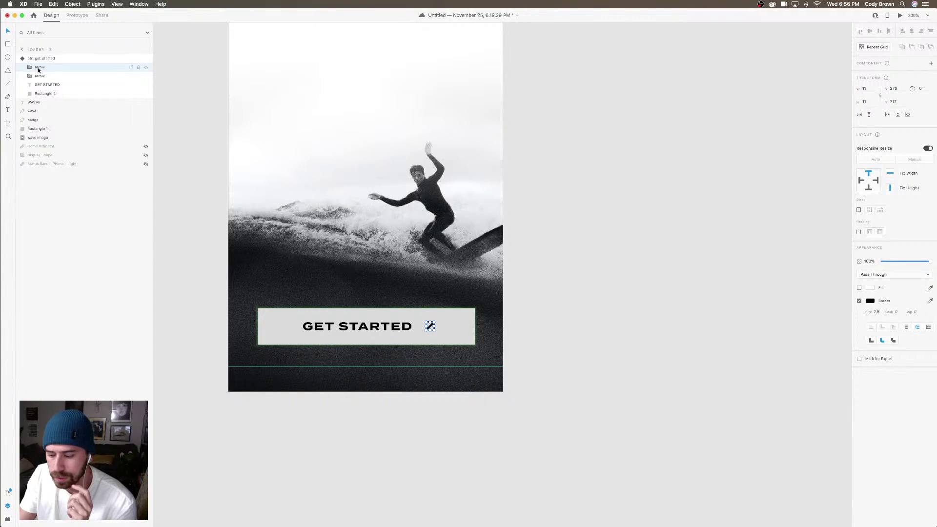
key(Delete)
click(39, 69)
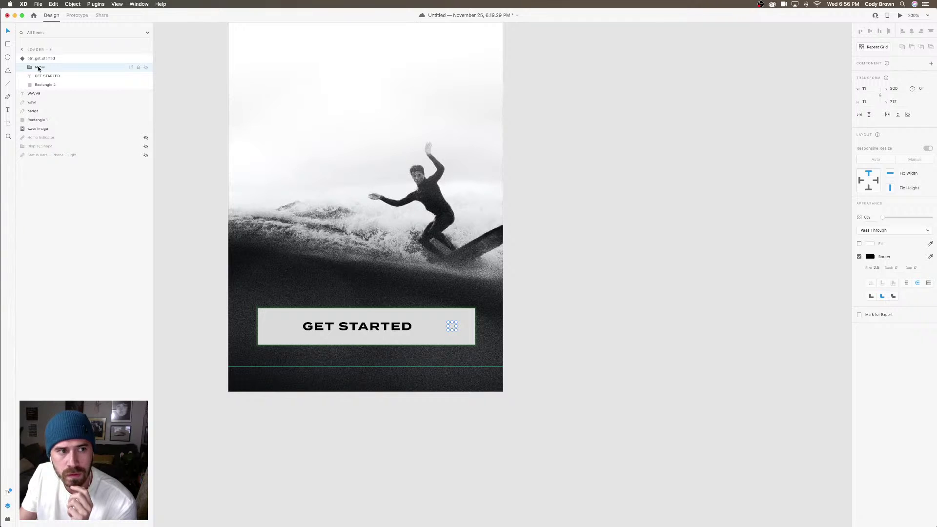
Return the button to its default state and preview its hover transition without the duplicate arrow
click(22, 58)
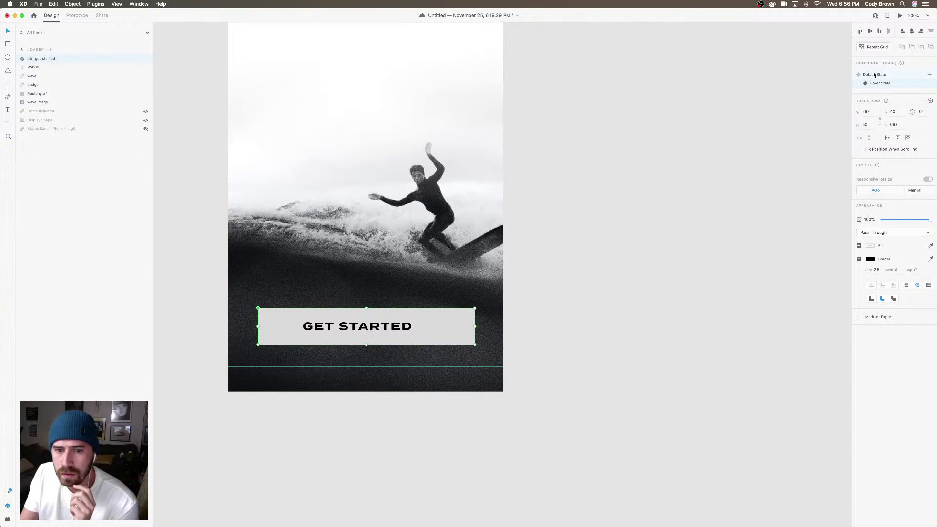
click(875, 74)
click(901, 15)
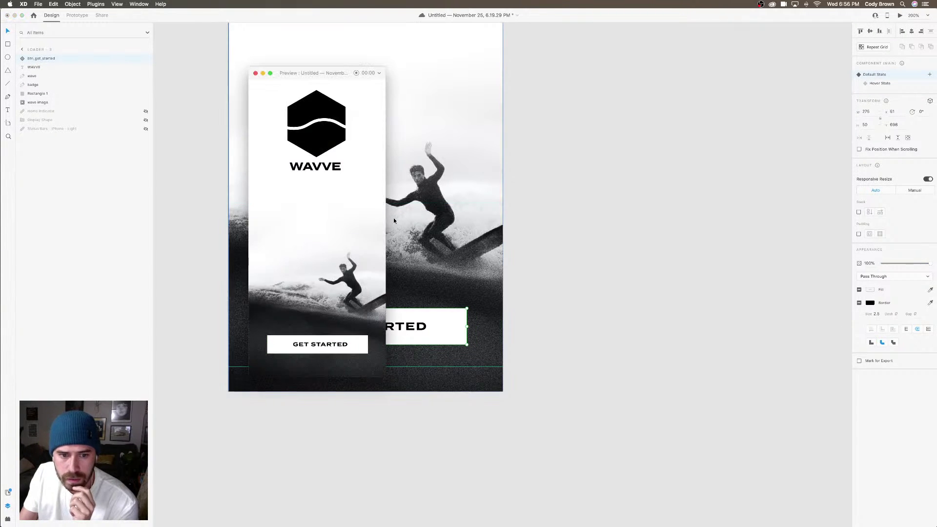
click(255, 73)
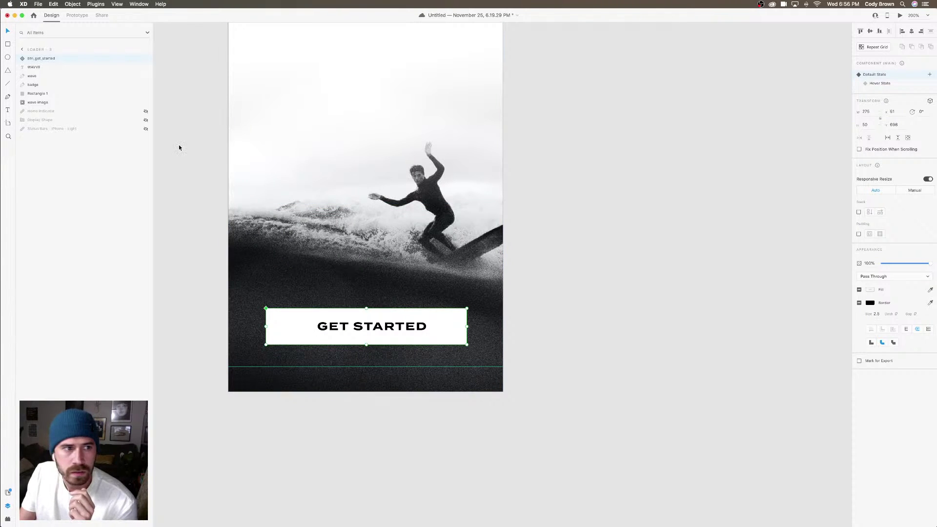
In the button's hover state, set the arrow's opacity to 100% and move it left to X 270
click(21, 59)
click(35, 67)
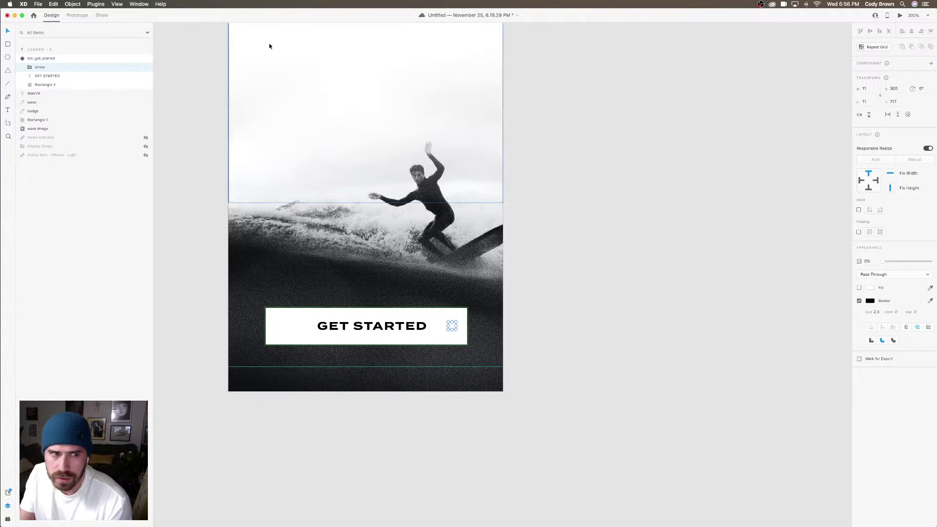
click(34, 59)
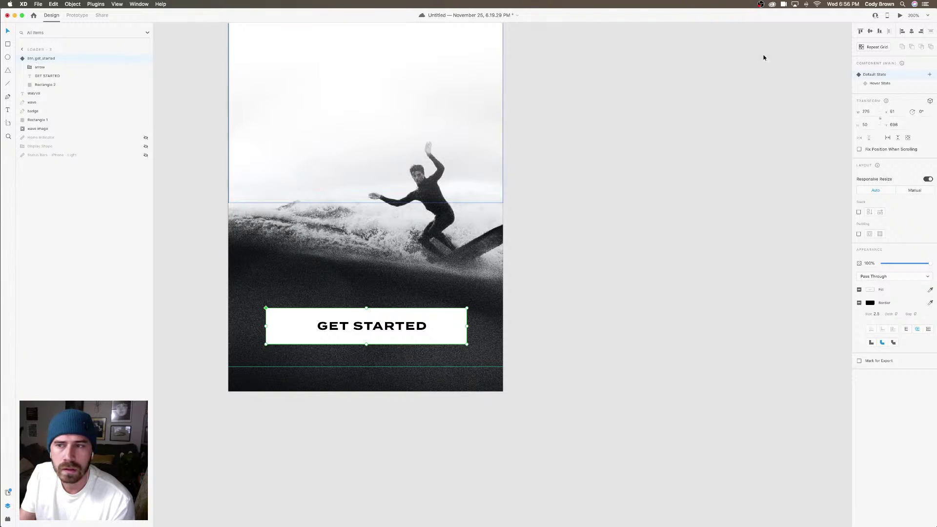
click(881, 84)
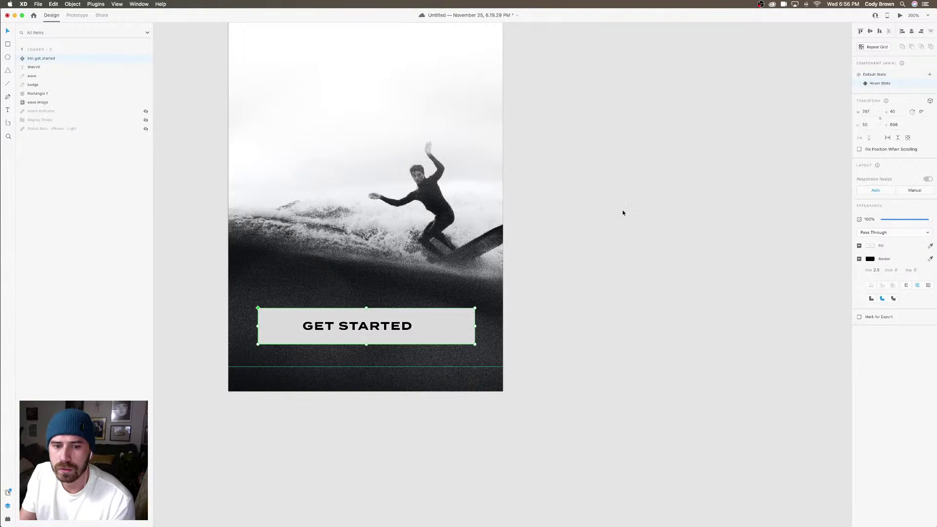
click(35, 68)
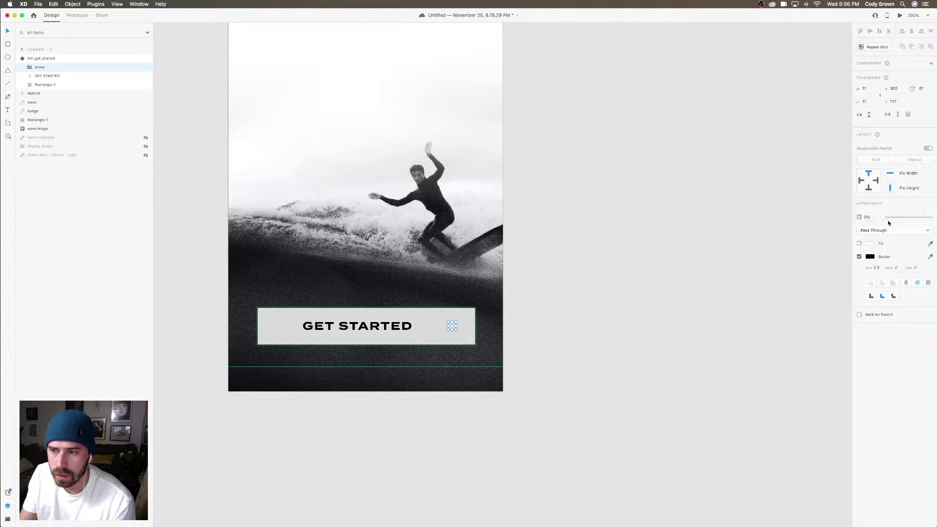
drag(885, 218, 930, 218)
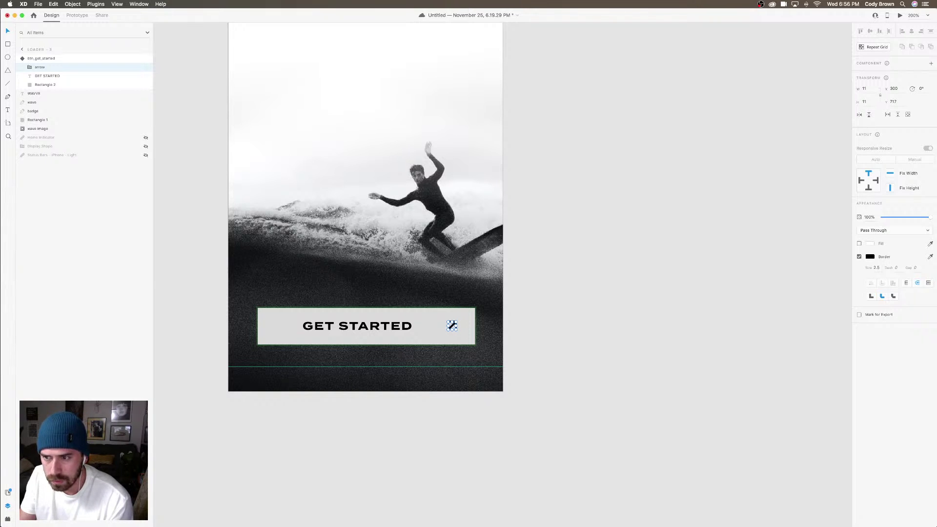
drag(452, 326, 429, 327)
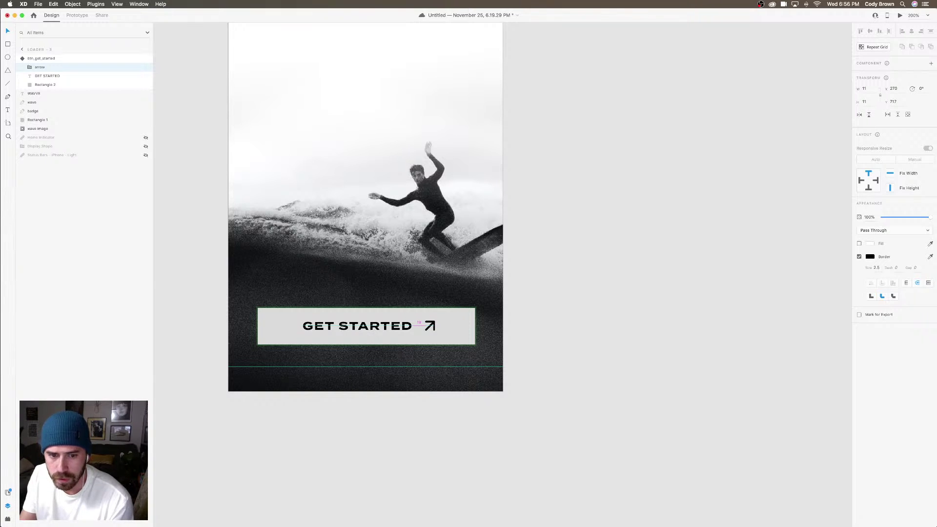
click(599, 246)
click(462, 325)
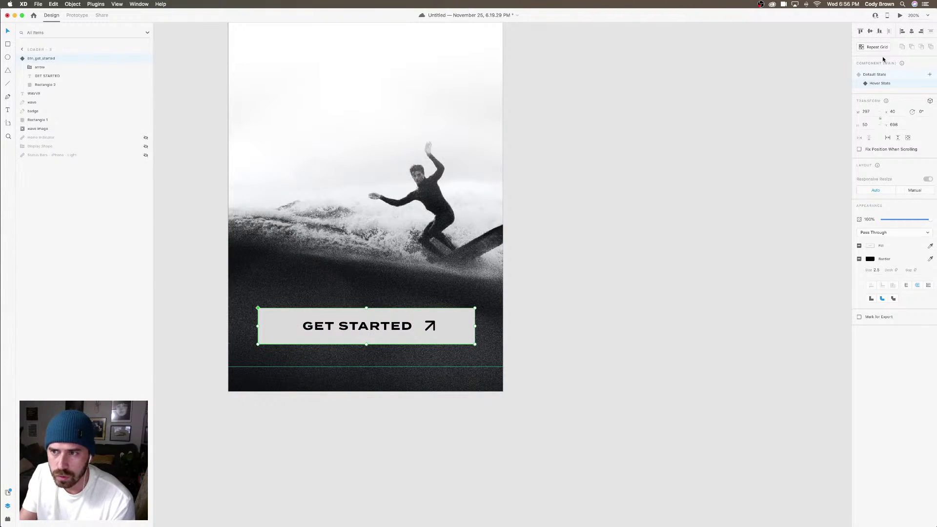
Switch the button back to its default state and preview how the arrow animates on hover
click(874, 74)
click(900, 15)
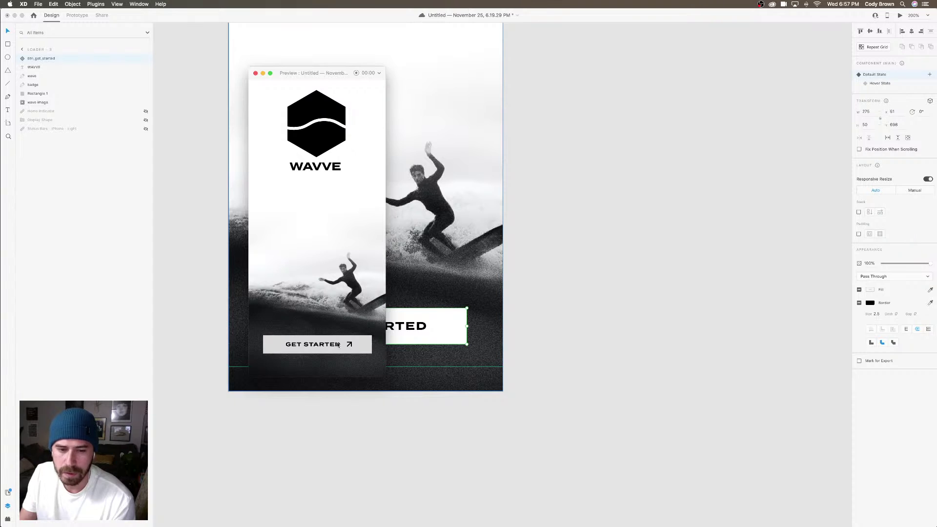
click(255, 73)
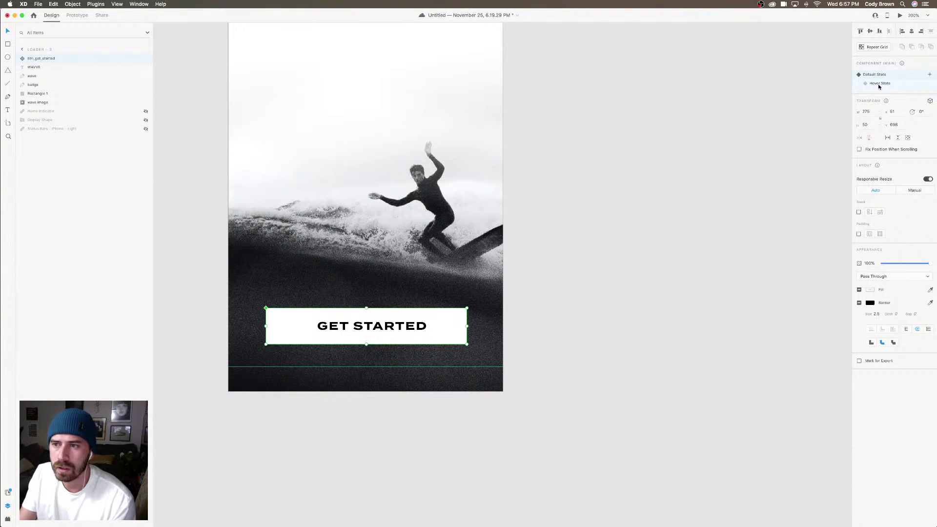
In the default state, move the hidden arrow left to X 270 and preview the button's hover animation
click(22, 59)
click(45, 68)
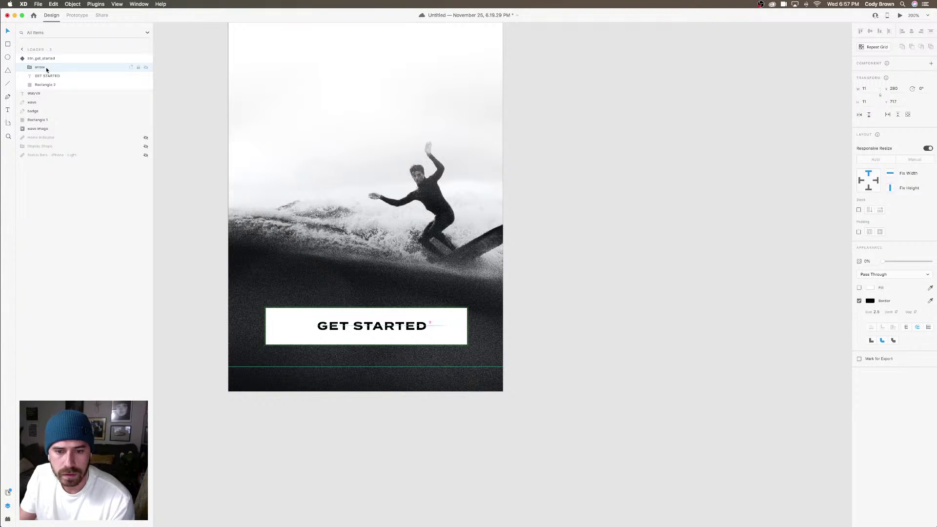
click(901, 15)
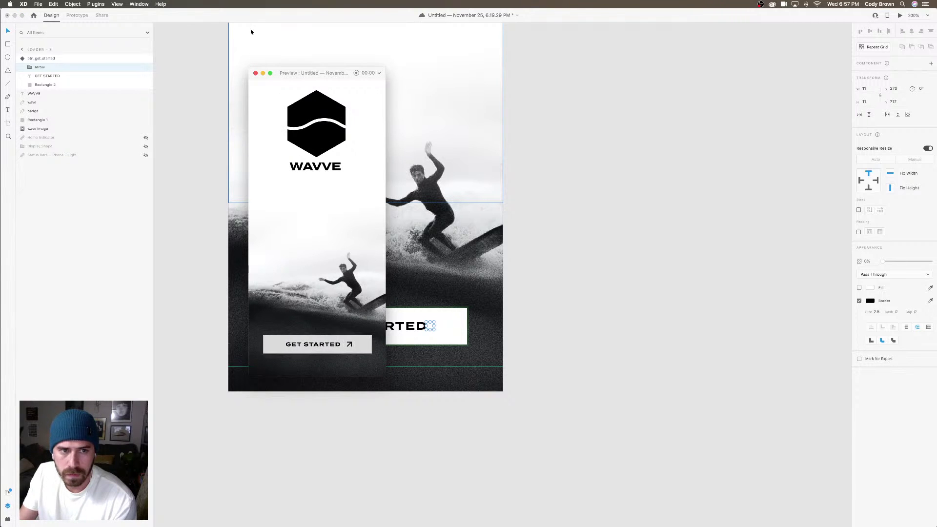
click(256, 74)
In the button's hover state, move the arrow right to X 280
click(440, 312)
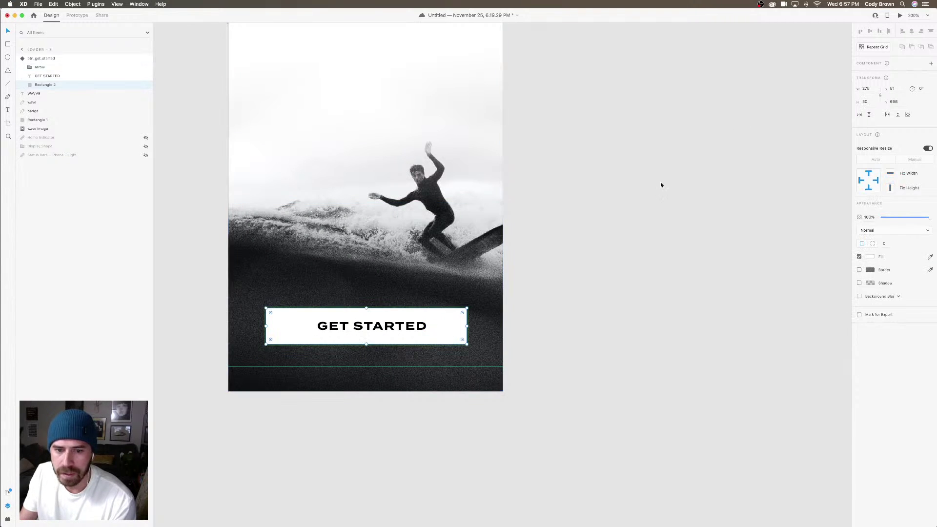
click(29, 59)
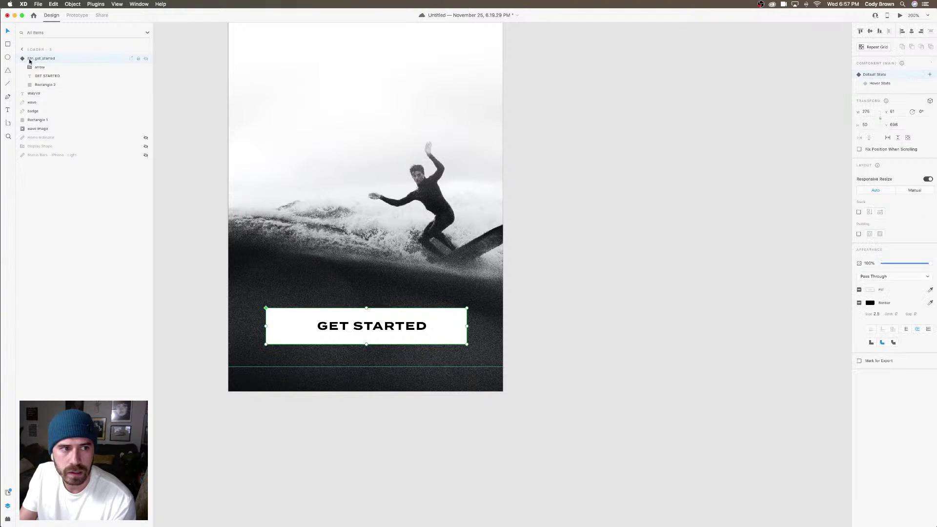
click(880, 83)
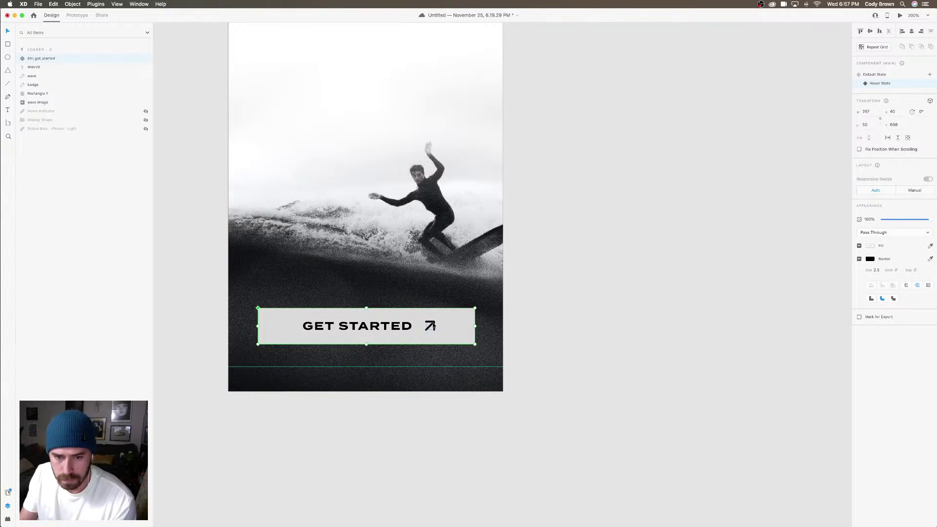
double_click(433, 326)
drag(431, 326, 437, 326)
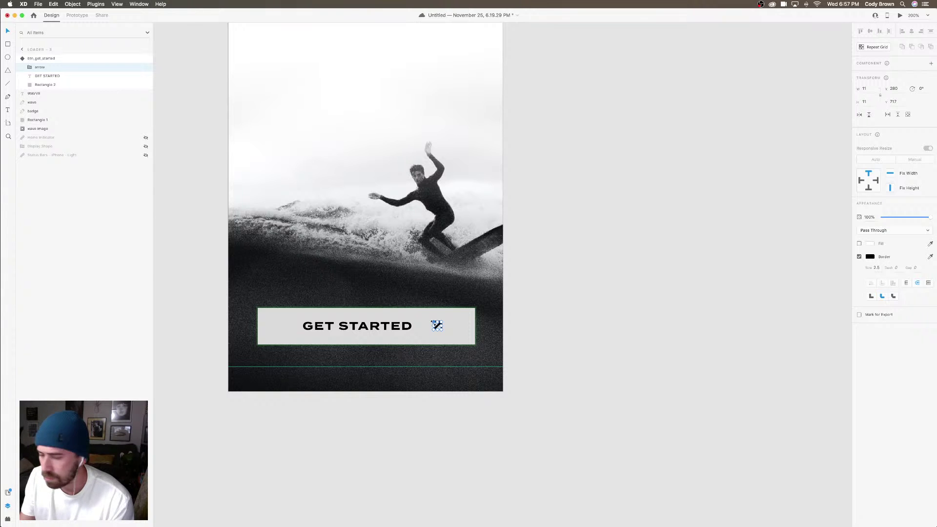
Preview the hover state with the moved arrow, then return the button to its default state and preview the transition again
click(469, 315)
click(901, 15)
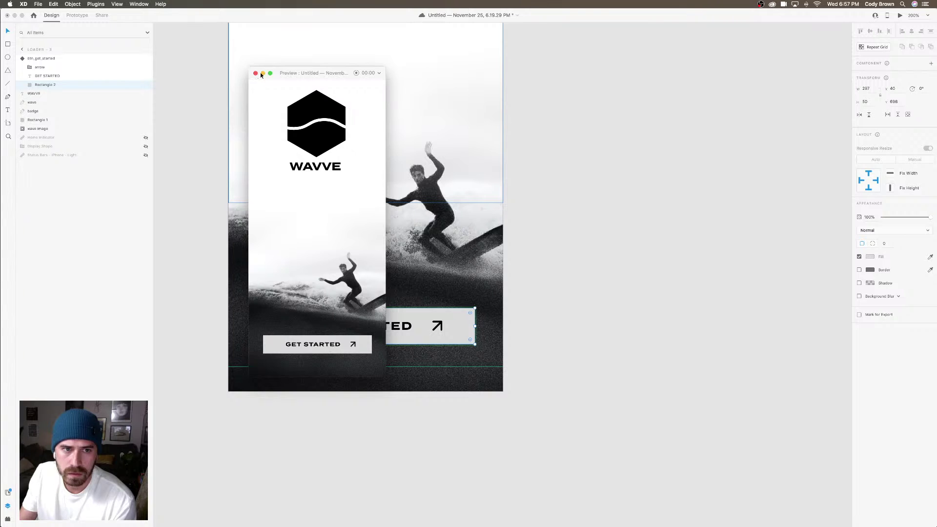
click(256, 73)
click(34, 59)
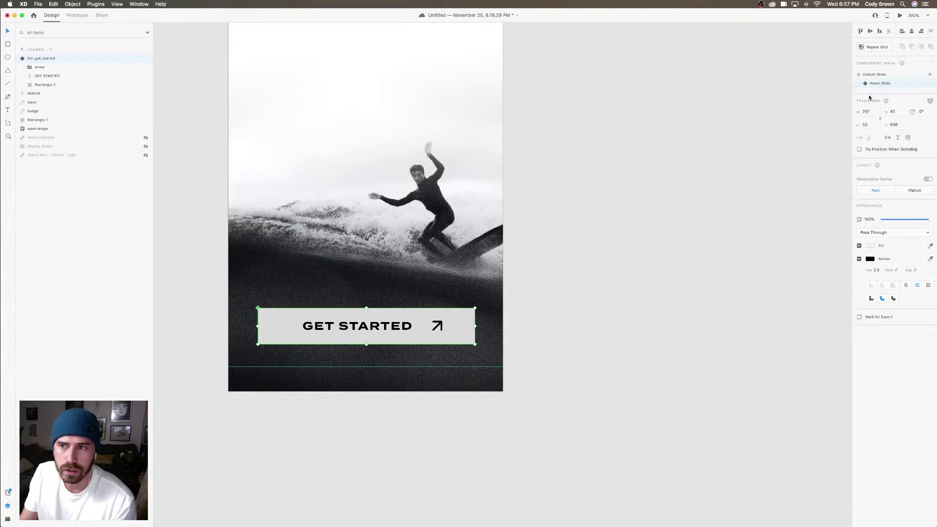
click(874, 75)
click(901, 15)
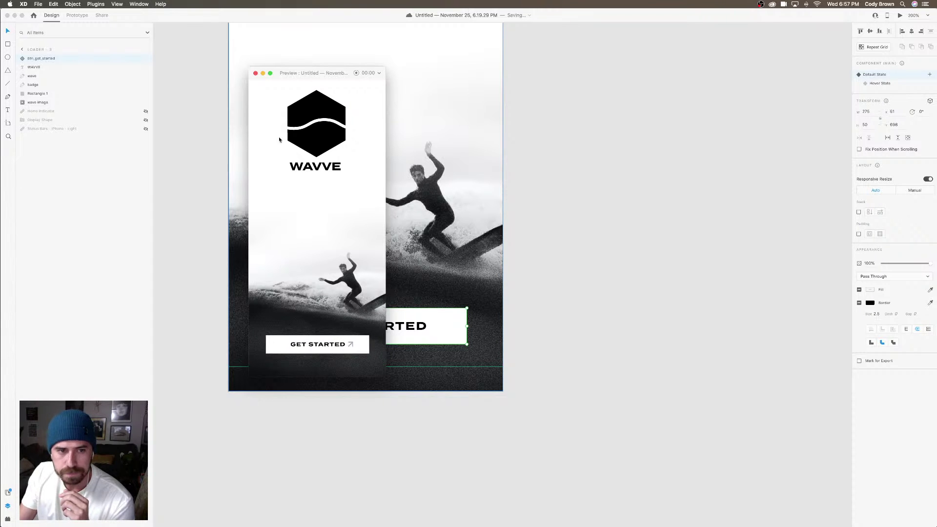
Preview the whole loader animation from the first Loader artboard through to the button's hover effect, and close the preview
click(255, 73)
click(614, 238)
key(super+1)
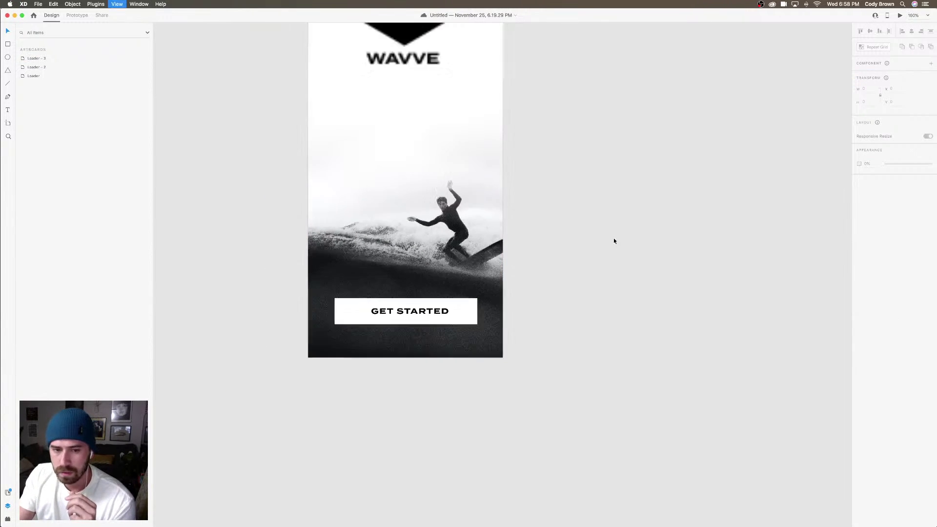
click(560, 300)
scroll(488, 219, up, 2)
scroll(488, 220, right, 2)
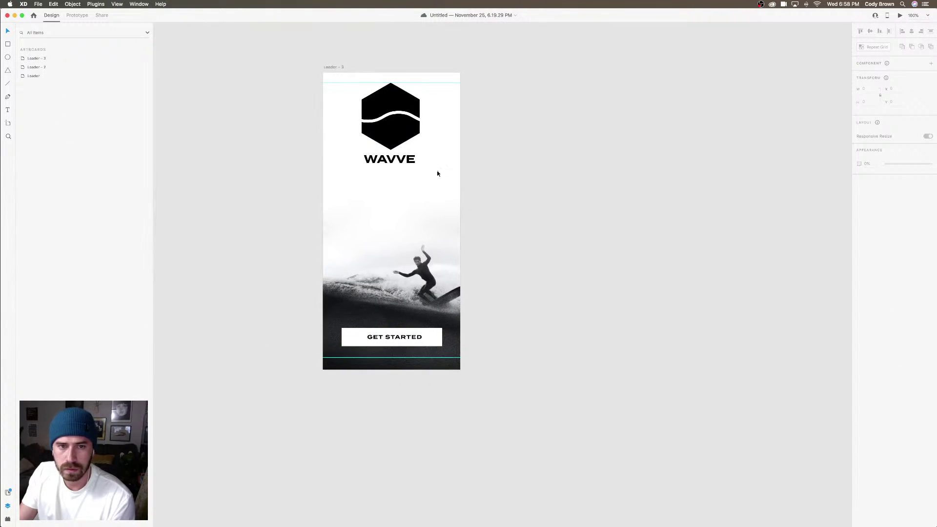
click(336, 67)
key(super+minus)
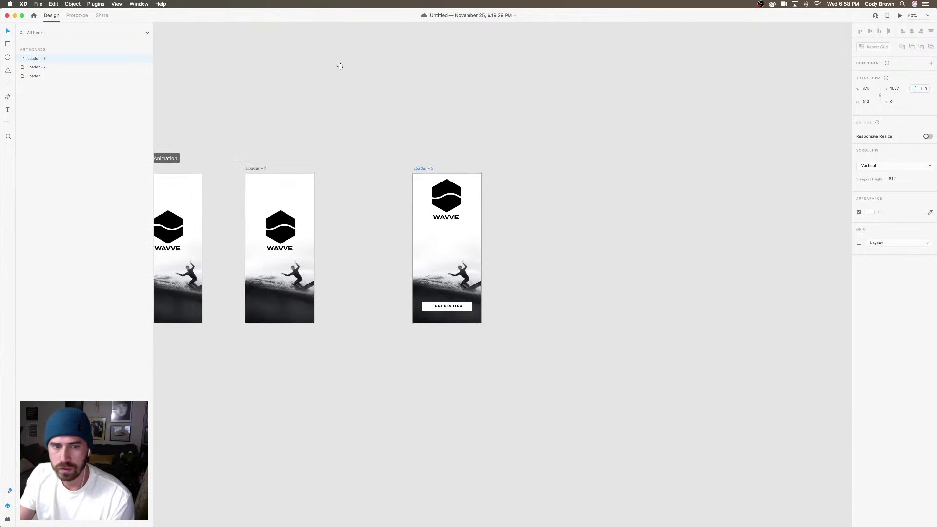
scroll(342, 161, left, 3)
click(226, 183)
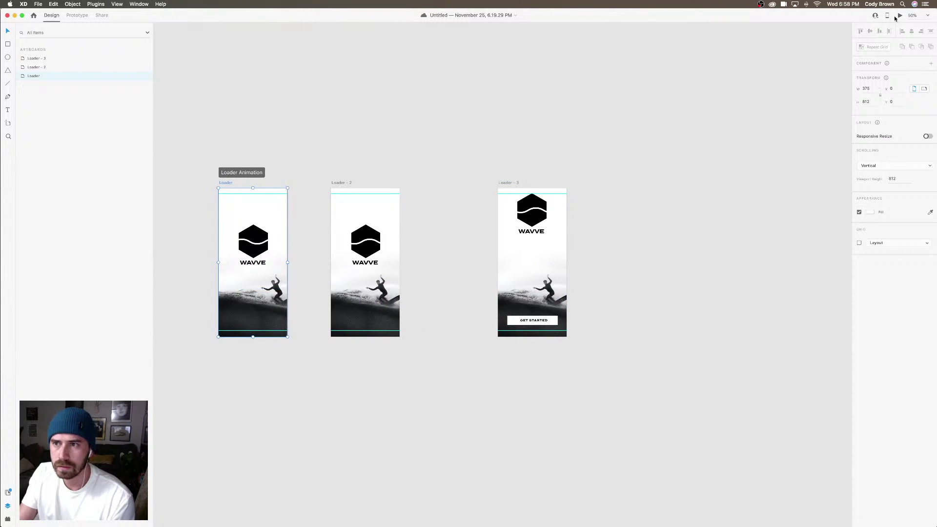
click(900, 15)
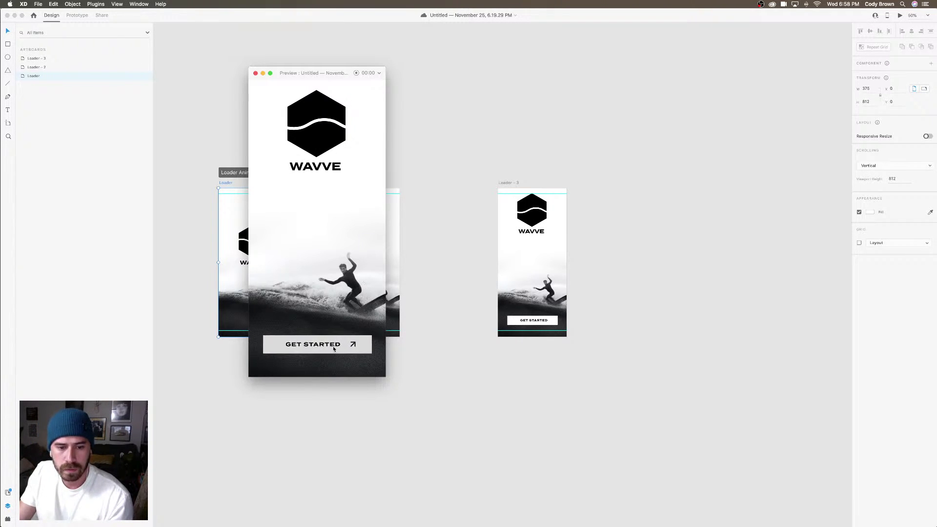
click(255, 74)
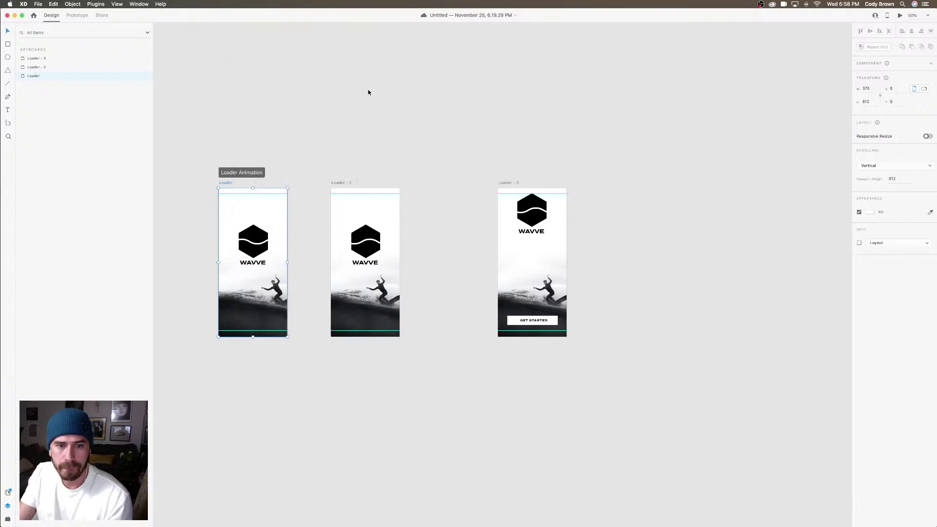
Duplicate the Loader – 3 artboard to its right and delete the copy's visible contents, leaving a blank screen
click(512, 182)
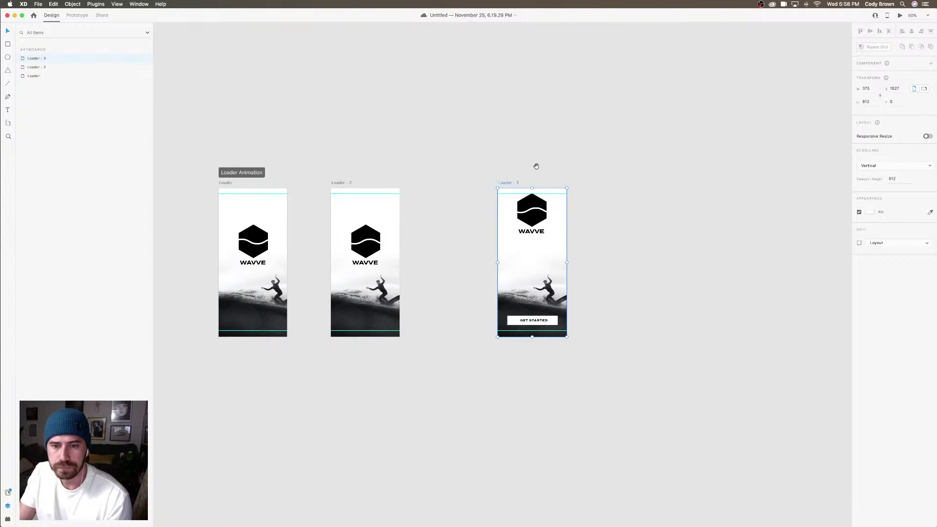
drag(536, 163, 519, 168)
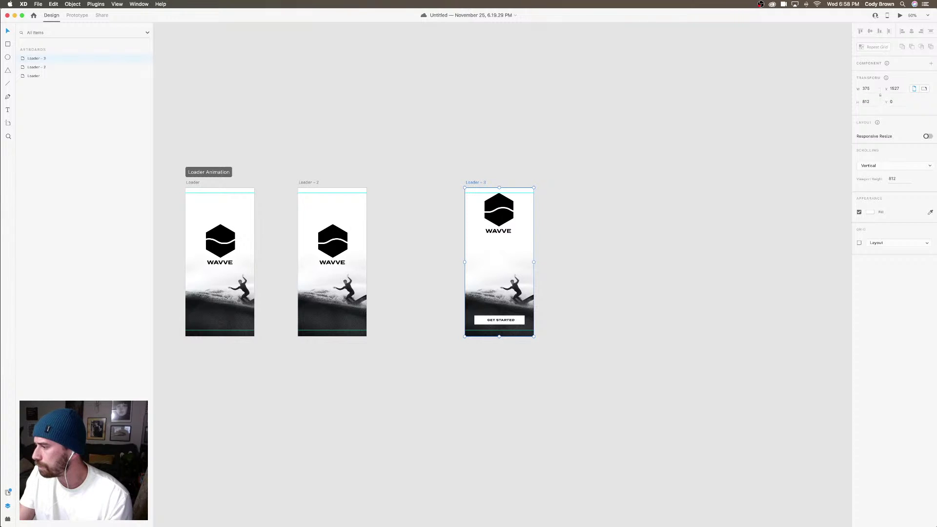
click(485, 167)
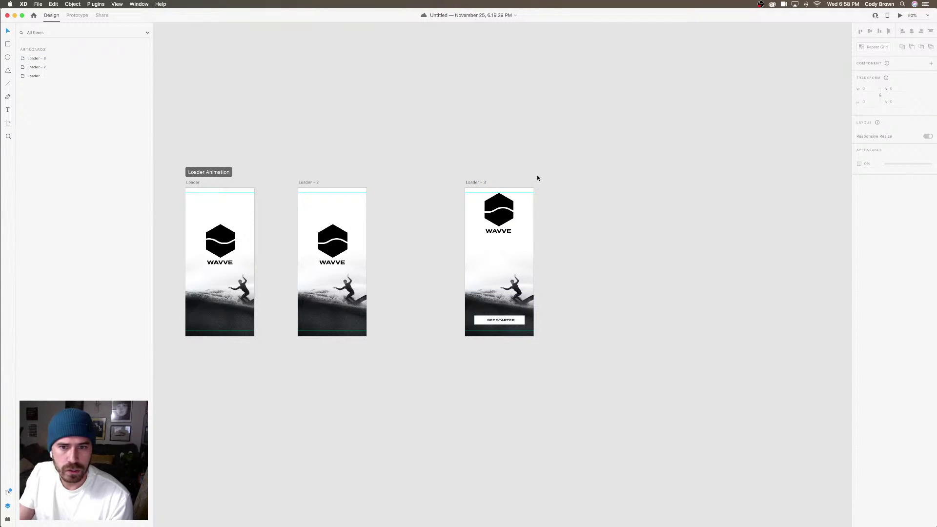
click(470, 183)
mouse_move(470, 183)
mouse_down()
mouse_move(644, 183)
mouse_move(534, 310)
mouse_up()
scroll(614, 160, right, 5)
key(Delete)
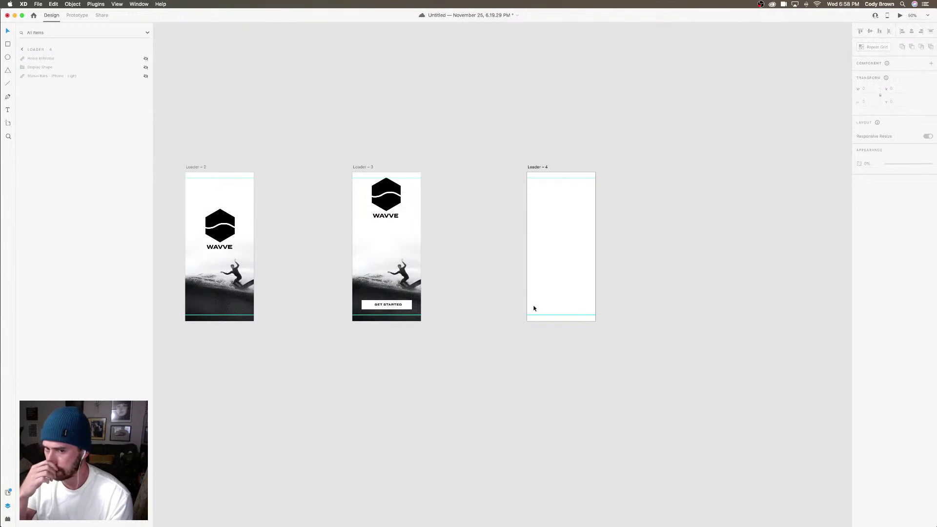
scroll(513, 196, right, 3)
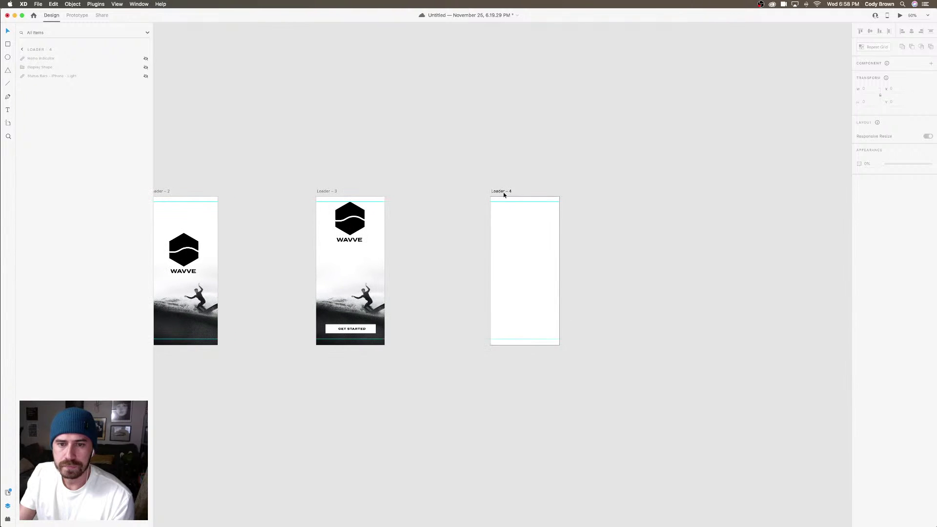
Rename the blank artboard "Shop All" and nudge it slightly left to X 2460
double_click(504, 192)
text(S)
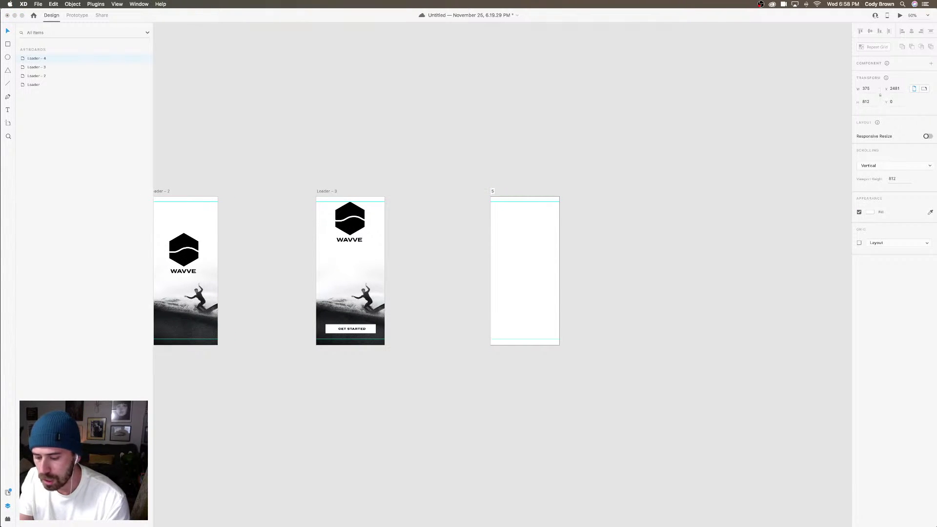
text(hop A)
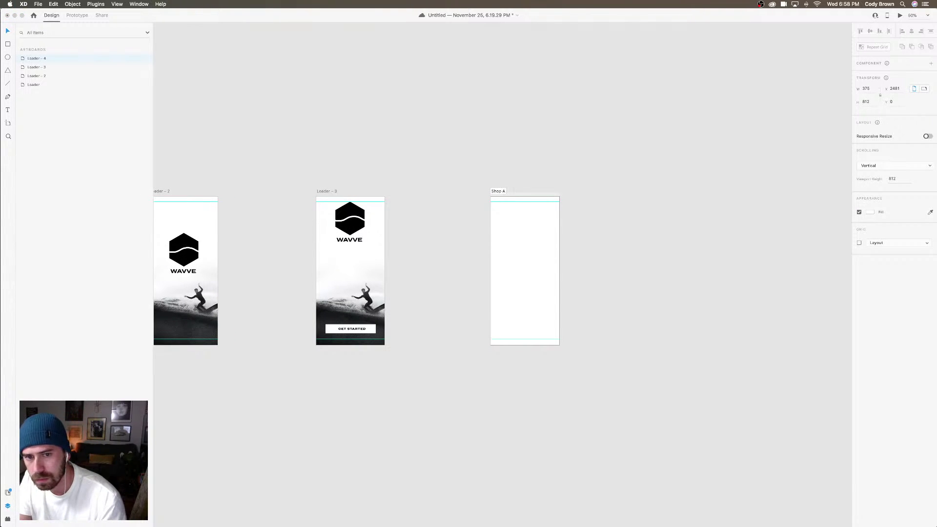
text(ll)
key(Return)
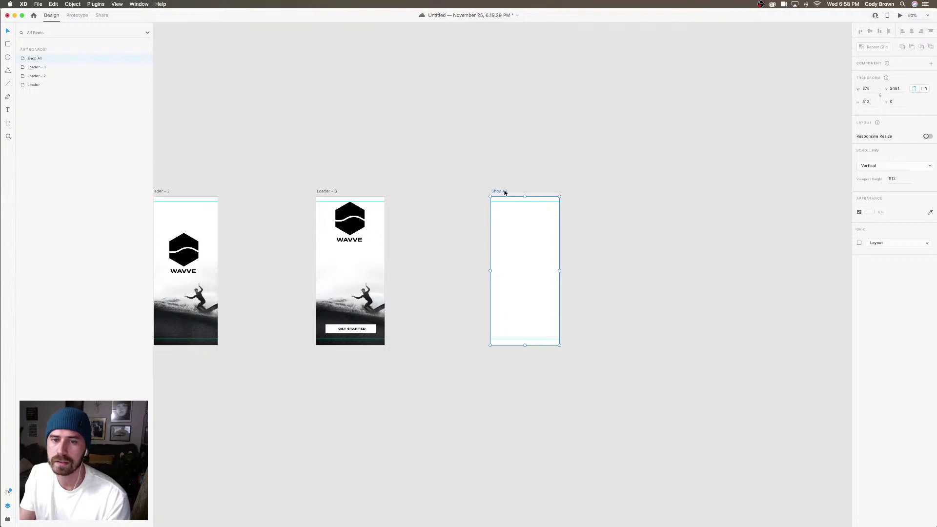
drag(505, 193, 501, 193)
click(548, 163)
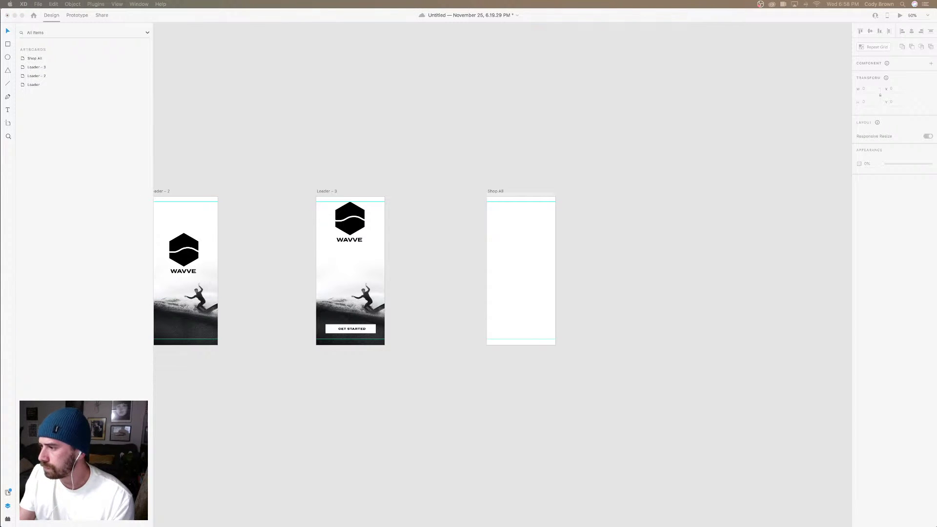
Copy the WAVVE text from Loader – 3 into the Shop All artboard and place it in the upper-left corner
click(348, 240)
click(349, 240)
key(super+c)
click(520, 210)
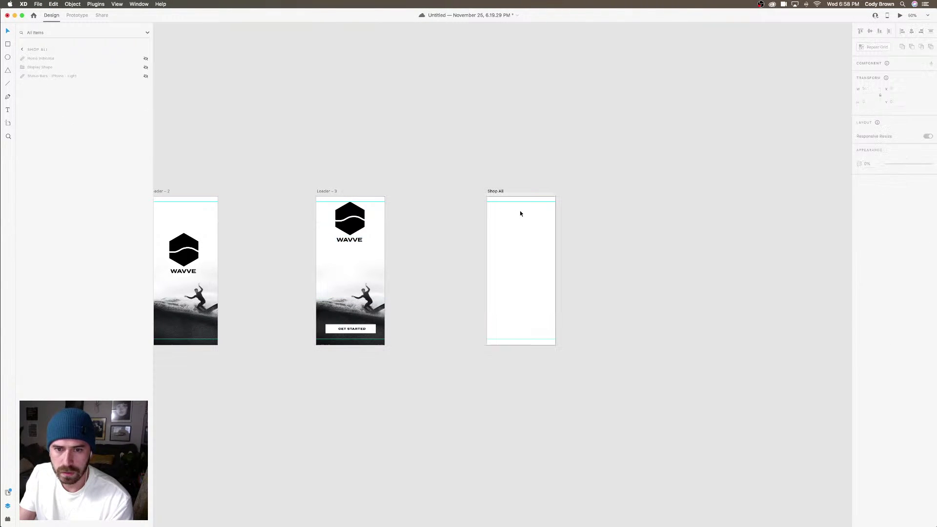
key(super+v)
drag(528, 241, 512, 209)
click(495, 191)
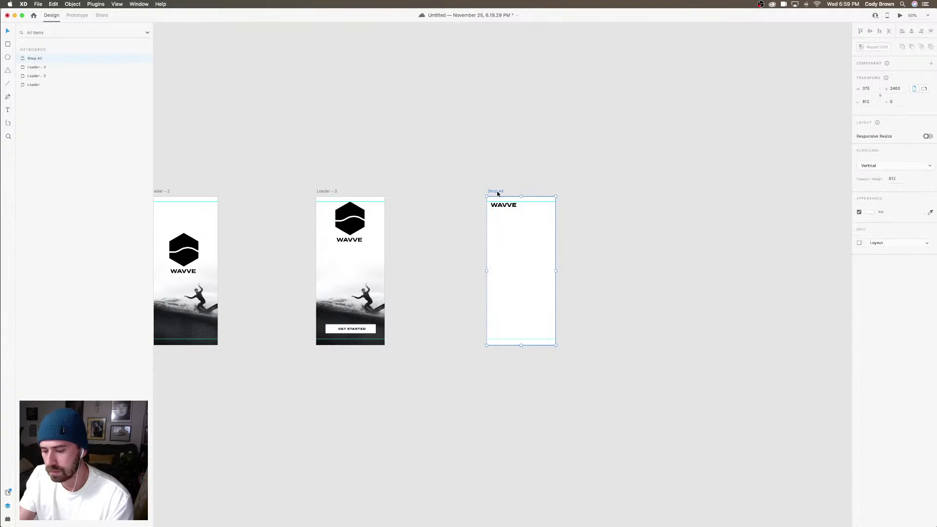
Set the Shop All artboard's WAVVE text to size 24 and move it to X 24, Y 36
key(super+equal)
key(super+equal)
scroll(498, 206, up, 4)
click(459, 181)
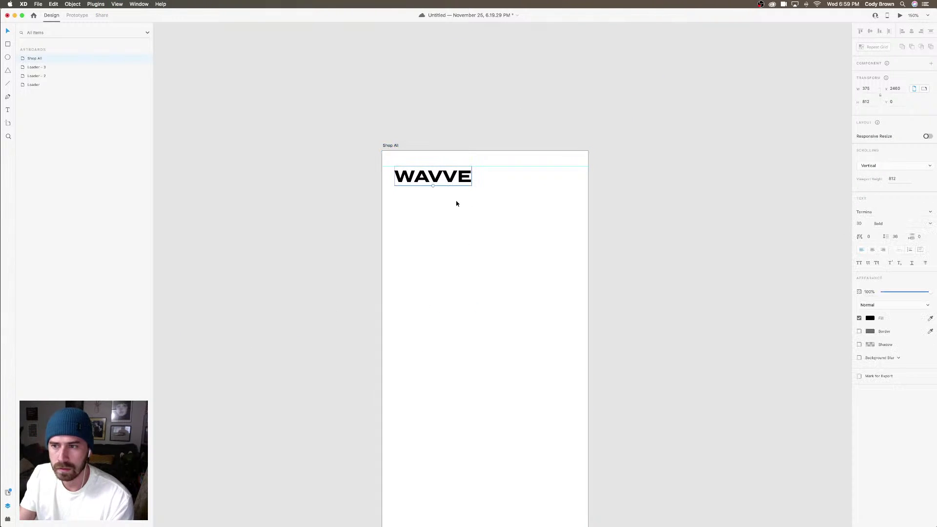
double_click(861, 208)
text(24)
key(Return)
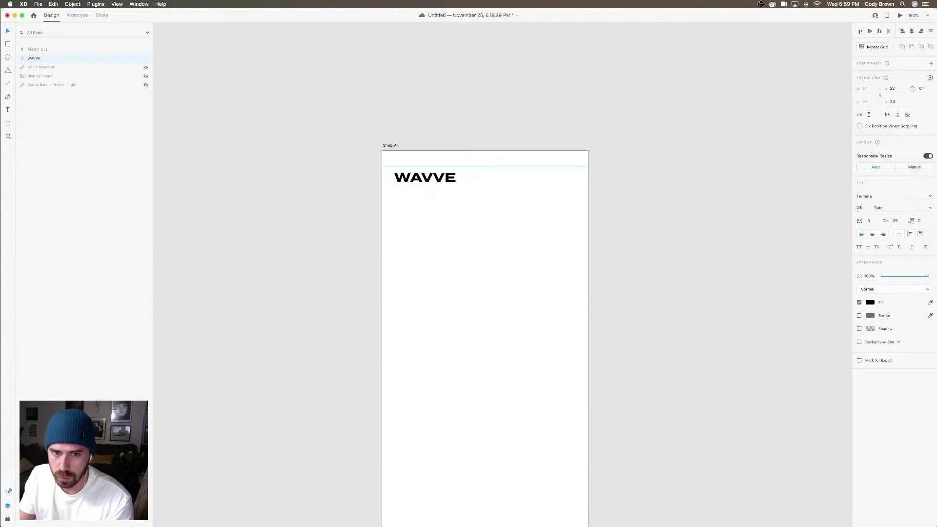
drag(433, 183, 434, 184)
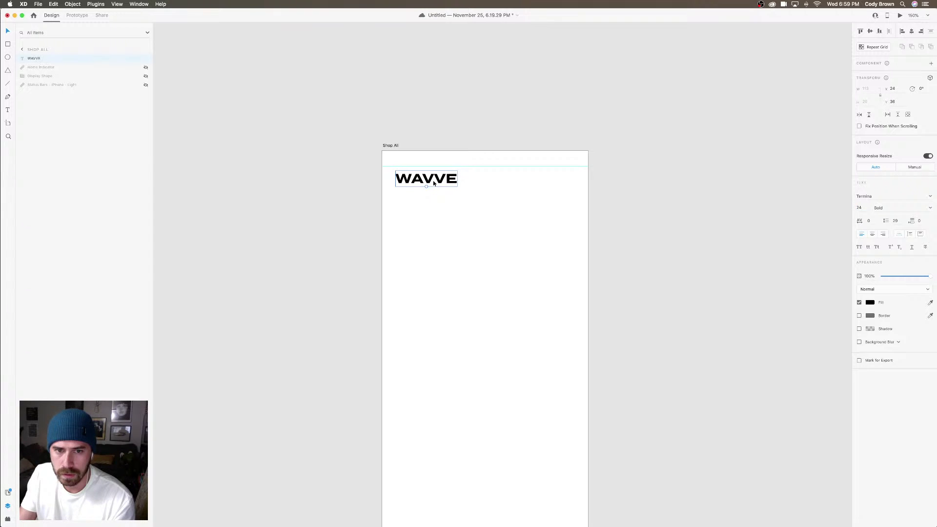
click(394, 146)
click(476, 208)
click(425, 181)
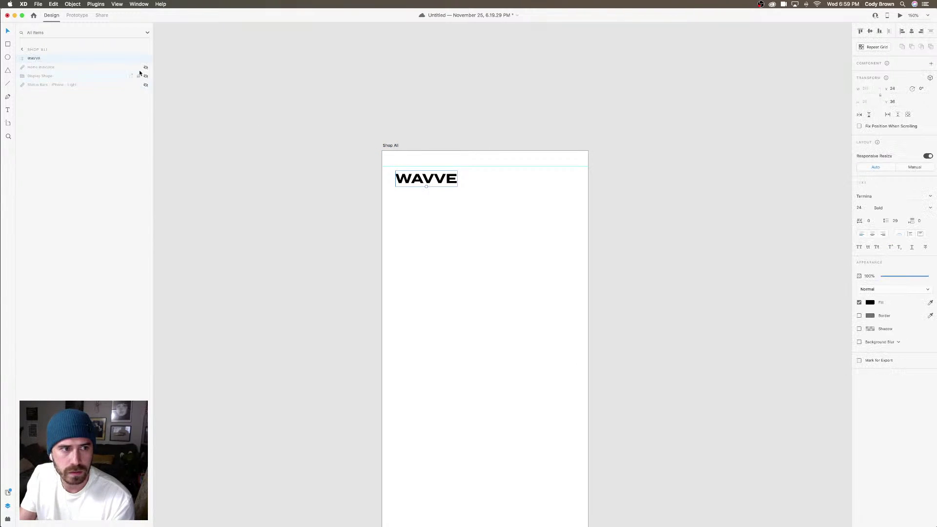
Show the hidden Home Indicator, Display Shape and Status Bars layers, and lower the WAVVE text to Y 44
click(146, 67)
click(146, 76)
click(145, 85)
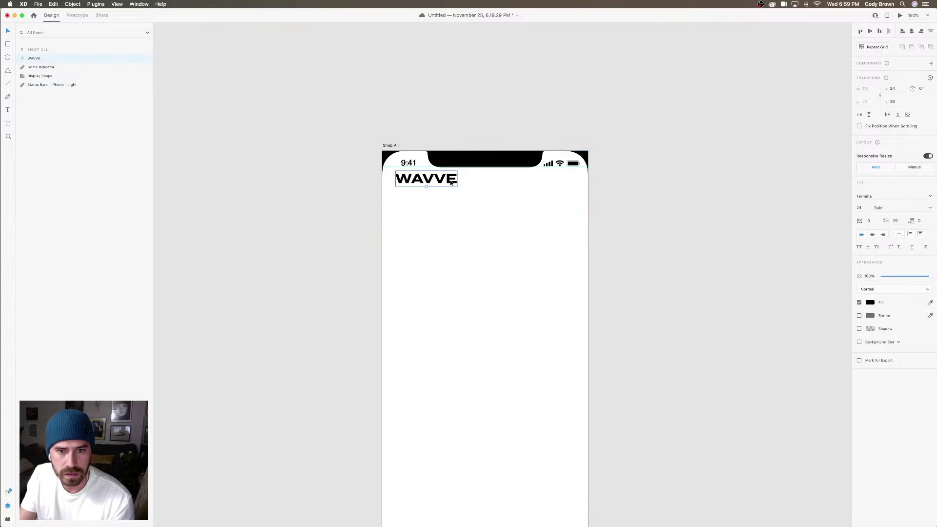
drag(451, 183, 449, 186)
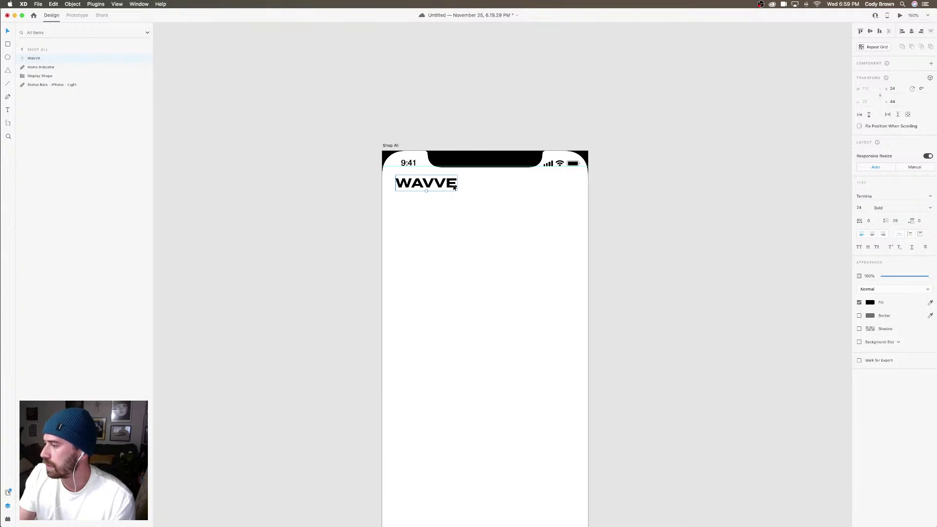
In the GET STARTED button's hover state, rotate the arrow to 45° so it points straight right
scroll(324, 141, left, 10)
scroll(478, 186, down, 5)
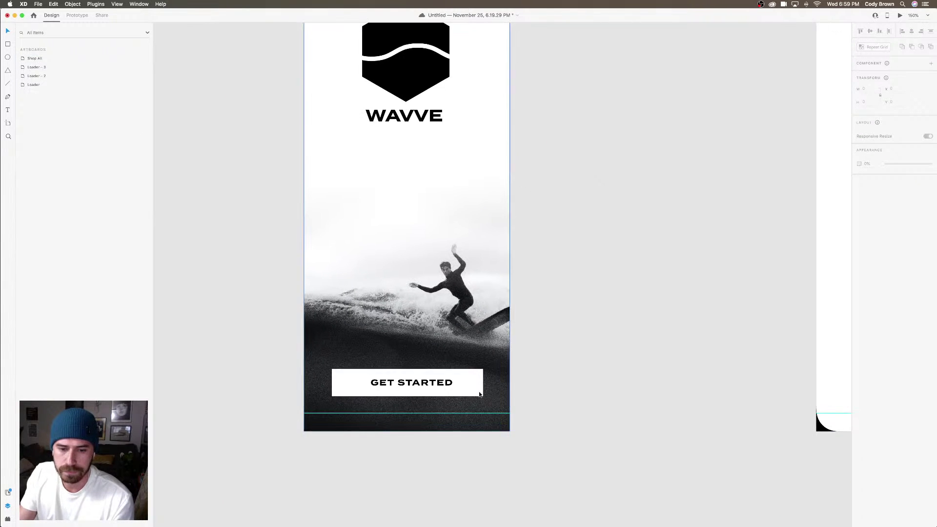
click(463, 394)
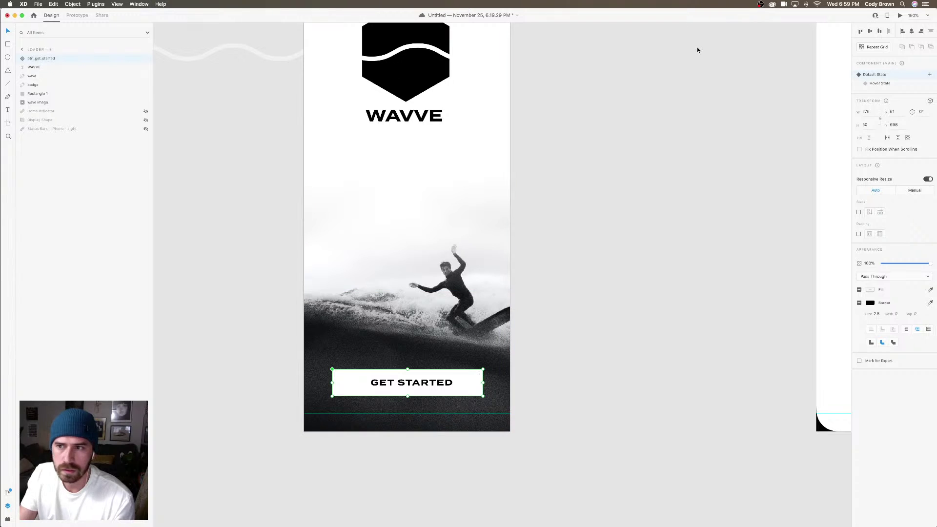
click(868, 87)
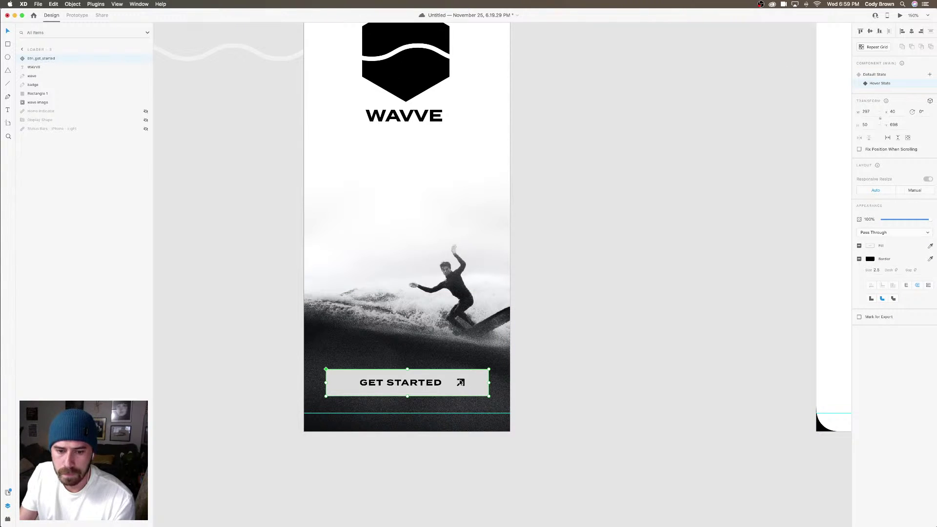
double_click(463, 380)
drag(466, 377, 466, 383)
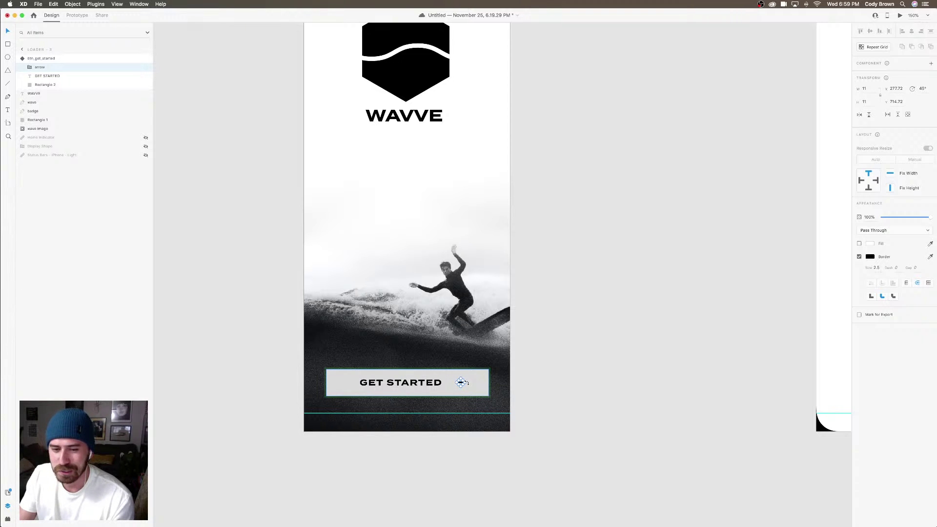
click(442, 384)
drag(430, 386, 457, 386)
shift+click(461, 384)
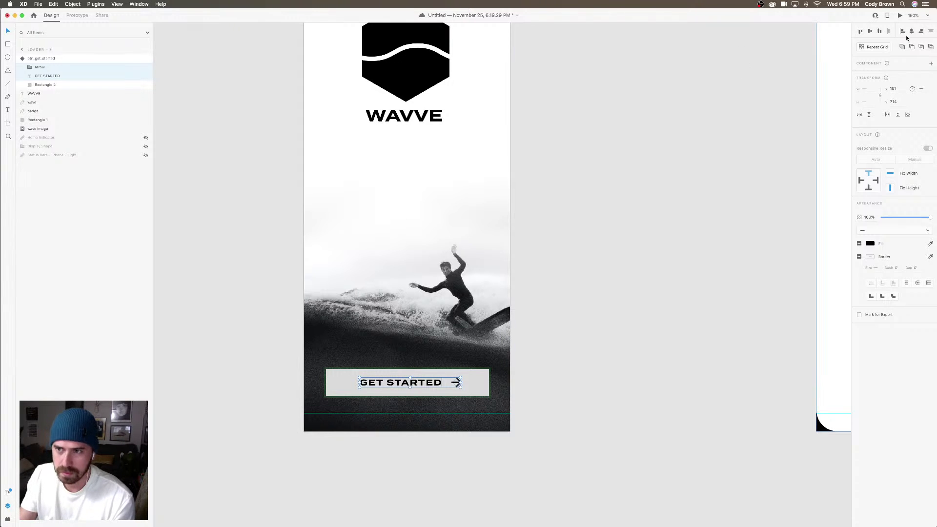
key(Escape)
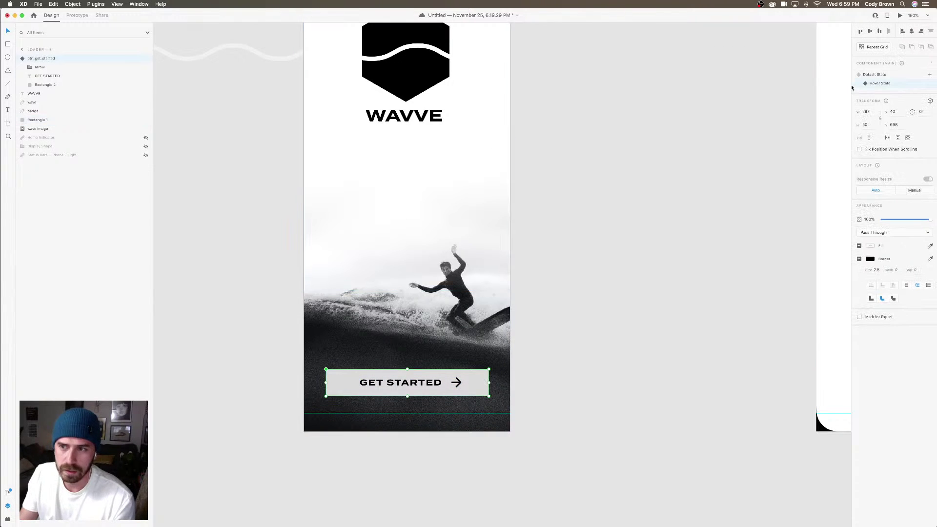
Return the button to its default state and preview the hover animation with the rotated arrow
click(872, 76)
click(900, 16)
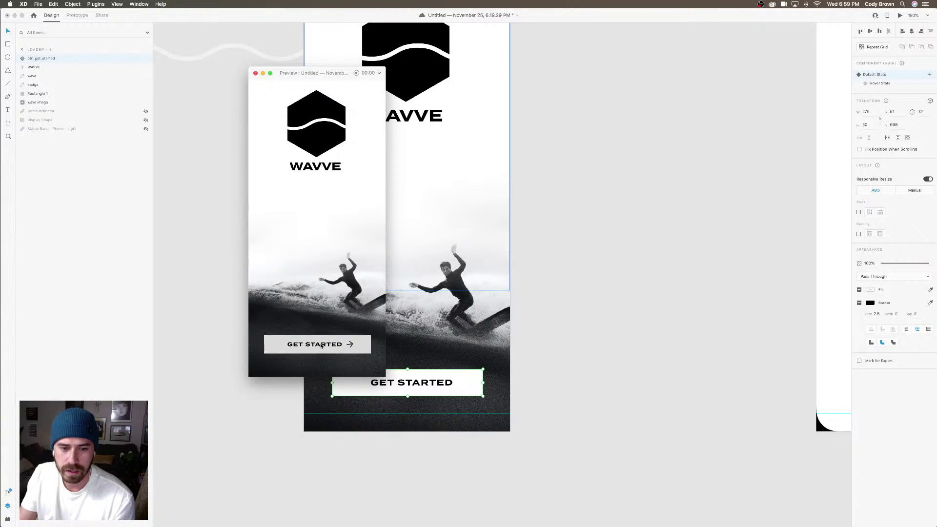
click(256, 73)
Duplicate the Shop All artboard's WAVVE text directly below the original and change the copy to "Shop Products"
click(588, 245)
key(super+minus)
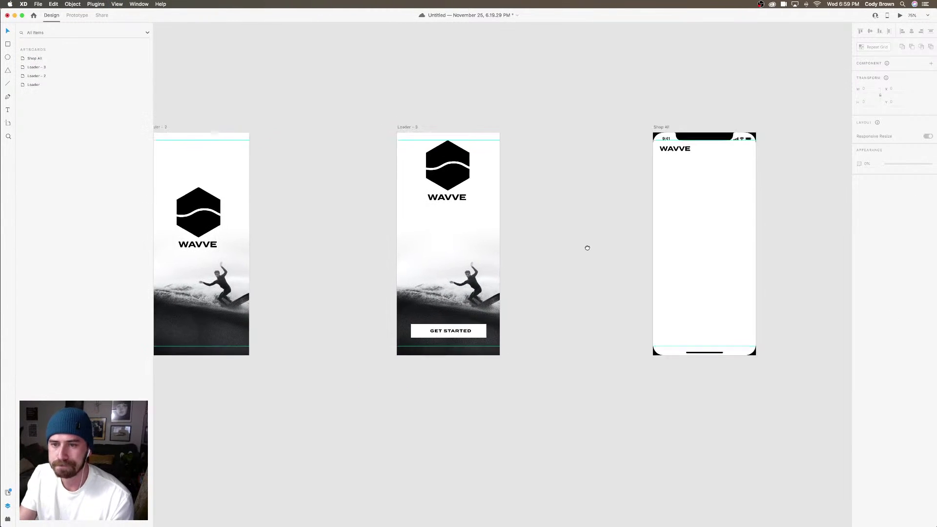
scroll(588, 248, right, 5)
click(470, 168)
scroll(454, 176, up, 2)
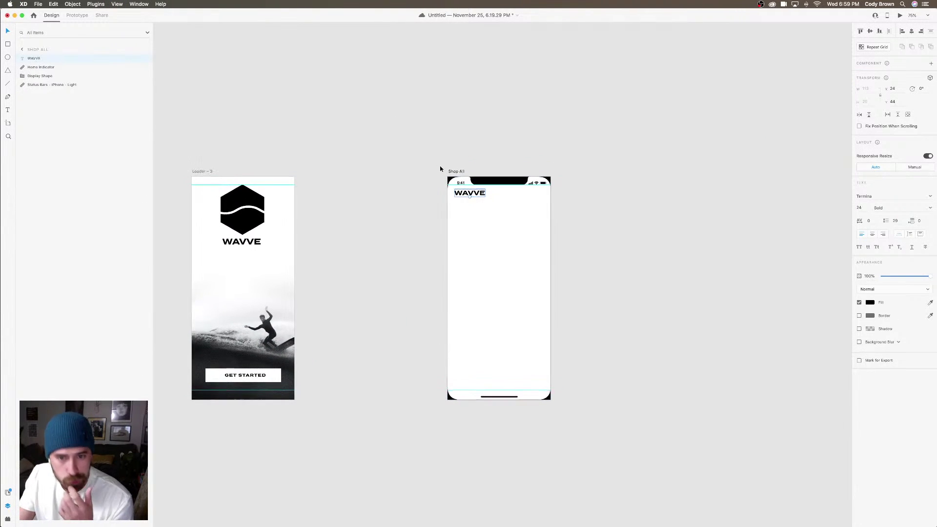
scroll(440, 169, down, 2)
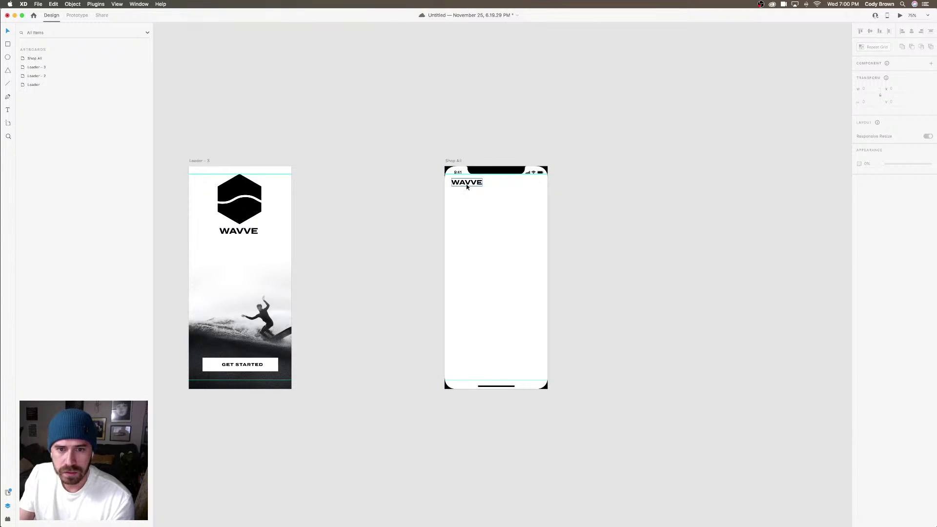
drag(464, 185, 473, 211)
double_click(472, 210)
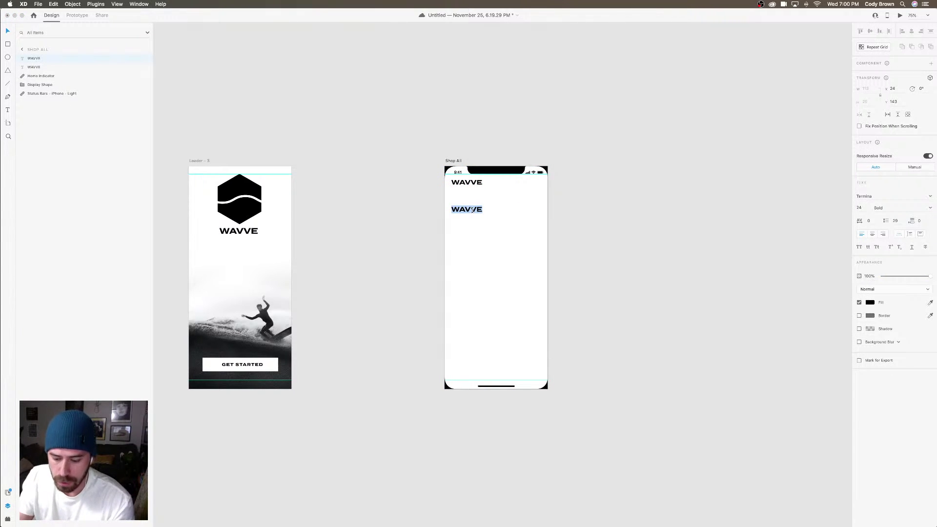
text(Shop)
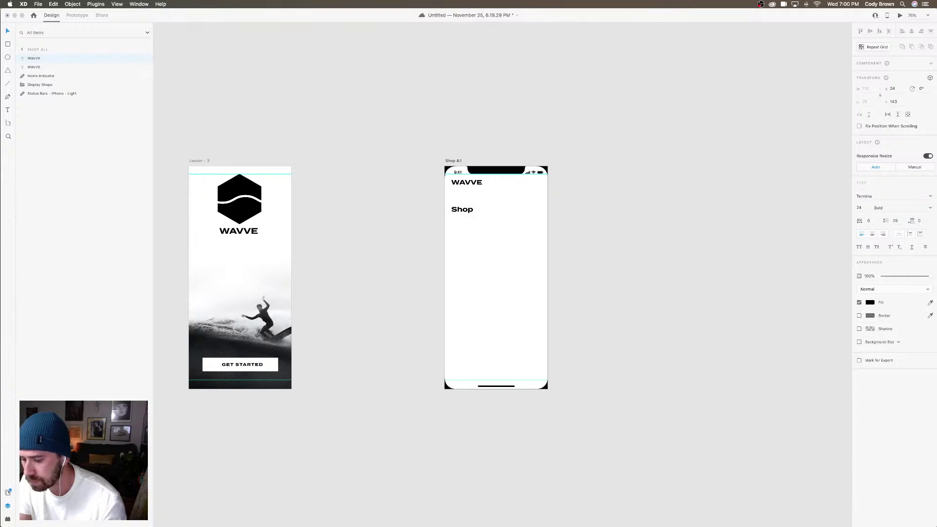
text( Prodcut)
key(BackSpace)
key(BackSpace)
key(BackSpace)
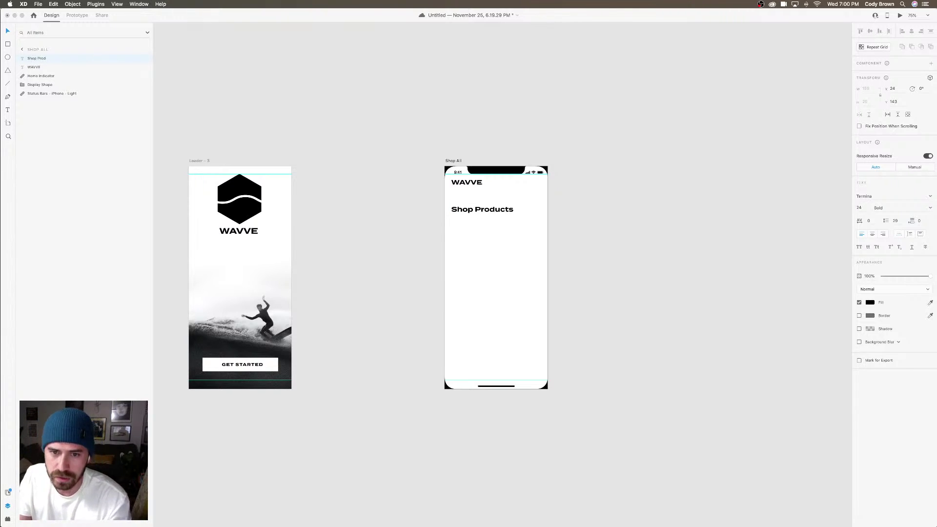
key(Escape)
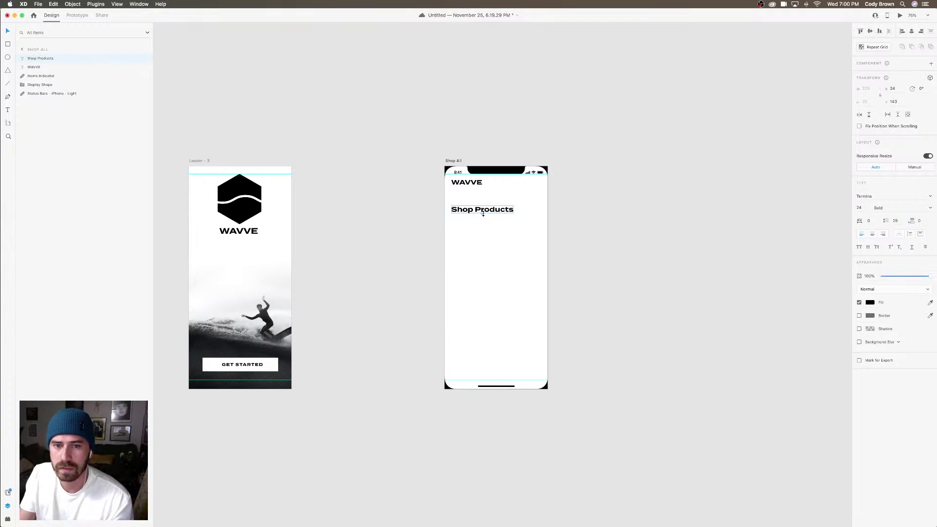
Set the Shop Products heading's font size to 30
click(865, 211)
text(30)
key(Return)
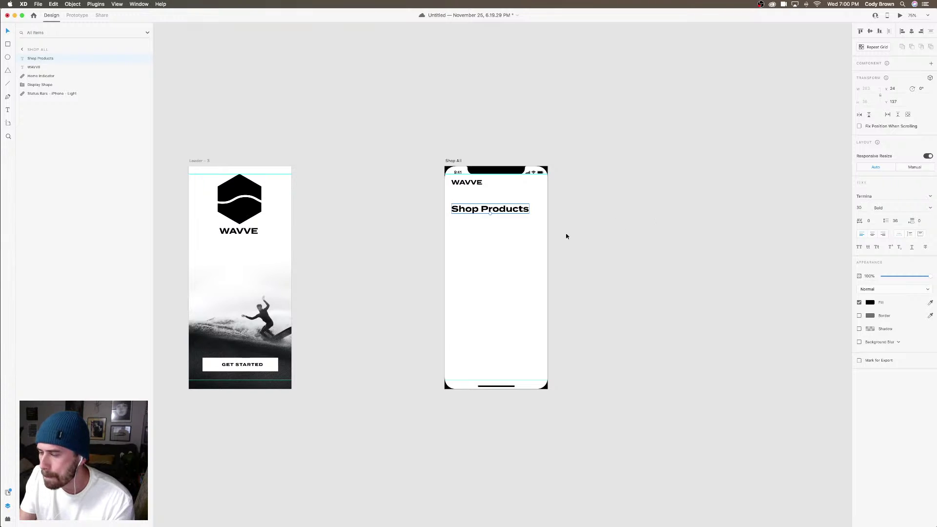
Break the Shop Products heading onto two lines after "Shop" and move it up to Y 103
key(Return)
click(481, 209)
key(Return)
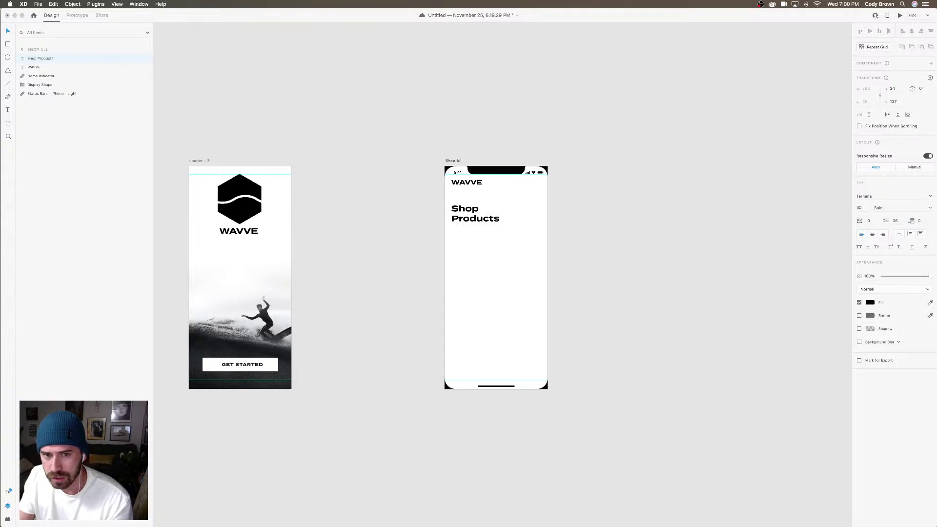
drag(486, 221, 487, 212)
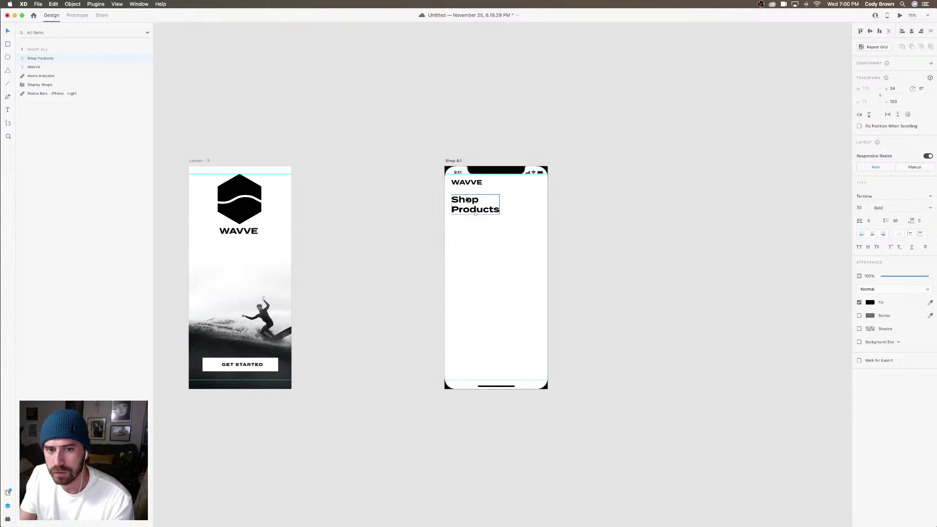
Change the Shop Products heading's font weight to Demi
click(467, 183)
key(super+equal)
key(super+equal)
scroll(468, 206, up, 3)
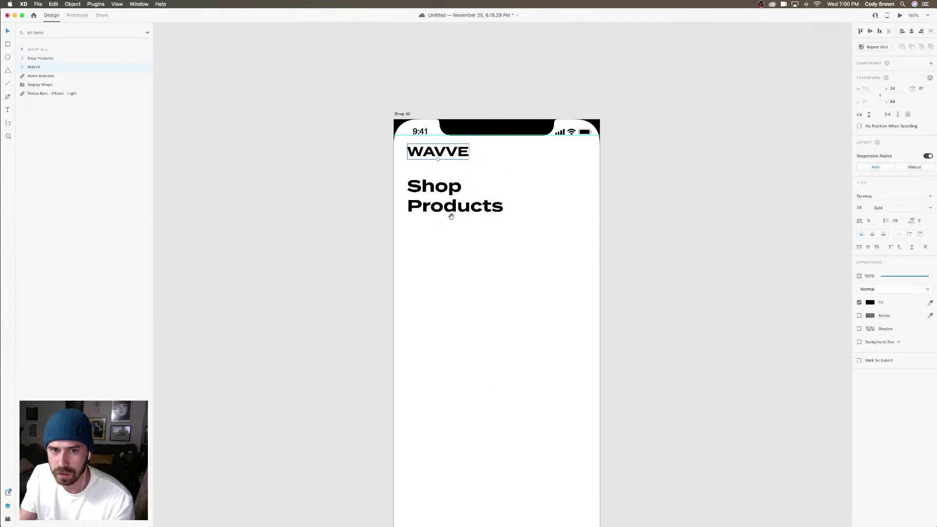
drag(446, 207, 446, 207)
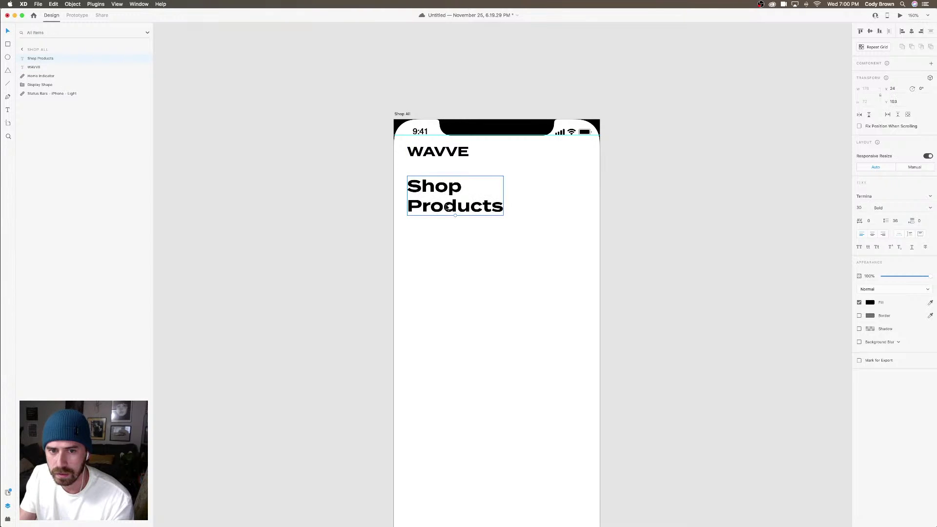
click(931, 208)
click(886, 250)
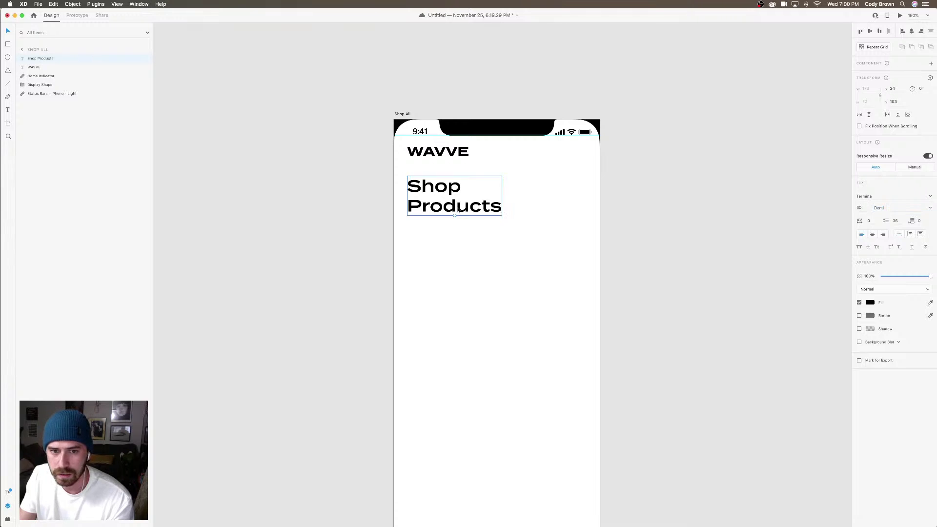
Change the Shop All artboard's fill to a very pale blue
click(574, 213)
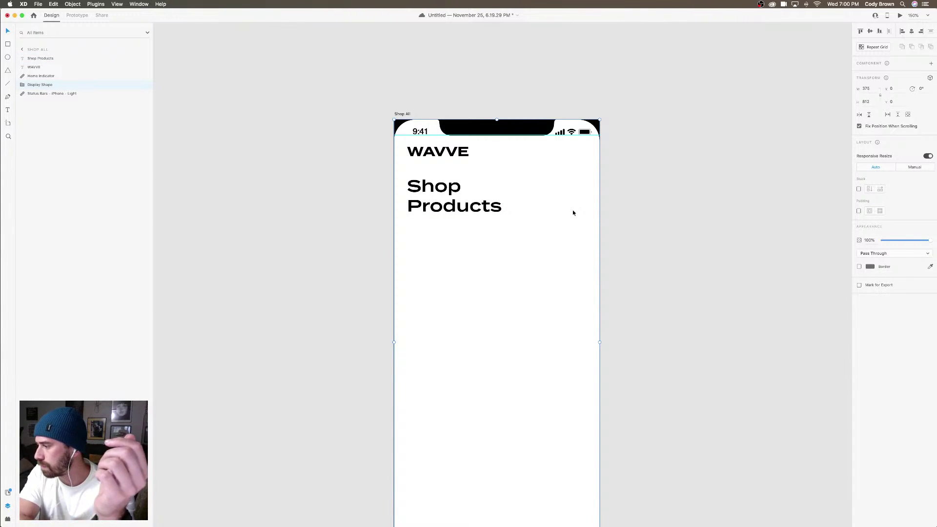
scroll(645, 212, right, 2)
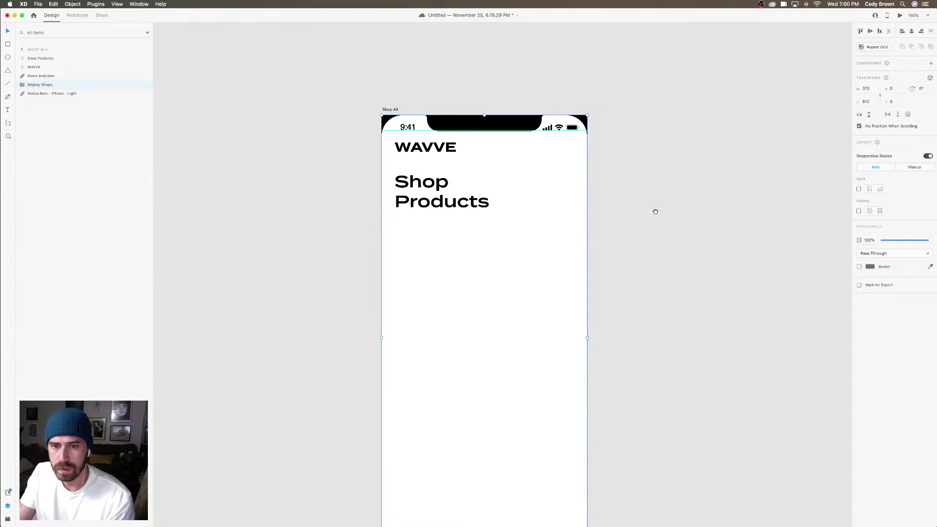
key(Escape)
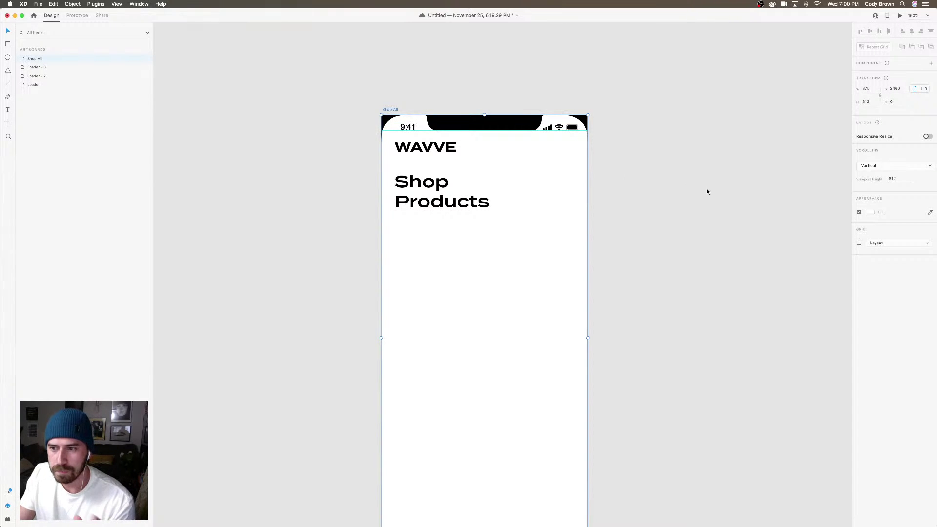
click(873, 213)
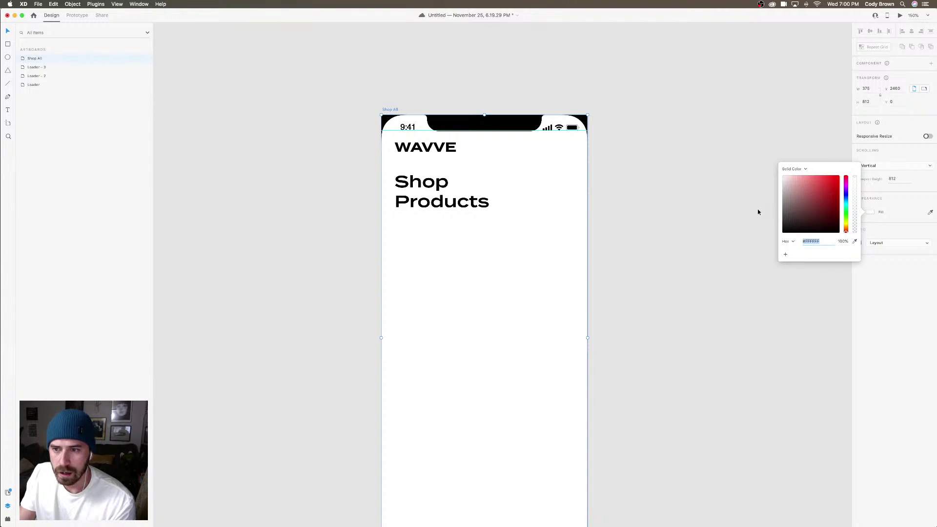
click(847, 202)
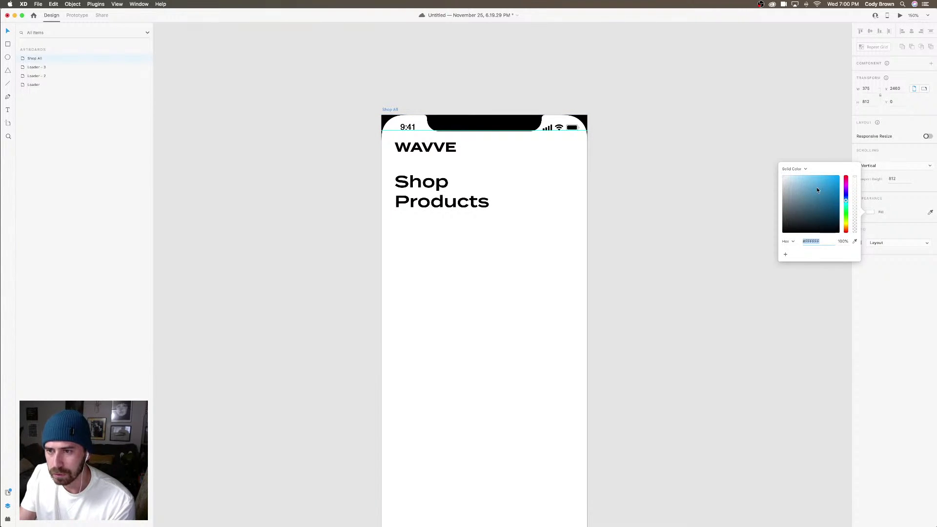
drag(817, 189, 786, 181)
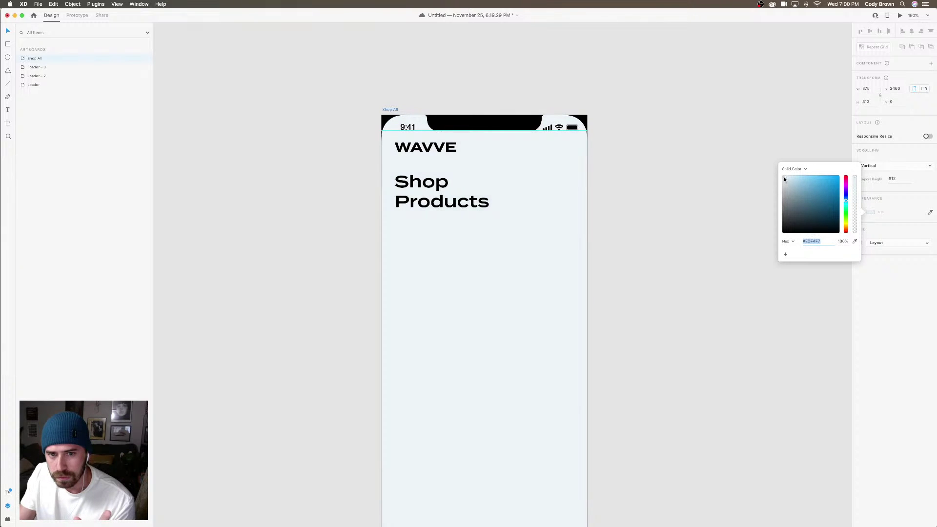
click(682, 168)
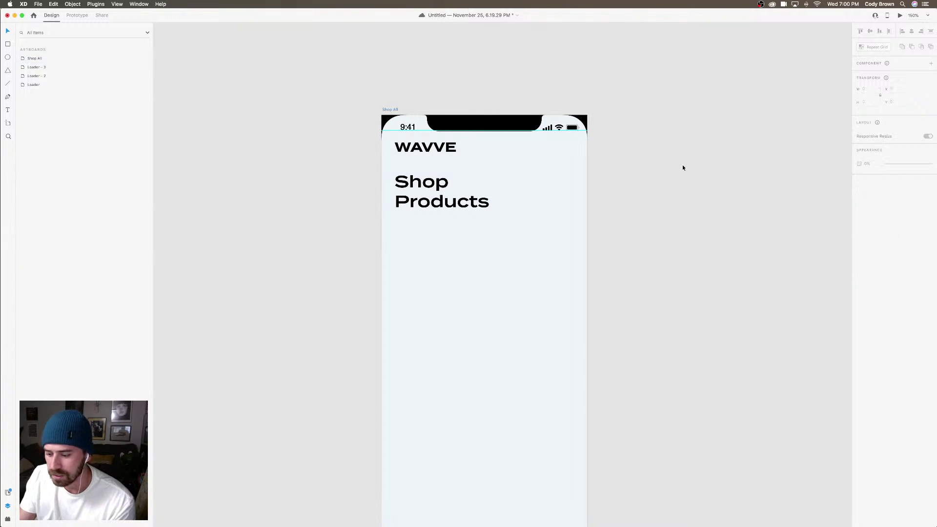
Examine the category tiles and product cards on the Shop artboard of the Kookville_demo document, and return to the working document
key(super+minus)
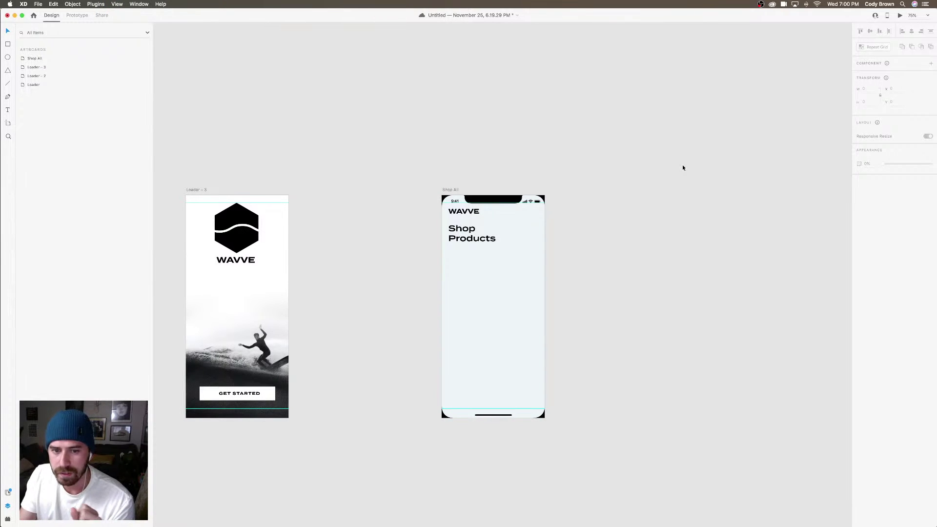
key(super+equal)
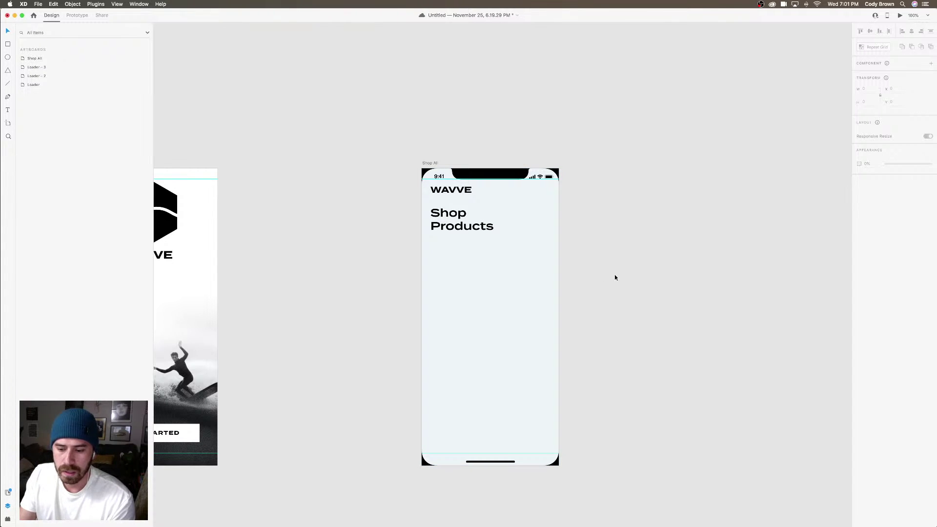
scroll(595, 263, down, 1)
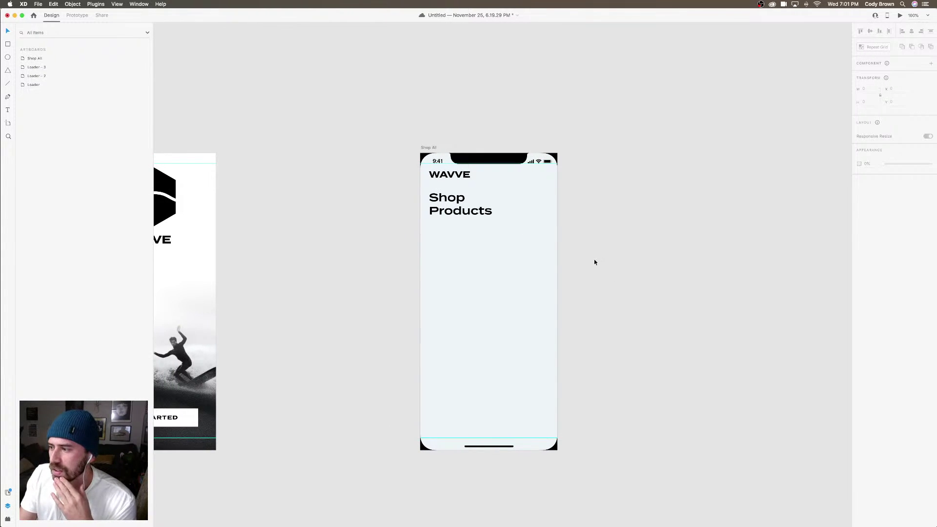
key(r)
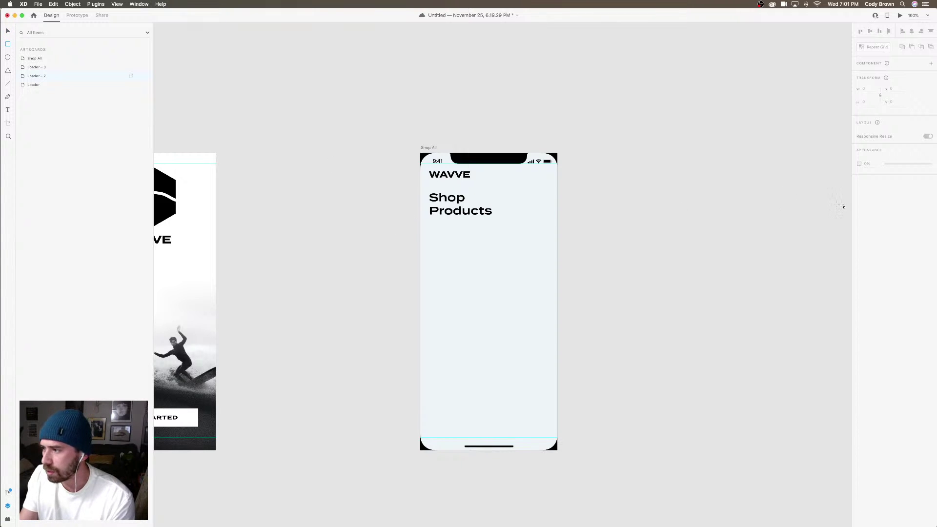
key(super+grave)
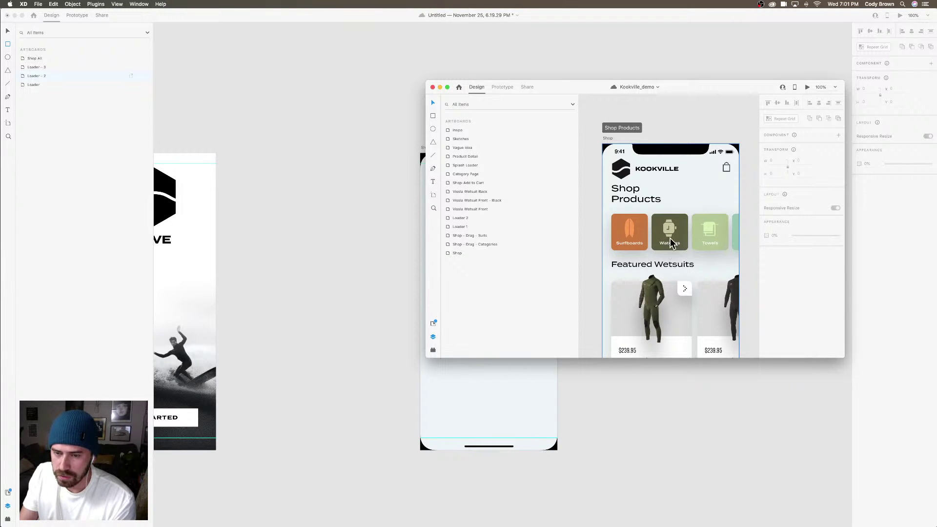
click(671, 240)
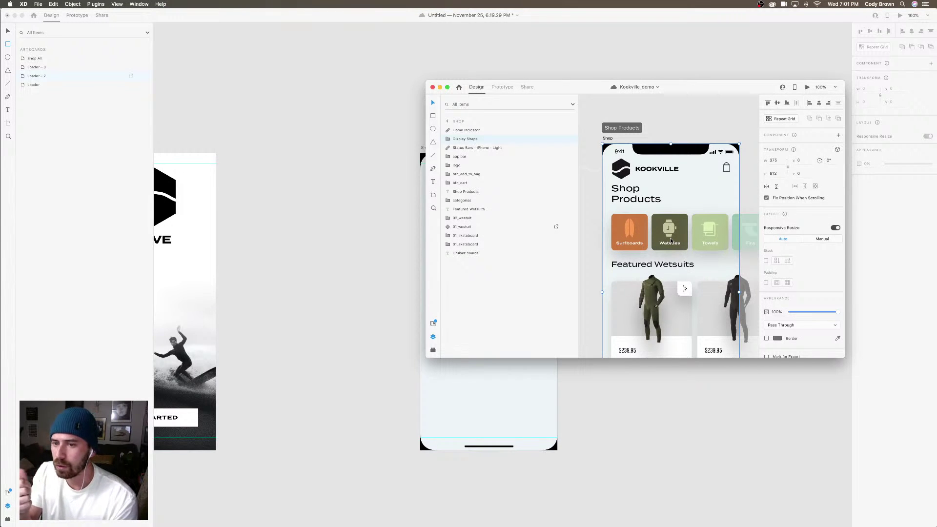
scroll(671, 240, up, 4)
scroll(642, 192, down, 6)
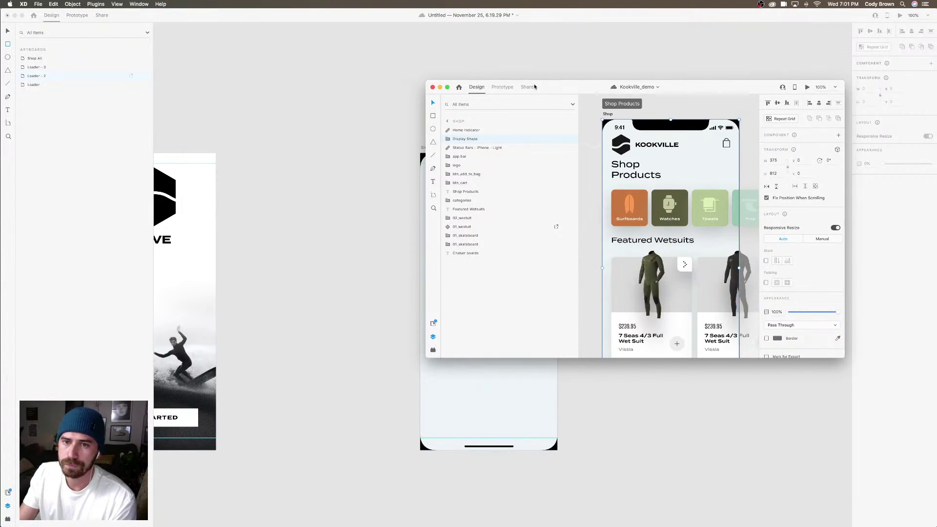
drag(549, 87, 896, 149)
key(super+grave)
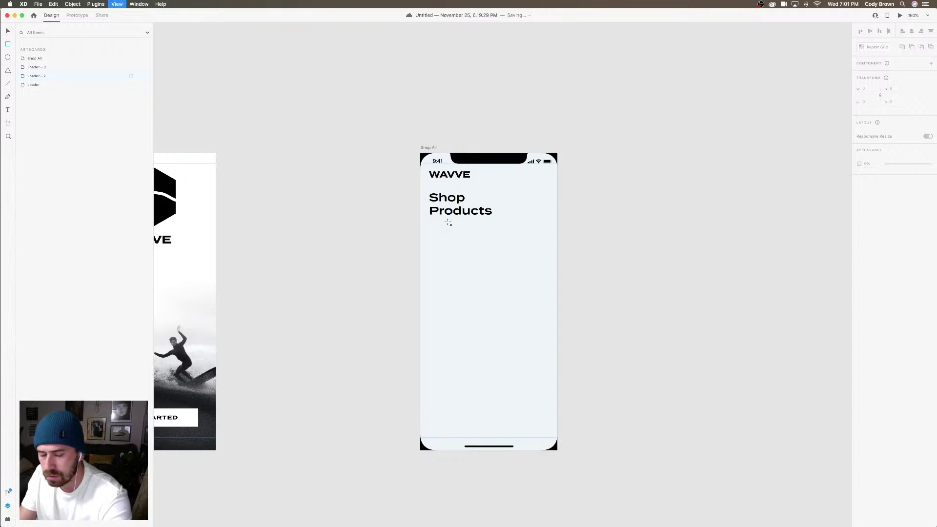
Turn on the layout grid for the Shop All artboard and set it to 6 columns
key(super+2)
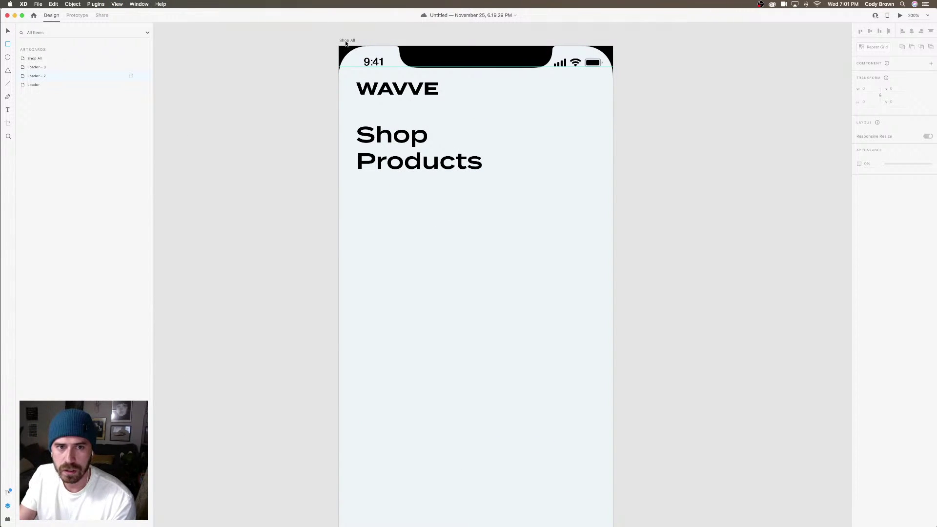
click(346, 40)
click(859, 243)
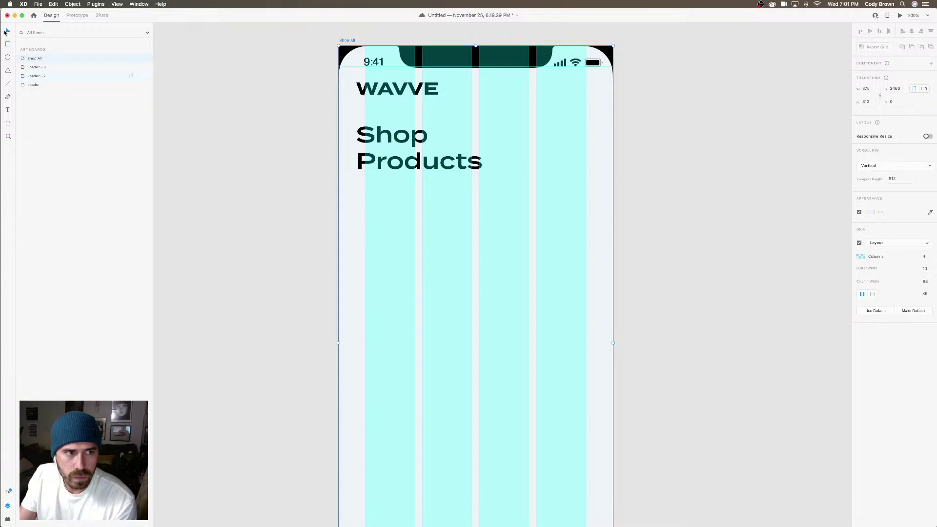
click(925, 256)
text(6)
key(Return)
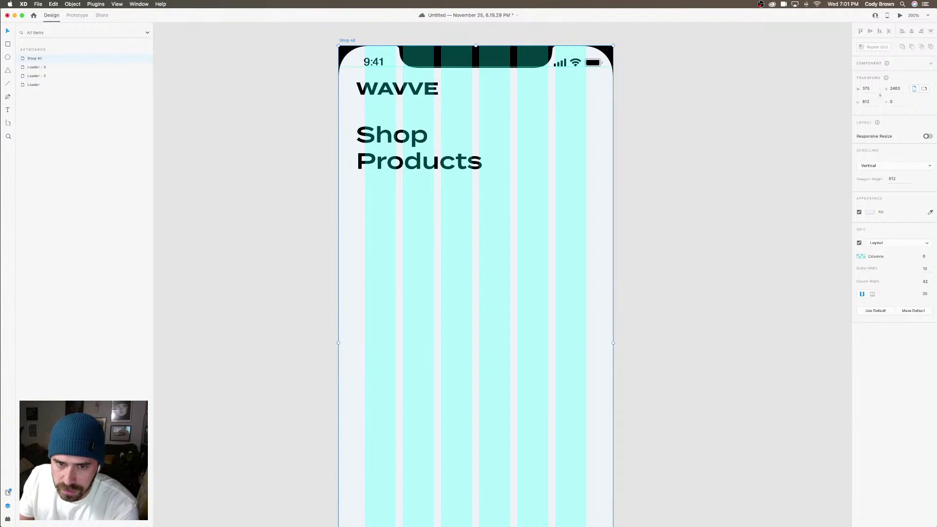
Set the linked side margins of the Shop All layout grid to 50
click(926, 293)
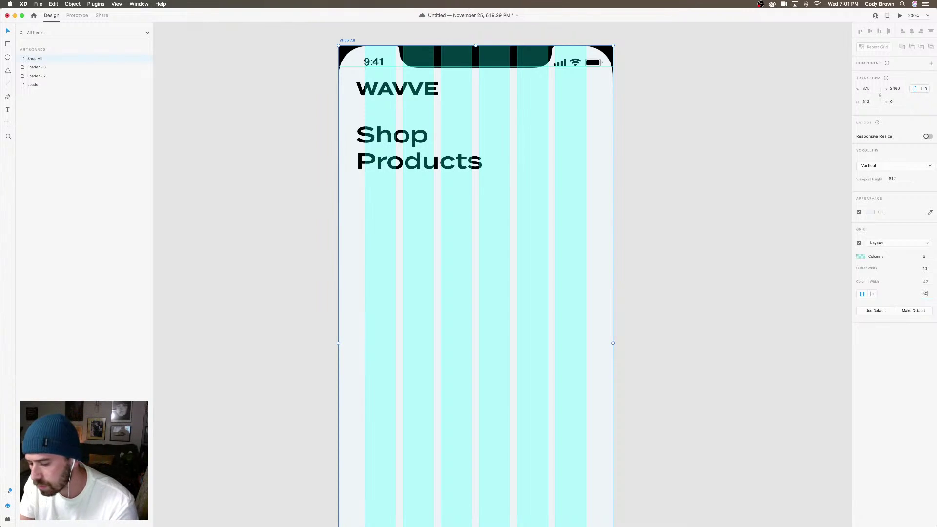
text(50)
key(Return)
Give the Shop All layout grid individual margins per side, with a left margin of 15
click(926, 293)
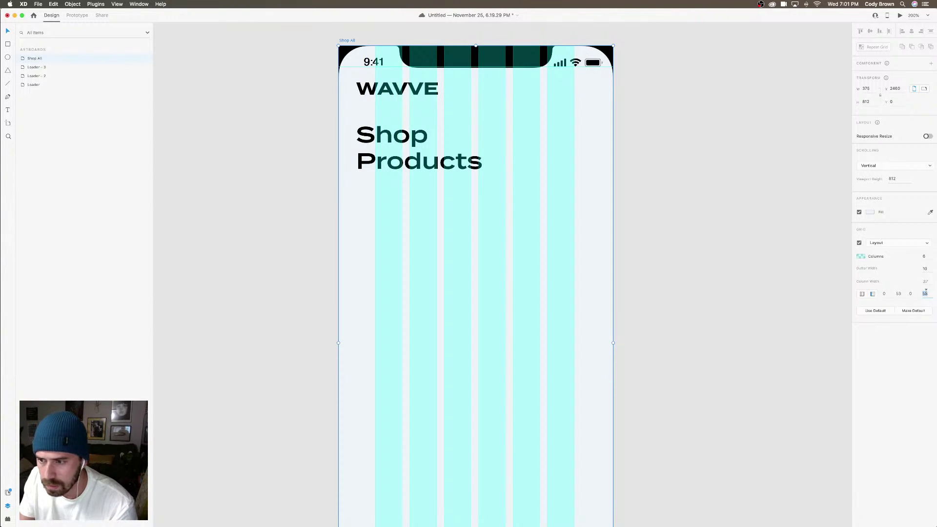
text(5015)
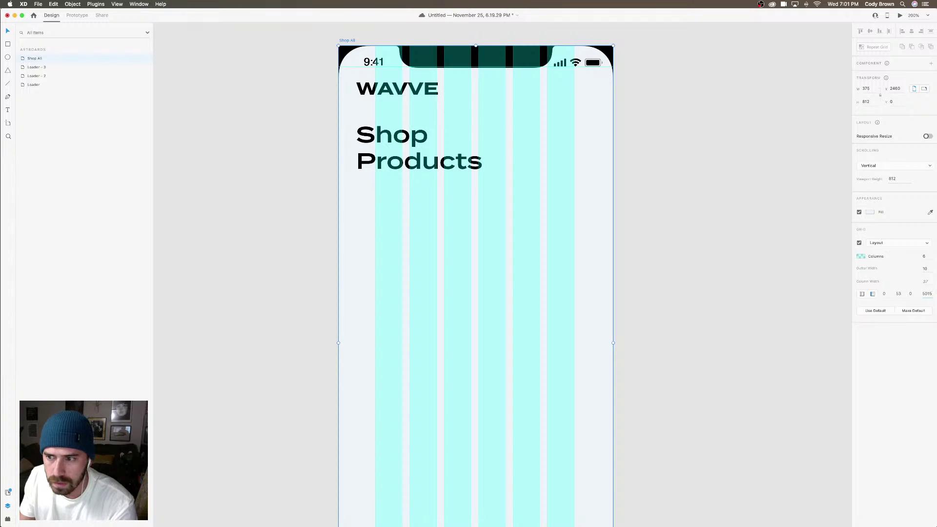
key(BackSpace)
key(BackSpace)
key(BackSpace)
text(15)
key(Return)
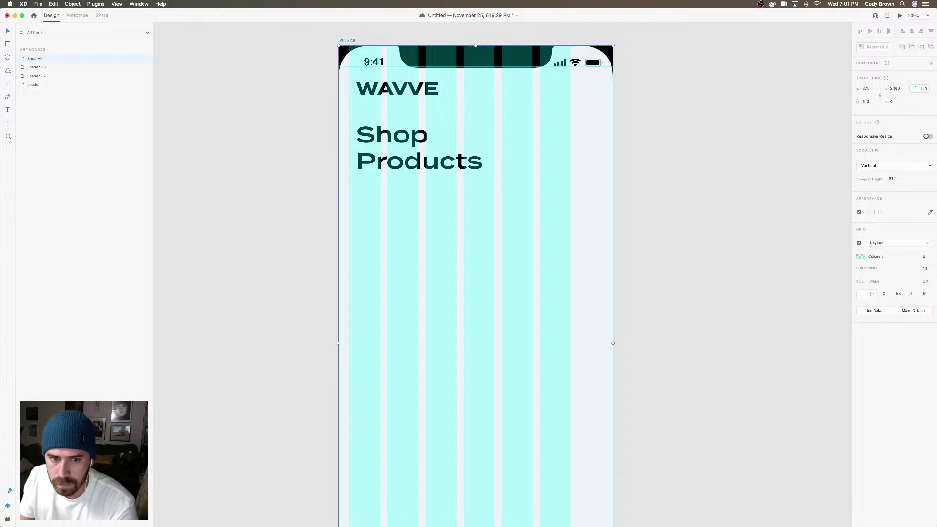
Set the gutter width of the Shop All layout grid to 15
click(925, 268)
text(1)
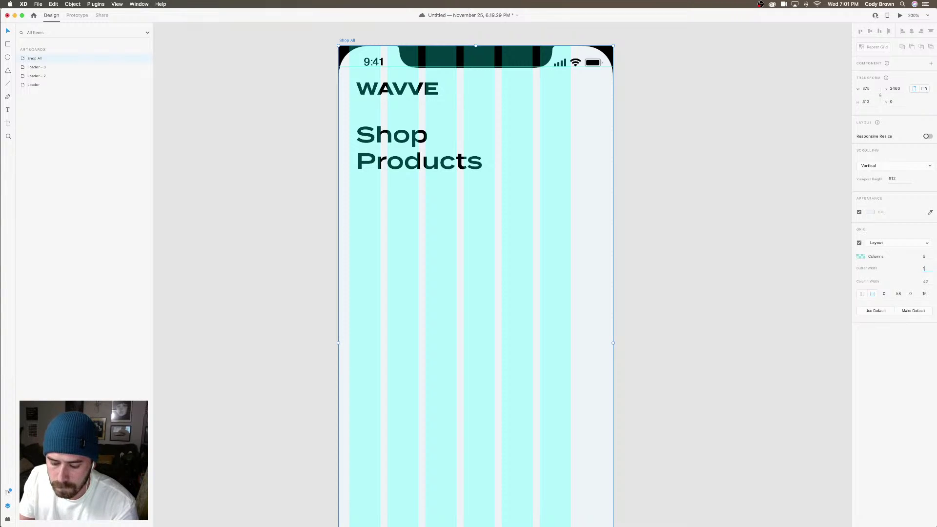
text(5)
key(Return)
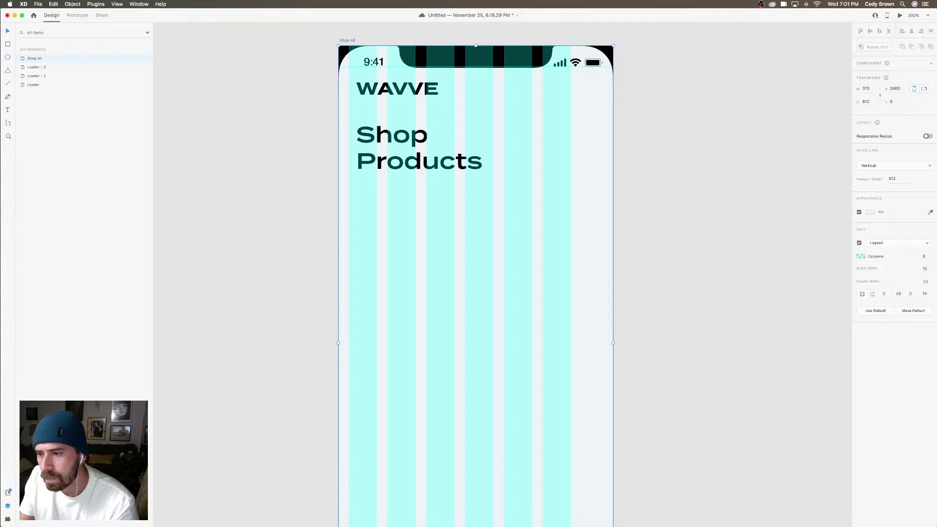
Set the layout grid's left margin to 0, and switch the grid back to linked left and right margins
click(924, 293)
text(0)
key(Return)
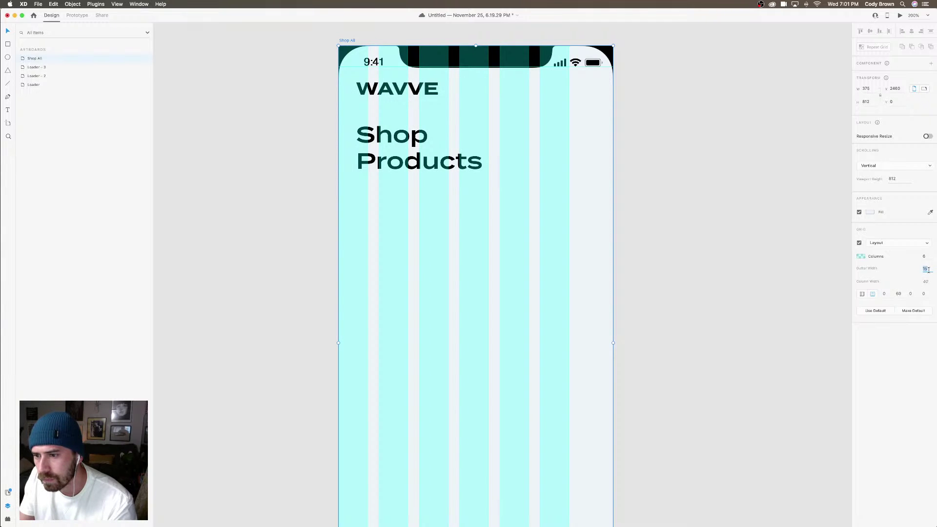
click(925, 282)
click(862, 294)
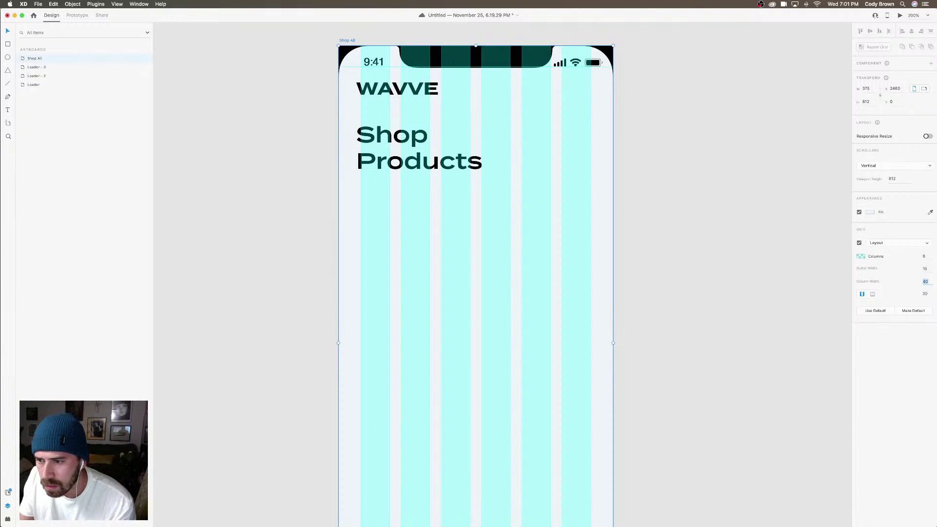
Try a gutter width of 10 for the layout grid, and set it back to 15
click(927, 276)
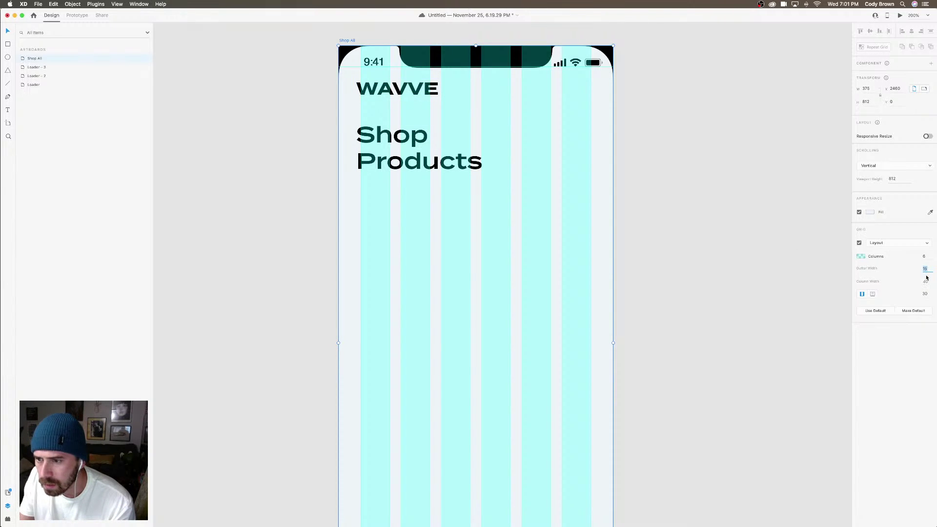
text(1)
key(Return)
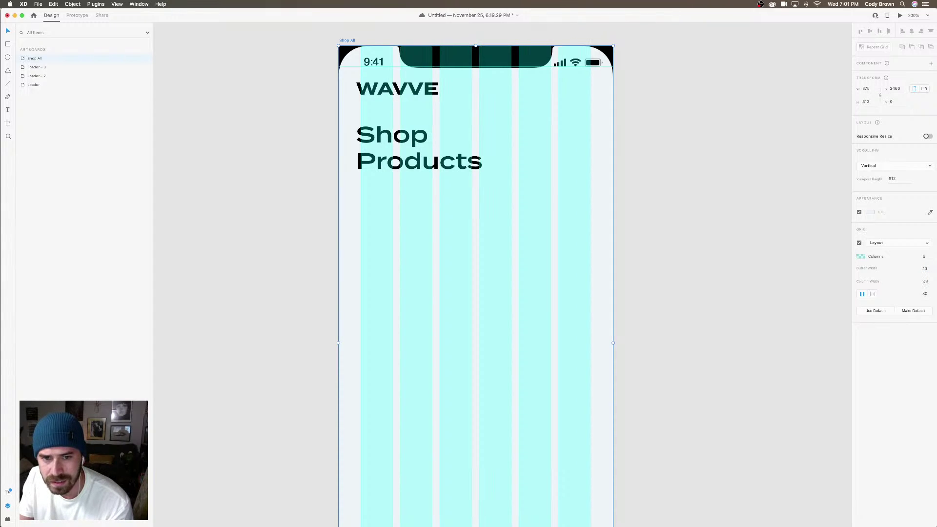
click(926, 269)
text(1)
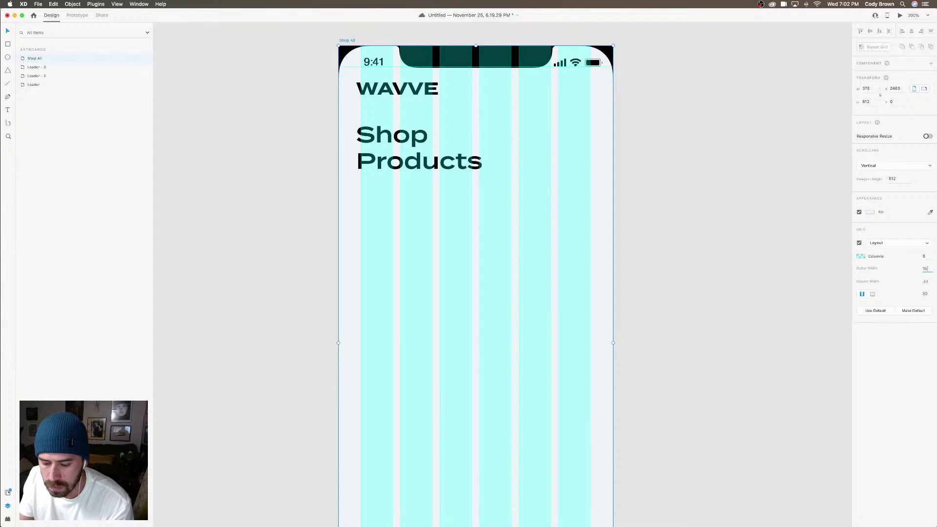
key(Return)
Try a side margin of 50 for the layout grid, and undo the change
click(926, 295)
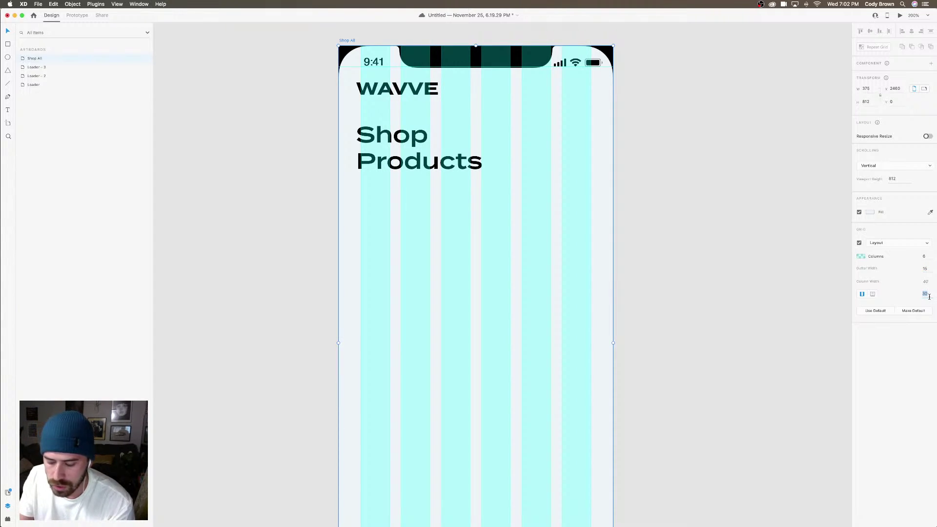
text(50)
key(Return)
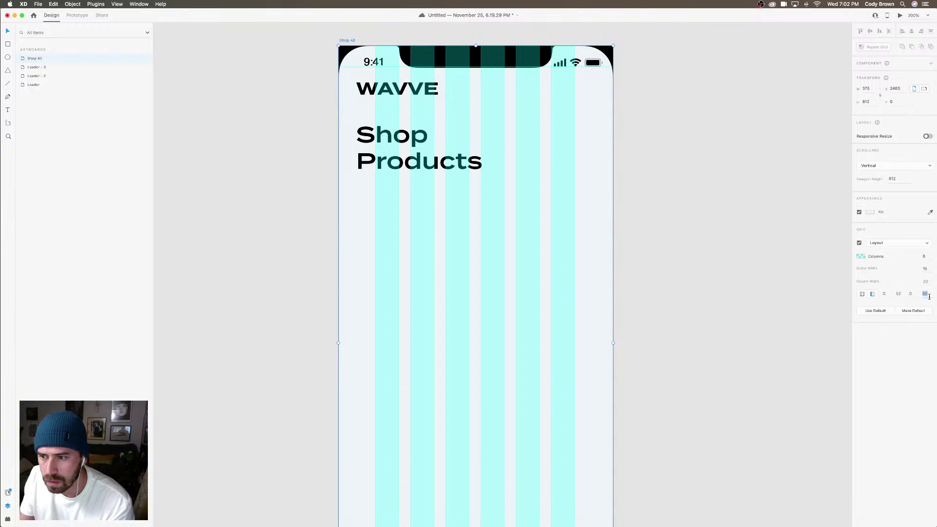
click(926, 293)
key(super+z)
key(super+z)
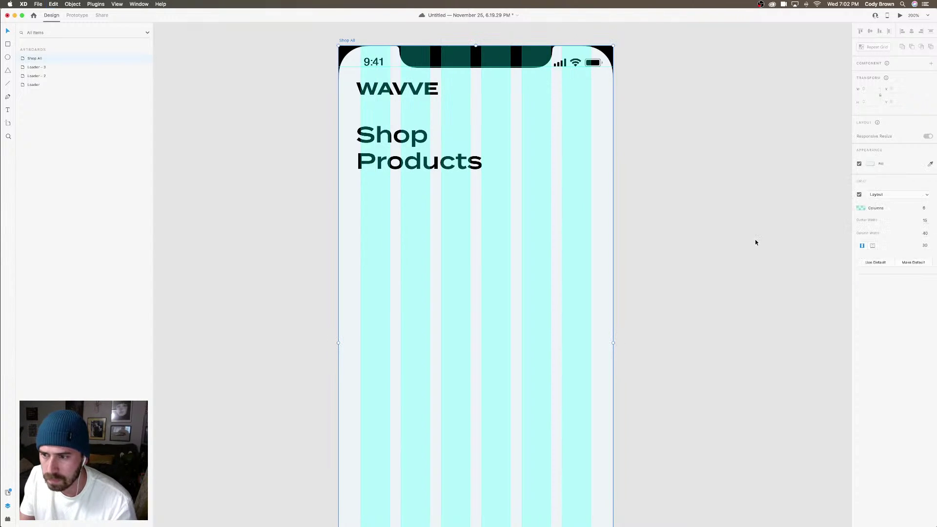
Set the linked side margins of the Shop All layout grid to 15
text(15)
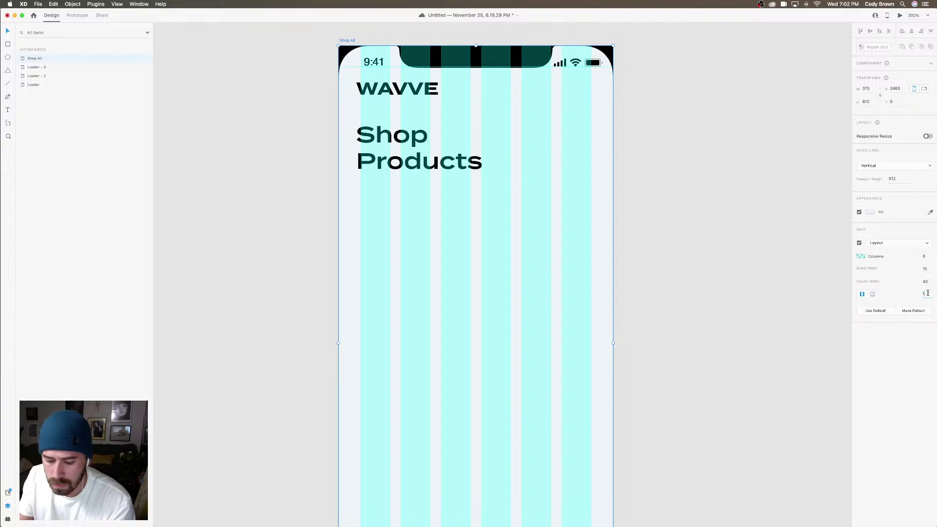
key(Return)
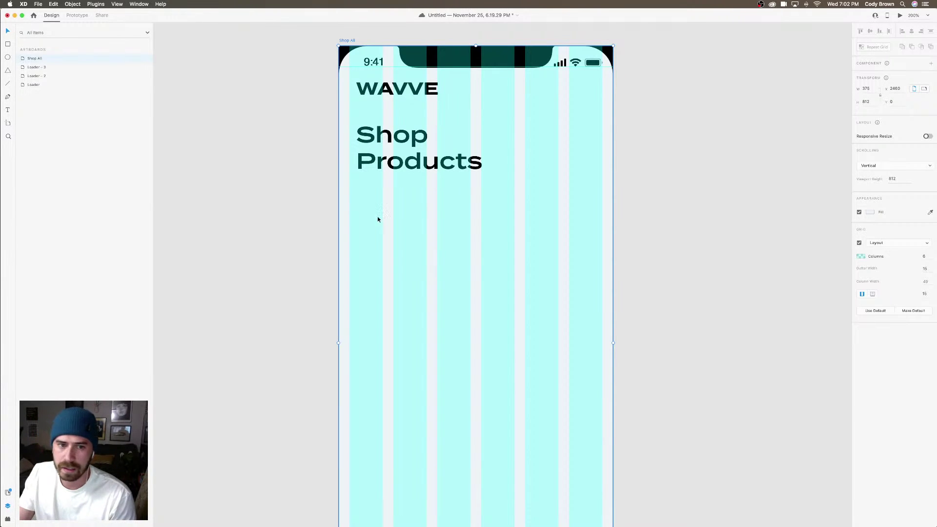
Move the Shop Products heading and the WAVVE logo to align with the left edge of the first grid column
click(386, 170)
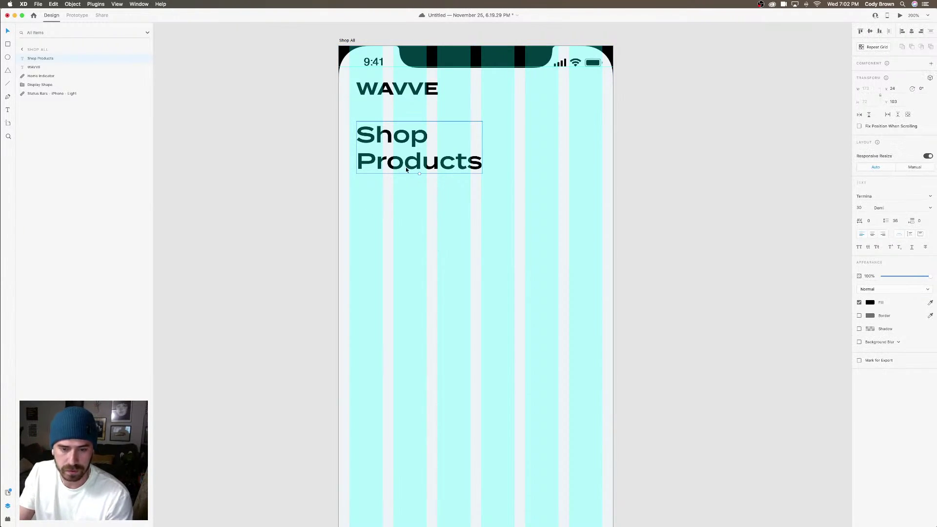
drag(406, 169, 400, 169)
drag(403, 96, 396, 95)
click(386, 147)
shift+click(400, 92)
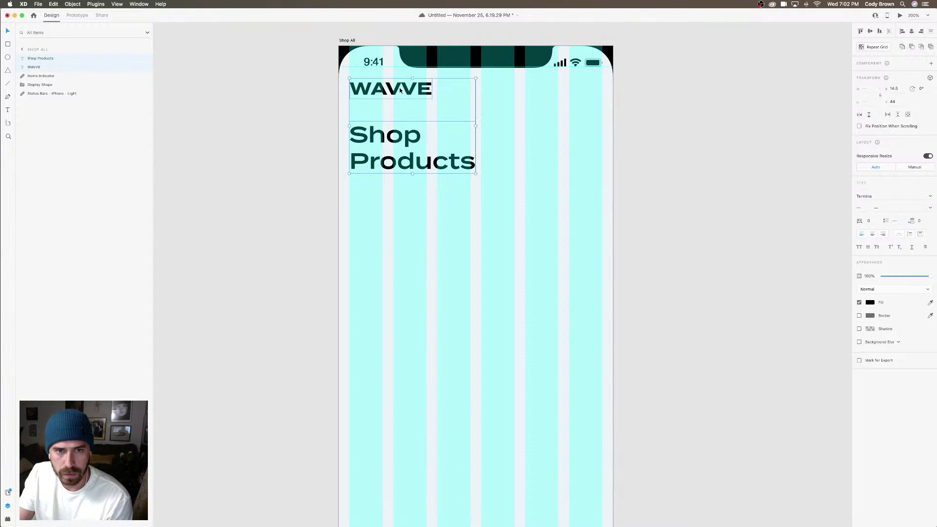
click(310, 144)
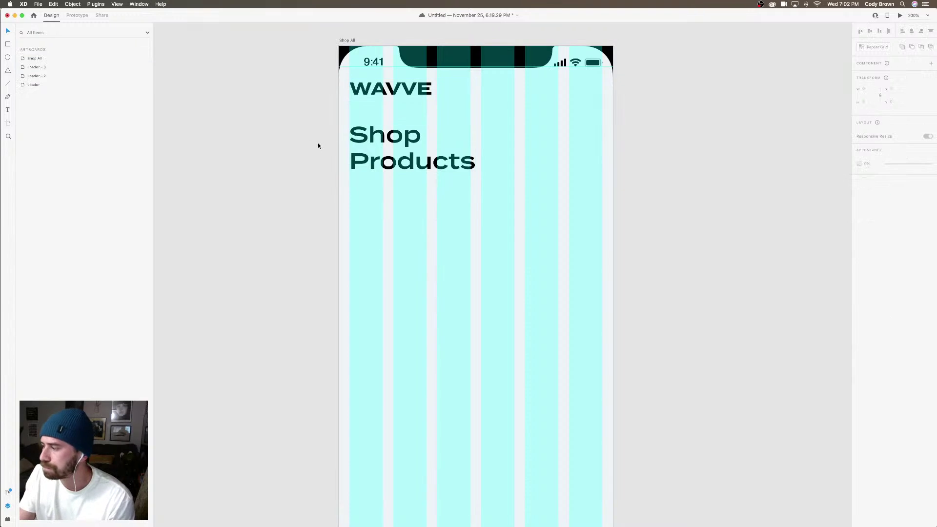
Draw a 100 by 100 square below the Shop Products heading at the first grid column, with corner radius 5 and no border
click(7, 44)
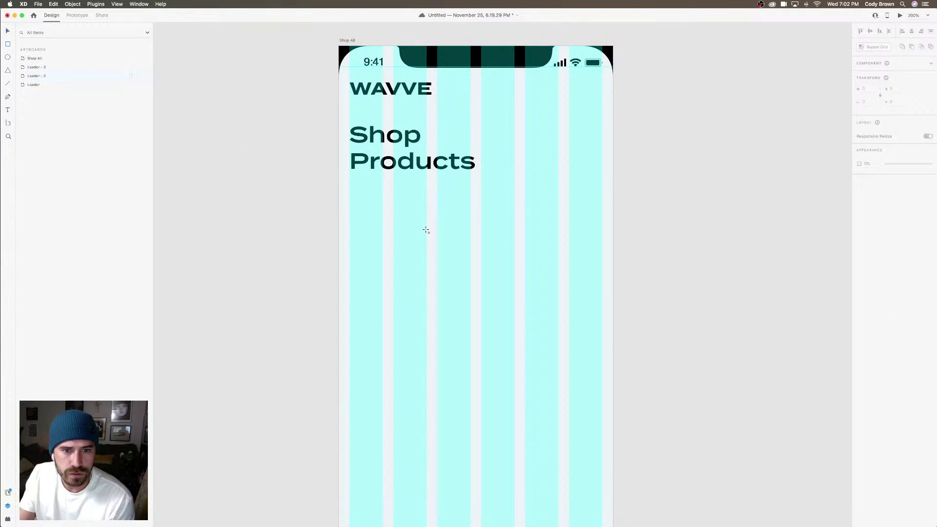
mouse_move(350, 192)
mouse_down()
mouse_move(388, 229)
mouse_move(397, 259)
mouse_move(422, 275)
mouse_up()
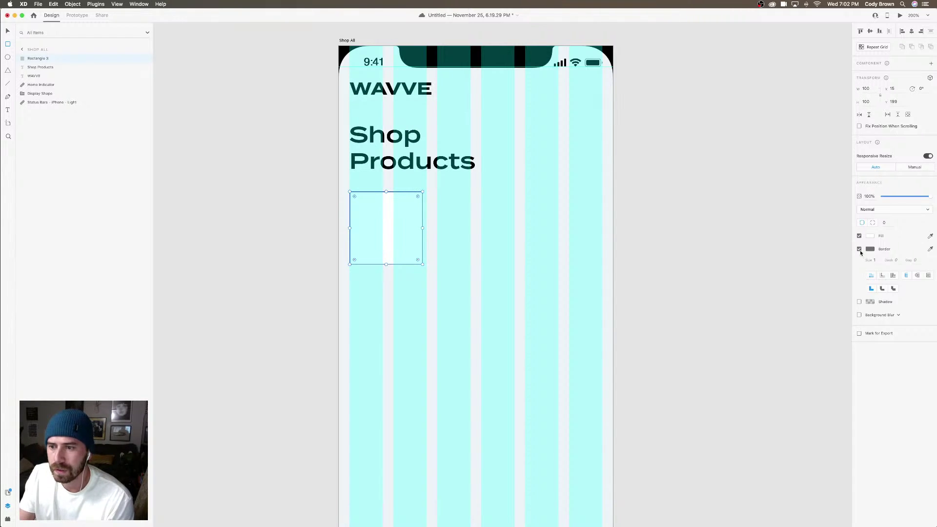
click(860, 250)
click(883, 223)
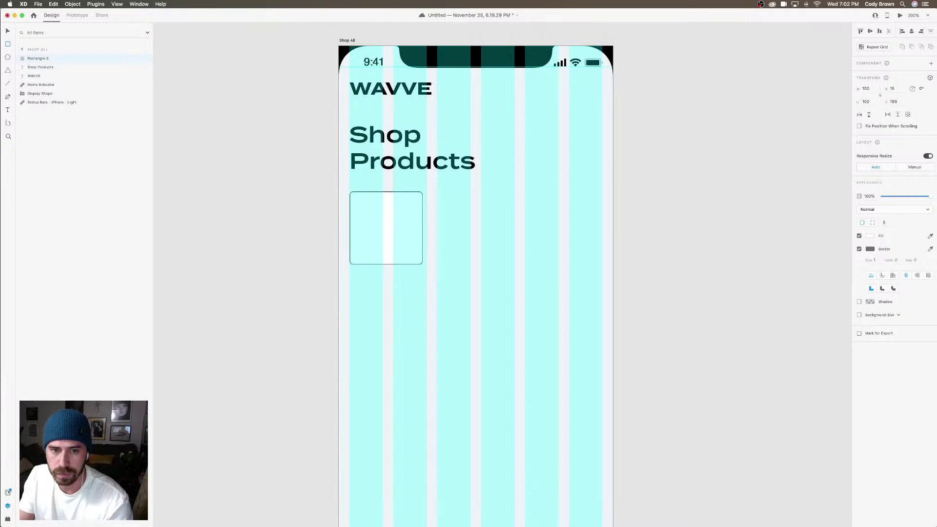
click(860, 249)
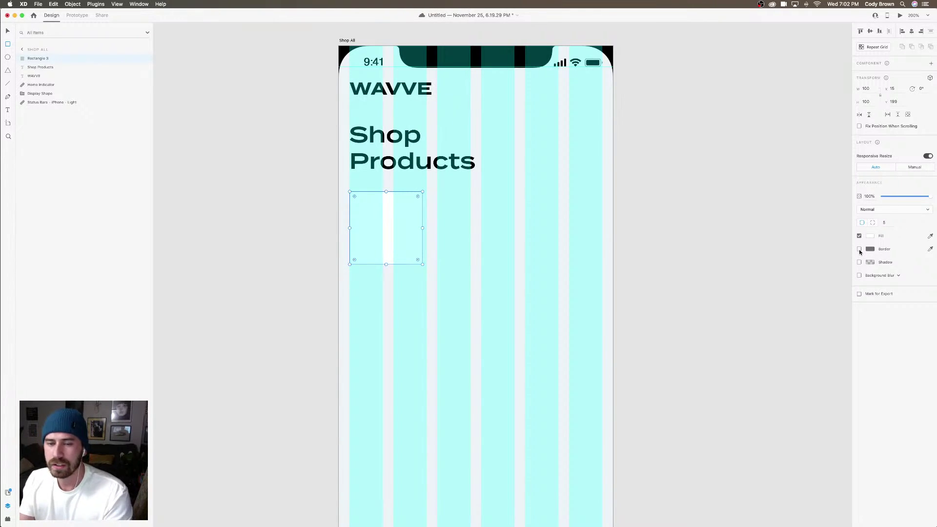
Fill the square below the heading with a solid orange
click(873, 236)
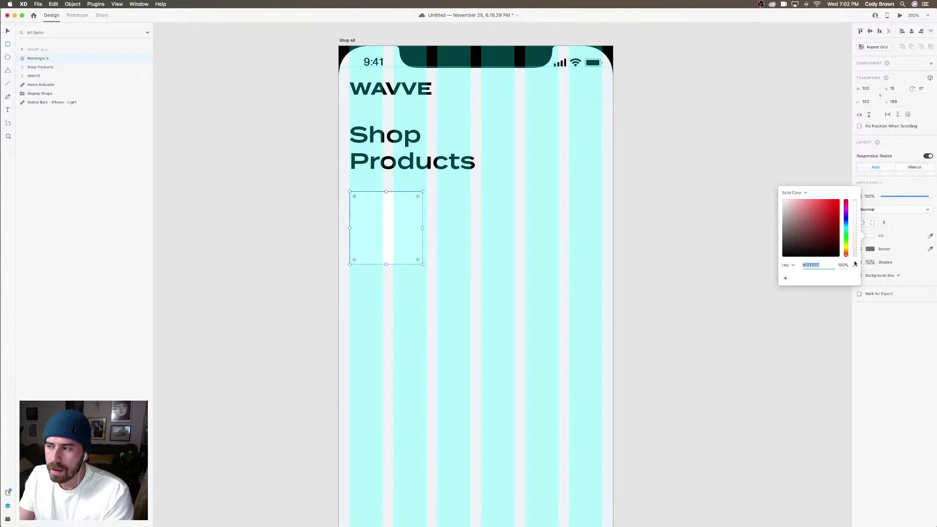
click(855, 264)
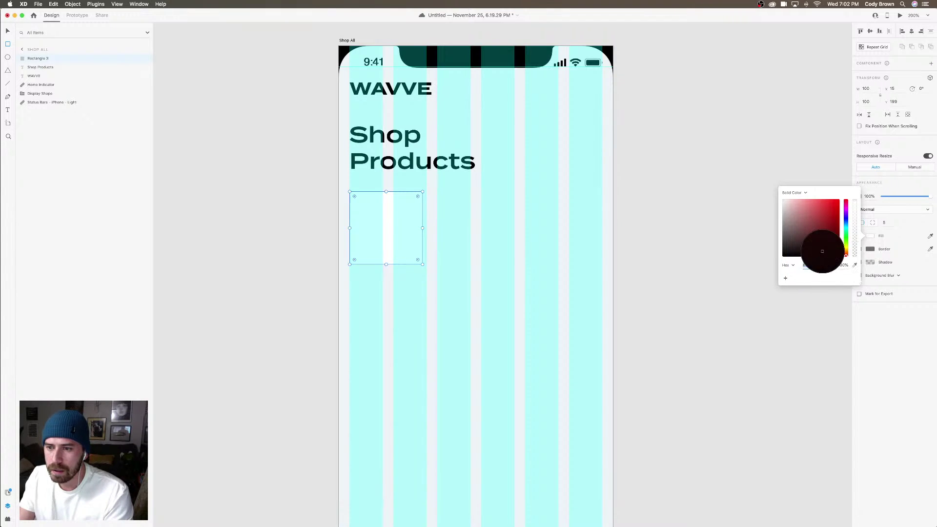
click(822, 251)
click(826, 220)
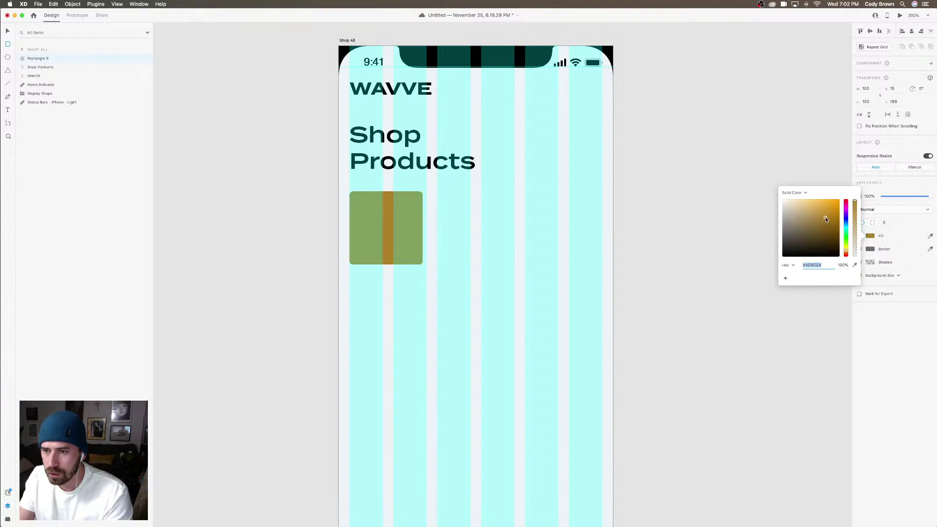
click(837, 221)
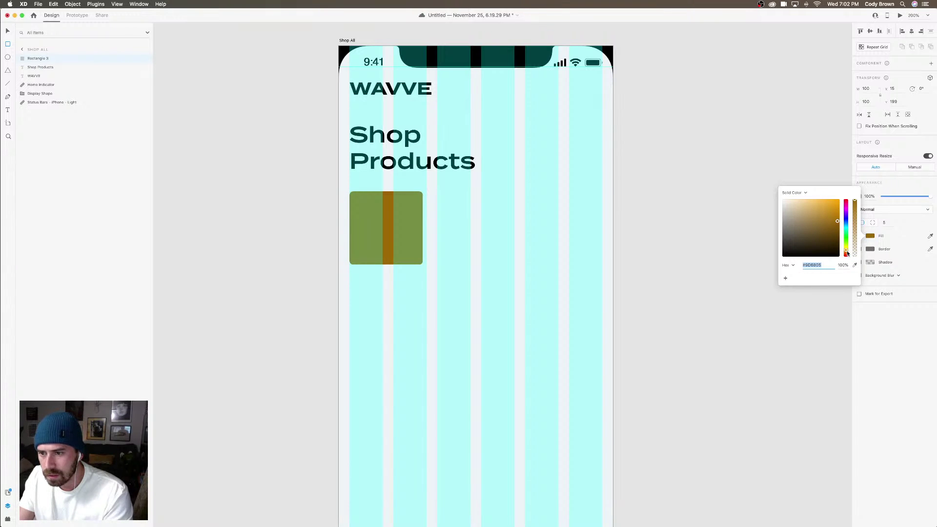
click(847, 252)
click(832, 209)
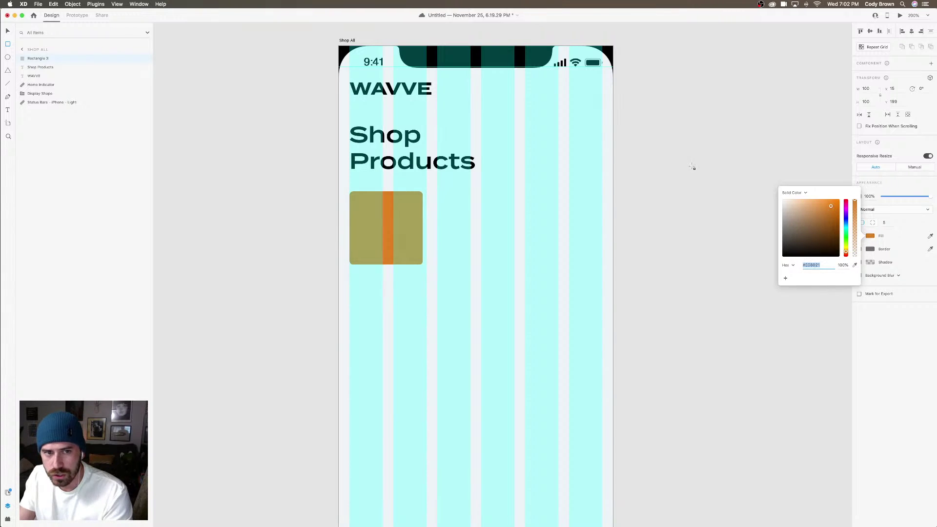
Turn off the layout grid for the Shop All artboard
key(Escape)
key(Escape)
click(860, 243)
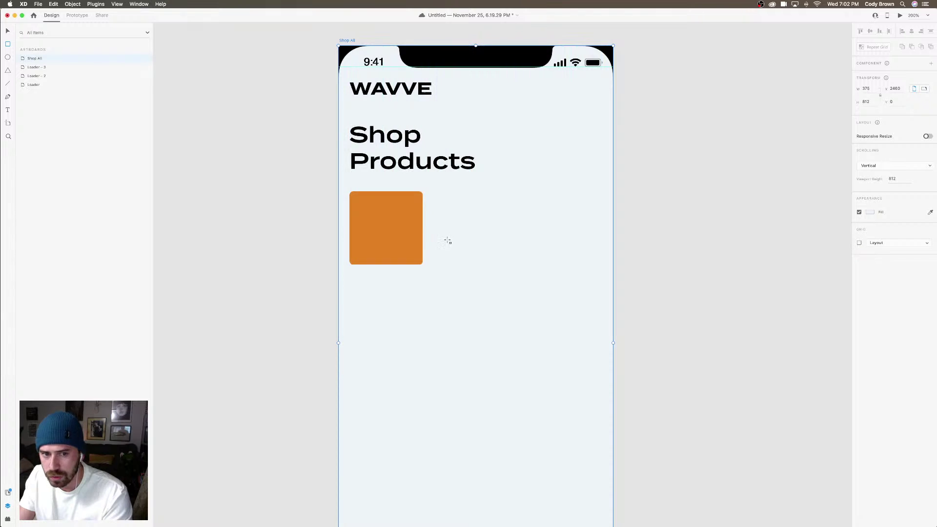
key(v)
Change the square's fill to a darker, more muted brownish orange
click(409, 223)
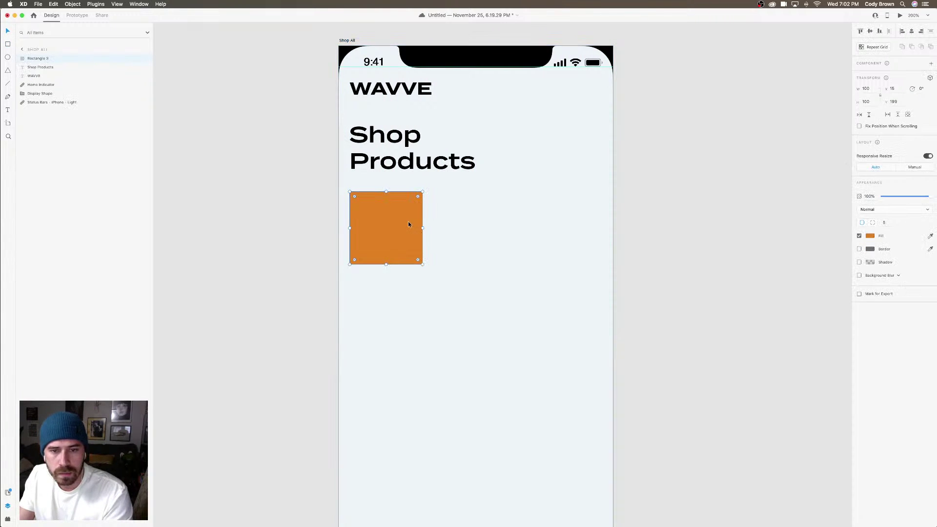
click(861, 236)
click(821, 213)
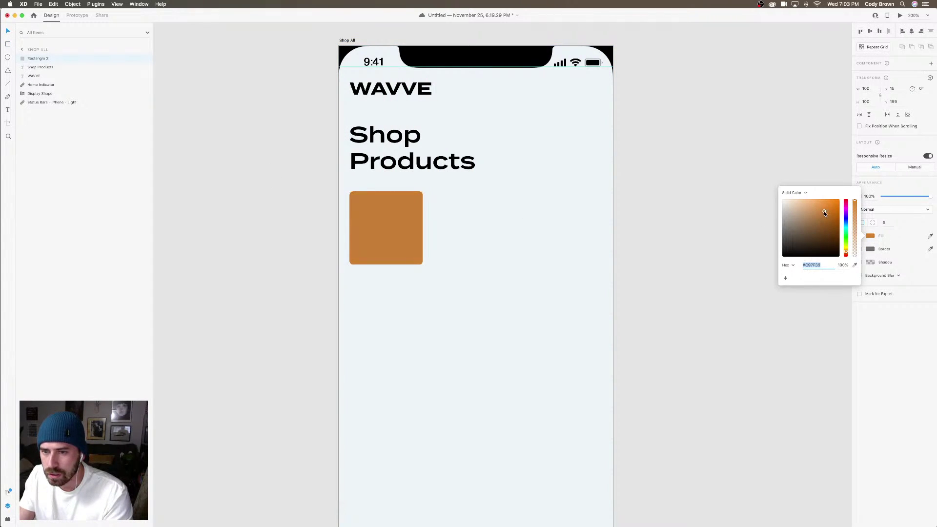
click(824, 215)
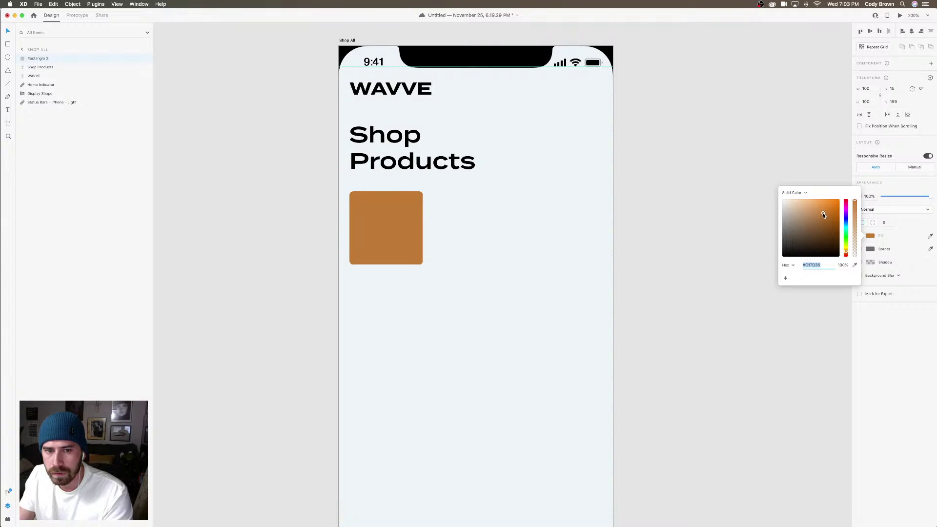
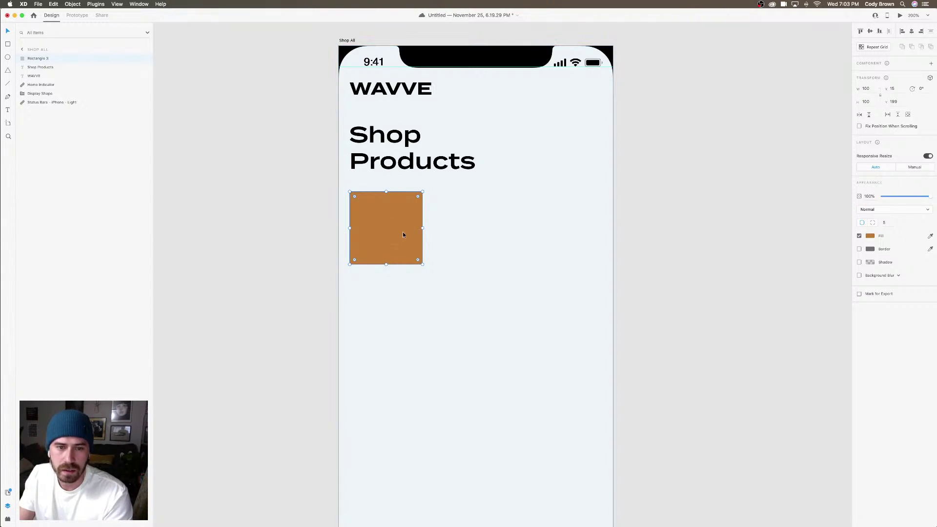
Increase the square's corner radius to 8 and move it down below the Shop Products heading to Y 208
scroll(423, 235, left, 1)
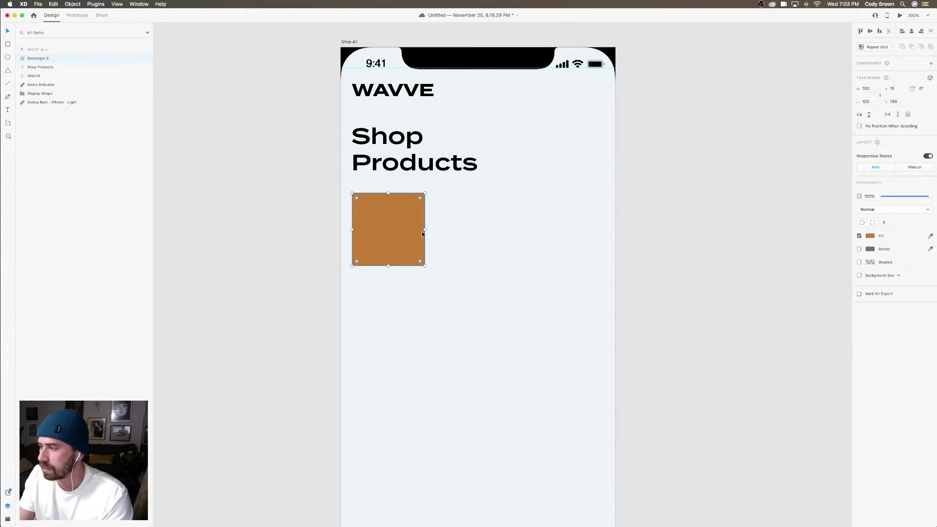
drag(422, 231, 421, 228)
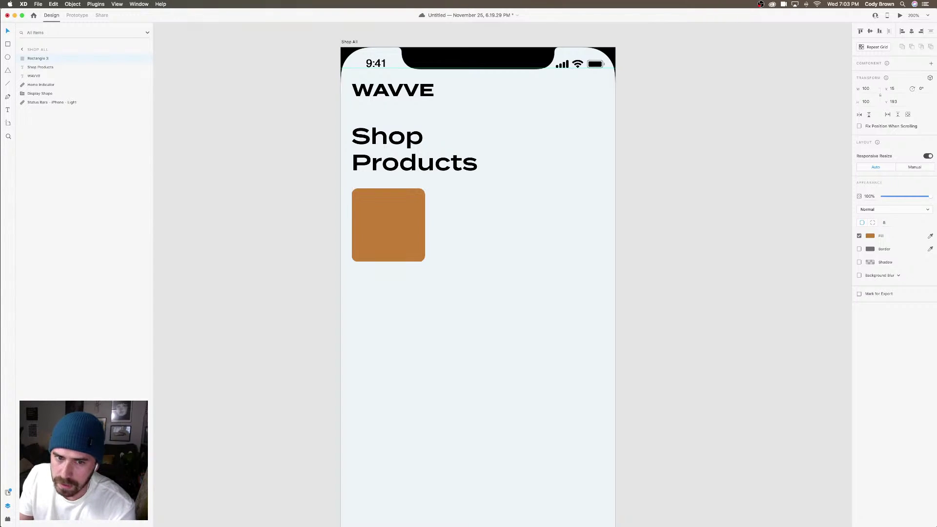
drag(406, 219, 406, 204)
key(shift+Down)
key(shift+Down)
key(shift+Down)
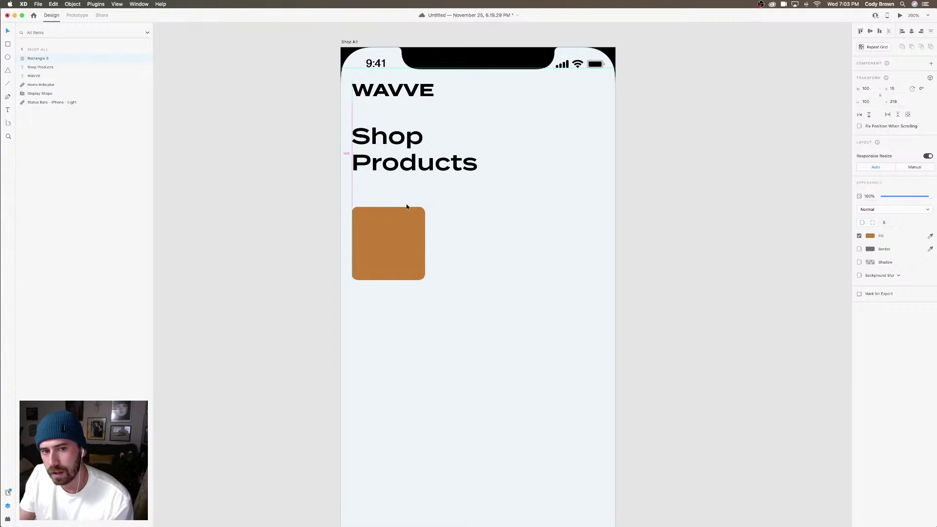
key(shift+Up)
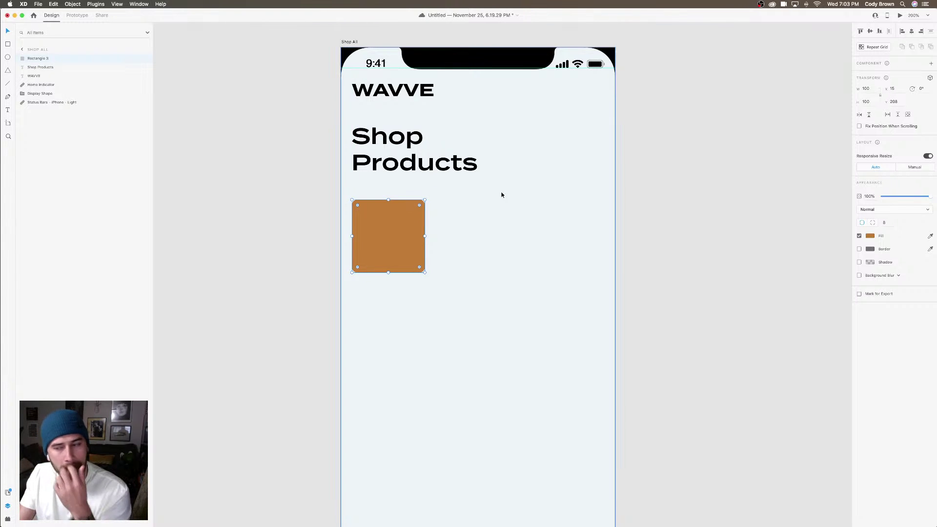
Deselect the square and open the Icons 4 Design plugin
click(644, 216)
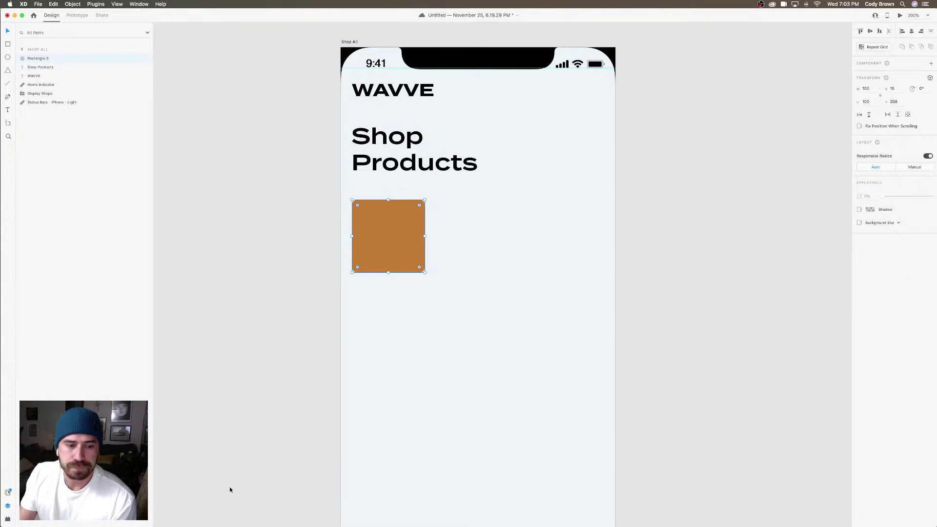
click(8, 519)
click(44, 46)
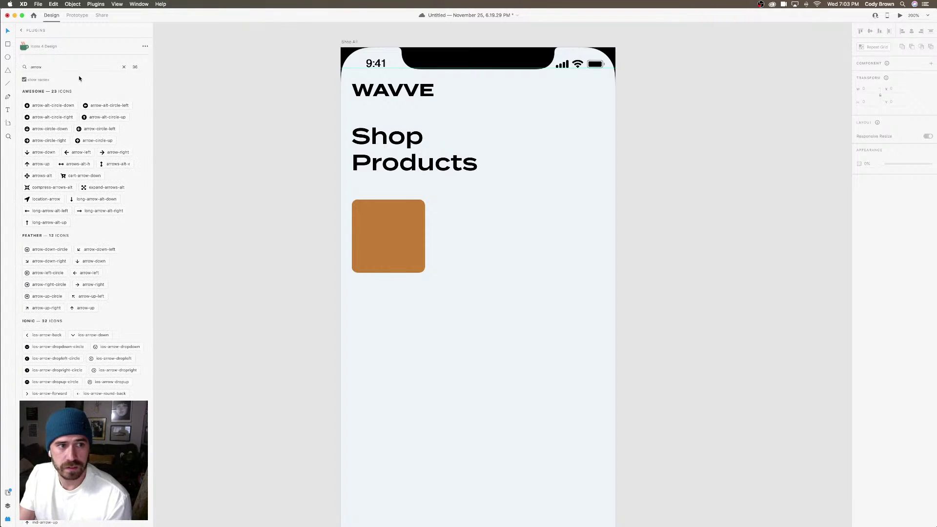
Search the icon library for "surf" and try inserting the surfing icon
click(64, 67)
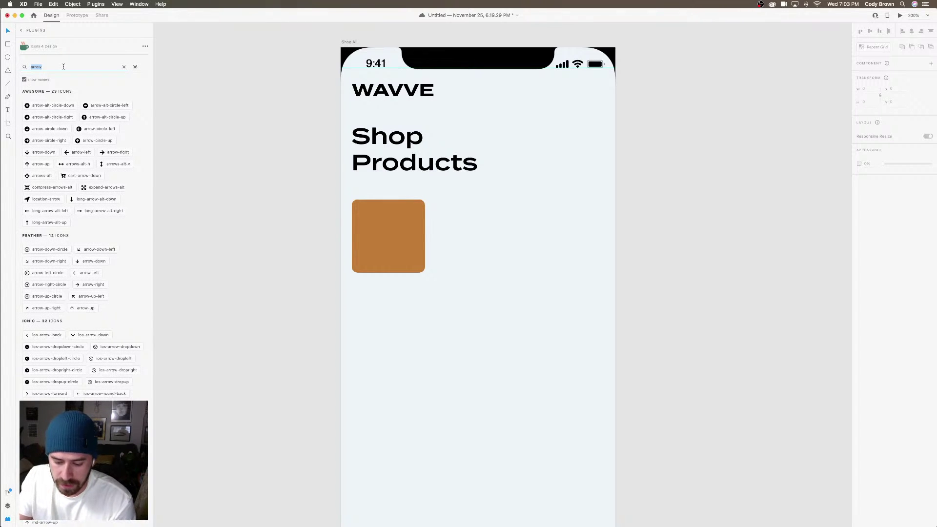
text(surf)
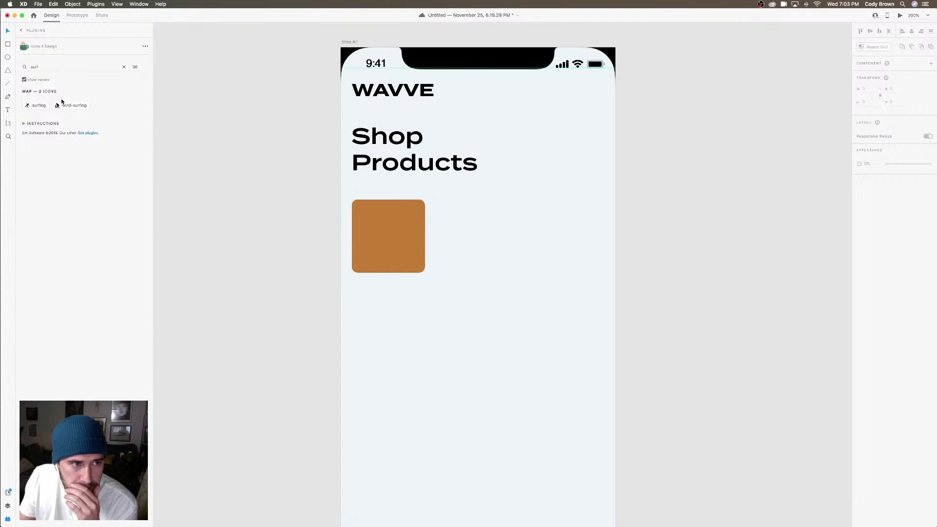
click(33, 106)
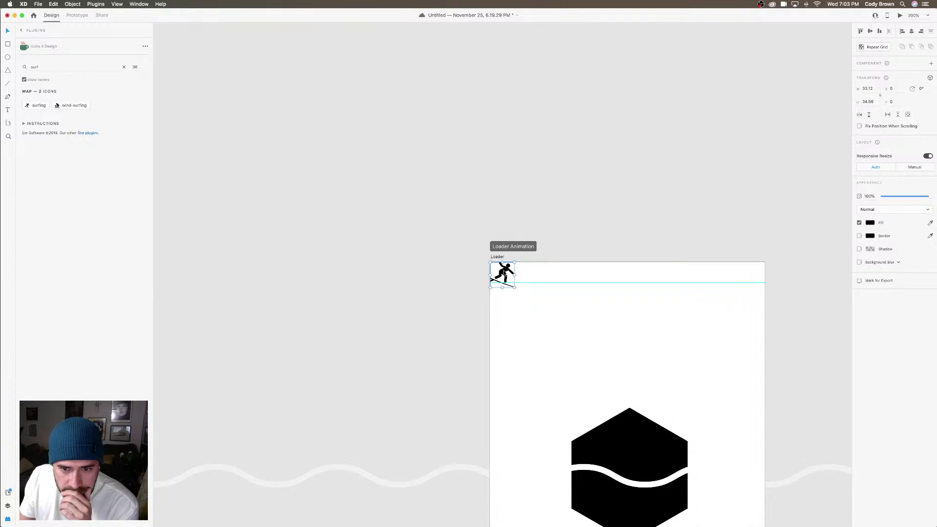
key(Delete)
Return to the Shop All artboard and select the brownish-orange square below the Shop Products heading
scroll(678, 301, right, 10)
scroll(678, 302, down, 4)
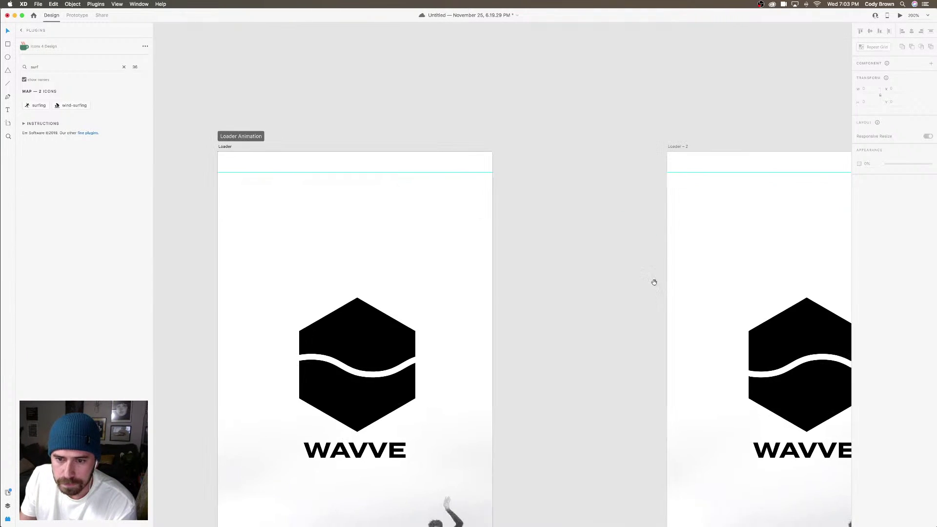
scroll(659, 263, right, 15)
scroll(623, 259, down, 6)
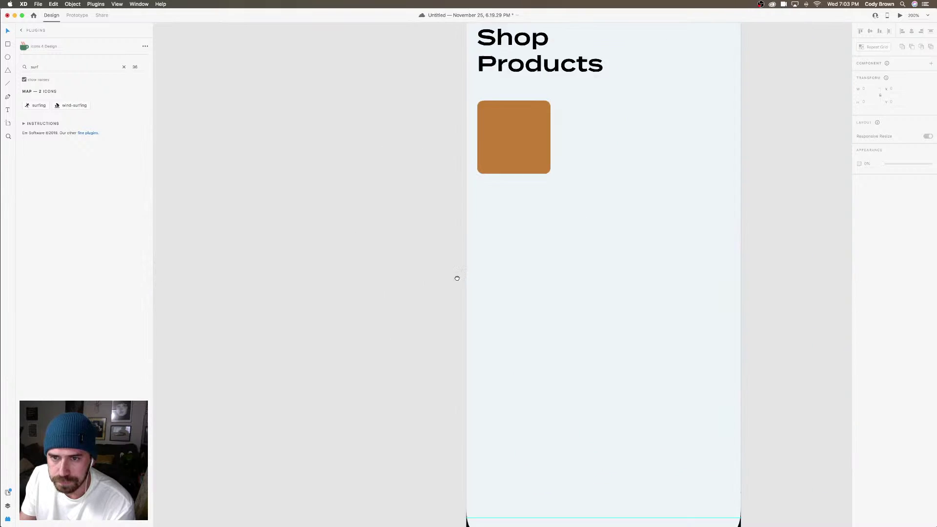
scroll(457, 278, right, 6)
scroll(457, 279, up, 3)
click(390, 225)
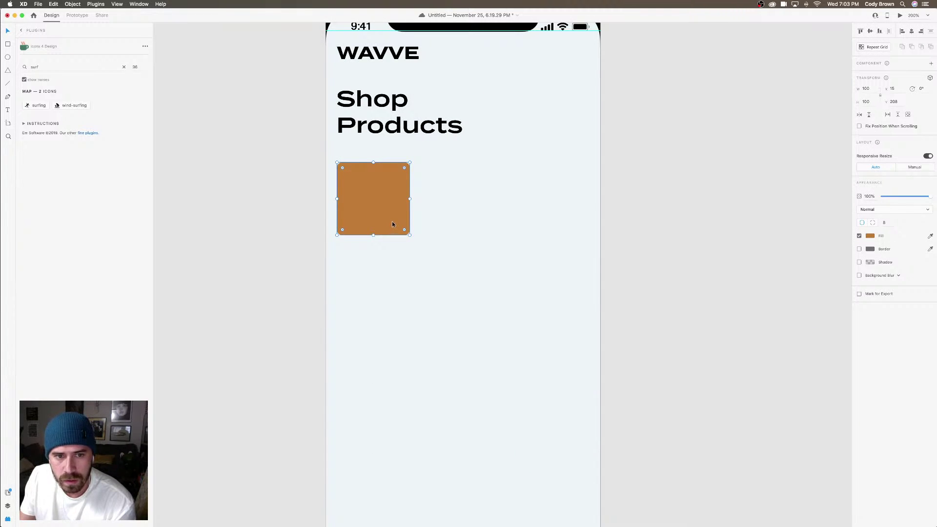
Switch to Adobe Illustrator and move the hexagon logo with its wave line off the artboard's upper-left corner to free up space
mouse_move(493, 522)
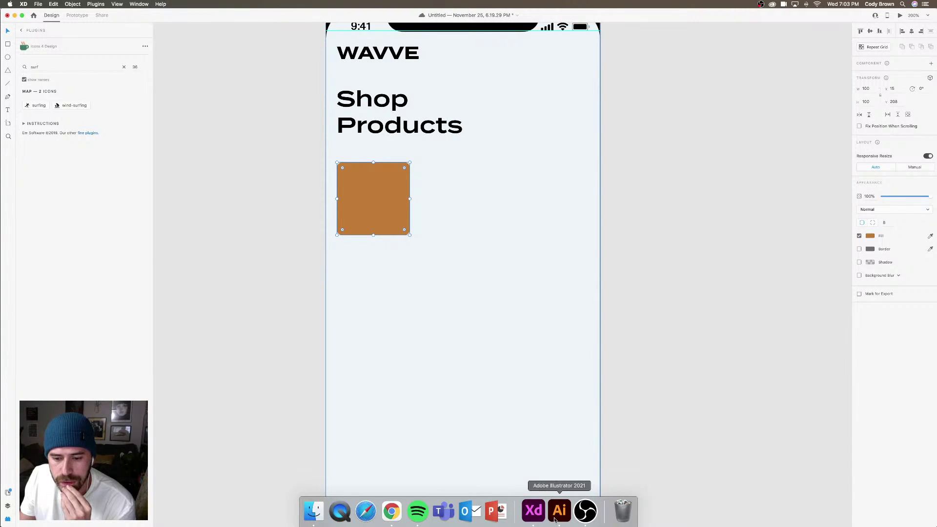
click(555, 520)
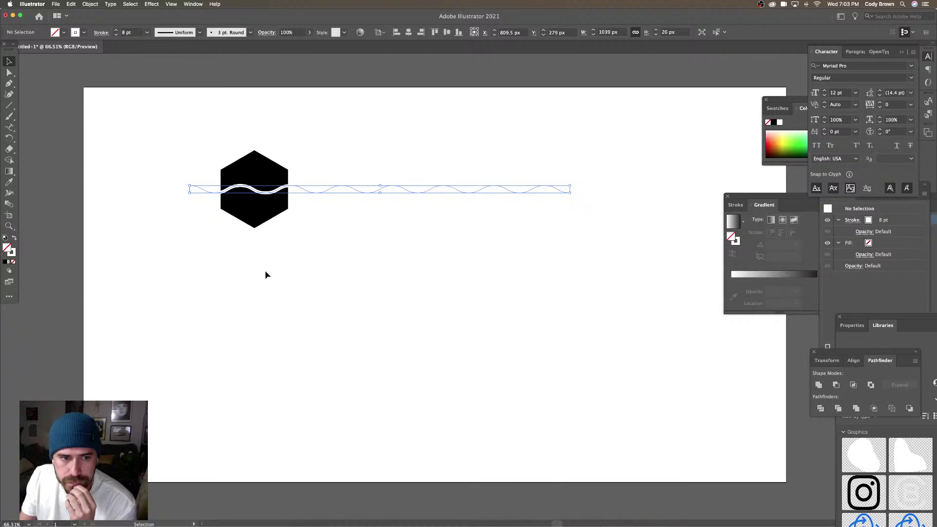
drag(153, 109, 339, 253)
mouse_move(263, 199)
mouse_down()
mouse_move(115, 104)
mouse_move(108, 120)
mouse_move(121, 67)
mouse_up()
click(54, 132)
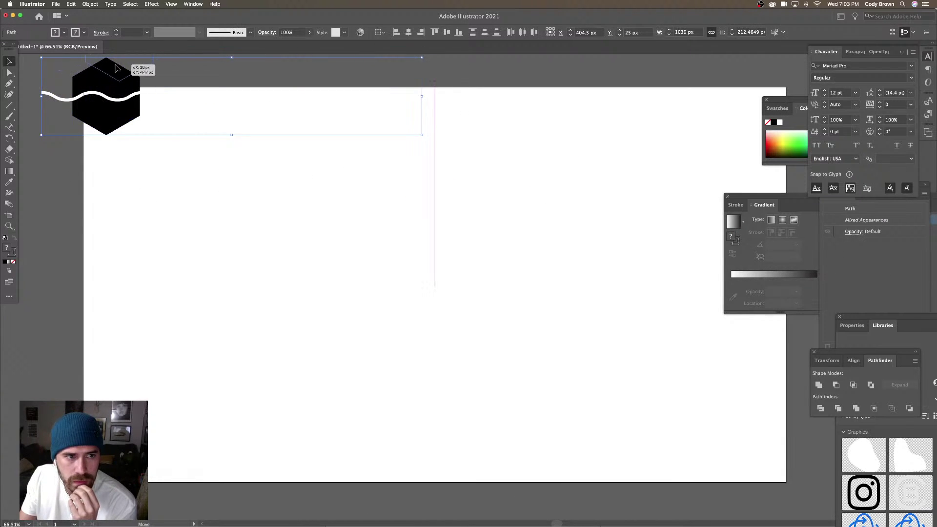
click(127, 168)
Draw a square about 174 px wide on the empty artboard and give it a grey stroke
click(9, 83)
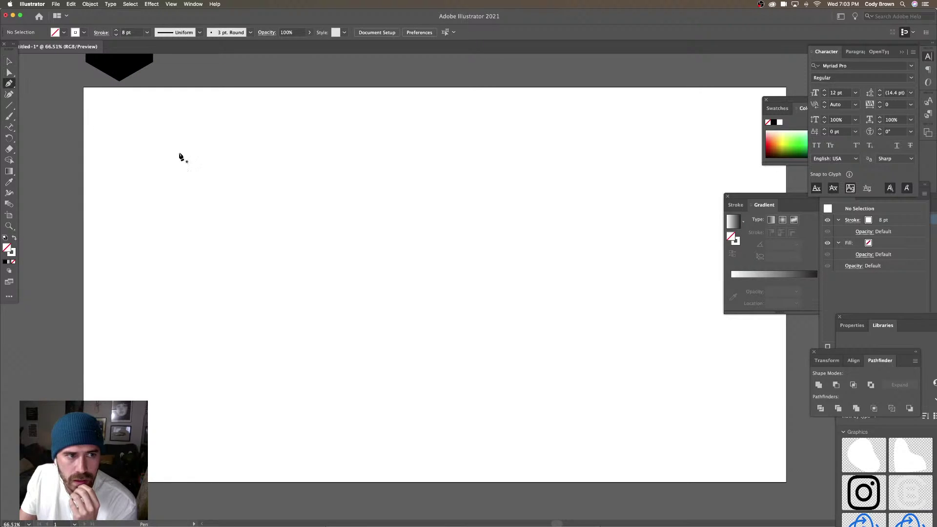
key(super+1)
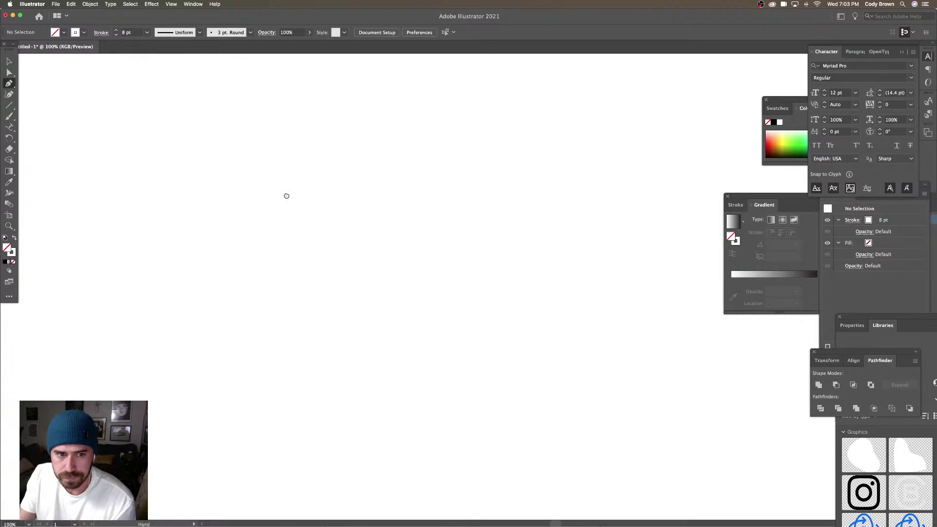
click(8, 106)
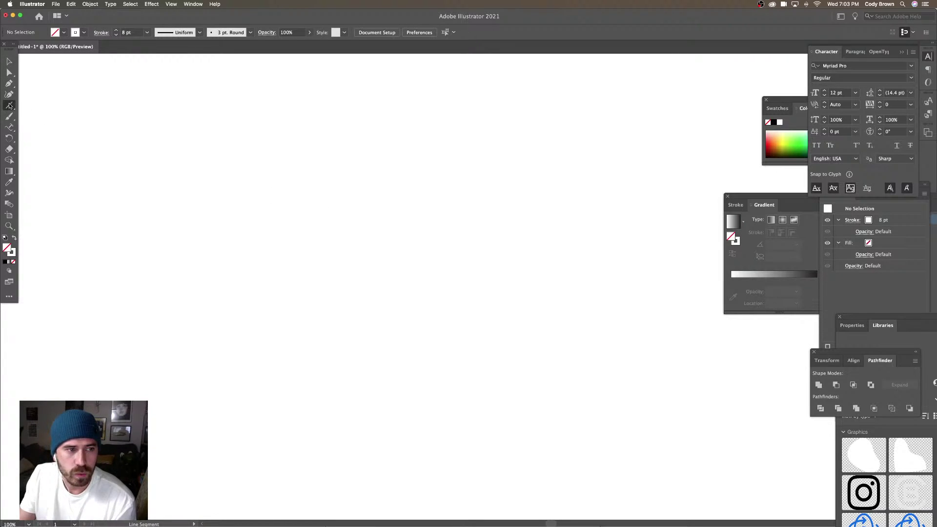
click(9, 104)
click(44, 102)
drag(220, 144, 306, 240)
click(74, 33)
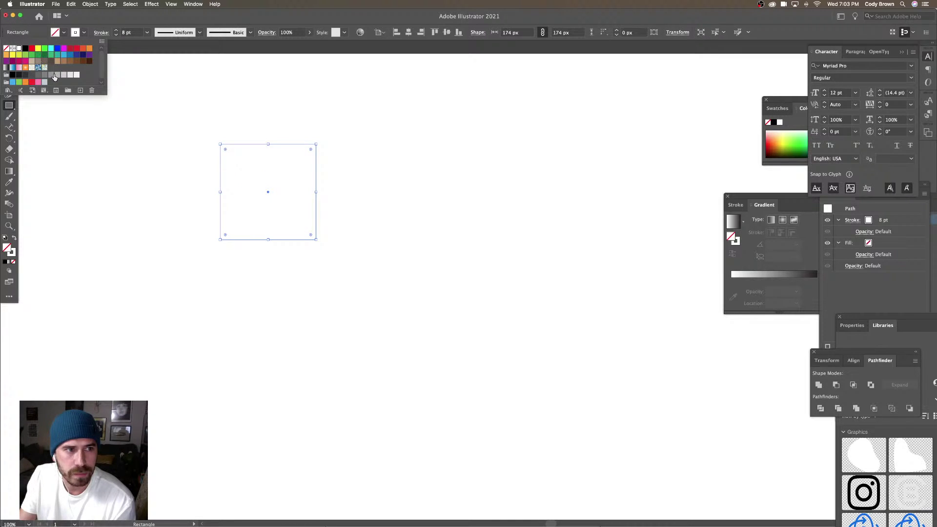
click(57, 76)
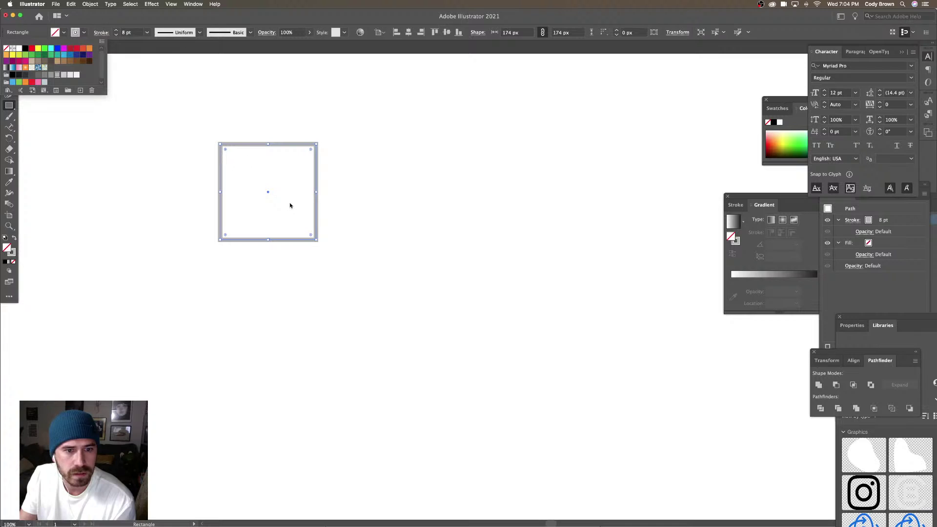
Resize the square to 100 px by 100 px
drag(315, 241, 347, 272)
click(526, 34)
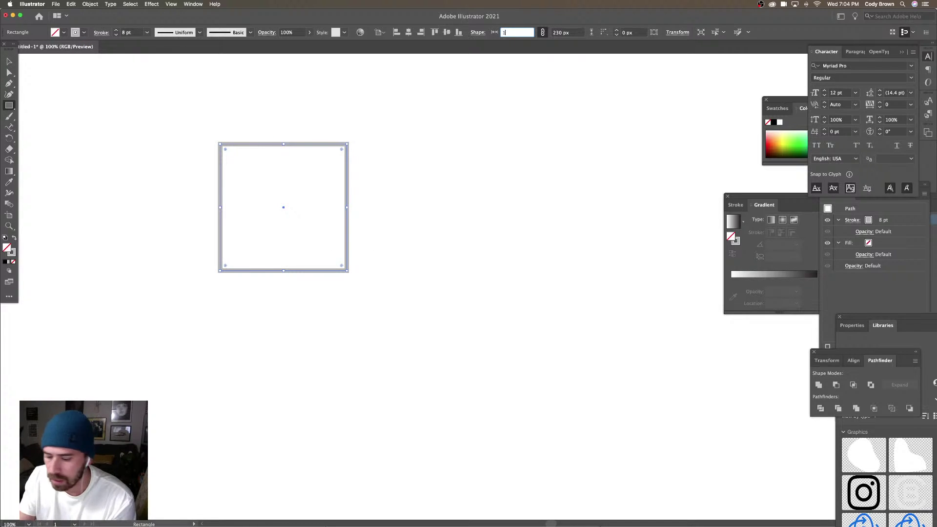
key(Return)
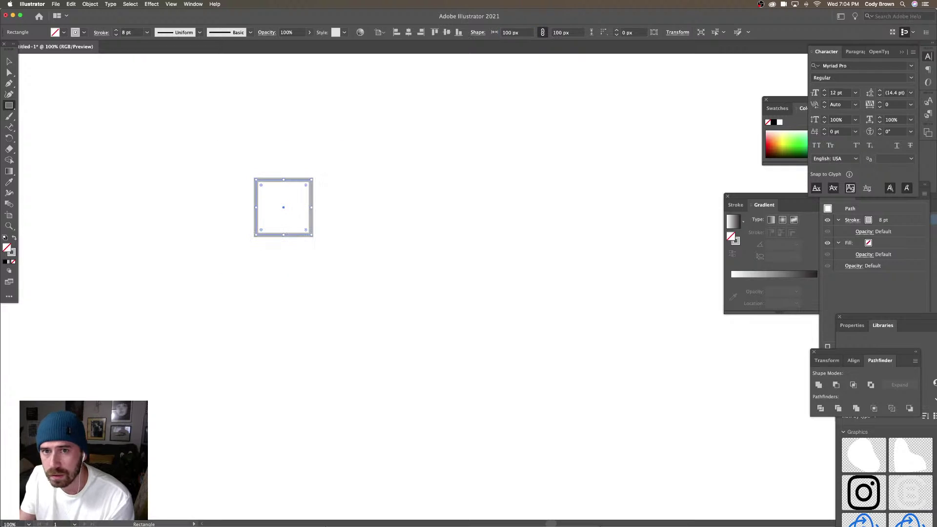
Remove the square's stroke and fill it with light grey
click(9, 61)
key(super+equal)
key(super+equal)
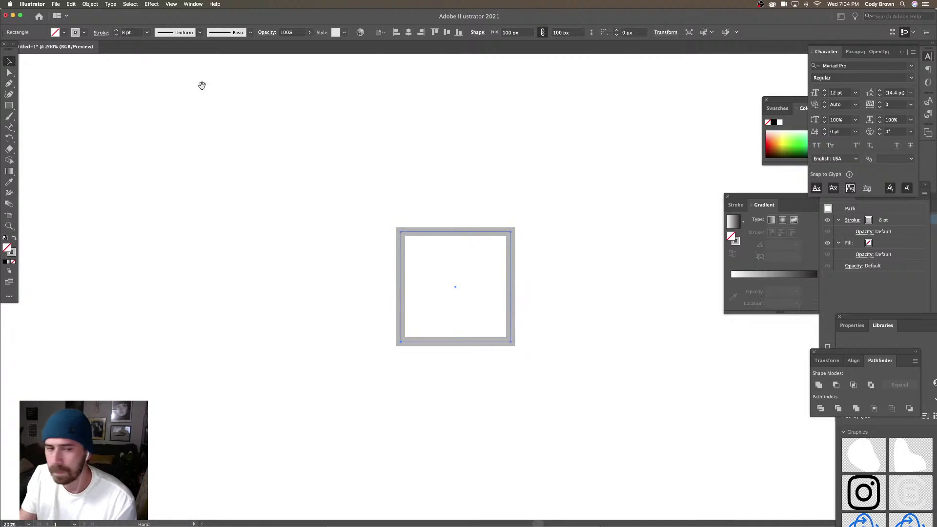
drag(219, 104, 236, 140)
click(84, 35)
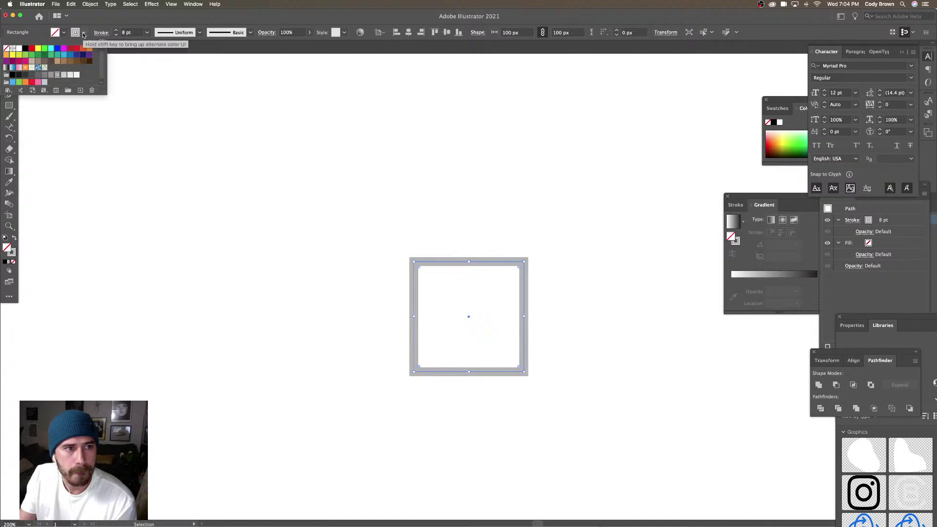
click(84, 35)
click(84, 35)
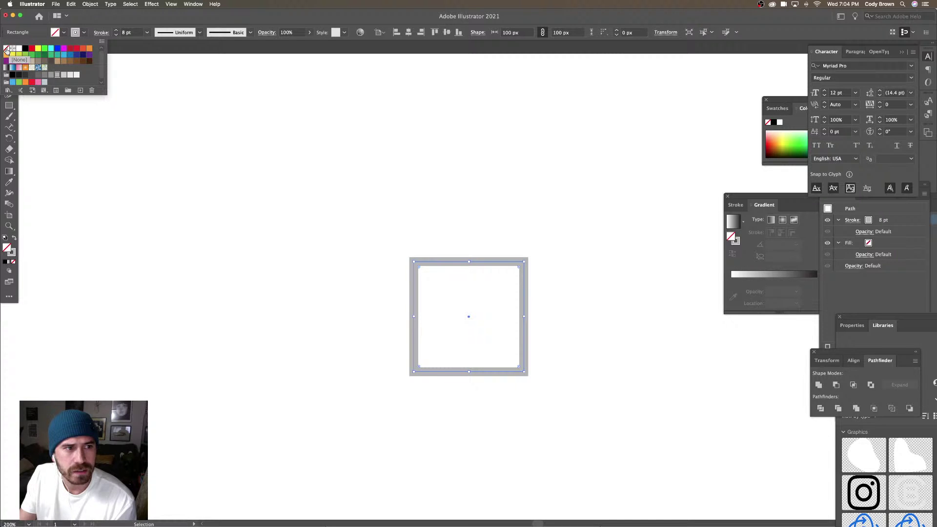
click(5, 47)
click(70, 74)
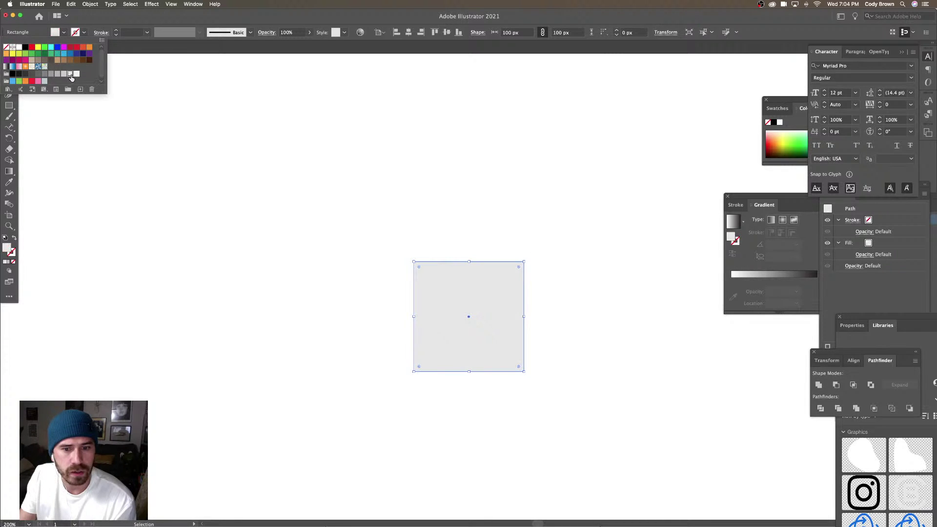
Lock the light grey square in place as a background guide
click(90, 5)
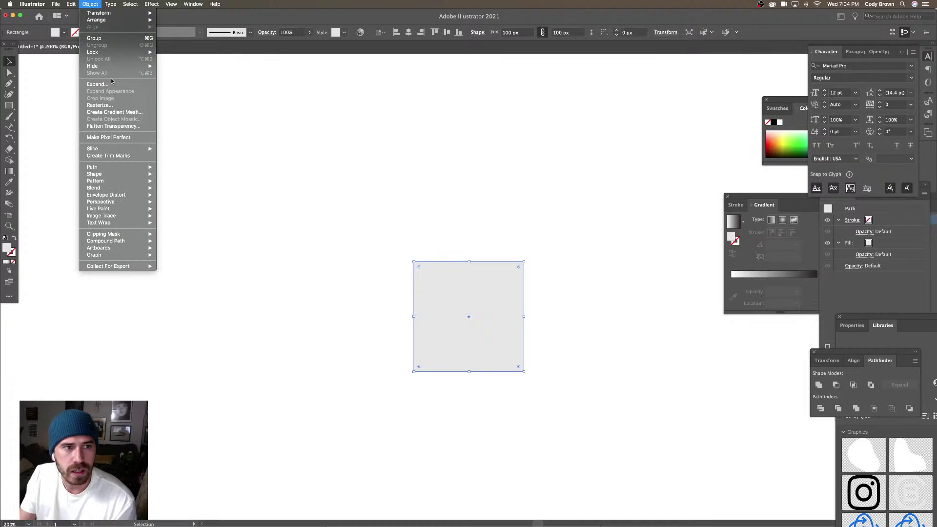
click(172, 51)
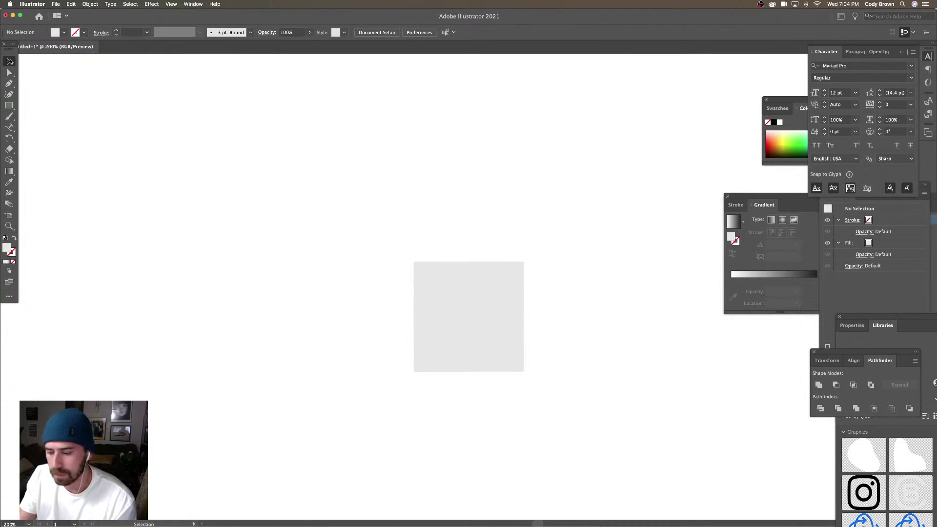
key(super+plus)
click(9, 61)
key(super+plus)
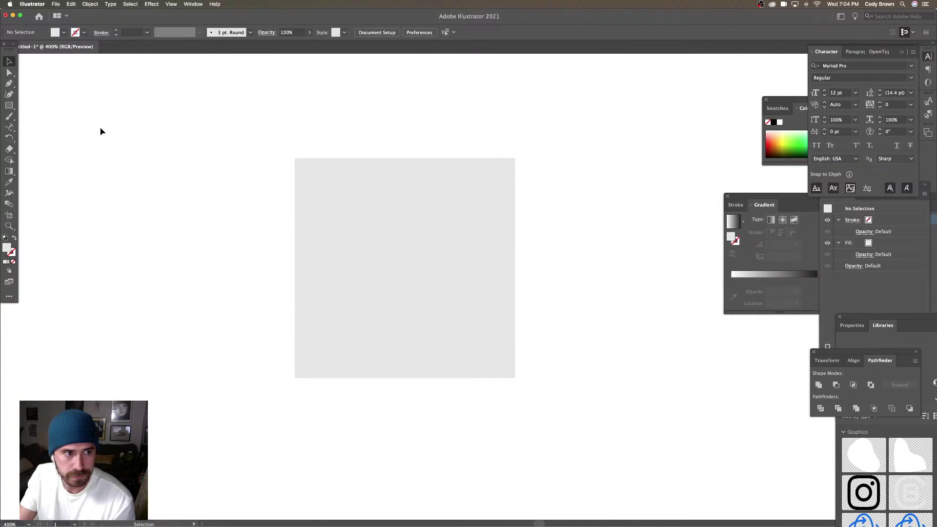
With the Pen tool and a black fill, draw a half-surfboard curve from the square's top centre, bulging left and ending near its bottom centre
click(11, 107)
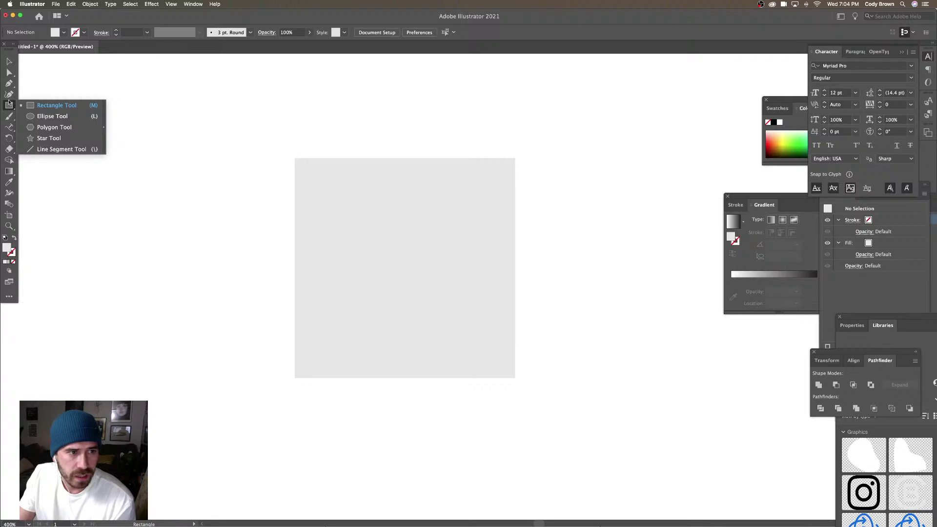
click(9, 84)
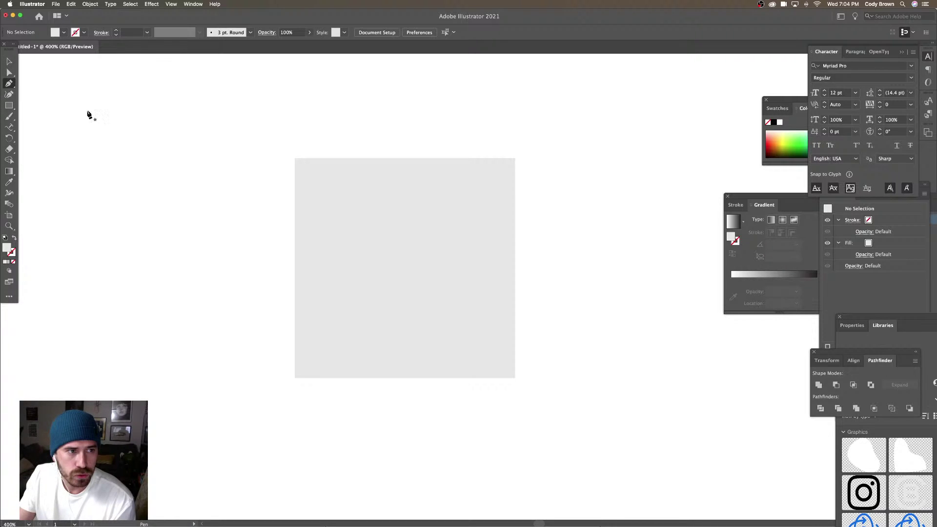
click(63, 32)
click(26, 49)
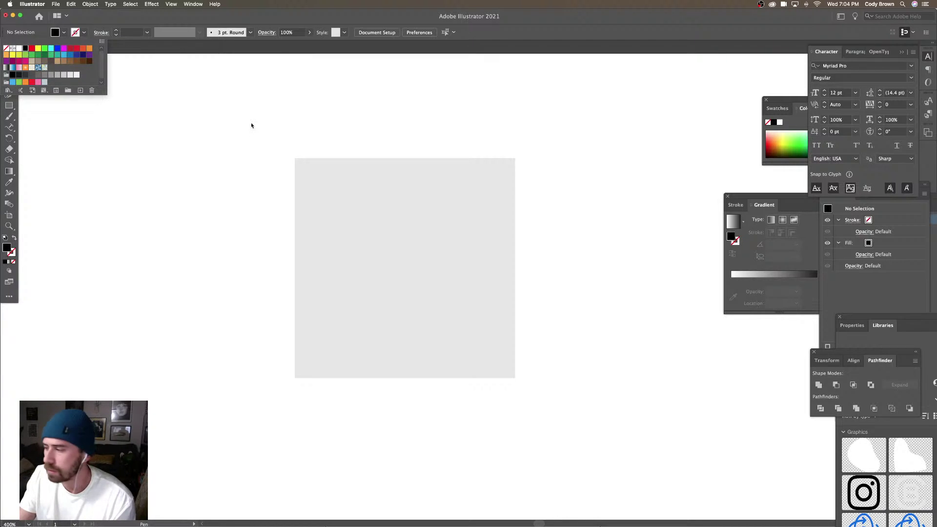
click(408, 189)
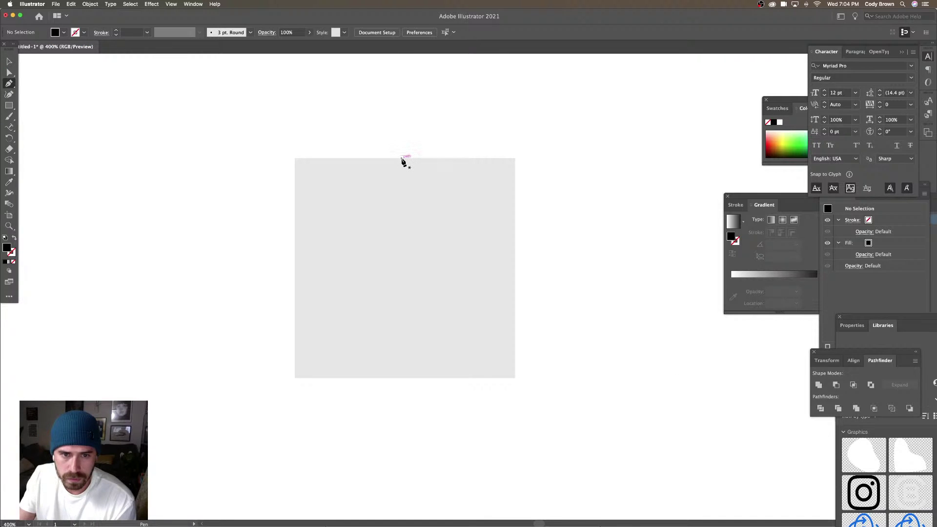
click(406, 159)
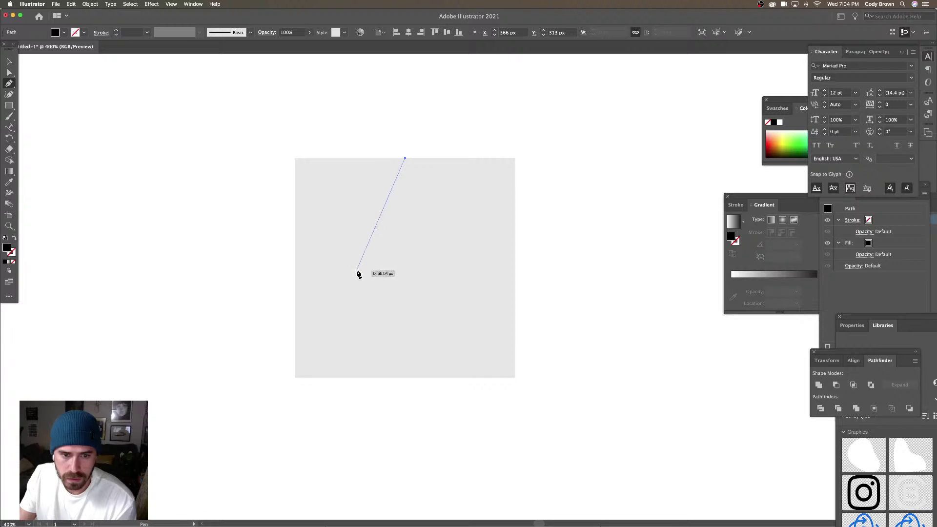
drag(357, 271, 365, 375)
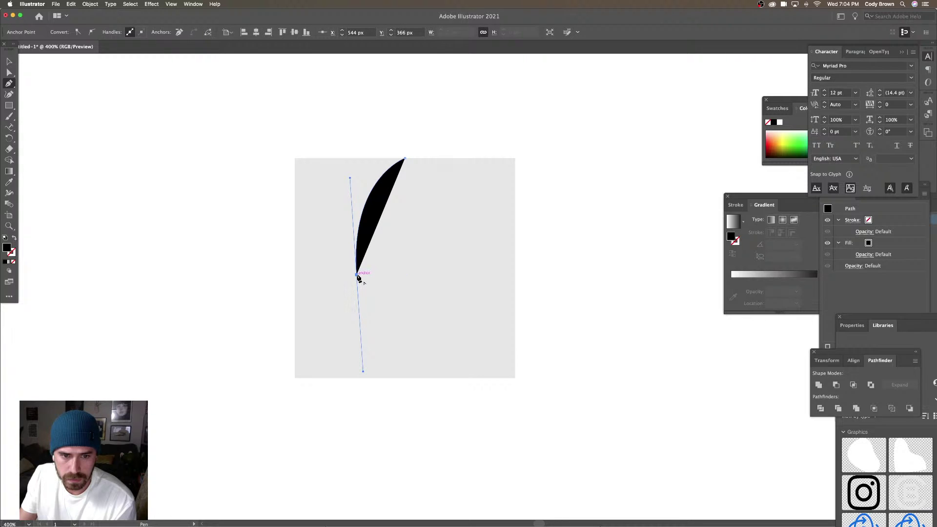
drag(359, 272, 445, 389)
Shift the curve's lower anchor up and left and angle its handle for a smooth side, making the shape about 22 px wide and 89 px high
click(9, 72)
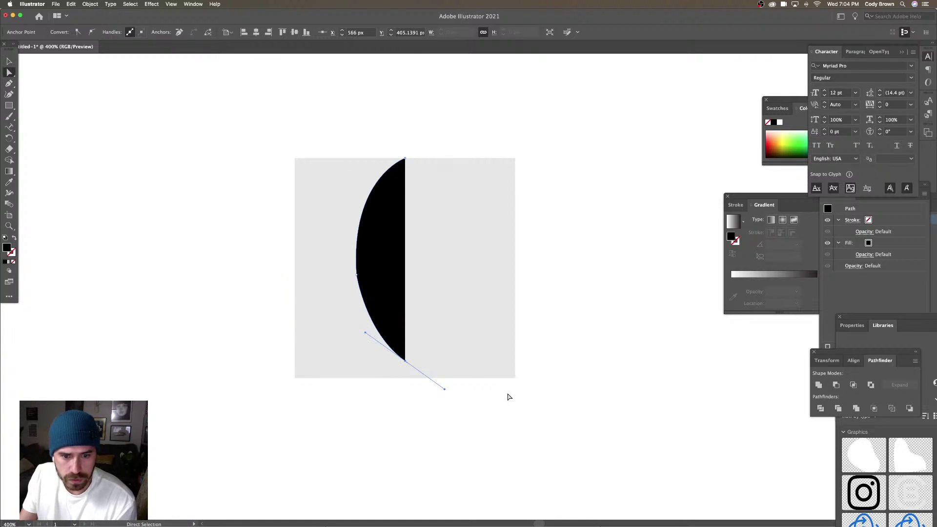
drag(405, 362, 398, 362)
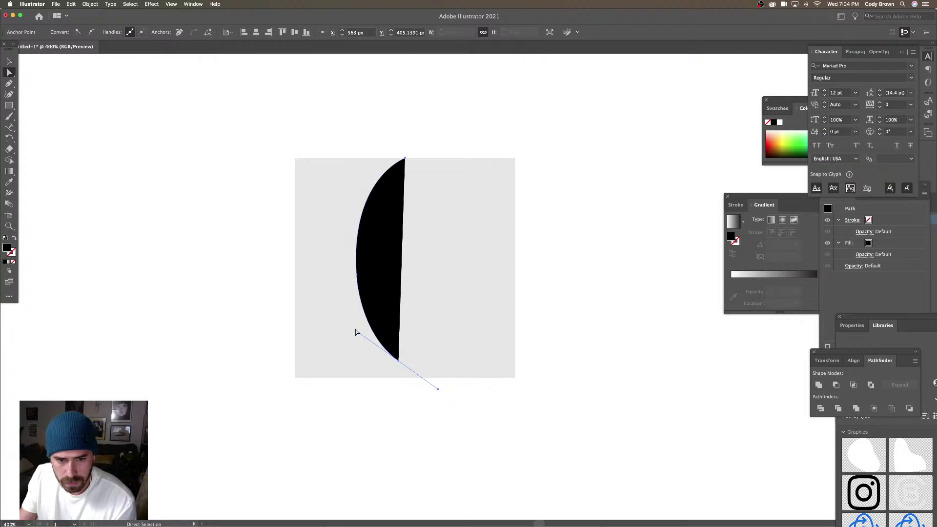
drag(358, 332, 361, 329)
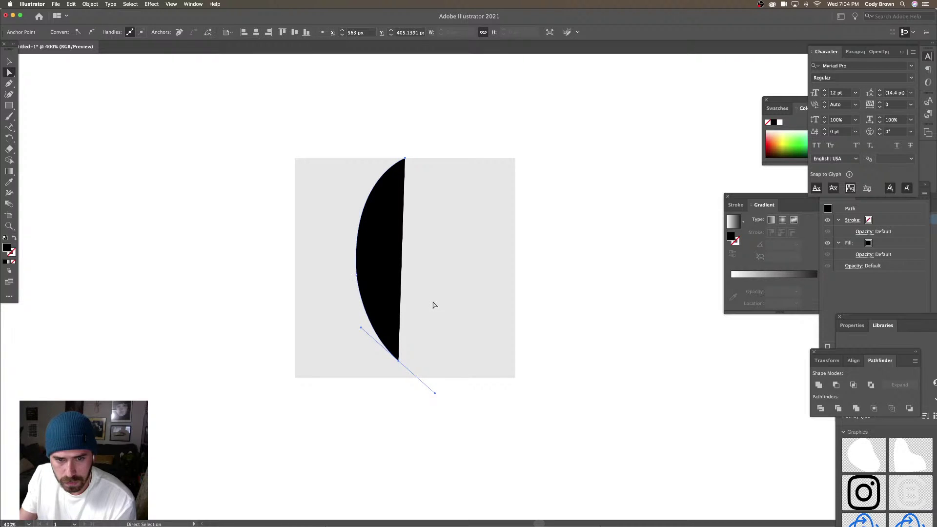
drag(400, 362, 385, 353)
click(348, 323)
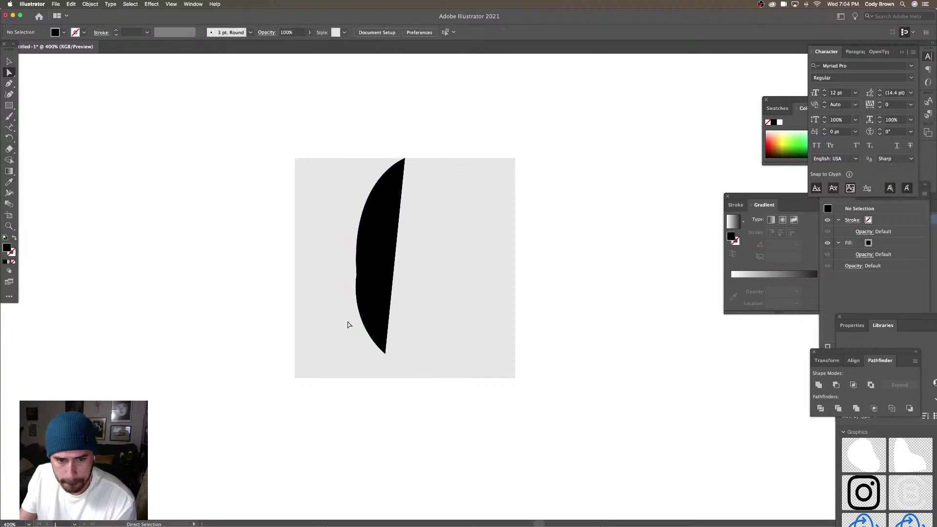
click(355, 320)
drag(347, 324, 361, 324)
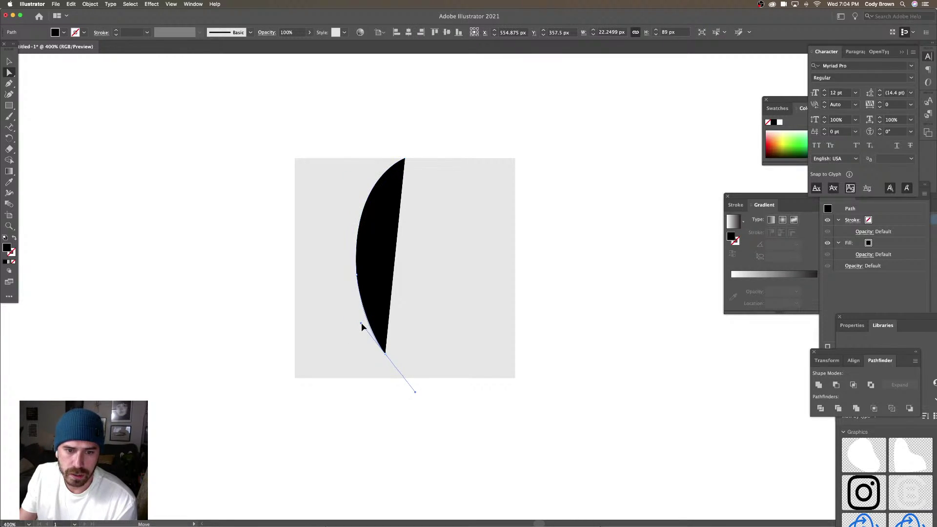
click(10, 84)
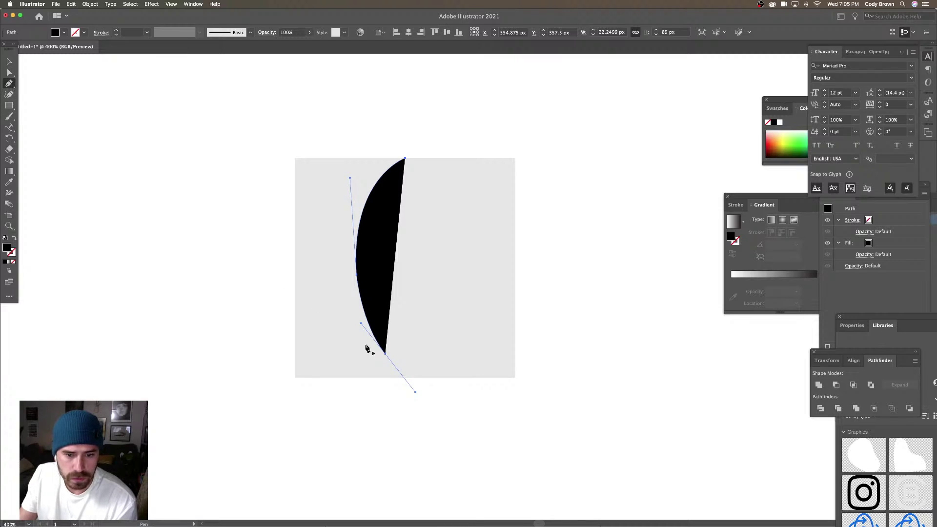
Add a fishtail notch point directly below the nose, and slim and lengthen the curve, making the half-board about 19 px wide and 95 px high
click(387, 355)
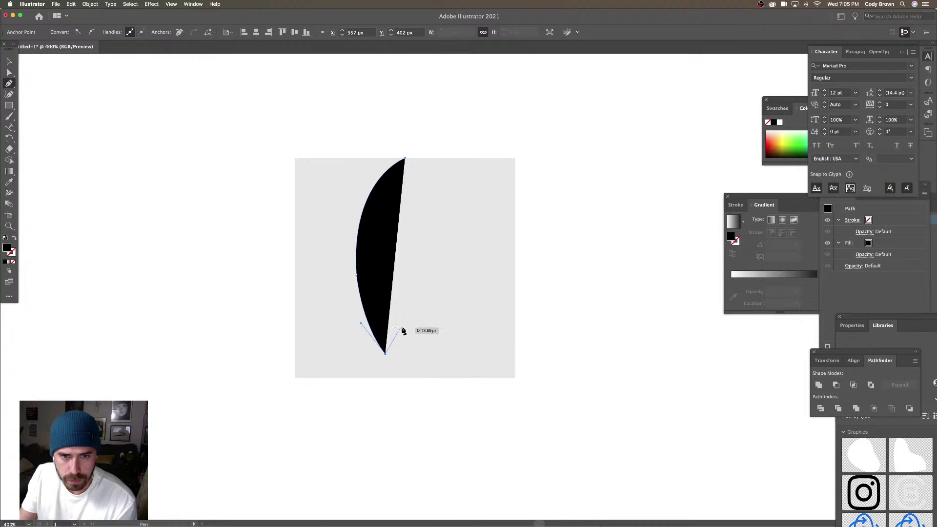
click(405, 327)
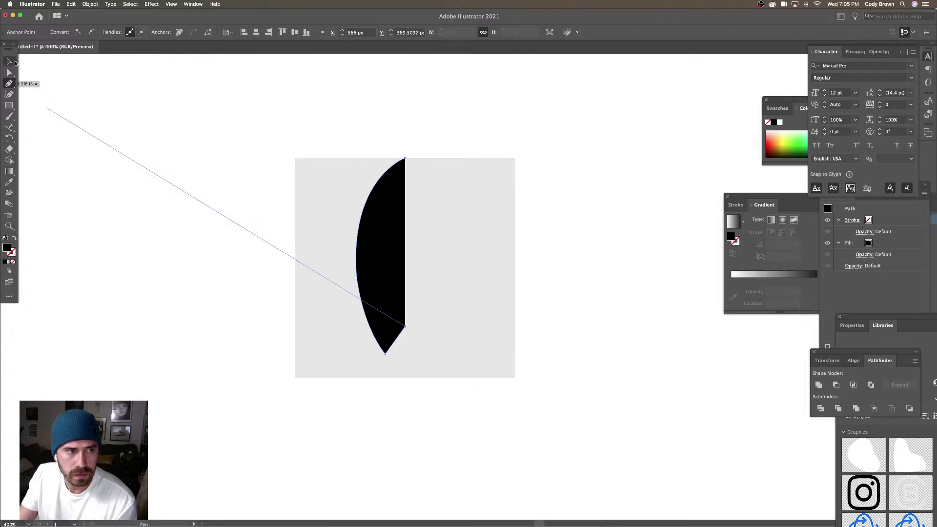
click(11, 73)
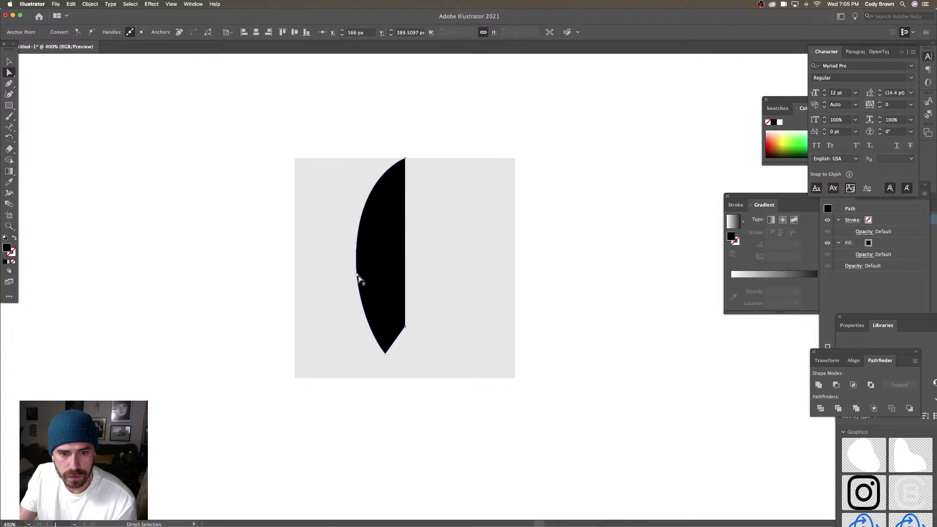
drag(356, 276, 363, 276)
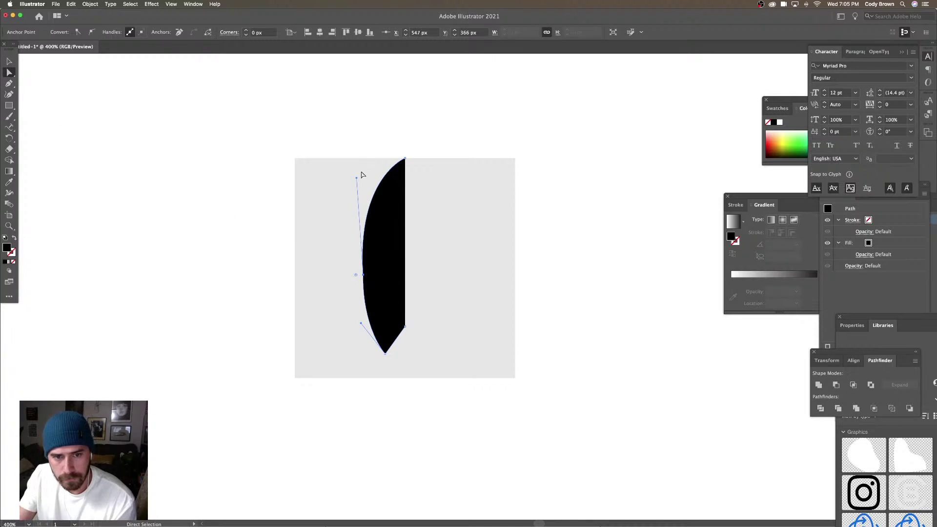
drag(357, 180, 364, 184)
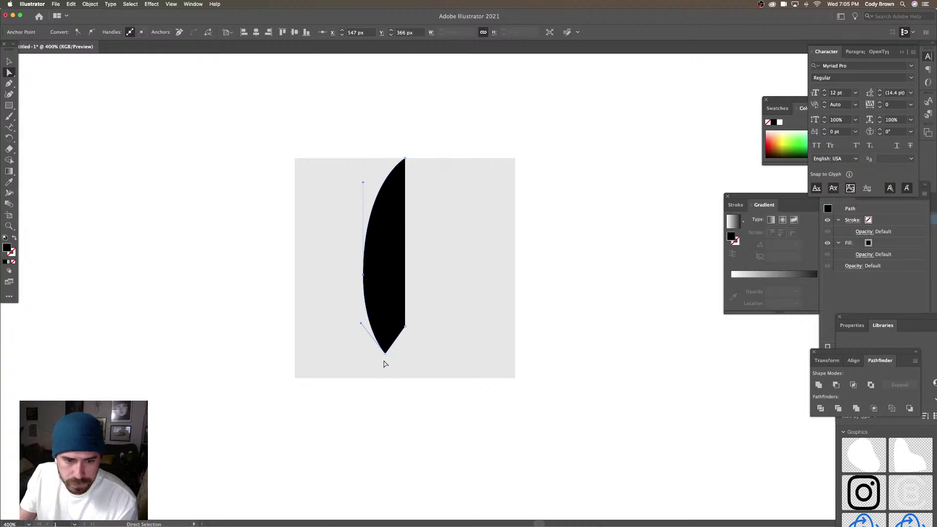
drag(386, 356, 388, 369)
drag(365, 339, 367, 332)
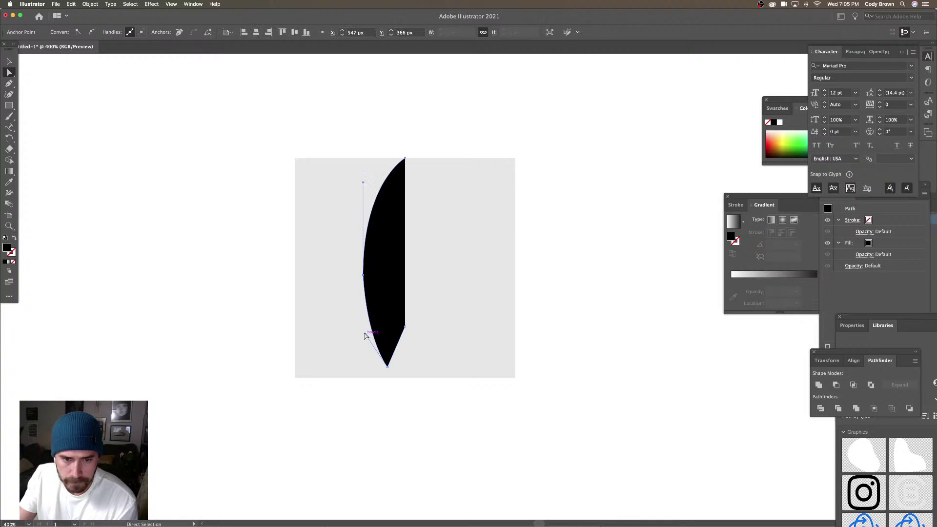
click(259, 306)
click(375, 293)
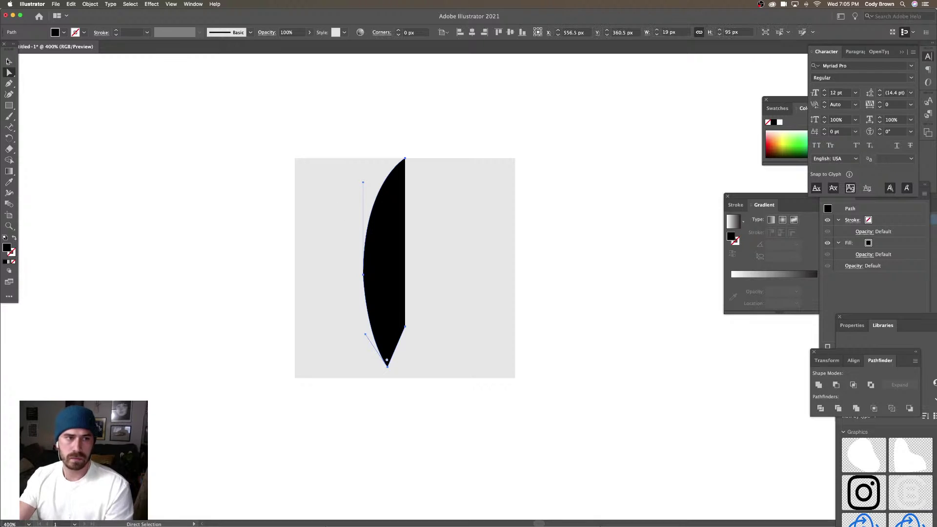
Duplicate the half-board, reflect the copy across the vertical axis, and place it beside the original with a narrow gap
key(v)
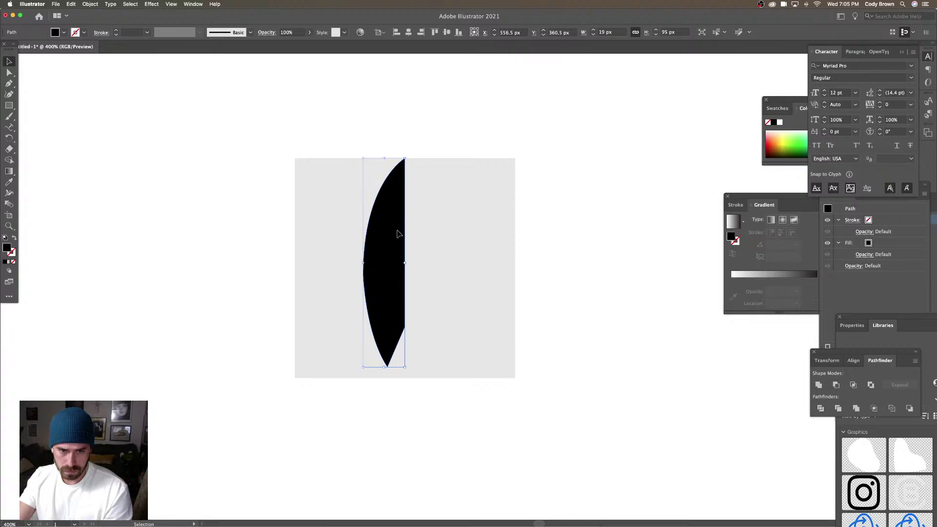
drag(398, 234, 426, 233)
right_click(426, 233)
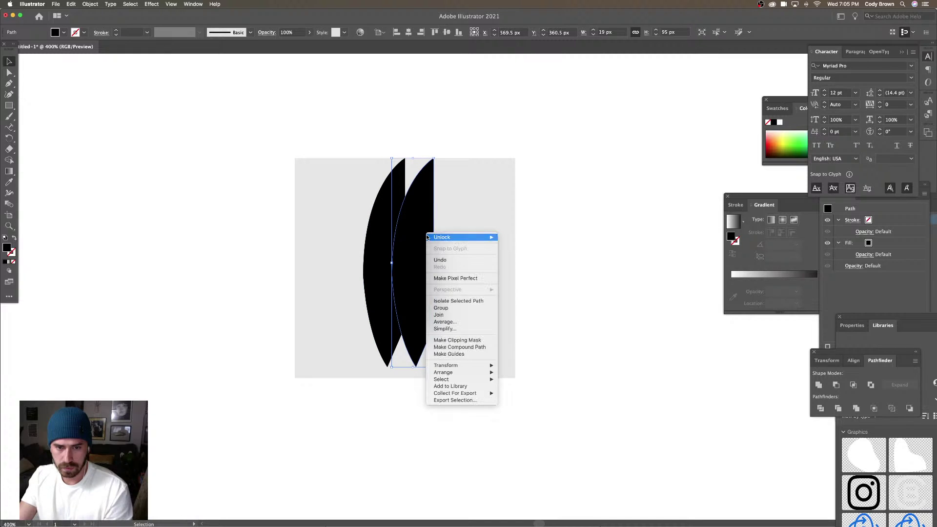
mouse_move(464, 366)
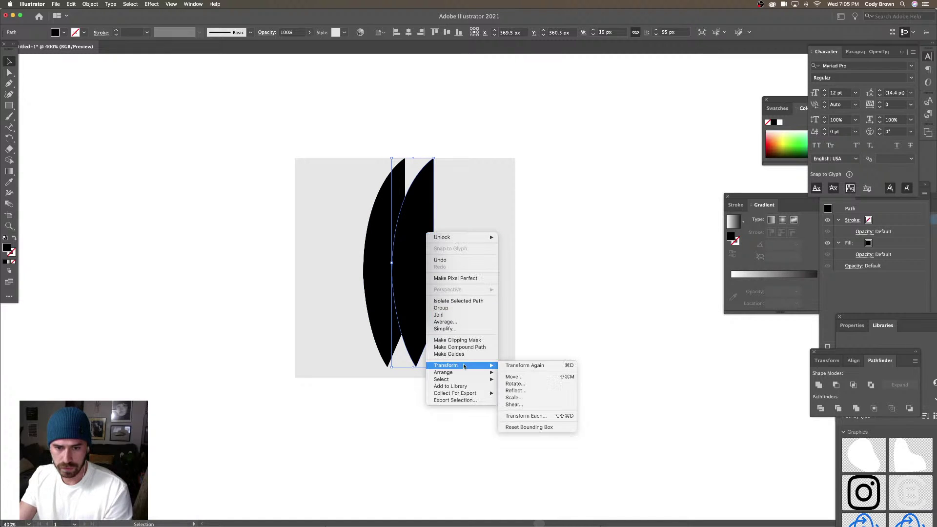
click(517, 391)
click(686, 367)
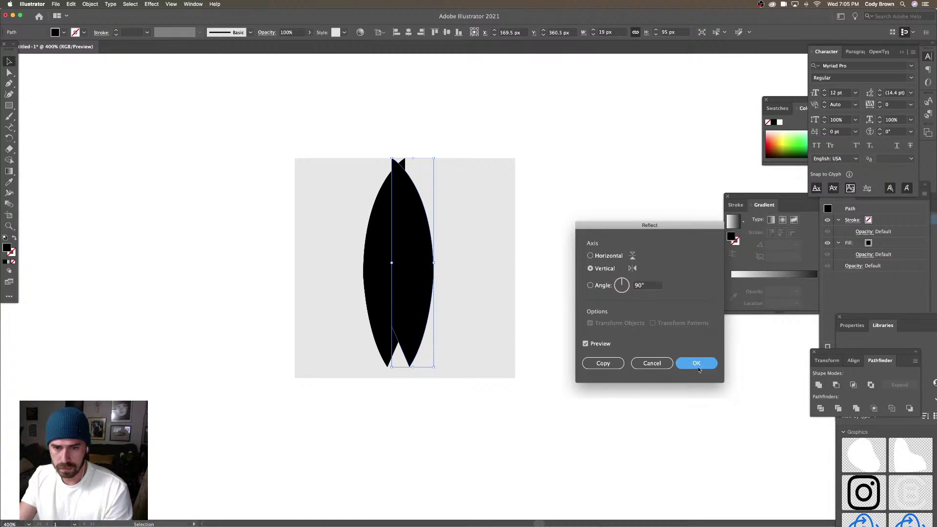
mouse_move(411, 311)
mouse_down()
mouse_move(439, 309)
mouse_move(430, 310)
mouse_up()
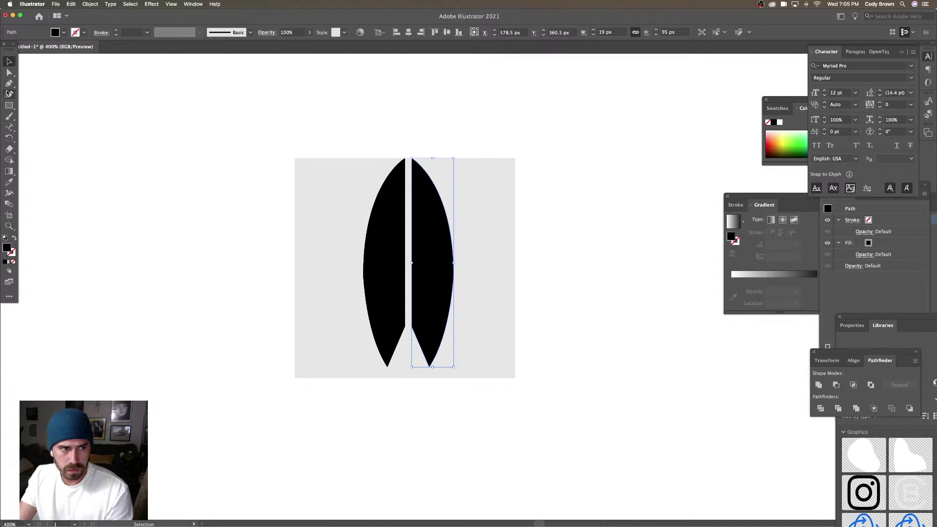
Move the right half's lower curve handle slightly outward so it lines up vertically with the side anchor
click(9, 72)
click(286, 282)
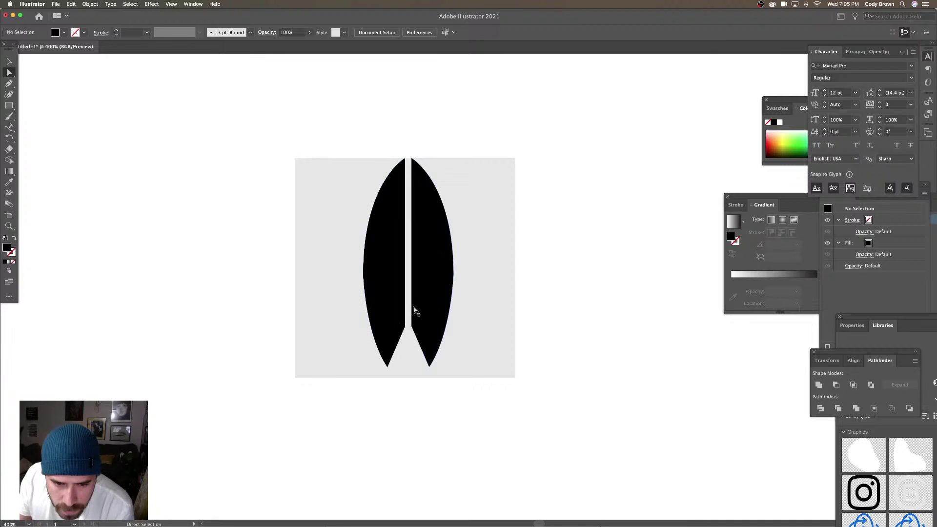
click(452, 275)
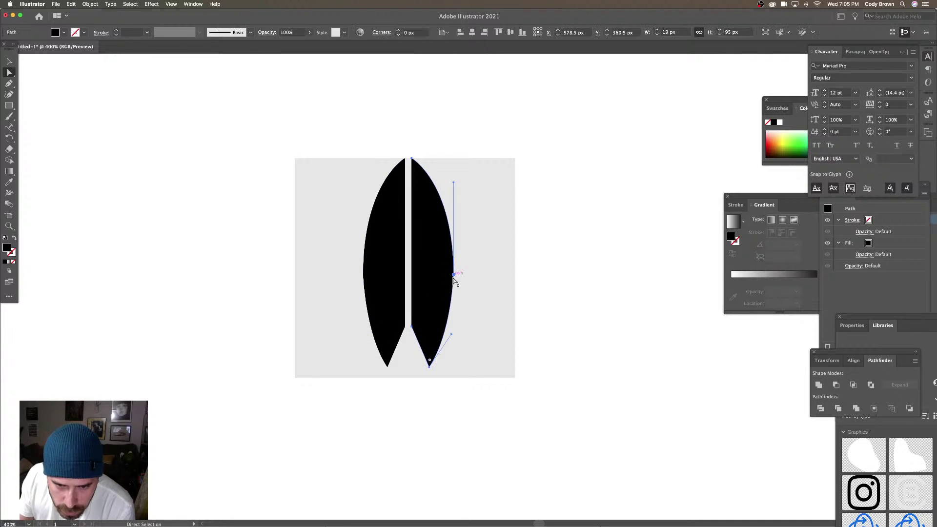
drag(452, 337, 454, 338)
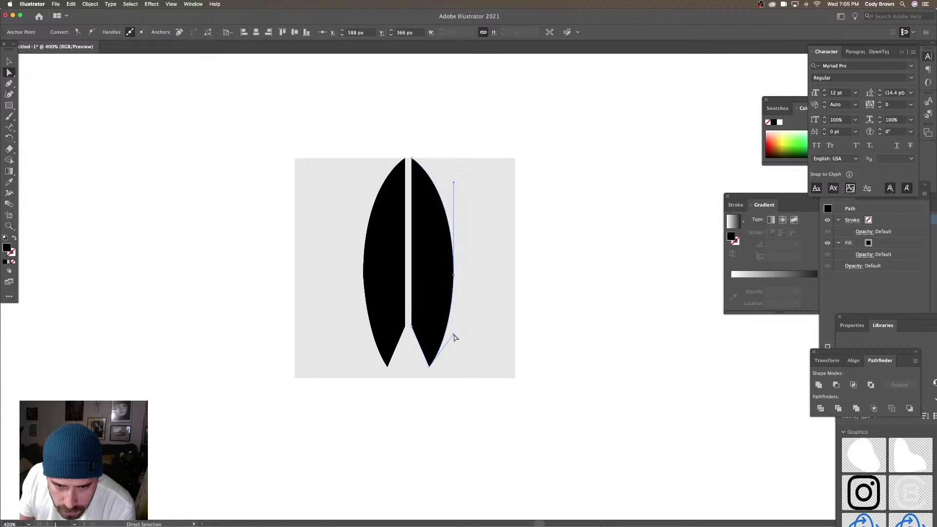
click(550, 335)
Replace the left half with a copy of the right half reflected across the vertical axis
click(373, 297)
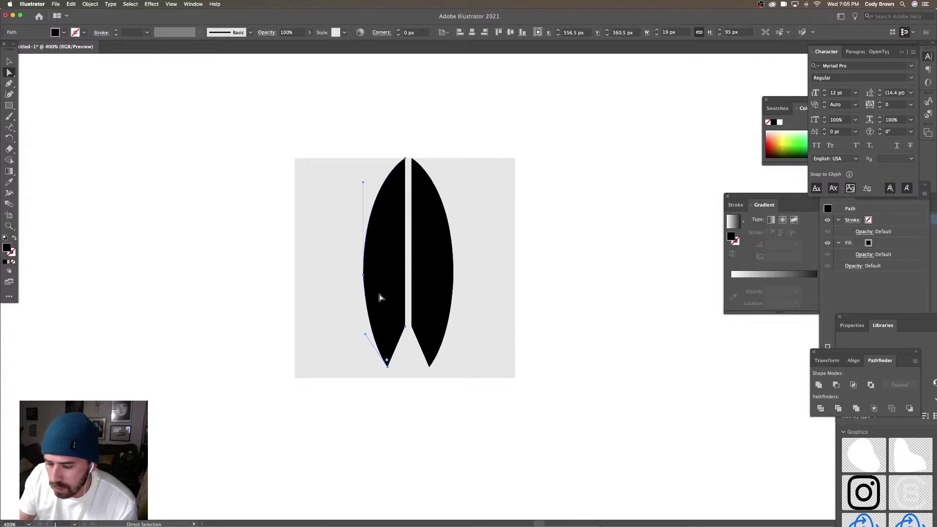
key(Delete)
key(v)
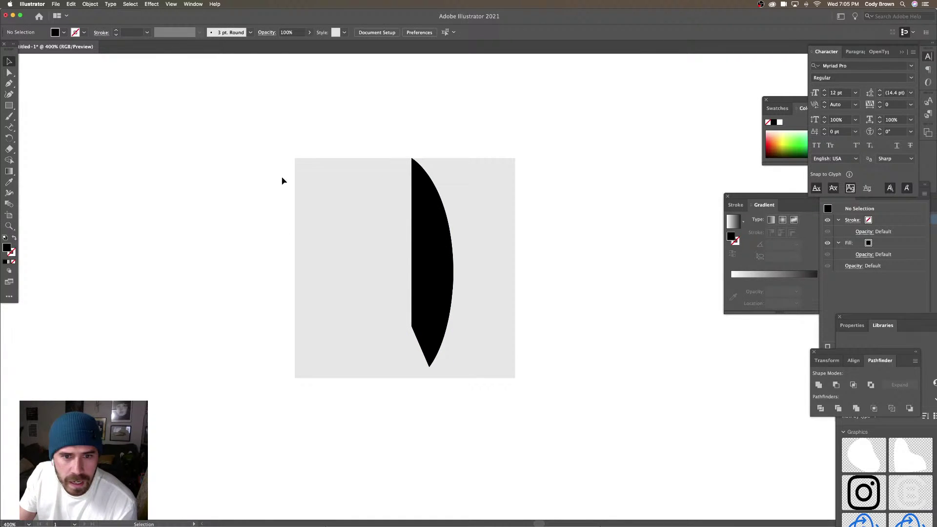
click(425, 240)
alt+drag(425, 240, 386, 240)
right_click(386, 240)
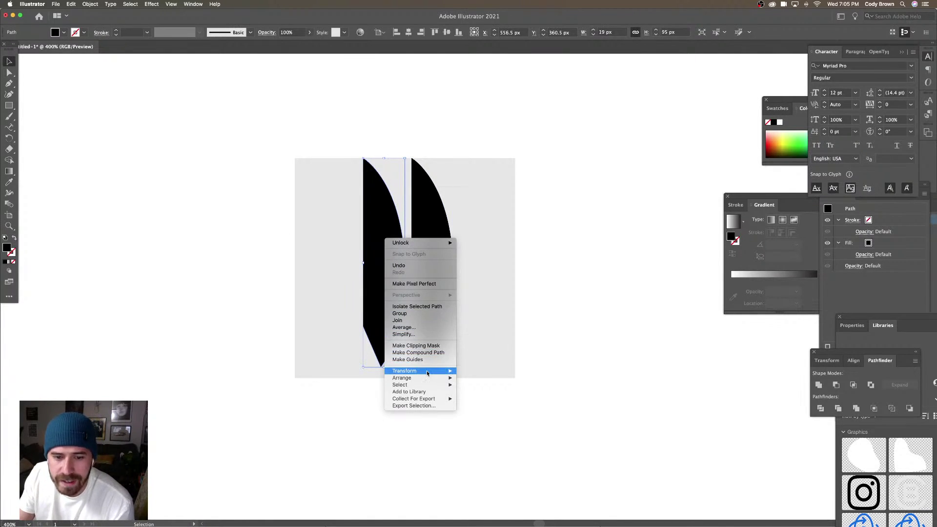
mouse_move(428, 373)
click(488, 394)
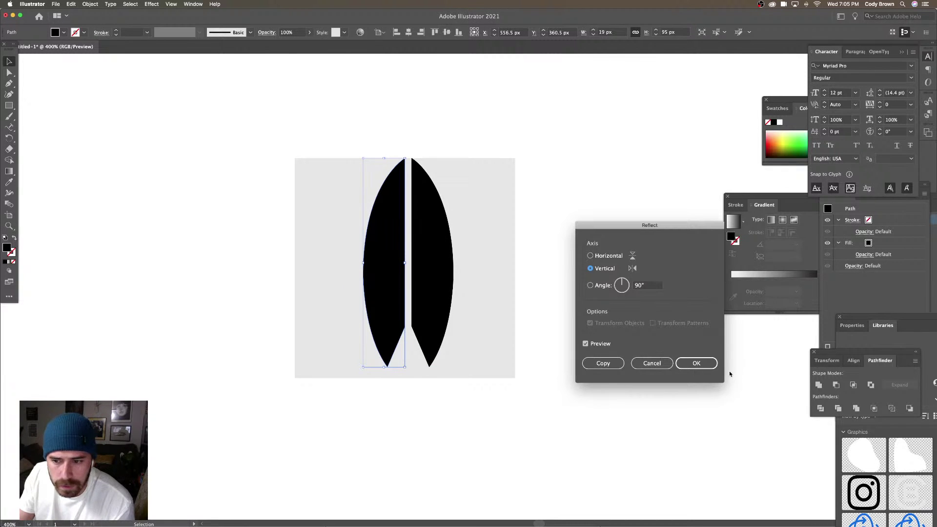
click(697, 363)
Close the gap between the halves to about 2 px and centre the 40 px wide board vertically in the grey square
drag(384, 307, 433, 302)
shift+click(425, 305)
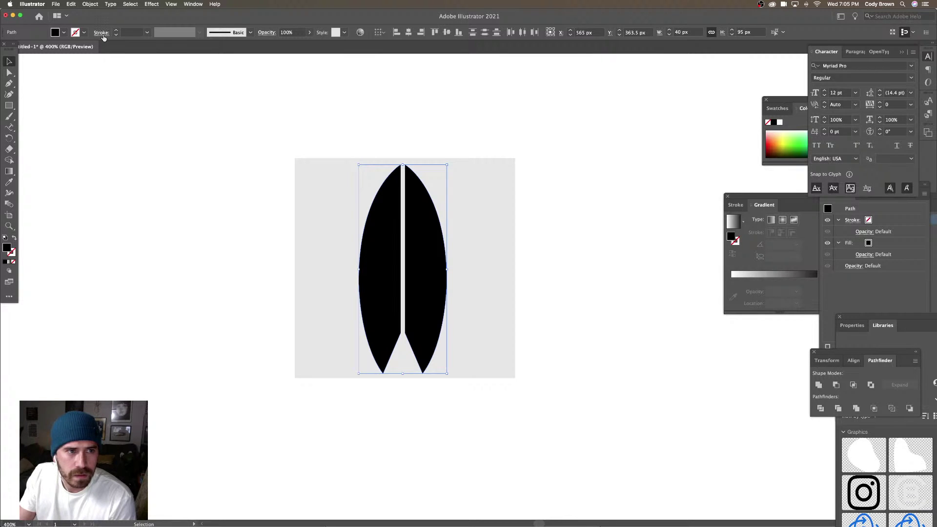
click(100, 97)
Round the two pointed tail tips of the surfboard slightly
key(a)
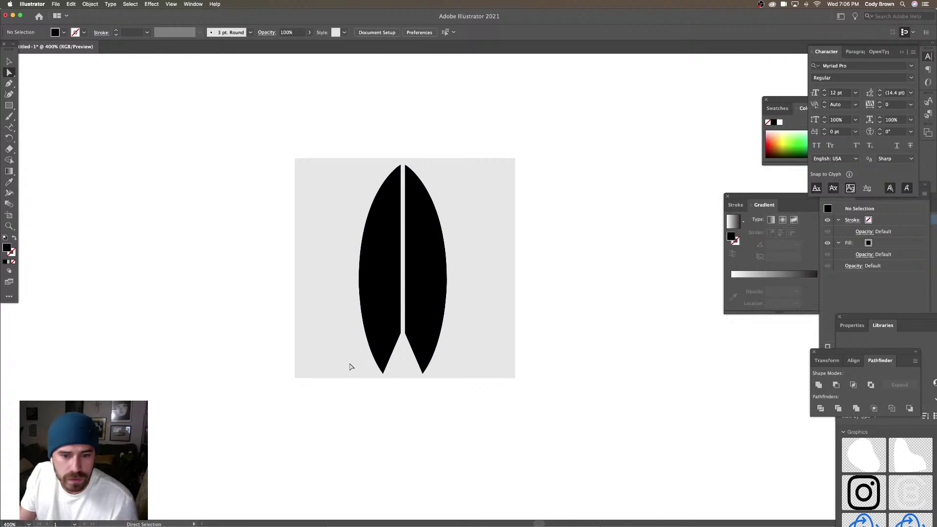
click(383, 374)
shift+click(423, 373)
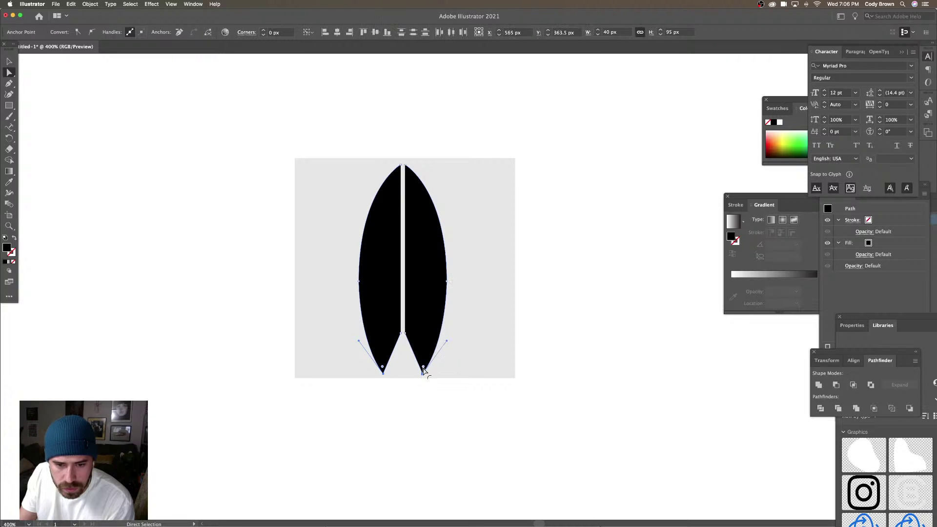
drag(424, 370, 425, 370)
click(419, 394)
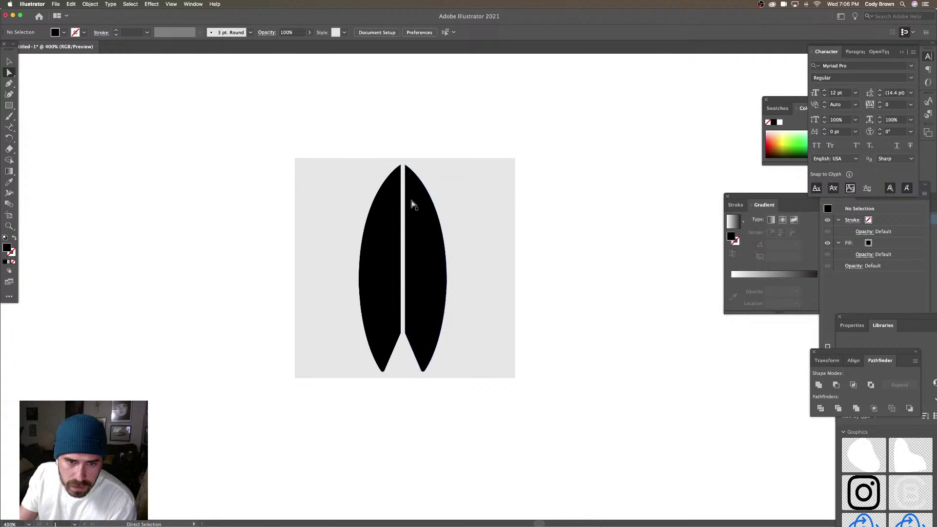
Convert the nose anchors of both surfboard halves to corner points
click(405, 165)
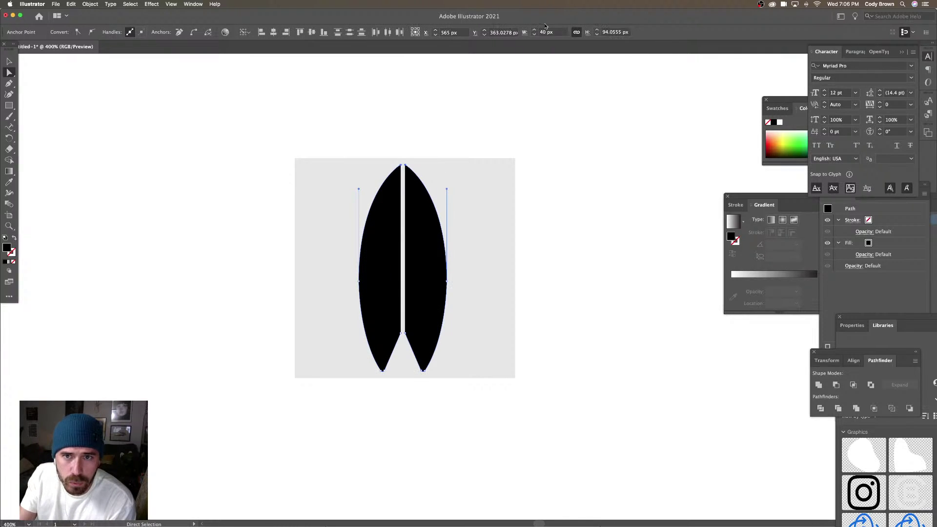
click(415, 159)
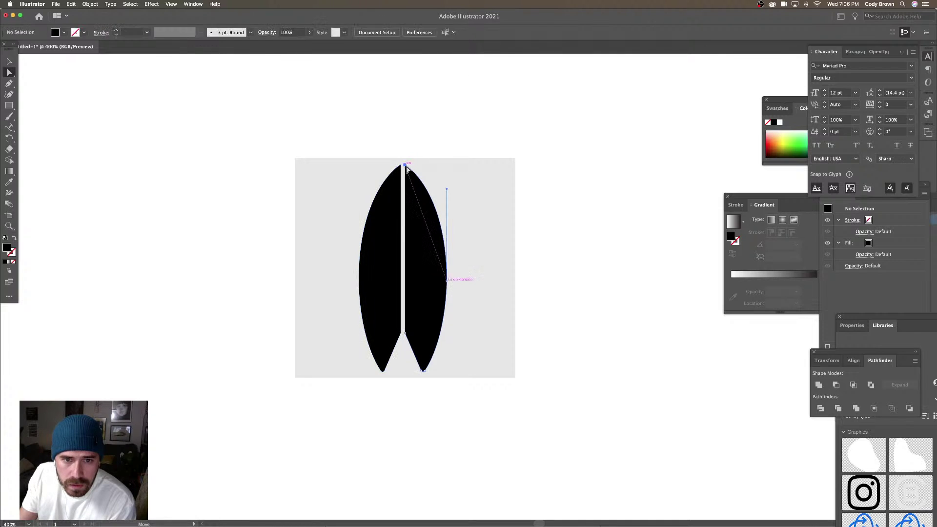
click(405, 166)
click(405, 119)
click(9, 83)
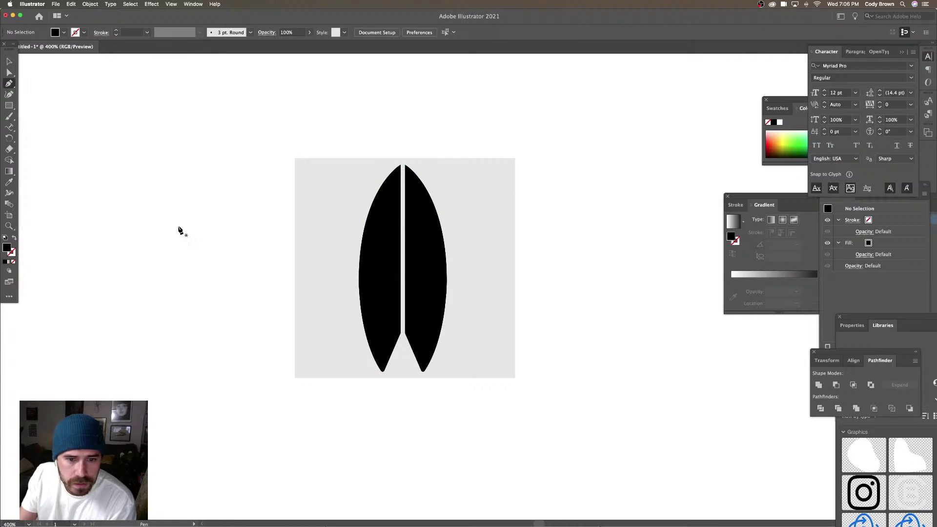
drag(404, 330, 401, 165)
key(v)
click(437, 237)
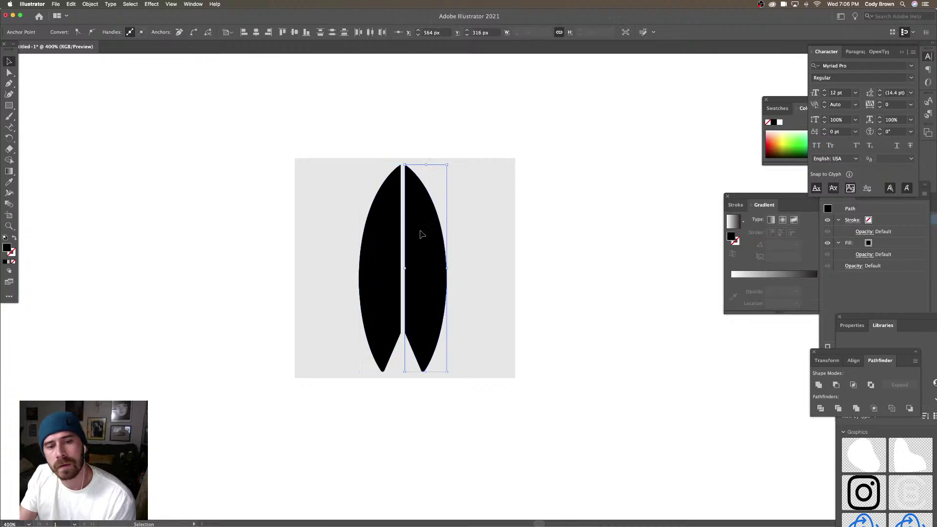
click(9, 83)
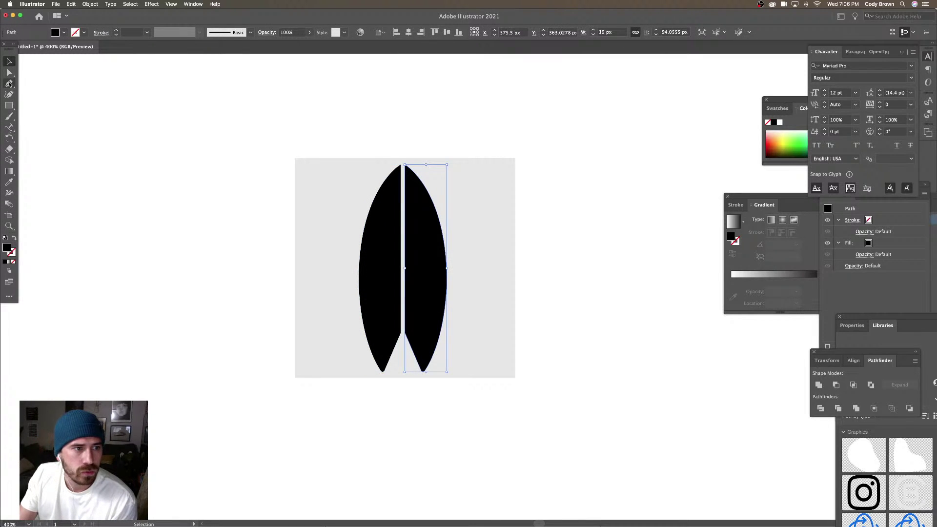
drag(404, 216, 406, 165)
Round the nose corners of both surfboard halves slightly
click(10, 72)
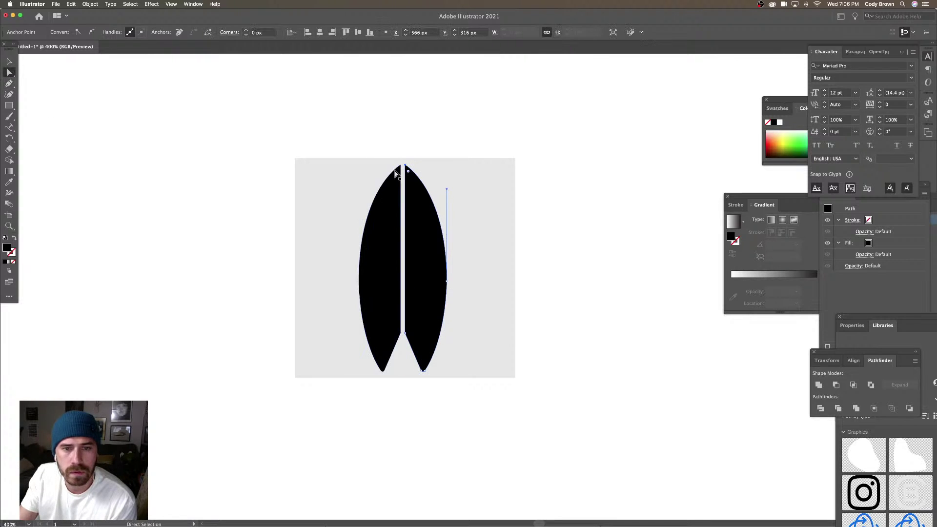
click(405, 167)
drag(408, 172, 410, 168)
click(433, 150)
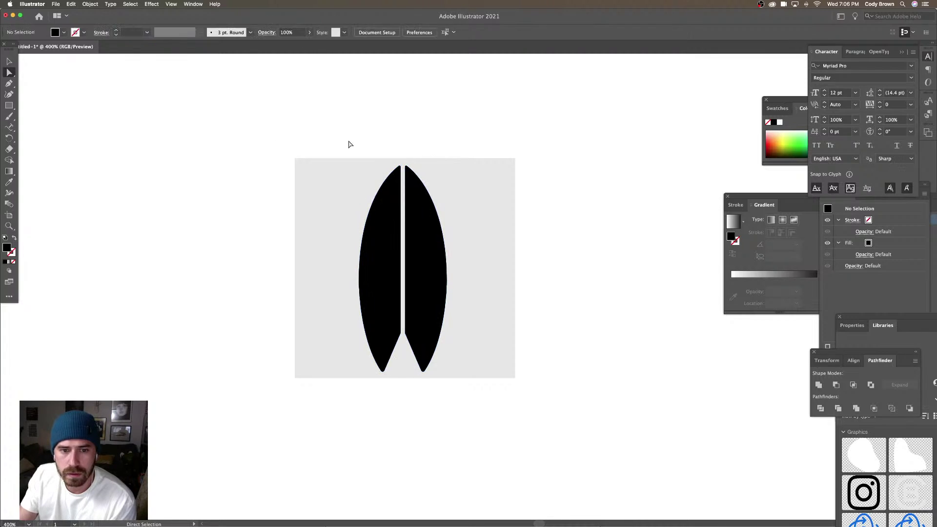
Group the two surfboard halves together
click(15, 62)
click(424, 263)
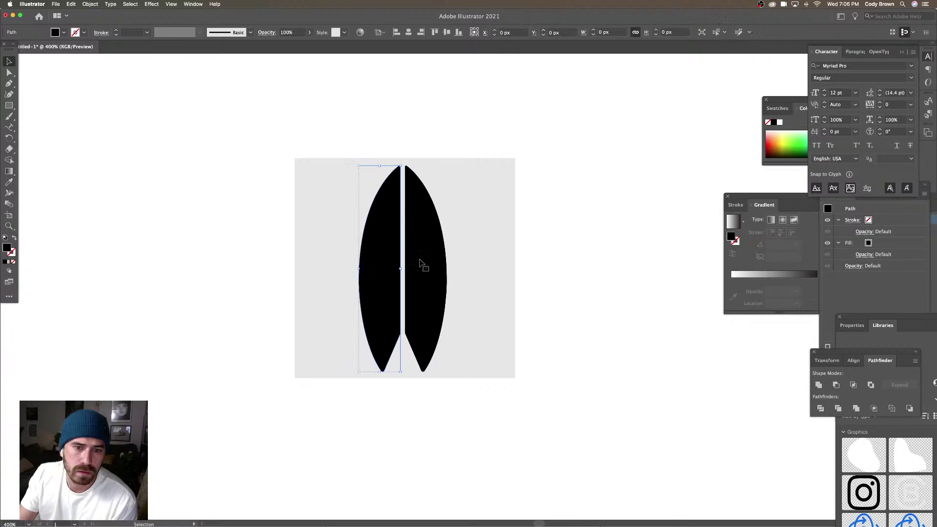
right_click(414, 246)
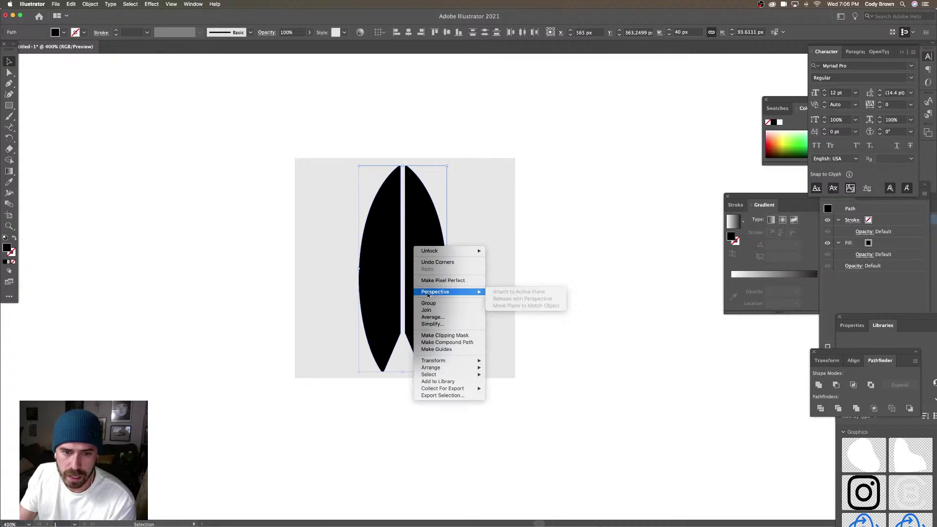
click(432, 304)
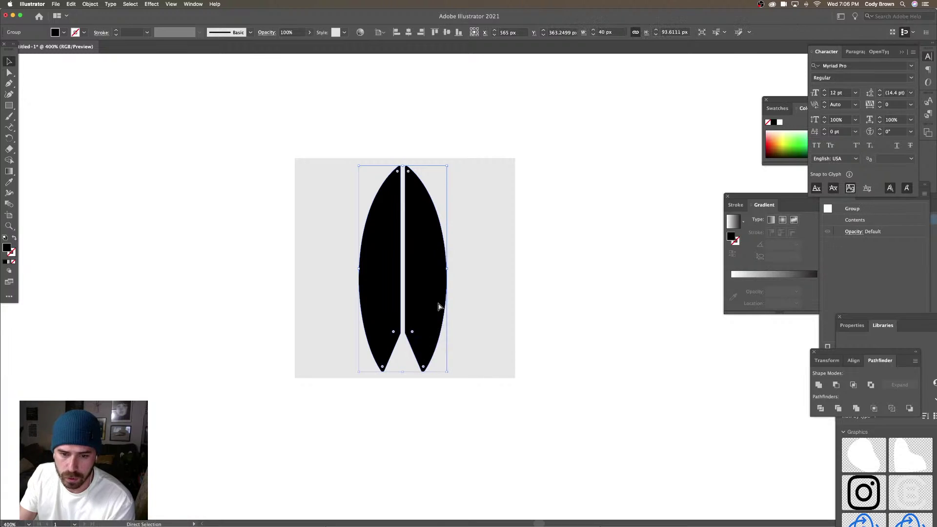
Copy the surfboard group into the Adobe XD design and position it over the middle of the orange-brown tile
mouse_move(470, 522)
click(533, 511)
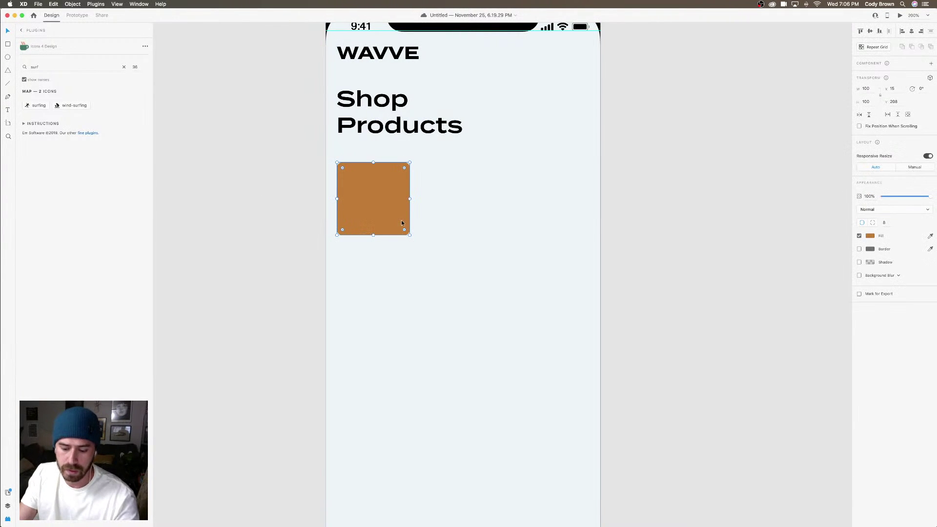
key(super+v)
drag(473, 276, 384, 206)
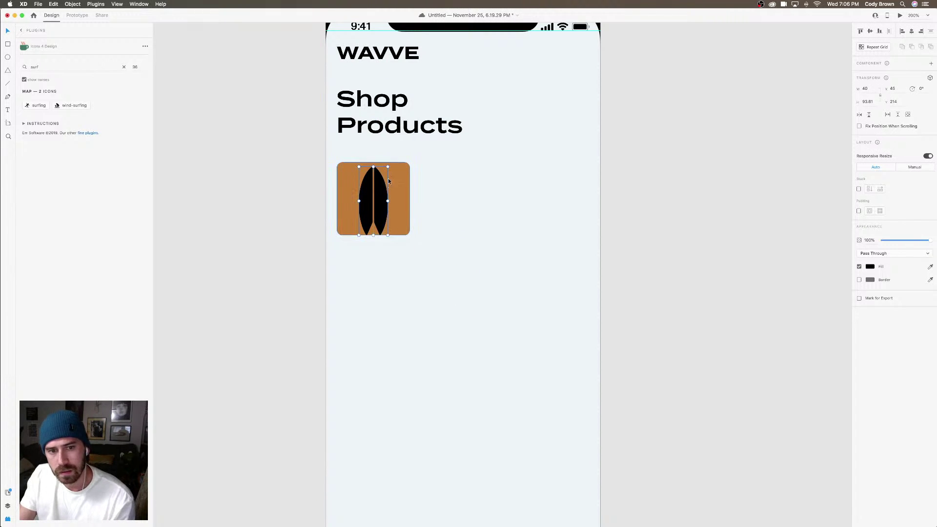
Scale the surfboard group down to about 29 × 68 and centre it horizontally and vertically on the orange-brown tile
drag(388, 169, 388, 170)
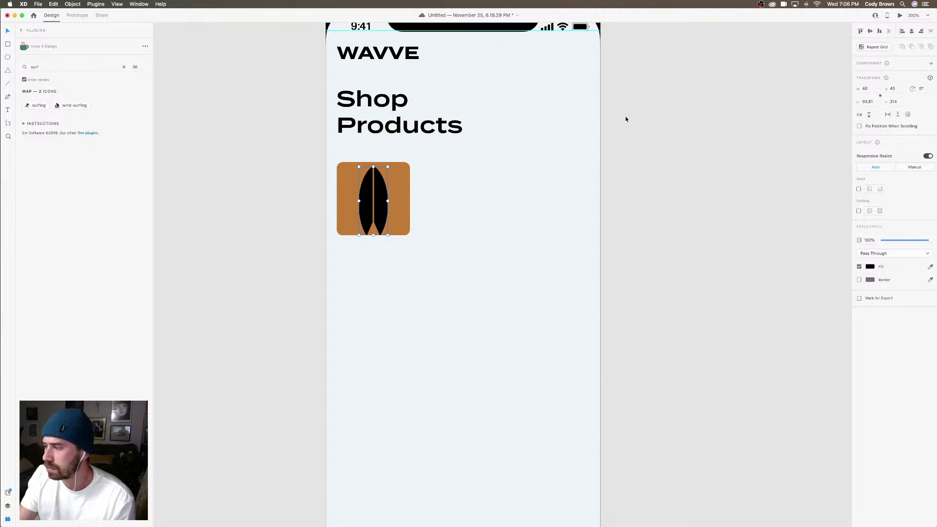
drag(383, 176, 380, 195)
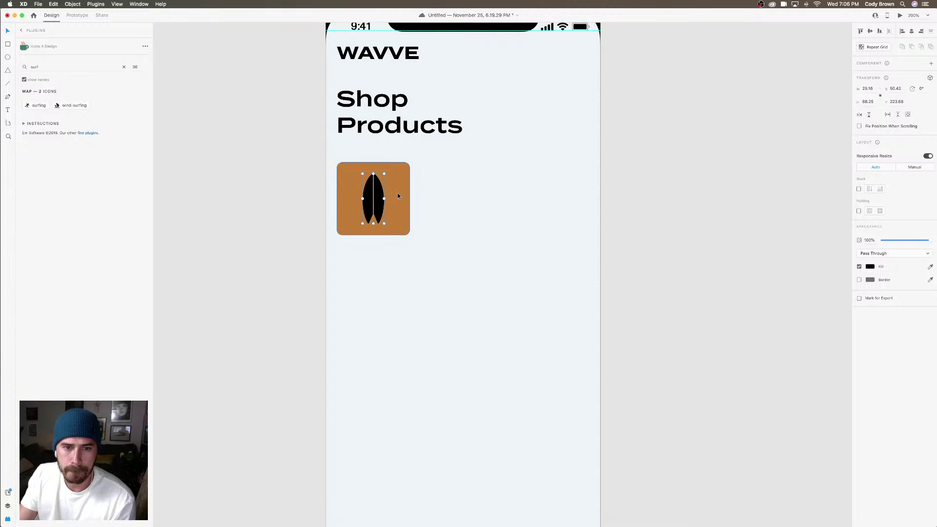
shift+click(397, 196)
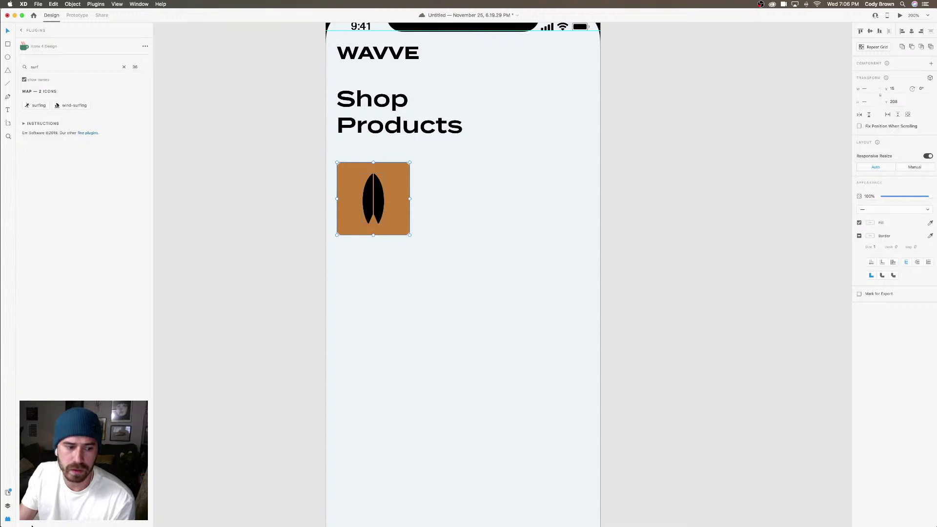
click(7, 507)
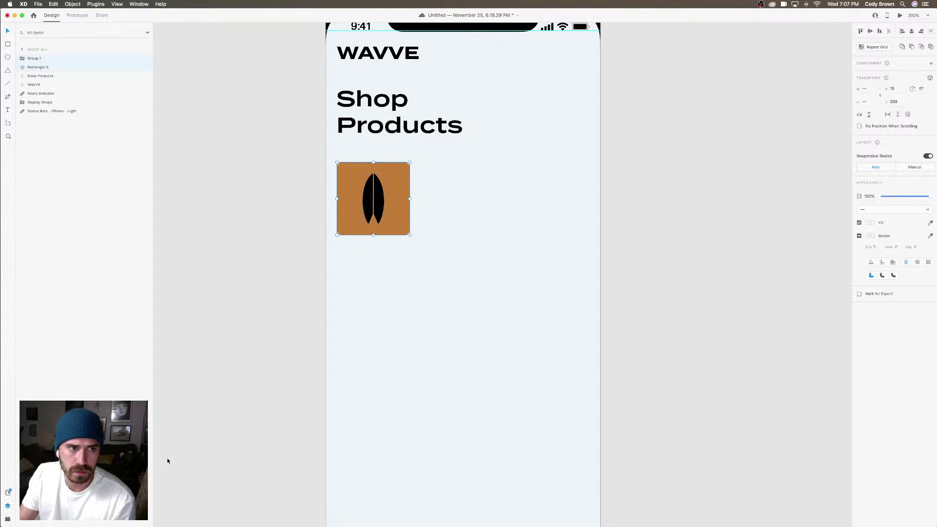
click(912, 32)
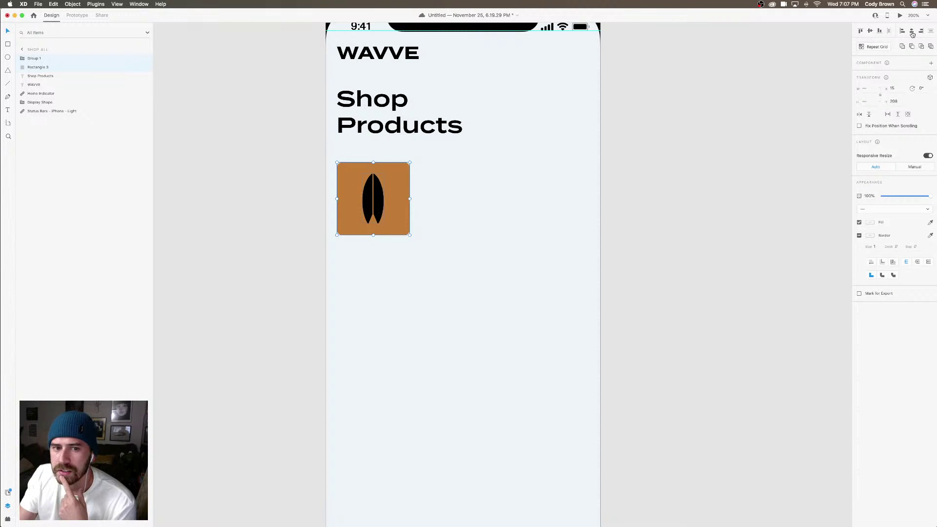
click(870, 33)
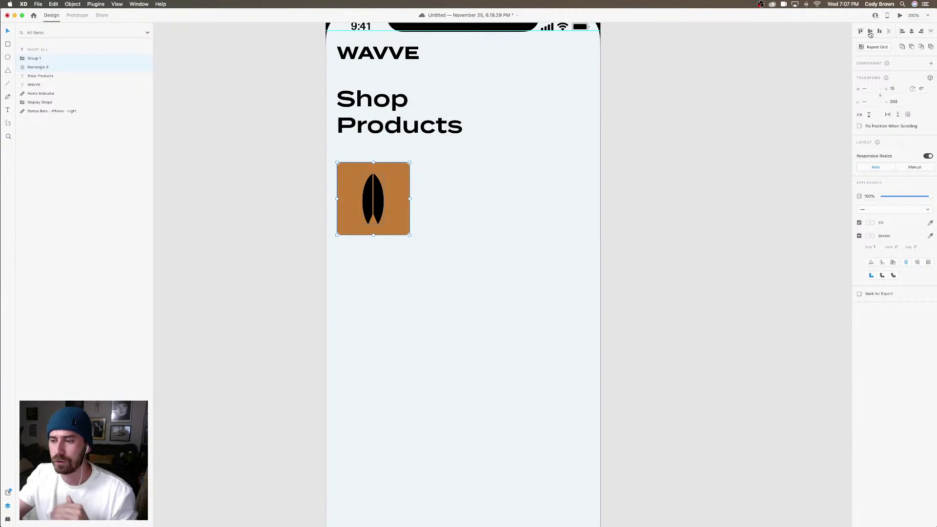
Rename the surfboard group's layer as icn_surfboard
click(378, 198)
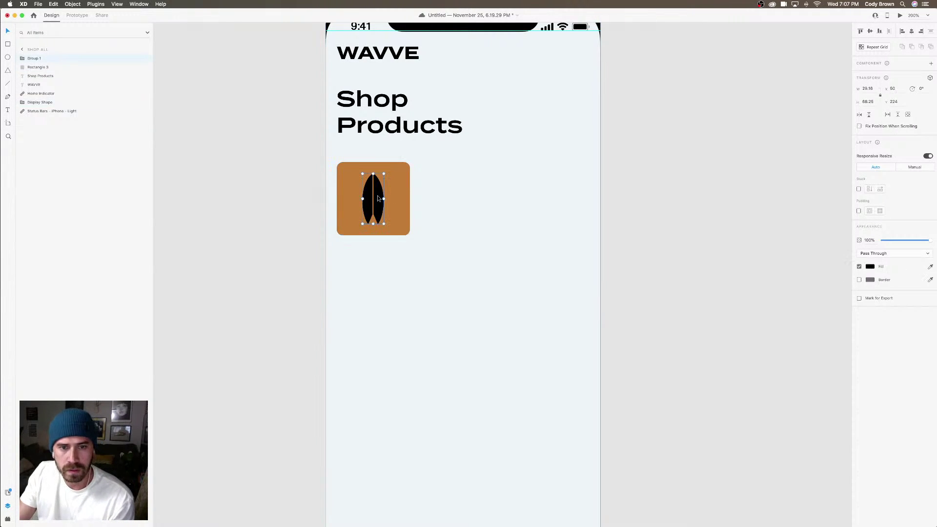
double_click(41, 58)
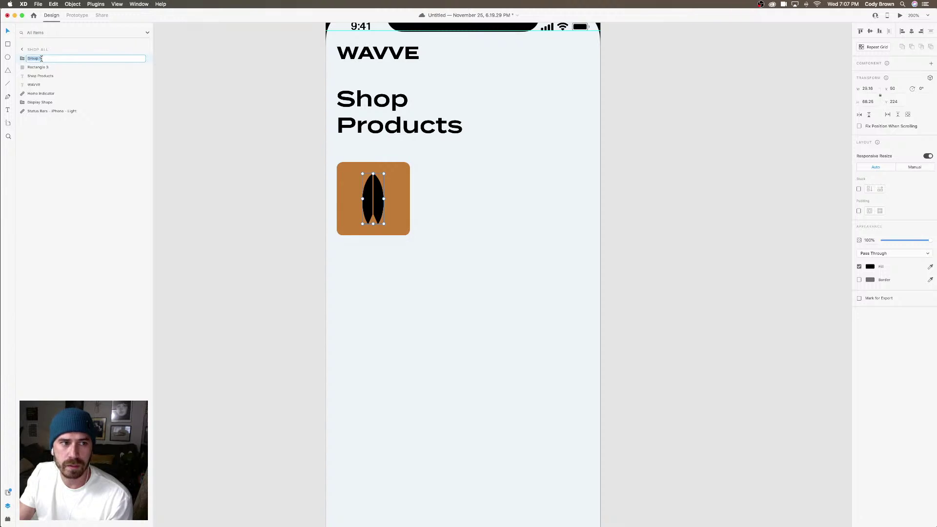
text(ico)
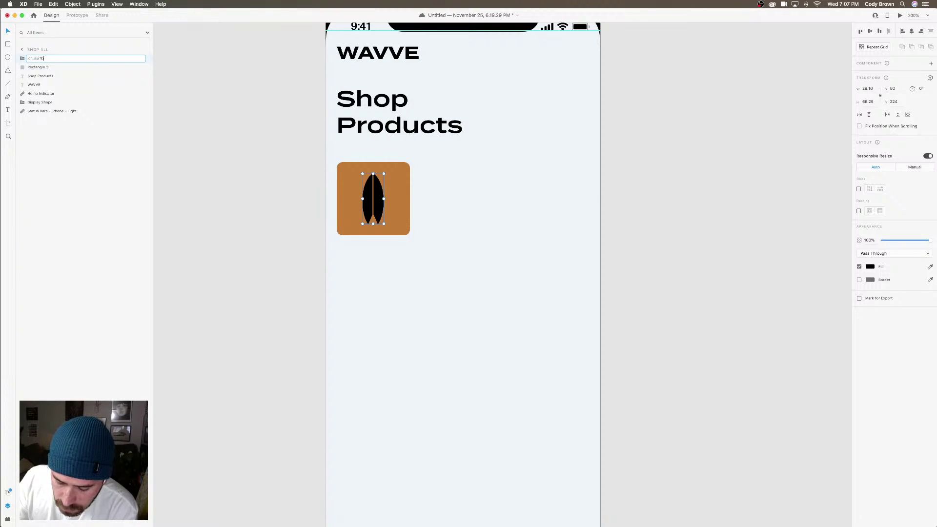
text(_surfboard)
key(Return)
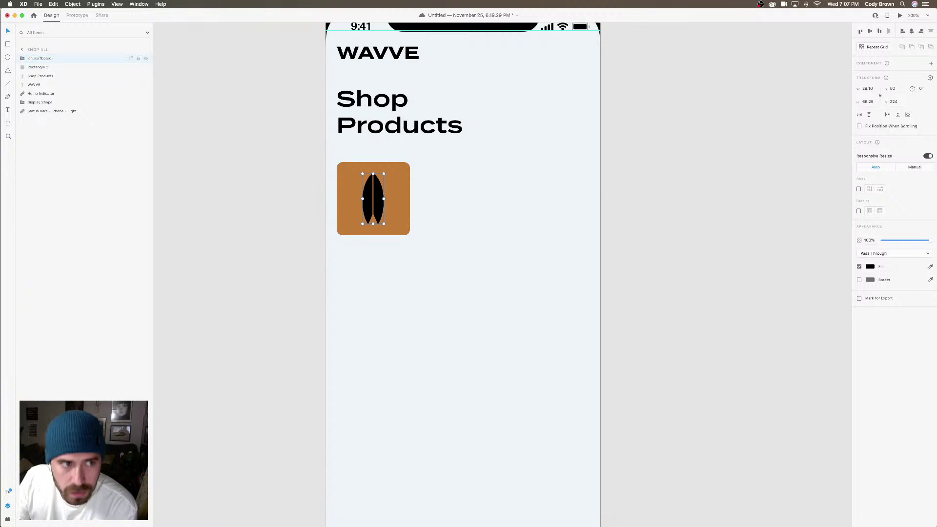
Rename the orange-brown tile's rectangle layer as bg_card
click(44, 69)
double_click(41, 68)
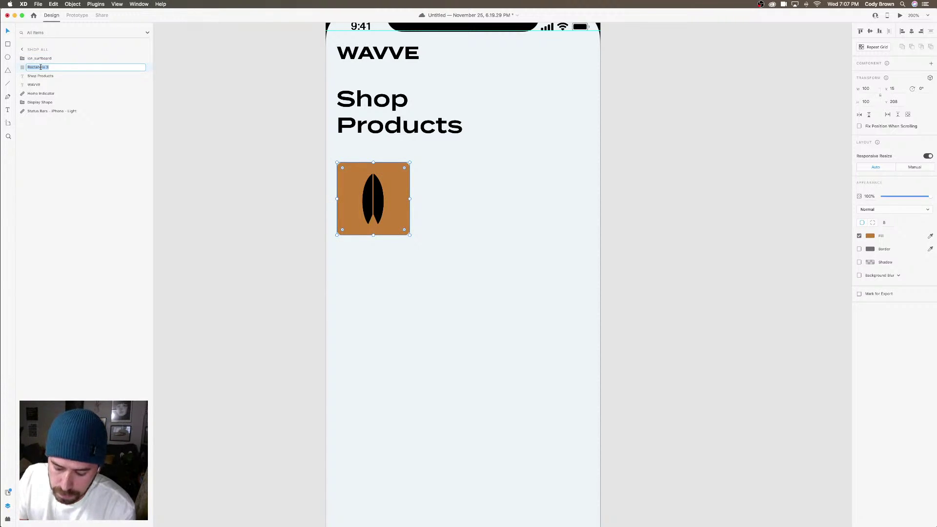
text(bg_CARD)
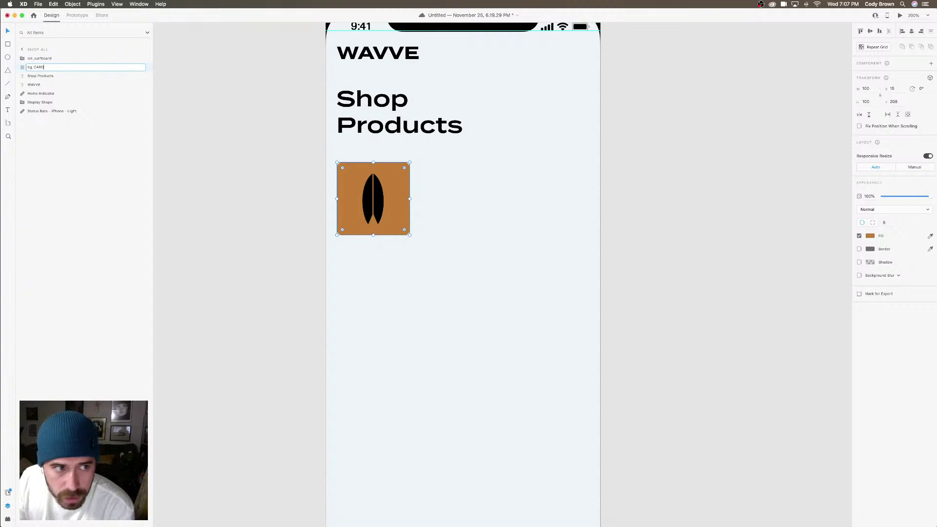
key(Return)
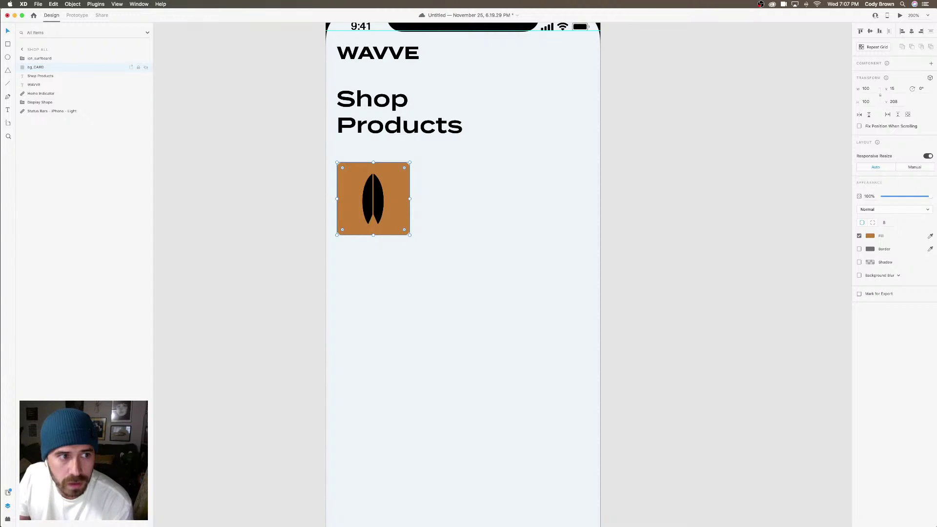
double_click(43, 67)
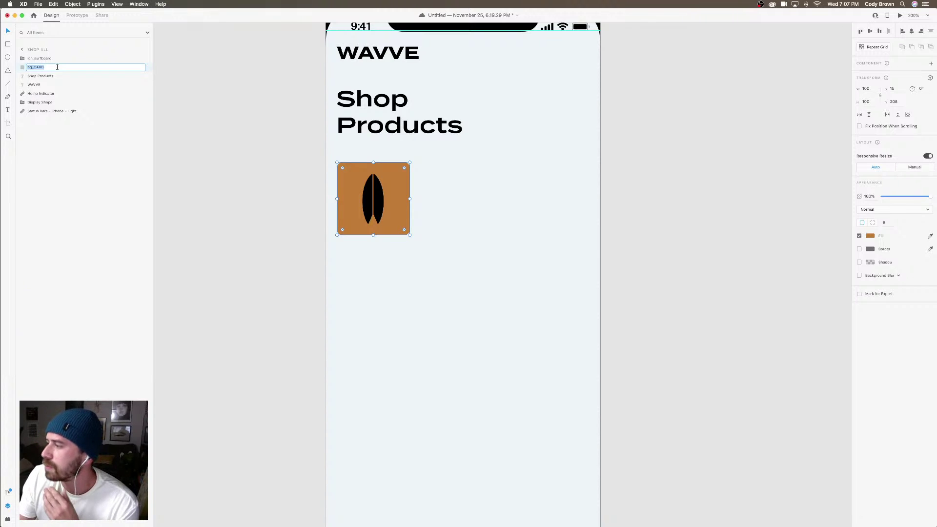
text(bg_c)
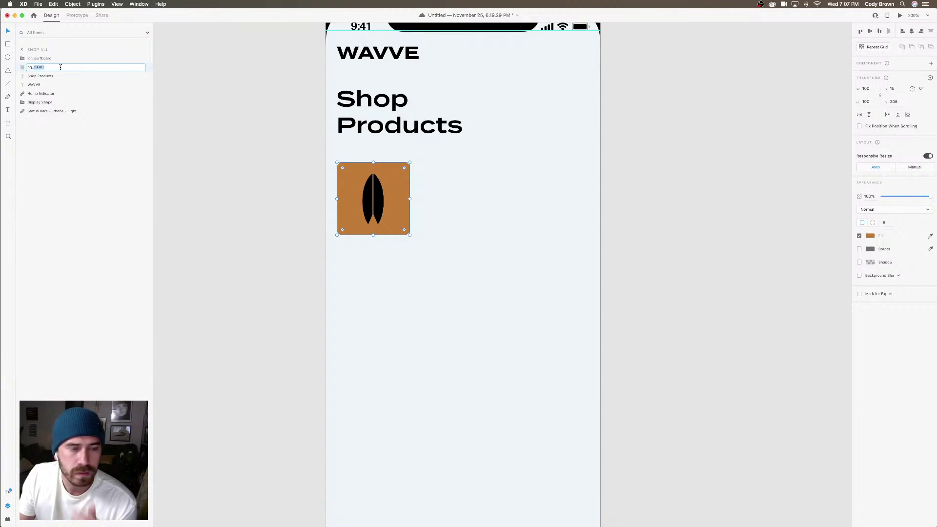
text(ard)
key(Return)
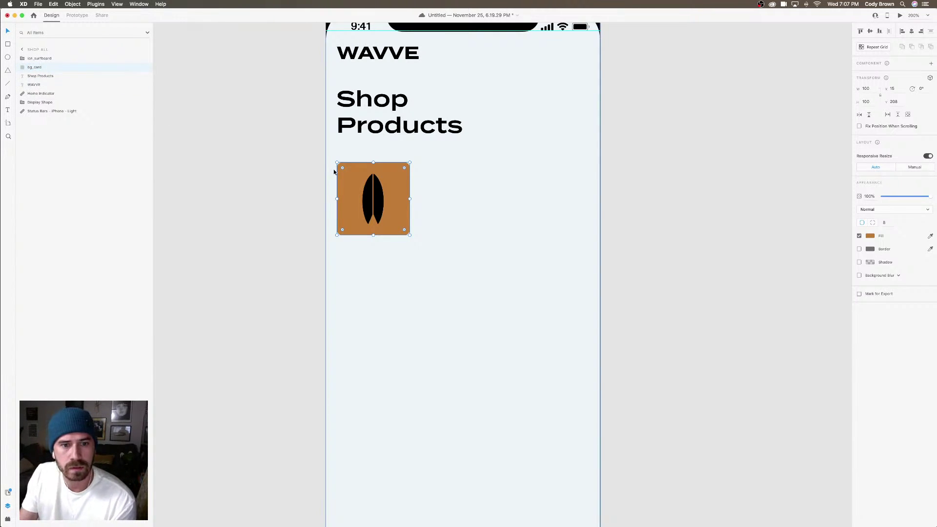
Fill the surfboard icon with a brighter orange based on the colour sampled from the tile
click(370, 198)
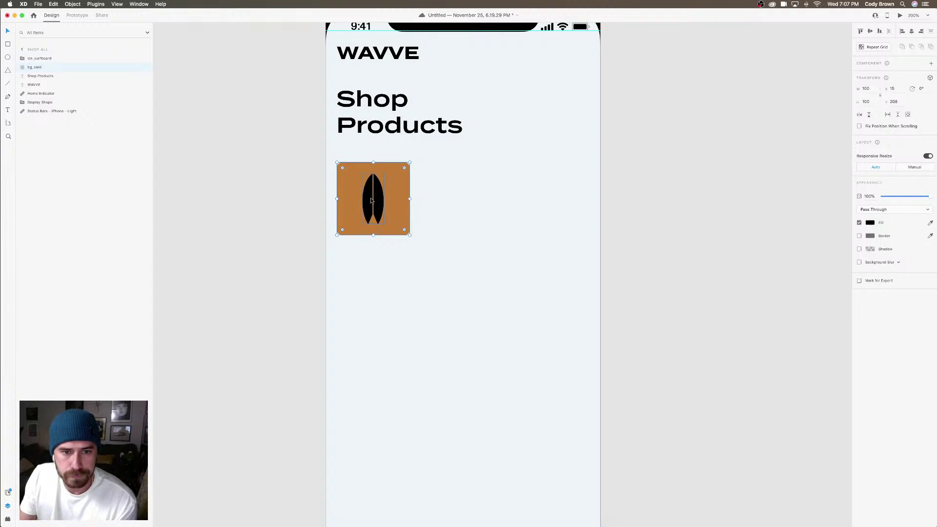
click(870, 267)
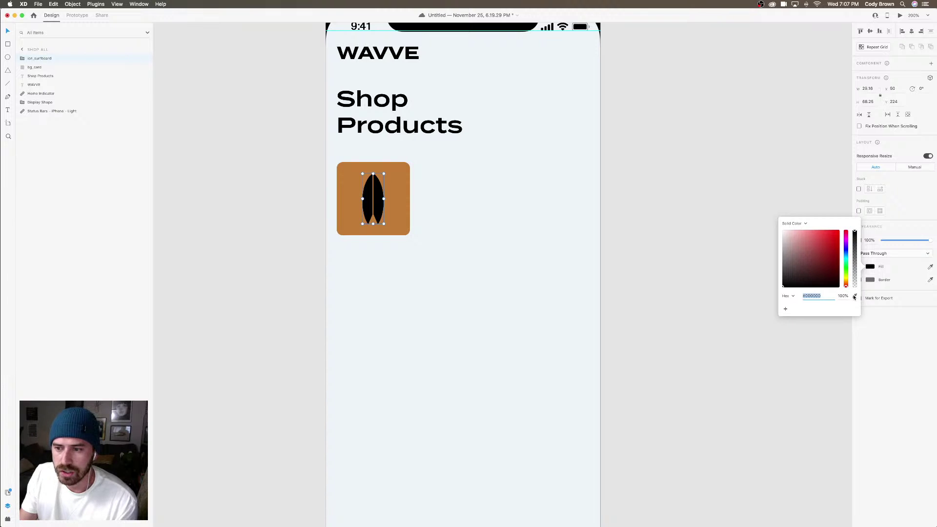
click(408, 176)
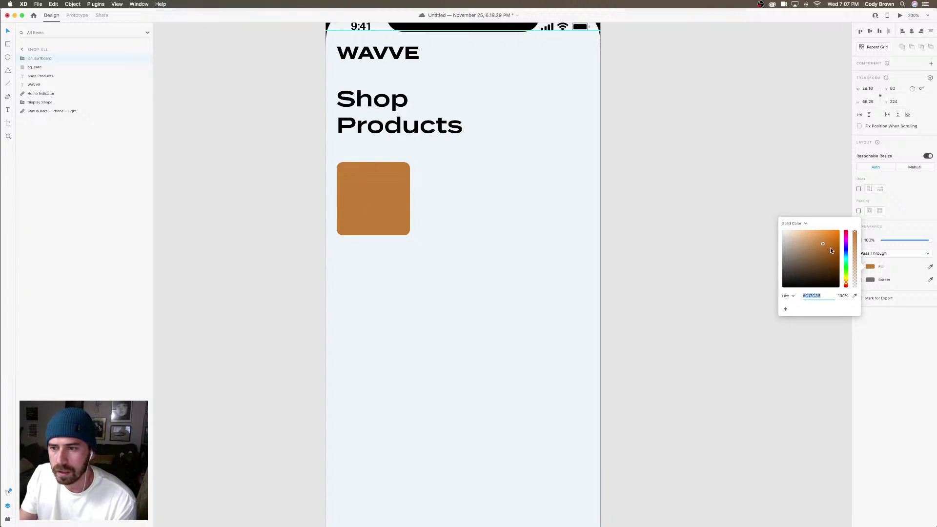
drag(825, 245, 829, 234)
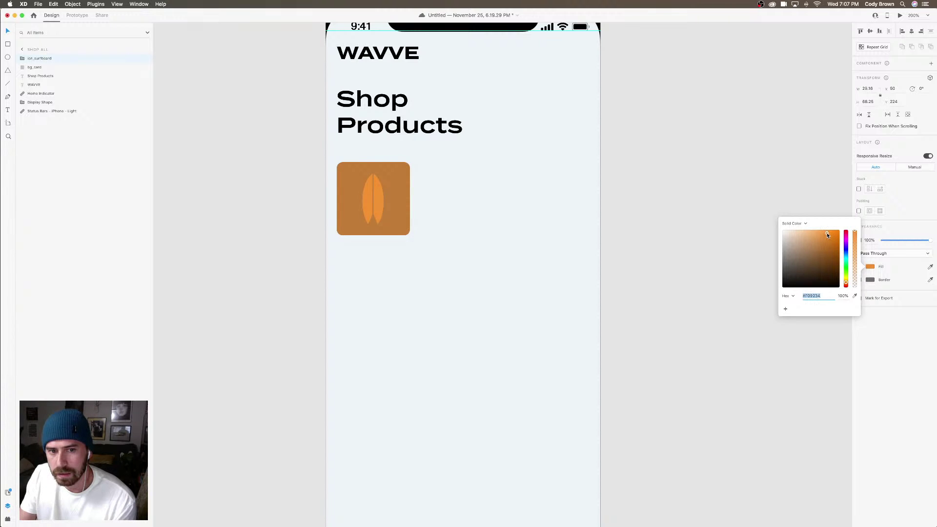
click(368, 198)
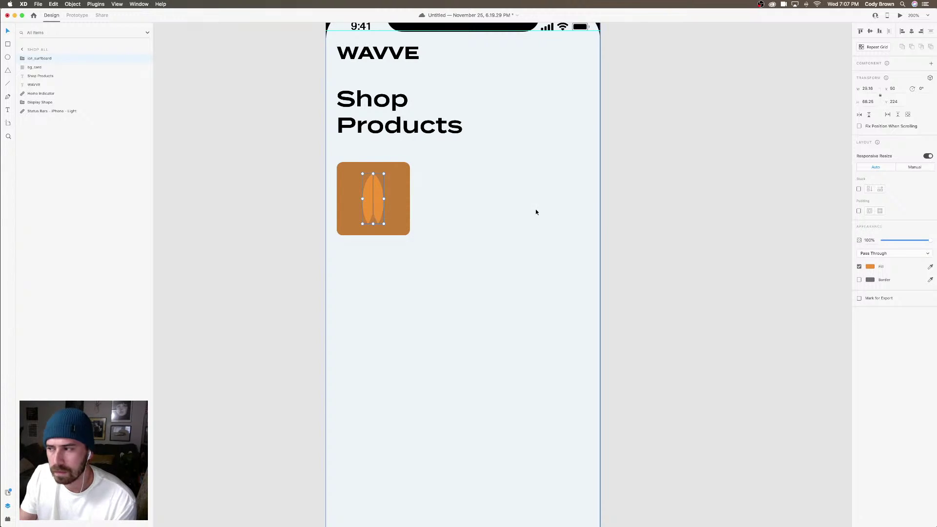
Duplicate the Shop Products heading below the tile and change the copy's text to "Surfboards"
click(405, 124)
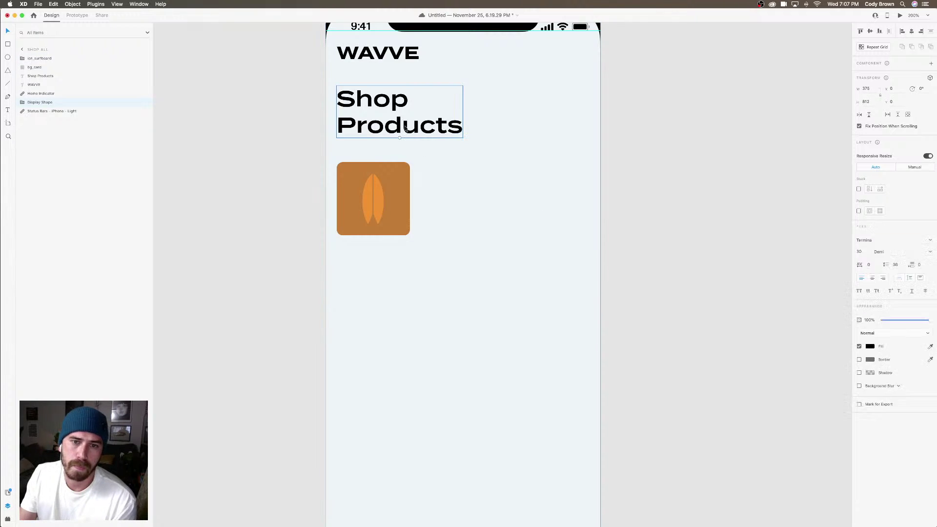
drag(405, 124, 459, 283)
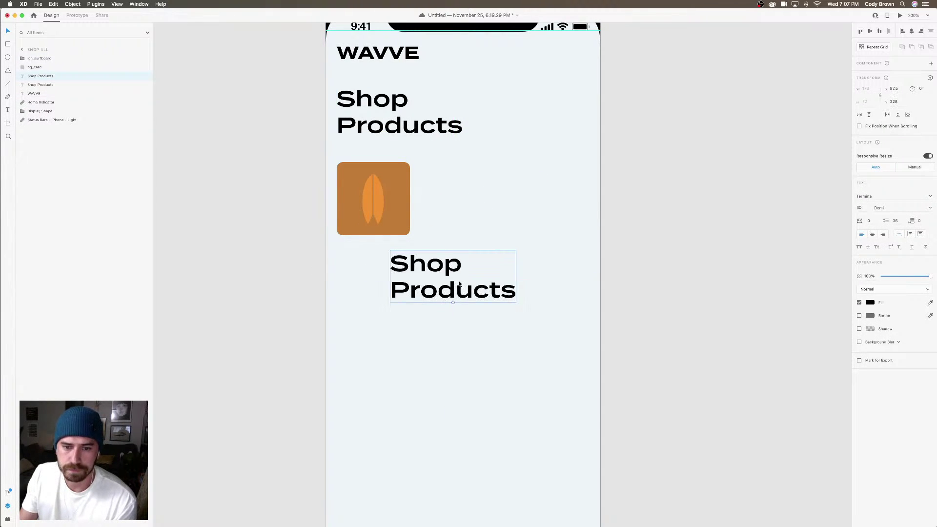
double_click(459, 282)
shift+click(391, 266)
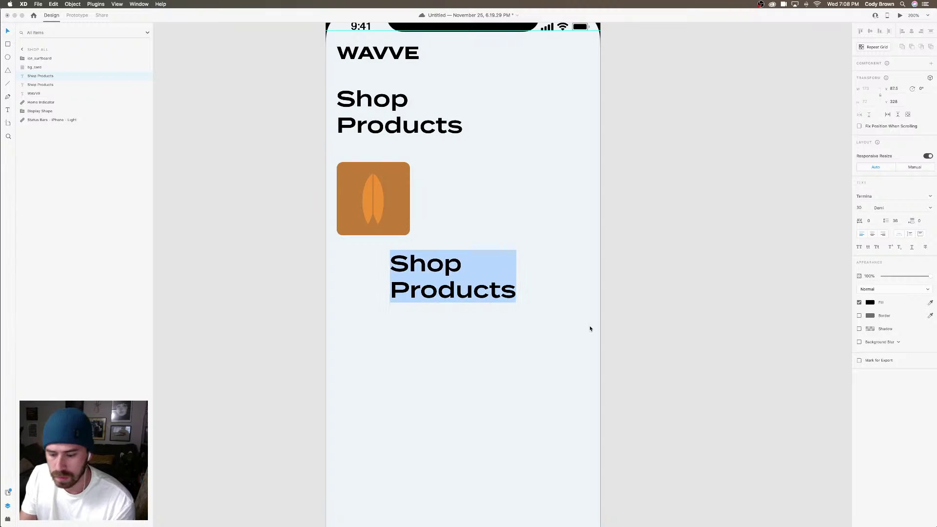
text(Surfboa)
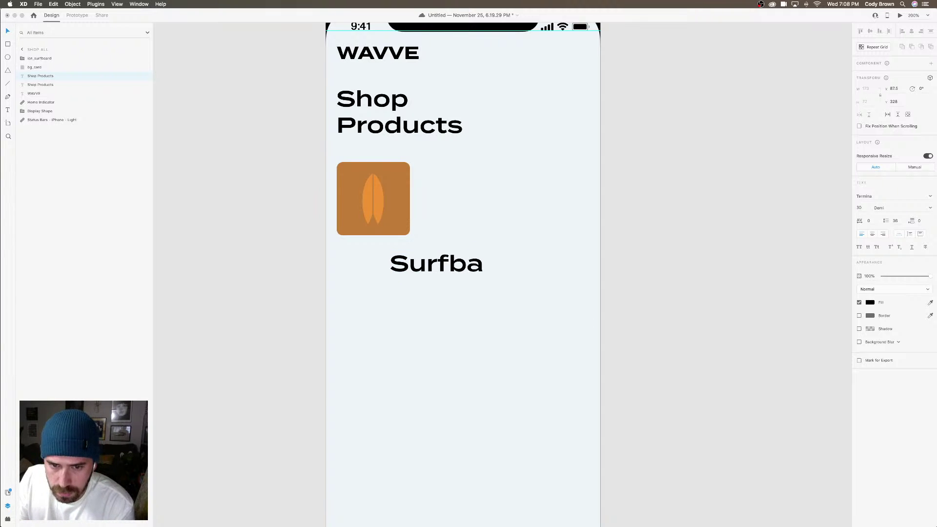
key(BackSpace)
text(oae)
key(BackSpace)
text(rds)
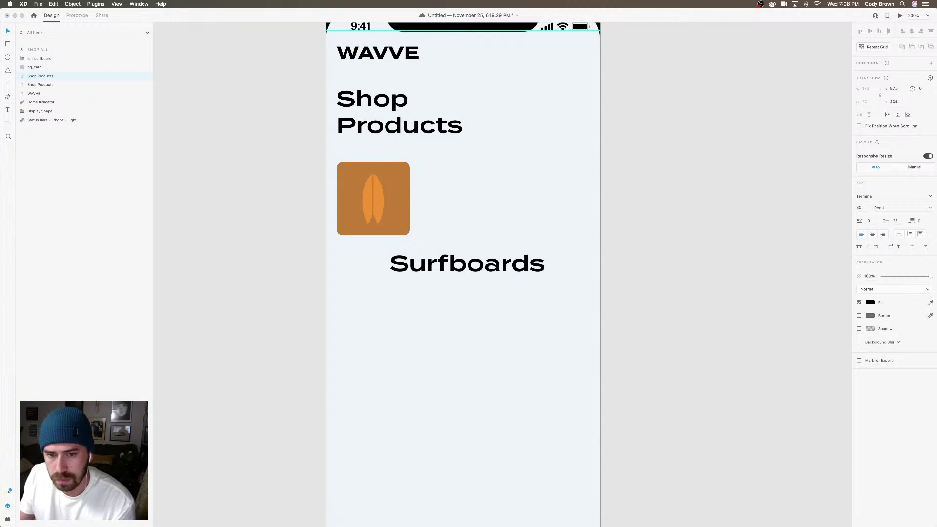
key(Escape)
Set the Surfboards label's font size to 14 and move it just beneath the tile
click(863, 209)
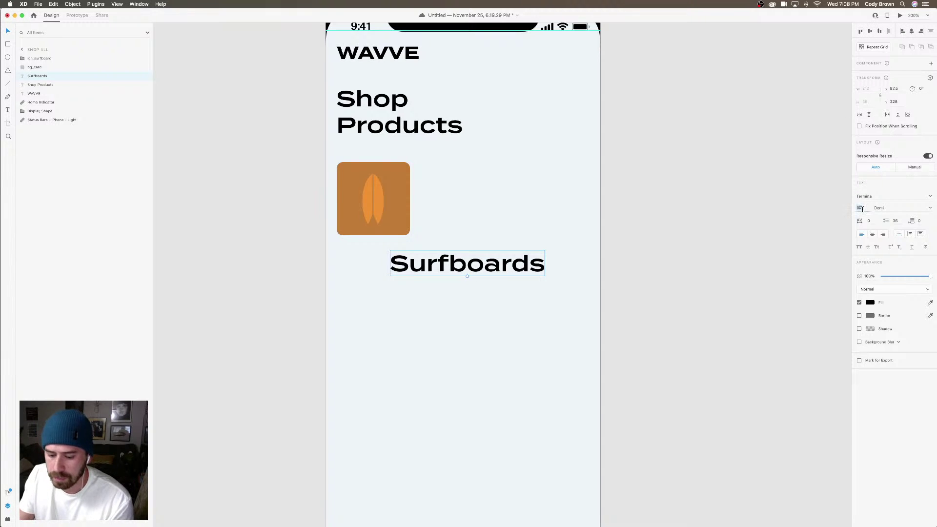
text(16)
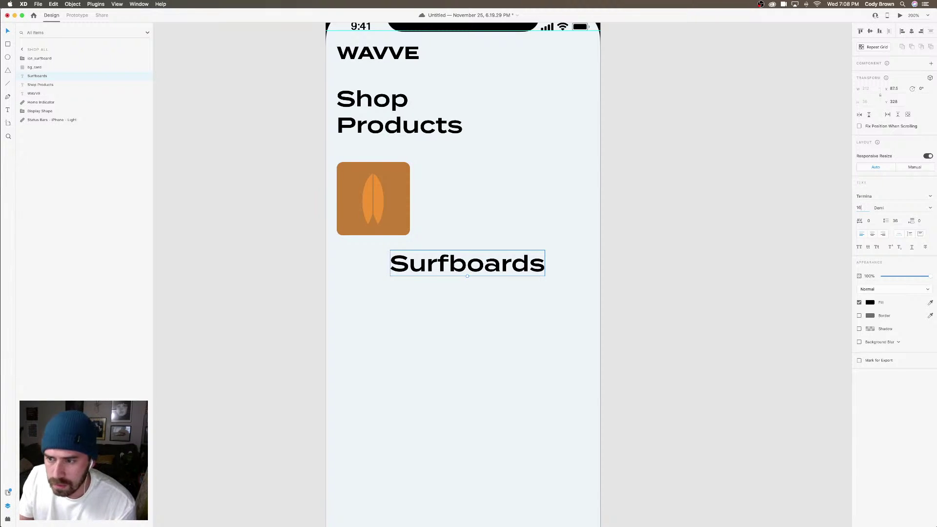
key(Return)
drag(429, 267, 393, 252)
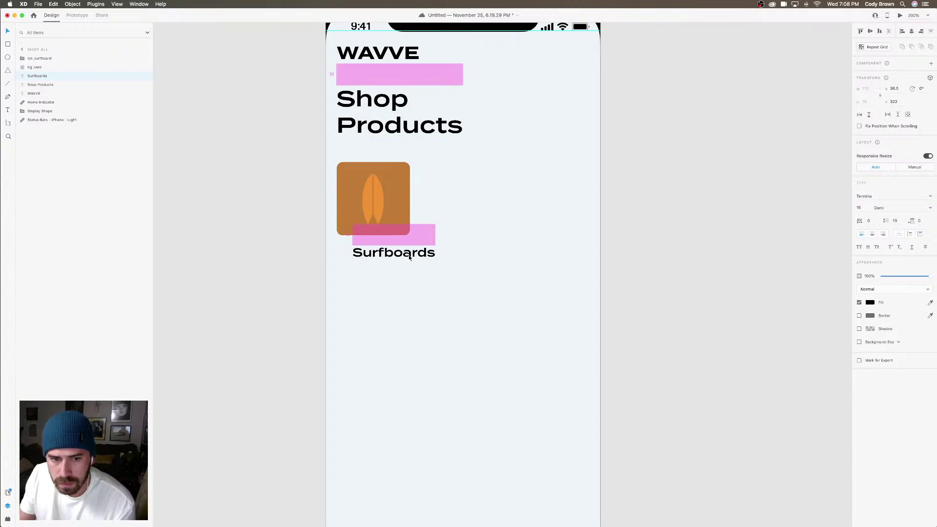
click(863, 208)
text(14)
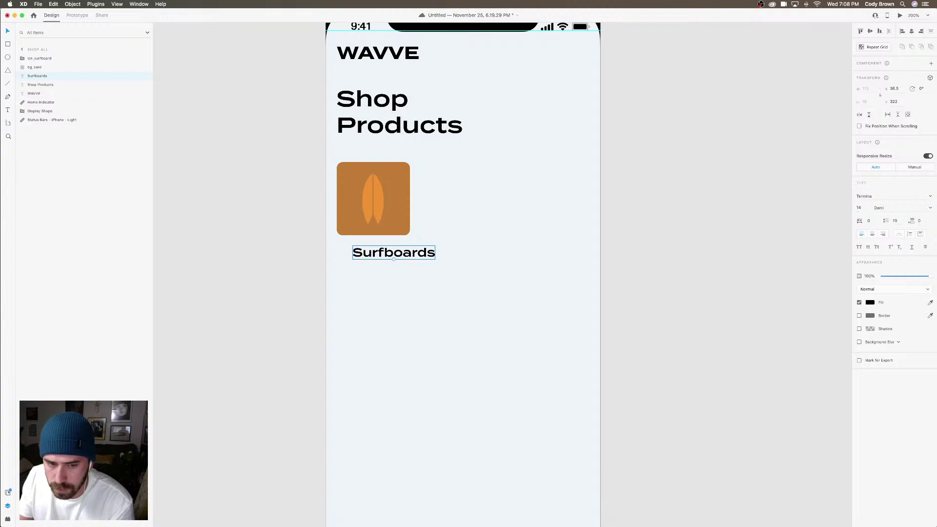
key(Return)
drag(406, 253, 395, 255)
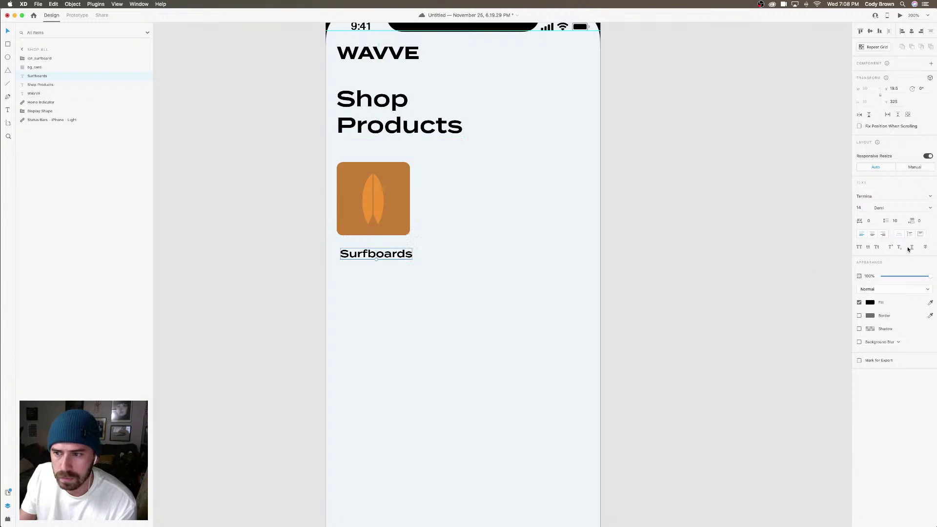
Centre-align the Surfboards label's text and position it 8 px below the tile's lower edge
click(872, 235)
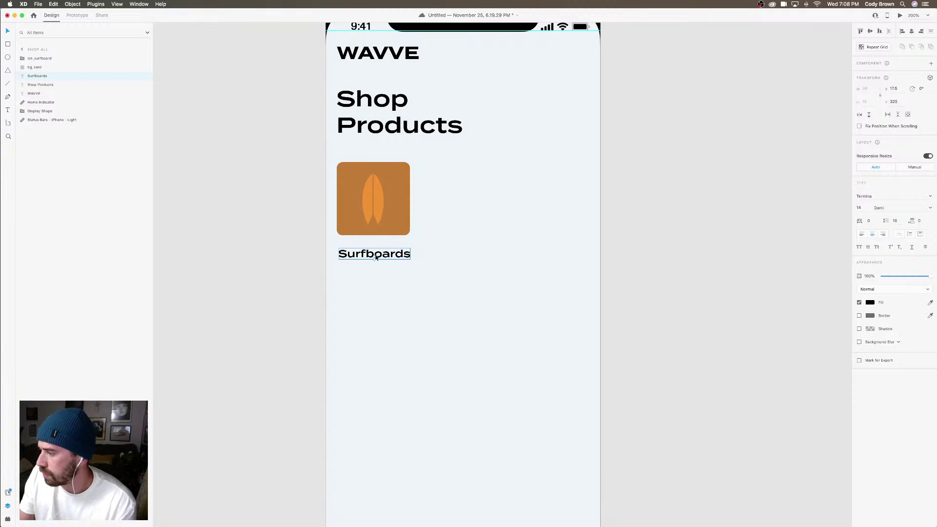
drag(376, 257, 378, 245)
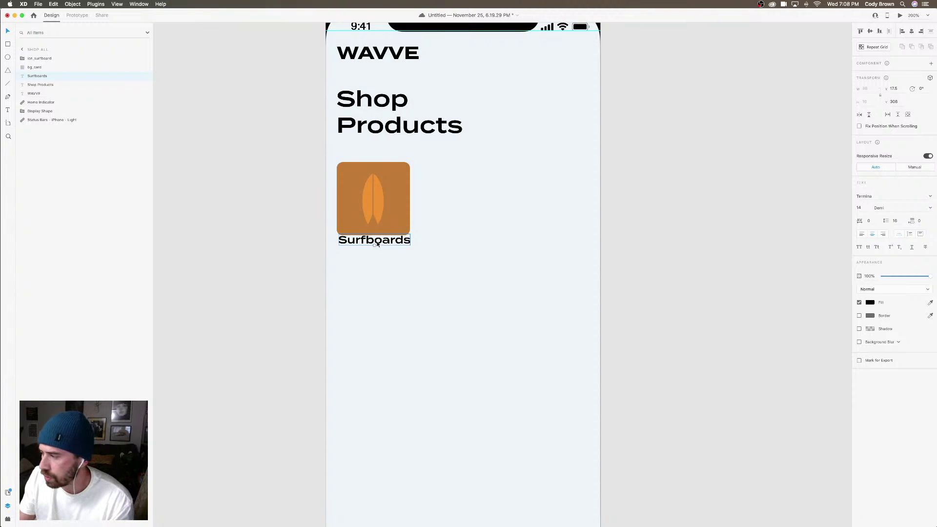
key(Down)
key(Down)
key(Down)
key(Down)
key(Down)
key(Down)
key(Down)
key(Down)
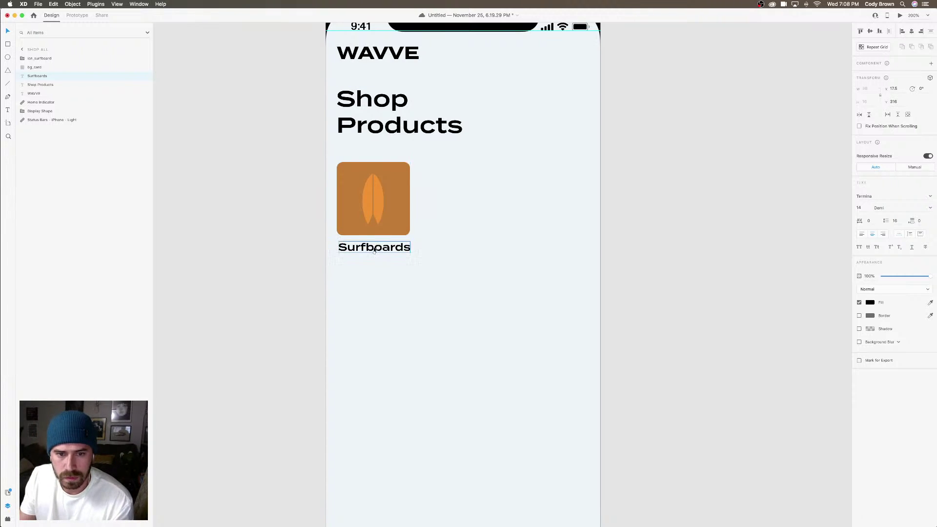
Group the surfboard icon, its orange tile and the Surfboards label together
shift+click(379, 233)
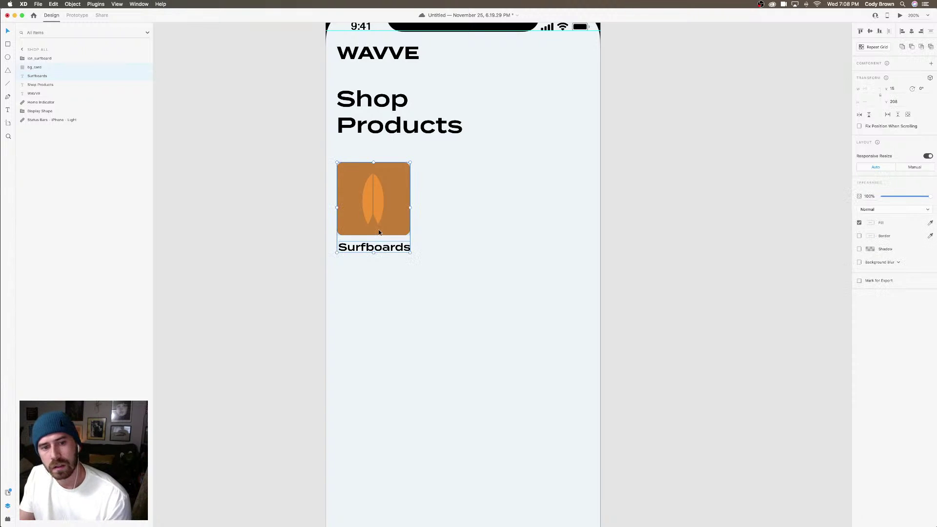
click(35, 60)
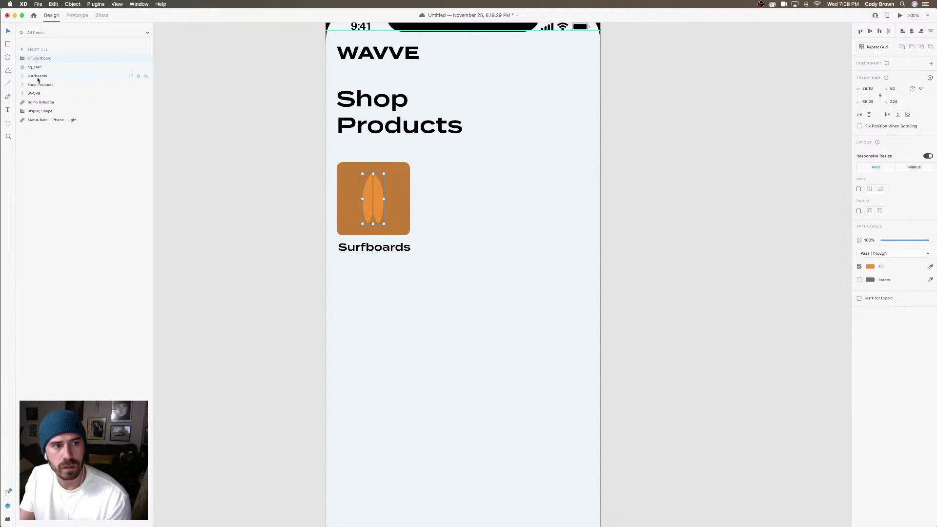
shift+click(39, 77)
right_click(396, 180)
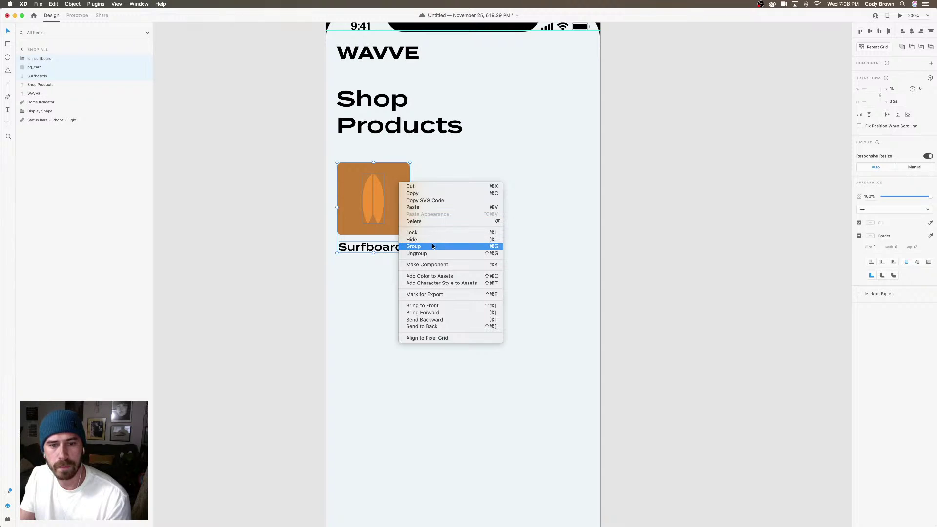
key(Escape)
key(super+g)
Rename the new group as card_surfboards
double_click(39, 59)
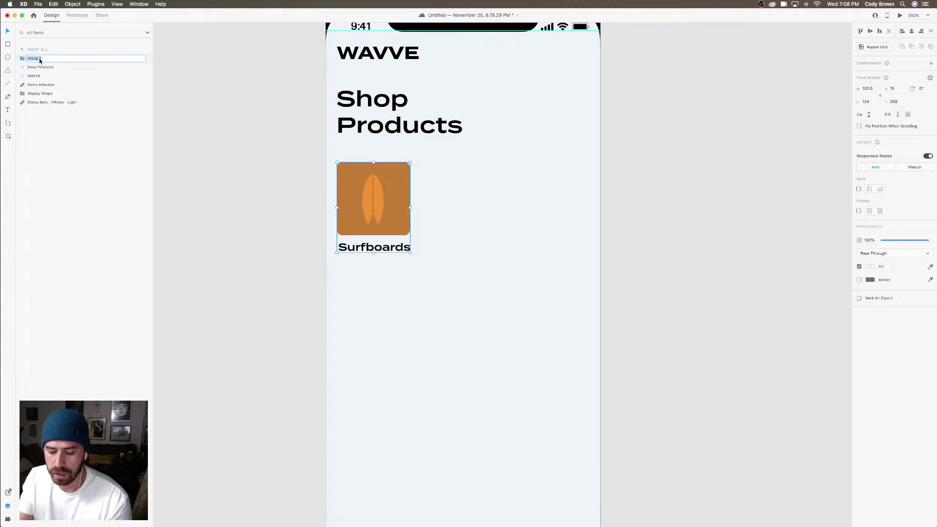
text(card_surfboards)
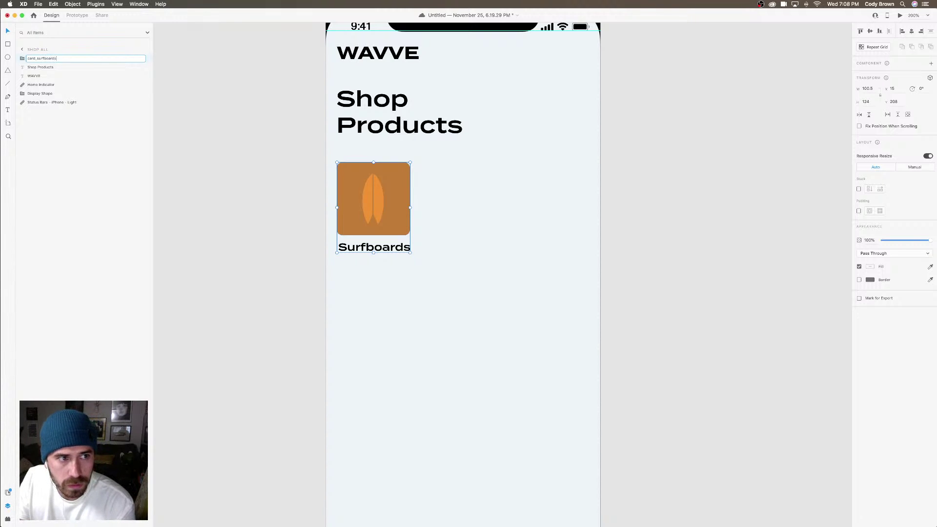
key(Return)
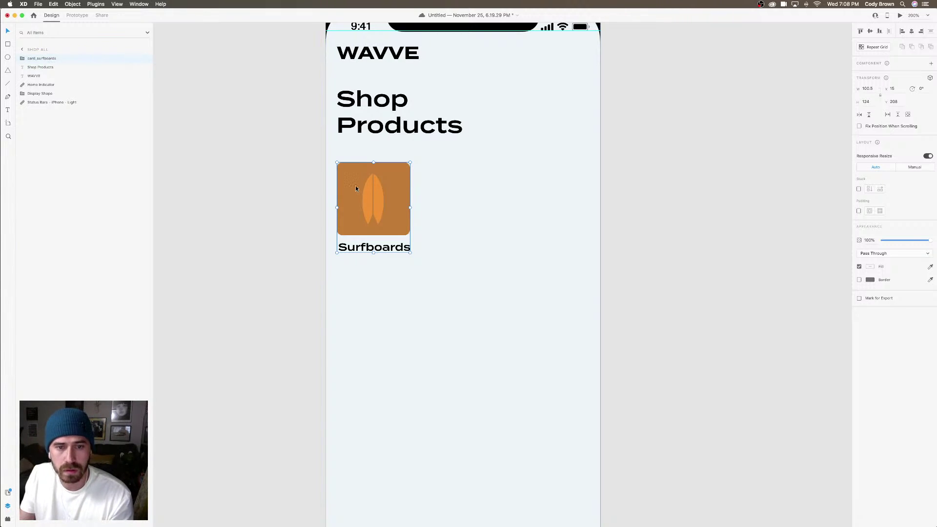
Turn the card_surfboards group into a repeat grid and extend it horizontally to five cards running past the artboard's edge
key(super+minus)
scroll(358, 200, down, 1)
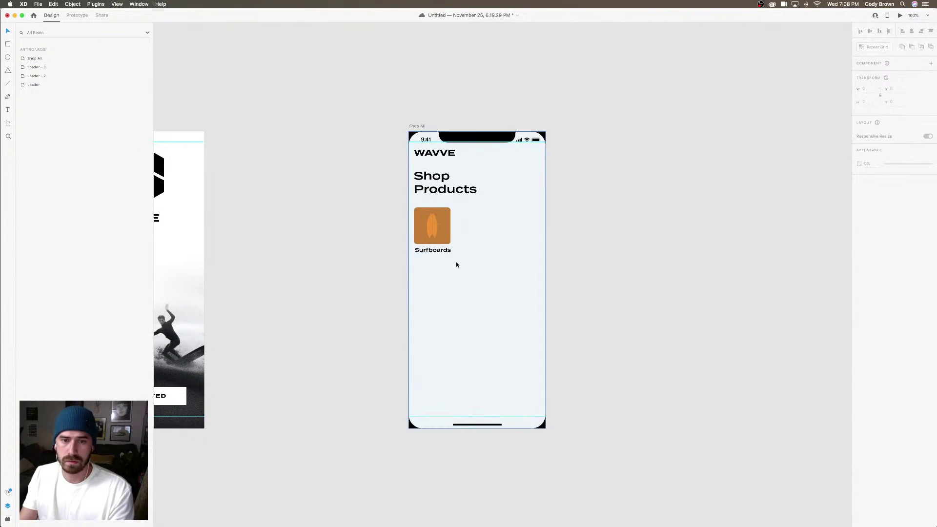
click(439, 237)
scroll(367, 230, right, 2)
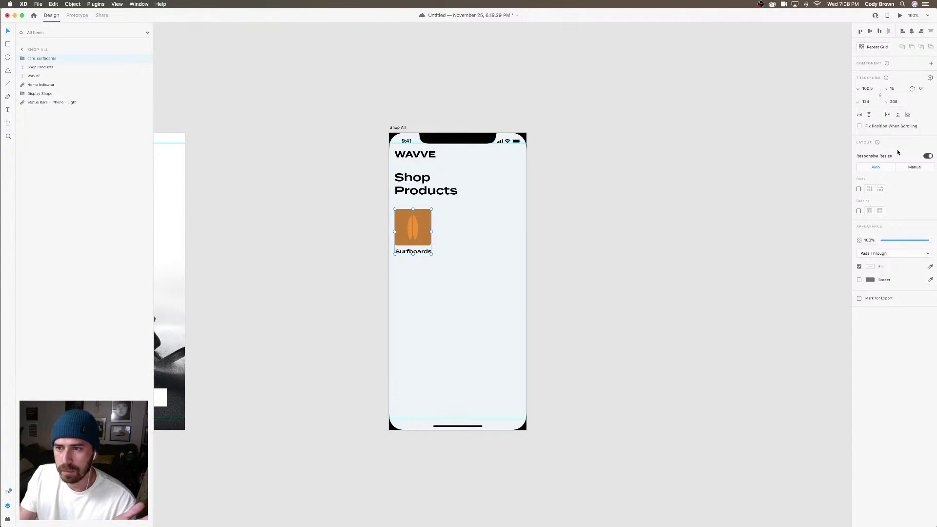
click(871, 49)
drag(433, 229, 613, 238)
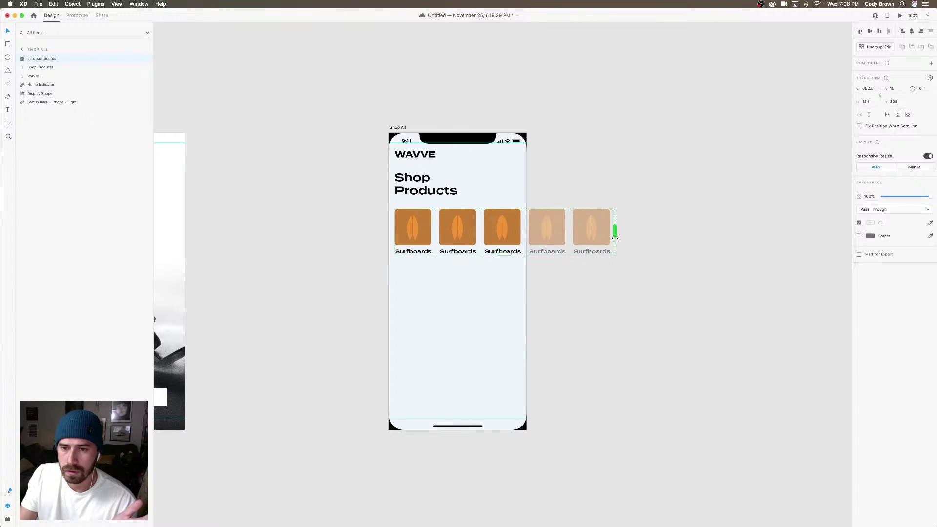
click(626, 200)
Try a different fill for the second card's background inside the repeat grid, and undo the colour change
double_click(473, 218)
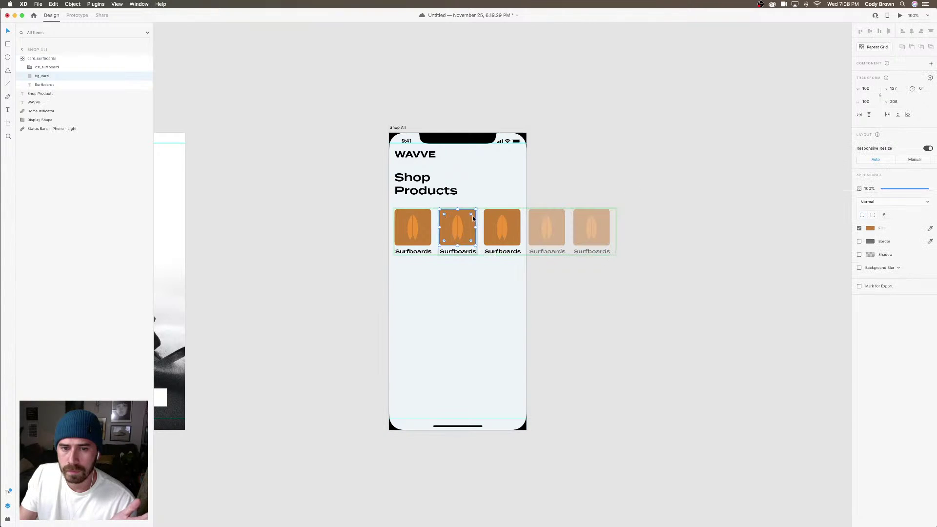
click(872, 228)
drag(808, 228, 793, 221)
key(super+z)
click(720, 197)
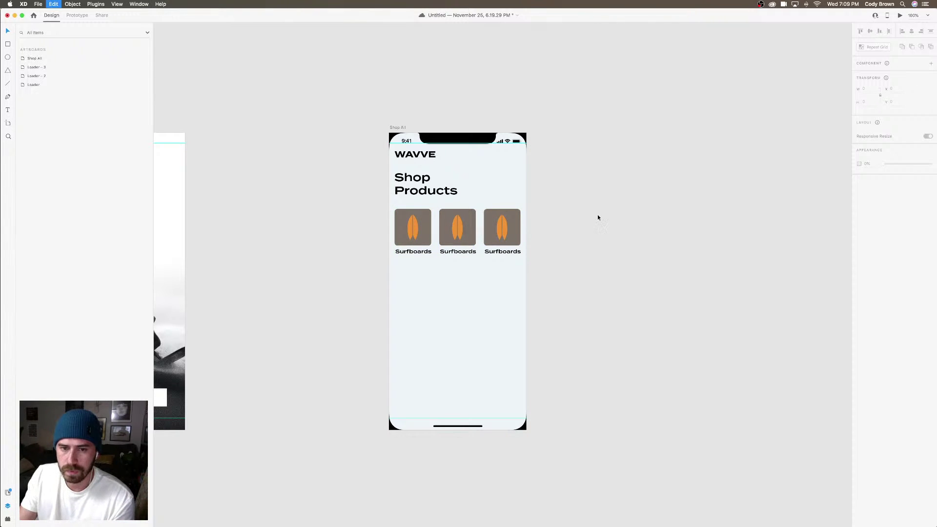
click(597, 214)
key(Escape)
Ungroup the repeat grid into separate surfboard cards
click(455, 237)
right_click(463, 233)
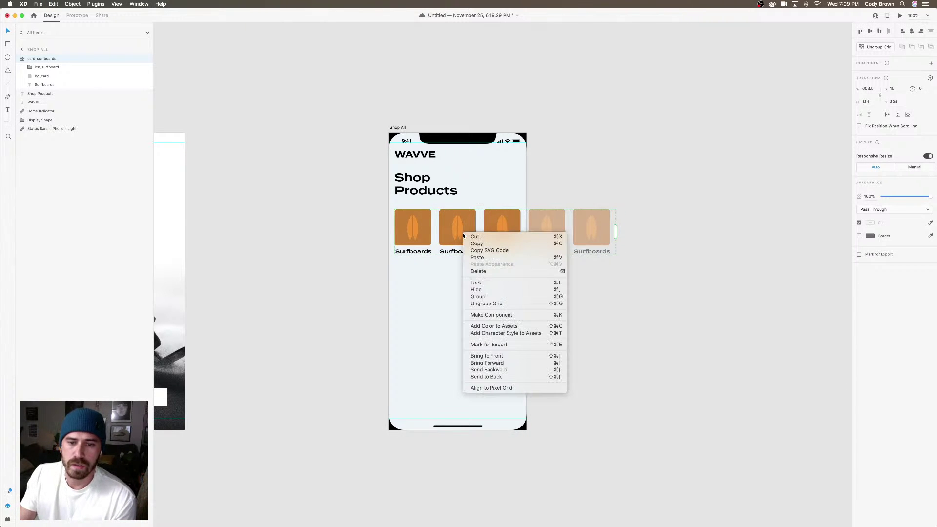
click(879, 47)
click(879, 48)
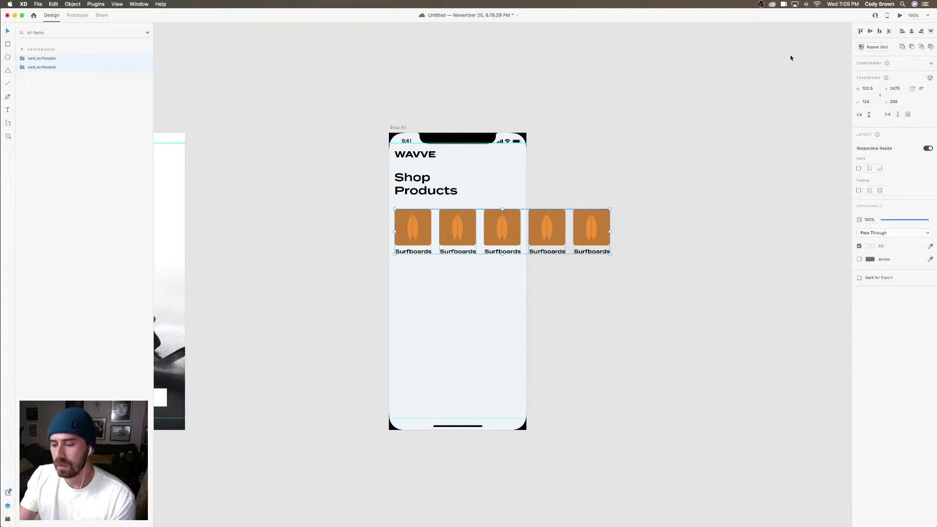
Fill the second card's background tile with a dark, muted green
key(super+equal)
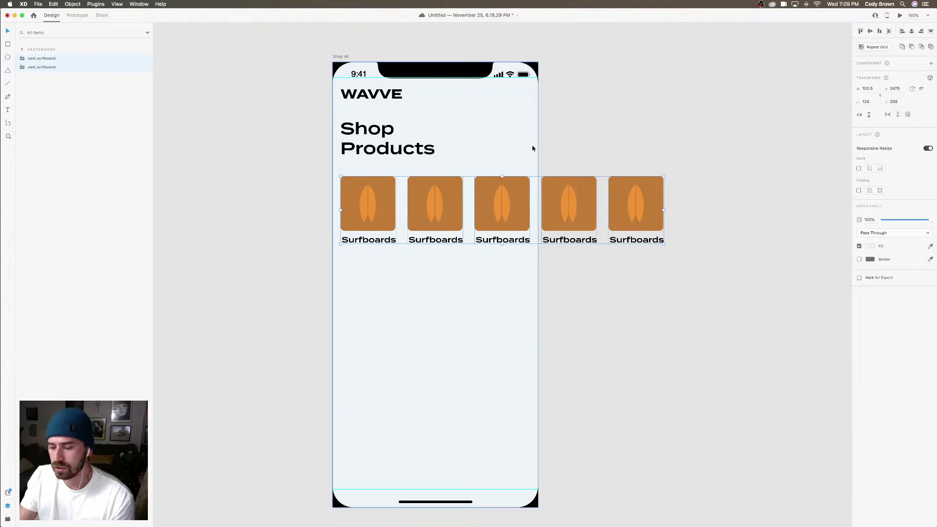
key(super+equal)
key(super+equal)
drag(531, 147, 574, 257)
double_click(474, 230)
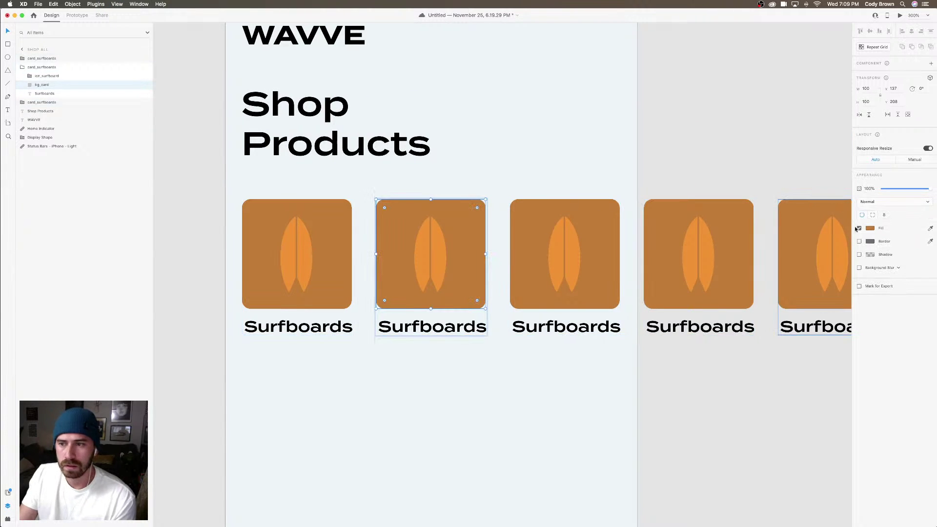
click(870, 228)
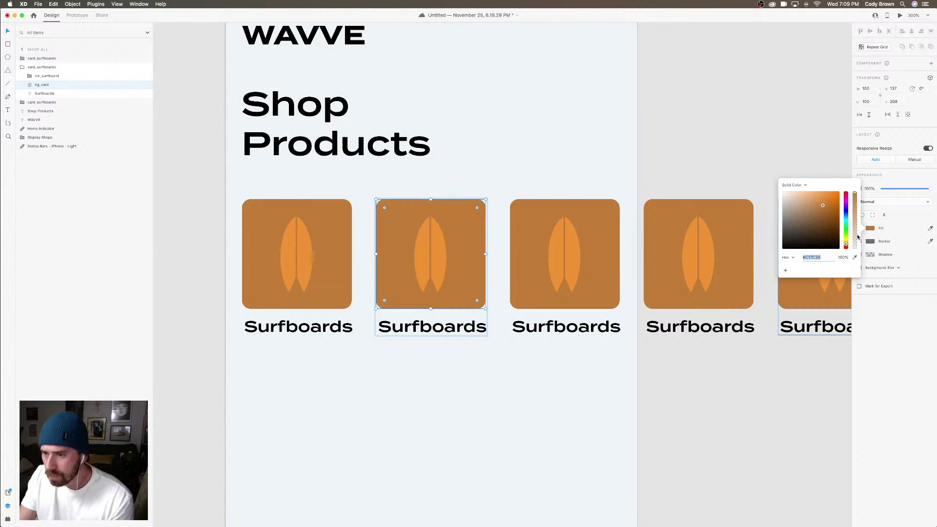
mouse_move(846, 244)
mouse_down()
mouse_move(826, 242)
mouse_move(847, 235)
mouse_move(832, 224)
mouse_move(800, 227)
mouse_up()
Change the label under the dark green tile to "Watches"
double_click(433, 327)
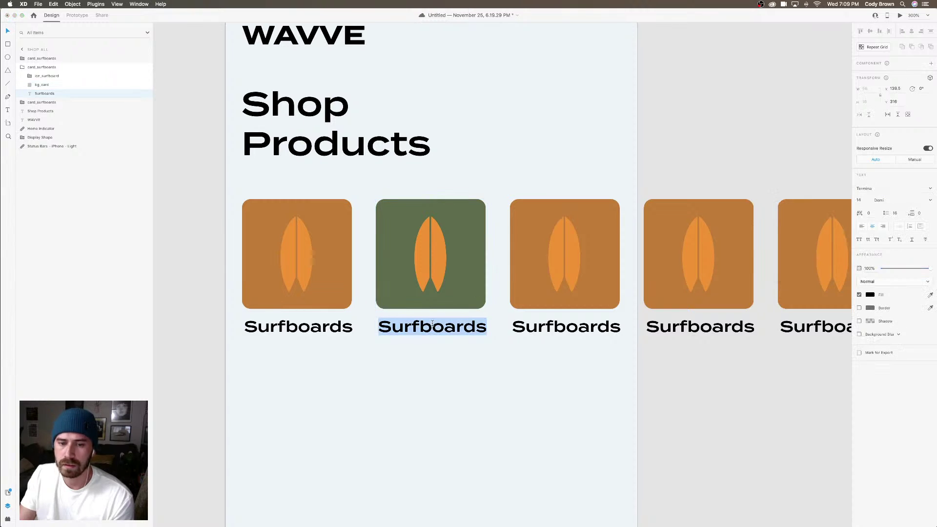
text(Watce)
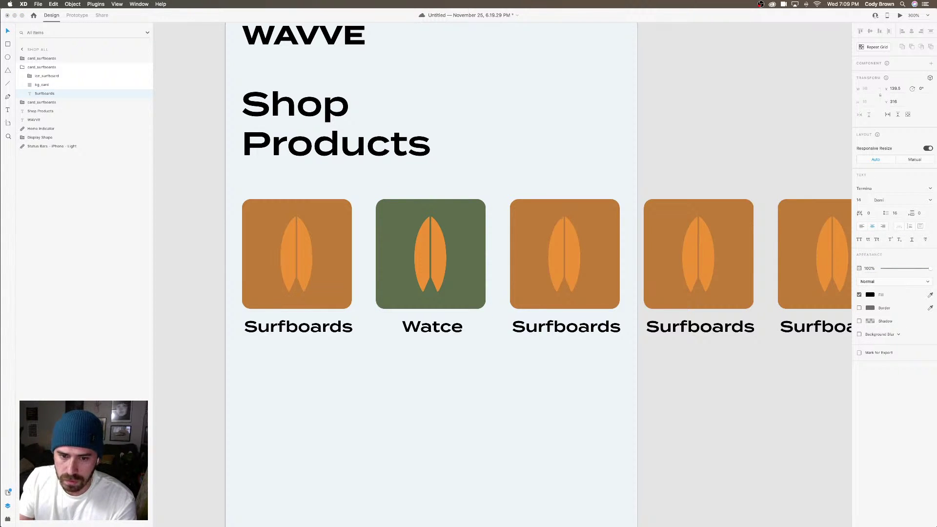
key(BackSpace)
text(hes)
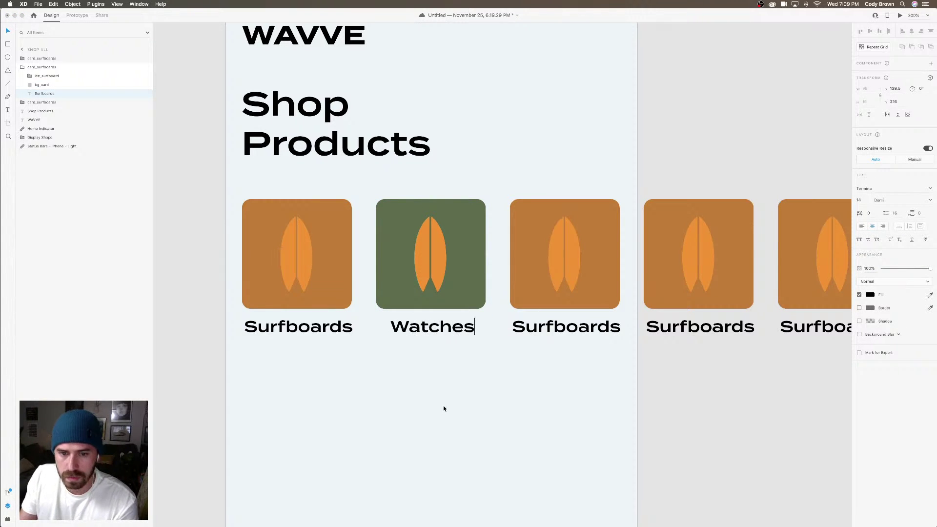
key(Escape)
click(426, 257)
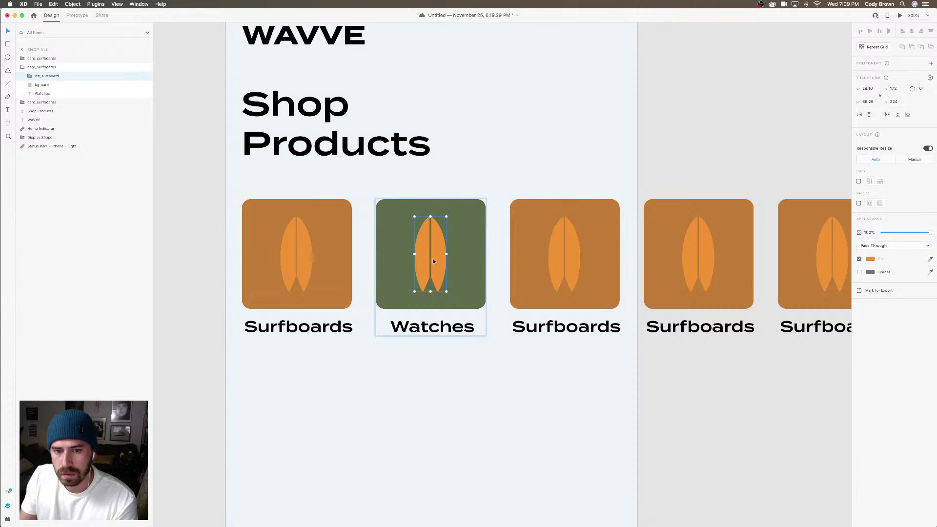
Change the third card's label to "Towels"
double_click(587, 332)
double_click(587, 331)
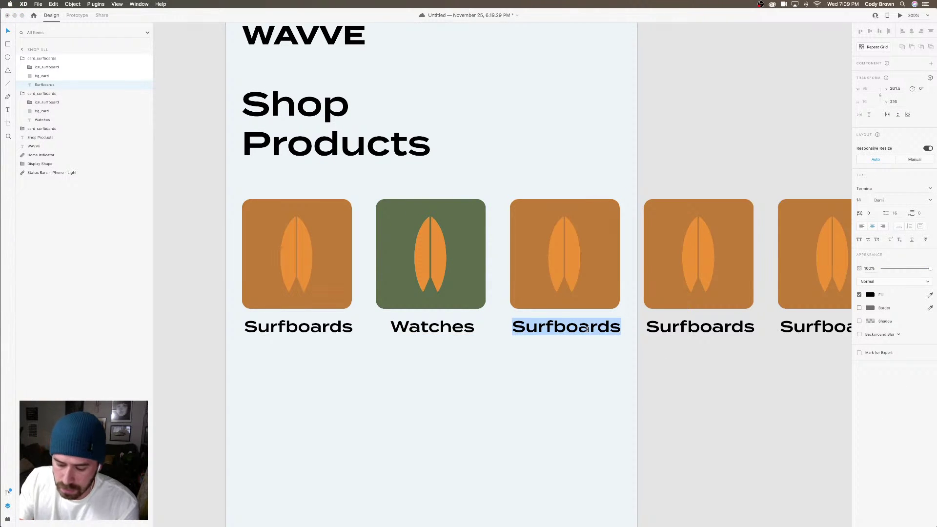
text(Towels)
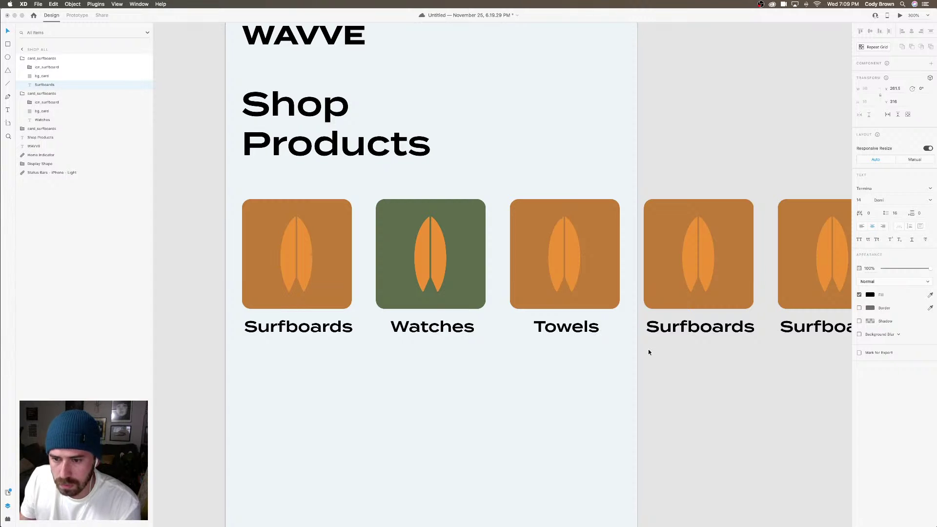
Fill the Towels card's background with a lighter green based on the colour sampled from the Watches tile
click(565, 235)
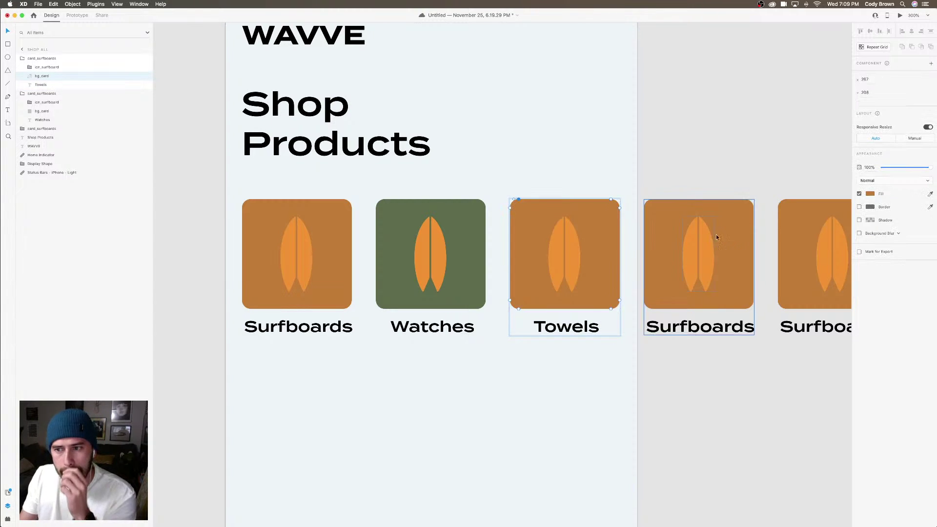
click(871, 194)
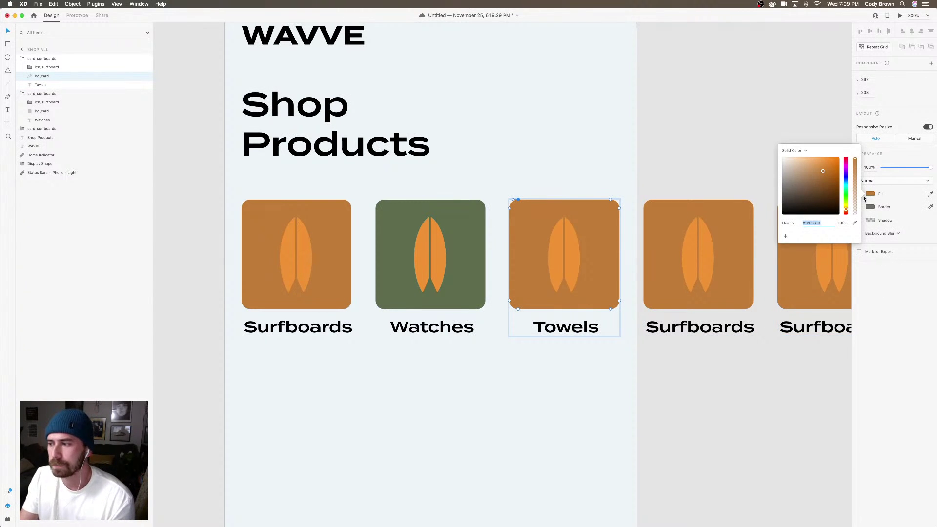
click(855, 222)
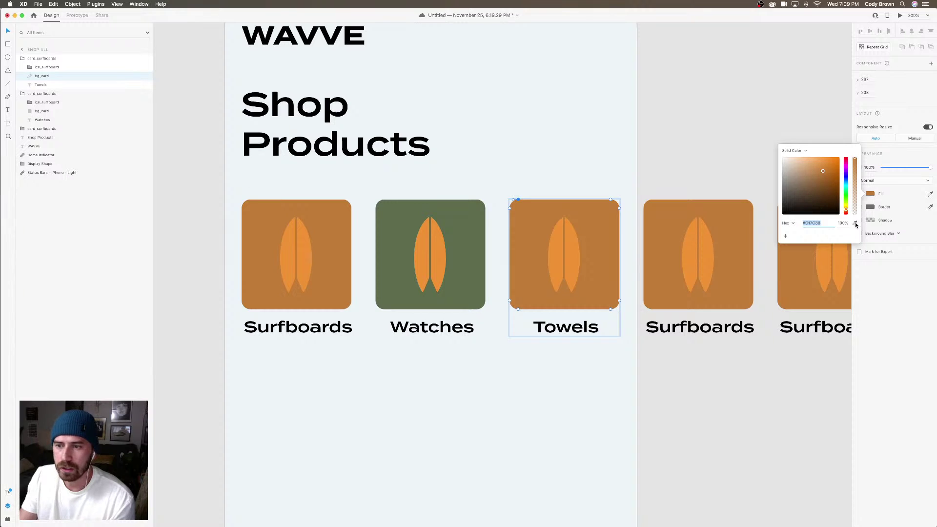
click(476, 214)
drag(802, 184, 796, 172)
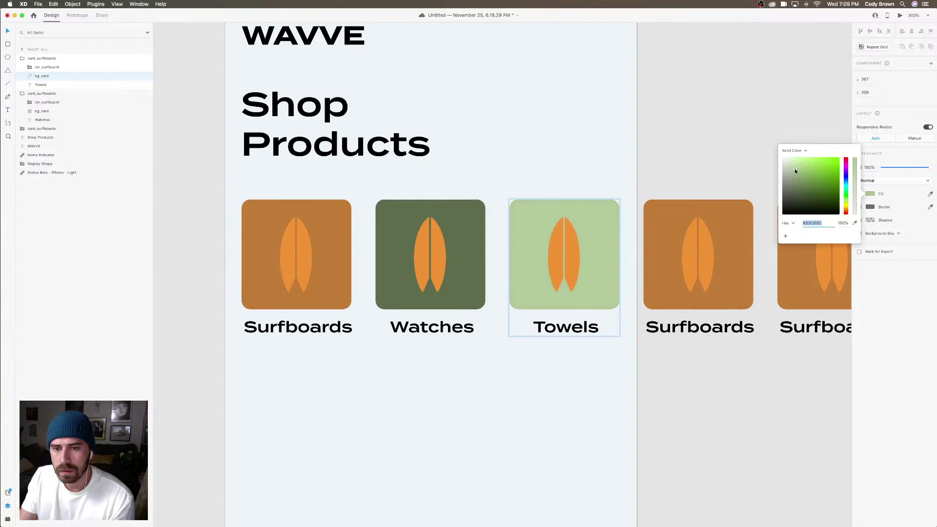
click(692, 160)
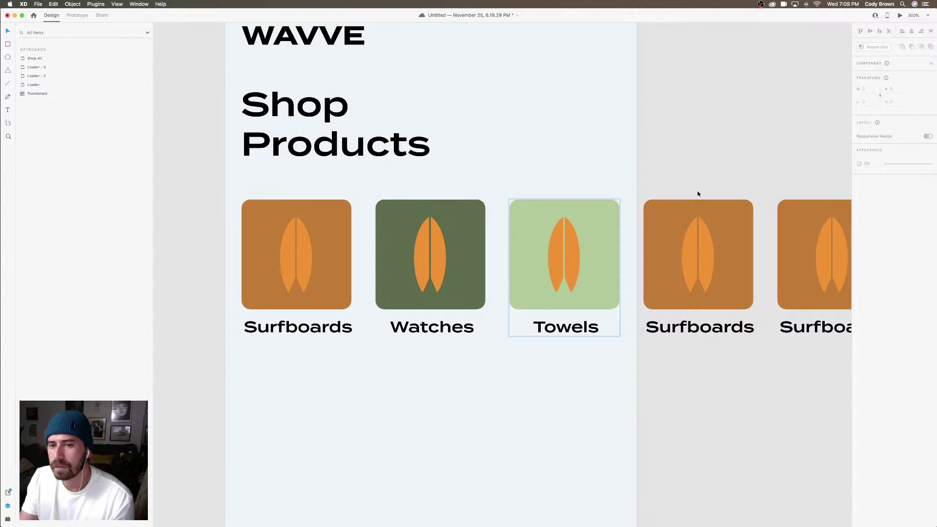
Fill the fourth card's background with a soft mint green, starting from the colour sampled from the Towels tile
double_click(689, 217)
click(870, 228)
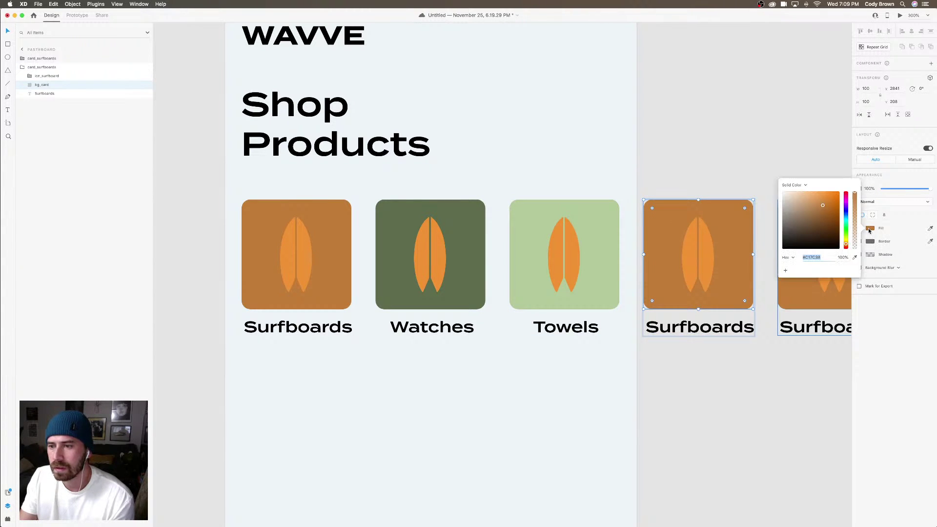
click(854, 258)
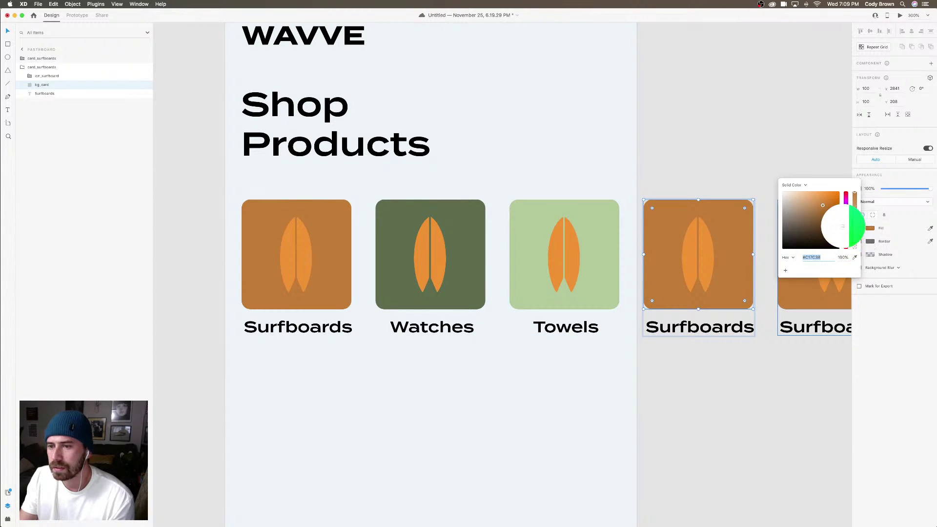
click(615, 224)
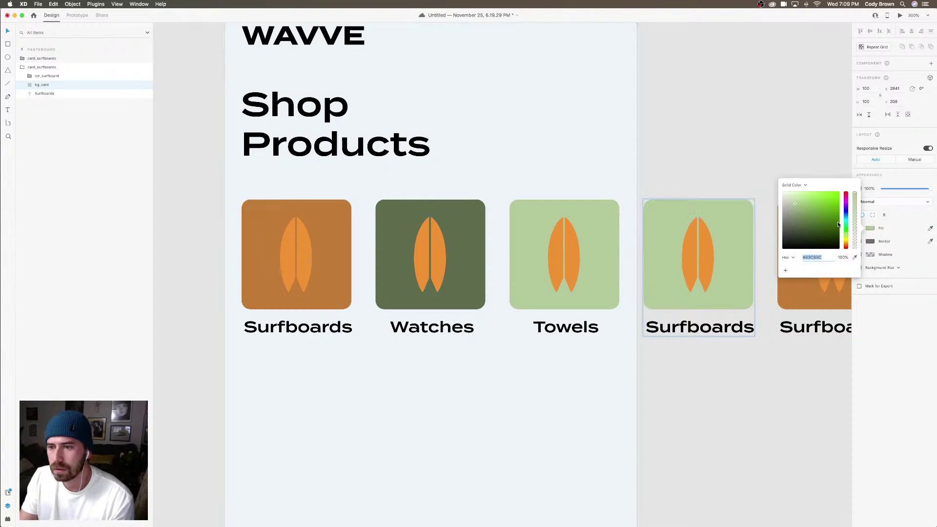
drag(847, 235, 848, 232)
mouse_move(815, 204)
mouse_down()
mouse_move(819, 198)
mouse_move(804, 195)
mouse_move(804, 209)
mouse_move(804, 196)
mouse_up()
click(847, 226)
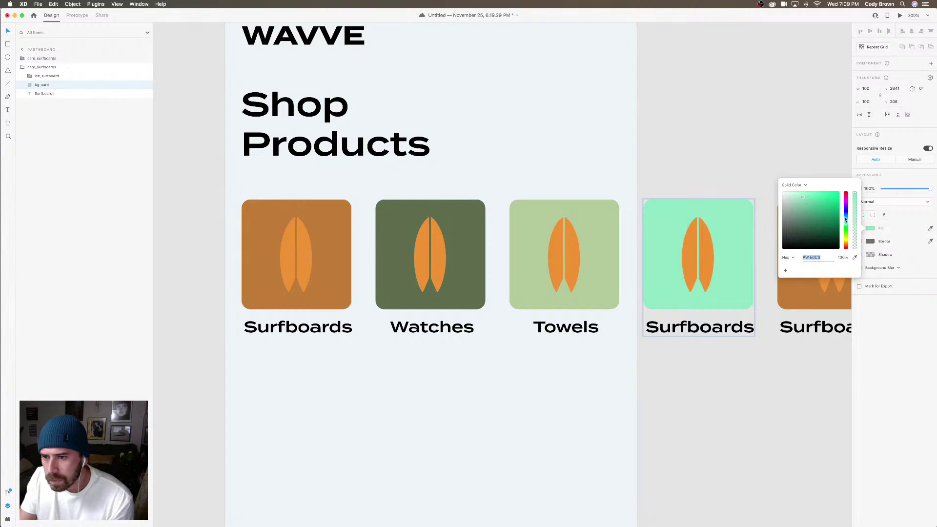
drag(846, 220, 801, 201)
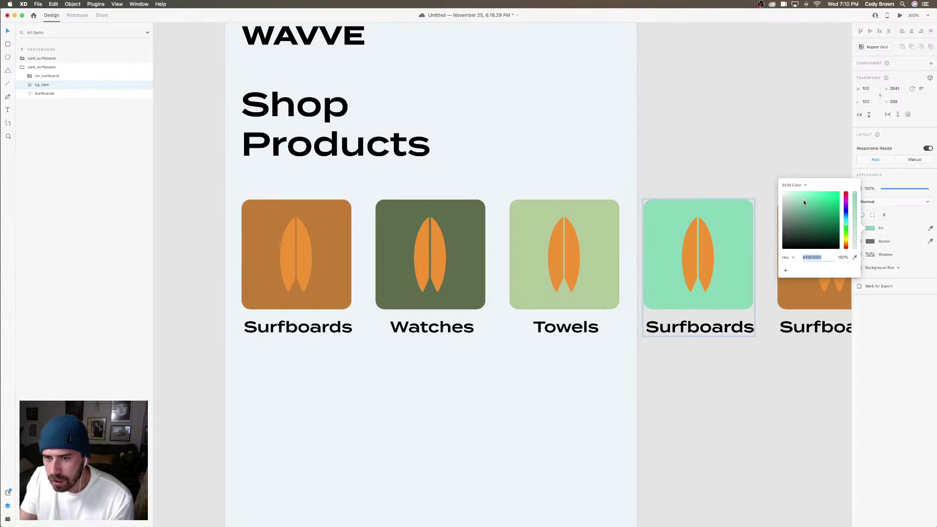
drag(802, 200, 800, 201)
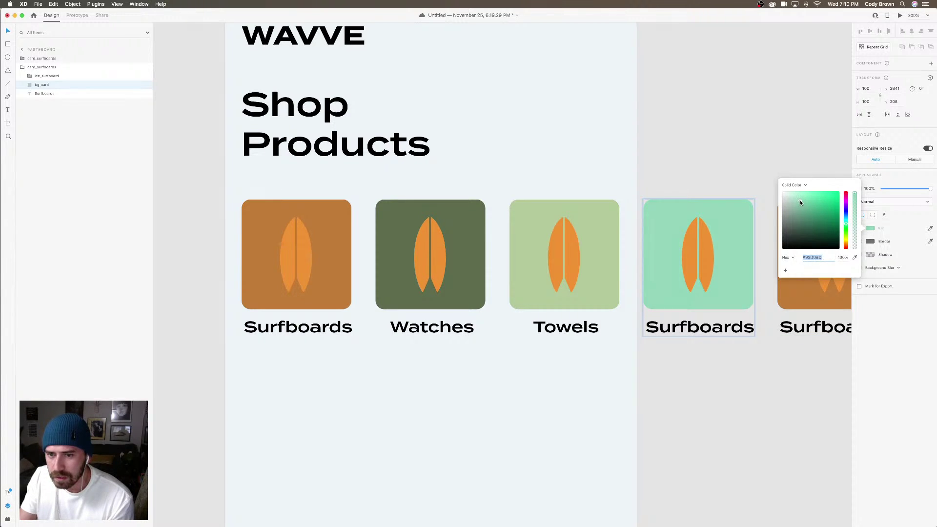
click(770, 194)
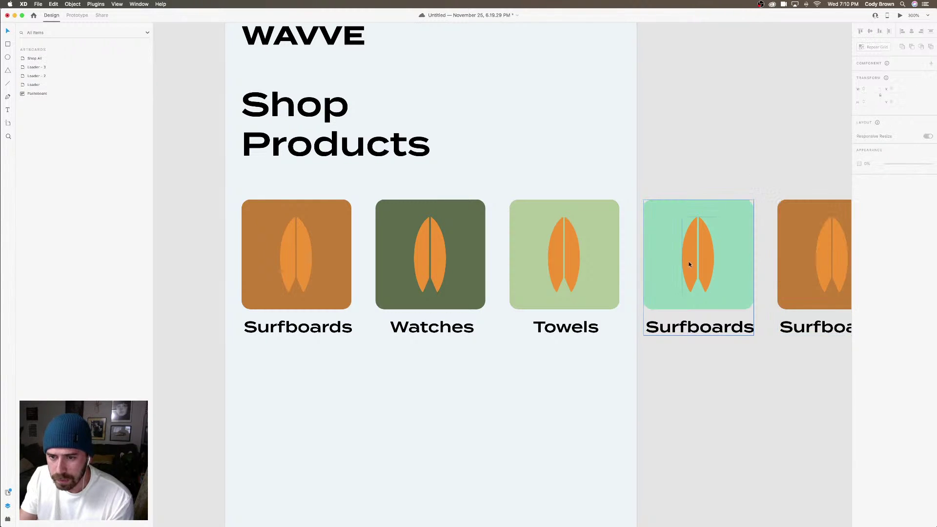
Delete the surfboard icons from the Watches, Towels, mint green fourth and fifth cards, keeping only the one on the first card
double_click(444, 250)
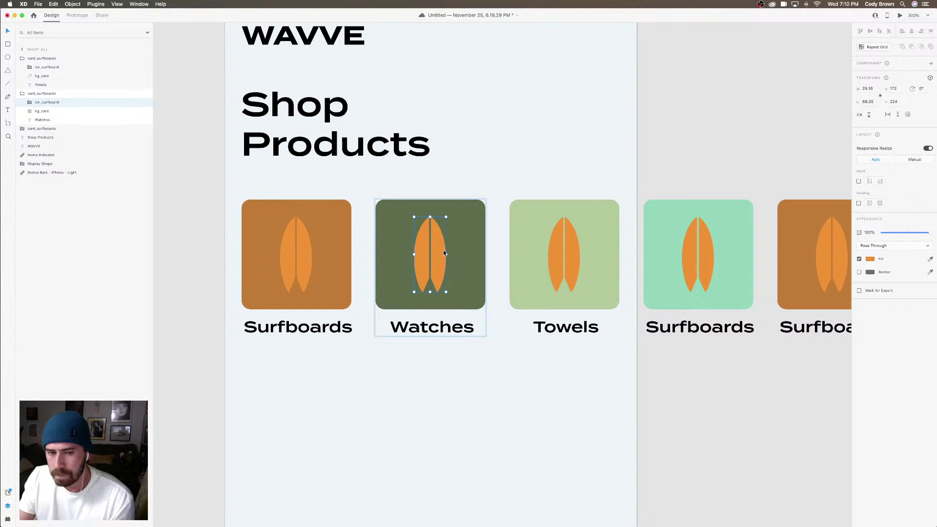
key(BackSpace)
double_click(570, 257)
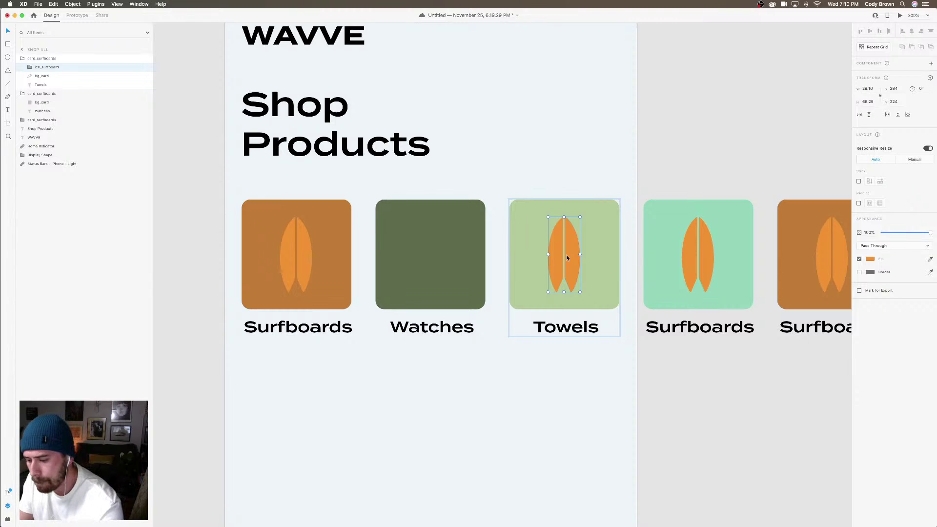
key(BackSpace)
double_click(697, 254)
double_click(703, 255)
key(BackSpace)
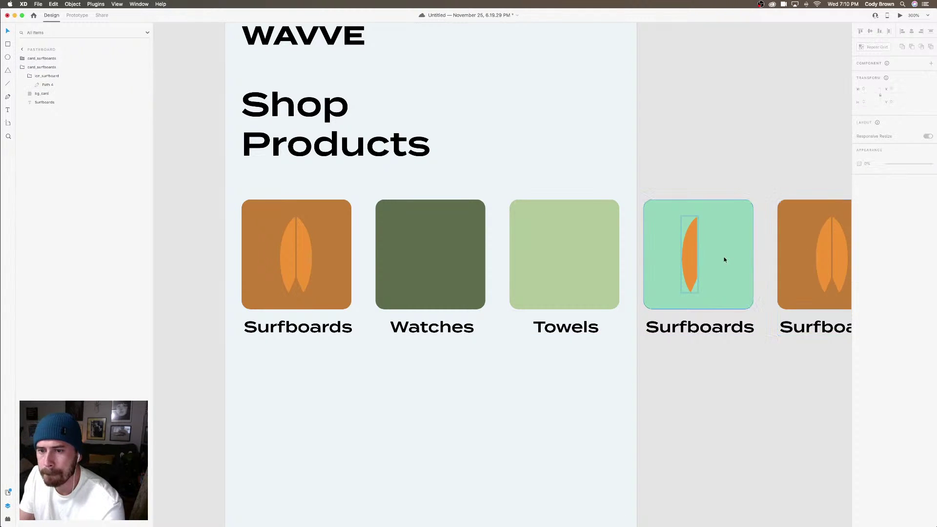
click(696, 259)
key(BackSpace)
double_click(823, 267)
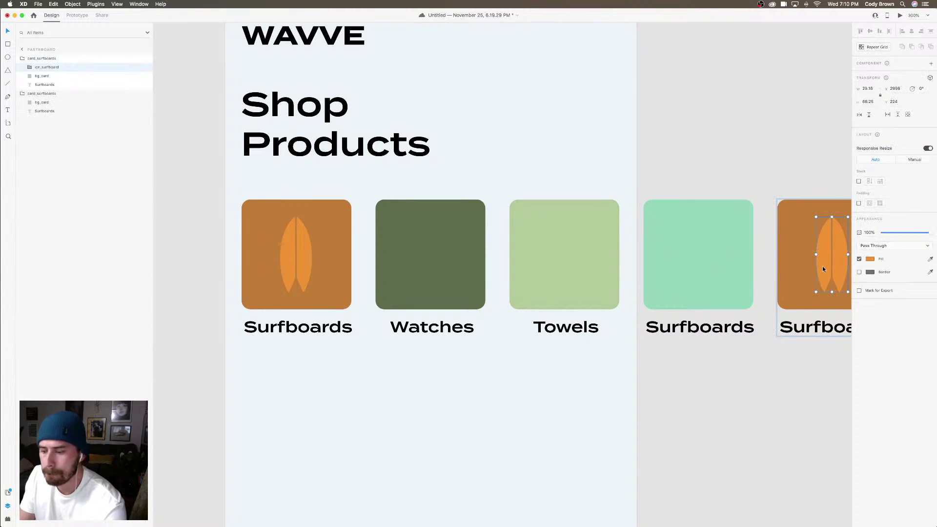
key(BackSpace)
key(Escape)
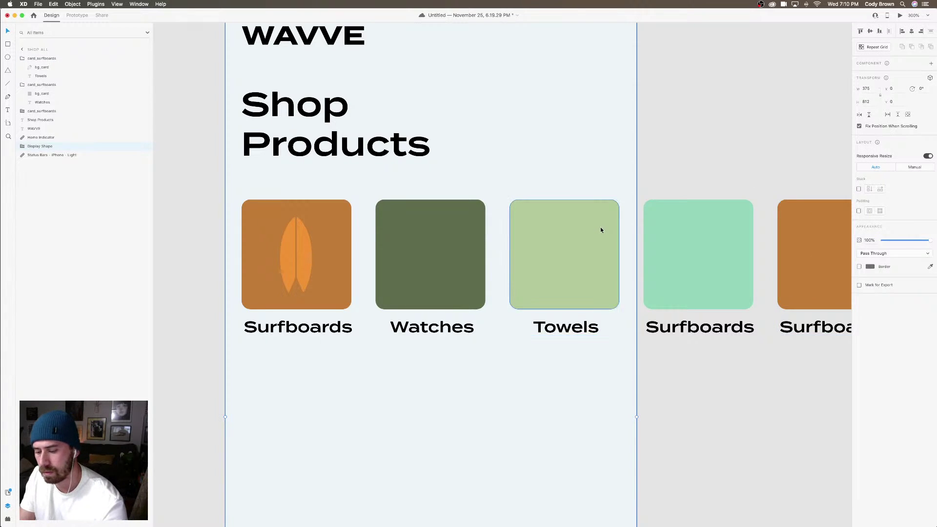
key(super+2)
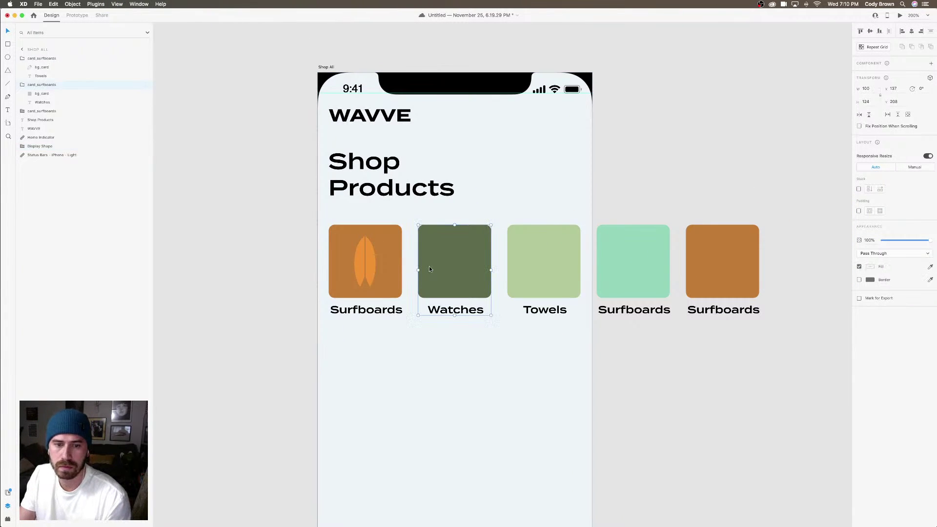
click(391, 264)
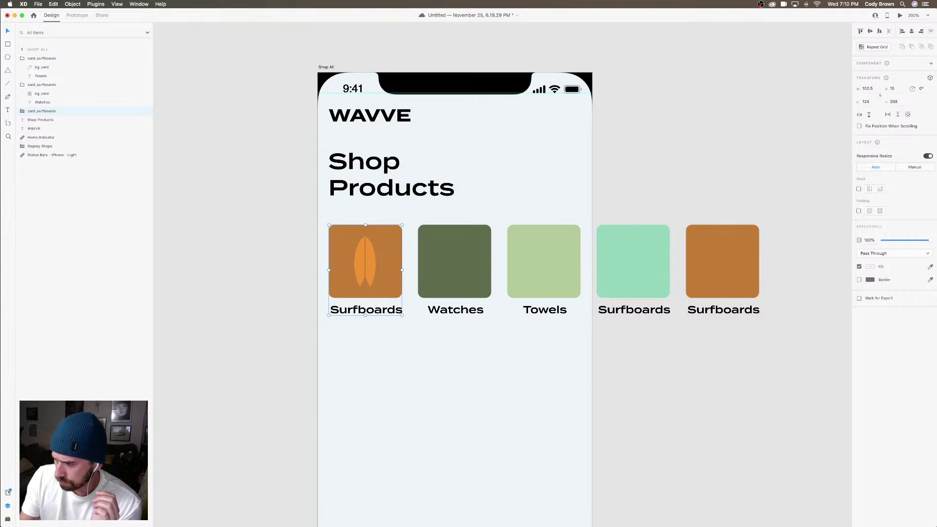
double_click(361, 268)
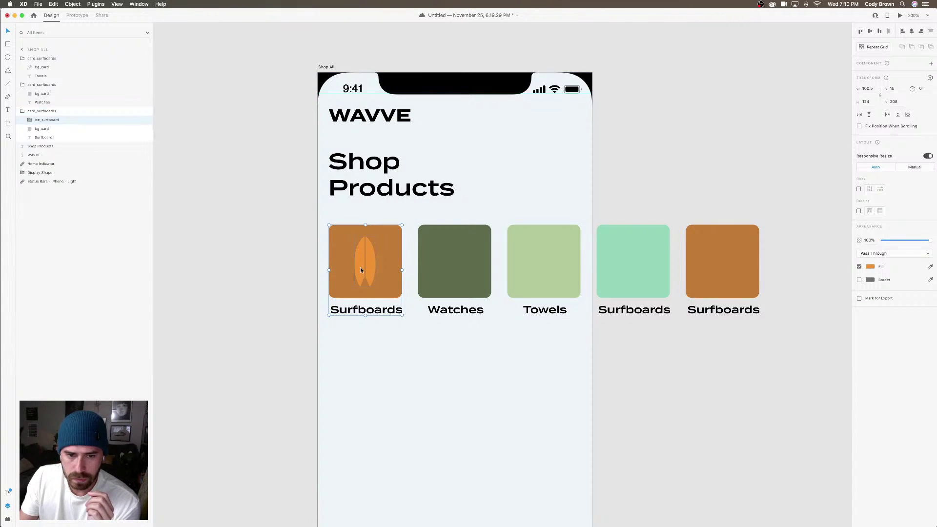
click(420, 350)
click(432, 306)
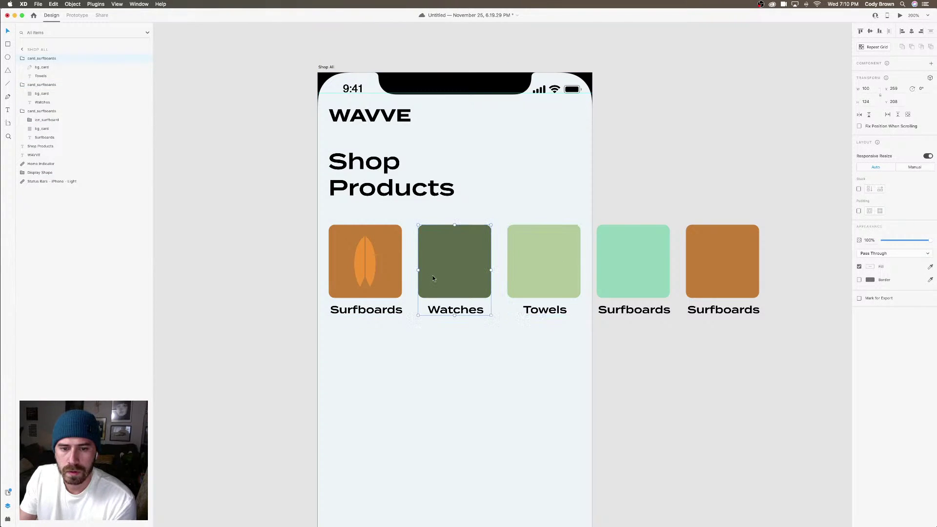
Add a shadow to the first Surfboards card's background tile with a Y offset of 20 and a blur of 45
double_click(396, 277)
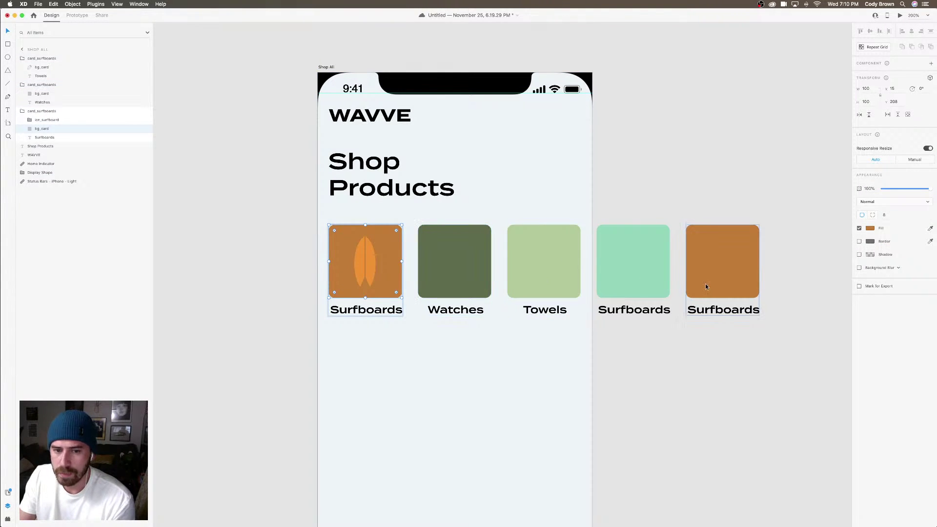
click(860, 255)
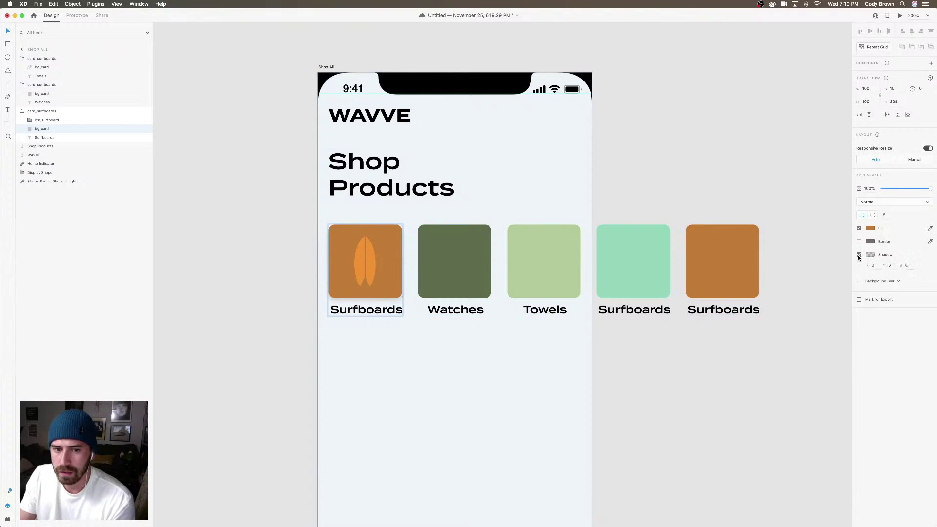
click(905, 266)
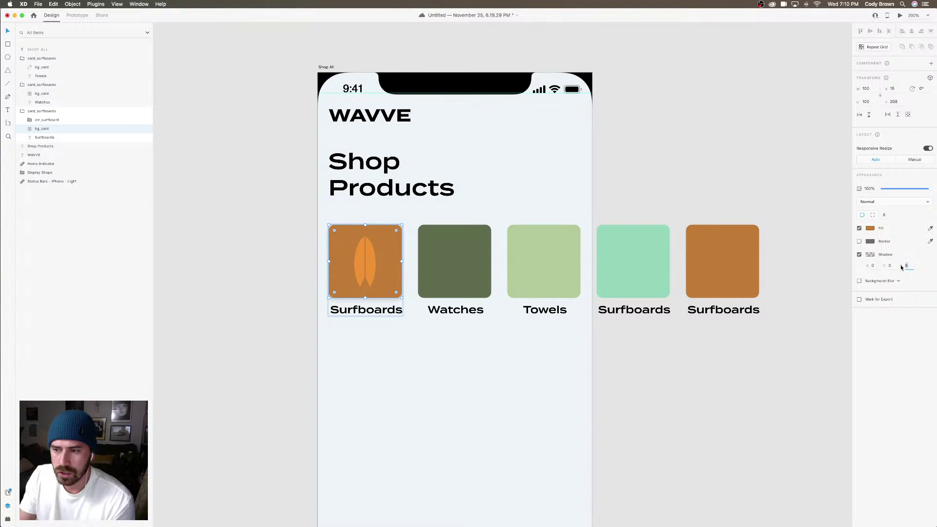
text(45)
key(Return)
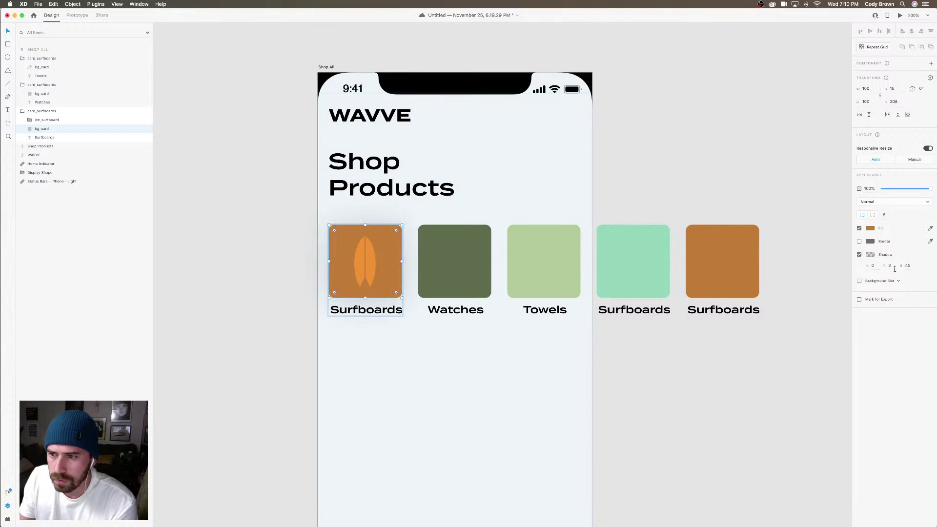
click(888, 267)
text(20)
key(Return)
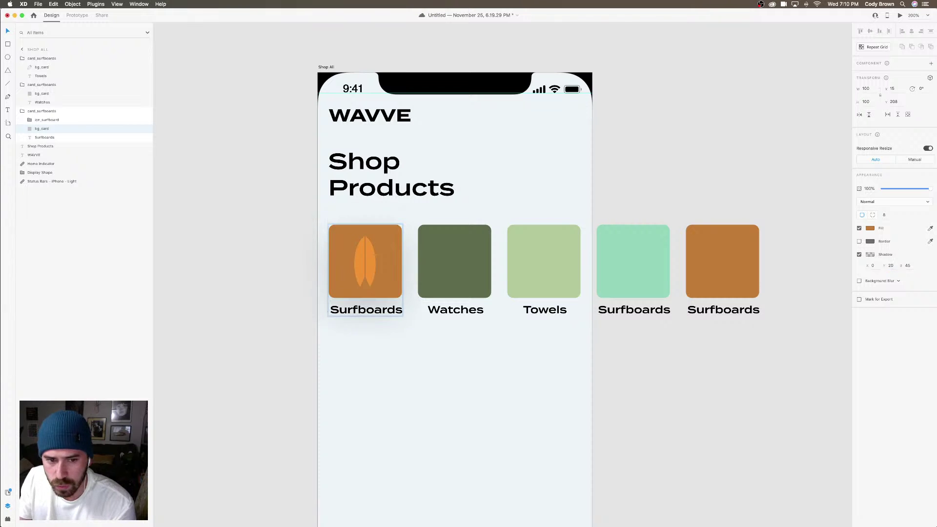
Lower the opacity of the first Surfboards tile's shadow colour to 10%
click(396, 293)
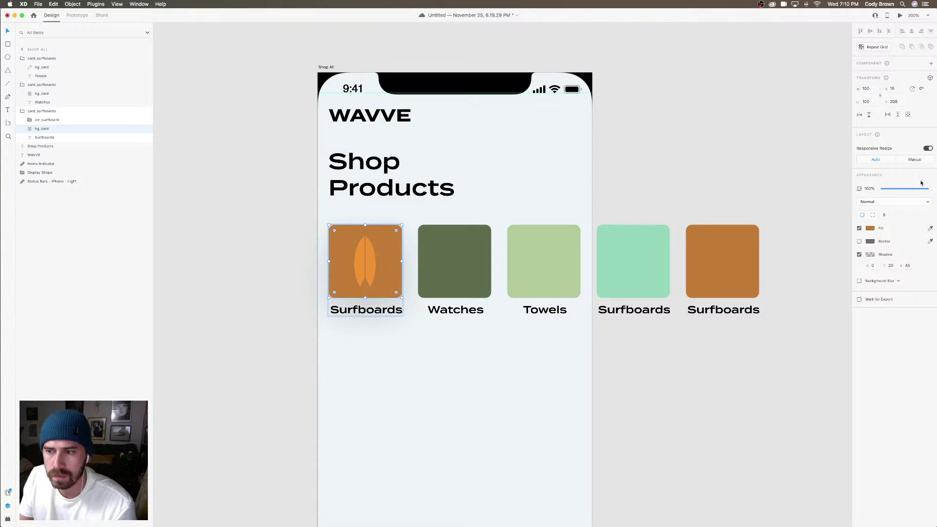
click(870, 256)
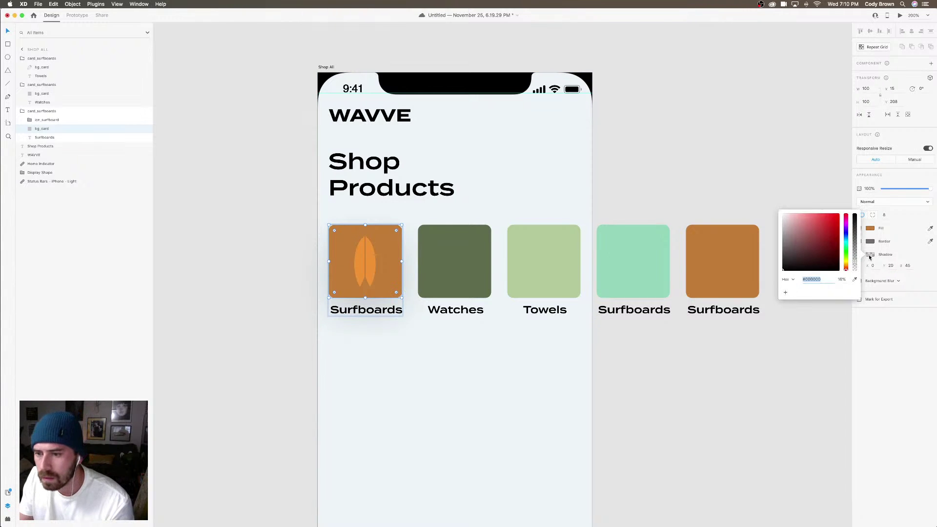
click(844, 279)
text(15)
key(Return)
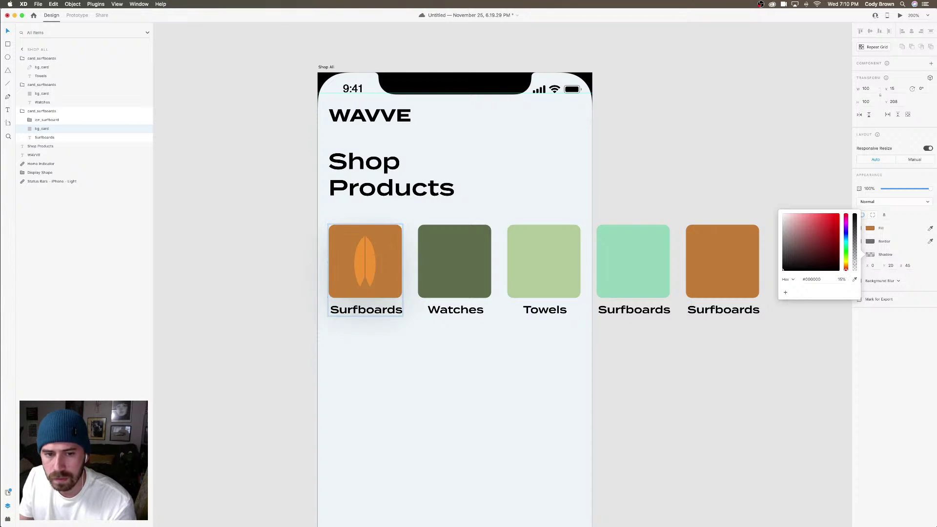
key(Escape)
key(Escape)
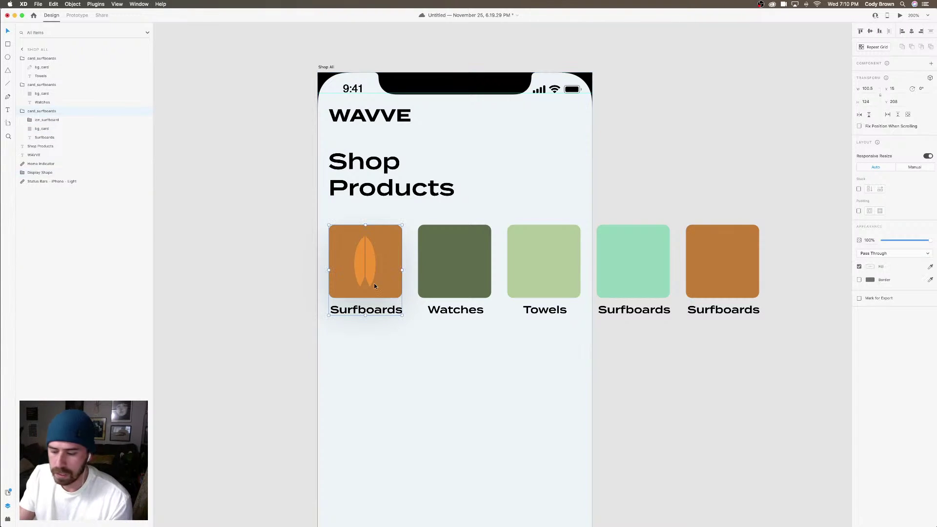
Inspect the Watches tile and the background fill colour of the Shop All artboard
key(super+minus)
key(super+minus)
key(super+equal)
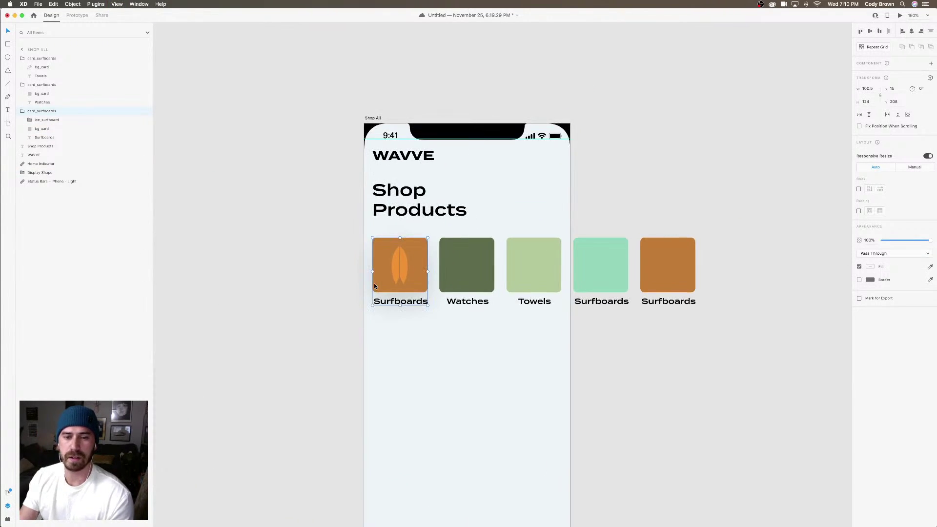
double_click(473, 274)
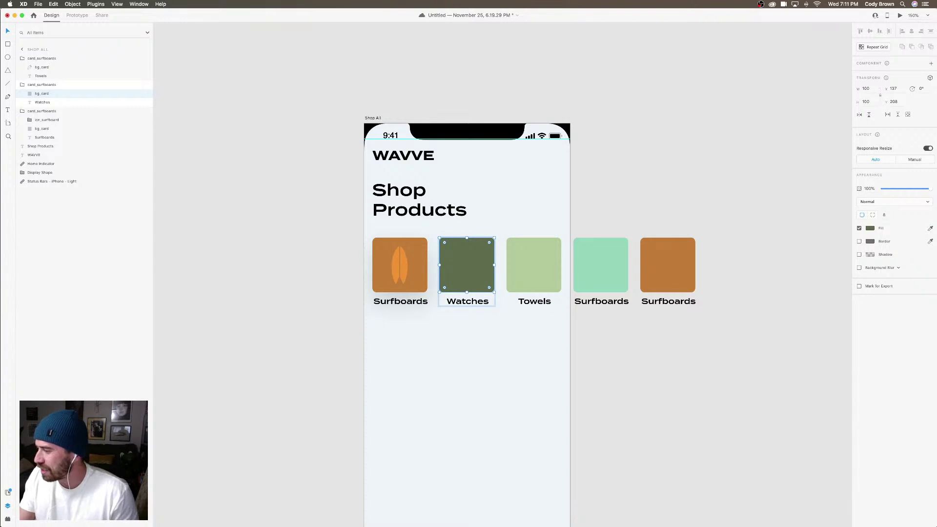
click(536, 201)
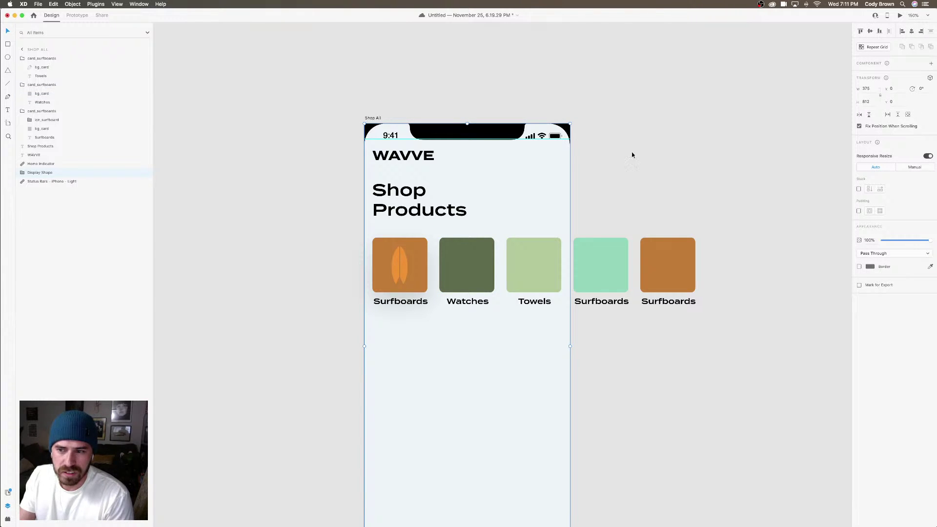
click(377, 120)
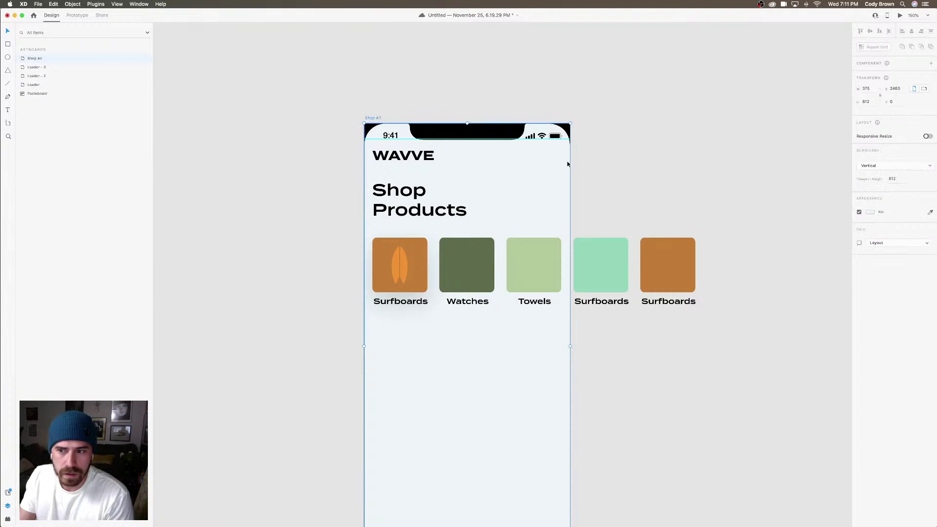
click(871, 213)
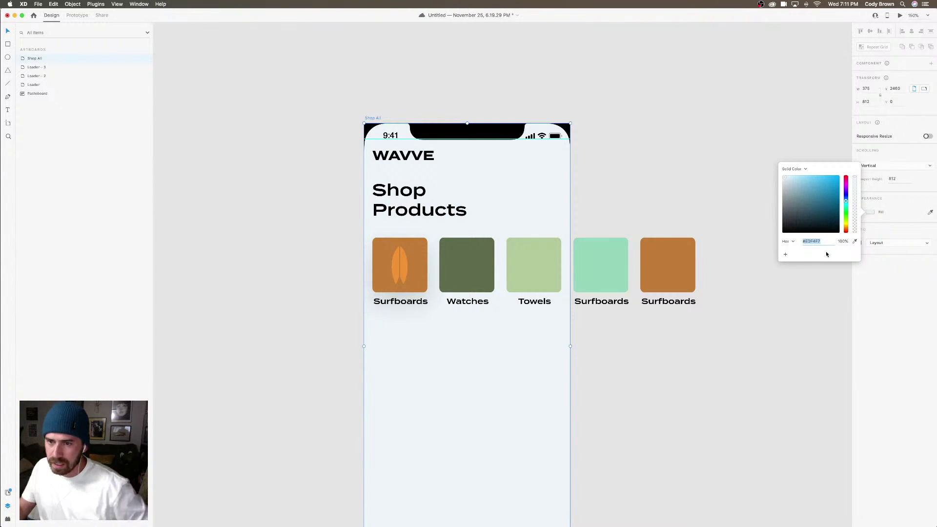
click(625, 219)
click(604, 252)
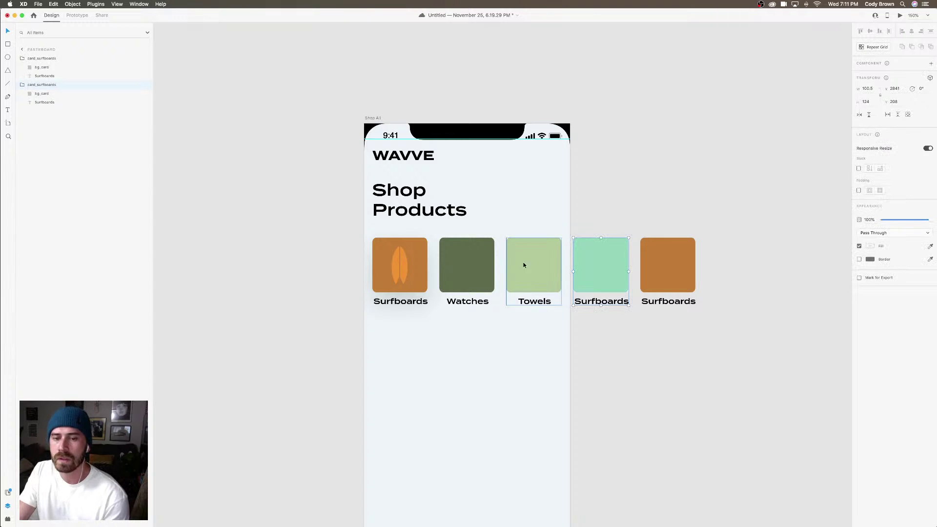
click(526, 265)
click(553, 203)
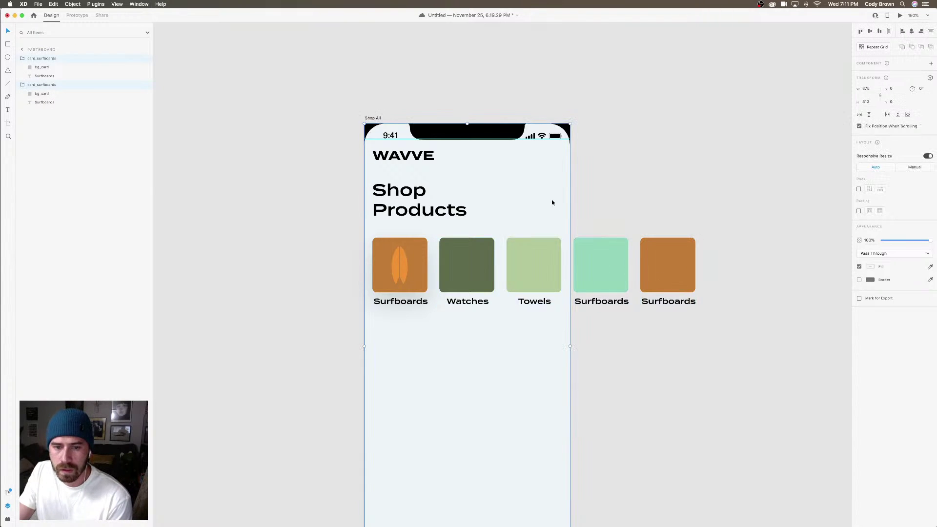
Search the Icons 4 Design plugin for "watch" with the Watches card selected
click(478, 259)
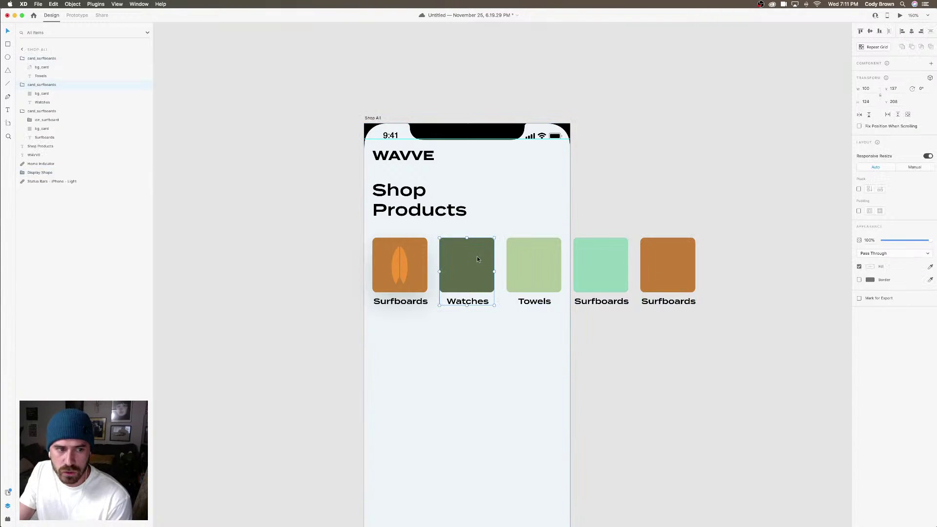
click(7, 517)
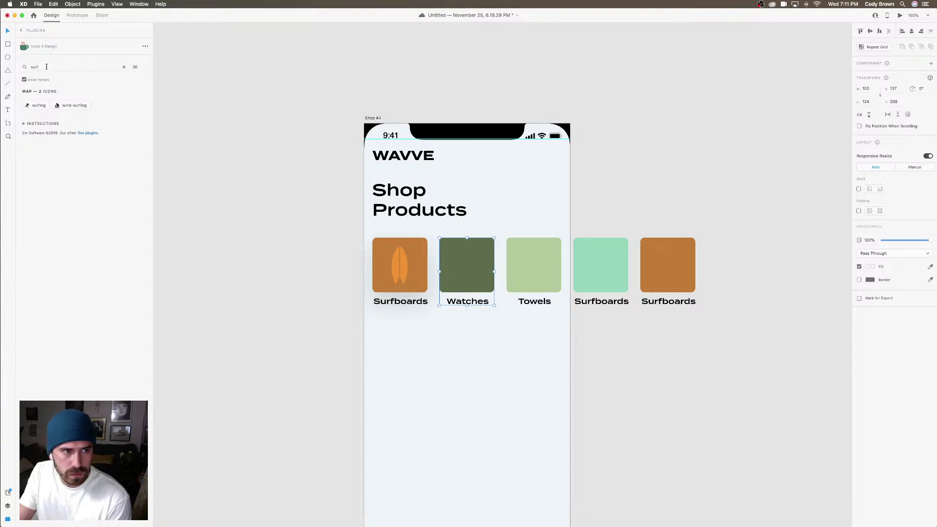
double_click(46, 66)
text(watch)
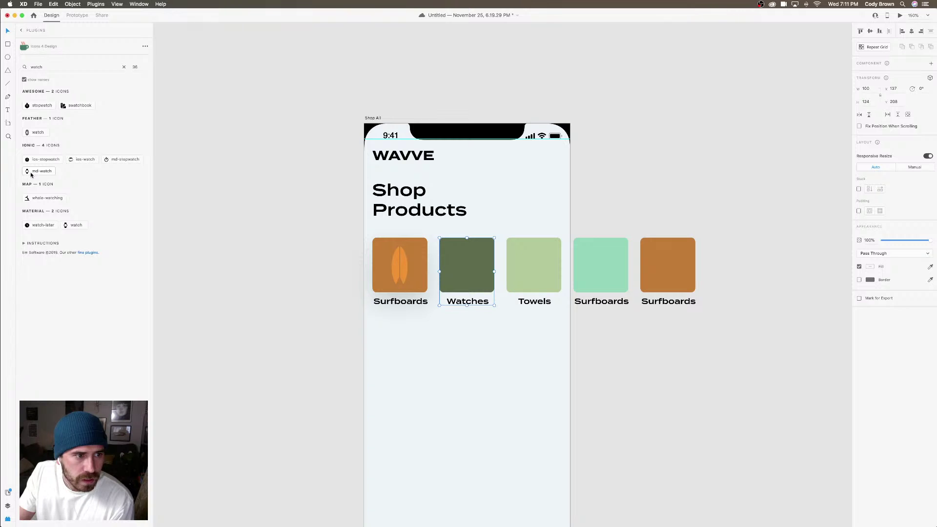
Try and discard the Feather watch icon, and place the Ionic md-watch icon centred on the Watches tile, about 39 by 58
drag(35, 132, 475, 259)
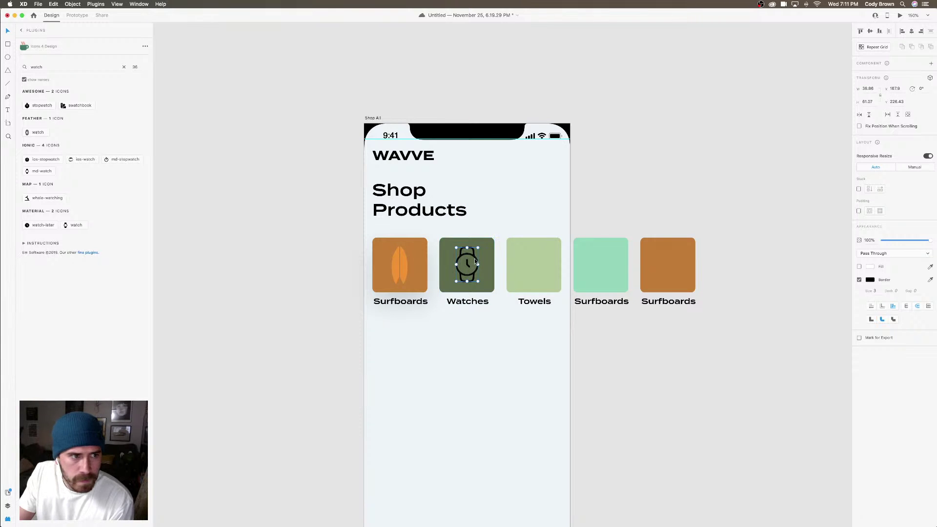
key(Delete)
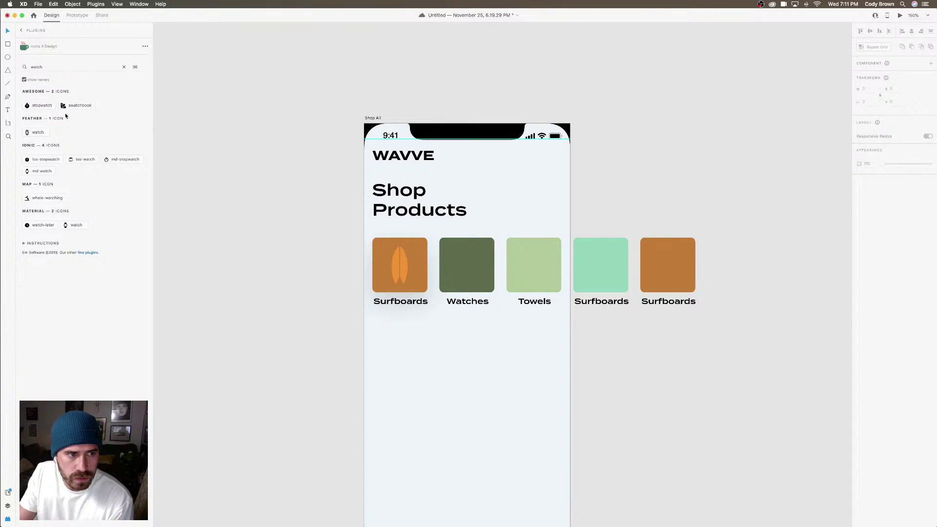
click(41, 171)
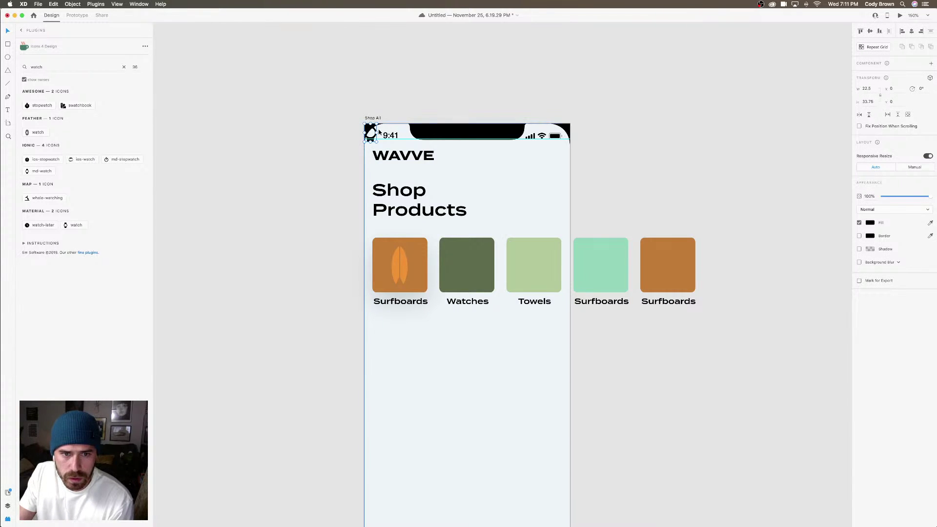
drag(372, 132, 478, 249)
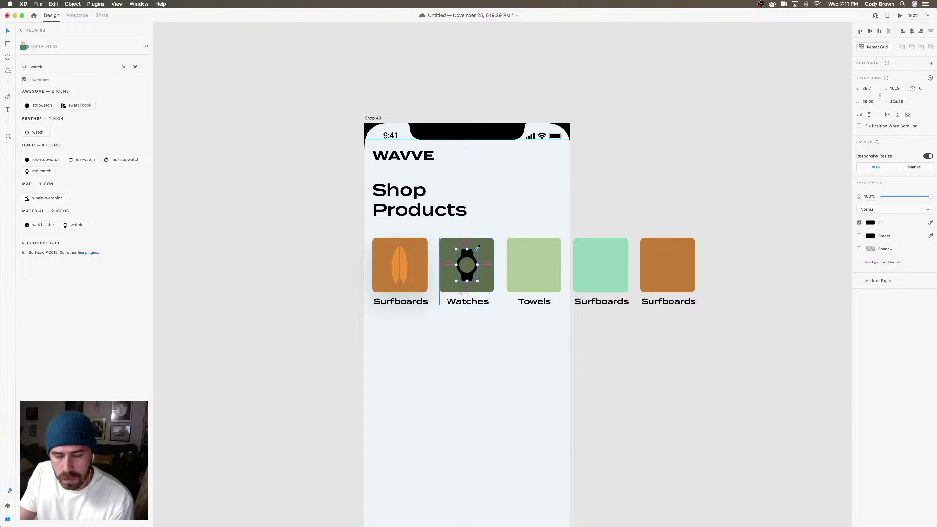
Fill the watch icon with a lighter green based on the colour sampled from the Watches tile
click(870, 223)
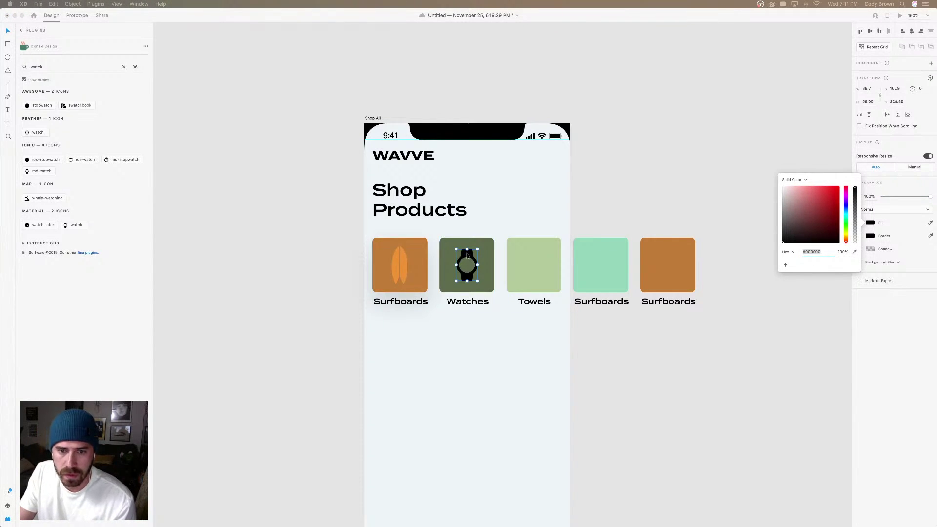
click(856, 253)
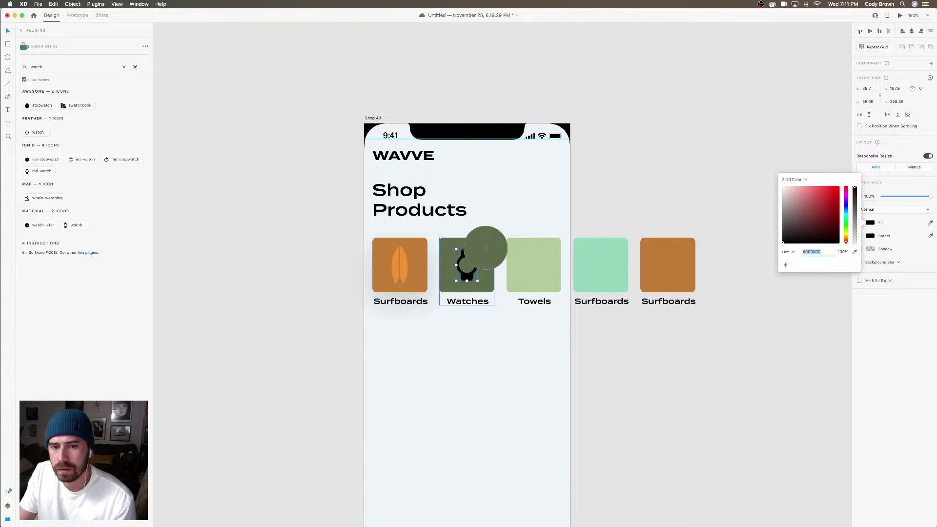
click(482, 248)
drag(799, 220, 799, 209)
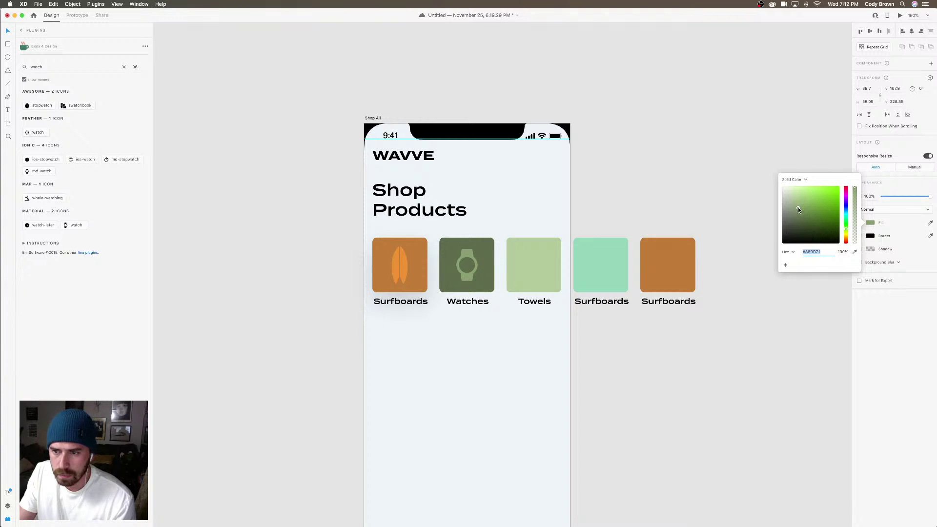
Scale the watch icon down about its centre to about 36 by 53
click(656, 204)
key(alt)
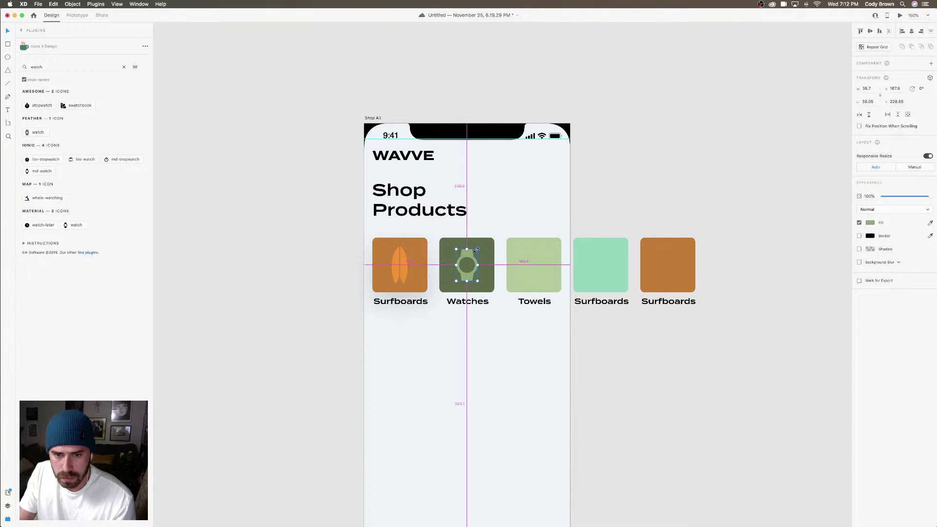
drag(476, 250, 476, 250)
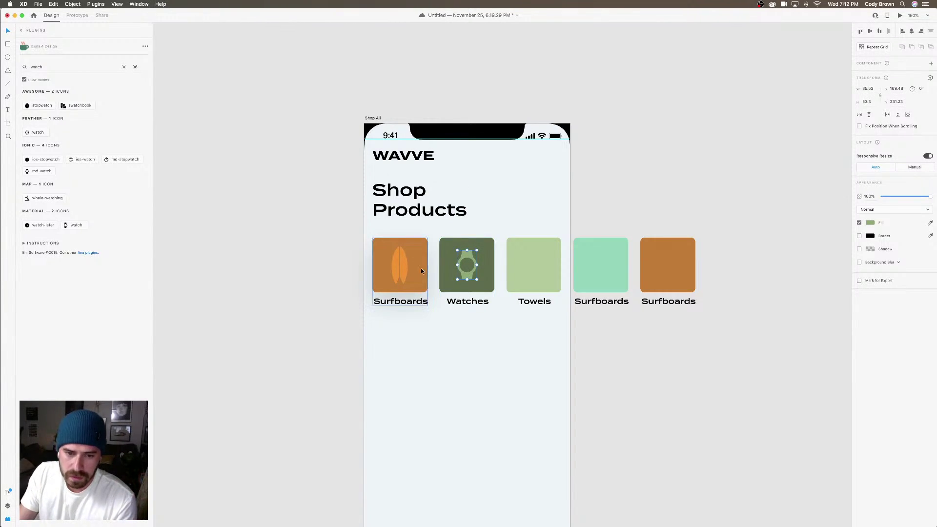
Examine the surfboard icon close up and compare its proportions with the watch icon
double_click(404, 268)
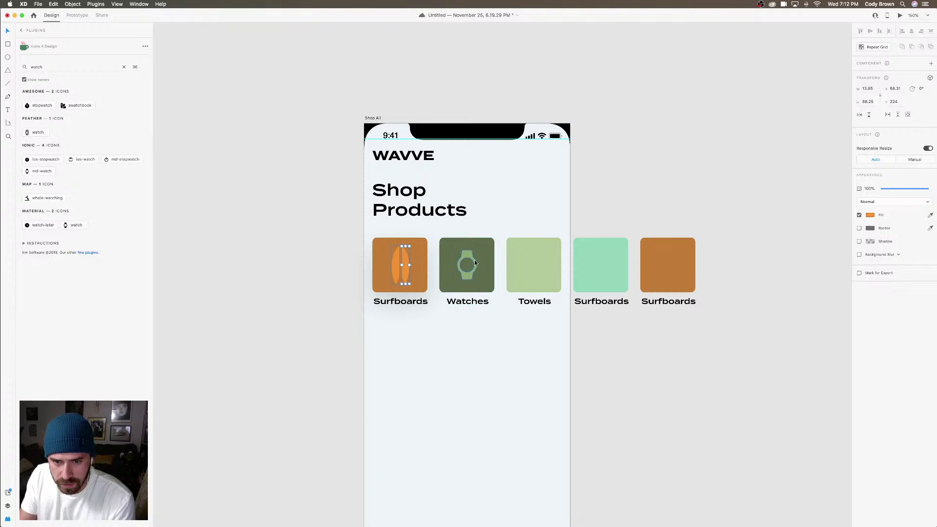
scroll(408, 261, up, 5)
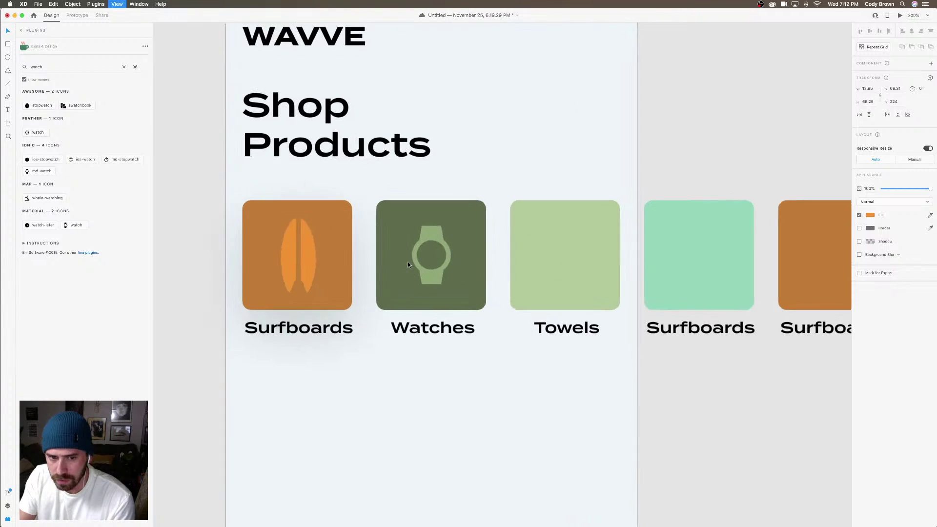
scroll(289, 235, left, 2)
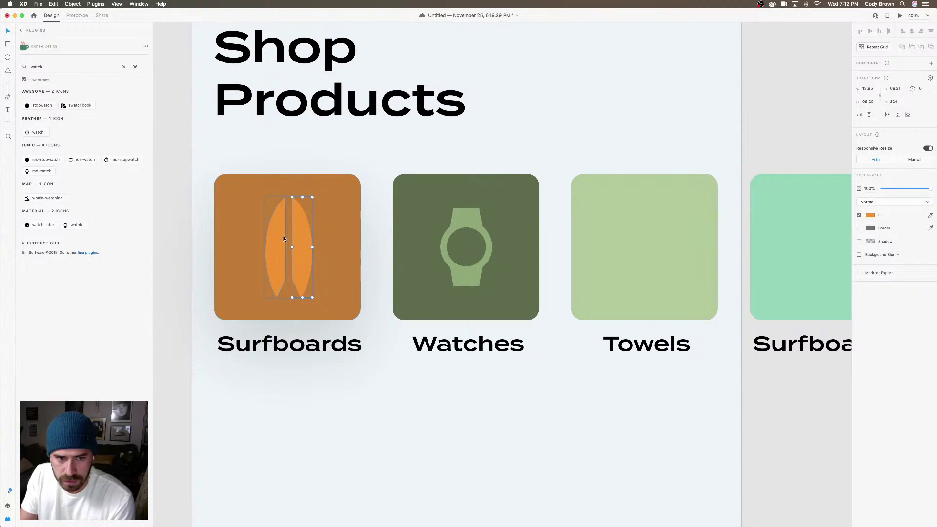
drag(283, 236, 279, 239)
click(366, 188)
key(super+minus)
key(super+minus)
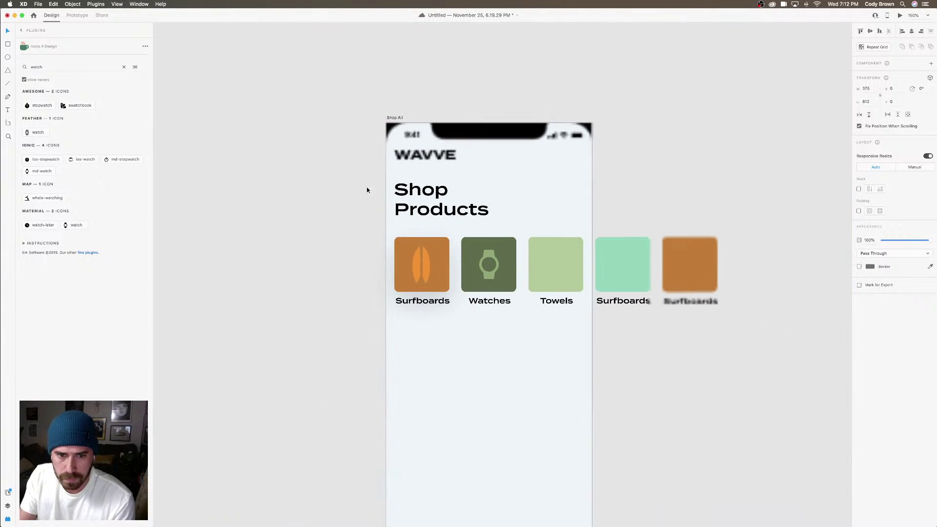
Scale the watch icon to about 37 by 55 and the surfboard icon to about 27 by 57, each about its centre
double_click(485, 253)
key(alt)
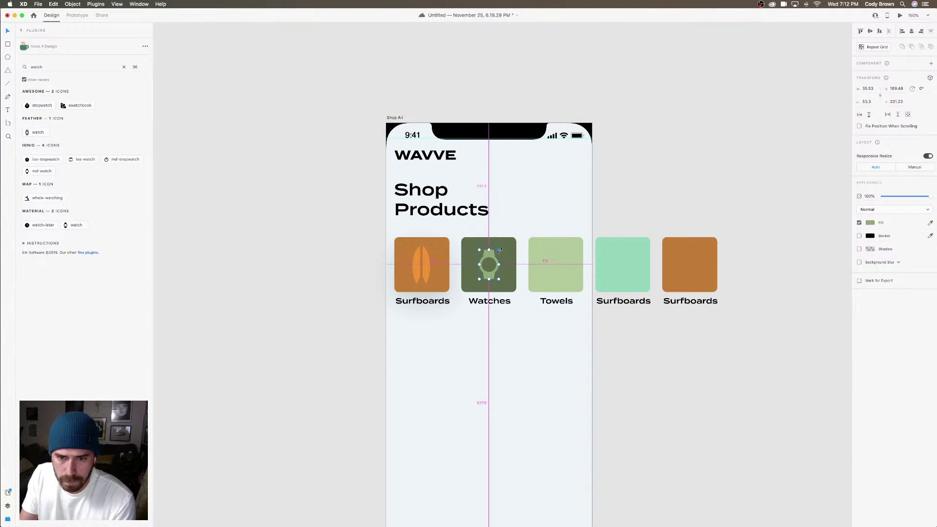
drag(500, 249, 501, 248)
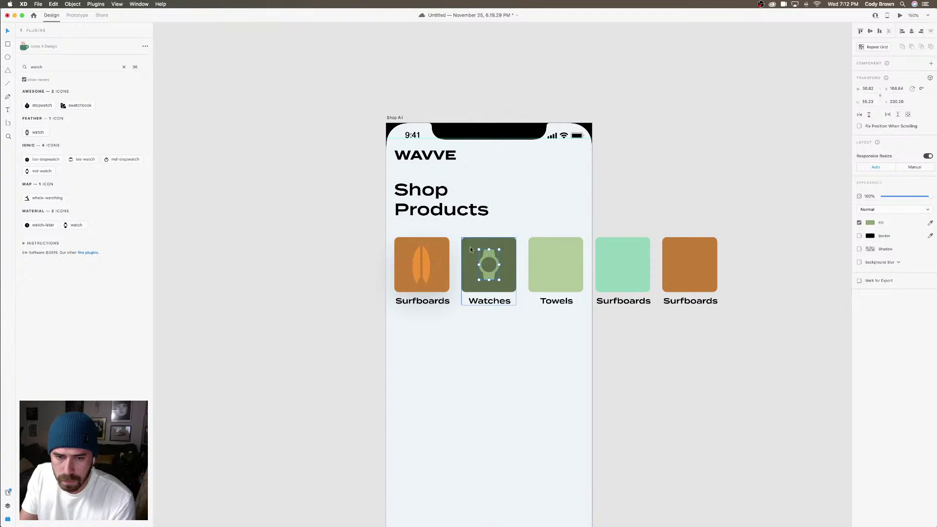
double_click(429, 269)
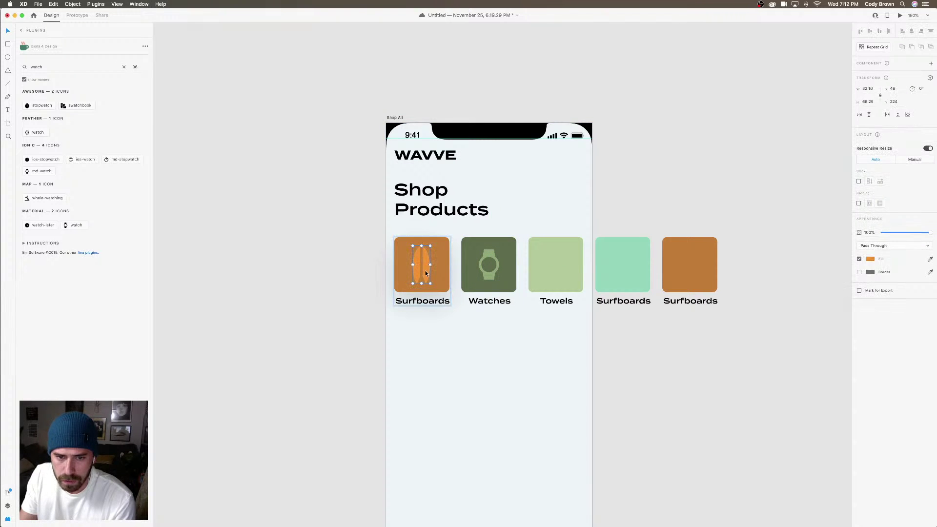
key(alt)
drag(428, 283, 427, 285)
click(333, 261)
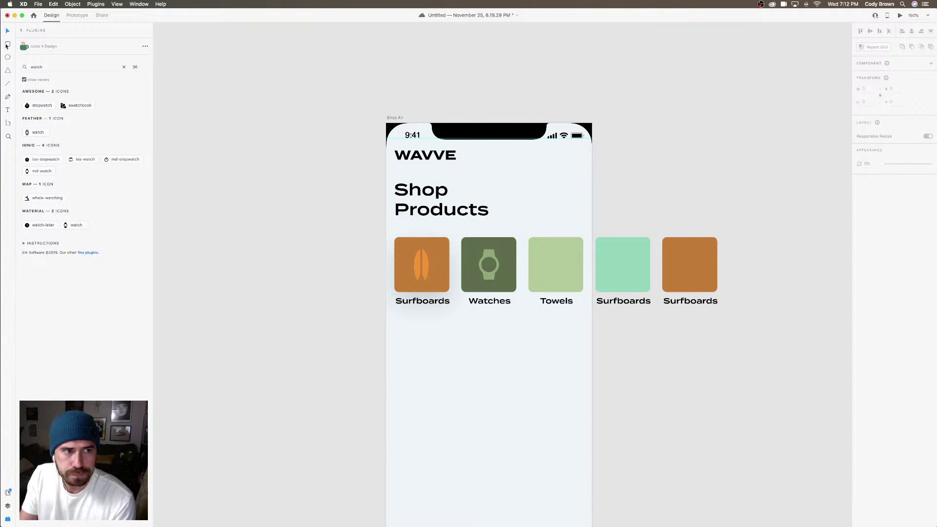
Draw a borderless white 70 by 70 square over the surfboard icon on the Surfboards tile
click(8, 44)
scroll(372, 176, up, 5)
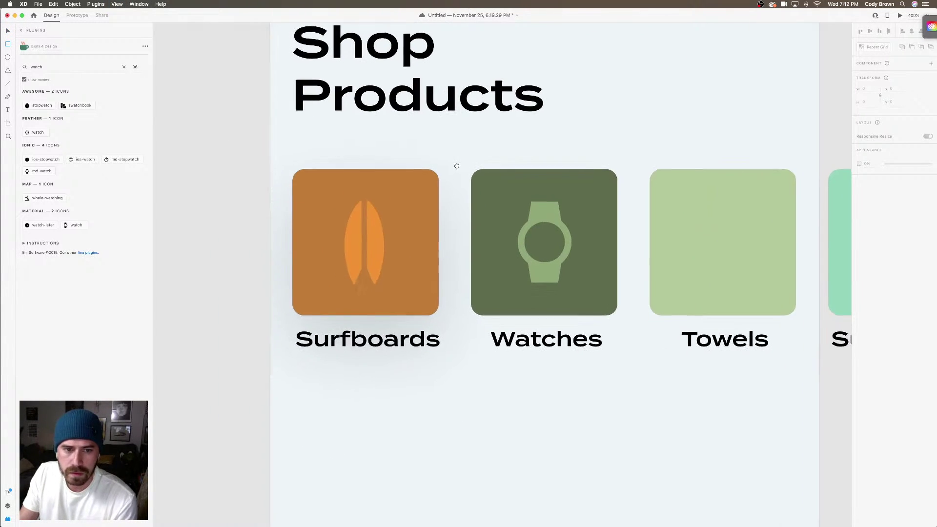
drag(314, 192, 416, 306)
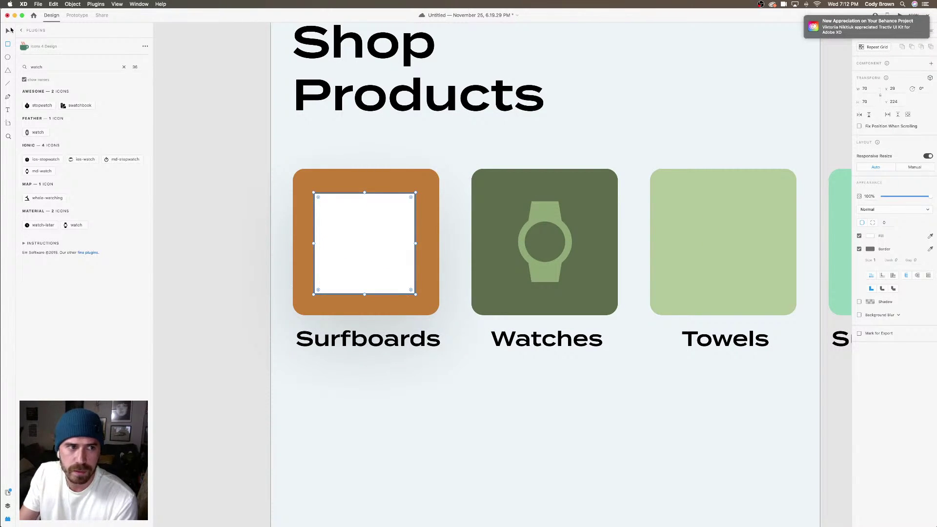
click(9, 30)
click(860, 249)
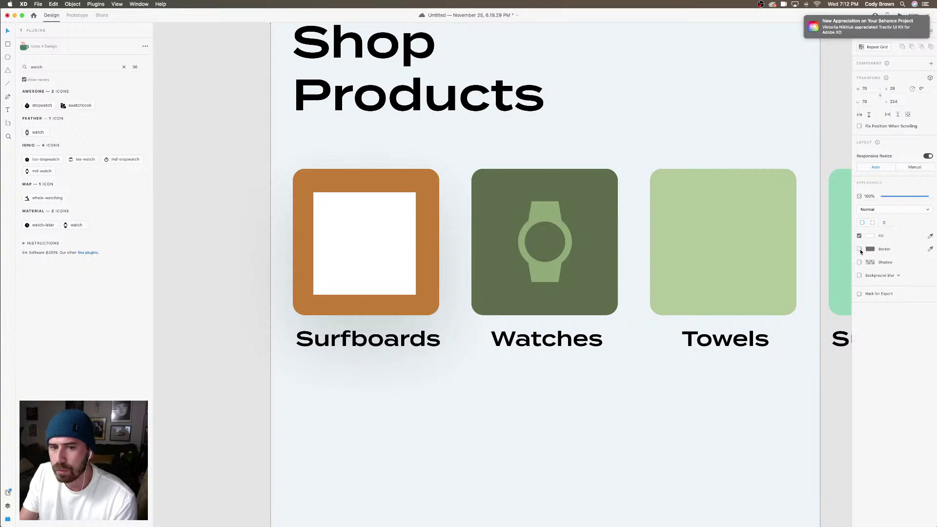
click(366, 203)
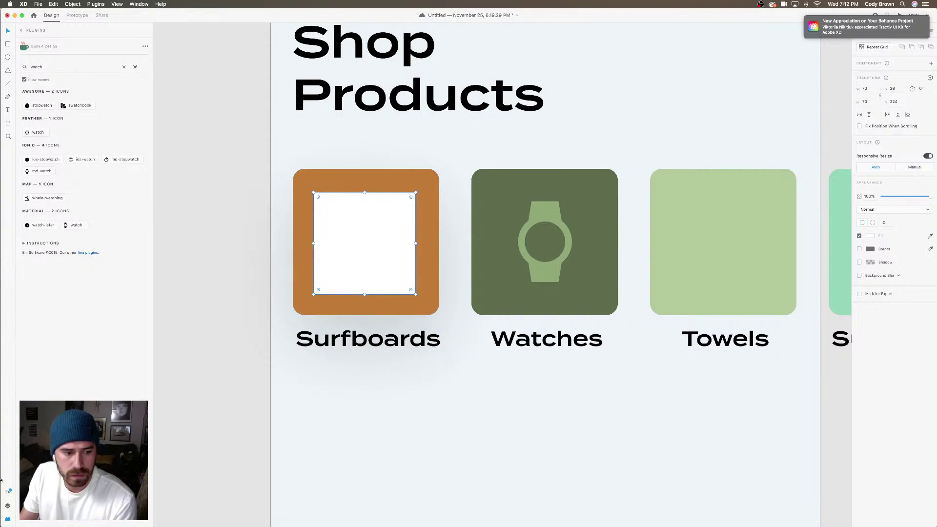
Move the square into the Surfboards card group above the surfboard icon and mask the icon with it
click(8, 506)
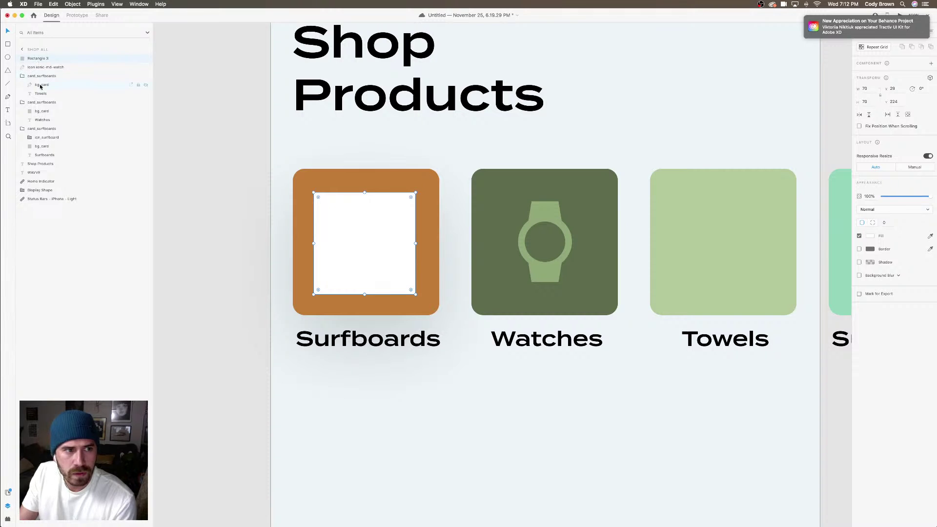
click(379, 180)
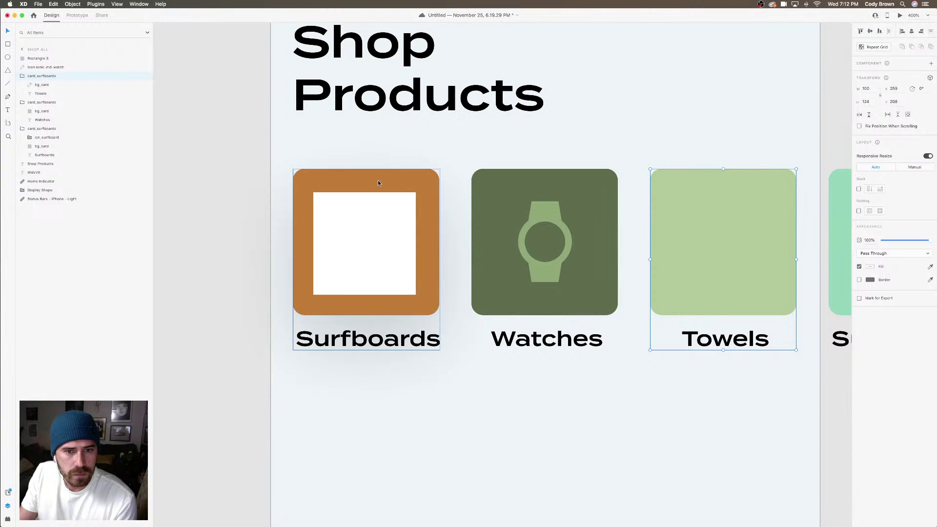
drag(38, 60, 43, 134)
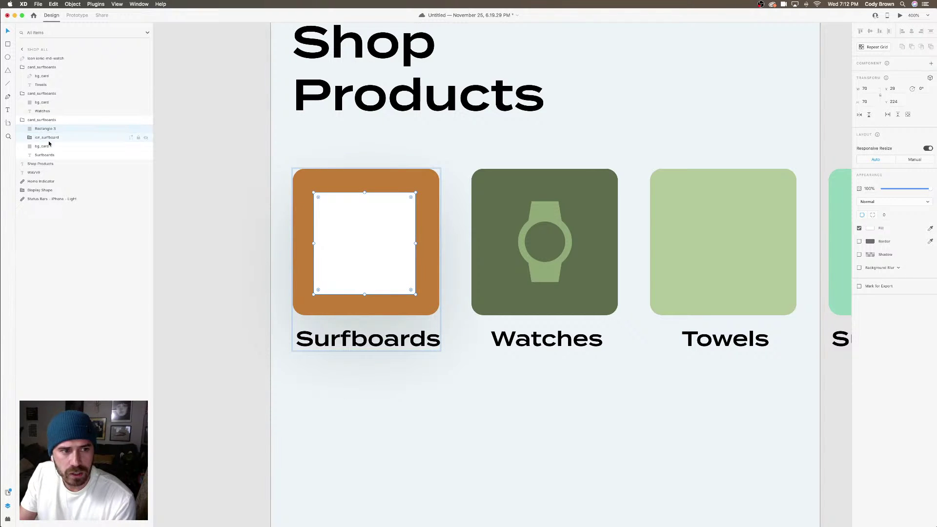
click(46, 138)
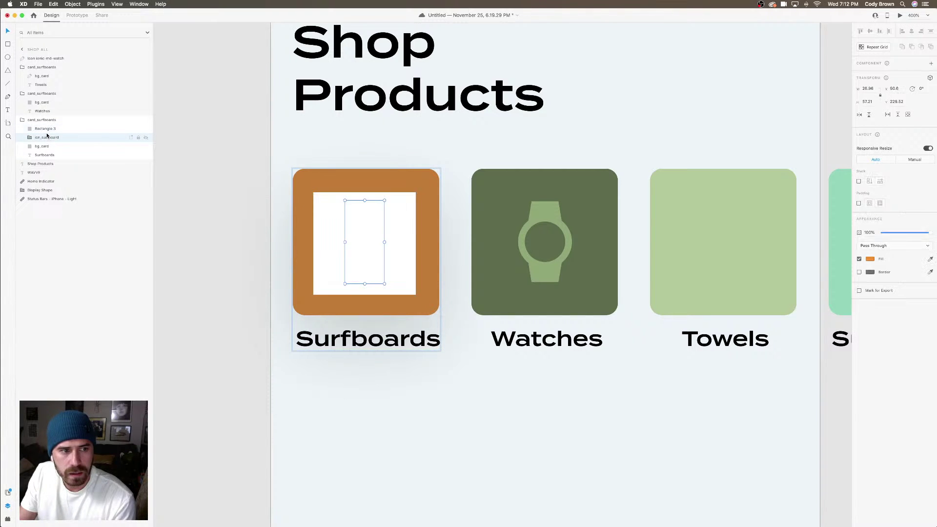
click(44, 130)
click(72, 4)
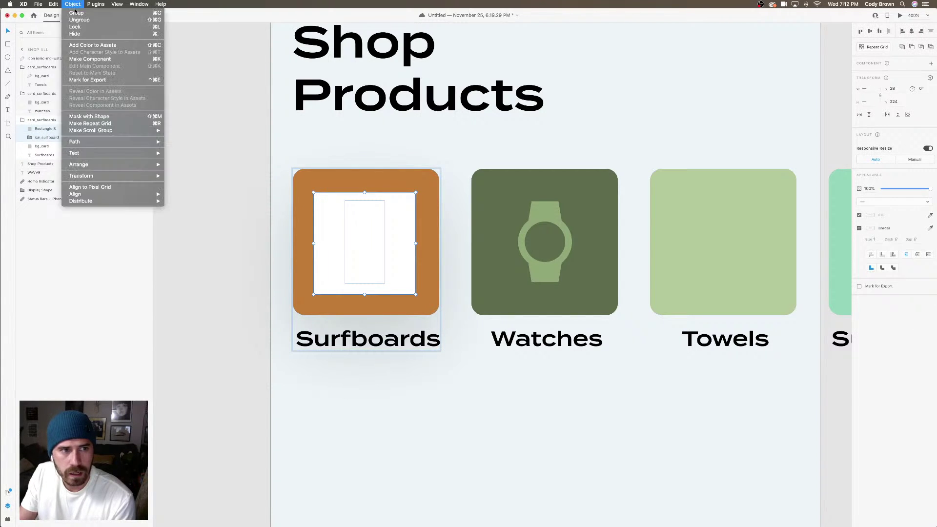
click(94, 118)
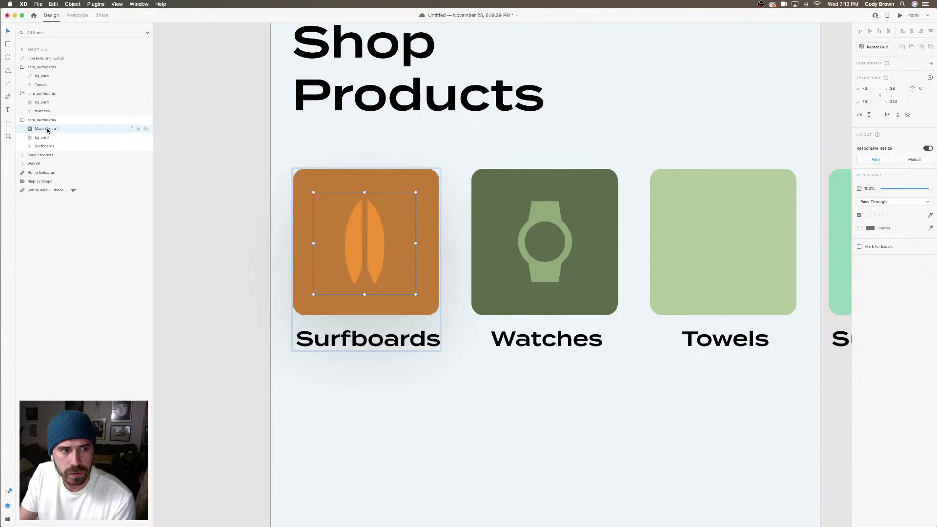
Rename the surfboard mask group as icn_surfboard
double_click(47, 129)
text(icon_su)
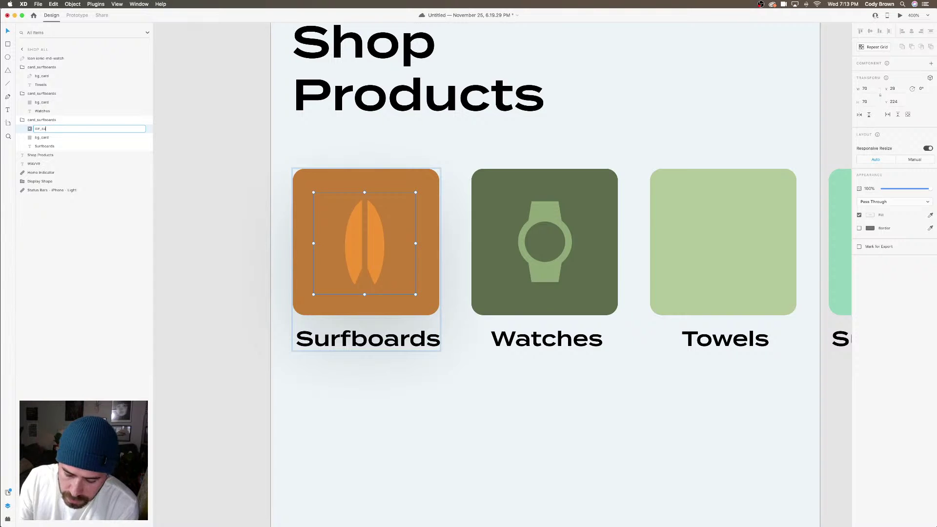
text(rd)
key(Return)
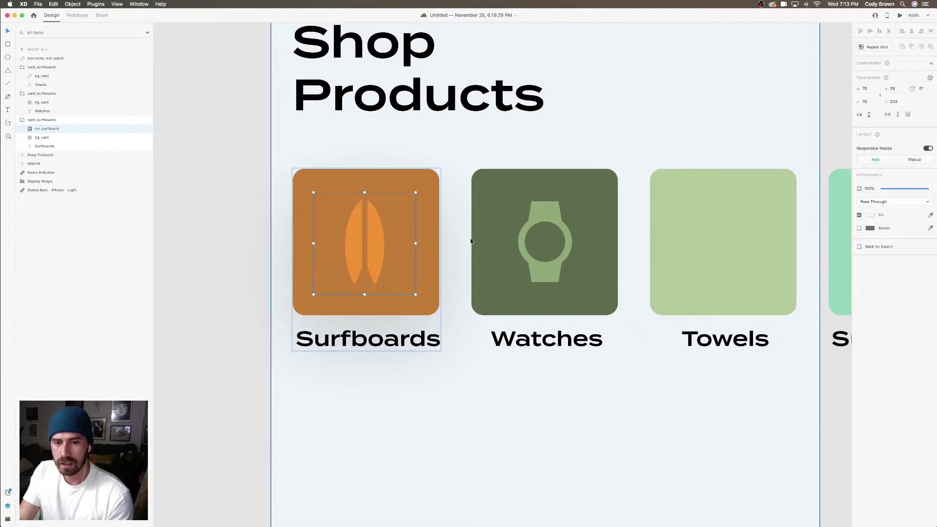
Draw a square over the watch icon on the Watches tile and set its size to 70 by 70
double_click(549, 216)
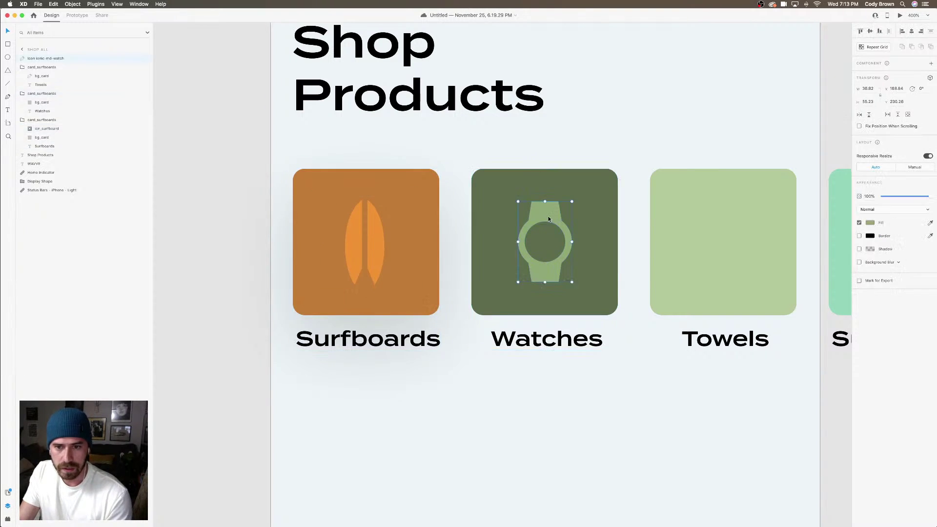
key(r)
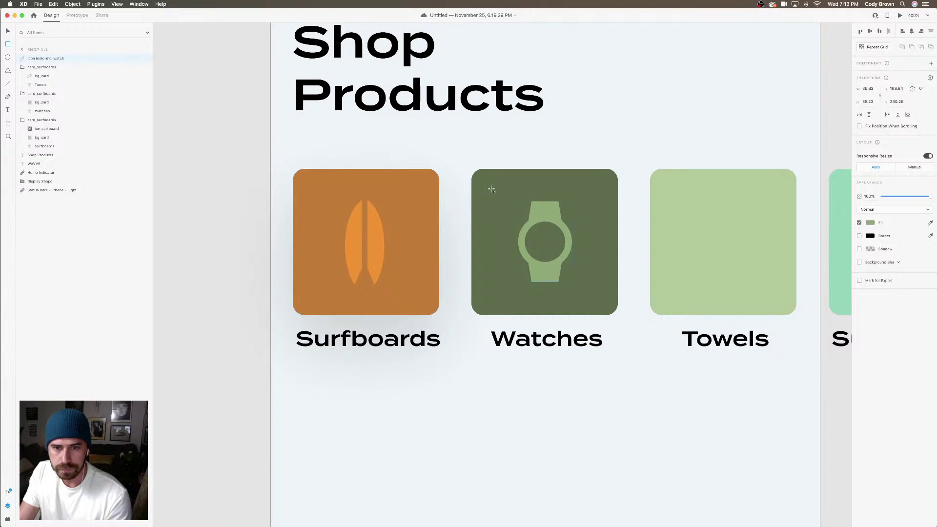
drag(492, 190, 597, 289)
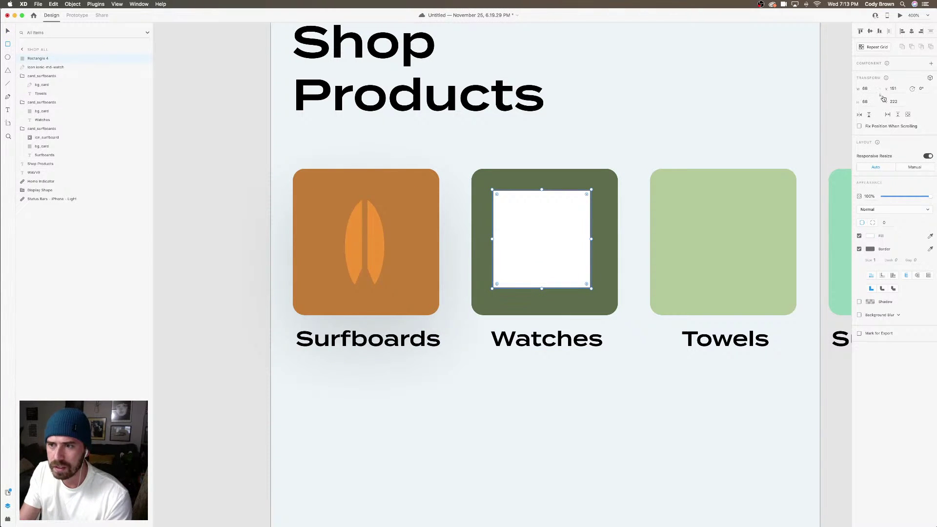
click(870, 88)
text(70)
key(Return)
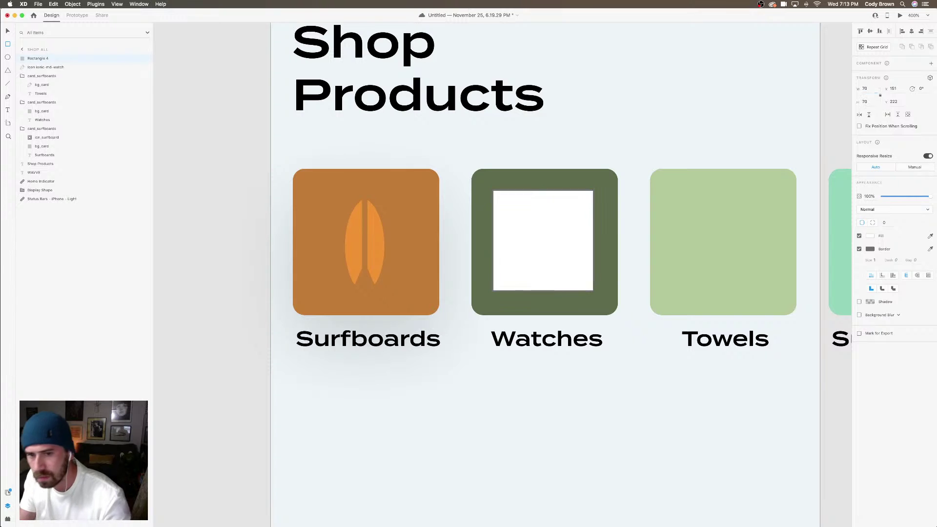
key(v)
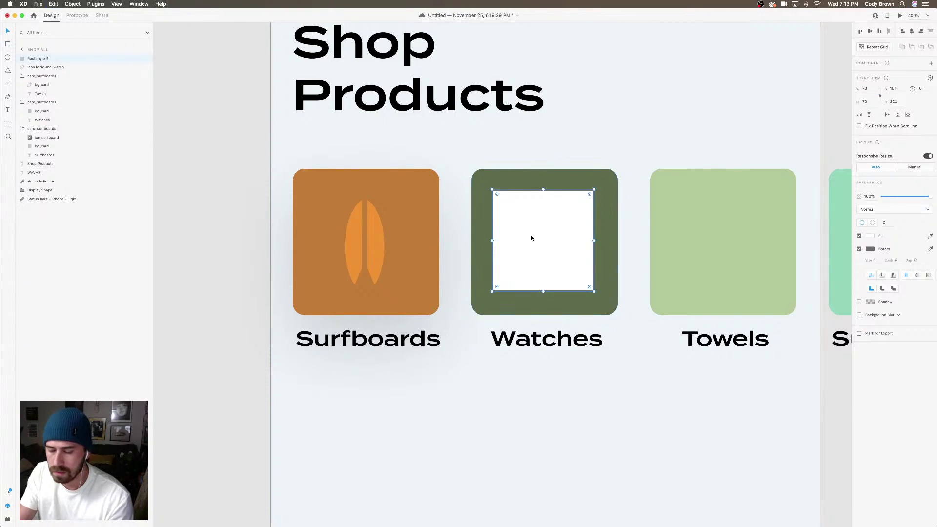
Remove the square to check the watch icon beneath it, and paste the square back in place
key(BackSpace)
click(583, 207)
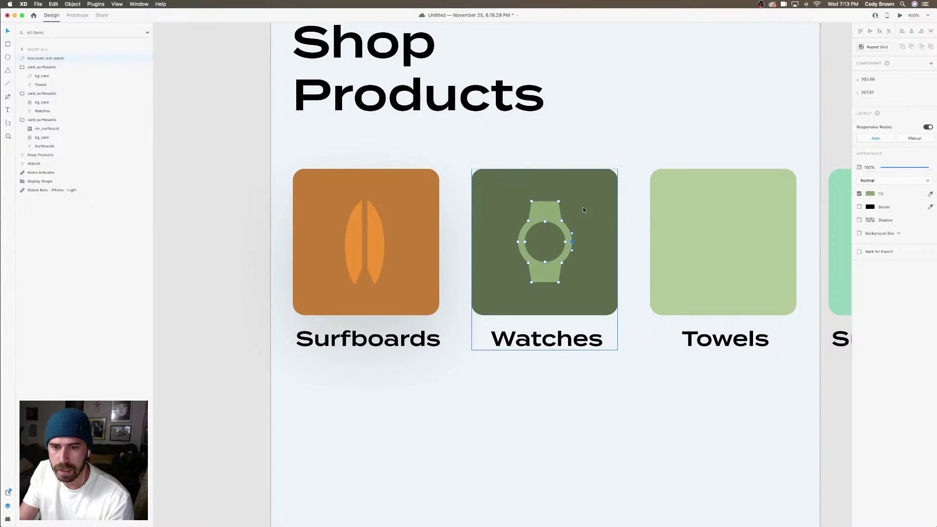
double_click(547, 210)
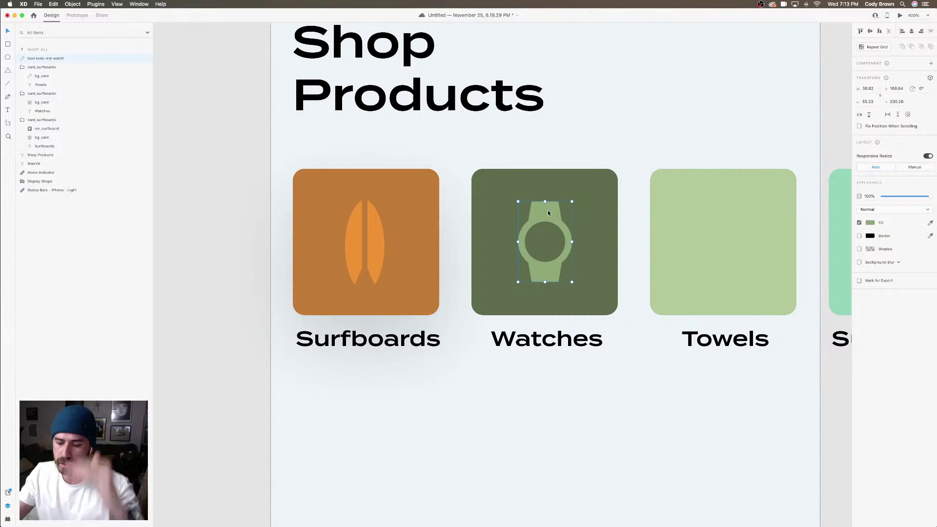
key(super+v)
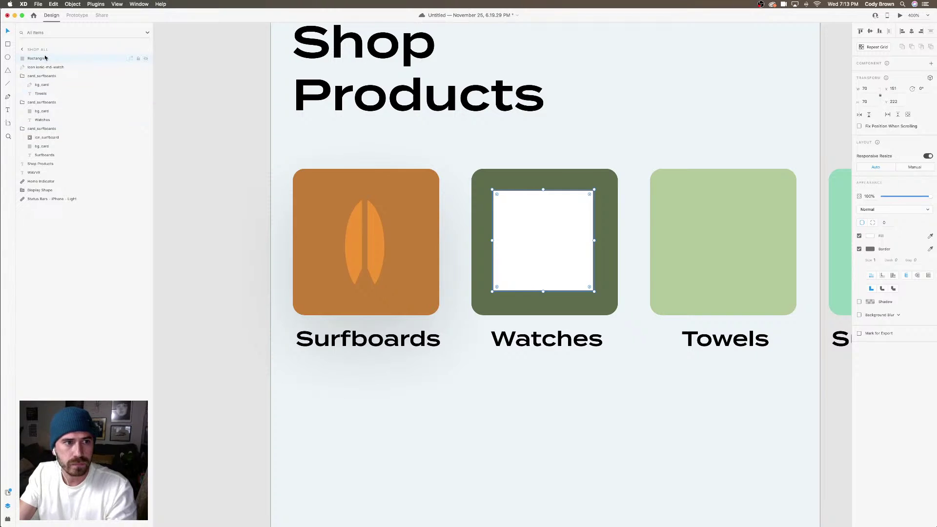
Mask the watch icon with the 70 by 70 square
shift+click(45, 67)
click(73, 4)
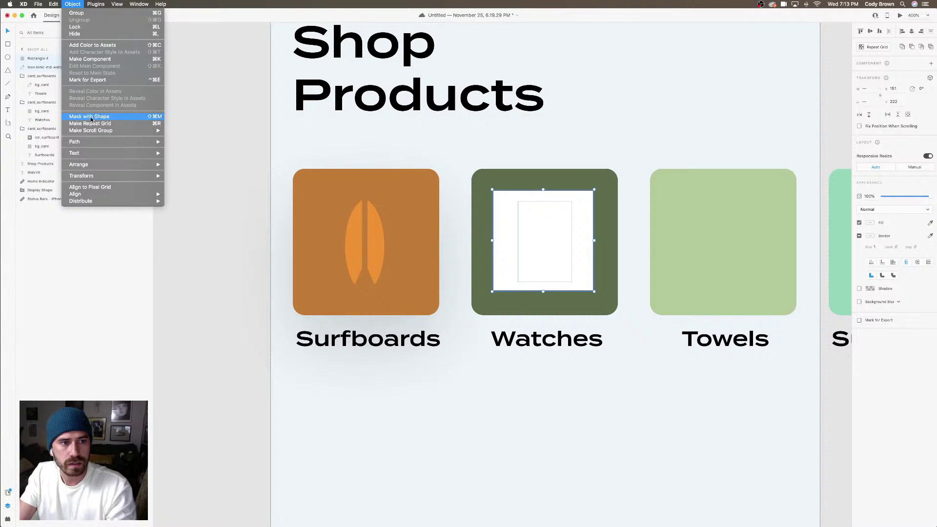
click(89, 117)
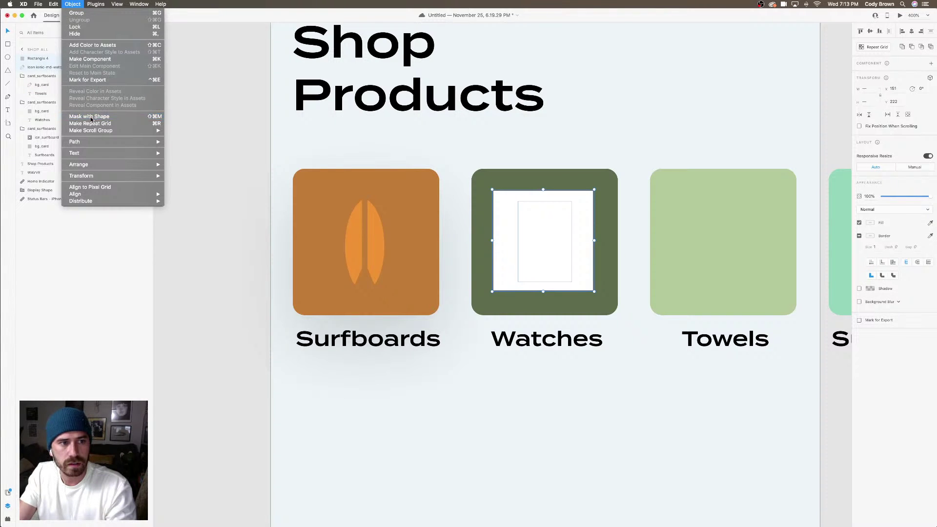
Copy the masked surfboard and watch icons together into the empty area below the cards, and select the watch copy
shift+click(375, 213)
double_click(373, 213)
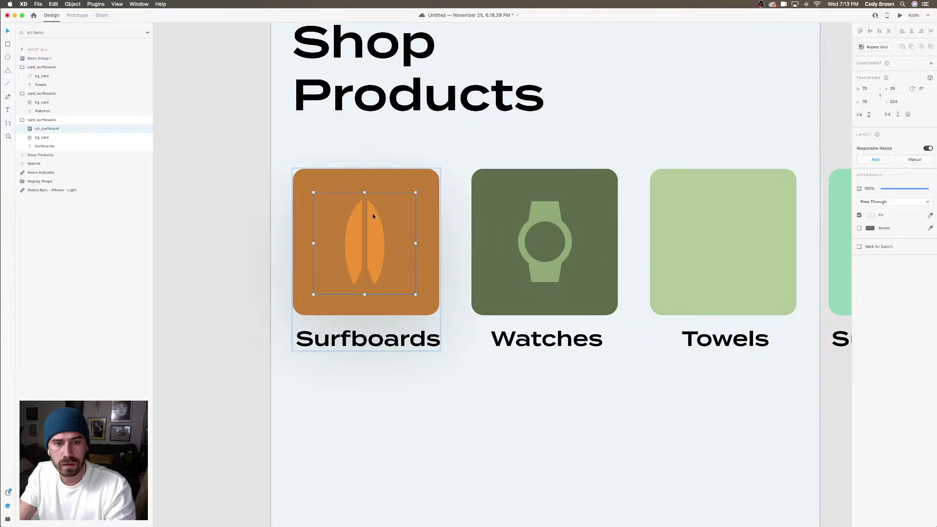
shift+click(535, 215)
scroll(531, 151, up, 2)
scroll(531, 151, right, 1)
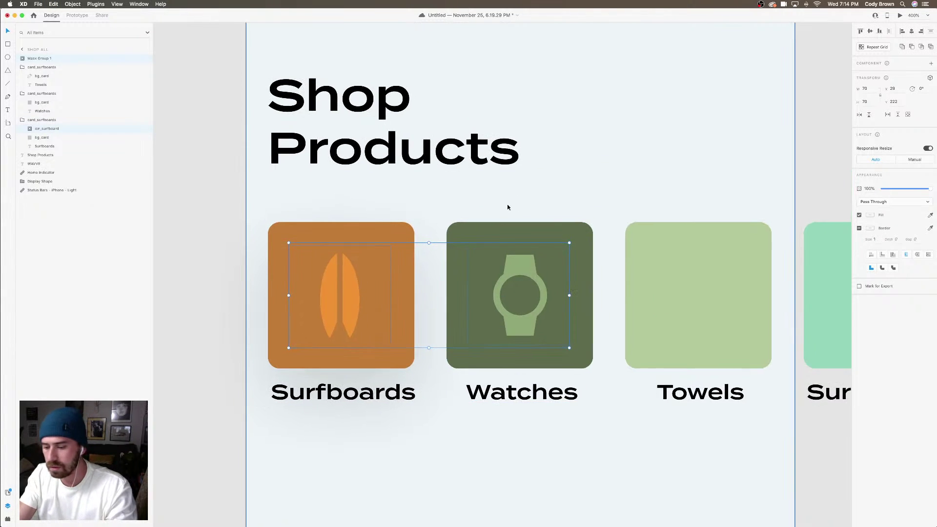
key(super+minus)
scroll(510, 268, down, 7)
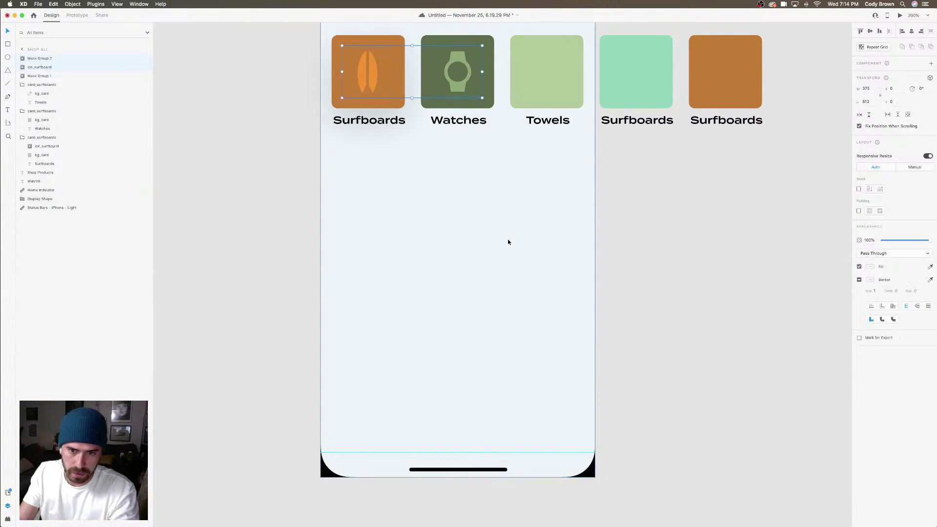
drag(462, 86, 479, 242)
click(481, 250)
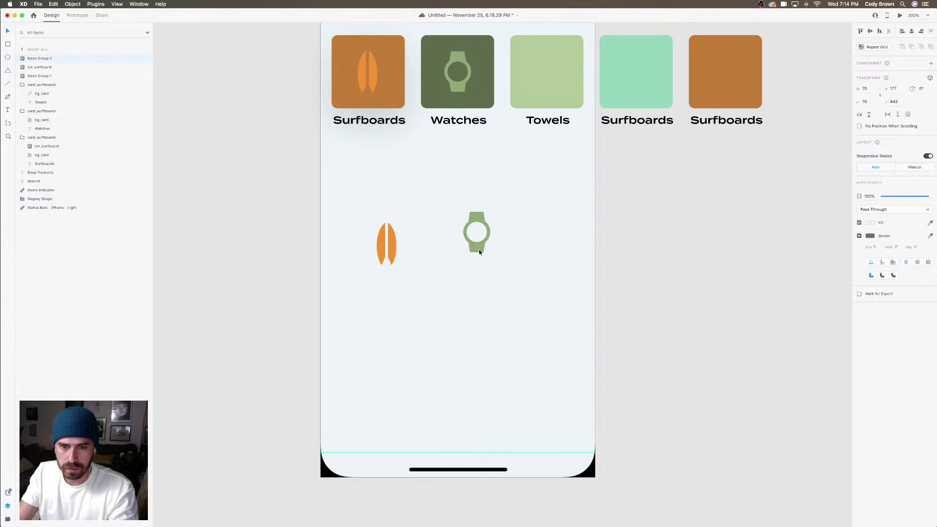
Delete the spare surfboard and watch icons in the empty area below the product cards
shift+click(401, 254)
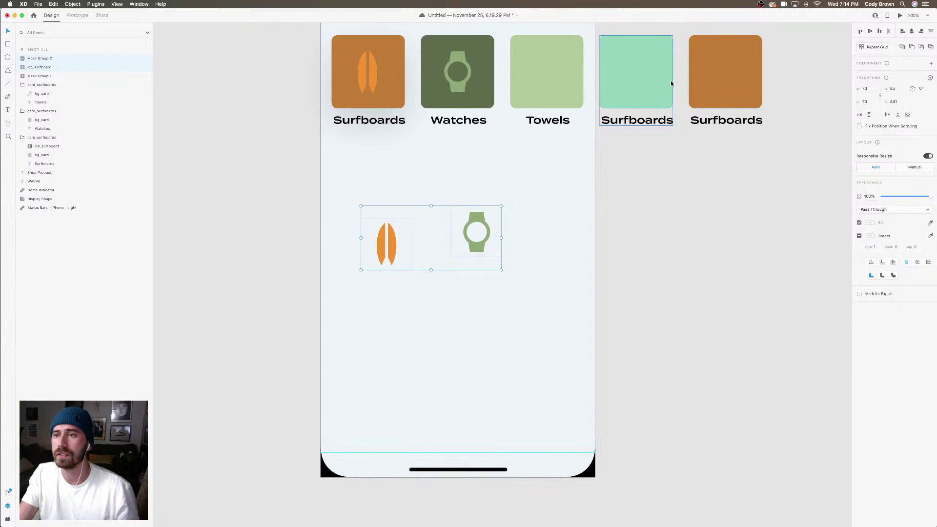
click(870, 31)
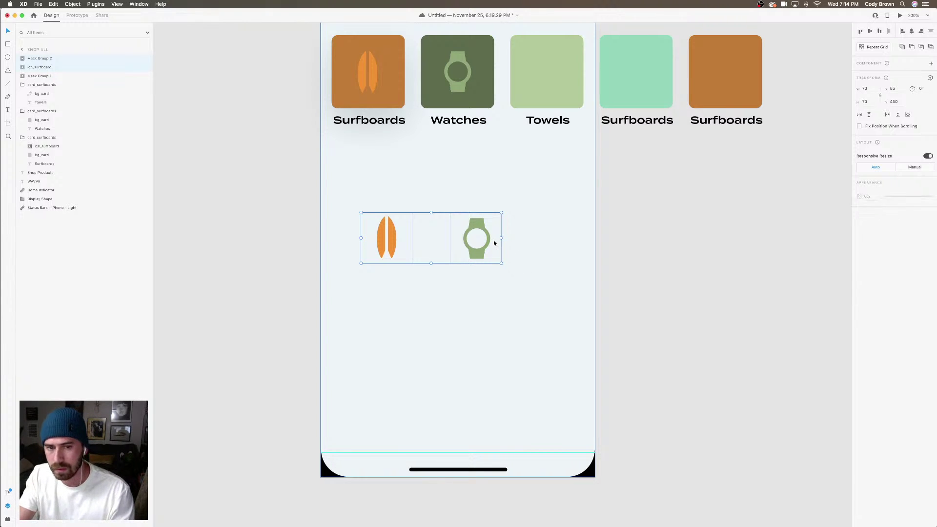
key(Delete)
Rename the watch icon's mask group to icn_watches
scroll(507, 234, up, 5)
click(455, 200)
click(454, 204)
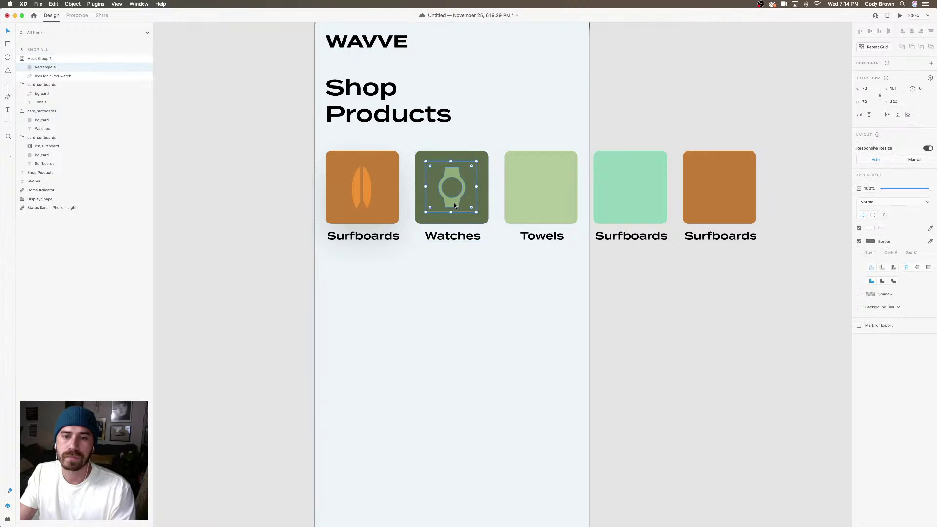
click(364, 198)
click(438, 192)
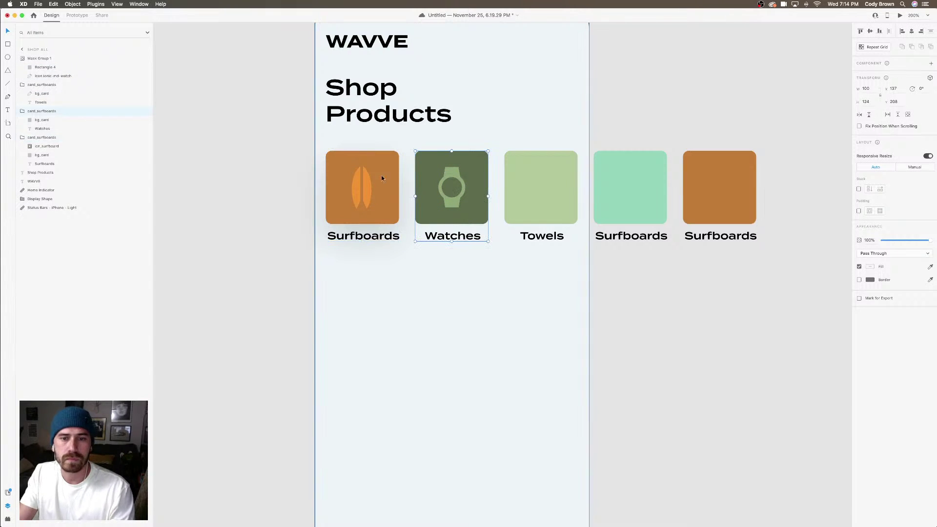
click(39, 58)
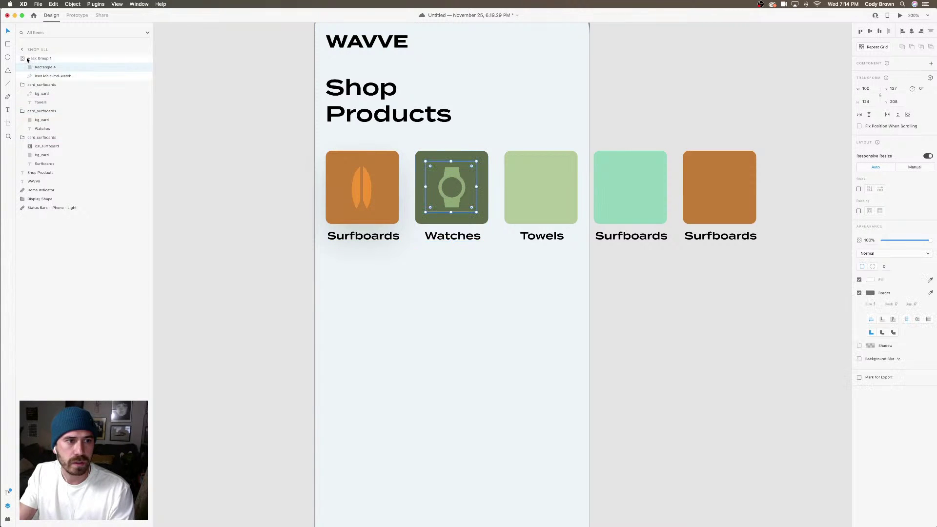
double_click(38, 59)
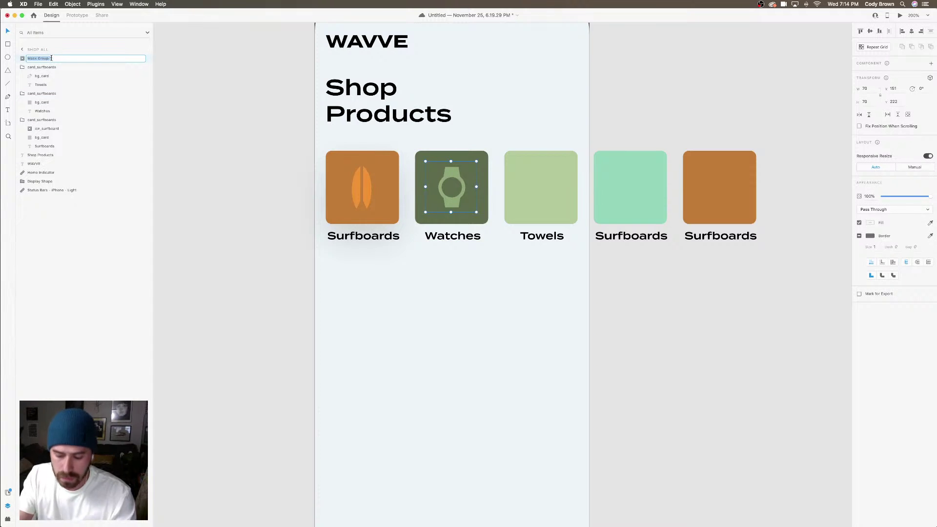
text(icn_wat)
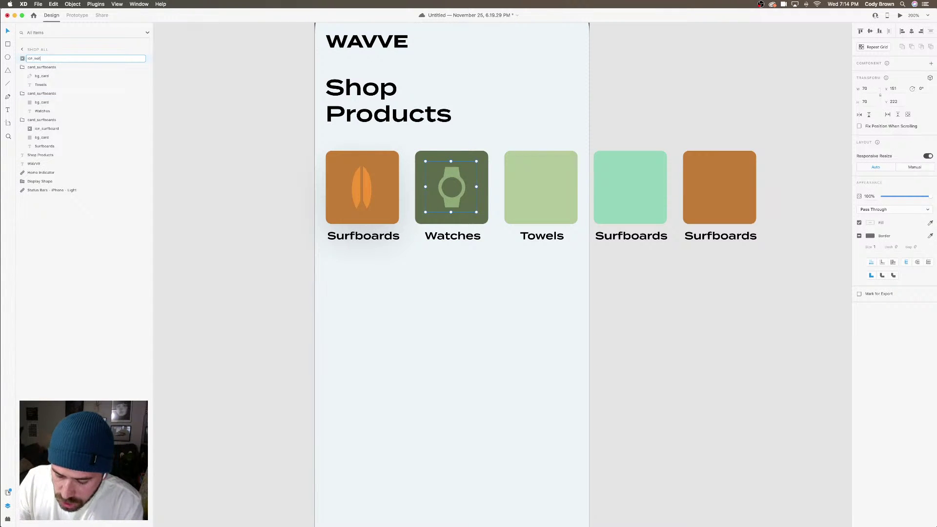
text(ches)
key(Return)
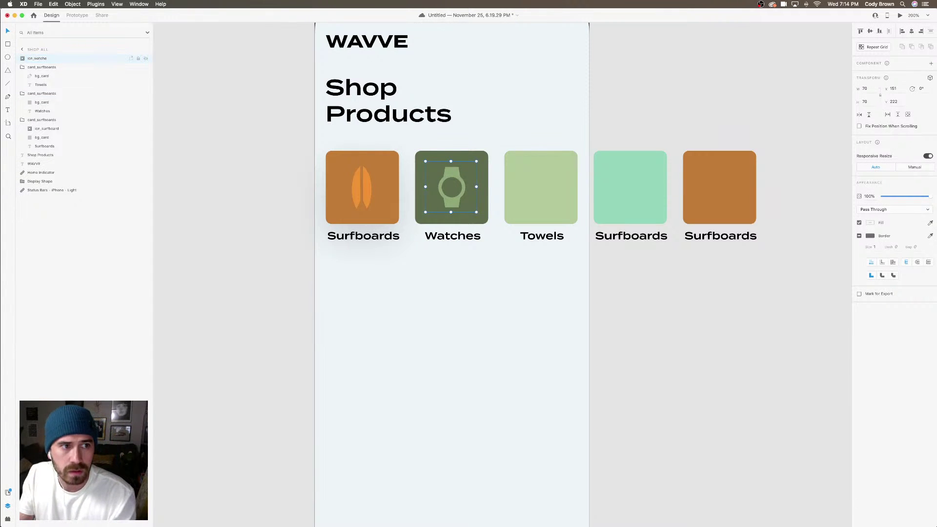
double_click(47, 58)
click(47, 59)
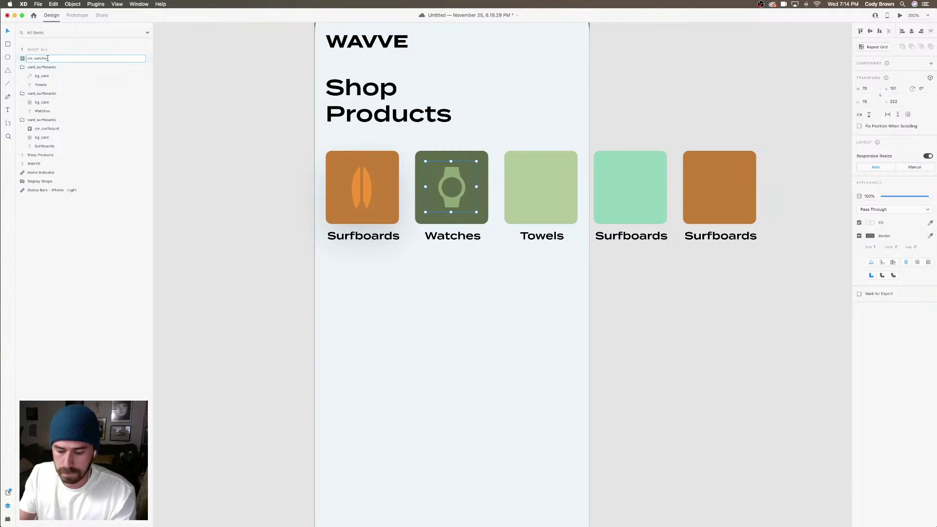
key(Return)
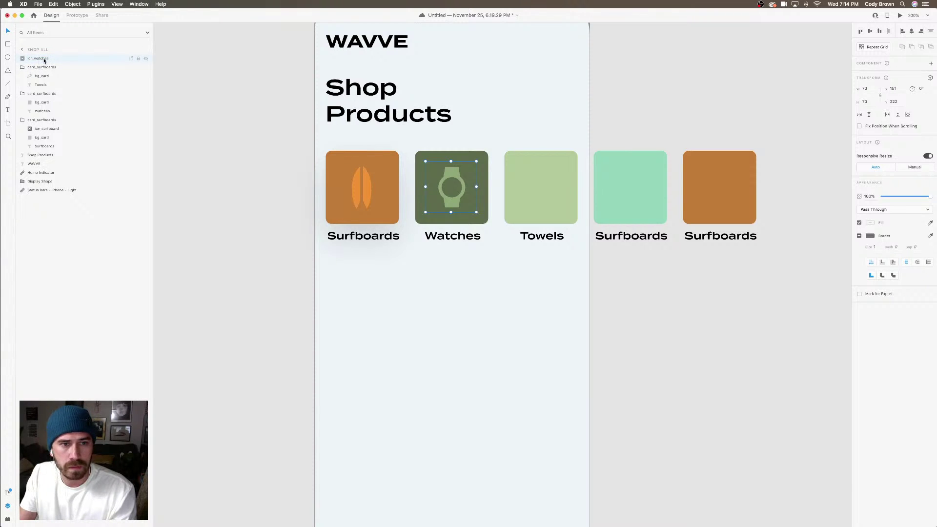
Rename the group of the Watches card to card_watches
click(56, 95)
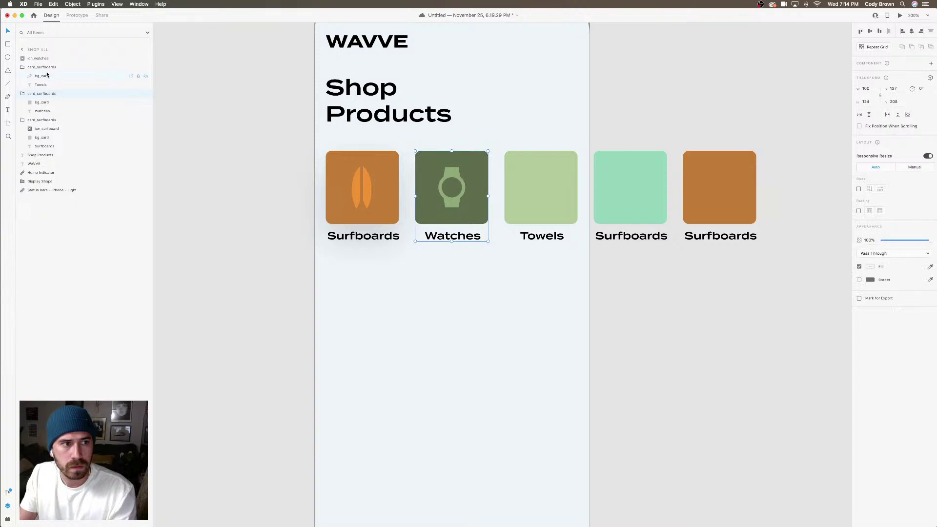
double_click(41, 94)
drag(36, 94, 57, 94)
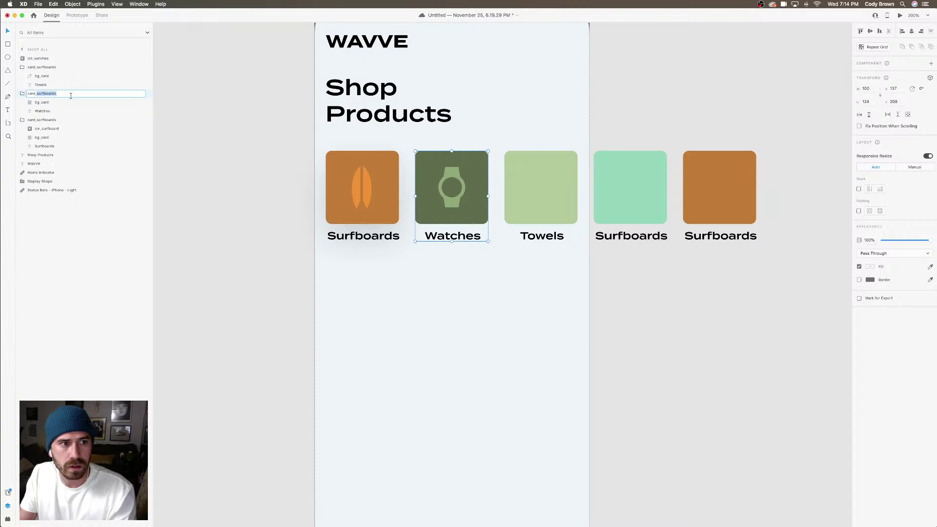
text(watches)
key(Return)
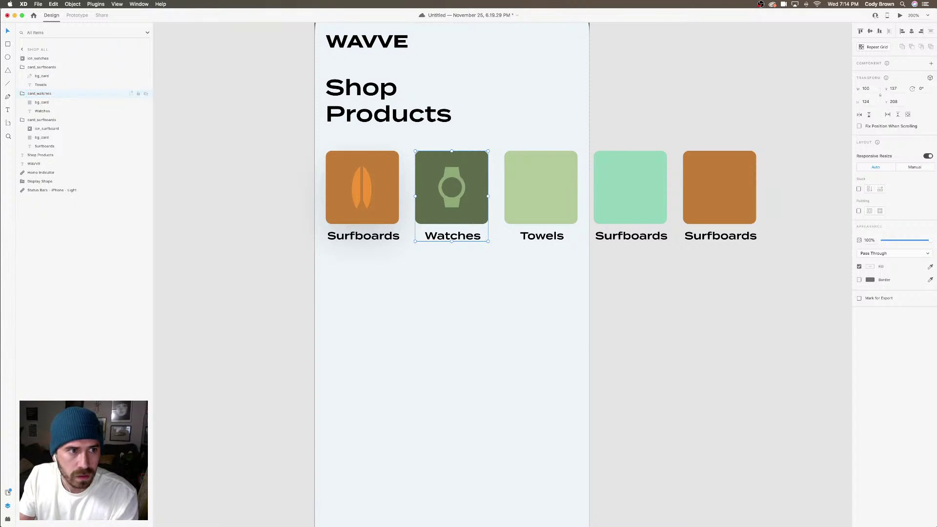
Move the icn_watches layer into the card_watches group above its background, and collapse the card groups in the layer list
drag(66, 58, 19, 91)
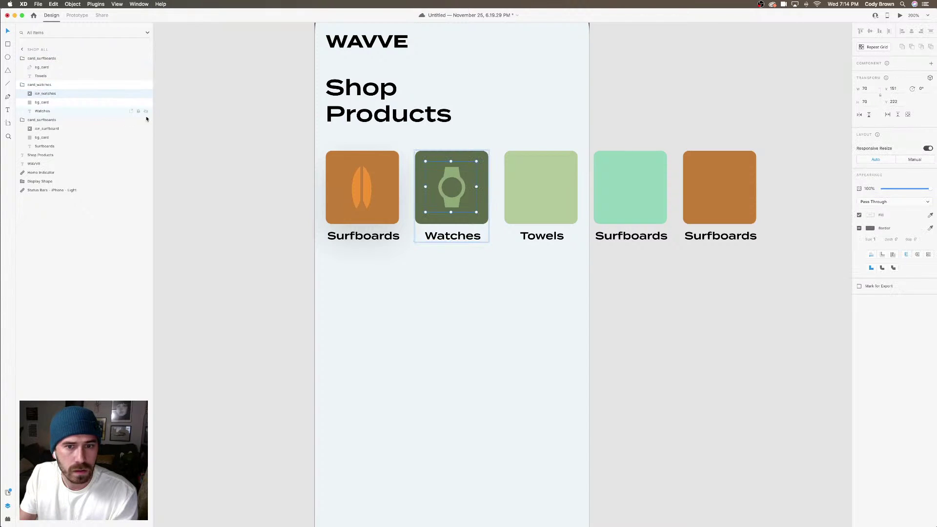
click(21, 85)
click(22, 58)
click(42, 58)
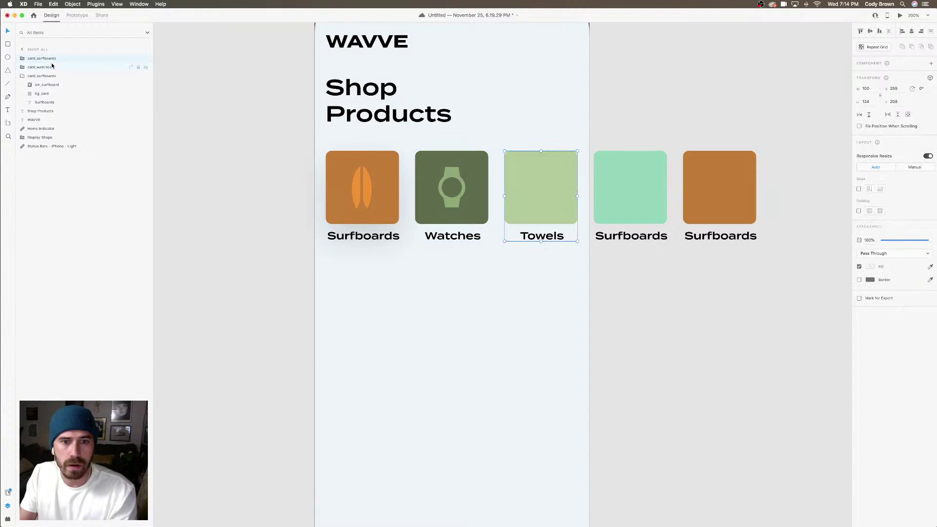
click(49, 75)
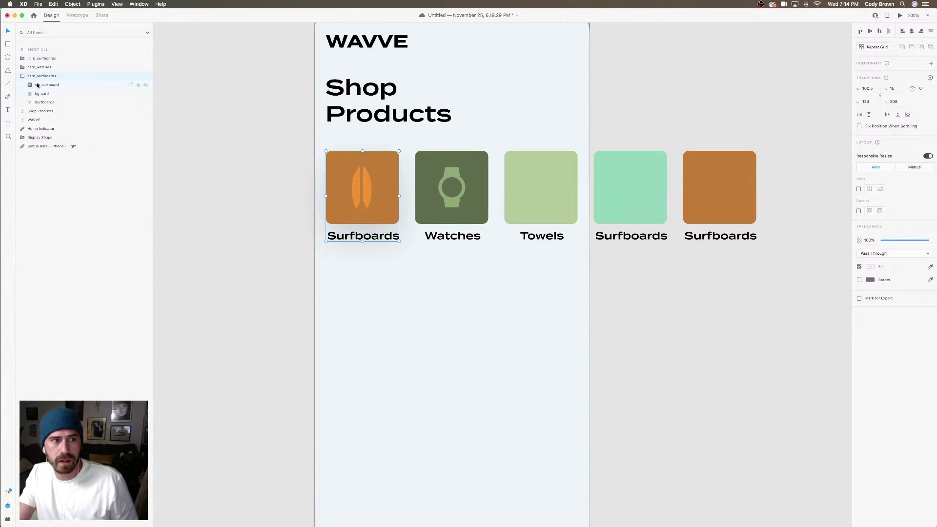
click(21, 77)
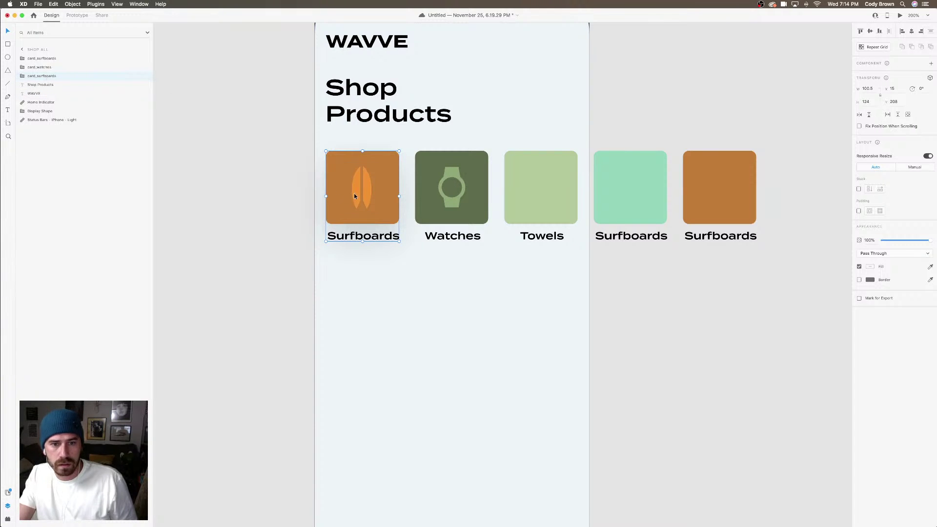
Enable a drop shadow on the dark green background of the Watches card
mouse_move(354, 196)
mouse_down()
mouse_move(344, 197)
mouse_move(361, 198)
mouse_up()
click(454, 190)
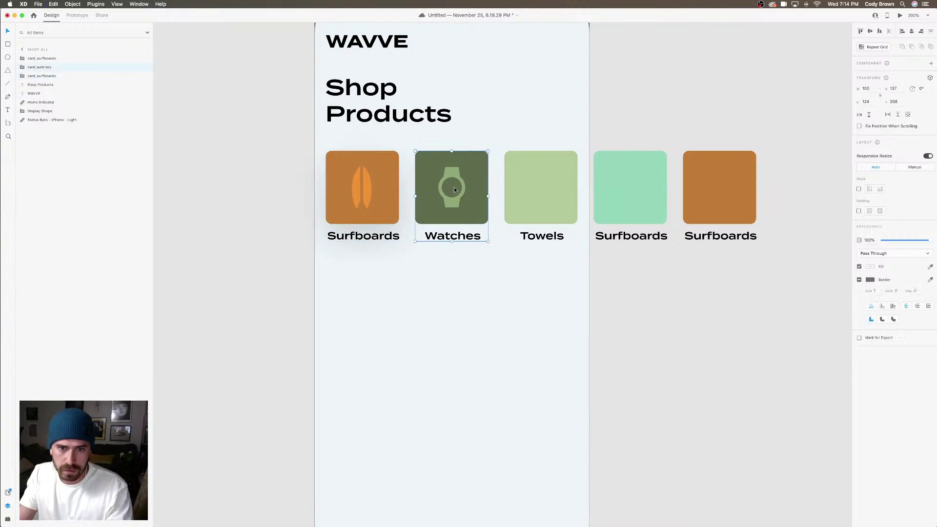
mouse_move(454, 190)
mouse_down()
mouse_move(479, 181)
mouse_move(455, 190)
mouse_up()
double_click(478, 201)
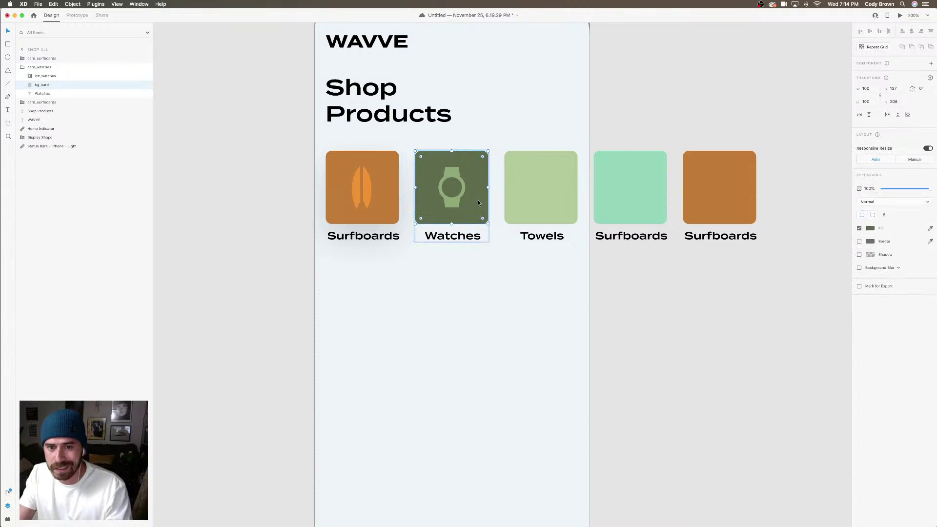
click(860, 254)
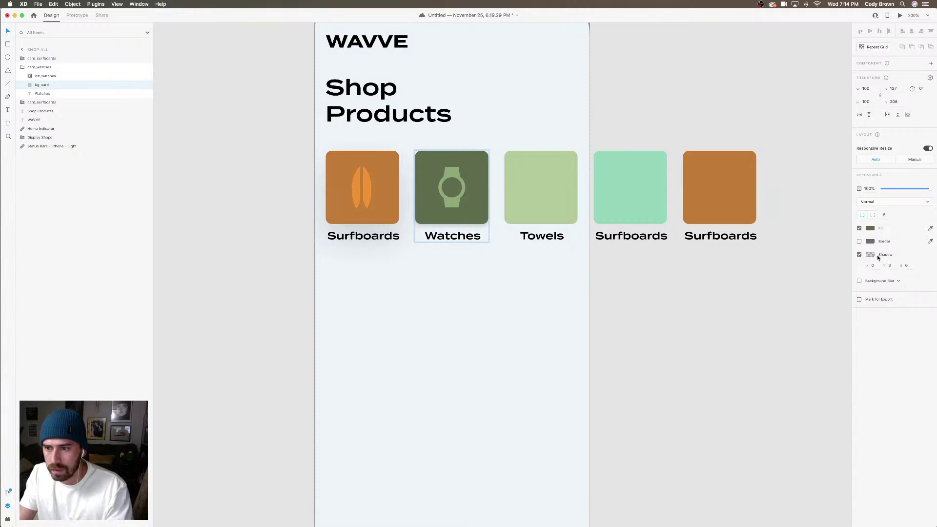
click(871, 255)
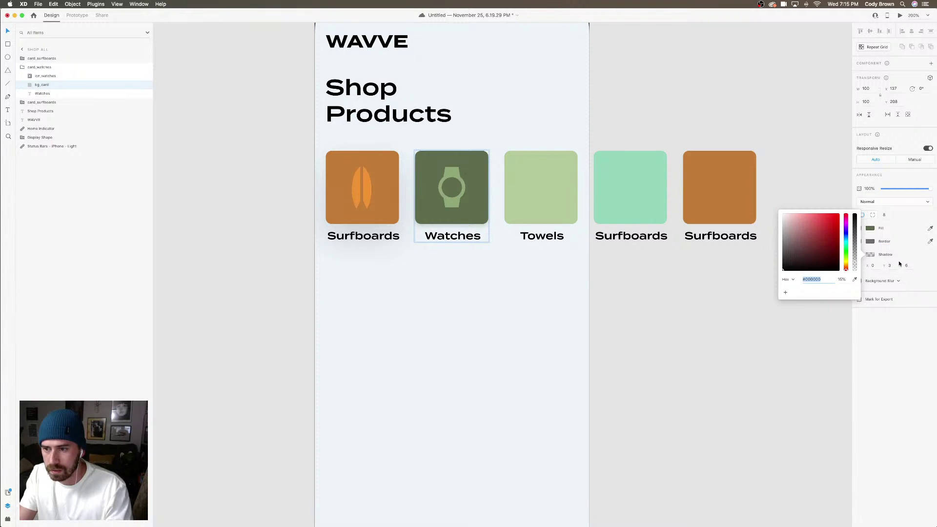
Match the Watches card's shadow to the Surfboards card with a Y offset of 20 and a blur of 45
click(398, 221)
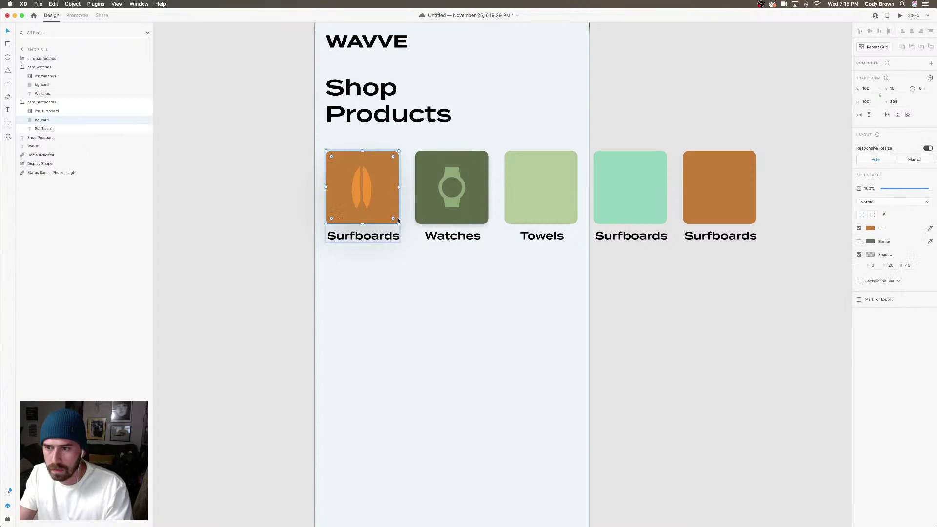
click(469, 210)
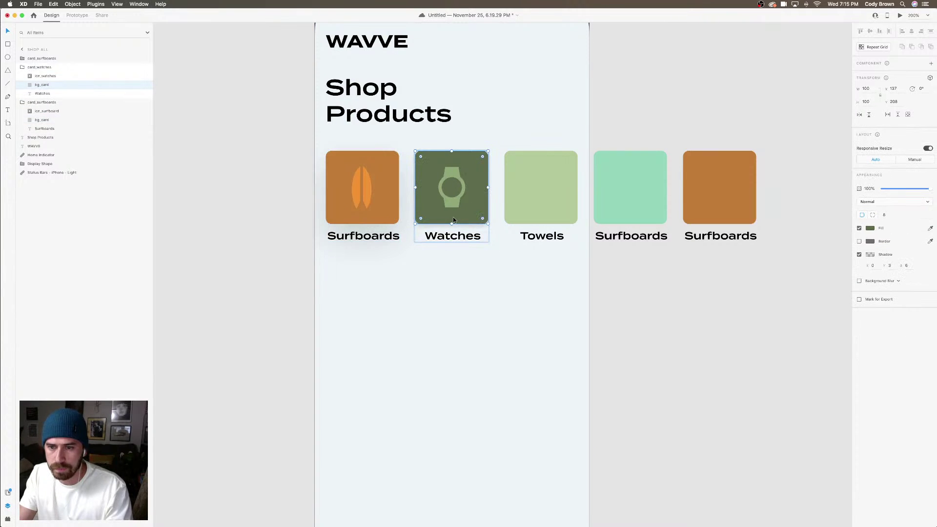
click(890, 265)
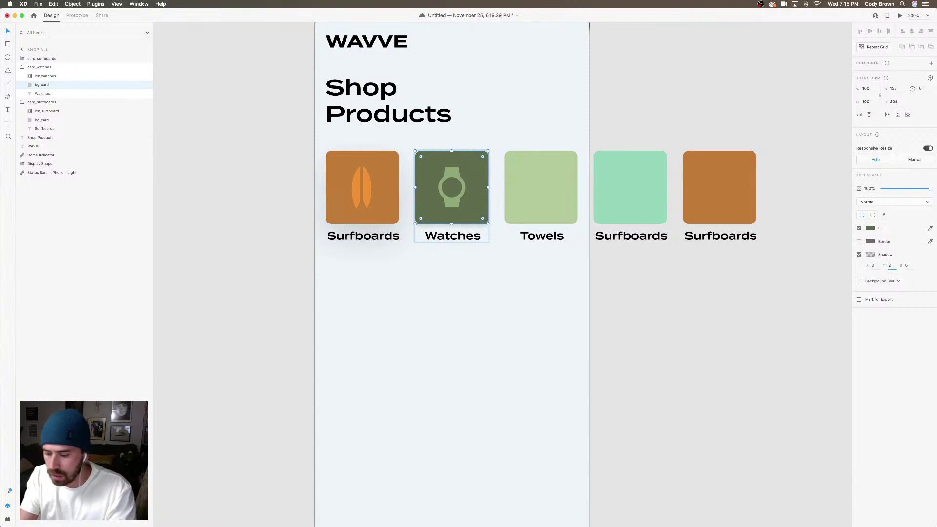
key(Return)
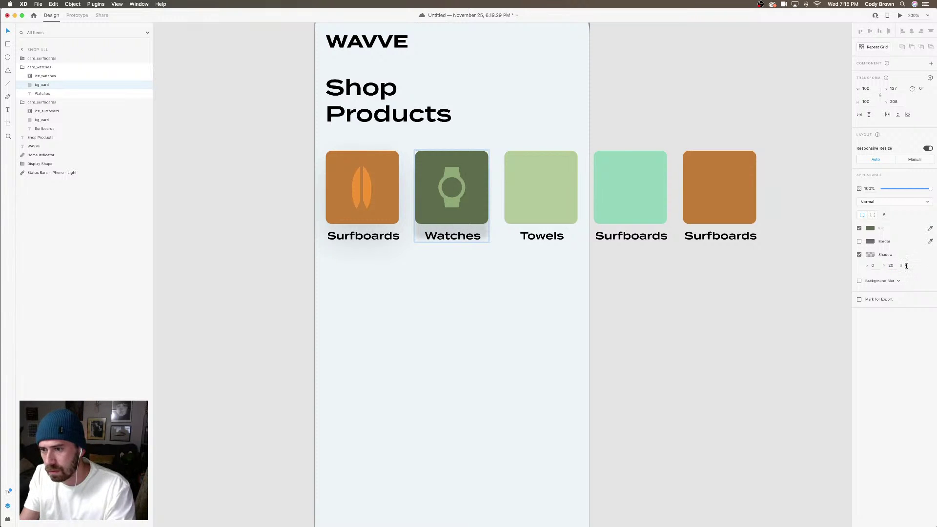
text(45)
key(Return)
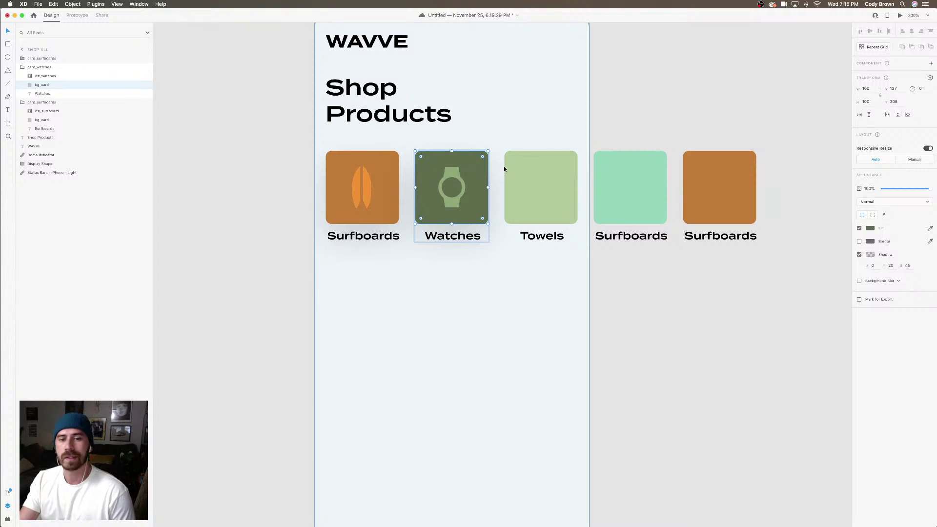
Deselect the Watches card's elements and save the document
click(469, 240)
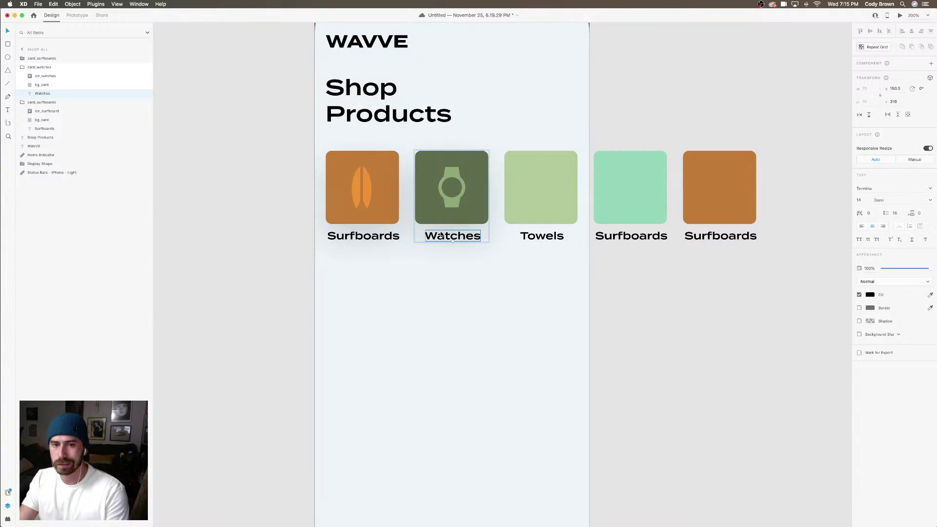
click(530, 258)
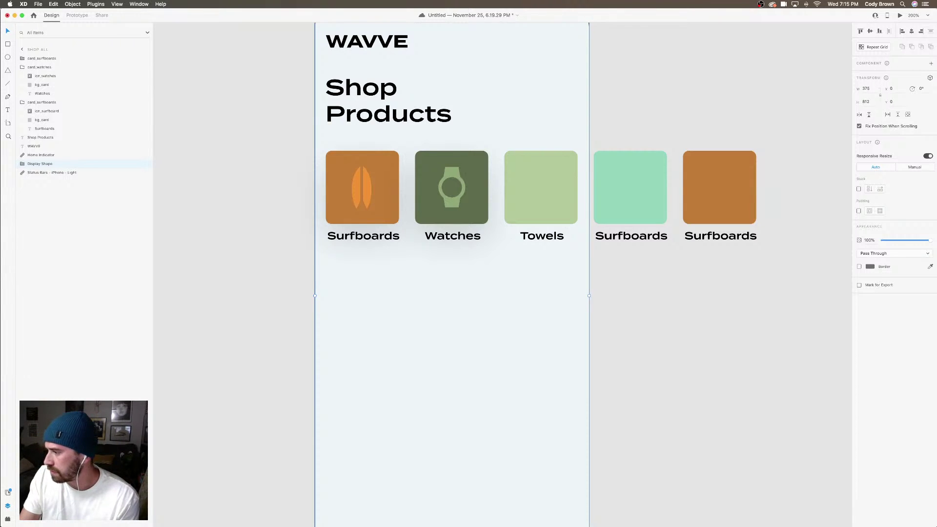
key(super+s)
Delete the Towels card and the two iconless Surfboards cards beside it
click(449, 185)
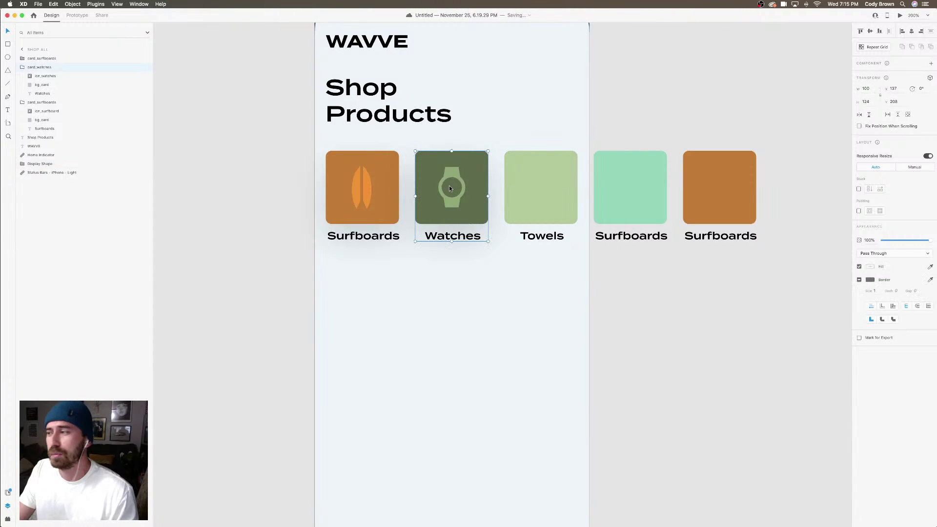
click(554, 211)
click(626, 213)
click(734, 199)
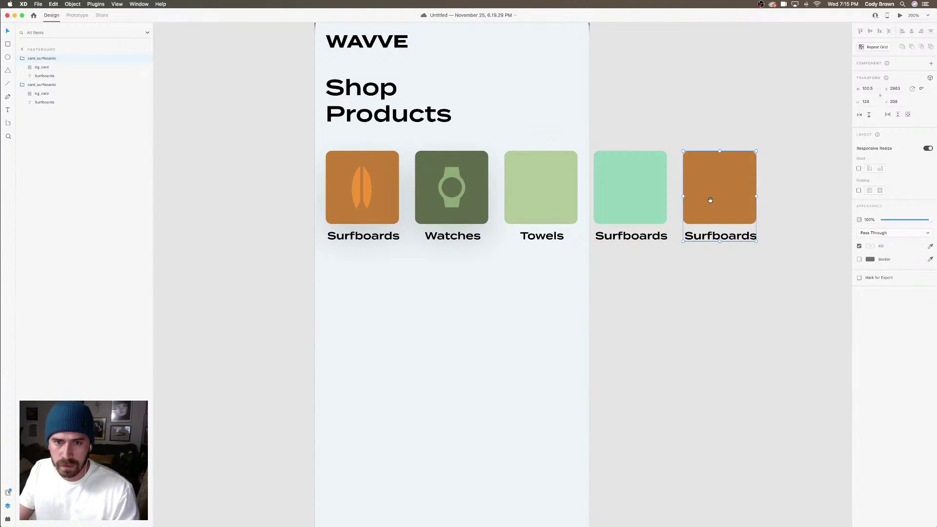
scroll(708, 201, right, 2)
click(517, 184)
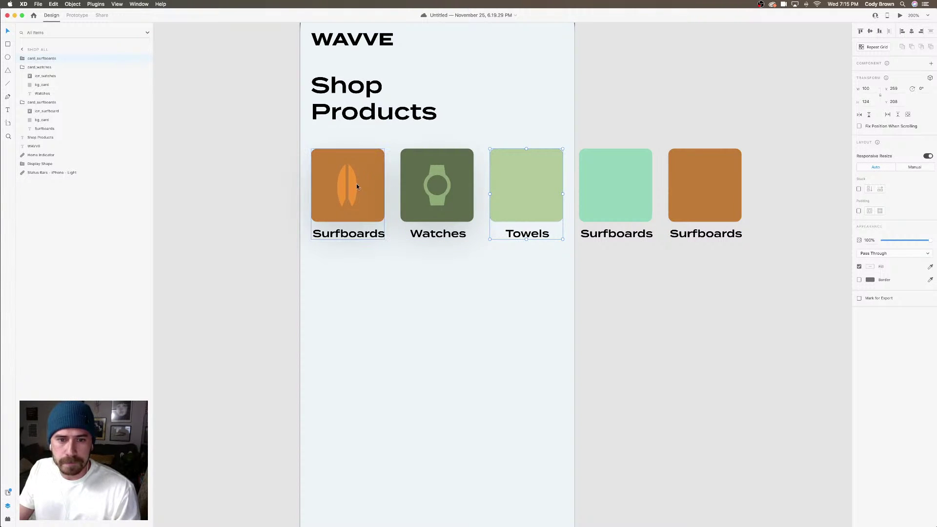
shift+click(613, 197)
shift+click(701, 203)
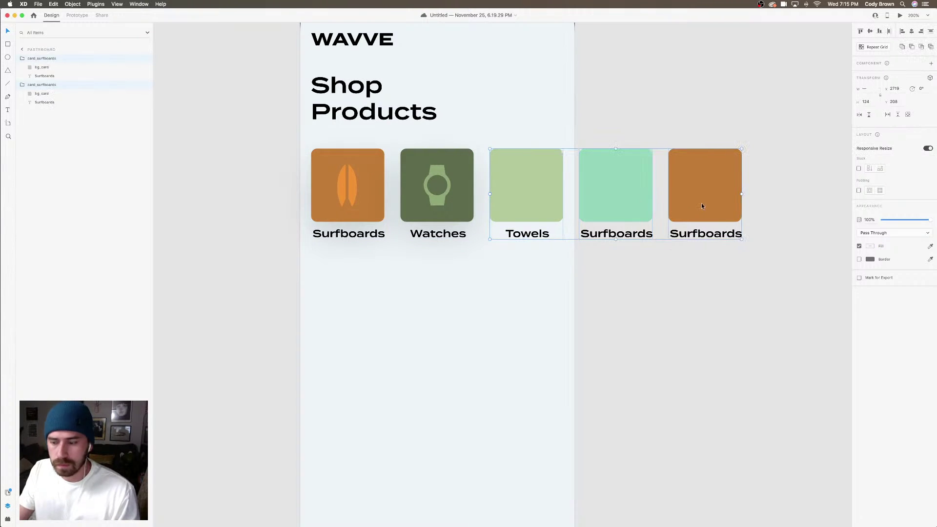
key(Delete)
Duplicate the Watches card twice along the row at equal spacing, and change the first copy's label to Towels
click(443, 210)
drag(443, 211, 610, 213)
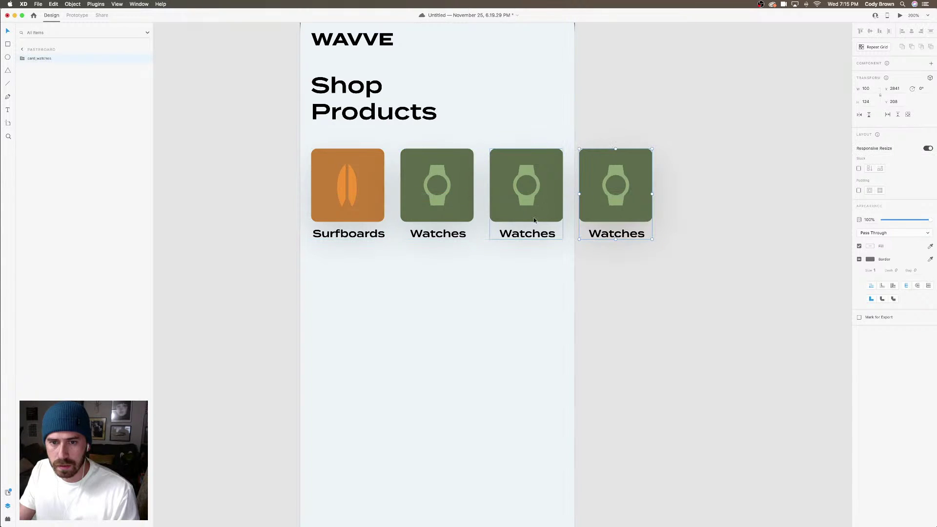
double_click(527, 233)
double_click(529, 234)
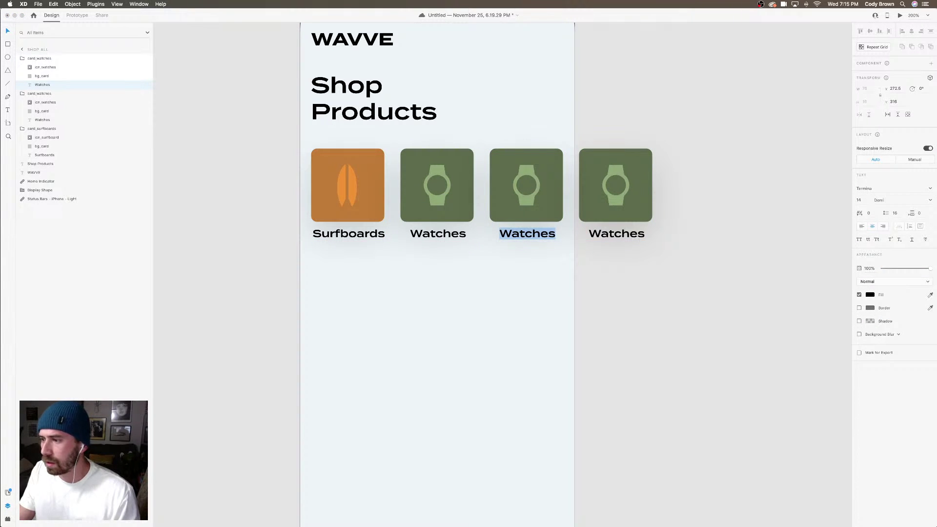
text(Towels)
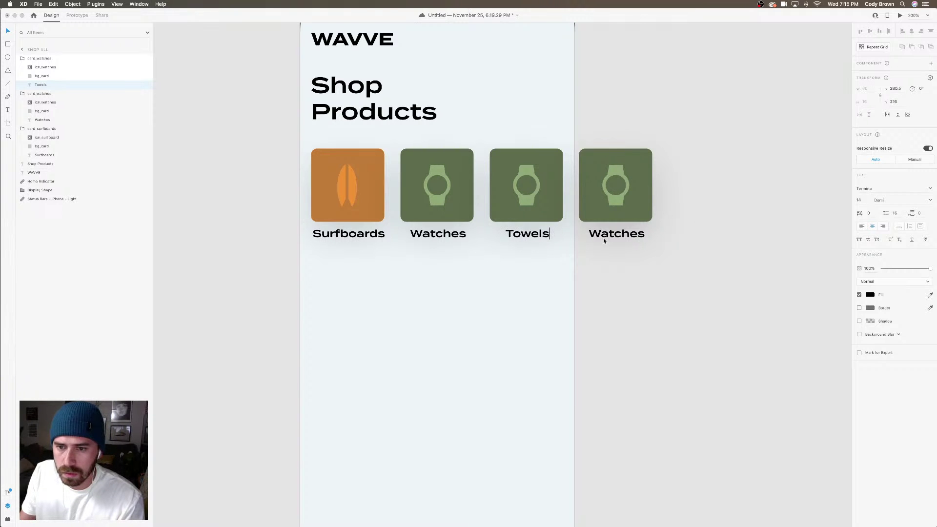
Change the label of the Towels card to Shirts
key(Escape)
double_click(517, 234)
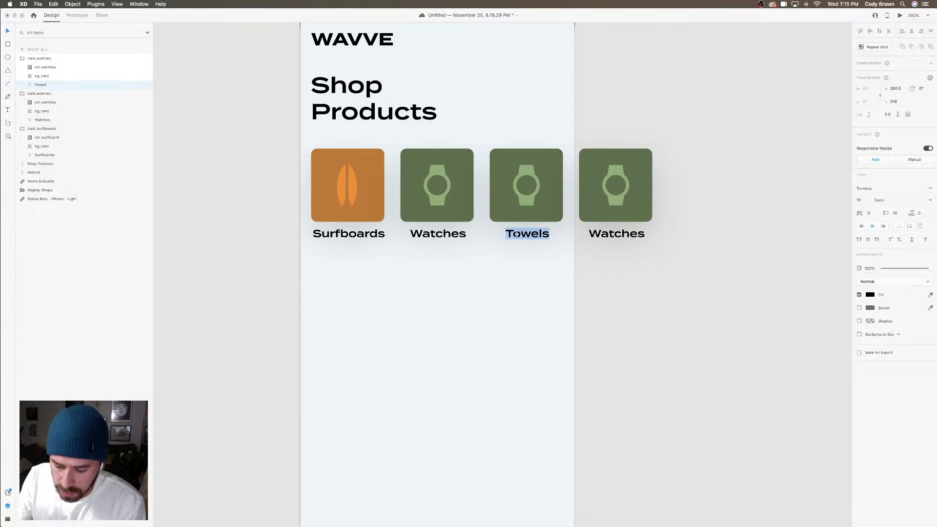
text(SHirt)
key(BackSpace)
key(BackSpace)
key(BackSpace)
key(BackSpace)
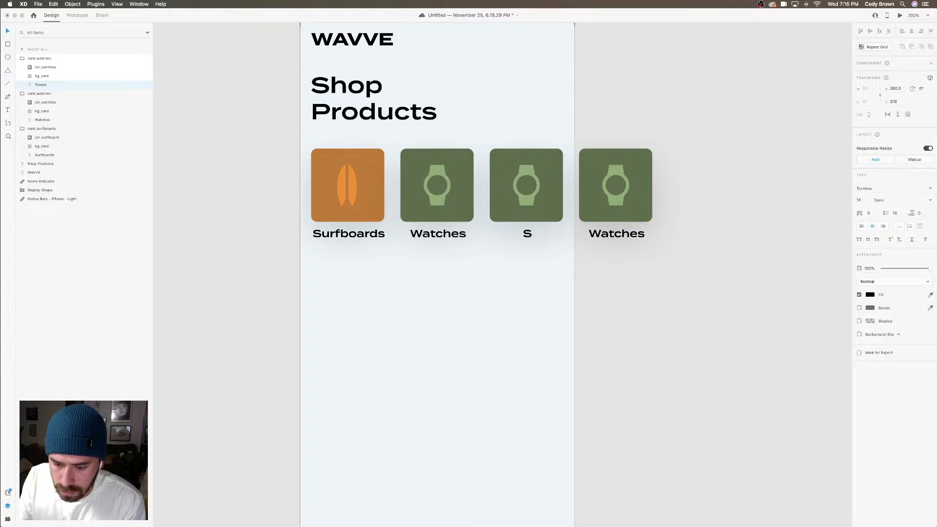
text(hirts)
key(Escape)
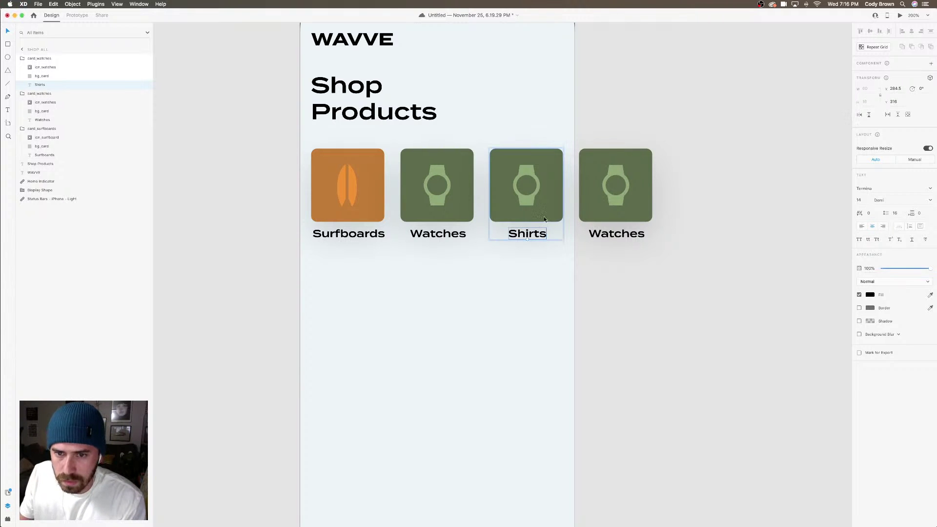
Recolor the Shirts card's background from dark green to a light, muted green
click(546, 217)
click(871, 194)
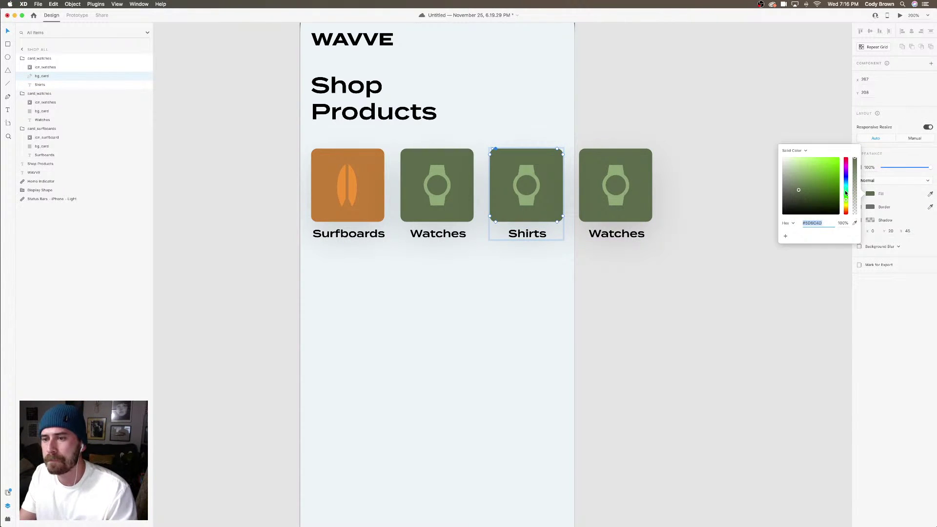
drag(846, 193, 847, 197)
click(805, 183)
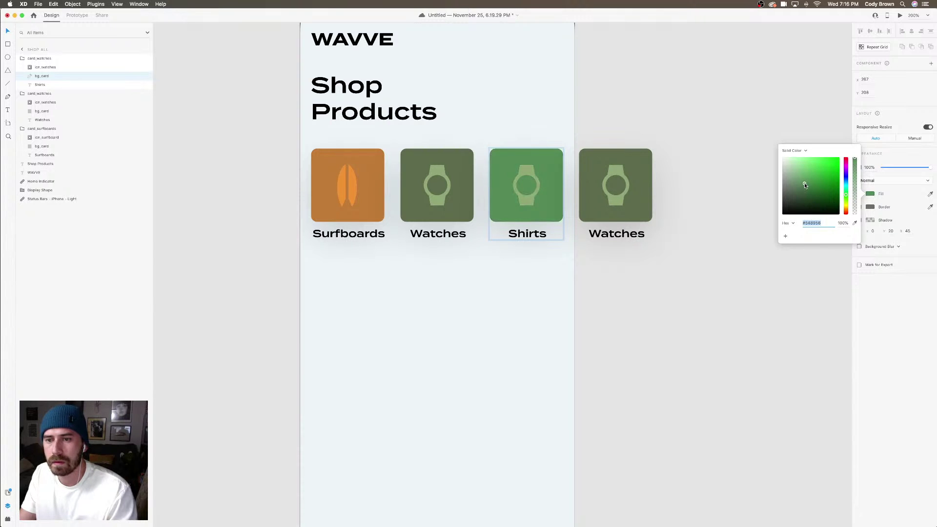
drag(846, 199, 800, 175)
click(506, 171)
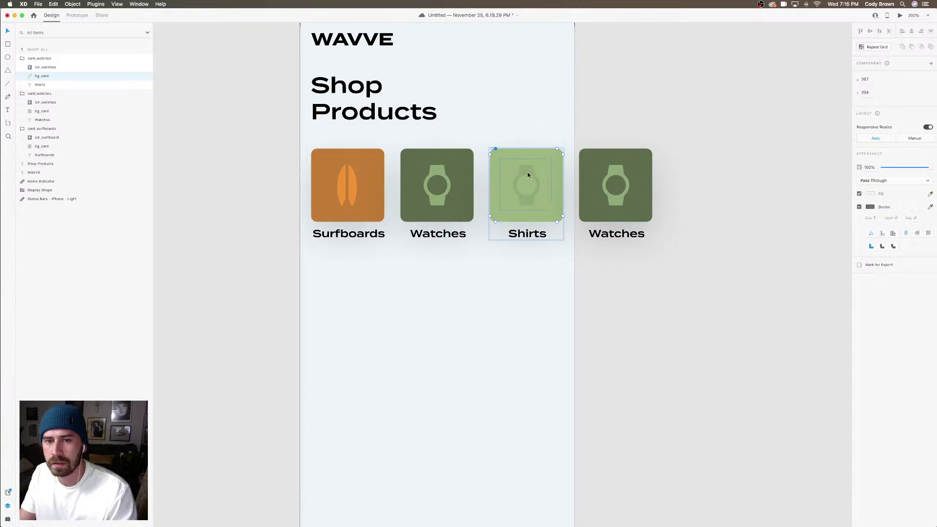
Recolor the watch icon on the Shirts card to a paler green based on the card's background color
double_click(526, 182)
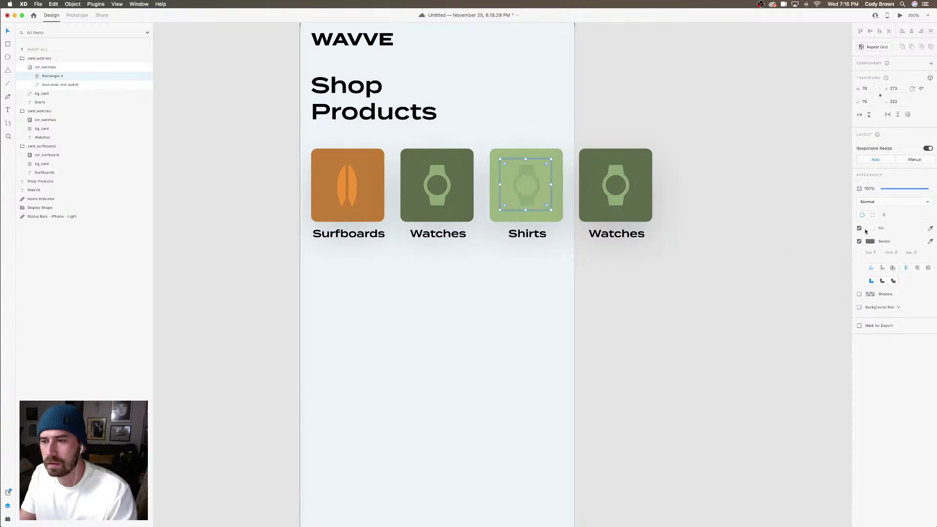
double_click(531, 170)
click(871, 194)
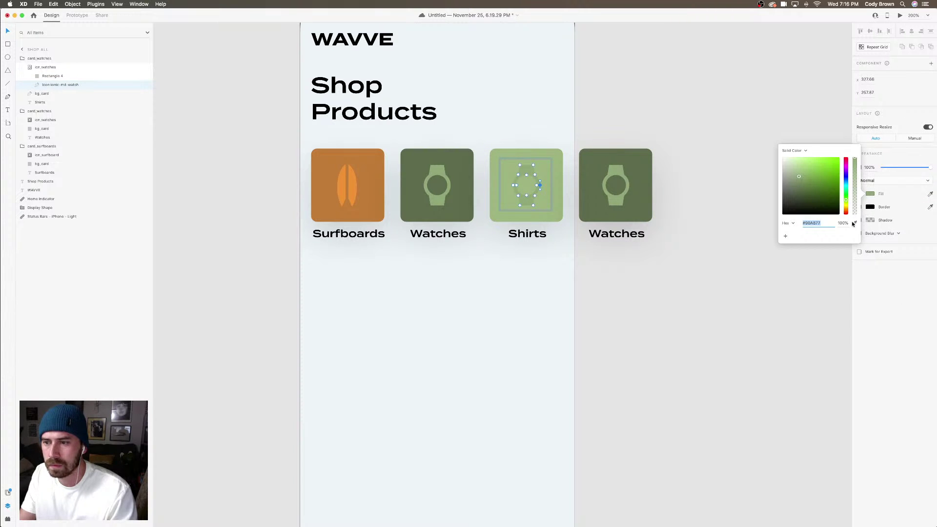
click(855, 223)
click(553, 153)
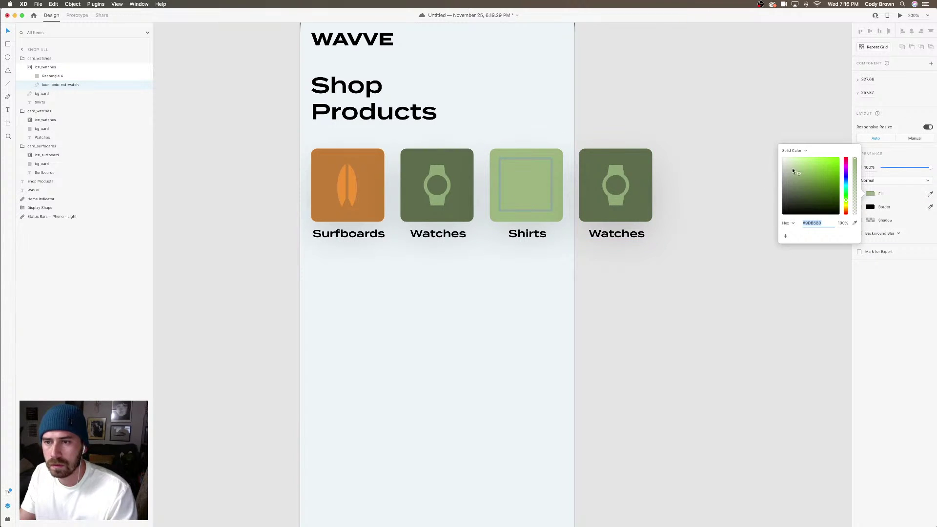
drag(801, 193, 800, 170)
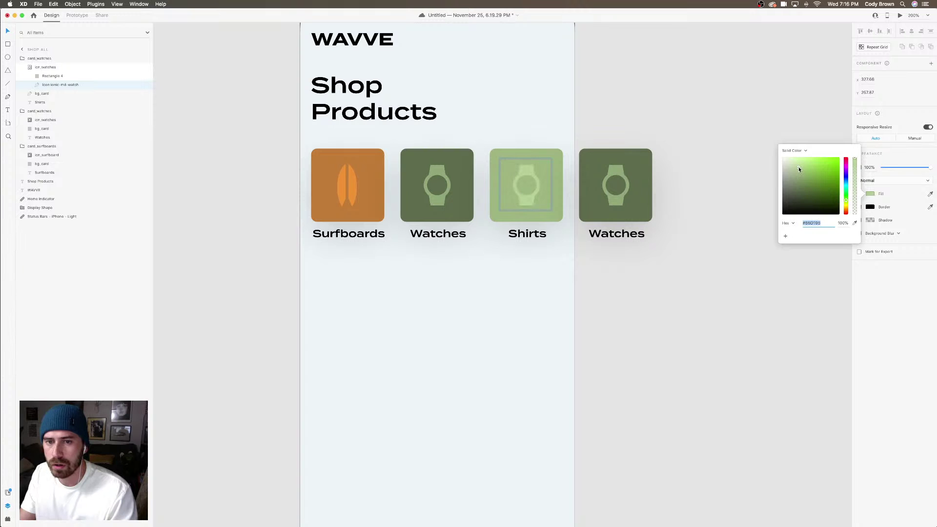
click(659, 132)
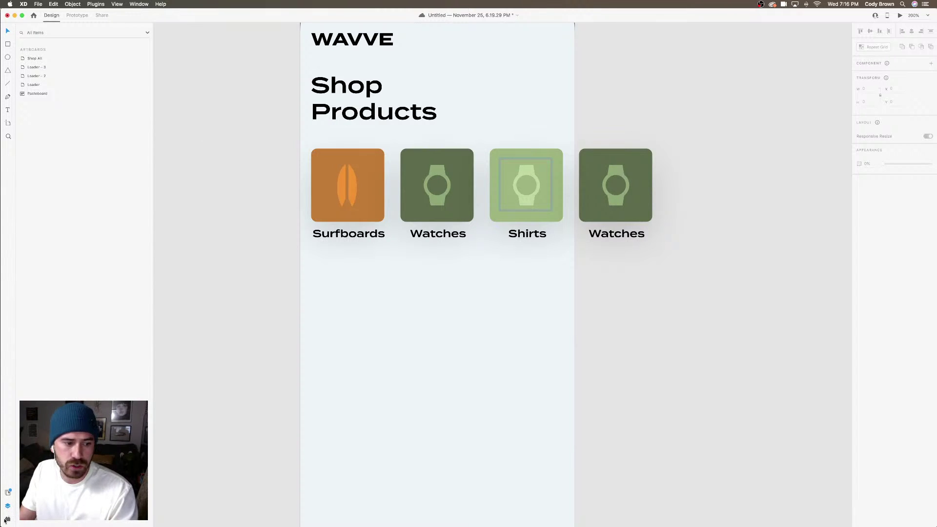
Search the Icons 4 Design plugin for shirt and place the md-shirt icon beside the Shop Products heading
click(7, 520)
click(53, 65)
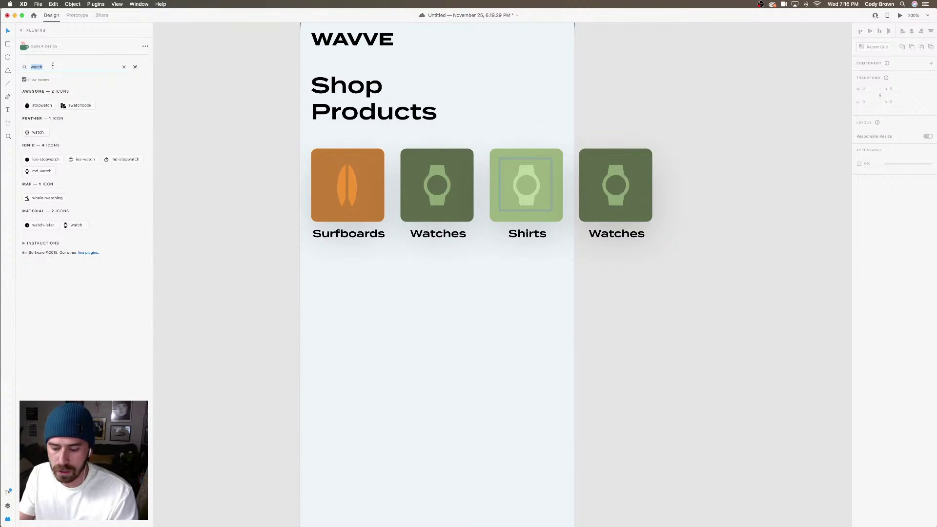
text(s)
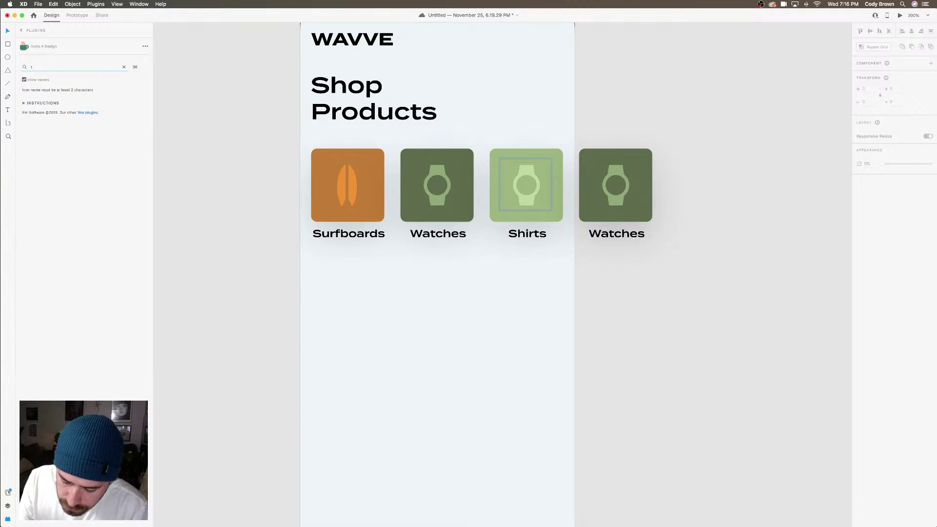
text(hirt)
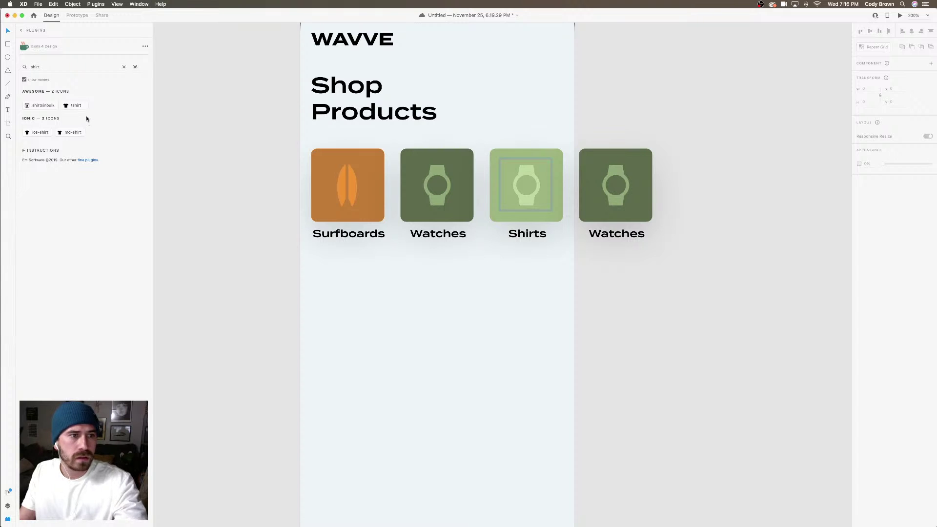
click(73, 131)
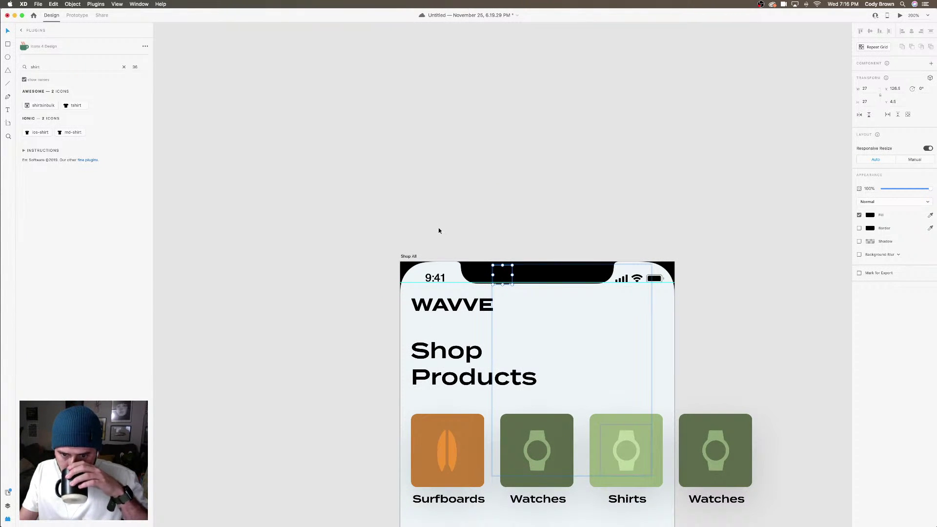
drag(508, 287, 546, 371)
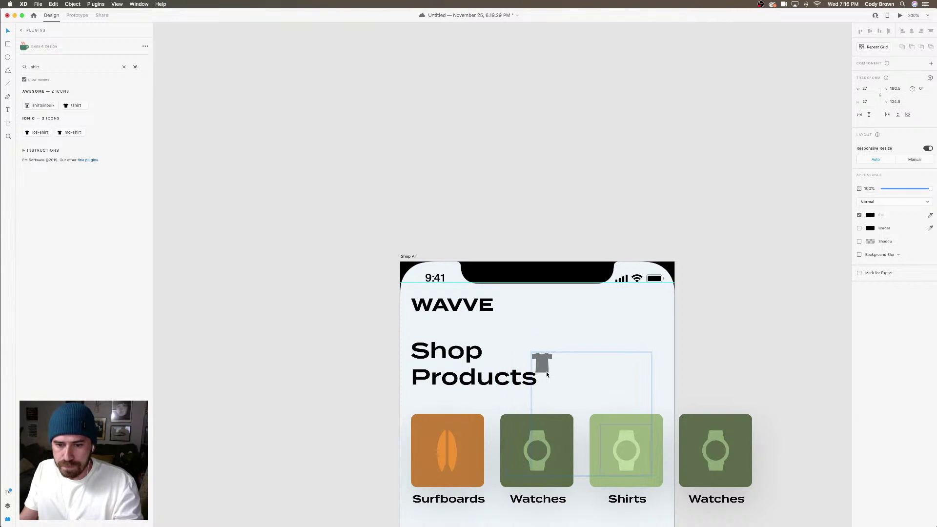
Replace the watch icon inside the Shirts card with the shirt icon, centered and sized about 43 × 43
scroll(557, 377, down, 5)
scroll(558, 377, right, 5)
key(BackSpace)
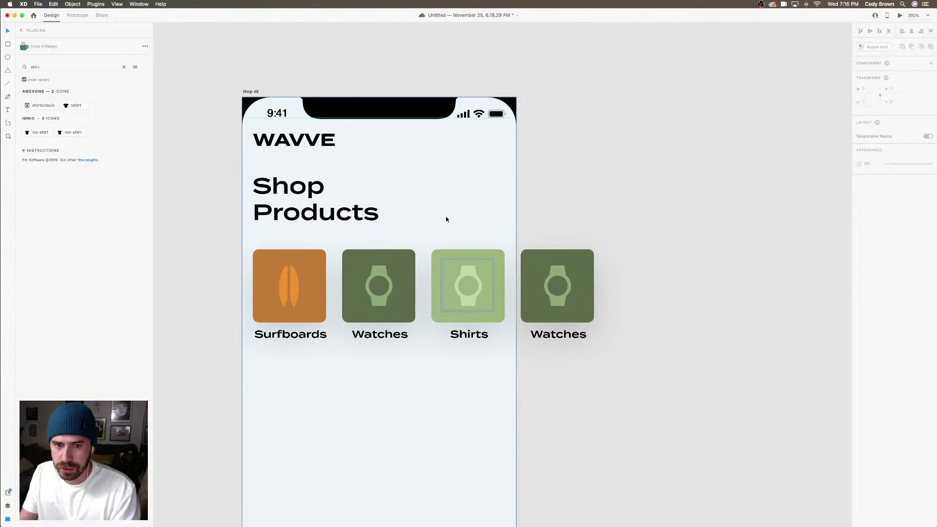
click(467, 275)
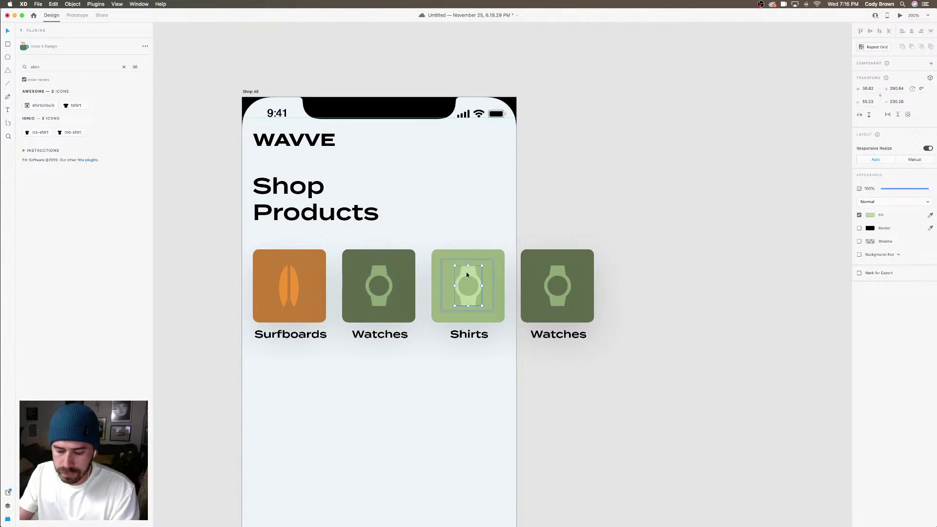
key(BackSpace)
key(super+v)
drag(382, 193, 480, 269)
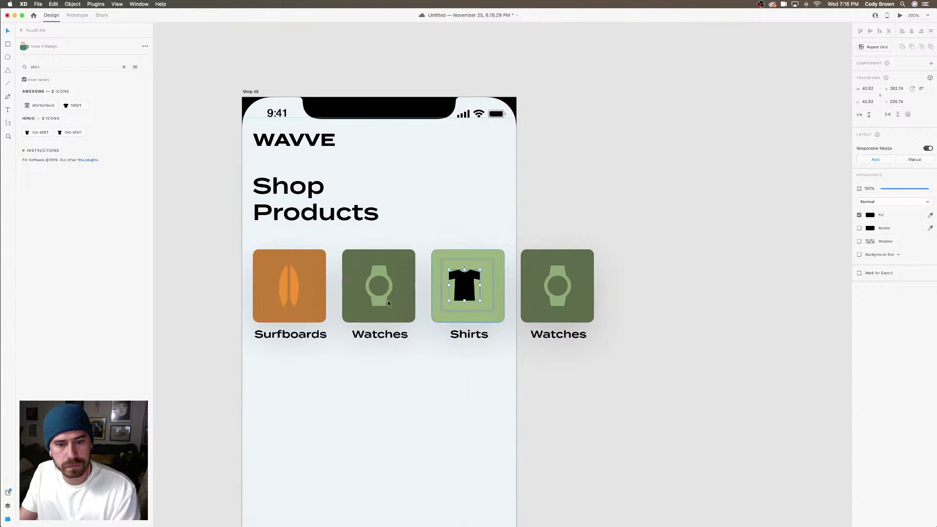
click(7, 506)
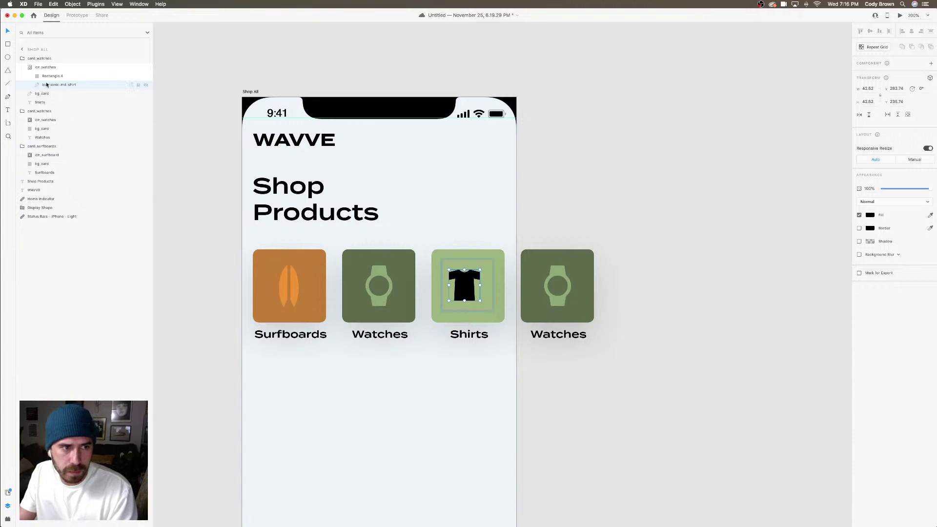
drag(468, 286, 470, 289)
Fill the shirt icon with a paler green derived from the Shirts card's sampled background color
scroll(487, 279, up, 1)
click(870, 215)
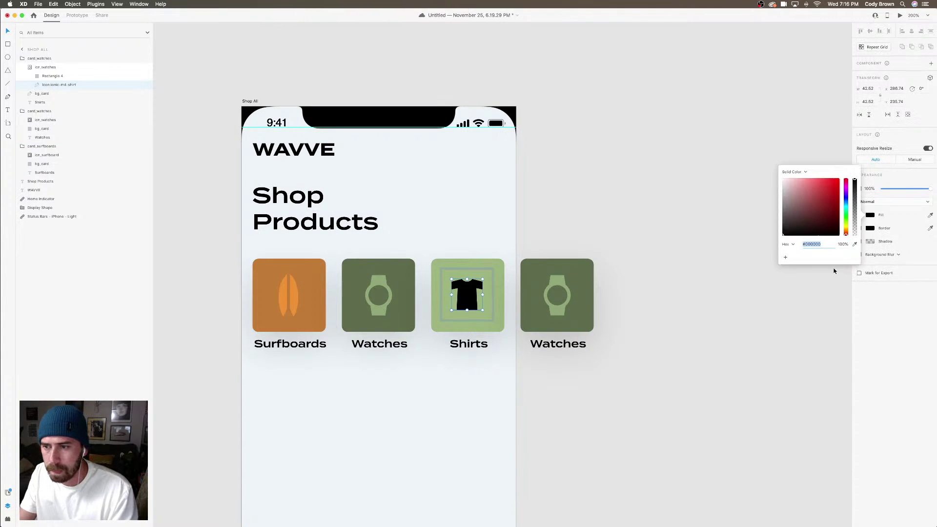
click(855, 244)
click(479, 272)
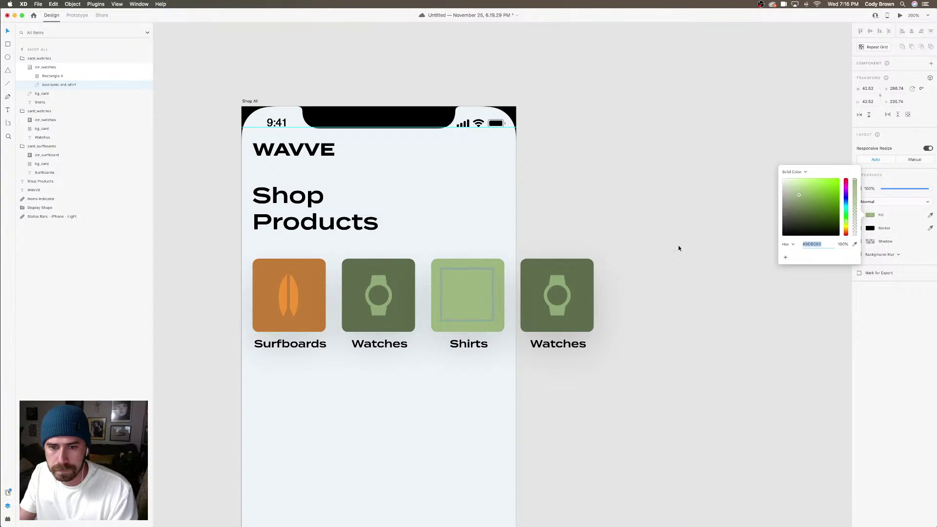
drag(798, 201, 798, 184)
click(524, 236)
Enlarge the shirt icon around its center to about 49 × 49 and save the document
click(470, 297)
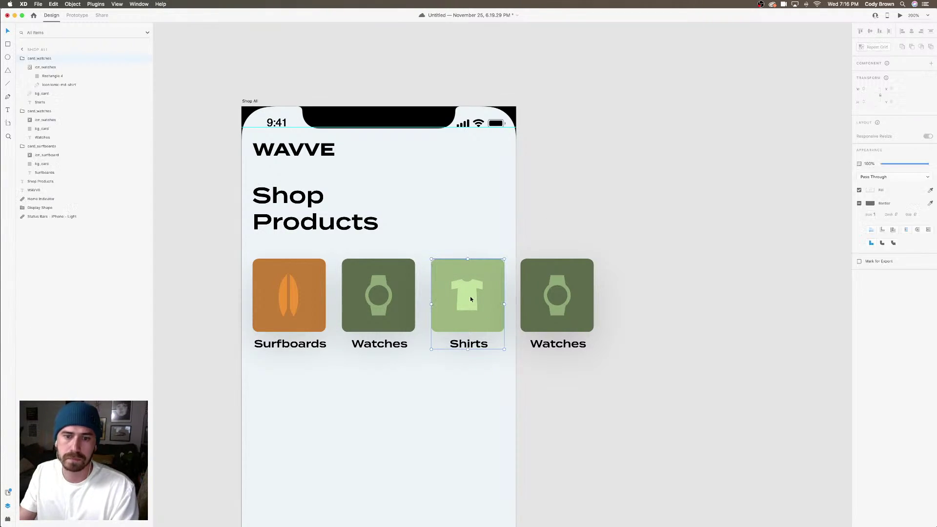
double_click(470, 297)
click(471, 293)
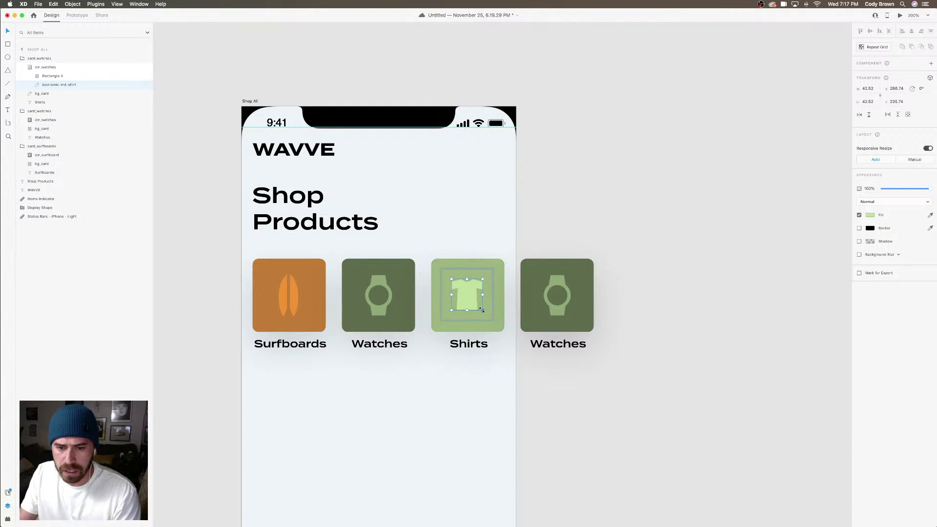
drag(482, 311, 484, 311)
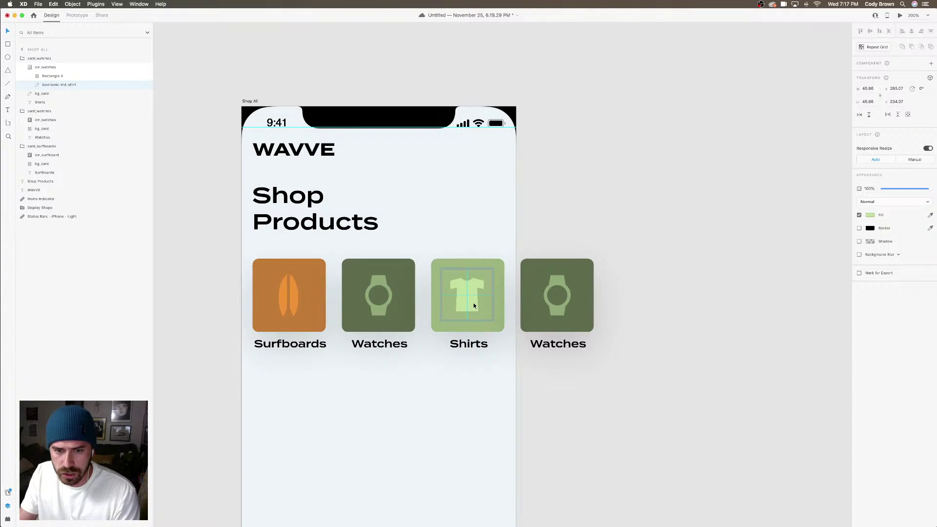
click(473, 304)
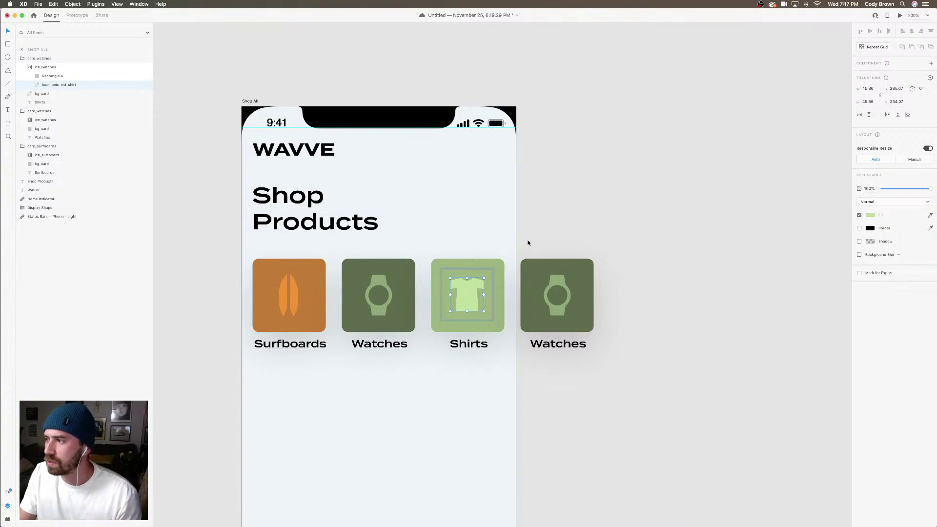
key(cmd+s)
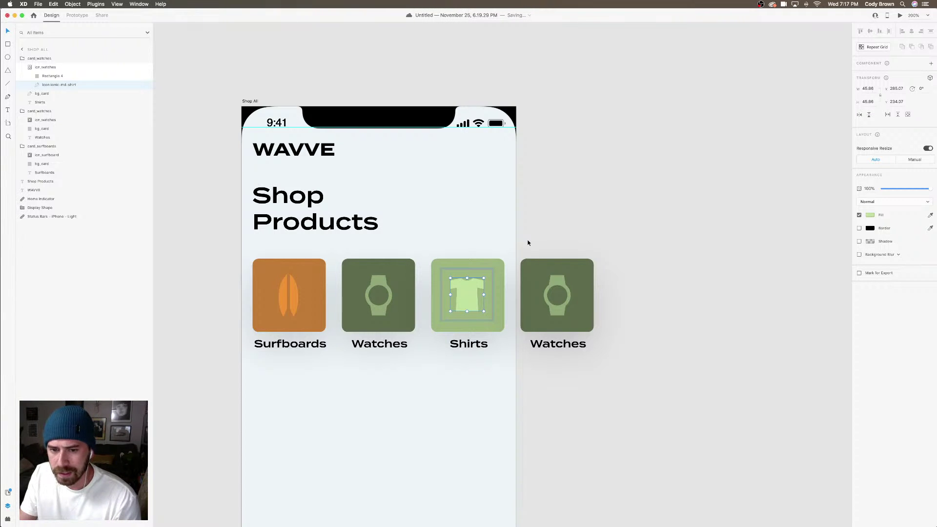
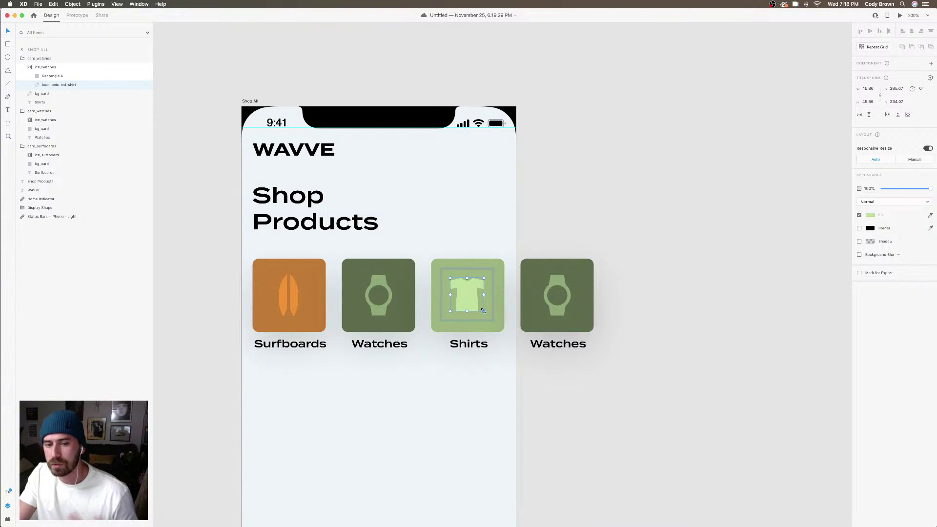
drag(482, 310, 486, 313)
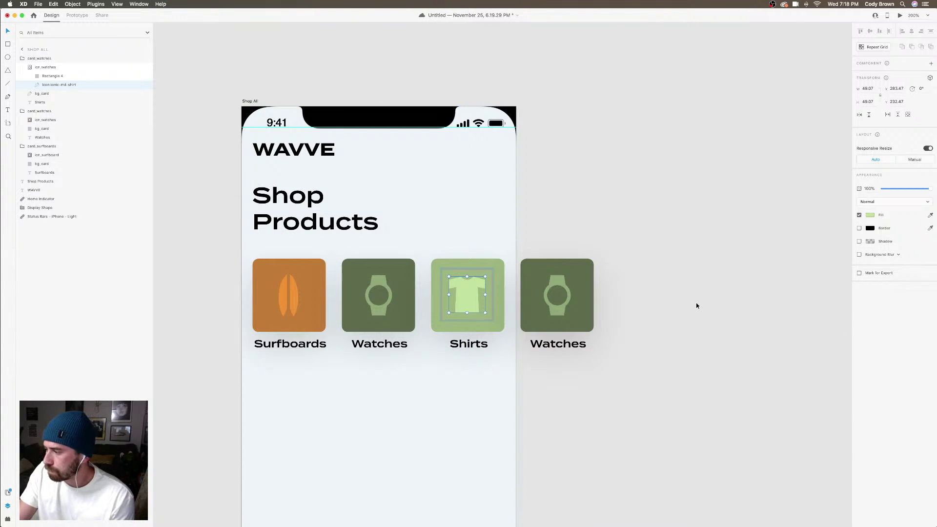
click(676, 253)
click(484, 295)
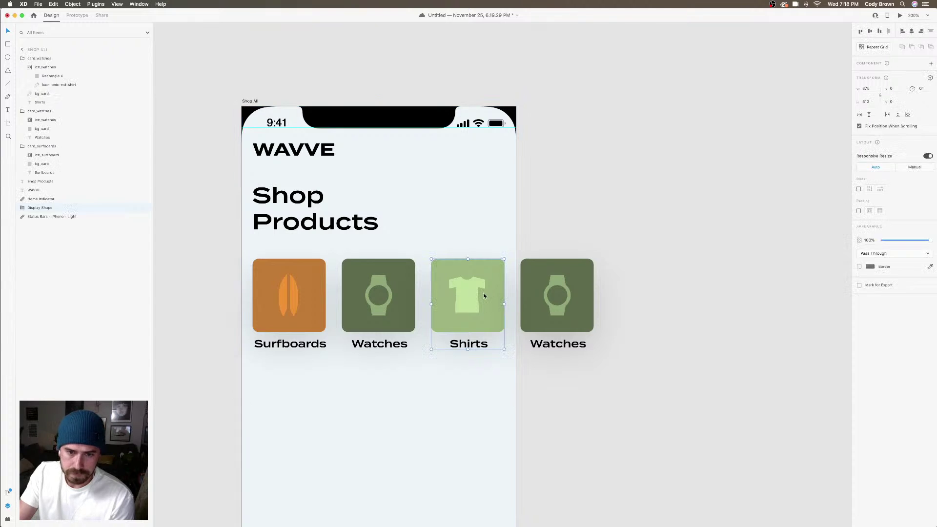
double_click(484, 296)
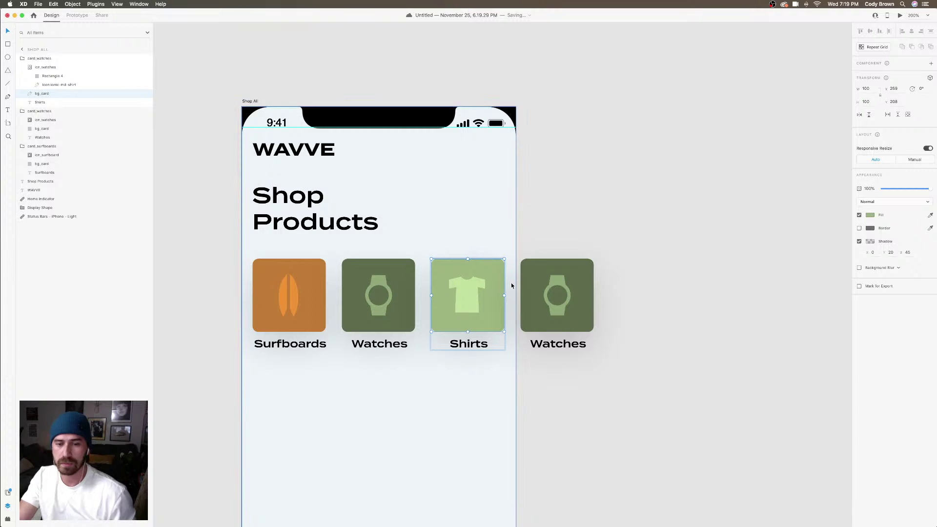
Search the Icons 4 Design plugin for Umbrella and place the md-umbrella icon over the fourth card's watch icon
click(535, 267)
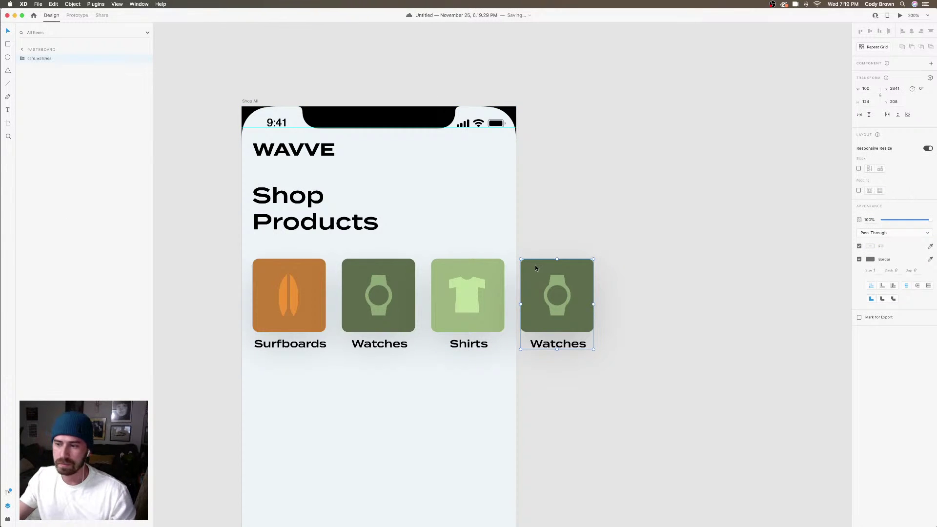
click(499, 292)
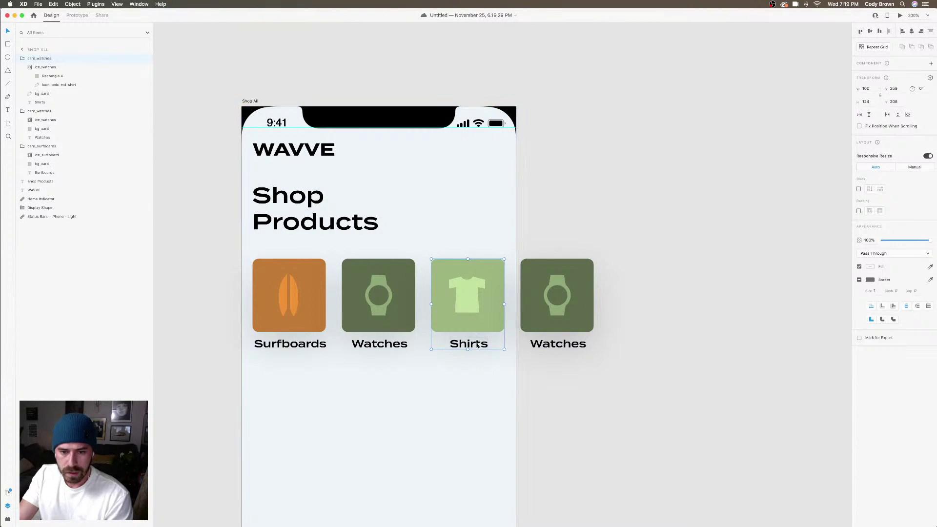
click(572, 314)
click(563, 306)
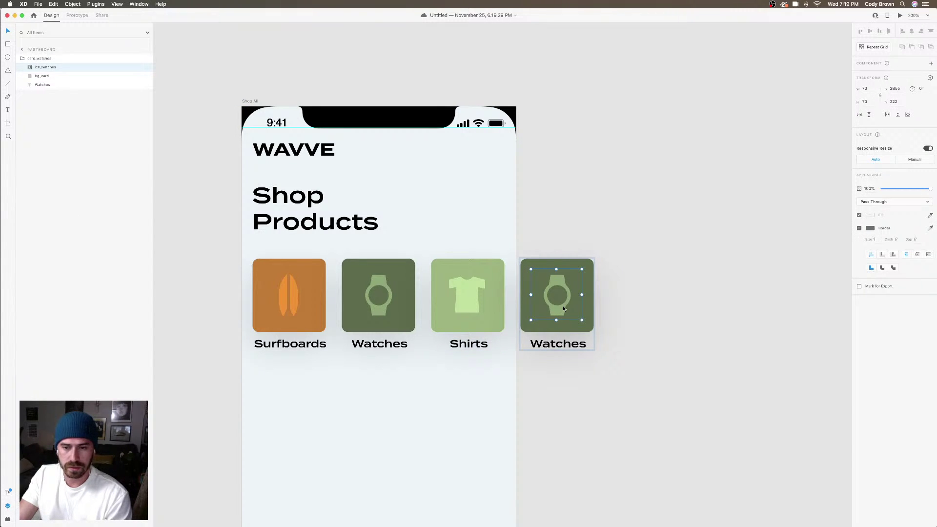
click(7, 520)
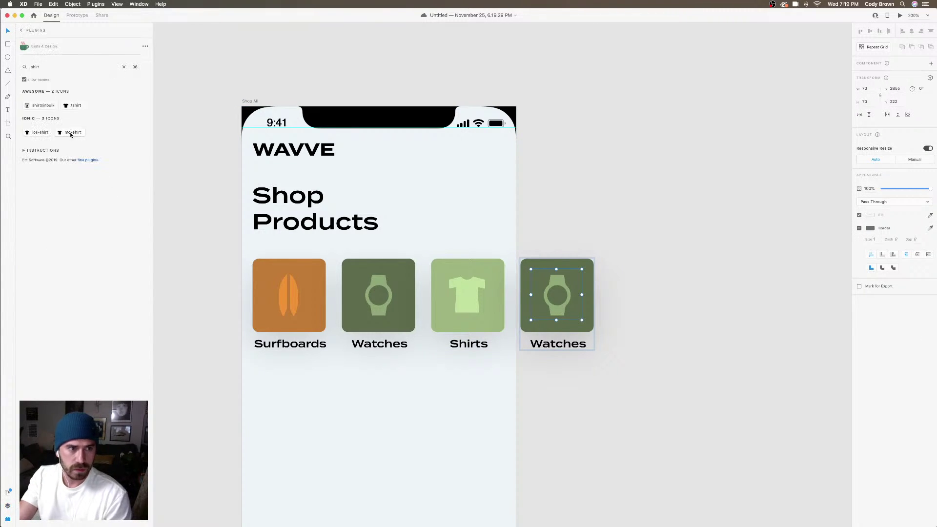
double_click(46, 67)
key(BackSpace)
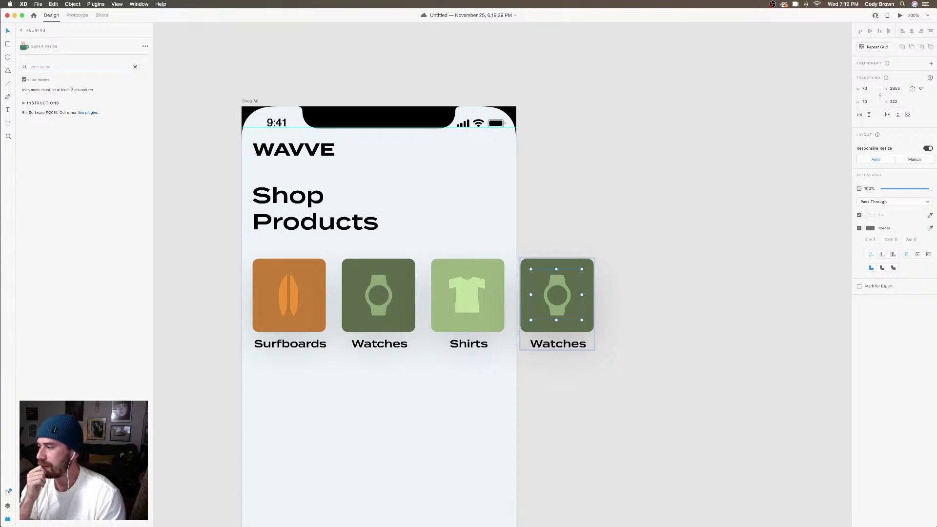
text(u)
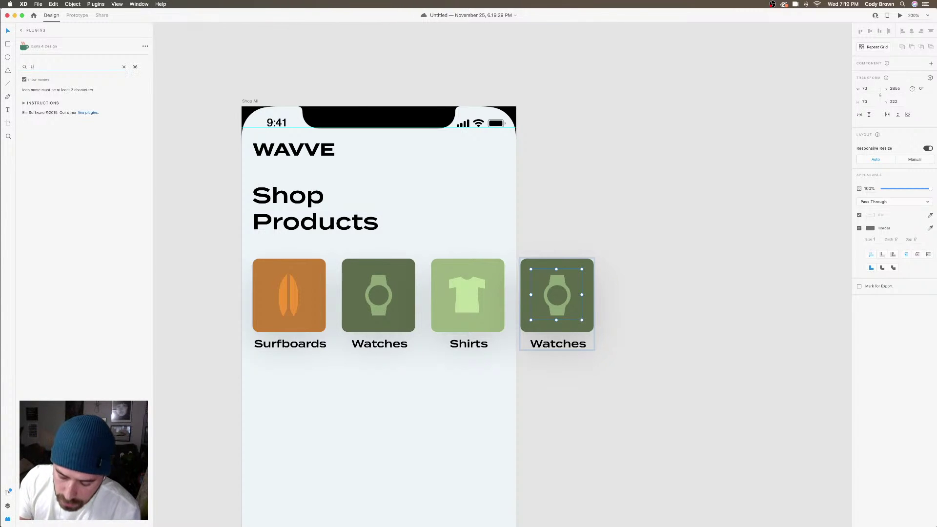
key(Return)
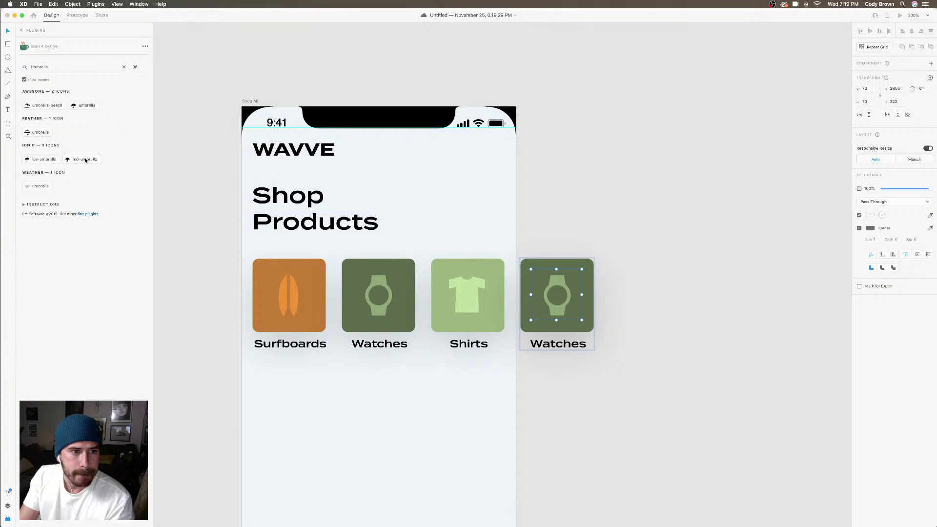
click(85, 159)
drag(589, 288, 568, 295)
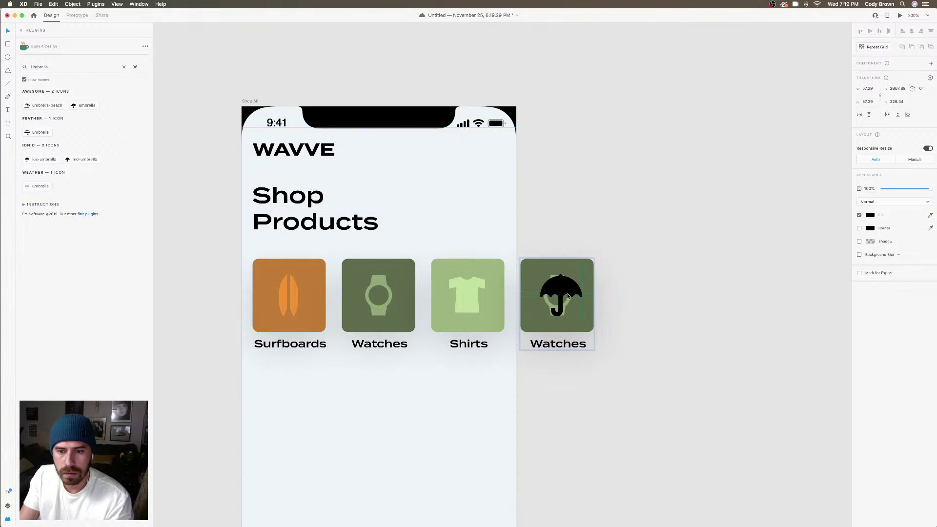
key(super+z)
key(super+z)
key(super+z)
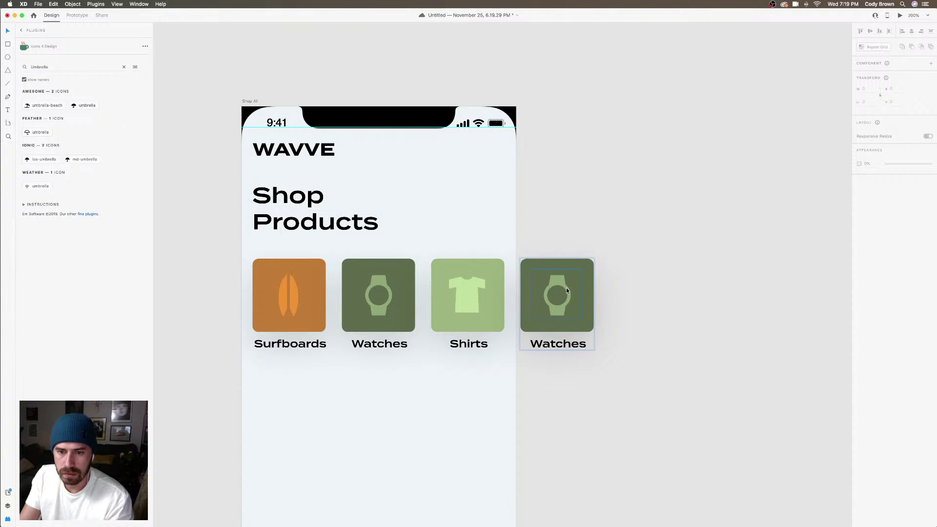
key(super+shift+z)
key(super+shift+z)
key(super+shift+z)
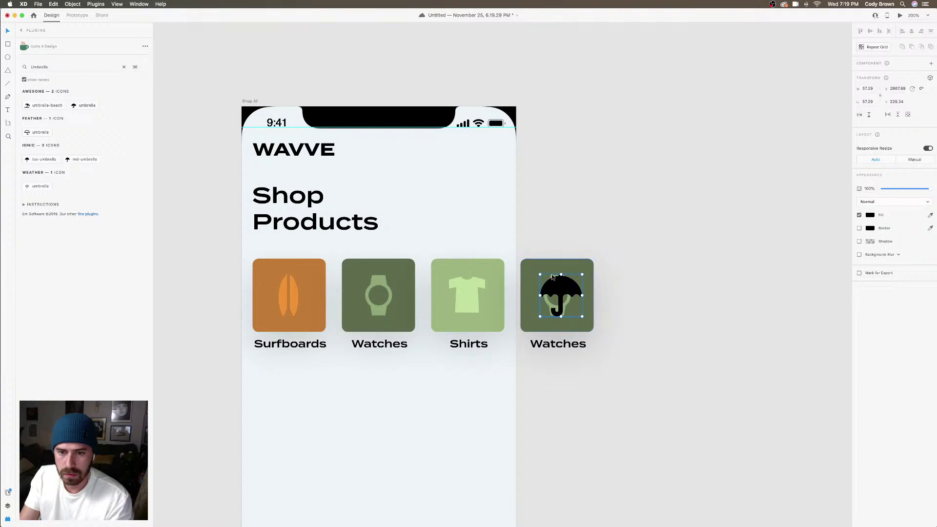
Remove the watch icon from the fourth card and center the umbrella icon on it at about 51 × 51
click(553, 278)
key(super+z)
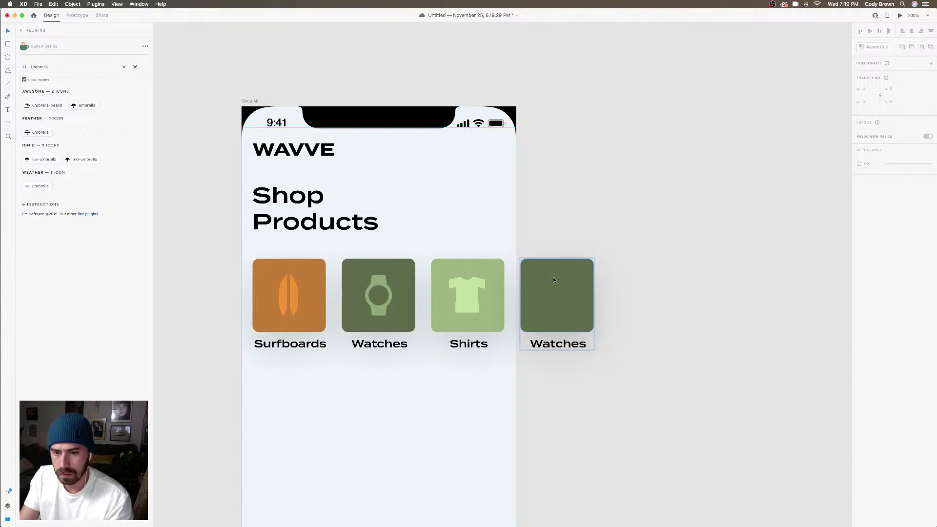
key(super+shift+z)
click(553, 311)
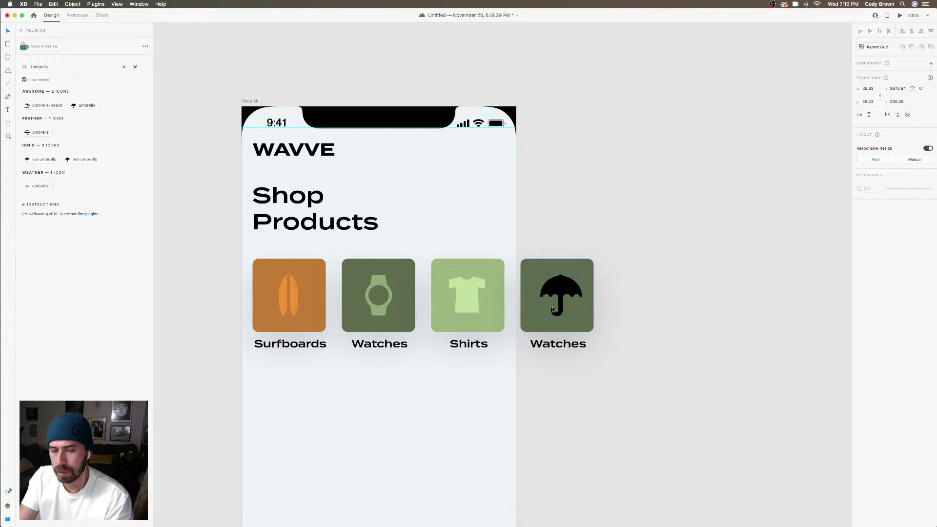
drag(584, 318, 561, 284)
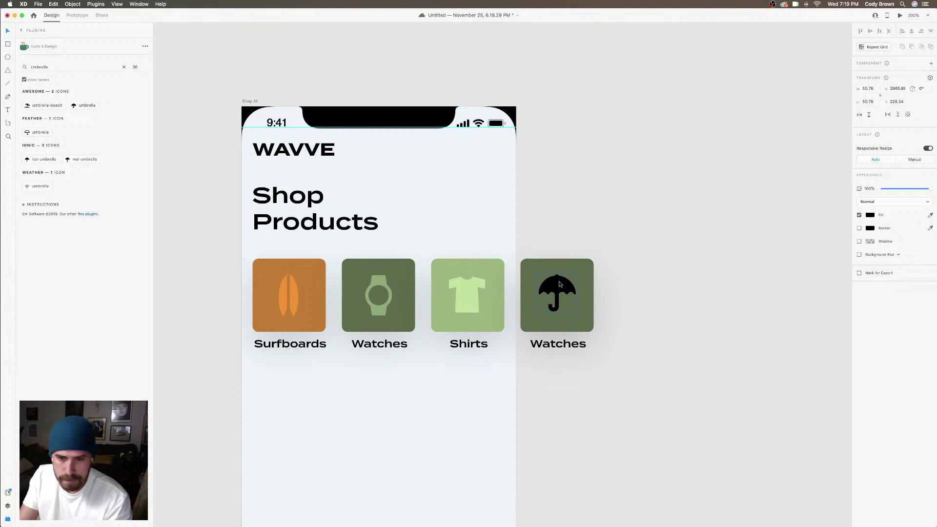
Fill the umbrella icon with a lighter green derived from the fourth card's sampled background color
click(870, 214)
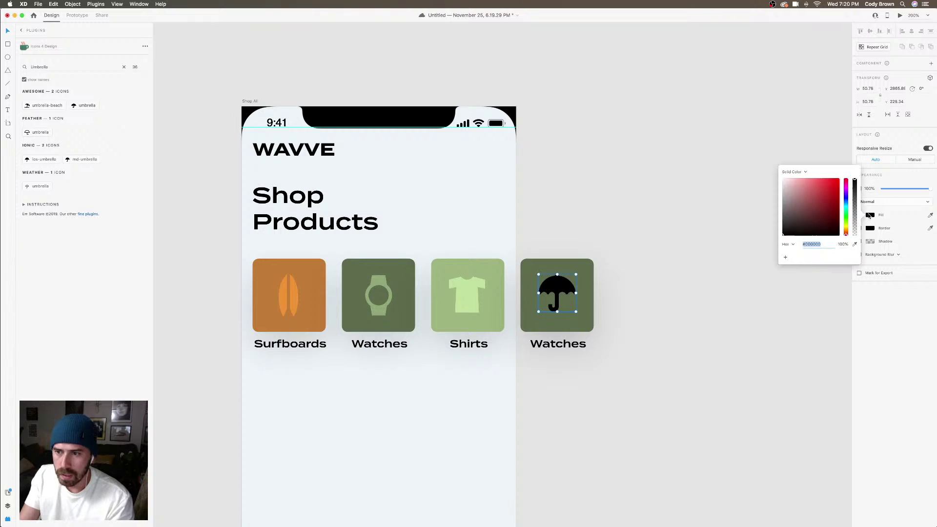
click(856, 245)
click(586, 273)
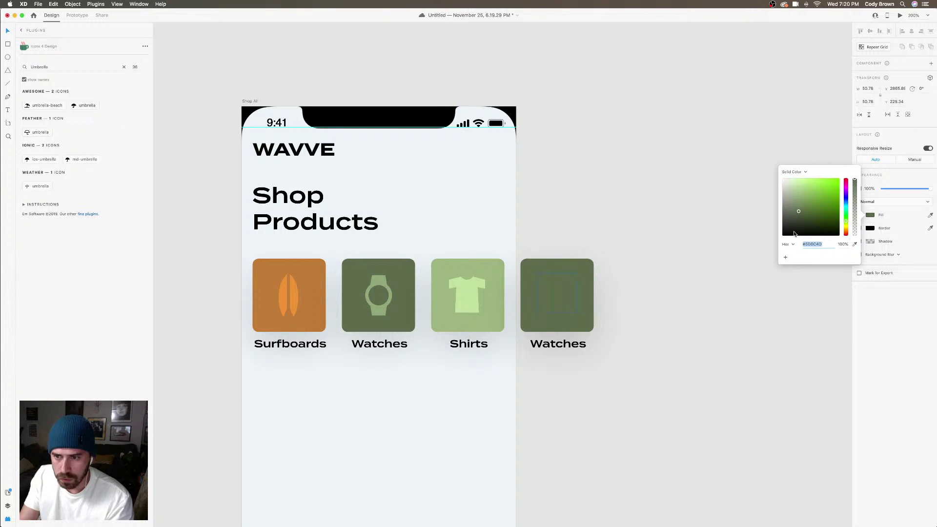
drag(799, 211, 797, 197)
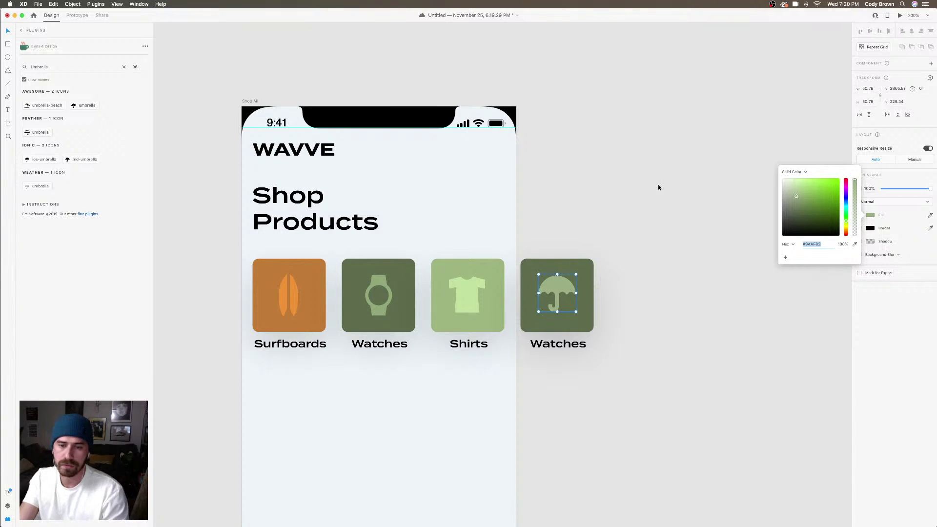
Change the fourth card's background fill to a soft turquoise
click(578, 272)
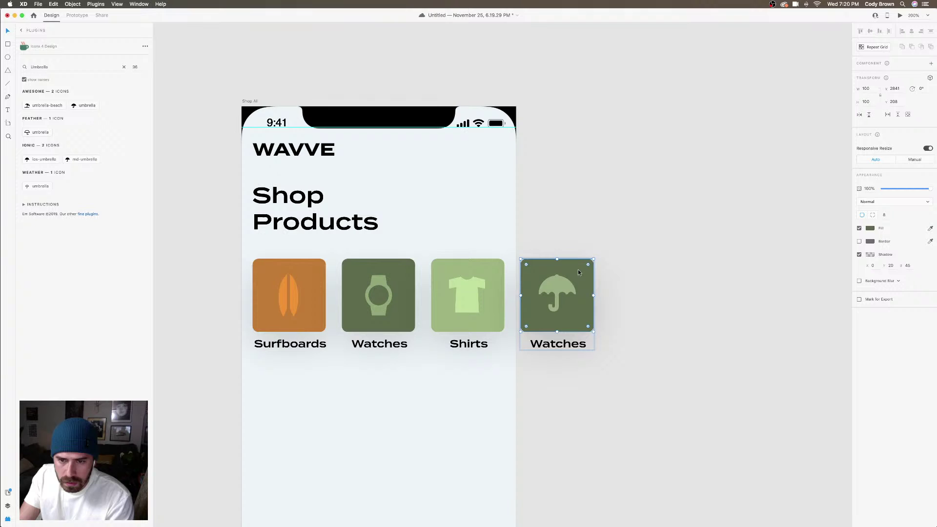
click(870, 228)
drag(847, 235, 803, 206)
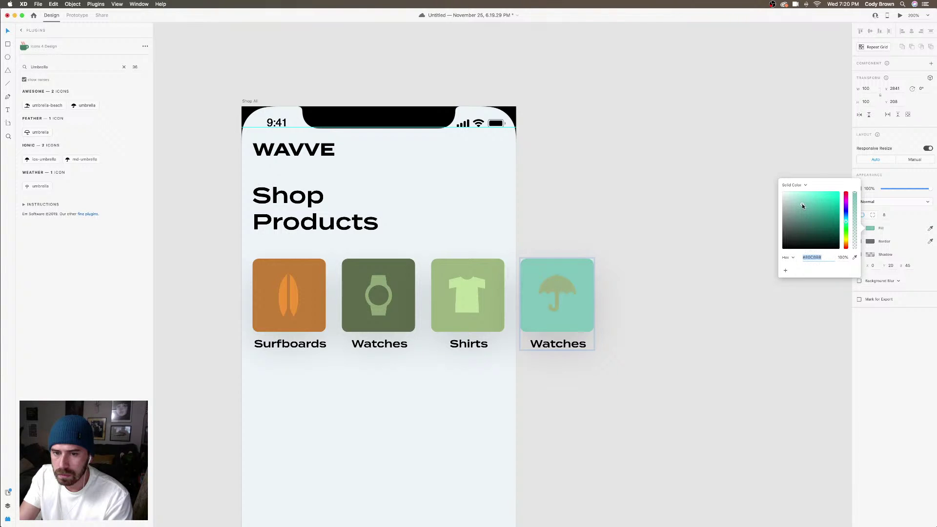
Fill the umbrella icon with a paler turquoise derived from the card's sampled background color
double_click(563, 283)
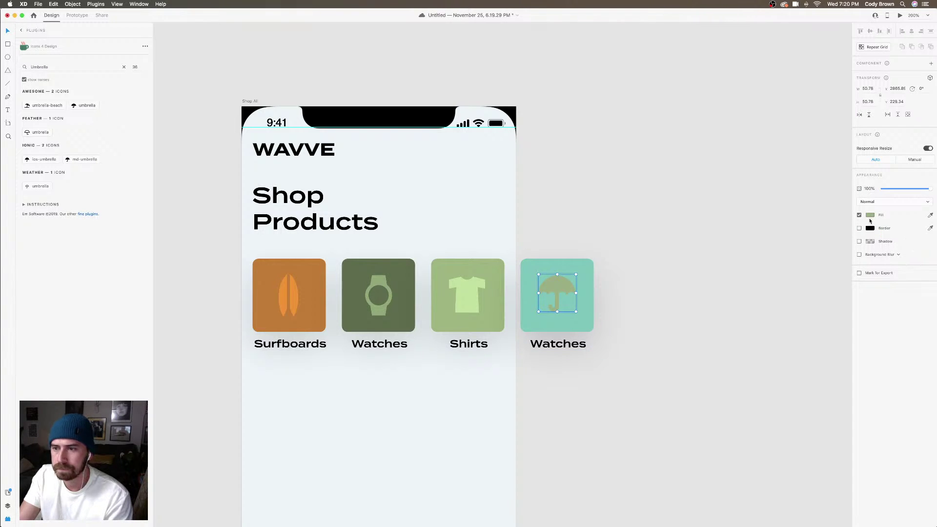
click(870, 216)
click(855, 244)
click(567, 269)
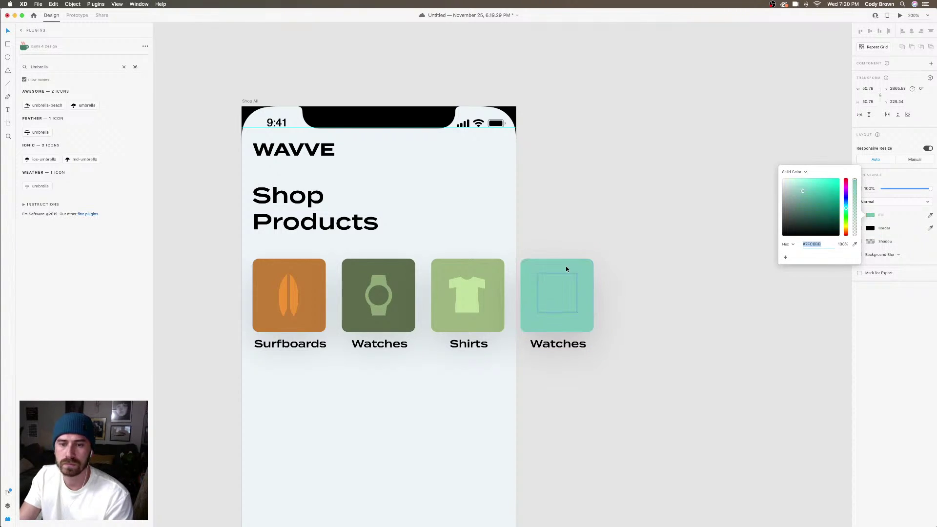
drag(810, 184, 799, 182)
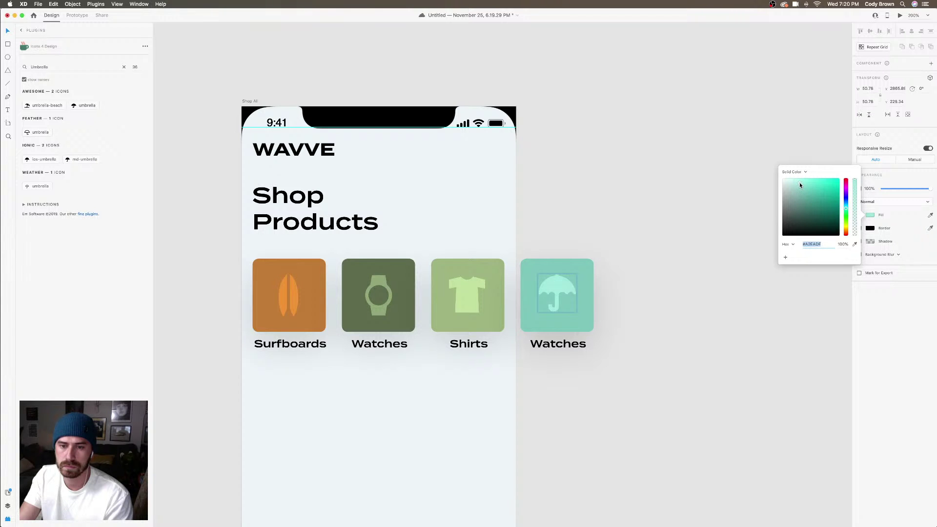
click(672, 180)
Change the fourth card's label text to Umbrellas
double_click(561, 344)
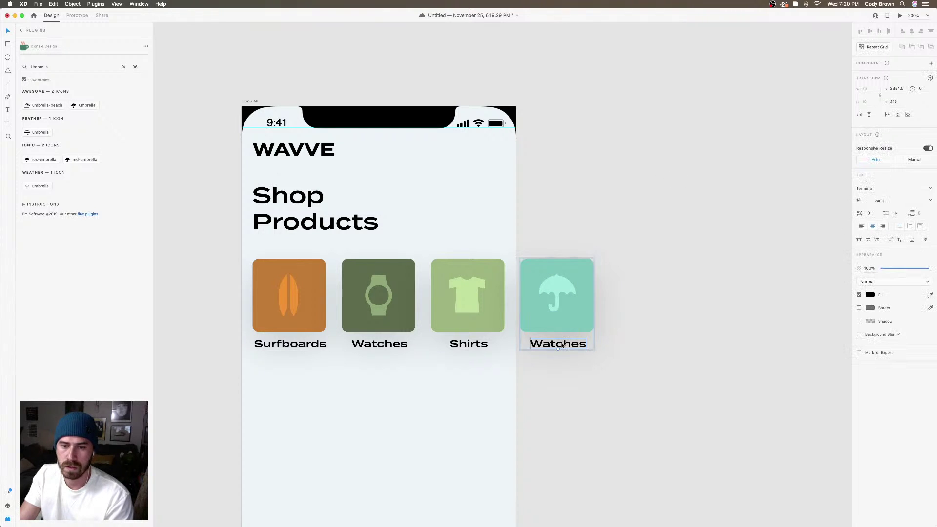
text(Umb)
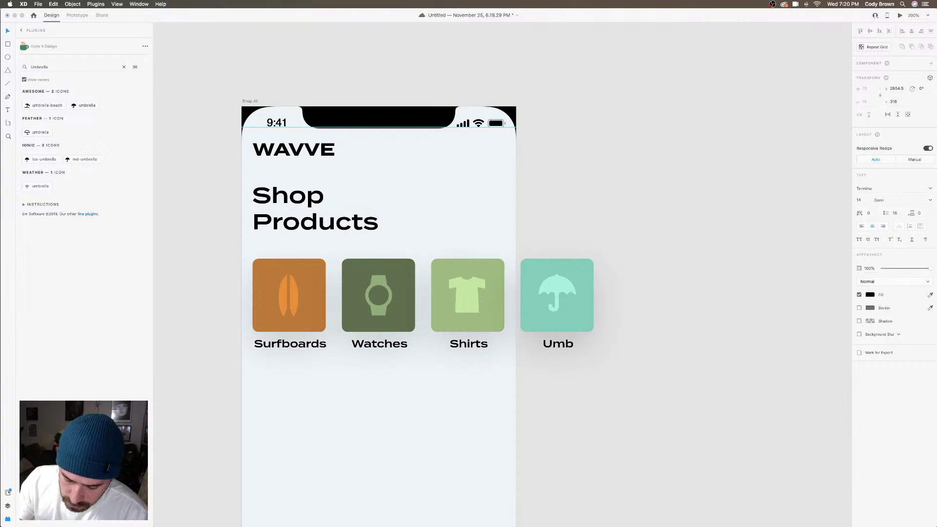
text(relas)
key(BackSpace)
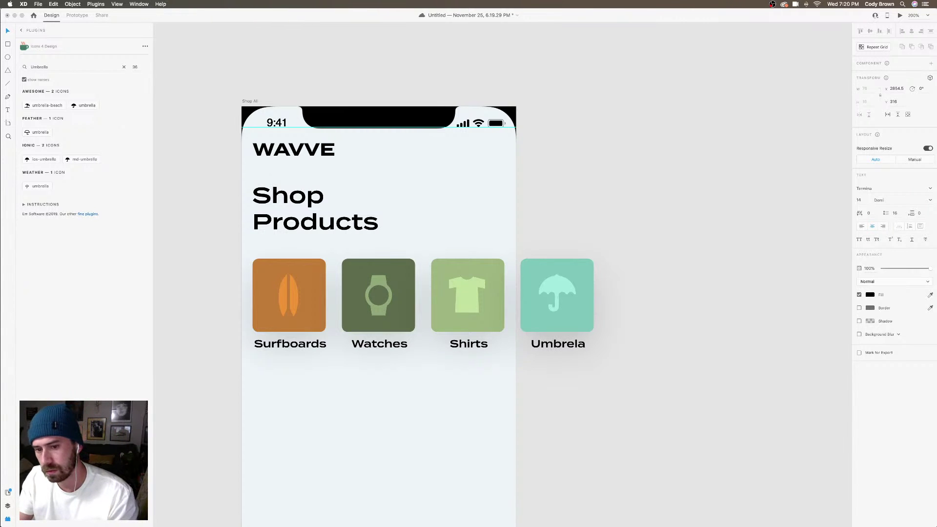
key(BackSpace)
text(las)
key(Escape)
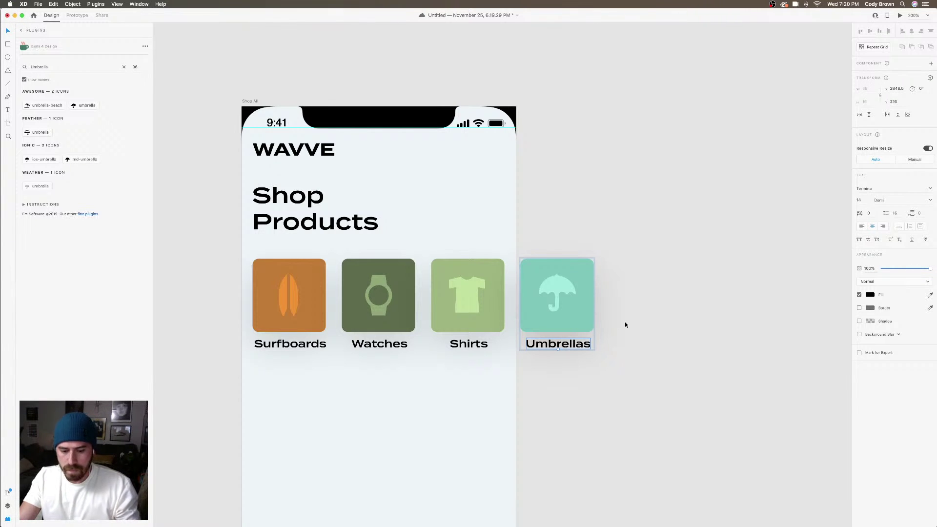
key(Escape)
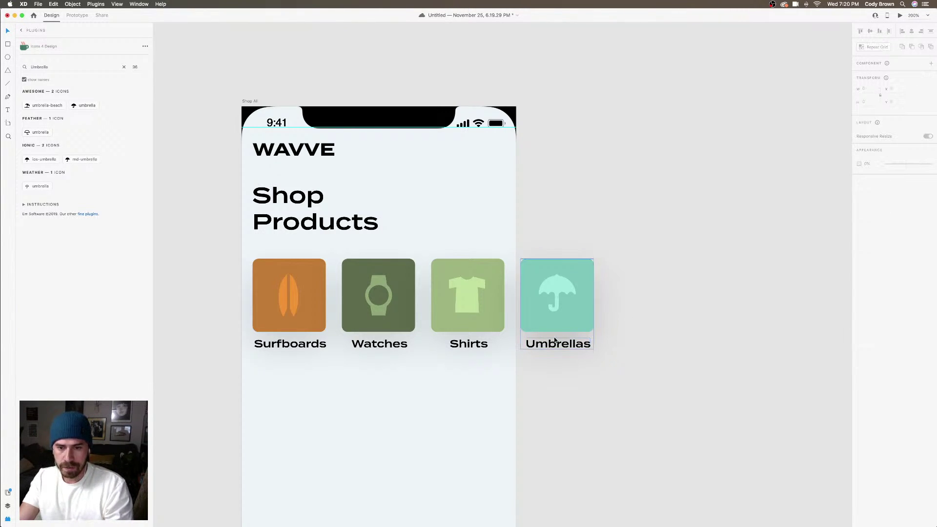
Place a duplicate of the Shop All artboard beside the original
key(super+minus)
key(super+minus)
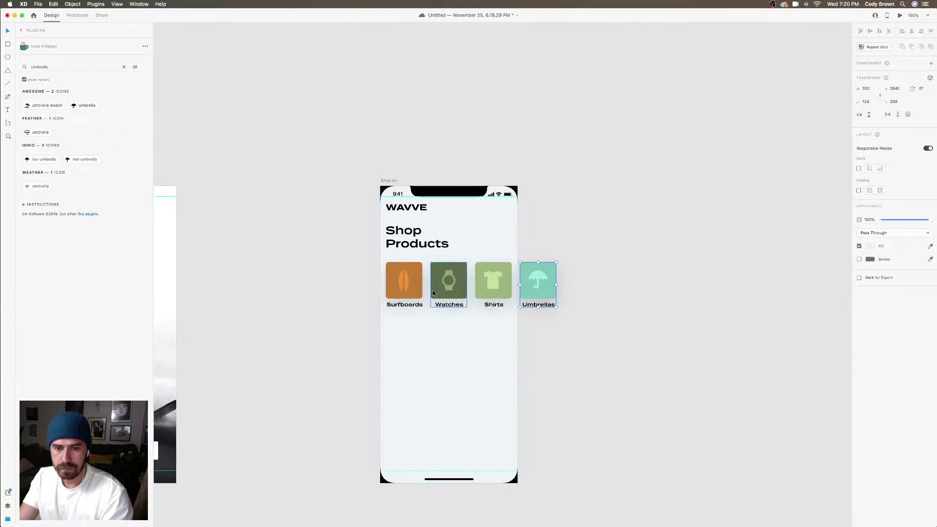
click(566, 239)
scroll(566, 240, right, 2)
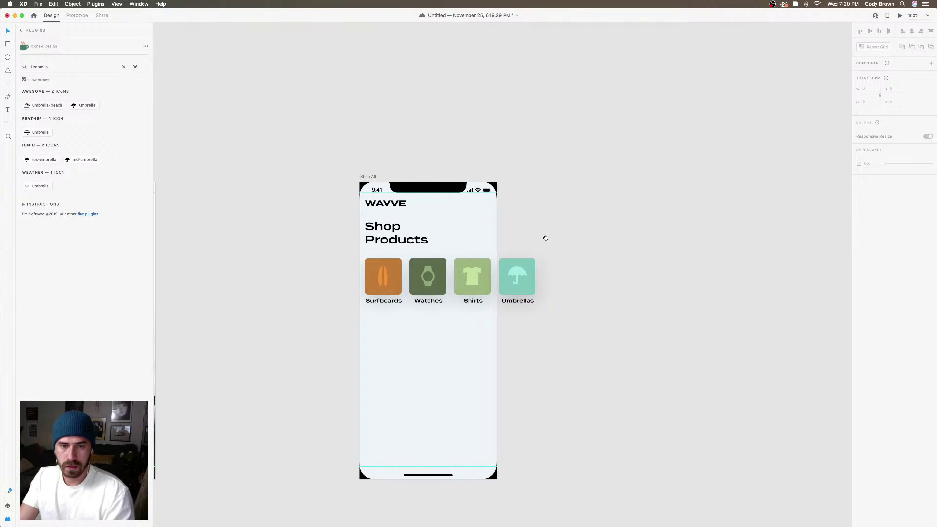
click(398, 266)
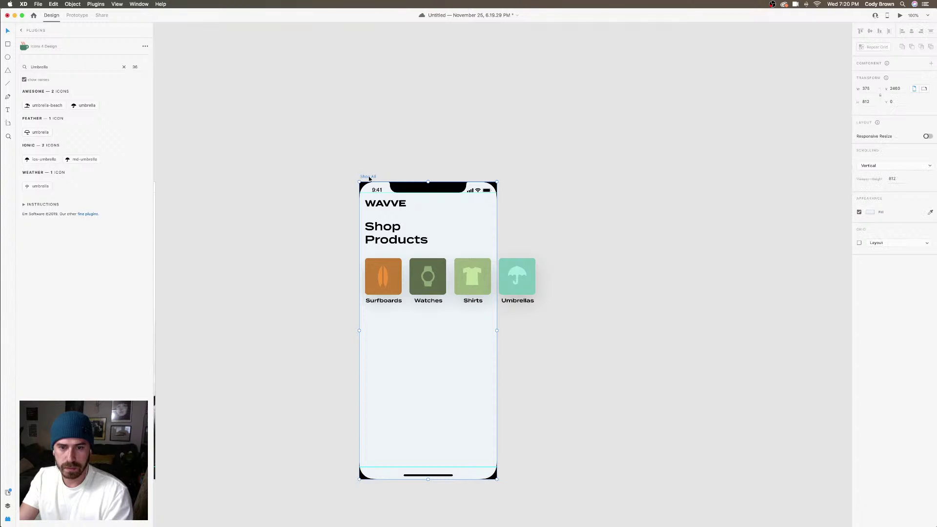
drag(369, 177, 623, 187)
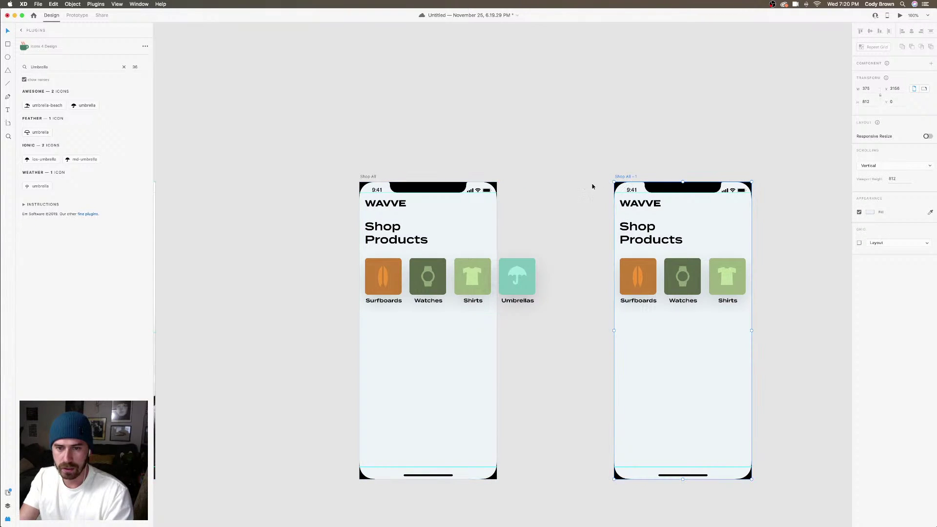
Delete the duplicated Shop All artboard
click(528, 271)
shift+click(386, 281)
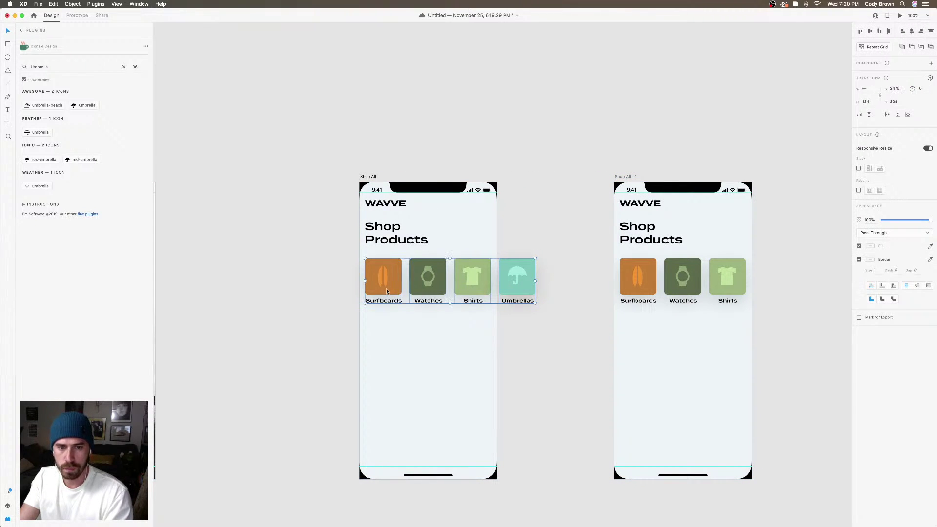
right_click(388, 289)
click(616, 185)
click(616, 185)
key(Delete)
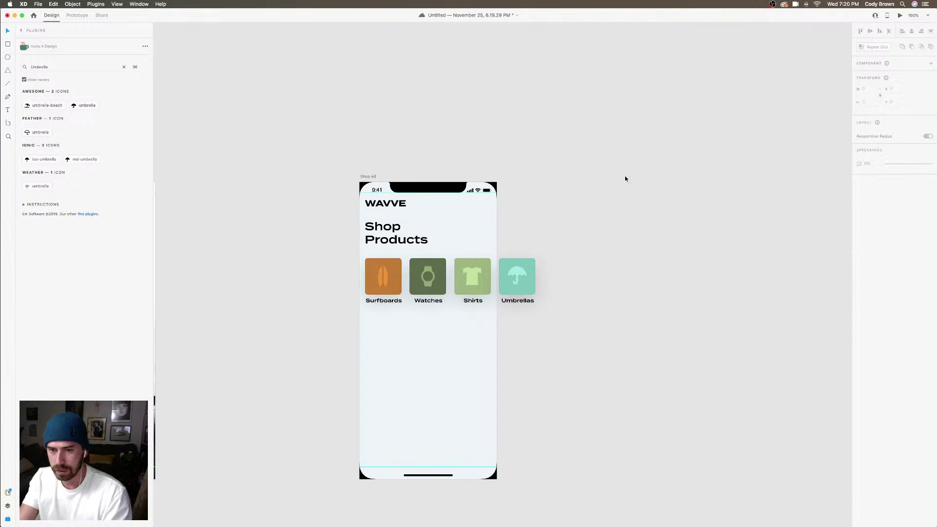
Group the Surfboards, Watches, Shirts and Umbrellas cards together and show the Shop All artboard's layers
click(379, 293)
shift+click(436, 287)
shift+click(474, 285)
shift+click(526, 288)
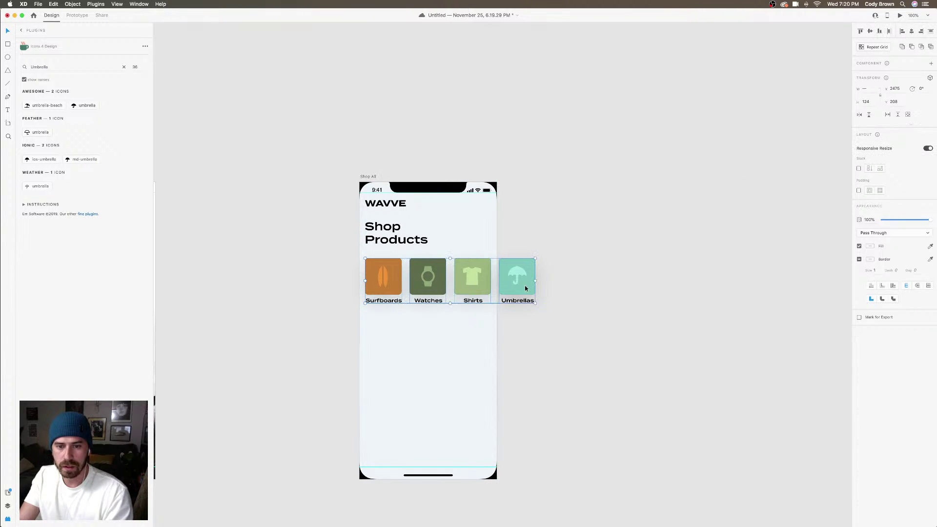
right_click(525, 288)
click(562, 347)
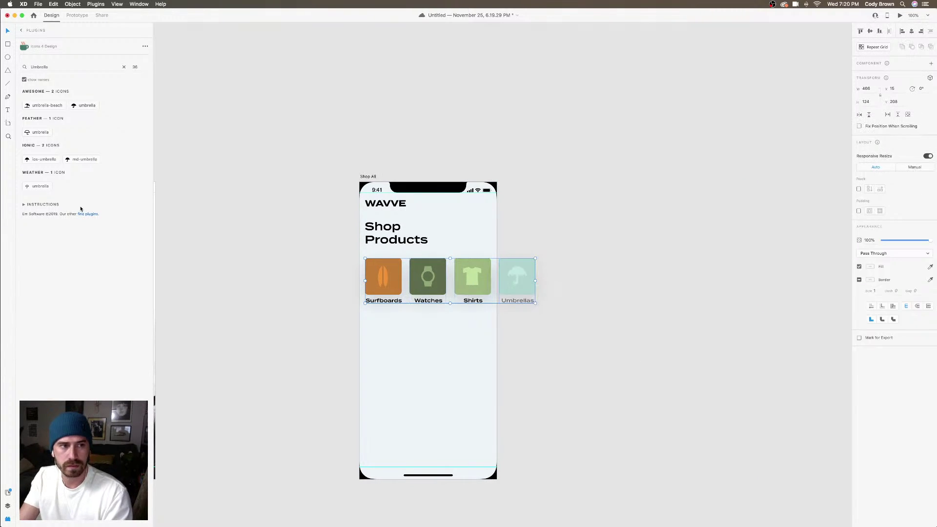
click(8, 506)
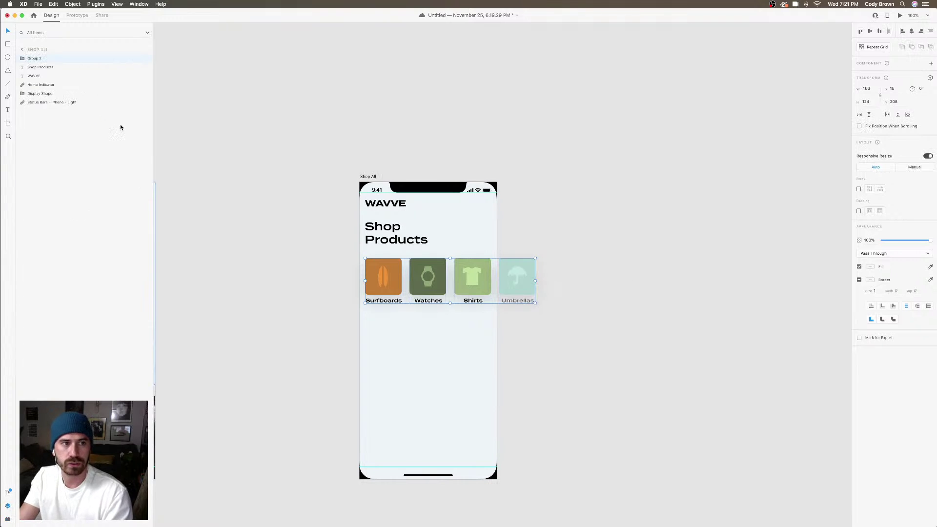
Rename the group of four product cards as categories
double_click(39, 59)
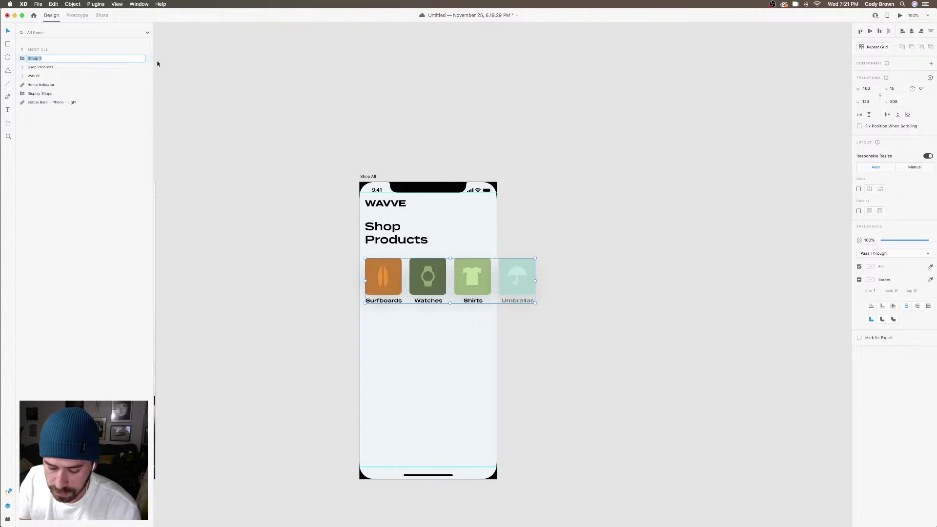
text(categories)
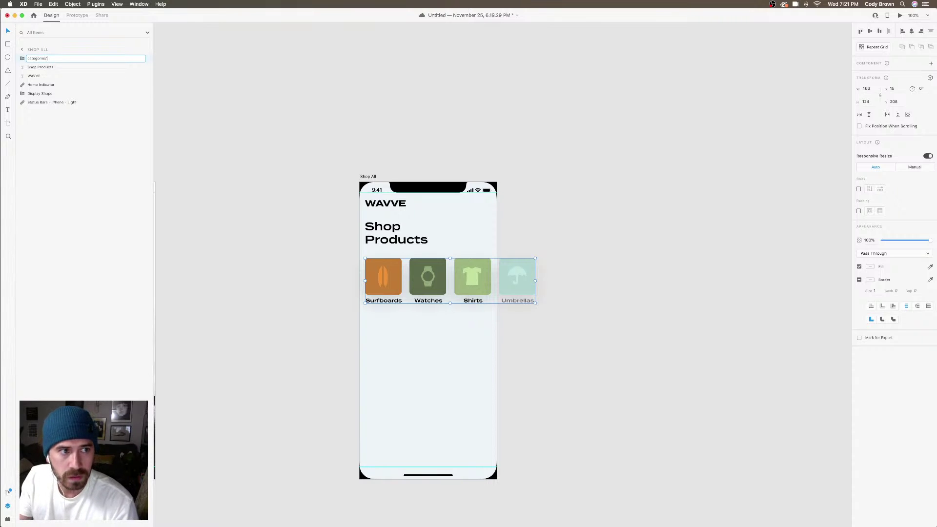
key(Return)
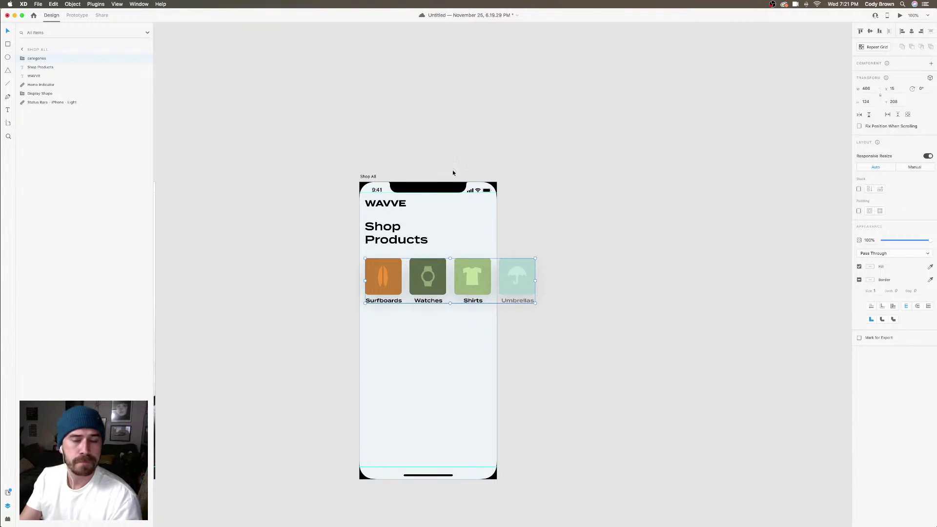
Duplicate the Shop All artboard to its right and widen the gap between the two
drag(372, 179, 641, 184)
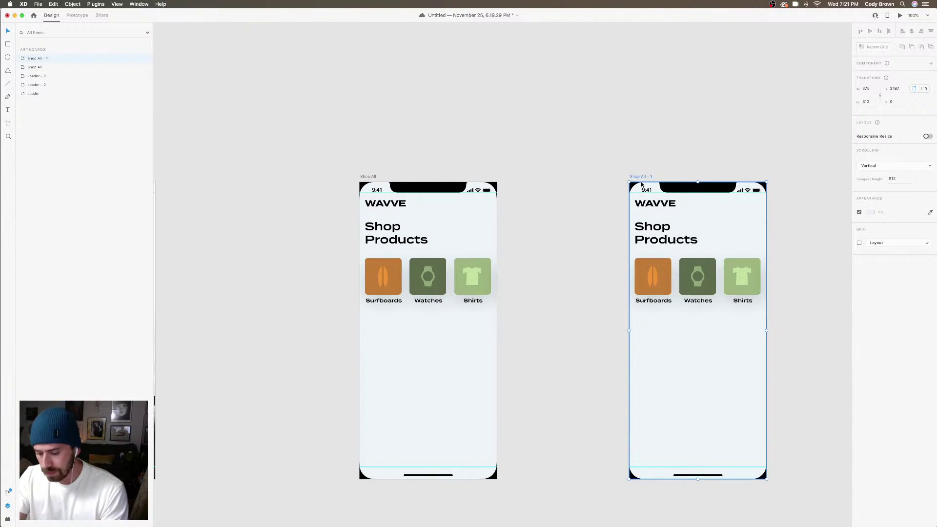
key(super+minus)
scroll(603, 185, right, 2)
drag(574, 197, 616, 199)
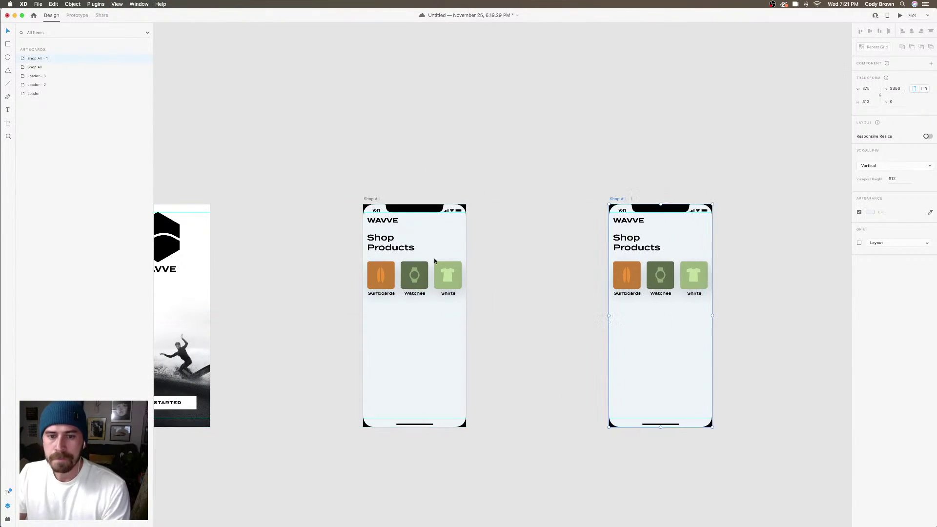
Switch to prototyping and link the original artboard's categories group to the Shop All - 1 artboard with a tap Auto-Animate interaction
click(435, 261)
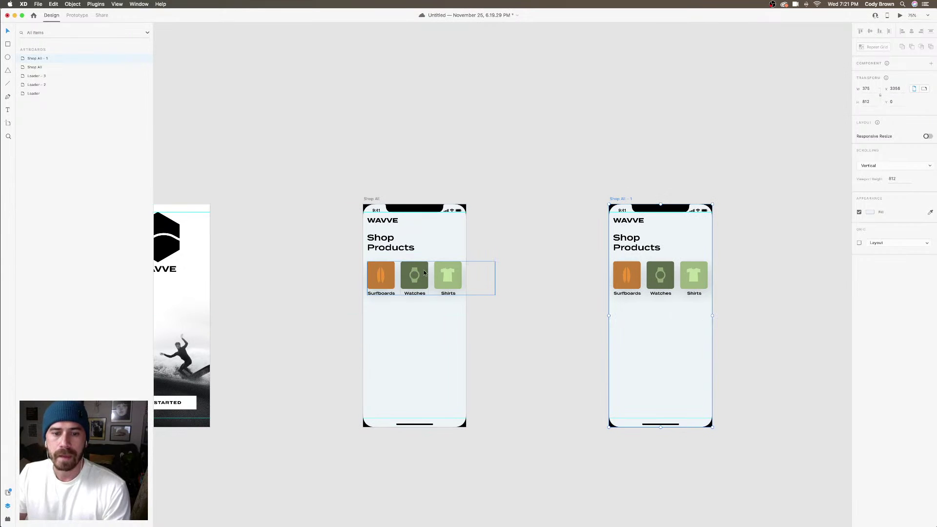
click(78, 17)
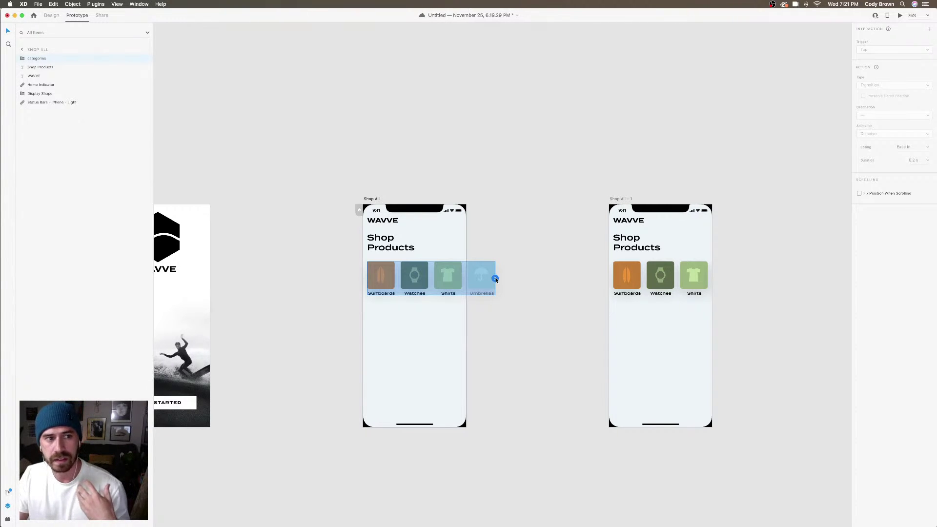
drag(496, 280, 617, 256)
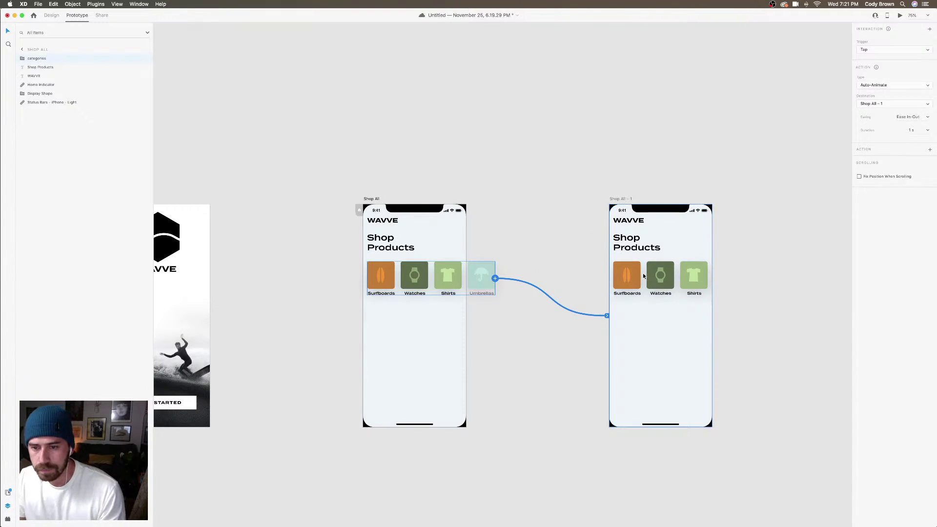
click(627, 276)
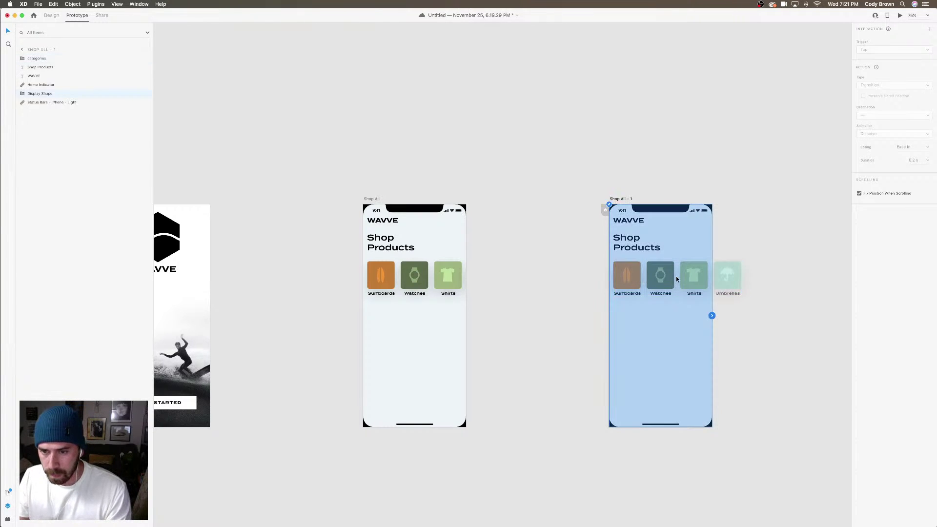
click(485, 279)
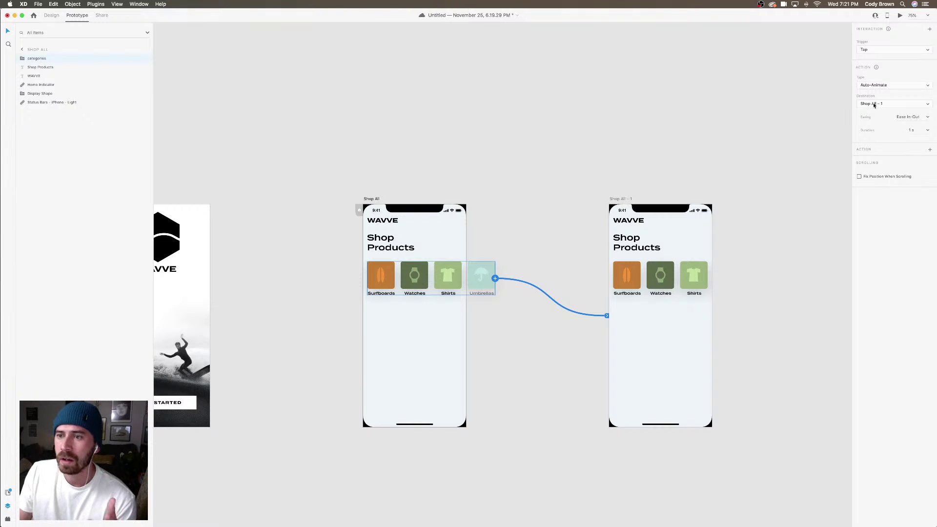
Rename the duplicate artboard as Shop All - Drag and shift its categories group left so Watches, Shirts and Umbrellas fill the screen
click(630, 199)
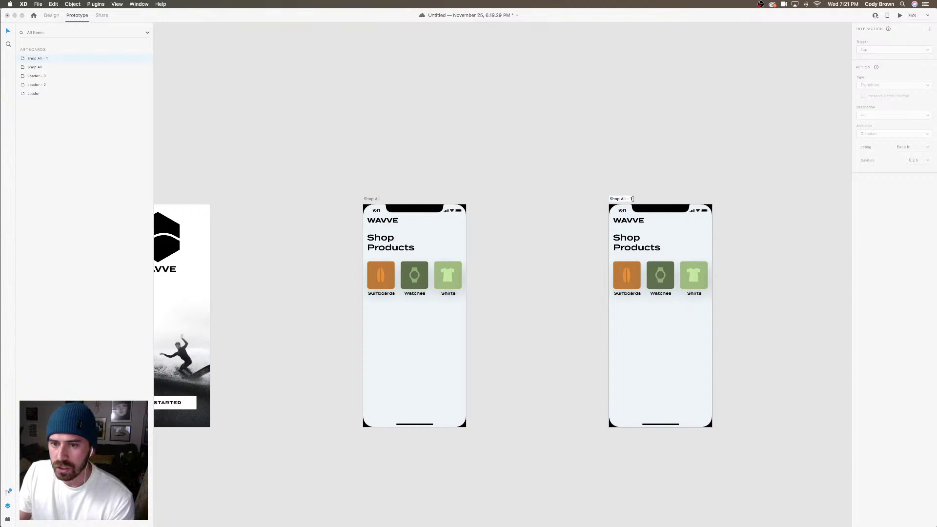
double_click(633, 199)
key(BackSpace)
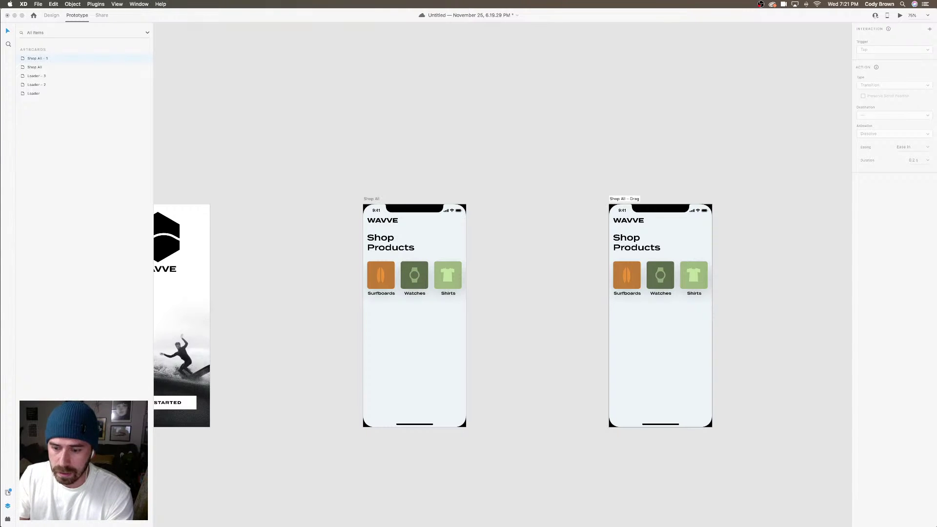
text(Drag)
key(Return)
click(671, 279)
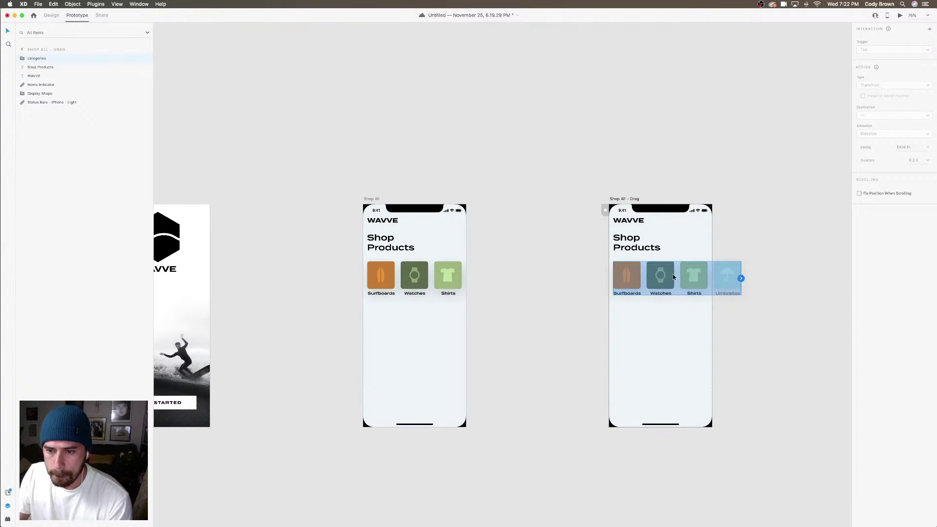
drag(672, 274, 641, 278)
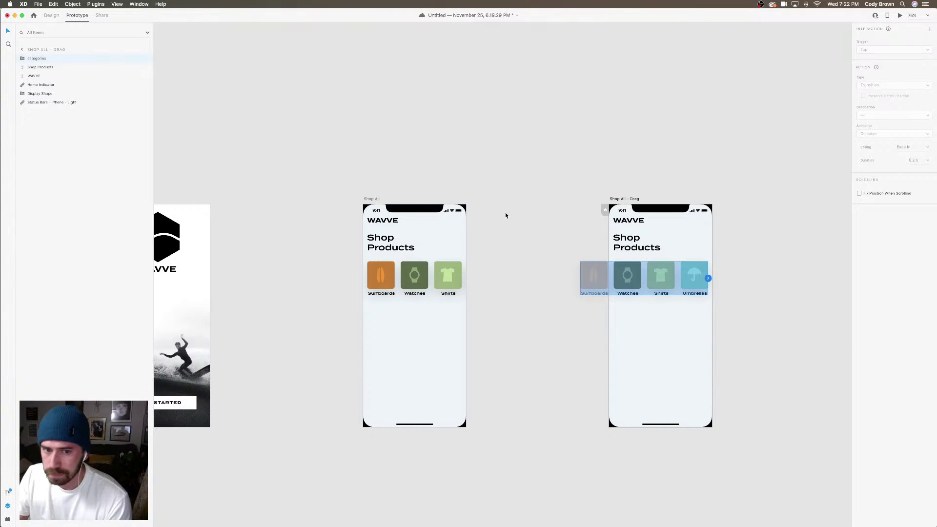
Set the trigger of the original Shop All artboard's categories interaction to Drag
click(371, 199)
click(422, 274)
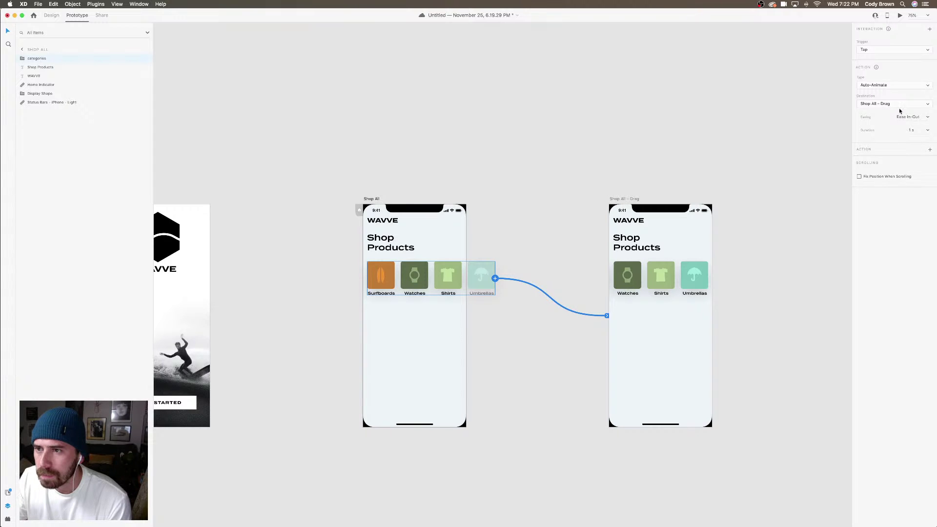
click(864, 50)
click(866, 58)
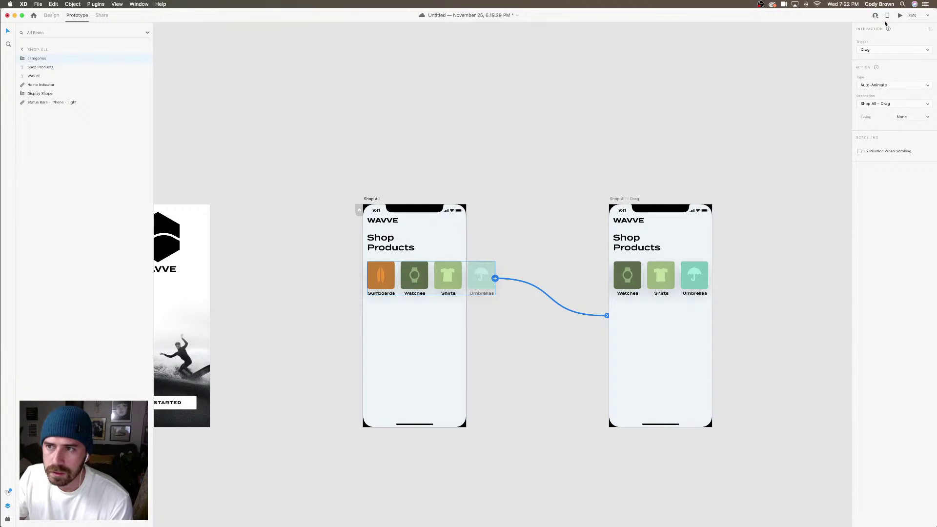
Test horizontal dragging of the category cards in the prototype preview, then close the preview
click(900, 16)
drag(346, 74, 535, 55)
drag(551, 170, 482, 160)
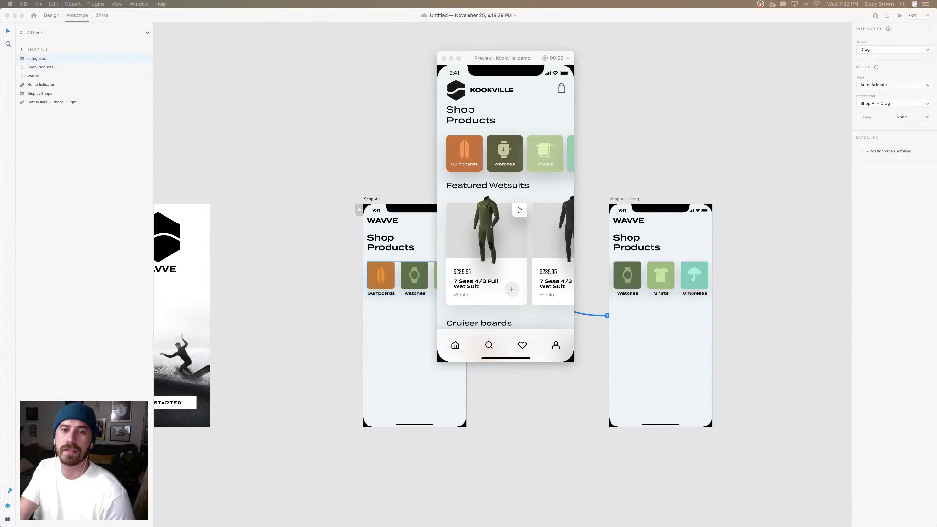
click(444, 58)
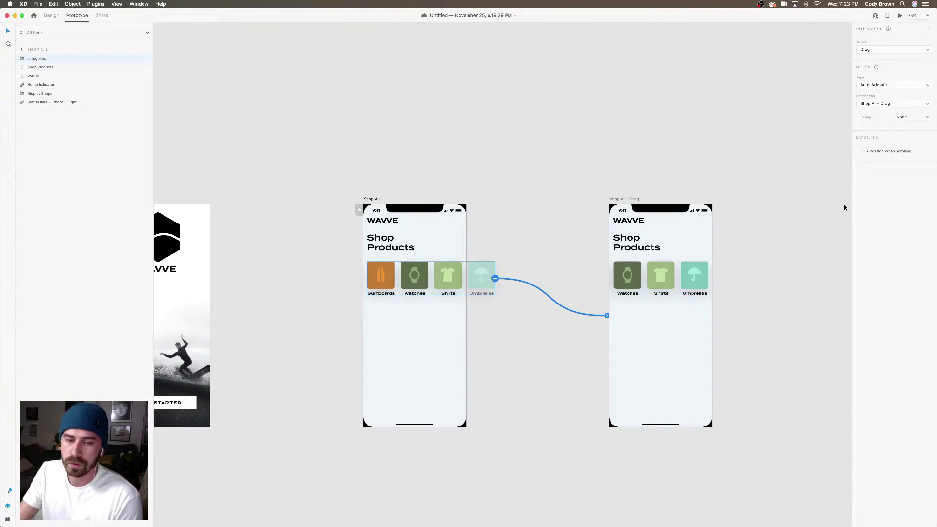
Examine the categories group's drag link to Shop All - Drag and the flow of loader and shop artboards
click(490, 226)
click(446, 274)
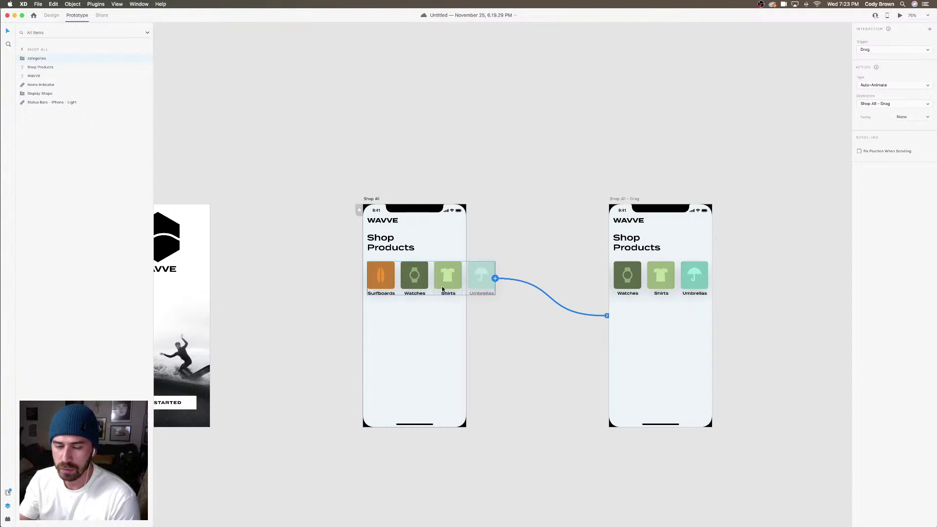
click(485, 90)
click(461, 264)
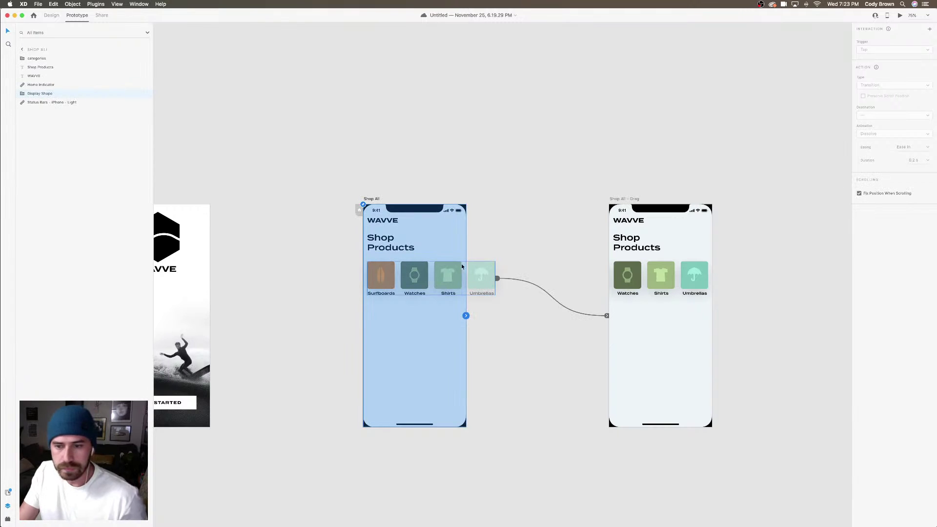
click(455, 276)
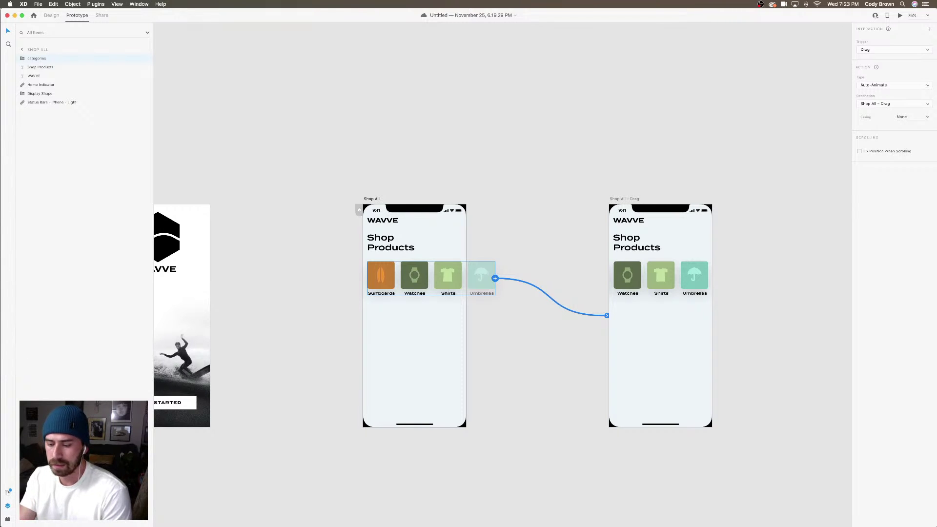
key(super+minus)
key(super+minus)
key(super+minus)
scroll(502, 274, up, 5)
scroll(502, 274, down, 8)
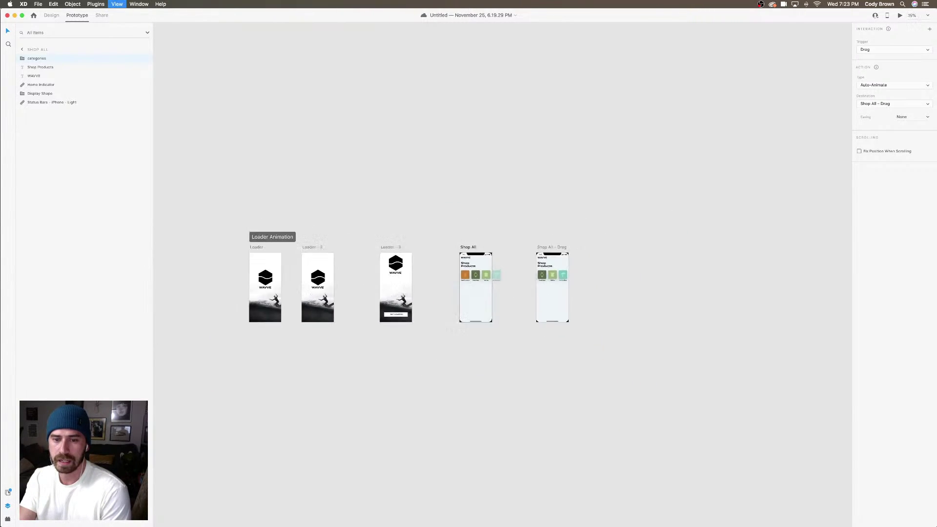
scroll(503, 273, up, 4)
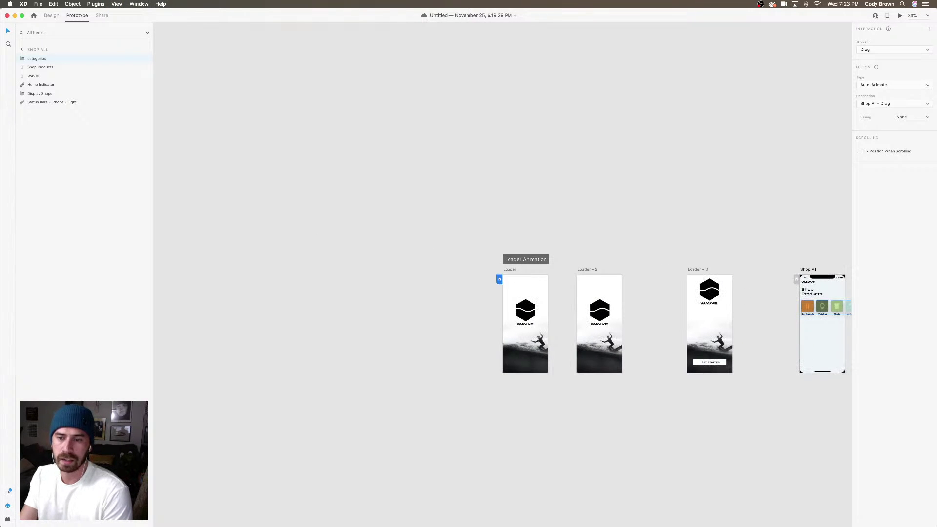
scroll(671, 232, right, 5)
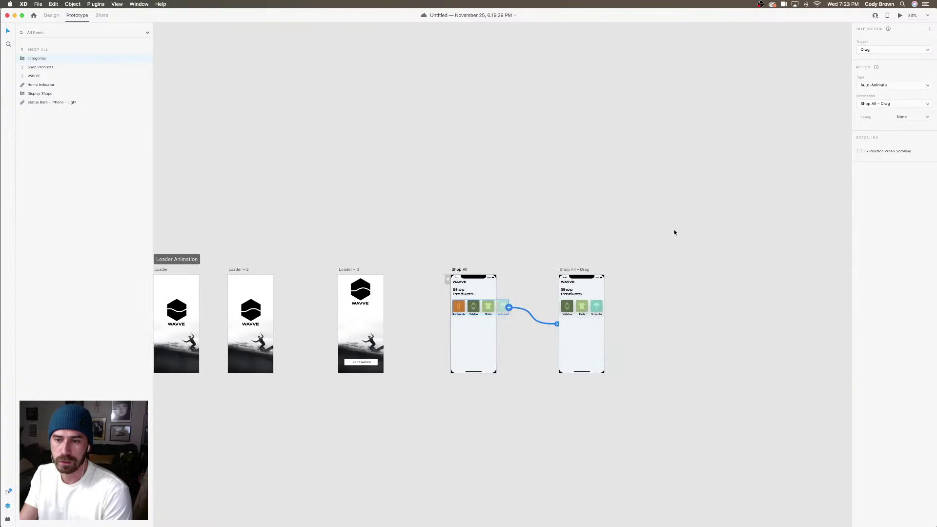
click(673, 232)
key(super+plus)
key(super+plus)
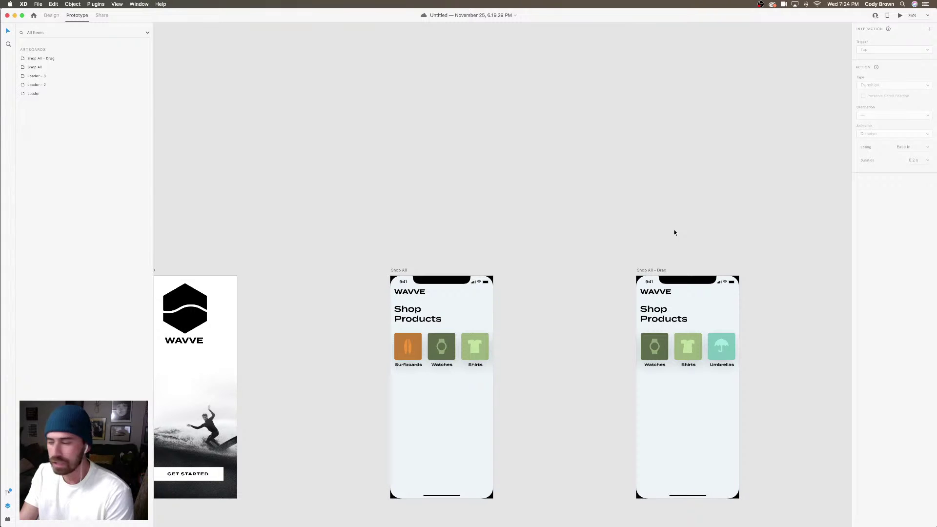
scroll(675, 232, down, 3)
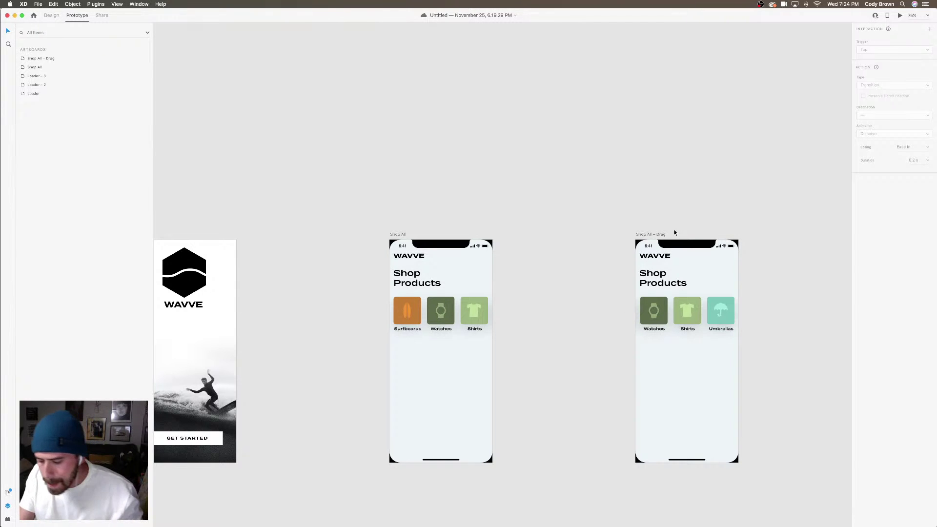
key(super+minus)
key(super+equal)
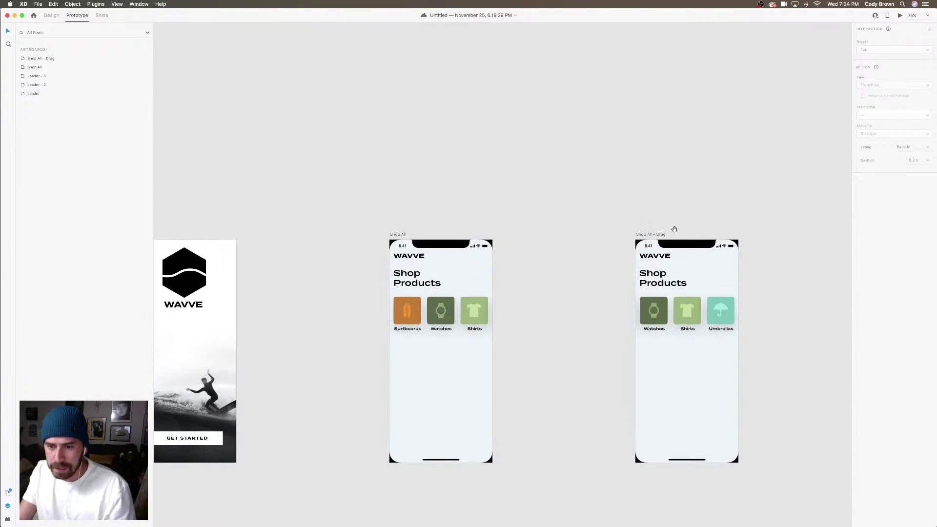
scroll(674, 228, right, 2)
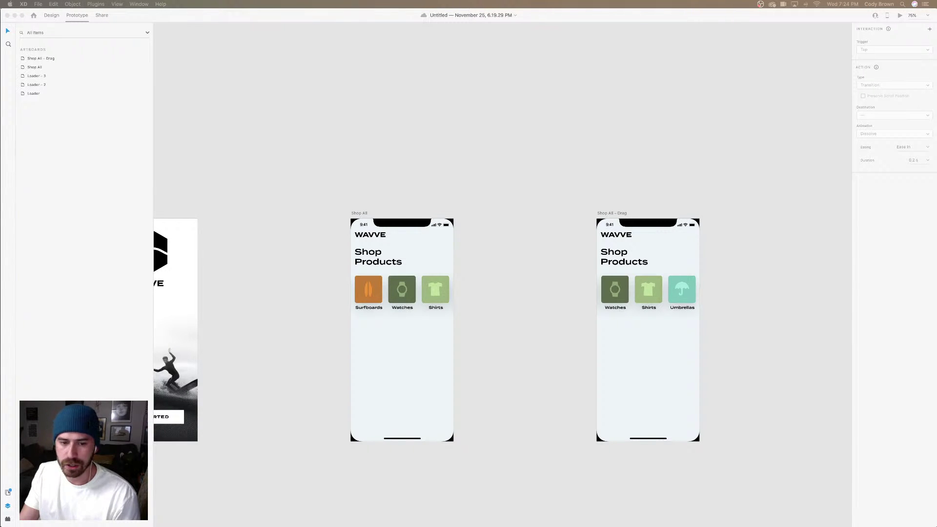
click(595, 192)
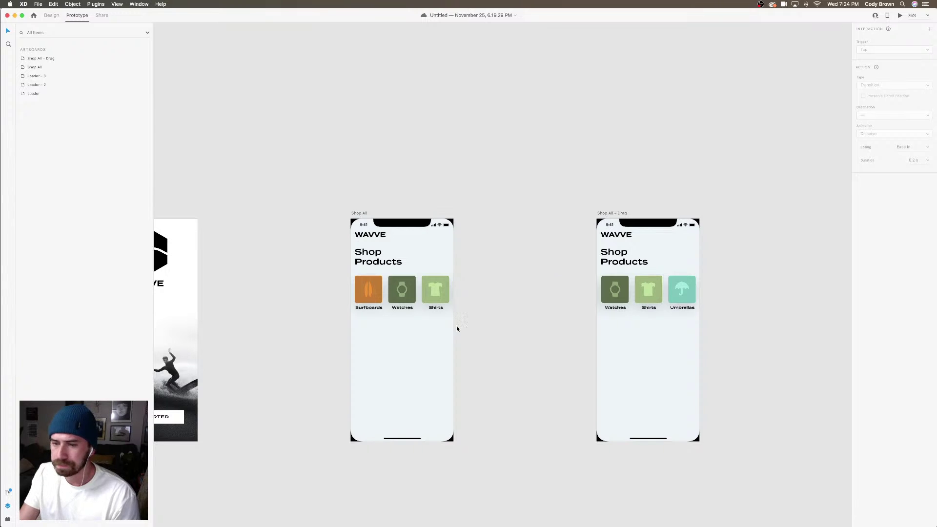
Return to design mode and turn on the Layout grid for the Shop All artboard
click(402, 353)
click(358, 290)
scroll(360, 289, up, 10)
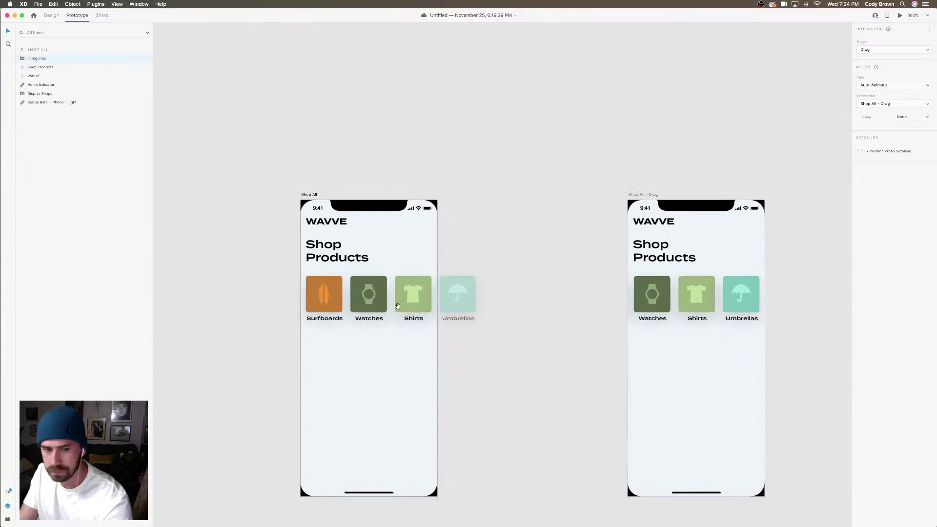
drag(528, 324, 560, 262)
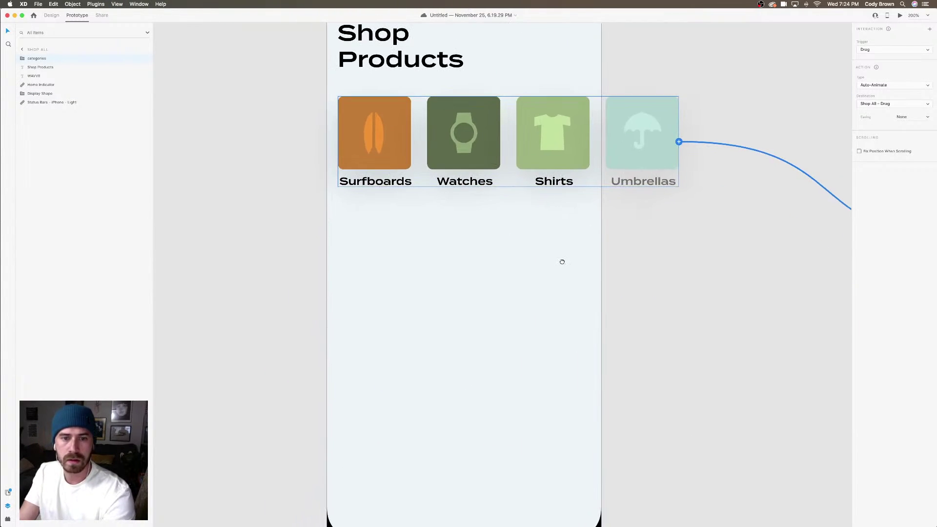
scroll(561, 261, down, 3)
scroll(396, 97, up, 1)
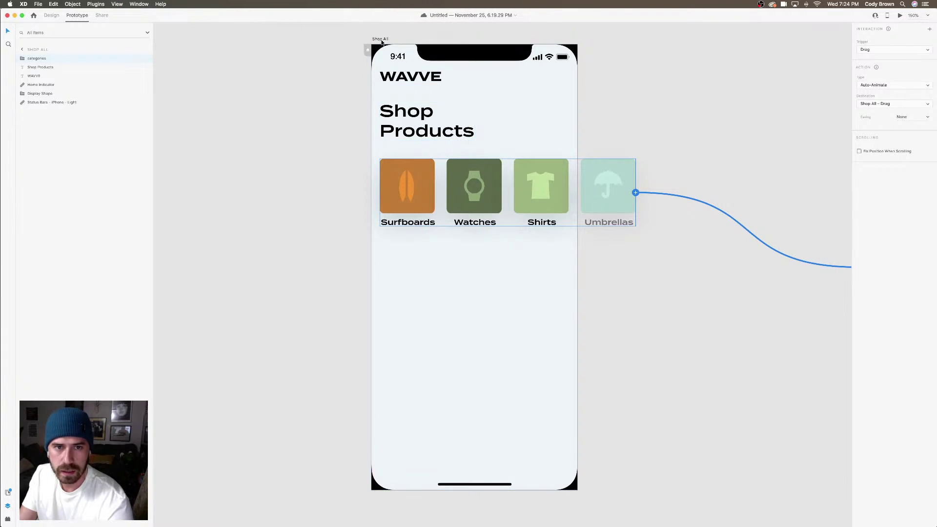
key(Escape)
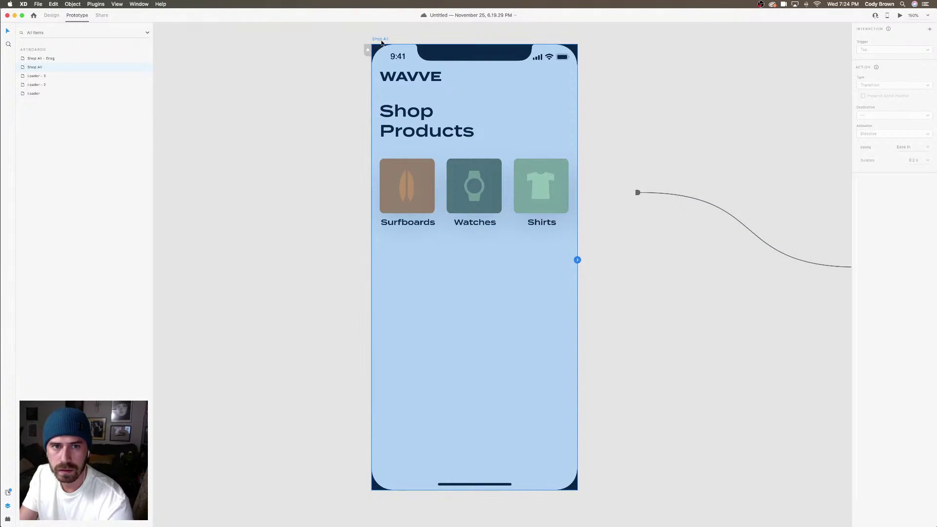
click(51, 15)
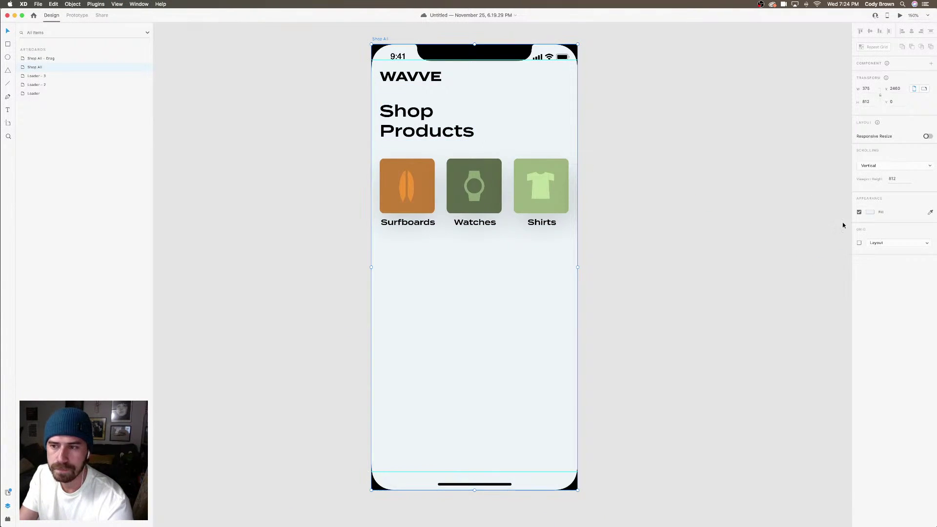
click(860, 243)
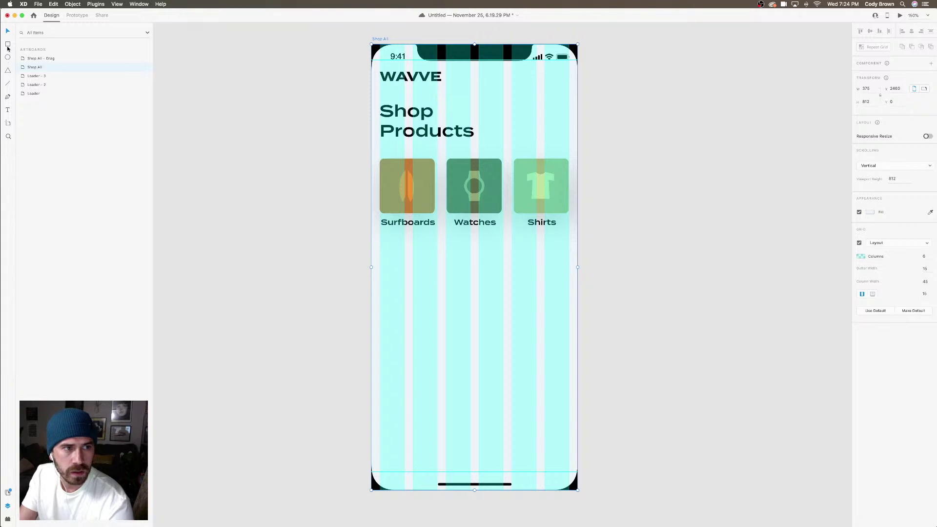
Draw a rectangle 225 wide below the category cards and set its height to 300
click(8, 45)
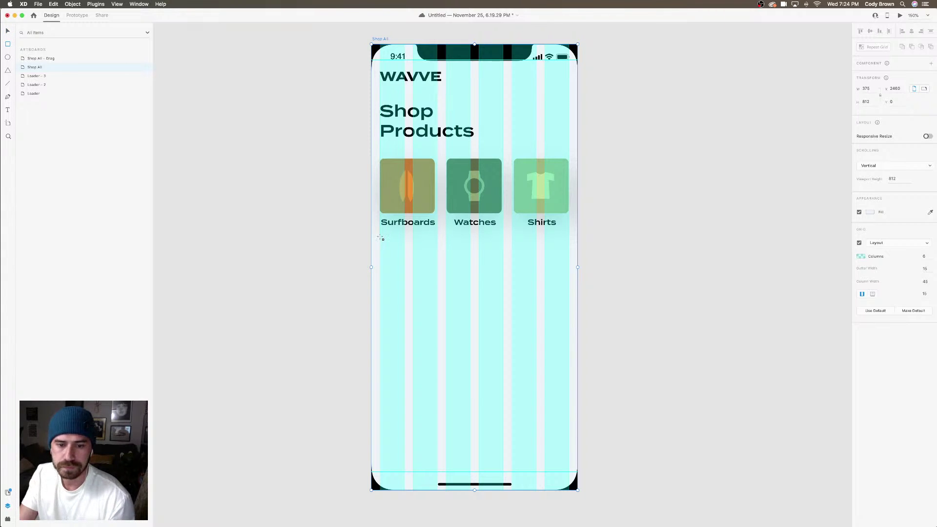
mouse_move(382, 238)
mouse_down()
mouse_move(414, 268)
mouse_move(473, 354)
mouse_move(503, 367)
mouse_move(502, 382)
mouse_up()
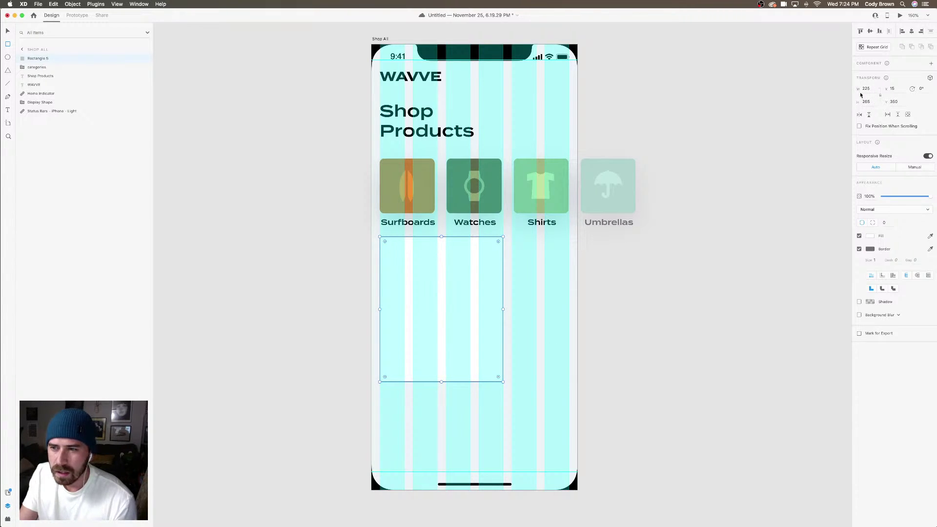
click(866, 102)
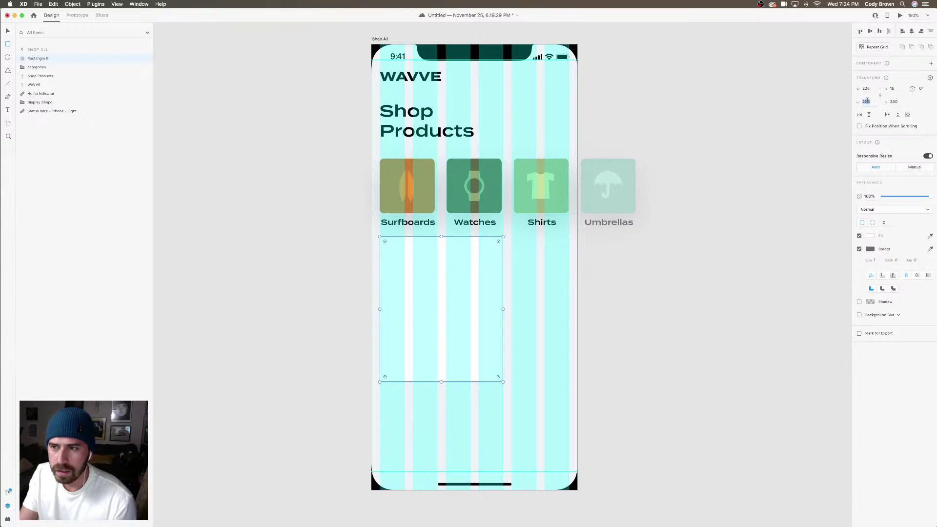
text(300)
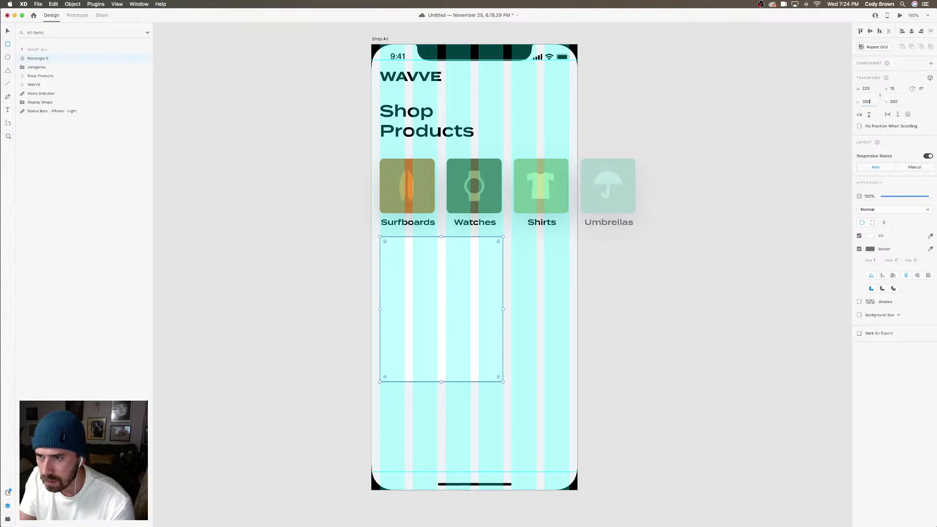
key(Return)
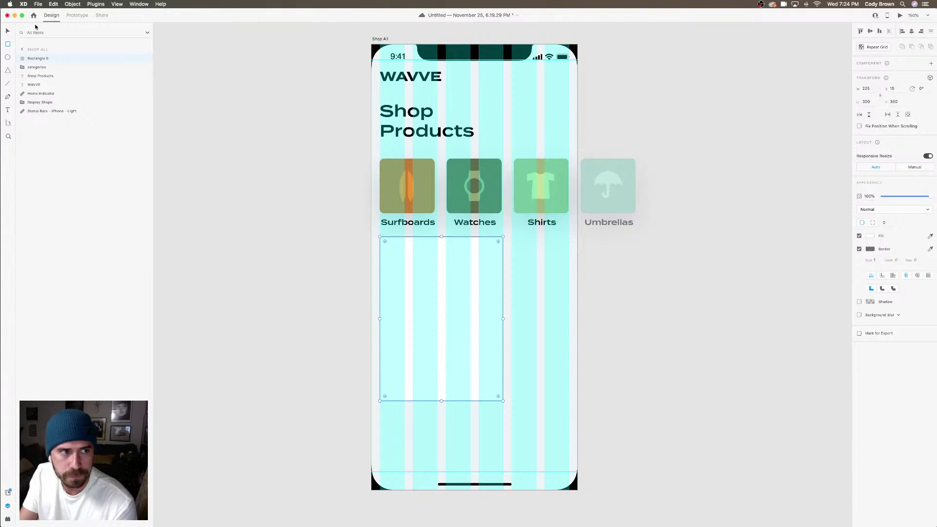
Hide the Shop All artboard's layout grid and remove the new rectangle's border
click(8, 31)
click(380, 39)
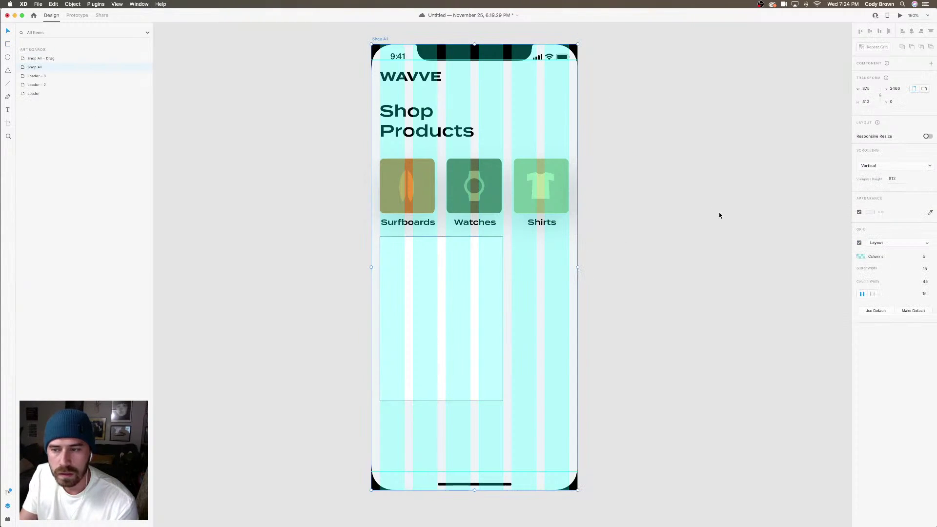
click(859, 243)
click(476, 318)
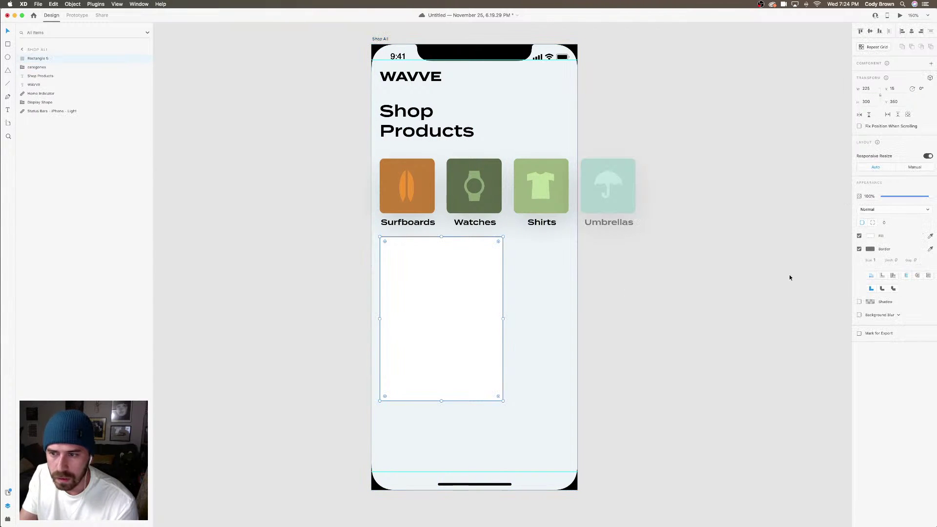
click(859, 249)
Set the white rectangle's corner radius to 8 after checking the radius of the Surfboards card background
click(448, 341)
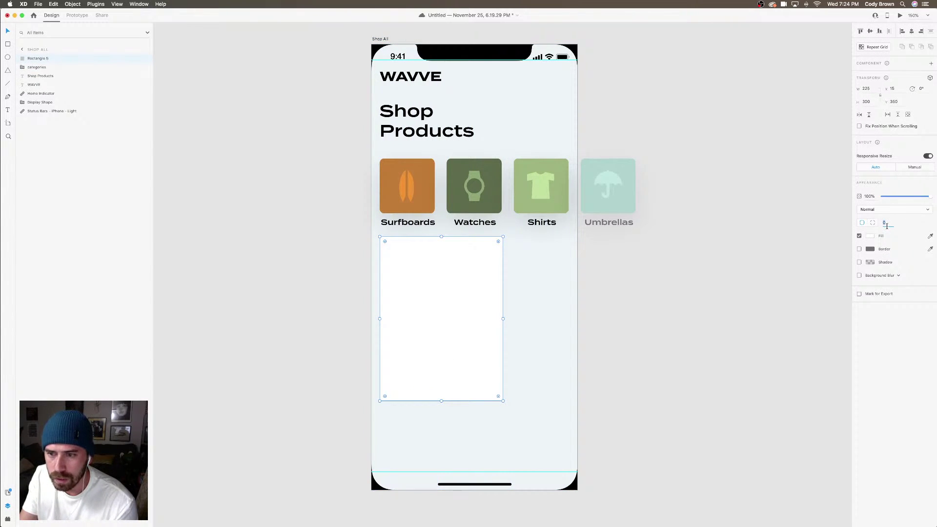
double_click(425, 166)
double_click(427, 166)
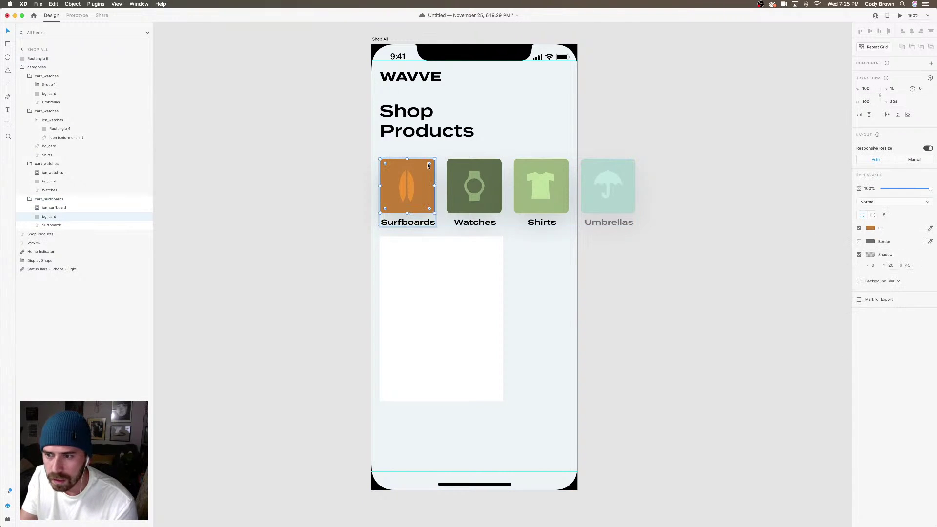
click(486, 281)
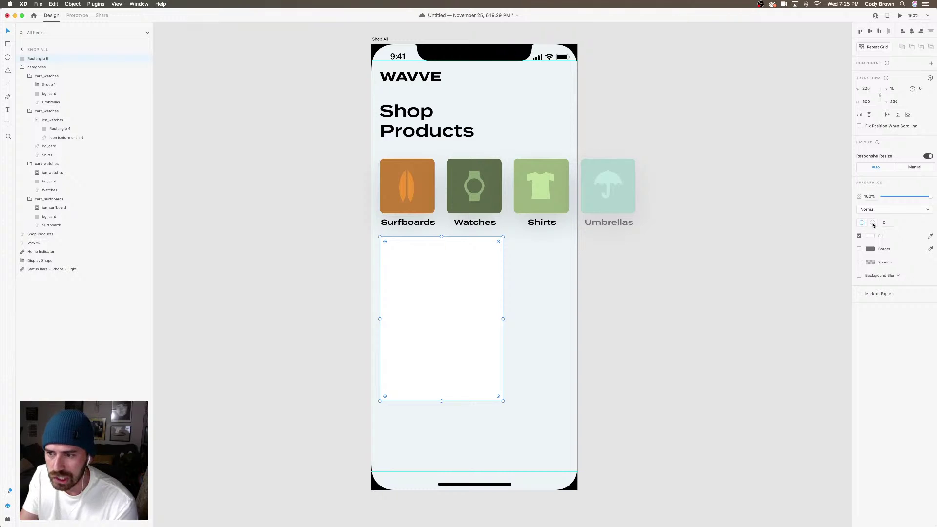
click(887, 222)
text(8)
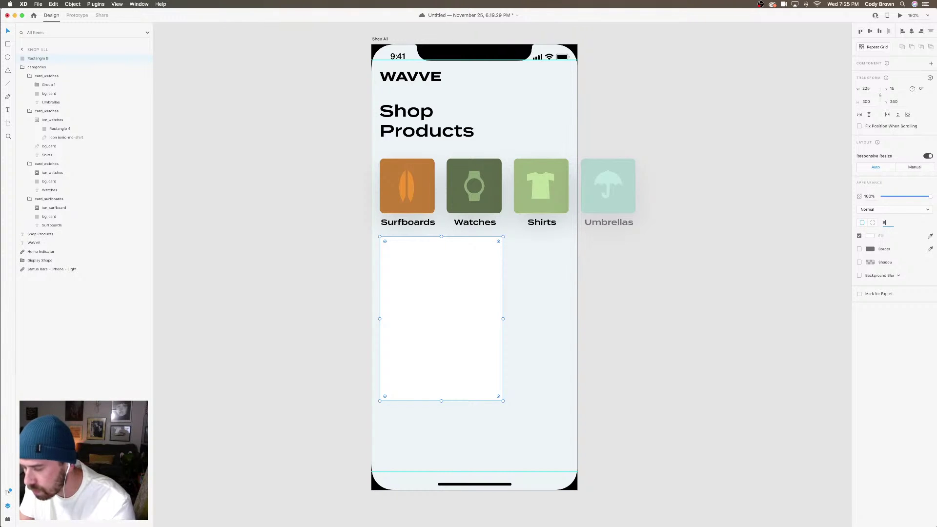
key(Return)
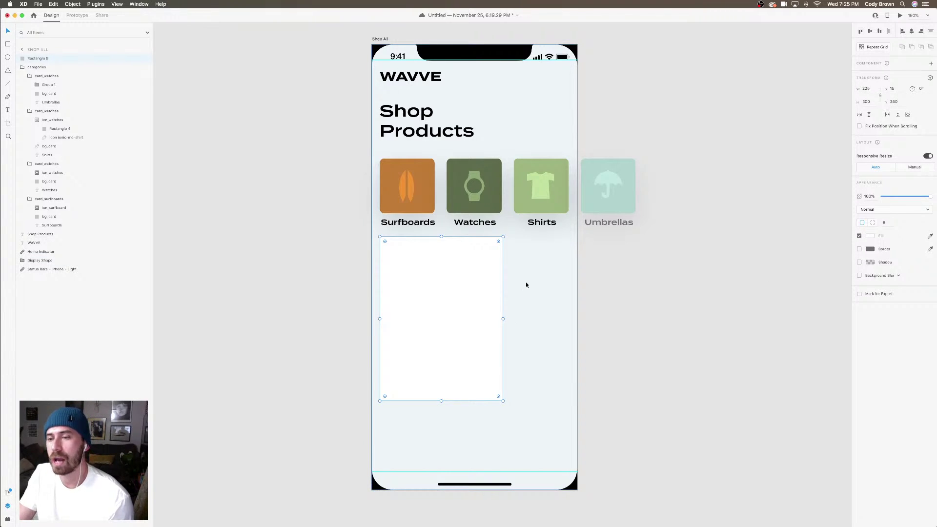
Check the Surfboards card background's shadow settings and move the white card slightly down to Y 362
click(433, 197)
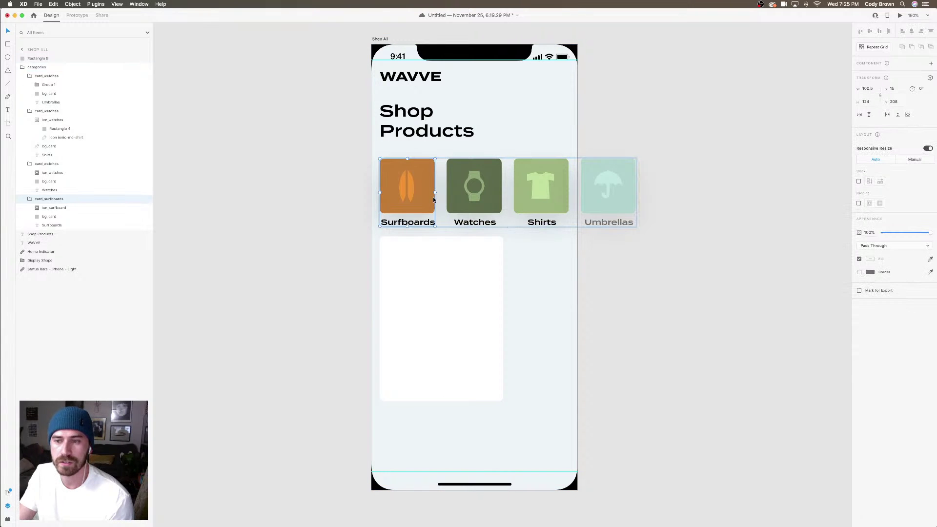
double_click(434, 200)
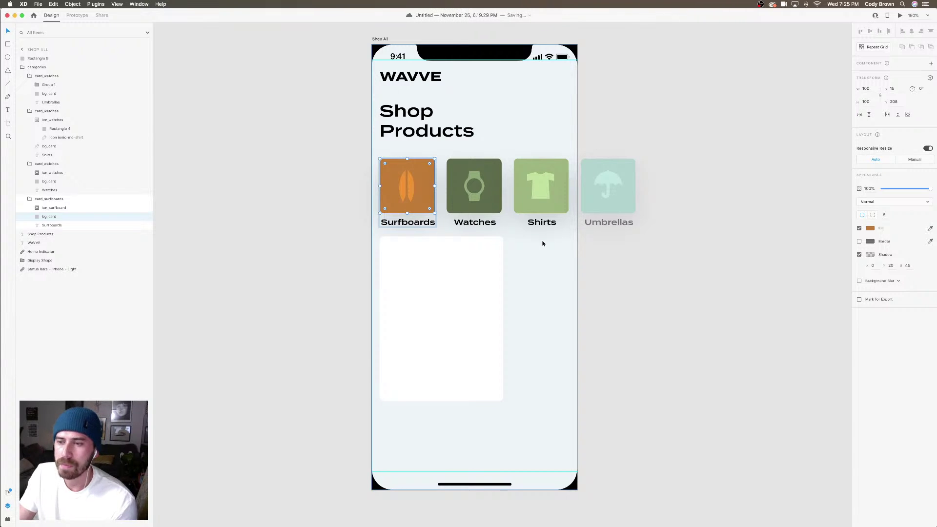
click(464, 262)
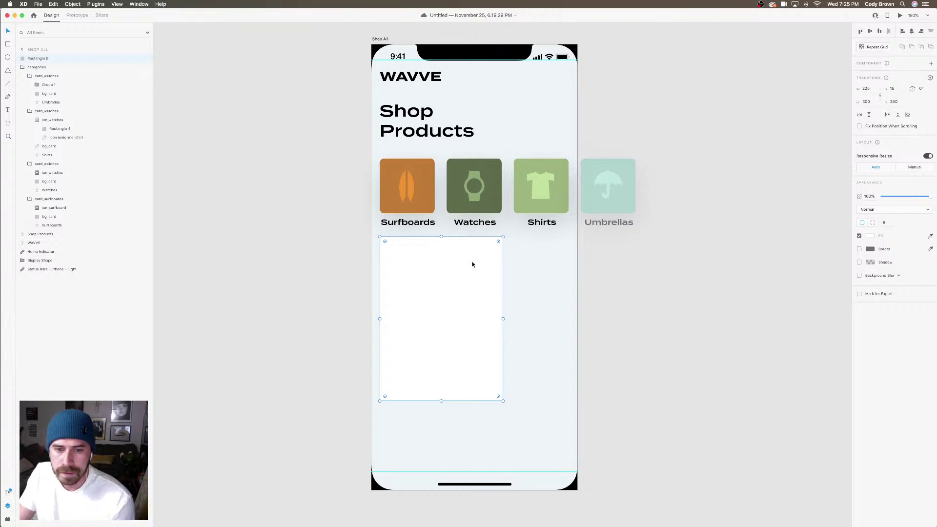
drag(472, 264, 472, 271)
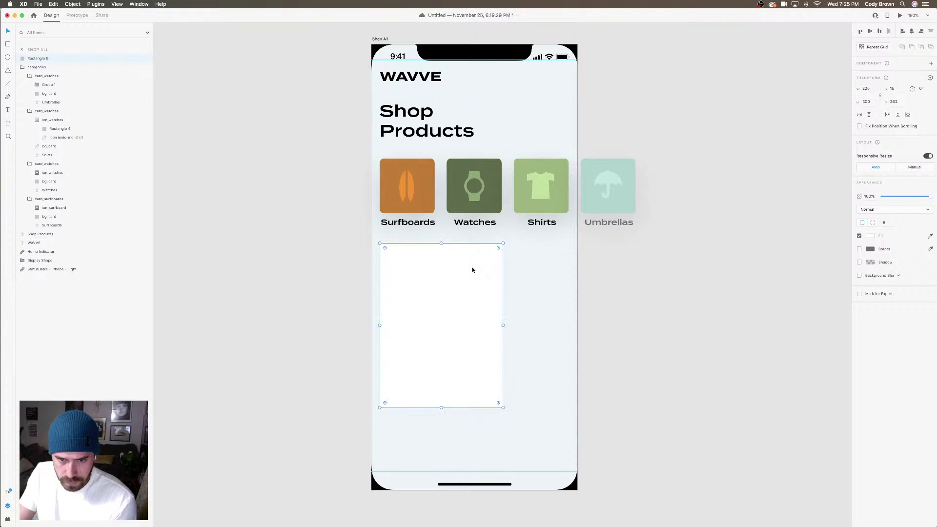
Add a shadow to the white card with a Y offset of 20 and a blur of 45, based on the Surfboards card
click(426, 190)
double_click(425, 190)
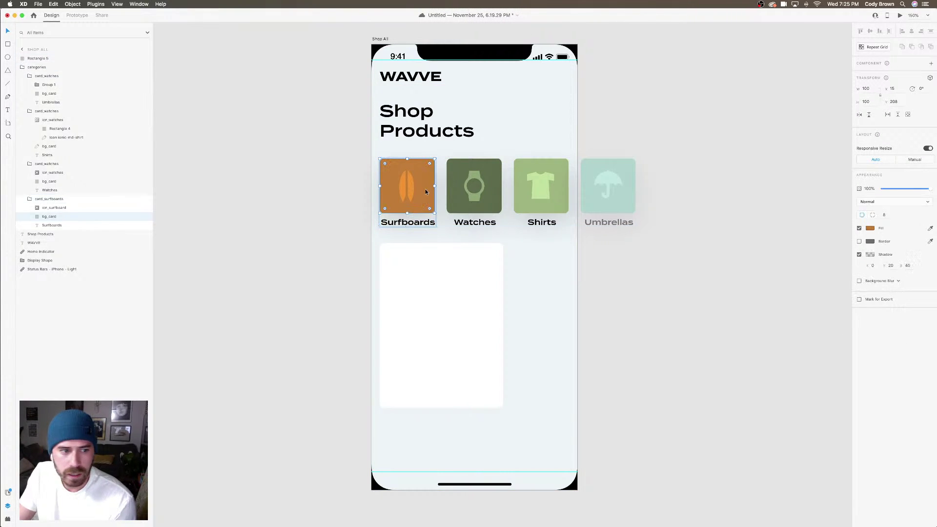
click(870, 254)
click(565, 303)
key(super+z)
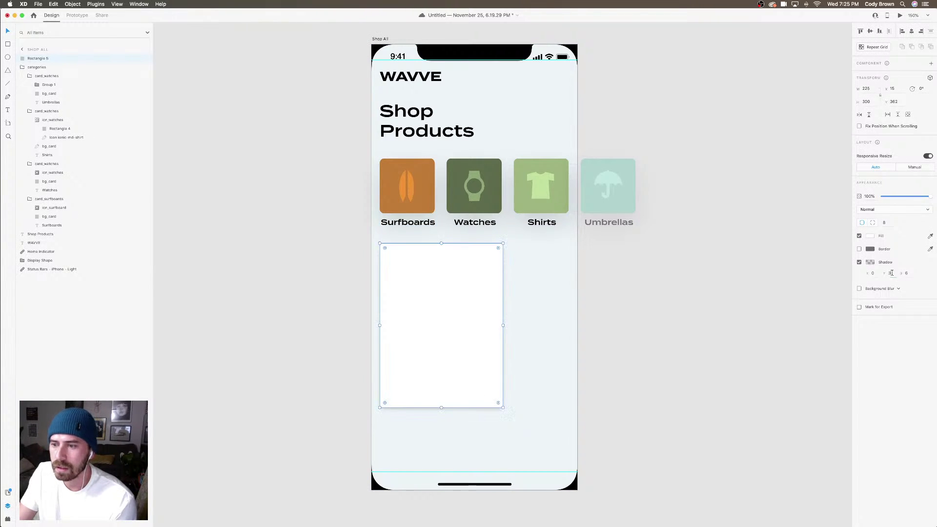
click(892, 274)
text(20)
key(Return)
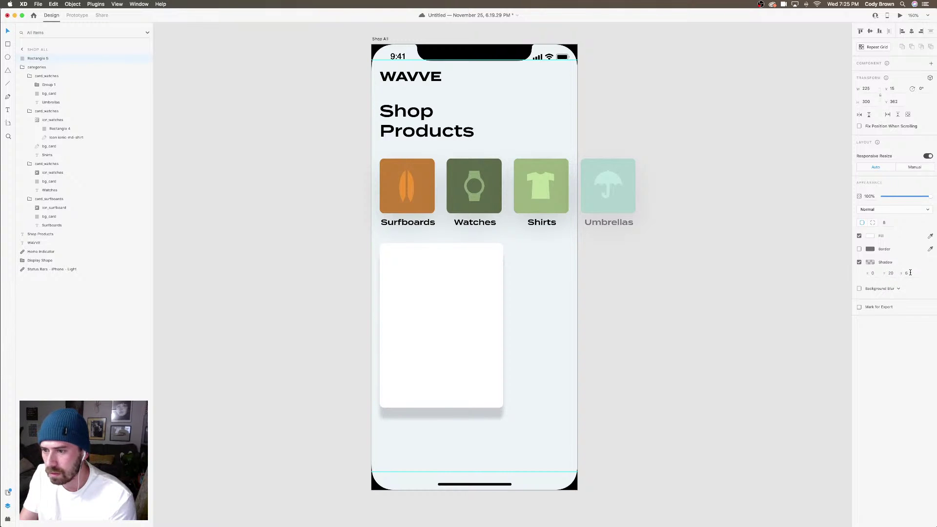
click(909, 273)
text(45)
key(Return)
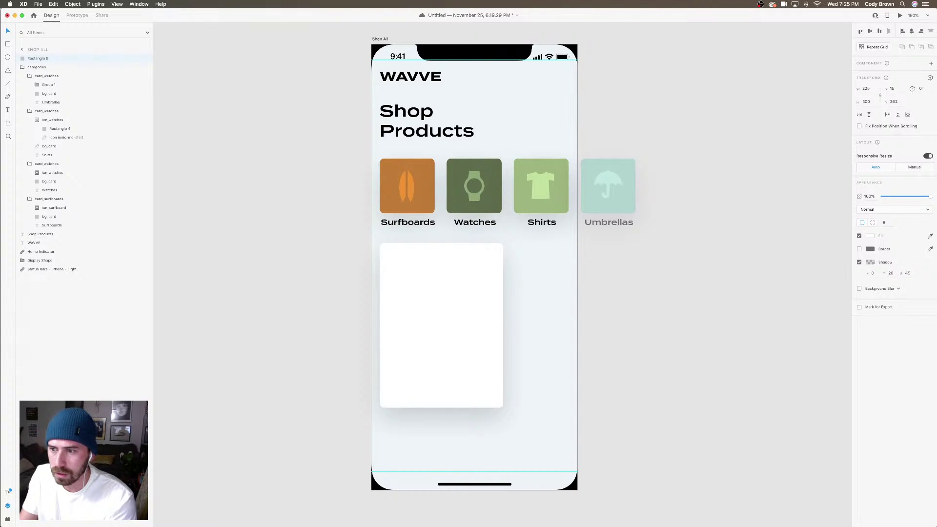
Adjust the opacity of the white card's shadow color and check the card while deselected
click(871, 262)
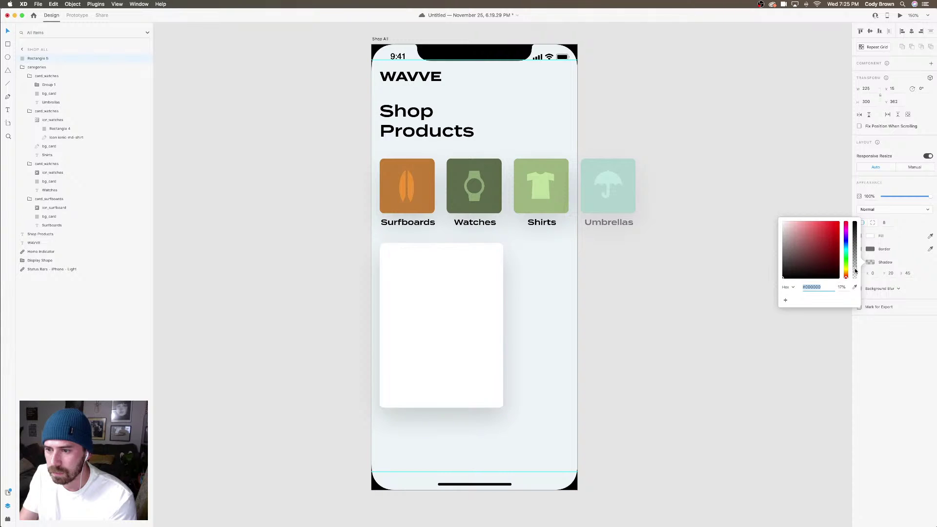
click(721, 255)
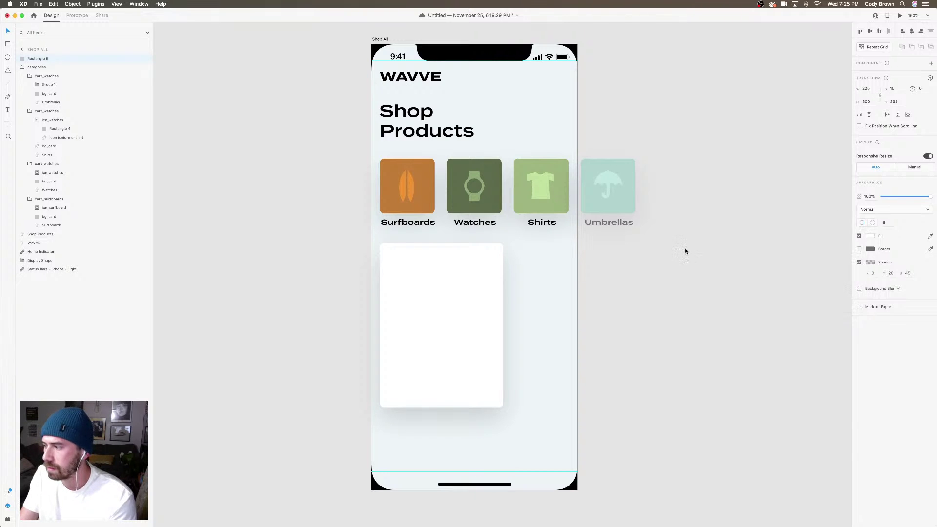
click(684, 251)
click(491, 322)
click(638, 318)
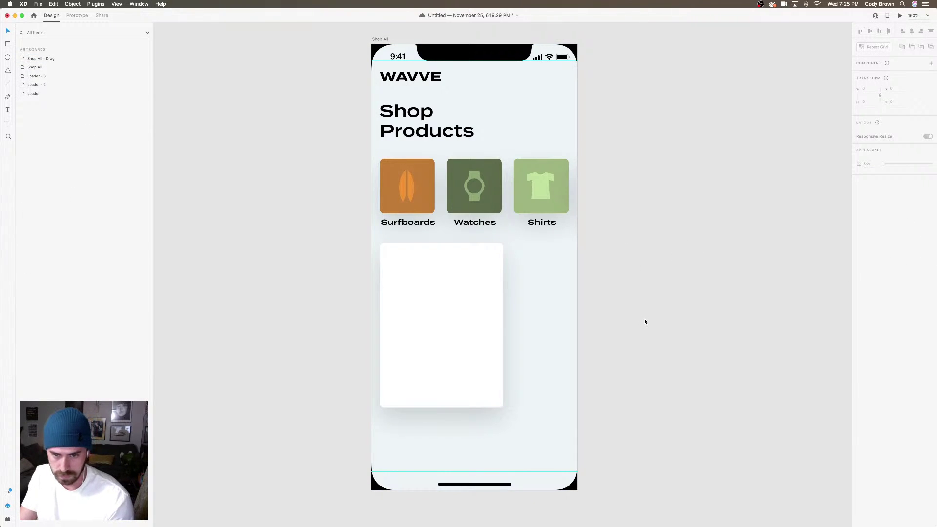
click(479, 320)
click(710, 326)
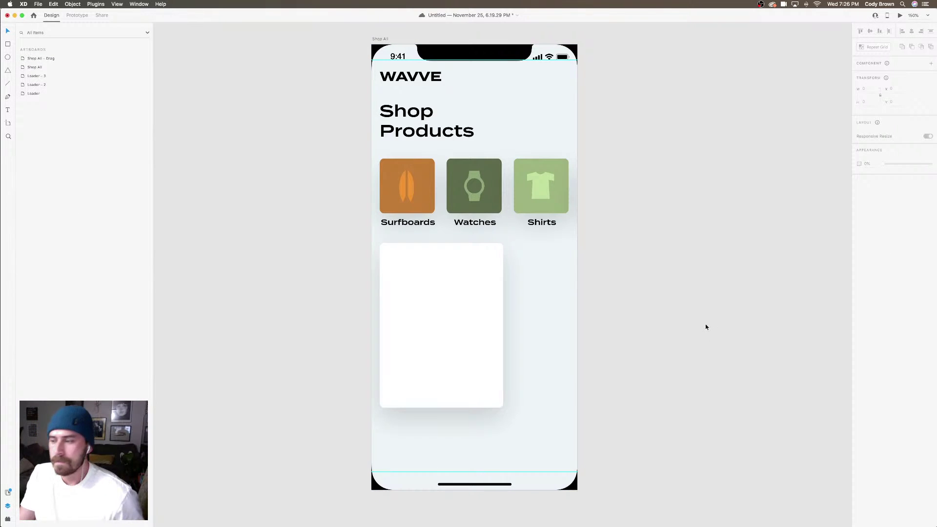
Duplicate the white card, turn off the copy's shadow, and raise its bottom corner points to form an image area about 168 tall
click(454, 315)
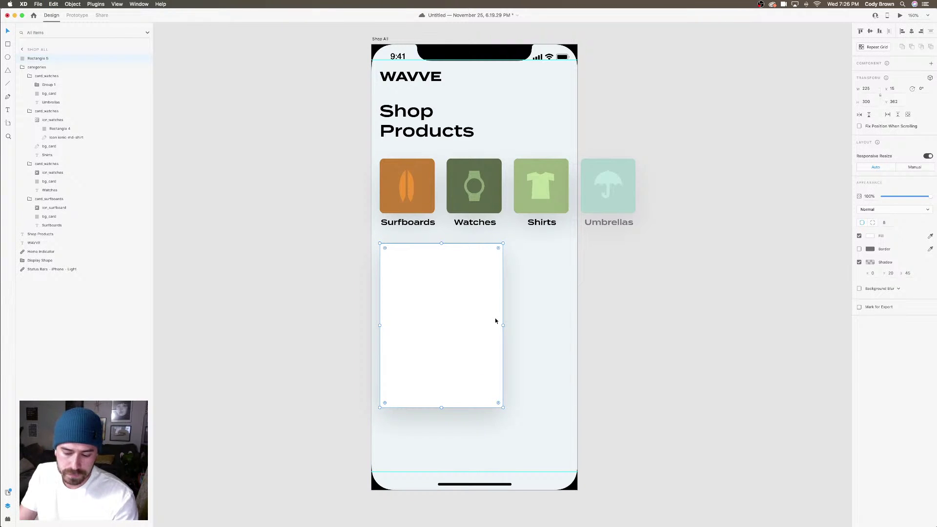
key(super+d)
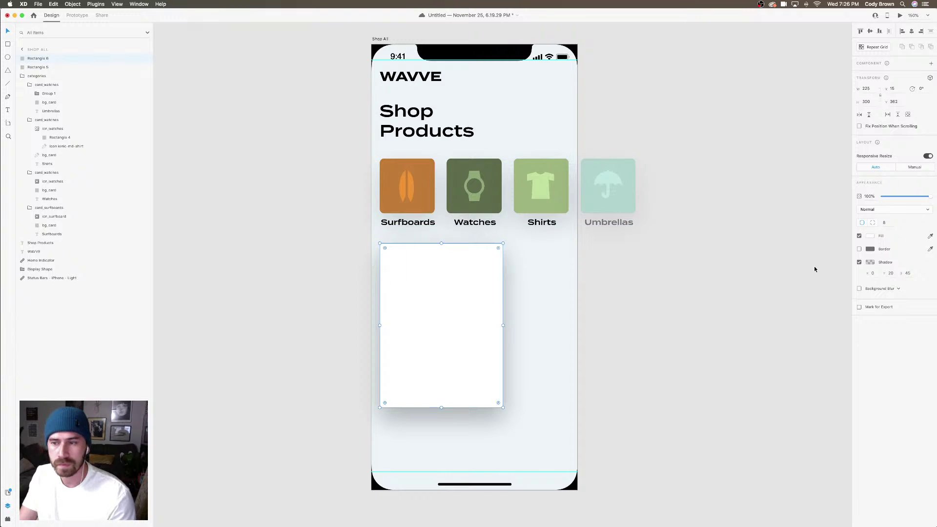
click(859, 263)
double_click(469, 328)
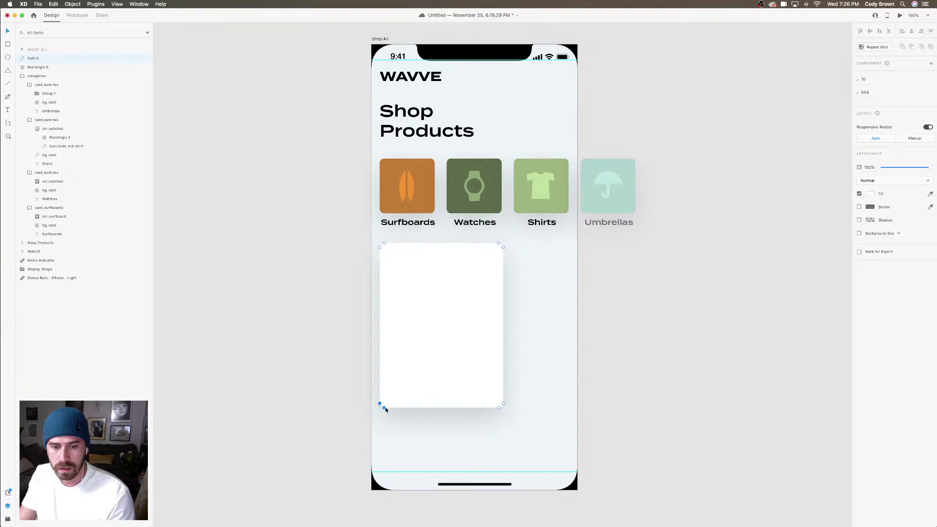
drag(380, 405, 506, 335)
scroll(805, 200, up, 1)
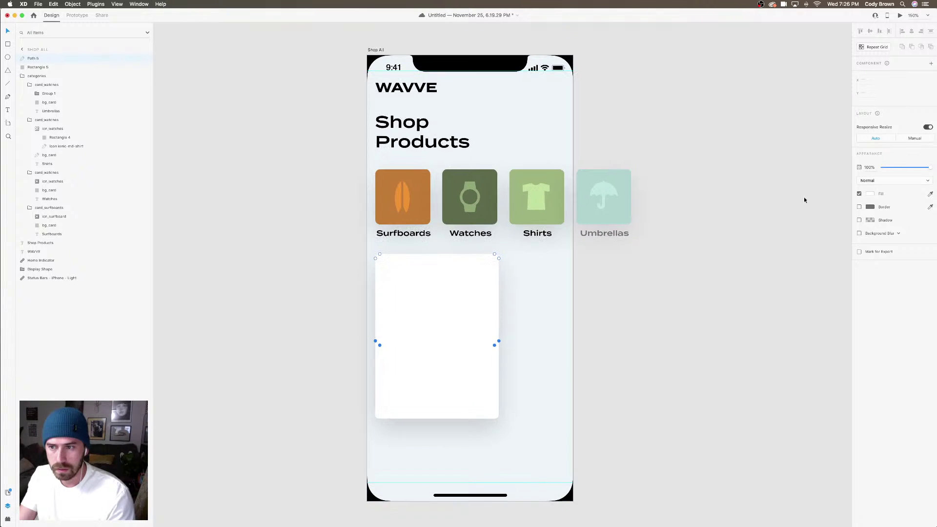
Fill the upper image area of the card with a light gray
click(871, 194)
drag(785, 159, 781, 163)
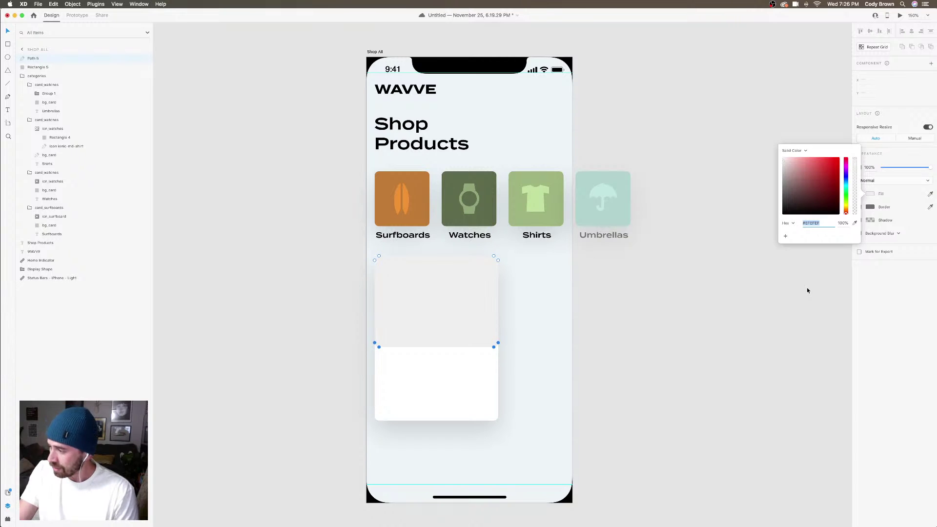
click(690, 317)
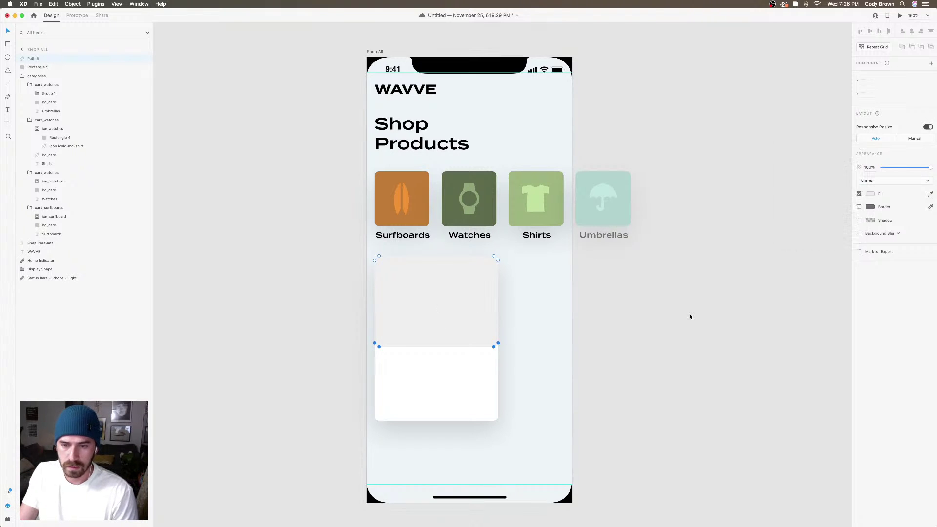
click(690, 316)
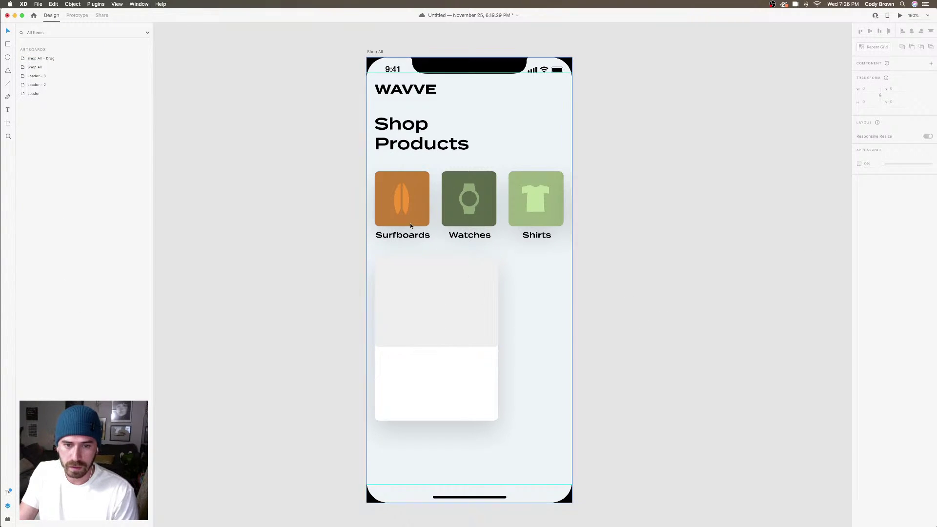
double_click(423, 204)
right_click(423, 204)
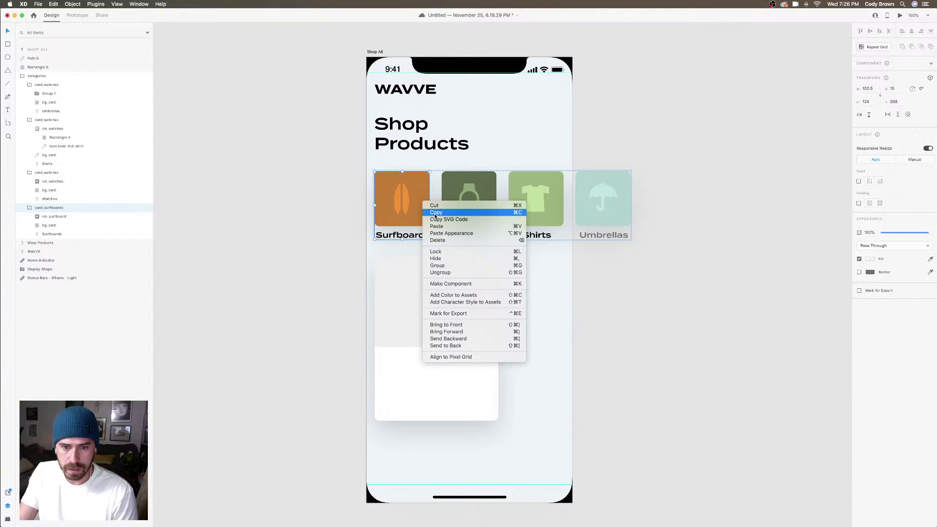
click(436, 213)
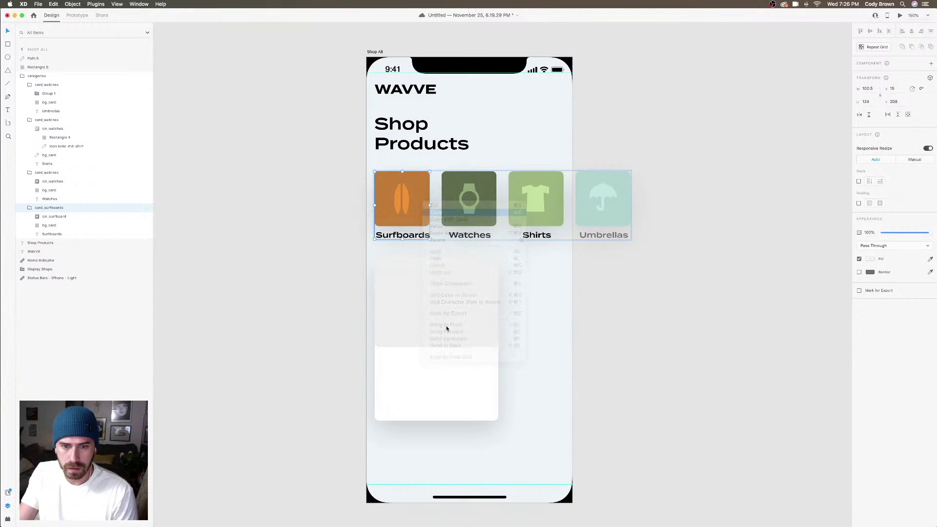
right_click(445, 316)
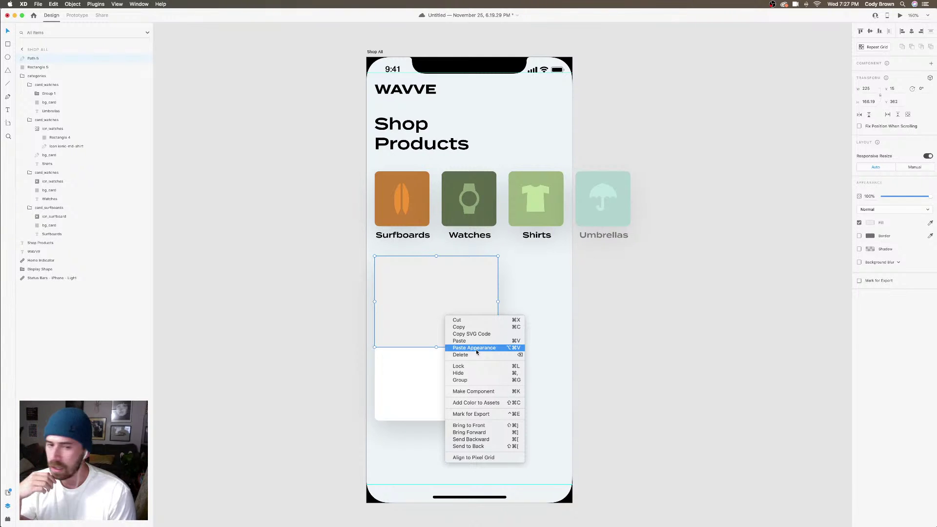
click(432, 141)
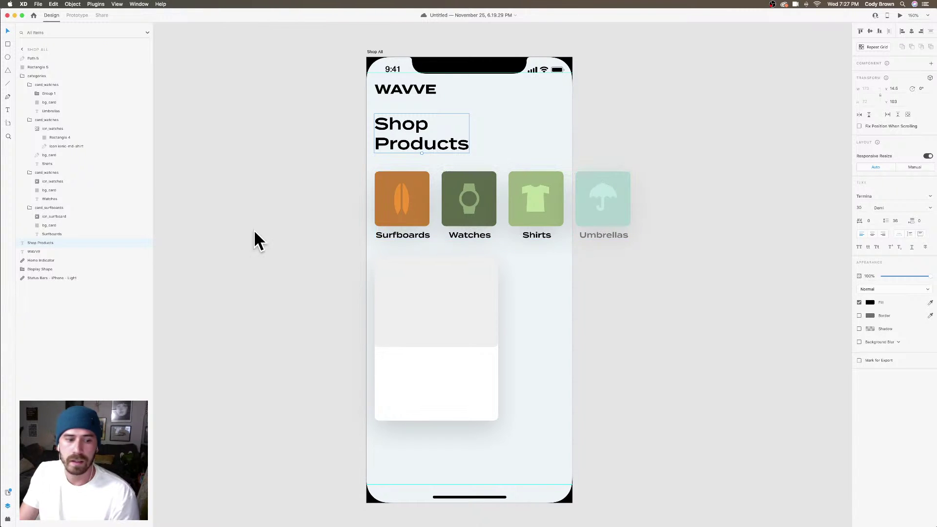
double_click(469, 208)
double_click(470, 213)
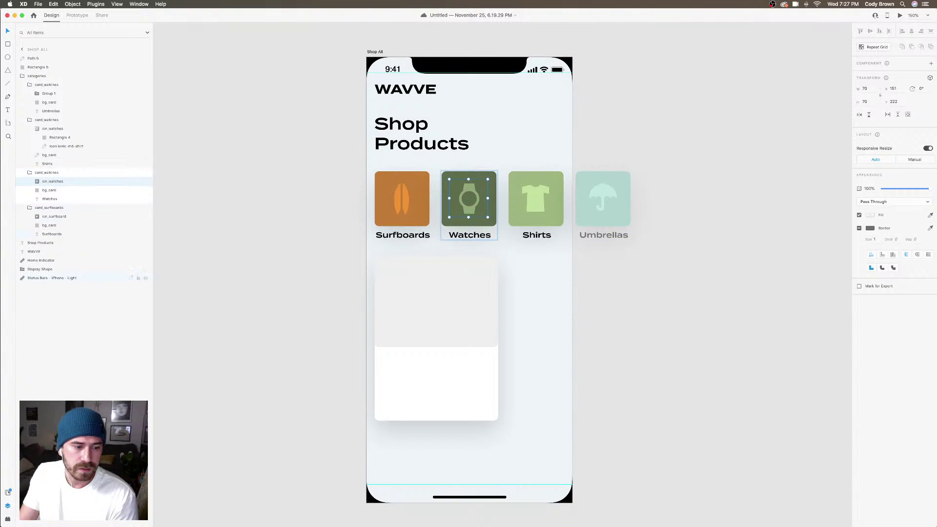
click(5, 520)
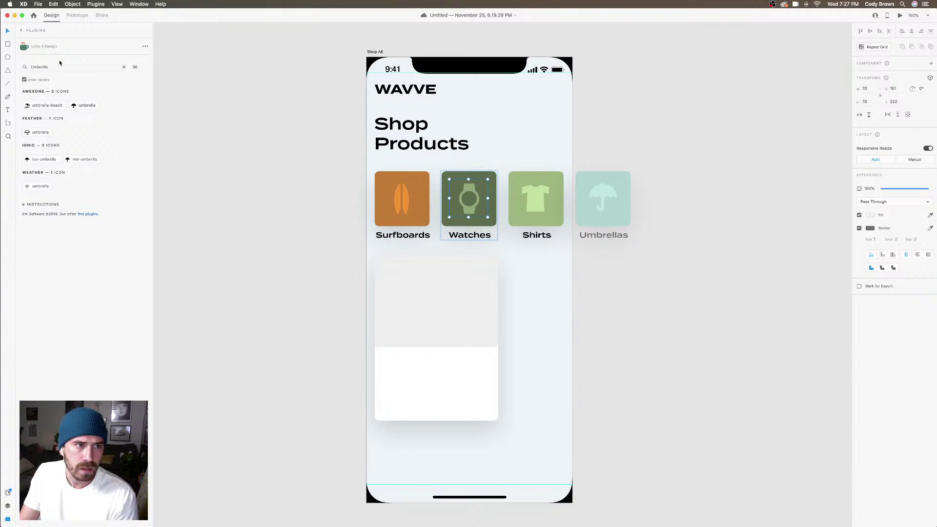
click(334, 129)
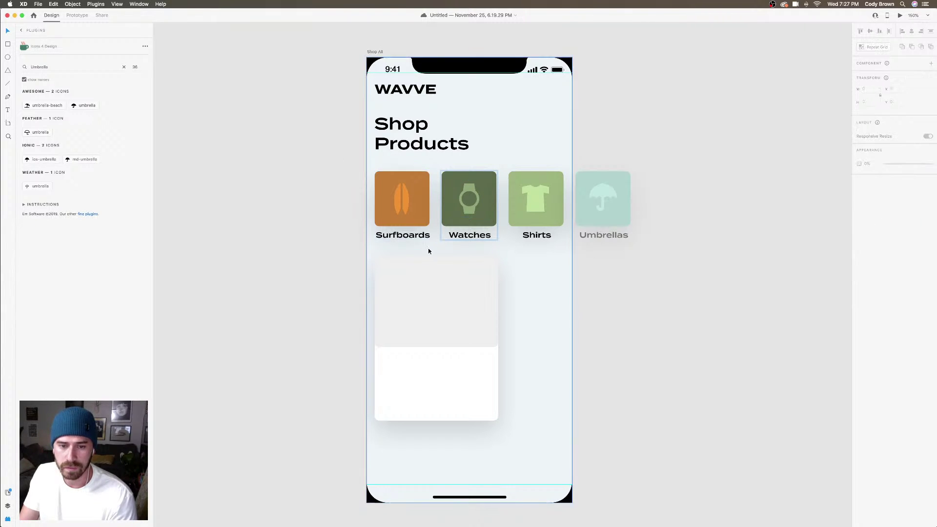
Try pasting the copied appearance onto the card's gray image area
click(451, 276)
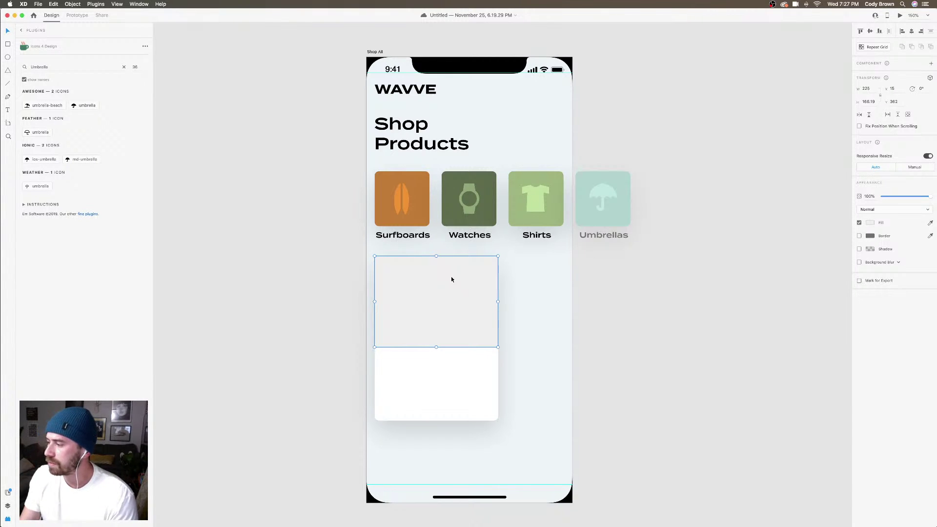
right_click(414, 312)
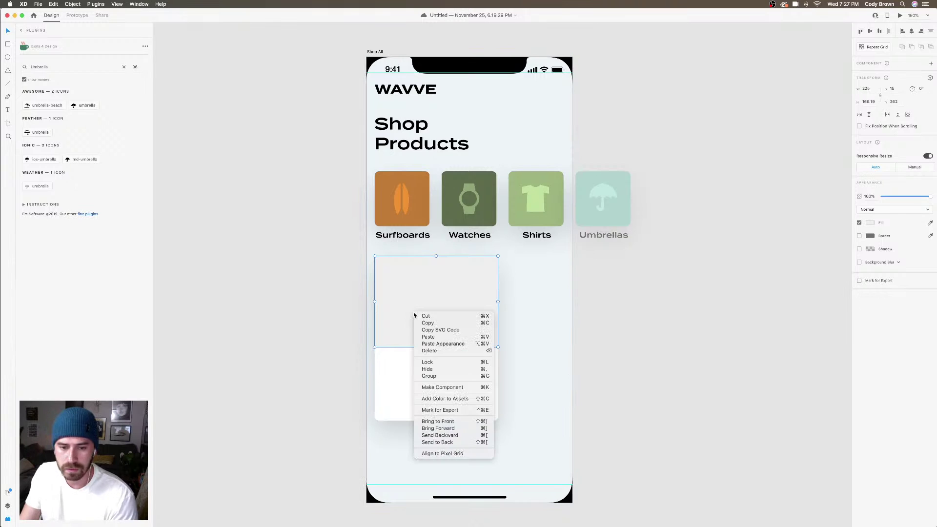
click(463, 344)
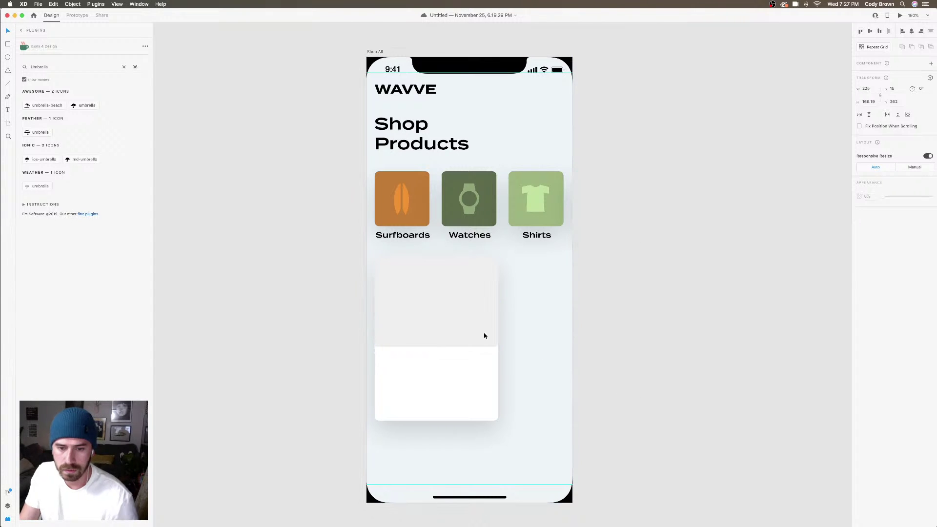
key(super+alt+v)
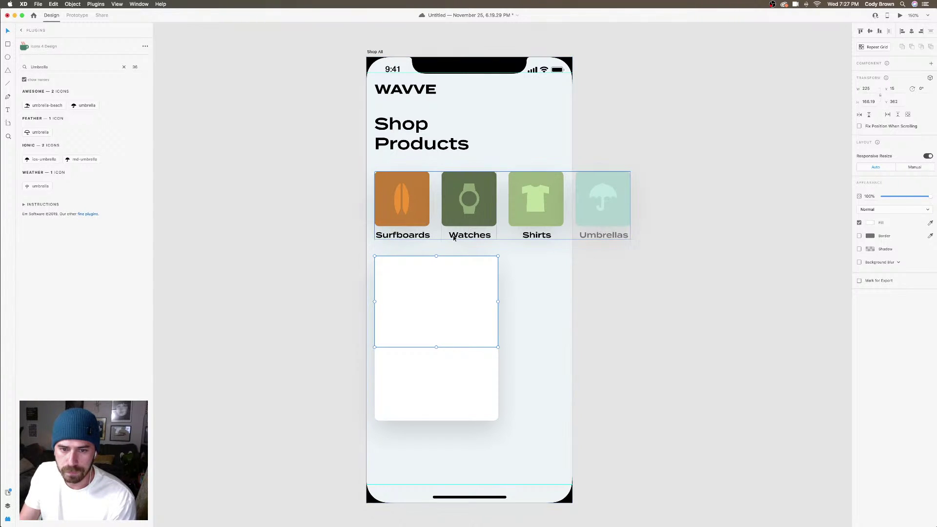
Move the image area rectangle off the card and onto the Shop All – Drag artboard, below the categories row
drag(463, 301, 672, 293)
scroll(655, 298, right, 5)
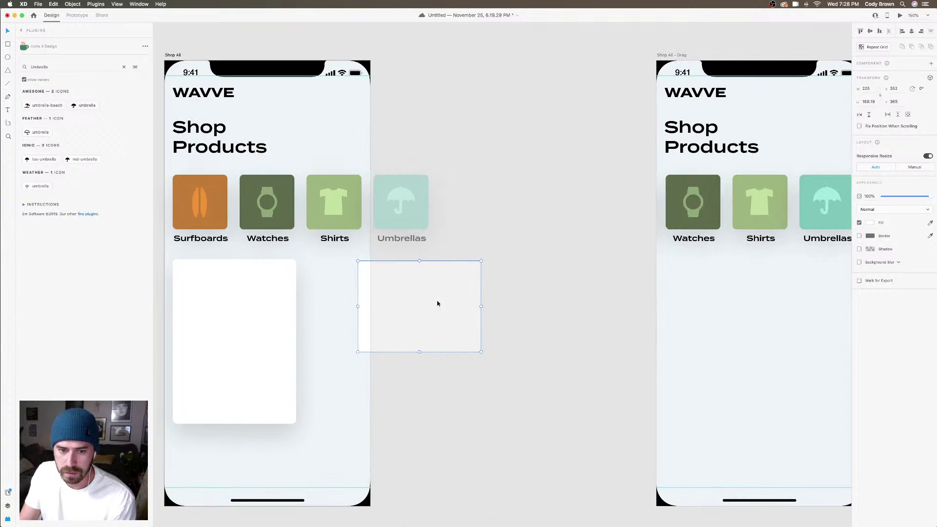
drag(438, 303, 512, 308)
scroll(691, 329, right, 5)
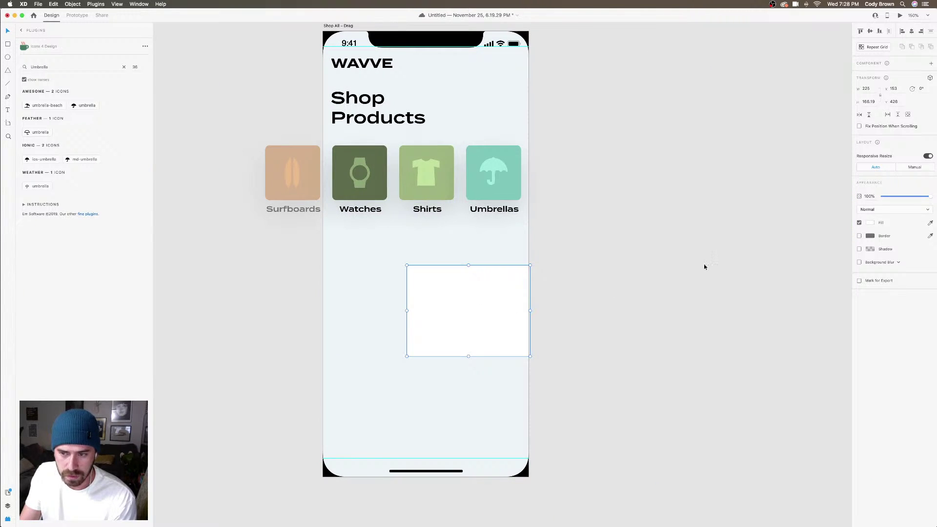
Turn on the moved rectangle's shadow and change the shadow color to bright green
click(859, 249)
click(860, 249)
click(870, 249)
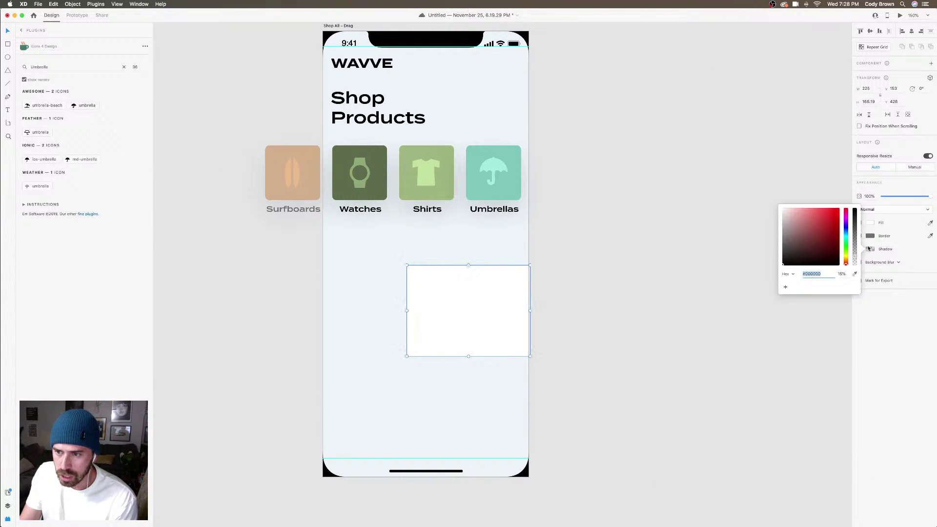
click(860, 249)
click(871, 249)
click(874, 251)
click(873, 251)
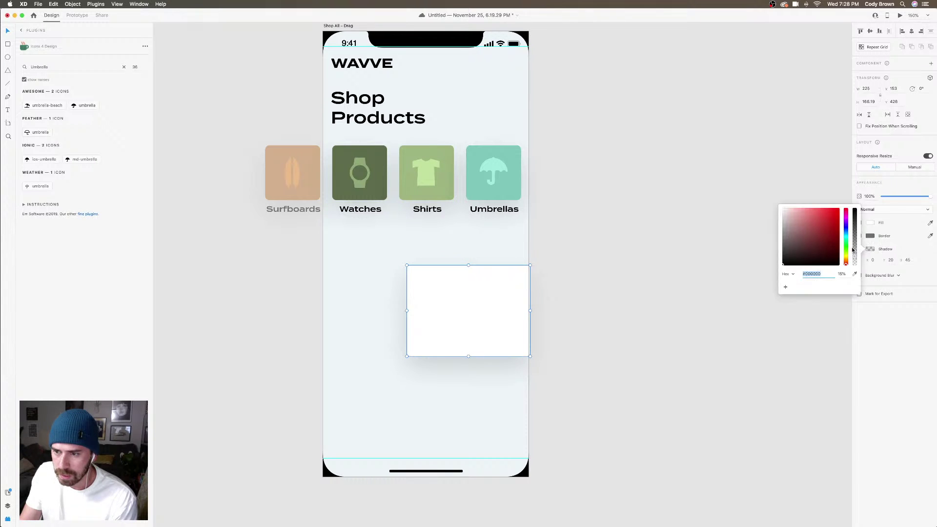
click(847, 248)
click(839, 214)
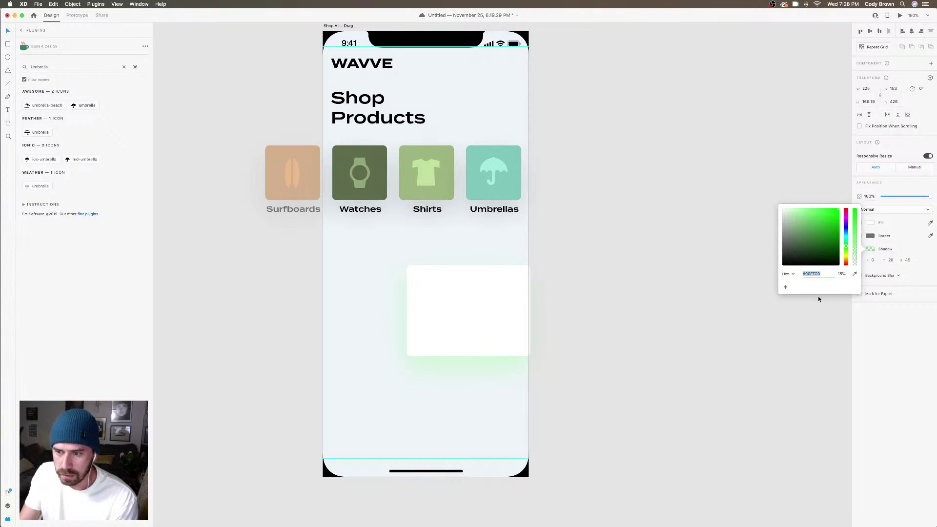
click(498, 302)
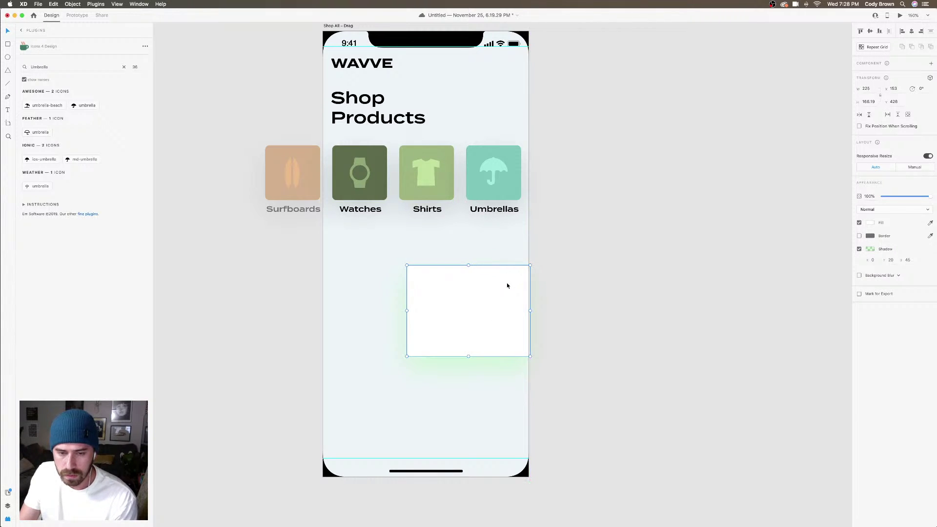
Draw a rectangle about 73 by 67 beside the green-shadowed one and remove its border
click(7, 44)
drag(332, 249, 374, 285)
click(7, 30)
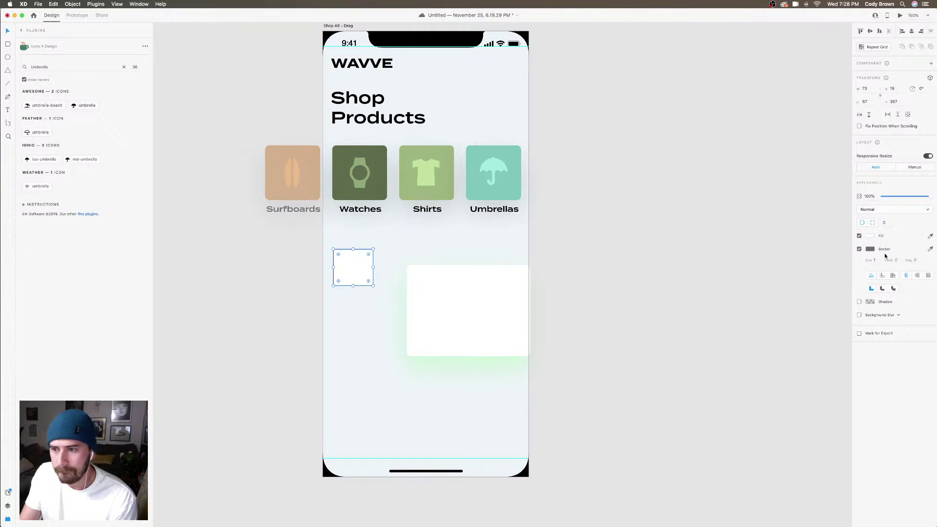
click(859, 249)
Copy the large rectangle and paste its appearance, including the green shadow, onto the small rectangle
click(508, 320)
right_click(503, 315)
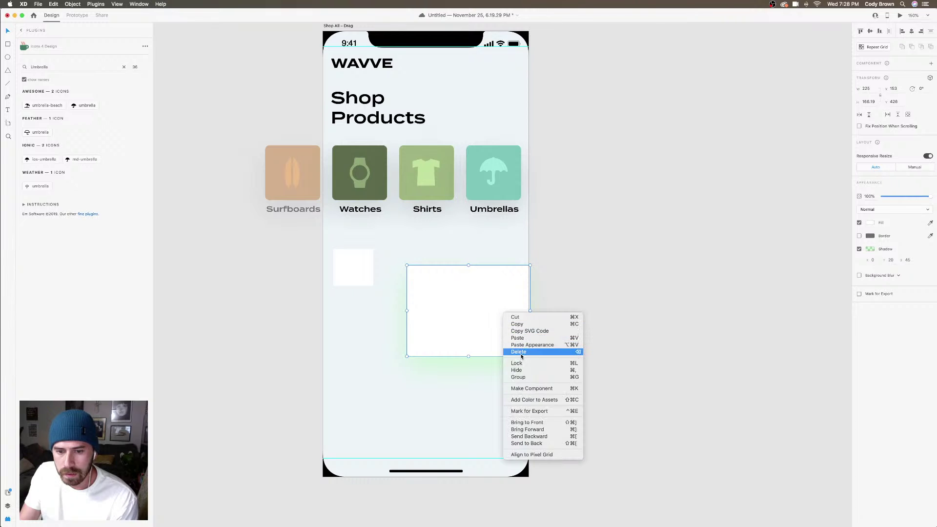
click(533, 325)
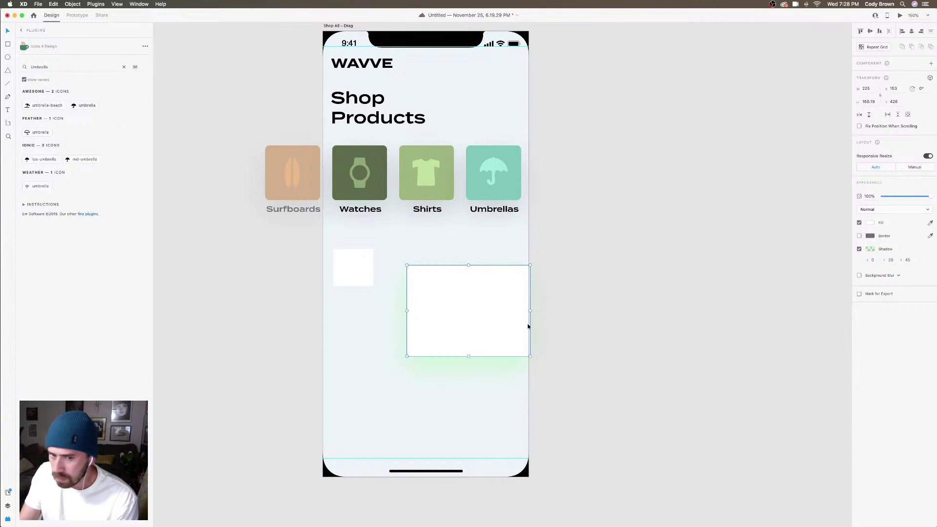
right_click(359, 270)
key(Return)
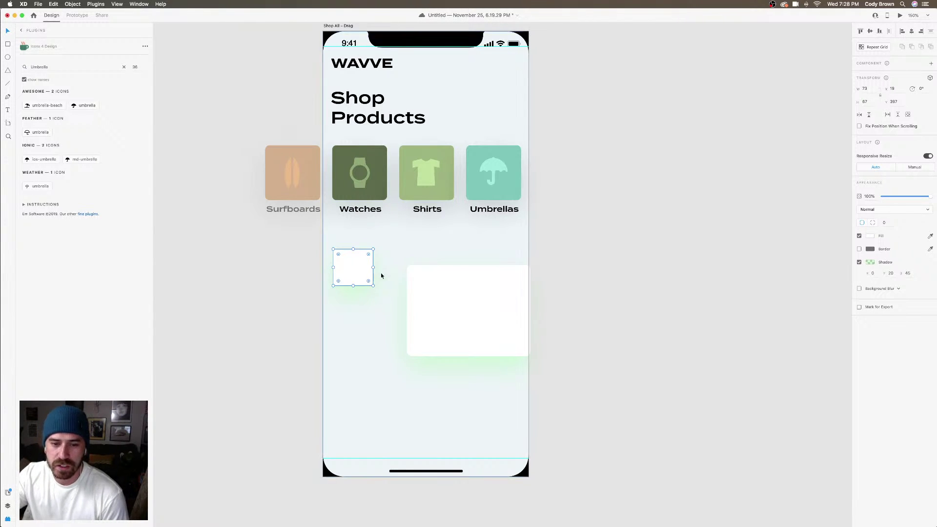
Remove both green-shadowed rectangles from the Shop All – Drag artboard, leaving the plain white card on Shop All
right_click(434, 276)
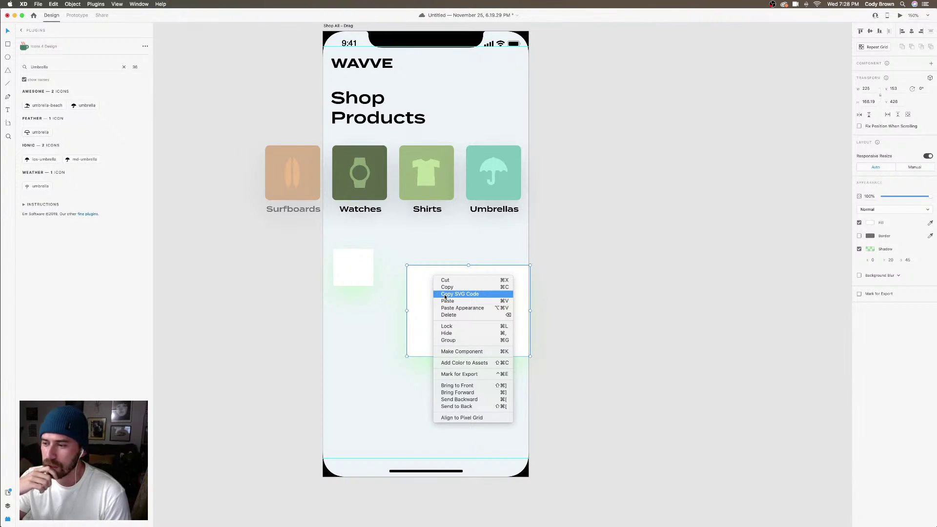
click(425, 287)
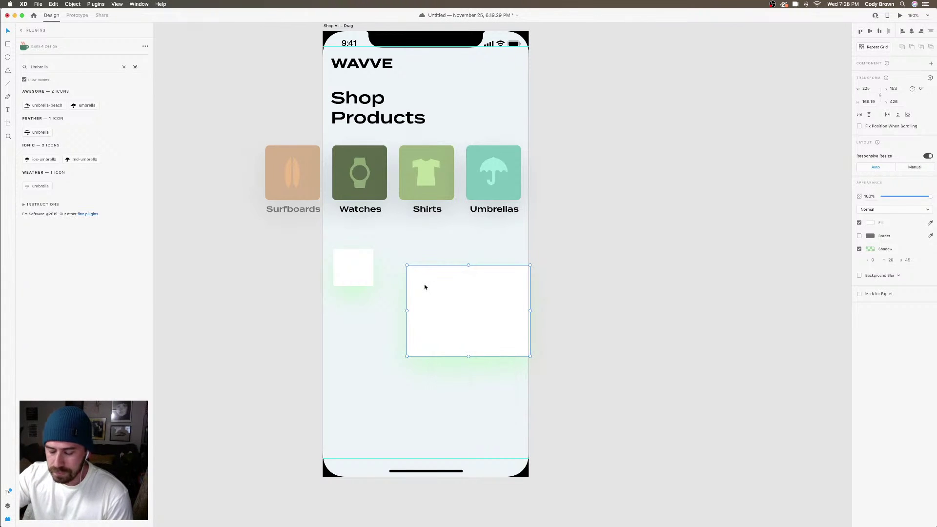
key(super+z)
key(super+z)
key(super+z)
key(super+z)
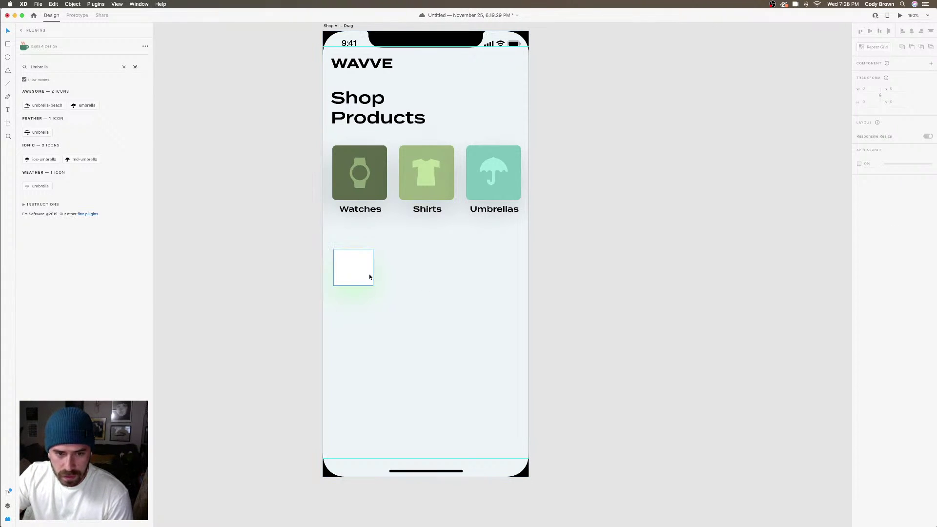
key(super+z)
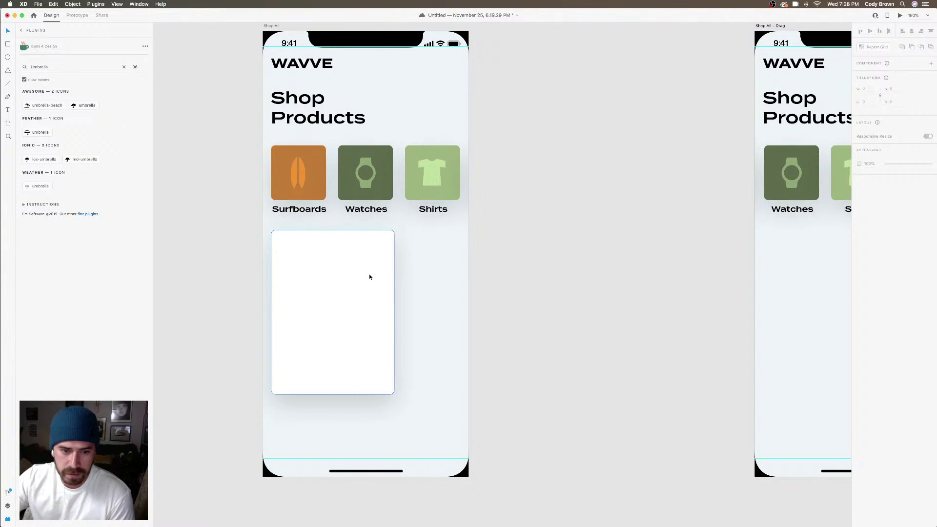
key(super+z)
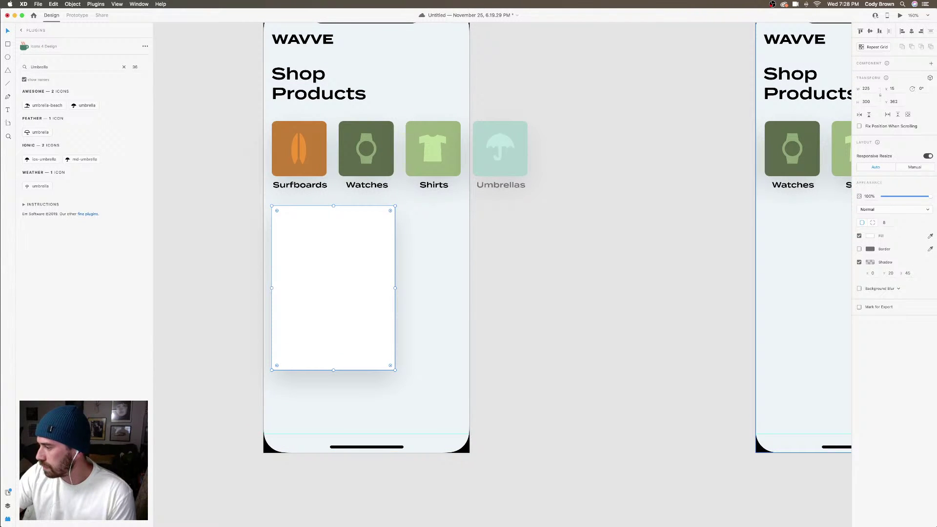
key(super+z)
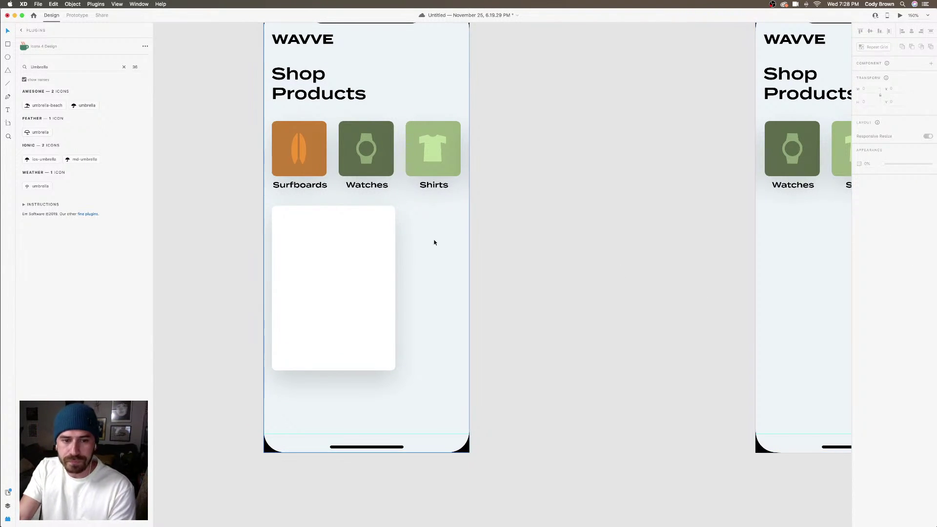
key(super+shift+z)
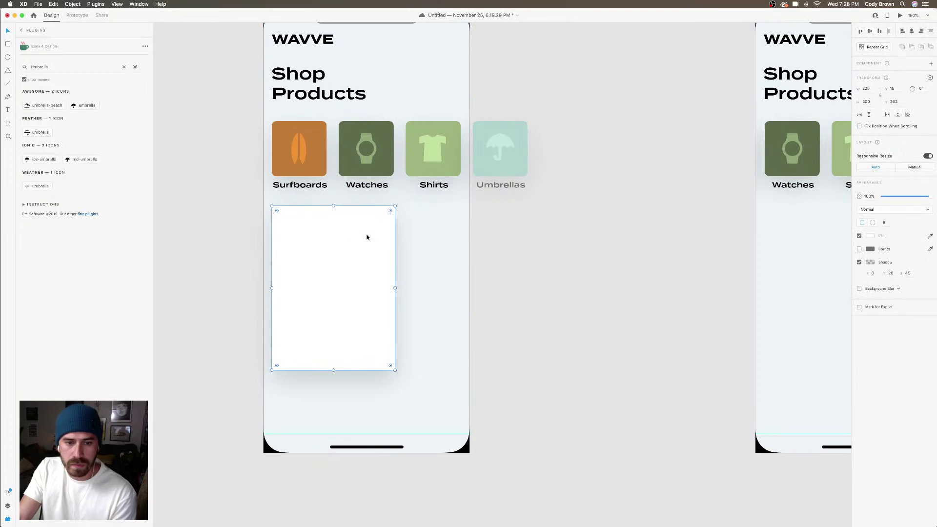
Draw a new image area rectangle over the upper part of the white card, 225 wide and about 160 tall
click(8, 44)
drag(272, 280, 396, 209)
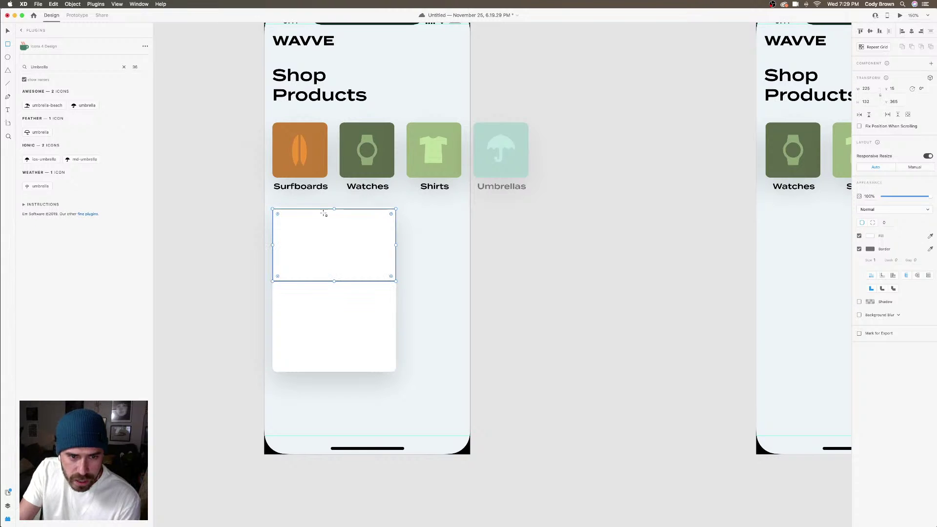
drag(334, 209, 345, 206)
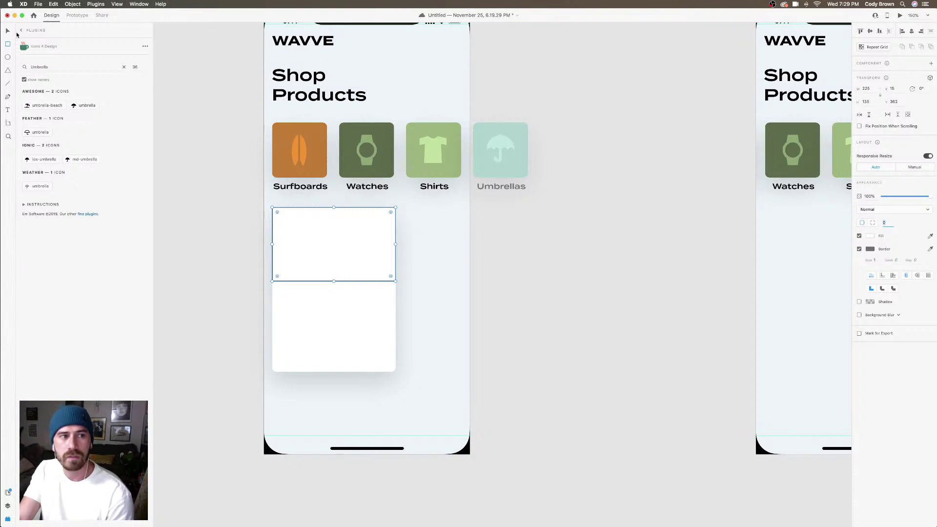
click(8, 31)
drag(335, 281, 369, 283)
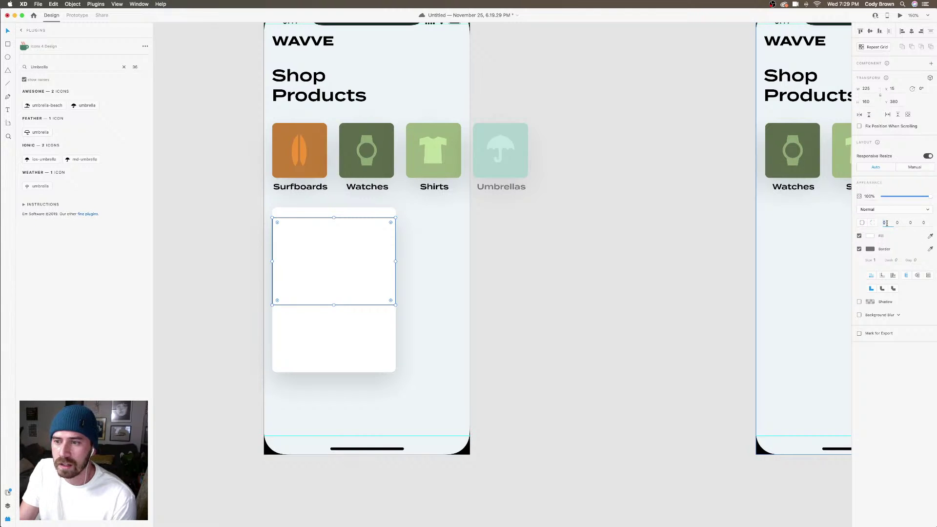
Set different corner radii on the new rectangle with 8 for both top corners, and align it to the card's top edge
key(Tab)
key(Tab)
key(Tab)
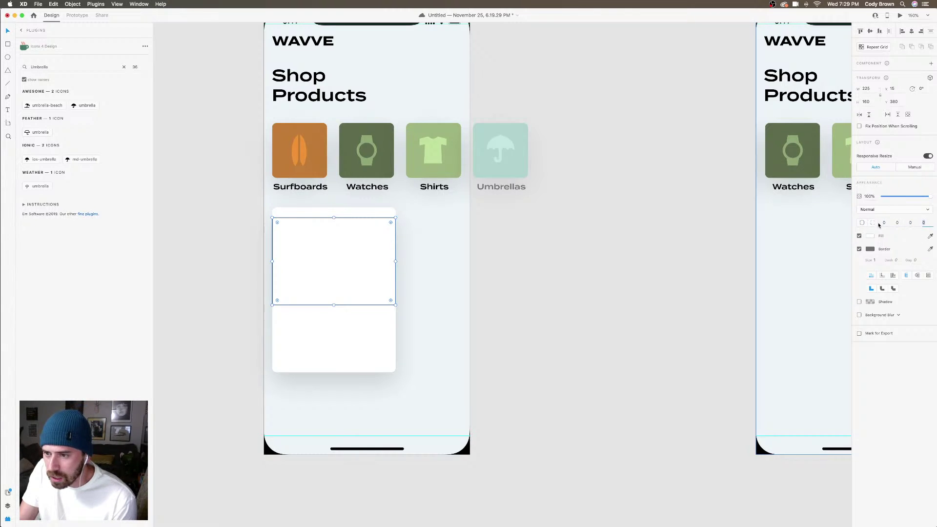
click(885, 223)
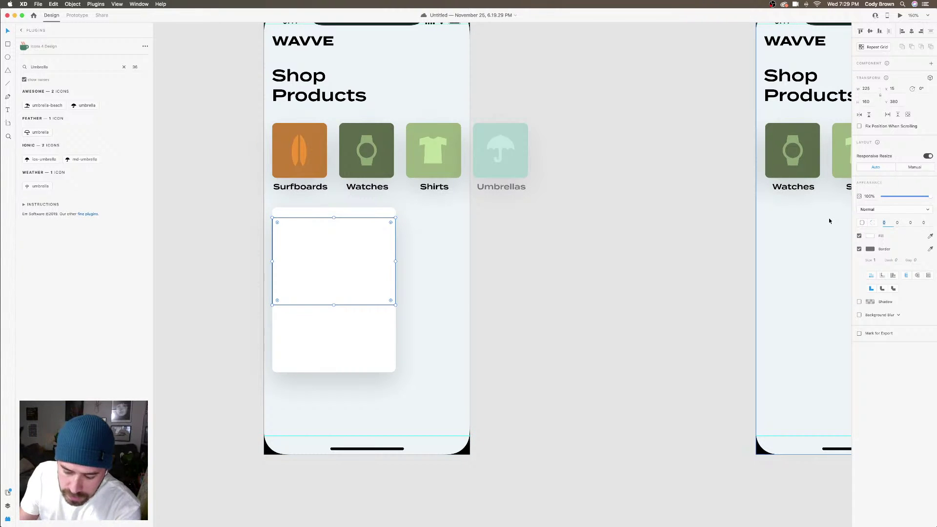
text(8)
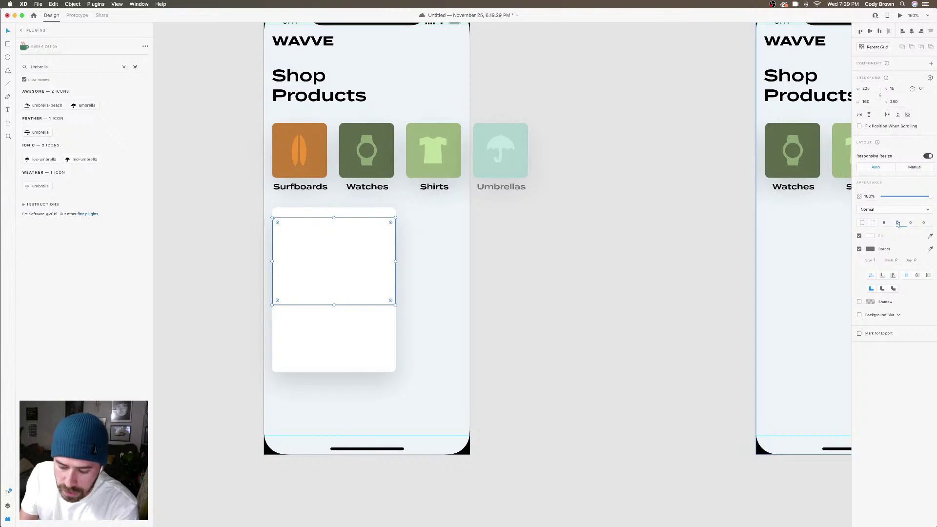
text(8)
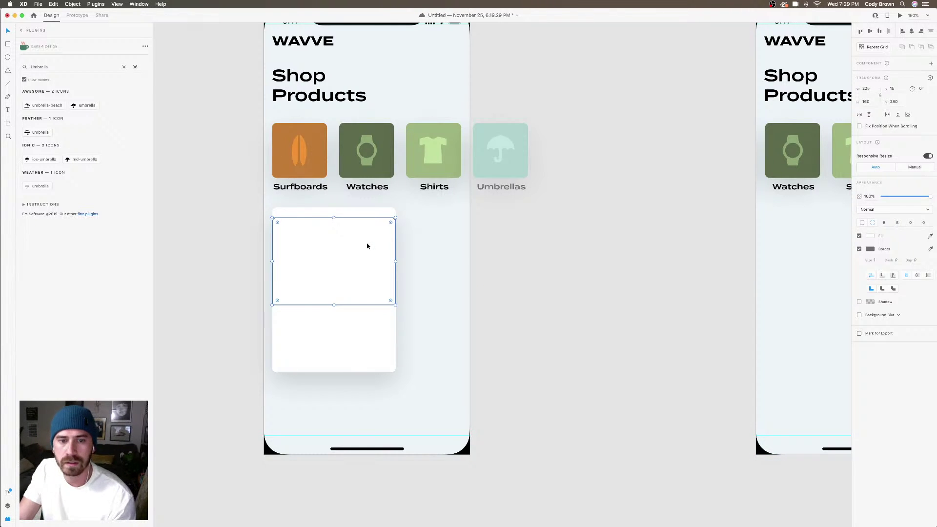
drag(367, 245, 368, 234)
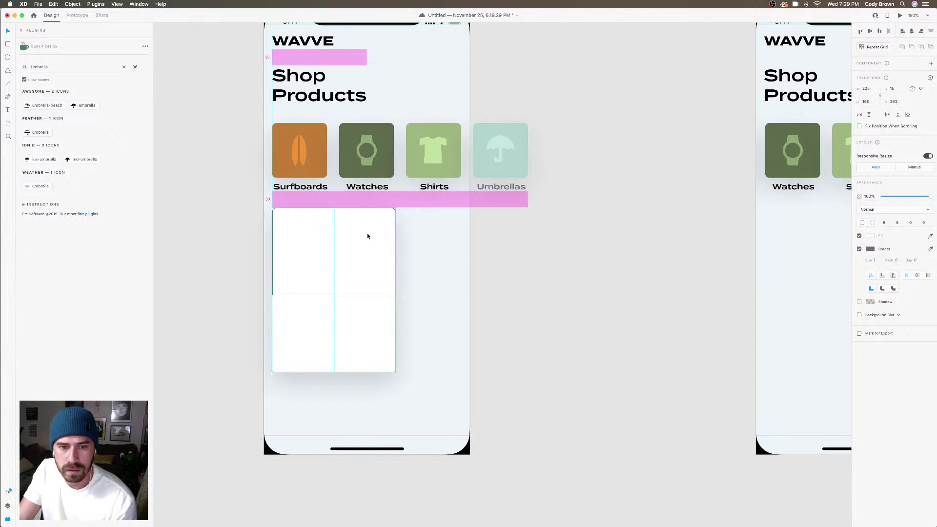
Fill the new image area with light gray and remove its border
click(870, 236)
click(782, 204)
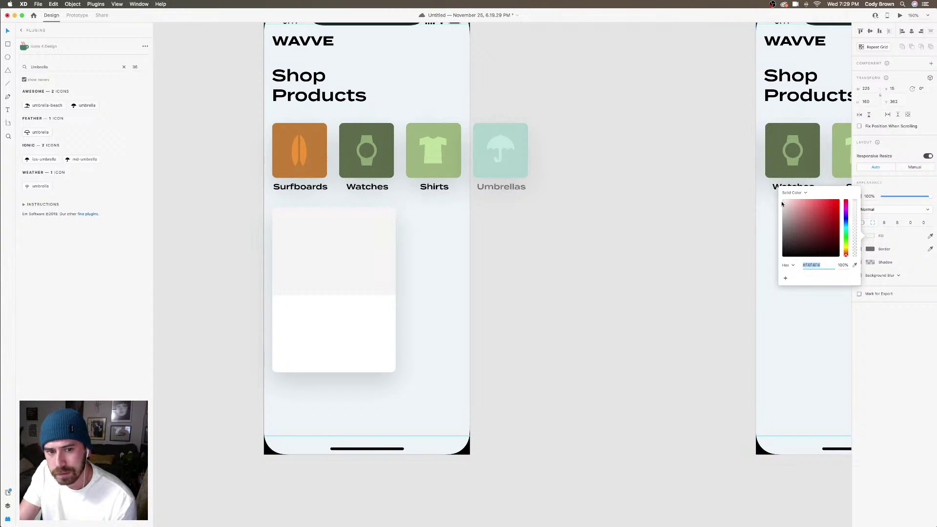
drag(783, 204, 778, 207)
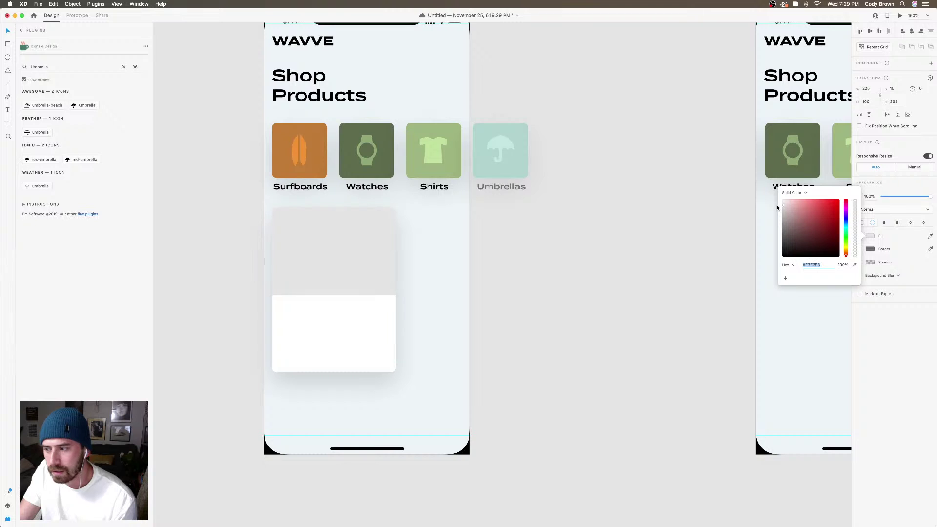
drag(777, 208, 777, 210)
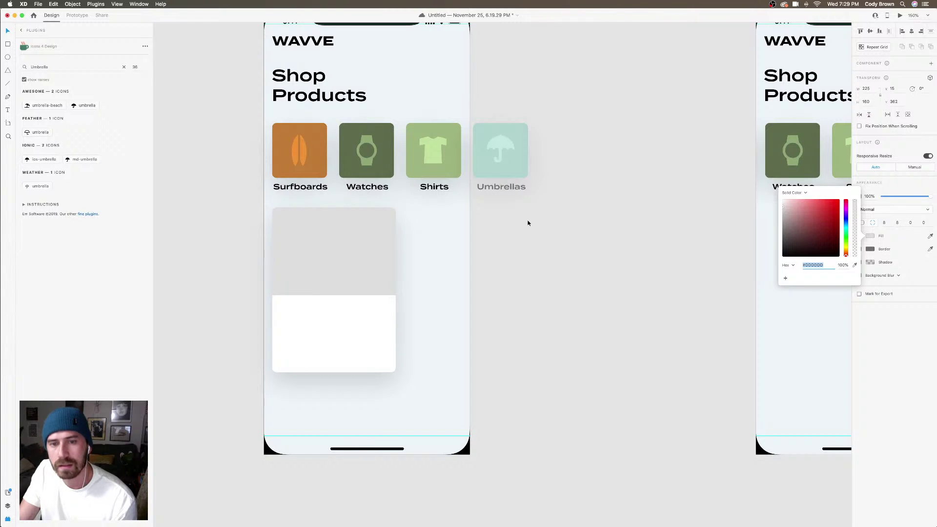
Try nudging the white card and its gray image area together slightly upward below the categories row
click(527, 223)
click(358, 326)
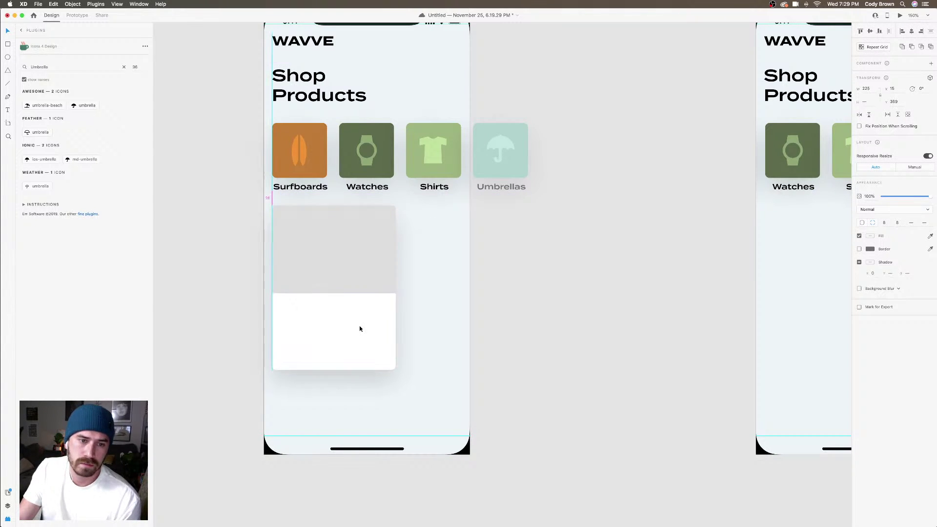
drag(360, 329, 361, 331)
click(510, 314)
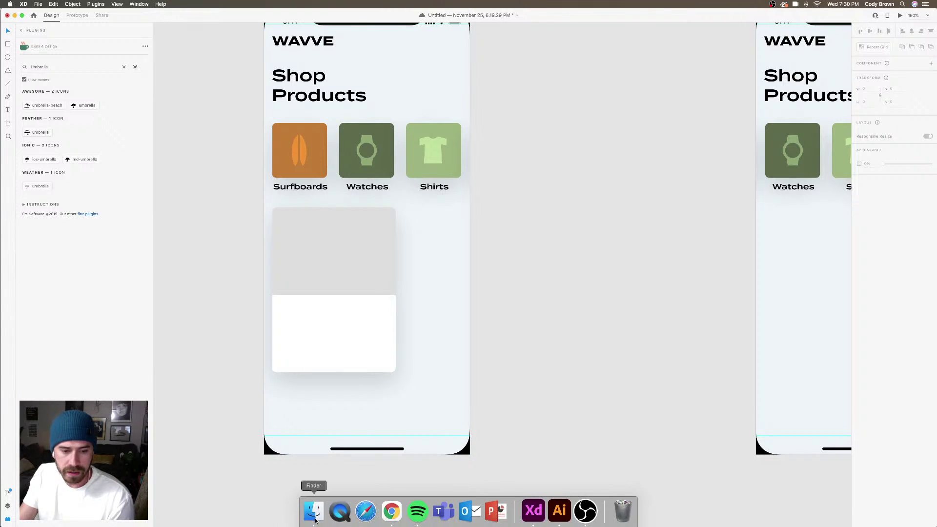
Switch to Finder and preview the wetsuit images 03_vissla_43_back.png and 03_vissla_43.png in the _images folder
click(315, 521)
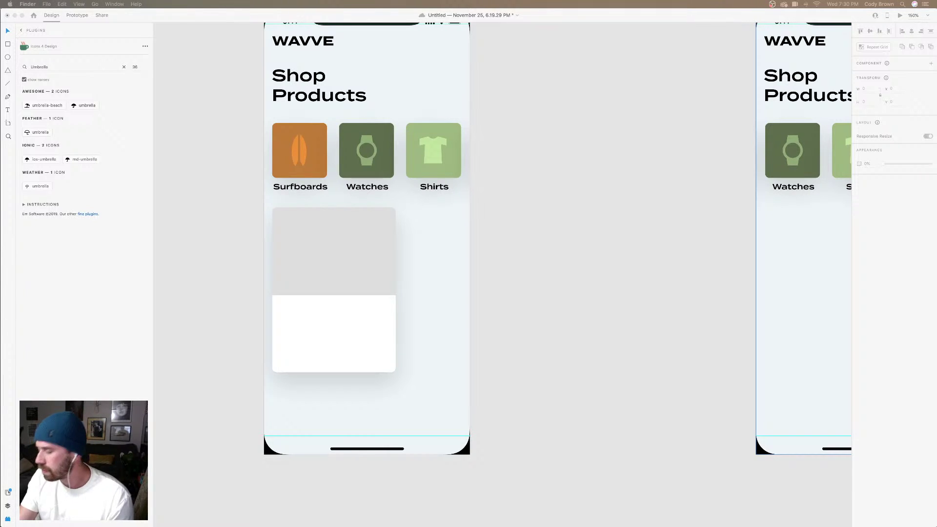
click(607, 267)
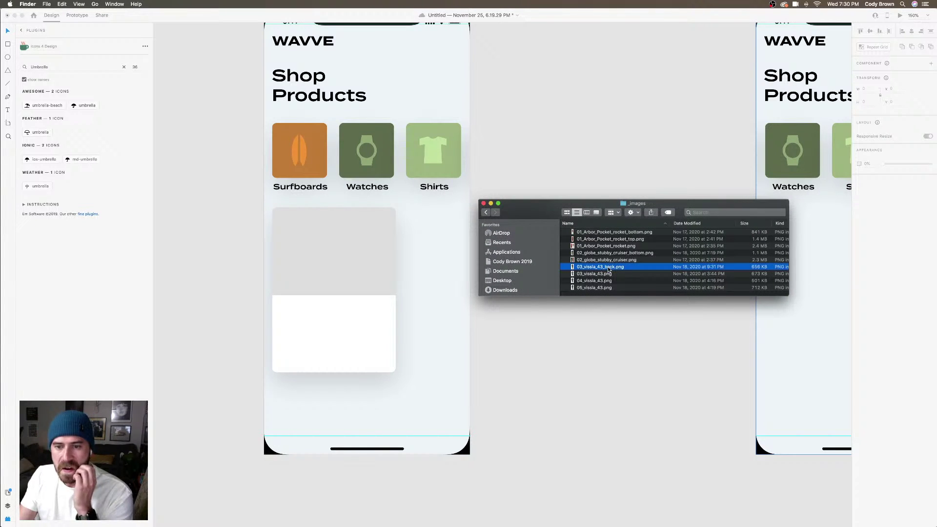
key(space)
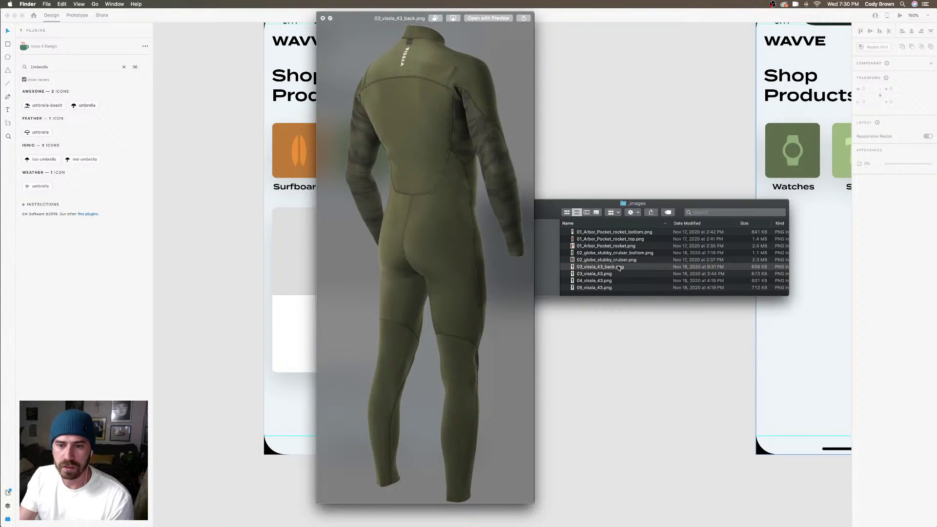
key(Down)
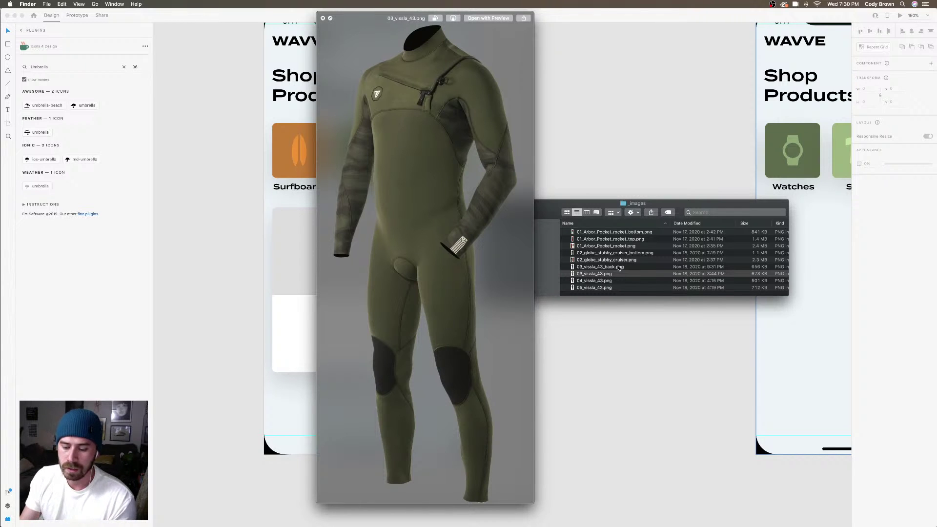
key(space)
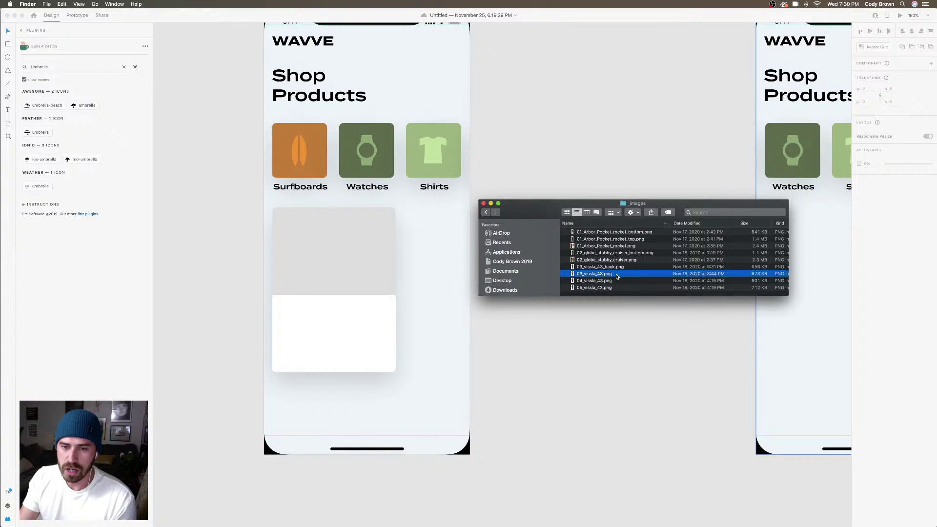
Place 03_vissla_43.png in the XD design and scale it down proportionally to about 96 by 213 over the product card
drag(617, 276, 534, 351)
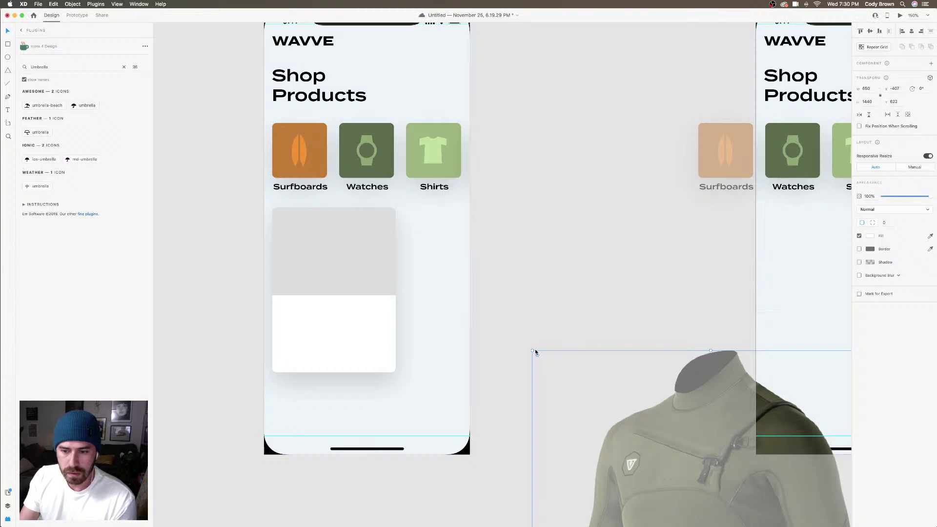
drag(710, 416, 450, 403)
key(super+minus)
key(super+minus)
drag(441, 479, 450, 262)
key(super+equal)
key(super+equal)
scroll(447, 259, left, 3)
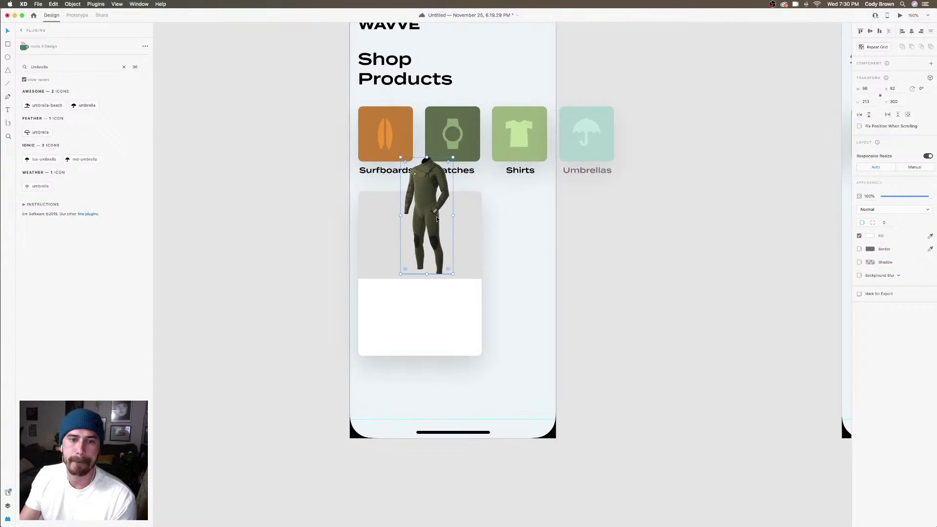
Position the wetsuit near the card's horizontal centre, with its collar above the card's top edge and its legs over the white area
drag(434, 216, 427, 256)
key(super+equal)
key(super+equal)
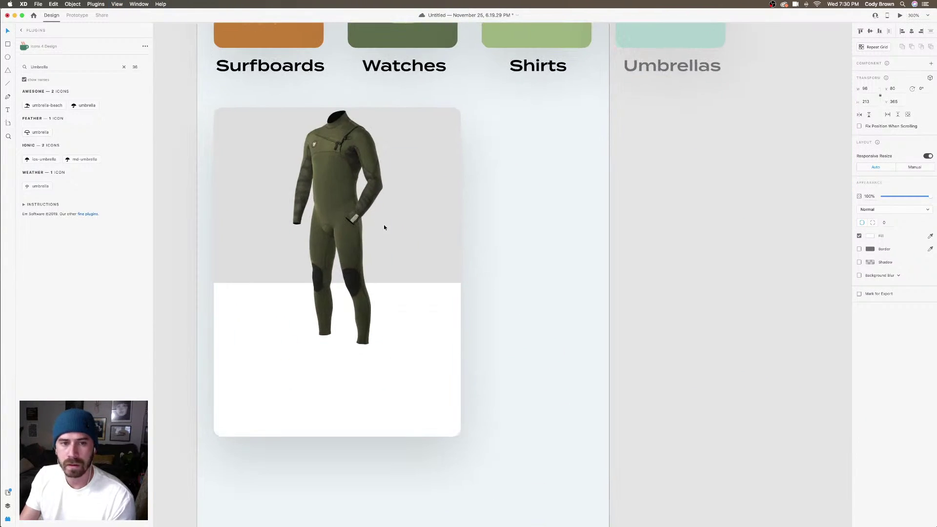
drag(350, 153, 344, 157)
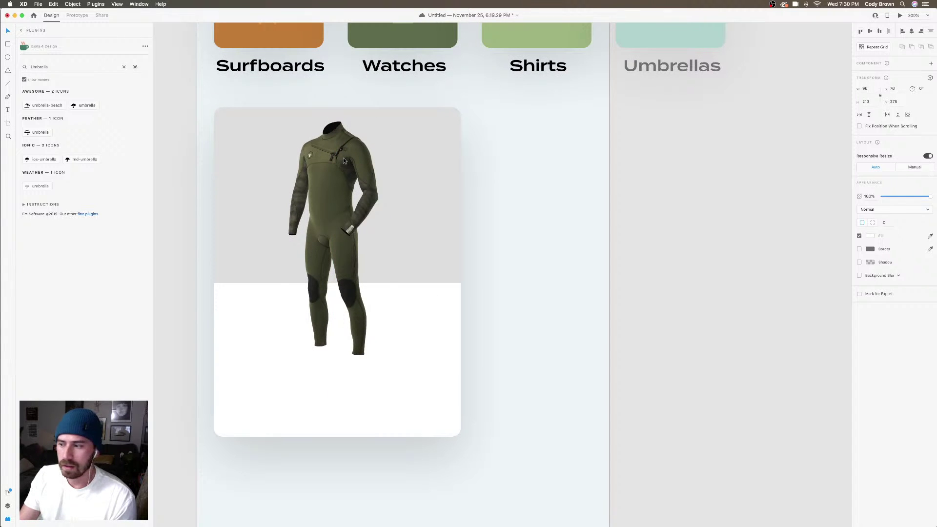
scroll(358, 164, up, 1)
scroll(358, 165, up, 2)
drag(351, 191, 355, 167)
click(434, 200)
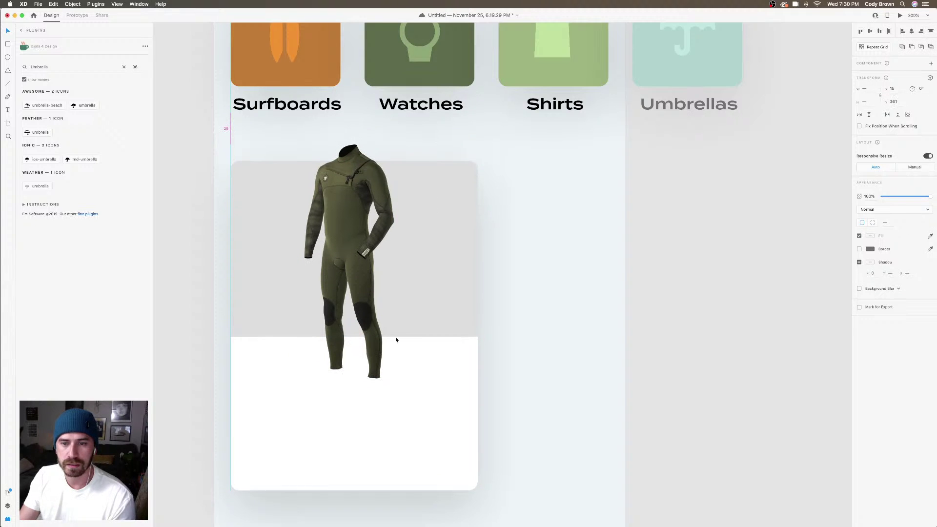
click(708, 327)
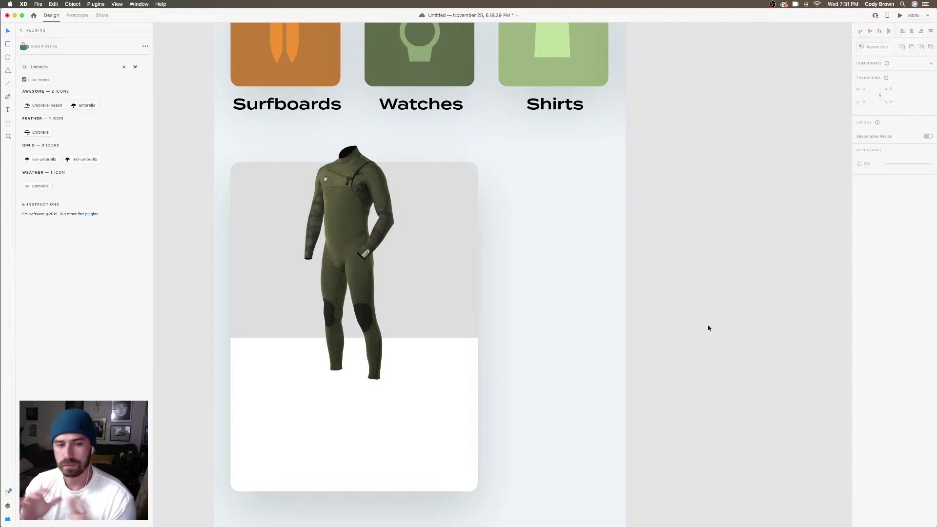
click(374, 223)
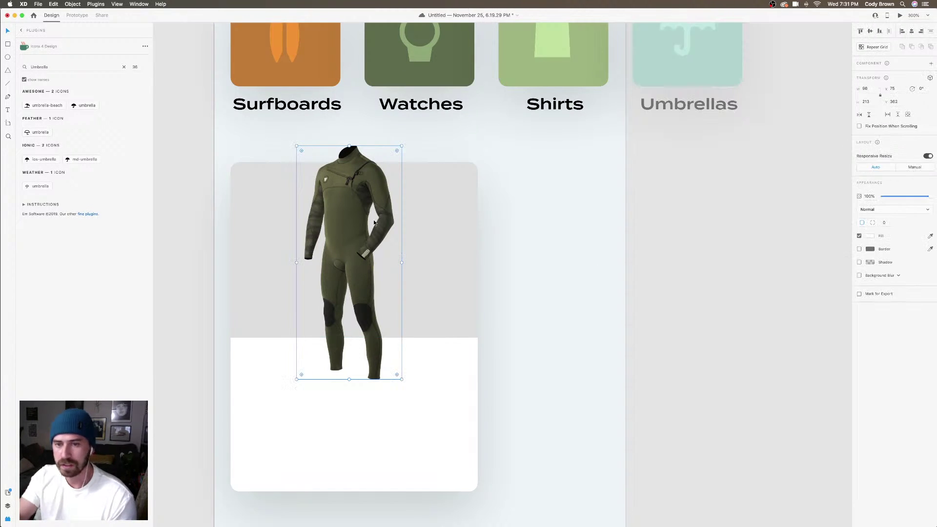
drag(374, 222, 372, 223)
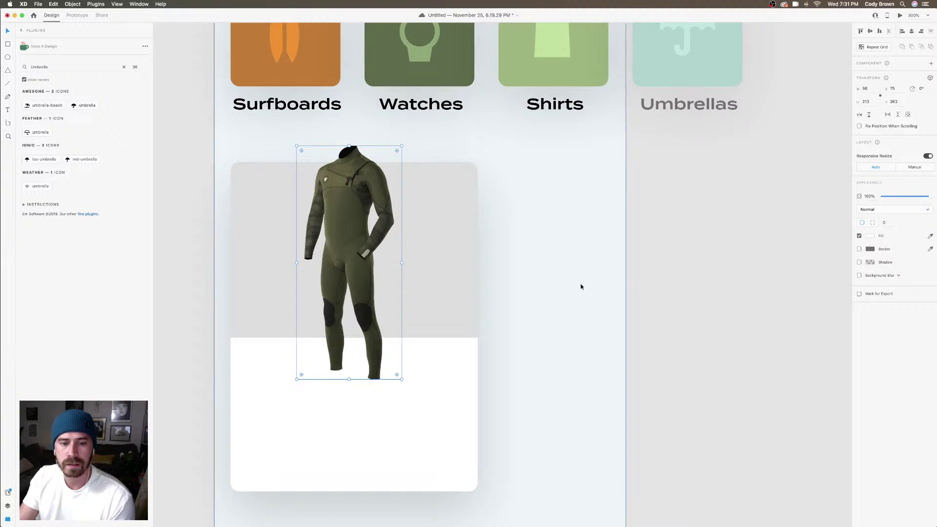
Add a black drop shadow to the wetsuit image and raise the shadow's opacity to about 49%
click(517, 313)
scroll(517, 313, left, 1)
scroll(518, 313, left, 2)
click(405, 326)
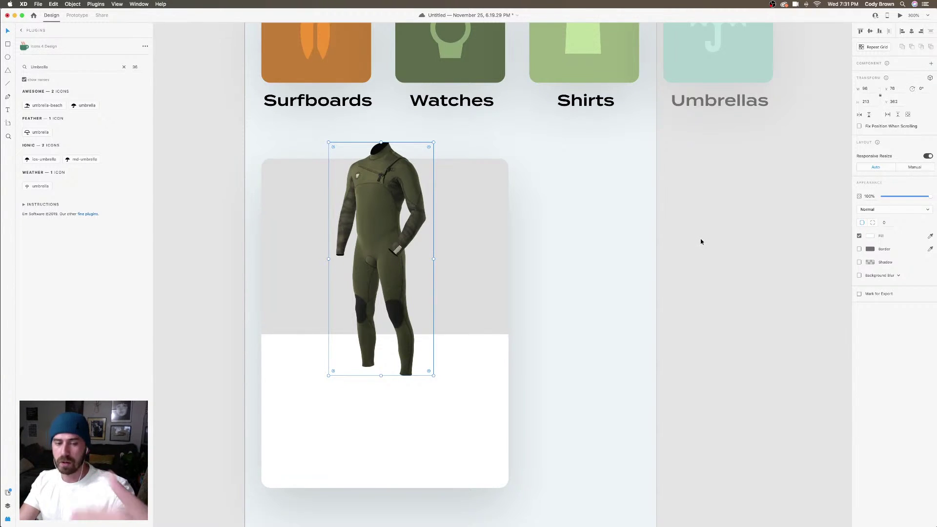
click(860, 263)
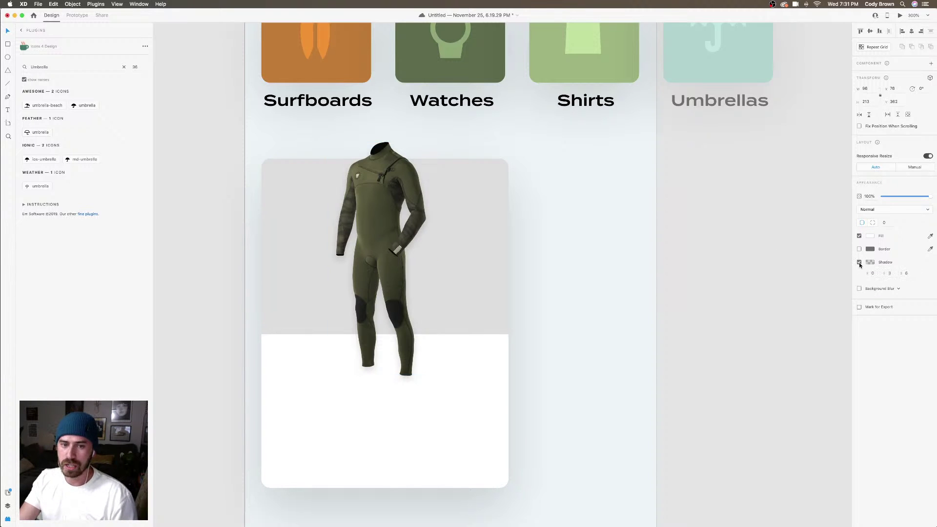
click(870, 263)
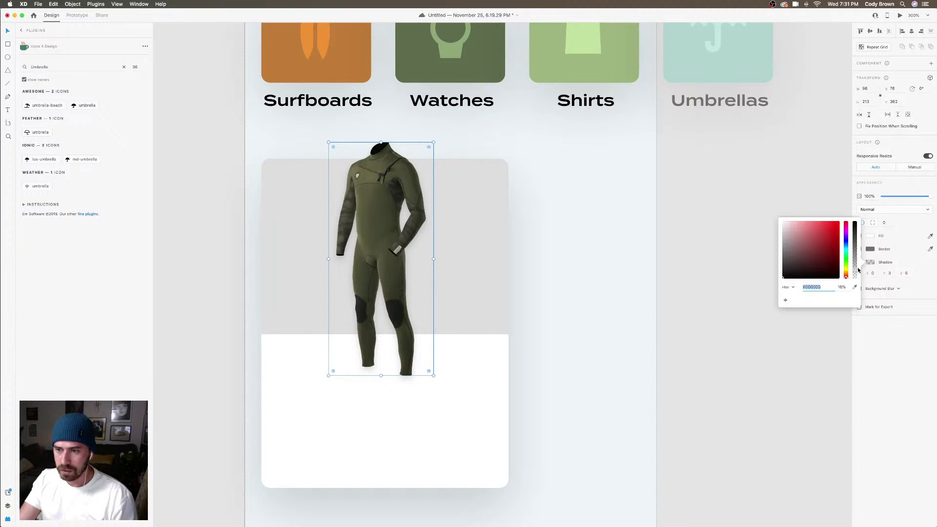
drag(855, 272, 858, 252)
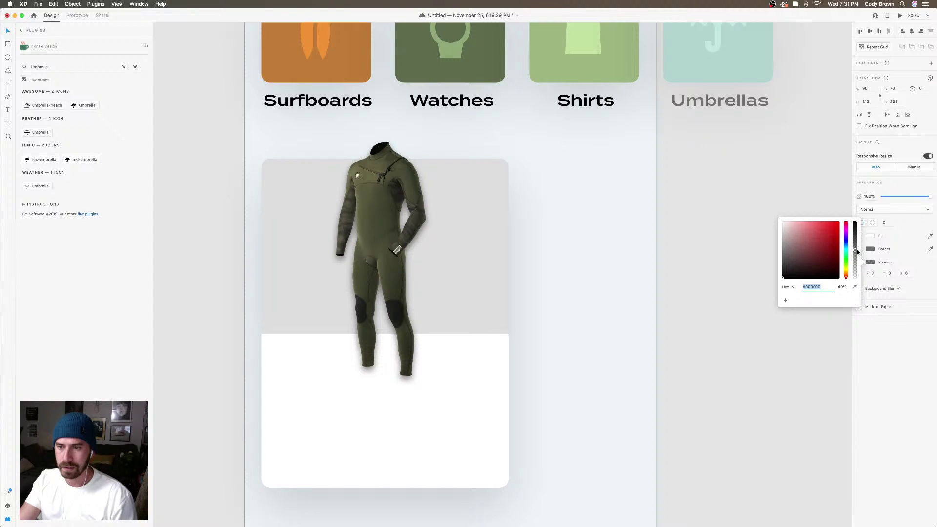
Set the wetsuit shadow's vertical offset to 50 and its blur to 65
click(901, 278)
click(883, 275)
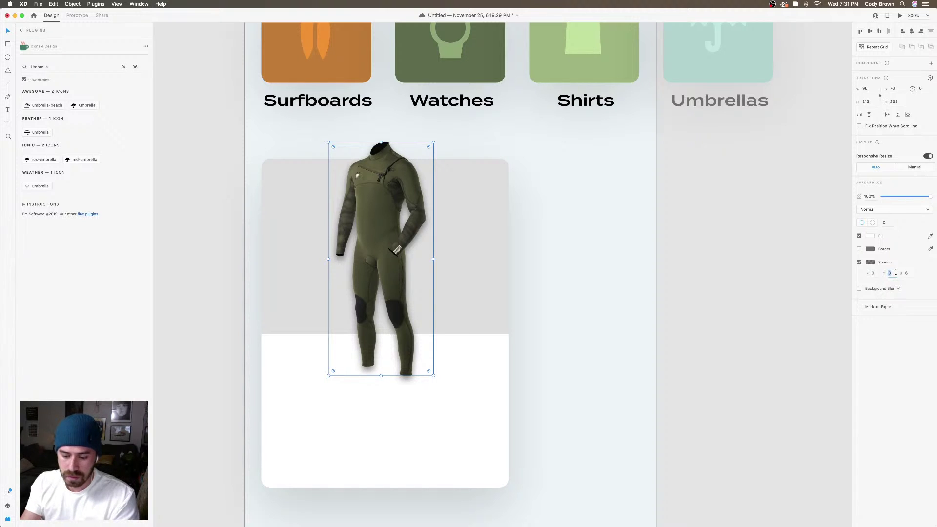
text(0)
key(Return)
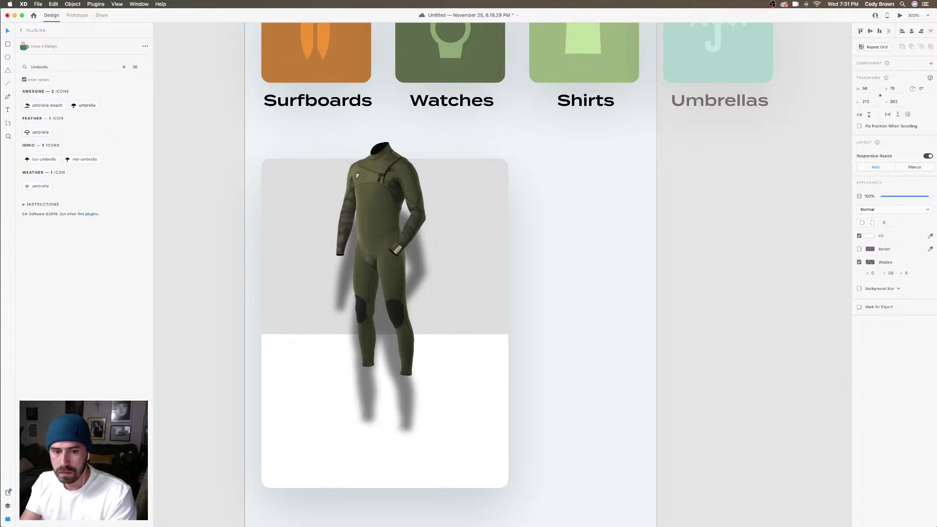
click(909, 272)
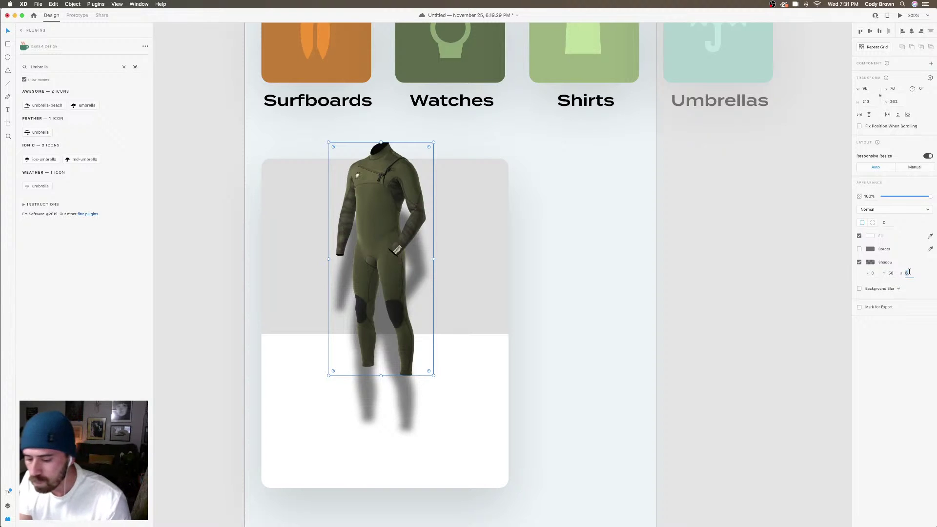
text(8)
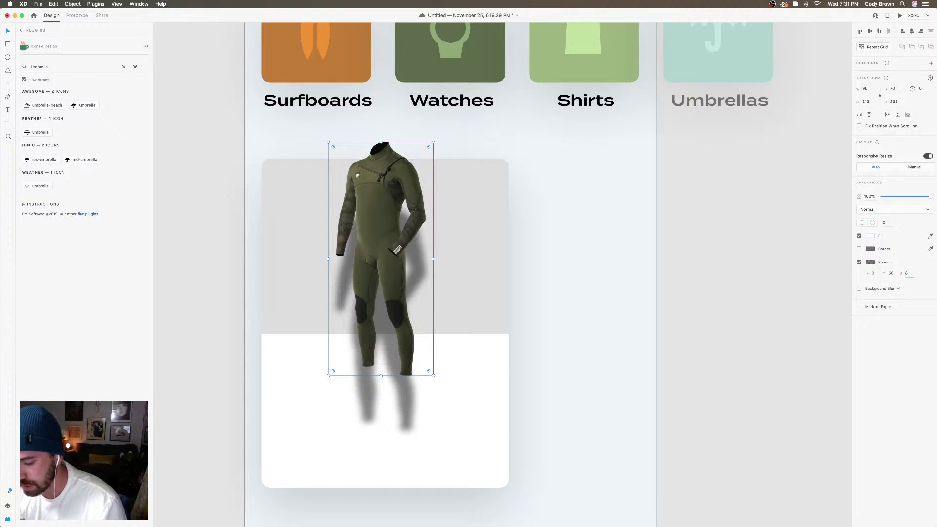
text(0)
key(Return)
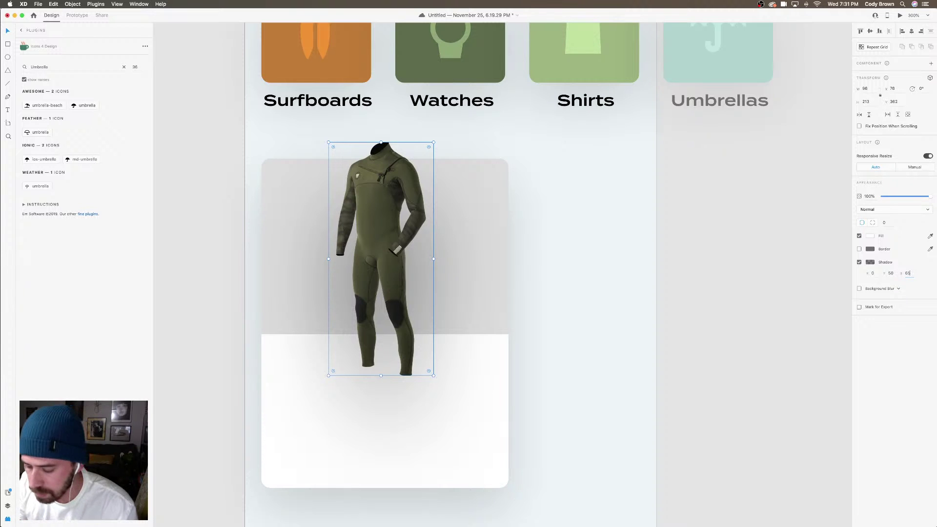
click(634, 340)
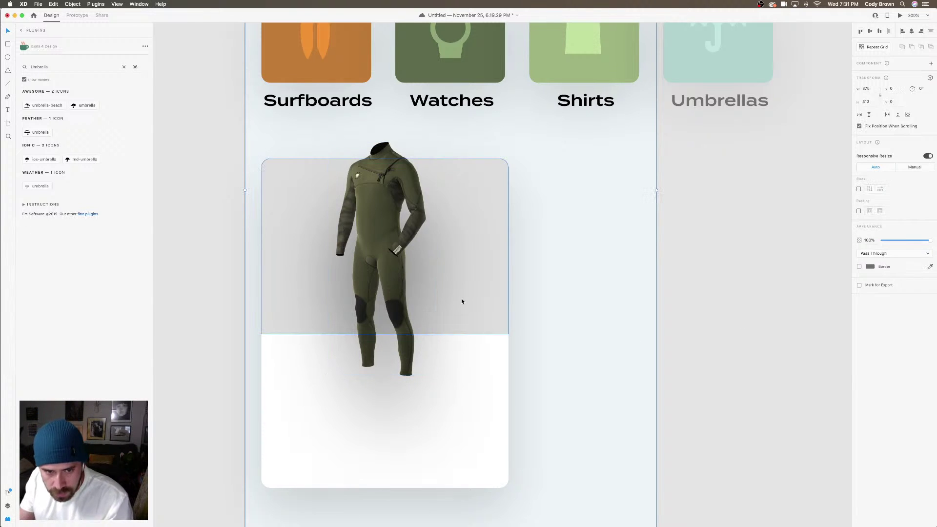
key(super+minus)
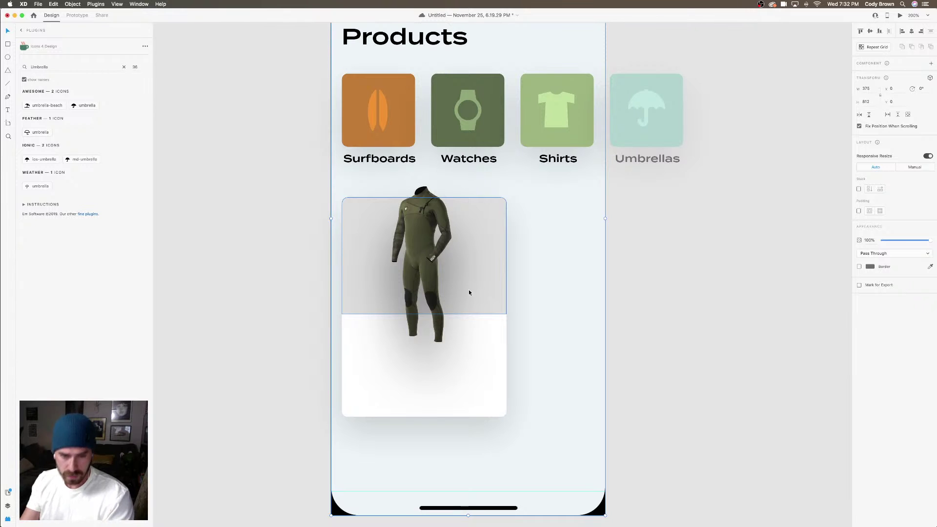
Raise the opacity of the wetsuit's shadow color to 70%
click(418, 285)
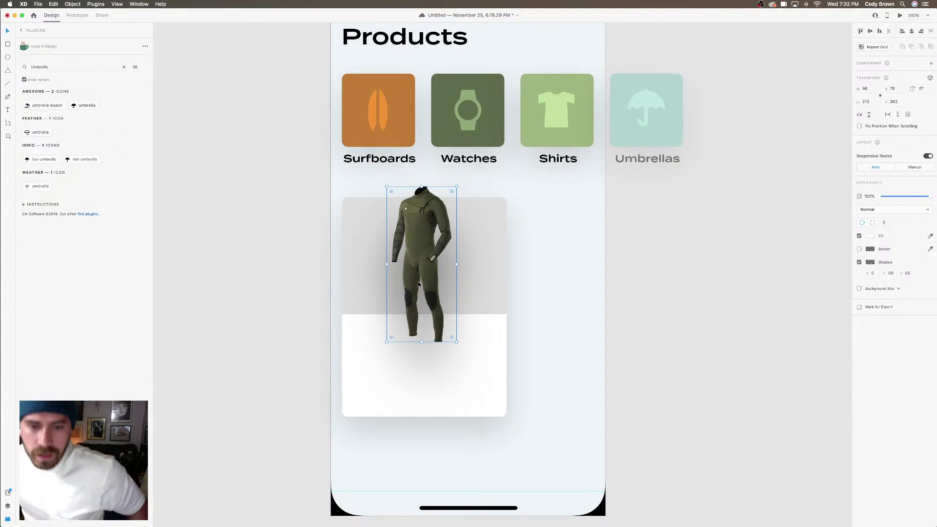
scroll(419, 285, up, 1)
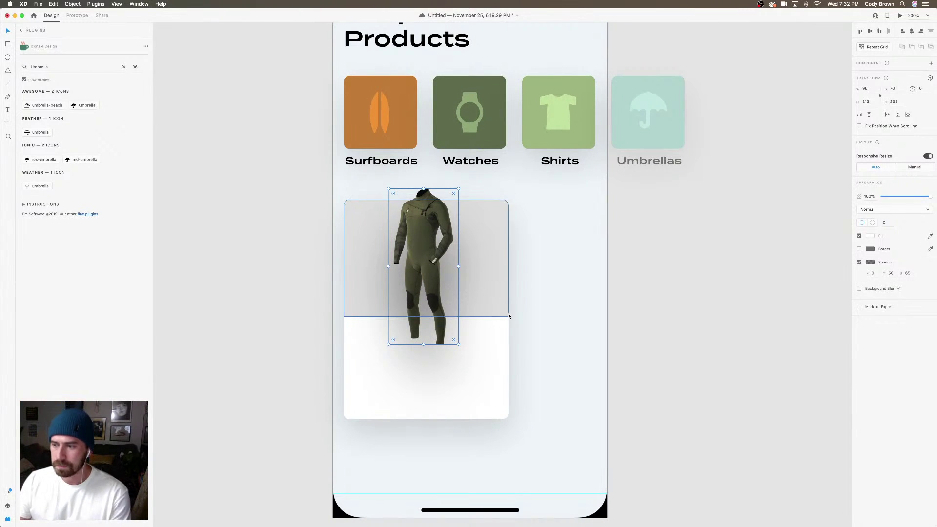
click(890, 274)
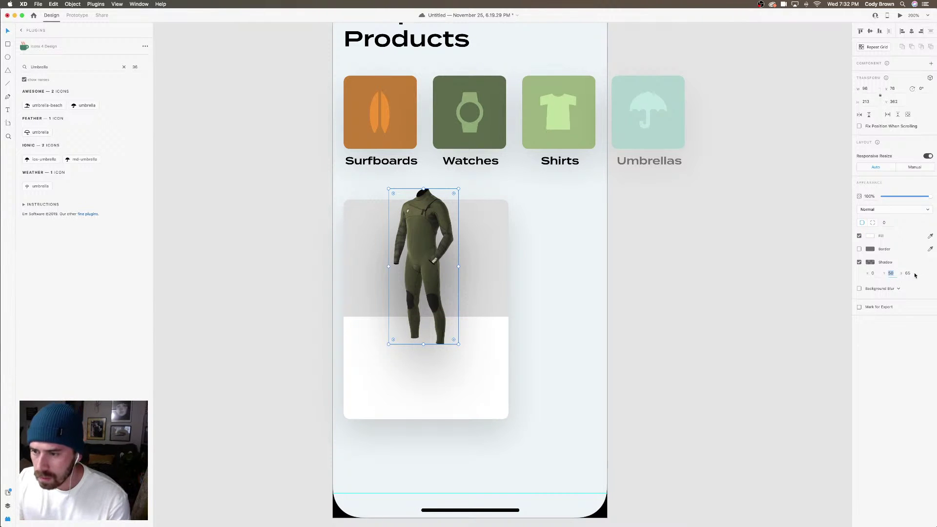
click(871, 265)
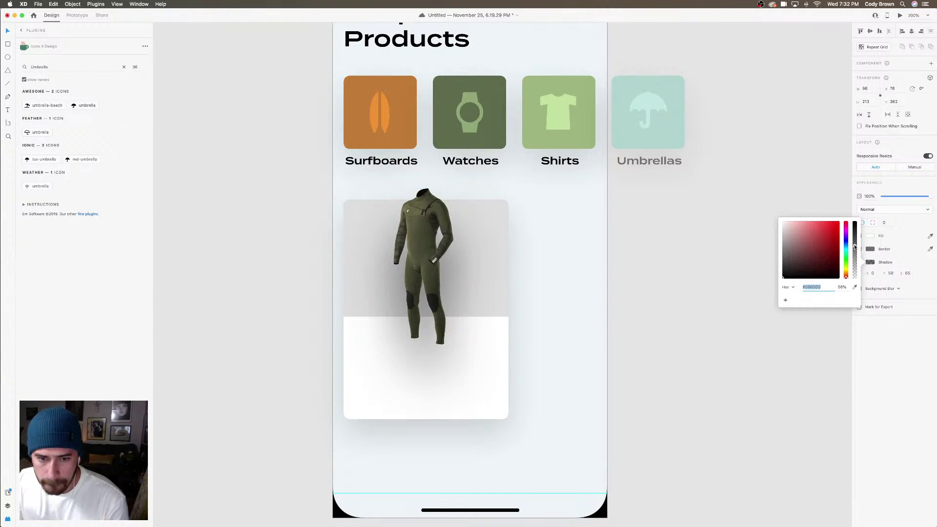
drag(855, 245, 857, 240)
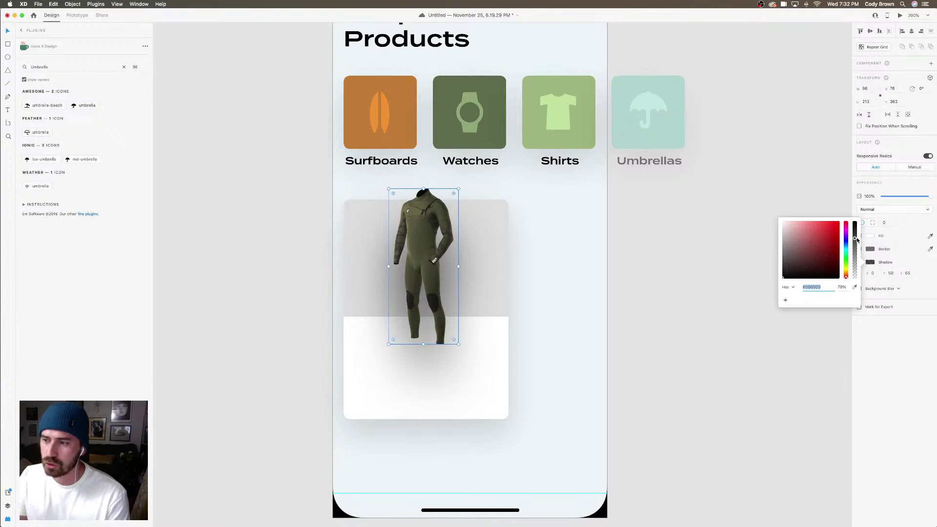
Set the wetsuit shadow's vertical offset to 65 and deselect the image
click(893, 273)
double_click(909, 273)
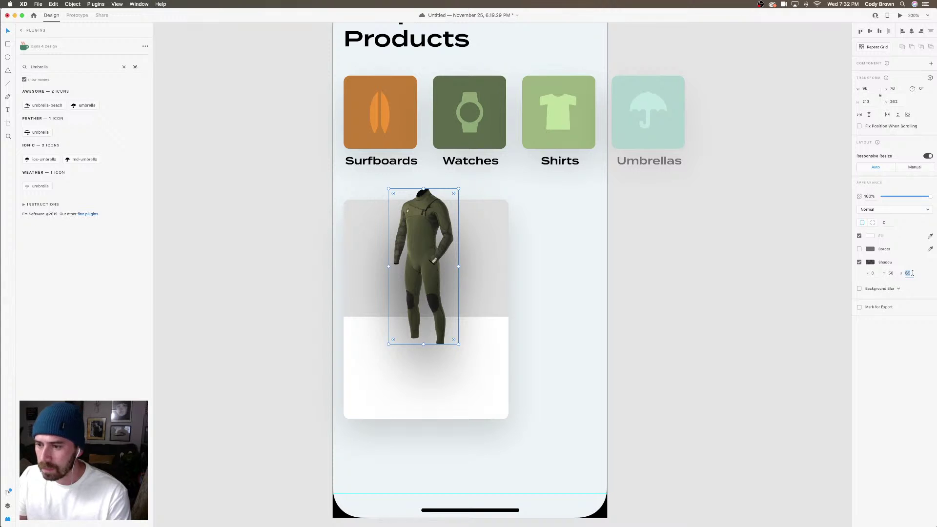
double_click(892, 273)
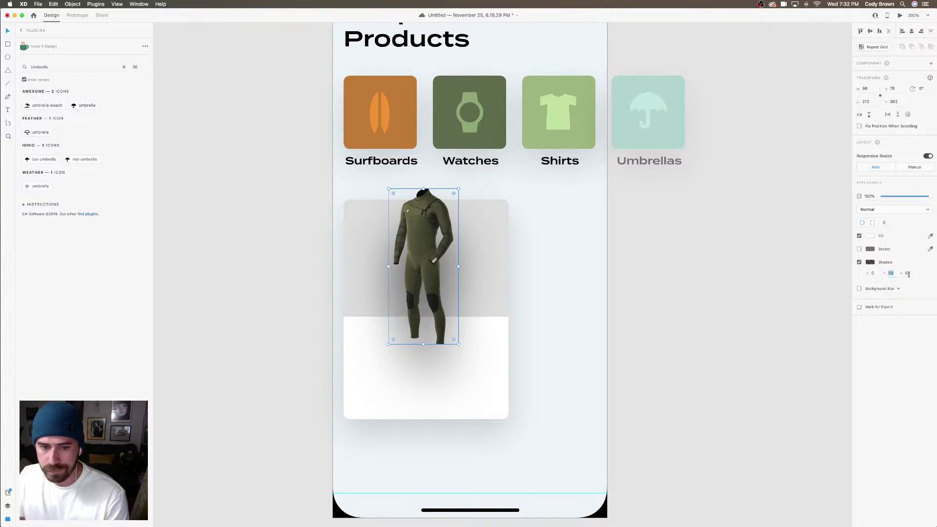
text(65)
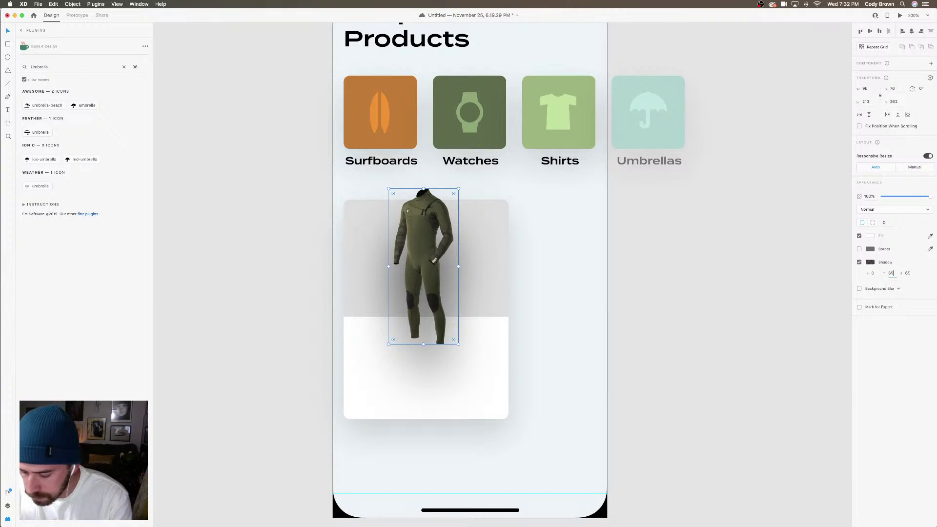
key(Return)
click(617, 309)
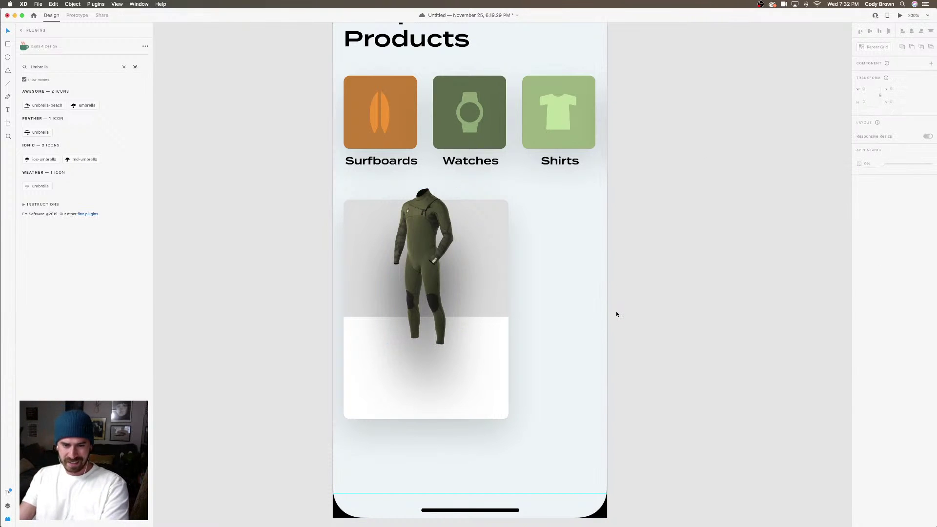
Lower the opacity of the wetsuit image's shadow color and deselect the image
click(438, 296)
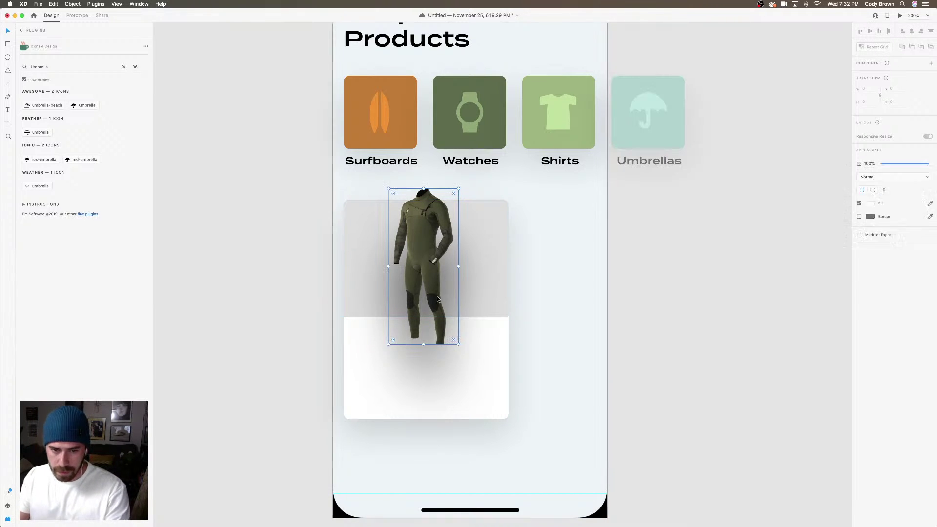
click(870, 263)
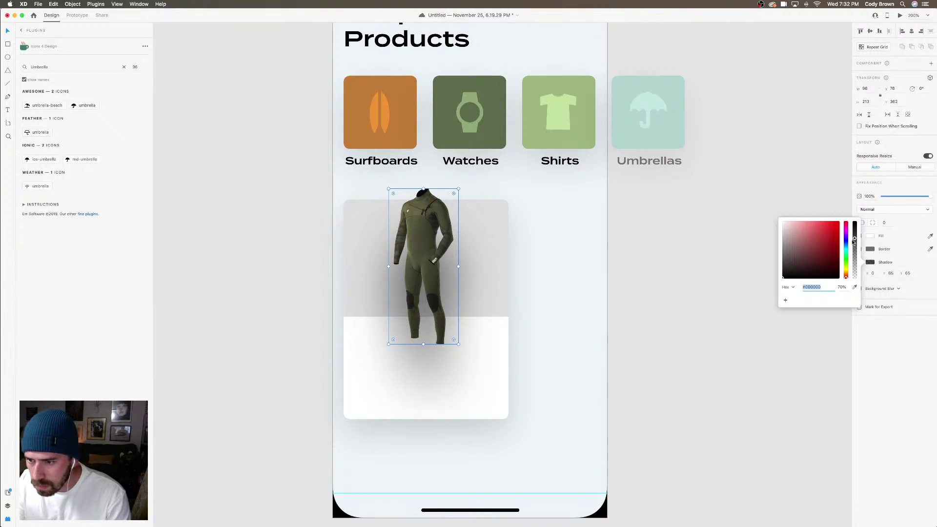
drag(854, 240, 854, 245)
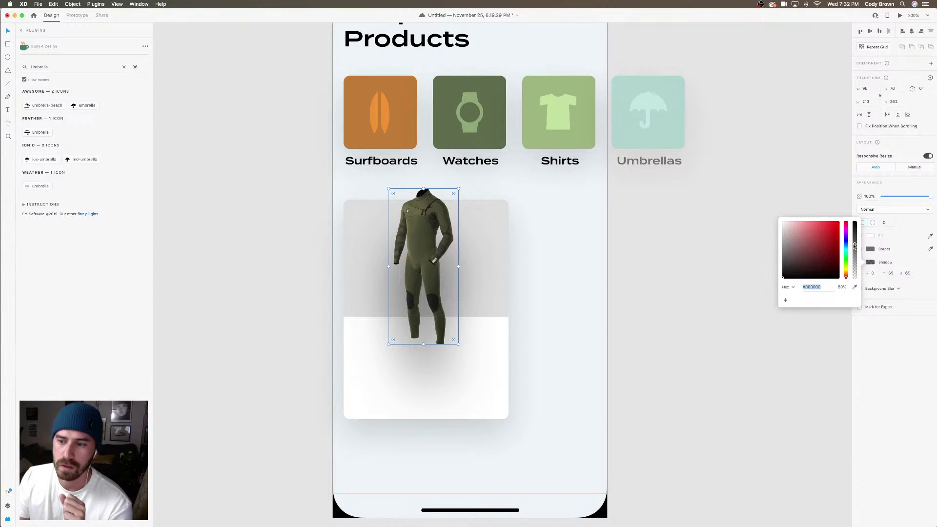
drag(854, 245, 854, 252)
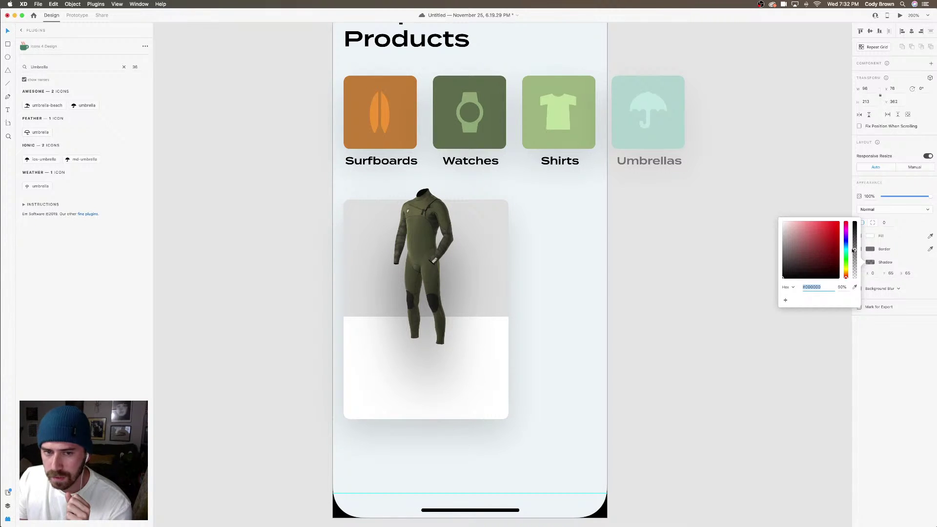
key(BackSpace)
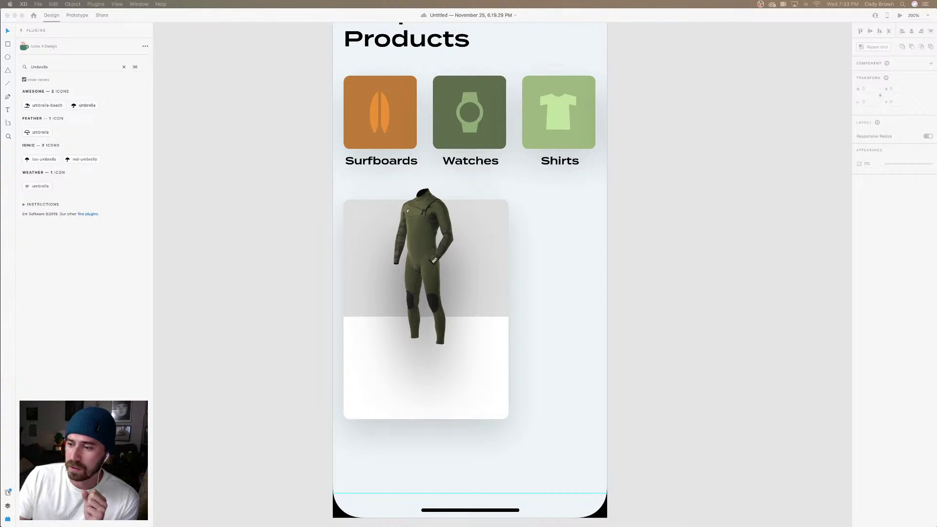
click(371, 328)
click(555, 329)
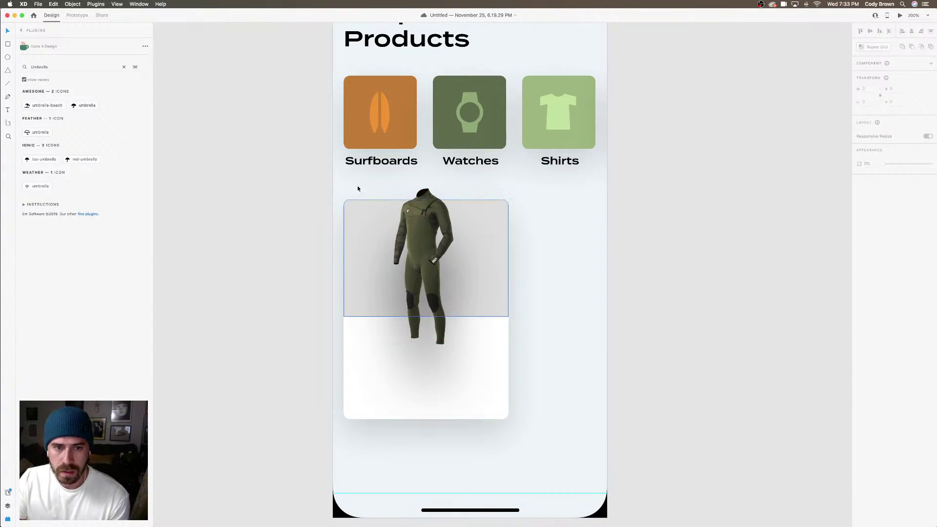
Place a copy of the Surfboards category label on the white area of the product card
double_click(376, 161)
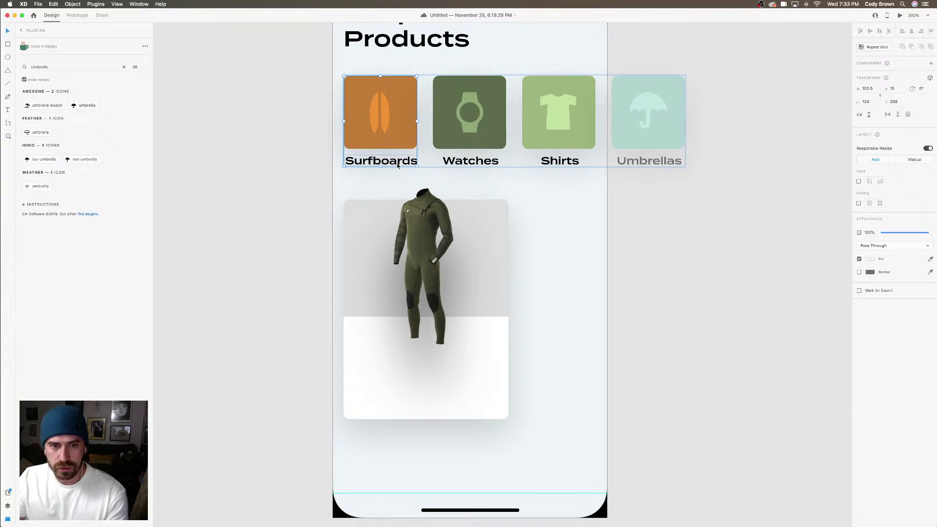
click(399, 164)
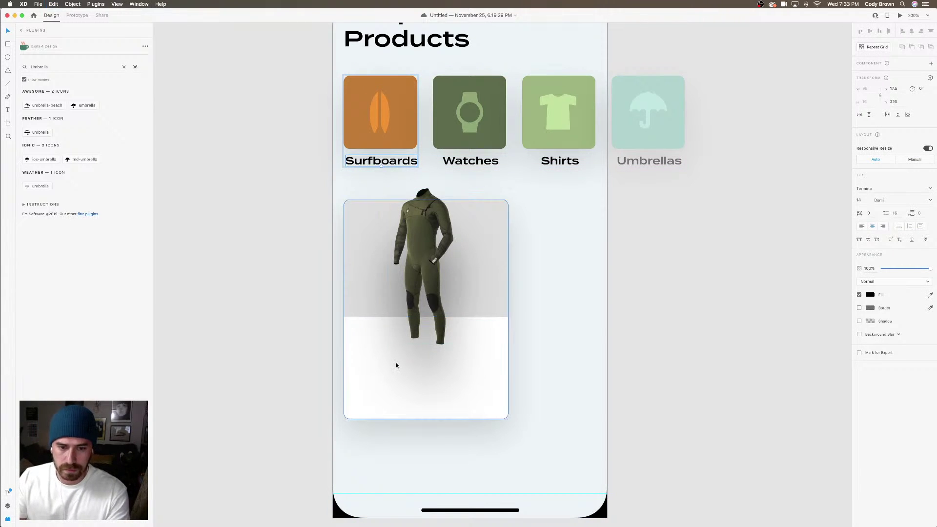
click(397, 340)
click(389, 157)
drag(389, 157, 403, 355)
Change the copied label's text to "7 Seas 4/3 Full Wet Suit"
double_click(404, 355)
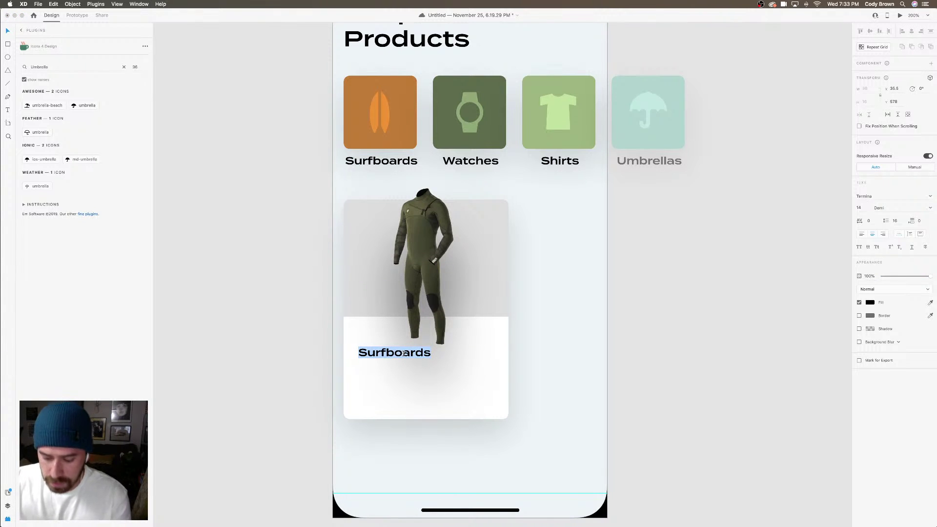
text(7 S)
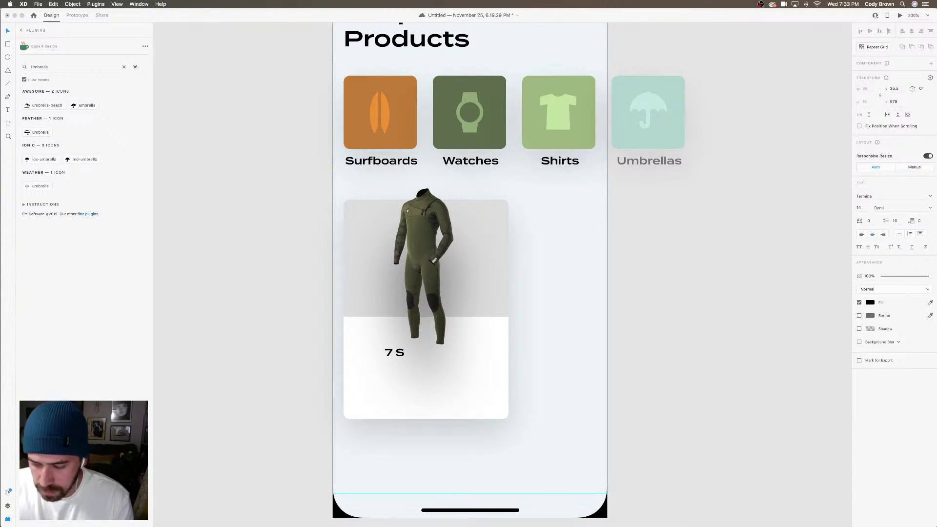
text(eas)
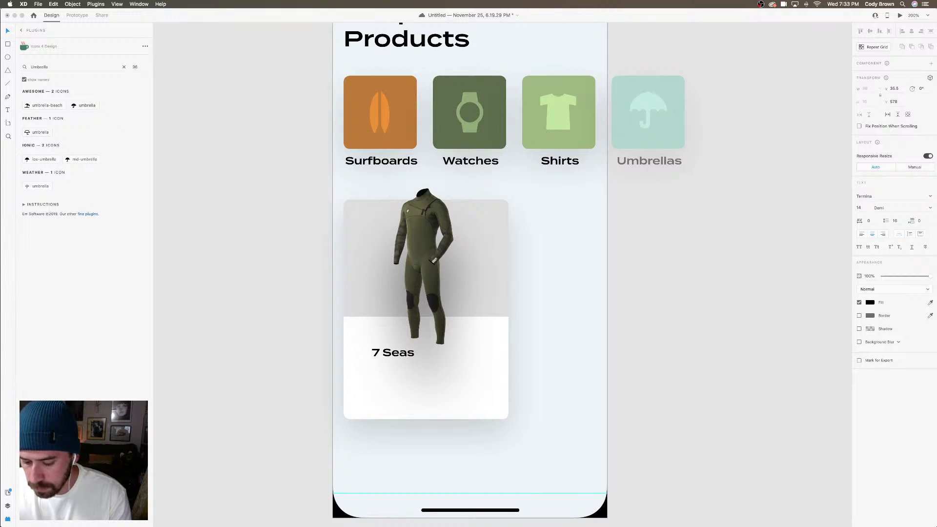
text( 4/3 F)
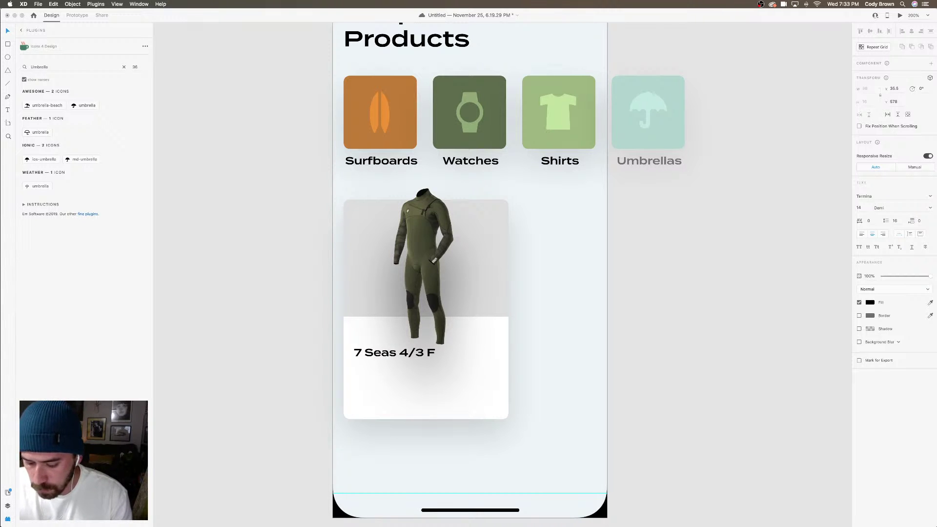
text(ull We)
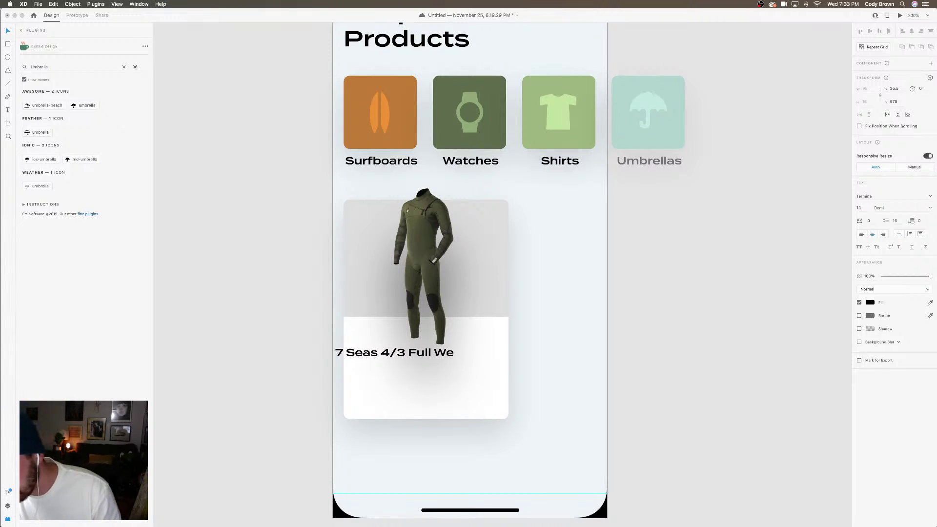
text(t Suit)
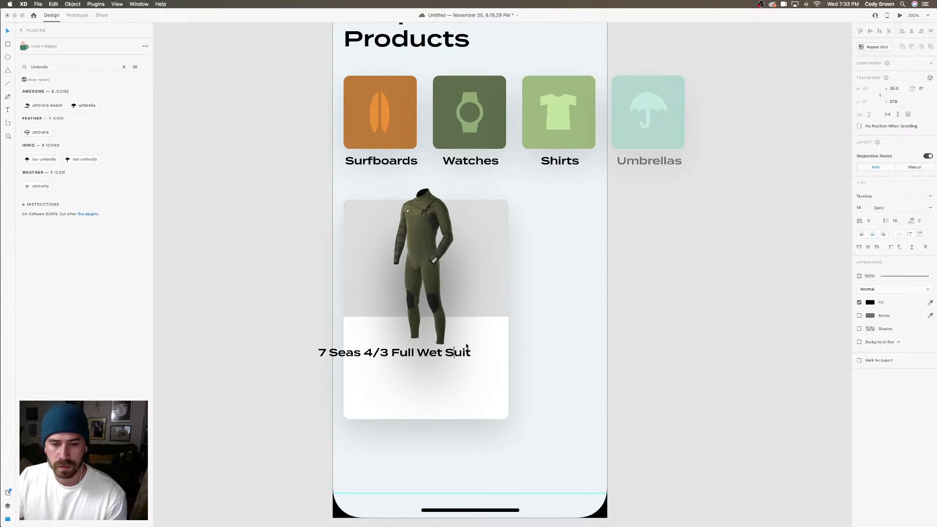
key(Escape)
Left-align the product name and move it onto the card's white area below the wetsuit, at about X 35.5, Y 588
drag(439, 355, 481, 363)
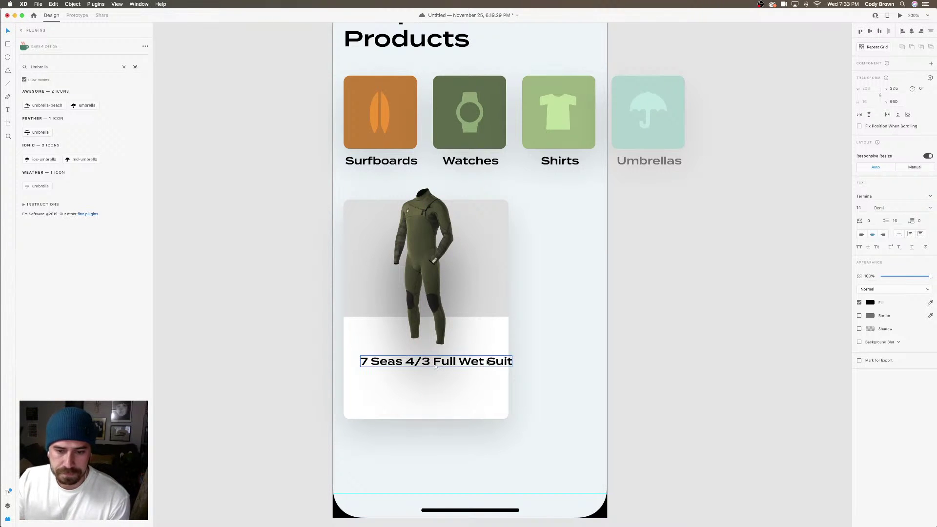
double_click(491, 362)
key(Escape)
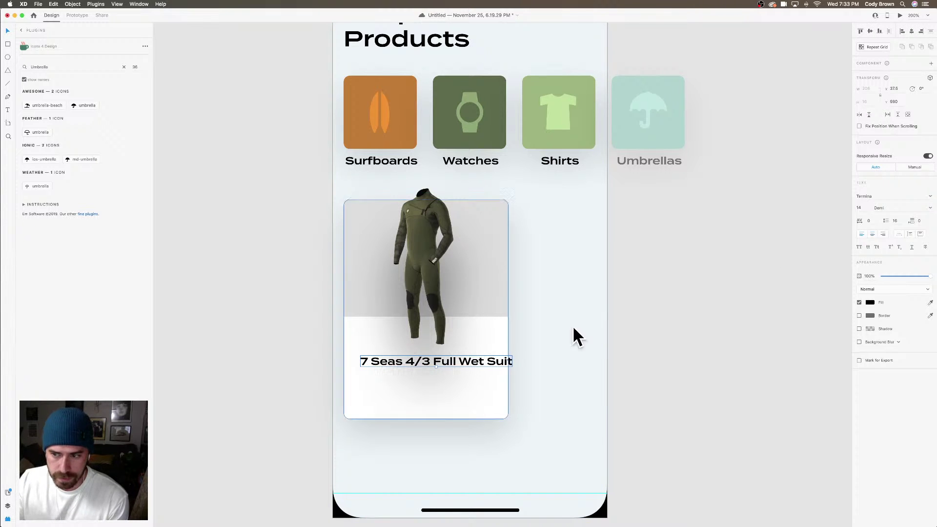
drag(434, 363, 435, 364)
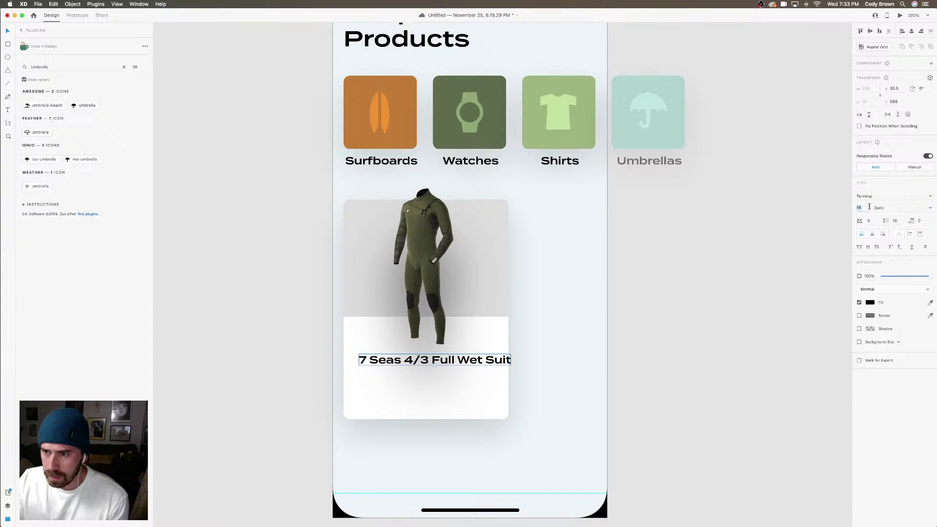
Copy the product name's full text and delete that single-line text object from the card
double_click(472, 361)
click(472, 361)
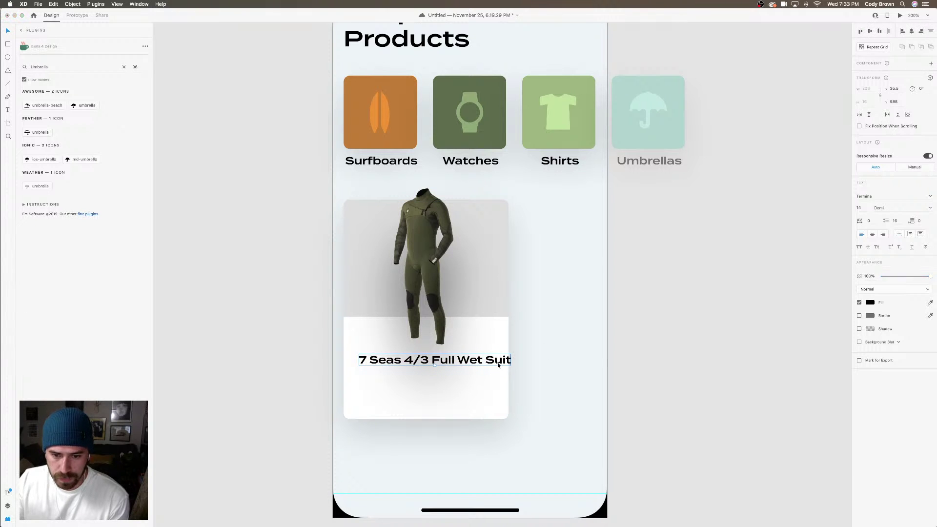
key(super+a)
key(super+c)
key(Escape)
key(Delete)
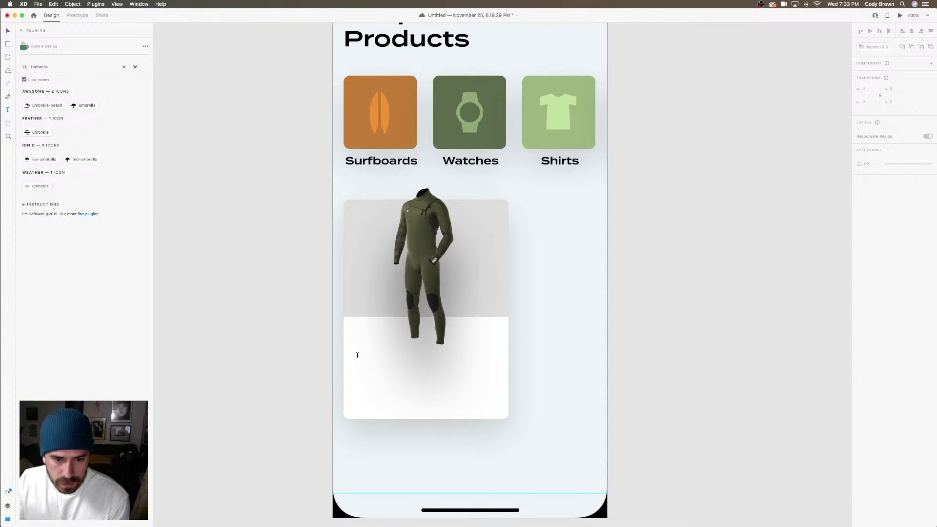
Draw an area text box on the card's white section, paste the product name into it and narrow it to about 167 wide
drag(358, 355, 493, 400)
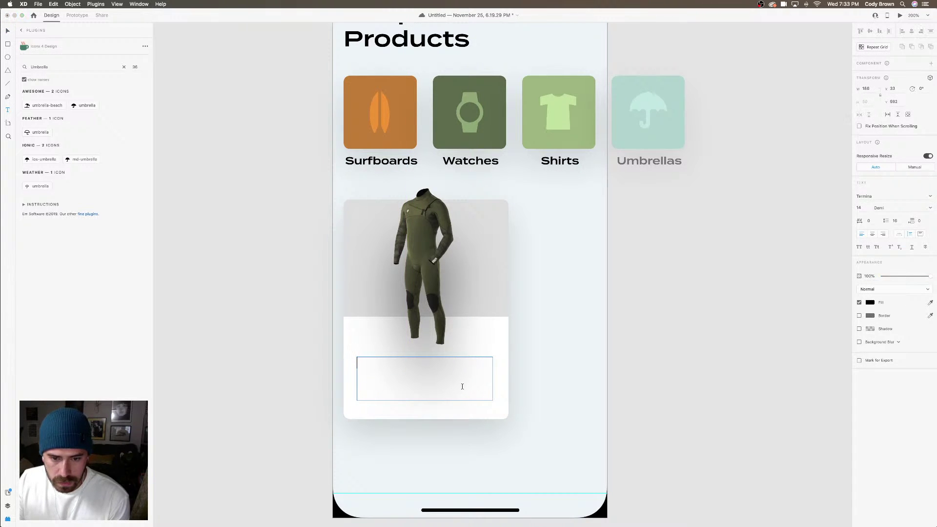
key(super+v)
key(Escape)
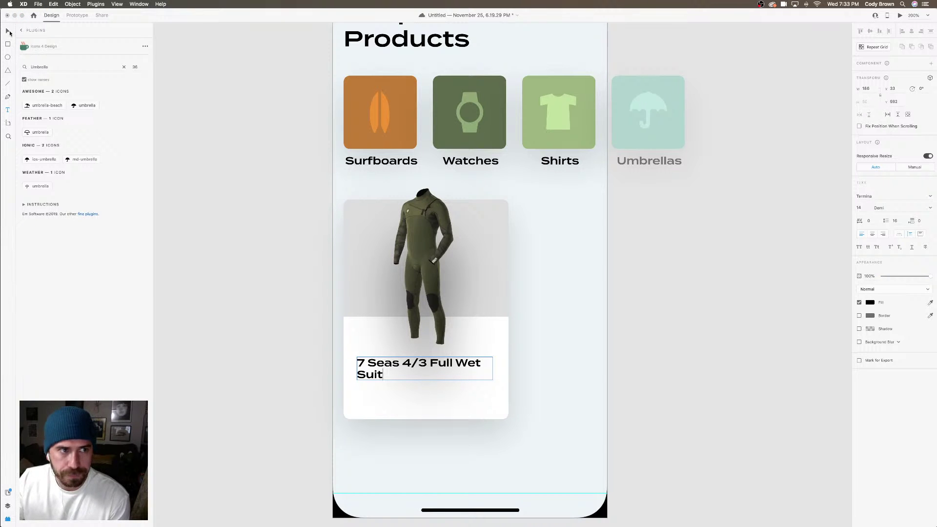
drag(493, 369, 421, 365)
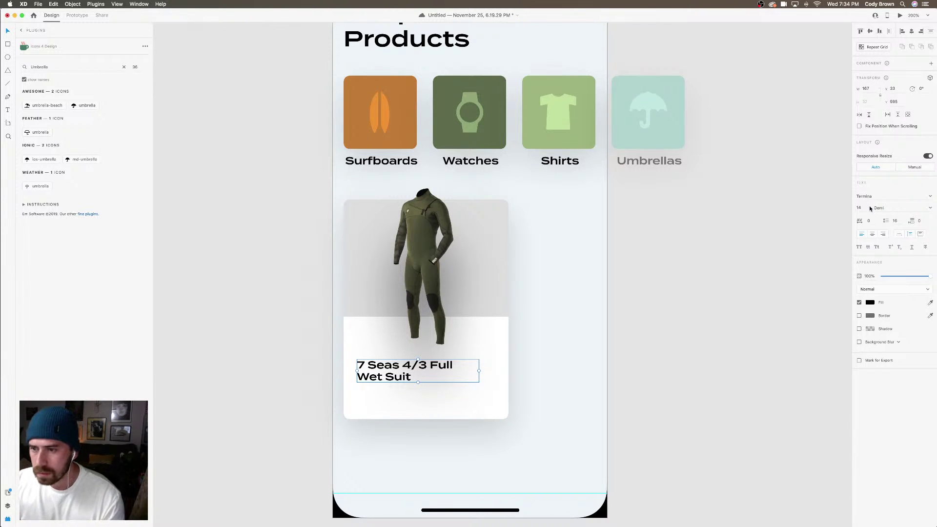
Set the product name's line spacing to 20 and nudge the text slightly up on the card
click(896, 221)
text(20)
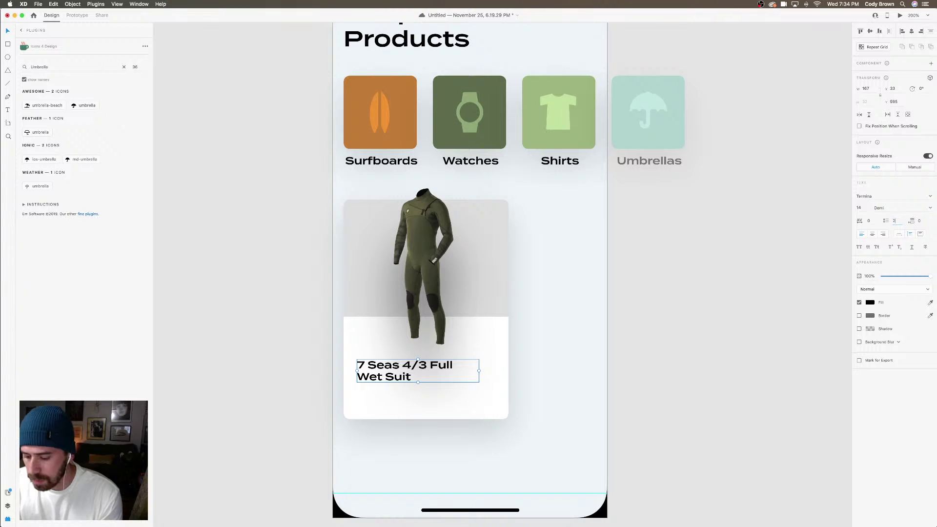
key(Return)
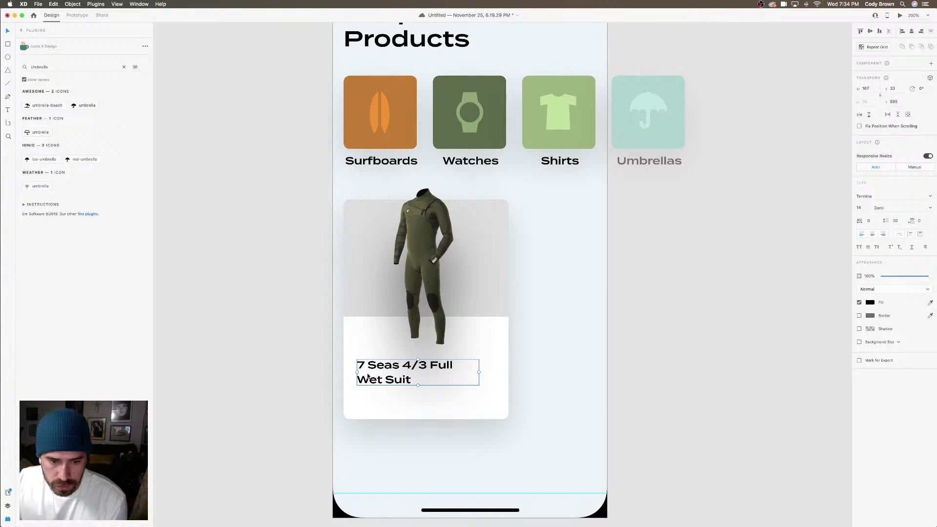
scroll(379, 380, up, 1)
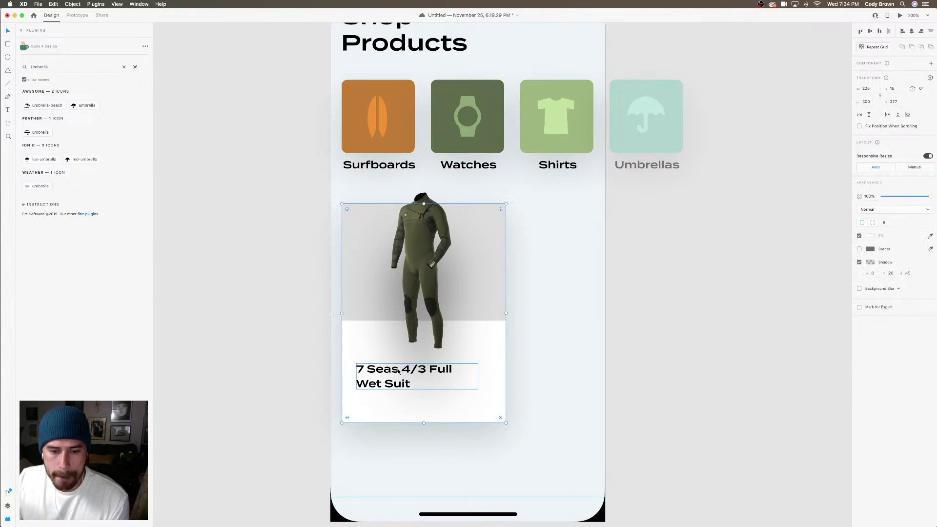
key(Up)
key(Up)
key(Up)
key(Up)
key(Up)
Scale the wetsuit image down to about 92 × 201 and move the product name up to Y 581
click(433, 324)
drag(456, 349, 455, 345)
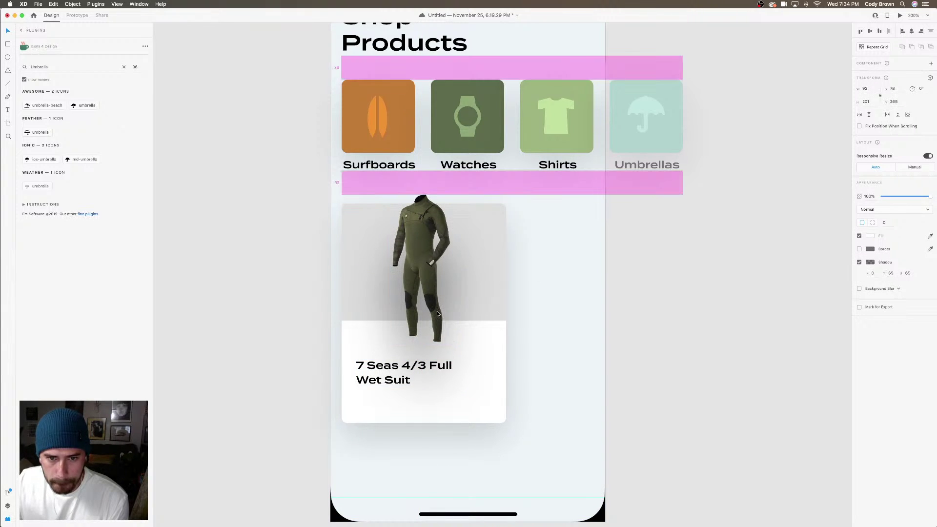
click(402, 380)
key(Up)
key(Up)
key(Up)
key(Up)
key(Up)
key(Up)
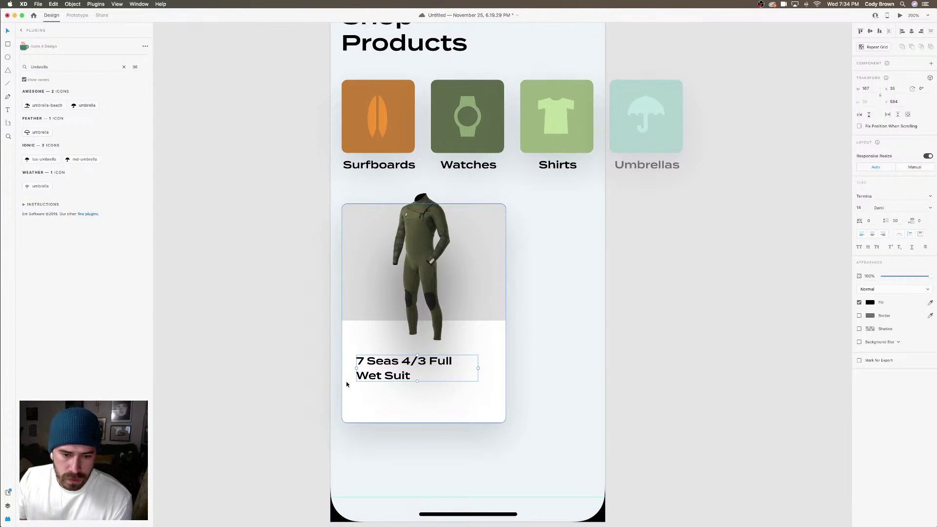
drag(371, 380, 374, 377)
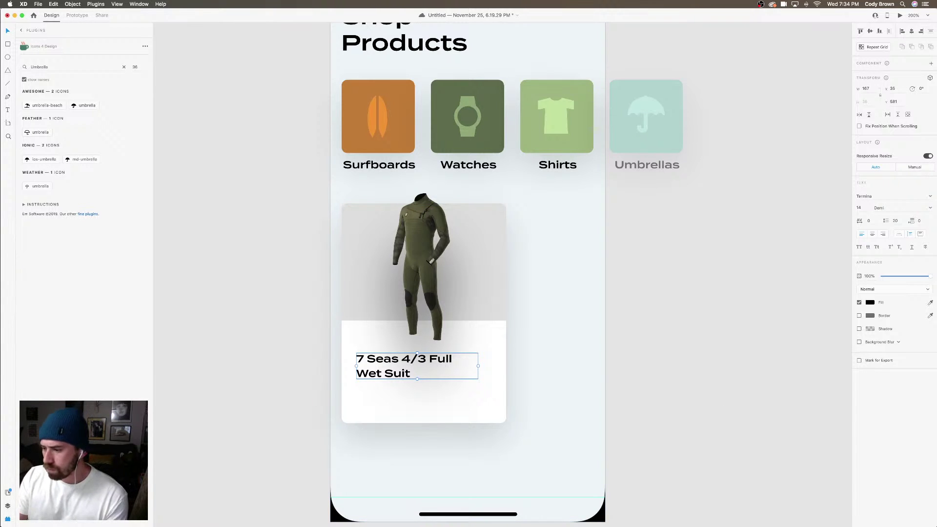
Add the price $239.95 below the product name using a copy of its text box, narrowed to a width of 87
key(alt)
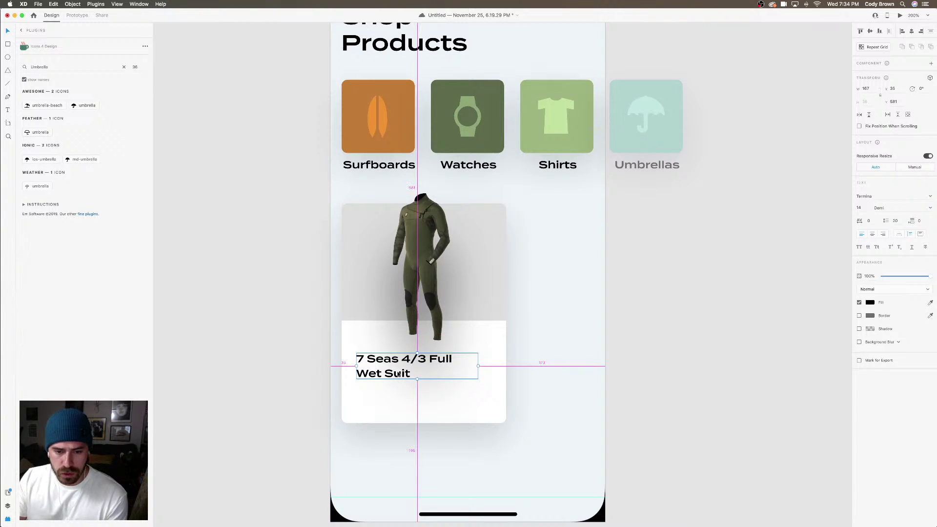
drag(398, 374, 399, 407)
double_click(401, 404)
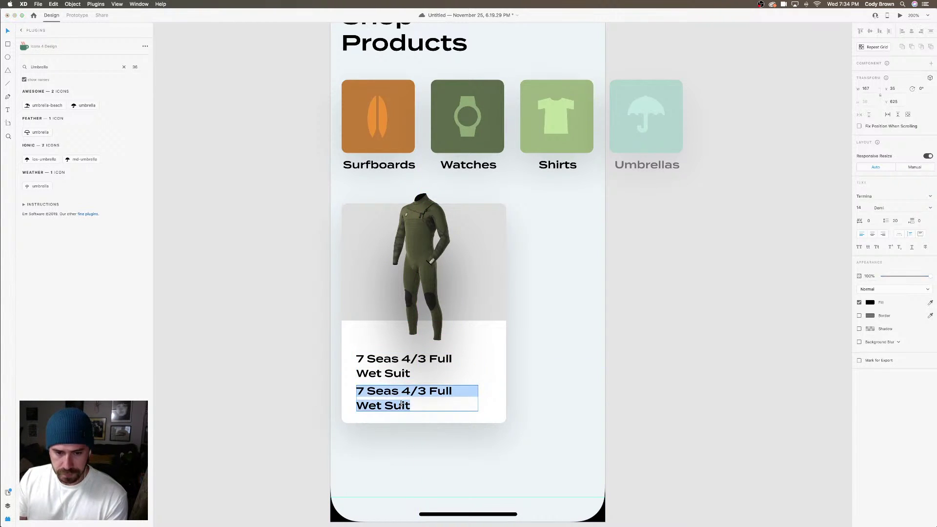
text($)
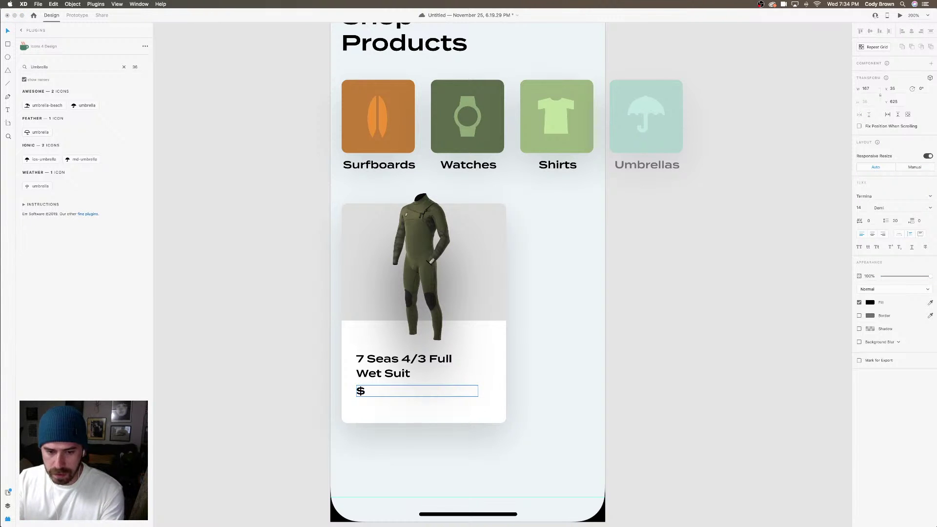
text(239.)
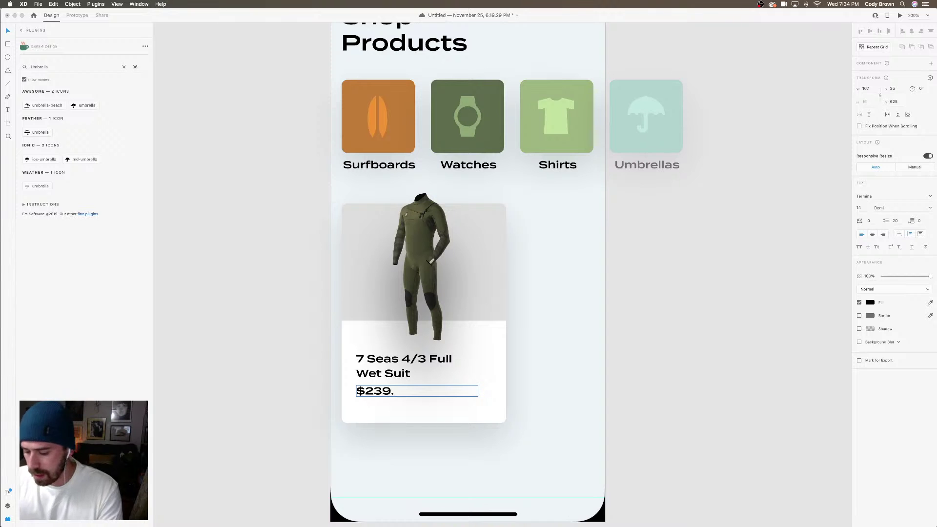
text(95)
key(Return)
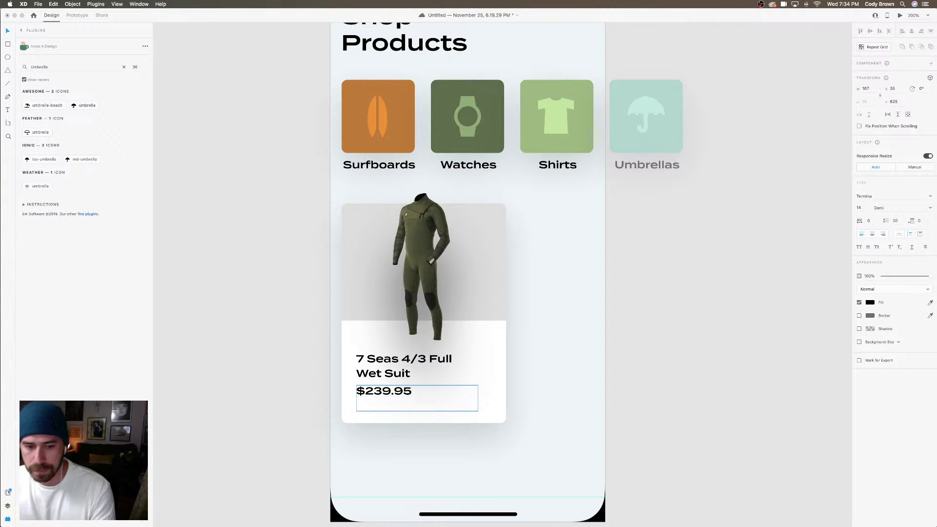
key(BackSpace)
key(Escape)
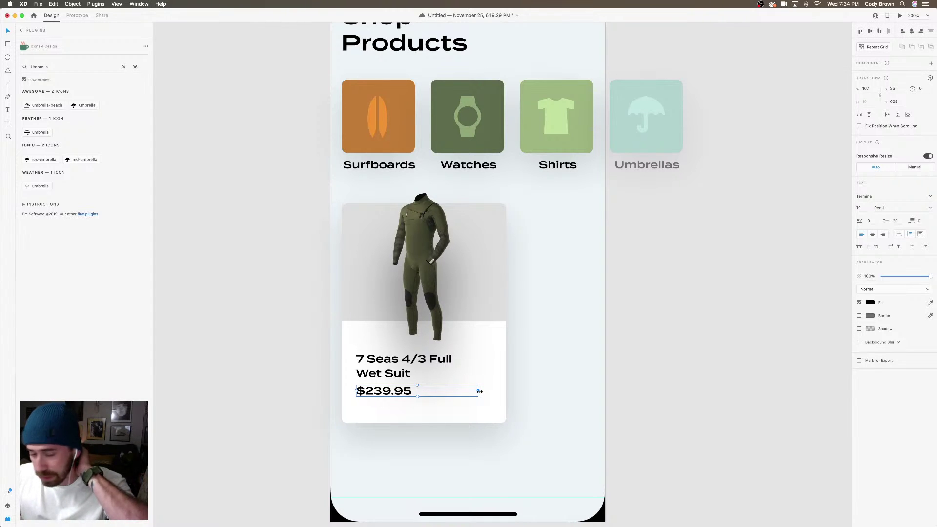
drag(479, 391, 420, 391)
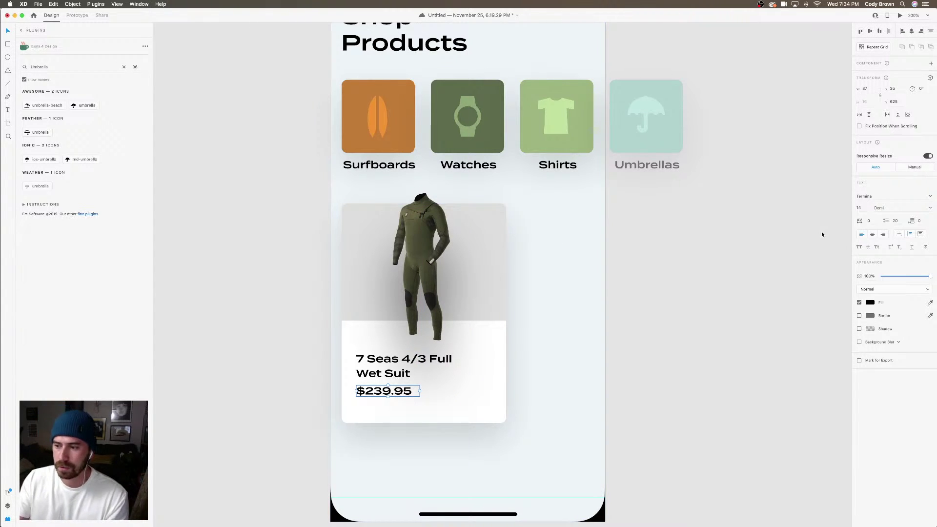
Change the price text's font to Rift and move it slightly up to Y 623 below the product name
click(879, 197)
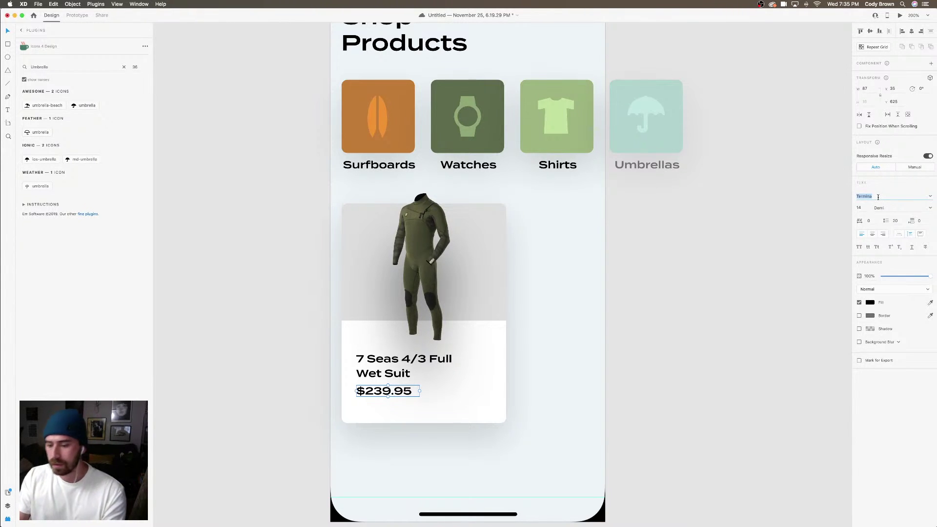
text(Rift)
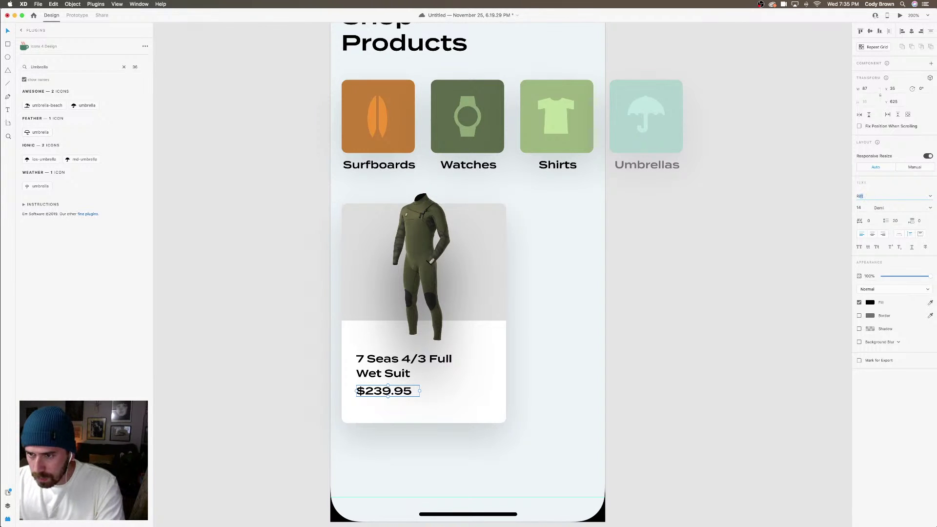
key(Return)
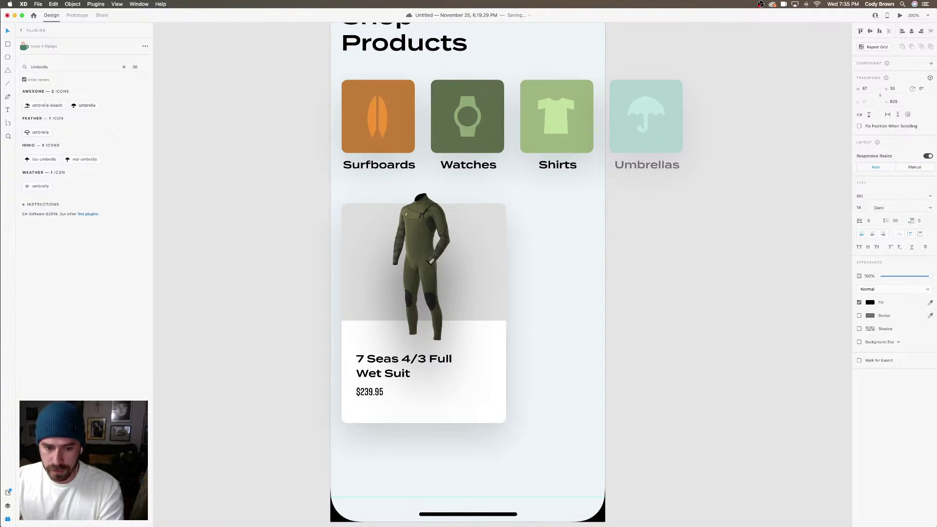
drag(367, 395, 367, 393)
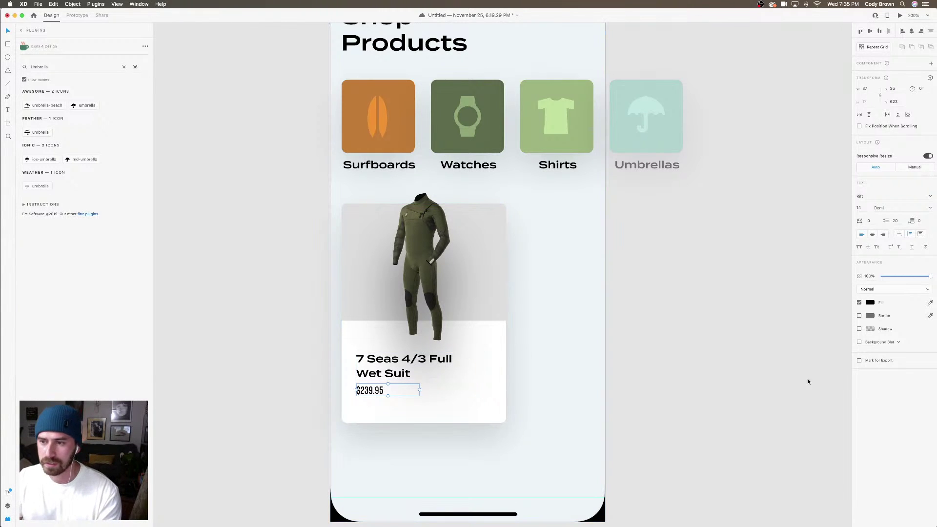
Set the price text to size 20 in Medium weight and nudge it up to Y 621
click(863, 210)
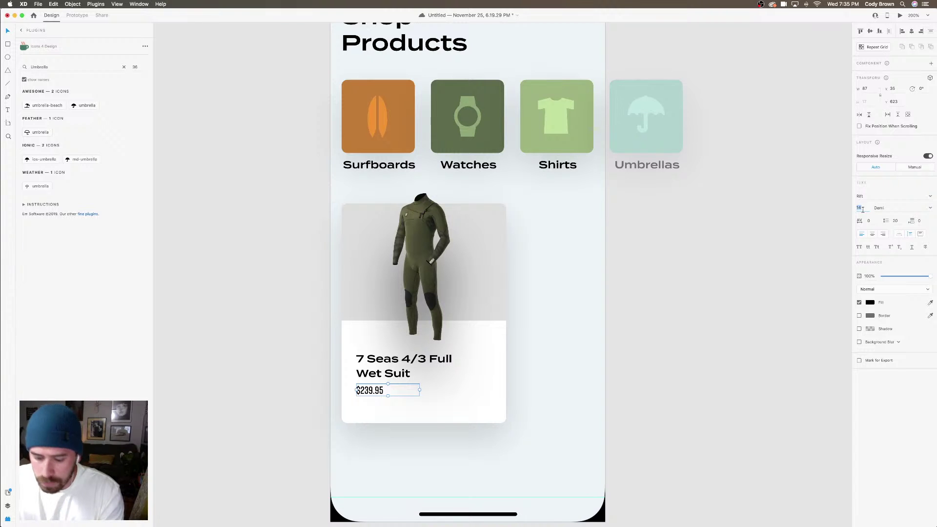
text(20)
key(Return)
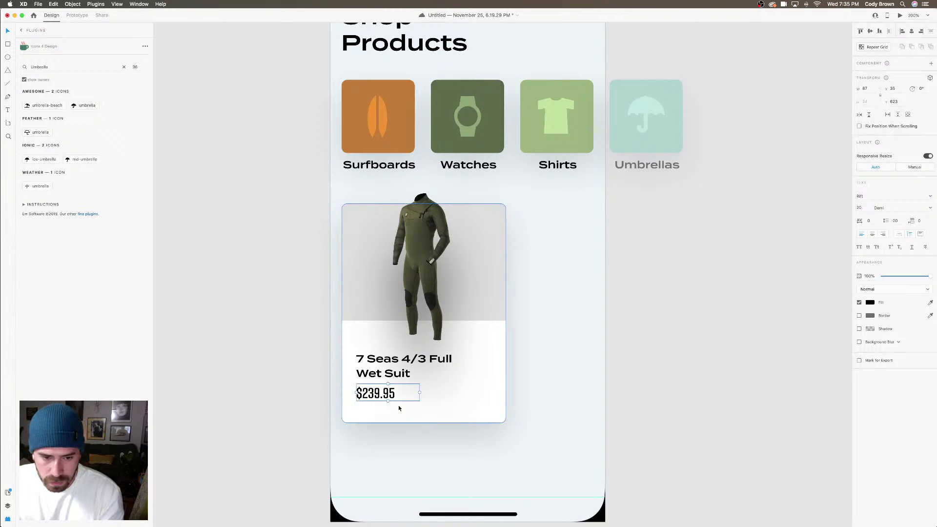
key(Up)
key(Up)
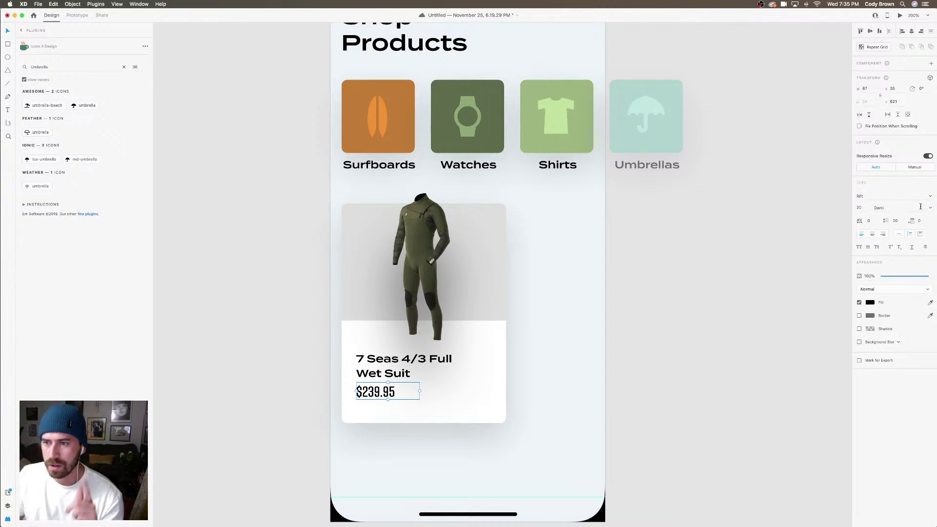
click(930, 208)
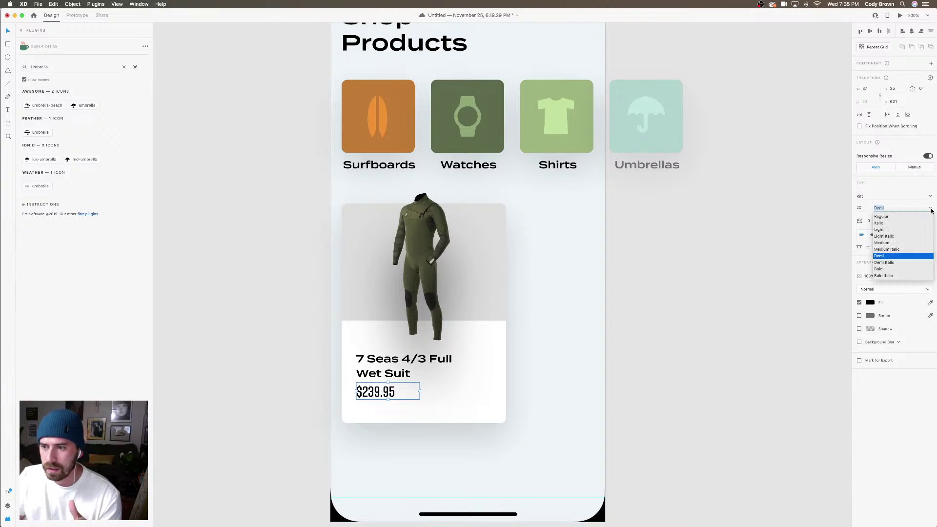
click(896, 244)
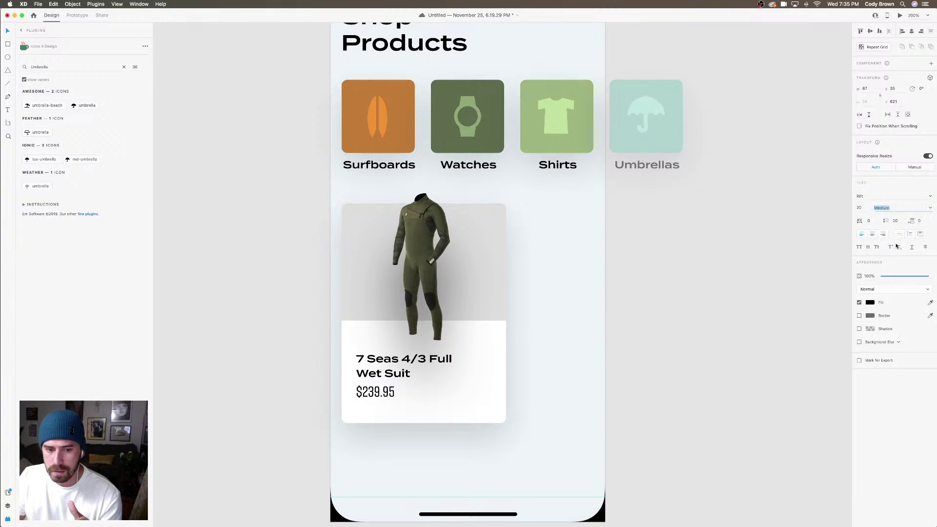
Adjust the spacing between the product name and price, moving both up so the name sits at Y 575
click(413, 371)
drag(408, 377, 408, 373)
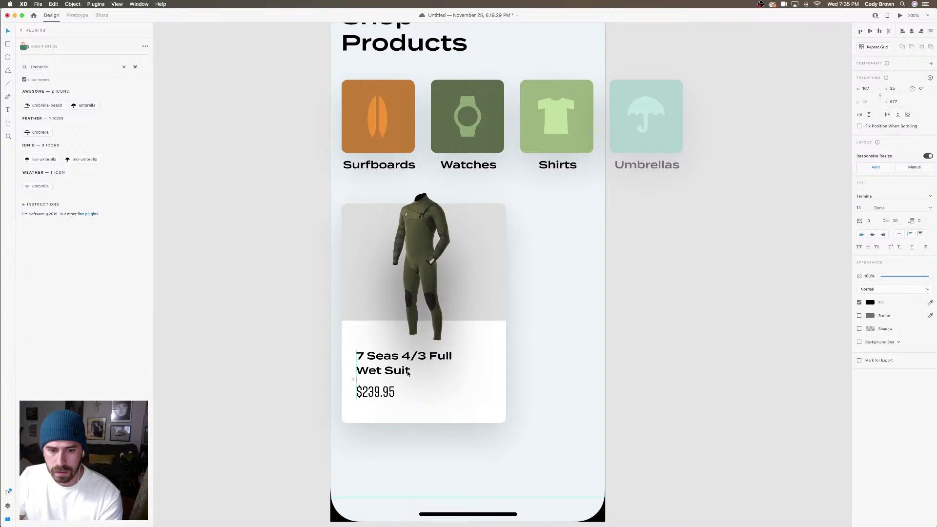
click(389, 388)
shift+click(391, 374)
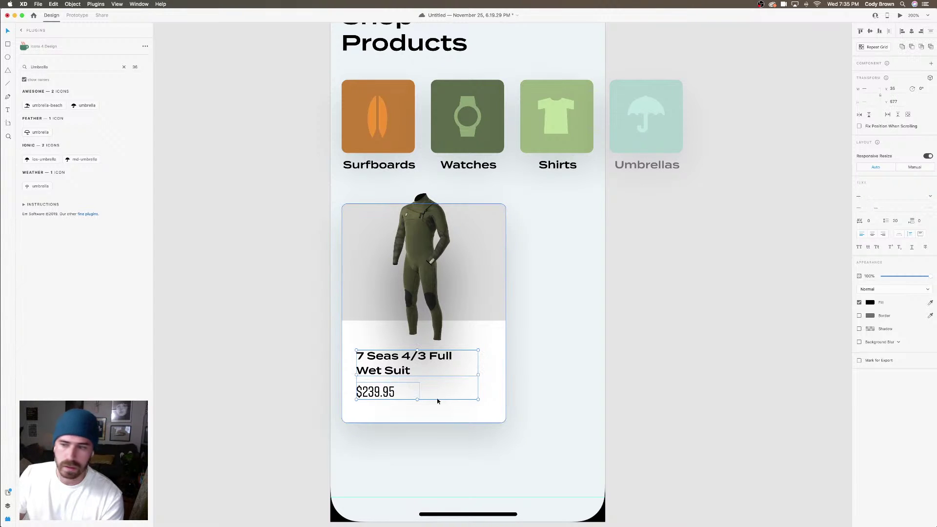
click(388, 394)
drag(389, 388, 389, 387)
shift+click(389, 377)
key(Up)
key(Up)
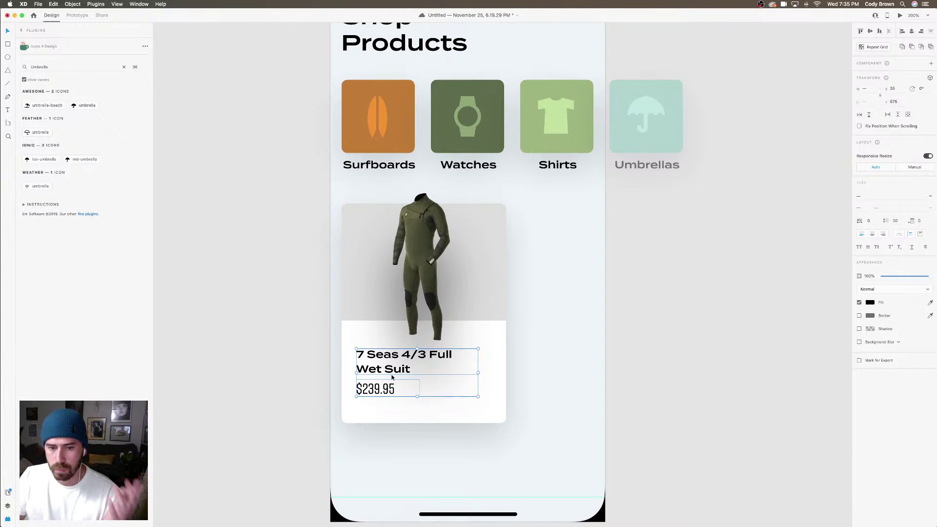
Duplicate the product name text below the price at Y 647 and replace its wording with the brand name Vissla
shift+click(405, 391)
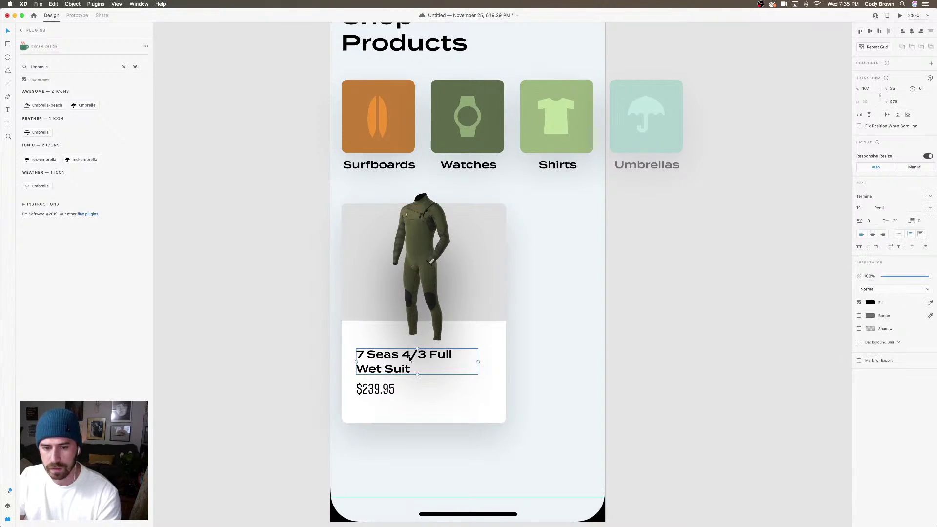
drag(409, 364, 410, 417)
double_click(410, 418)
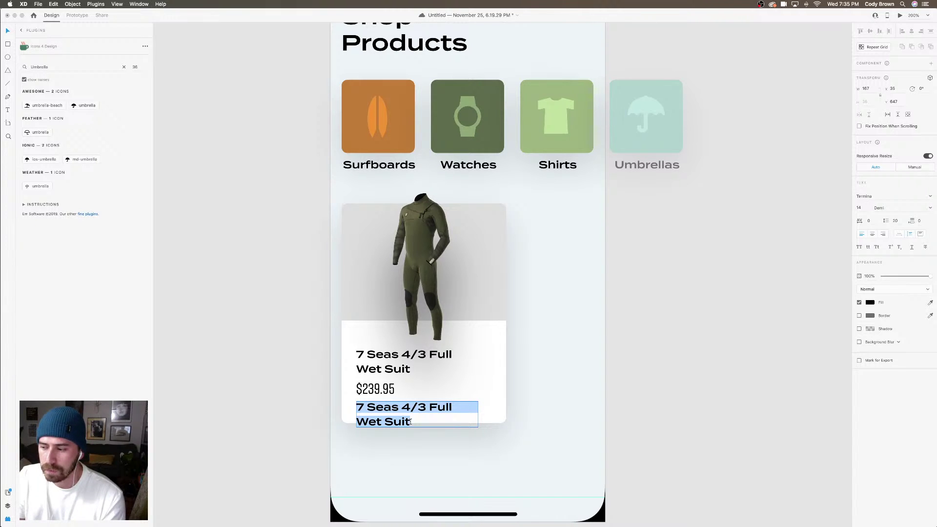
key(super+s)
text(V)
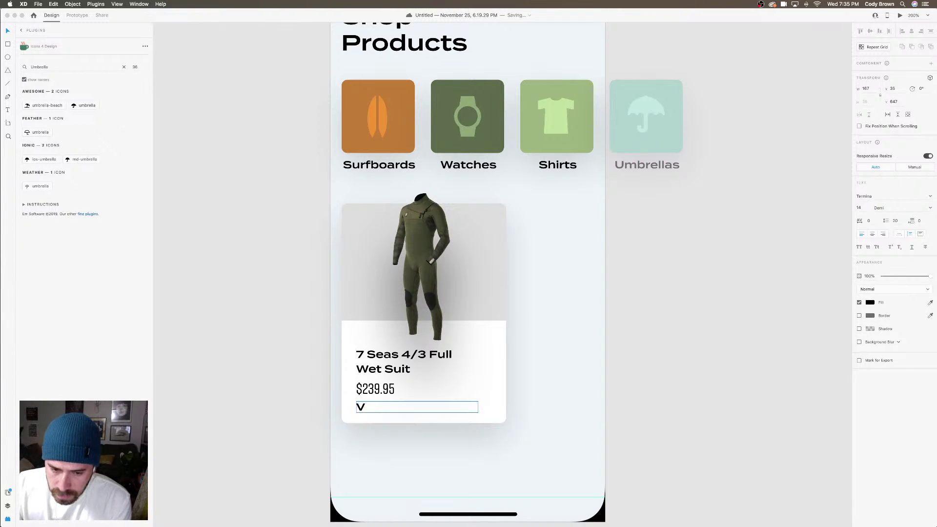
text(iss)
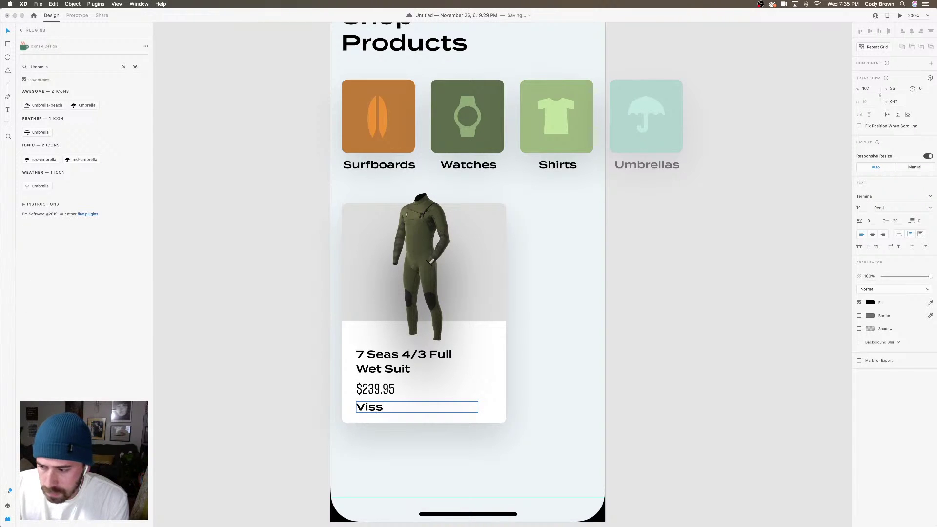
text(k)
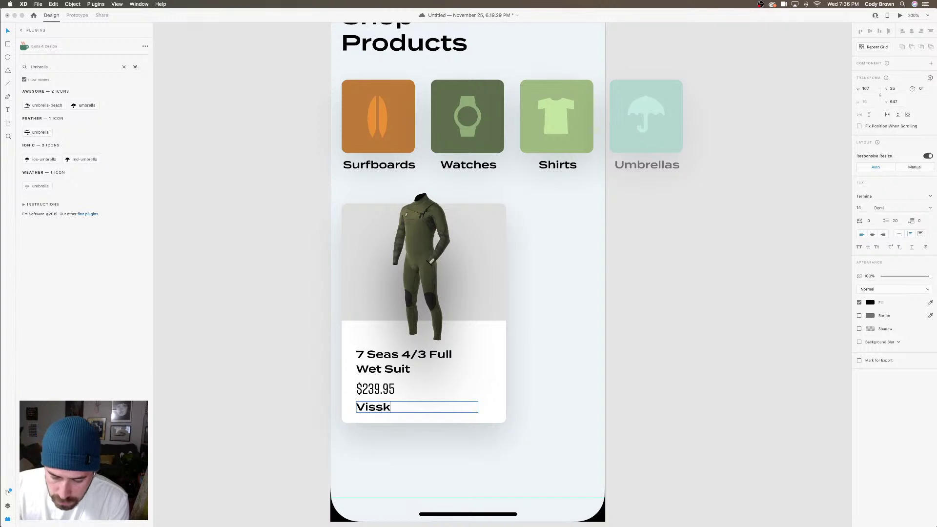
key(BackSpace)
text(la)
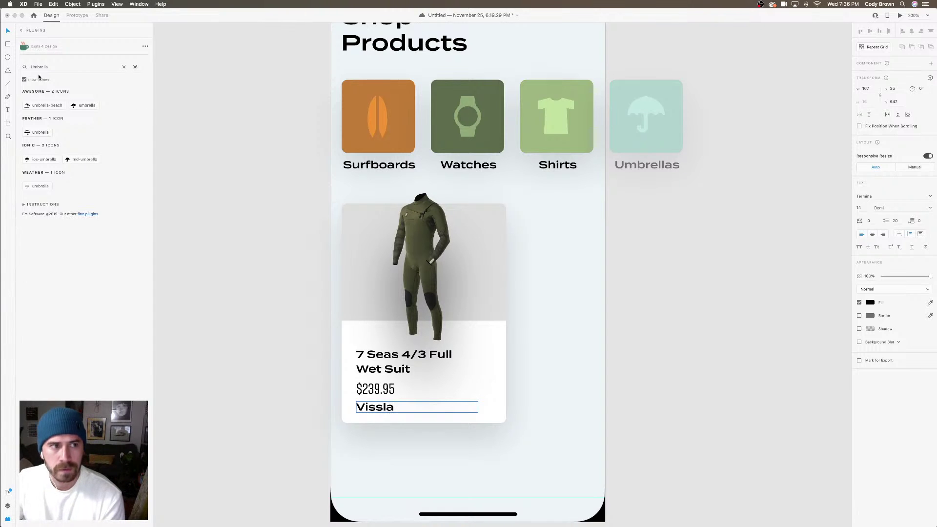
click(6, 31)
Set the Vissla text to size 12 in Medium weight and give it a mid-grey fill
click(861, 208)
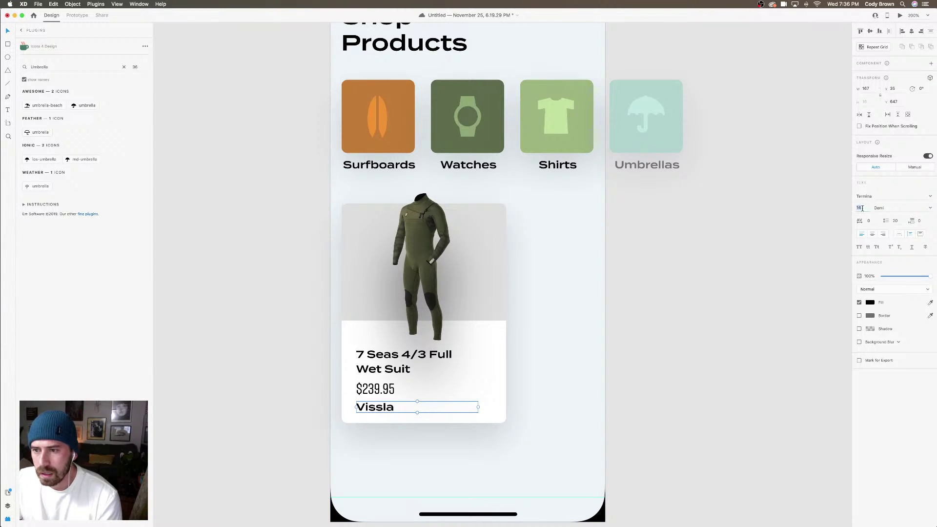
text(12)
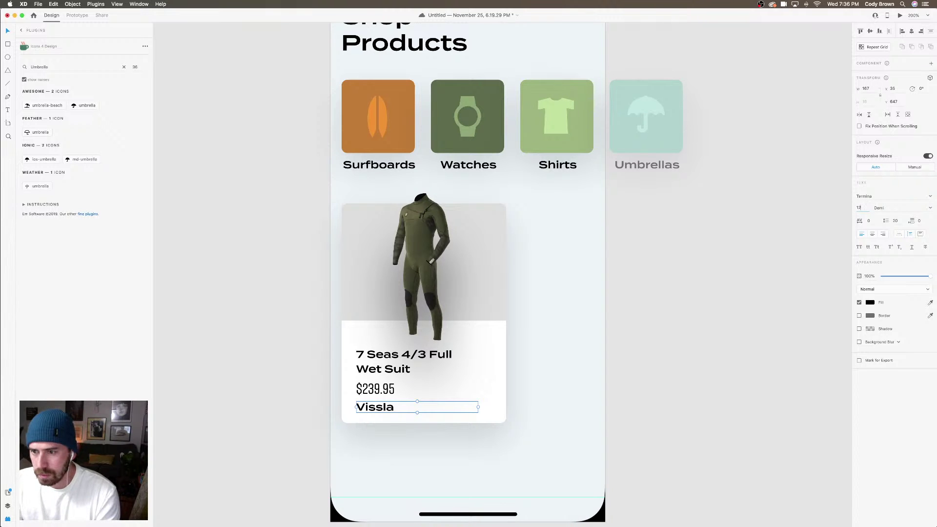
key(Return)
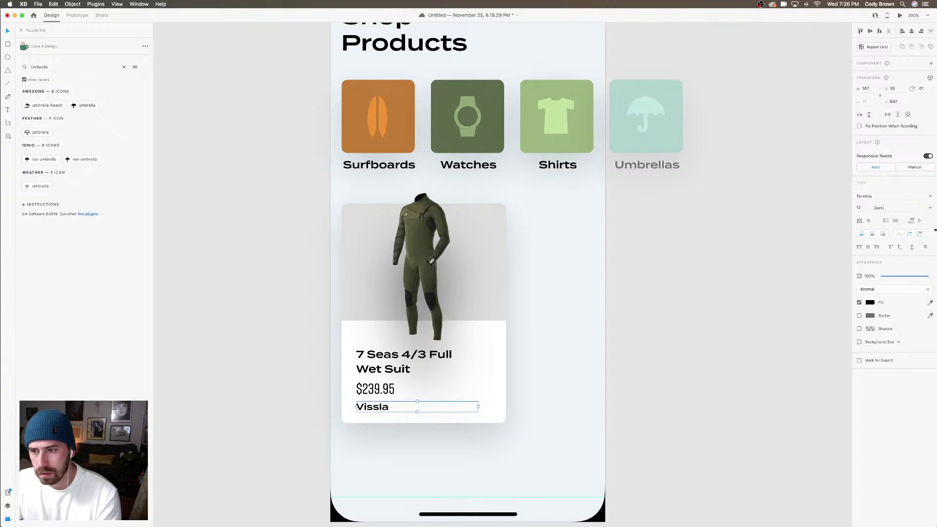
click(932, 209)
click(881, 242)
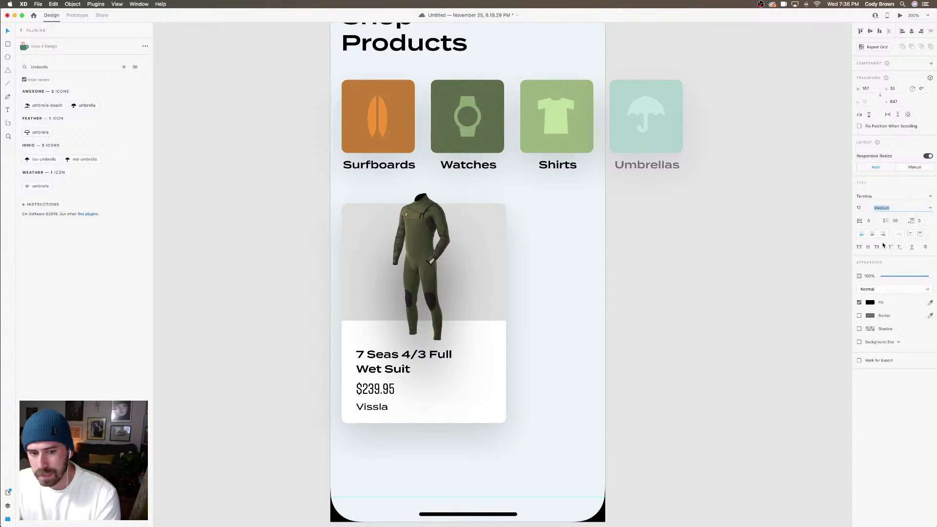
click(870, 303)
drag(805, 306, 783, 288)
click(369, 407)
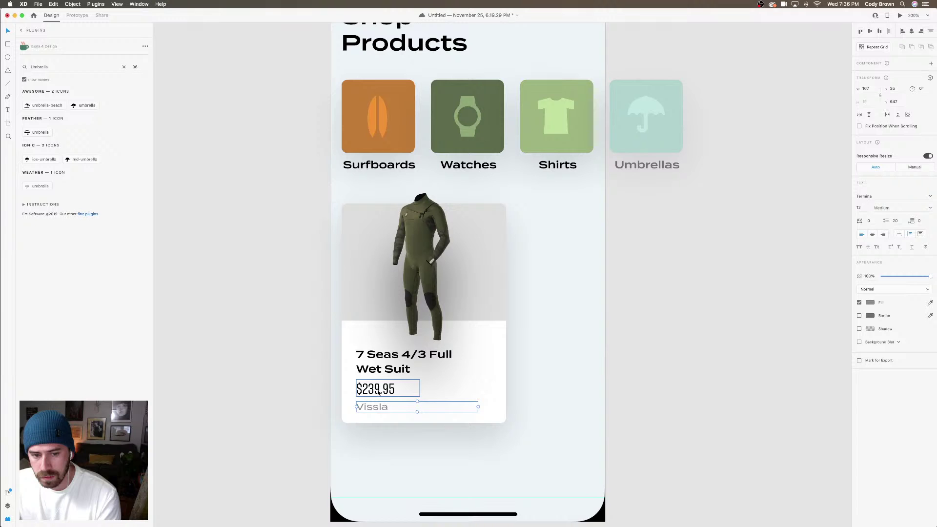
Reduce the Vissla text's font size to 11
click(402, 359)
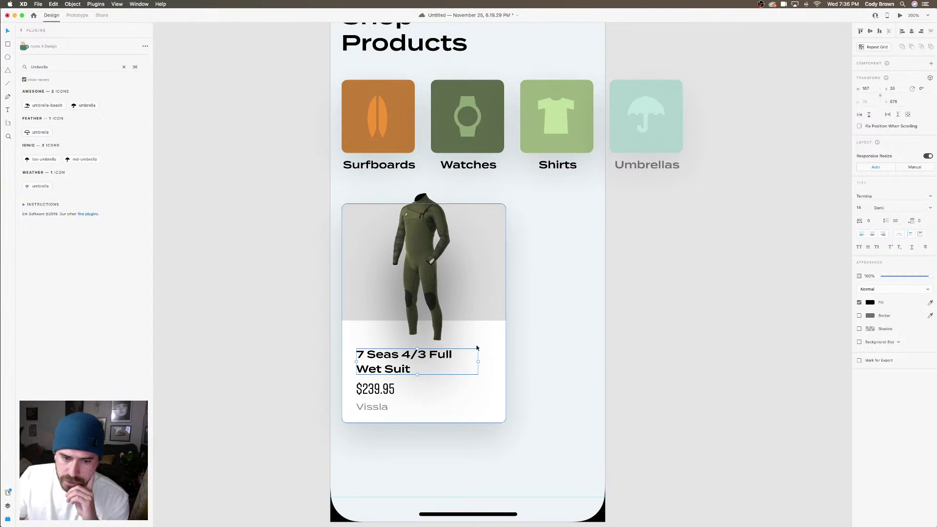
click(576, 329)
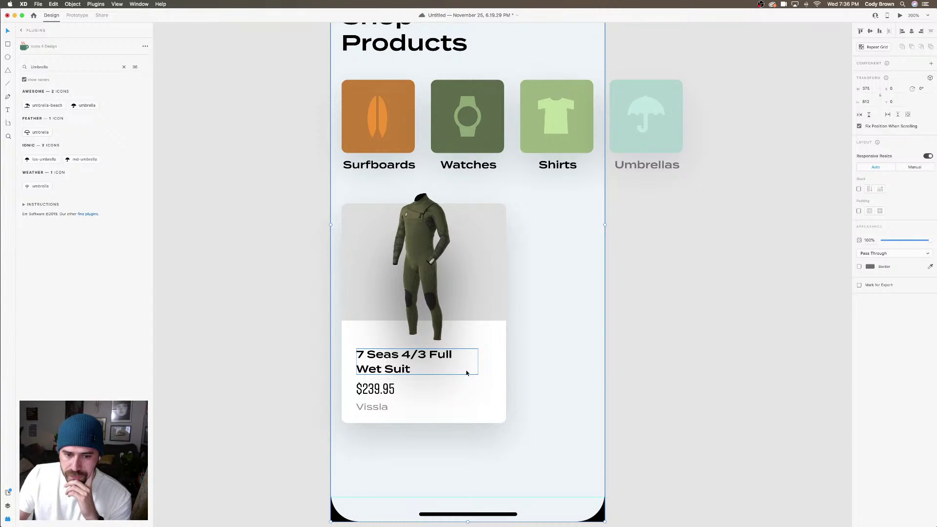
click(386, 406)
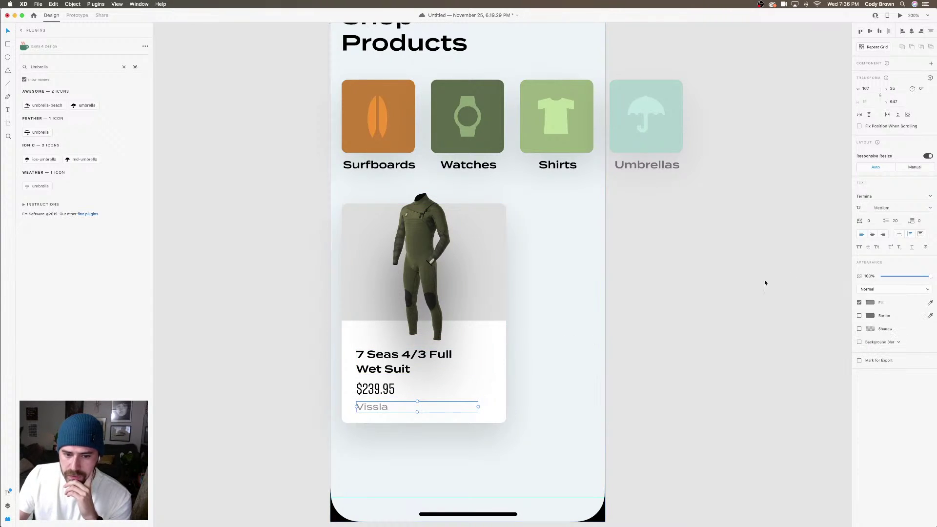
click(860, 207)
text(11)
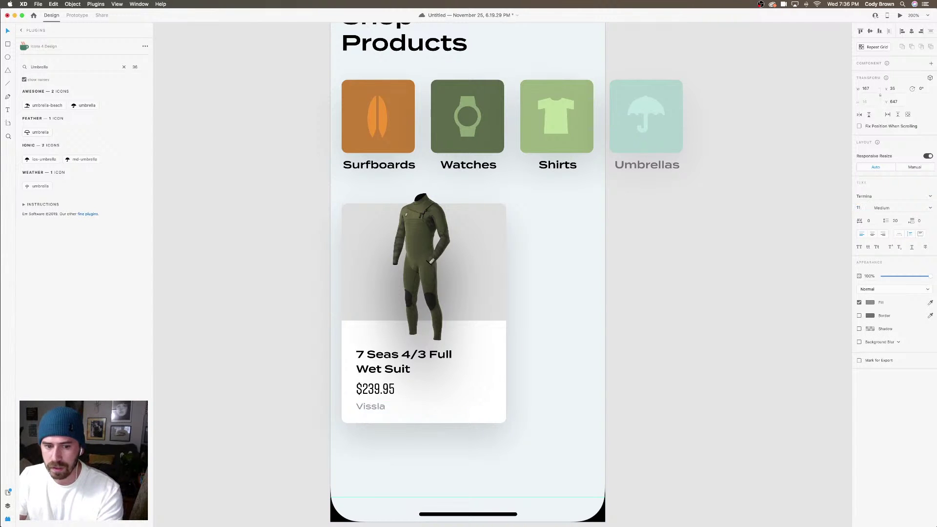
Group the product name, price and Vissla texts and turn on vertical Stack for the group
shift+click(376, 389)
shift+click(375, 377)
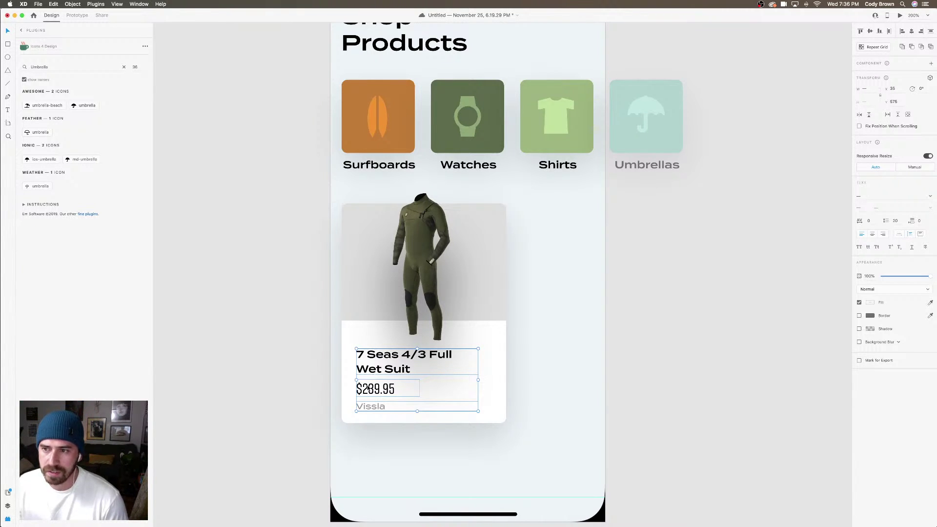
right_click(375, 377)
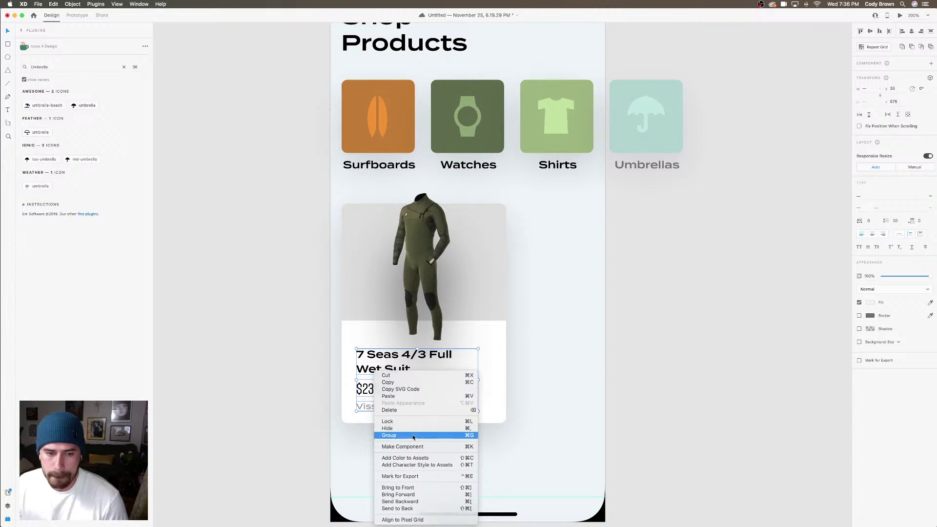
click(415, 436)
click(7, 506)
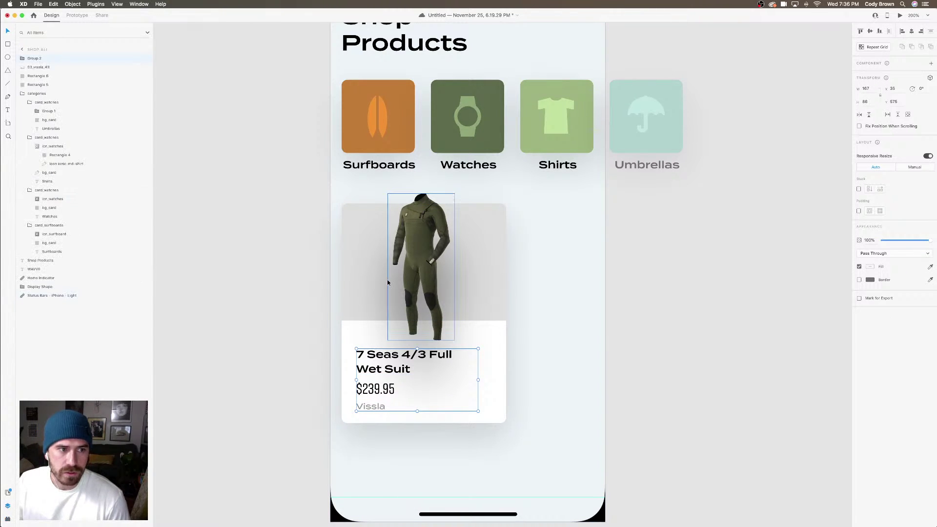
click(22, 93)
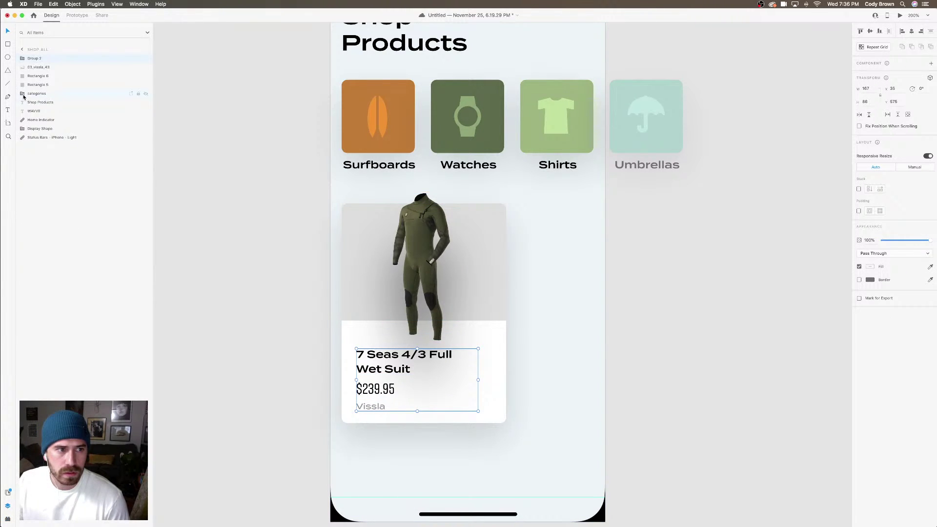
click(860, 189)
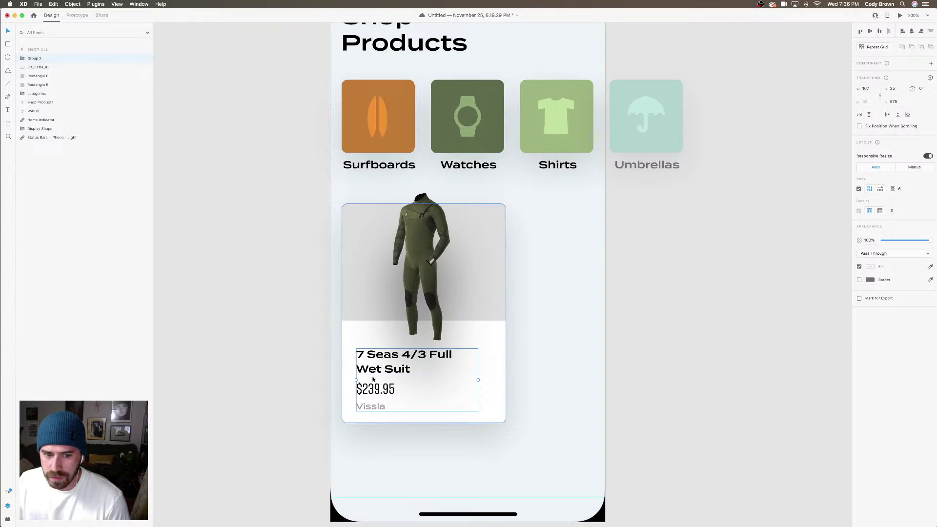
Reorder the stacked texts to price, Vissla, product name and line up their left edges at X 32
scroll(385, 406, down, 1)
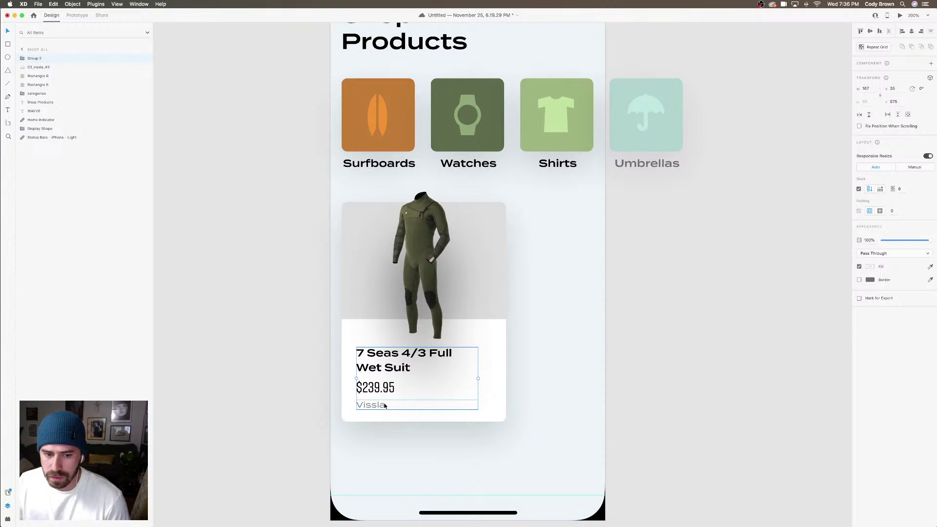
mouse_move(384, 406)
mouse_down()
mouse_move(380, 362)
mouse_move(392, 378)
mouse_move(389, 353)
mouse_move(389, 401)
mouse_up()
click(381, 401)
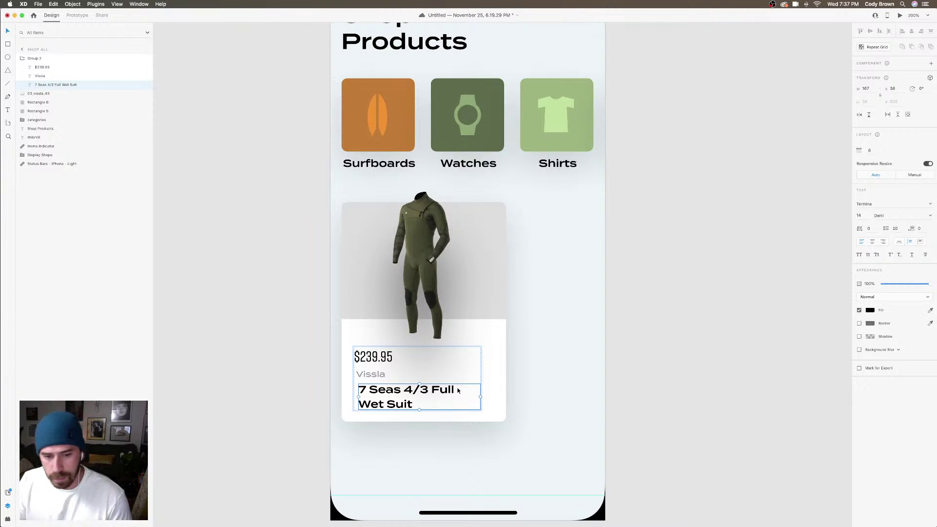
mouse_move(432, 390)
mouse_down()
mouse_move(415, 390)
mouse_move(426, 391)
mouse_up()
click(380, 375)
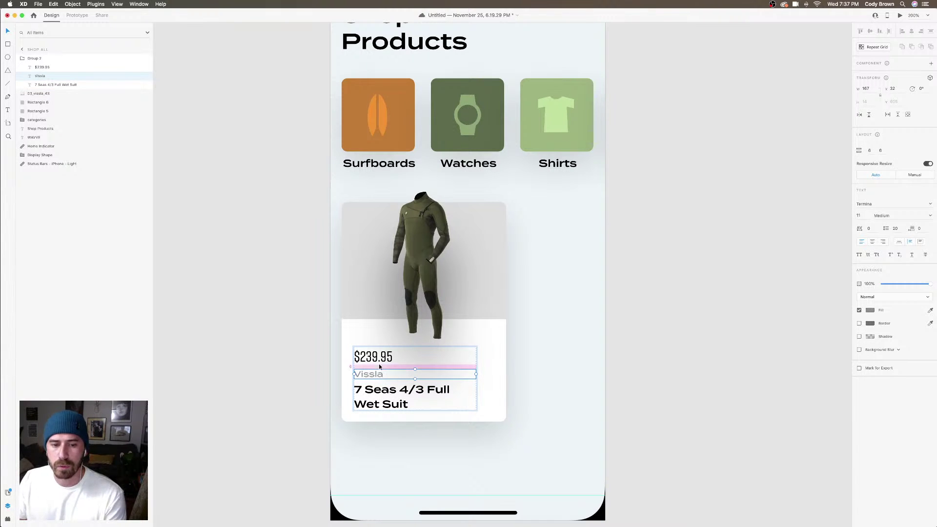
Select the $239.95 price text on the product card and save the document
click(388, 362)
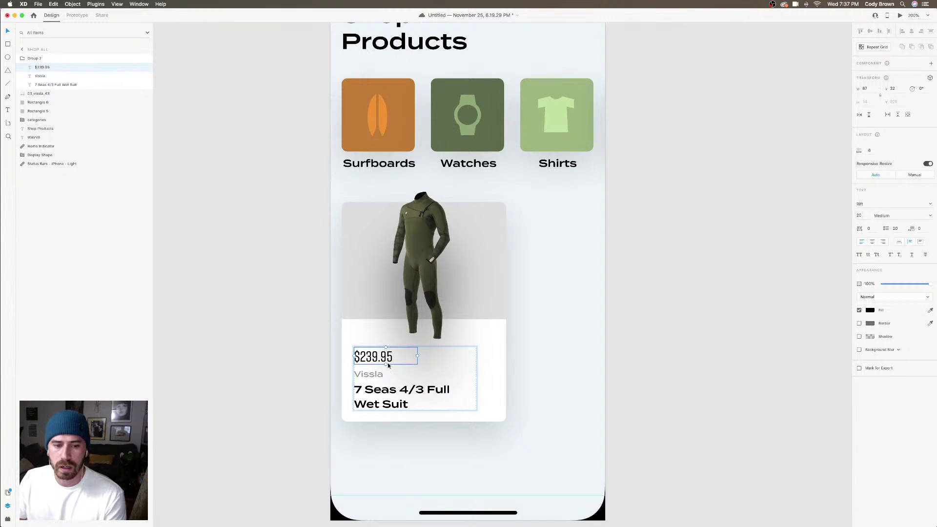
click(418, 356)
scroll(530, 417, up, 1)
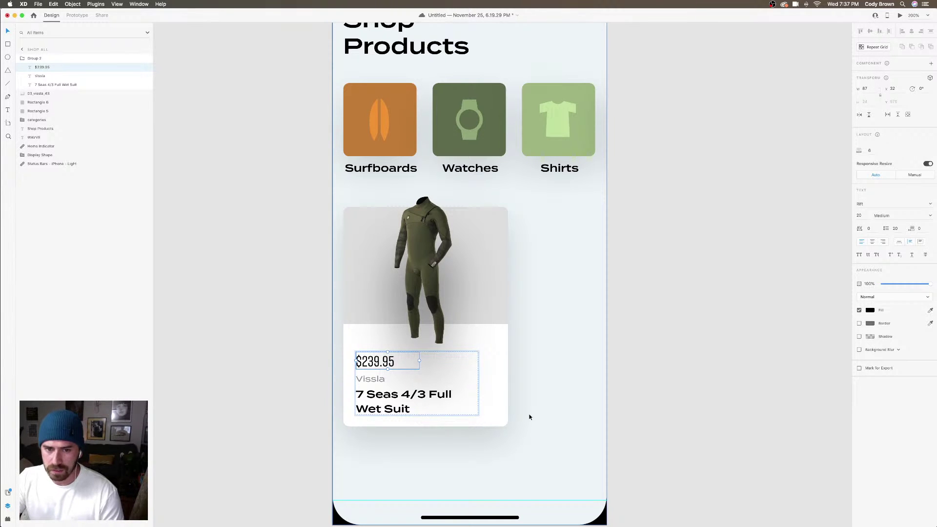
key(super+s)
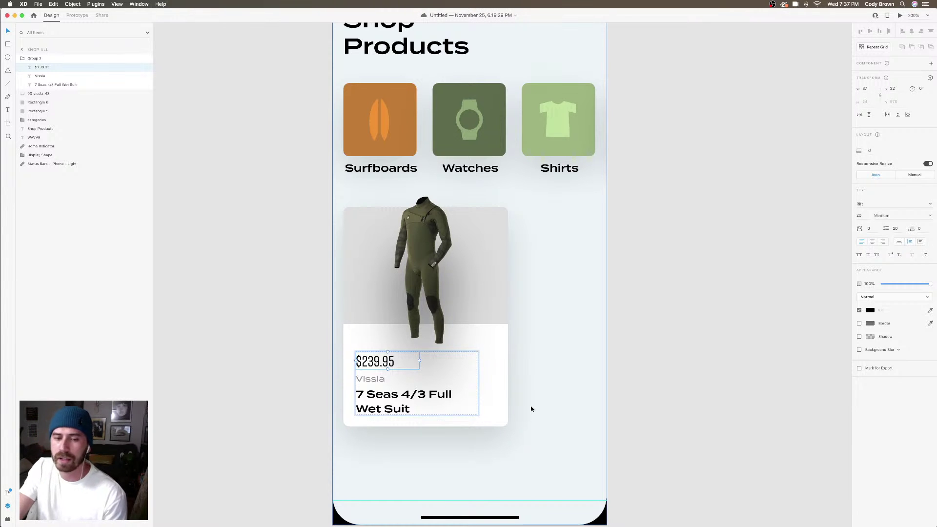
Place the text stack at X 35, Y 570 with the product name above Vissla, and save the document
key(Escape)
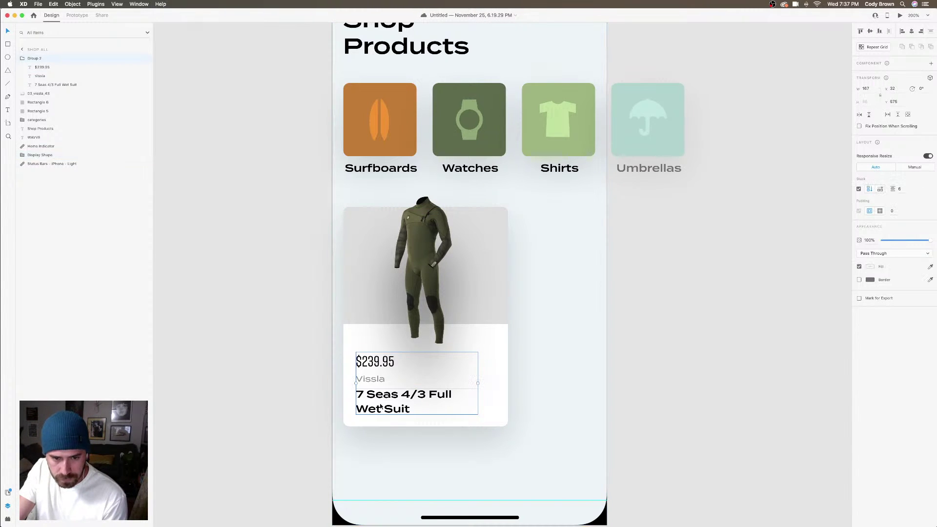
mouse_move(378, 385)
mouse_down()
mouse_move(371, 403)
mouse_move(388, 371)
mouse_up()
click(617, 366)
click(289, 357)
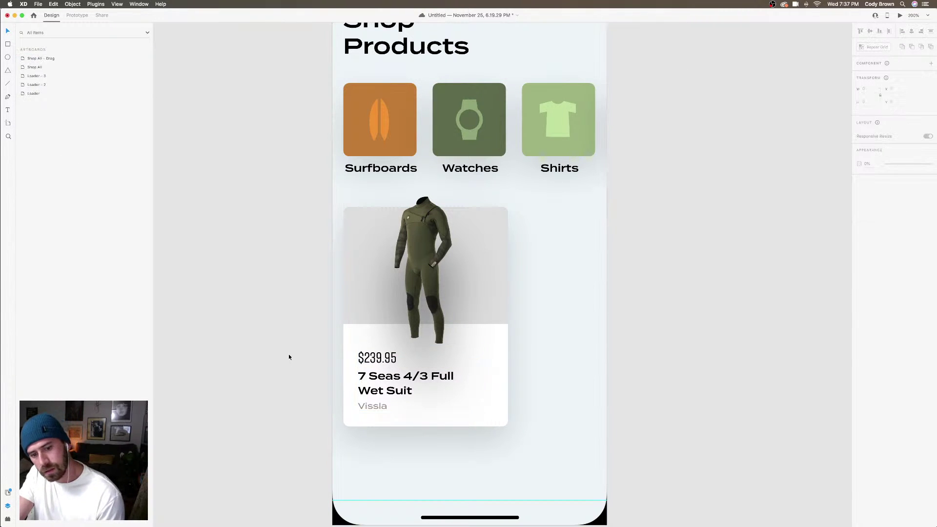
click(383, 367)
click(316, 352)
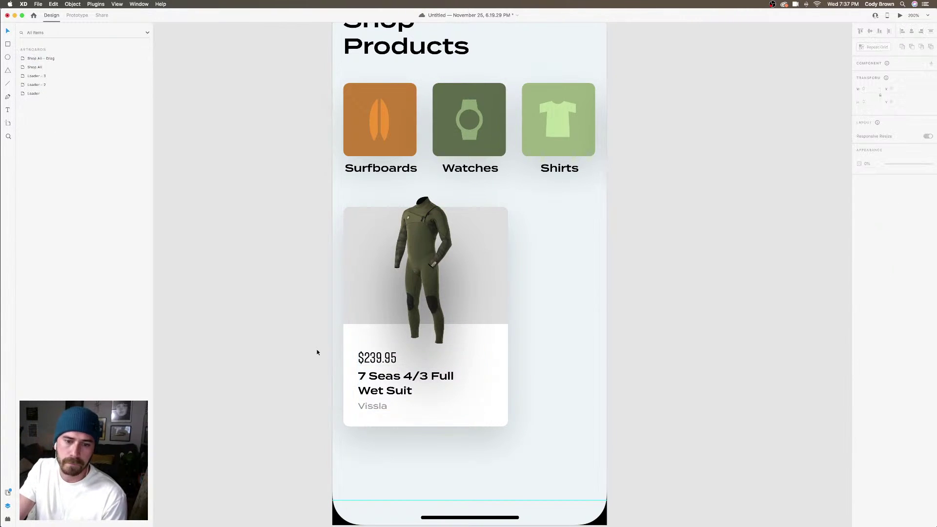
scroll(303, 348, right, 1)
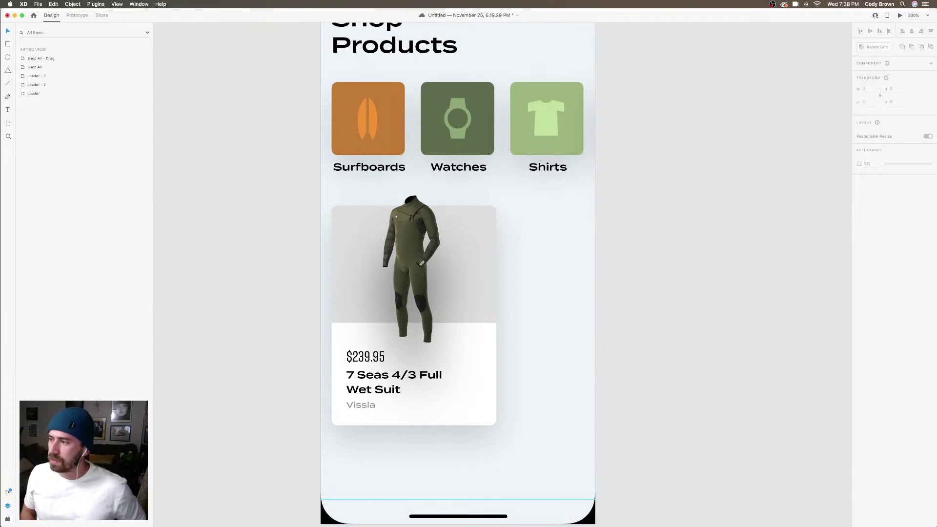
key(super+s)
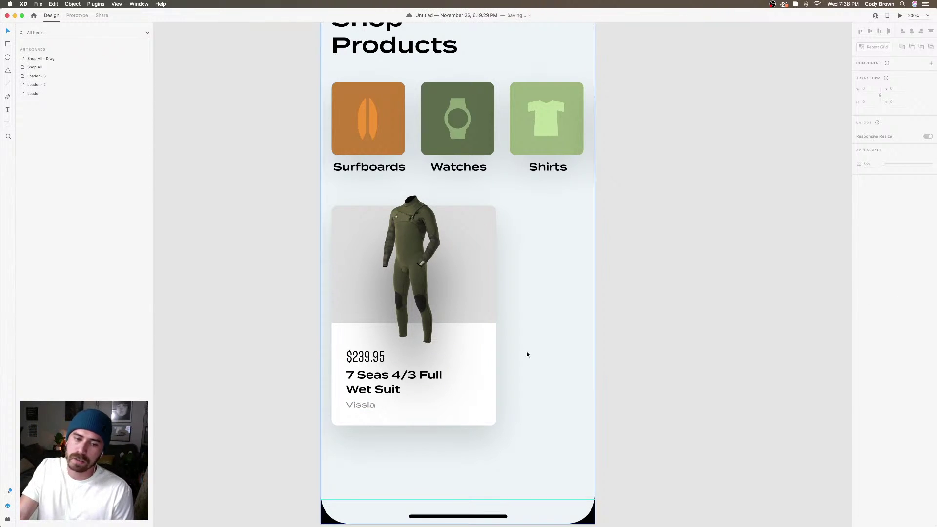
Review the product card's text stack up close and the Shop All artboard as a whole
double_click(383, 358)
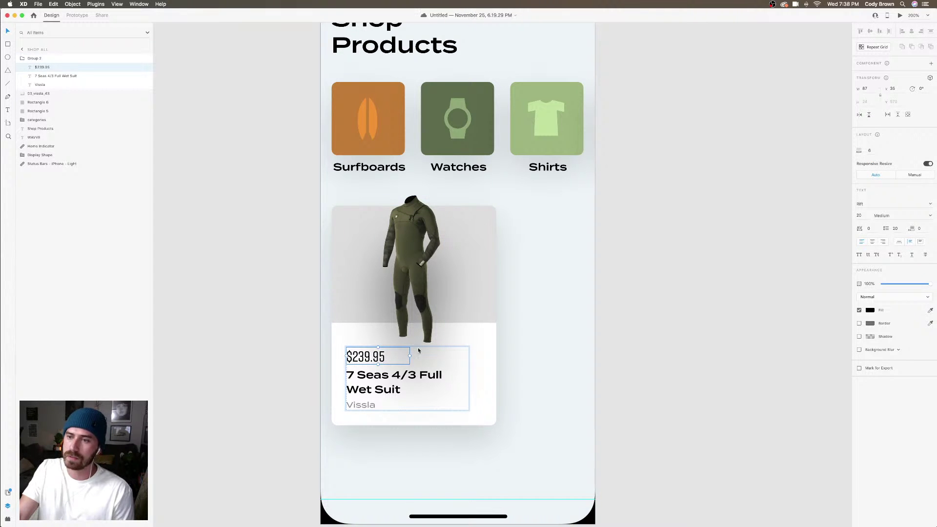
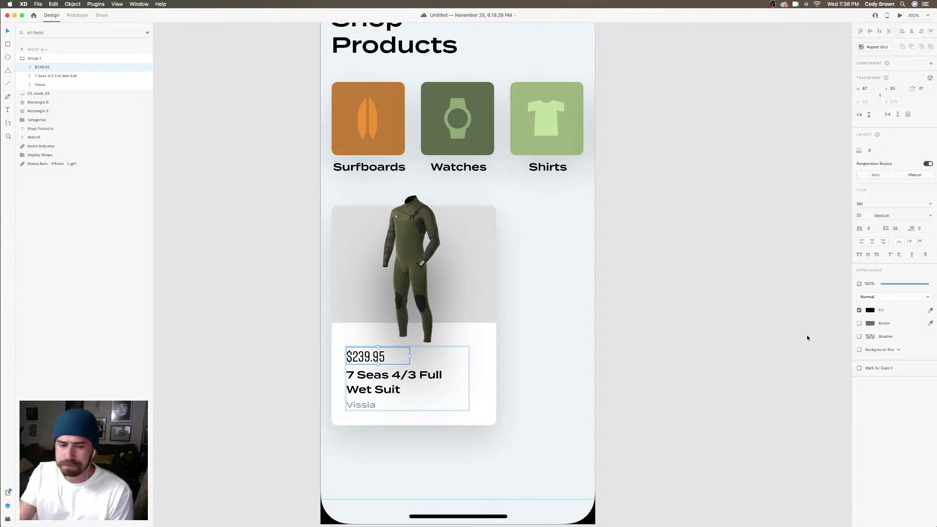
click(296, 360)
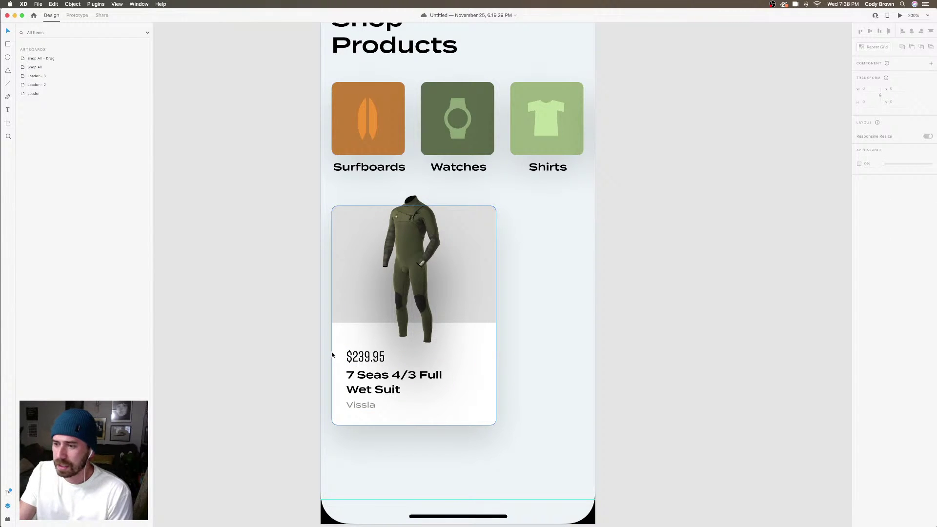
click(385, 369)
key(super+1)
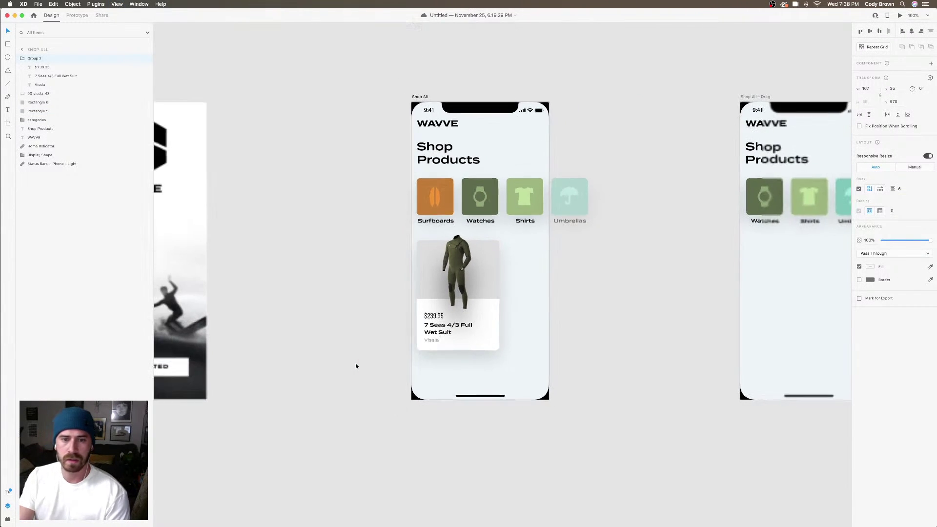
key(super+equal)
key(Escape)
key(Escape)
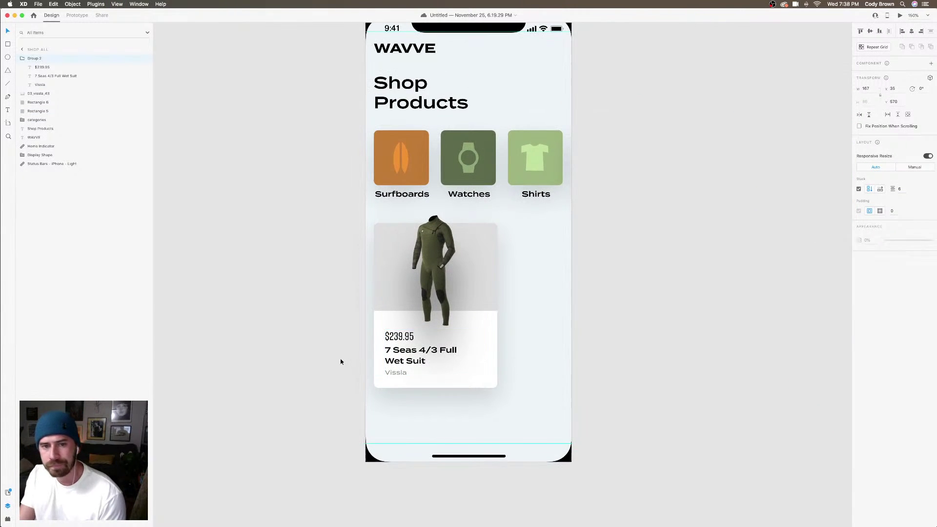
key(super+0)
key(super+minus)
key(super+equal)
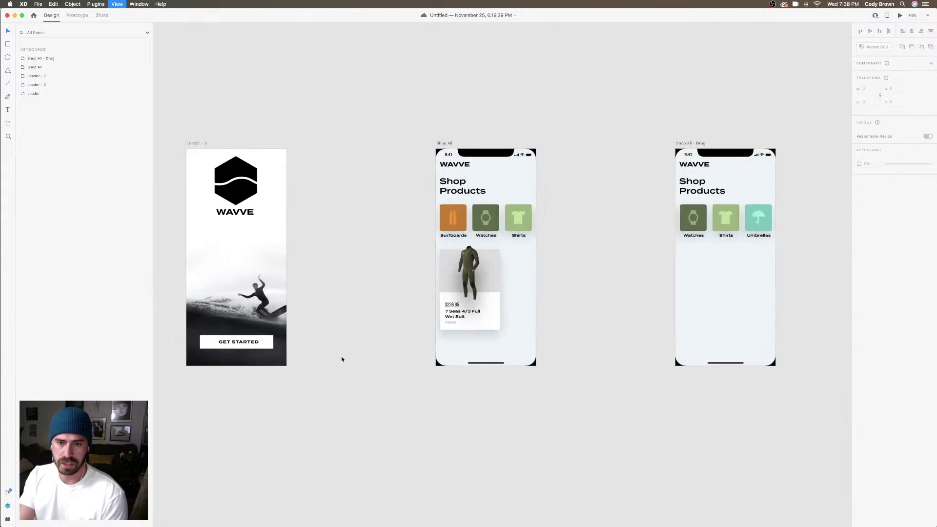
key(super+equal)
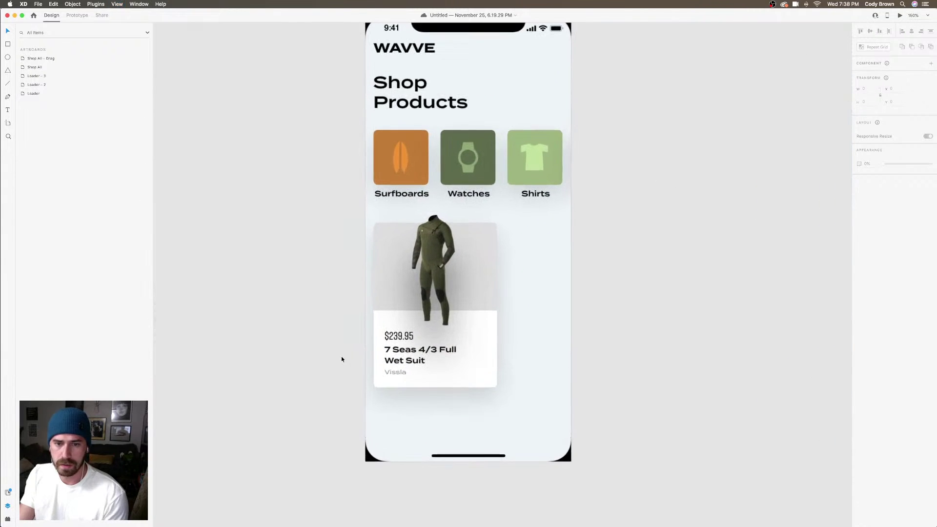
Draw a 40 by 40 circle in the lower-right corner of the product card and move it to X 182
click(486, 378)
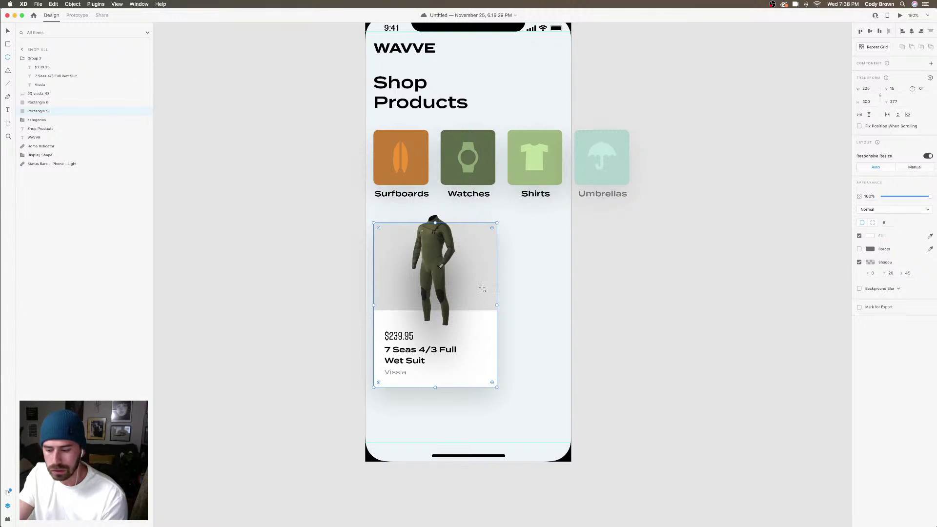
scroll(482, 287, up, 5)
drag(481, 287, 518, 224)
scroll(518, 224, up, 2)
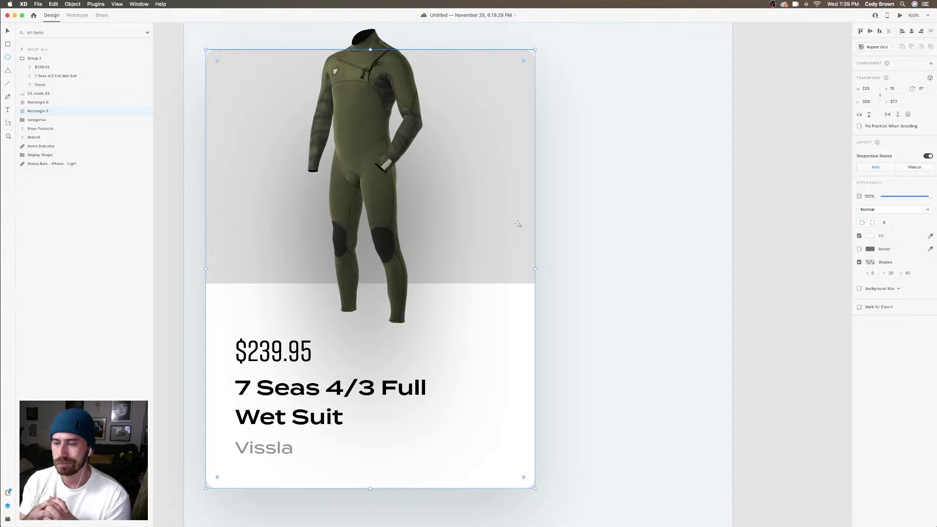
drag(461, 400, 518, 477)
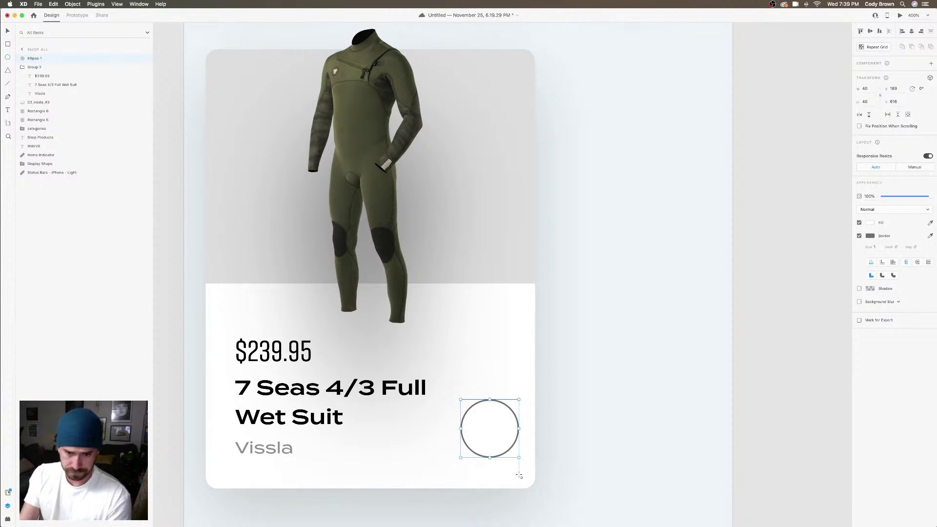
key(v)
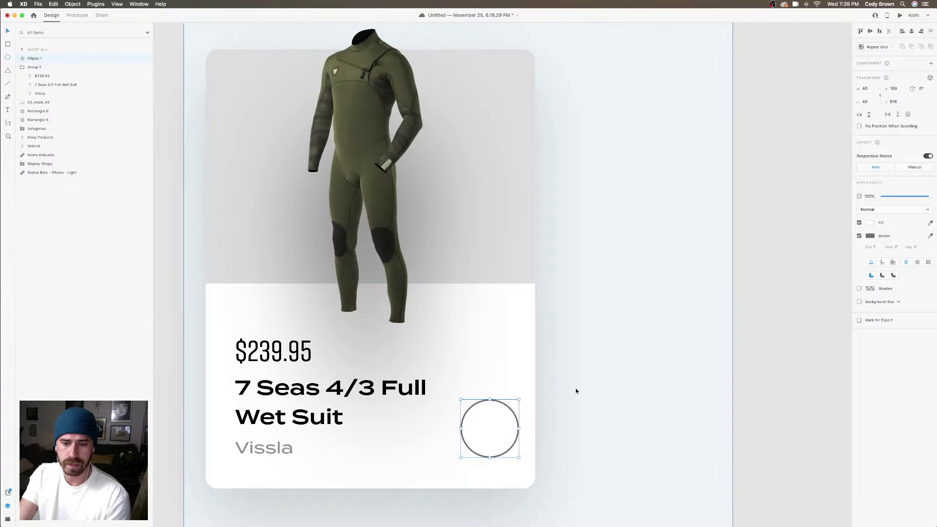
scroll(547, 398, down, 5)
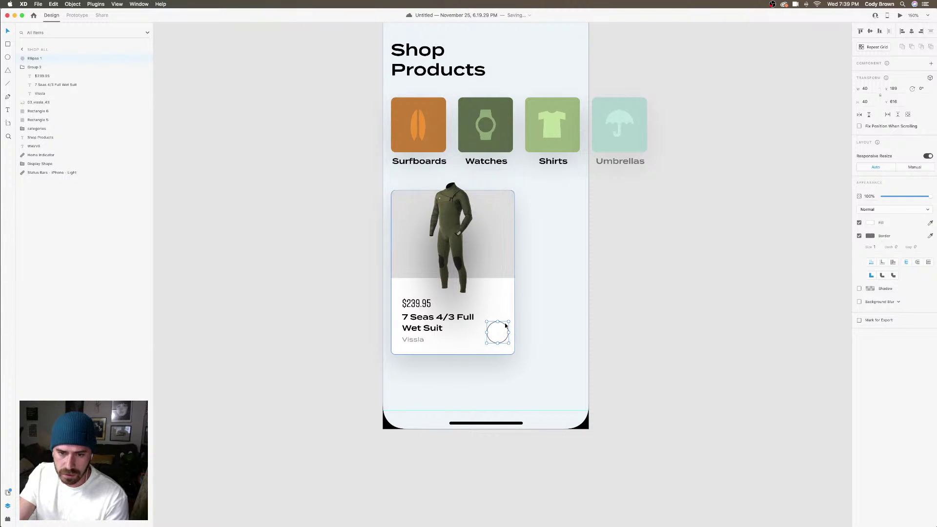
drag(503, 327, 500, 326)
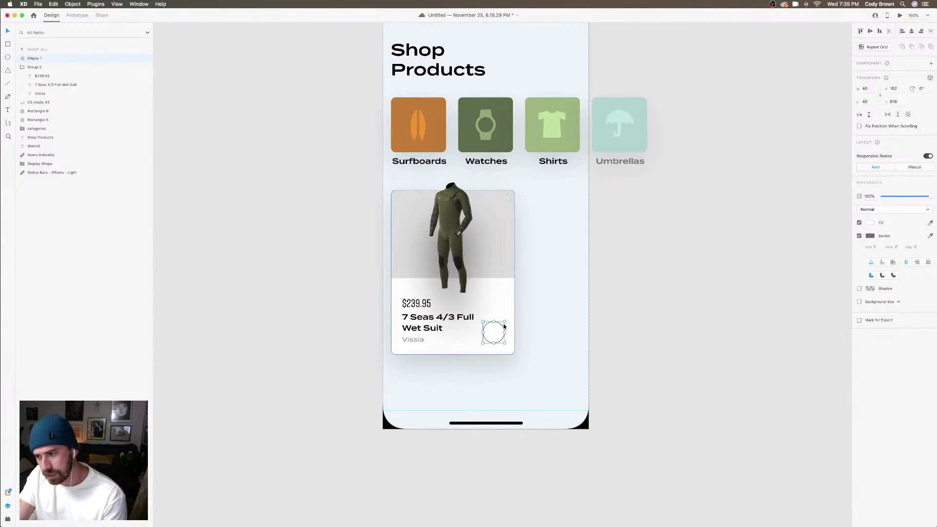
Remove the circle's border and give it a light grey solid fill
scroll(499, 327, up, 3)
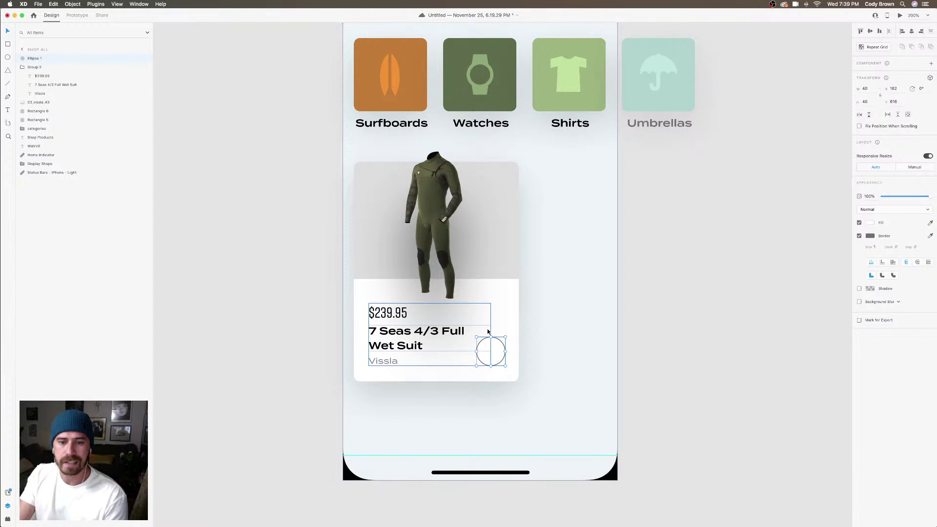
click(859, 236)
click(870, 223)
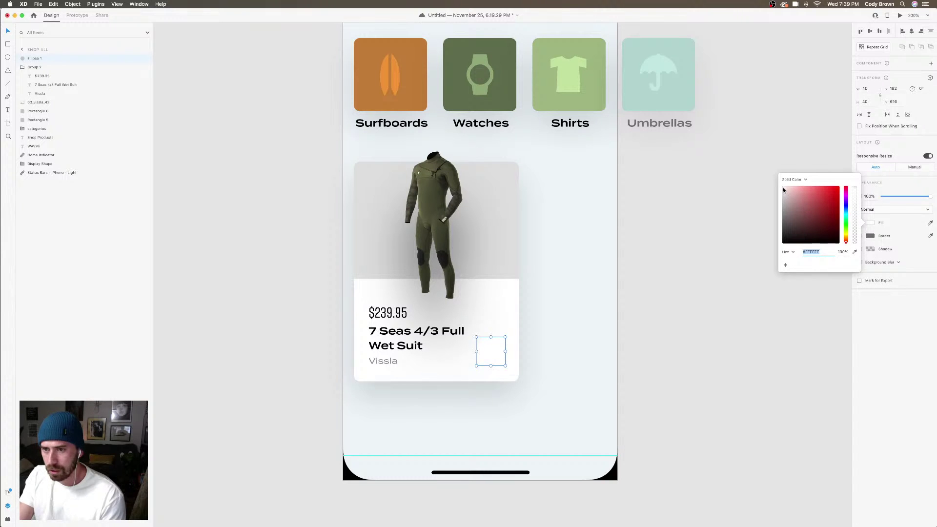
drag(784, 190, 780, 190)
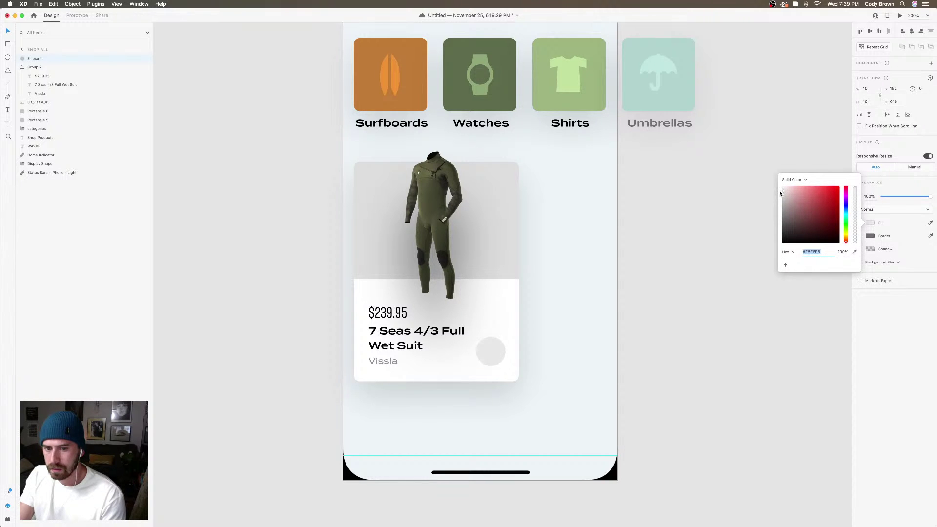
click(704, 185)
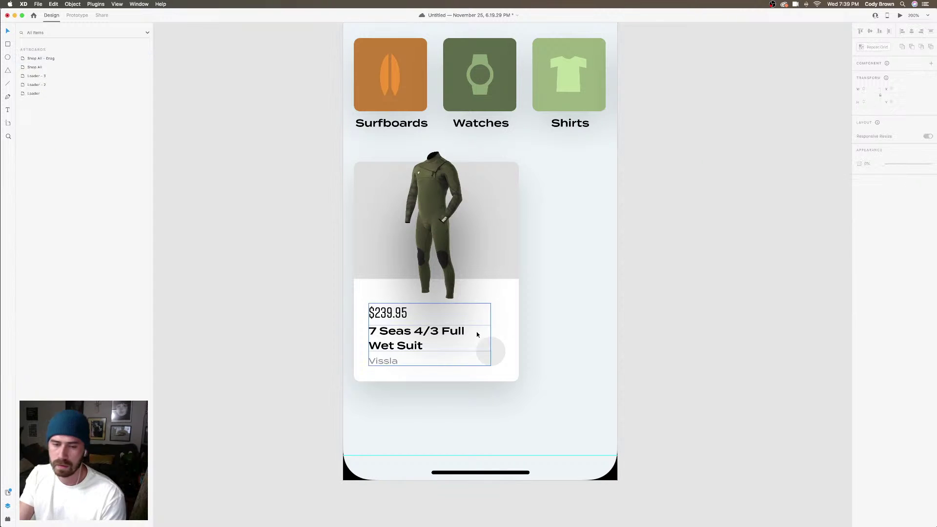
Search the Icons 4 Design plugin for "plus" icons
click(496, 348)
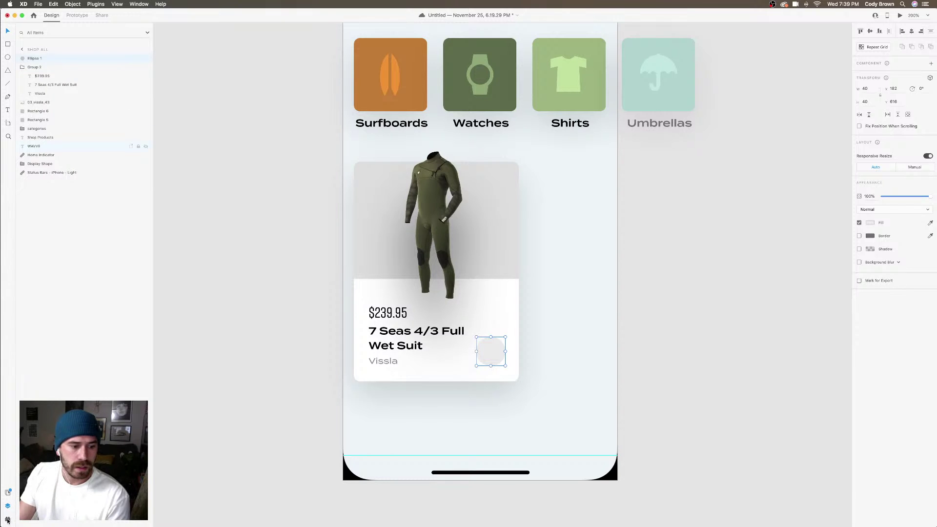
click(8, 520)
double_click(58, 68)
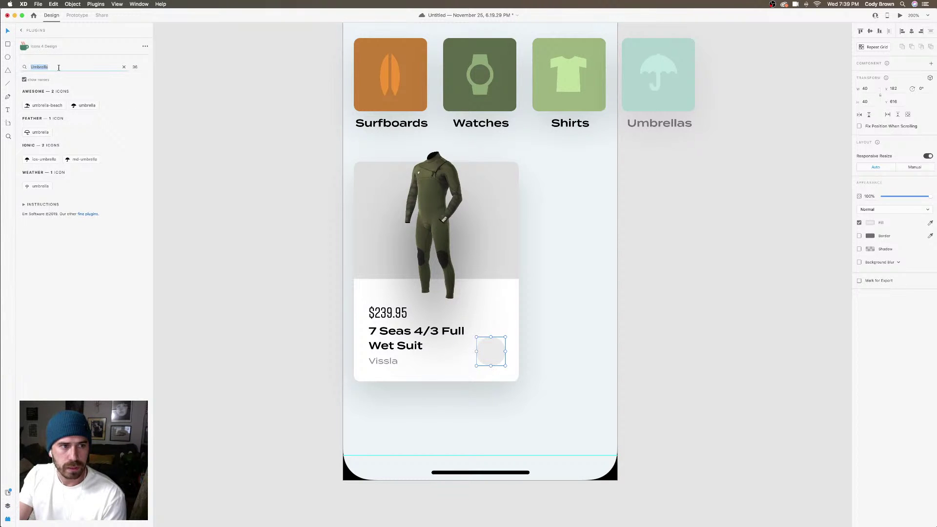
text(hlus)
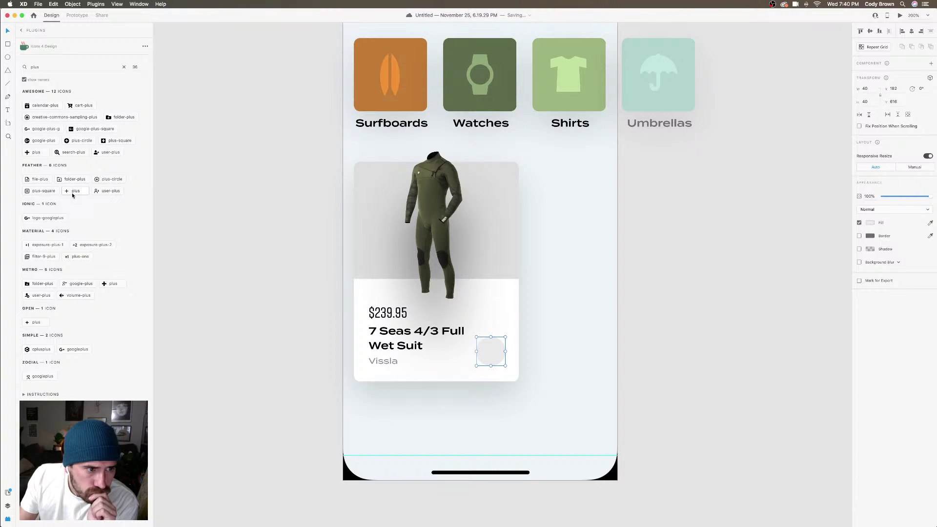
Draw a vertical line 20 high in the middle of the grey circle and set its border size to 2
key(super+equal)
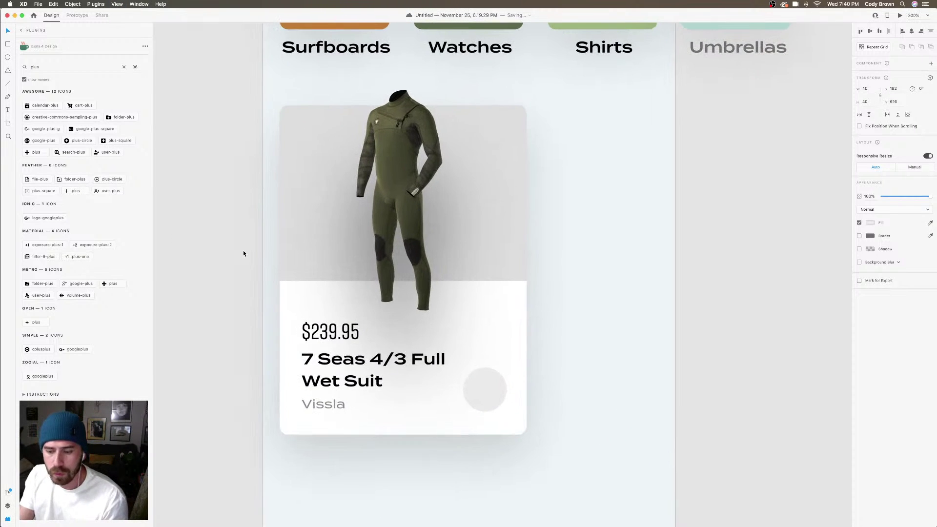
scroll(274, 293, down, 3)
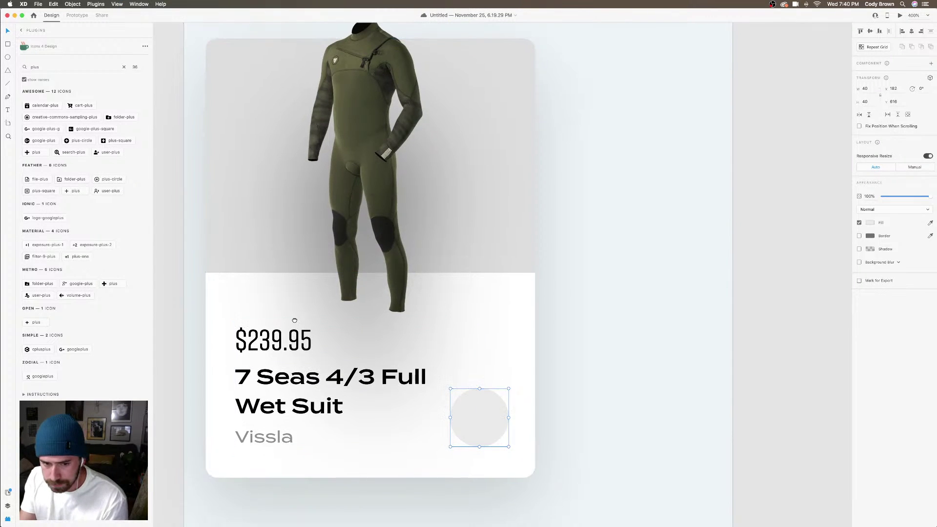
key(super+equal)
scroll(343, 269, down, 3)
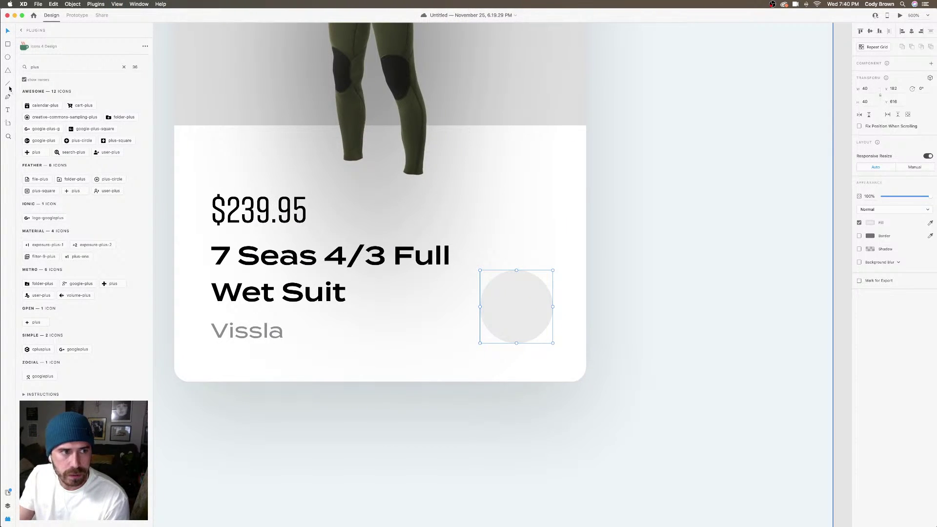
drag(518, 288, 521, 325)
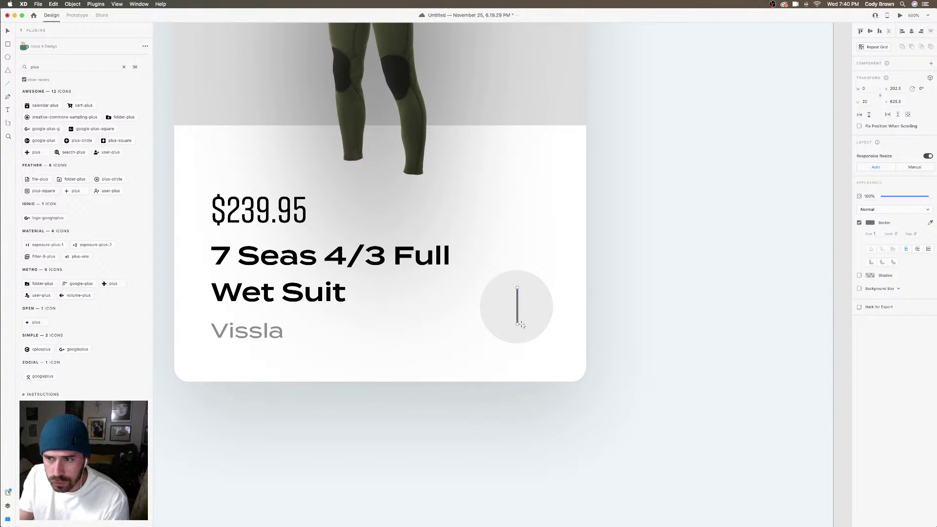
text(2)
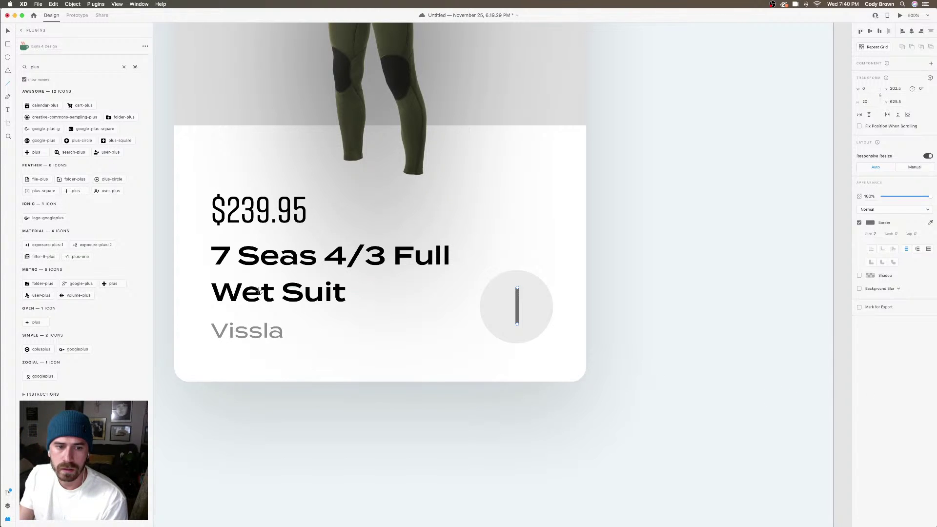
click(7, 31)
click(266, 273)
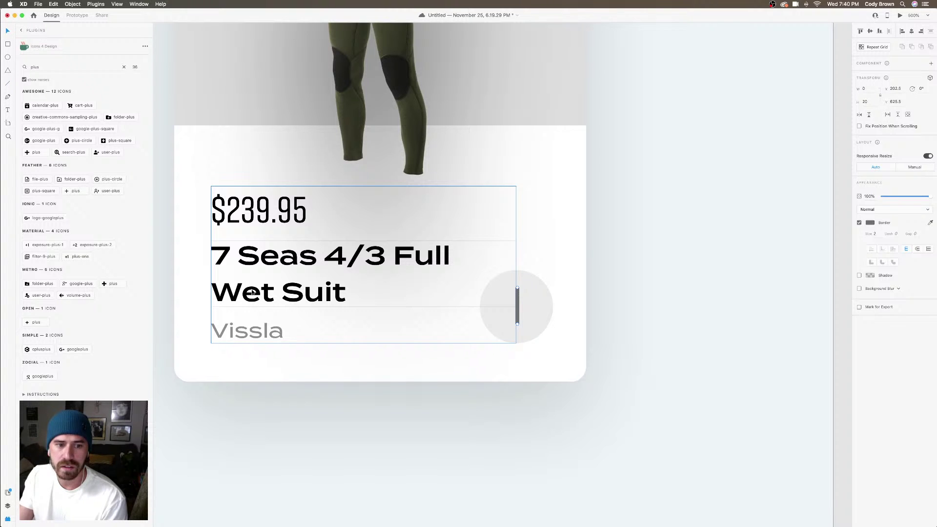
Shorten the vertical line in the card's grey circle to a height of 18 and shift it down to Y 827.5
double_click(274, 272)
mouse_move(275, 272)
mouse_down()
mouse_move(271, 306)
mouse_move(269, 216)
mouse_move(268, 303)
mouse_move(262, 213)
mouse_move(262, 285)
mouse_move(283, 301)
mouse_move(229, 244)
mouse_move(266, 205)
mouse_move(261, 267)
mouse_move(281, 296)
mouse_move(278, 286)
mouse_move(282, 331)
mouse_move(267, 284)
mouse_up()
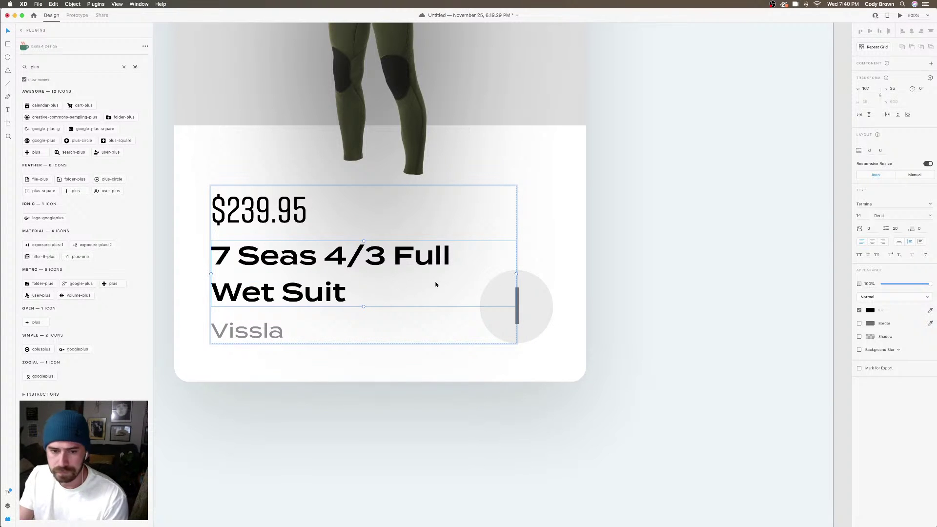
click(519, 305)
click(518, 306)
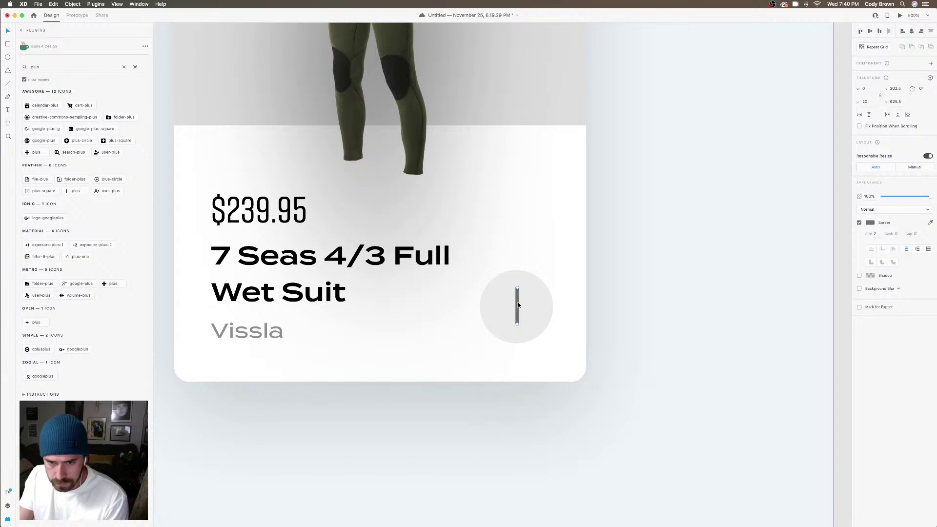
drag(517, 324, 517, 321)
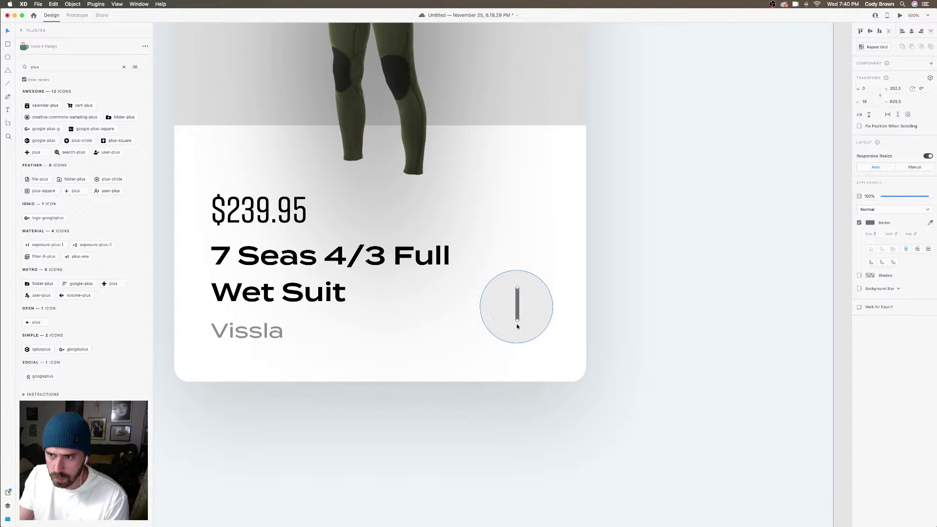
drag(517, 298, 517, 302)
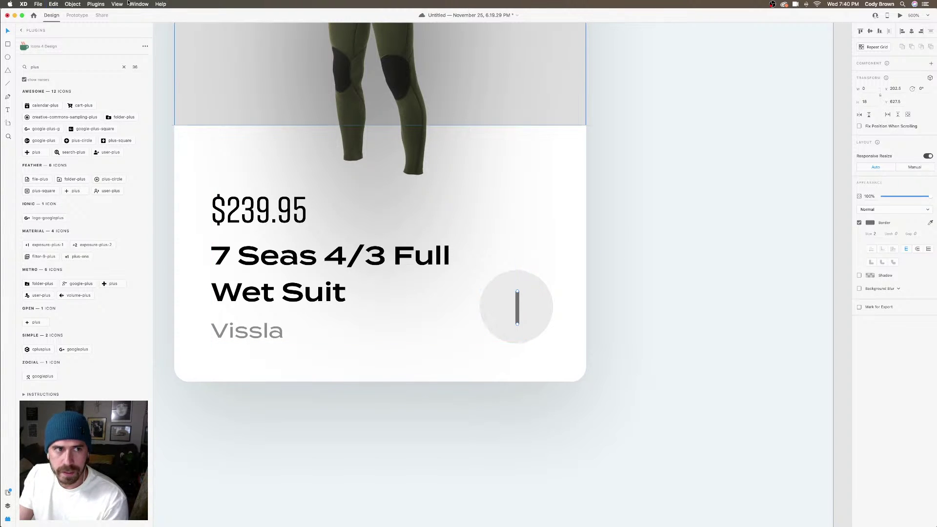
Duplicate the vertical line in the grey circle and rotate the copy to 90° to form a plus sign
click(51, 4)
click(68, 61)
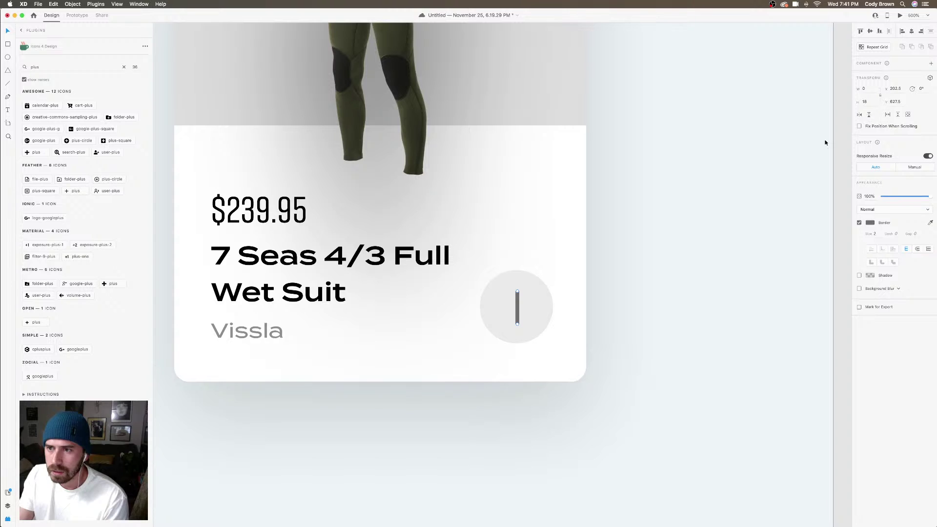
click(924, 89)
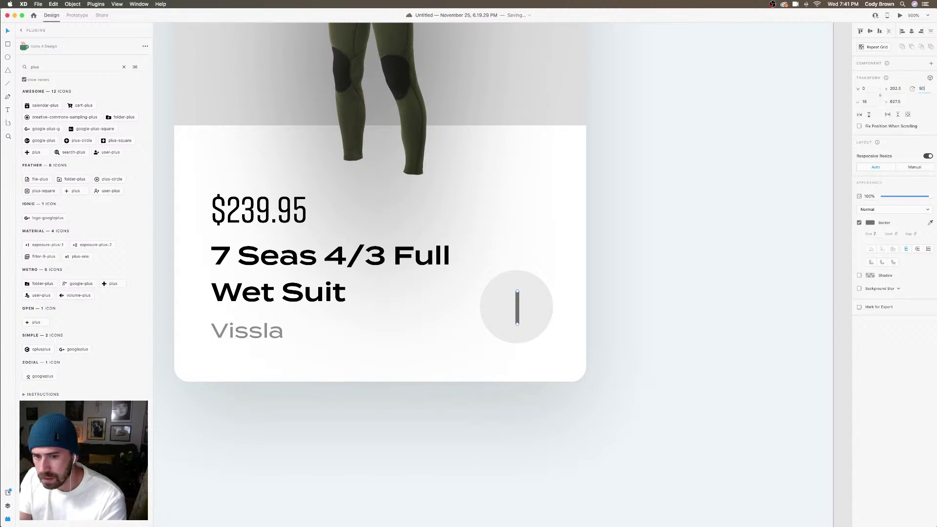
key(Return)
key(super+z)
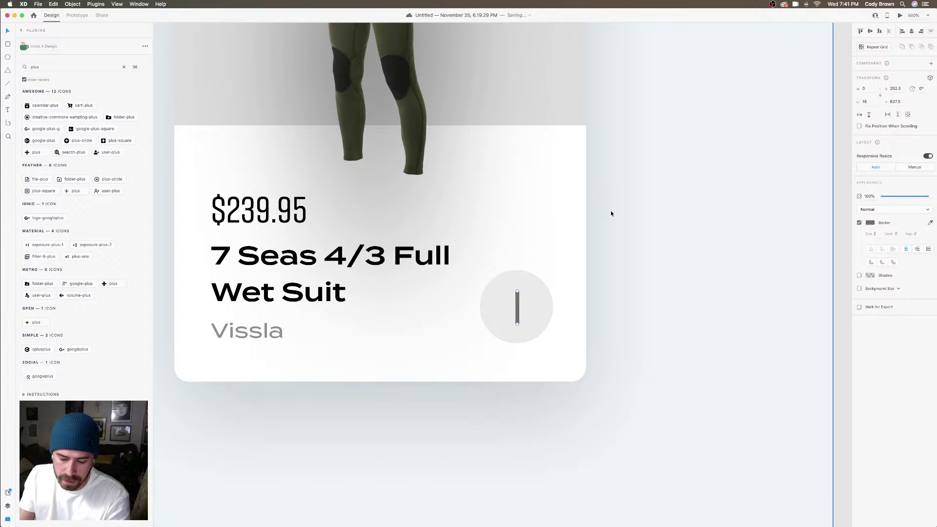
key(super+z)
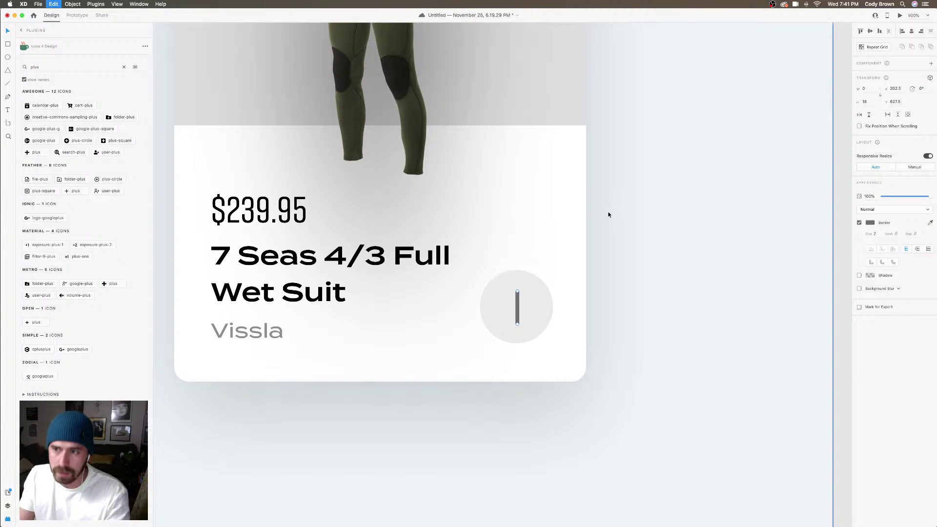
click(922, 89)
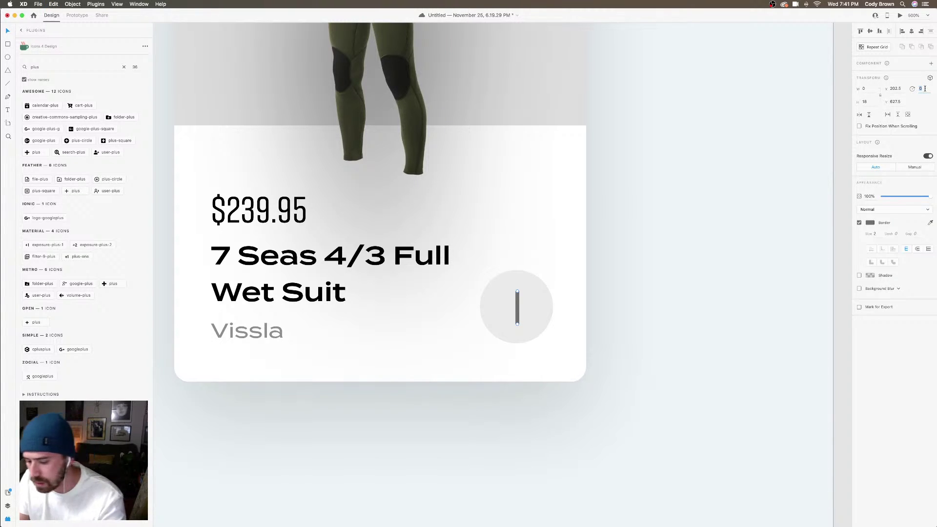
text(90)
key(Return)
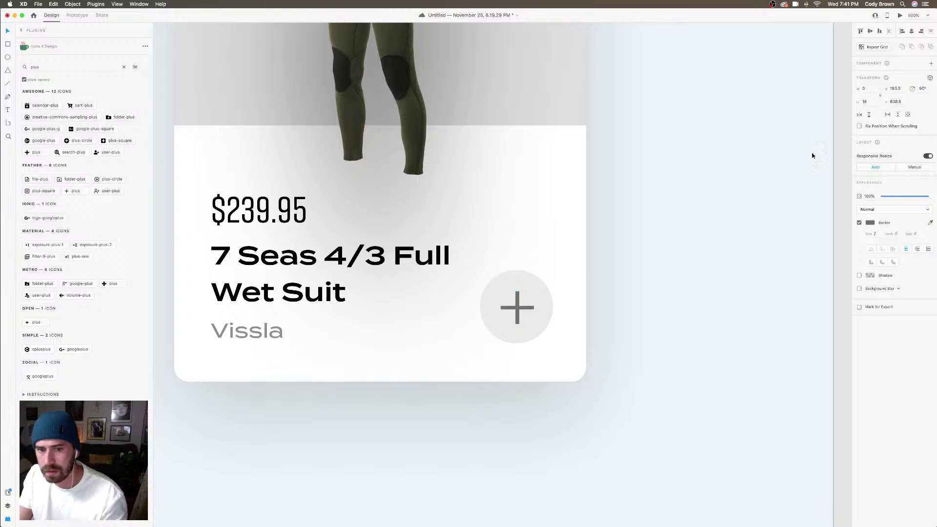
Save the document and group the two crossing lines of the plus sign
shift+click(516, 301)
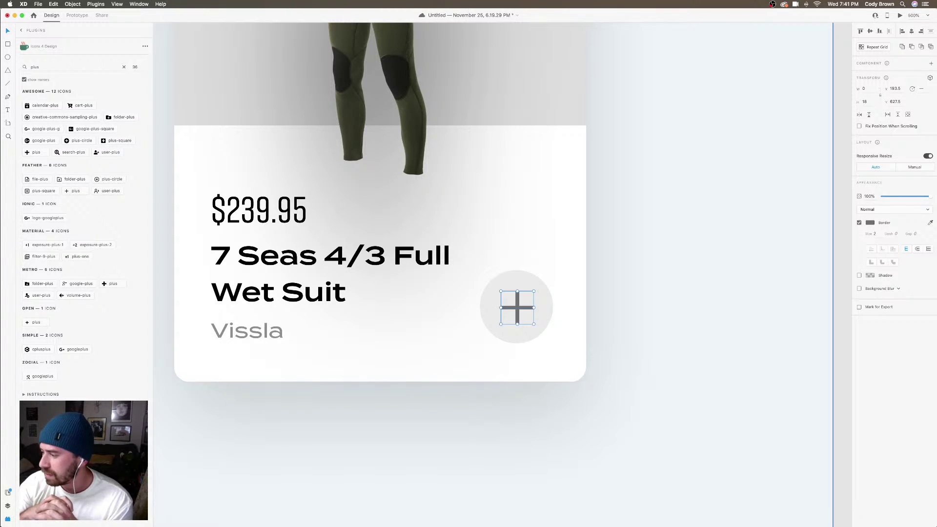
key(super+s)
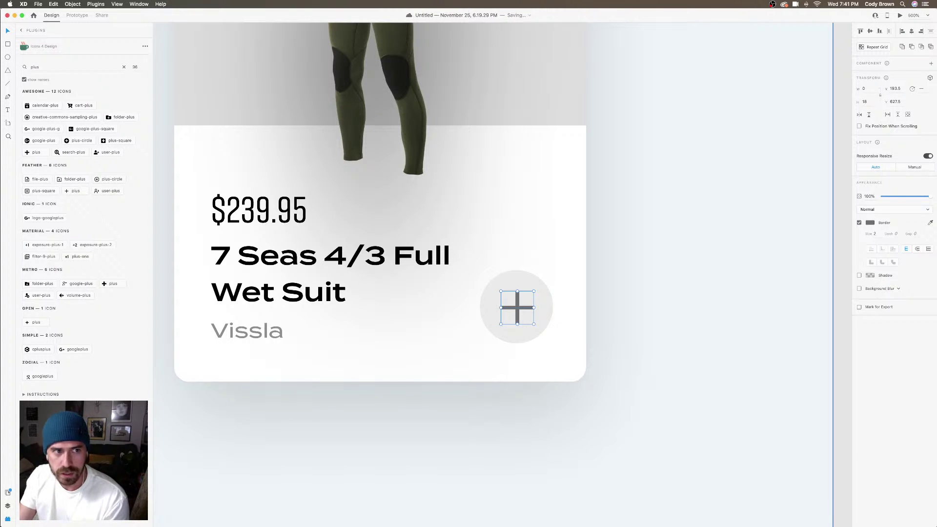
right_click(518, 306)
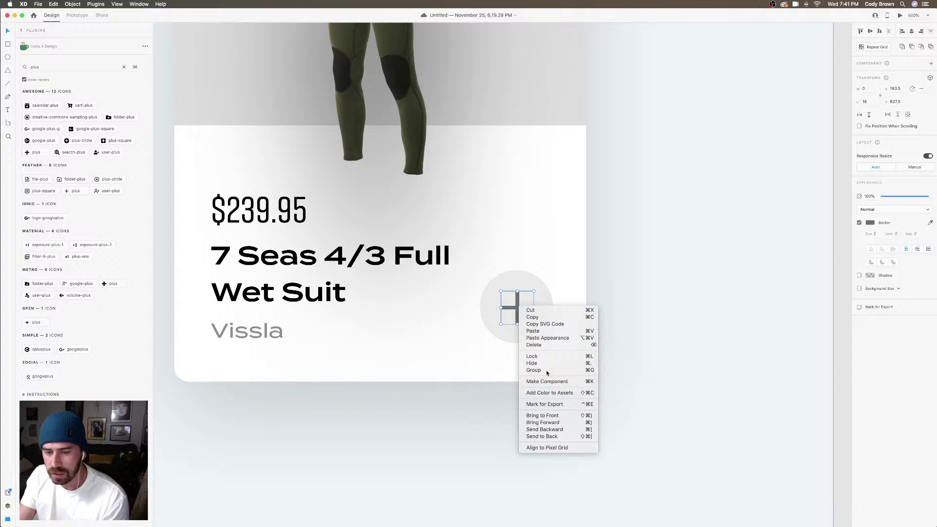
click(547, 370)
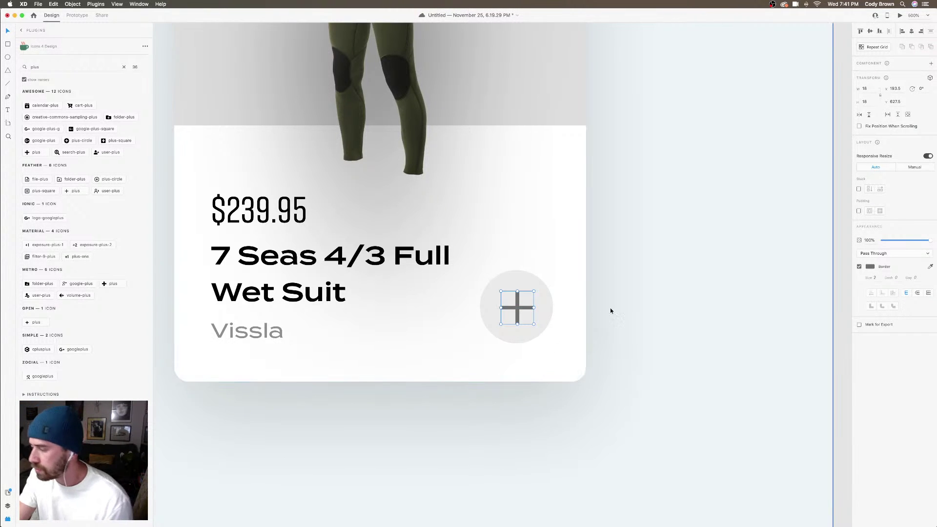
Group the plus sign together with the grey circle behind it
shift+click(524, 306)
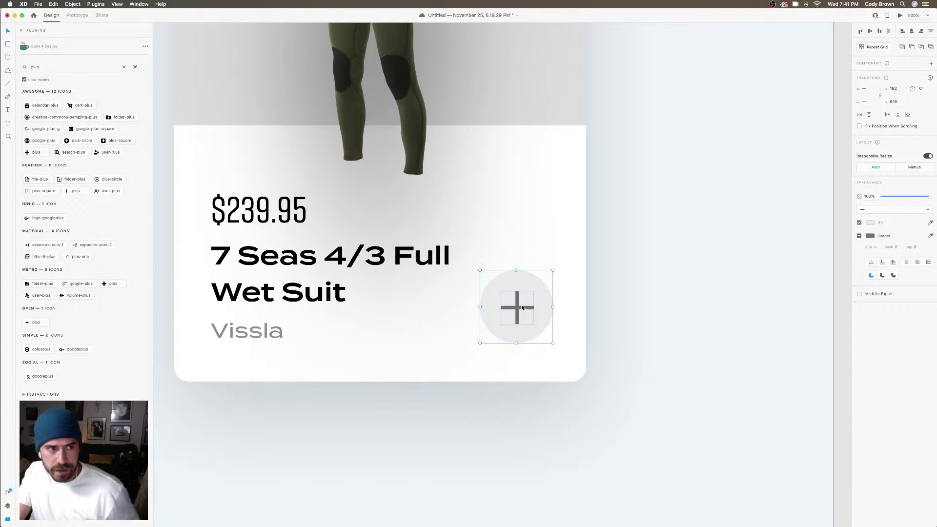
key(super+y)
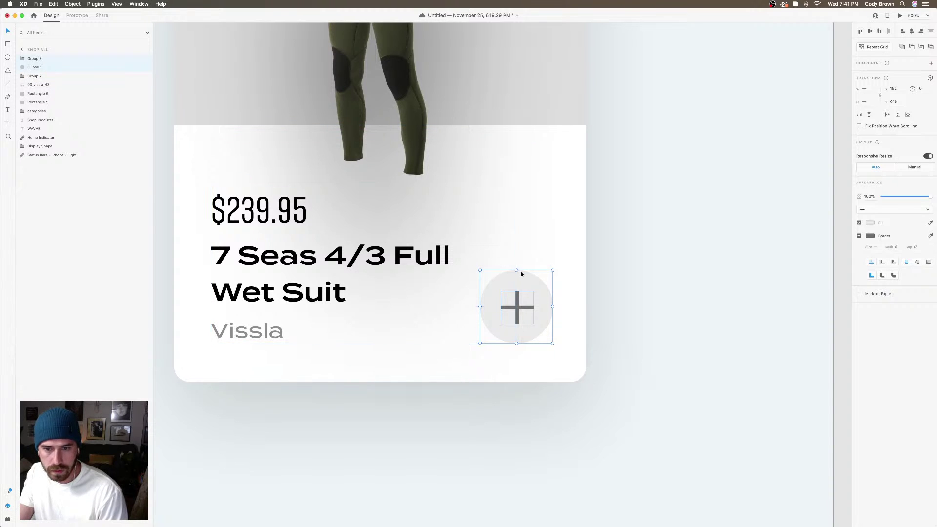
double_click(33, 58)
right_click(37, 67)
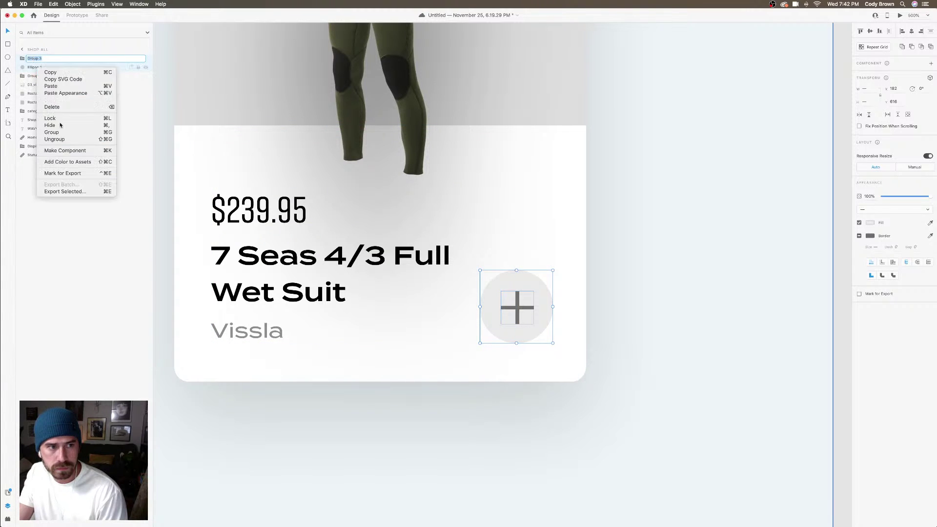
click(63, 132)
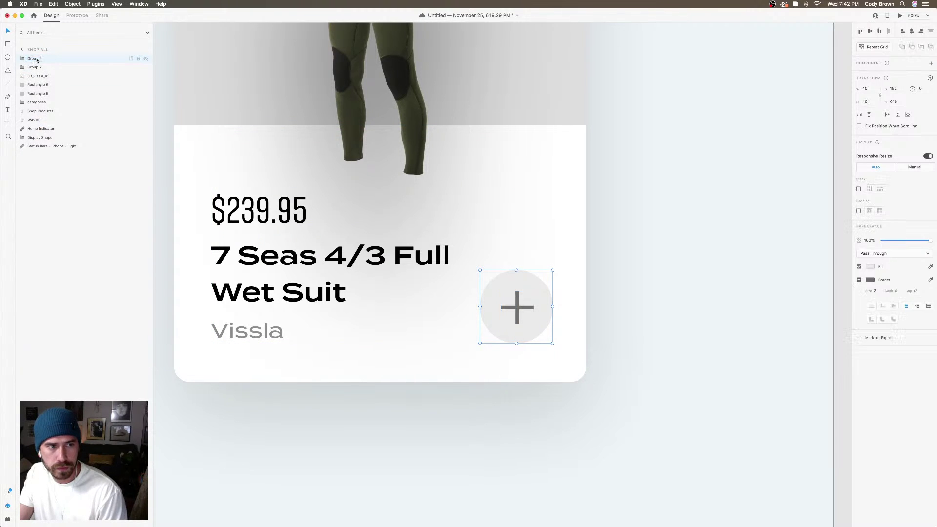
Rename the combined circle and plus sign group as icn_add
key(BackSpace)
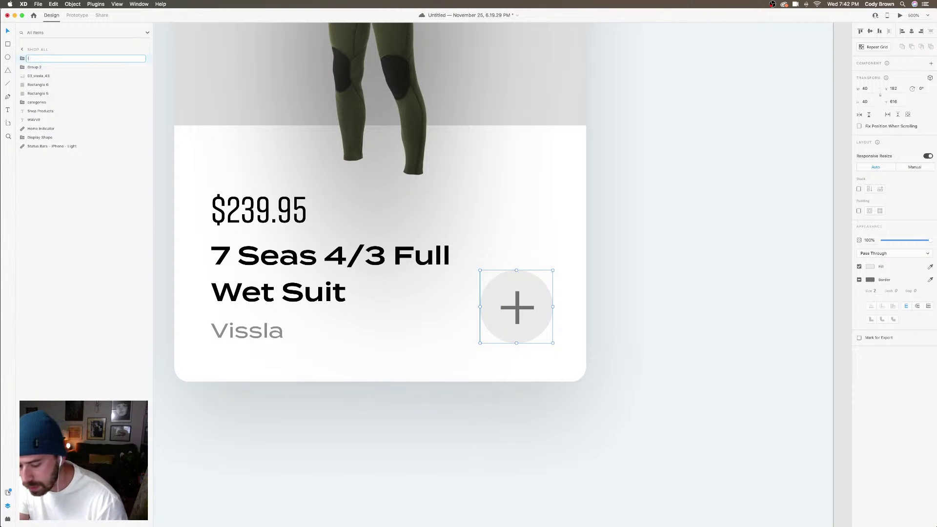
text(icn_ad)
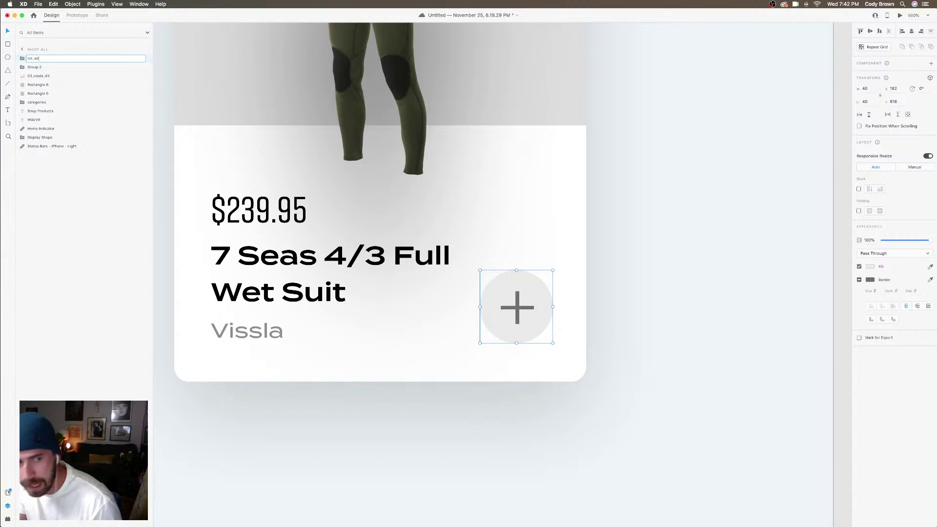
text(d)
key(Return)
click(45, 68)
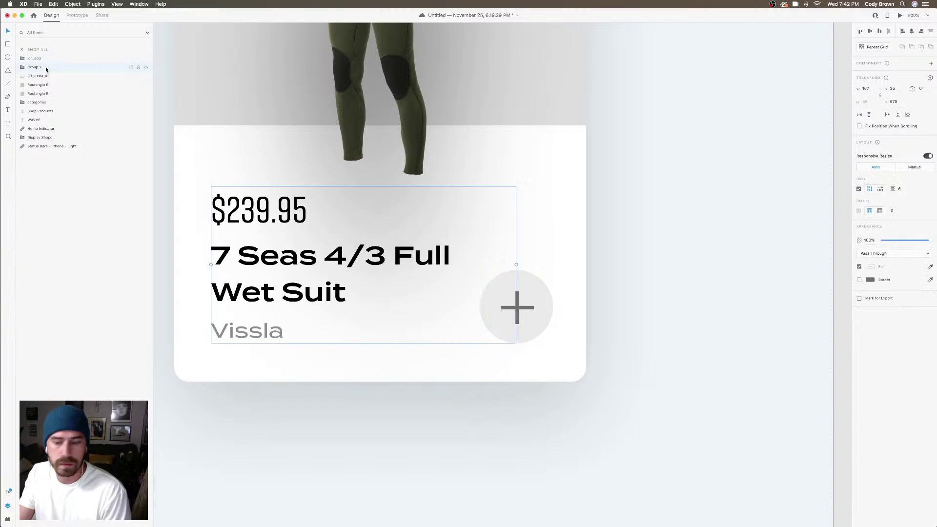
key(super+minus)
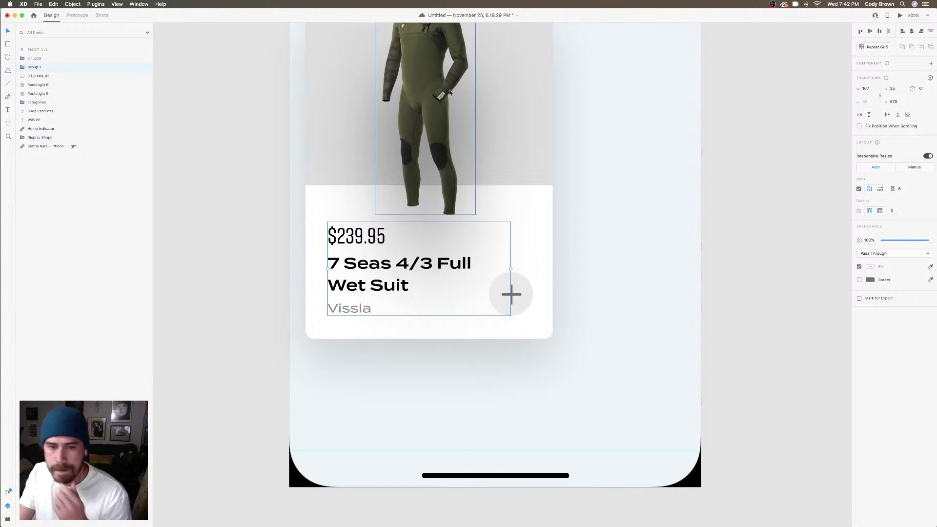
click(477, 185)
key(super+minus)
key(super+minus)
key(super+minus)
key(super+minus)
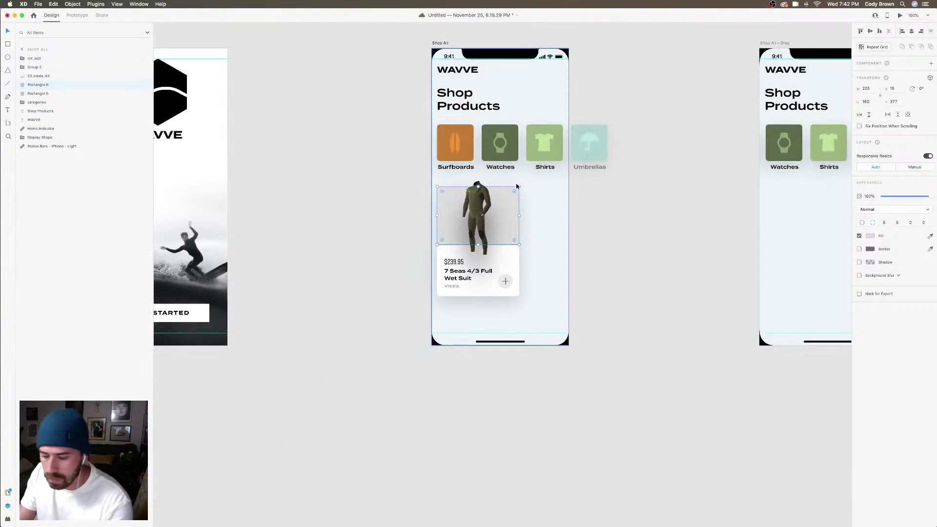
Scale the plus sign inside the icn_add group down slightly about its centre
key(super+plus)
scroll(541, 177, up, 2)
click(506, 324)
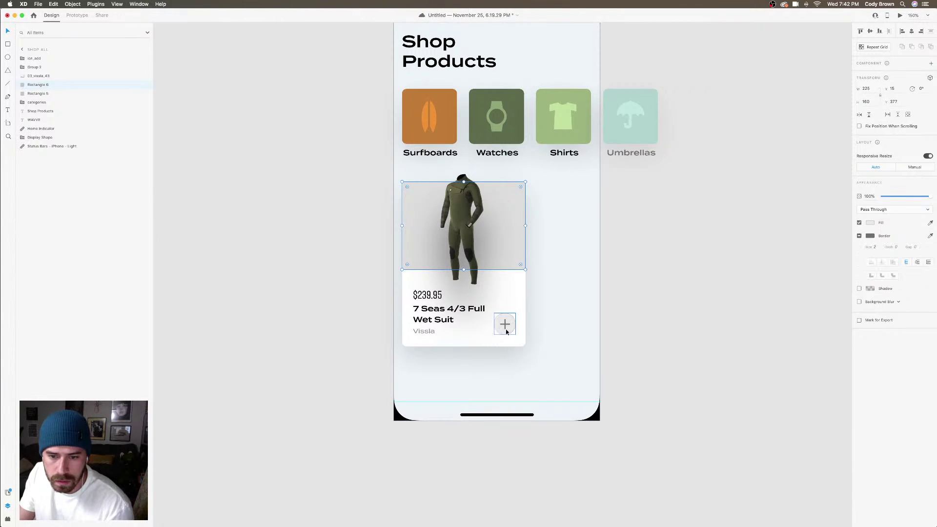
double_click(506, 324)
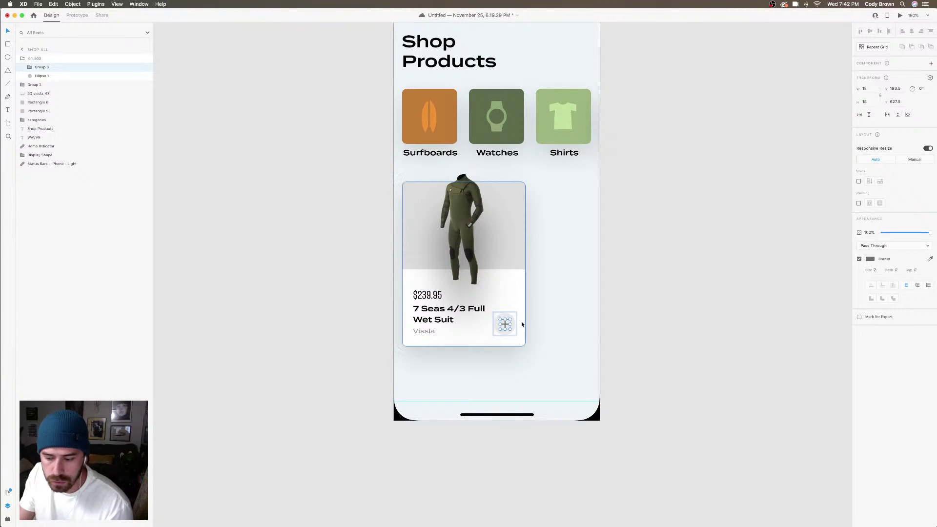
key(super+plus)
key(super+plus)
key(super+plus)
key(alt)
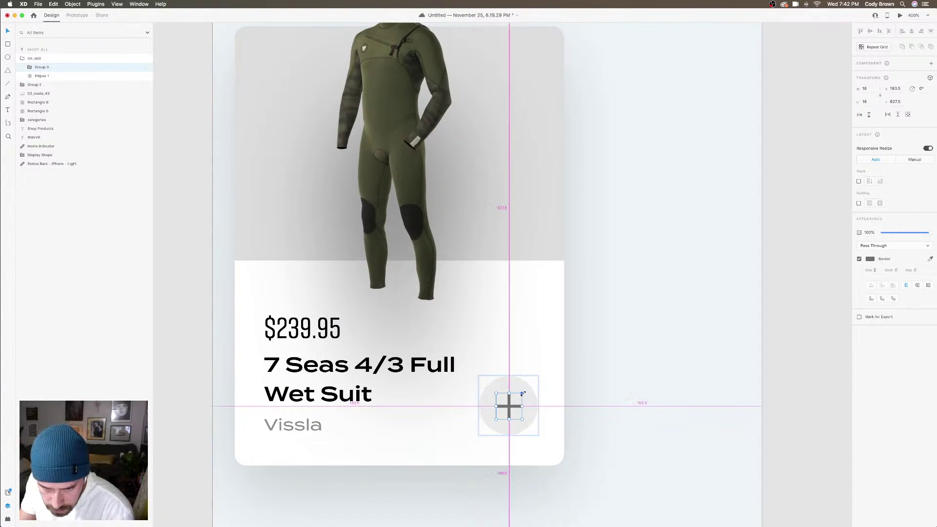
drag(522, 393, 531, 398)
Align the plus sign and the grey circle to each other's horizontal and vertical centres
shift+click(531, 397)
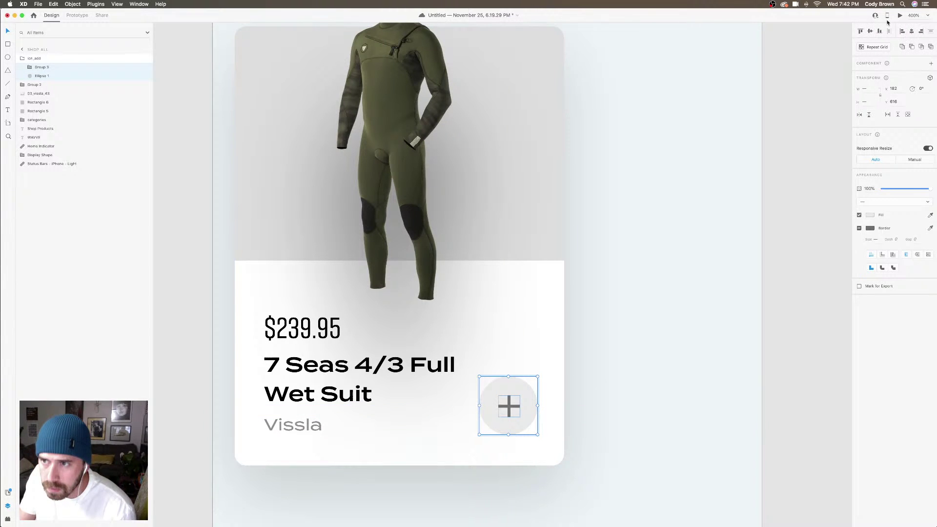
click(912, 31)
click(870, 31)
key(Escape)
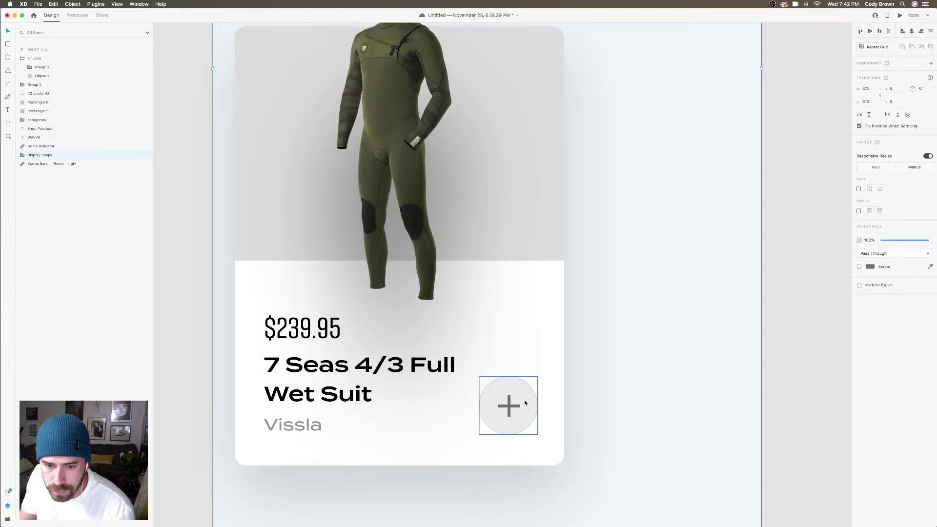
Group the wetsuit image, both card rectangles, the product text group and the add icon into one product card
key(super+minus)
key(super+minus)
key(super+minus)
click(573, 425)
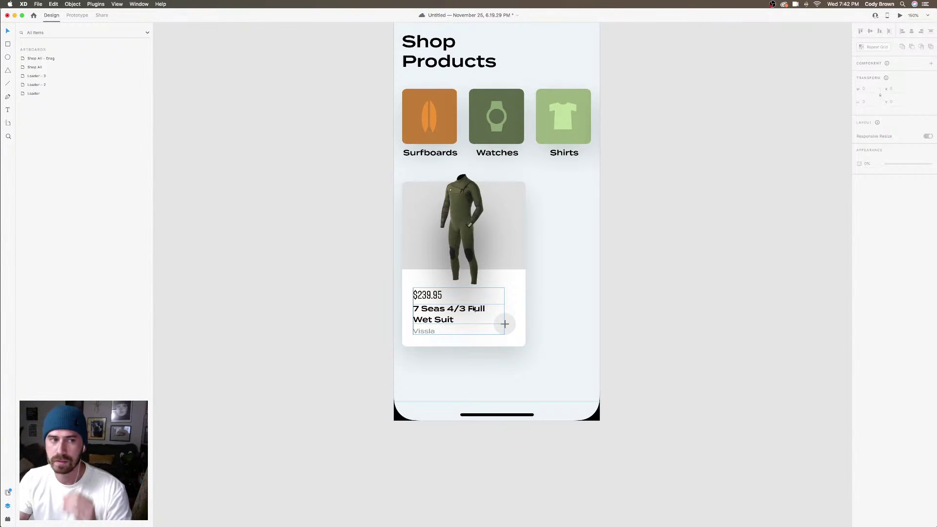
click(506, 211)
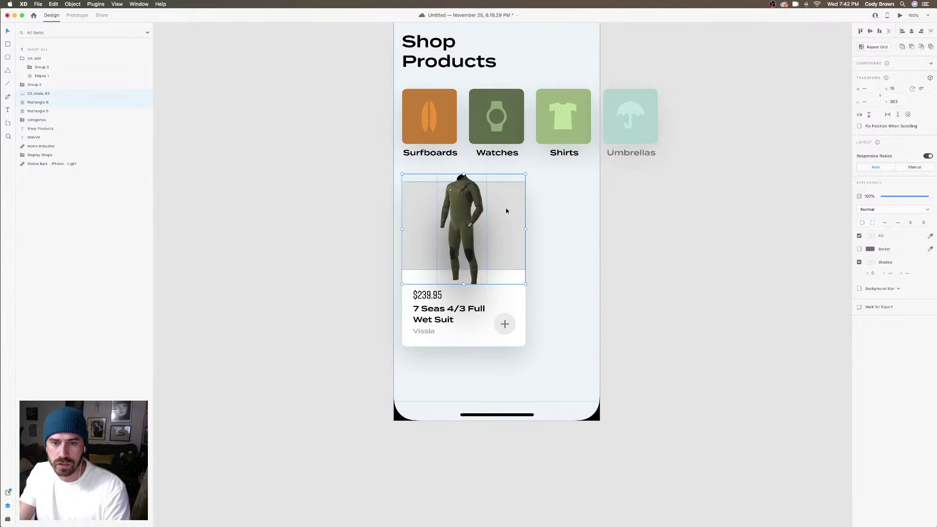
shift+click(516, 293)
shift+click(515, 324)
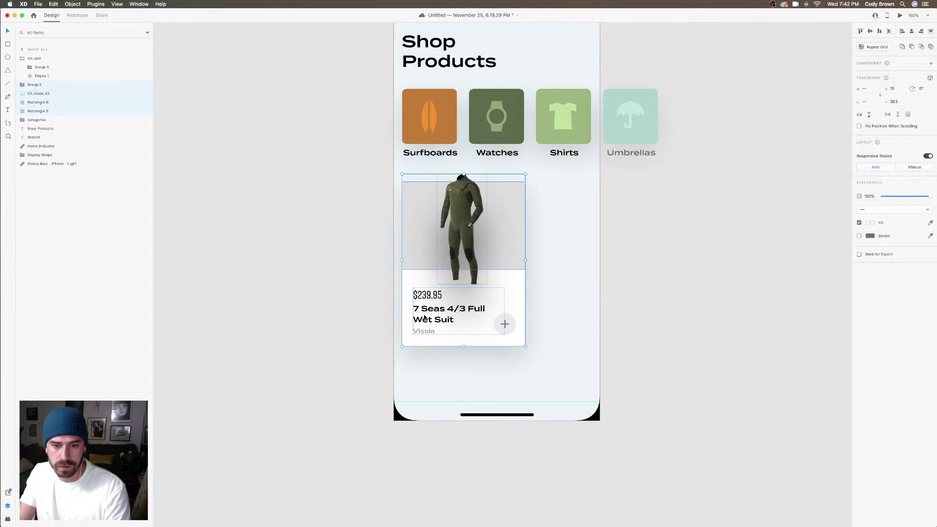
shift+click(515, 324)
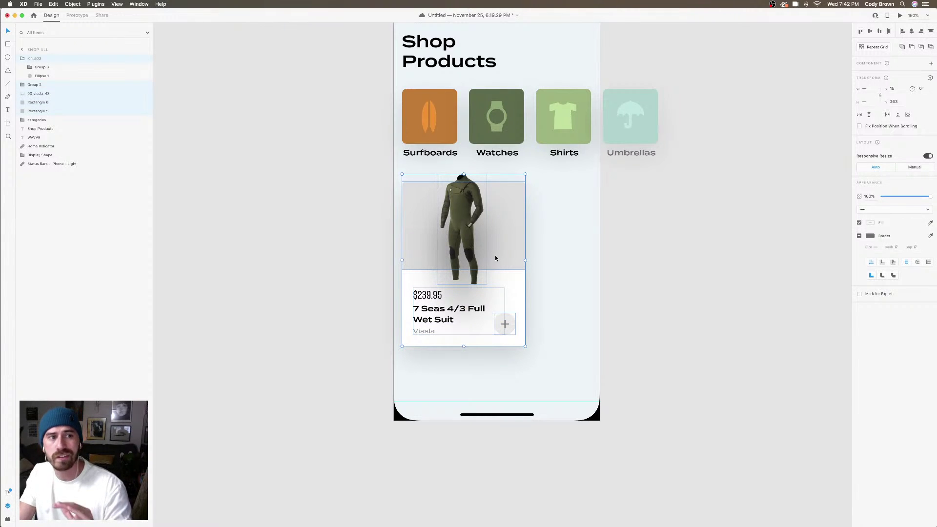
right_click(518, 282)
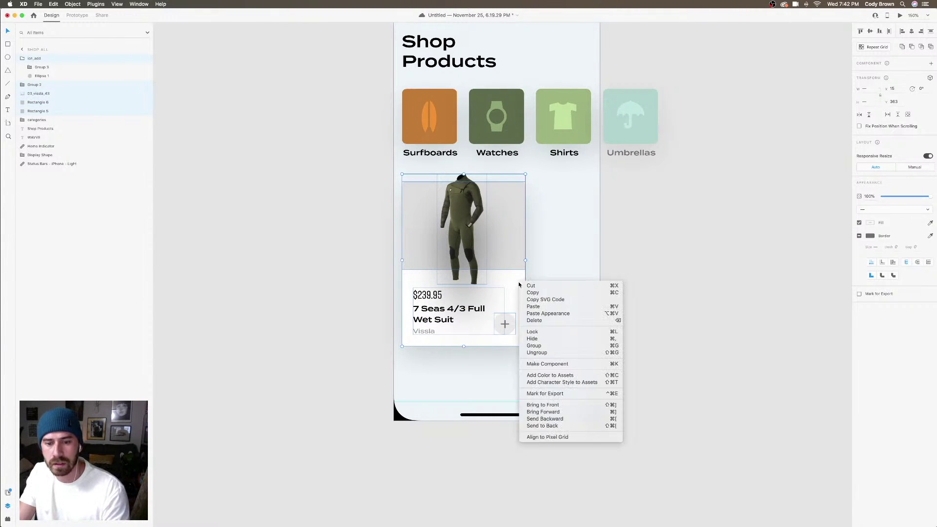
click(556, 346)
Rename the new product card group as card_wetsuit_01
double_click(33, 58)
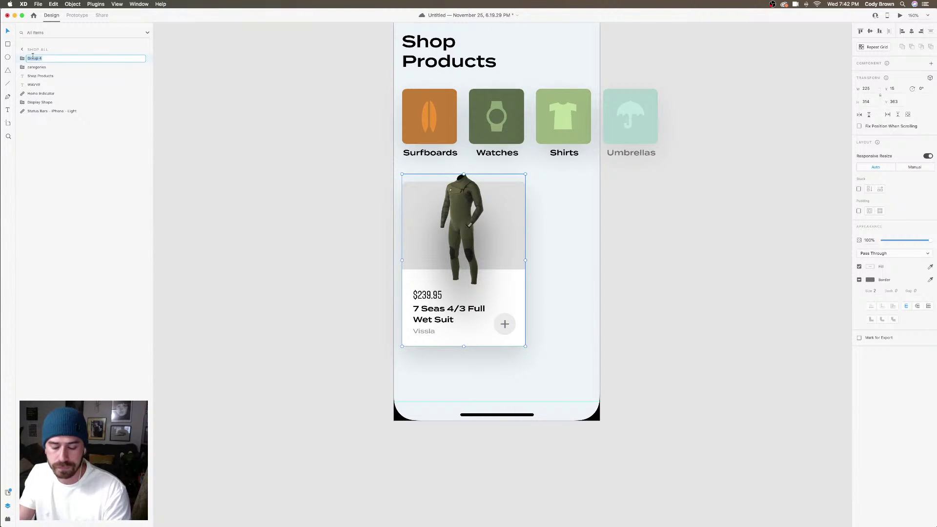
text(c)
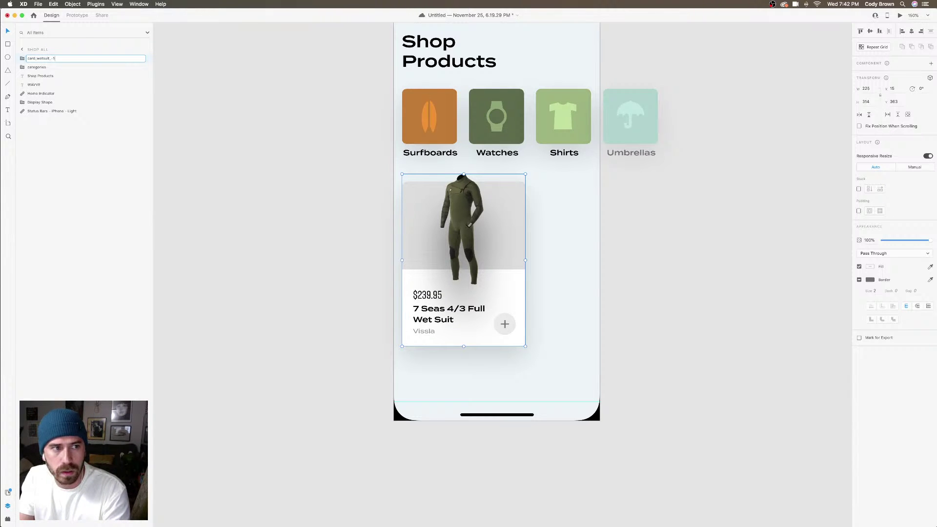
text(ard_wetsuit_01)
key(Return)
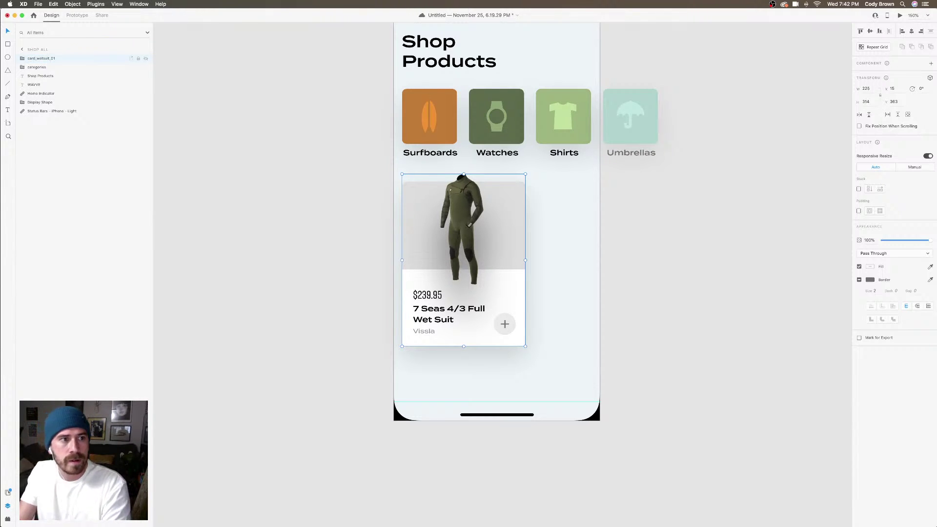
mouse_move(426, 231)
mouse_down()
mouse_move(482, 260)
mouse_move(414, 214)
mouse_move(456, 243)
mouse_move(425, 231)
mouse_up()
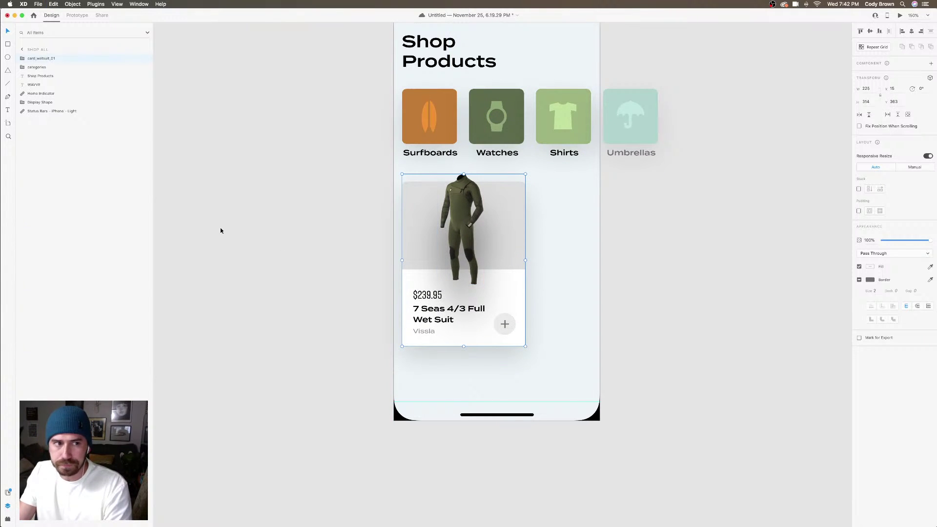
Reorder the Shop All layers to match the screen: WAVVE, Shop Products, categories, and card_wetsuit_01 below them
click(36, 76)
key(super+minus)
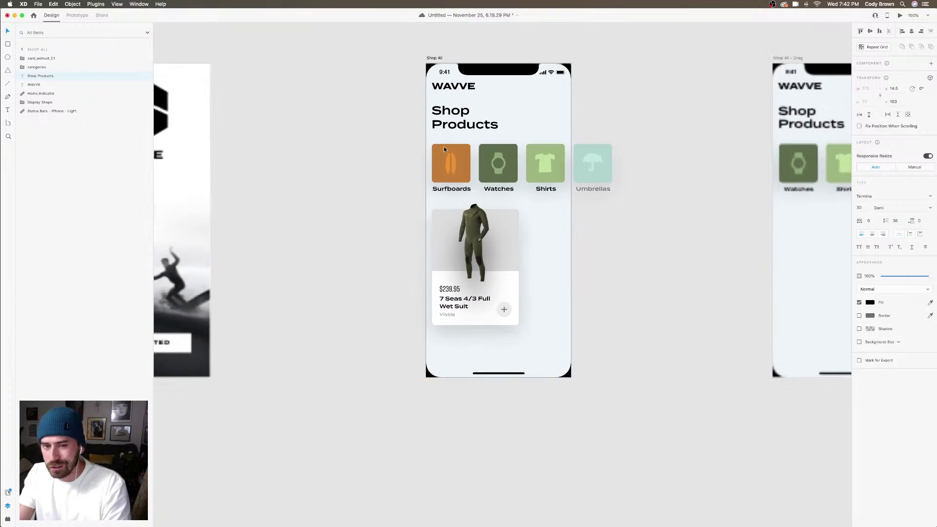
drag(444, 146, 434, 172)
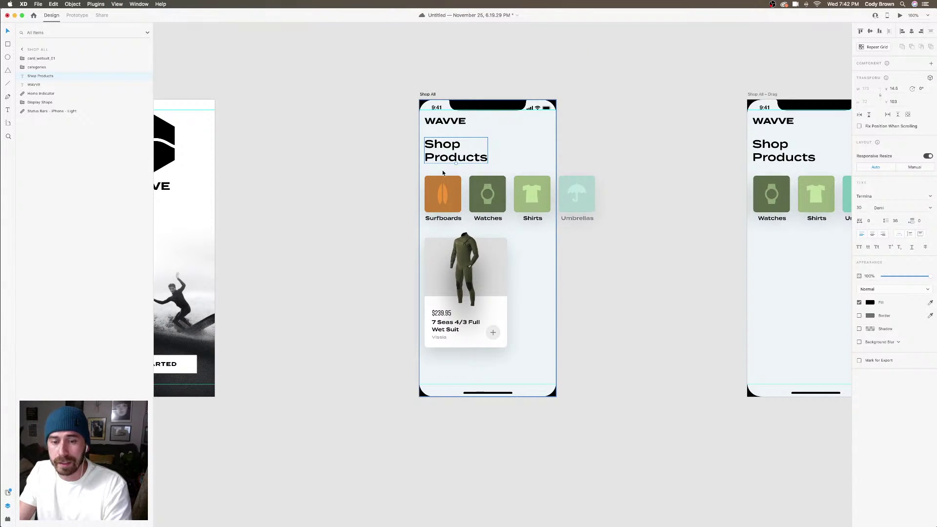
click(449, 200)
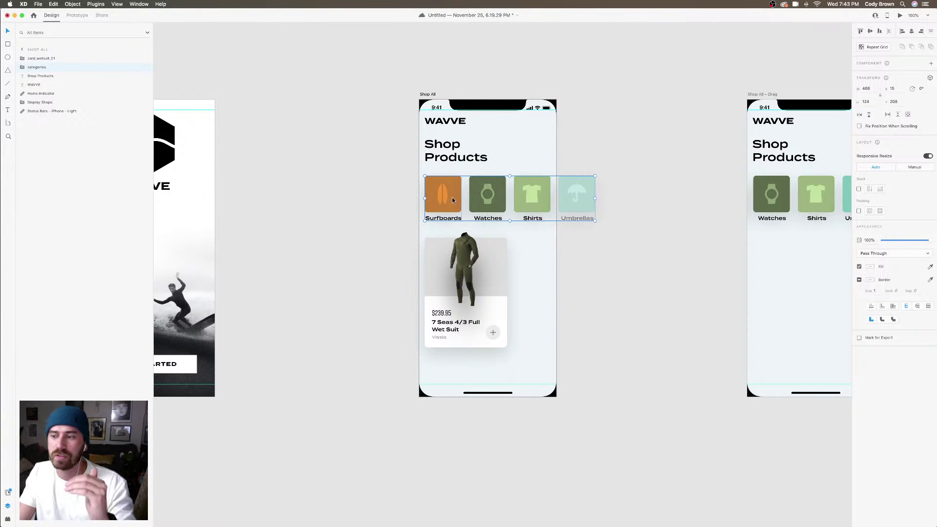
click(35, 84)
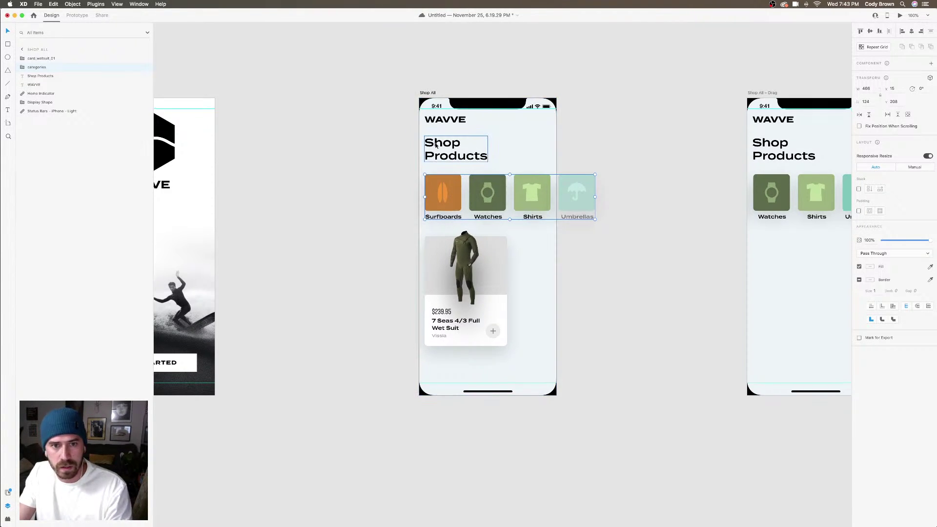
drag(33, 87, 46, 73)
click(449, 146)
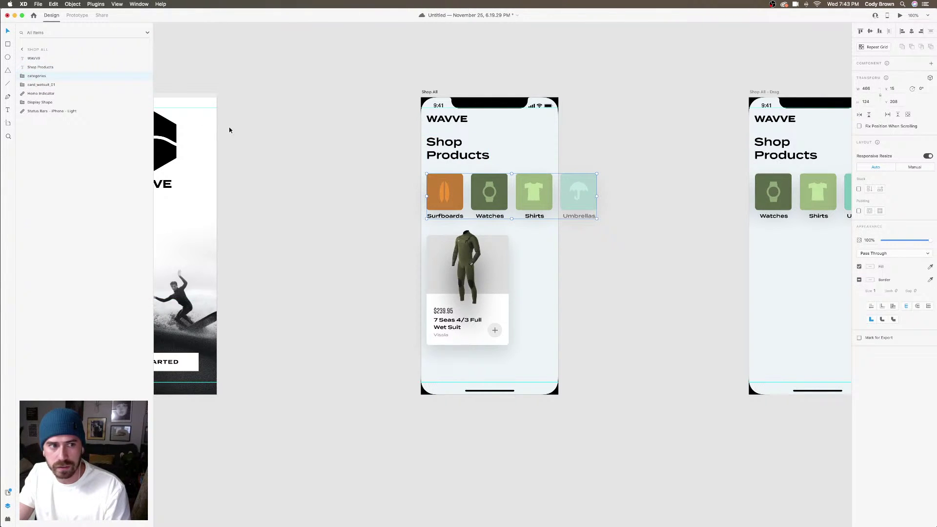
Check which artboard elements the categories and card_wetsuit_01 layers belong to, and save the document
click(43, 86)
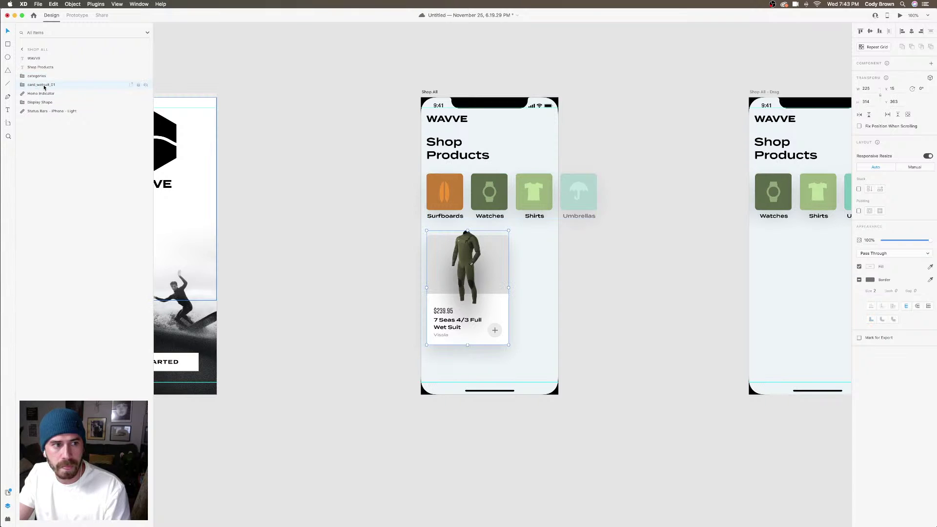
click(464, 198)
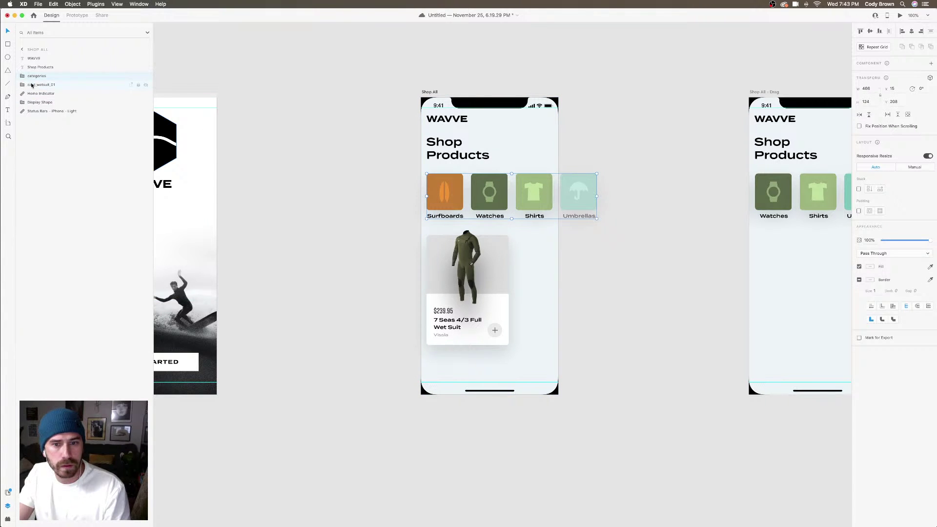
click(49, 85)
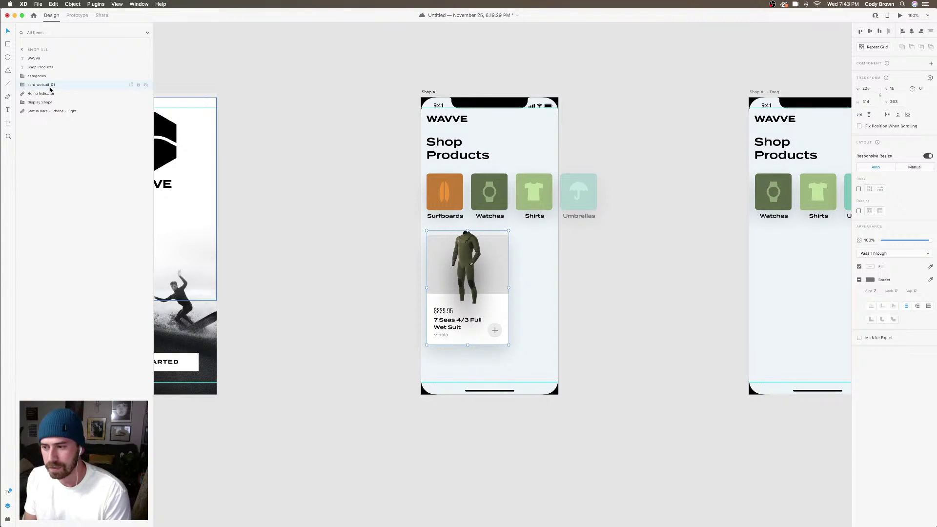
key(super+s)
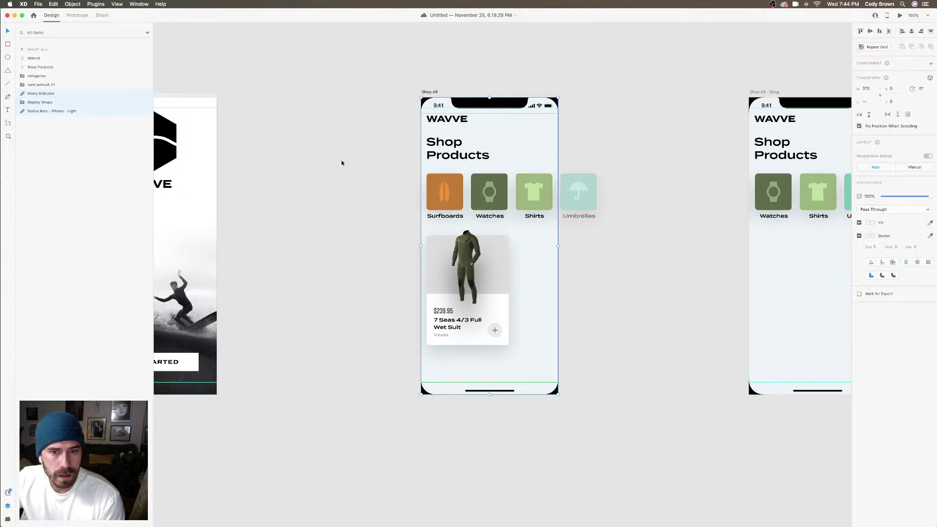
click(346, 166)
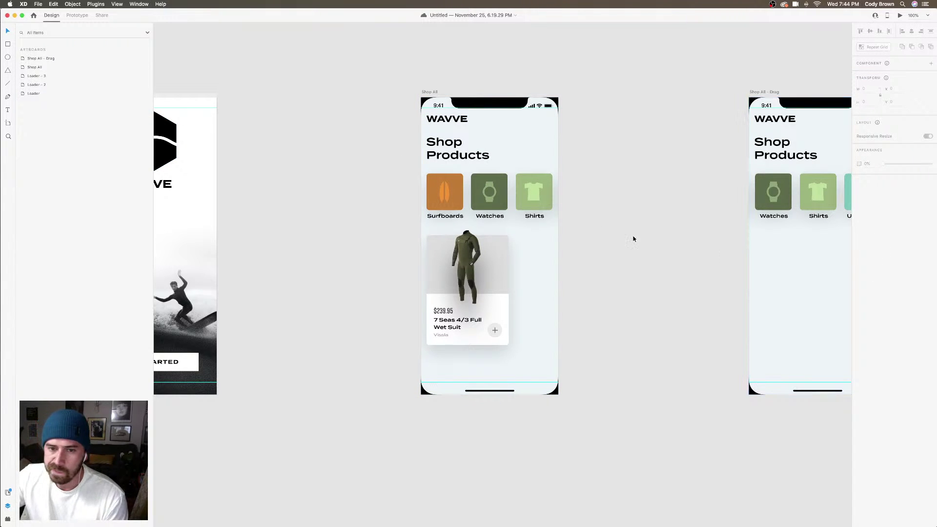
Turn the card_wetsuit_01 group into a component and place a copy beside it at X 260
click(444, 261)
scroll(443, 264, down, 2)
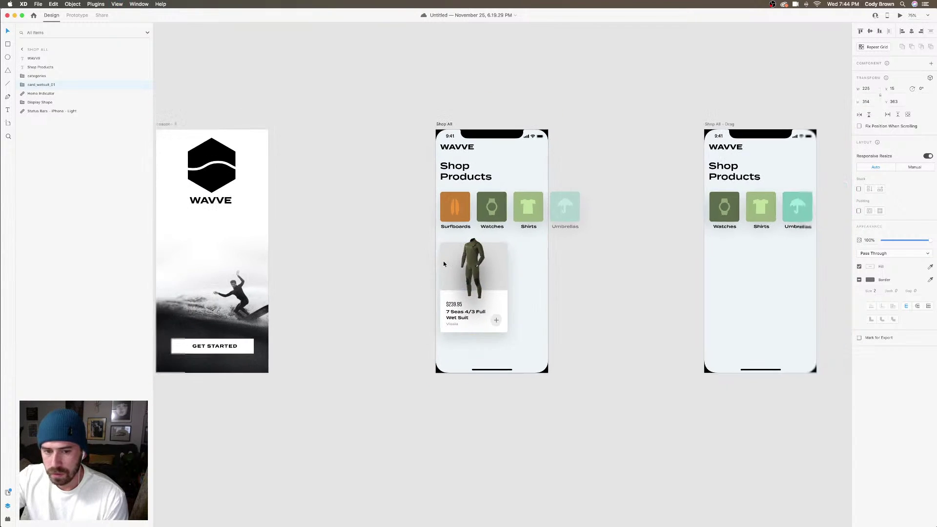
scroll(444, 264, up, 5)
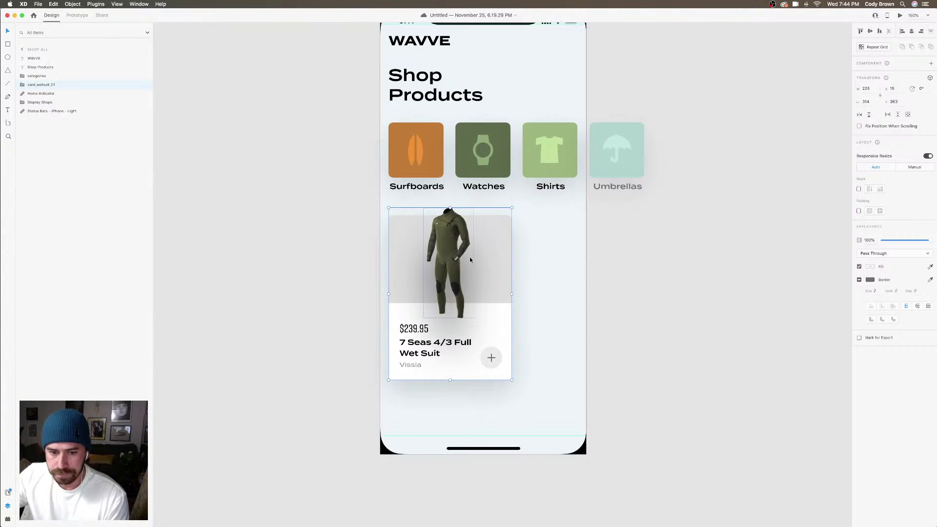
scroll(470, 258, right, 2)
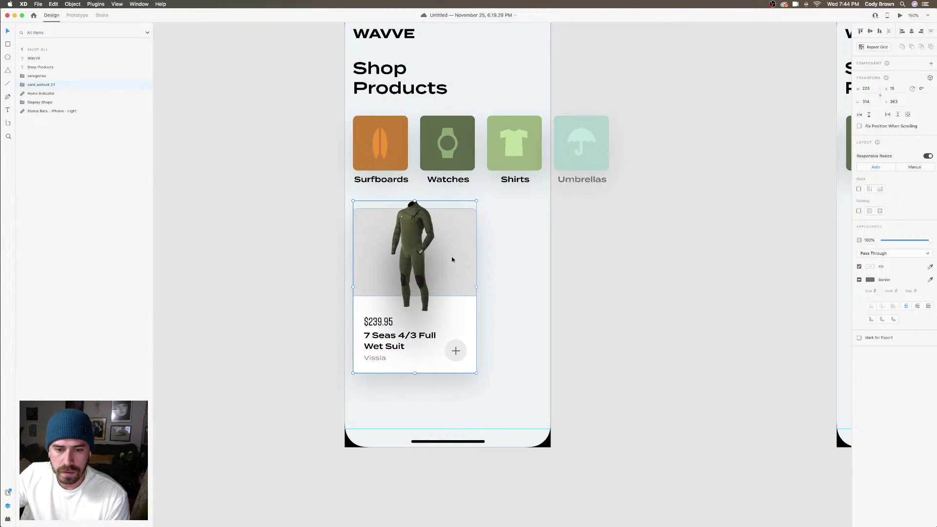
right_click(452, 259)
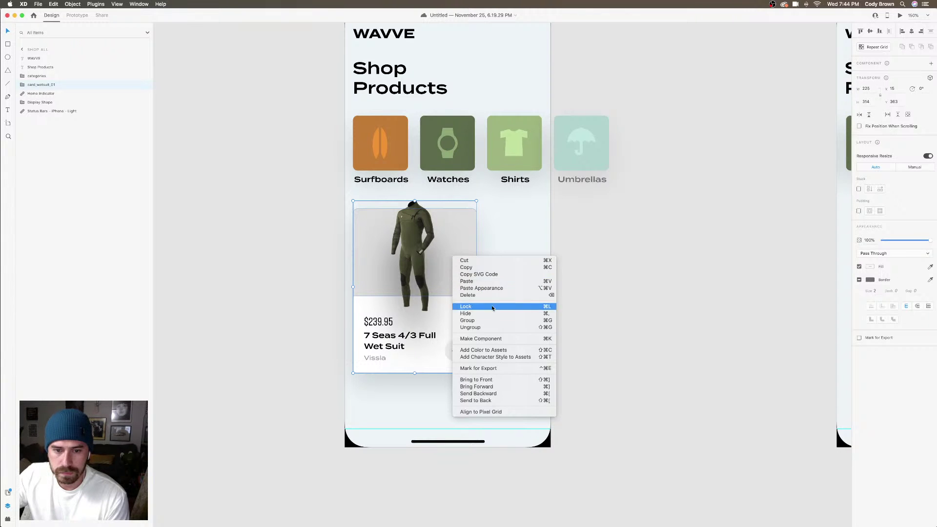
click(496, 340)
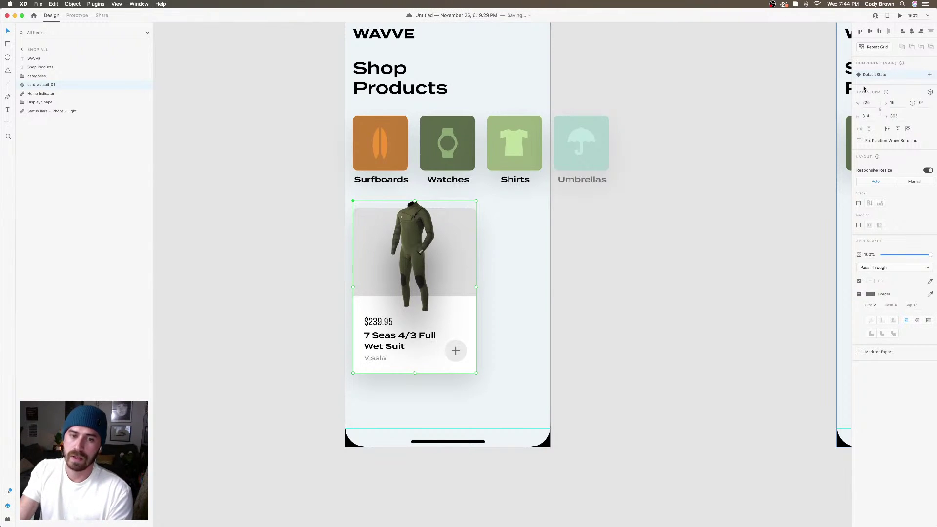
drag(431, 280, 530, 281)
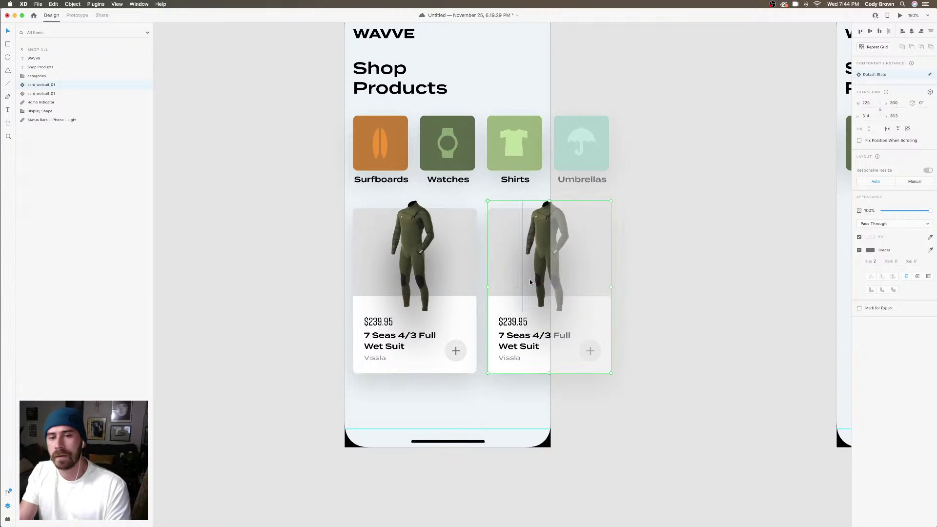
Try shifting the wetsuit image inside the copied card and inside the main component
double_click(542, 256)
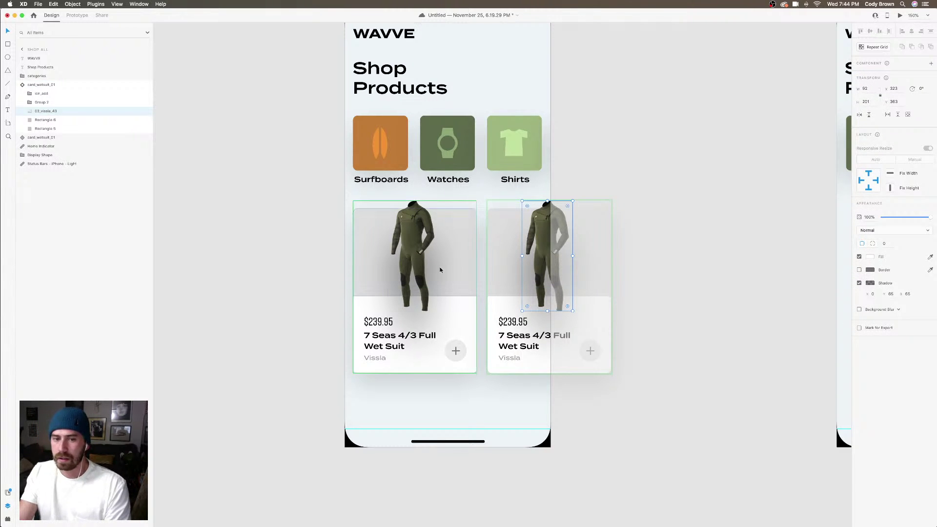
drag(556, 269, 549, 271)
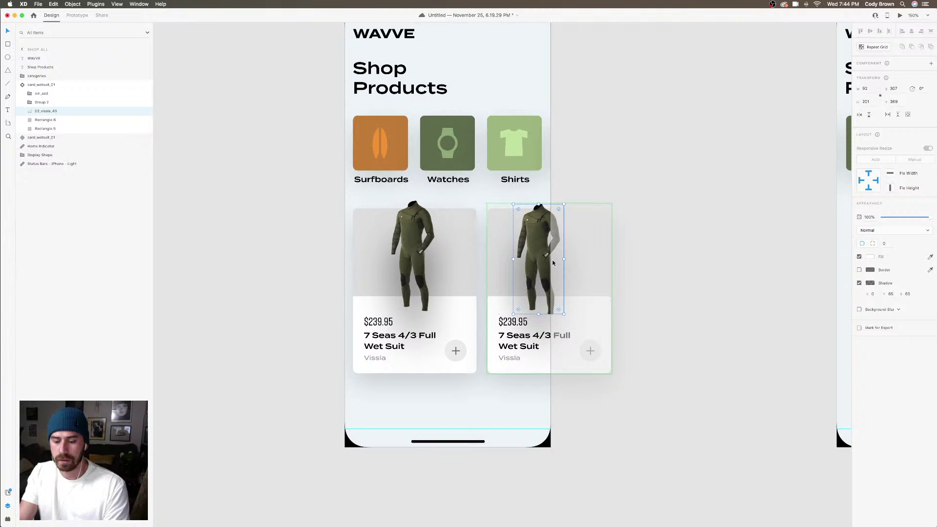
double_click(420, 245)
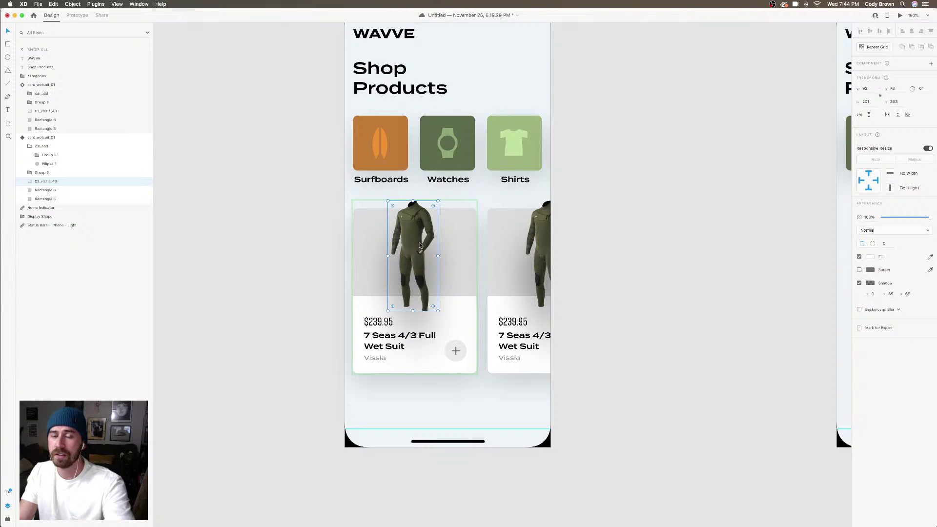
mouse_move(420, 245)
mouse_down()
mouse_move(394, 239)
mouse_move(431, 230)
mouse_move(424, 245)
mouse_up()
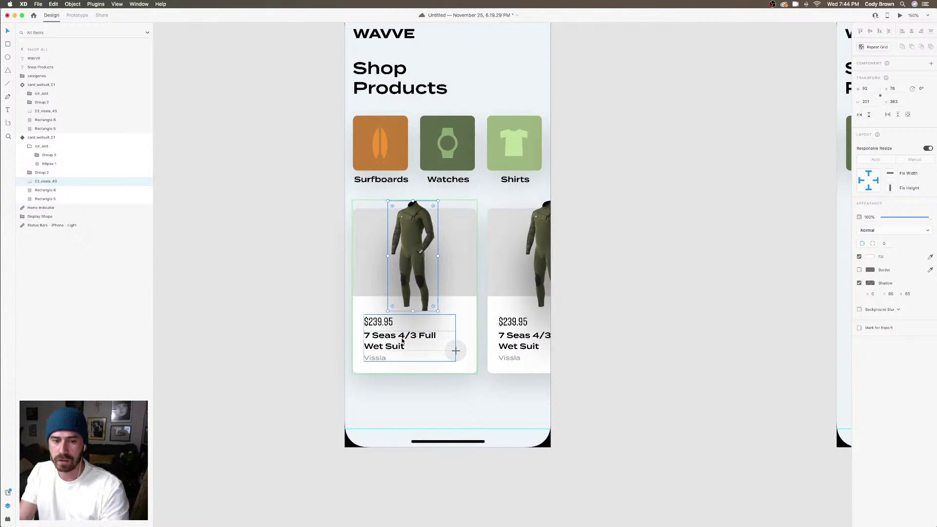
Move the 7 Seas 4/3 Full Wet Suit title above the price in the main card's text stack
double_click(404, 340)
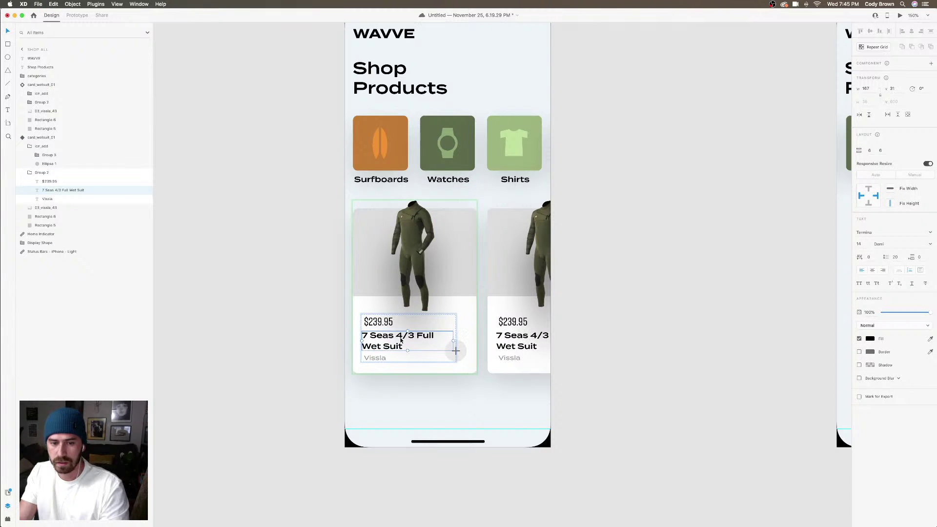
drag(385, 341, 386, 324)
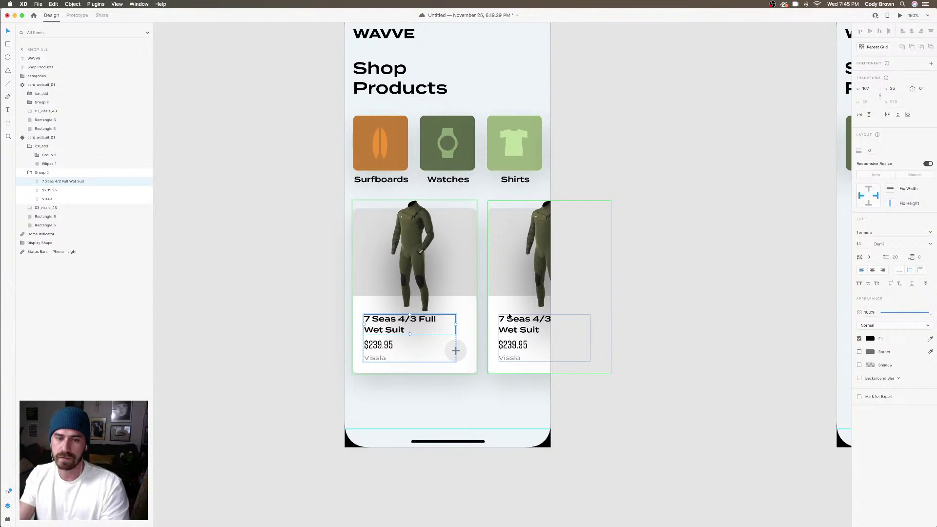
Try an olive fill sampled from the wetsuit on the main card's grey background shape, and undo the change
click(365, 236)
double_click(364, 236)
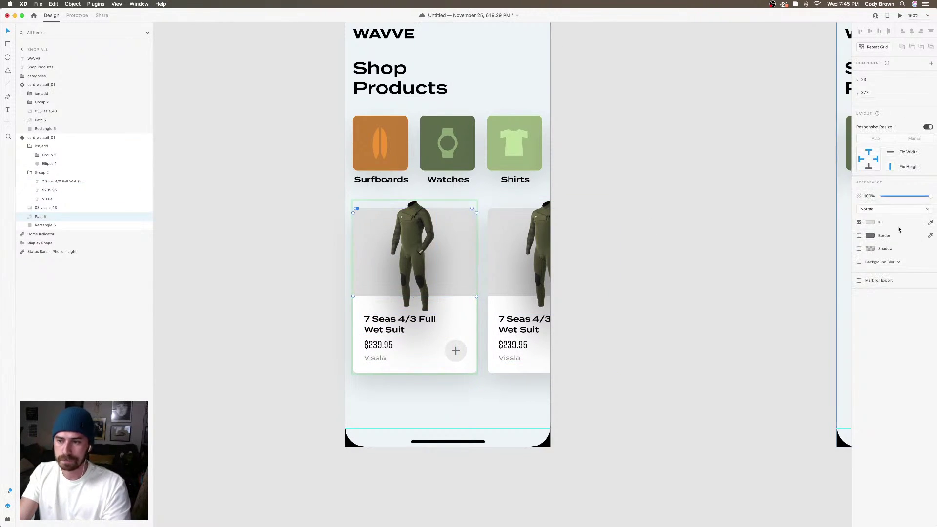
click(870, 222)
click(855, 252)
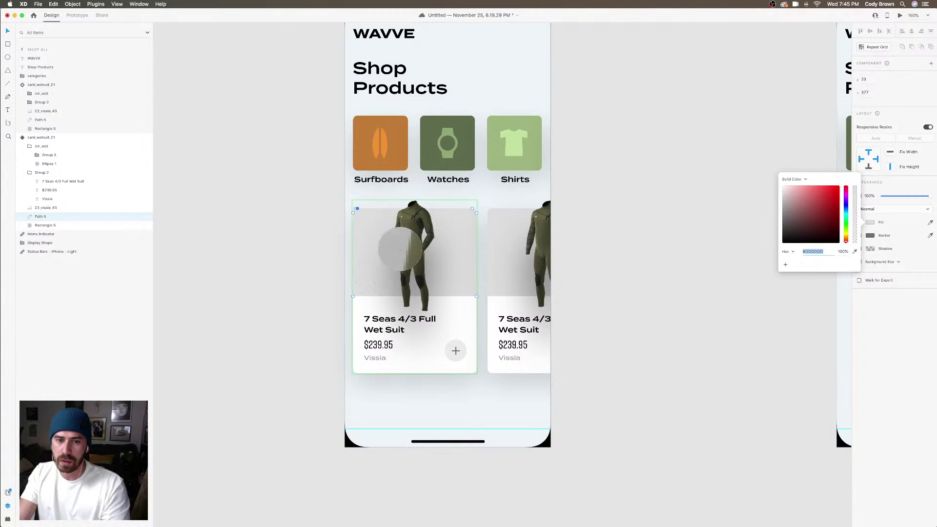
click(412, 234)
drag(799, 232, 793, 212)
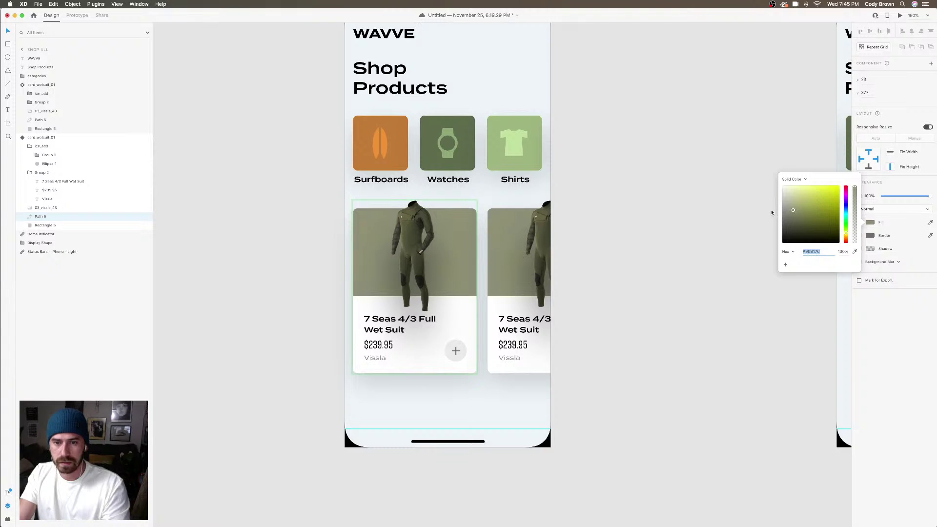
click(697, 207)
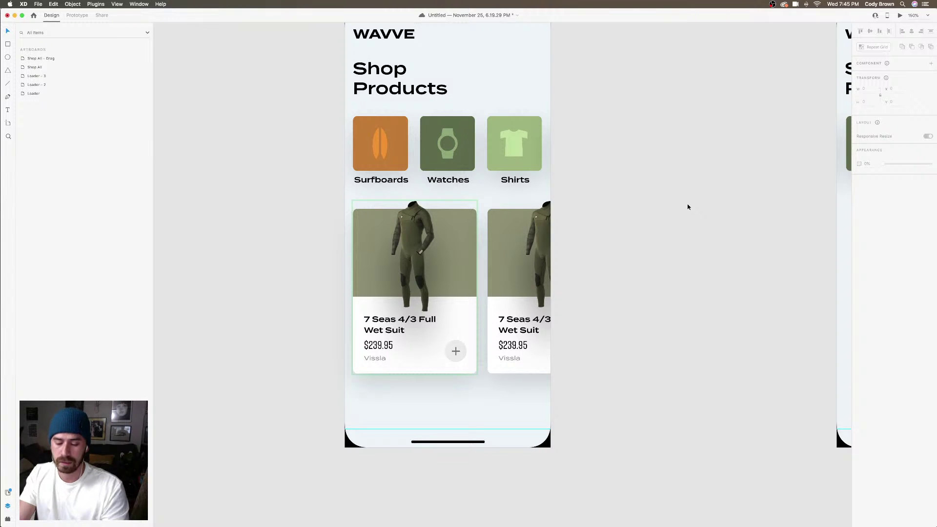
key(super+z)
key(super+z)
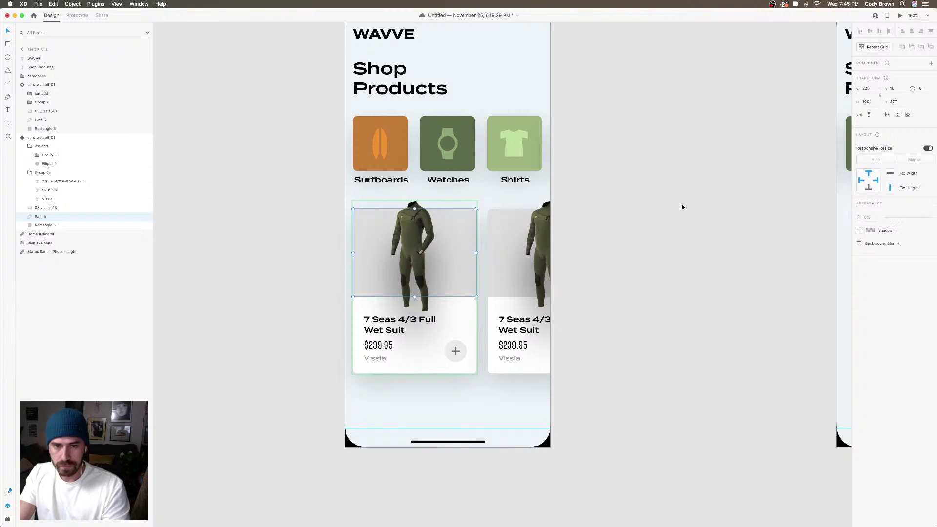
Change the second card's title to 6 Seas 4/3 Full Wet Suit
click(492, 267)
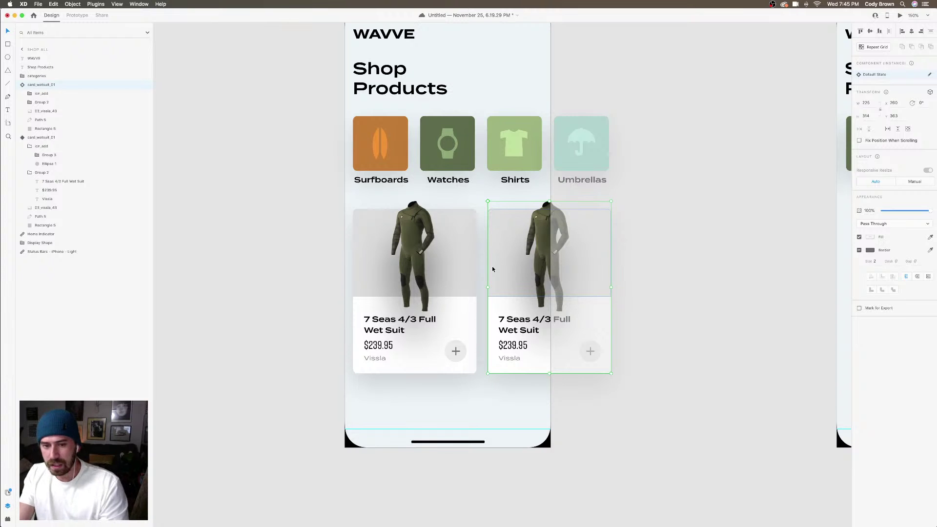
double_click(520, 326)
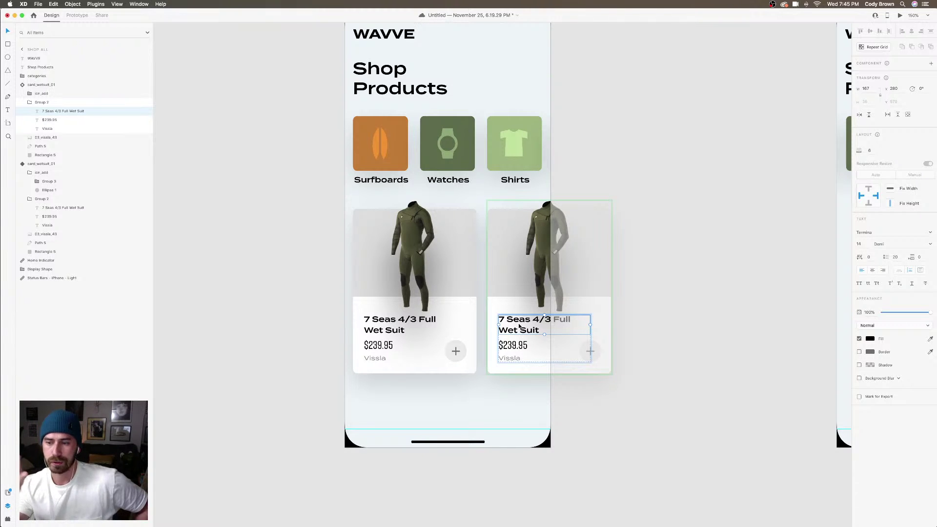
double_click(542, 323)
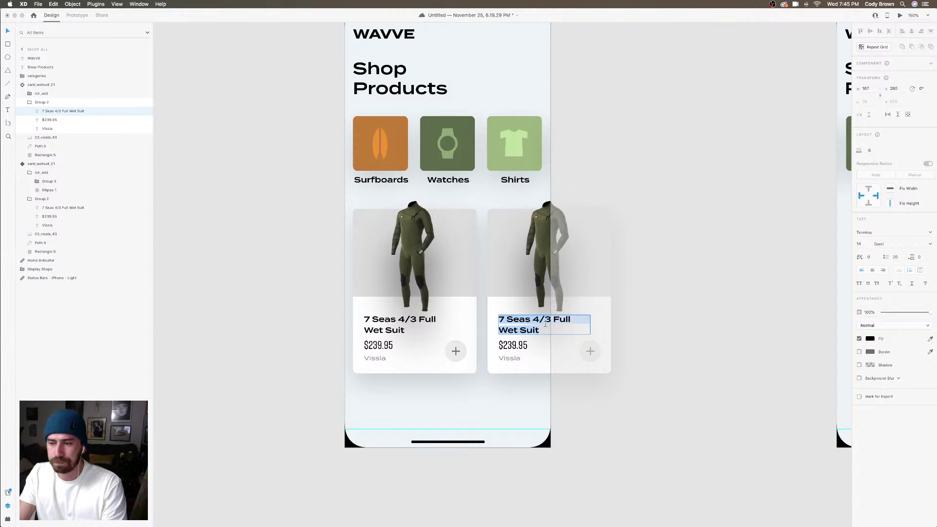
click(546, 324)
drag(504, 320, 491, 320)
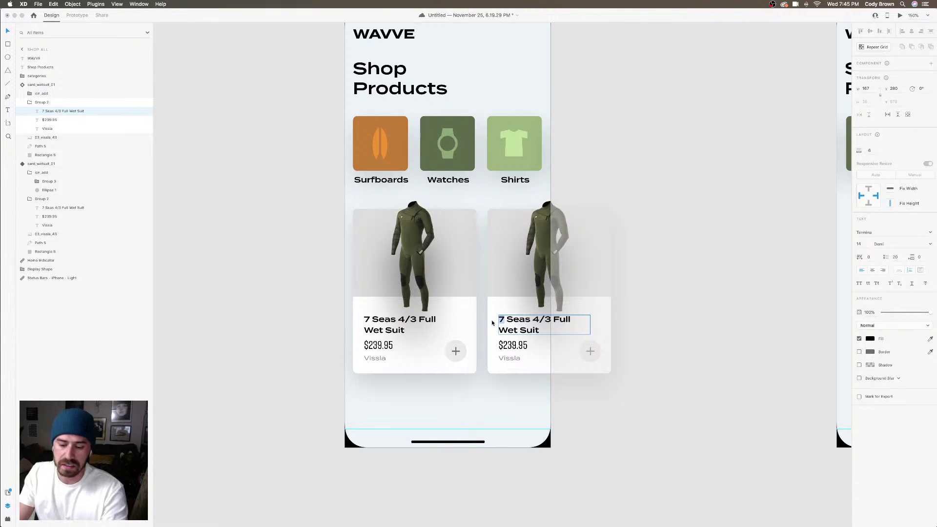
text(6)
key(Escape)
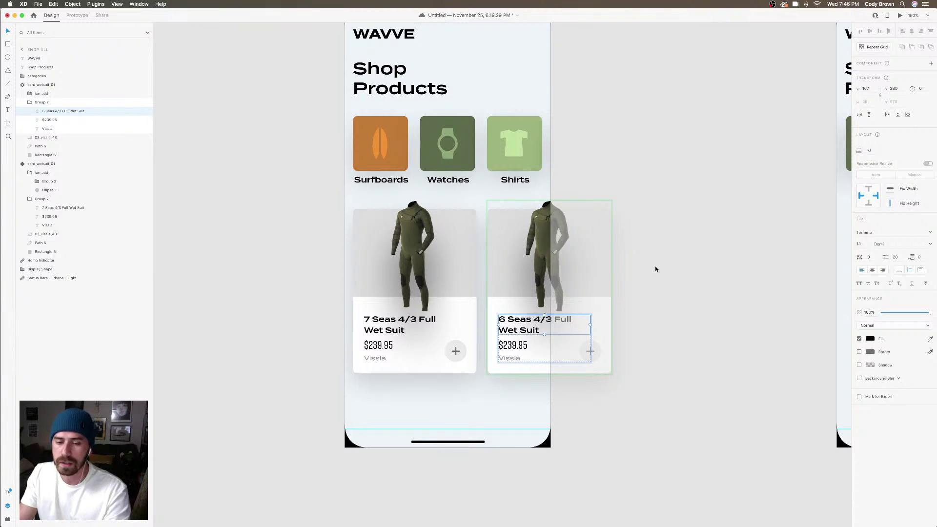
key(Escape)
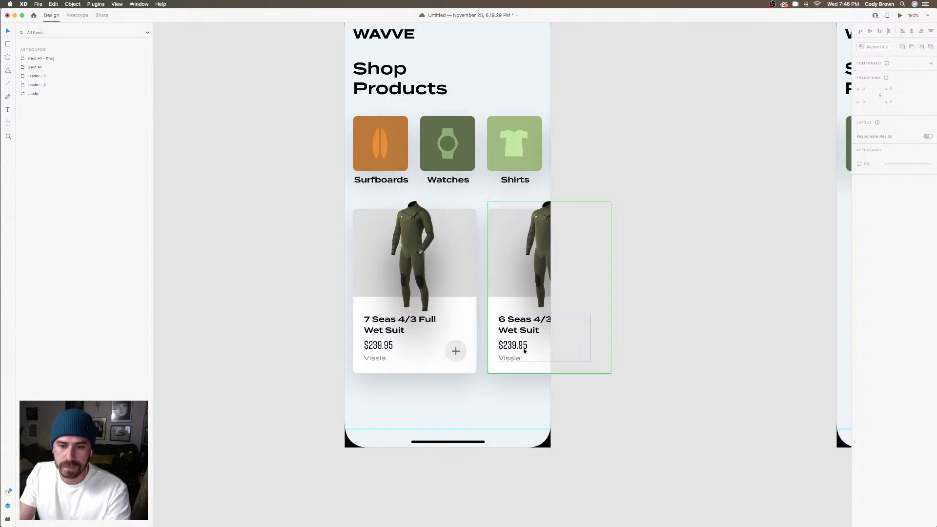
Try moving the Vissla label above the price in the second card's text stack, and undo the change
drag(509, 358, 512, 342)
click(661, 331)
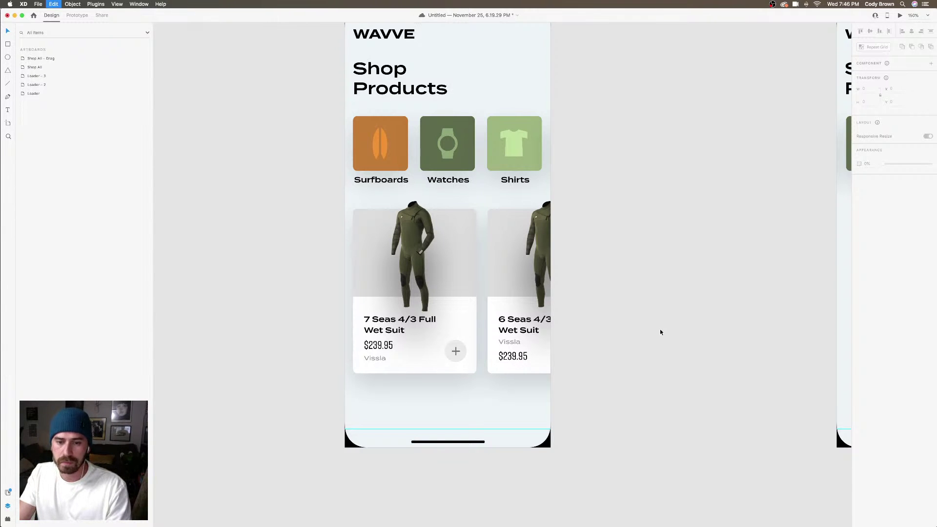
key(super+z)
click(644, 331)
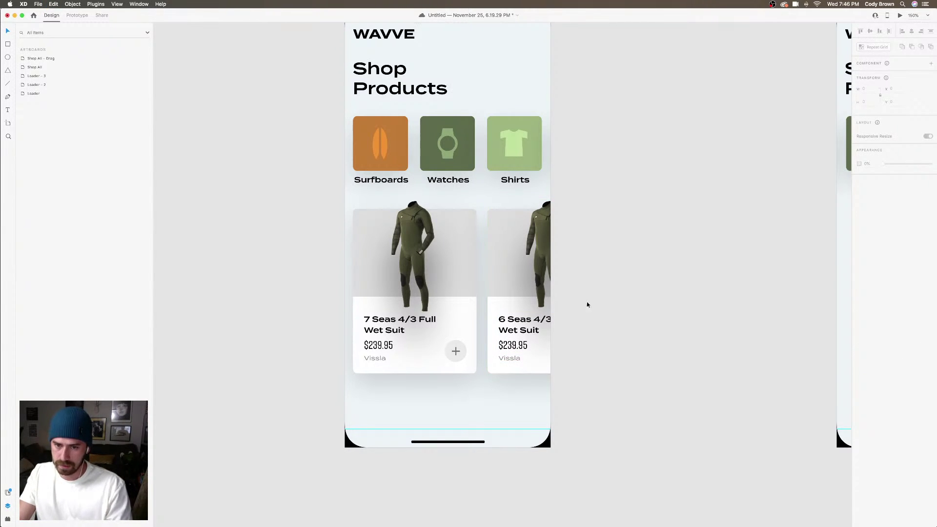
Replace the wetsuit image in the second card with 04_vissla_43.png from the images folder in Finder
double_click(532, 264)
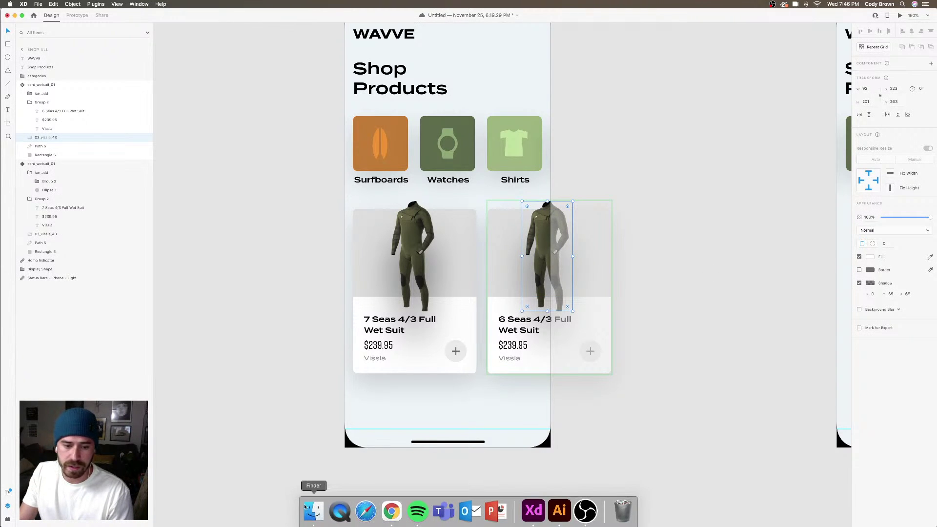
click(310, 509)
click(628, 282)
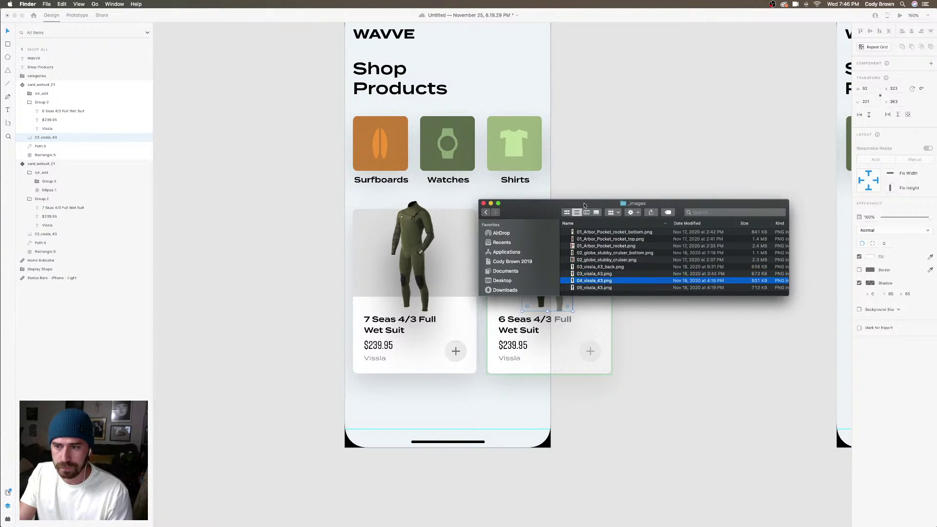
drag(586, 206, 692, 184)
key(space)
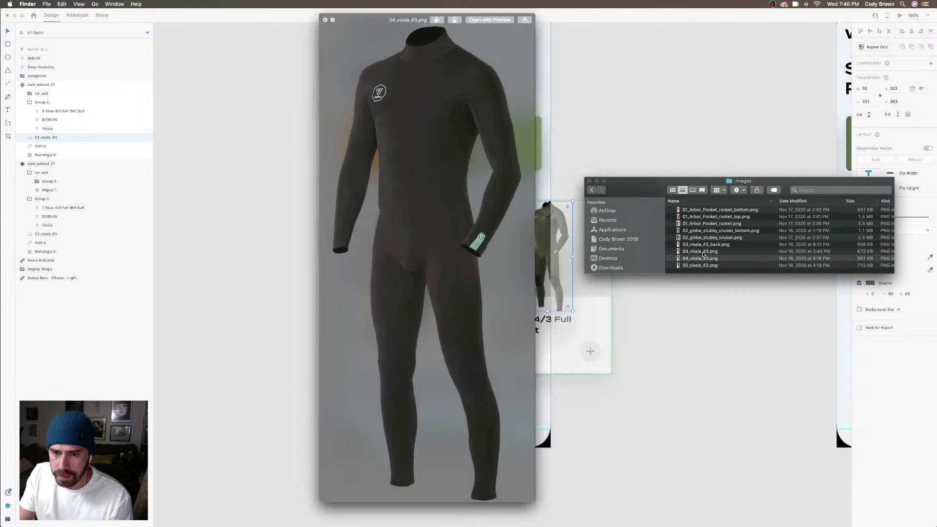
key(space)
drag(704, 255, 575, 242)
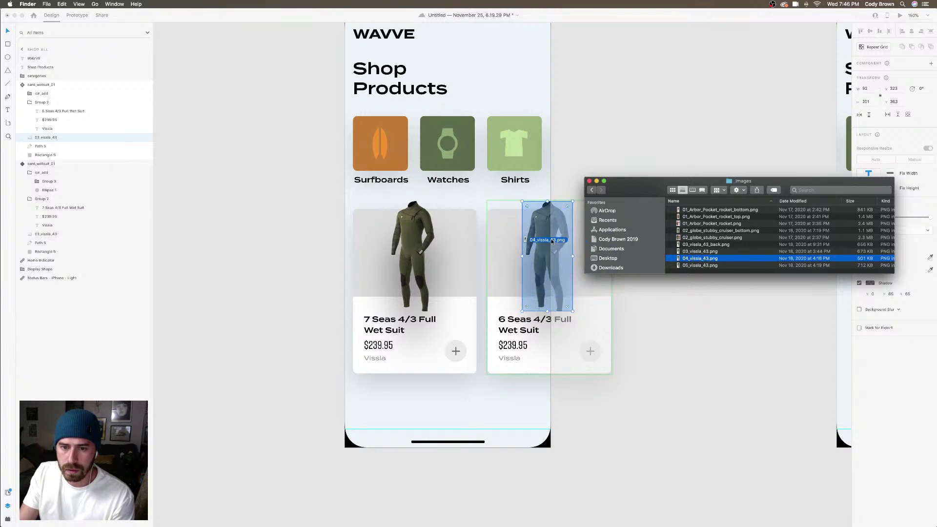
click(593, 173)
click(593, 173)
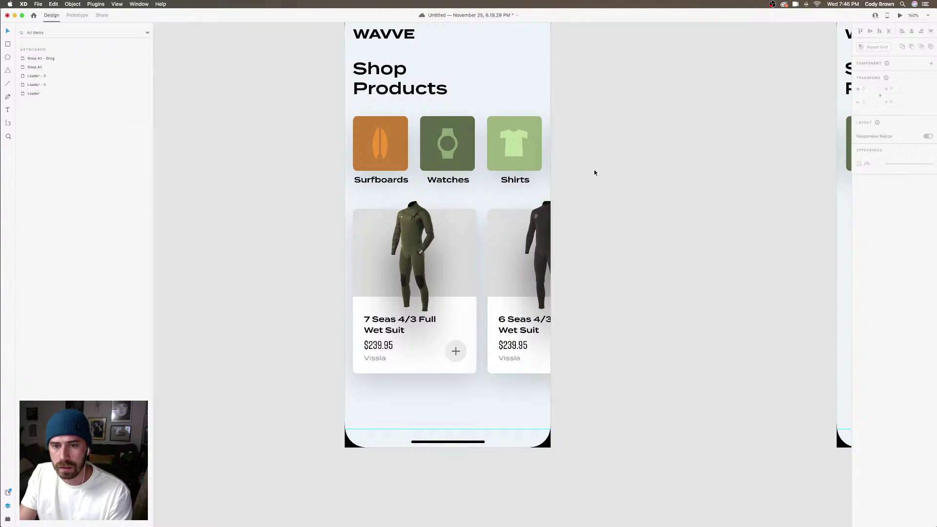
double_click(547, 231)
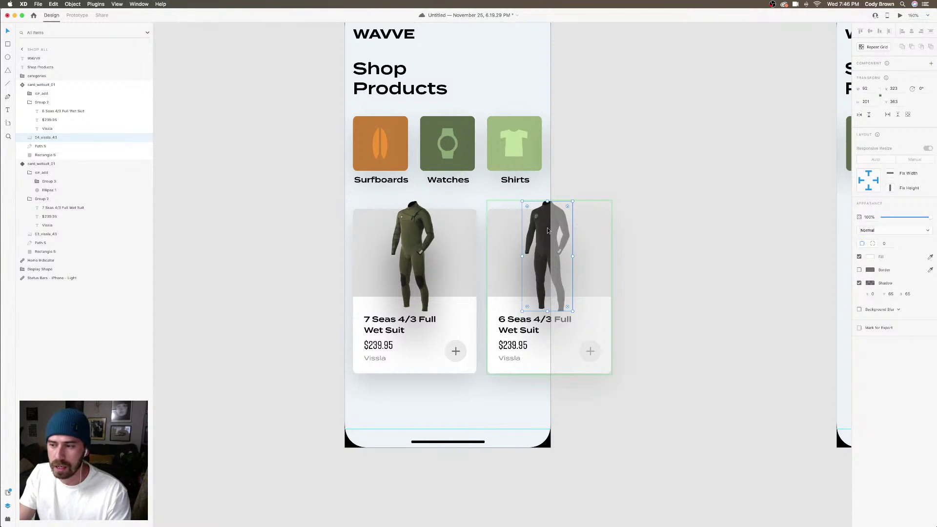
click(596, 197)
Draw a vertical line about 10 px long as a hand on the face of the Watches category icon
scroll(597, 198, down, 5)
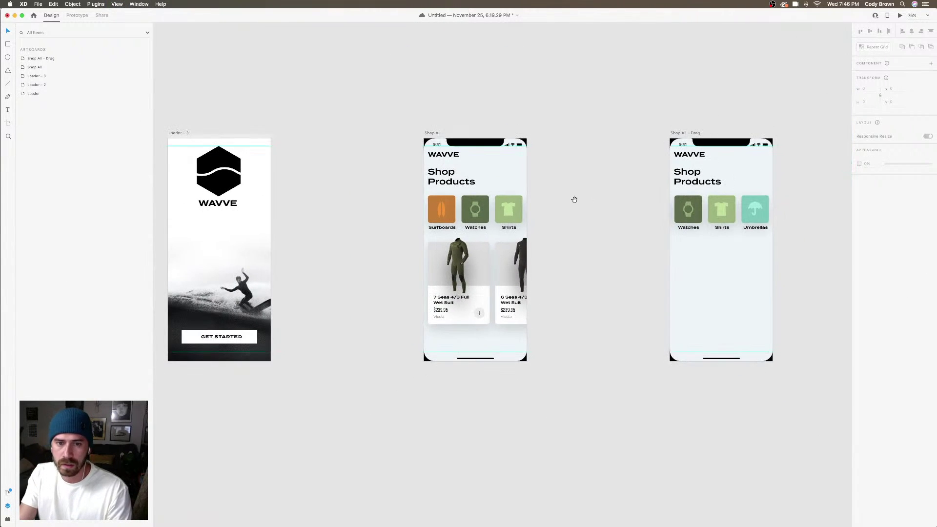
scroll(558, 192, up, 5)
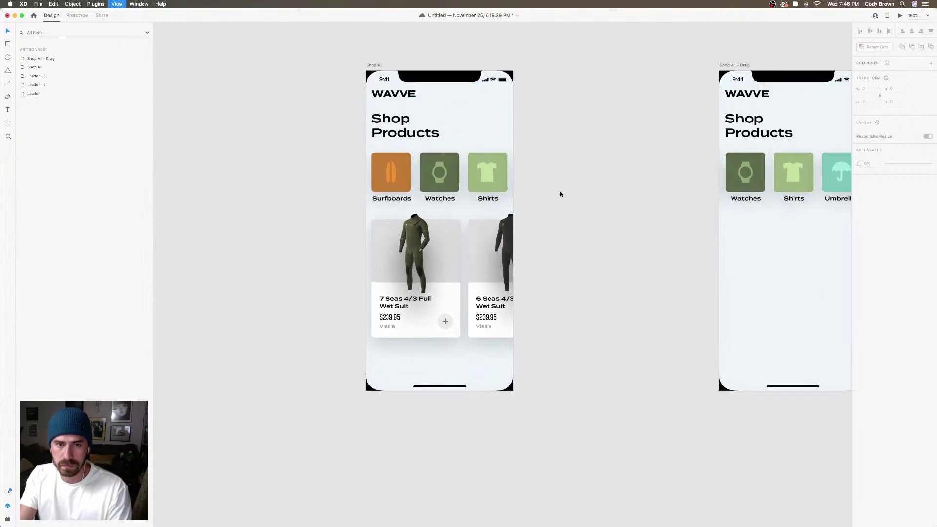
click(474, 183)
double_click(475, 186)
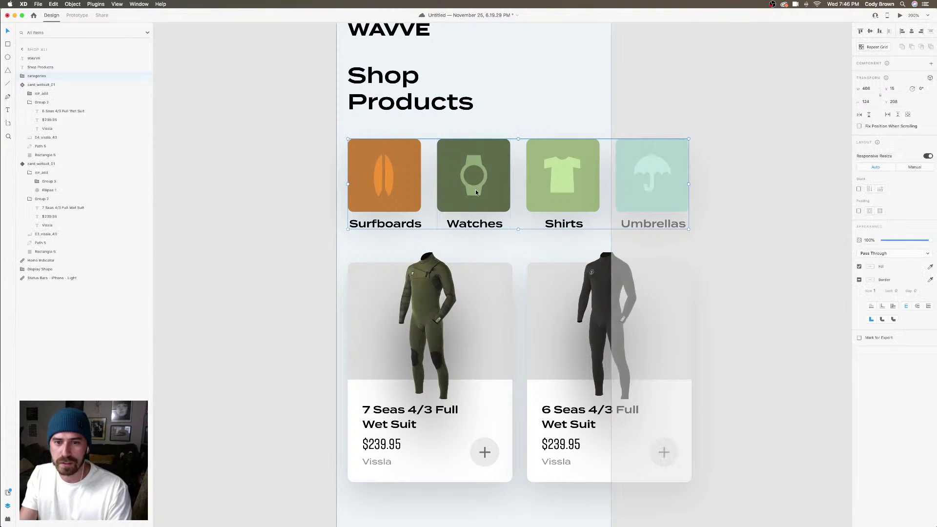
double_click(476, 190)
key(super+equal)
scroll(496, 201, down, 3)
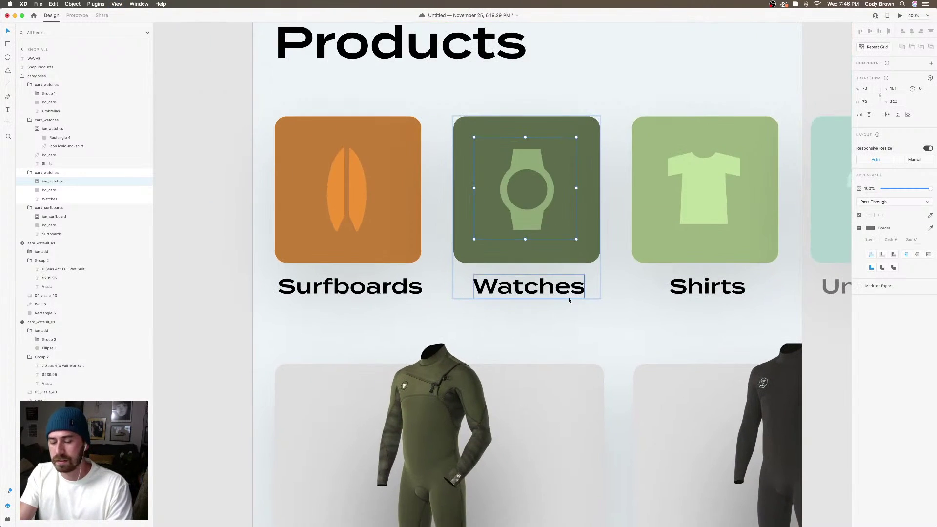
scroll(569, 299, up, 6)
scroll(582, 181, up, 3)
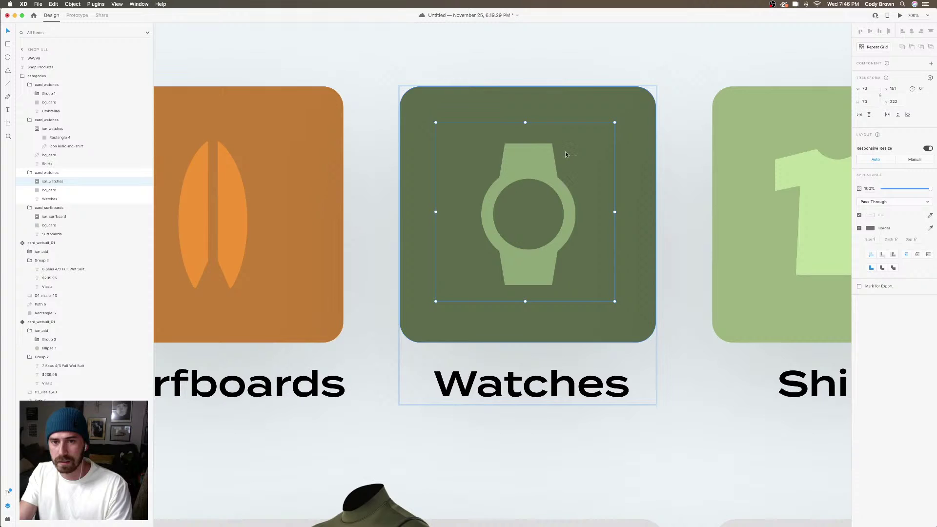
double_click(546, 169)
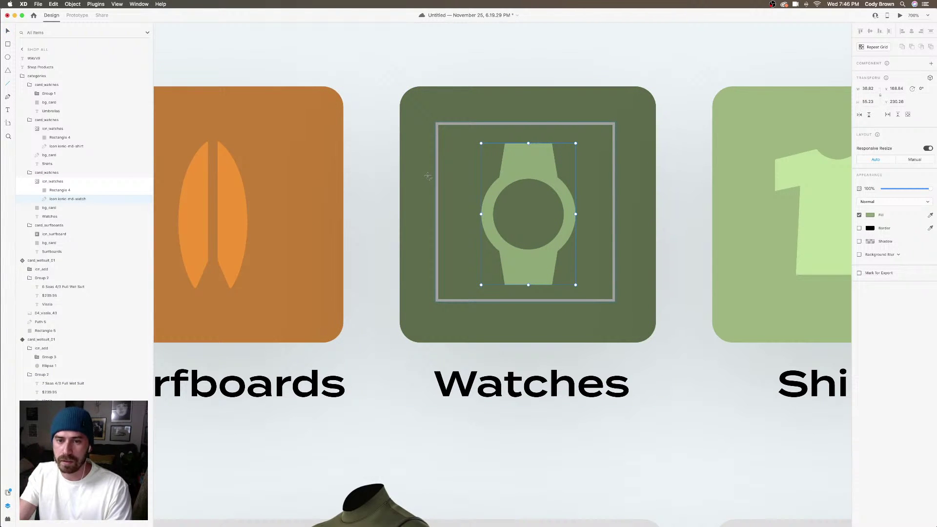
drag(529, 193, 529, 218)
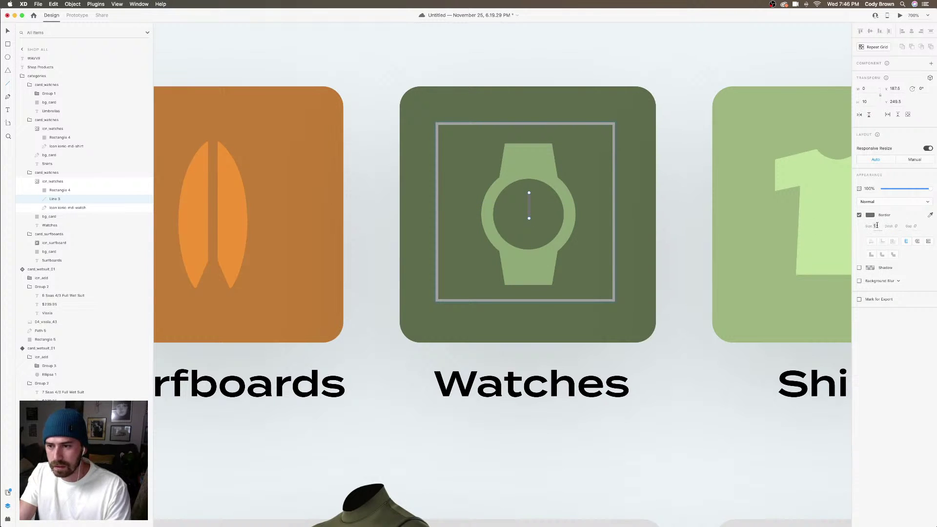
Set the watch hand's border size to 2.5 and its border color to the light green sampled from the watch
click(876, 226)
text(3)
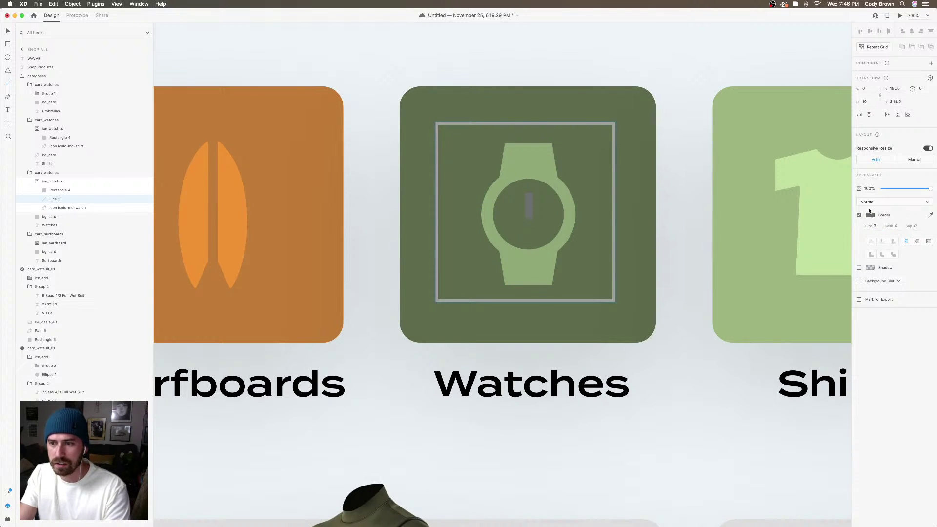
click(877, 226)
text(2.5)
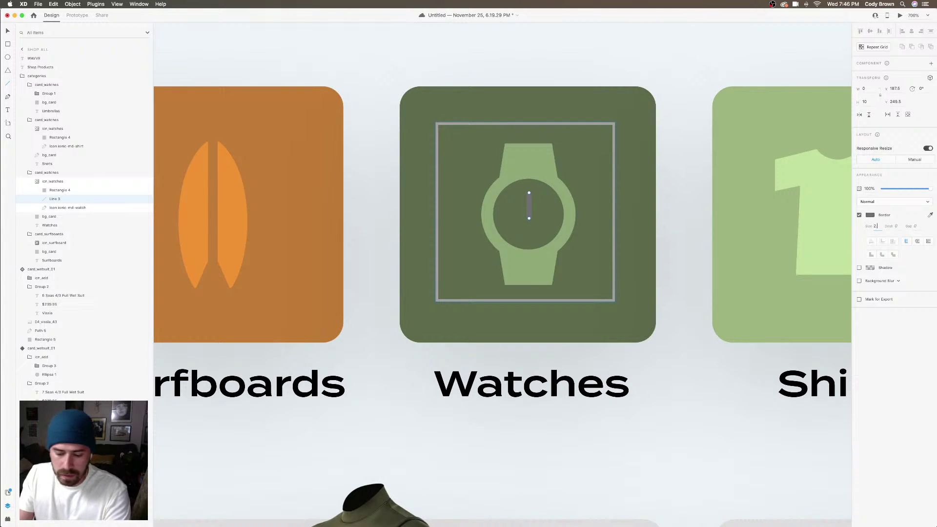
click(869, 215)
click(854, 240)
click(480, 168)
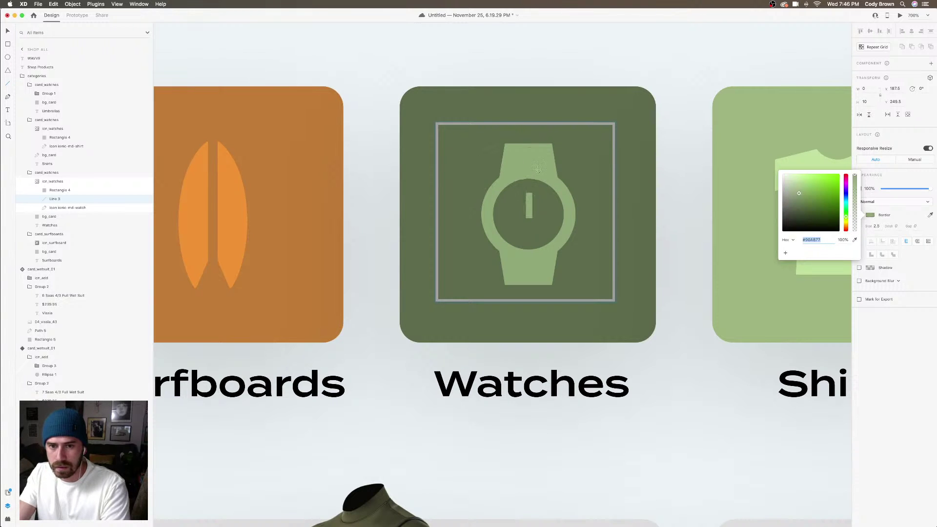
click(8, 30)
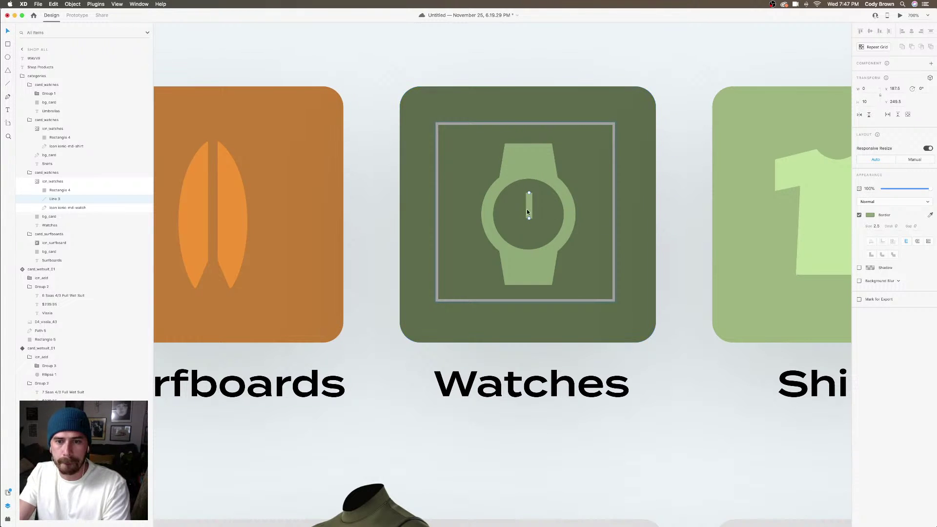
Try a duplicate of the vertical hand turned into a horizontal hand about 7 px long, and delete it
key(super+d)
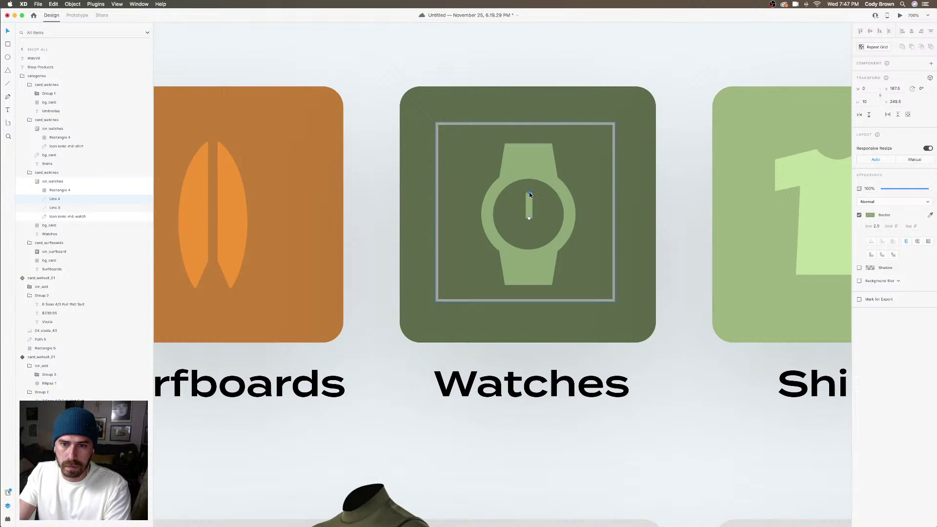
drag(529, 193, 523, 223)
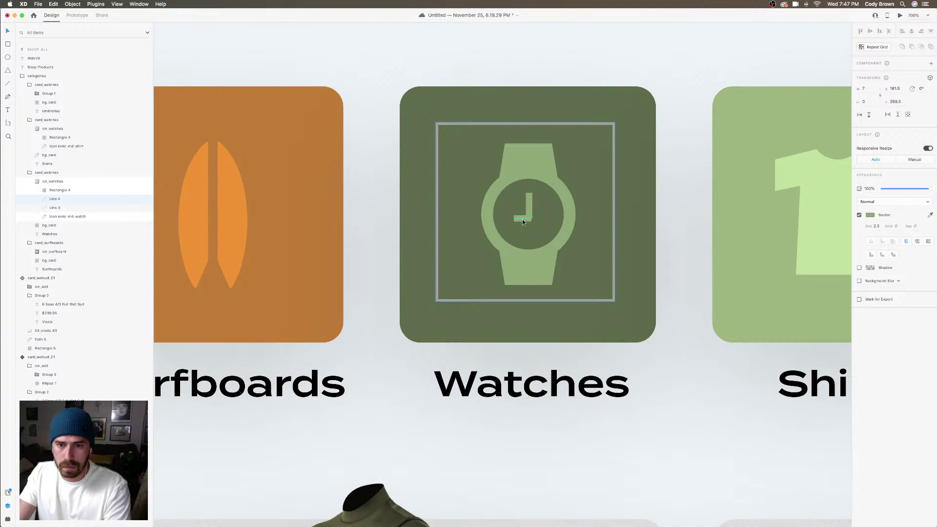
key(Delete)
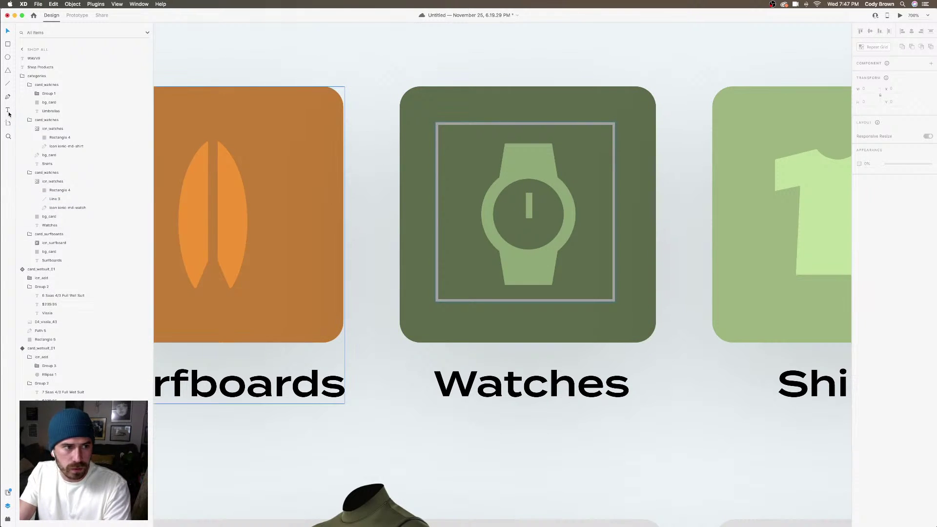
Try drawing the horizontal watch hand with the Pen tool, and undo the stray path point
click(7, 97)
click(493, 214)
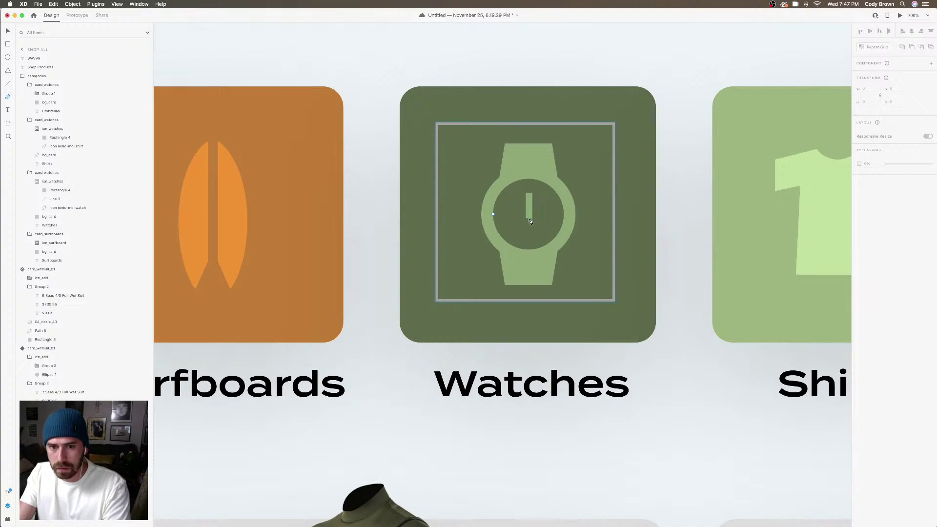
key(Escape)
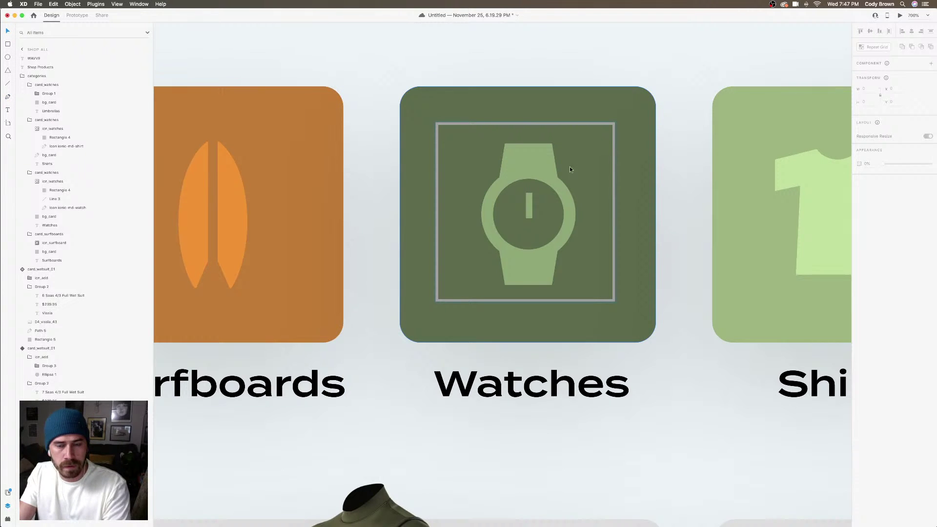
click(529, 202)
key(p)
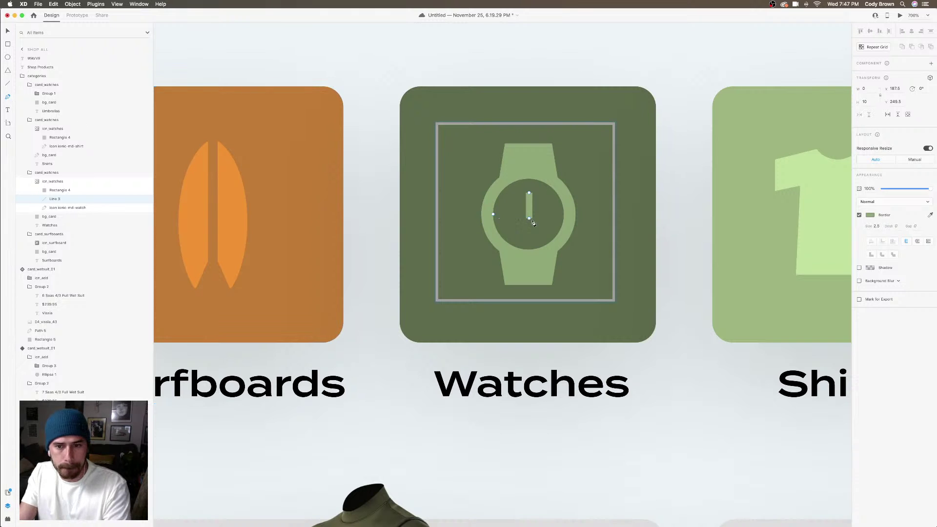
click(512, 219)
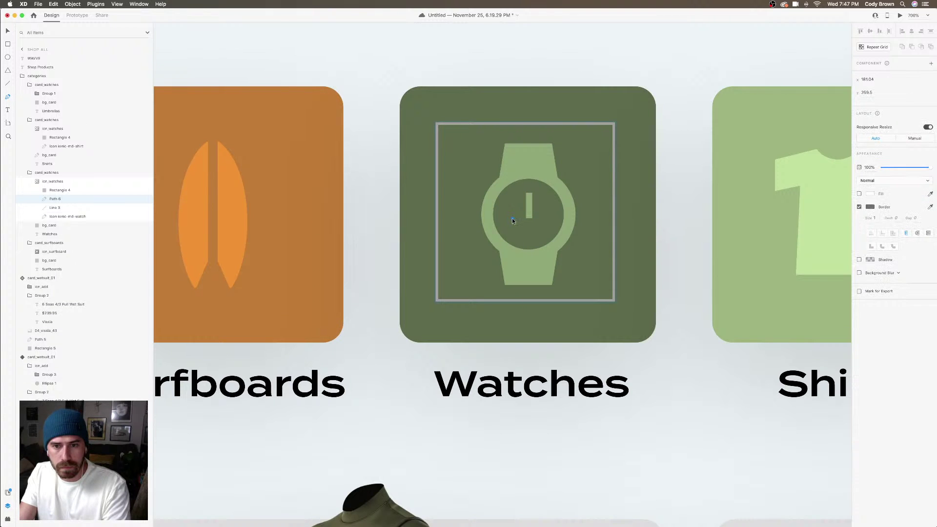
key(ctrl+z)
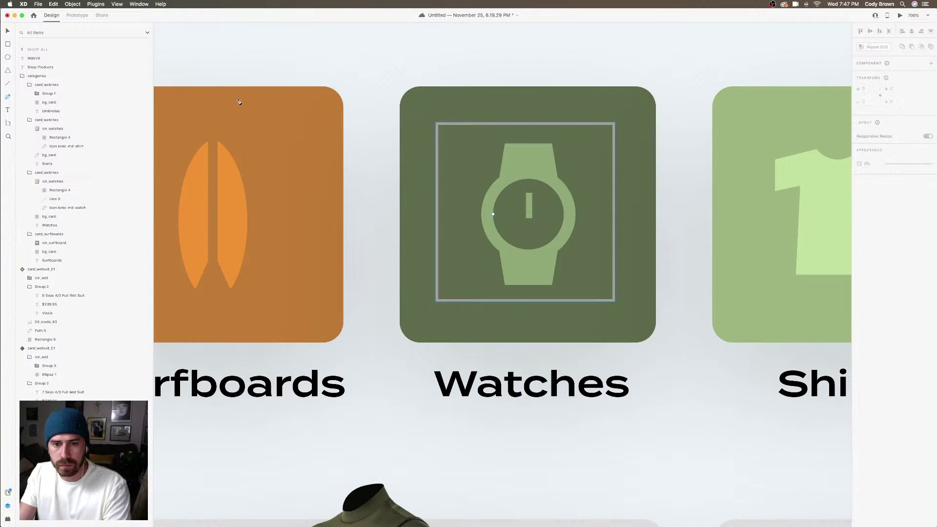
Draw a horizontal watch hand about 7 px long with the Pen tool, meeting the lower end of the vertical hand
click(6, 31)
click(530, 204)
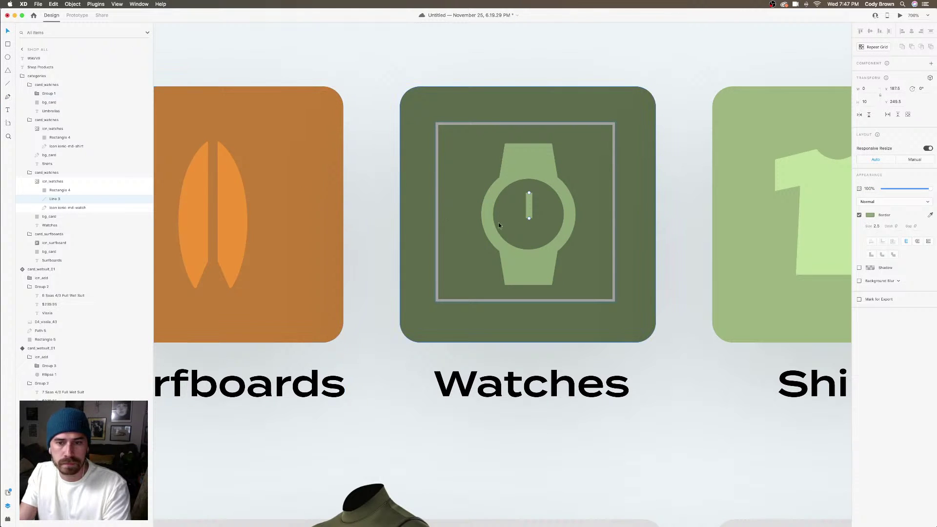
key(p)
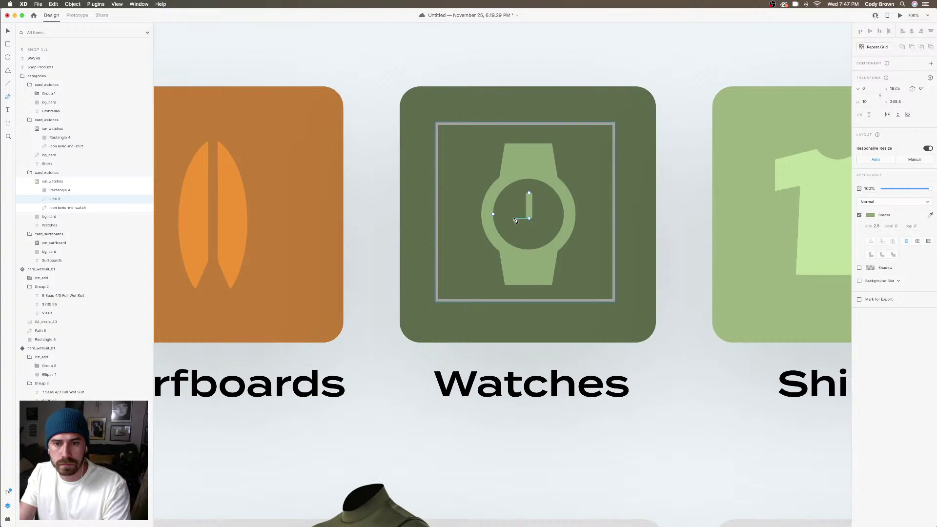
click(512, 219)
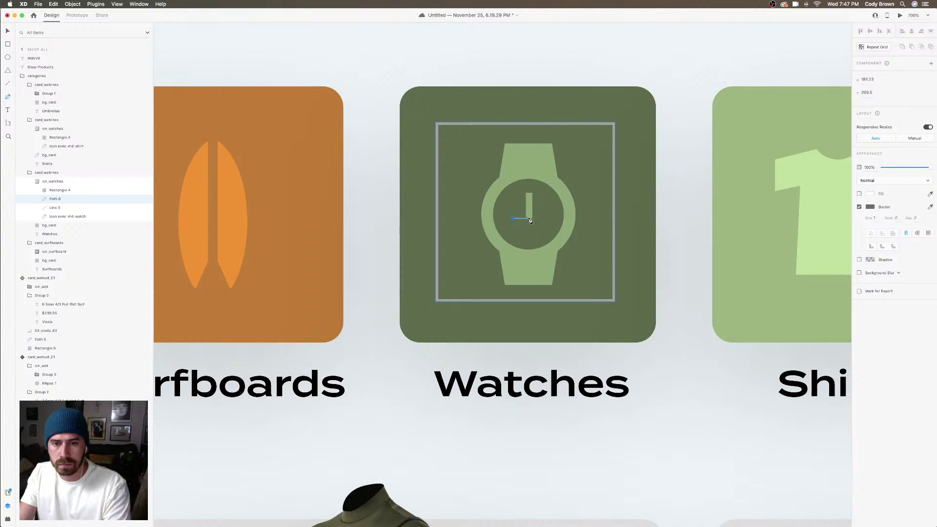
click(529, 218)
scroll(529, 218, up, 5)
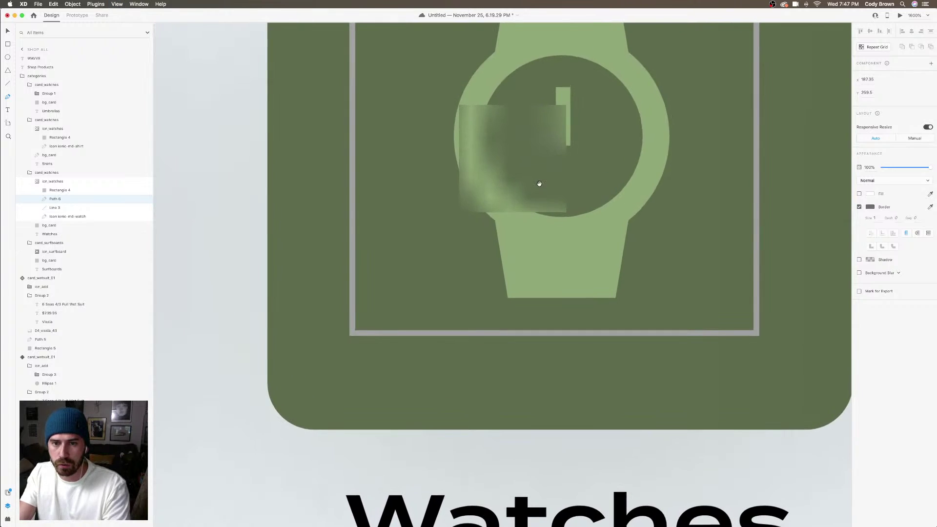
click(7, 32)
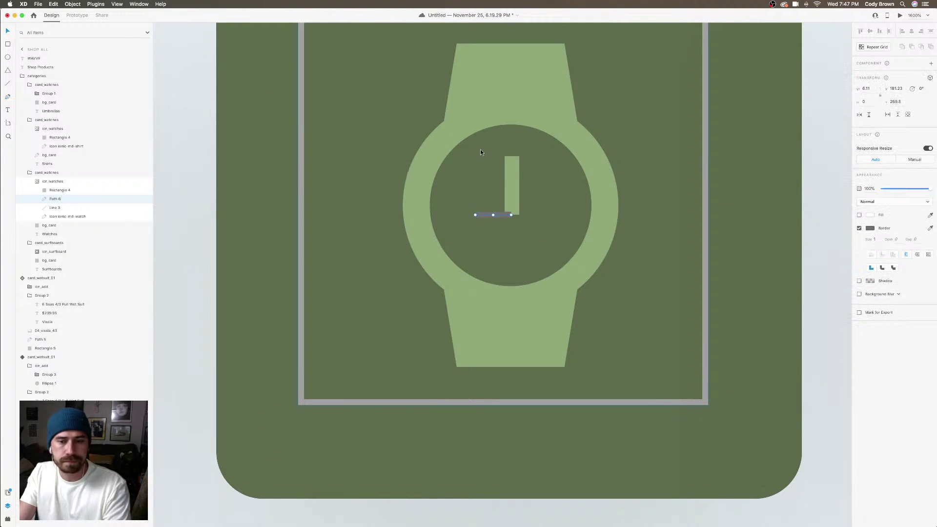
drag(512, 215, 517, 215)
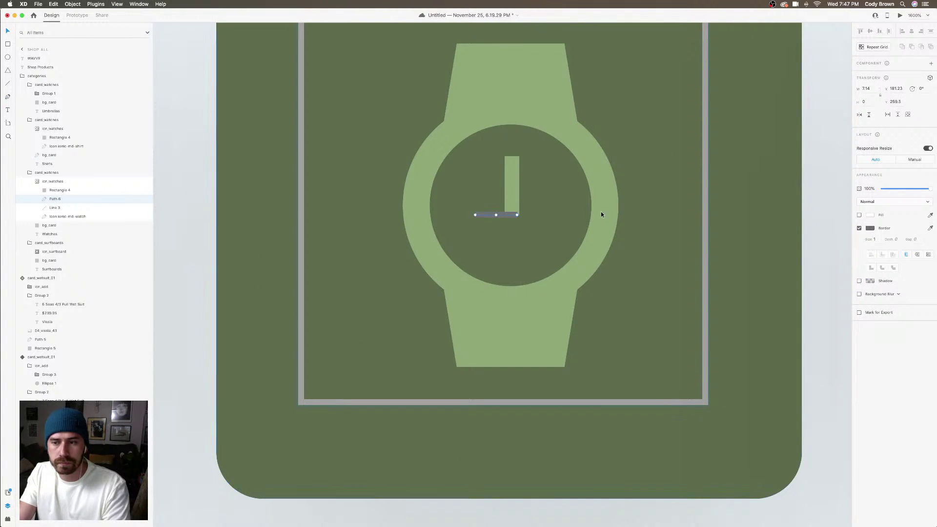
Set the horizontal hand's border size to 2.5 and its border color to the light green sampled from the watch
click(870, 228)
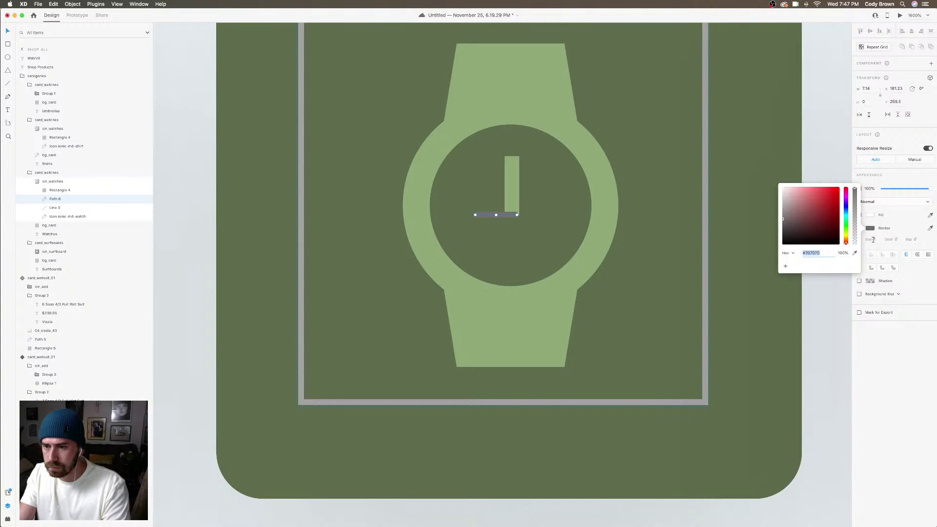
click(877, 240)
text(2)
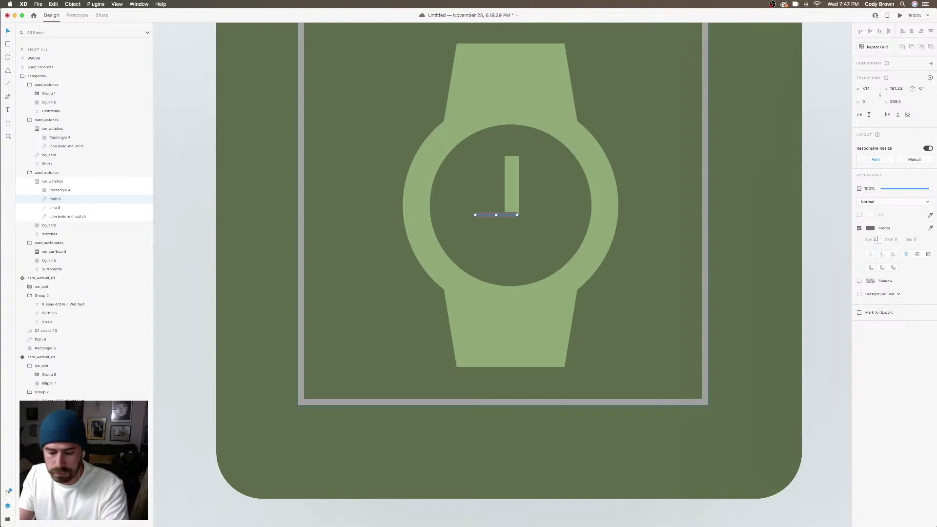
text(.5)
key(Return)
click(870, 228)
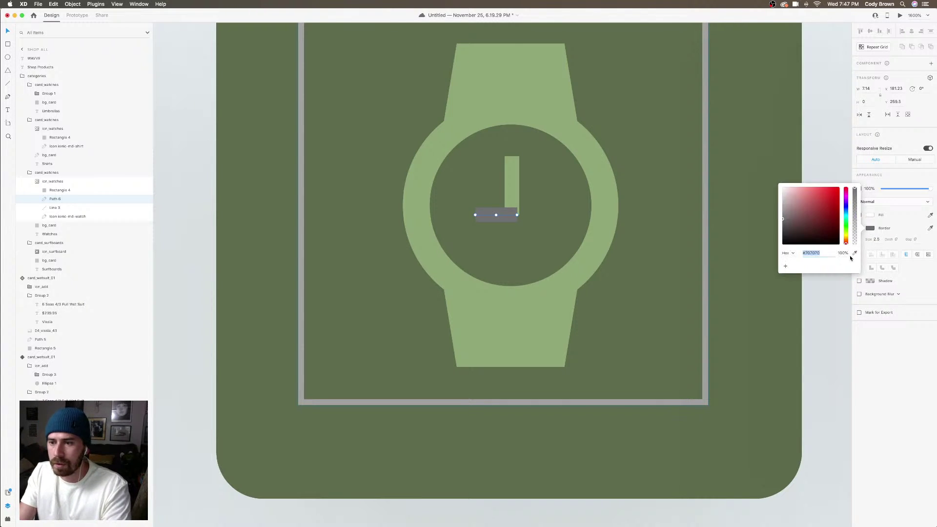
click(855, 252)
click(563, 138)
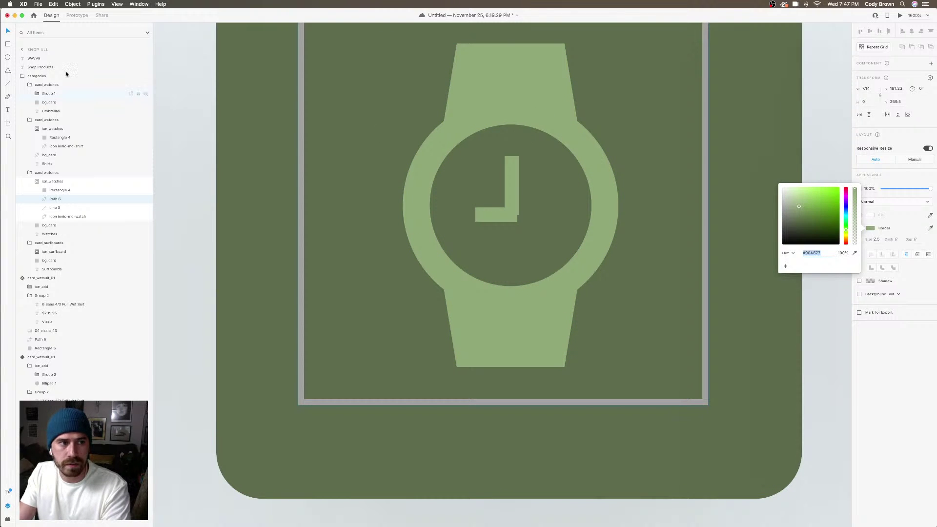
key(Escape)
Lengthen the horizontal hand to the outer edge of the vertical hand, and nudge both hands down 1 px
drag(516, 215, 518, 216)
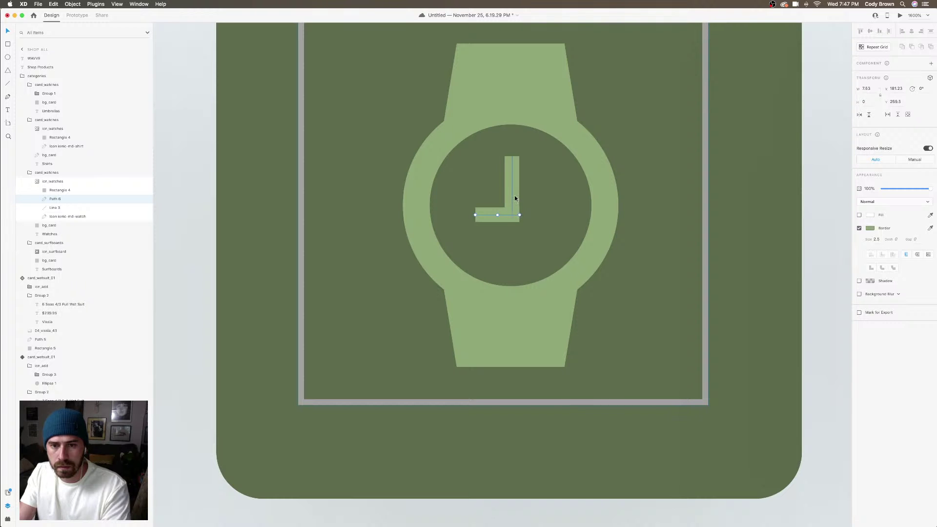
shift+click(515, 195)
key(Down)
key(super+minus)
key(super+minus)
key(super+minus)
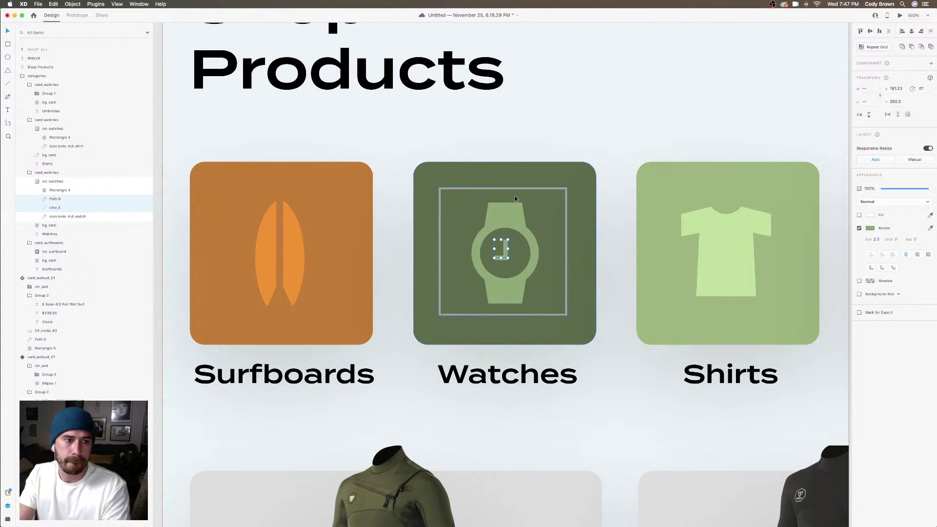
Collapse the categories group with its category cards and both wetsuit card components in the Shop All layer list
click(30, 172)
click(30, 119)
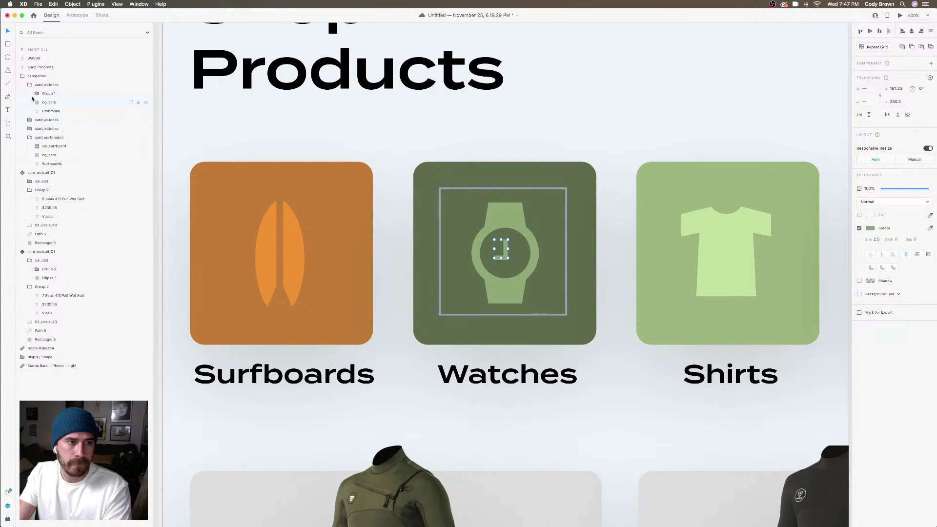
click(30, 84)
click(22, 76)
click(30, 102)
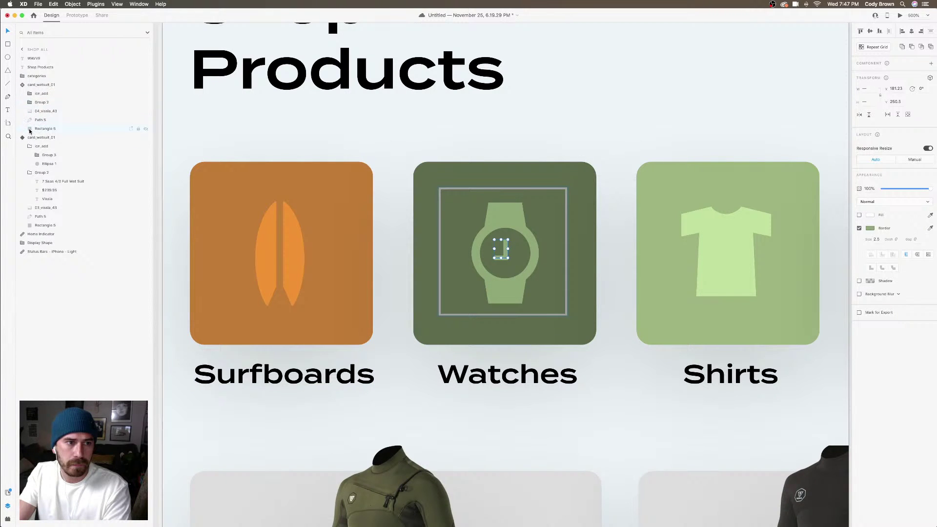
click(22, 138)
click(22, 85)
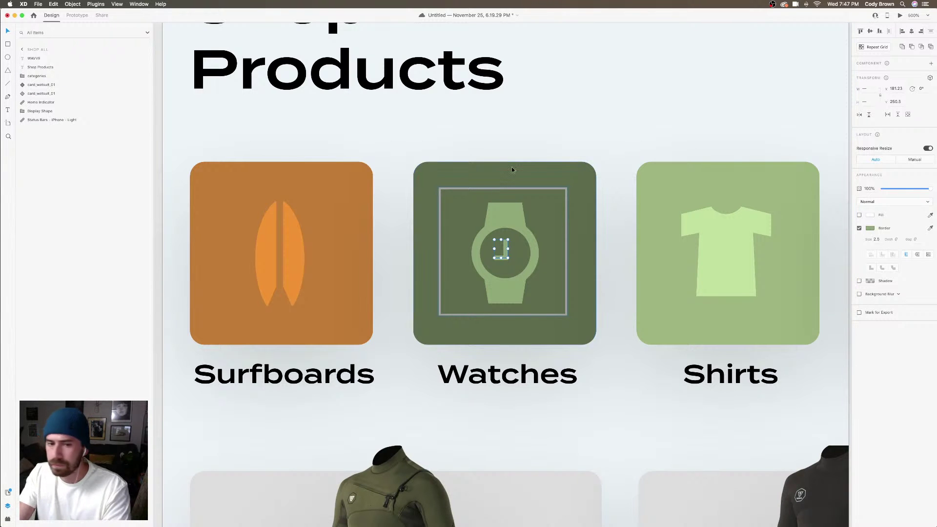
Nudge both wetsuit cards on the Shop All artboard down together to a Y position of 362
click(519, 148)
key(super+minus)
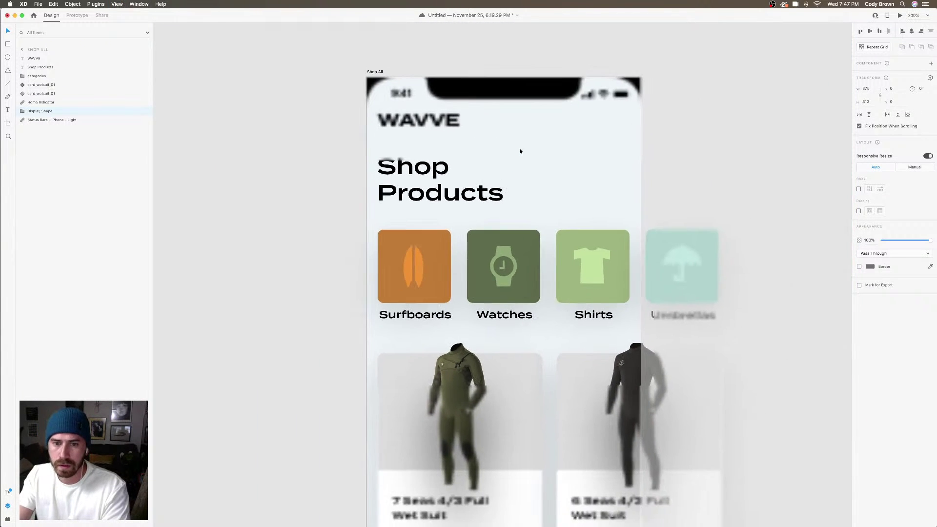
key(super+minus)
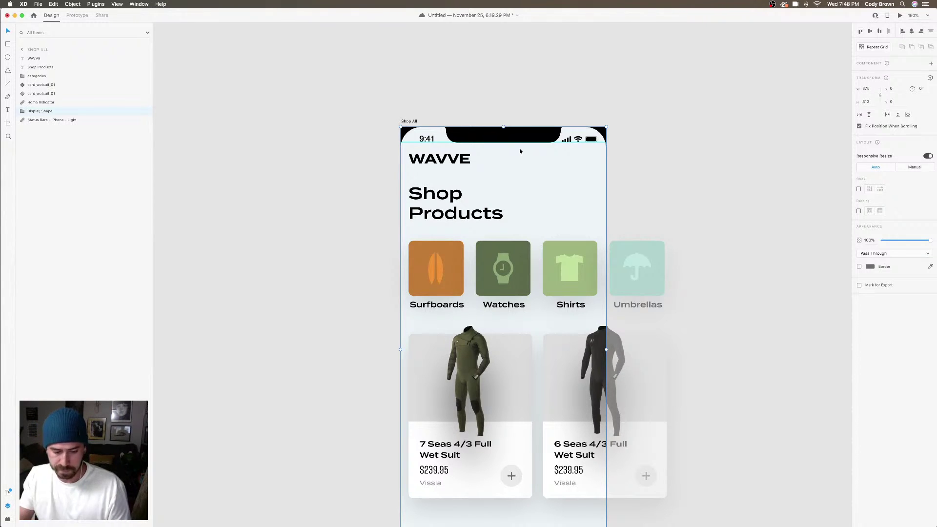
click(687, 182)
key(super+minus)
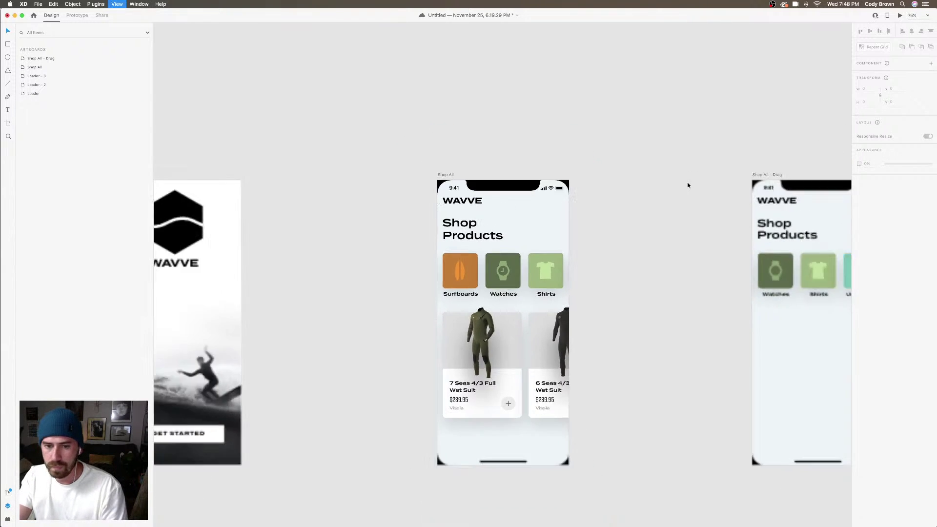
drag(647, 179, 623, 147)
key(super+plus)
scroll(629, 130, down, 3)
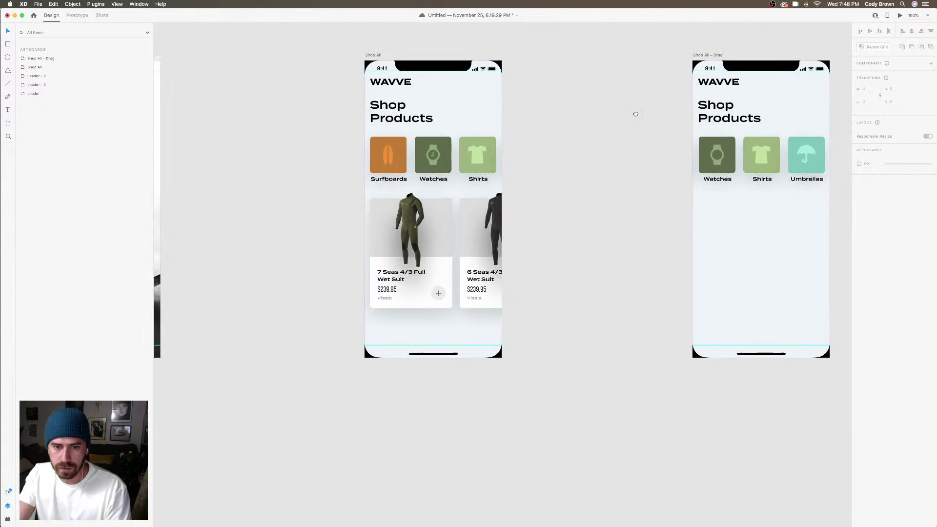
click(396, 239)
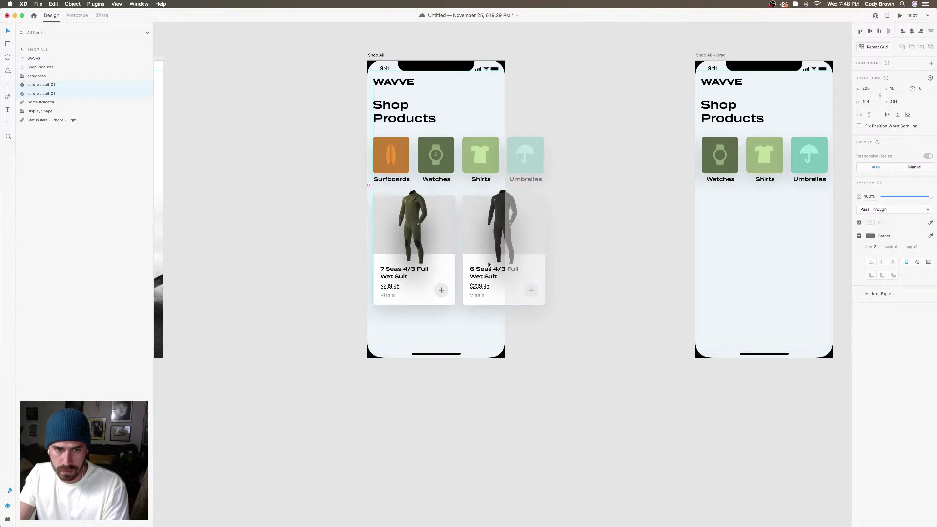
key(Down)
key(Down)
key(Down)
key(Down)
key(Down)
key(Down)
key(Down)
key(Down)
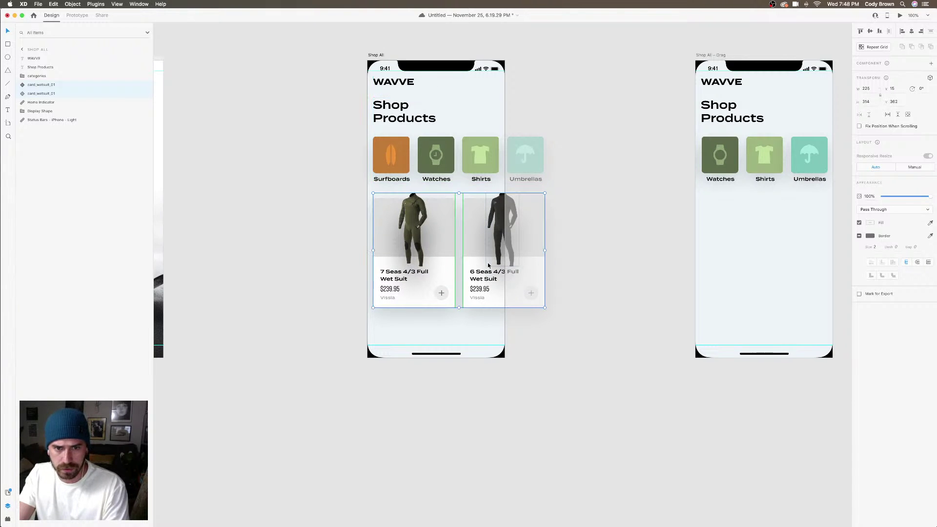
click(327, 233)
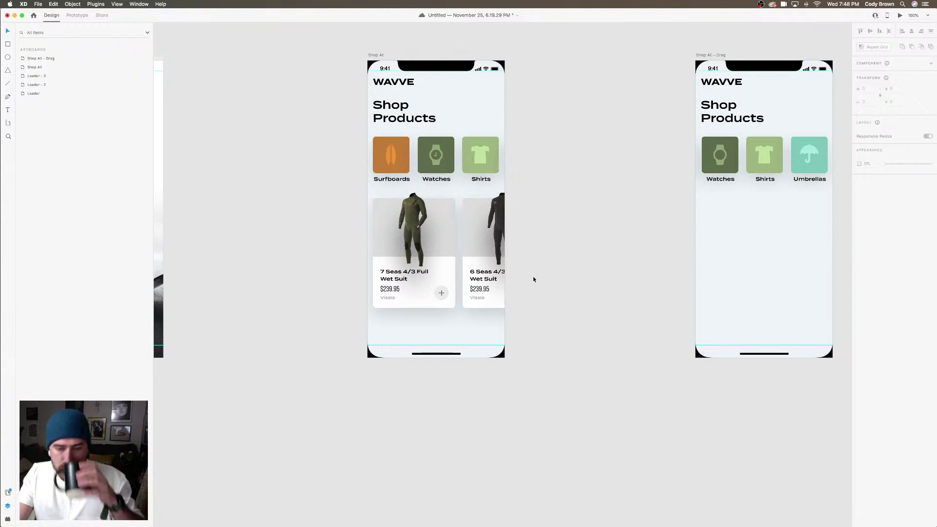
Extend the Shop All artboard downward to a height of about 1668 px, keeping its 812 px scrolling viewport
click(482, 255)
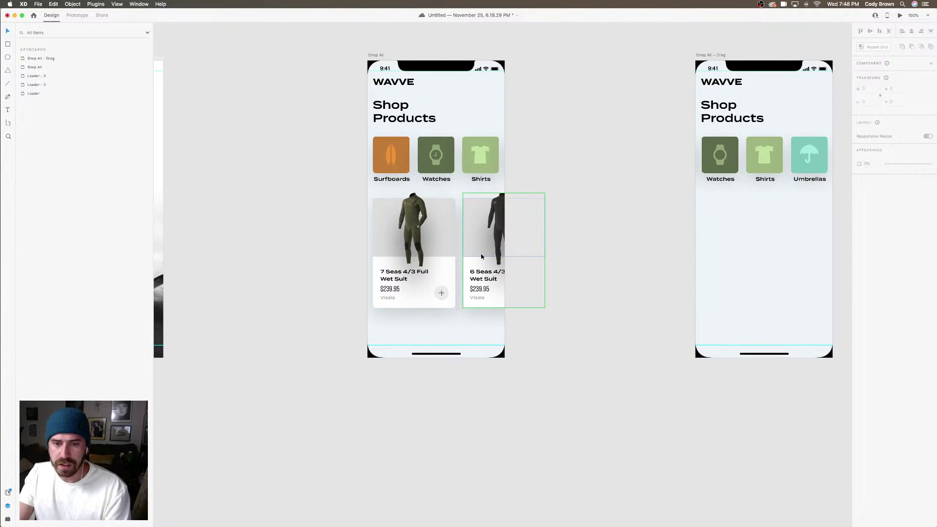
key(super+minus)
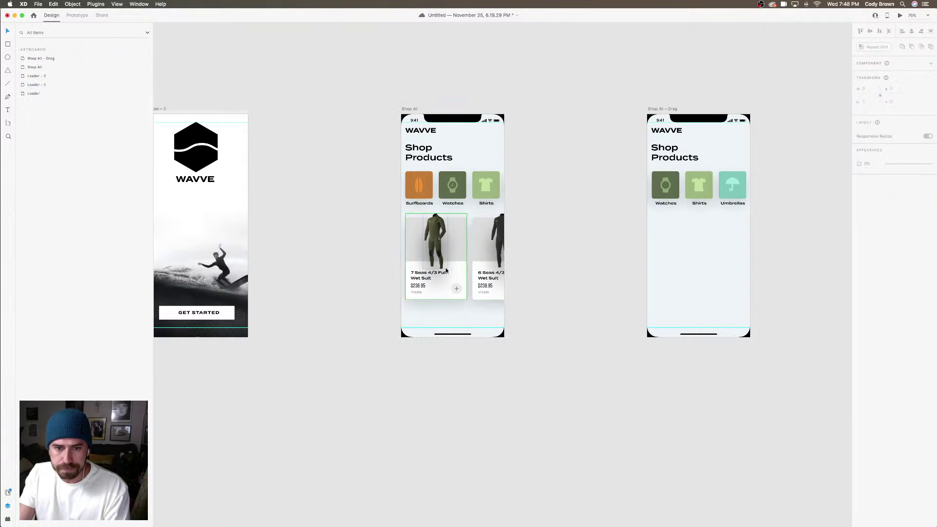
key(super+minus)
key(Escape)
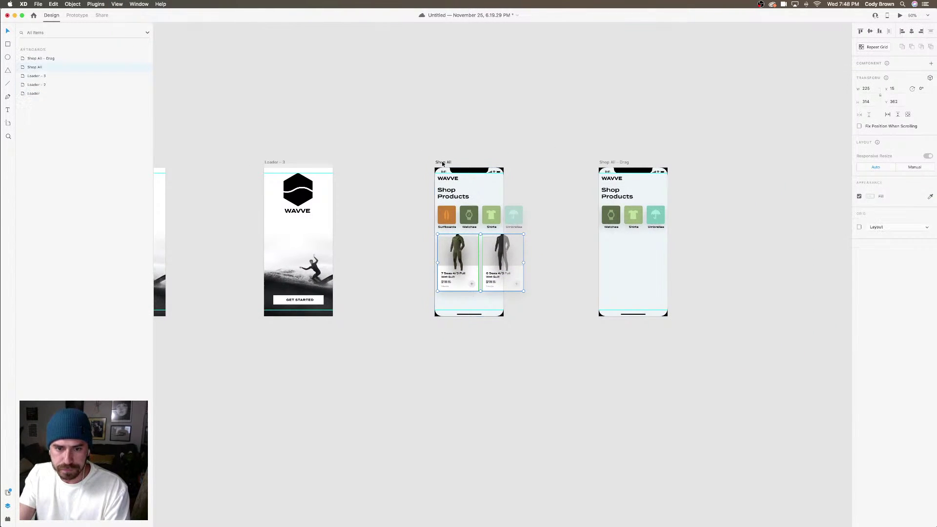
key(super+equal)
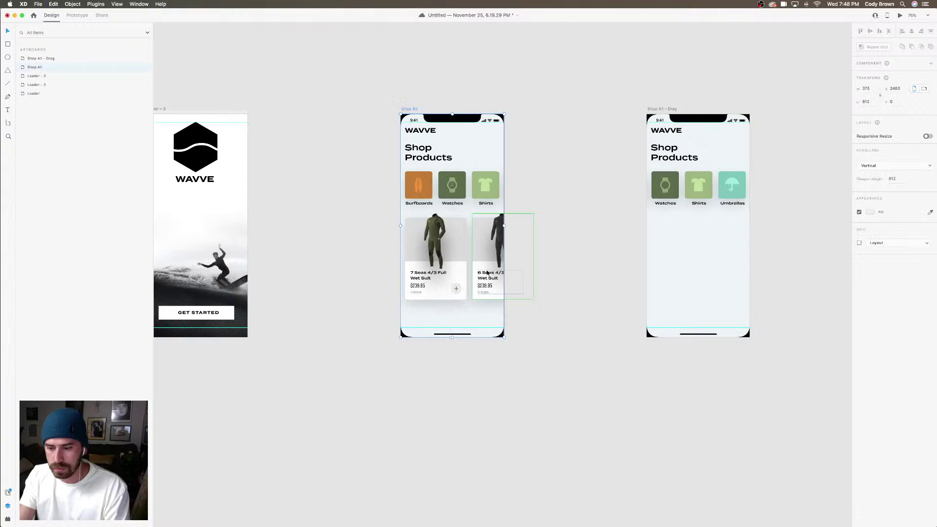
key(super+equal)
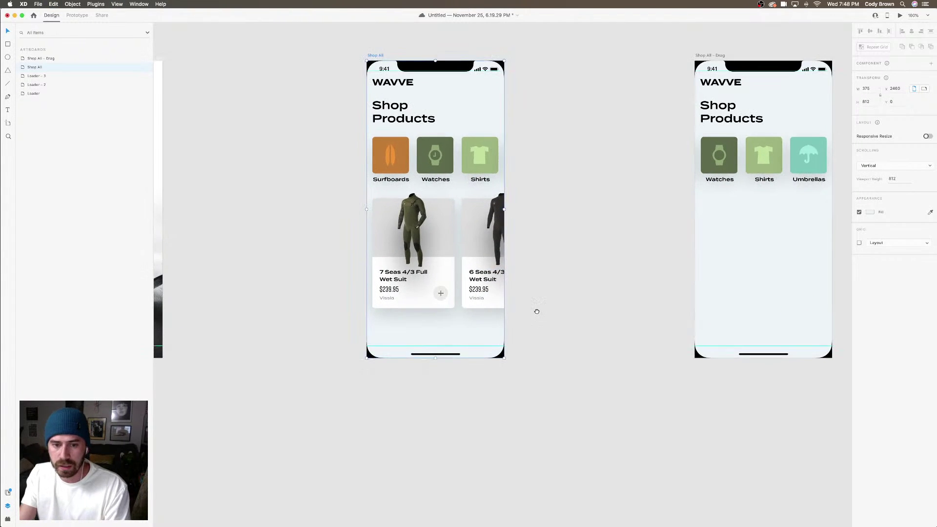
scroll(488, 300, down, 3)
mouse_move(446, 290)
mouse_down()
mouse_move(446, 318)
mouse_move(447, 290)
mouse_up()
scroll(447, 314, up, 3)
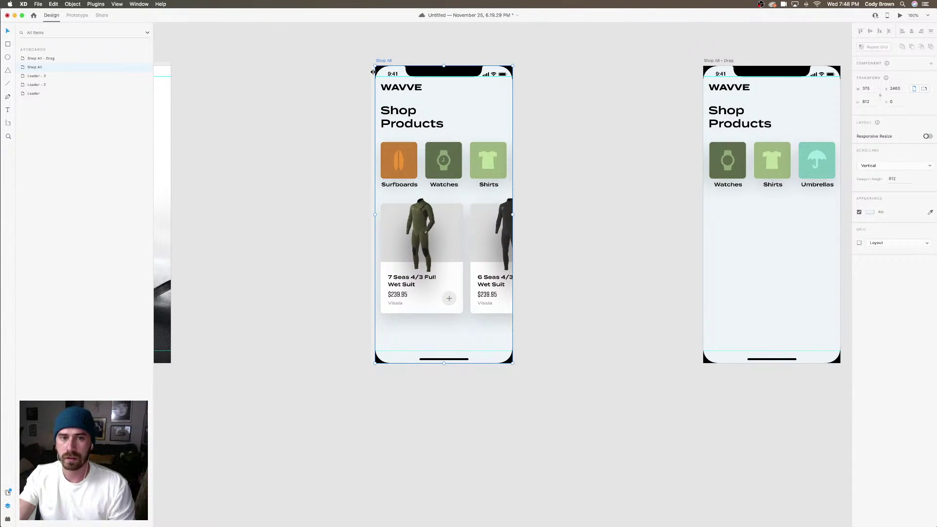
drag(444, 366, 448, 456)
scroll(521, 262, up, 4)
scroll(521, 262, right, 3)
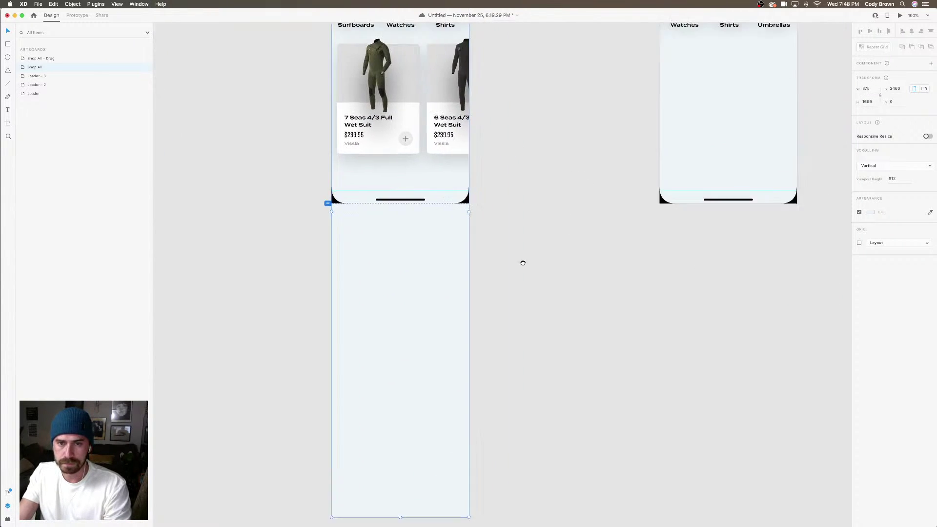
scroll(497, 254, up, 4)
scroll(497, 254, right, 1)
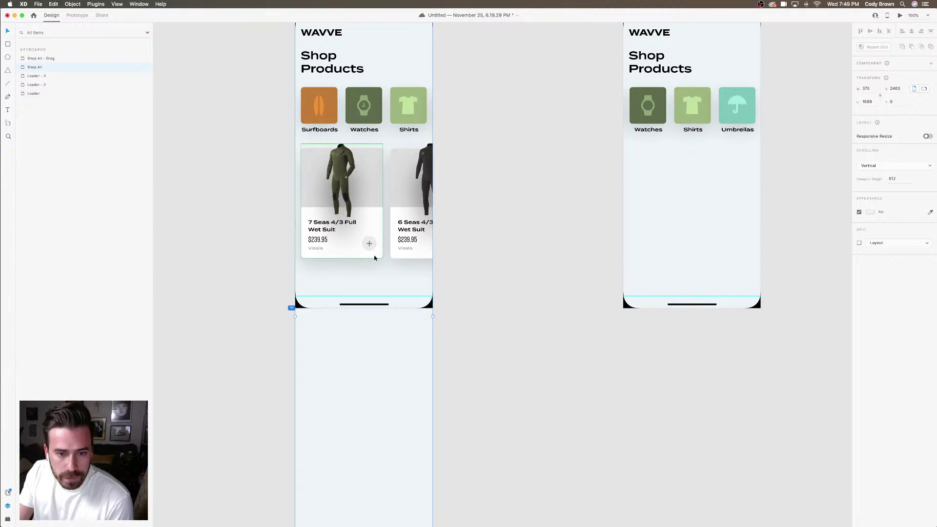
Hide and lock the Home Indicator, Display Shape and Status Bars layers of the Shop All artboard
click(403, 299)
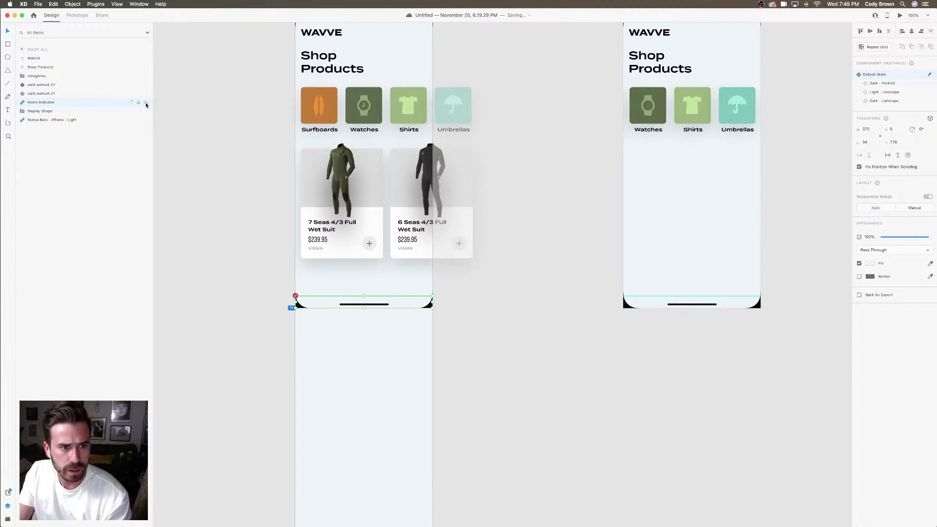
click(145, 102)
click(146, 111)
click(145, 119)
click(139, 120)
click(139, 111)
click(138, 103)
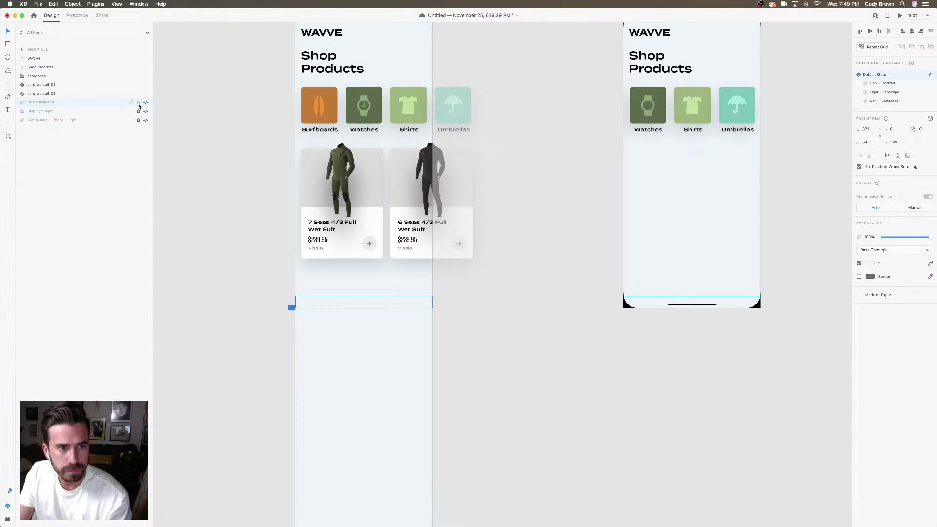
Group the two wetsuit product cards on the Shop All artboard
click(373, 177)
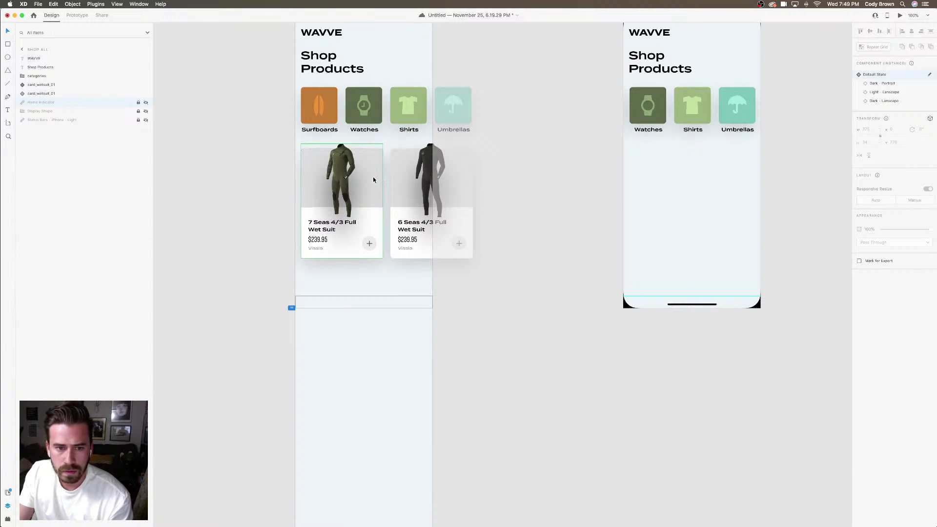
shift+click(433, 183)
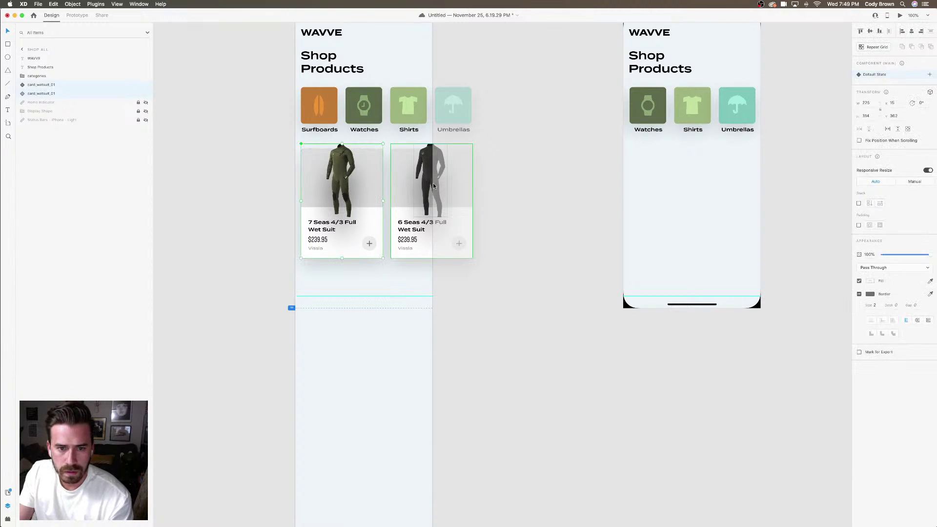
right_click(53, 94)
click(78, 158)
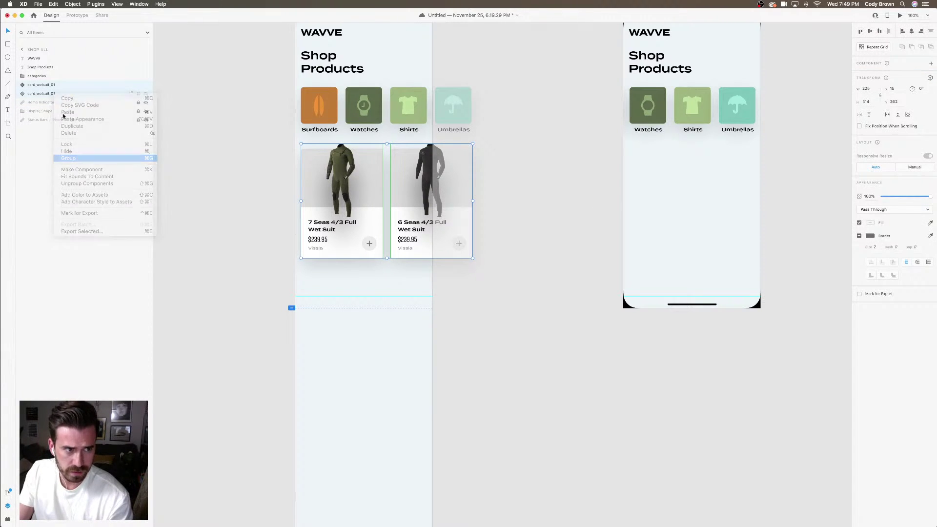
Rename the new group of two product cards as wetsuits
double_click(38, 85)
text(ca)
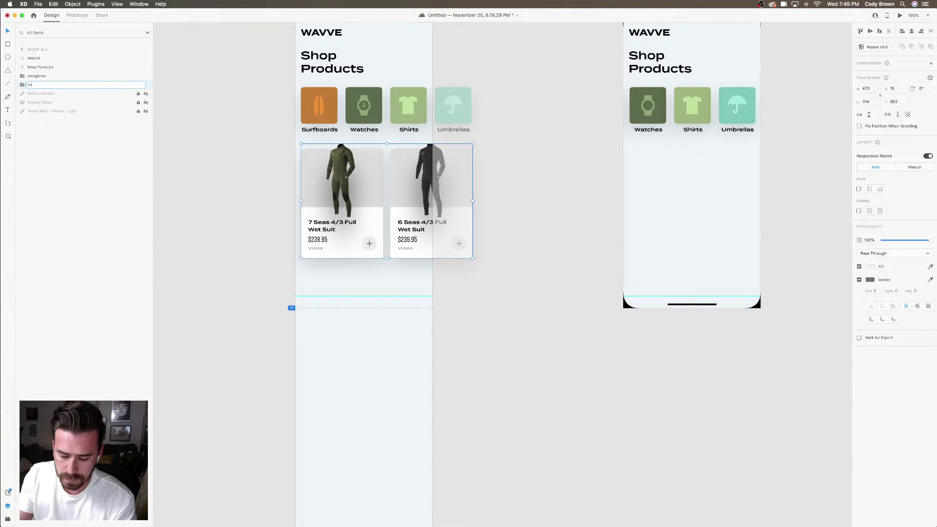
key(BackSpace)
text(wetsuits)
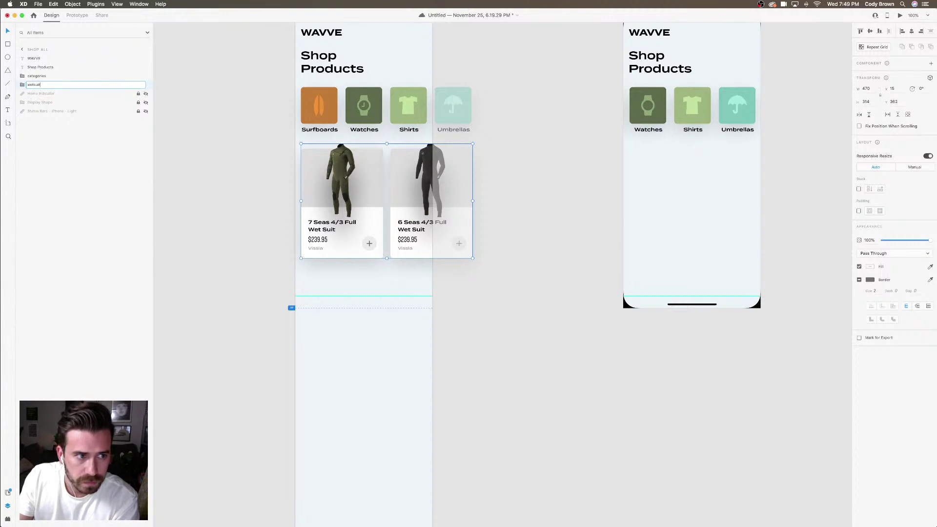
key(Return)
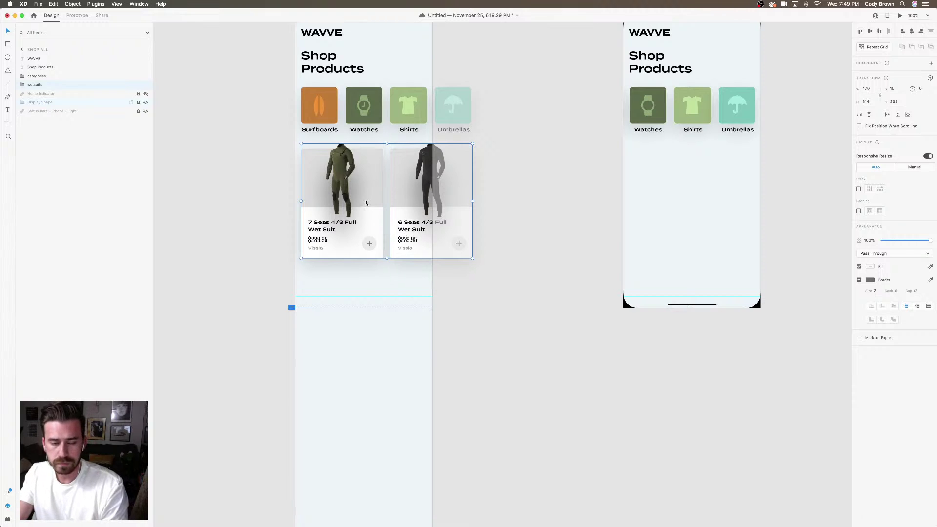
Duplicate the wetsuits group straight below the original, at a Y position of 706 on the Shop All artboard
key(alt)
drag(368, 209, 368, 326)
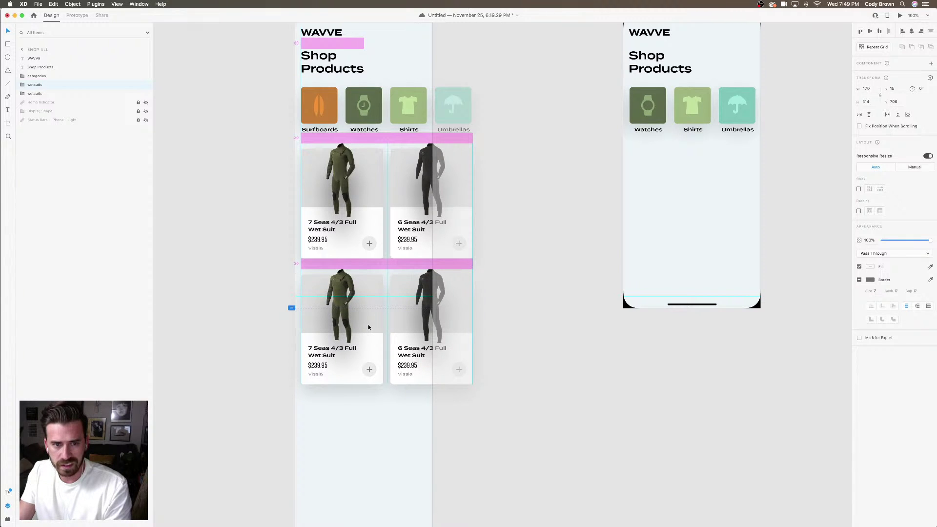
drag(368, 327, 369, 327)
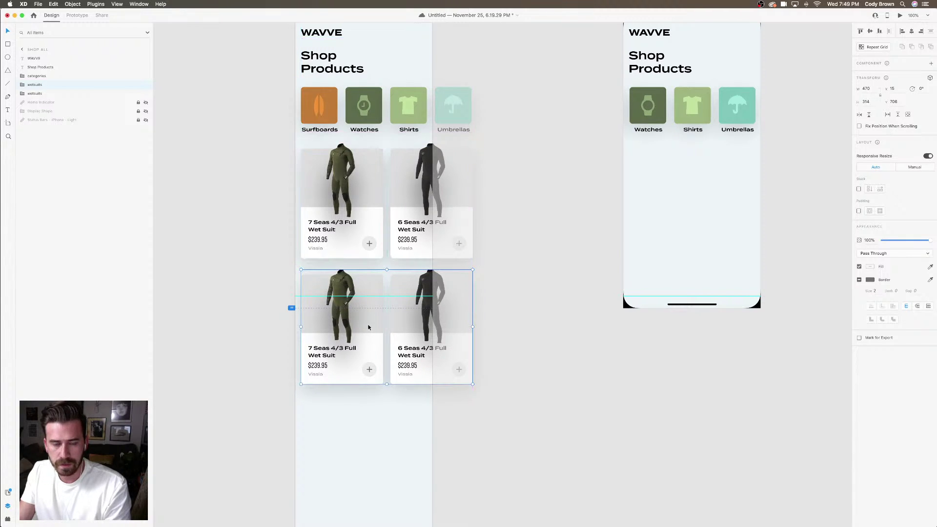
drag(368, 287, 368, 310)
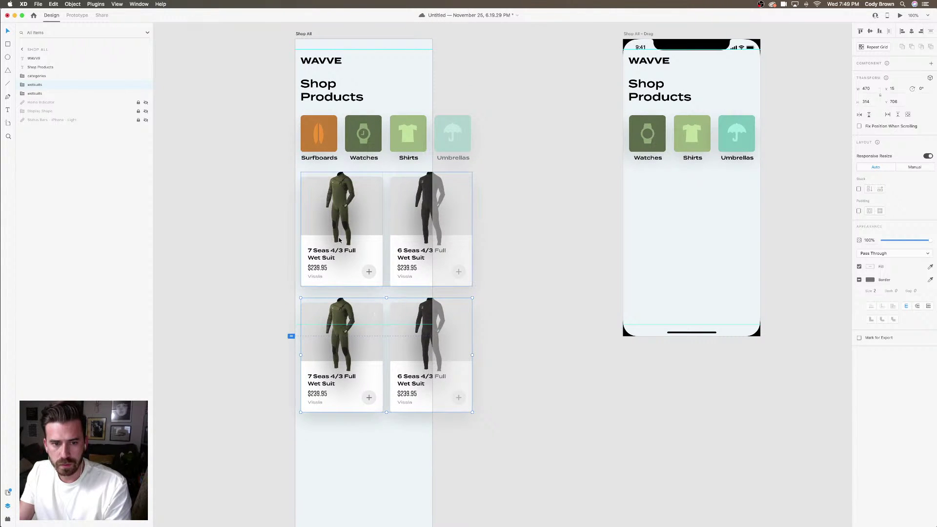
click(359, 279)
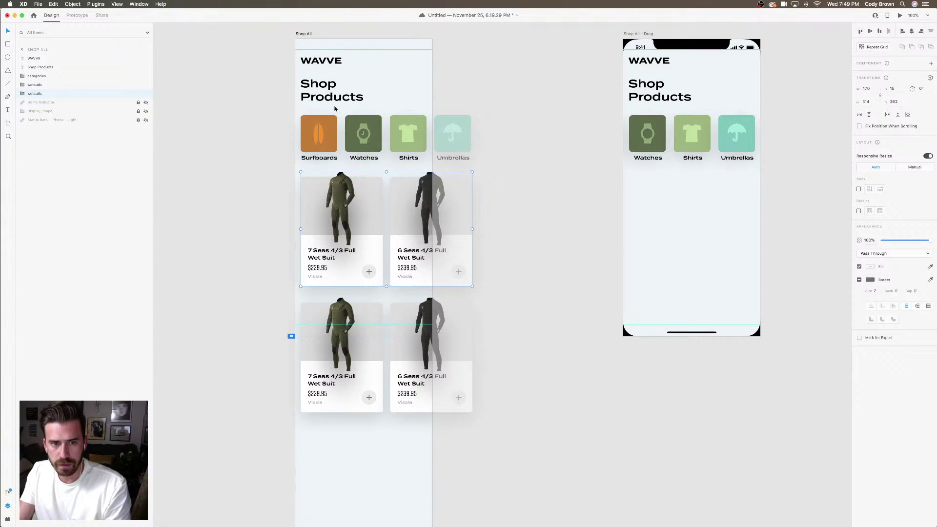
click(255, 110)
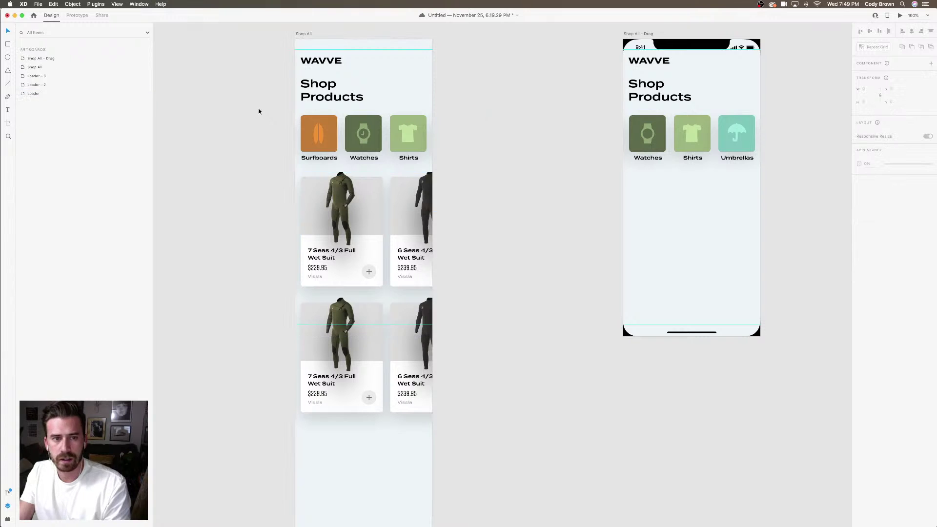
Preview the skateboard pictures in Finder's images folder and replace the lower row's olive wetsuit image with 01_Arbor_Pocket_rocket_bottom.png
scroll(258, 110, left, 2)
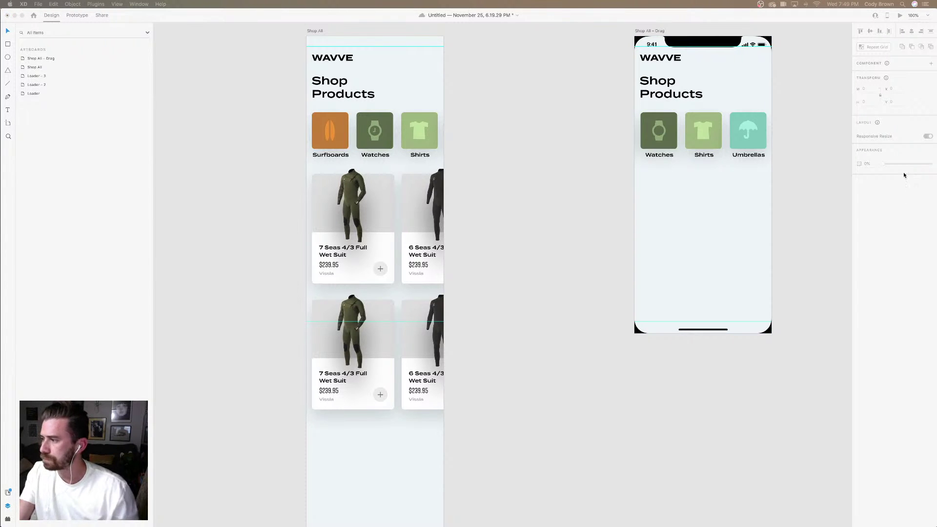
scroll(374, 220, down, 5)
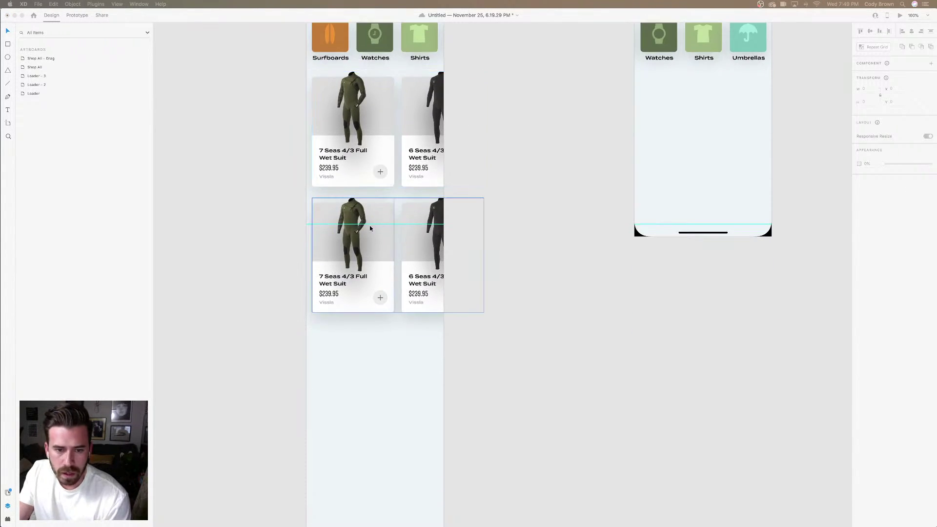
double_click(356, 290)
mouse_move(366, 518)
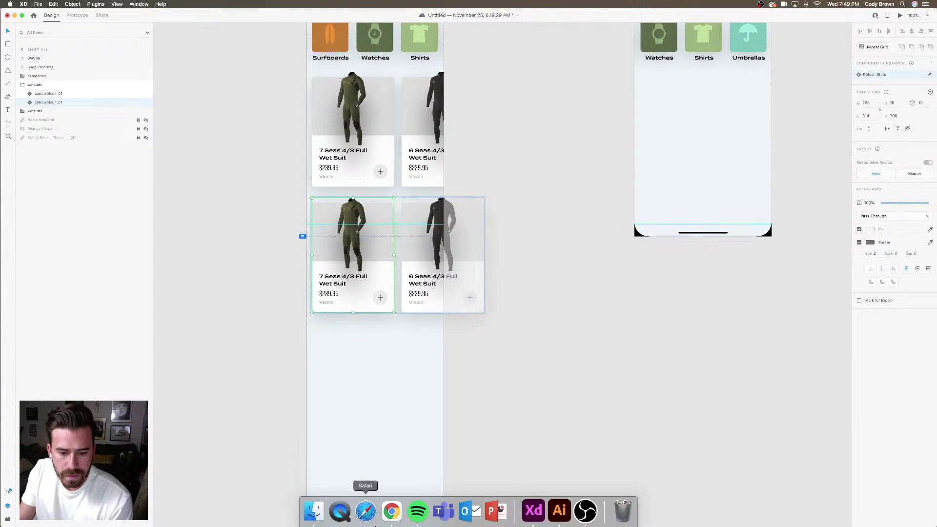
click(312, 510)
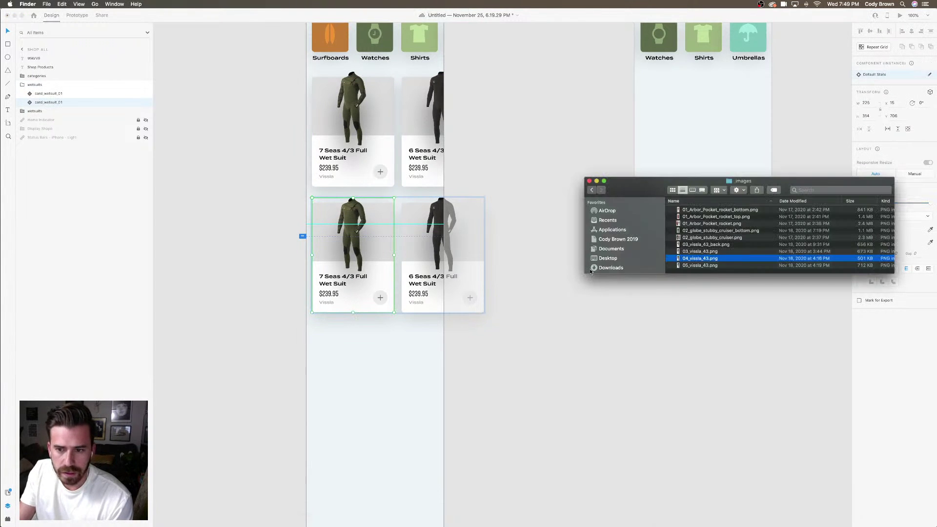
click(719, 210)
key(space)
key(Down)
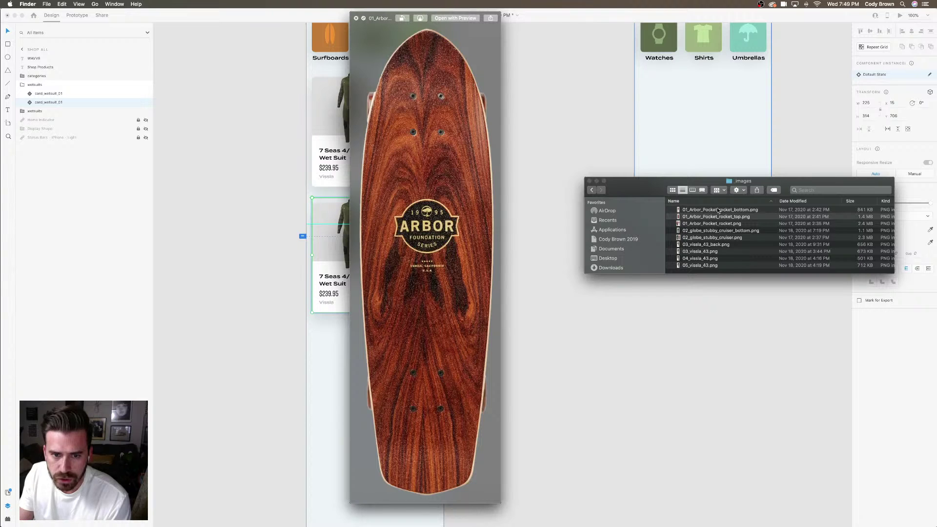
key(Up)
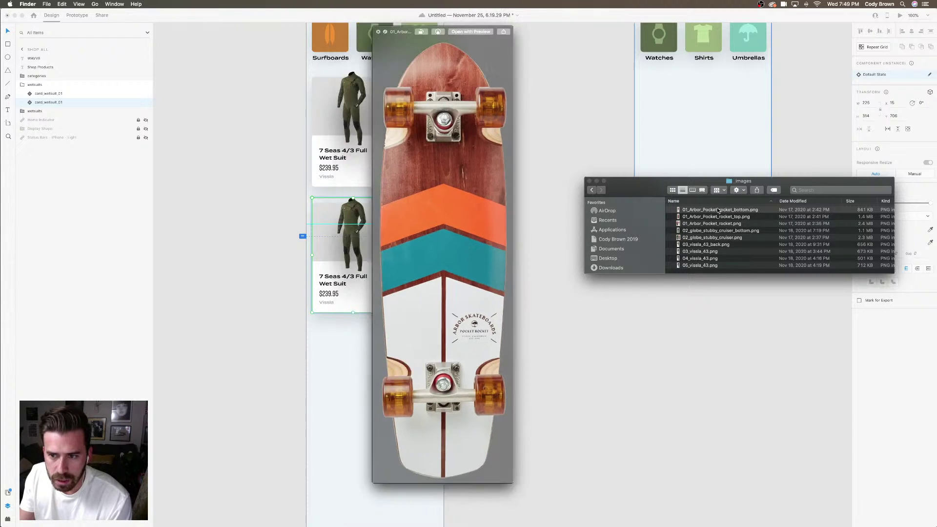
key(space)
drag(718, 211, 386, 222)
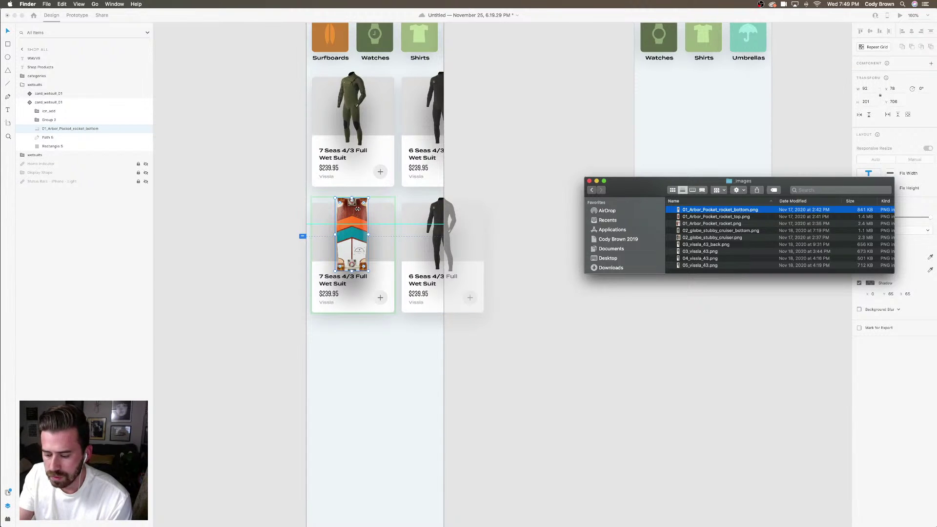
Scale down the skateboard picture inside its image frame so the whole board fits within the card
click(456, 194)
scroll(458, 193, left, 1)
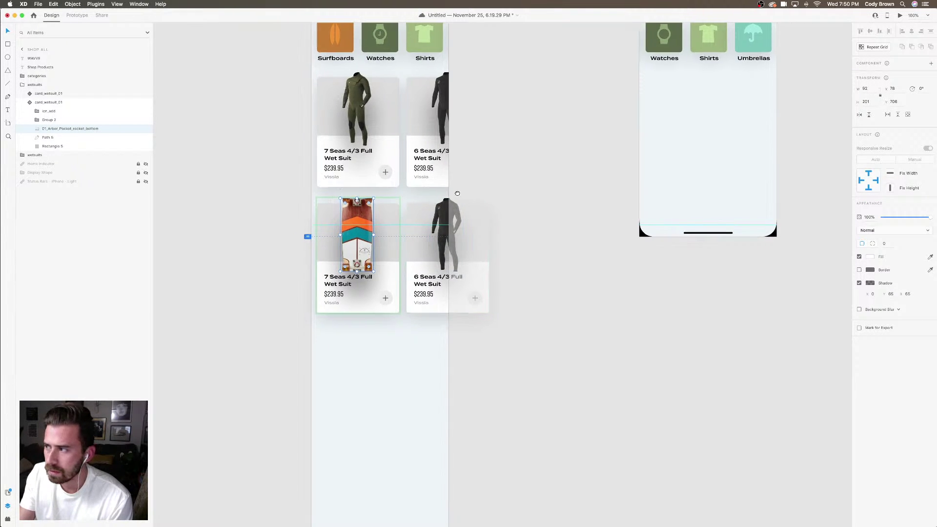
drag(458, 194, 507, 196)
key(super+2)
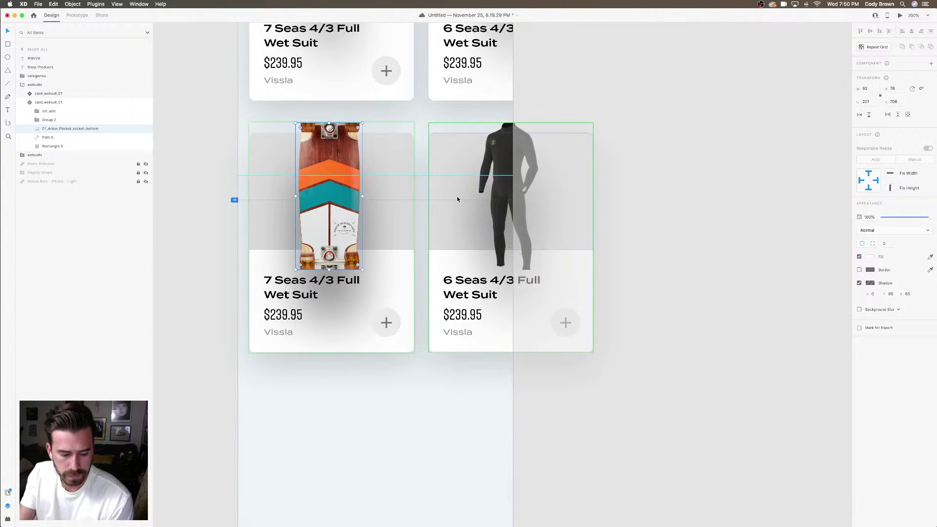
double_click(318, 187)
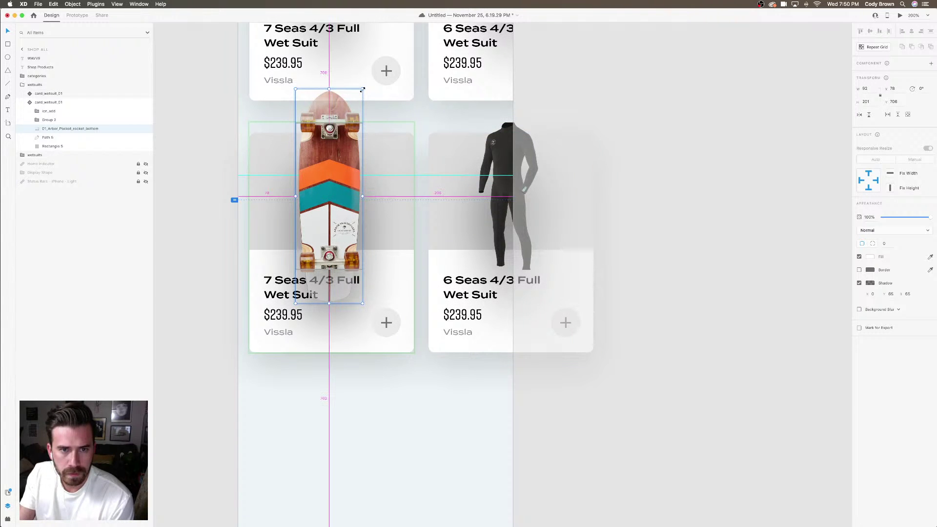
drag(359, 96, 351, 105)
click(609, 122)
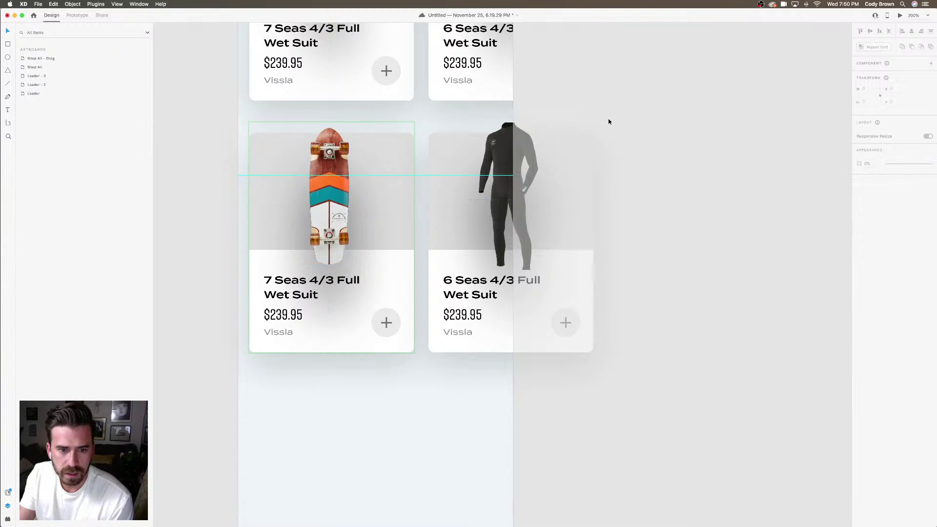
click(330, 223)
click(496, 217)
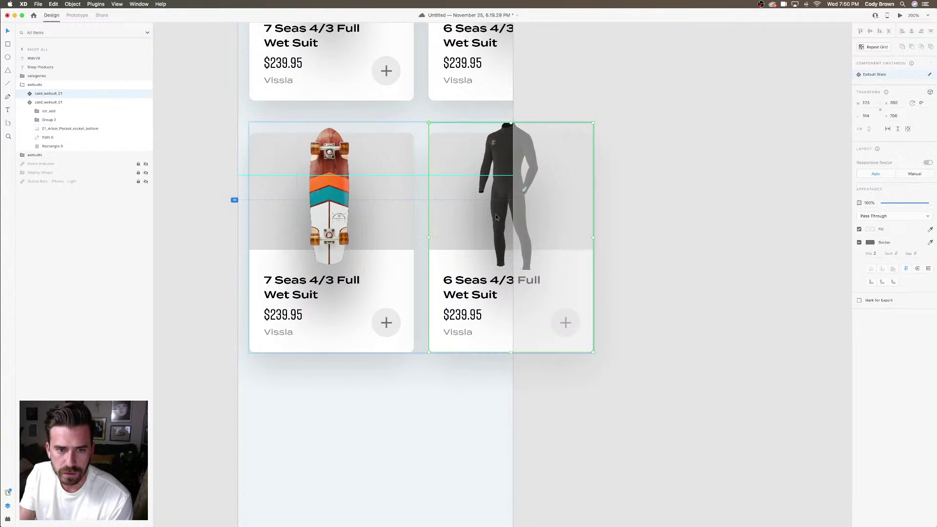
double_click(496, 218)
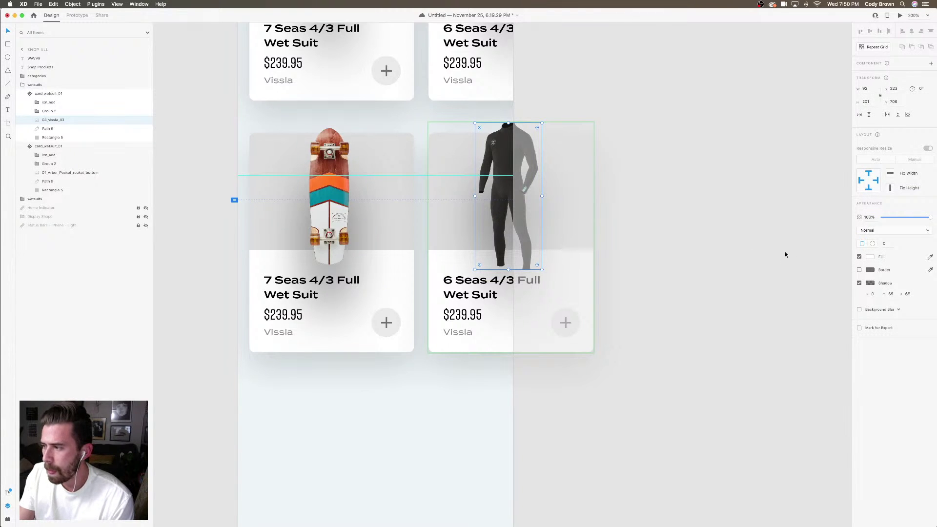
click(282, 330)
double_click(281, 331)
double_click(280, 333)
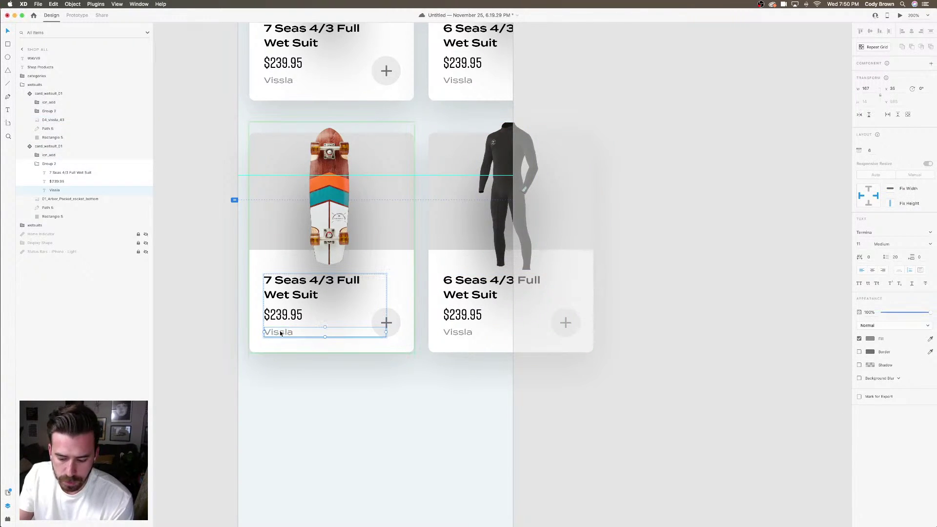
key(r)
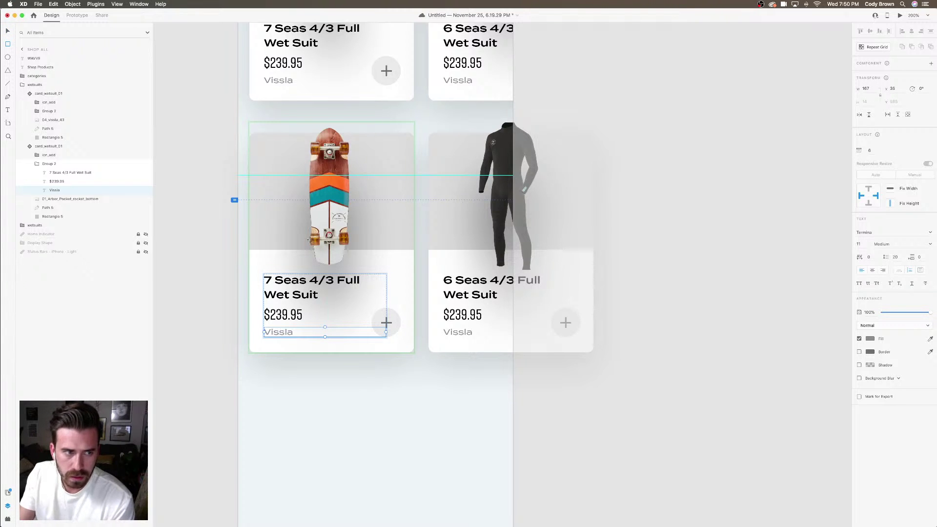
key(v)
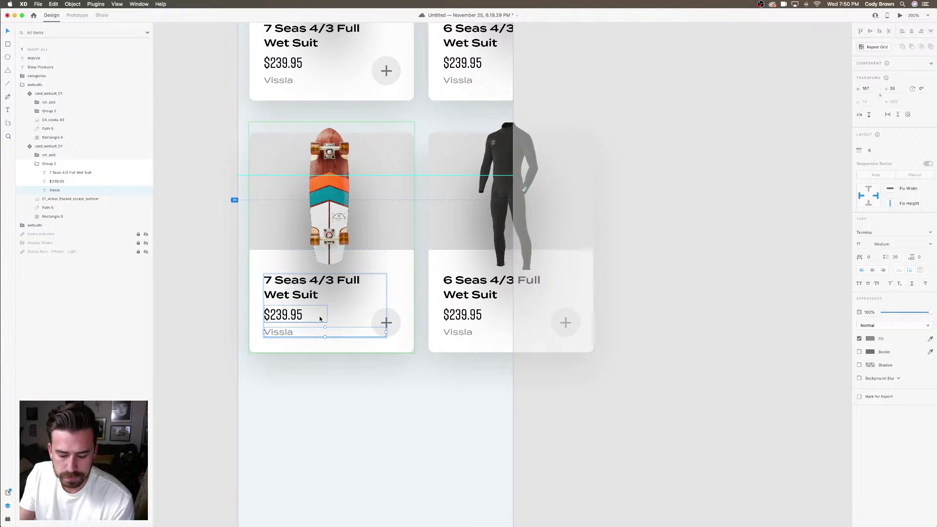
Undo the skateboard picture's scaling inside its frame and redo it
key(super+z)
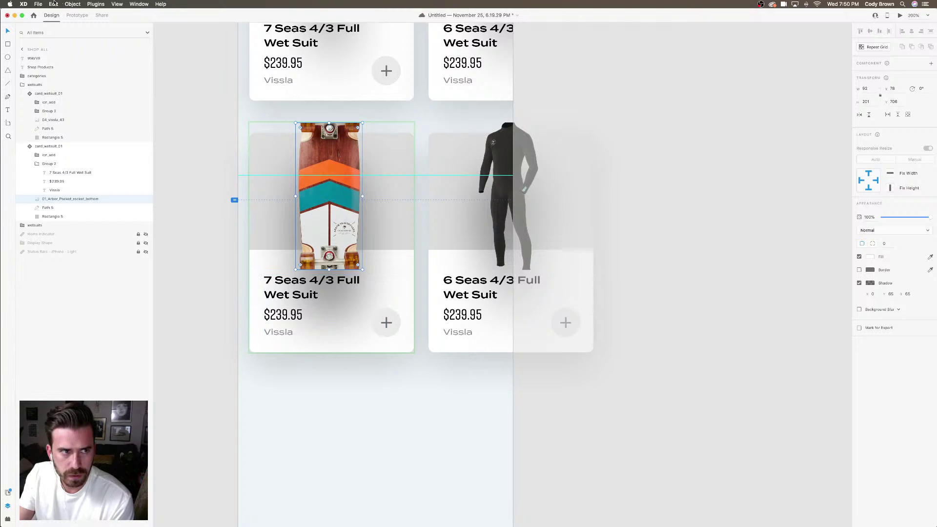
click(53, 4)
click(66, 22)
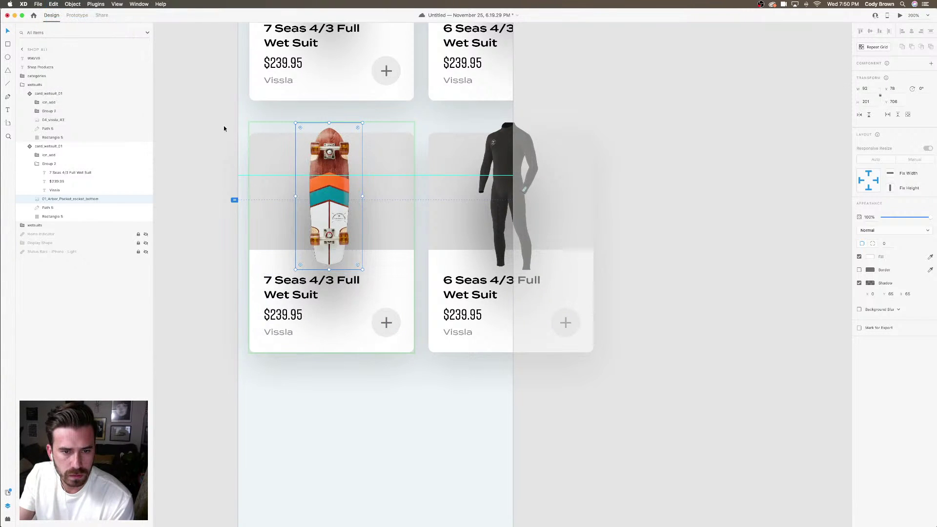
Change the skateboard card's brand text to Arbor and its price to $165.95
click(280, 330)
click(283, 333)
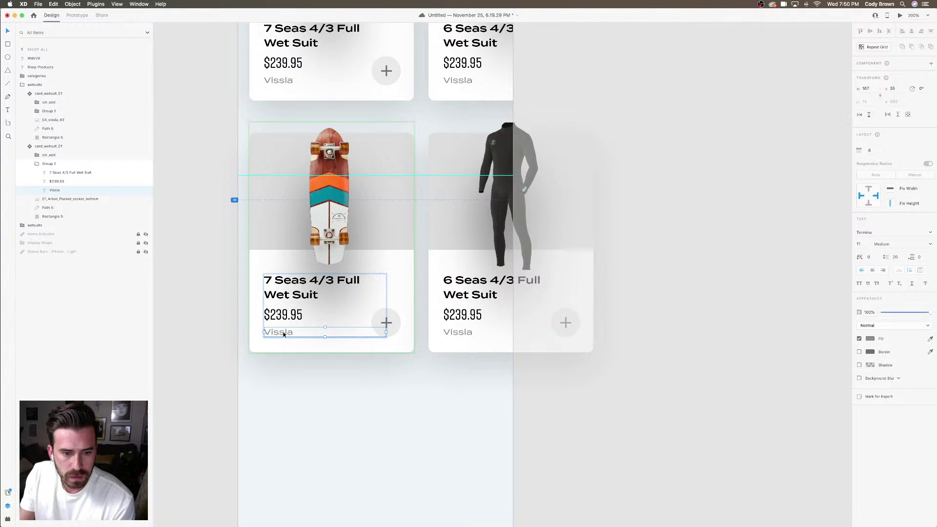
double_click(284, 334)
text(Ar)
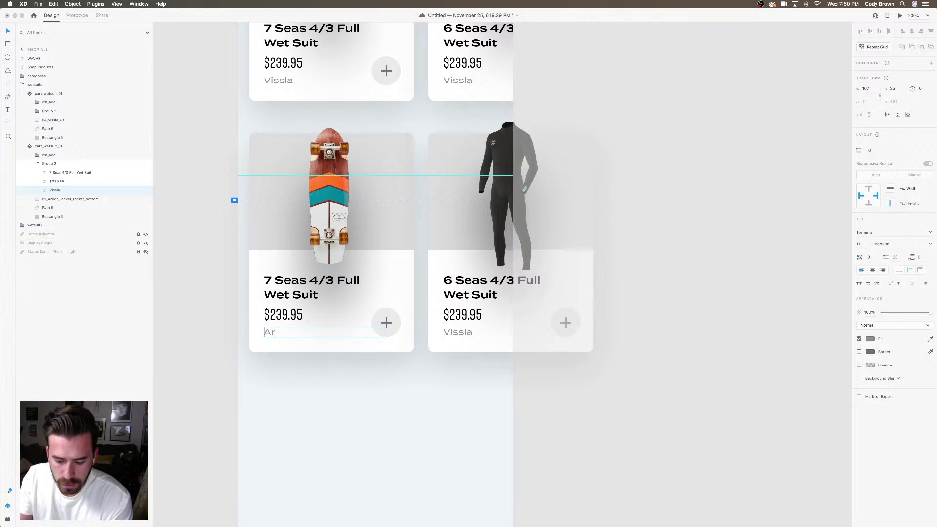
text(bor)
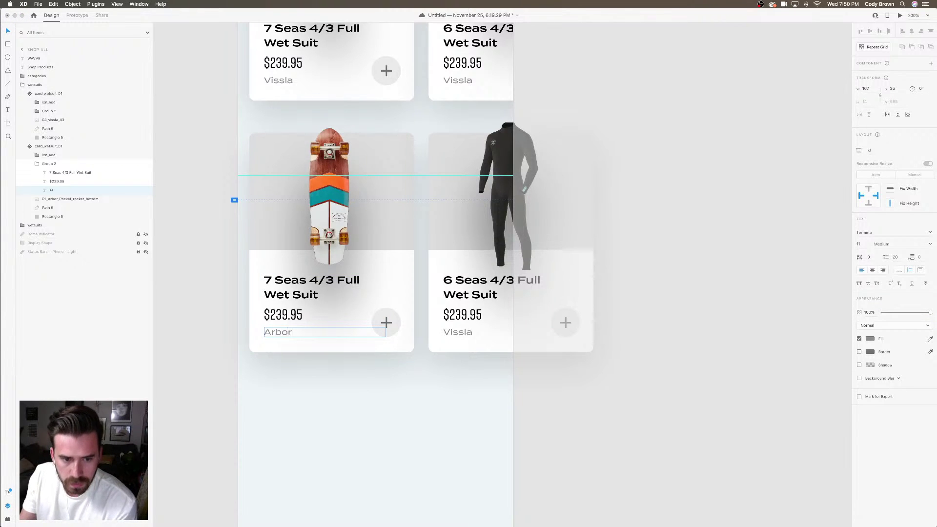
double_click(286, 315)
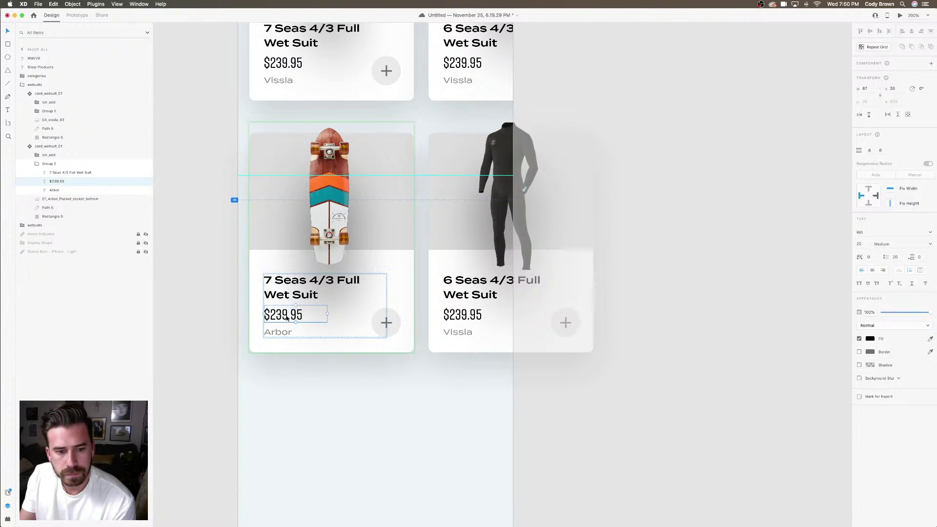
drag(288, 317, 272, 318)
text(165)
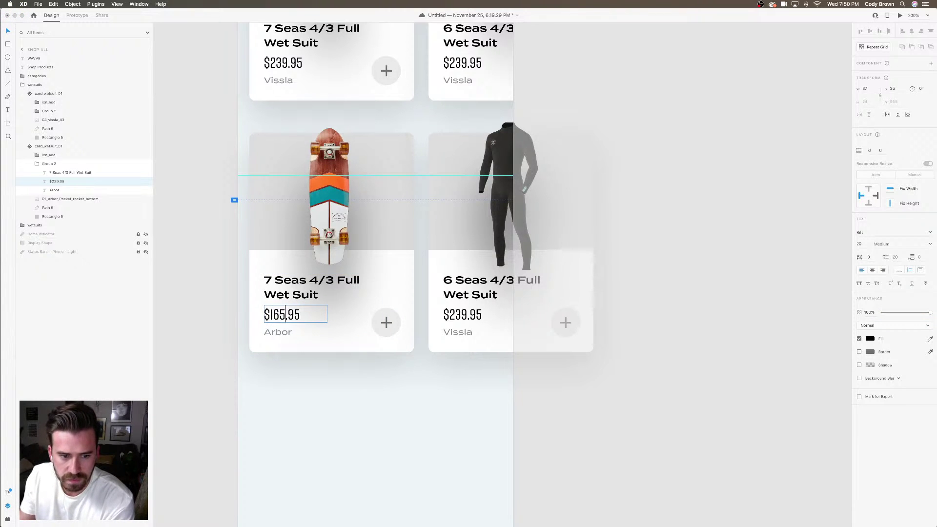
Change the title of the orange and teal skateboard card to Arbor Pocket Rocket
click(285, 283)
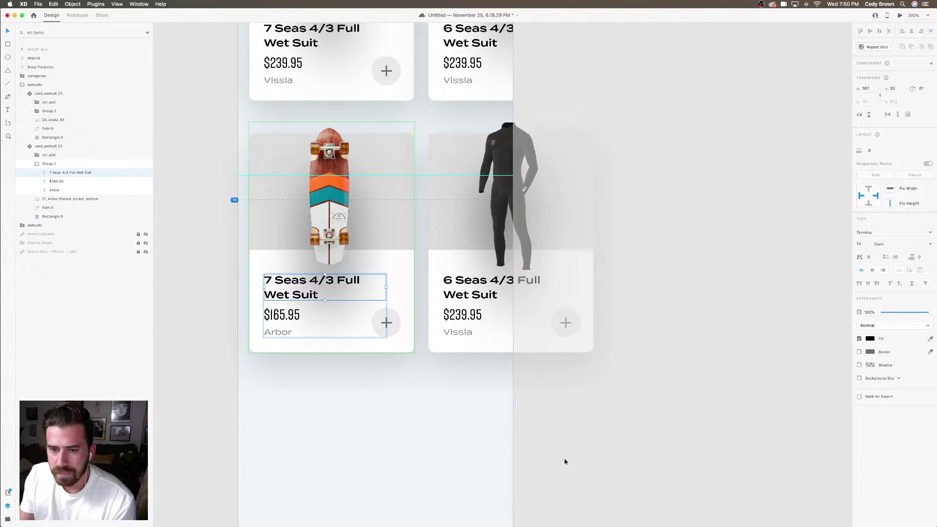
click(343, 190)
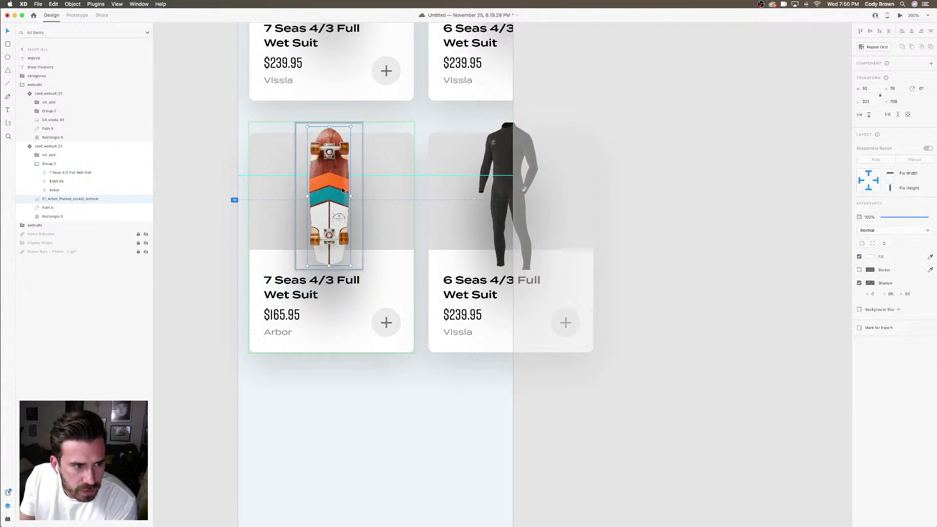
click(304, 283)
double_click(306, 292)
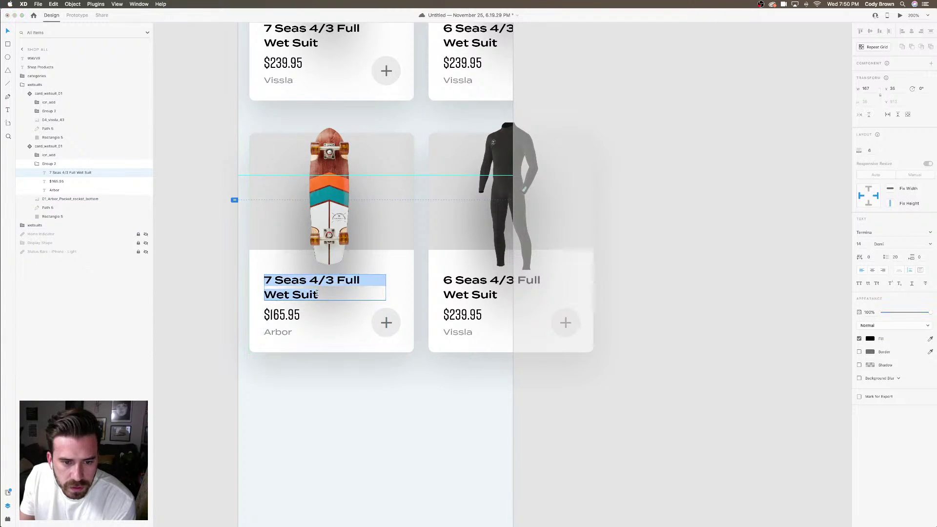
text(Arb)
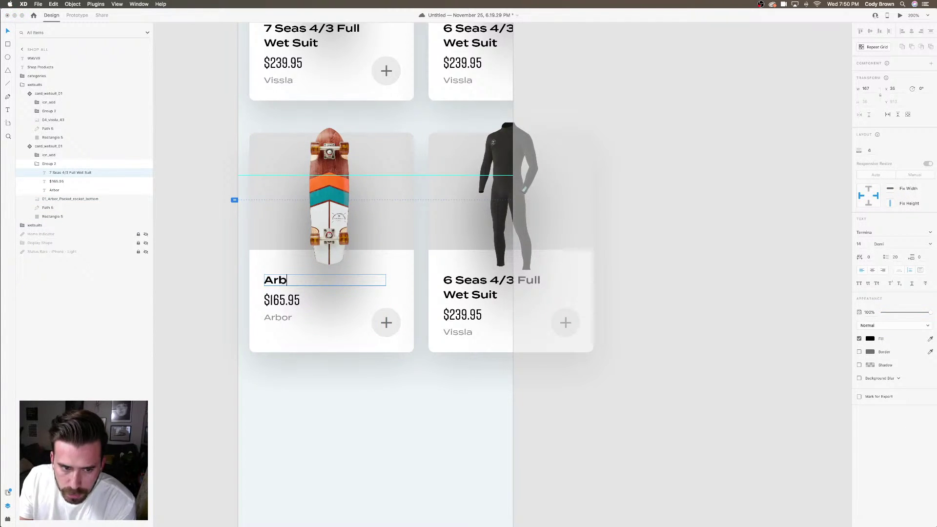
text(or ock)
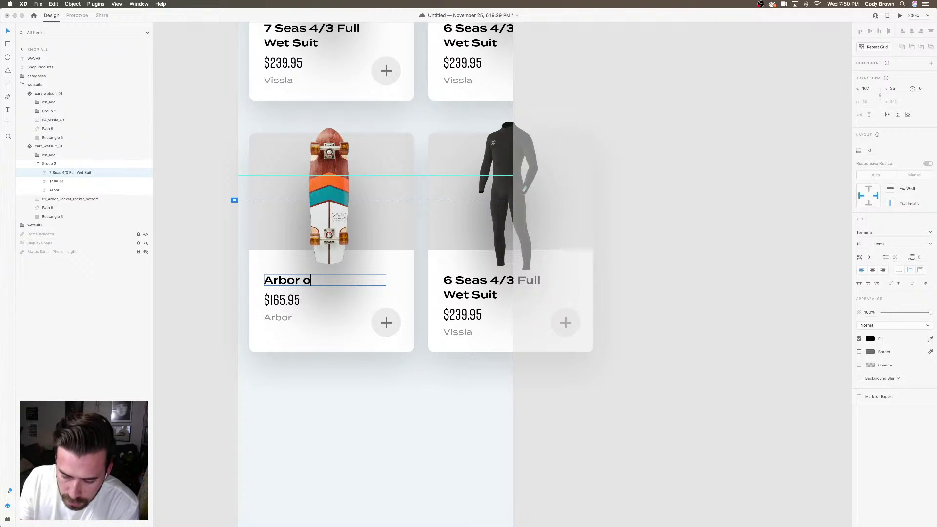
key(BackSpace)
key(BackSpace)
key(BackSpace)
text(Pocket Rocket)
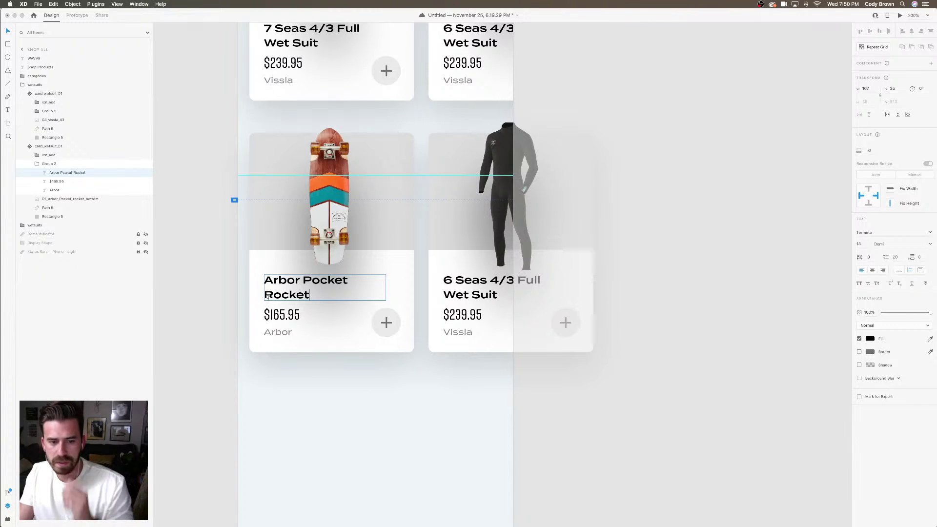
key(BackSpace)
key(BackSpace)
key(BackSpace)
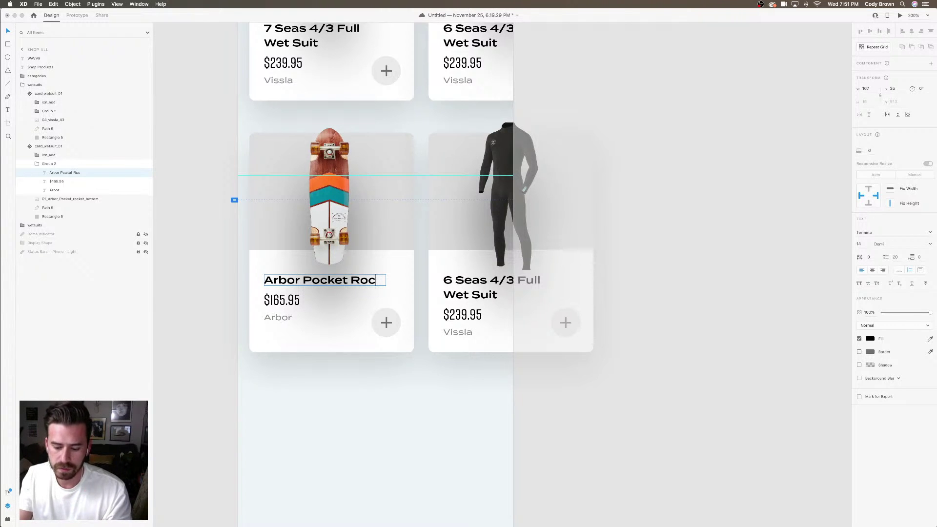
text(ket)
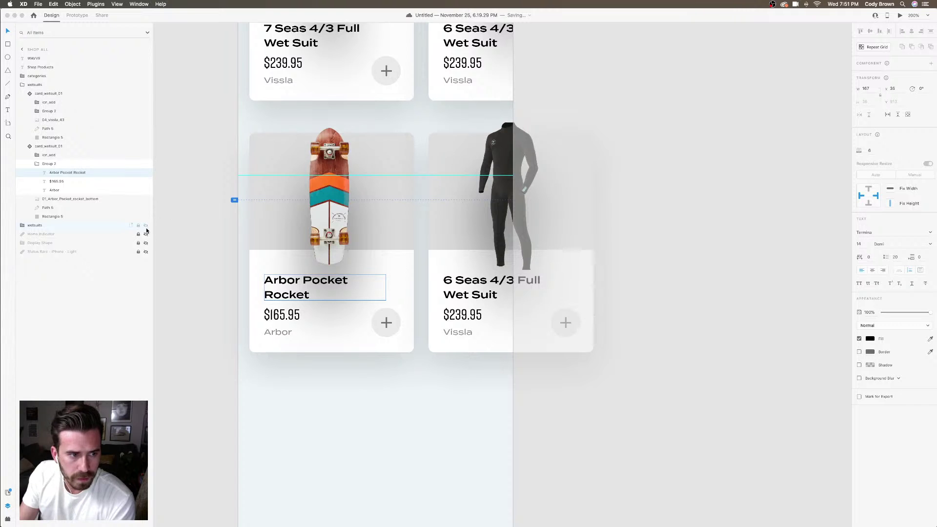
key(Escape)
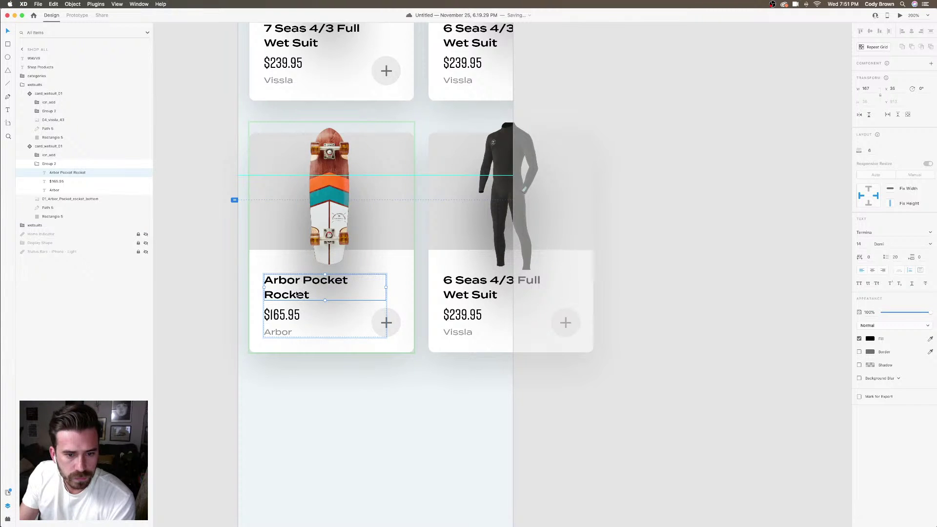
Replace the black wetsuit image in the lower row's second card with 02_globe_stubby_cruiser_bottom.png from Finder's images folder
key(super+1)
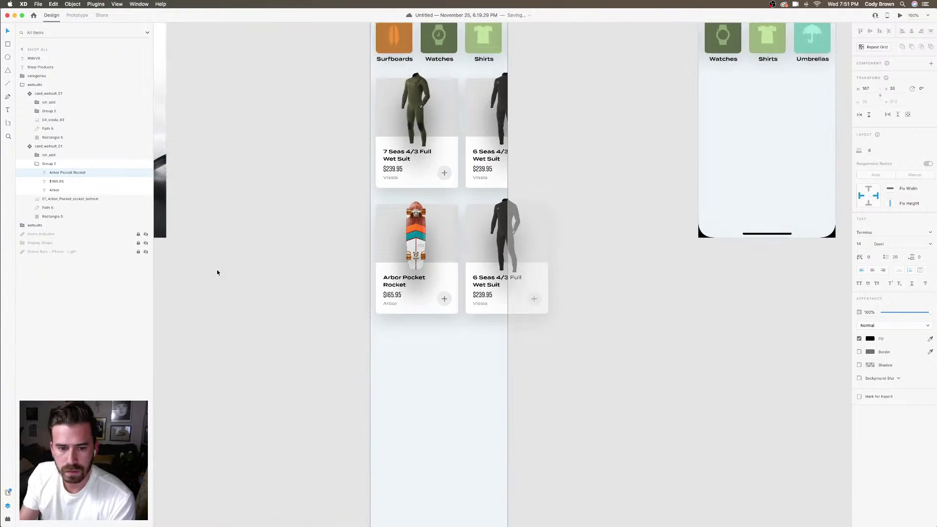
click(218, 272)
scroll(230, 216, right, 2)
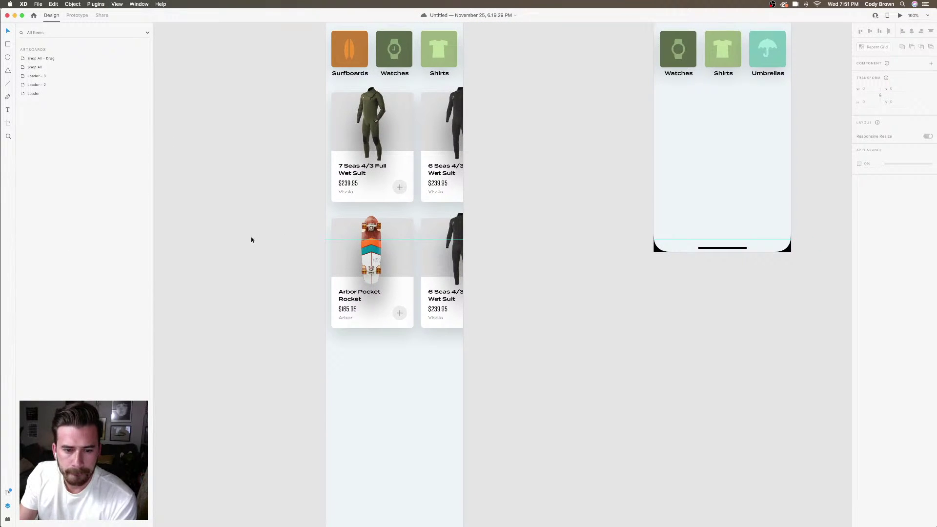
scroll(252, 239, right, 1)
double_click(434, 256)
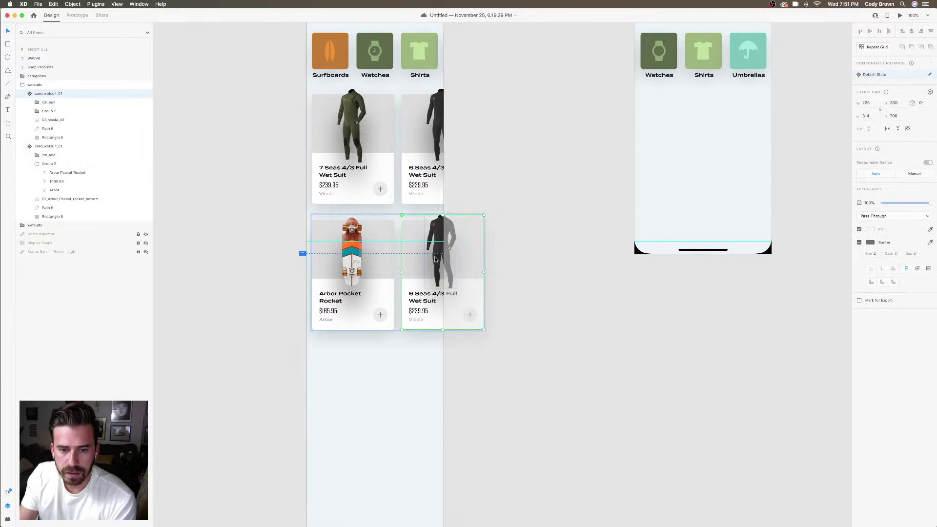
click(310, 510)
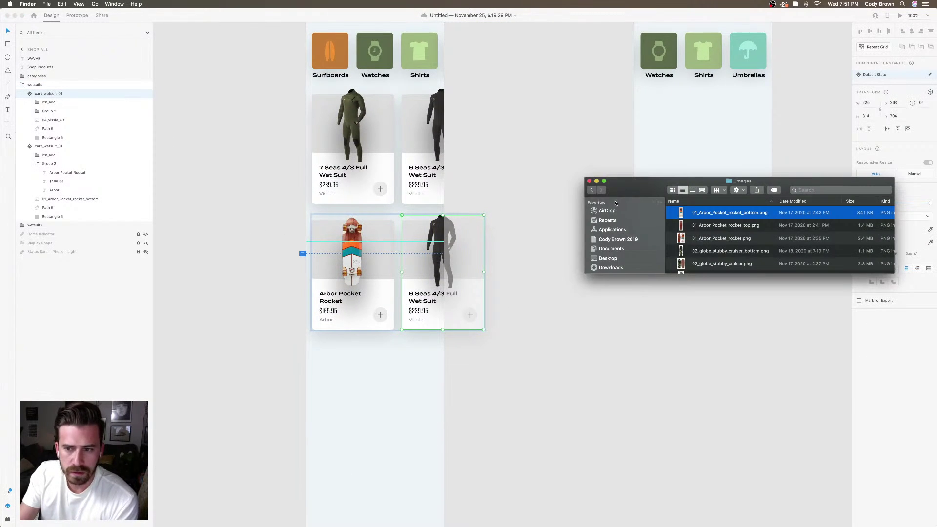
click(730, 230)
click(725, 238)
click(738, 252)
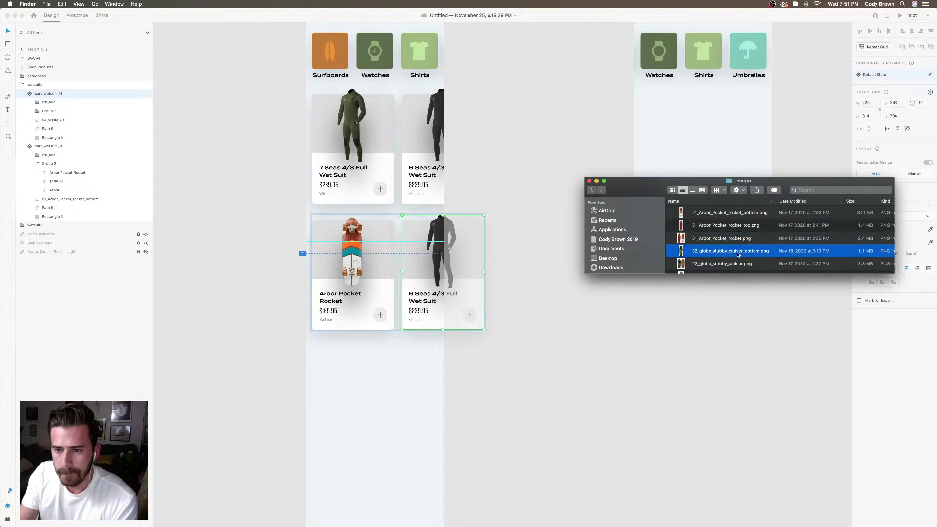
drag(738, 253, 443, 249)
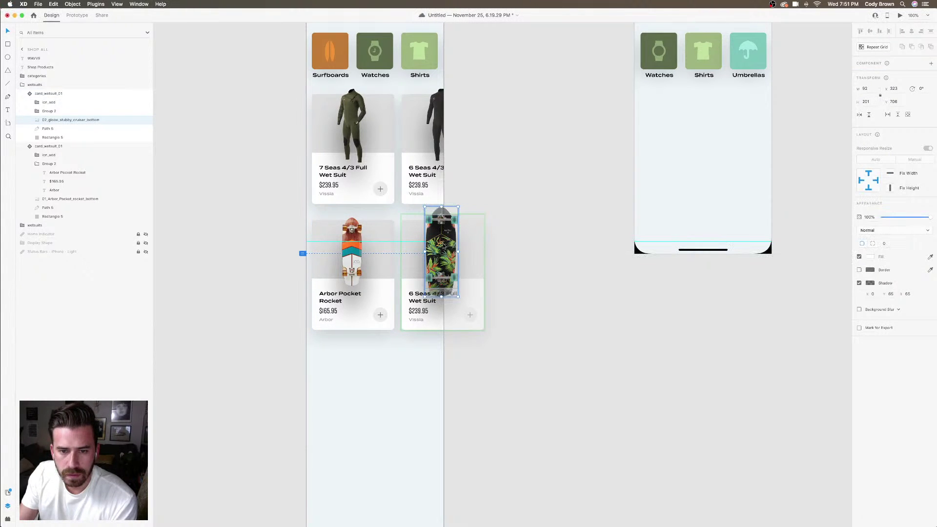
Scale down the floral skateboard picture inside its image frame so the whole board fits like the neighbouring one
mouse_move(458, 207)
mouse_down()
mouse_move(445, 241)
mouse_move(457, 218)
mouse_up()
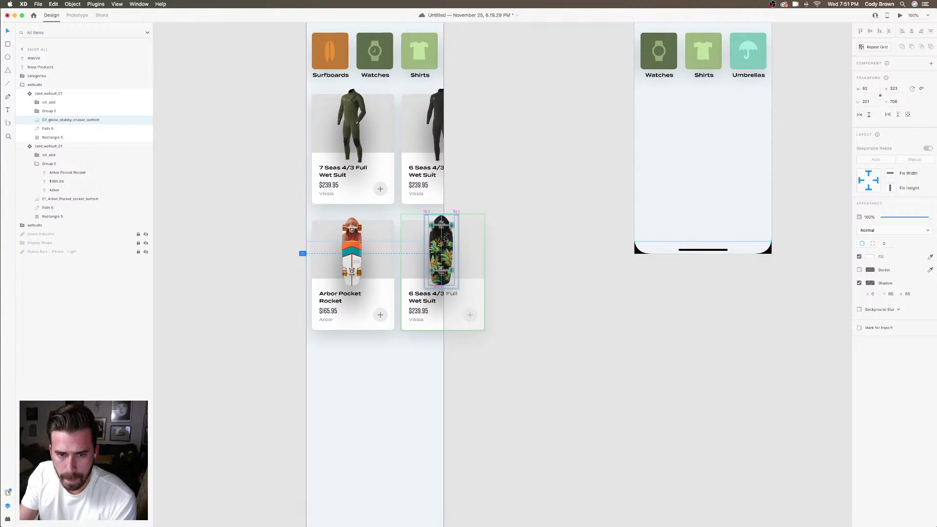
click(445, 239)
key(super+equal)
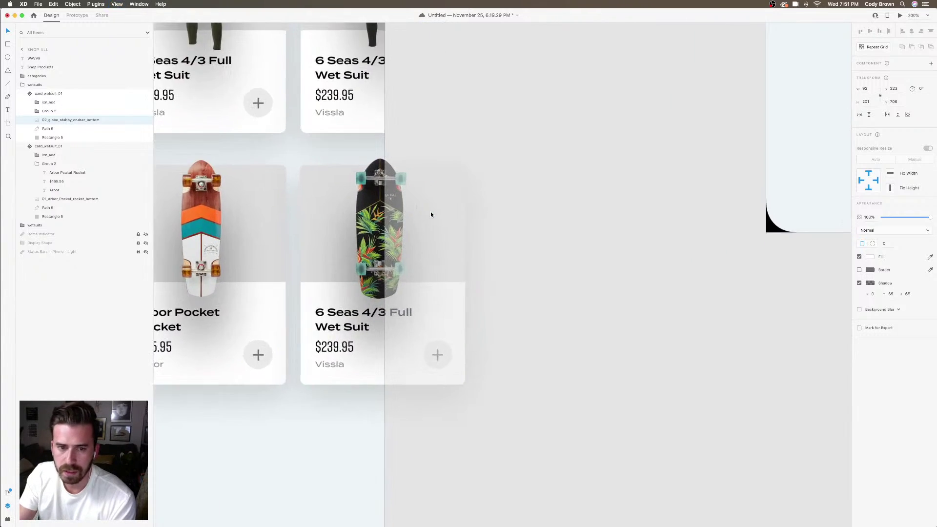
scroll(461, 207, left, 3)
click(564, 162)
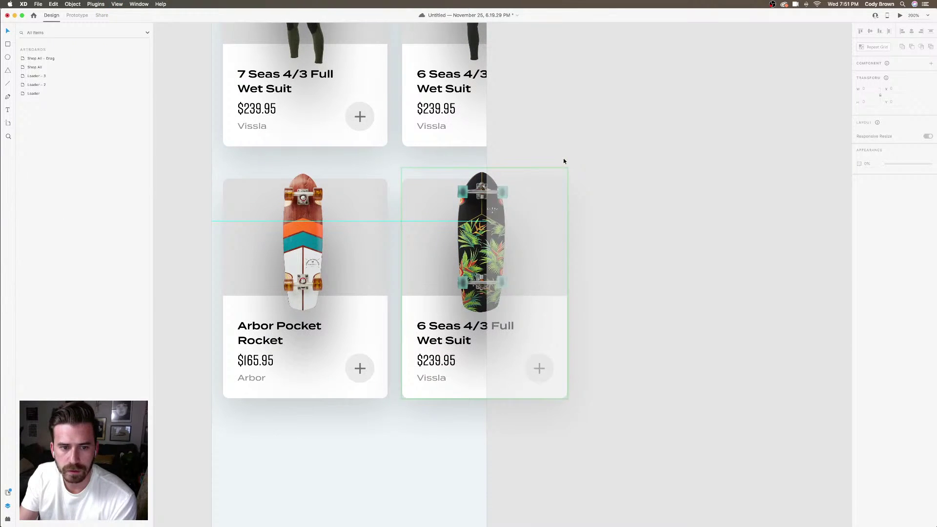
Nudge the Arbor skateboard picture slightly upward inside its image frame to line up with the floral board
click(306, 219)
double_click(306, 209)
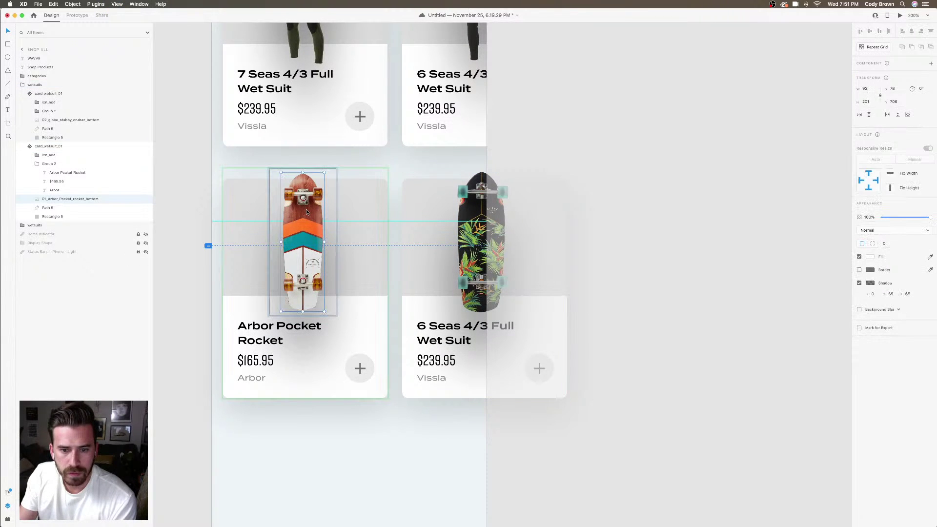
drag(306, 209, 306, 208)
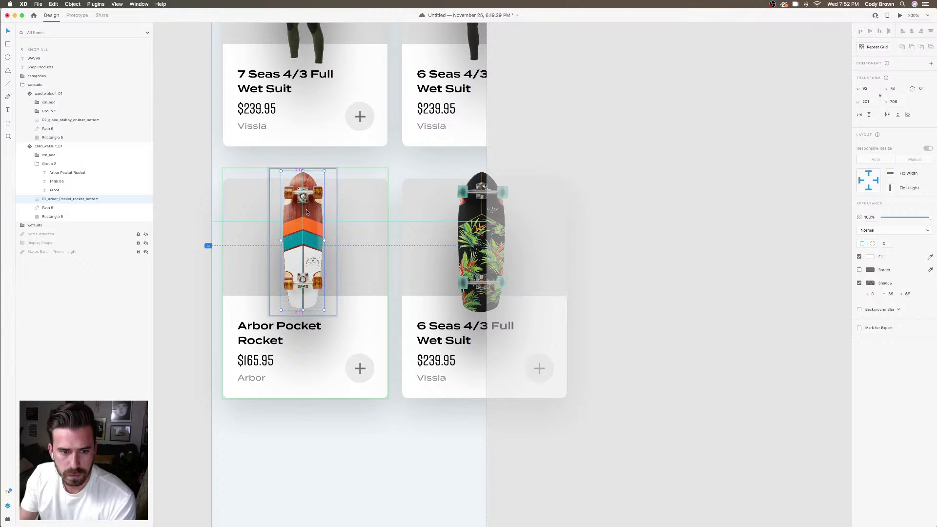
click(629, 188)
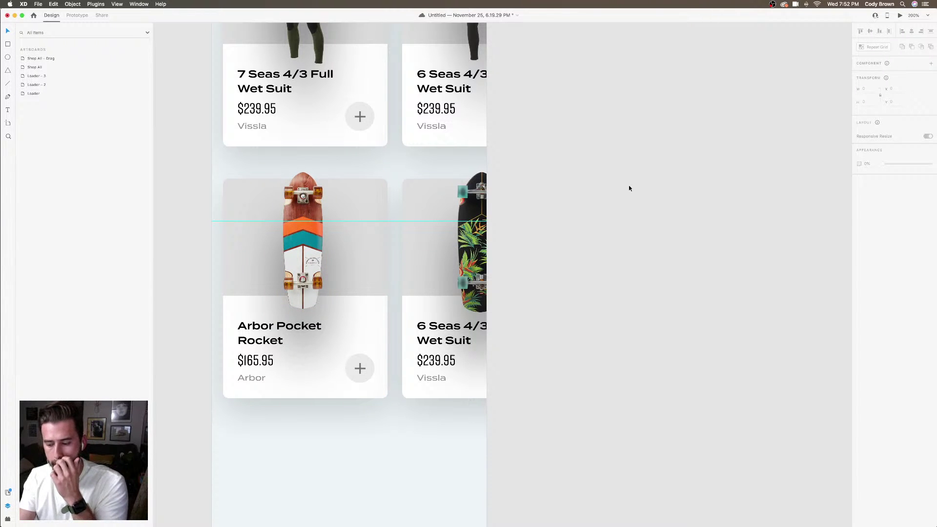
Change the brand text on the floral skateboard card to Globe
scroll(630, 188, down, 5)
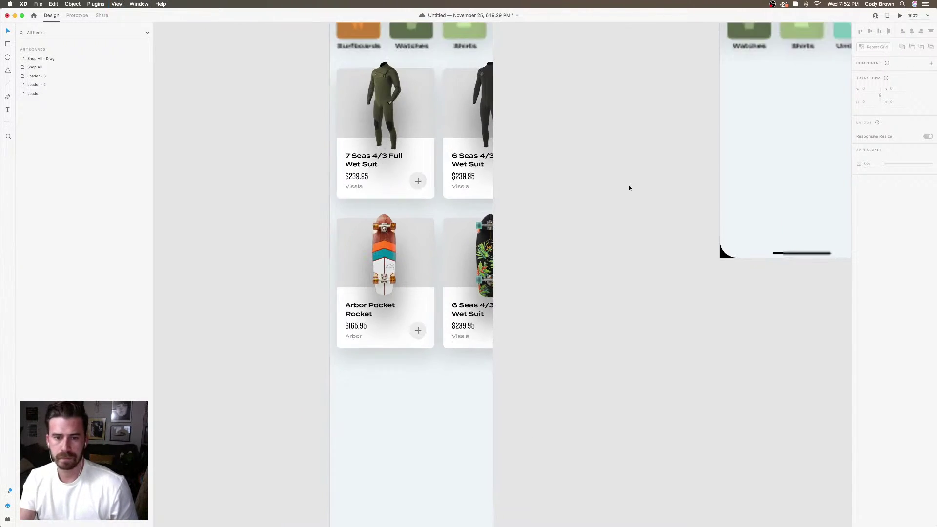
scroll(629, 188, up, 4)
click(481, 281)
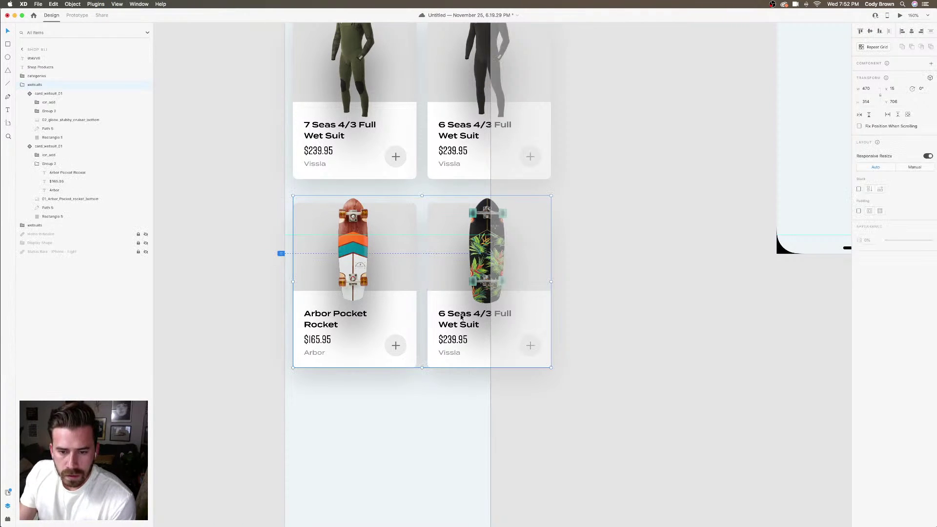
double_click(482, 280)
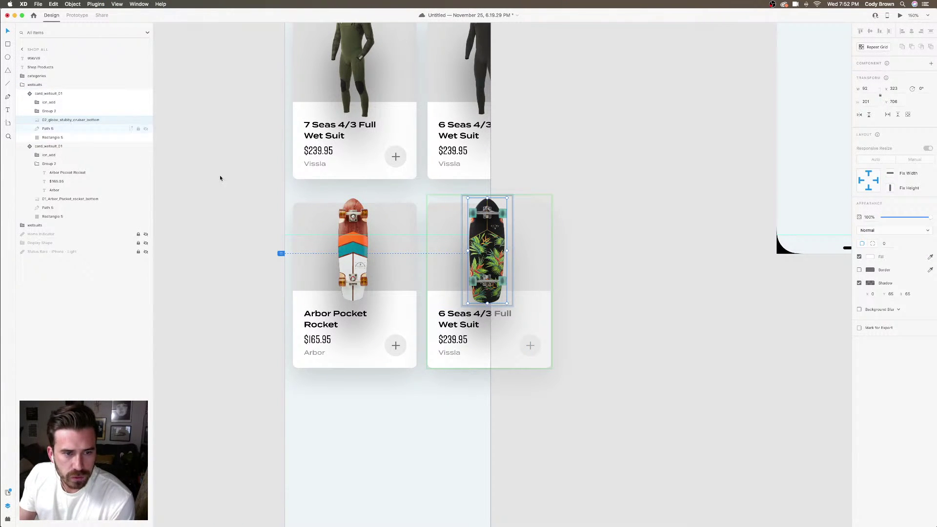
double_click(449, 353)
click(449, 353)
double_click(450, 353)
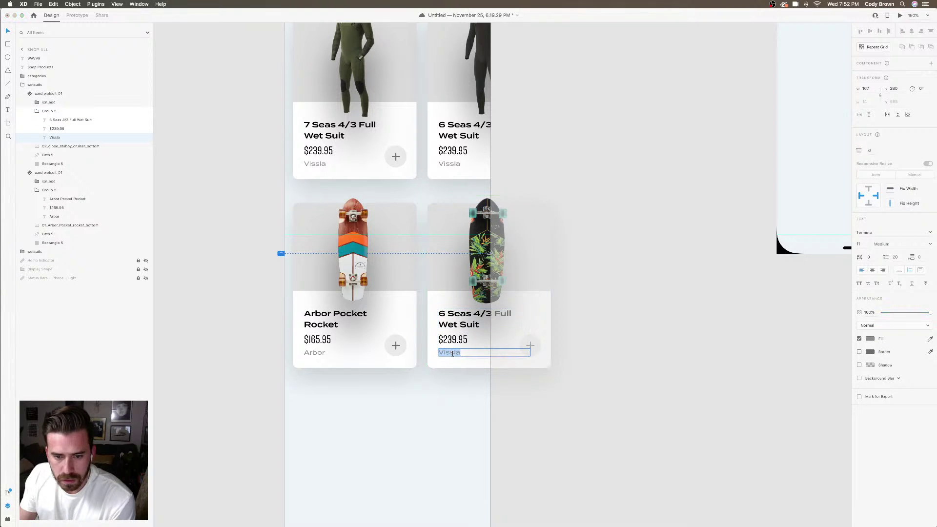
text(G)
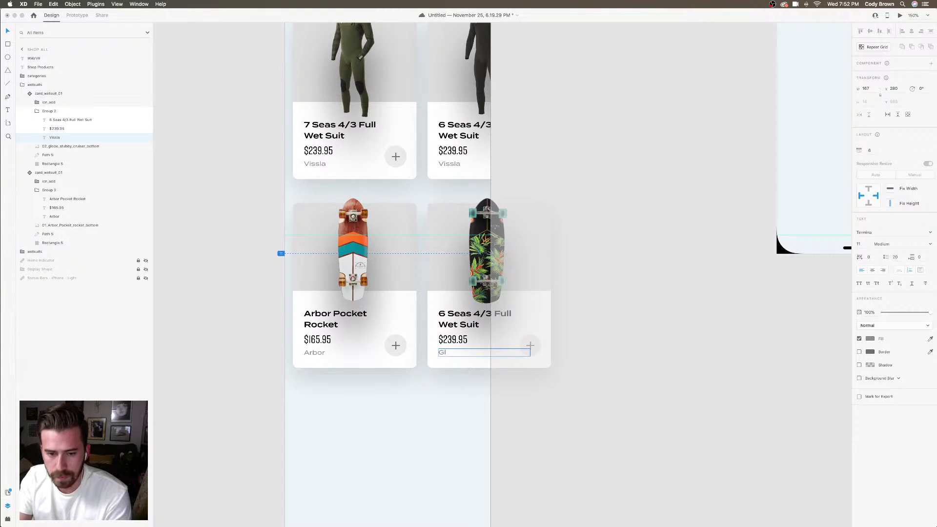
text(l)
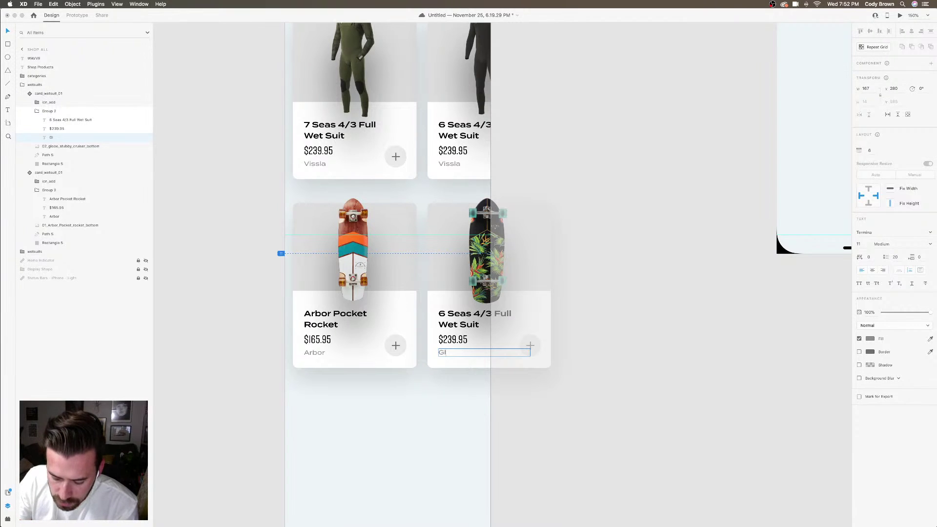
text(obe)
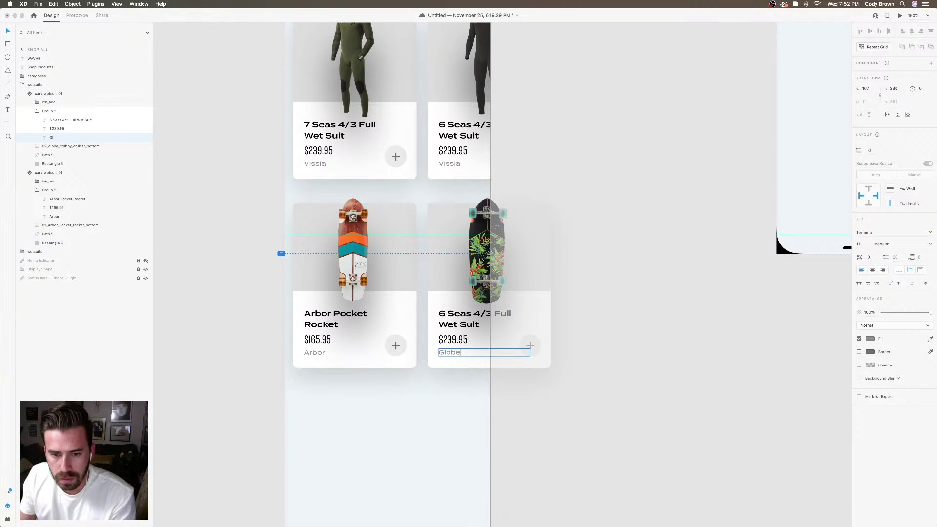
Set the floral skateboard card's price to $179.95
double_click(445, 339)
click(445, 340)
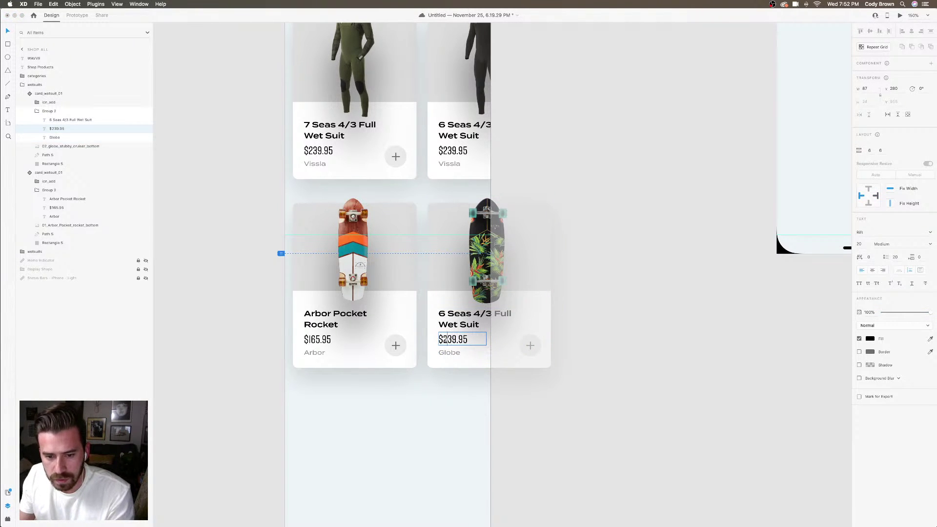
key(BackSpace)
text(1)
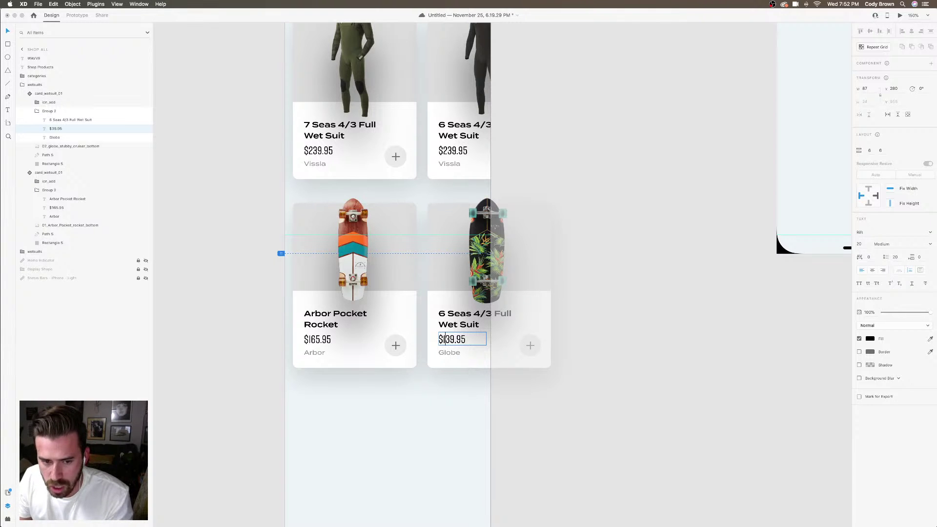
key(Delete)
text(7)
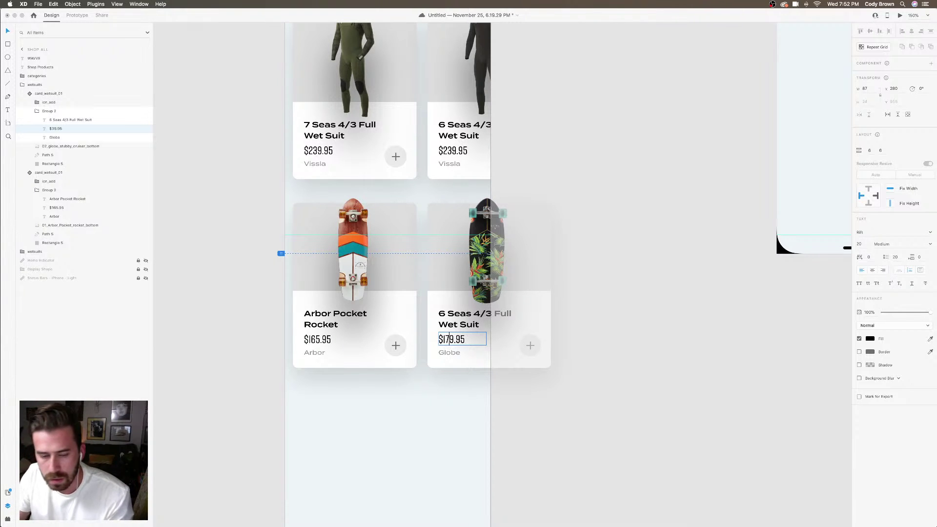
Change the floral skateboard card's title to Globe Stubby Cruiser
click(468, 326)
click(469, 324)
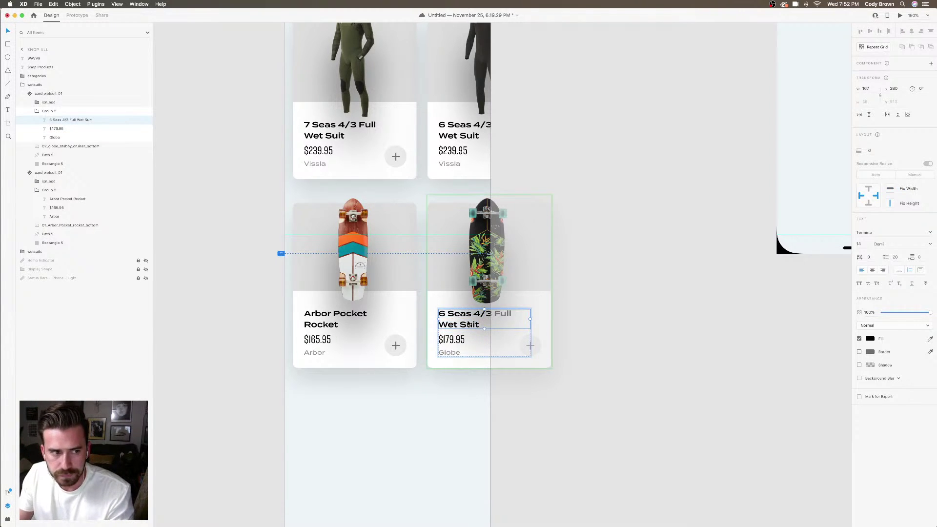
double_click(469, 324)
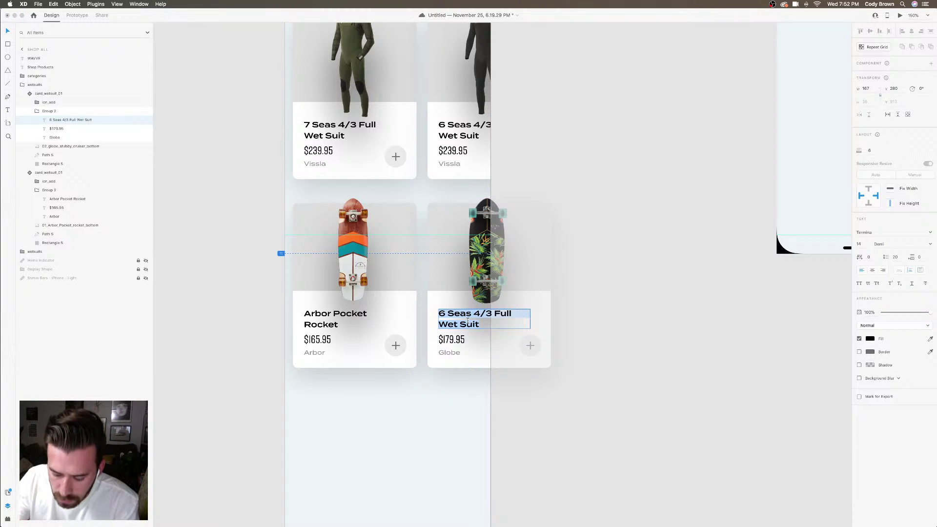
text(Globe Stubby)
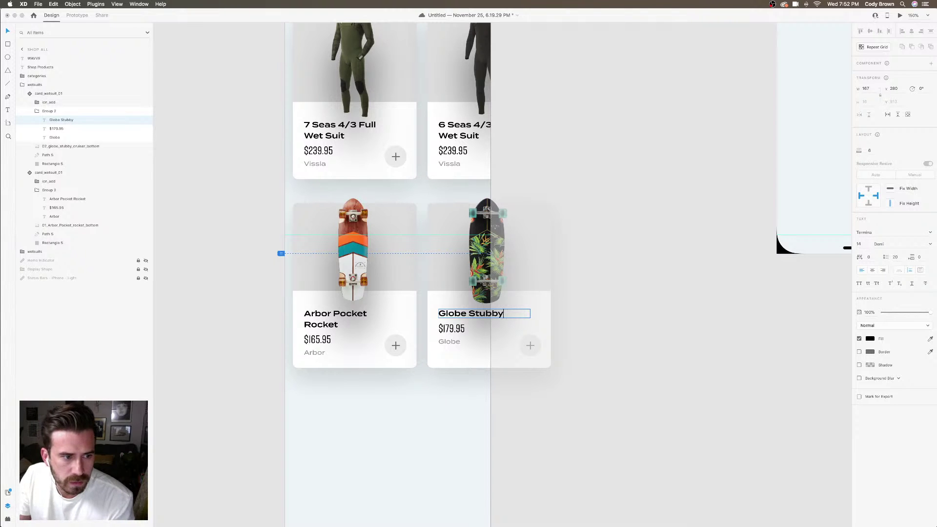
text(Cruiser)
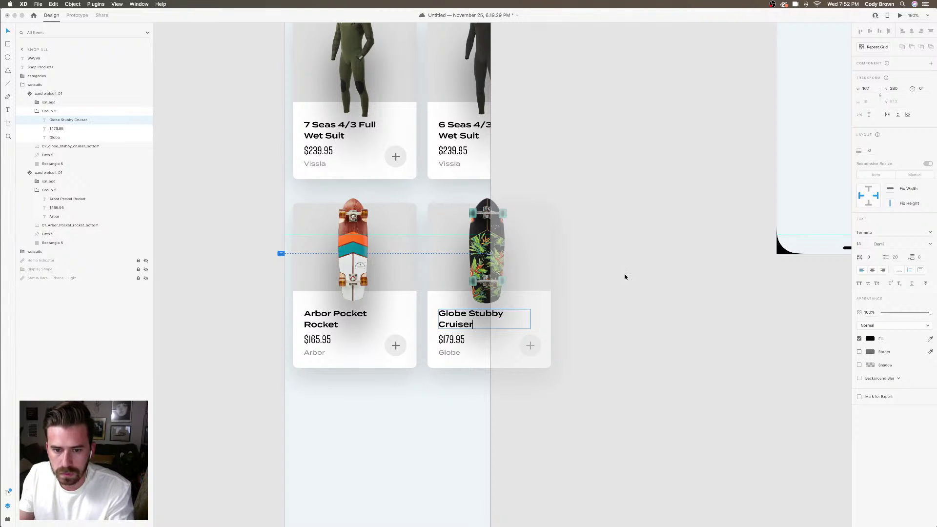
Extend the floral skateboard card's title to Globe Stubby Cruiser Board and save the document
text( Board)
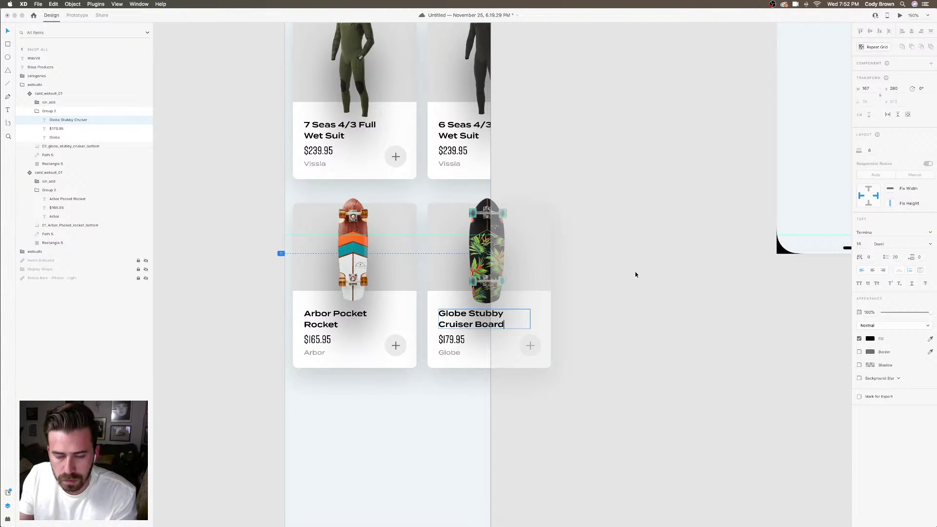
key(Escape)
key(super+minus)
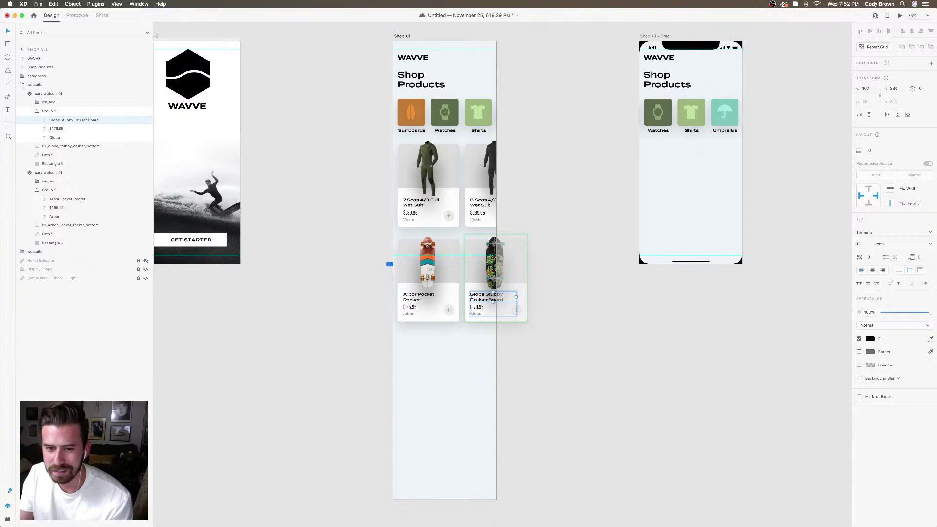
click(555, 292)
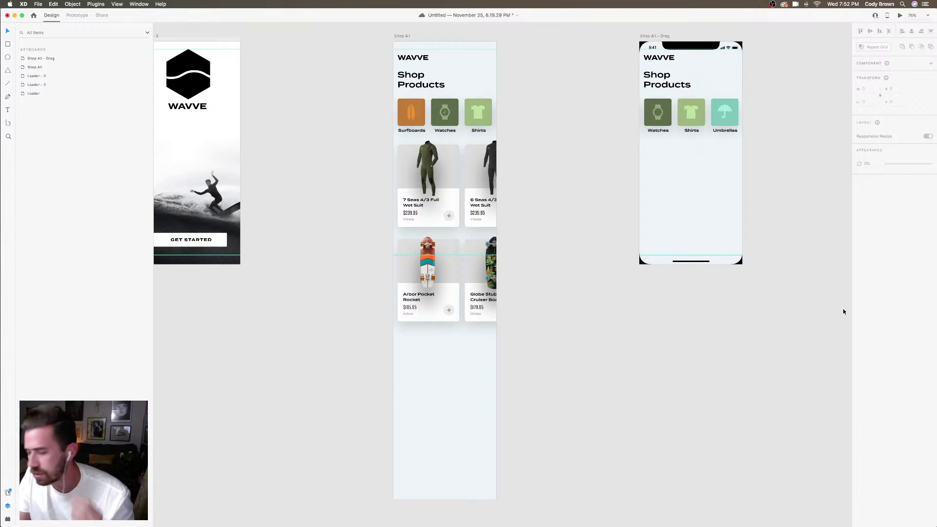
key(super+equal)
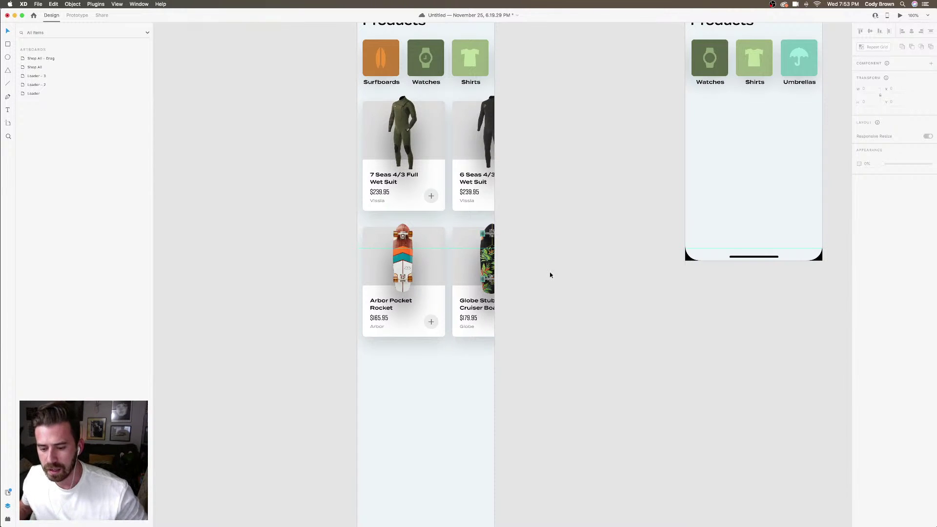
key(super+s)
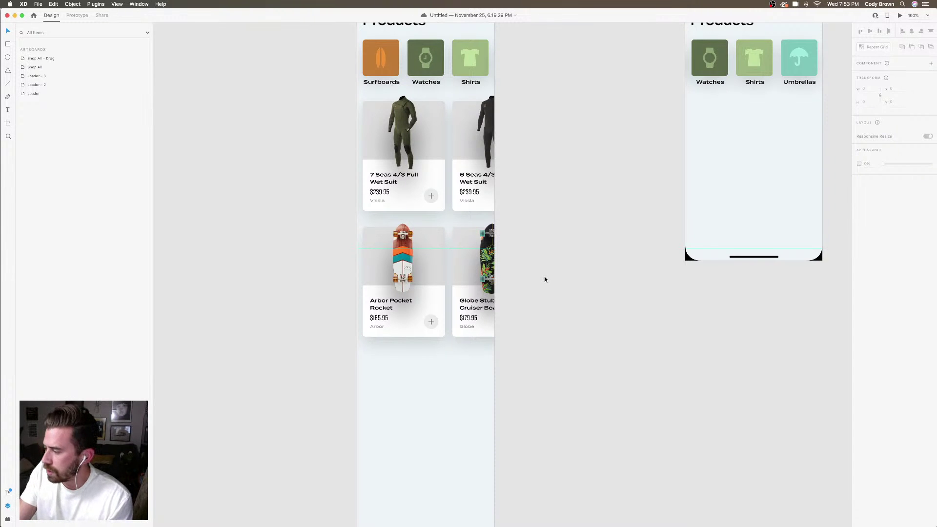
click(503, 275)
scroll(502, 276, up, 3)
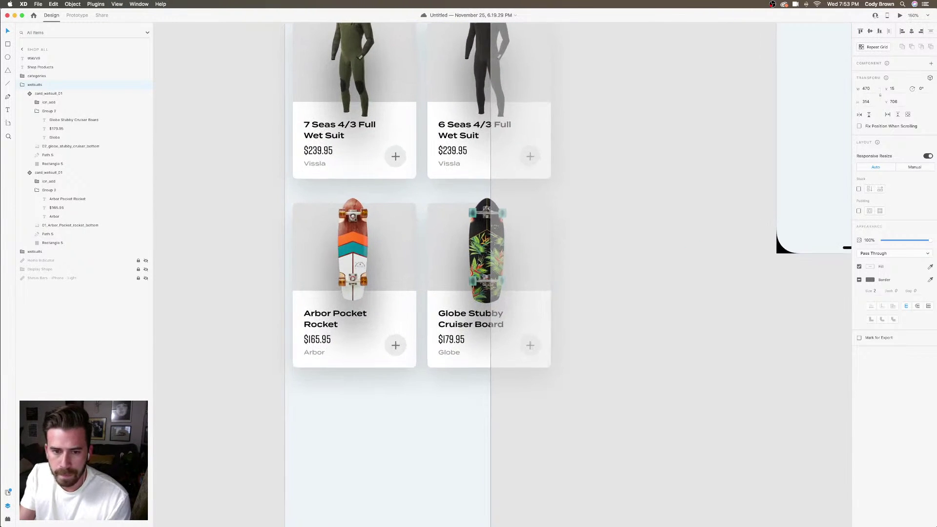
scroll(479, 261, down, 3)
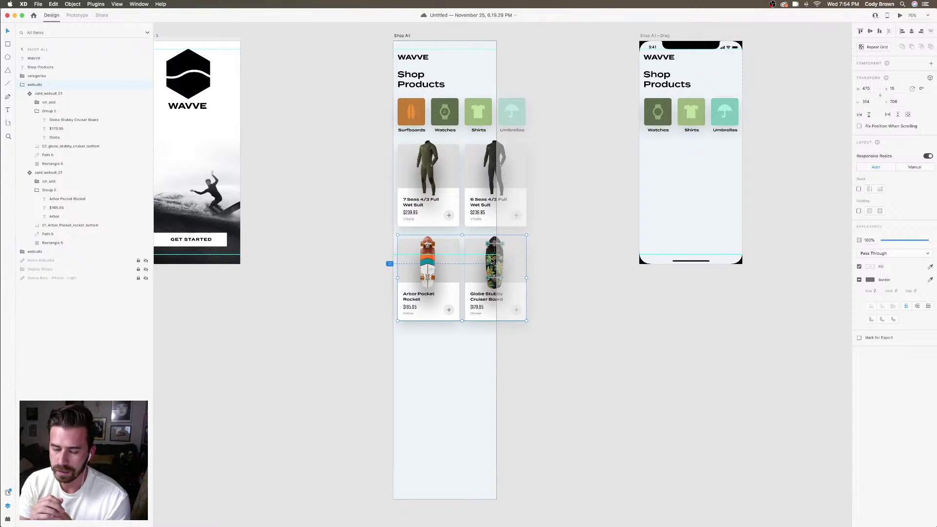
click(547, 257)
key(super+equal)
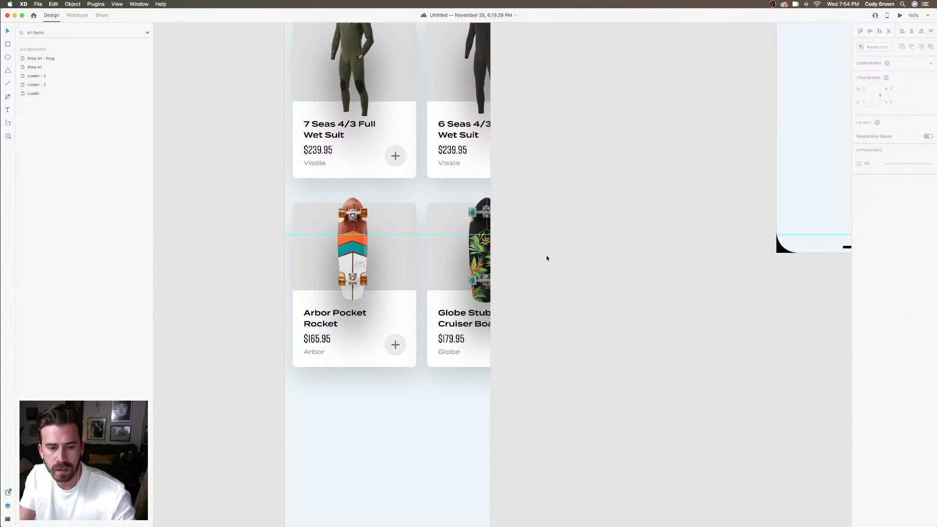
scroll(546, 258, up, 2)
key(super+minus)
click(465, 271)
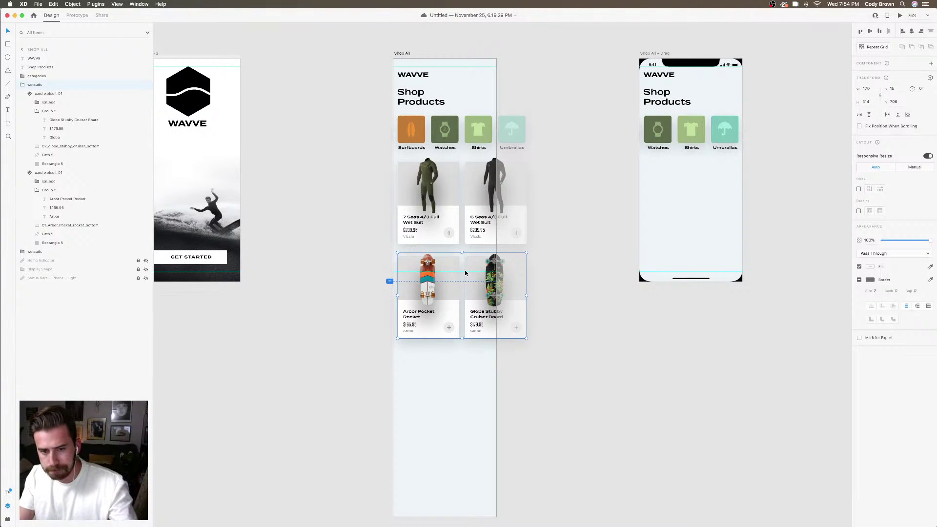
click(389, 218)
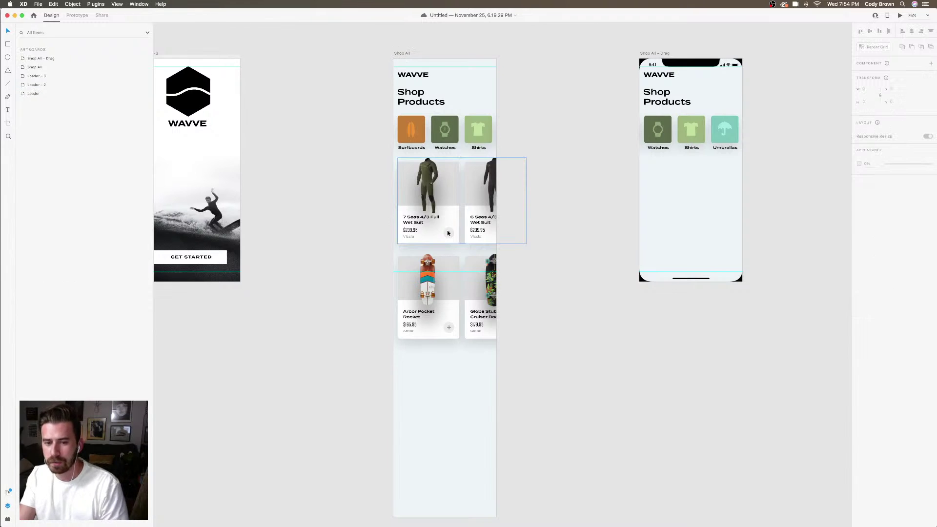
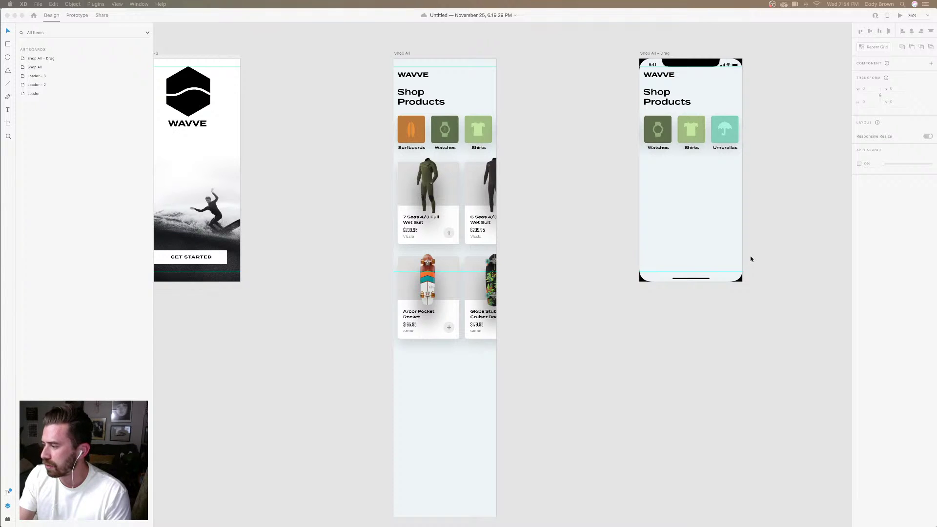
click(381, 237)
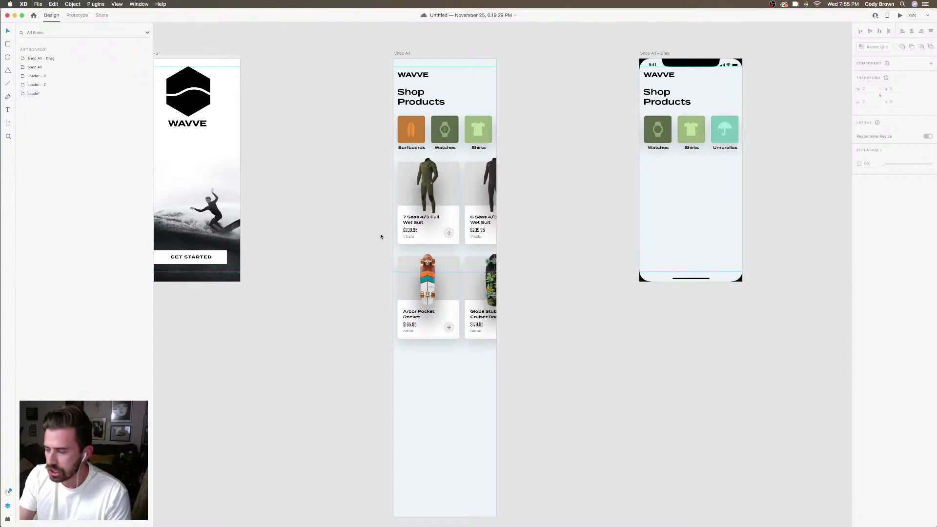
Move the skateboard card row about 60 px down to widen the gap below the wetsuit row
click(430, 268)
key(super+1)
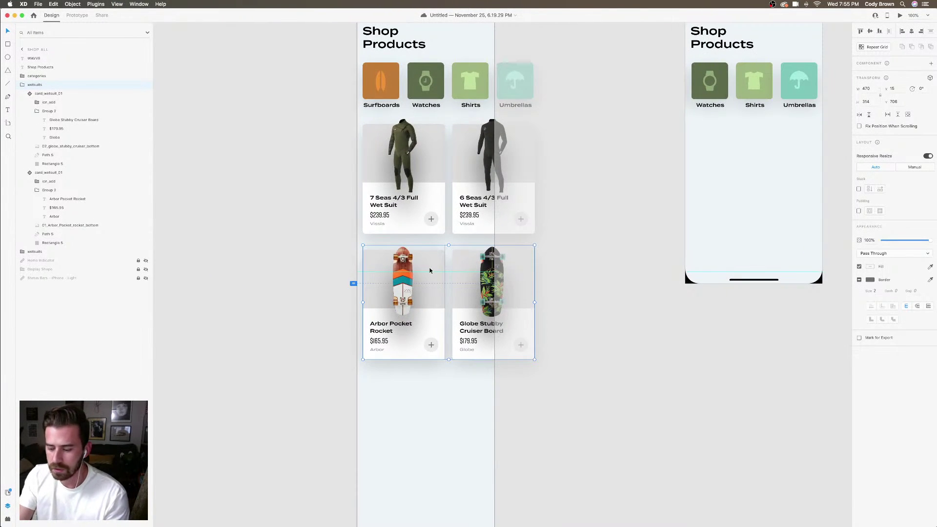
scroll(430, 270, down, 3)
scroll(348, 271, up, 1)
click(349, 270)
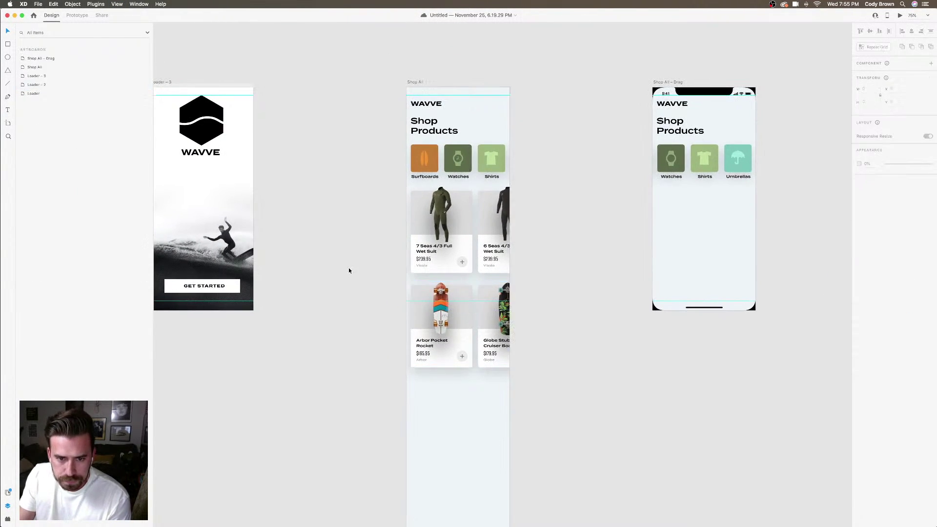
scroll(361, 276, right, 2)
click(426, 294)
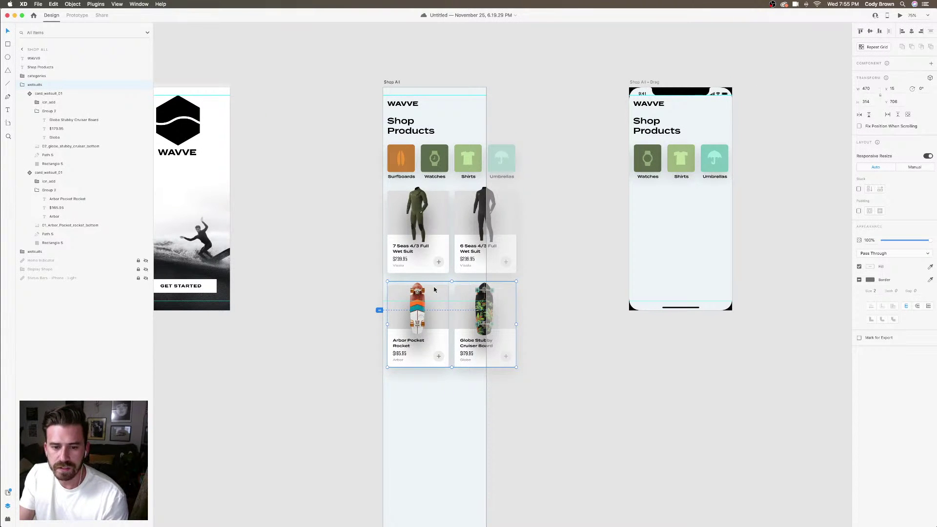
drag(435, 290, 434, 306)
click(385, 203)
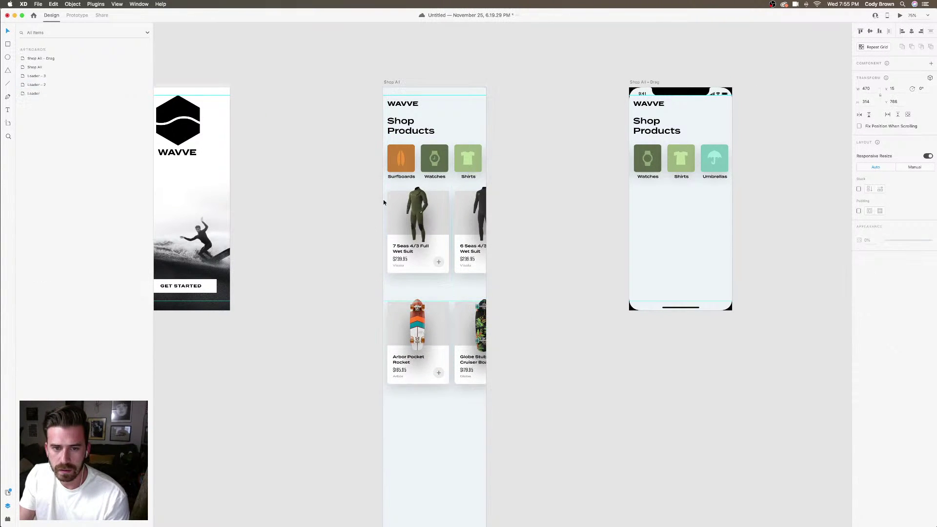
Duplicate the Shop Products heading into the gap between the wetsuit row and the skateboard row
click(405, 134)
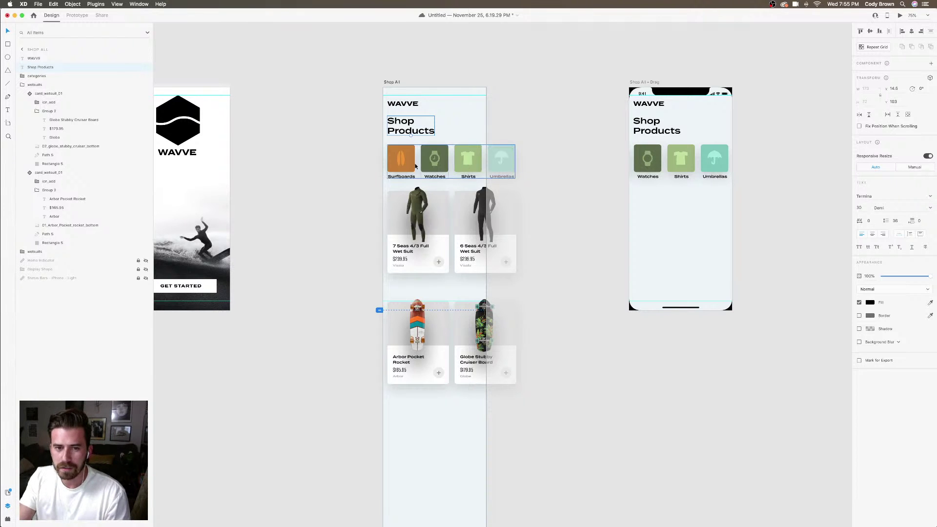
scroll(448, 203, down, 2)
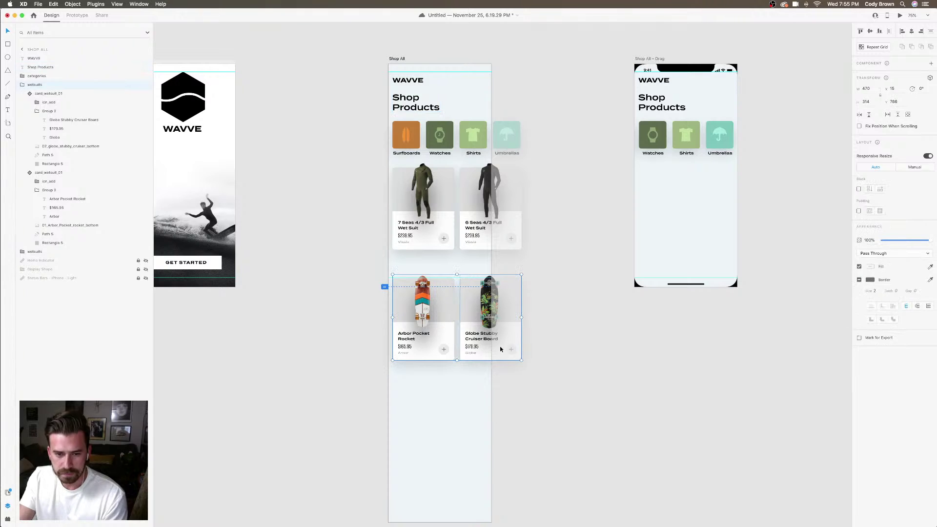
key(alt)
drag(413, 100, 397, 257)
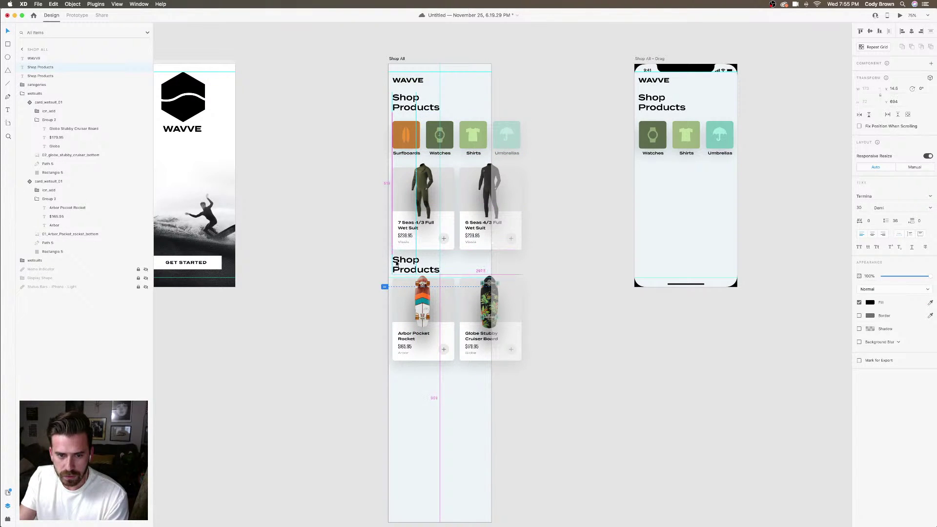
key(super+1)
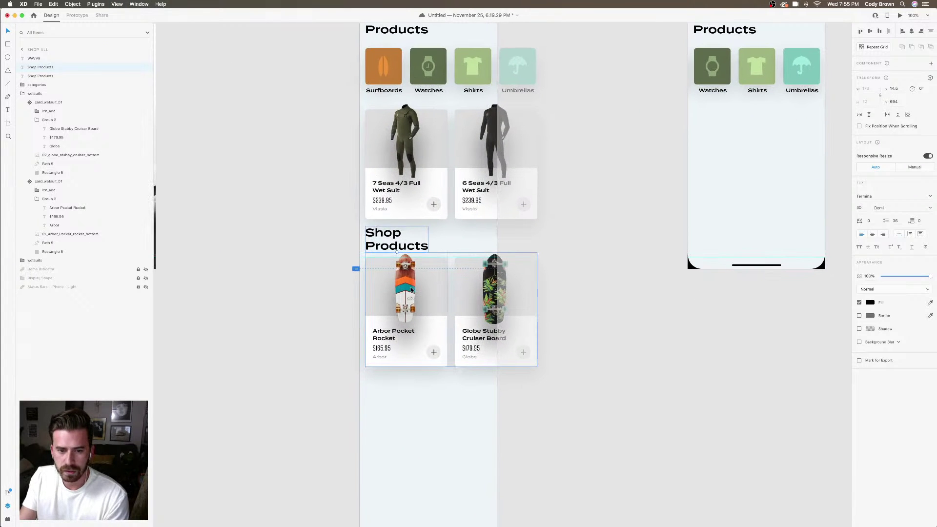
Lower the skateboard row below the copied heading, and shift the heading and both card rows down to free space under the categories
click(396, 237)
click(397, 261)
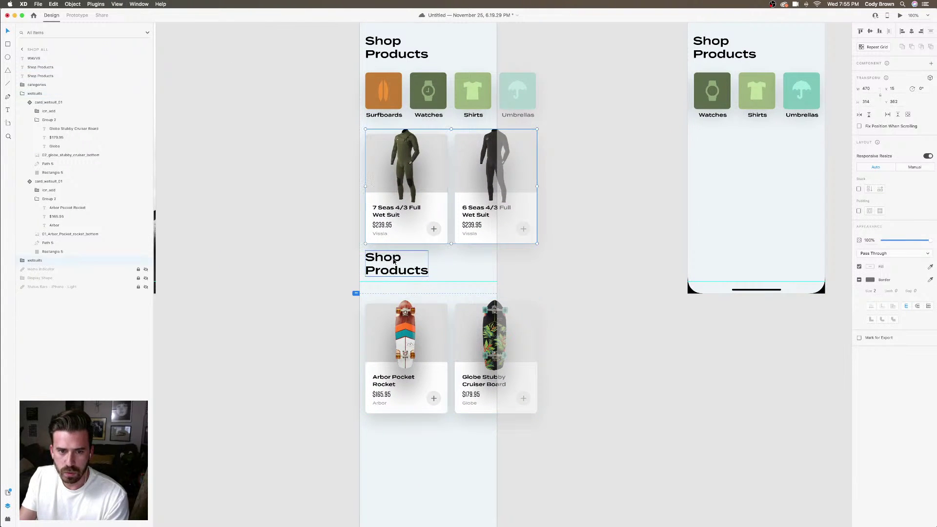
shift+click(430, 147)
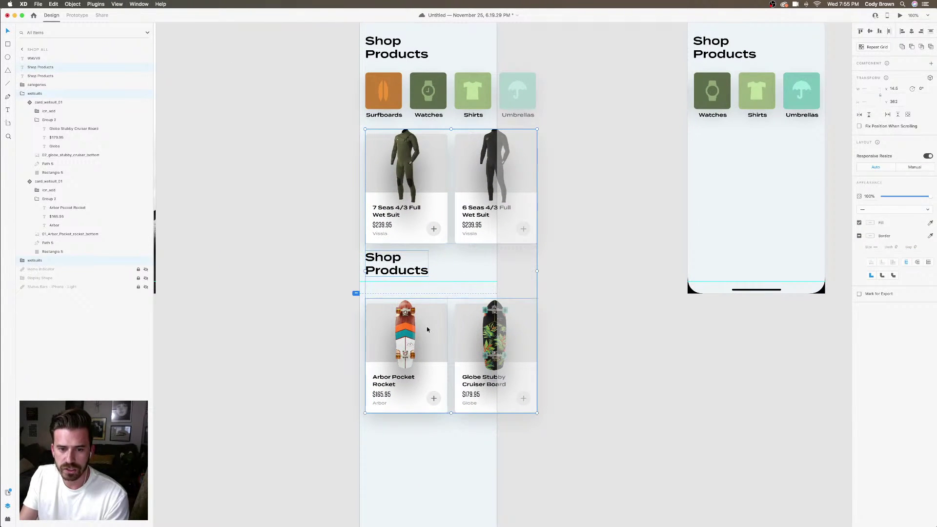
key(super+z)
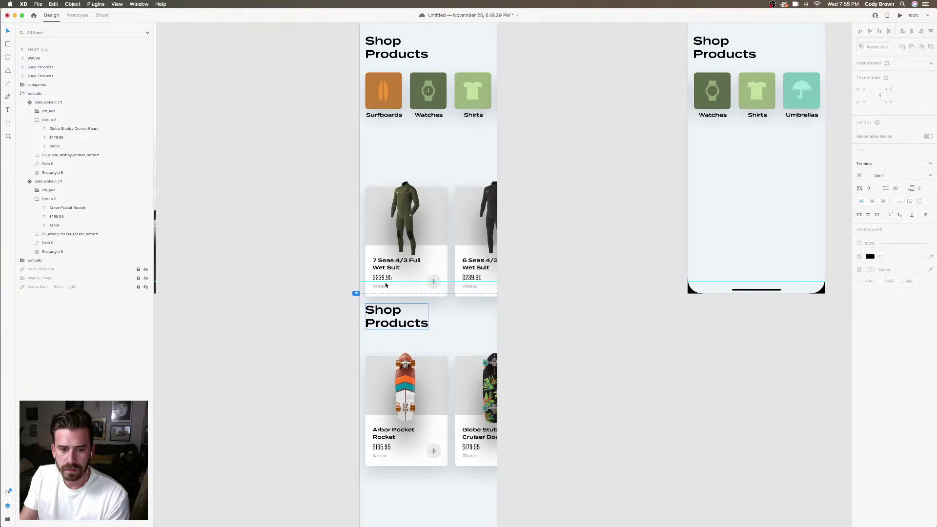
Move the copied Shop Products heading between the category icons and the wetsuit row, and set its font size to 24
drag(383, 324, 398, 162)
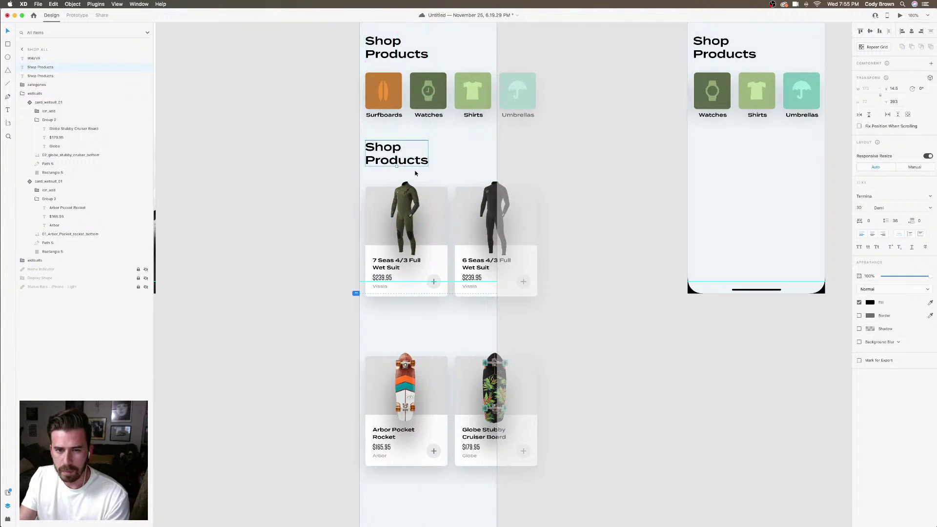
scroll(403, 150, up, 1)
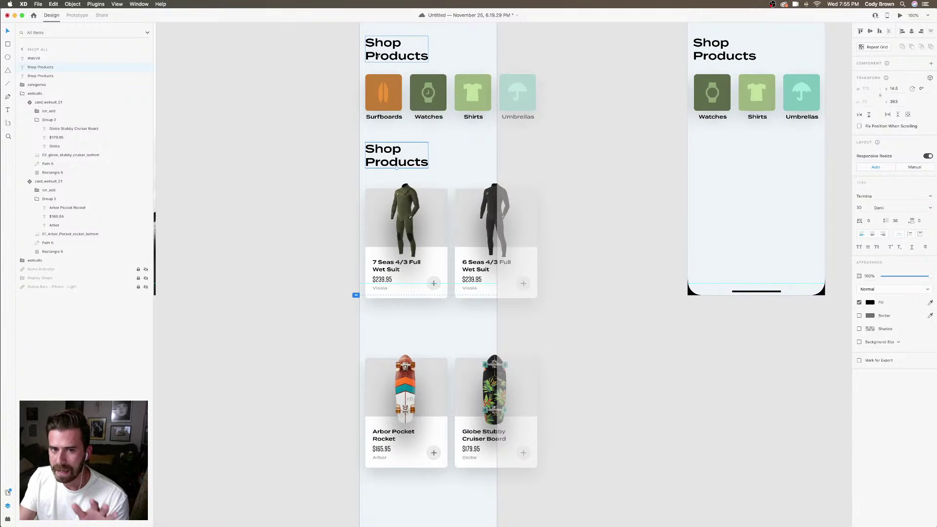
click(859, 207)
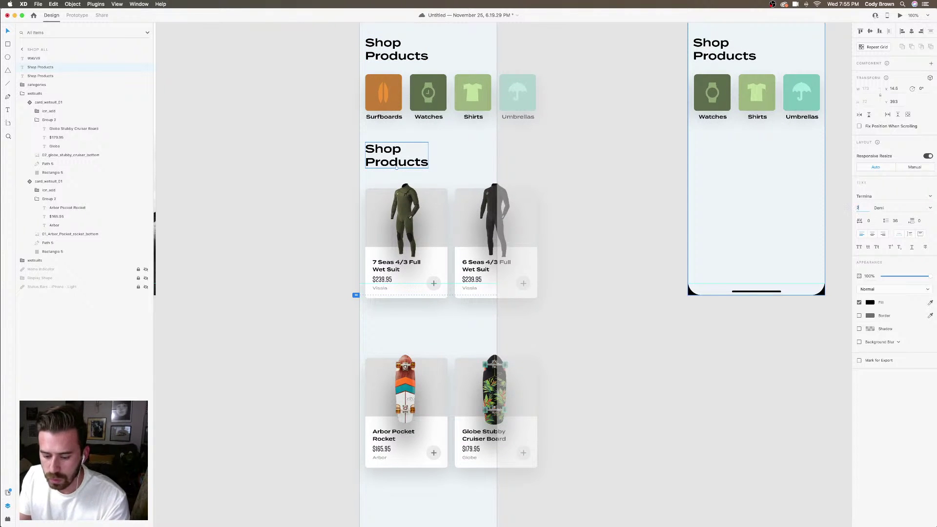
text(24)
key(Return)
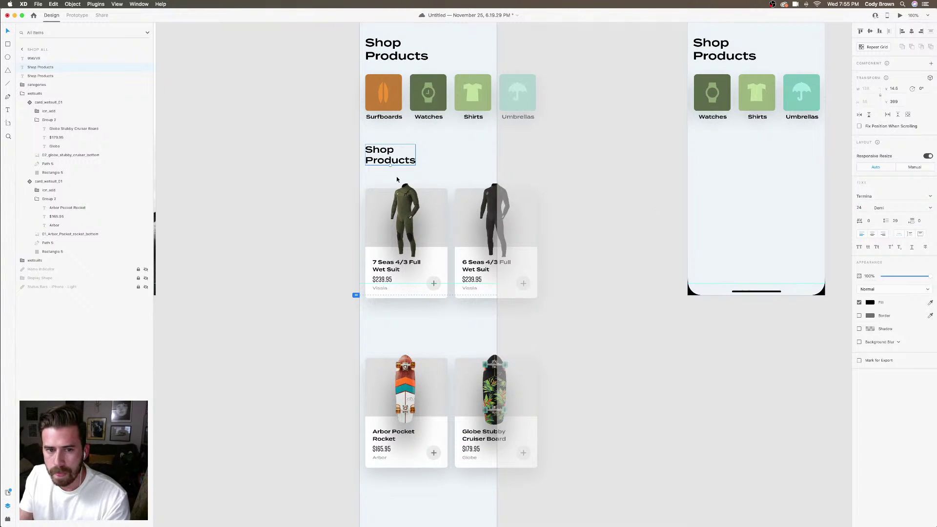
Change the copied heading's text above the wetsuit cards to Featured wetsuits
double_click(387, 160)
click(387, 161)
key(super+a)
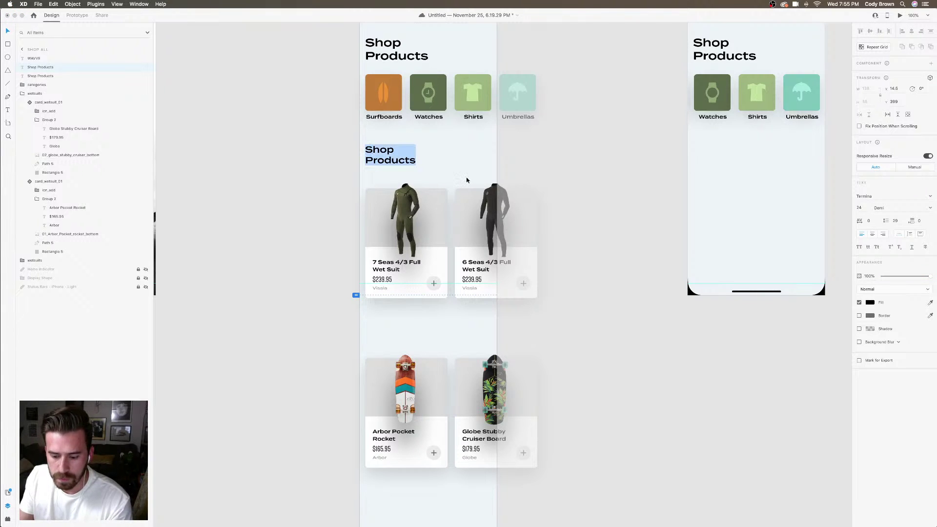
text(Featured)
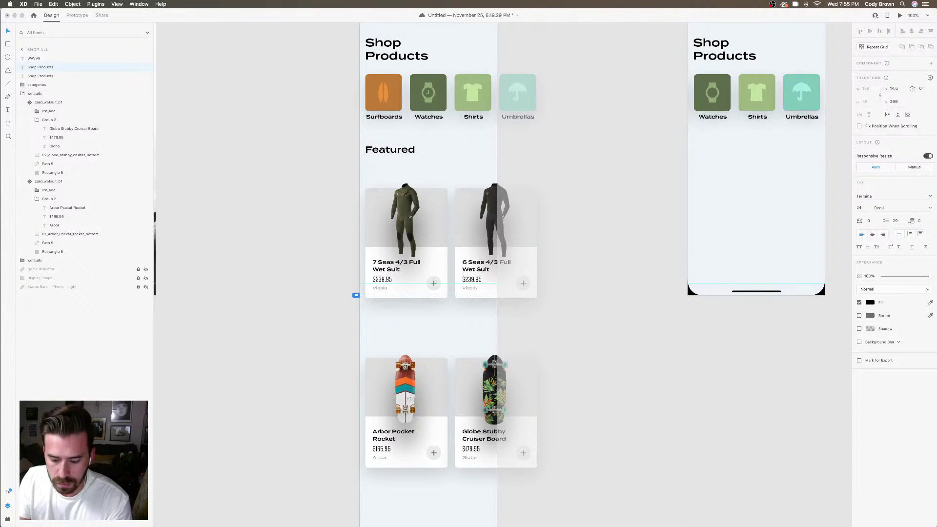
text( wetsuits)
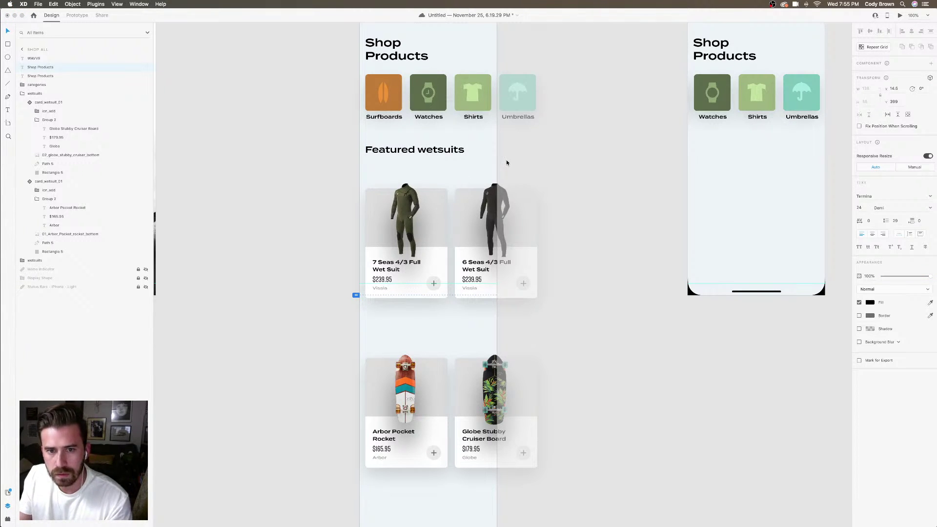
key(Escape)
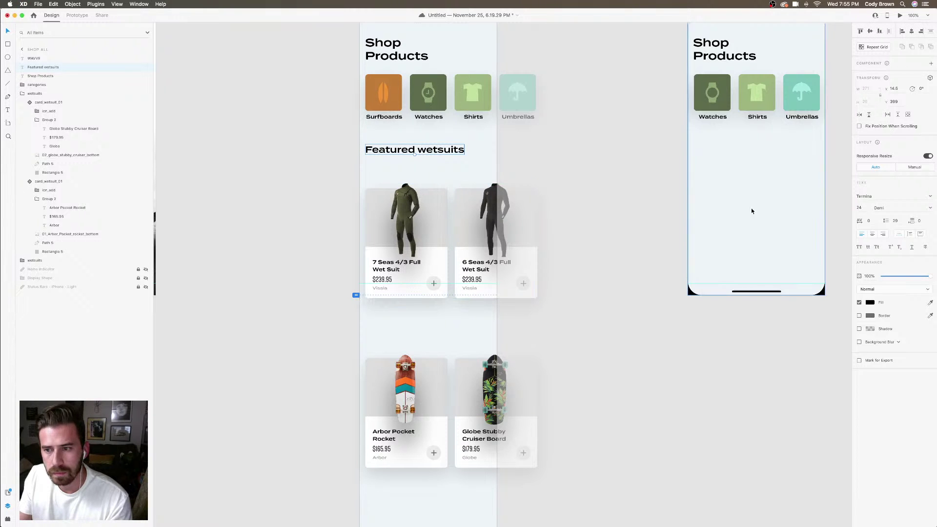
Set the Featured wetsuits heading's font size to 22
click(860, 207)
text(22)
key(Return)
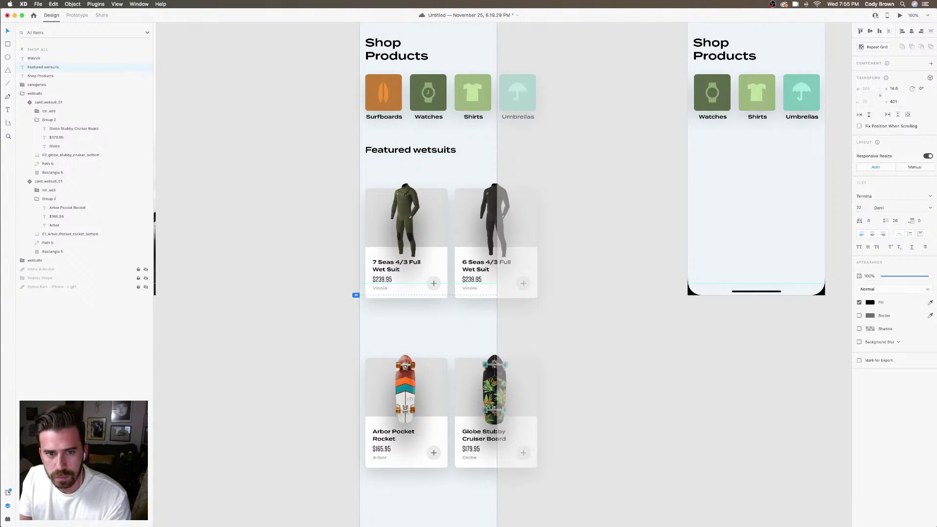
Move the wetsuit card row up beneath its Featured wetsuits heading, and shift both up closer to the category icons
click(457, 207)
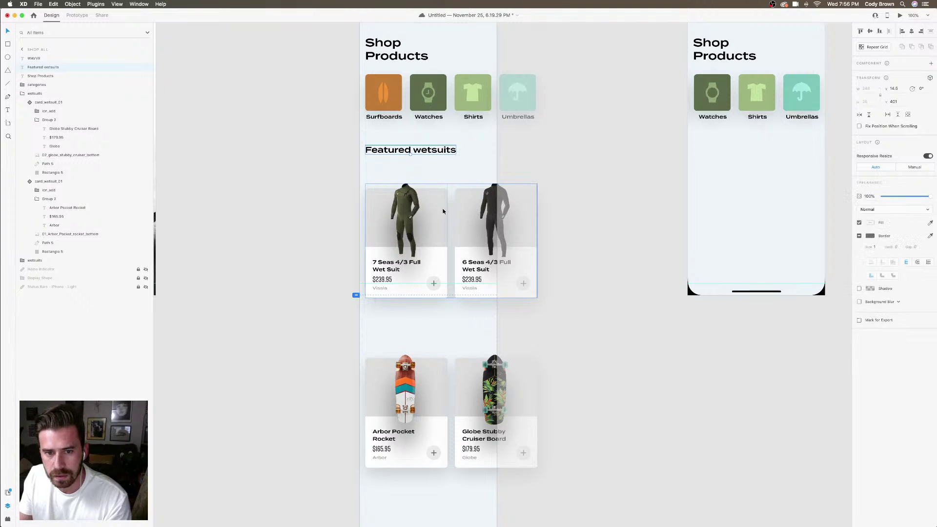
drag(475, 223, 475, 205)
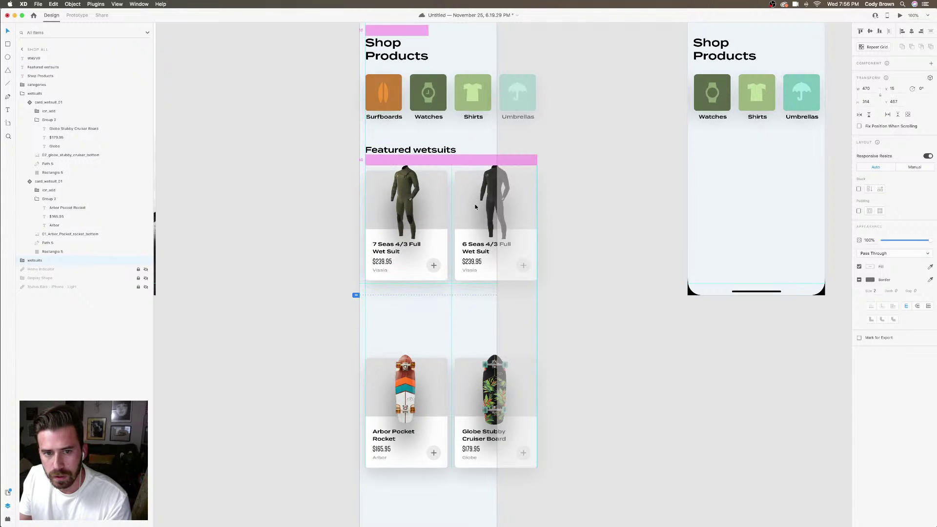
shift+click(432, 155)
drag(433, 155, 434, 141)
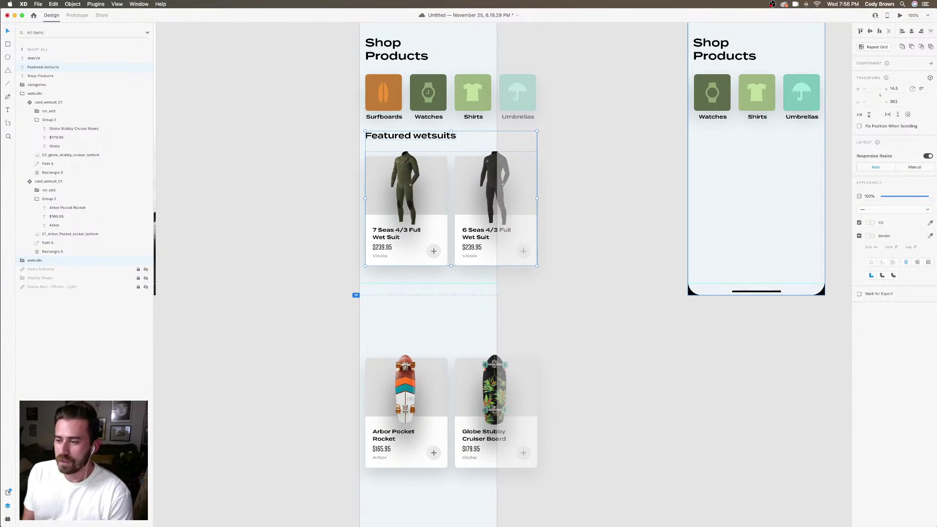
Duplicate the Featured wetsuits heading below the wetsuit row, and move the skateboard card row up beneath the copy
key(super+s)
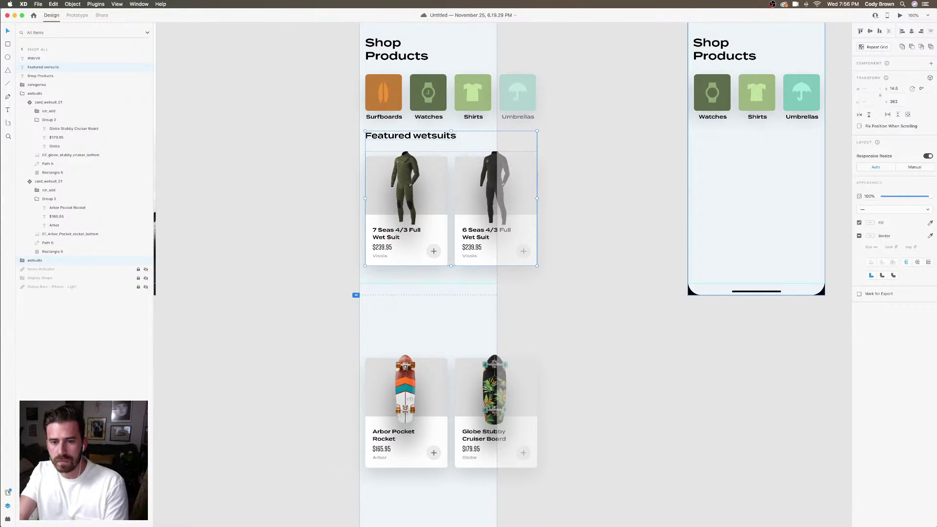
click(316, 122)
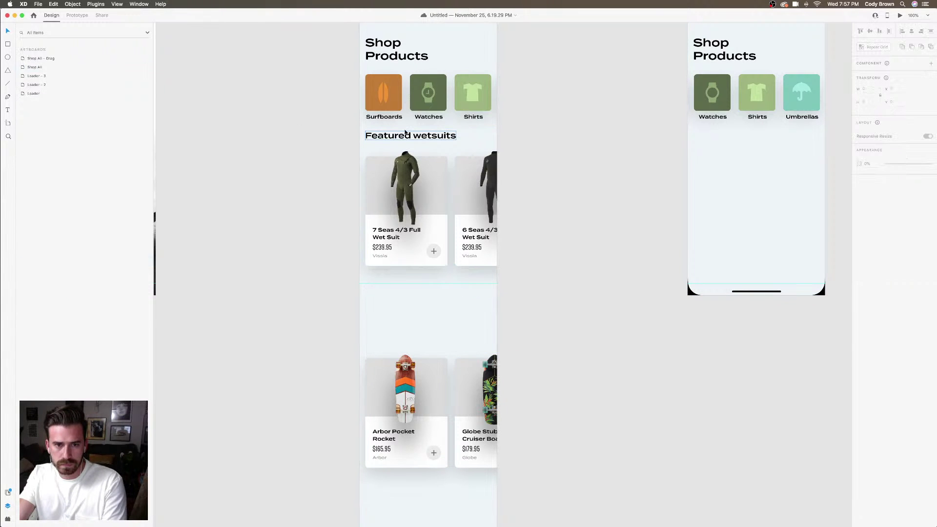
click(405, 132)
alt+drag(405, 131, 413, 281)
click(465, 392)
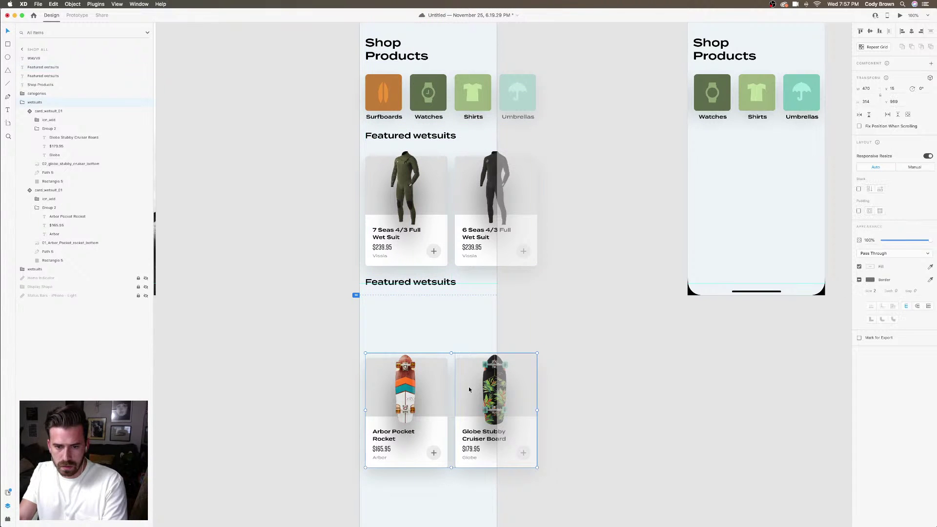
drag(470, 389, 464, 336)
click(341, 292)
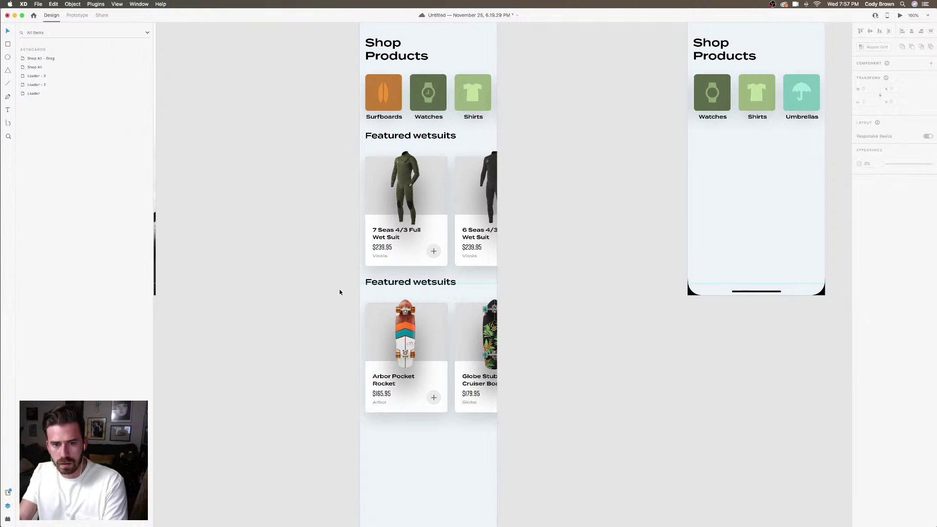
Preview the Shop All artboard and scroll through it to check the vertical scrolling and section spacing
click(456, 192)
scroll(459, 192, up, 4)
click(599, 121)
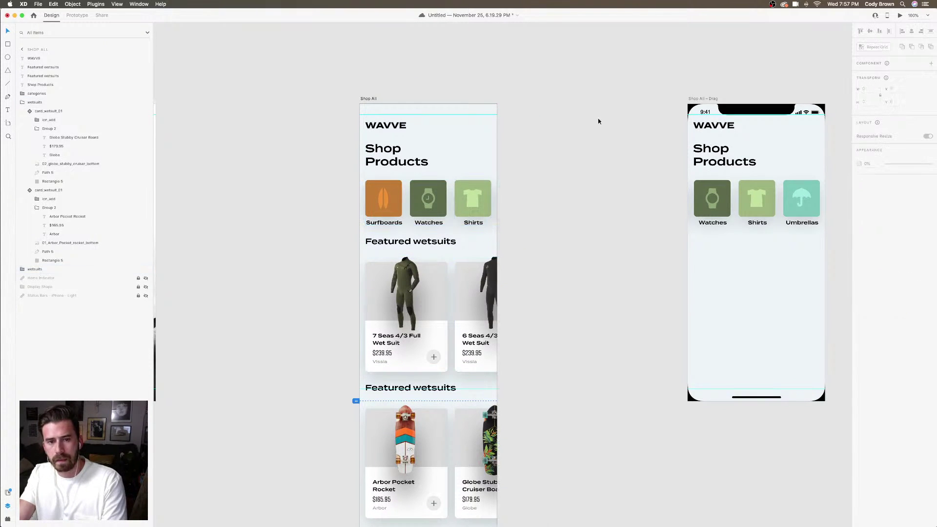
click(368, 99)
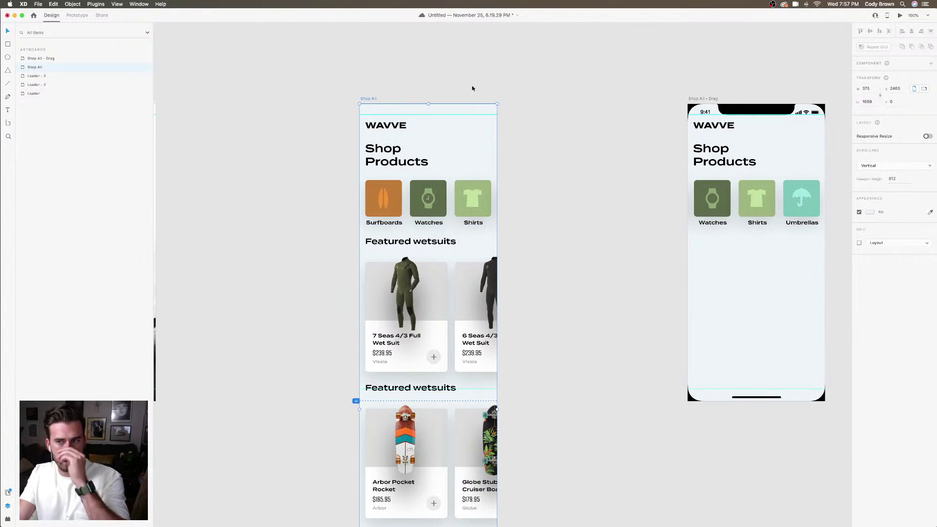
click(900, 15)
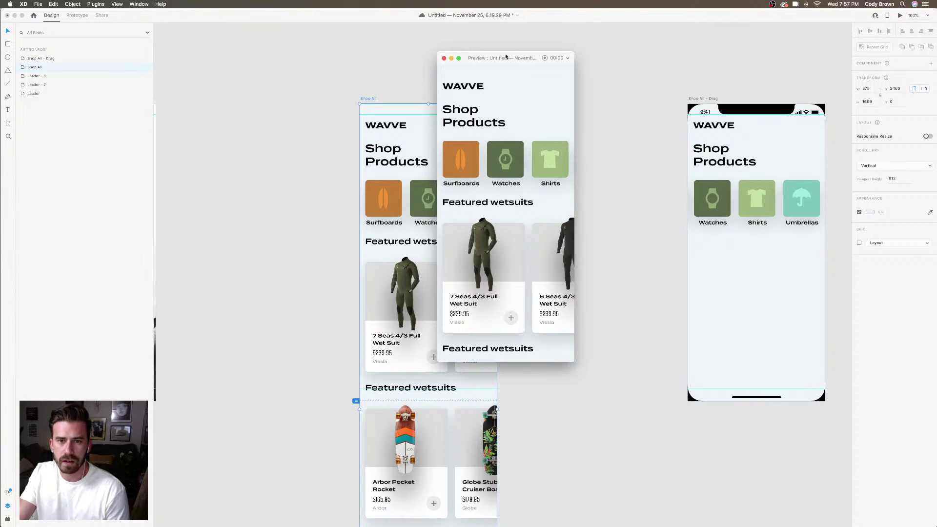
drag(483, 61, 380, 52)
scroll(416, 95, down, 5)
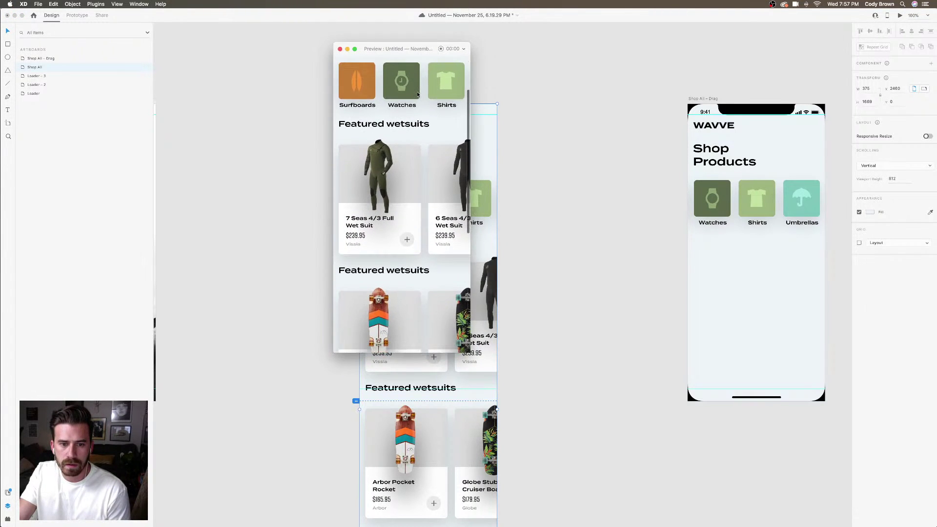
scroll(417, 92, up, 6)
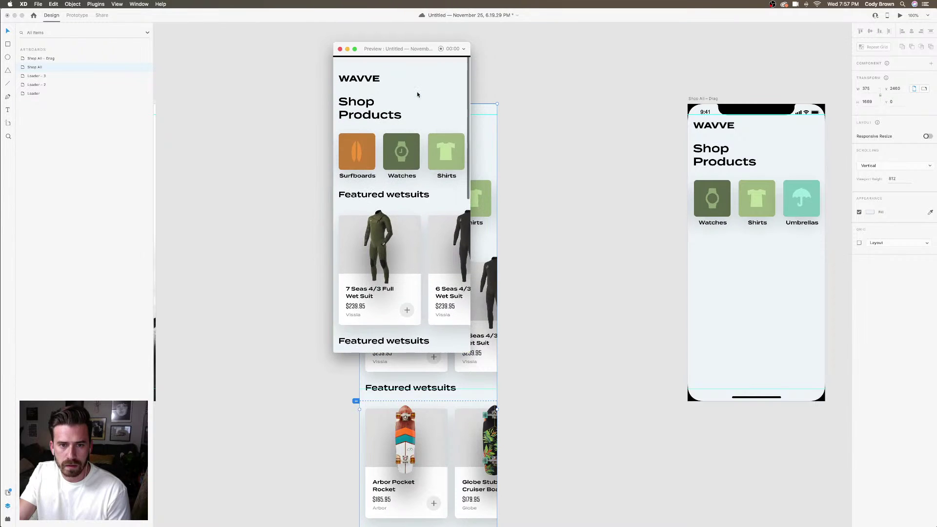
mouse_move(437, 149)
mouse_down()
mouse_move(397, 149)
mouse_move(455, 148)
mouse_move(391, 151)
mouse_move(445, 149)
mouse_up()
click(340, 49)
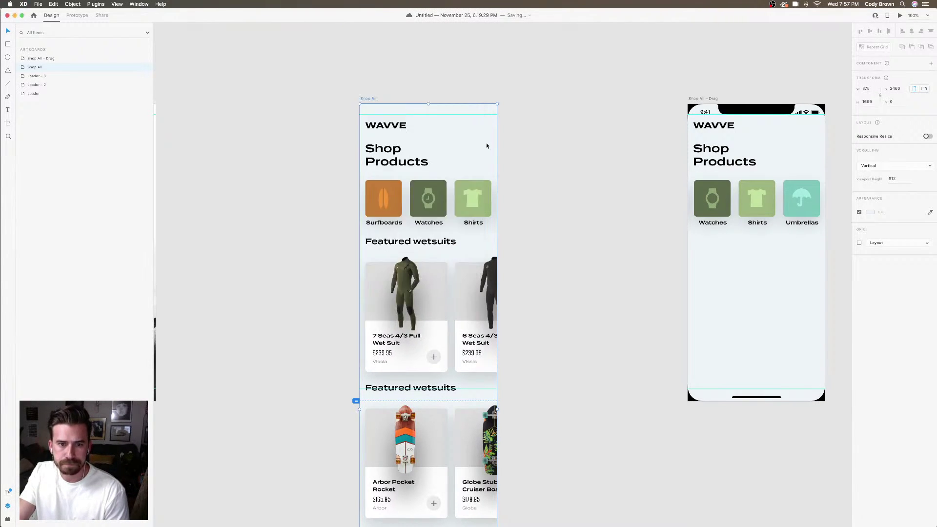
click(581, 184)
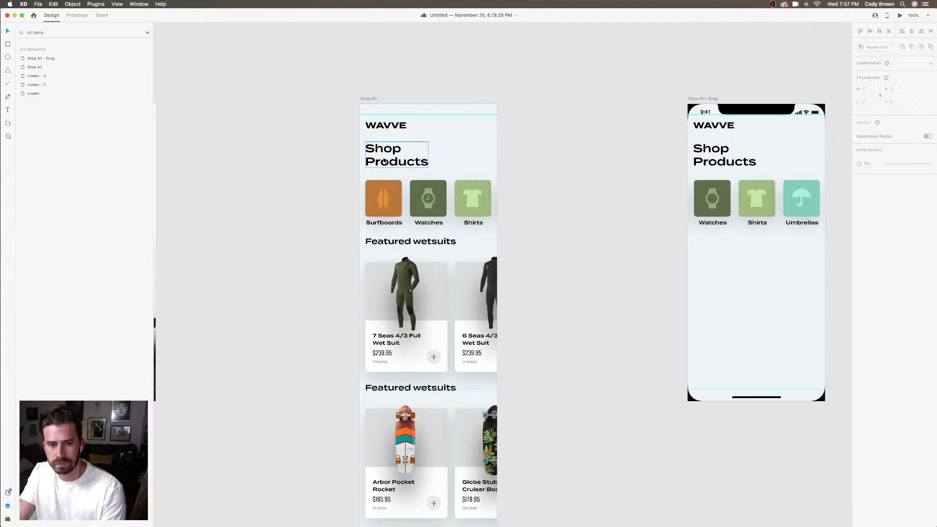
click(385, 158)
scroll(400, 192, down, 3)
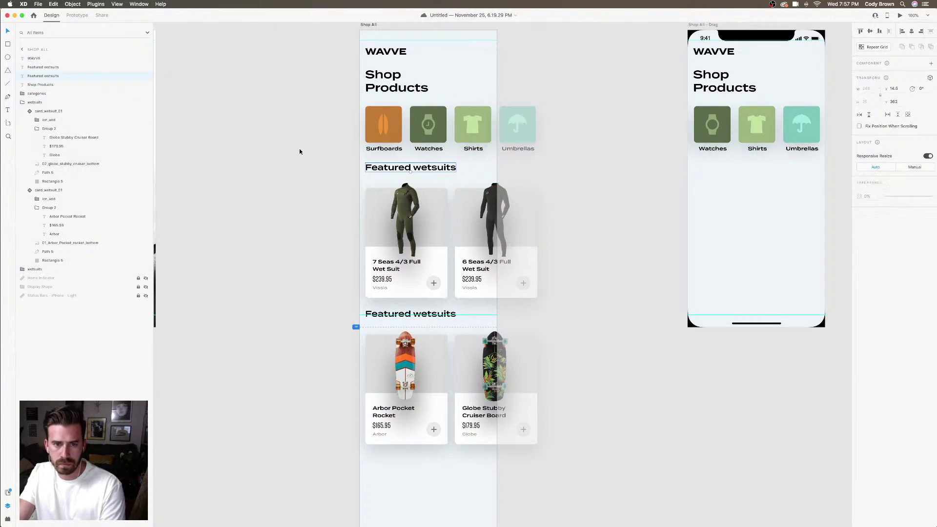
click(340, 183)
scroll(340, 183, down, 4)
scroll(340, 184, up, 5)
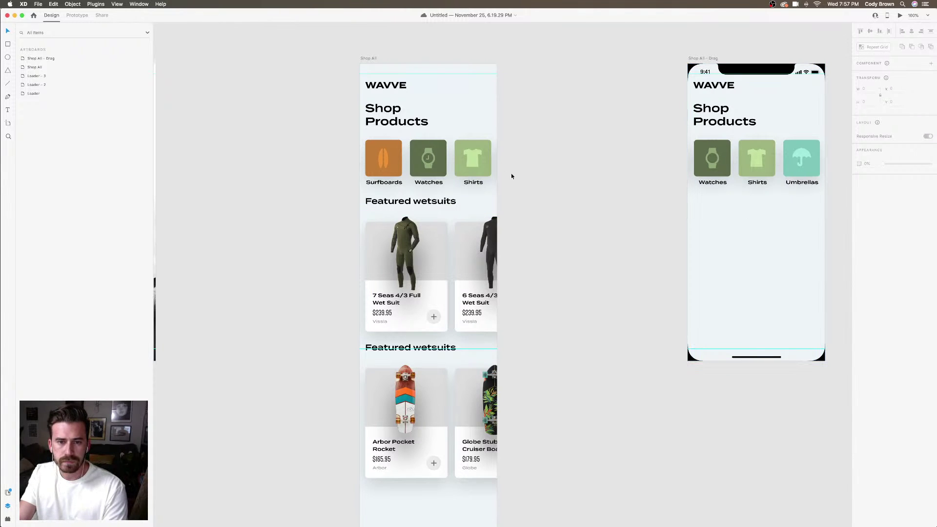
click(362, 59)
click(220, 61)
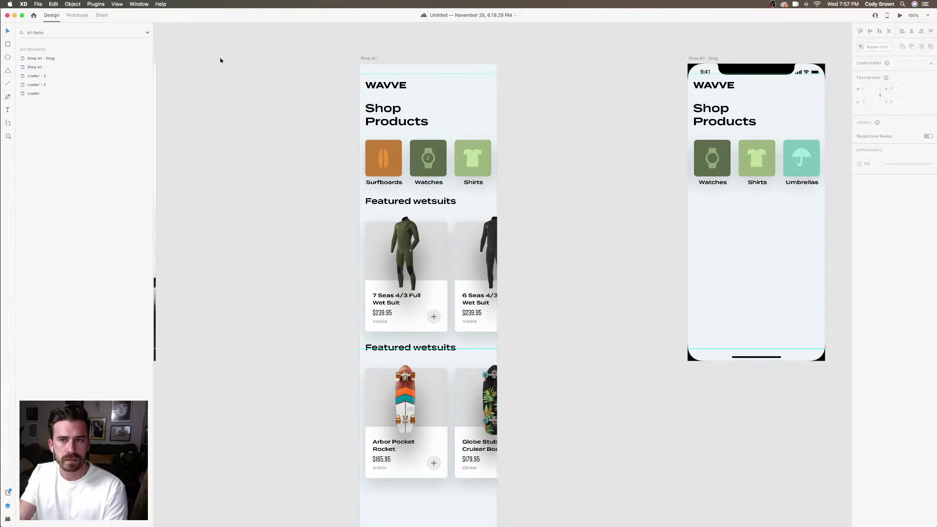
Draw a borderless rectangle about 375 wide and 81 high across the Shop All artboard, with its lower edge at the viewport line
click(8, 44)
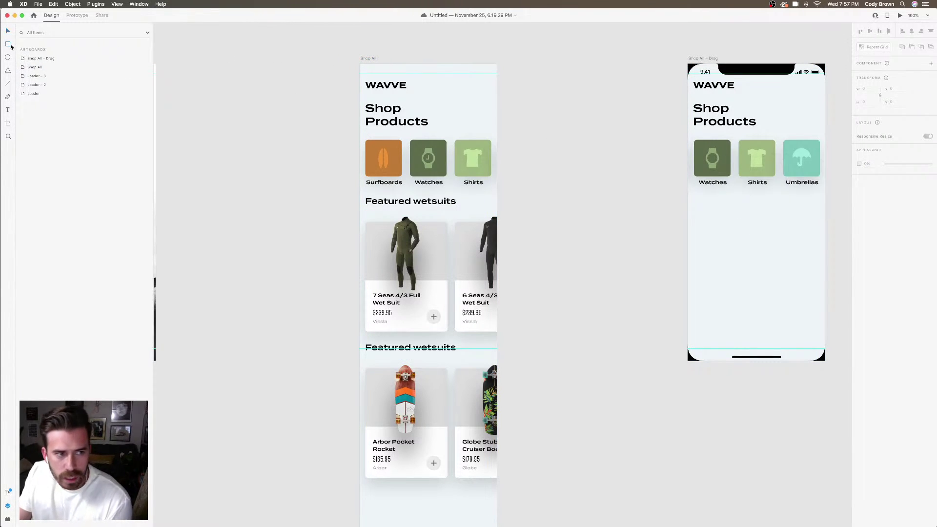
scroll(386, 348, up, 5)
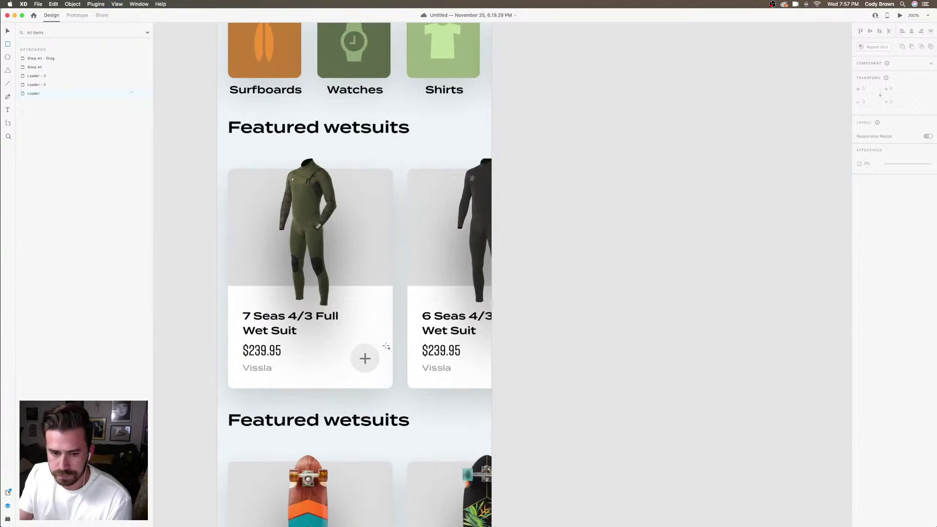
scroll(306, 370, down, 3)
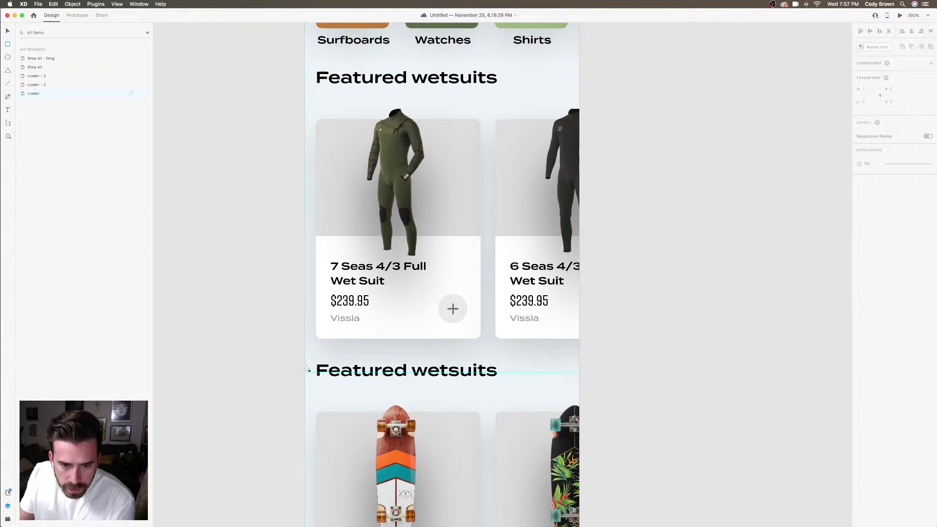
scroll(306, 369, up, 3)
scroll(306, 383, down, 2)
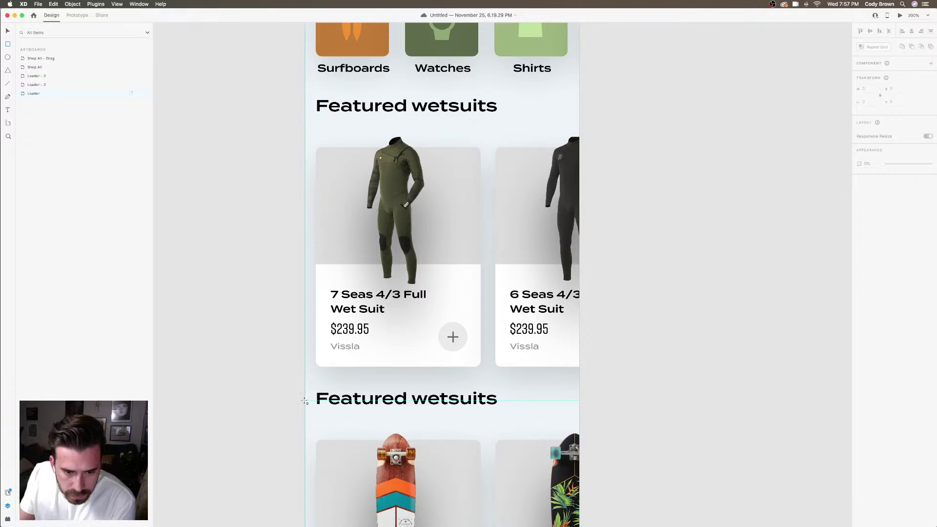
mouse_move(305, 401)
mouse_down()
mouse_move(395, 354)
mouse_move(579, 342)
mouse_up()
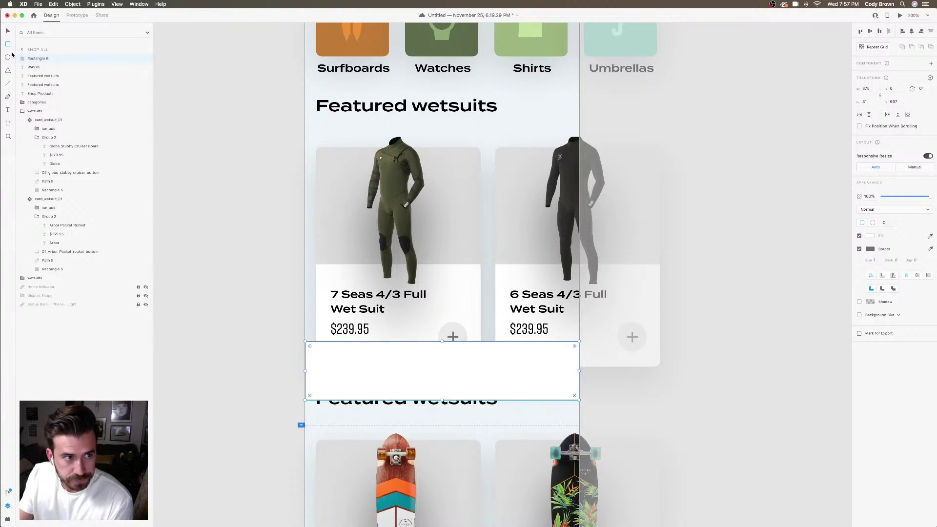
key(v)
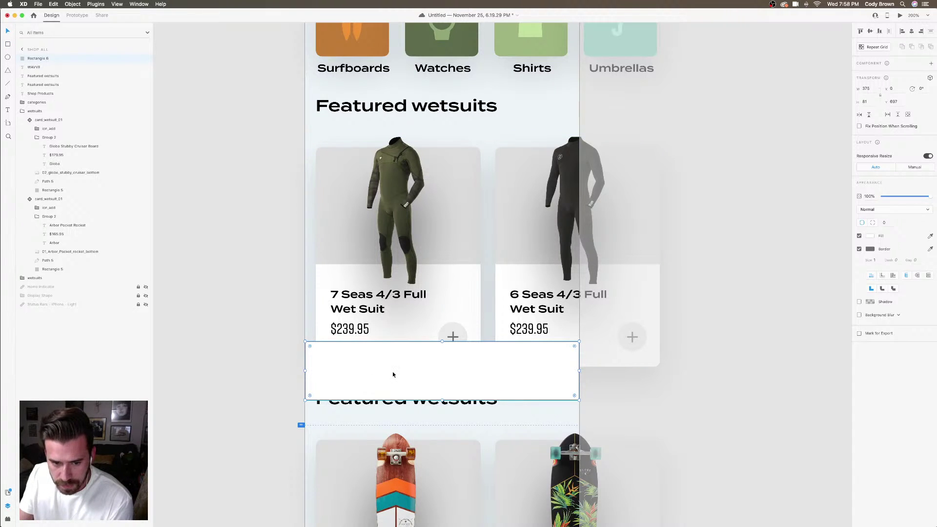
drag(393, 374, 389, 399)
click(859, 248)
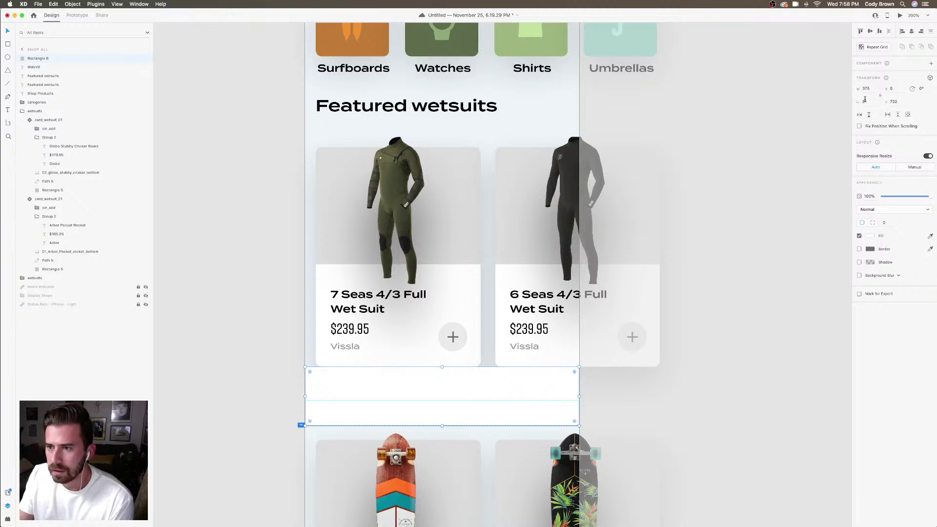
Set the rectangle's height to 100 and move it up so its lower edge meets the viewport line
click(865, 101)
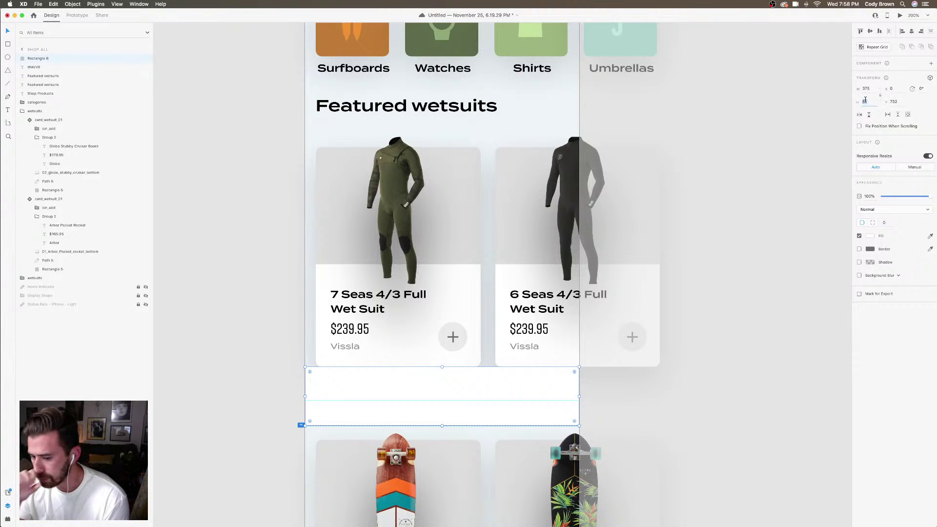
text(100)
key(Return)
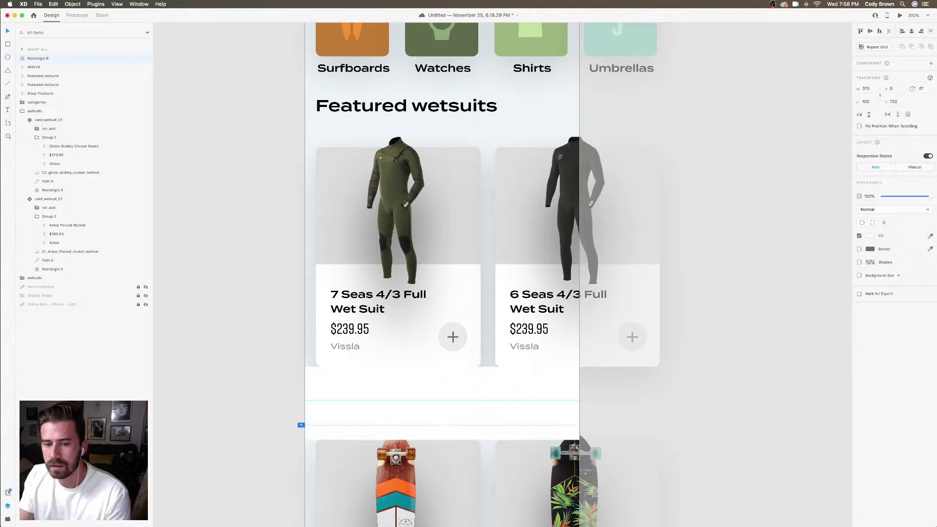
drag(515, 404, 516, 391)
key(Escape)
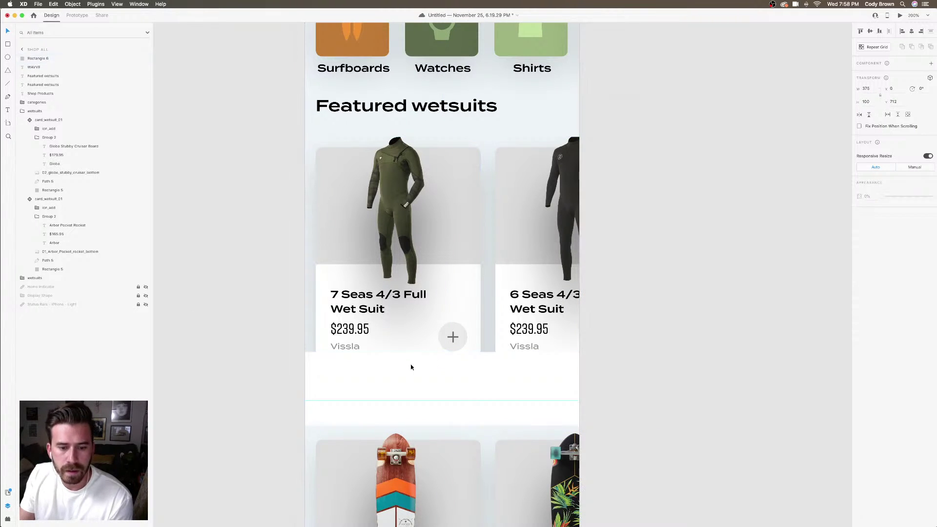
Apply a background blur to the white rectangle with blur amount 15, brightness 14 and opacity 1%
click(407, 366)
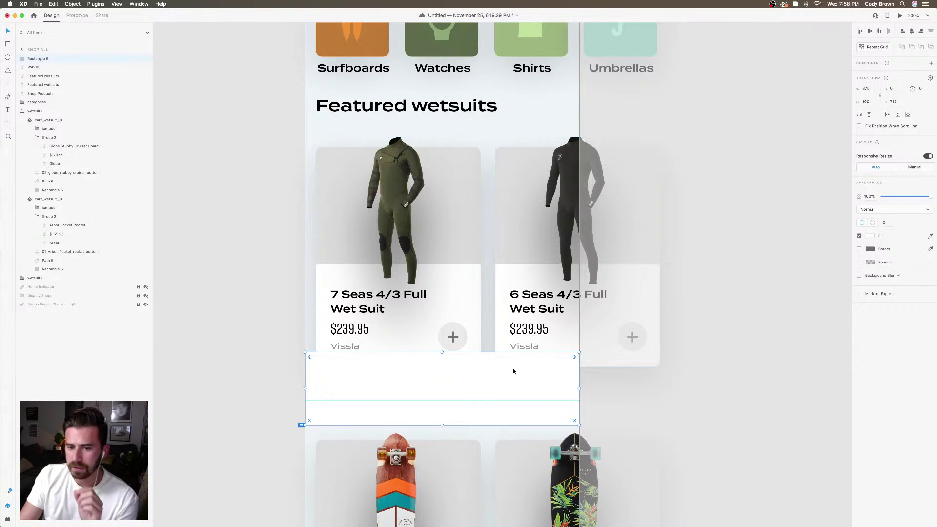
click(859, 276)
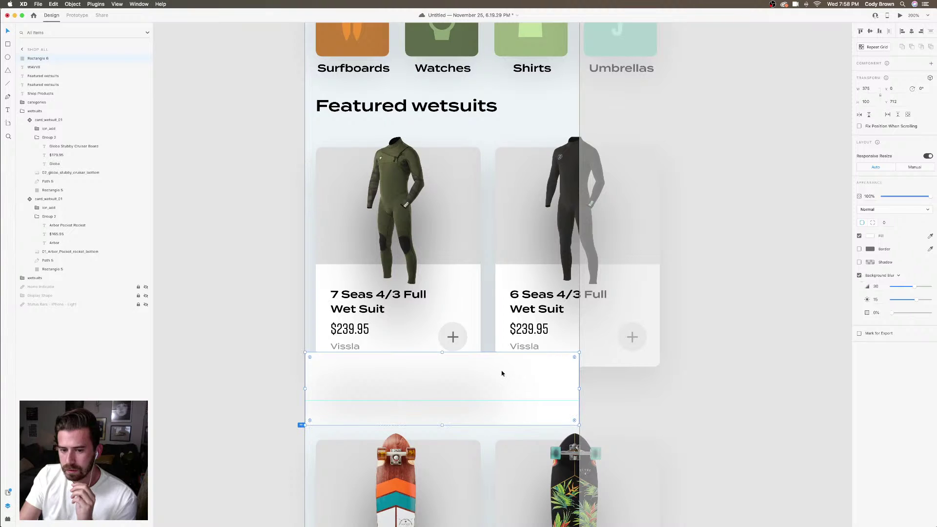
mouse_move(501, 389)
mouse_down()
mouse_move(504, 351)
mouse_move(493, 334)
mouse_move(513, 321)
mouse_move(496, 309)
mouse_move(512, 274)
mouse_move(501, 389)
mouse_up()
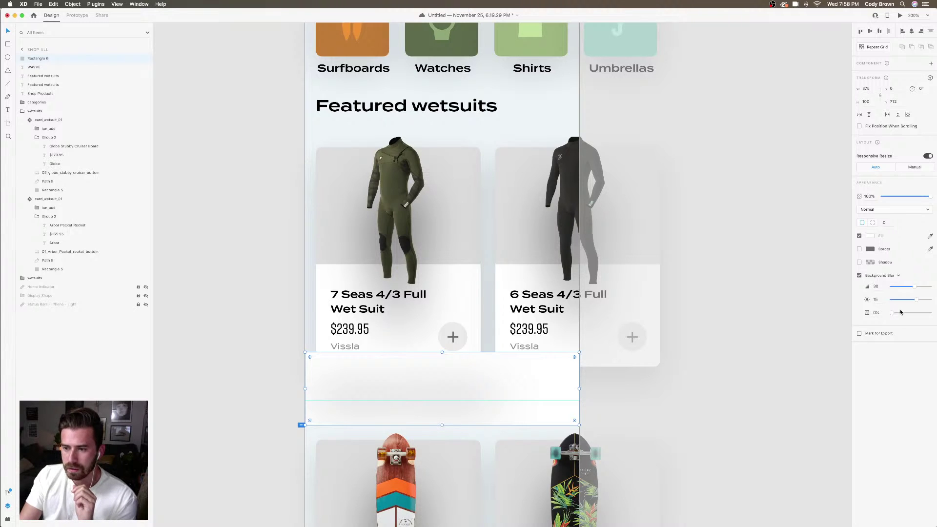
drag(893, 315, 900, 289)
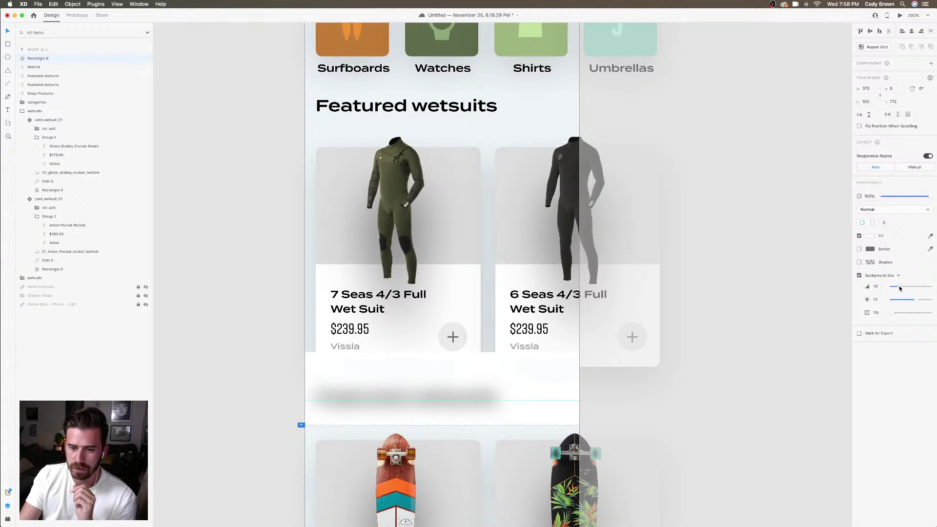
drag(900, 289, 903, 288)
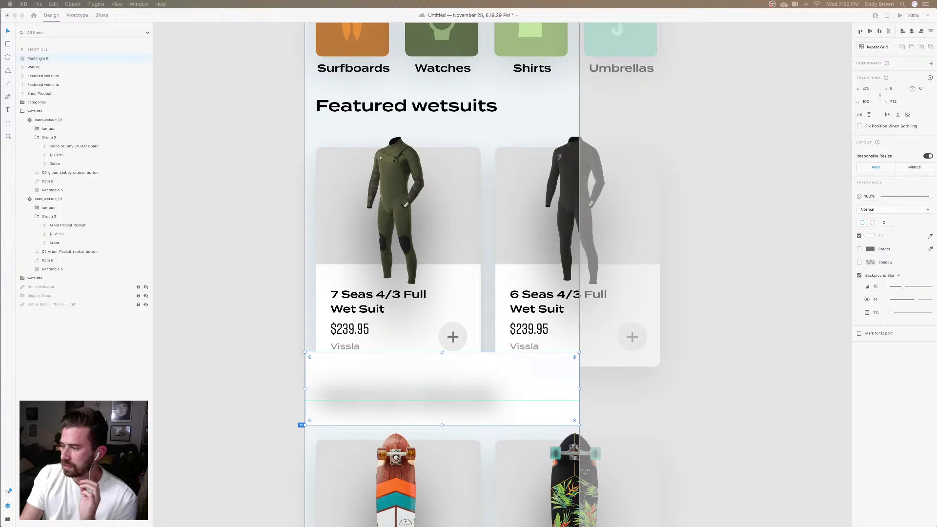
click(850, 240)
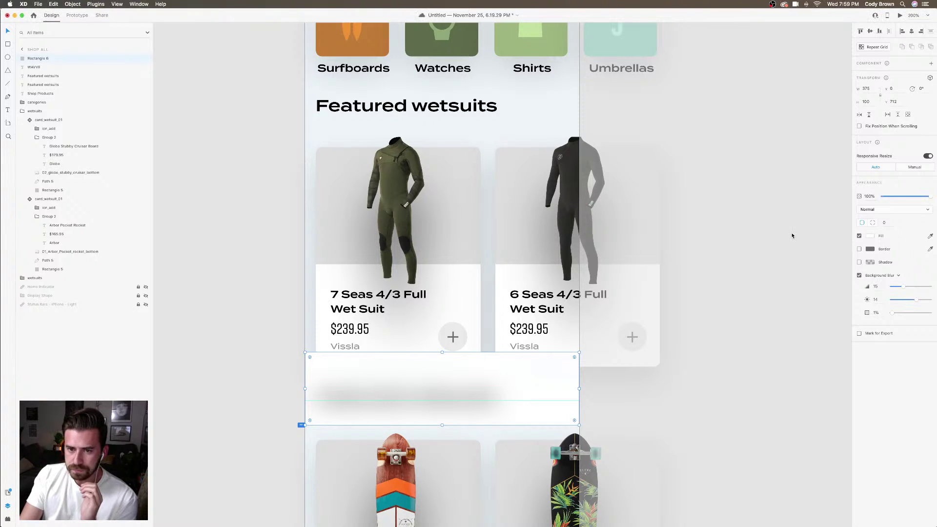
Collapse the expanded wetsuits group in the layer hierarchy and save the document
click(22, 111)
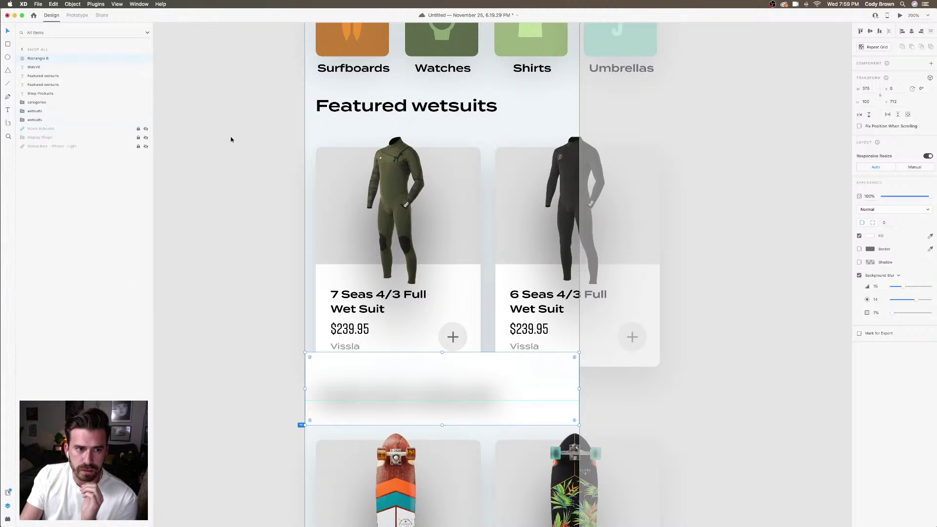
click(161, 78)
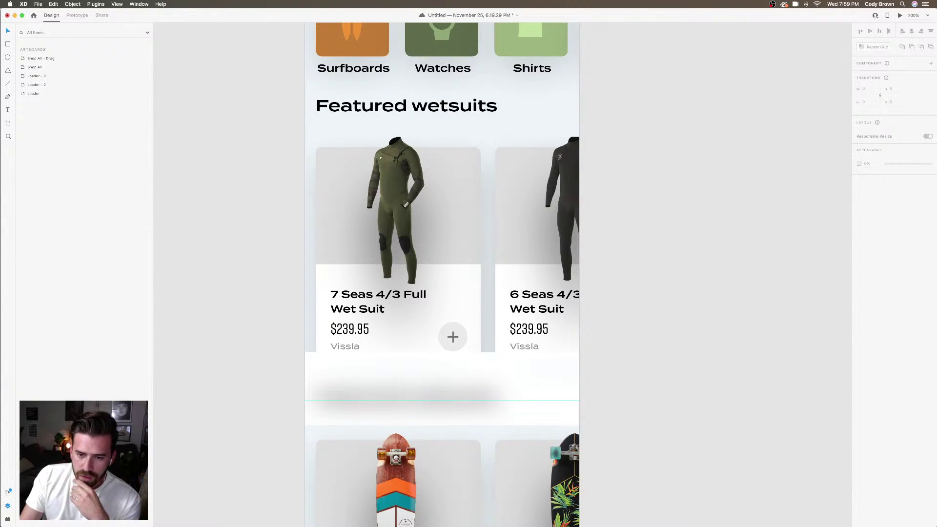
key(super+s)
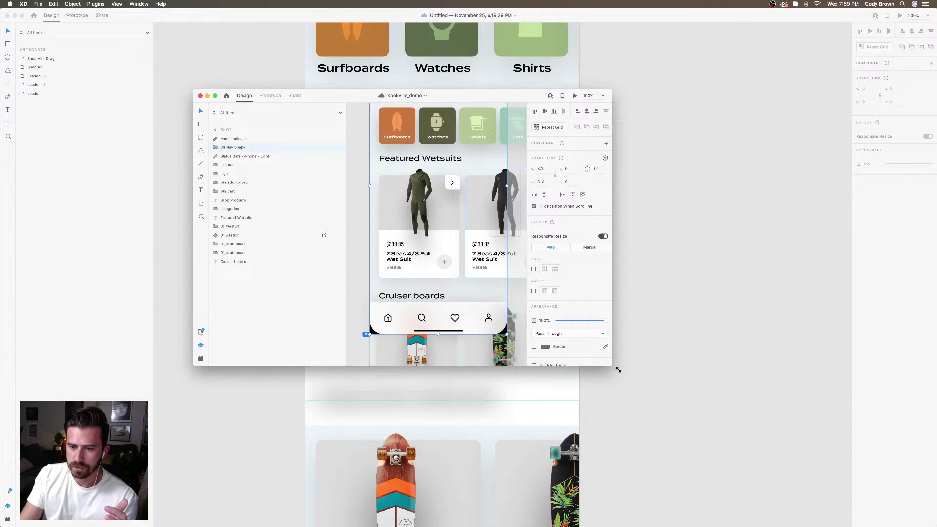
Enlarge the Kookville_demo document window and examine the bottom navigation bar on its Shop artboards as a reference
drag(618, 370, 812, 468)
click(439, 331)
key(super+minus)
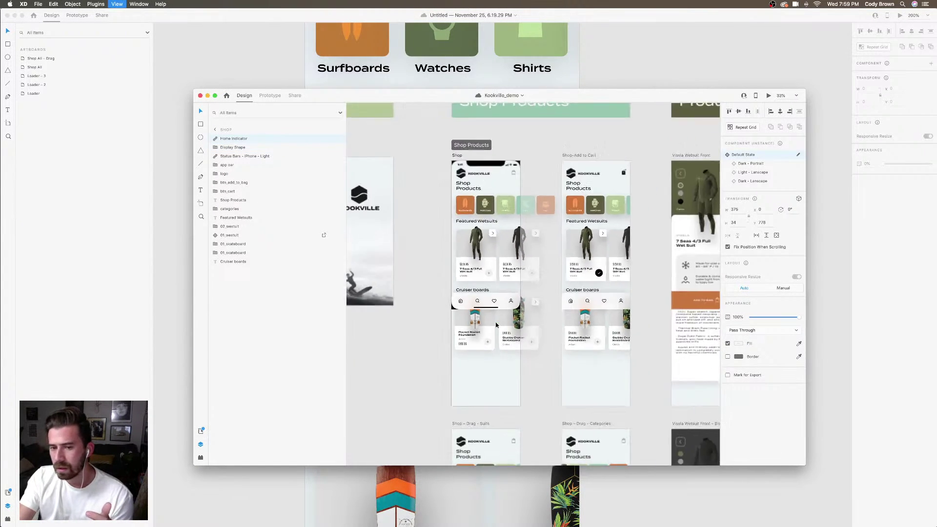
scroll(629, 329, right, 3)
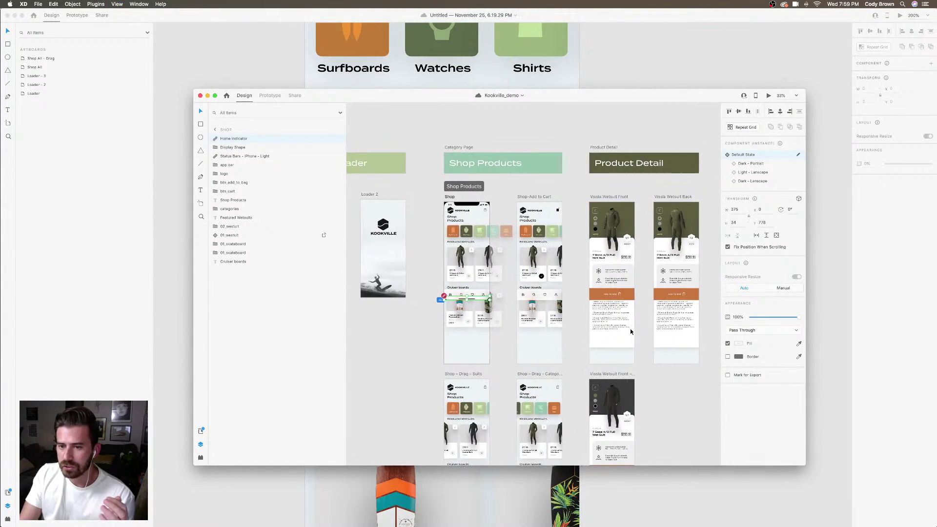
Examine the hand-drawn screen sketches on the Sketches artboard of Kookville_demo, moving and enlarging the document window for a better view
scroll(631, 332, left, 5)
scroll(630, 332, right, 6)
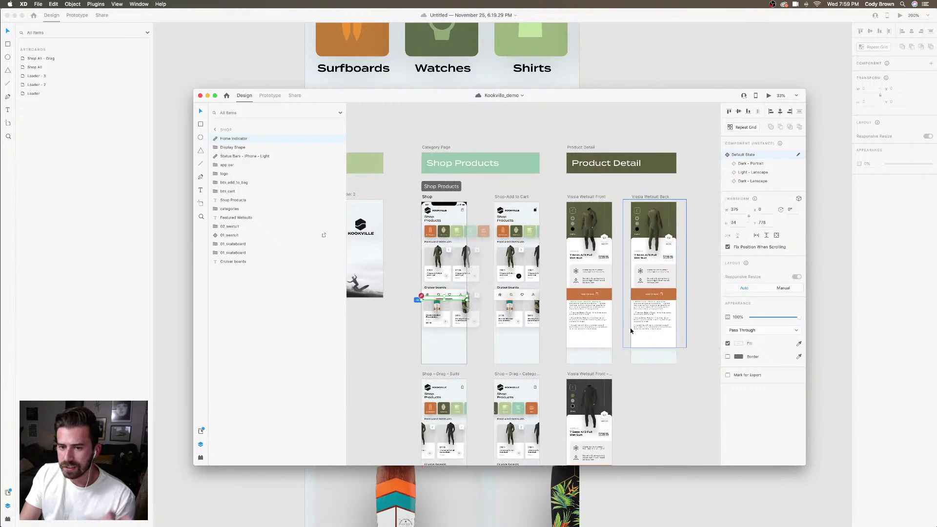
scroll(631, 331, left, 10)
click(631, 331)
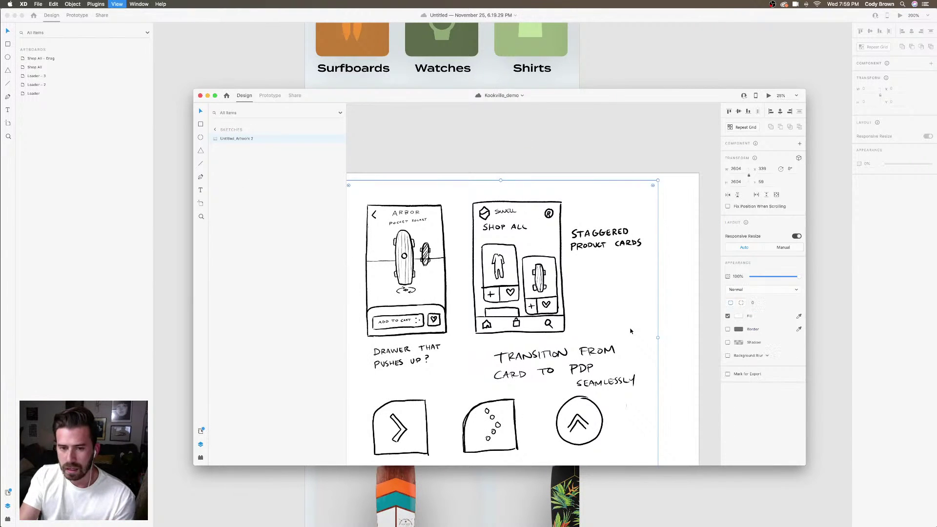
key(super+minus)
drag(665, 94, 656, 52)
drag(793, 423, 816, 472)
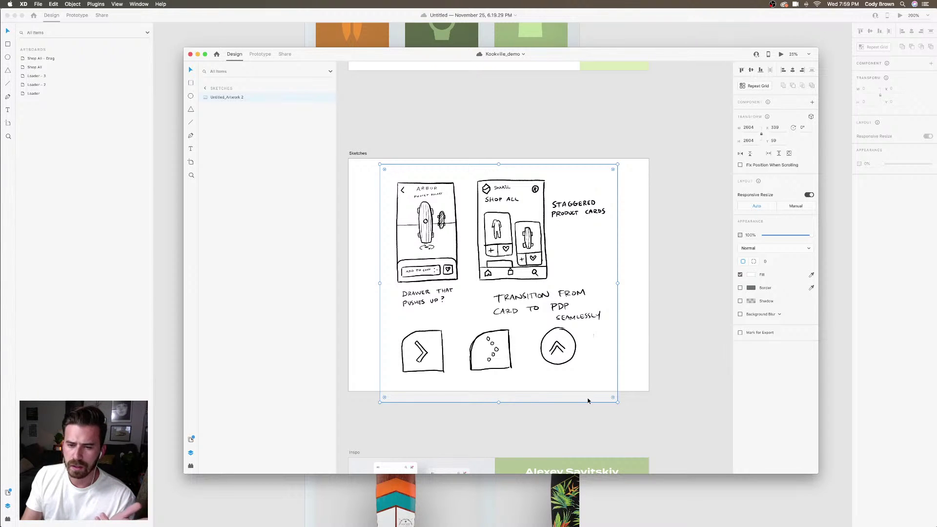
scroll(586, 324, up, 3)
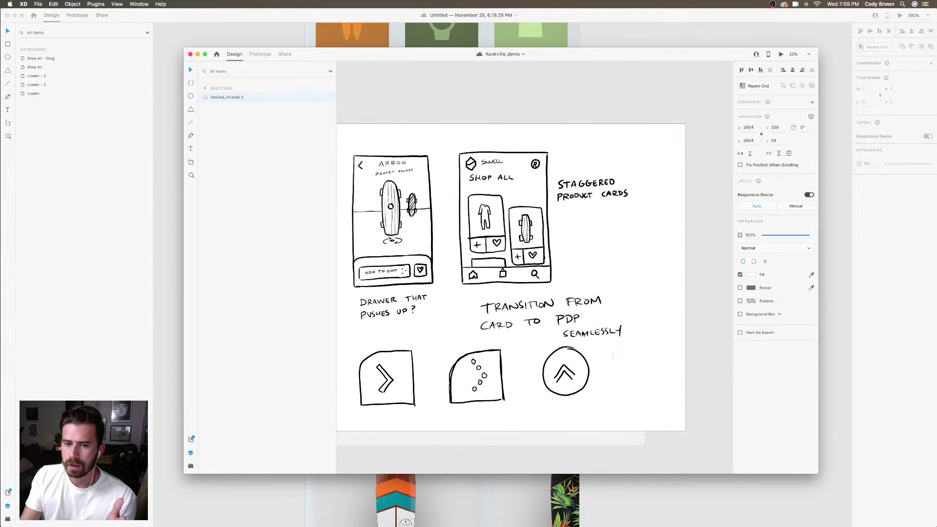
scroll(586, 324, left, 3)
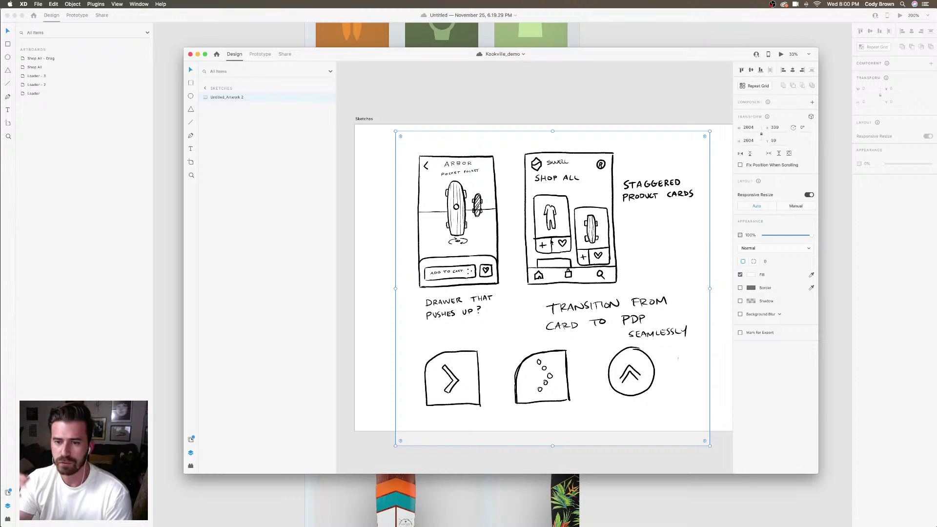
key(super+minus)
scroll(555, 139, up, 1)
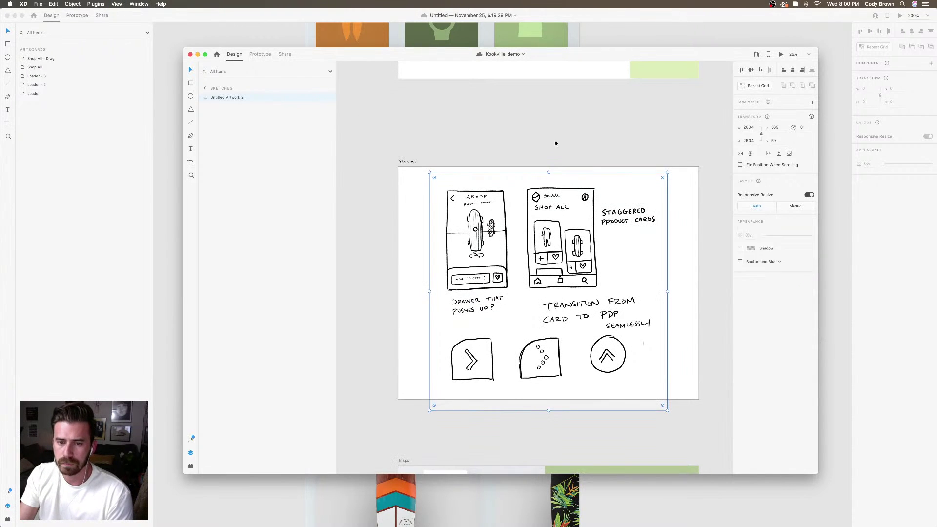
Examine the colour hexagons and the drinks photo that inspired them on the Vague Idea artboard
click(555, 139)
scroll(561, 215, up, 5)
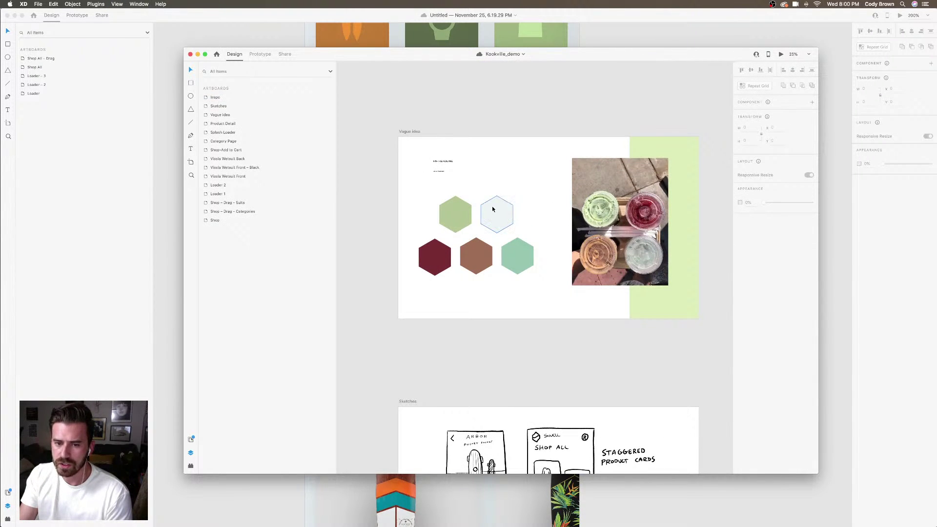
click(493, 209)
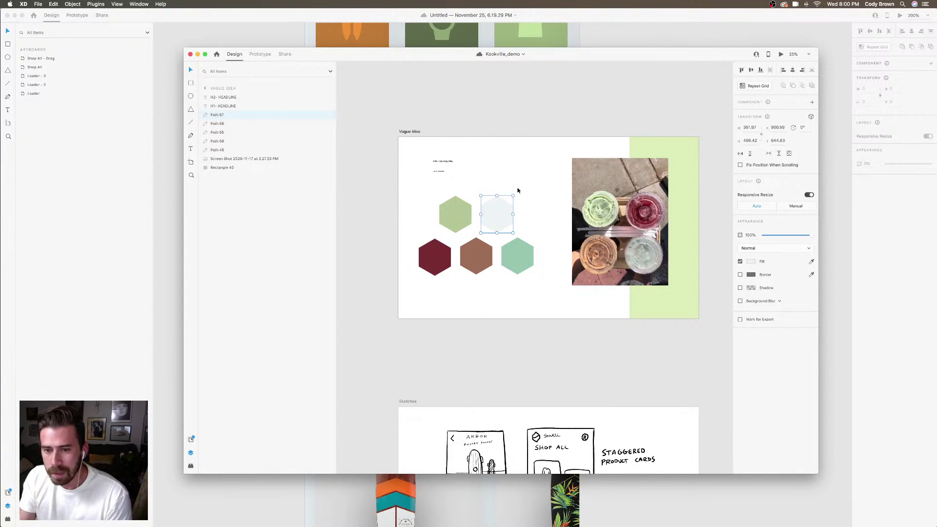
scroll(518, 190, up, 5)
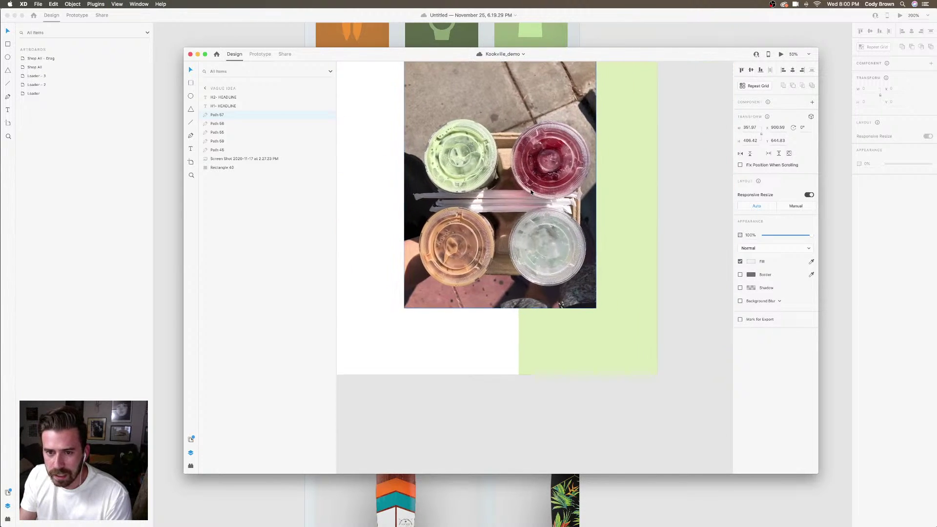
click(531, 192)
scroll(532, 192, up, 4)
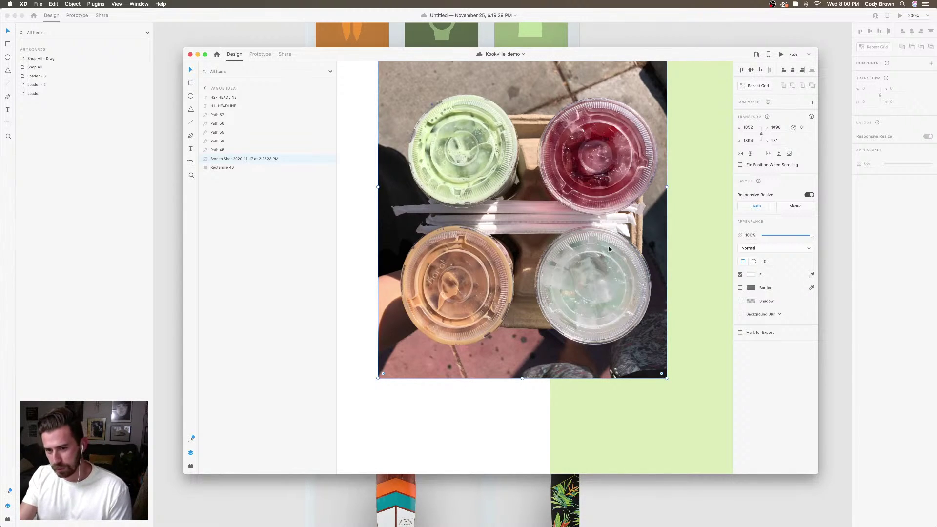
key(super+minus)
key(super+minus)
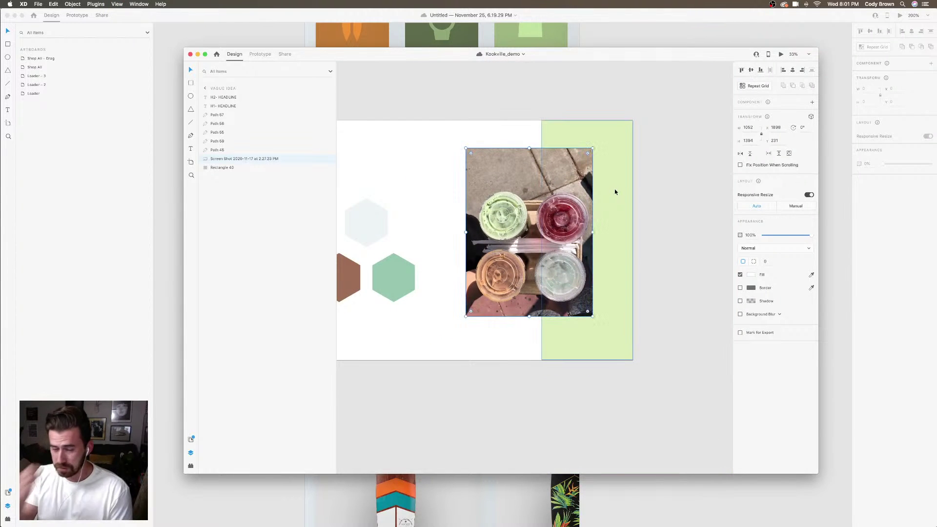
scroll(454, 224, left, 3)
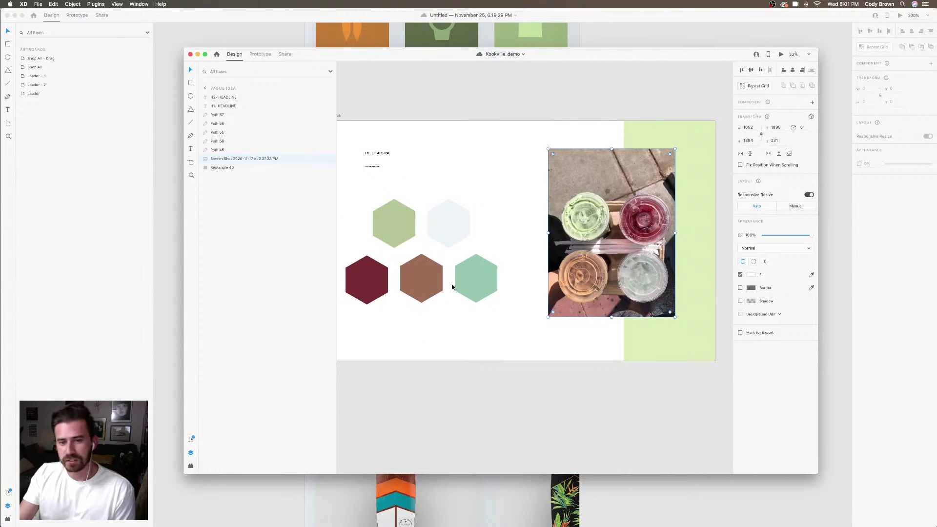
Return to the Untitled document and review the wetsuit cards and overall layout of the Shop All artboard
click(609, 39)
scroll(526, 139, up, 5)
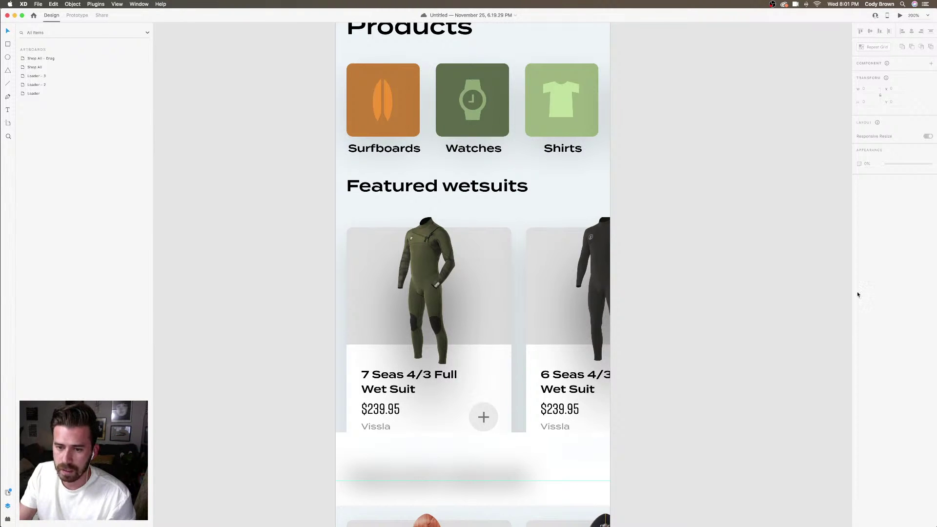
click(605, 249)
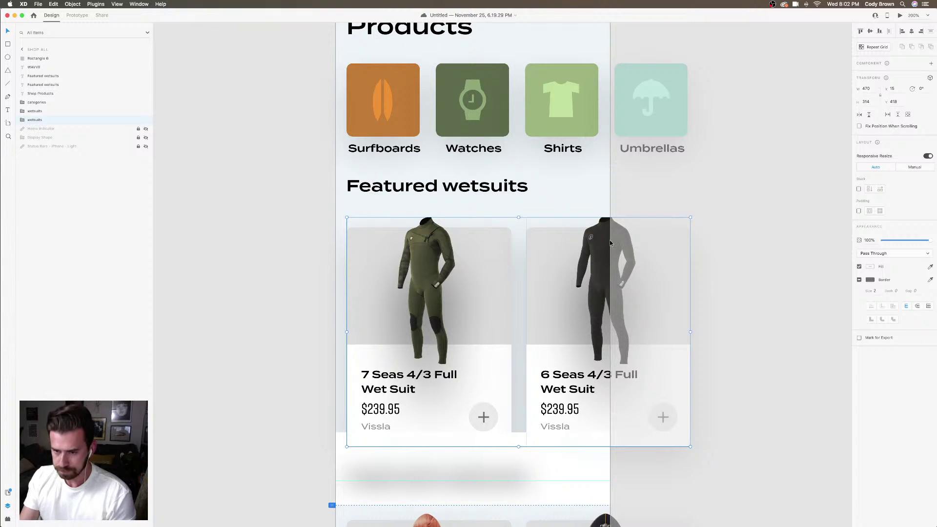
key(super+minus)
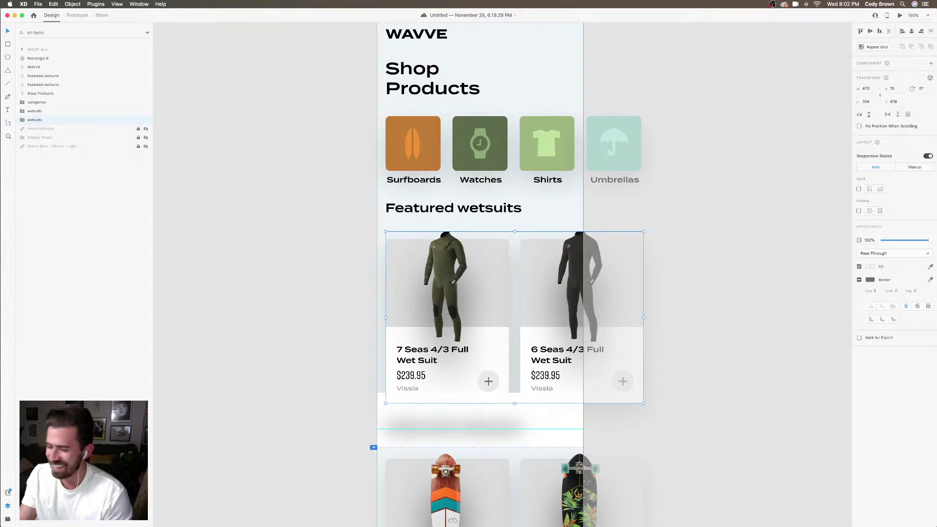
click(753, 221)
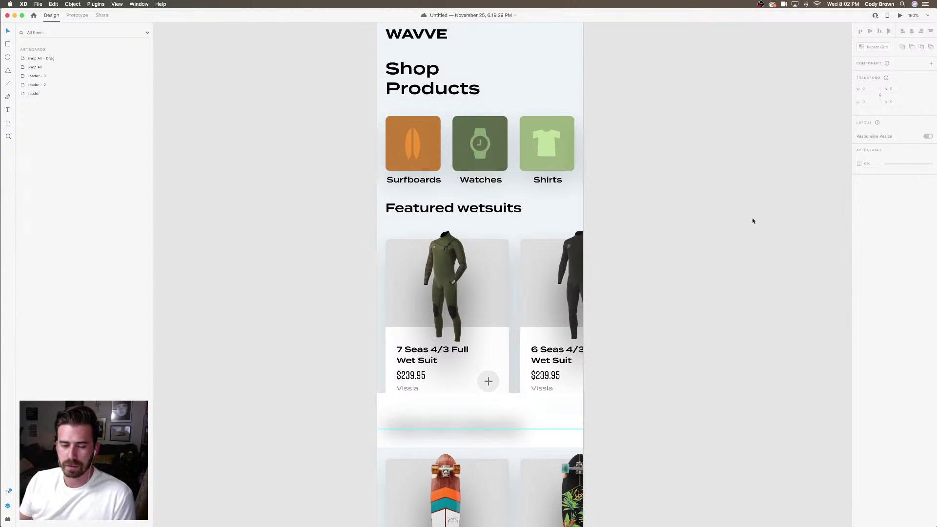
click(512, 242)
key(super+1)
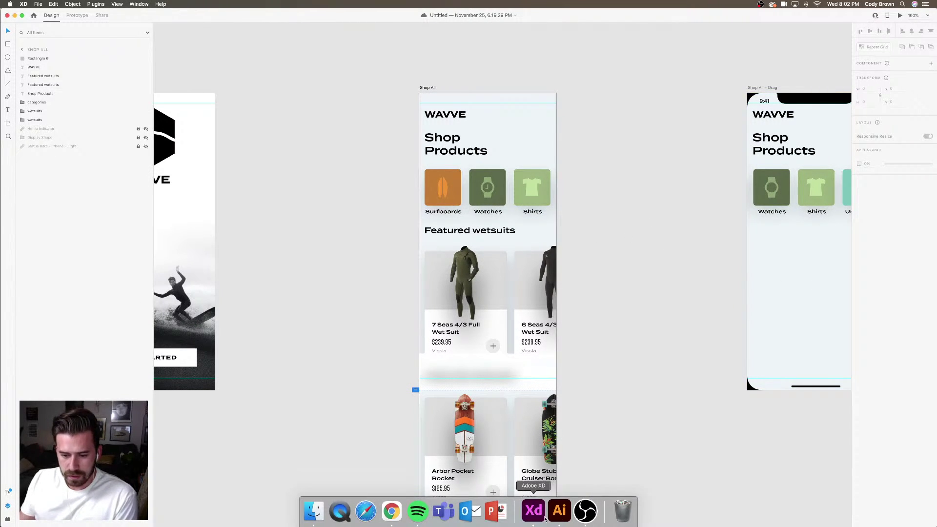
Bring the Kookville_demo document forward to recheck its colour palette and photo, and return to the Untitled document
click(139, 4)
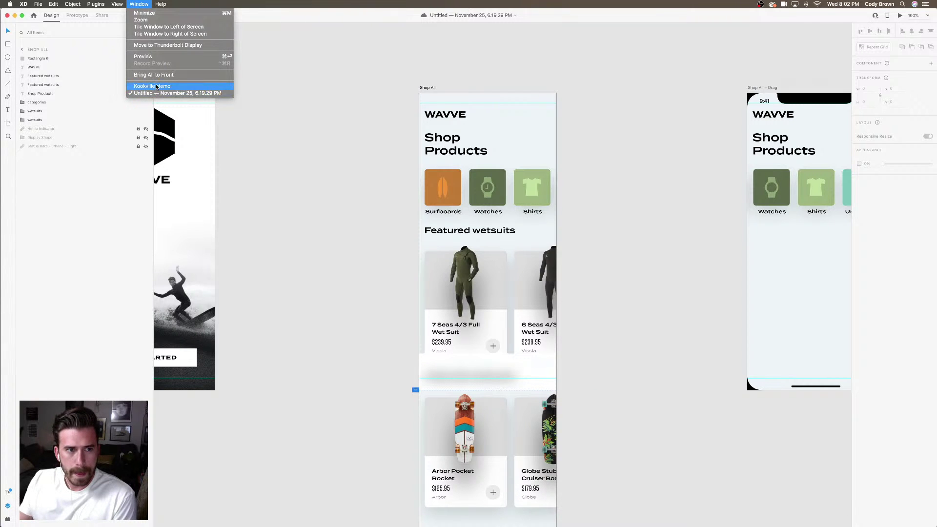
click(147, 86)
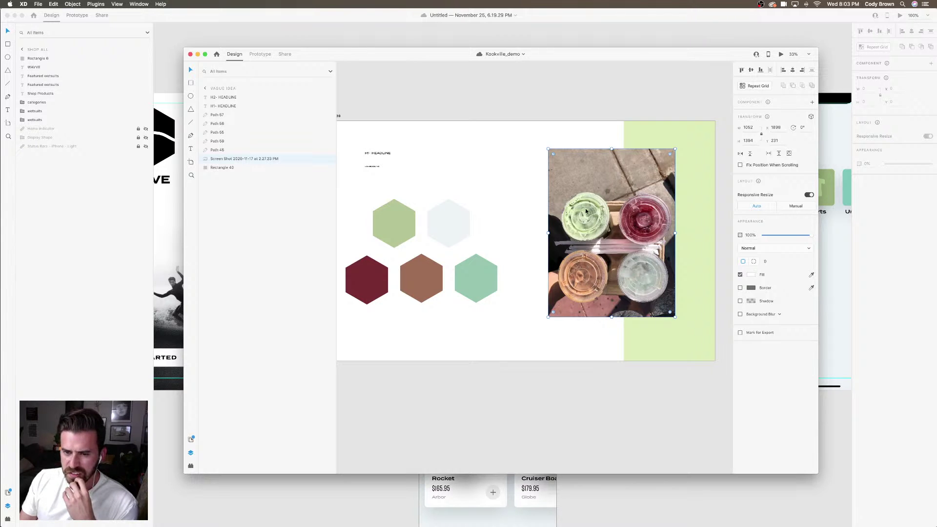
click(423, 36)
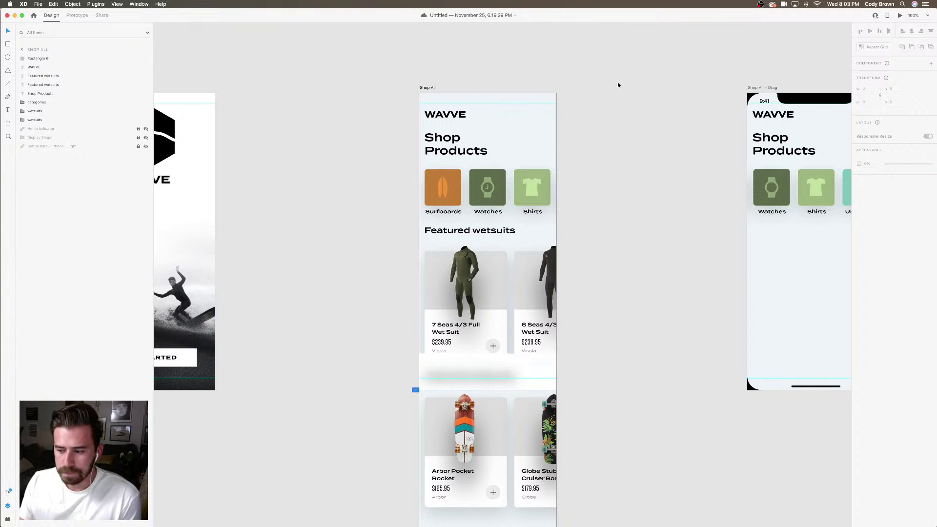
Find the Feather home icon with the Icons 4 Design plugin and place it near the blurred navigation bar's left end
scroll(617, 84, down, 5)
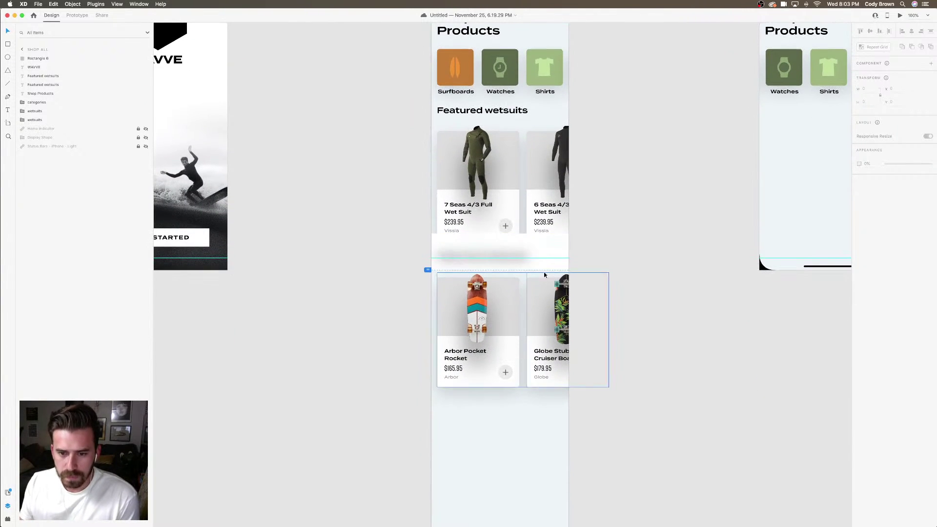
click(528, 248)
scroll(528, 247, up, 5)
click(528, 246)
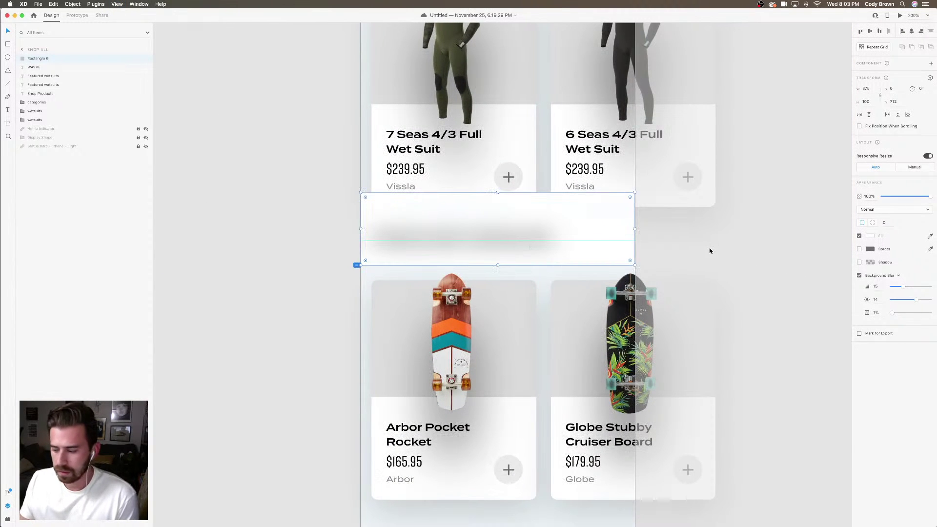
click(706, 235)
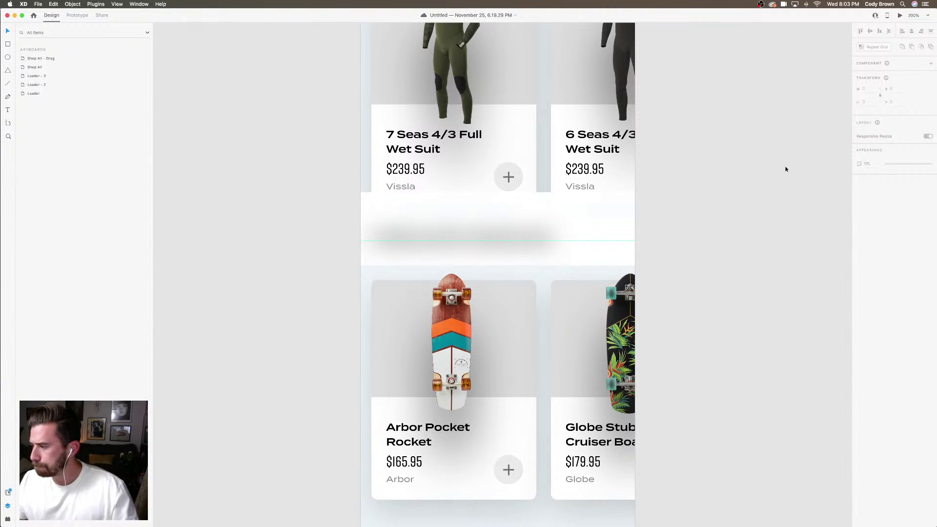
click(476, 229)
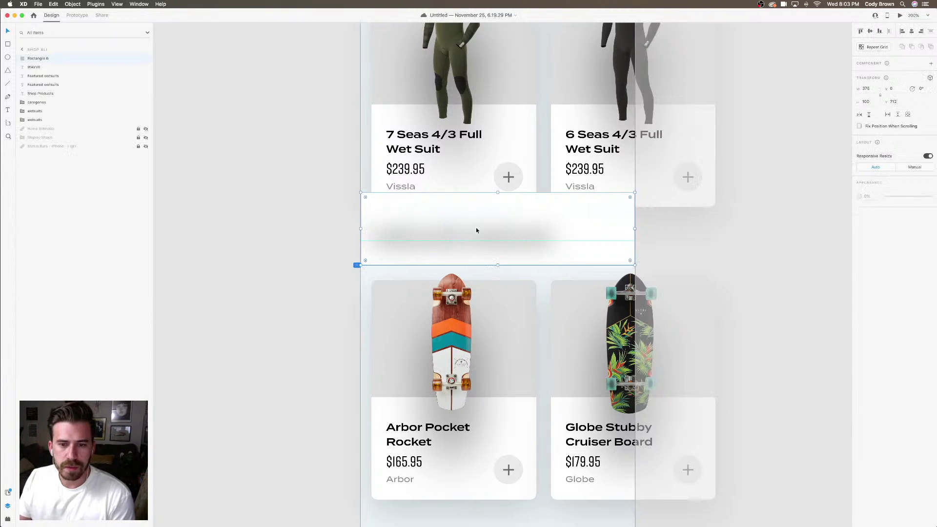
click(7, 519)
click(57, 67)
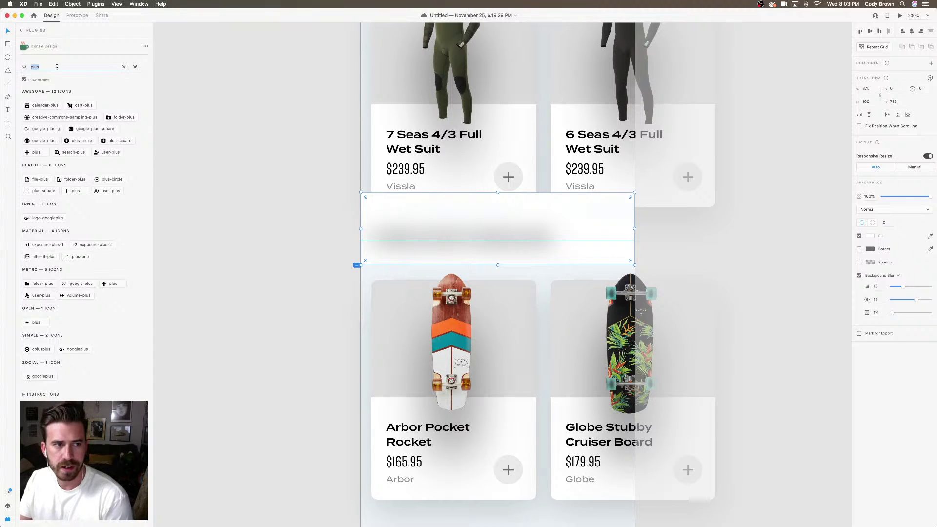
text(Home)
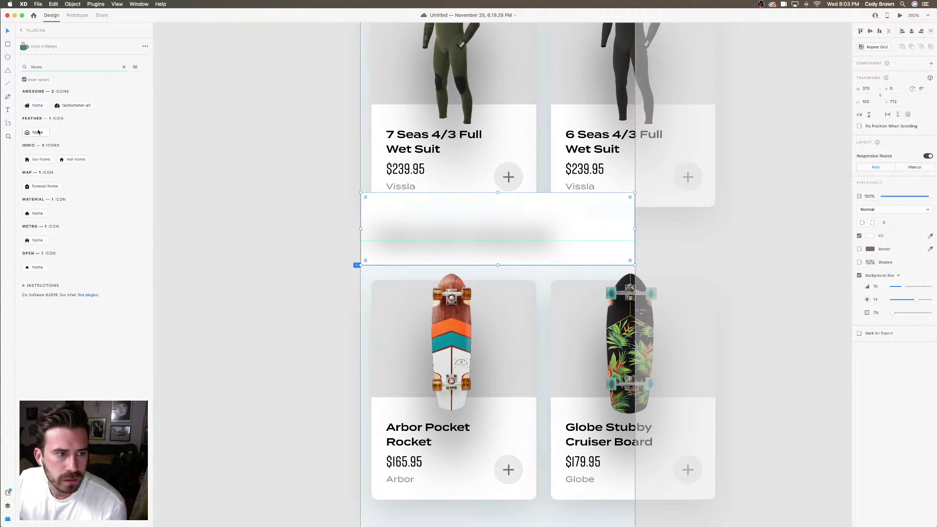
click(38, 133)
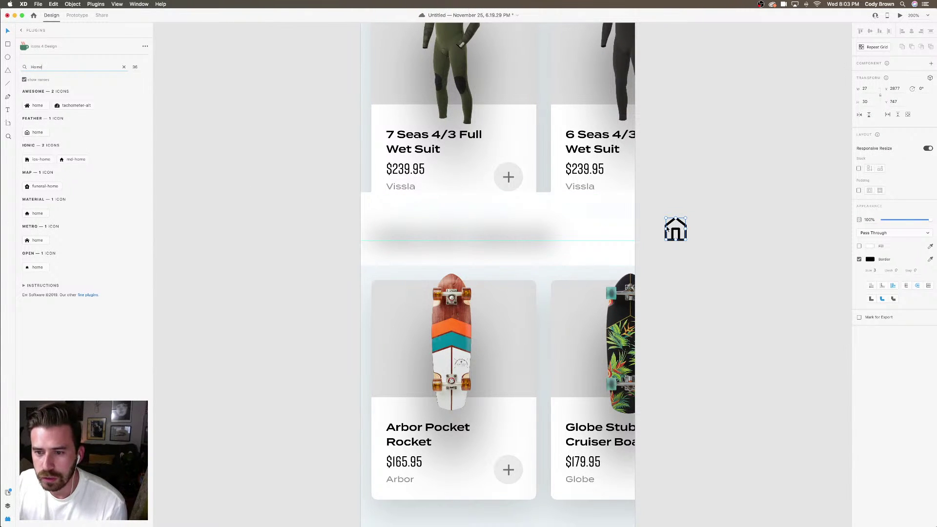
drag(678, 229, 411, 230)
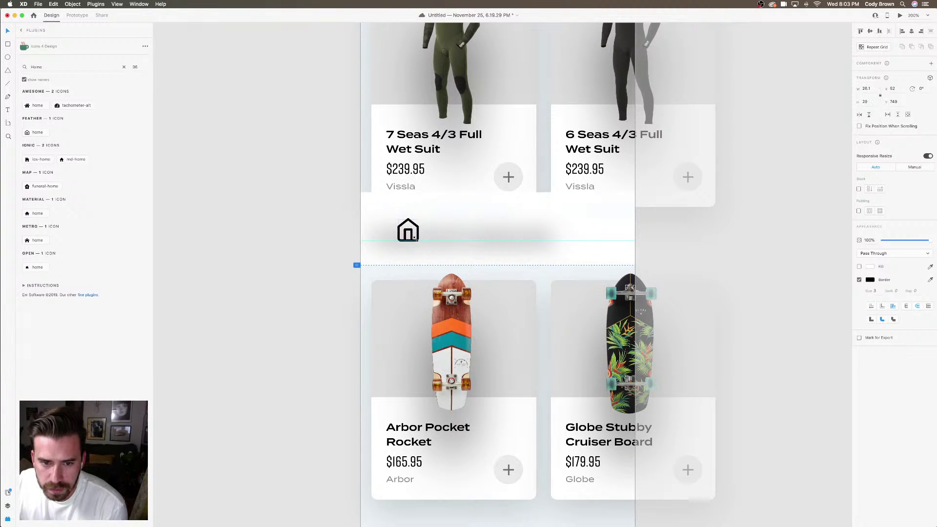
Turn off Responsive Resize for the home icon and scale it down proportionally to a width of 16
click(928, 156)
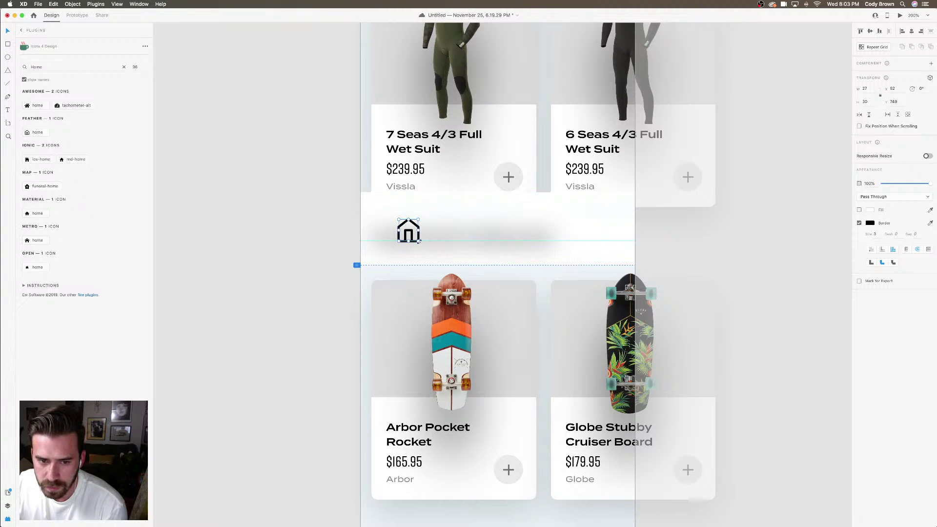
drag(419, 242, 413, 233)
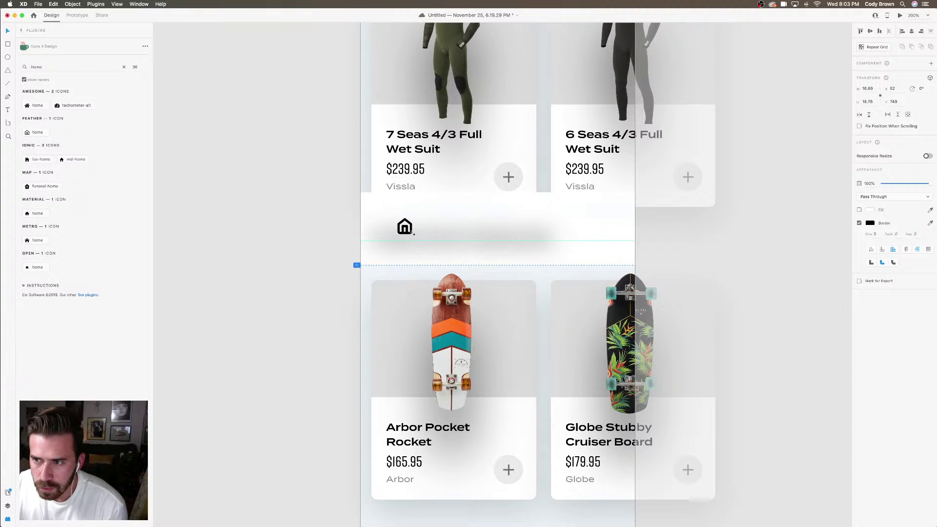
click(868, 88)
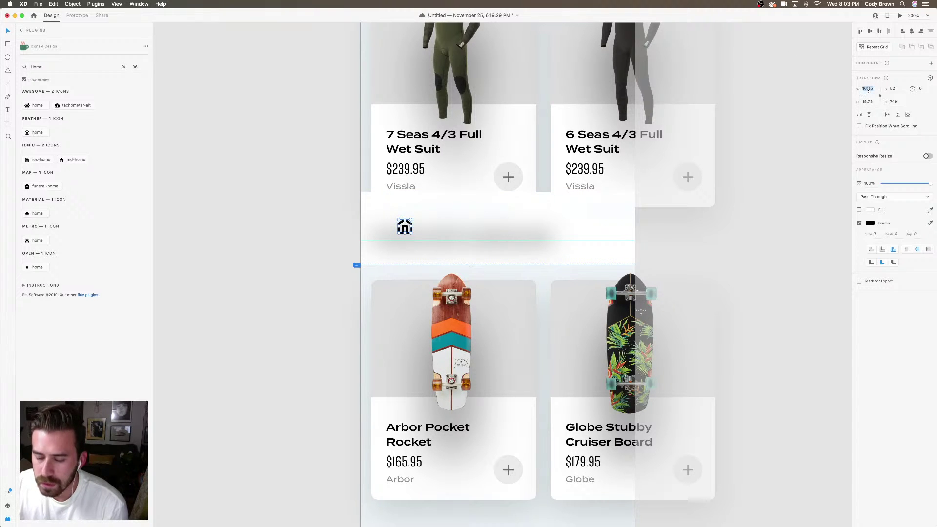
text(16)
key(Return)
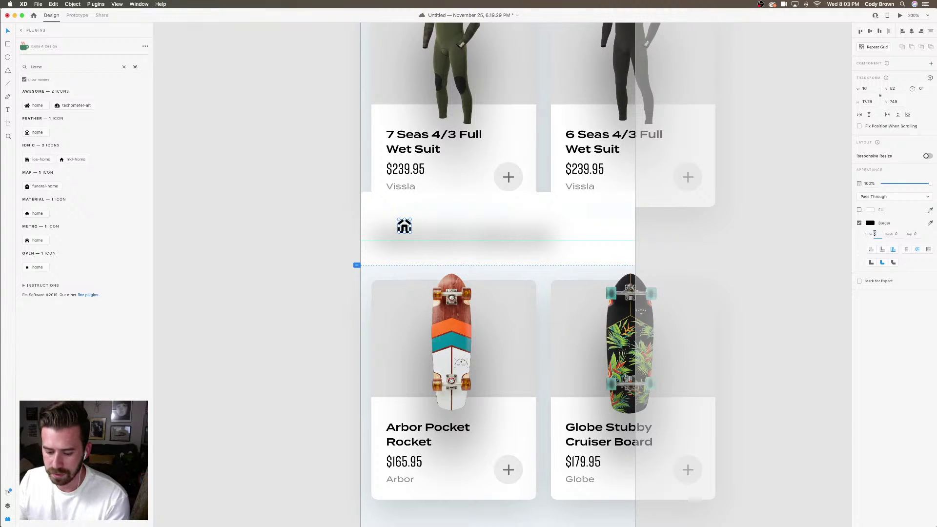
Set the home icon's border size to 2 and nudge the icon up 2 px in the navigation bar
key(Return)
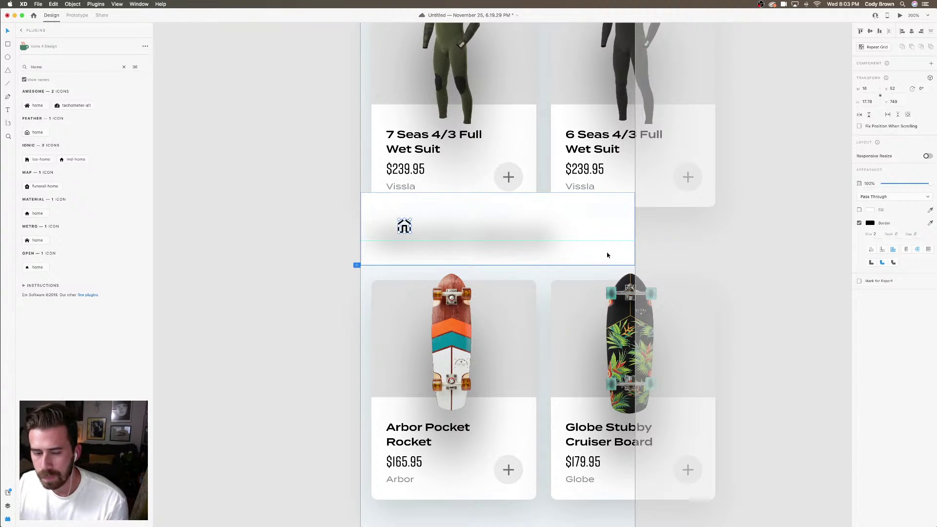
key(Up)
key(Up)
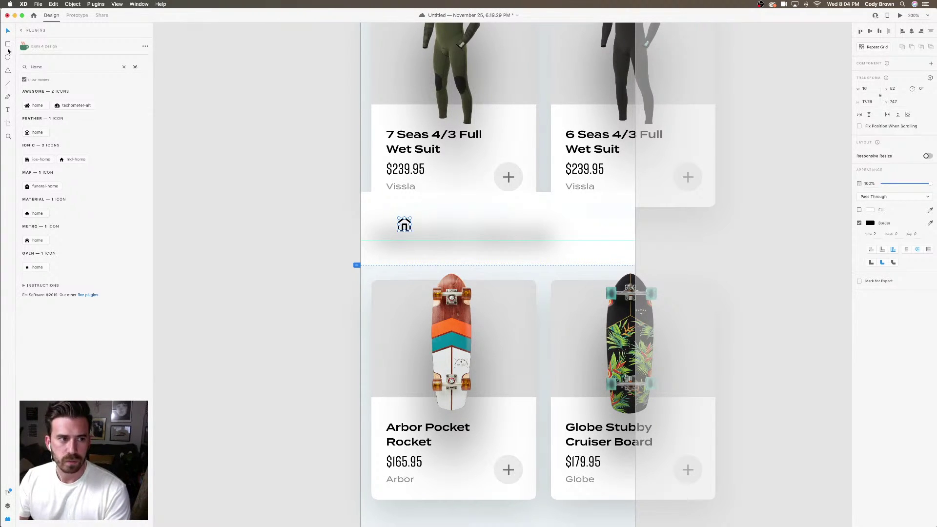
Draw a square in the navigation bar, set its size to 45 × 45 and place it over the home icon
drag(430, 213, 458, 241)
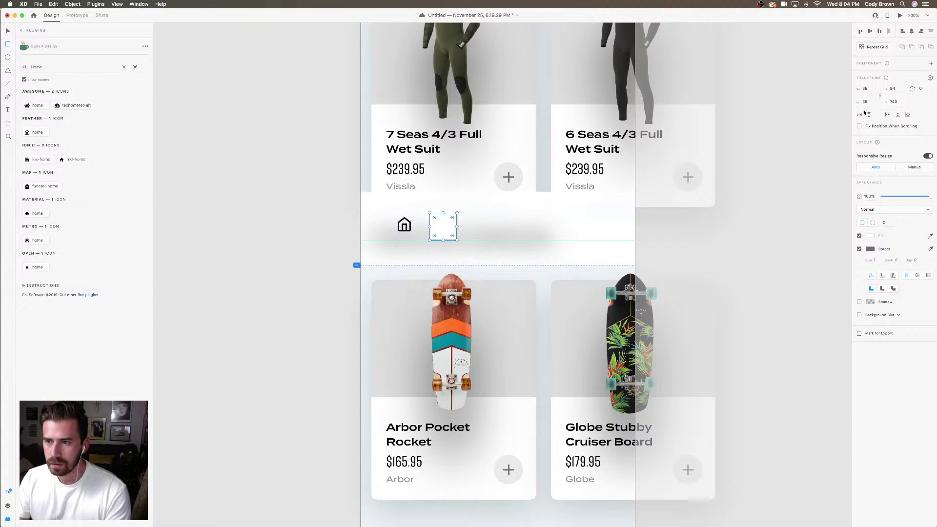
click(876, 91)
text(45)
key(Return)
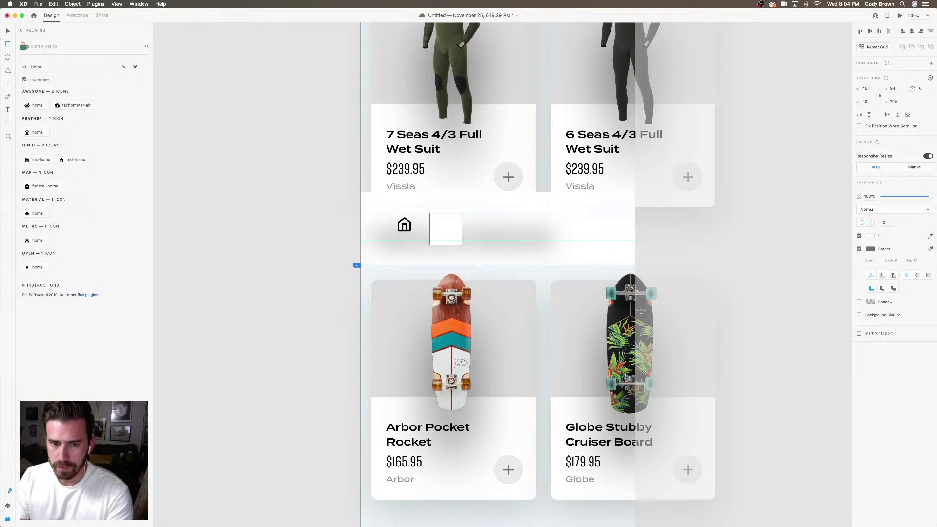
click(8, 30)
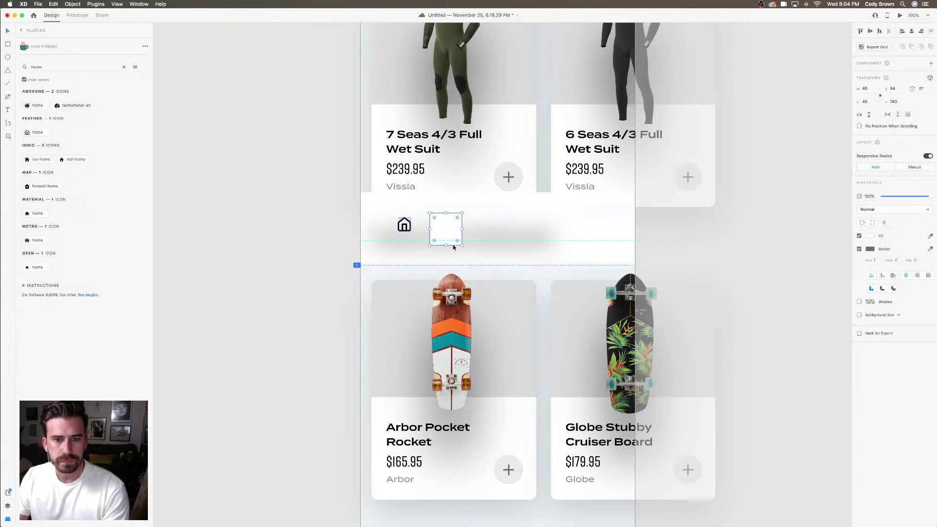
drag(442, 230, 402, 230)
Center the home icon and the 45 px square on each other and mask the icon with the square
click(8, 506)
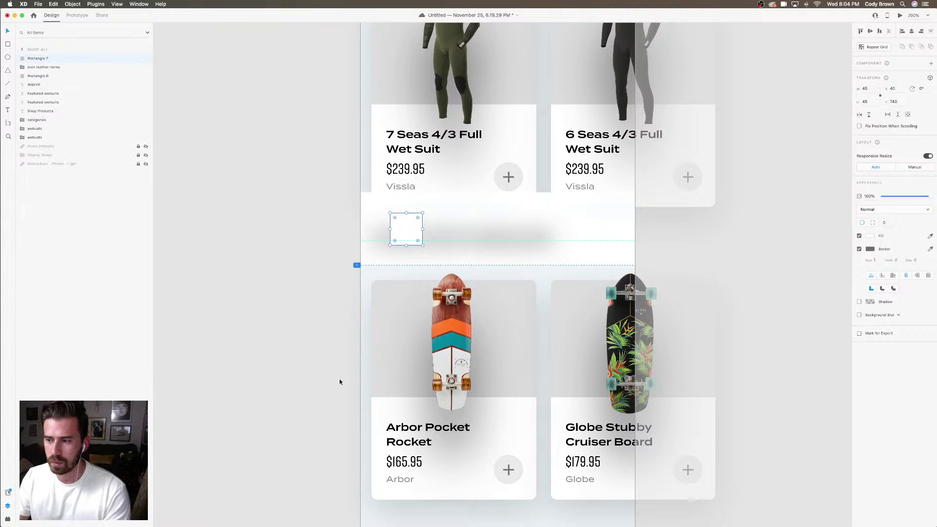
click(46, 66)
shift+click(43, 58)
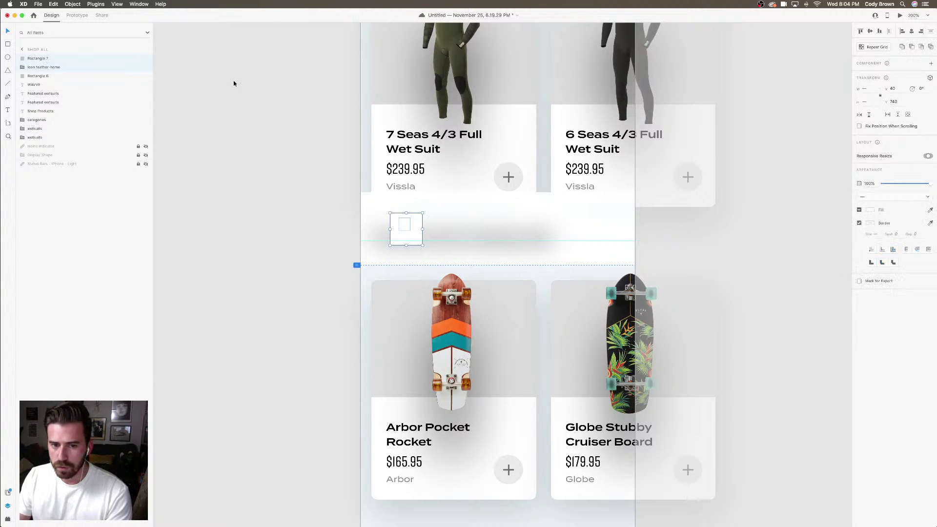
click(912, 31)
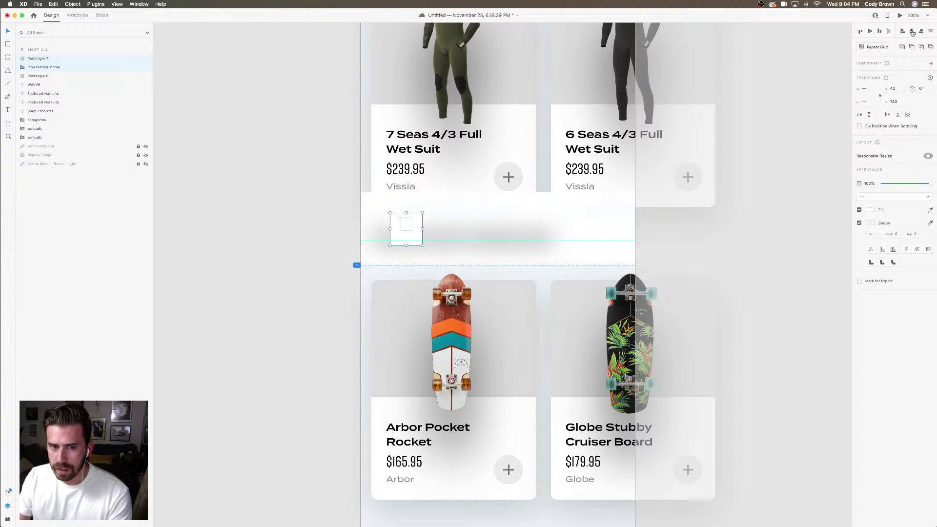
click(869, 32)
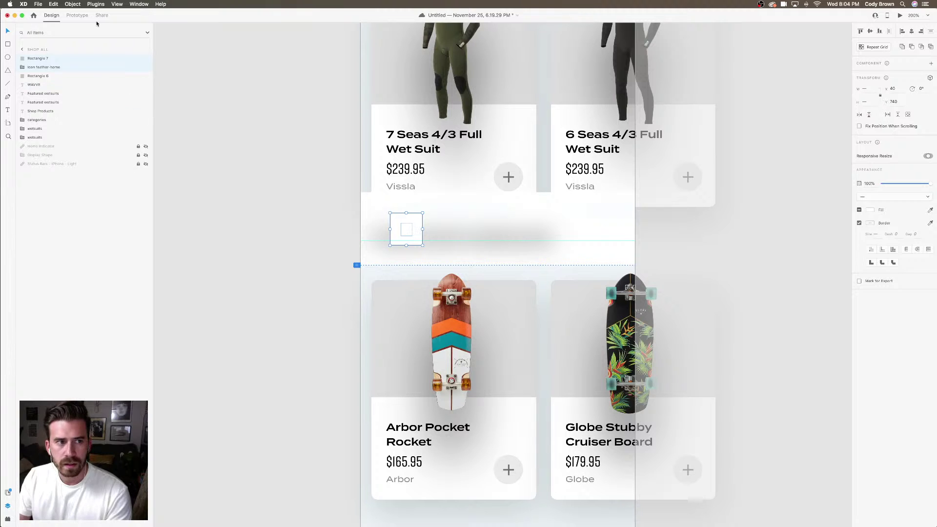
click(72, 4)
click(100, 117)
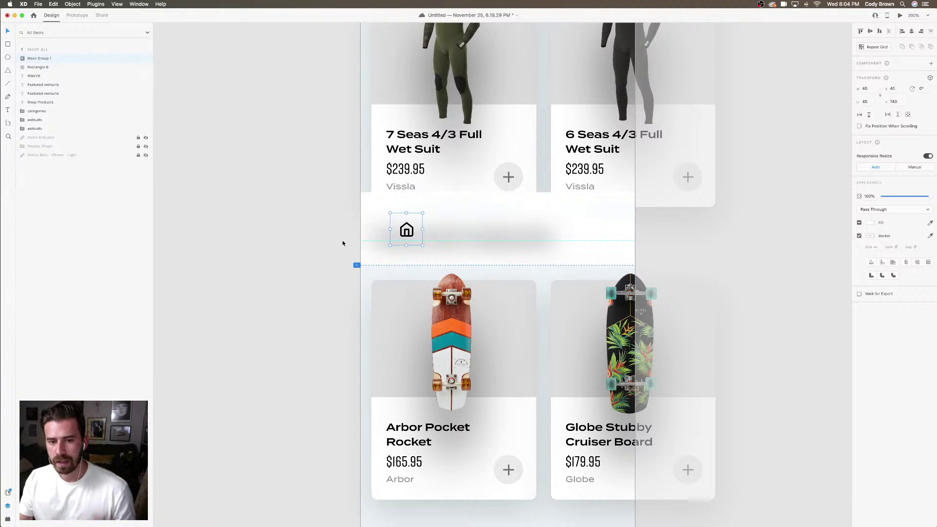
Check the masked home icon's interaction area in Prototype mode, return to Design mode and save the document
key(ctrl+Tab)
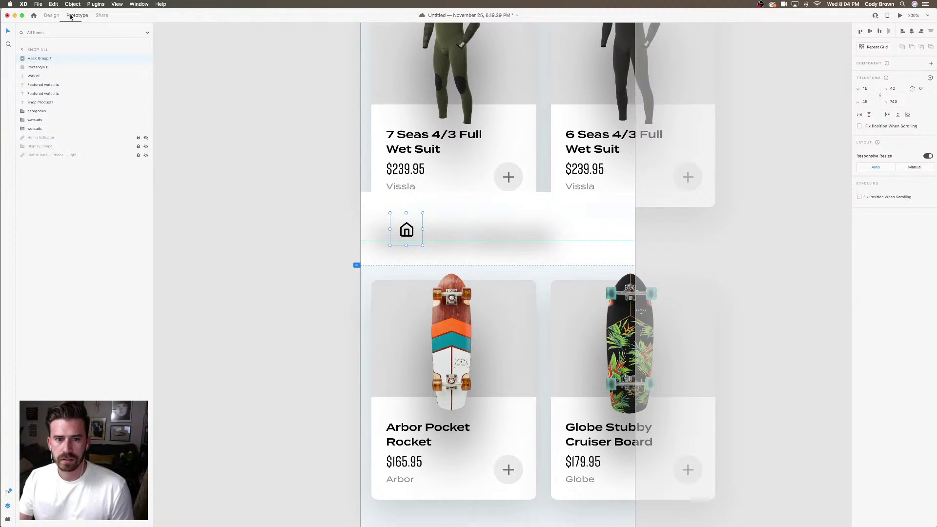
drag(424, 231, 498, 266)
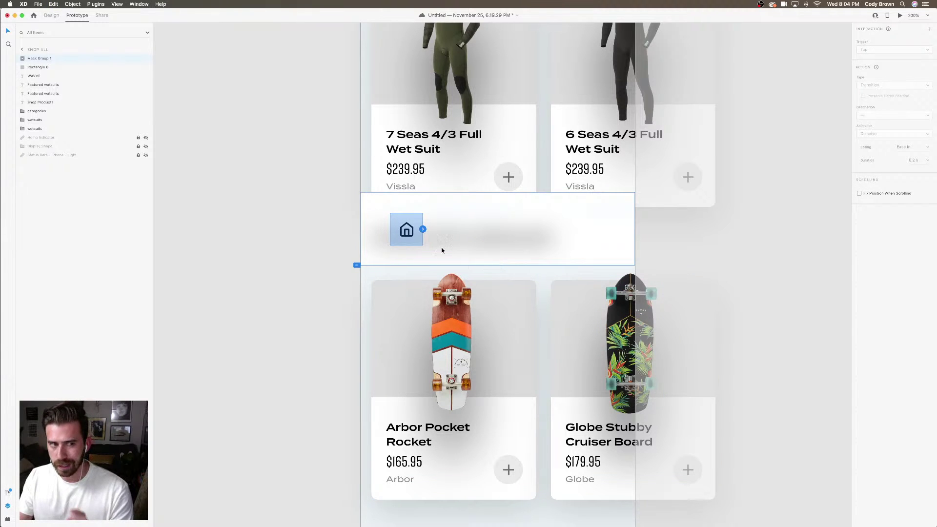
key(ctrl+Tab)
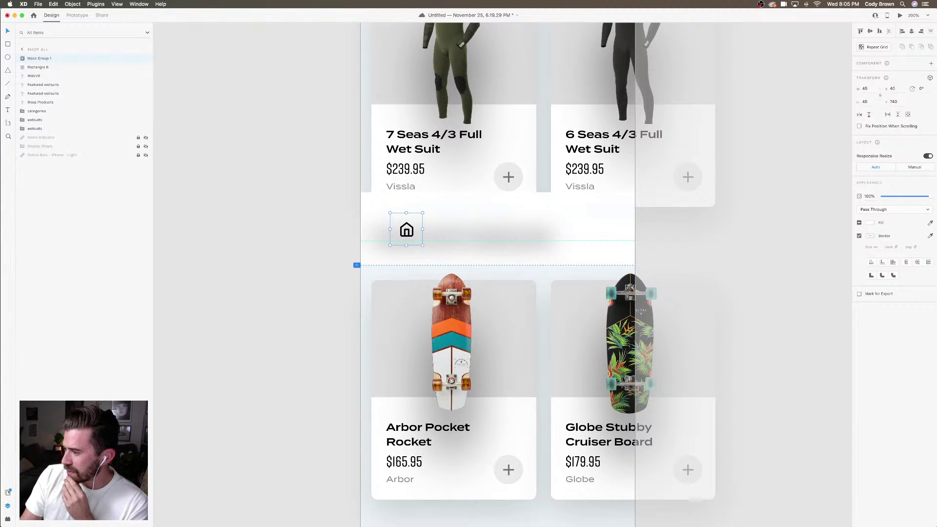
key(super+s)
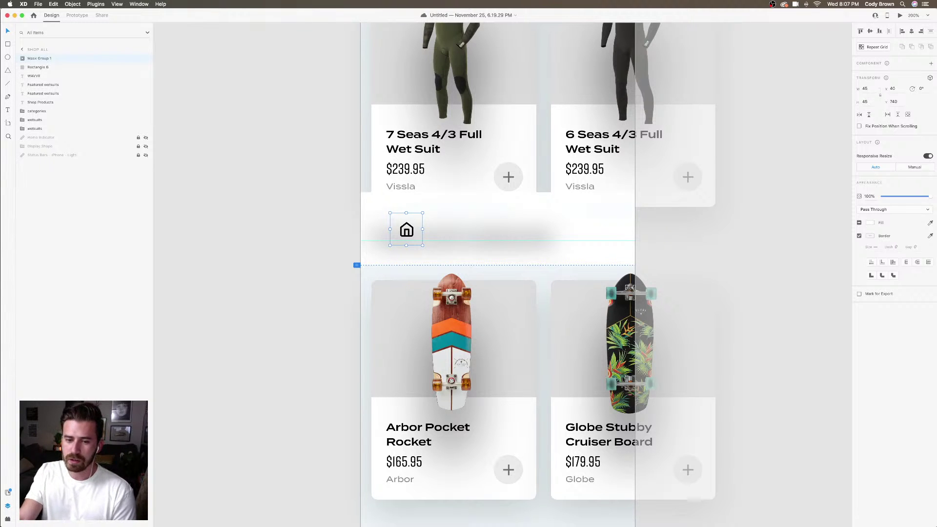
click(455, 358)
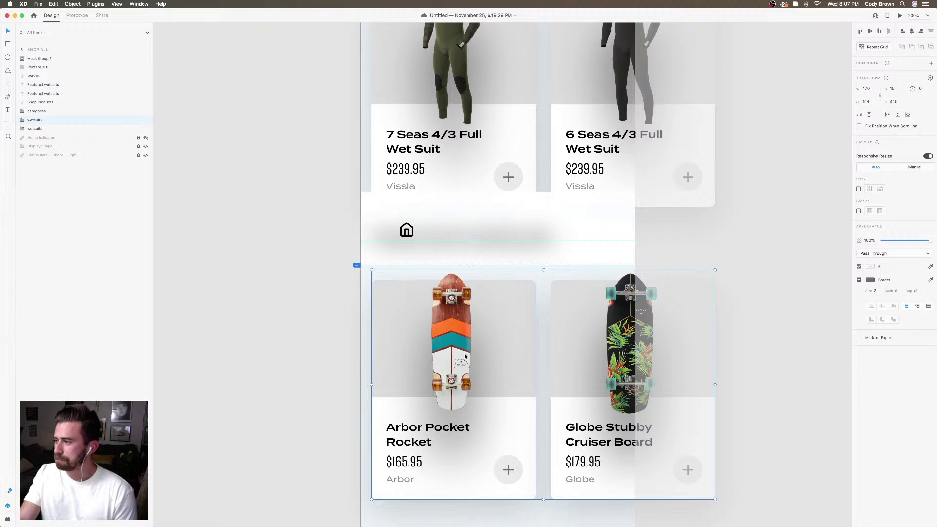
click(251, 277)
key(super+minus)
scroll(251, 278, down, 3)
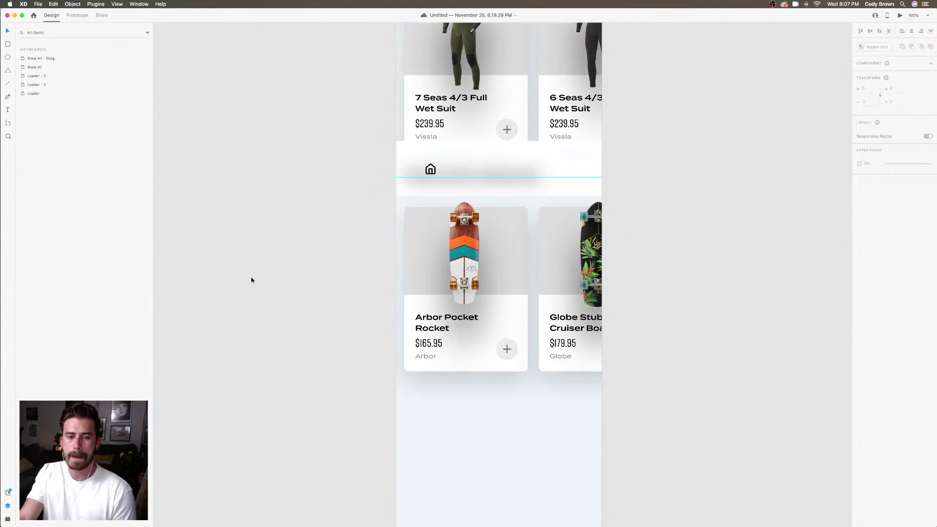
click(455, 292)
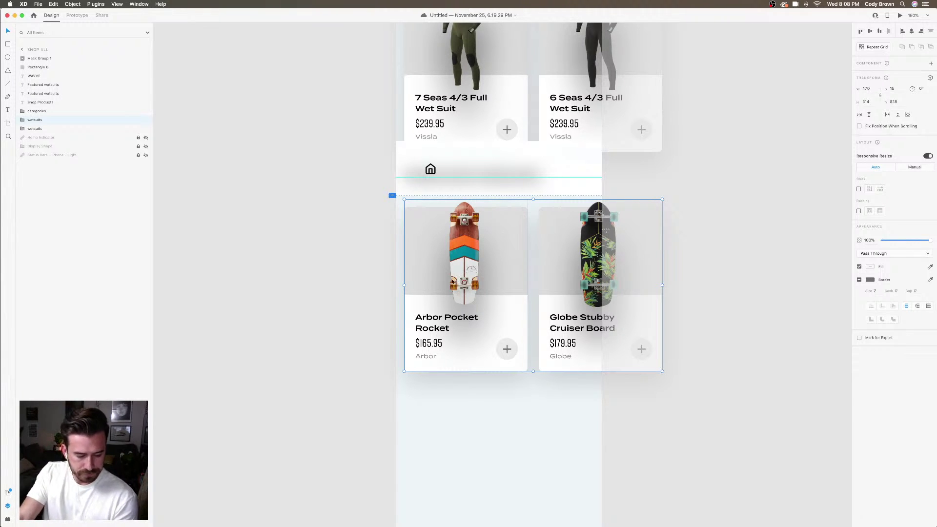
click(314, 253)
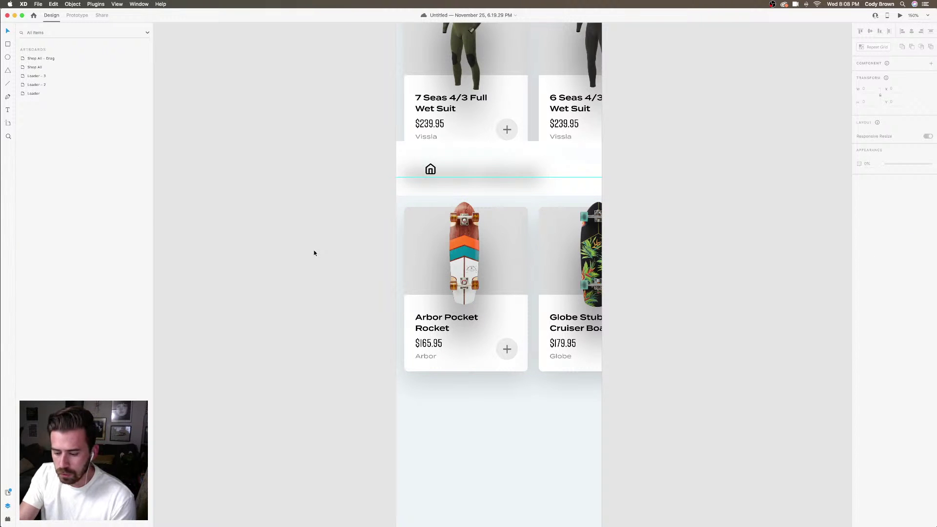
key(super+minus)
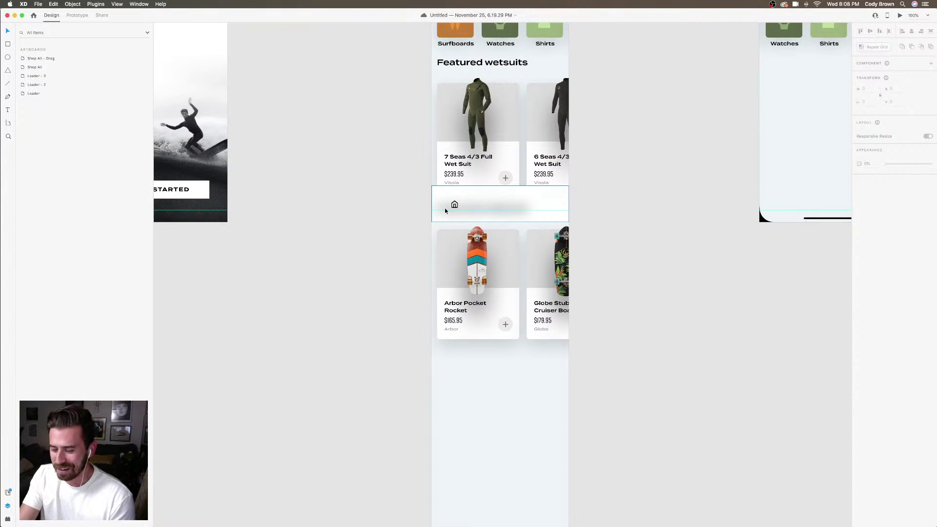
Rename the home icon's mask group to icn_home and place a copy 75 px to its right in the navigation bar
click(445, 211)
key(super+equal)
key(super+equal)
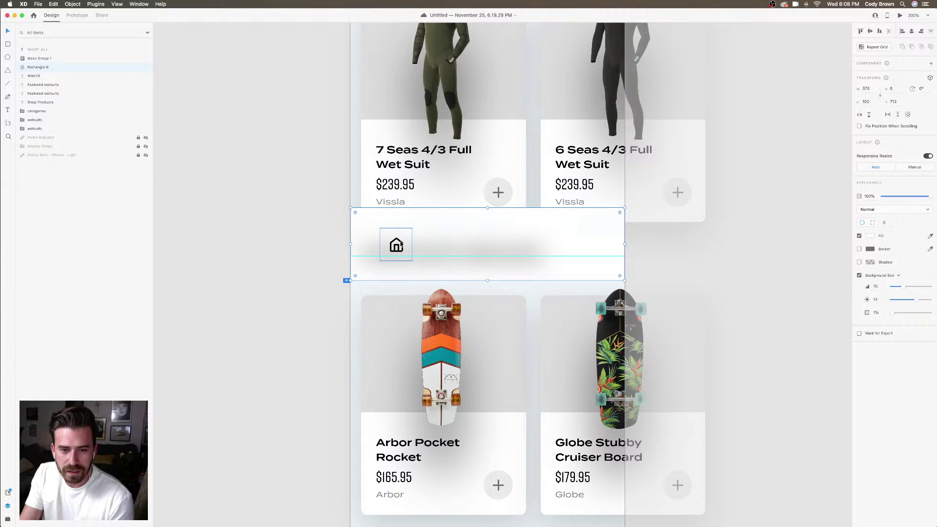
click(401, 244)
double_click(38, 58)
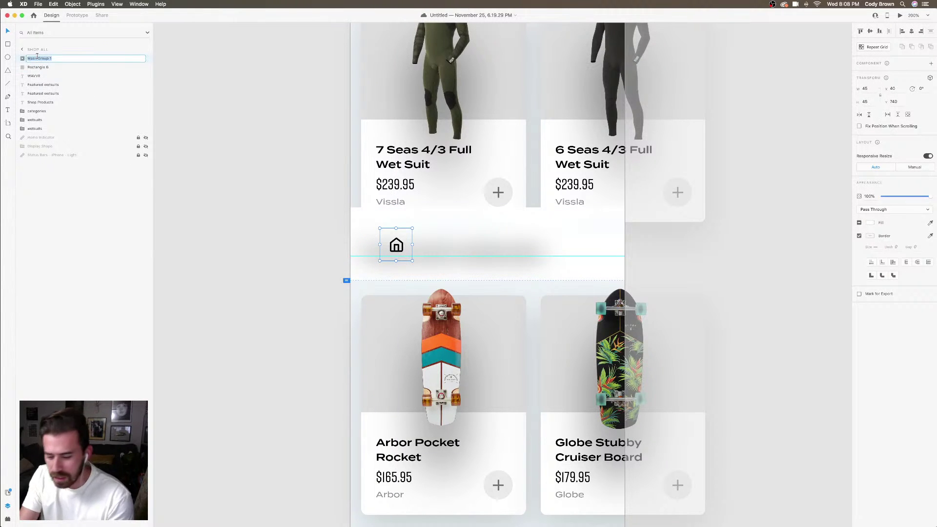
key(BackSpace)
text(icn)
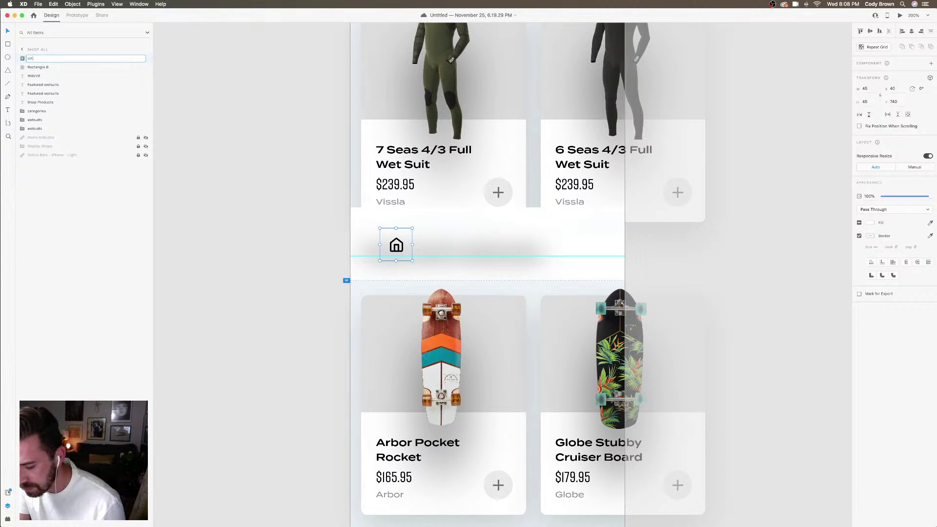
text(_home)
key(Return)
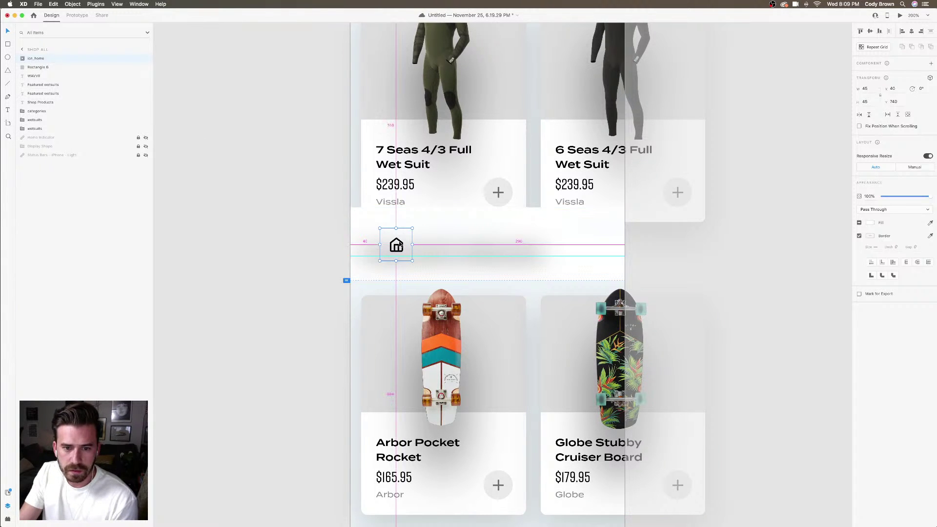
drag(400, 245, 454, 245)
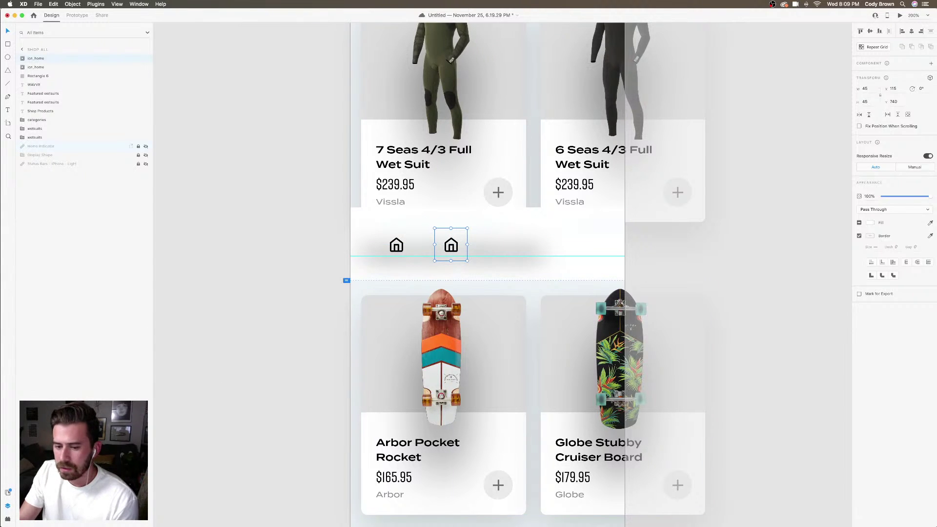
Bring the Kookville_demo document forward to check its Shop screens' navigation icons, return to the Untitled document and save it
mouse_move(494, 525)
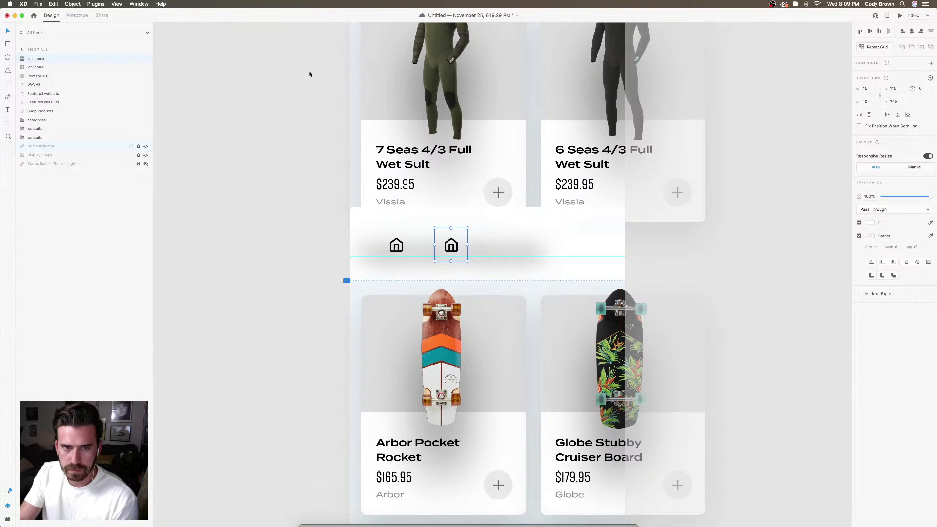
click(138, 4)
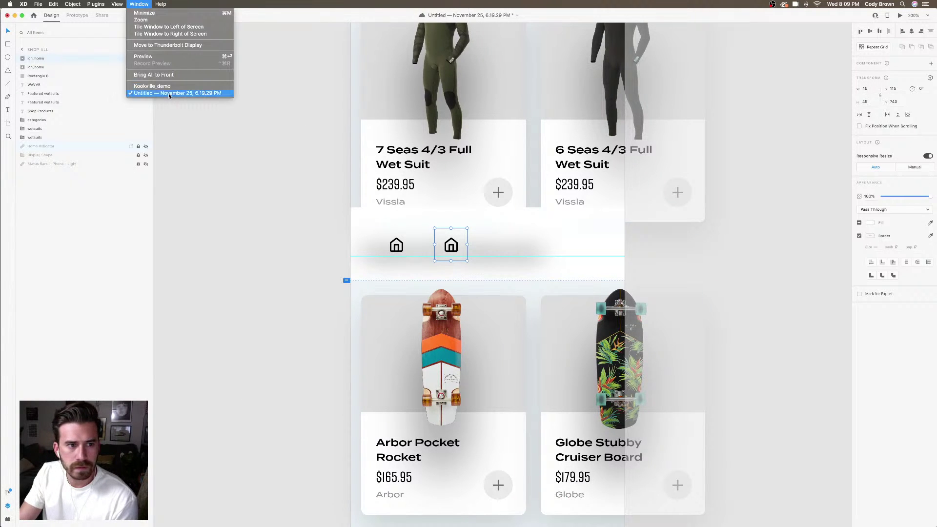
click(152, 86)
scroll(430, 166, down, 5)
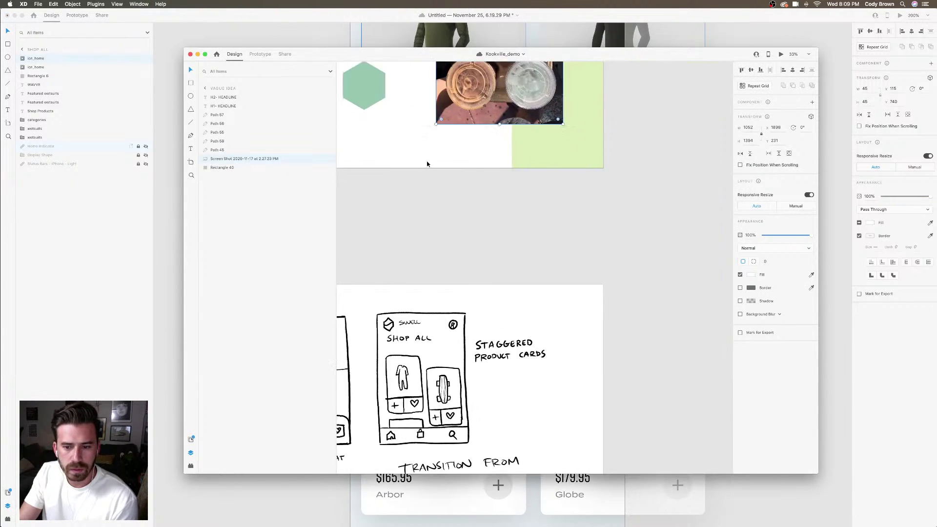
scroll(427, 163, down, 10)
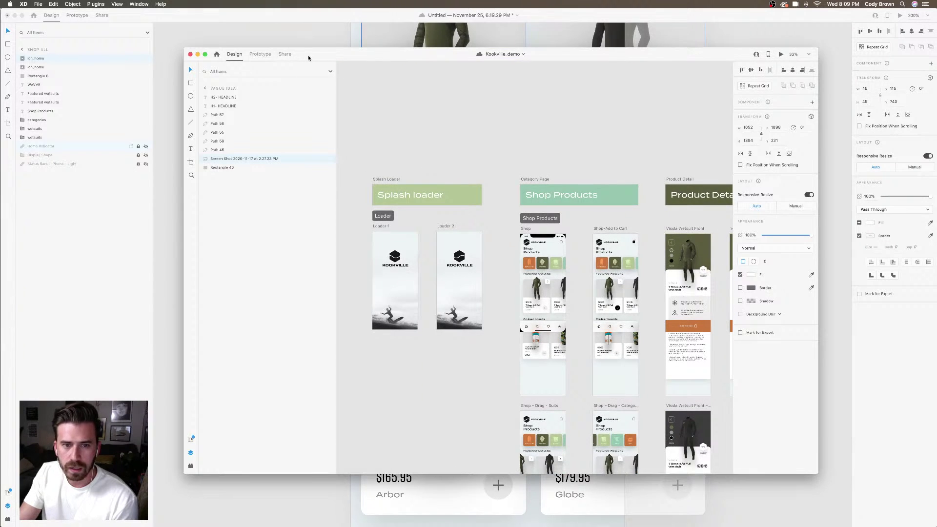
key(super+grave)
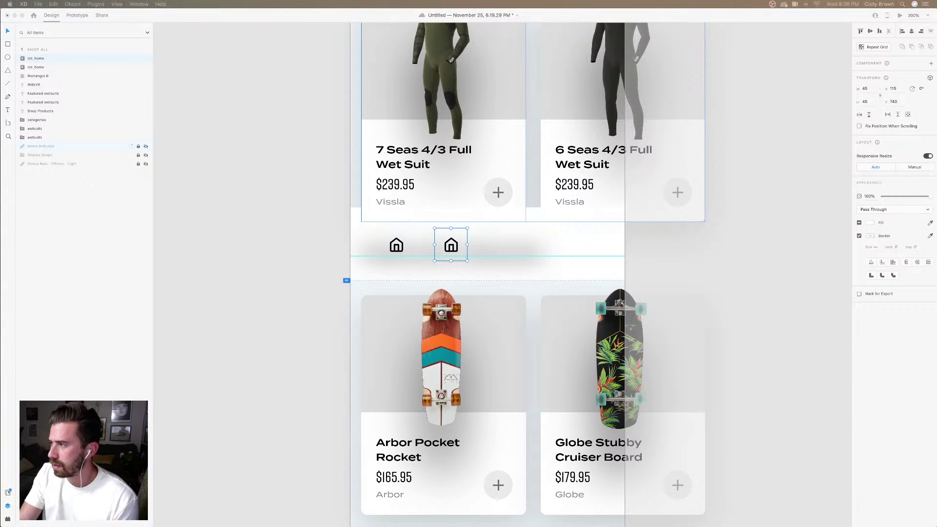
key(super+s)
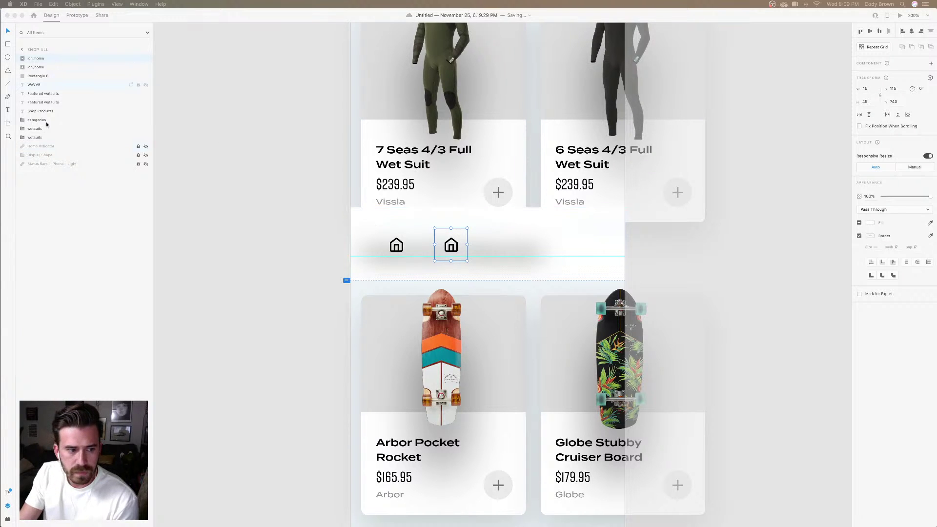
Find the Feather search icon with the Icons 4 Design plugin and place it beside the copied home icon in the navigation bar
click(8, 519)
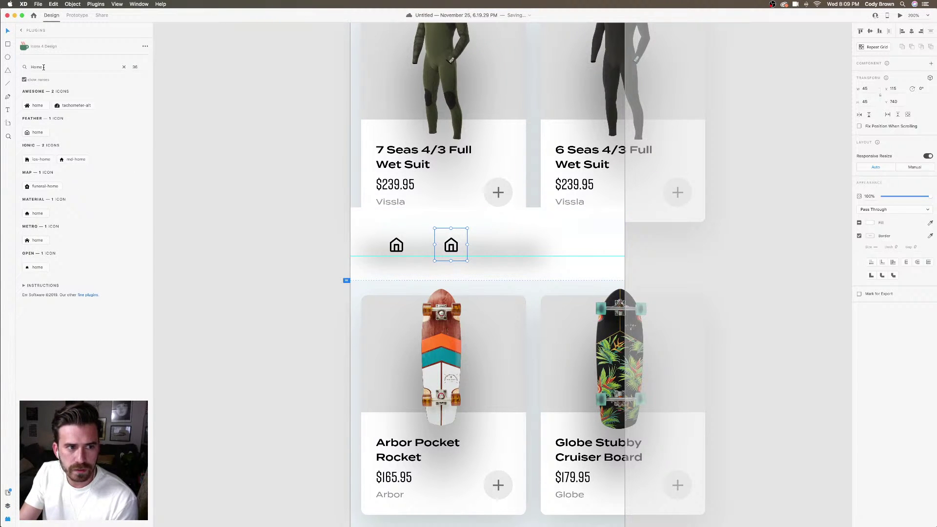
double_click(44, 67)
key(BackSpace)
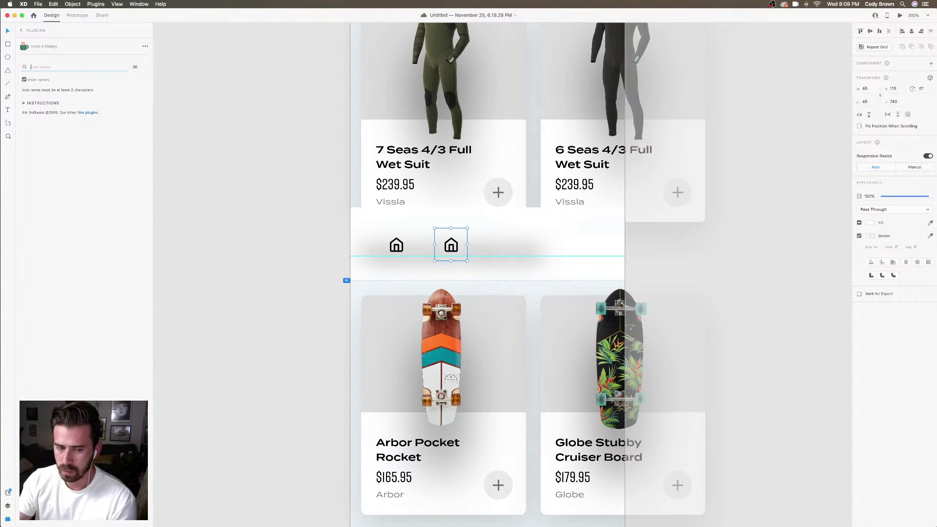
text(sear)
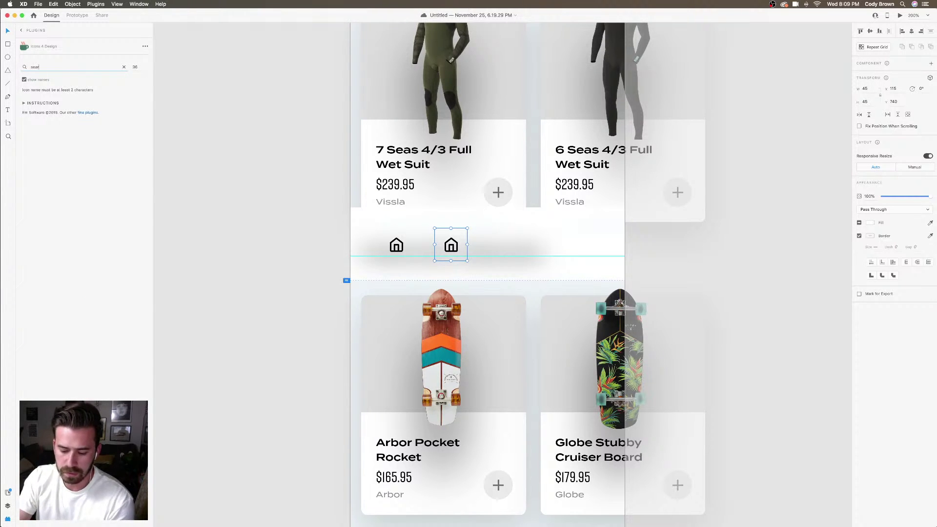
text(ch)
key(BackSpace)
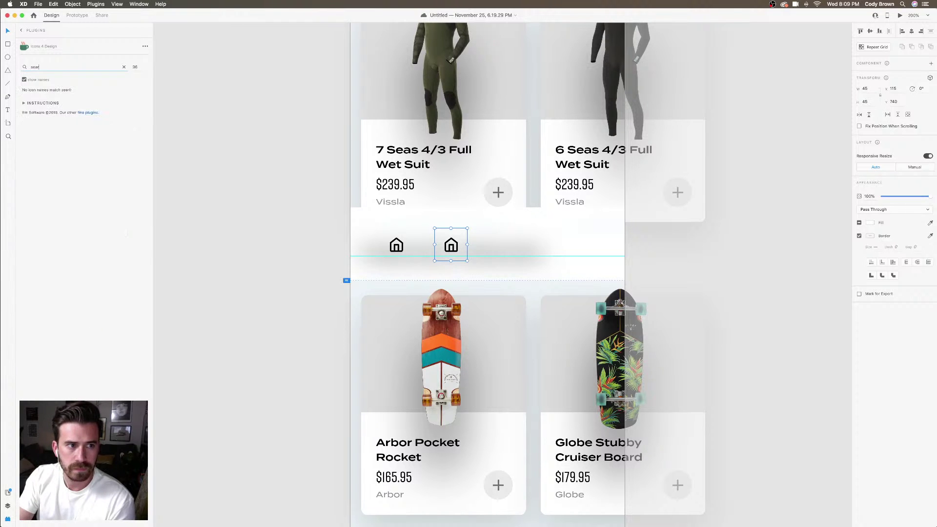
text(ch)
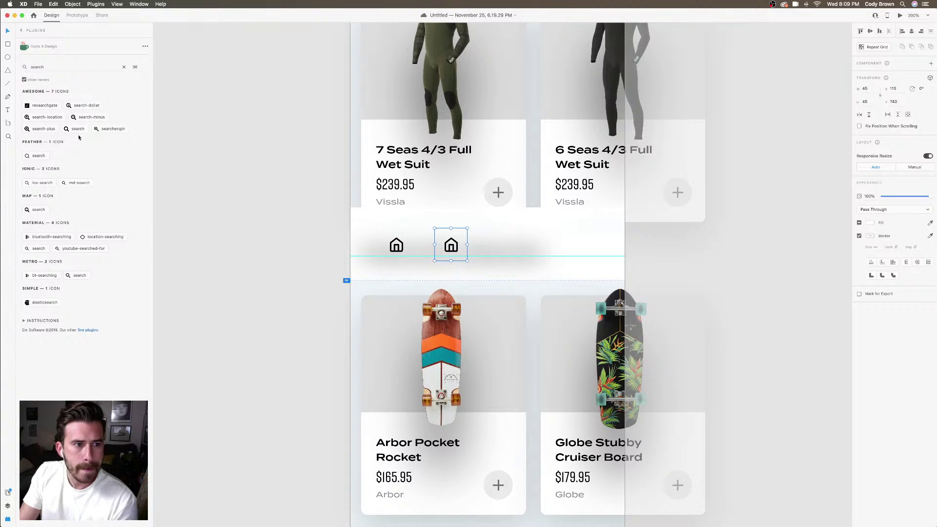
click(40, 157)
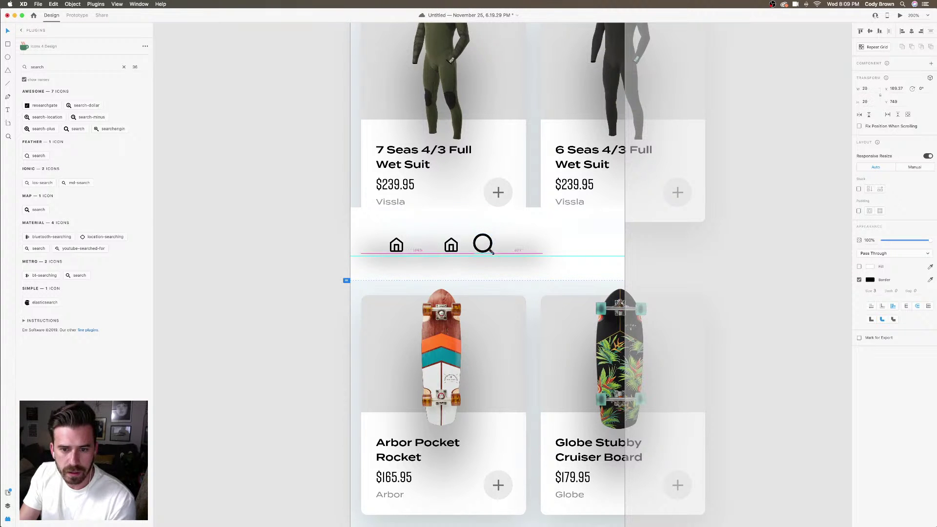
key(super+equal)
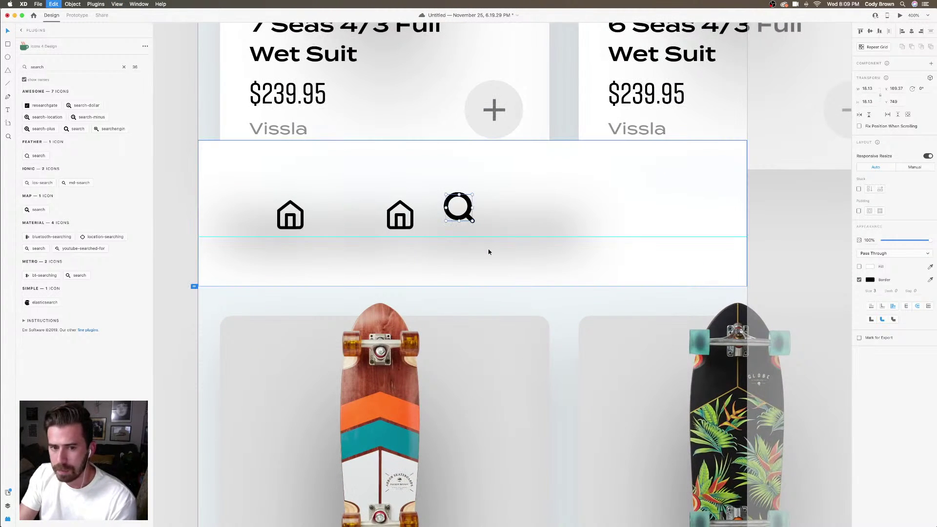
Cut the search icon from the navigation bar, paste it inside the copied icn_home mask group and position it over the home icon
key(Delete)
click(412, 214)
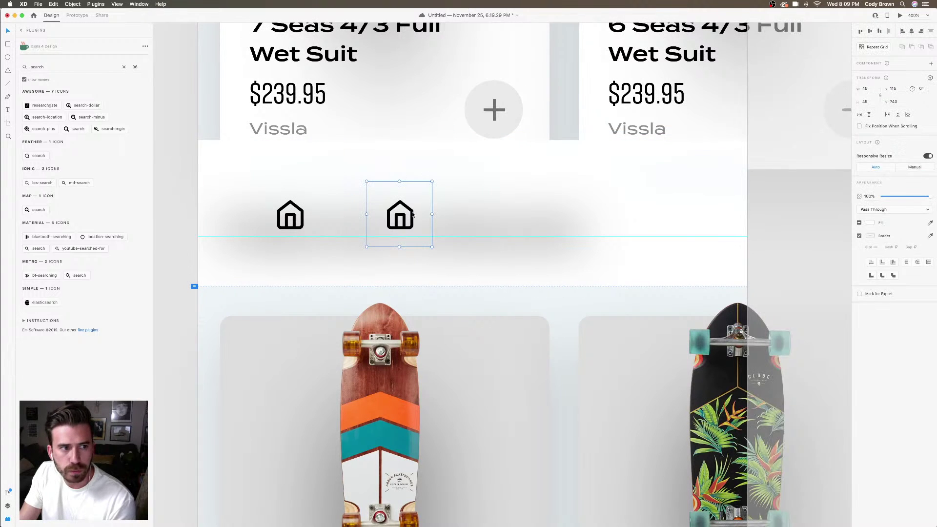
double_click(413, 215)
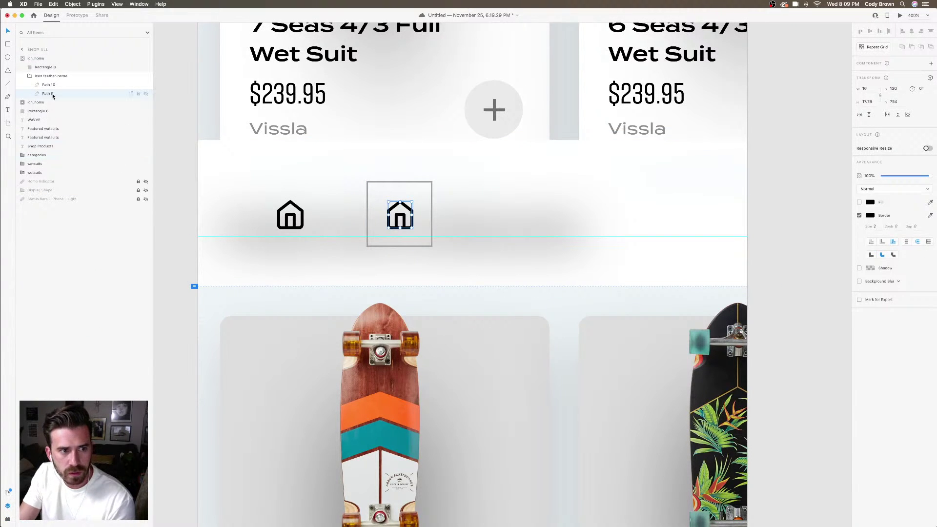
click(31, 76)
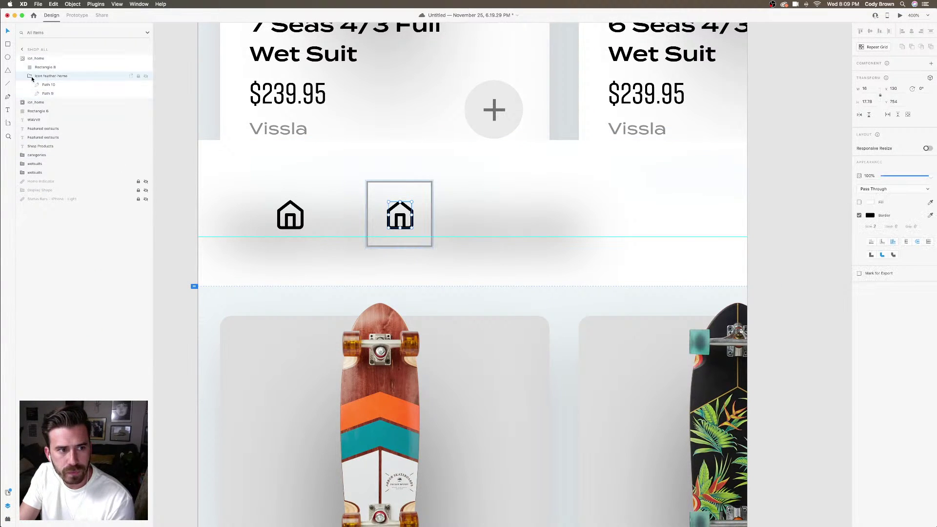
click(29, 76)
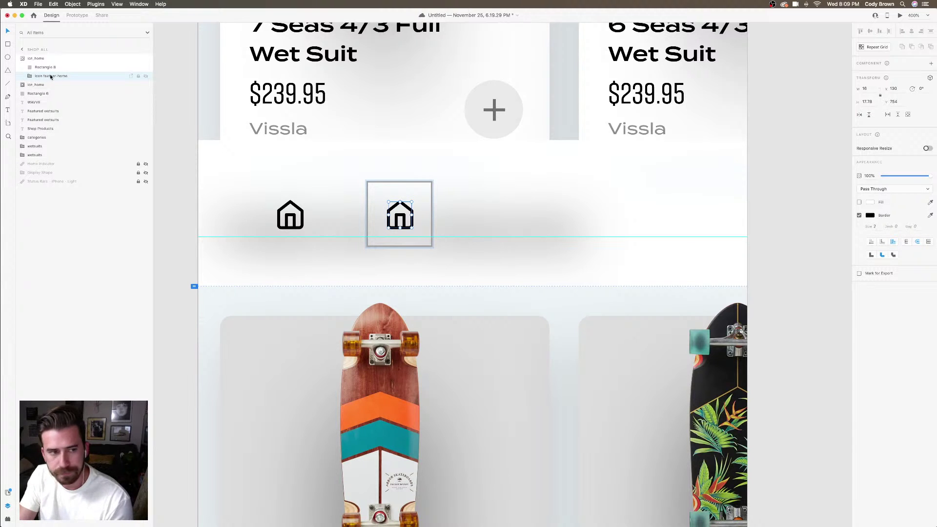
key(super+v)
key(super+z)
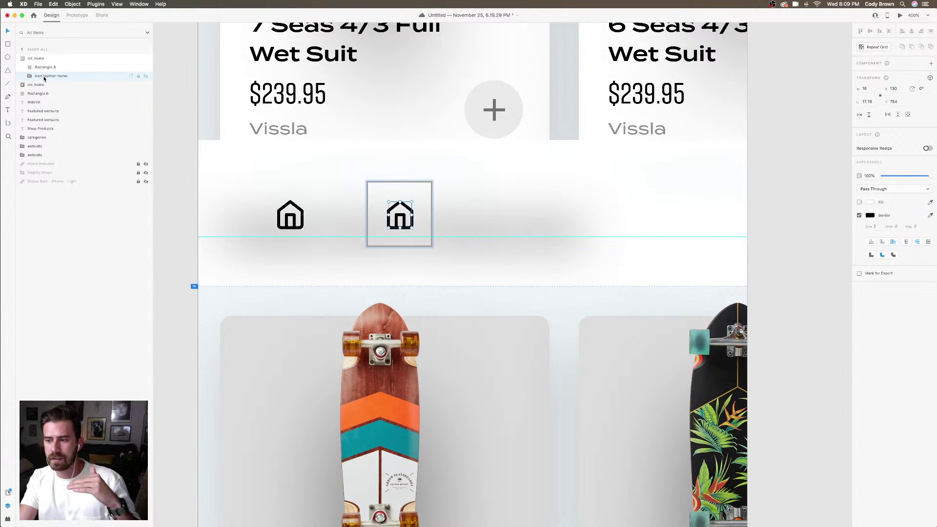
key(super+v)
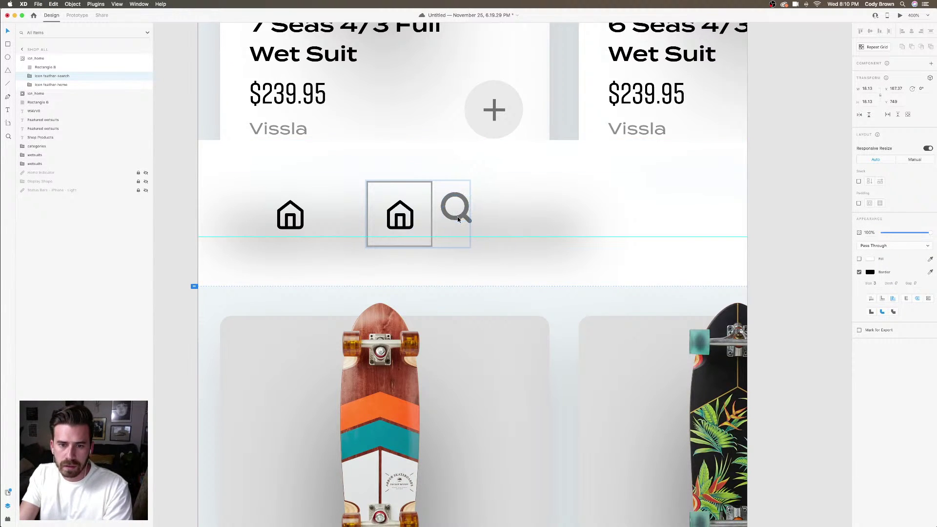
drag(461, 219, 402, 226)
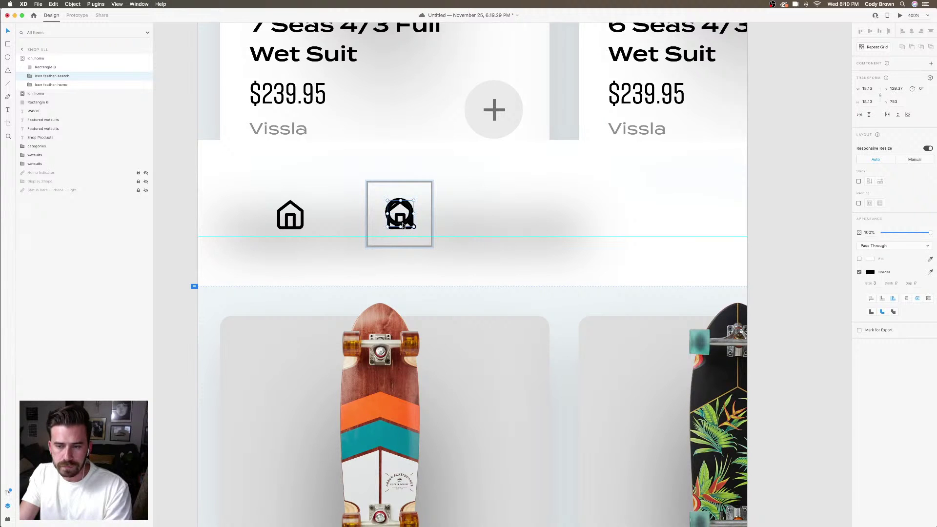
Set the search icon's border size to 2 and delete the home icon overlapping it in the same group
click(877, 284)
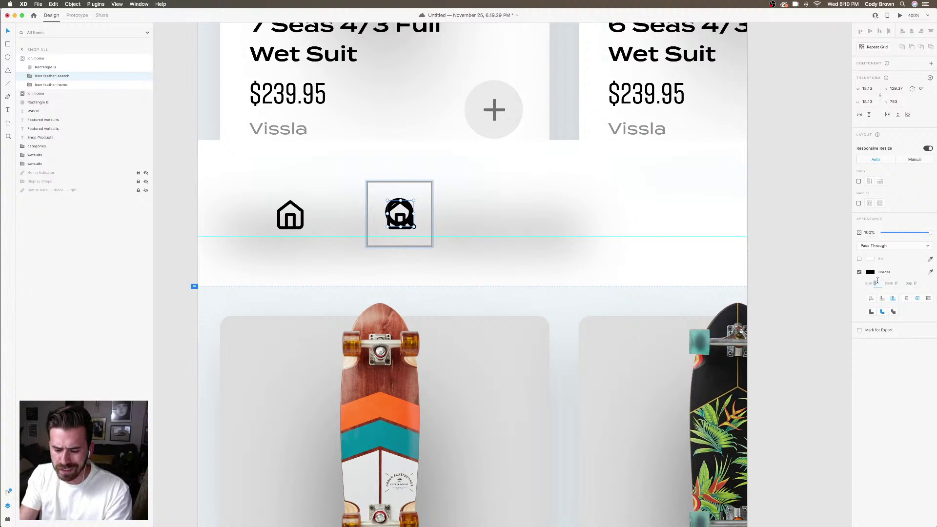
text(2)
click(44, 84)
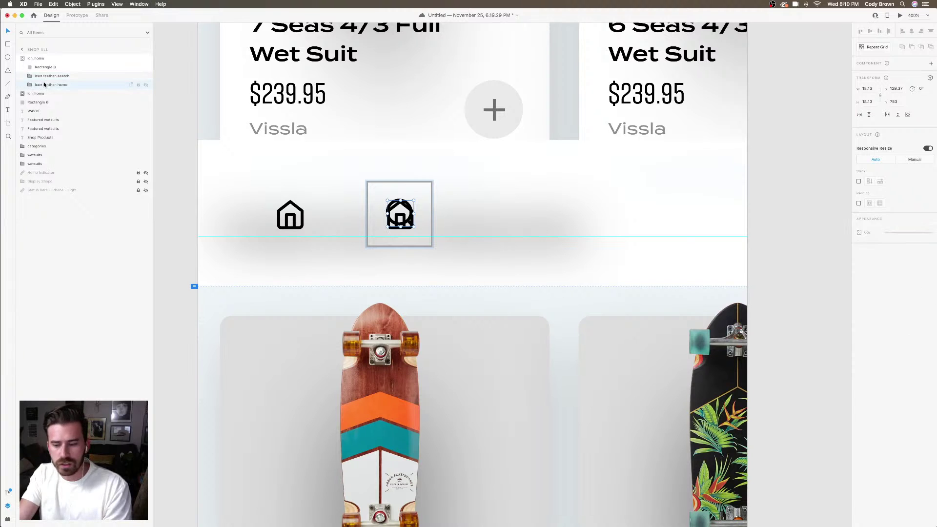
key(Delete)
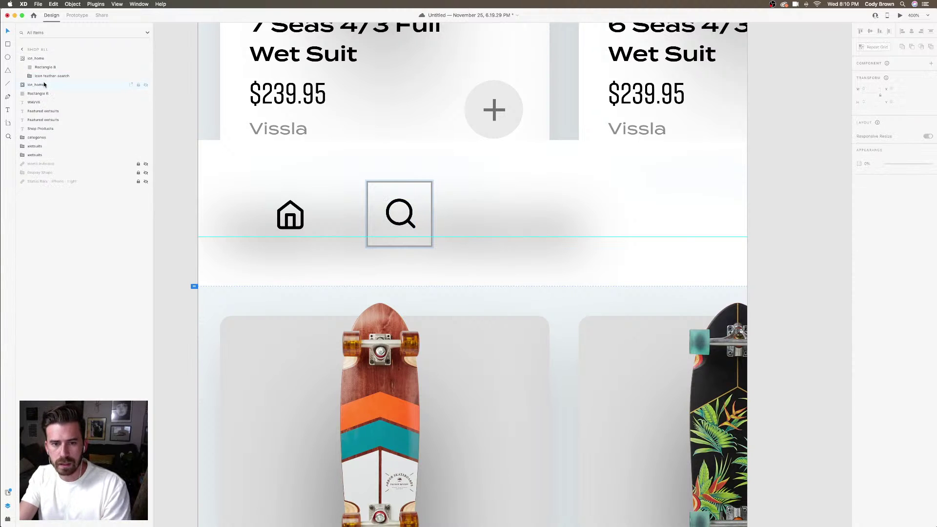
Center the search icon horizontally within its square bounding rectangle
double_click(405, 218)
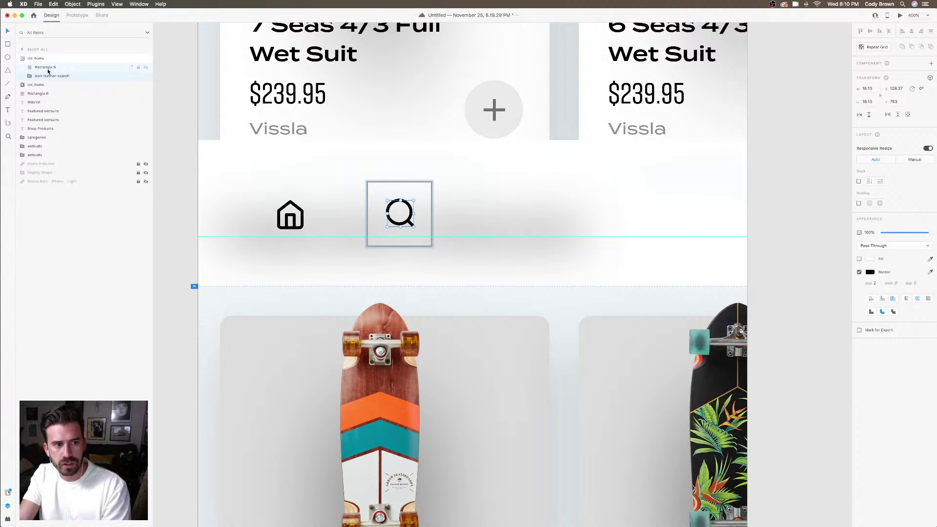
shift+click(47, 69)
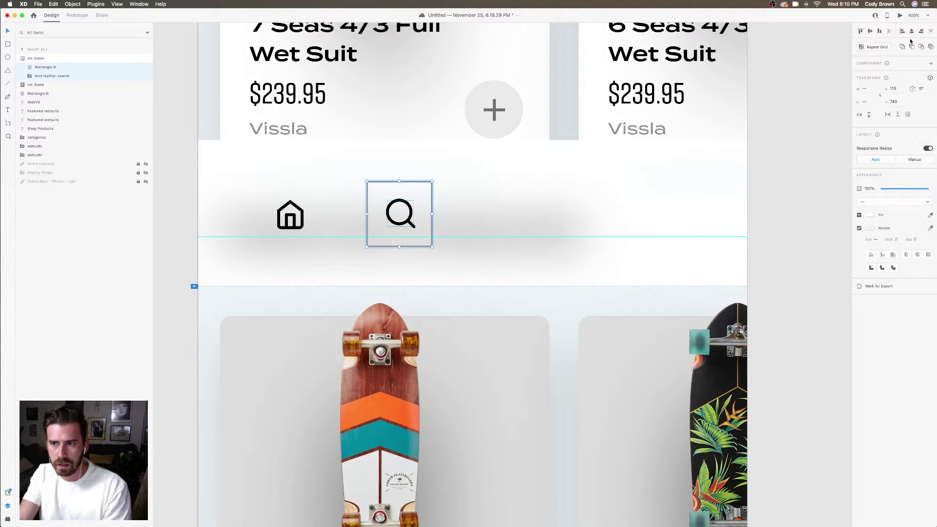
click(912, 30)
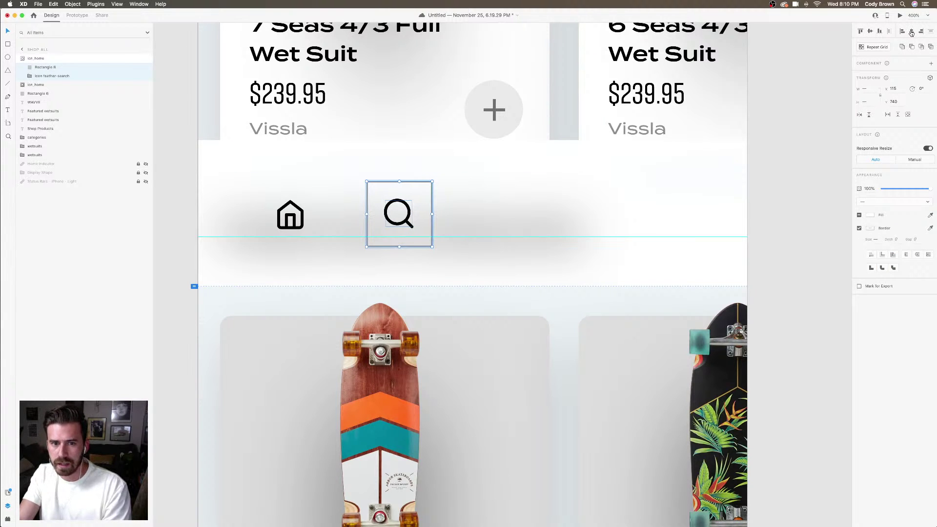
click(542, 203)
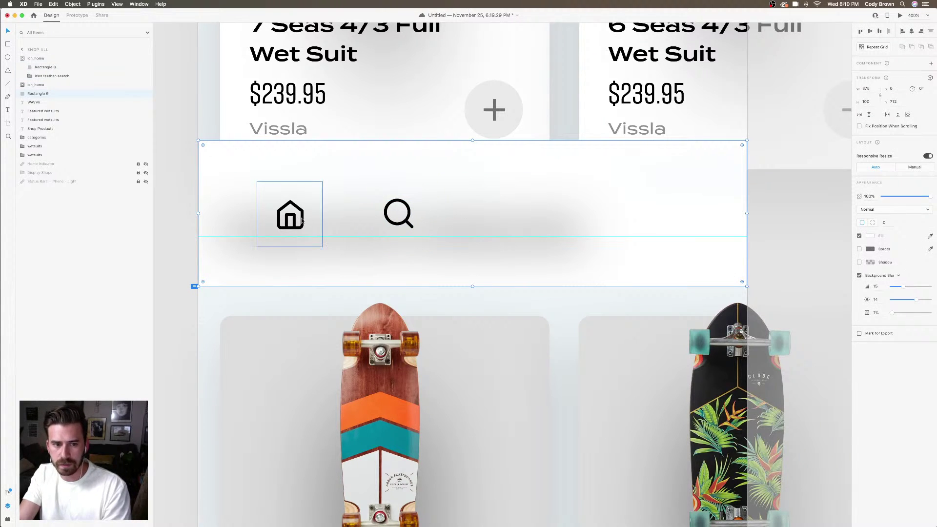
click(386, 224)
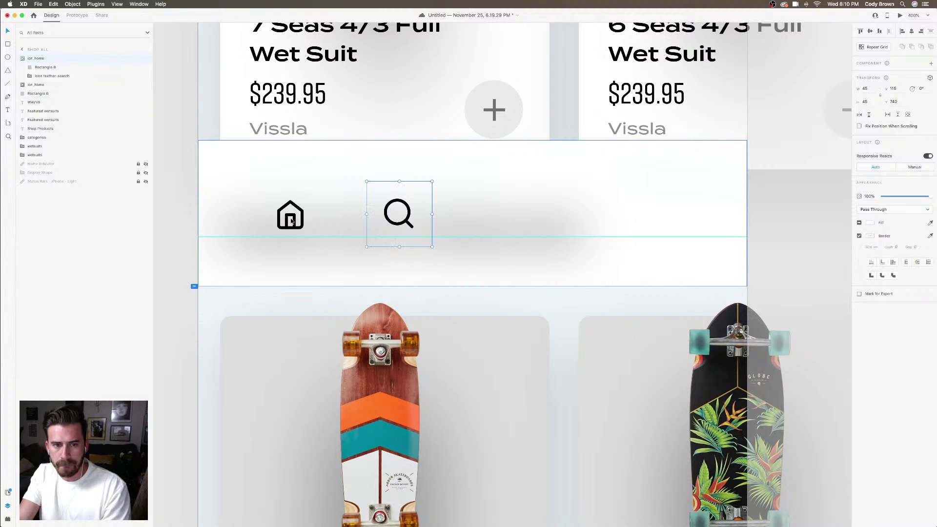
shift+click(305, 218)
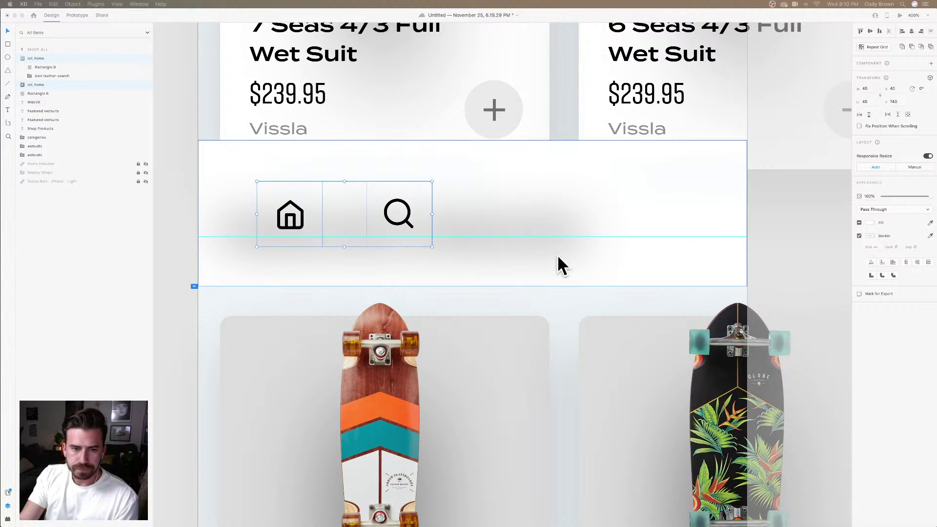
click(398, 226)
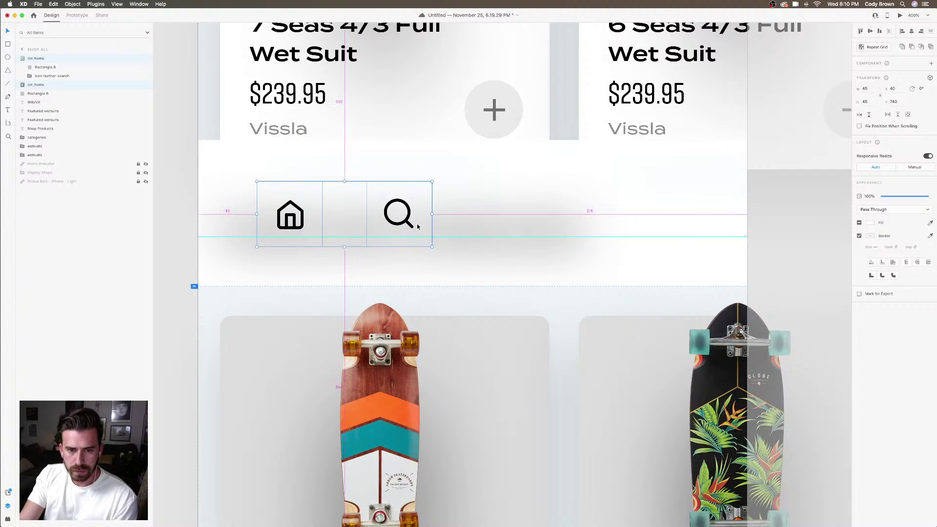
click(400, 223)
double_click(400, 222)
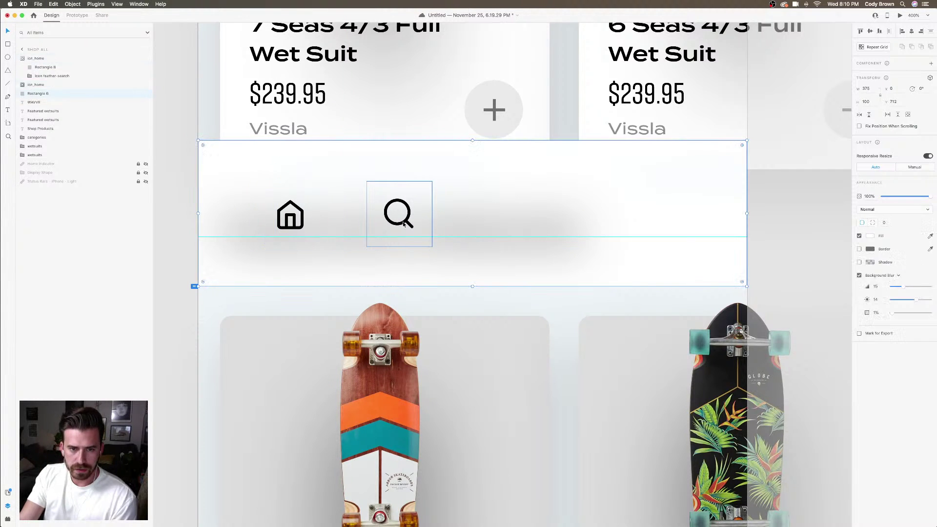
drag(402, 224, 567, 221)
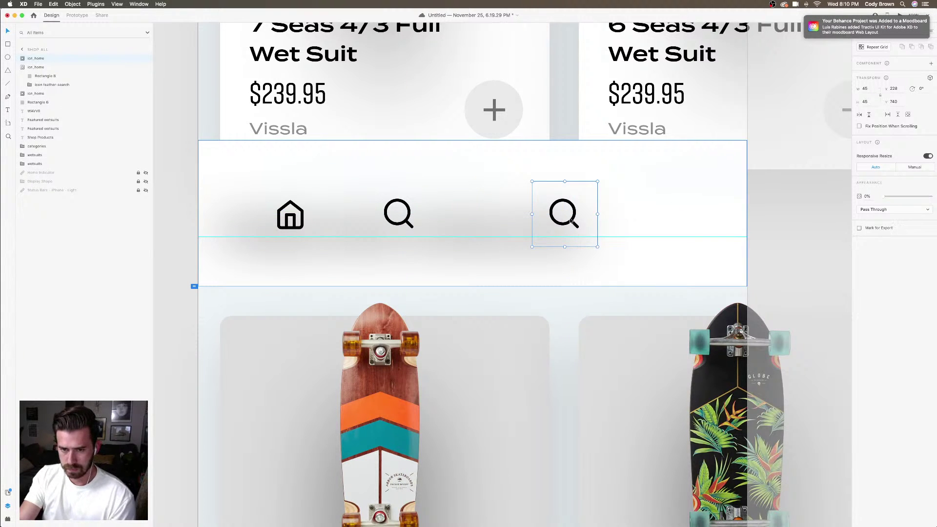
key(Delete)
click(399, 224)
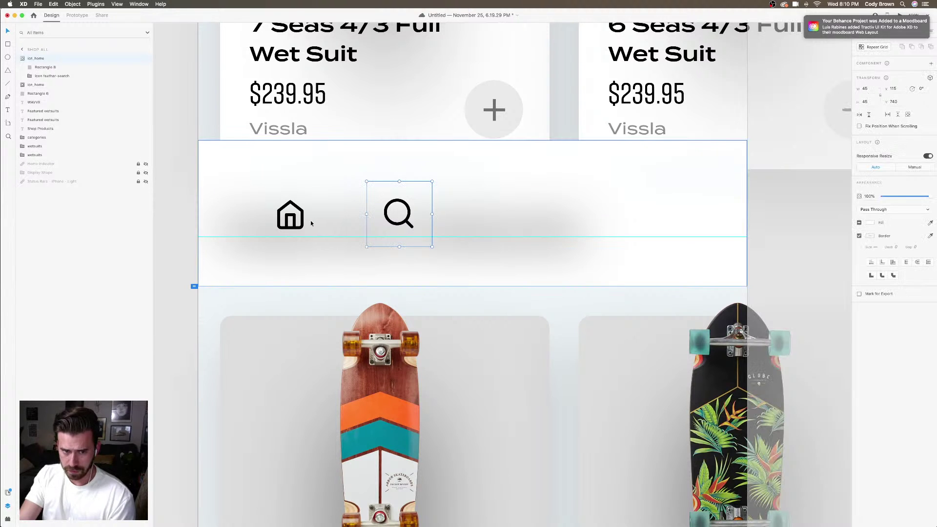
shift+click(303, 222)
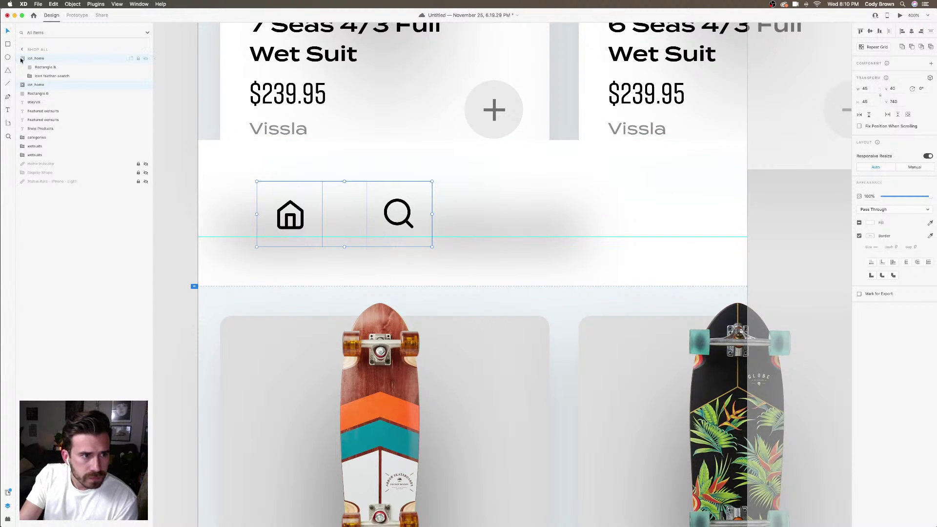
Rename the search icon's group as icn_search
click(35, 85)
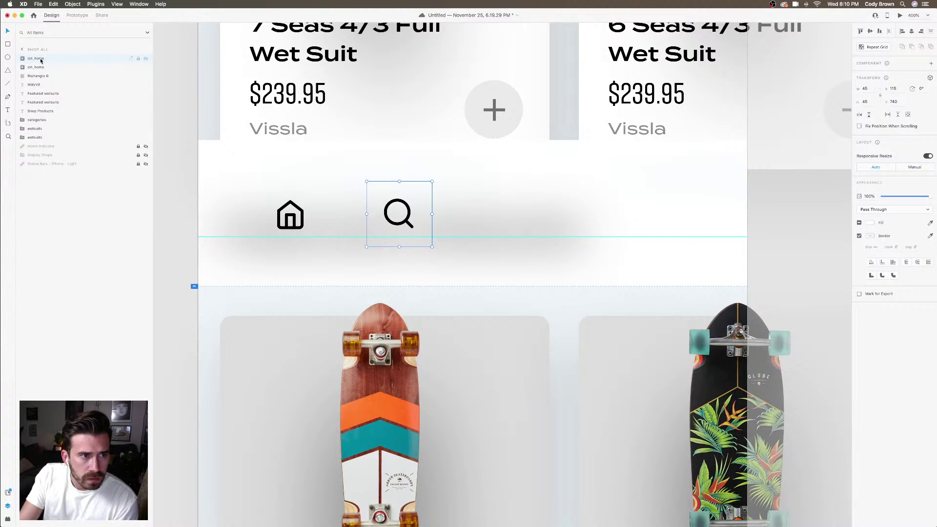
double_click(41, 59)
drag(35, 59, 67, 60)
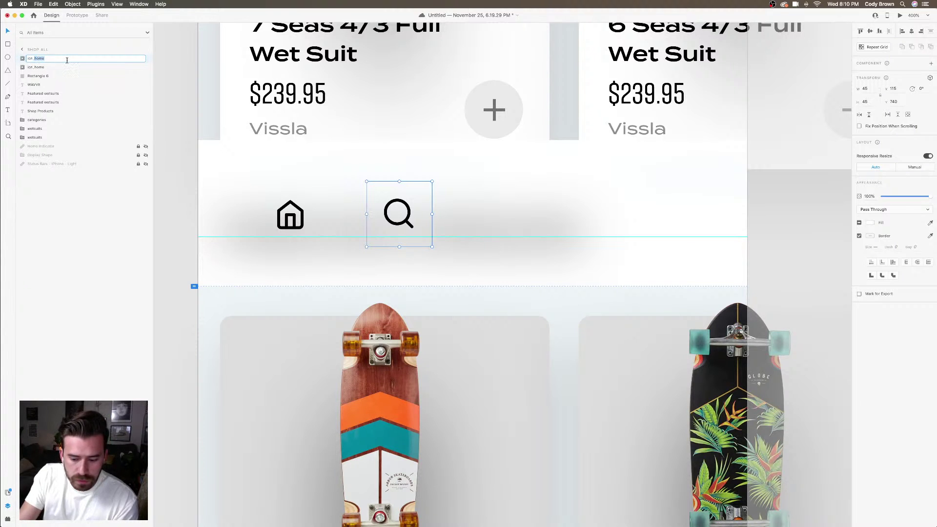
text(search)
key(Return)
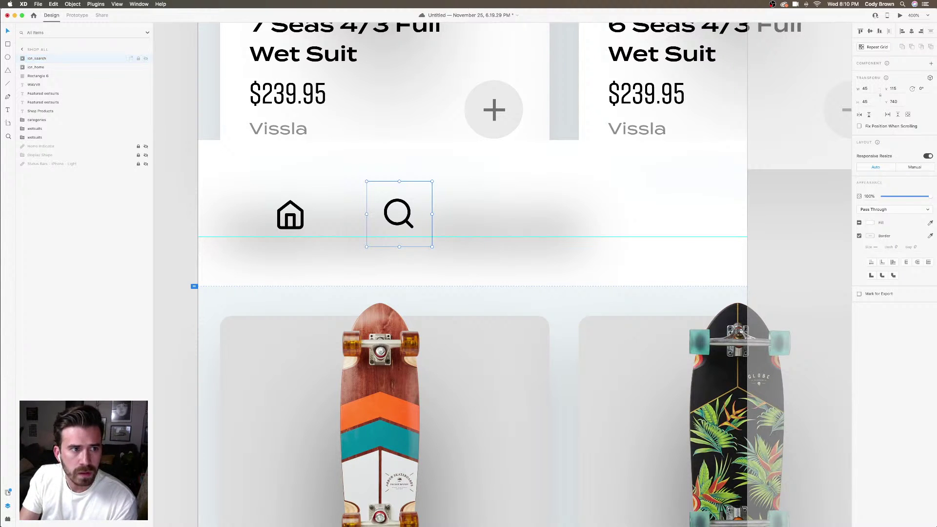
Duplicate the home and search icon groups together along the same row into the right half of the navigation bar, at about X 227
shift+click(302, 216)
drag(302, 216, 576, 221)
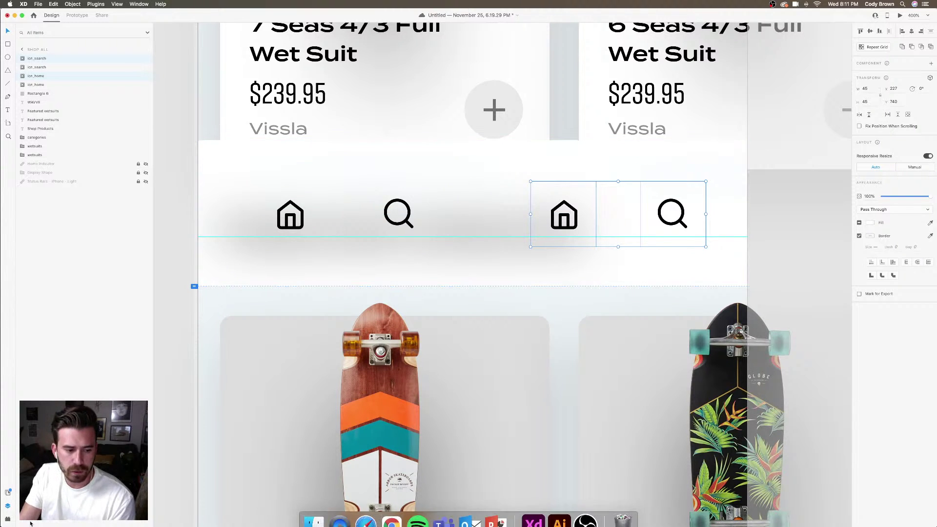
Search the icon plugin for "heart" and place the Feather heart icon at the right end of the navigation bar
click(8, 519)
double_click(50, 68)
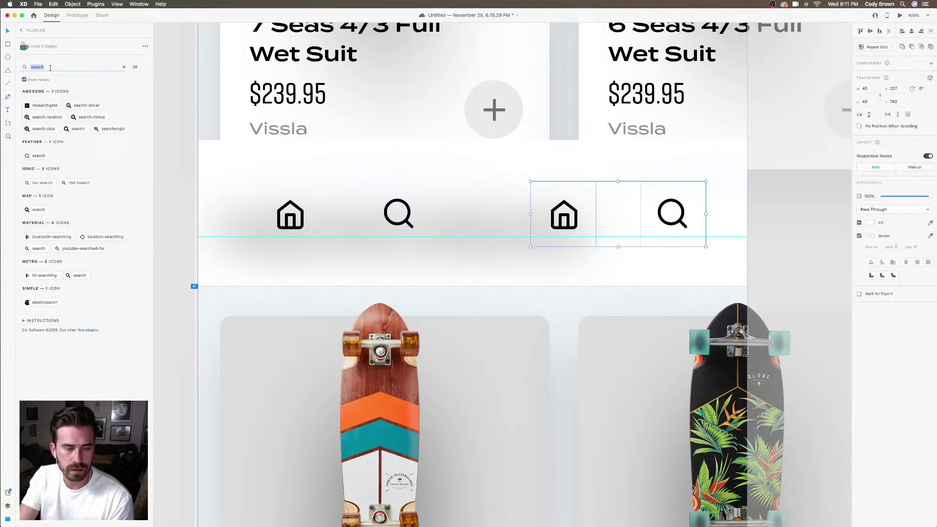
text(hoart)
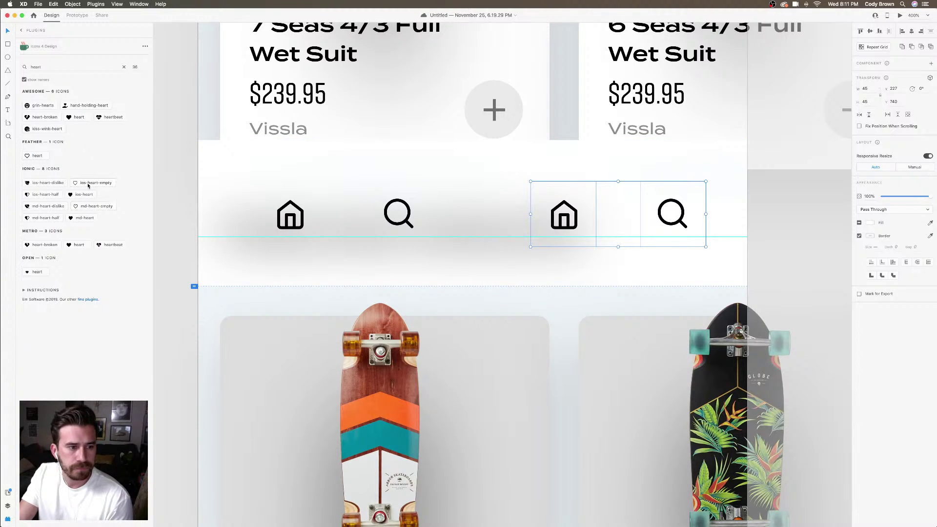
drag(35, 155, 742, 211)
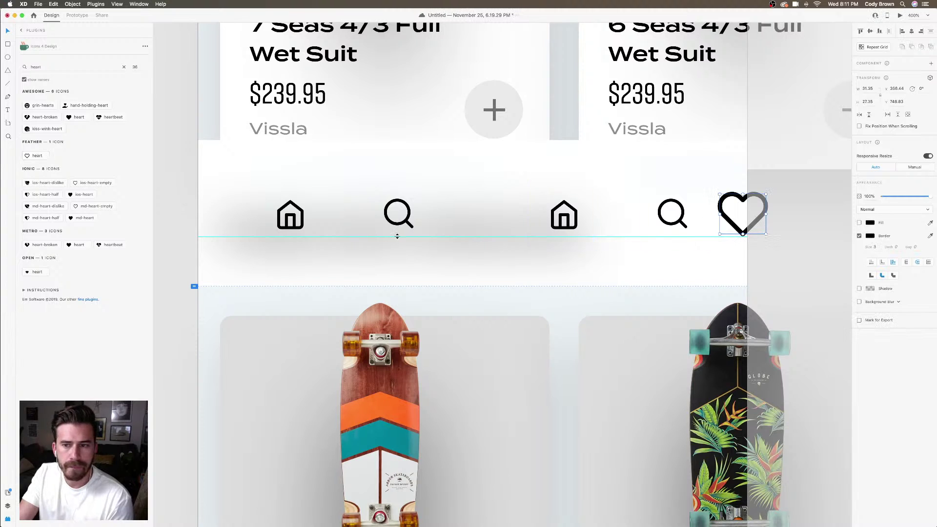
Cut the heart icon and paste it into the duplicated home icon's group, positioned over the home icon
click(739, 198)
double_click(739, 198)
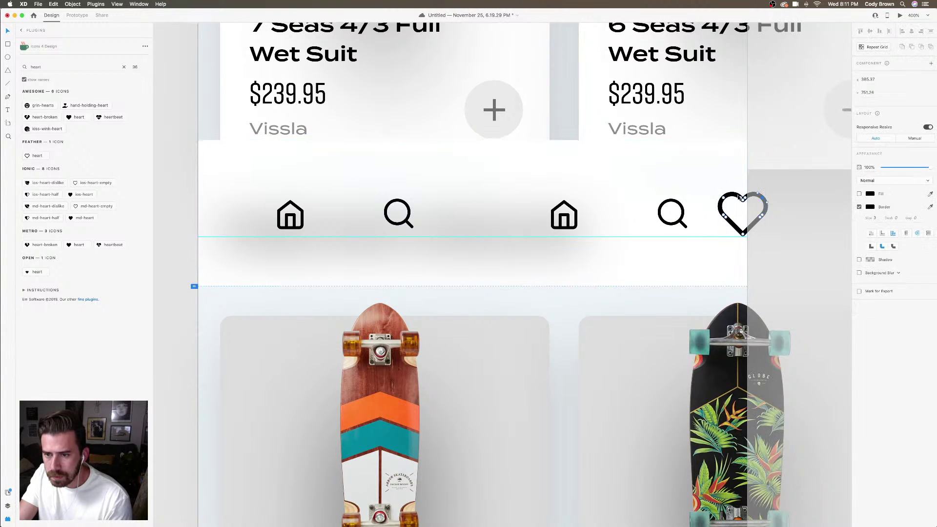
click(771, 183)
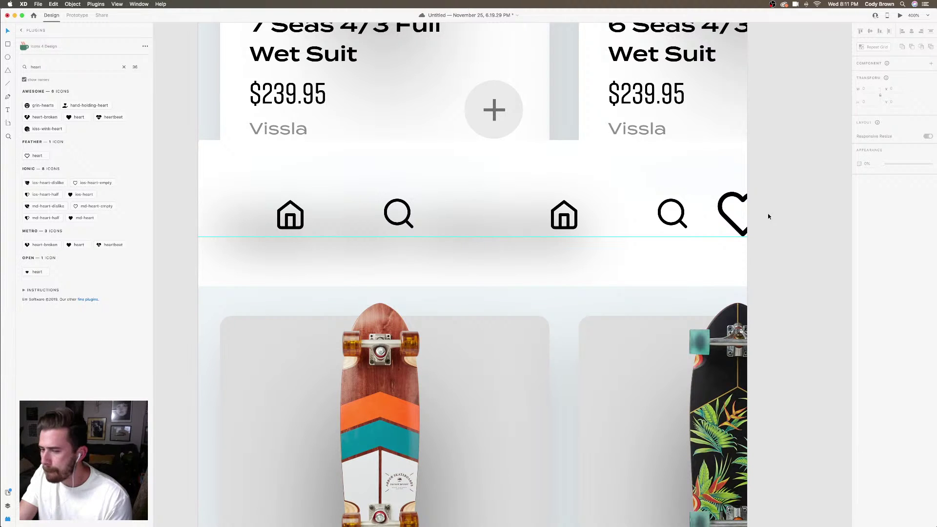
click(742, 197)
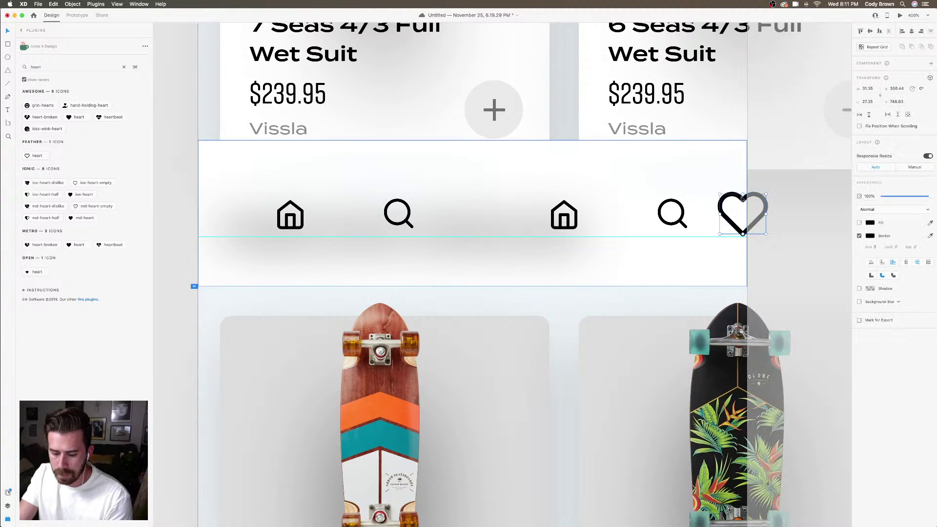
key(Delete)
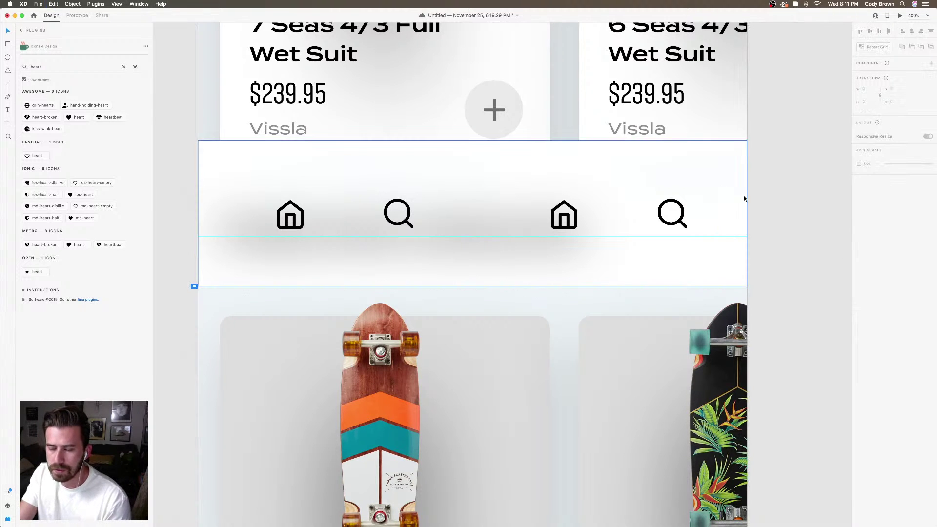
click(575, 211)
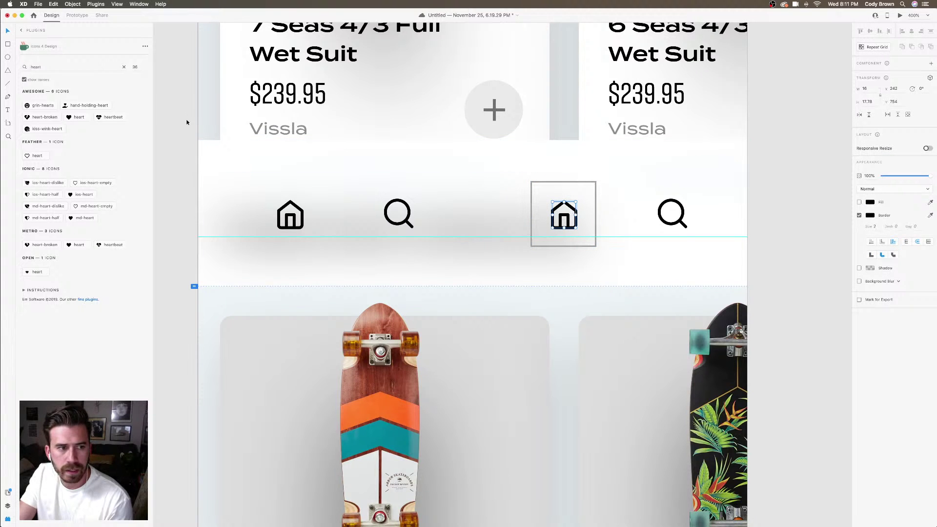
click(6, 506)
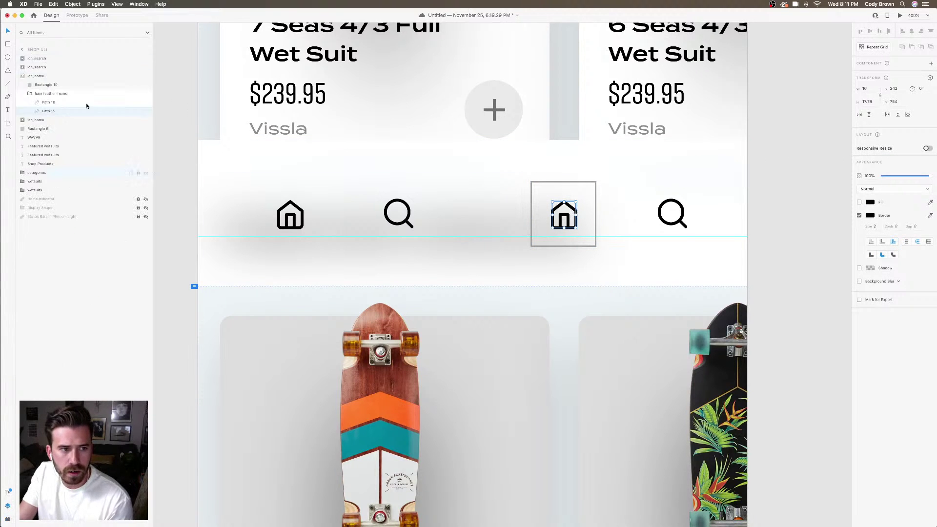
click(48, 93)
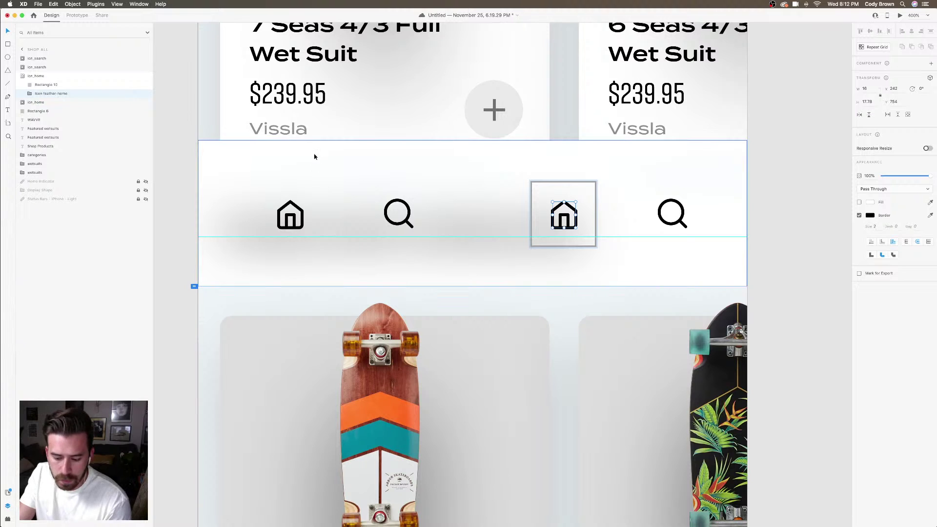
key(super+v)
drag(729, 221, 546, 217)
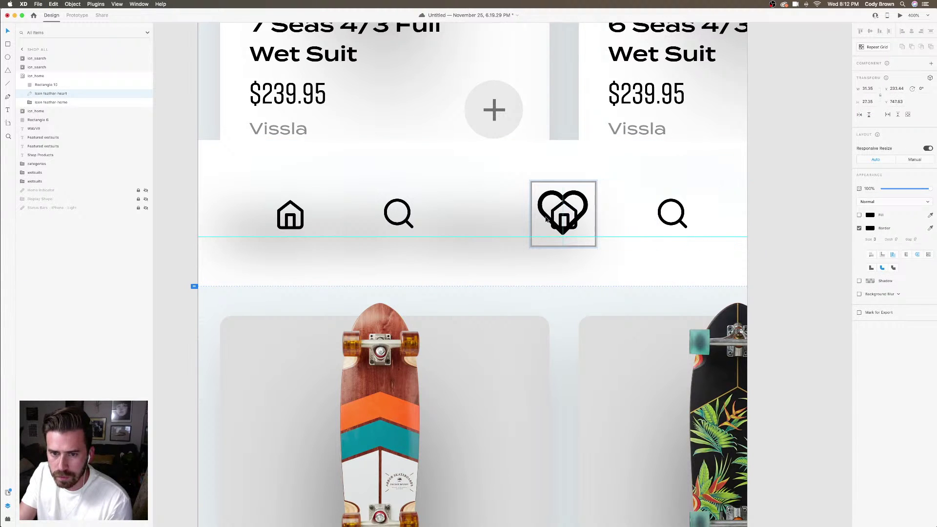
Shrink the heart icon to about 21 wide over the duplicated home icon and set its border size to 2
drag(585, 190, 571, 206)
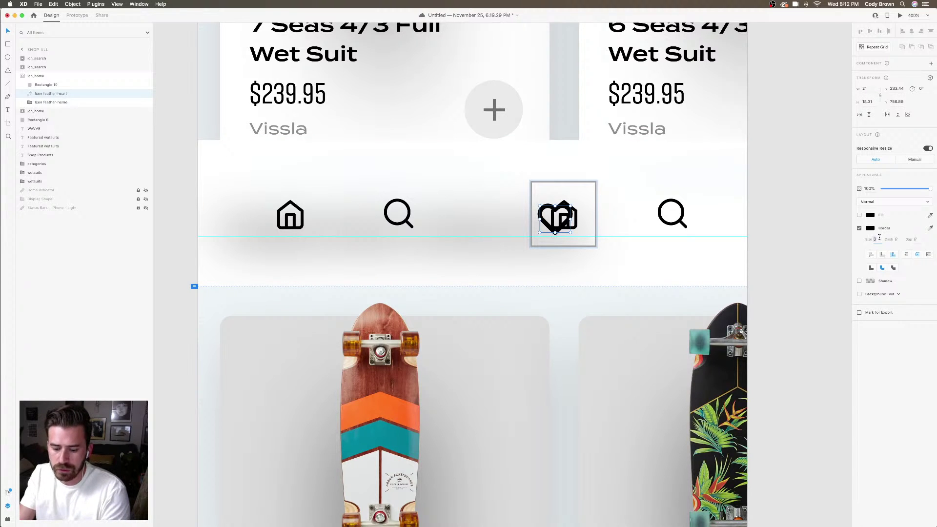
text(2)
key(Return)
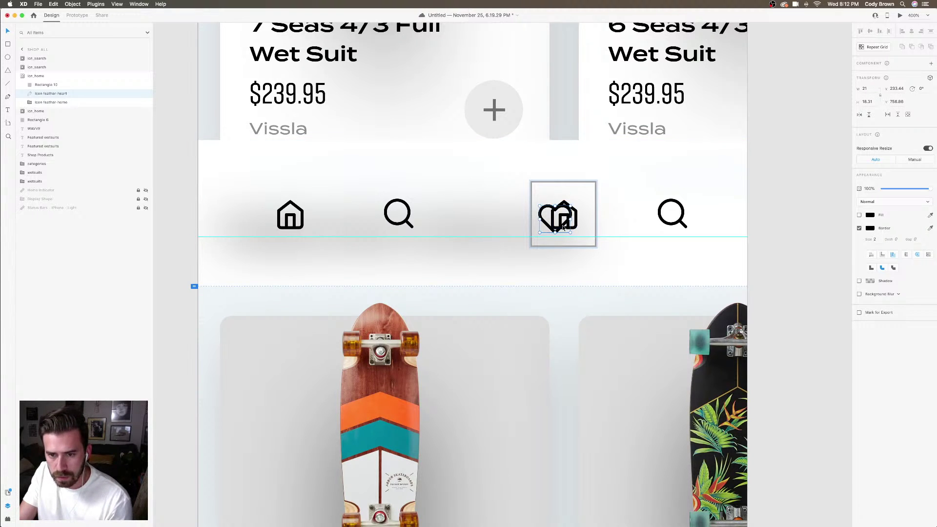
drag(560, 231, 580, 202)
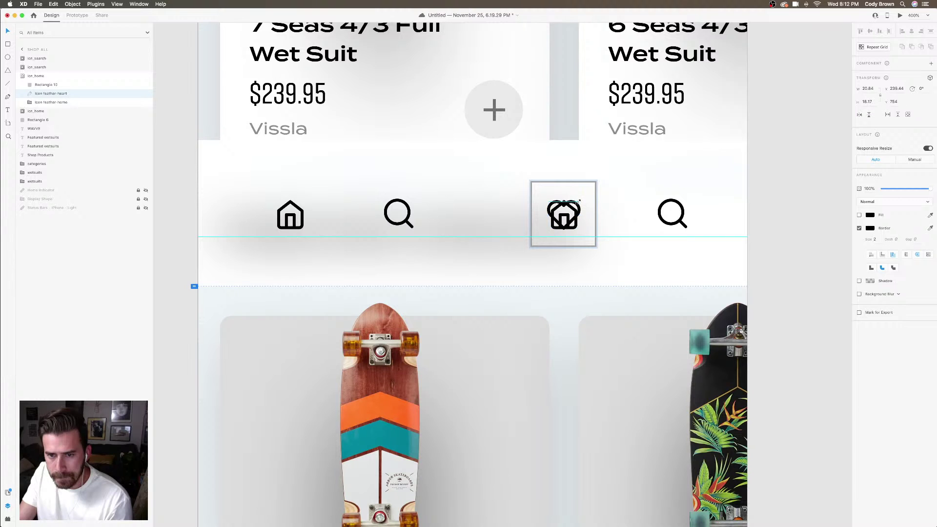
Delete the home icon beneath the heart and scale the heart down to about 18.7 by 16.3
click(42, 103)
key(BackSpace)
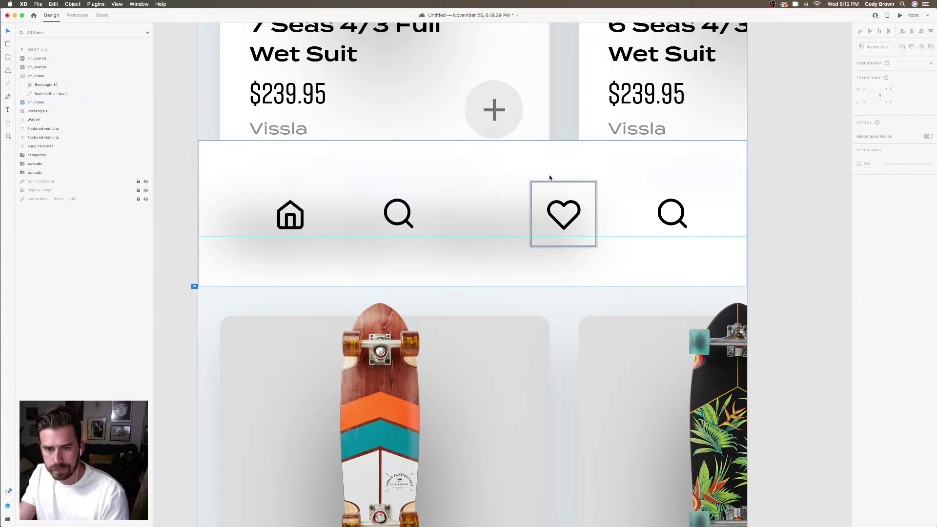
click(579, 202)
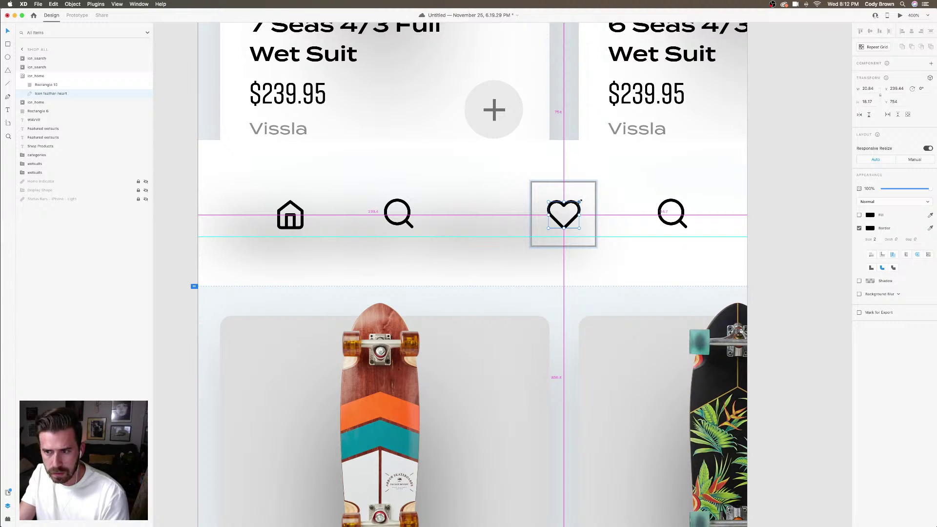
drag(580, 201, 577, 204)
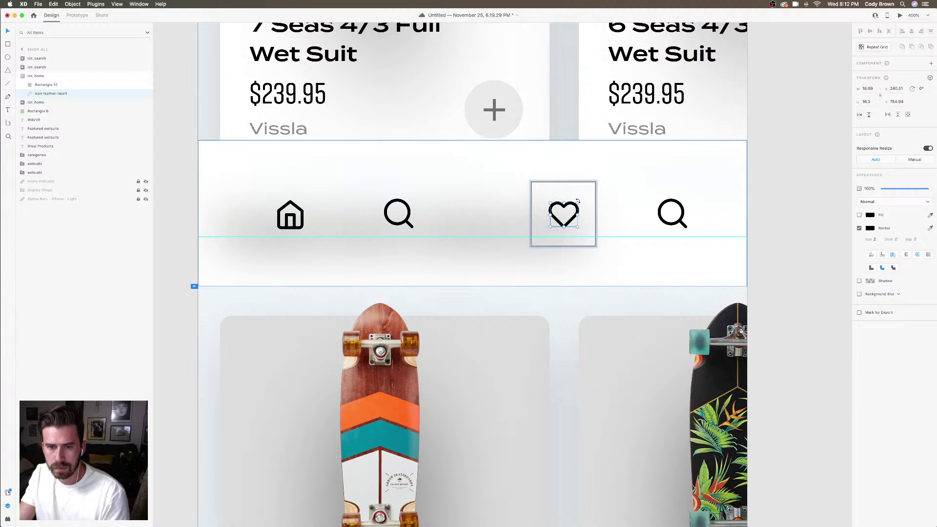
Rename the heart icon's group in the layer list, replacing "home" in its name with "like"
click(22, 76)
double_click(44, 76)
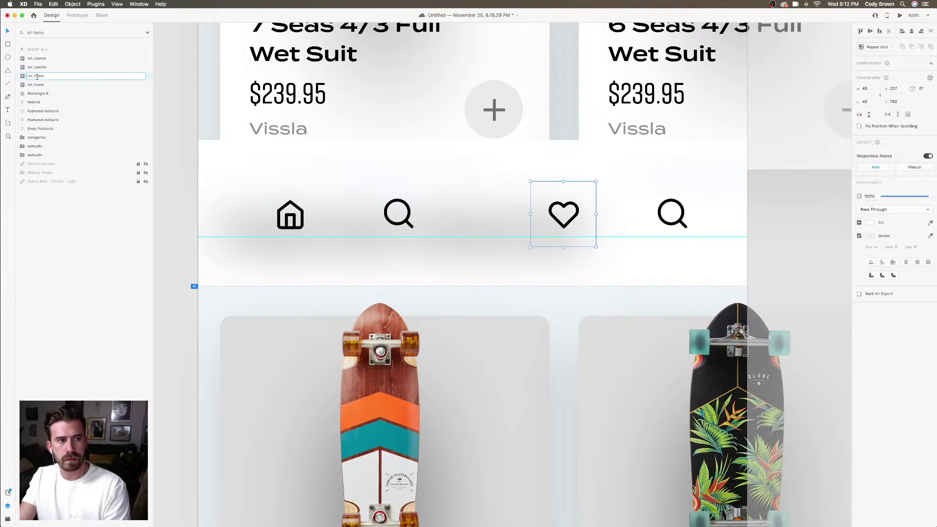
drag(37, 76, 45, 77)
key(BackSpace)
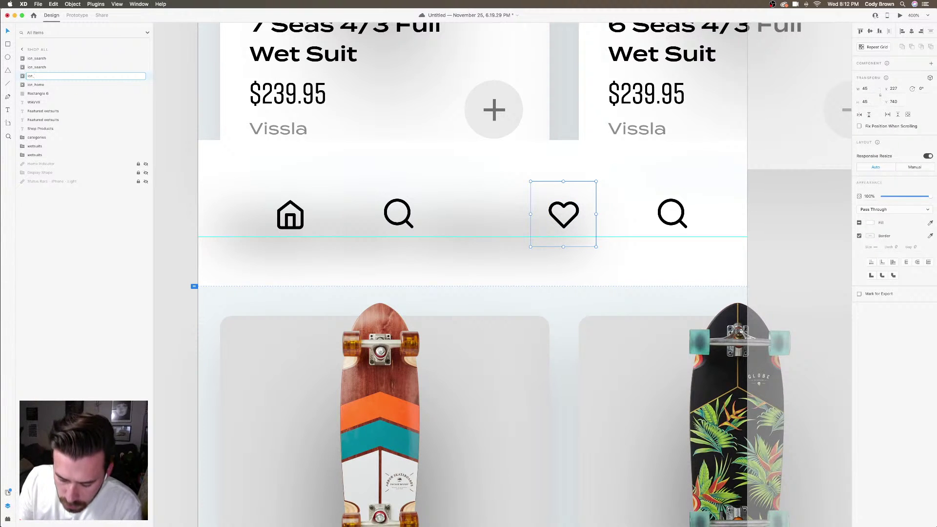
text(like)
key(Return)
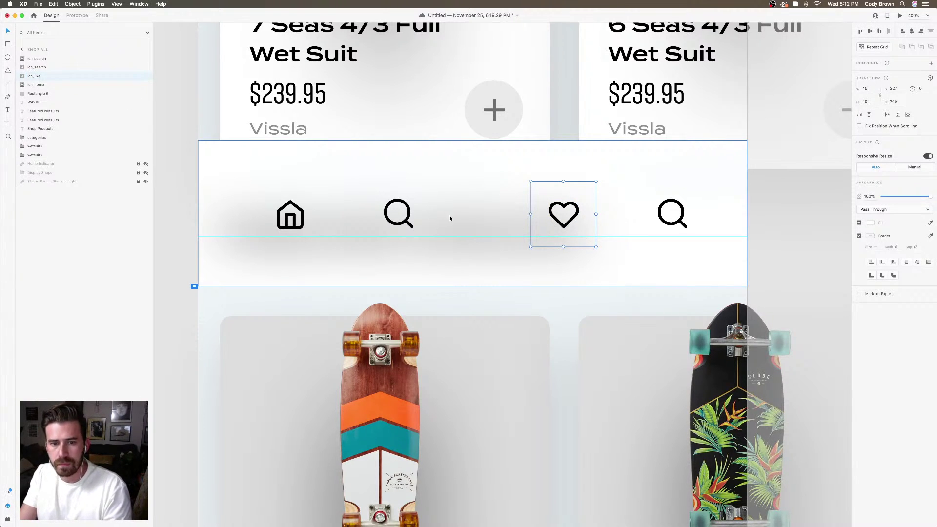
Search the icon plugin for "user" and place the Feather user icon between the heart and the last search icon
click(648, 217)
scroll(651, 219, right, 2)
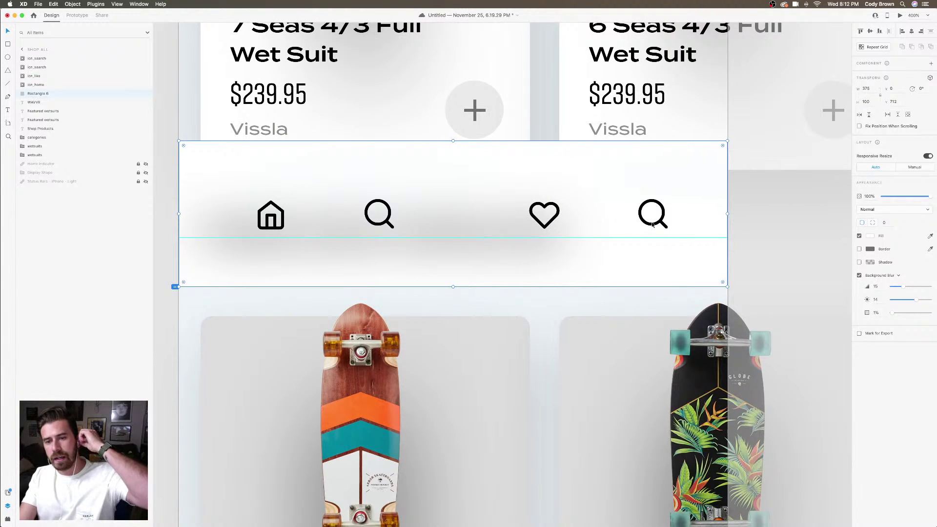
click(653, 224)
click(432, 235)
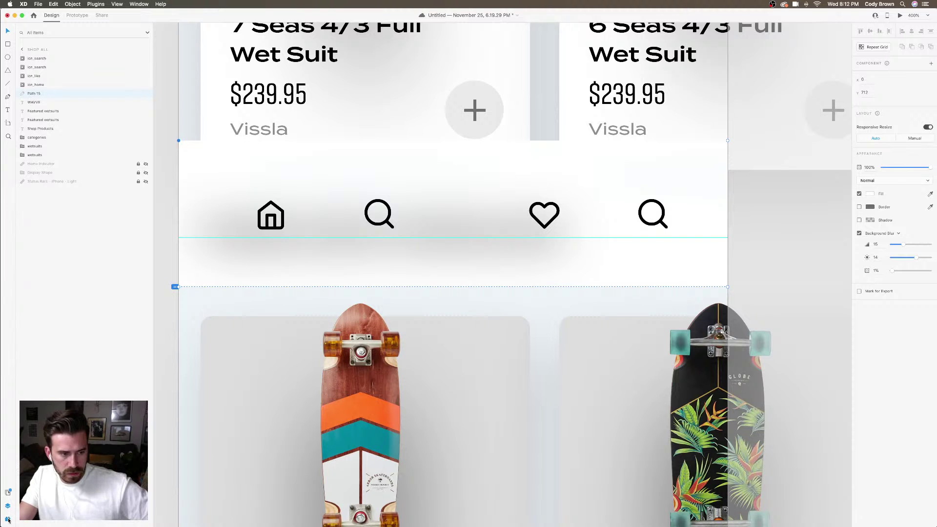
click(8, 519)
double_click(31, 67)
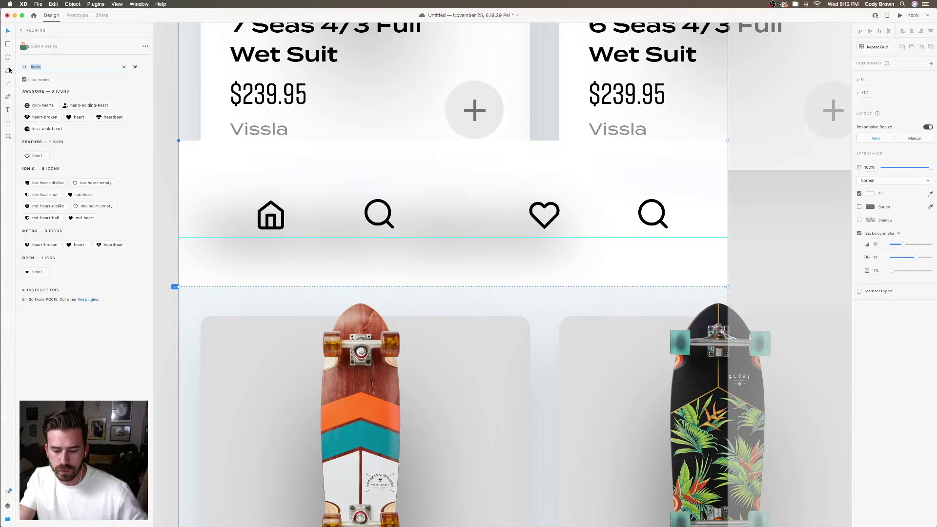
text(user)
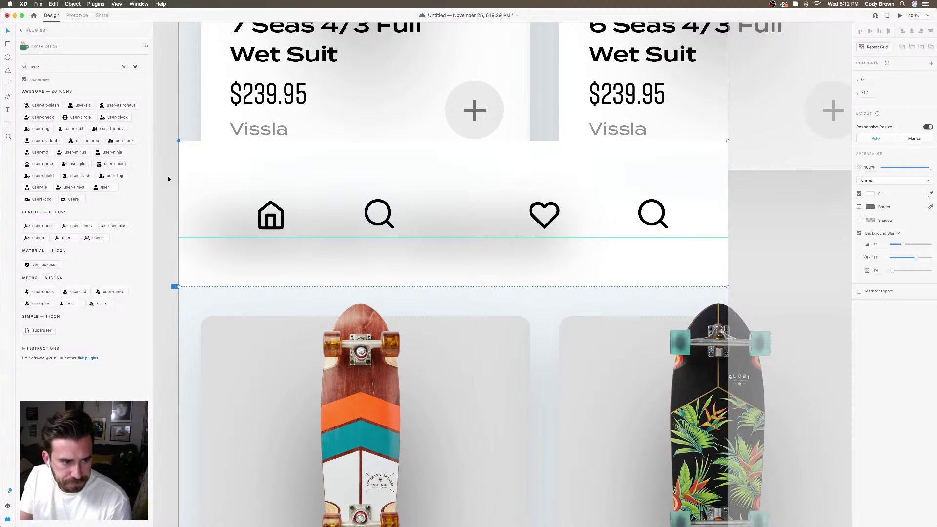
click(62, 238)
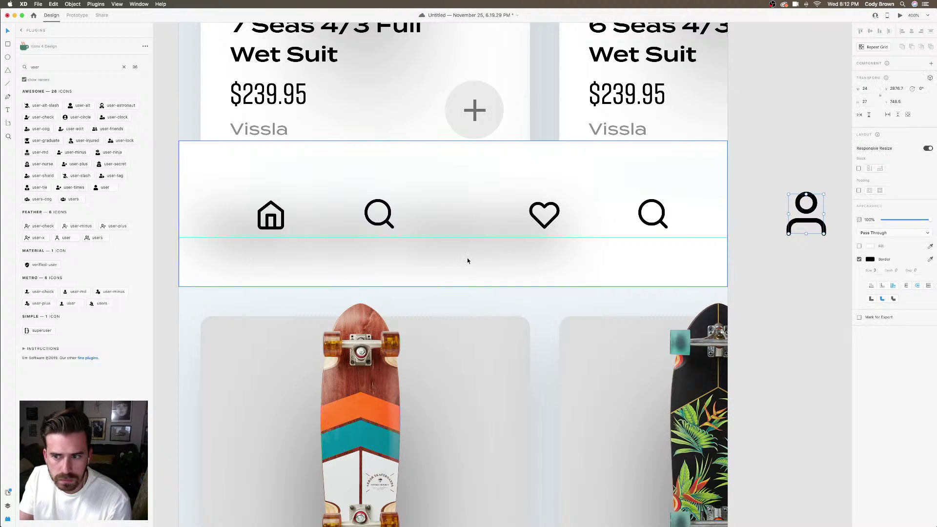
drag(811, 228, 614, 202)
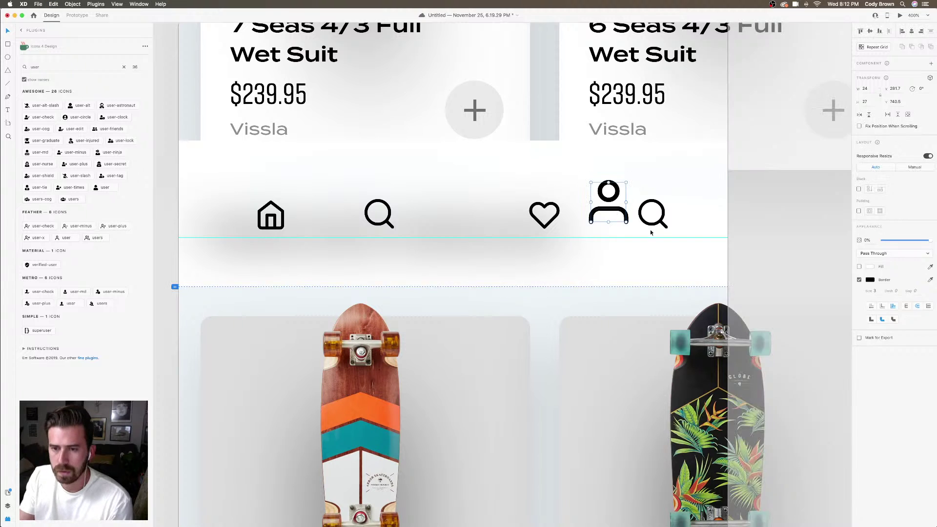
Cut the user icon and paste it into the group of the search icon at the navigation bar's right end
key(Delete)
double_click(663, 222)
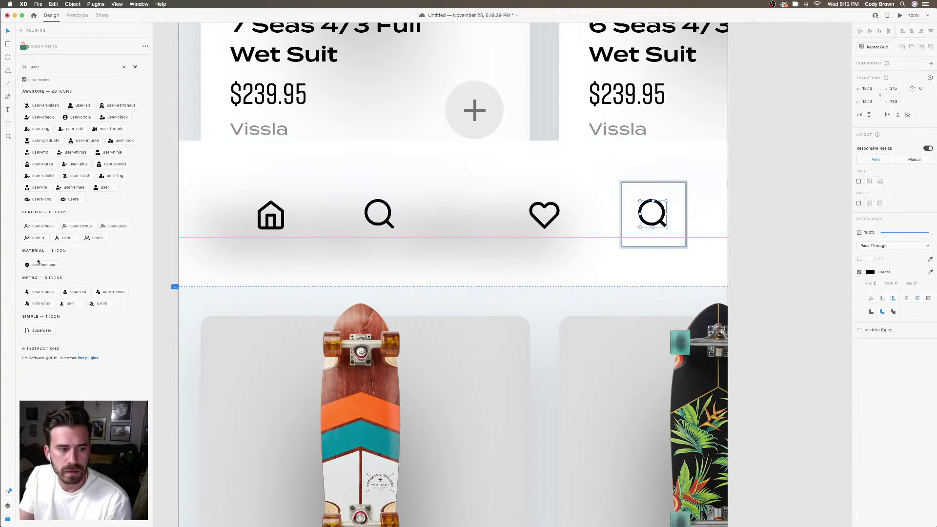
click(8, 506)
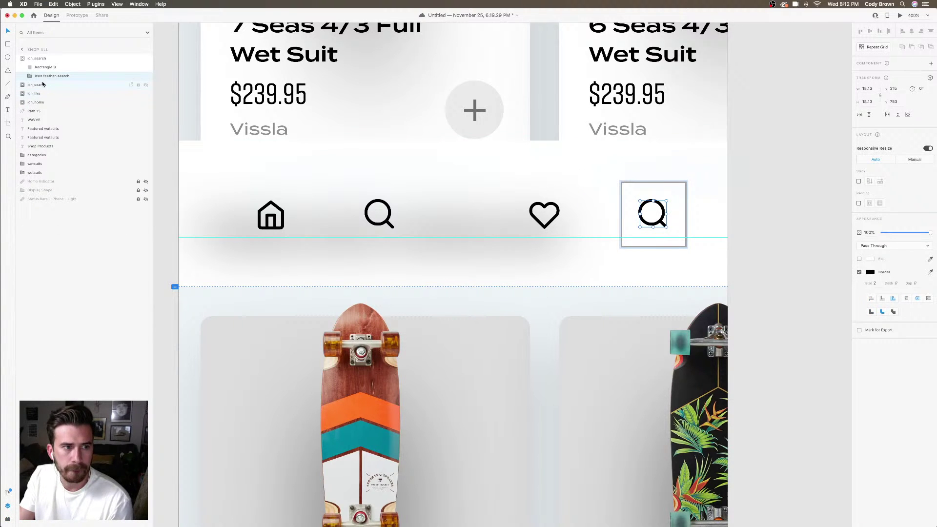
key(cmd+v)
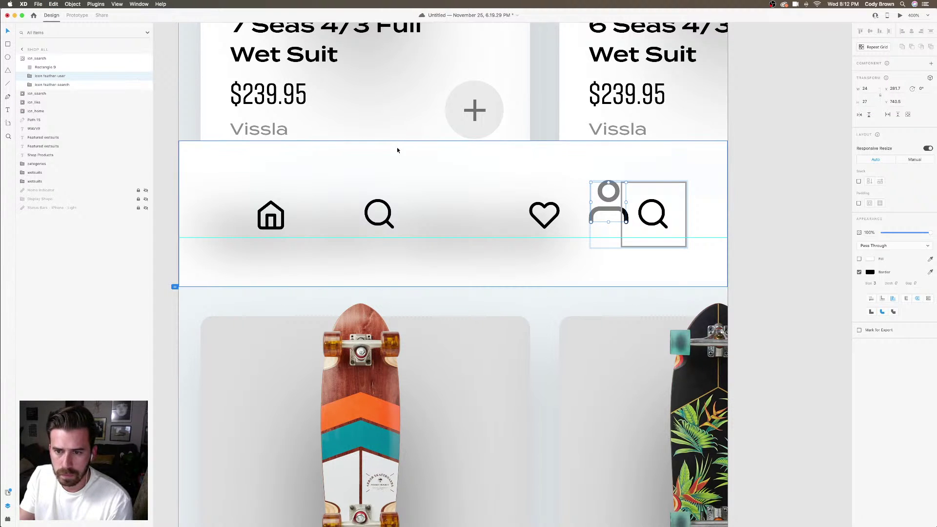
Shrink the user icon to about 19.1 by 21.5 over the duplicated search icon and set its border size to 2
drag(625, 215, 665, 200)
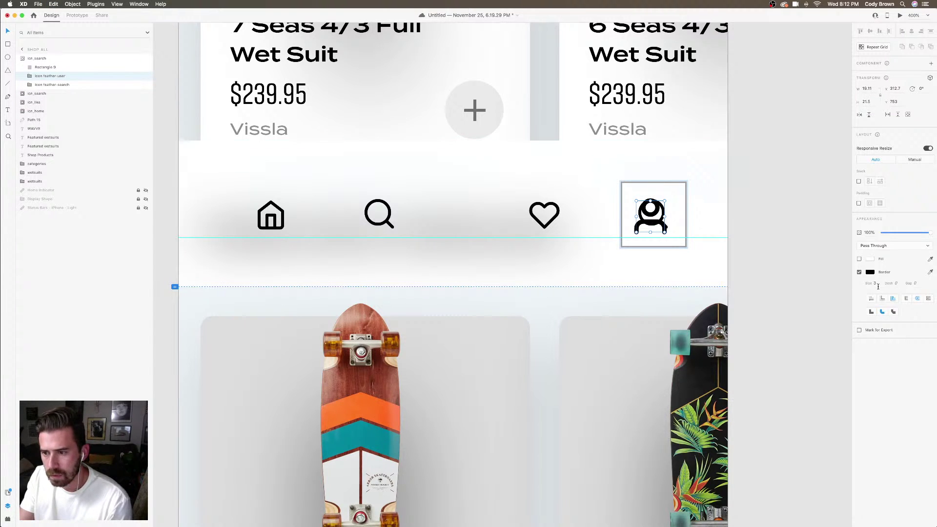
click(878, 286)
text(2)
key(Return)
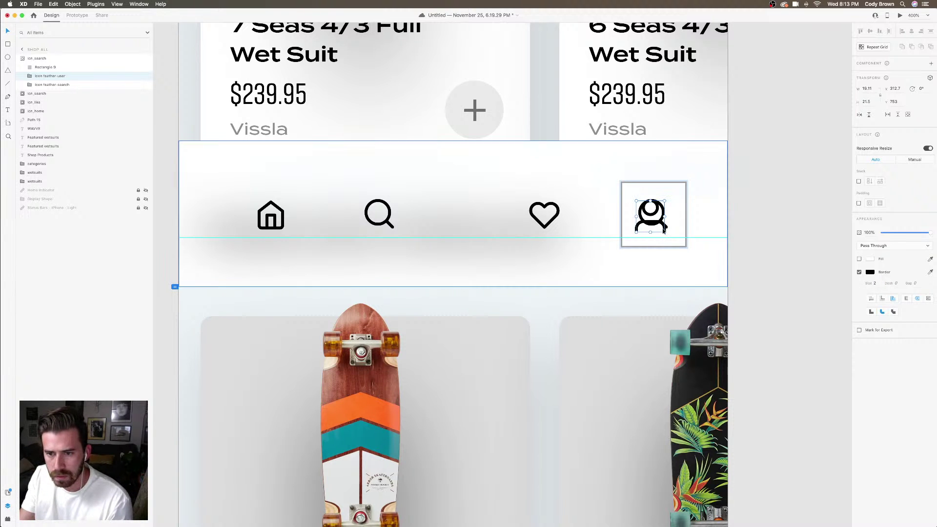
drag(663, 232, 667, 229)
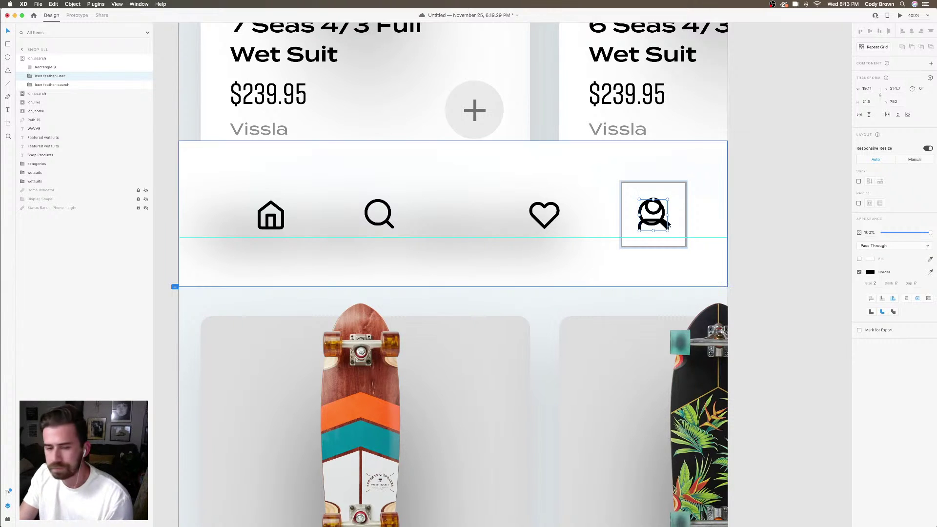
Delete the search icon beneath the user icon and scale the user icon down to about 16.3 by 18.4
click(77, 86)
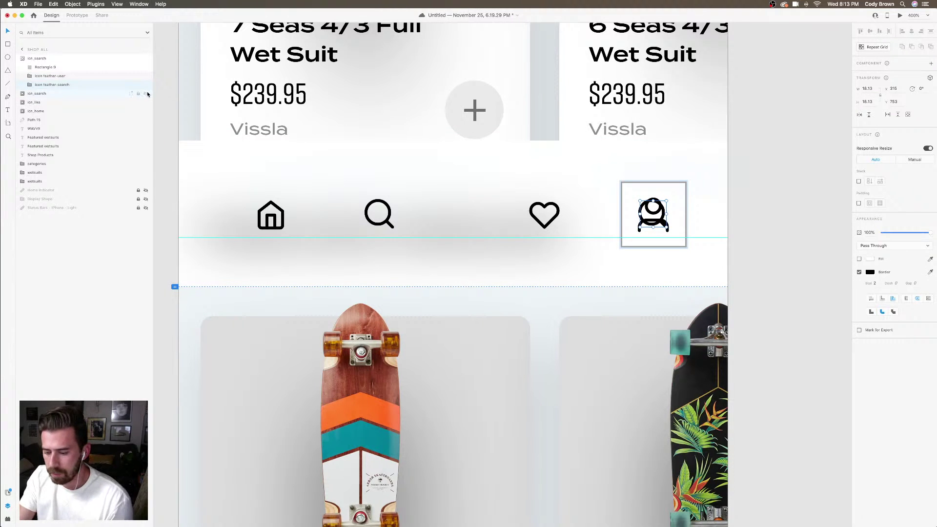
key(Escape)
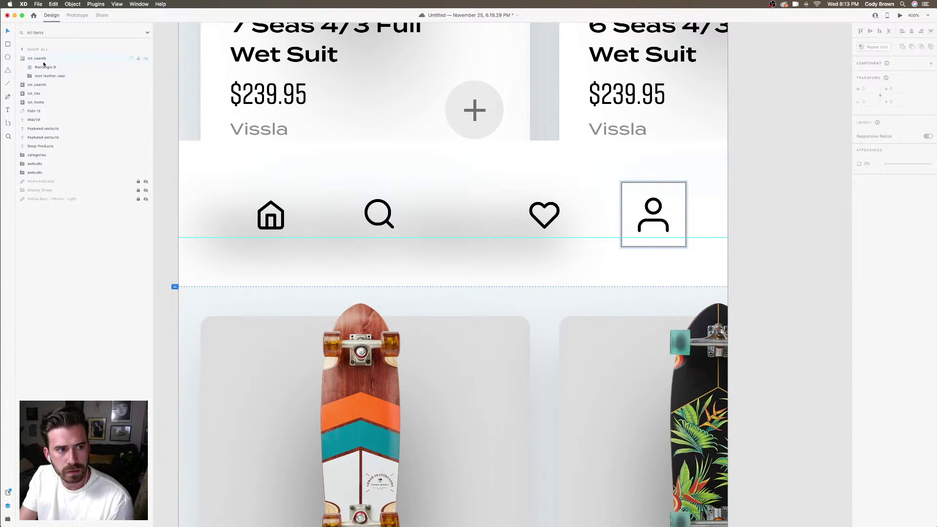
double_click(662, 221)
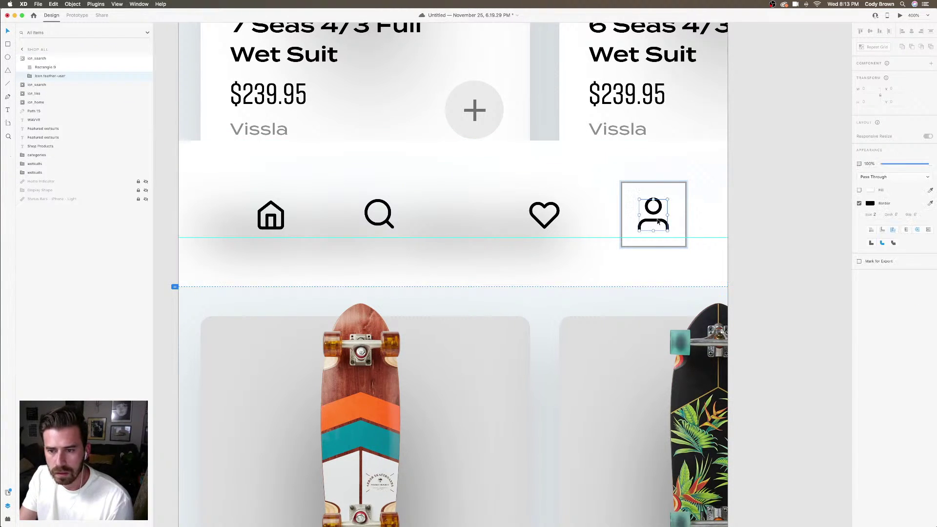
drag(666, 201, 665, 203)
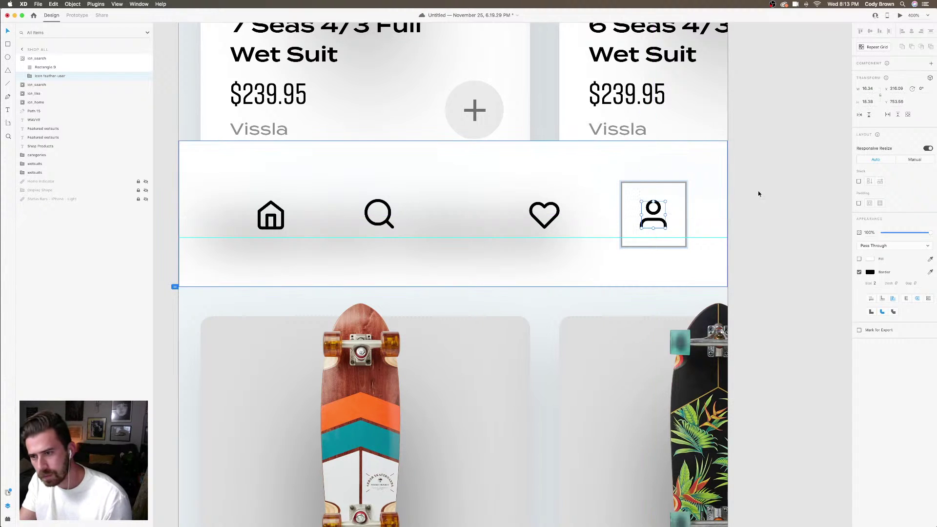
Align the user icon vertically to the middle of its bounding square
shift+click(685, 217)
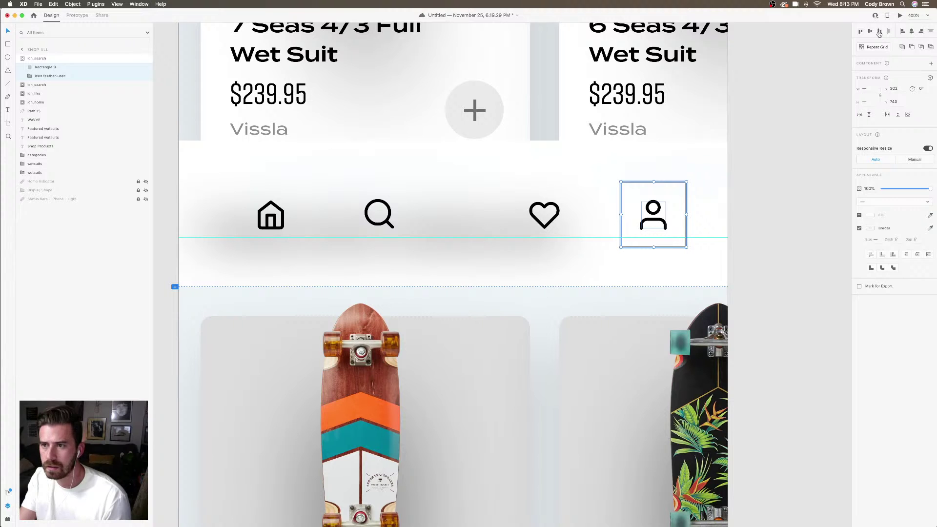
click(870, 31)
click(711, 186)
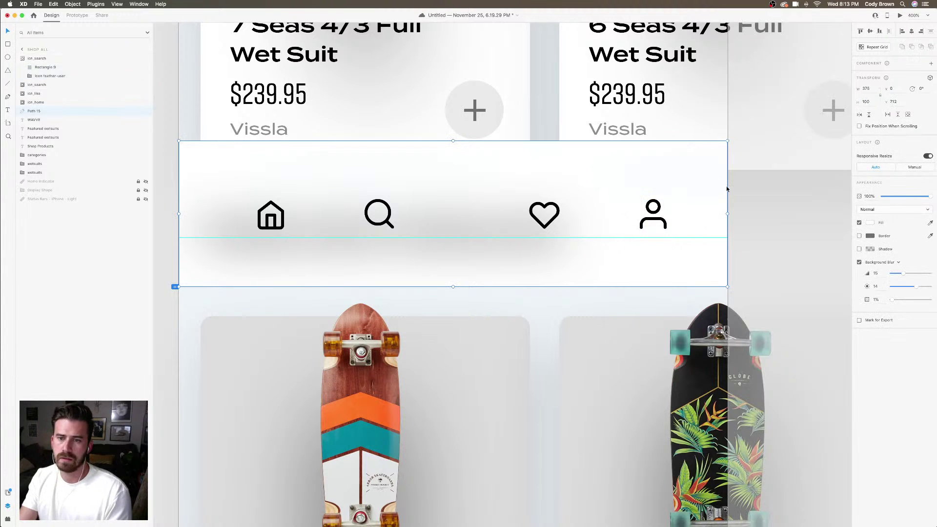
Select all four navigation icons and shift them together slightly right so the row starts at X 42
double_click(657, 222)
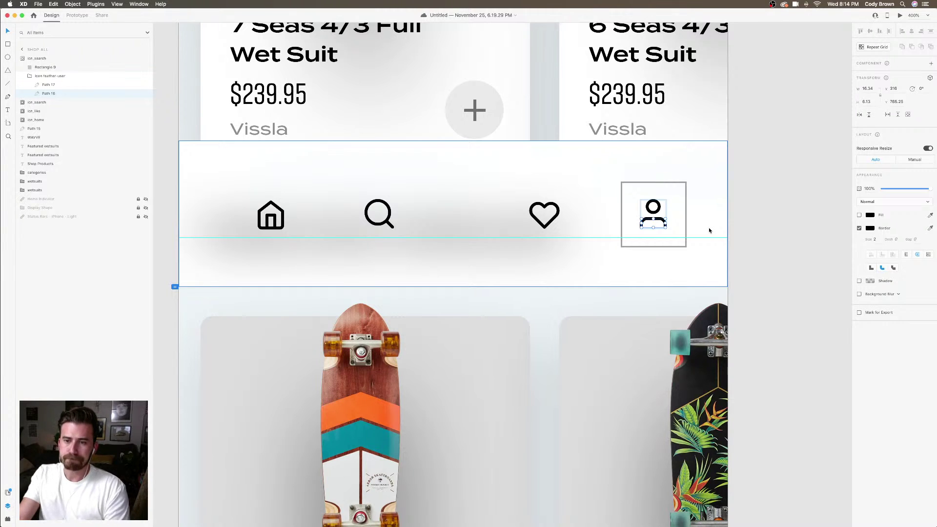
click(734, 224)
key(super+minus)
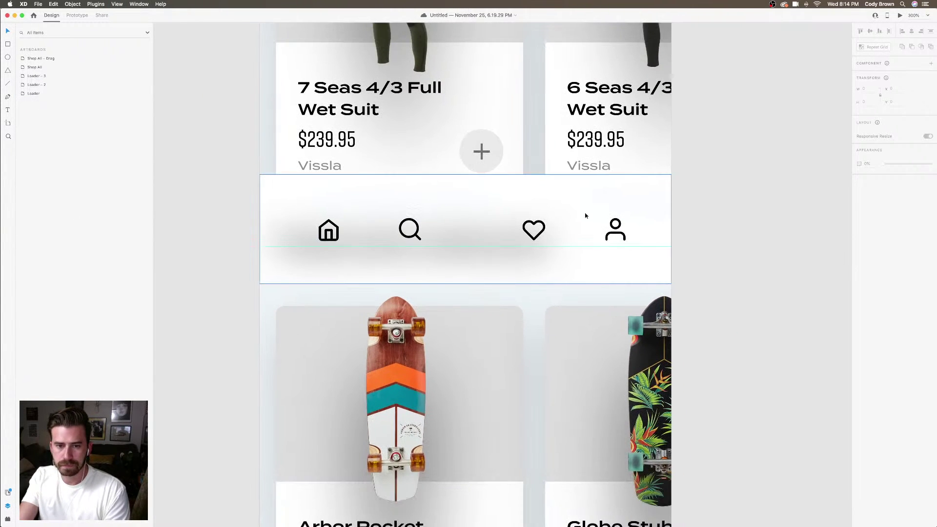
double_click(534, 230)
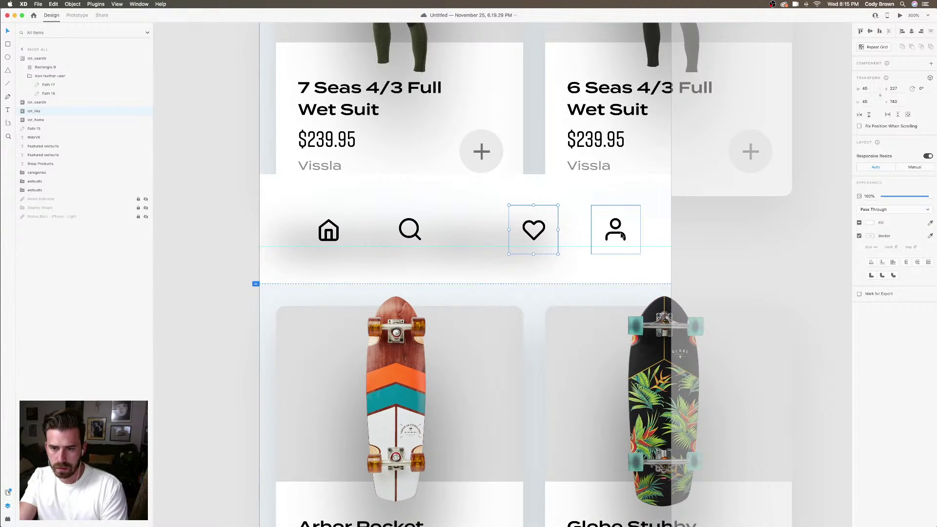
shift+click(623, 237)
shift+click(410, 230)
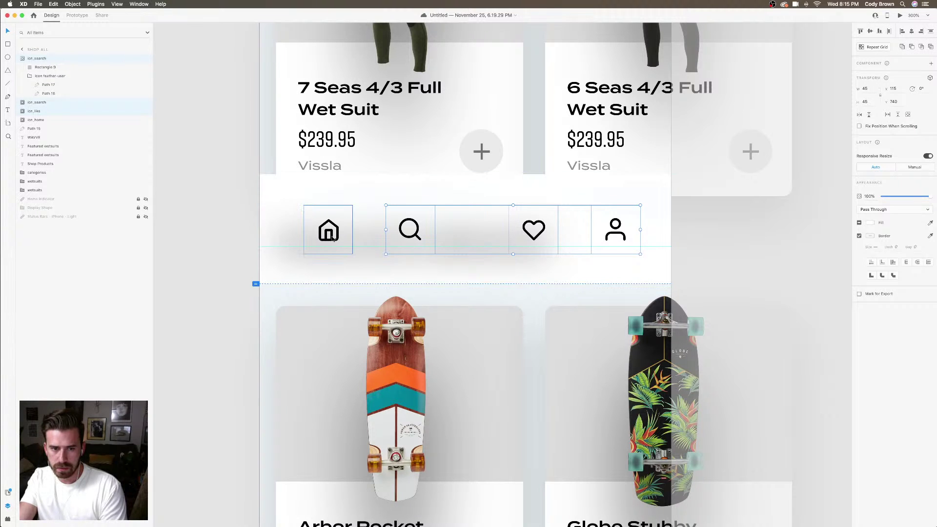
shift+click(329, 230)
drag(534, 237, 537, 237)
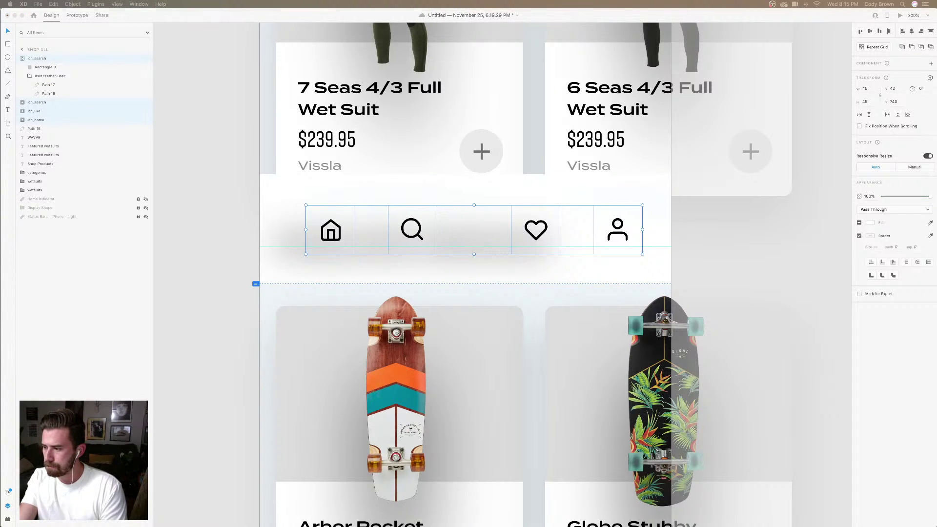
click(720, 226)
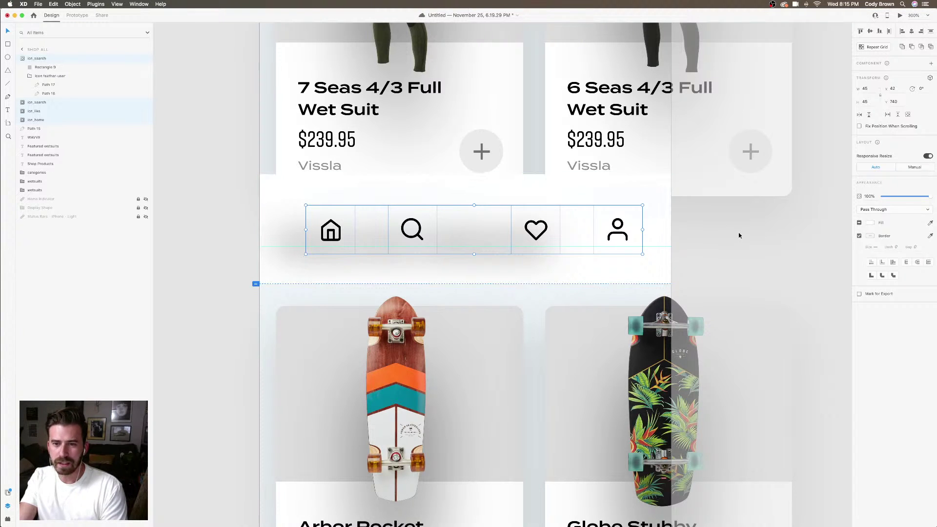
click(738, 234)
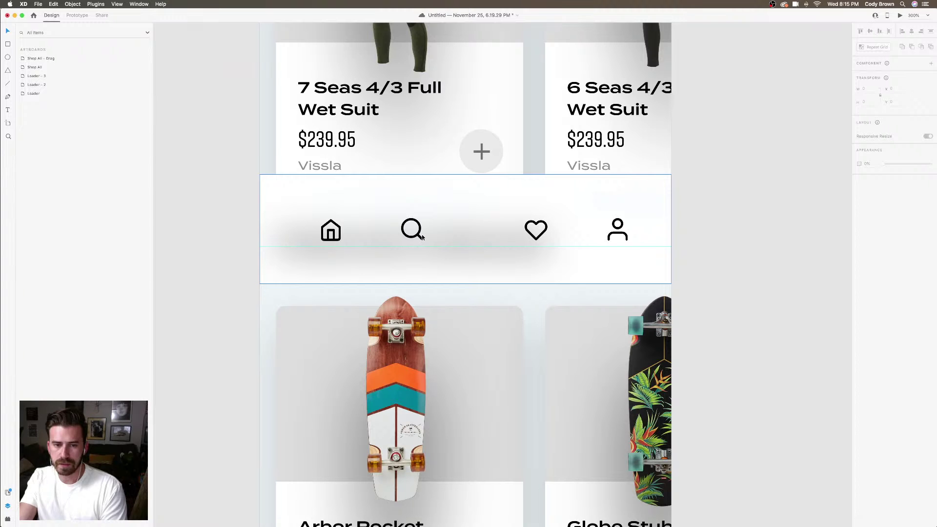
Select the home and search icons and move them left together to X 19
double_click(403, 231)
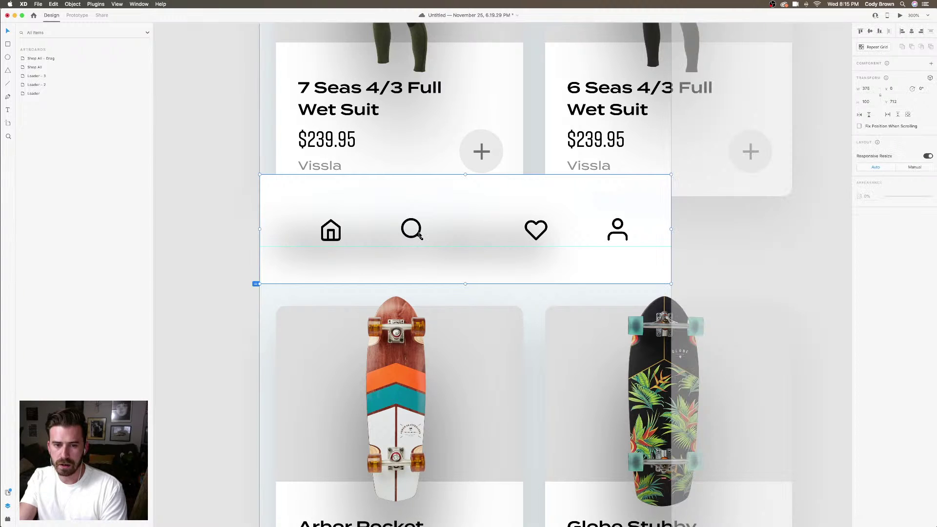
shift+click(331, 230)
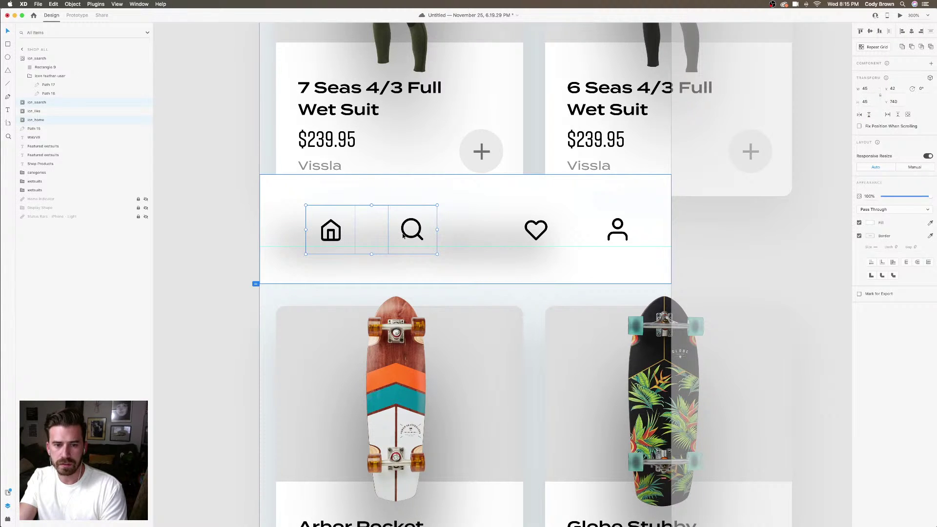
click(395, 236)
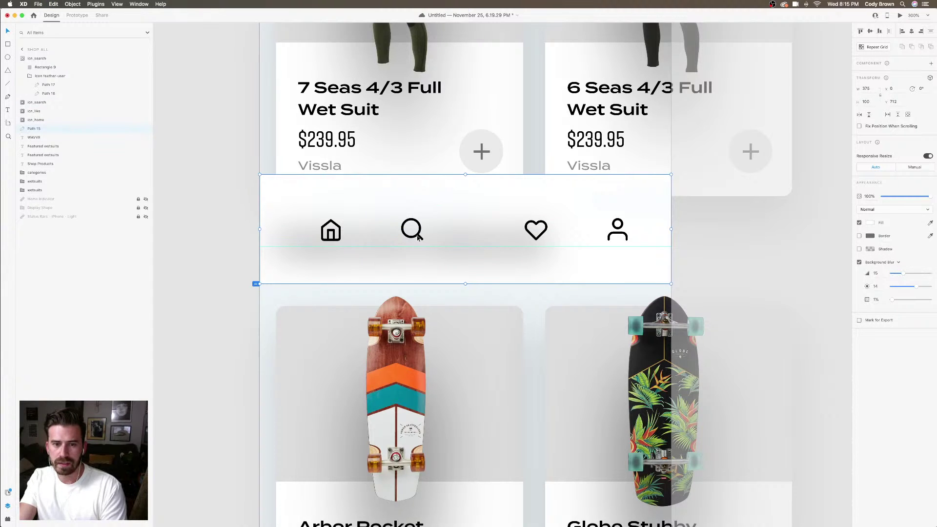
click(410, 234)
shift+click(341, 236)
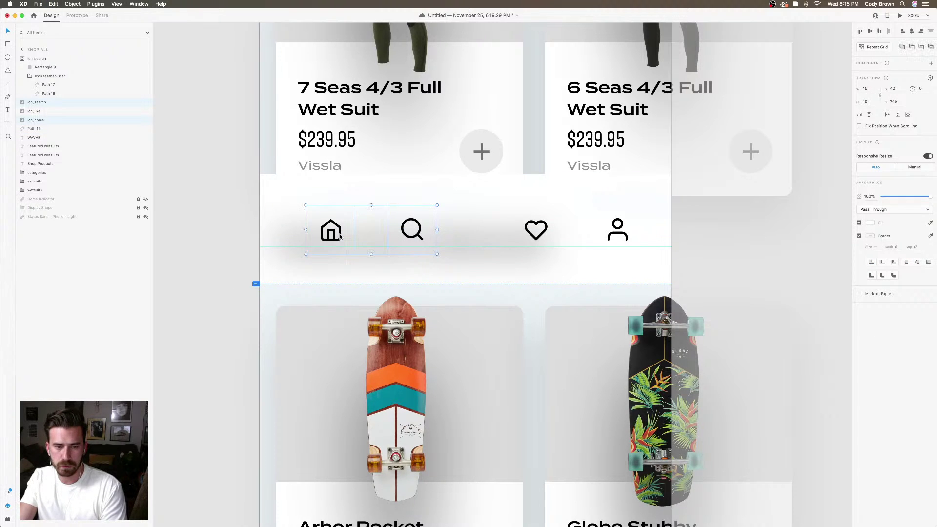
key(Left)
key(Left)
key(Left)
key(Left)
key(Left)
key(Left)
key(Left)
key(Left)
key(Left)
key(Left)
key(Left)
key(Left)
key(Left)
key(Left)
key(Left)
key(Left)
key(Left)
key(Left)
key(Left)
key(Left)
Select the heart and user icons and move them right together to X 246
click(550, 246)
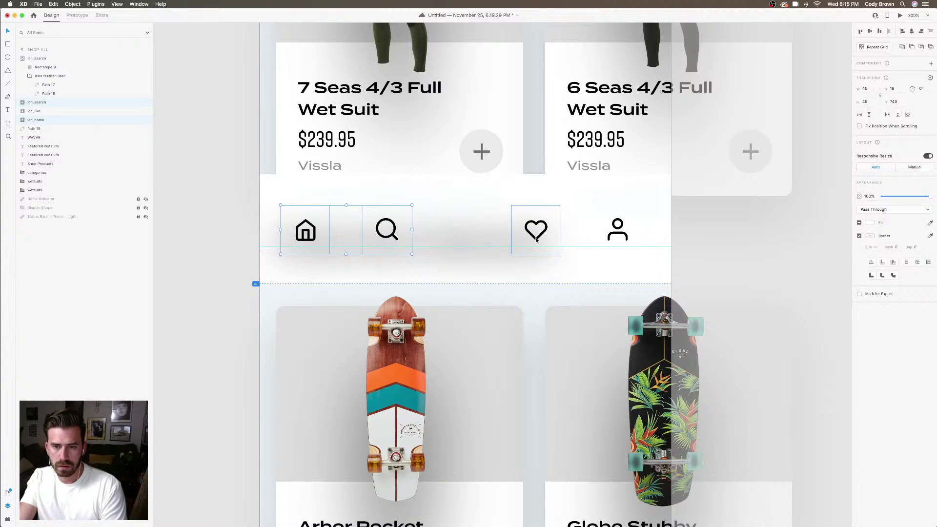
shift+click(619, 235)
drag(620, 235, 639, 235)
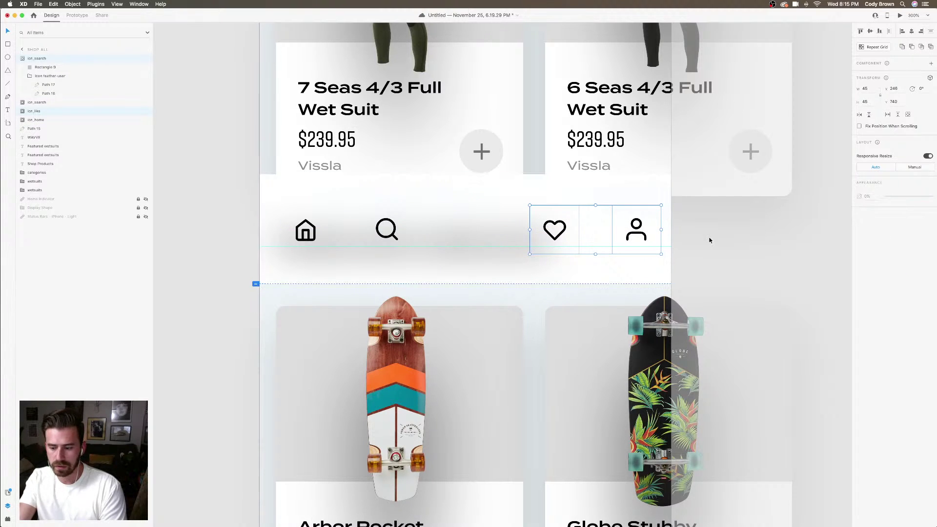
click(703, 239)
scroll(703, 239, down, 5)
key(super+equal)
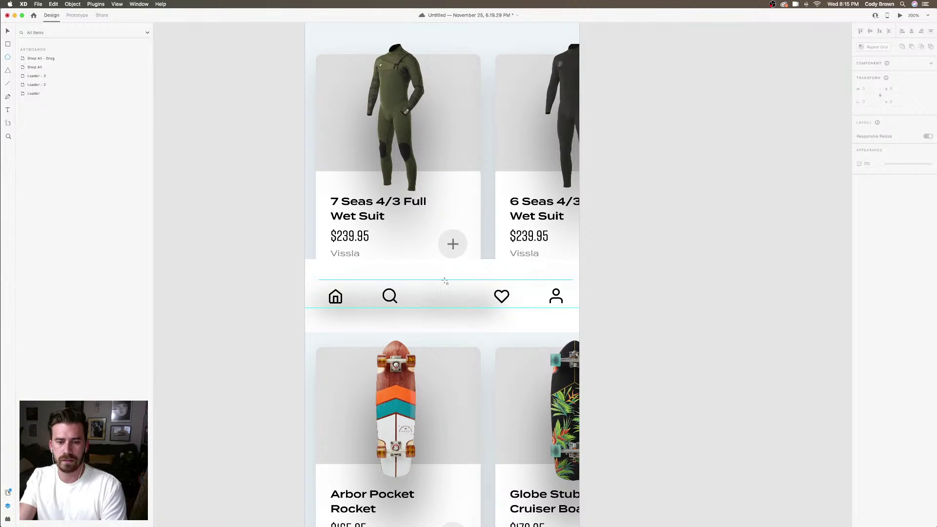
Draw a 76 by 76 circle in the middle of the navigation bar, remove its border and fill it with #242424
drag(440, 277, 445, 282)
drag(470, 249, 470, 249)
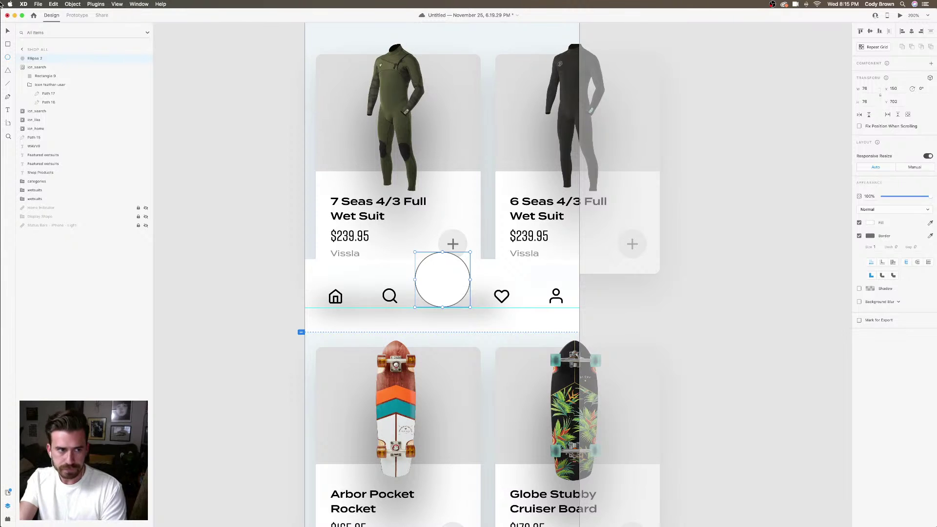
click(860, 236)
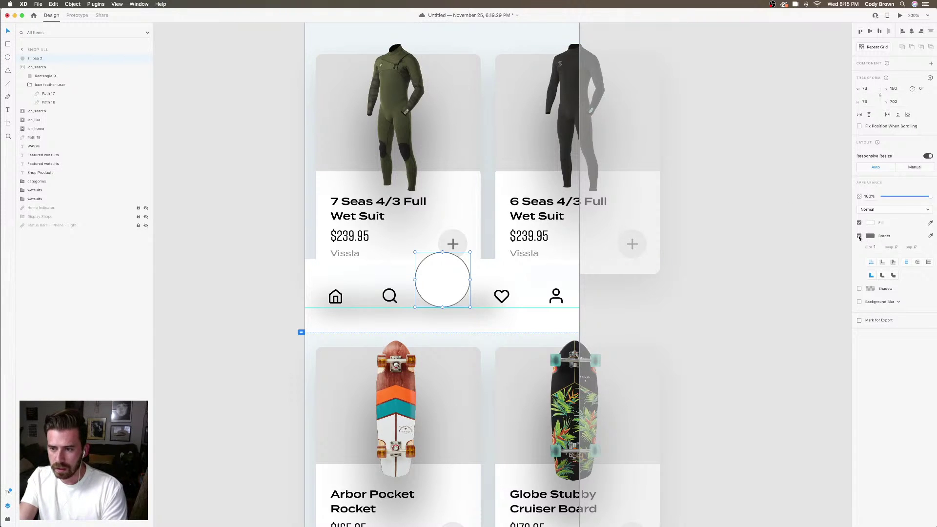
click(869, 225)
drag(796, 238, 785, 238)
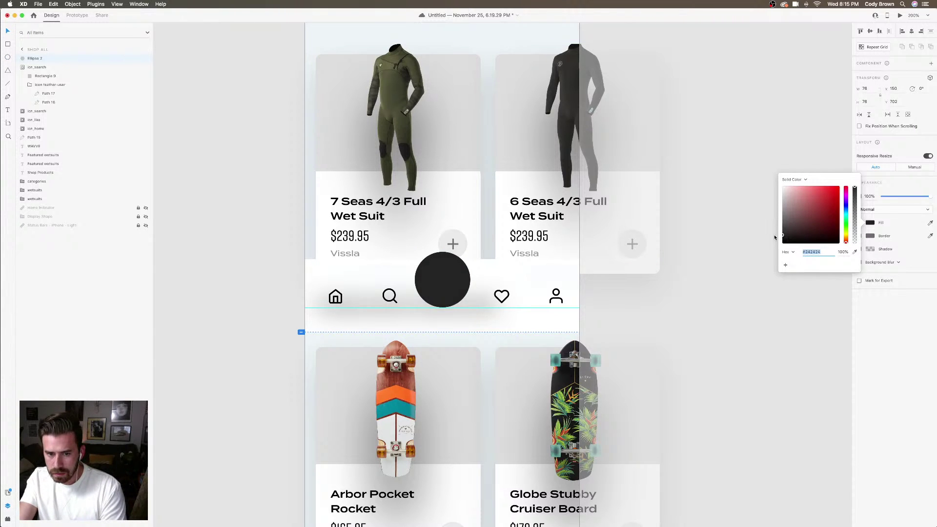
key(Escape)
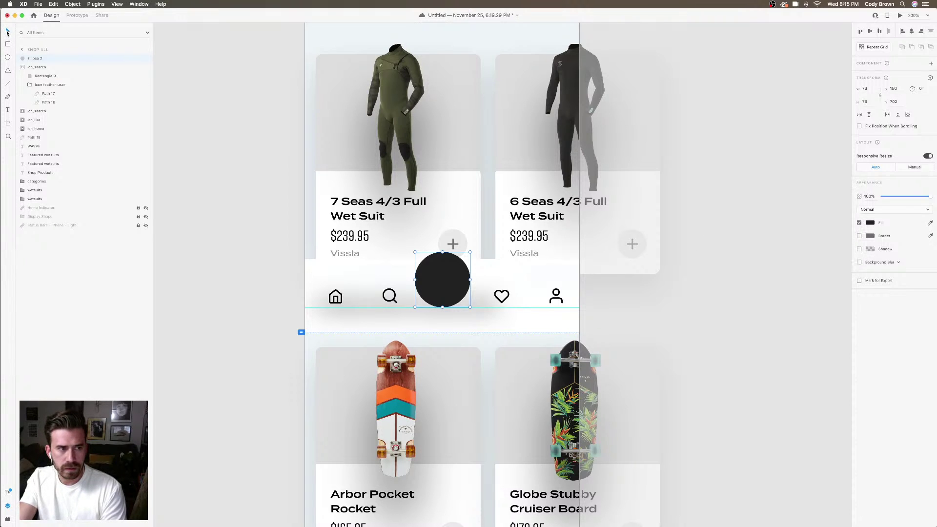
Move the search icon left to X 82 and the heart icon right to X 263 to open space around the circle
click(145, 102)
click(145, 103)
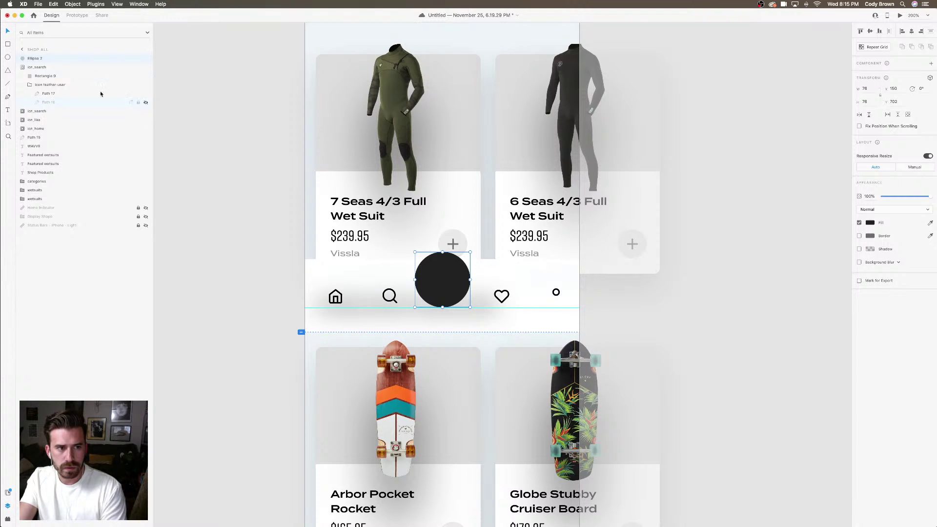
click(31, 59)
click(389, 296)
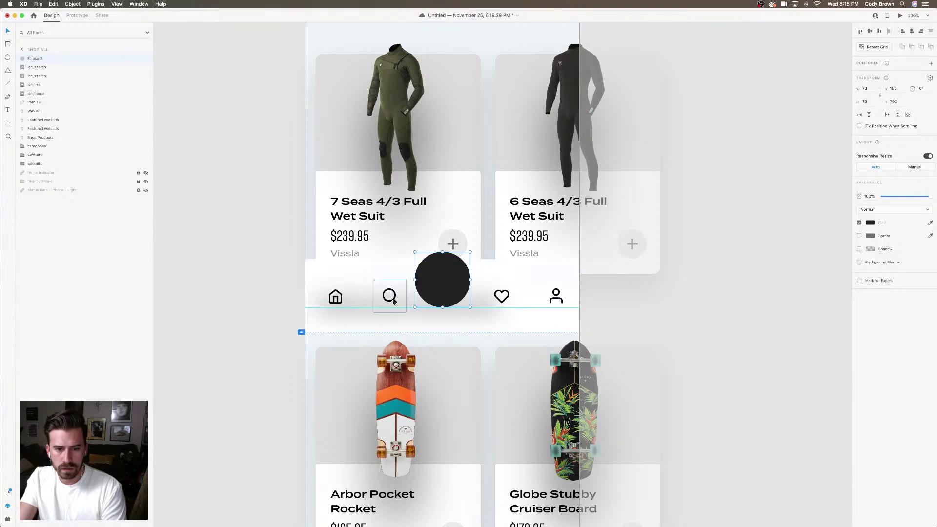
drag(389, 299, 385, 300)
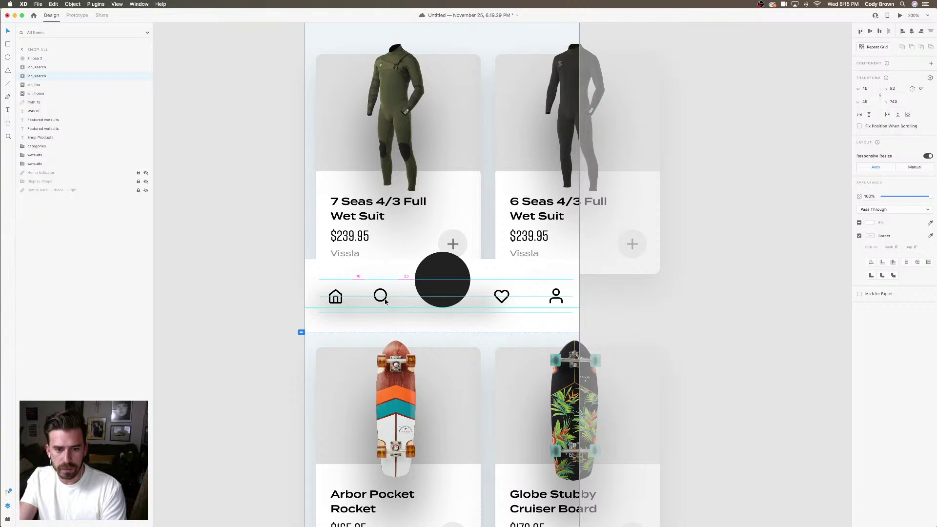
drag(502, 302, 514, 304)
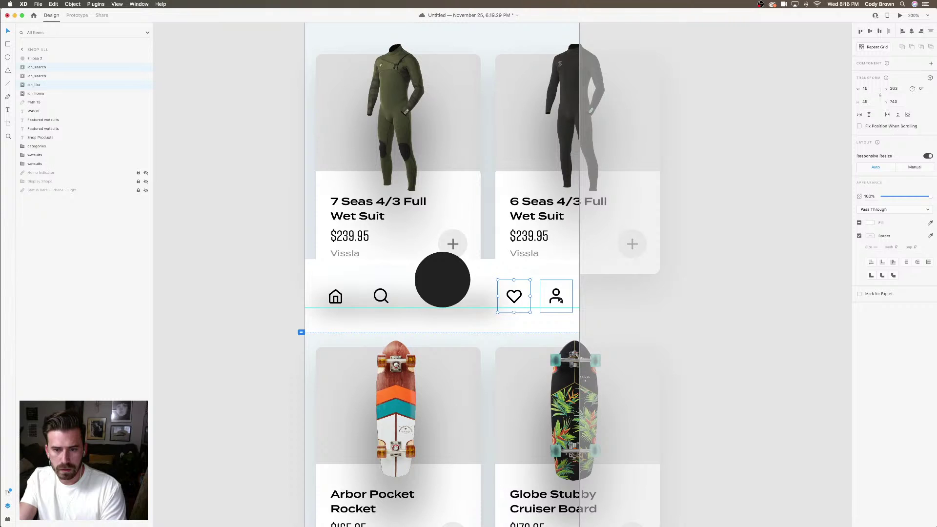
Move the dark circle straight up to Y 674 so it overlaps the navigation bar's upper edge
click(450, 279)
scroll(487, 272, up, 2)
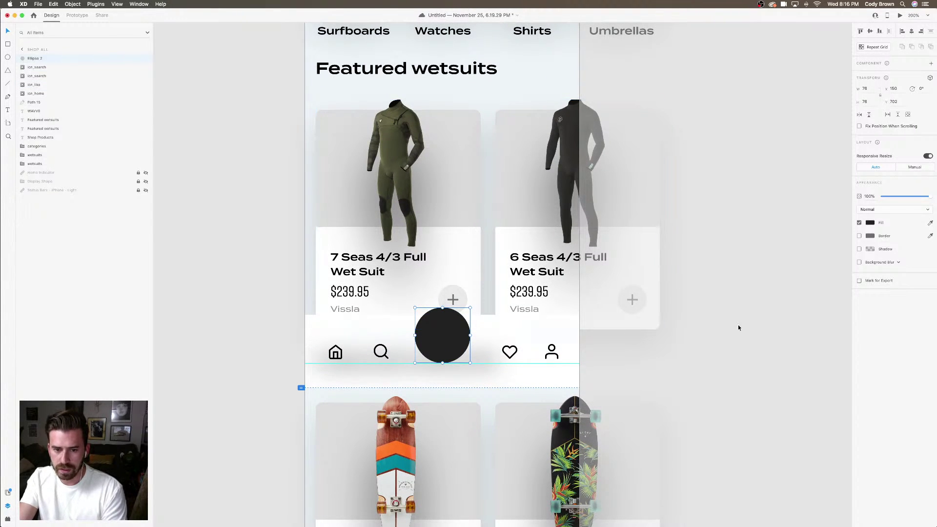
drag(452, 350, 452, 329)
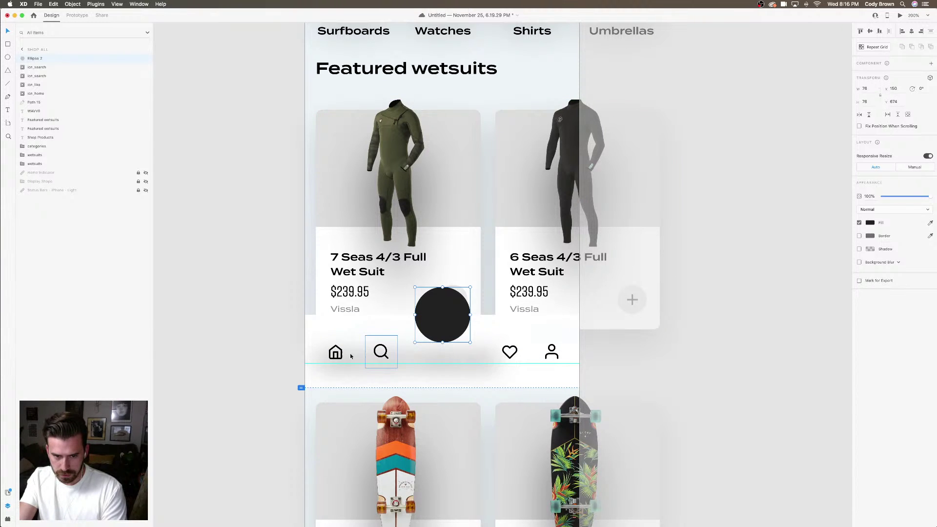
Select the home, search, heart and user icons and move them up together to Y 728
click(337, 353)
shift+click(381, 352)
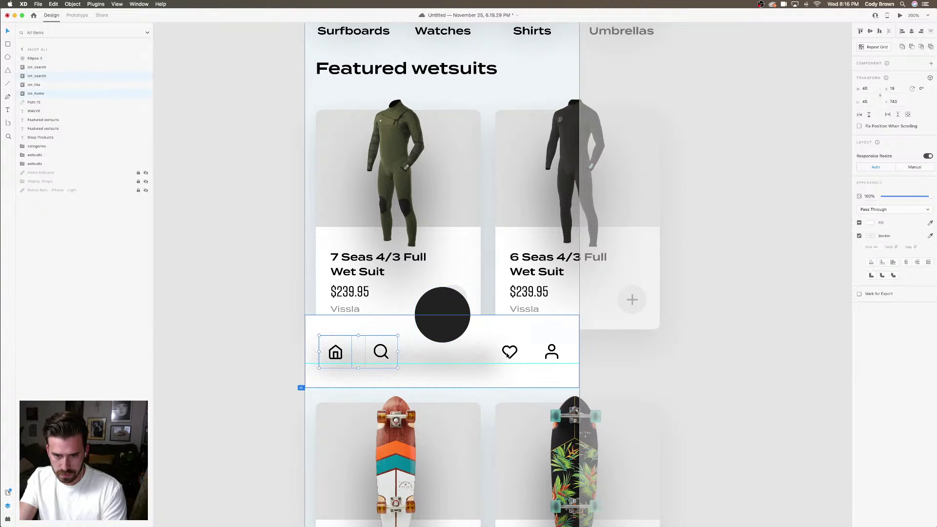
shift+click(553, 352)
drag(558, 359, 558, 346)
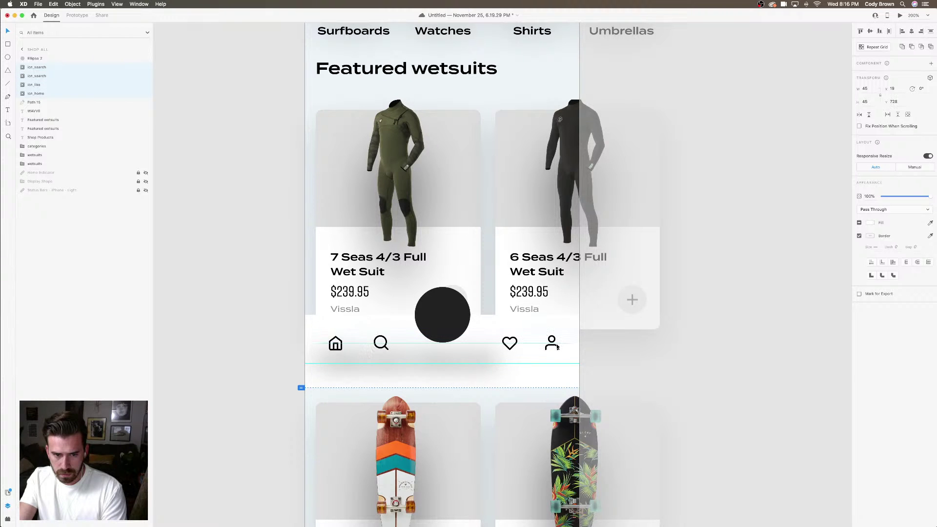
Check the dark circle's placement over the navigation bar up close and save the document
click(451, 313)
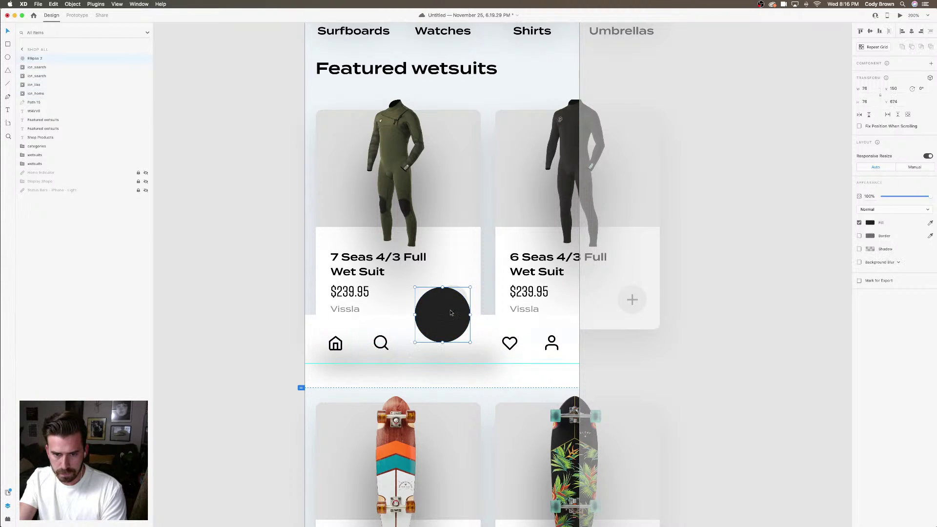
key(super+equal)
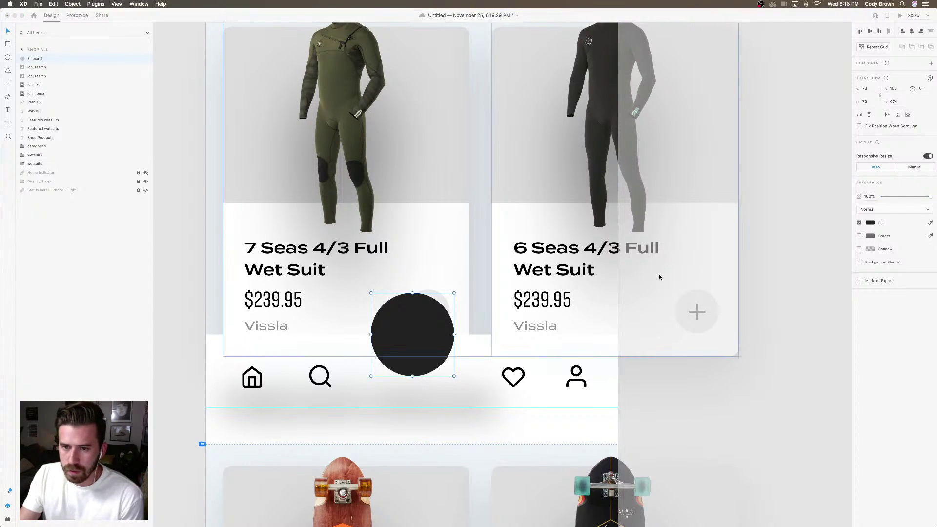
key(super+minus)
click(698, 311)
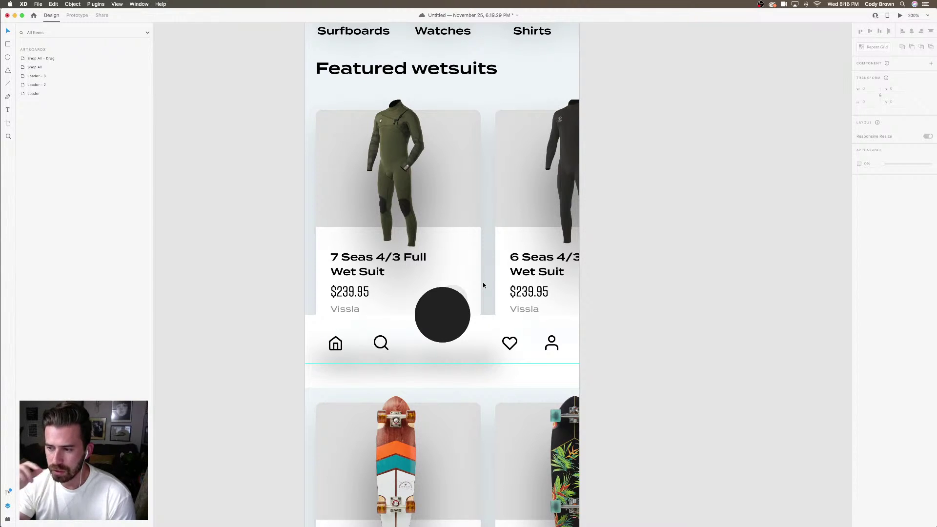
key(super+s)
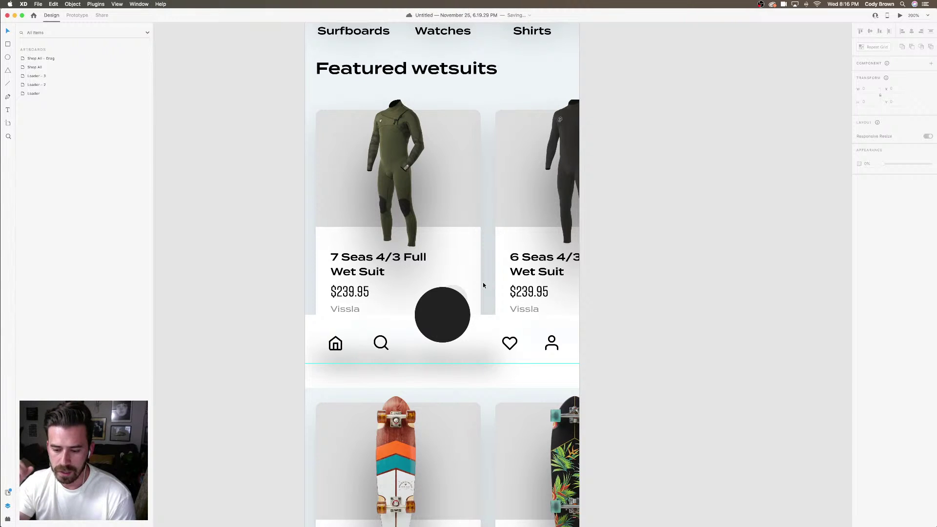
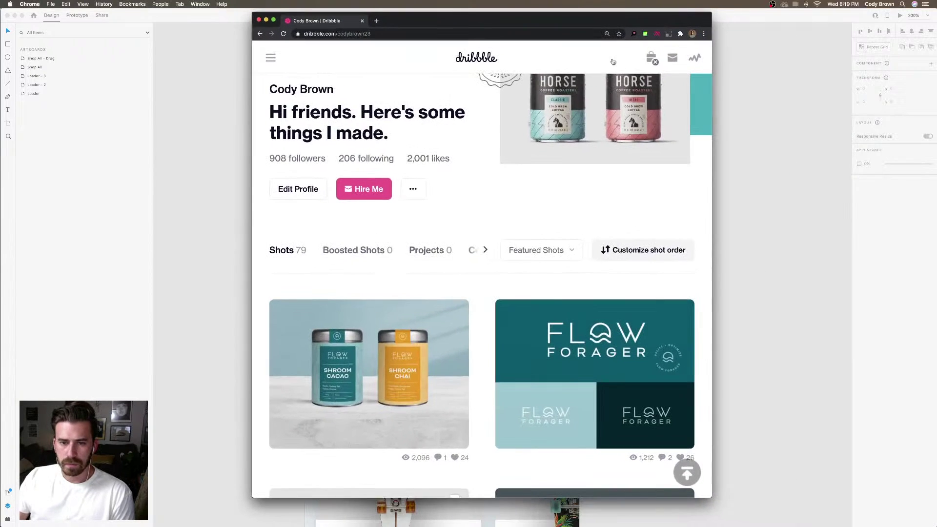
In the Dribbble portfolio in the browser, open the Flow Forager Packaging Design & Branding shot and examine the packaging
scroll(482, 244, down, 3)
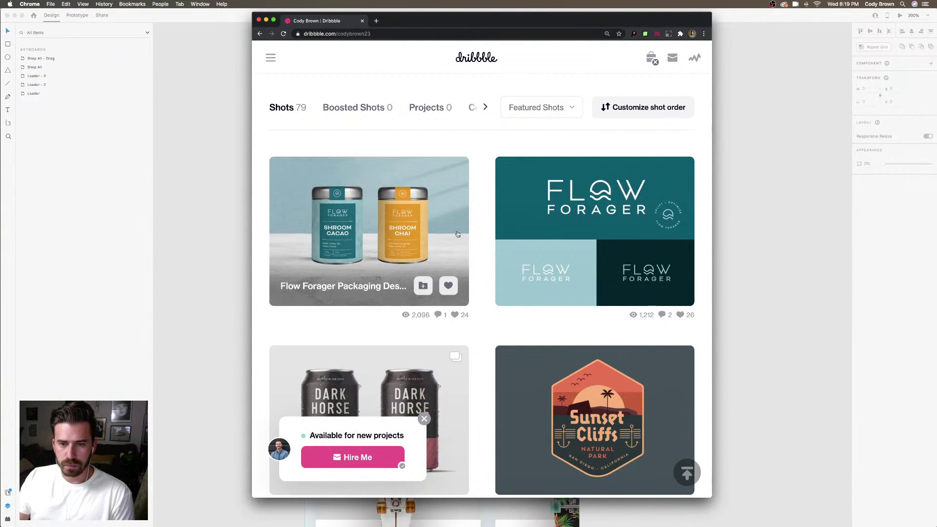
click(437, 230)
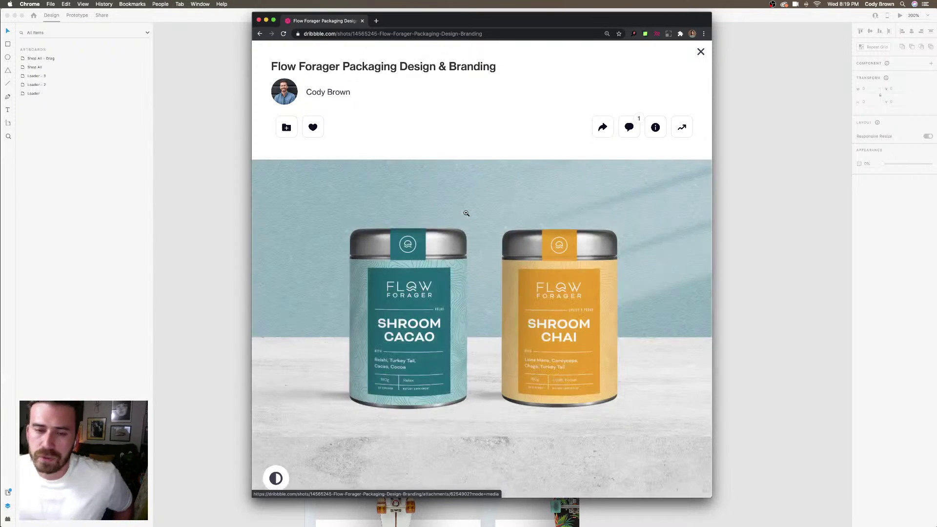
scroll(466, 213, down, 3)
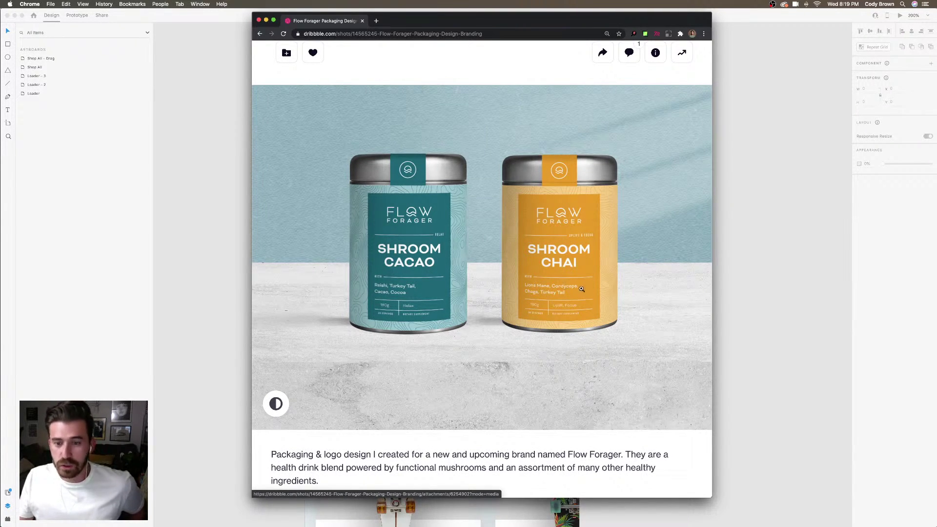
scroll(596, 290, down, 1)
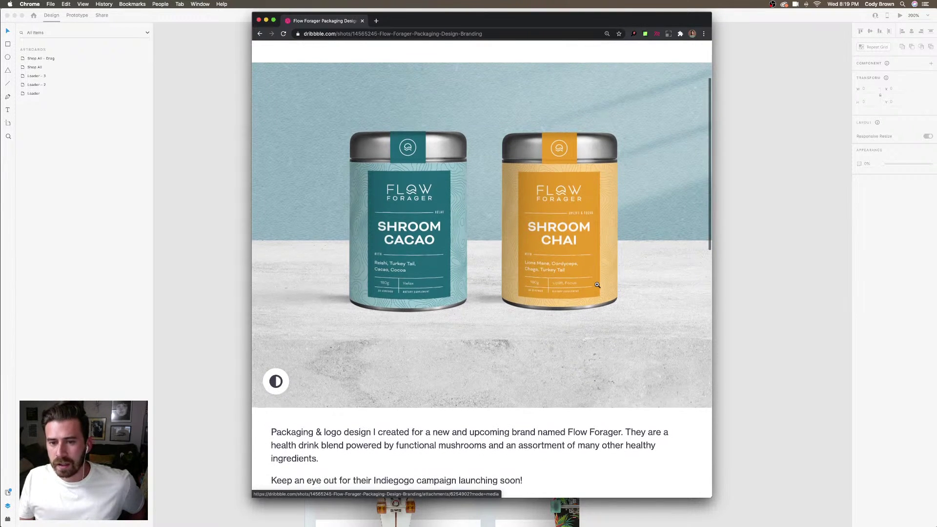
scroll(597, 285, up, 1)
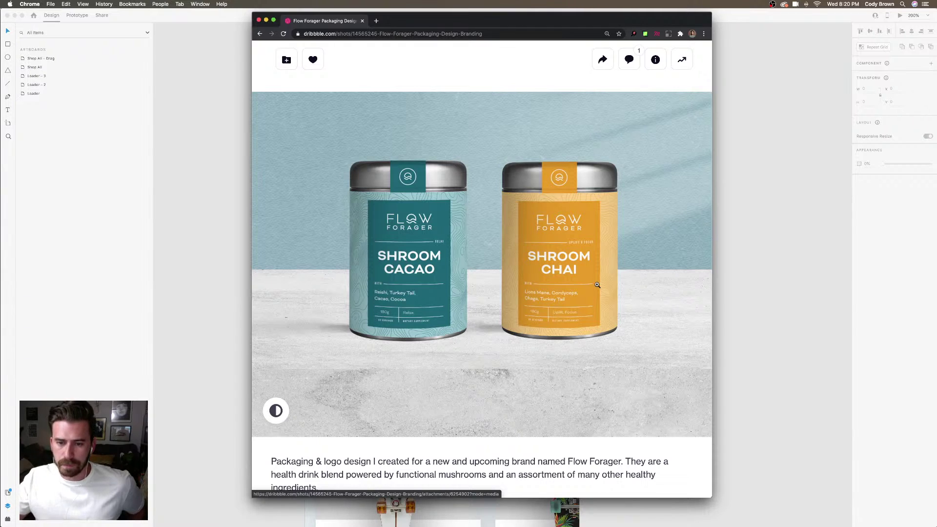
scroll(597, 285, down, 1)
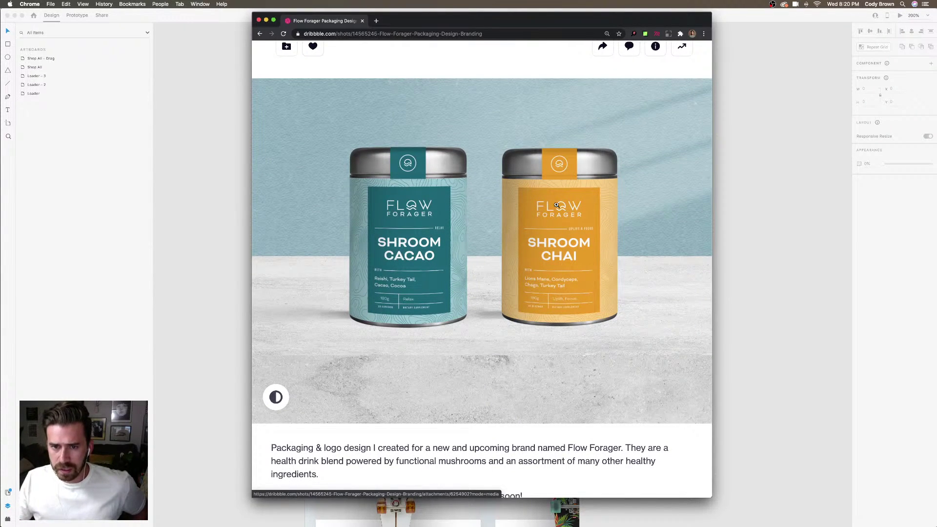
Go to the Flow Forager Logo Design shot, examine the logo variations and return to the portfolio
key(Left)
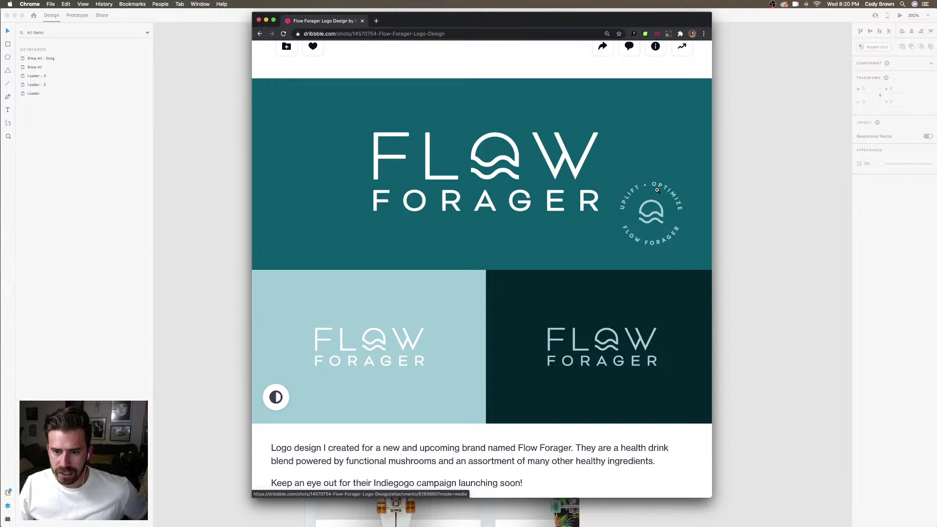
scroll(600, 136, up, 1)
scroll(600, 136, down, 2)
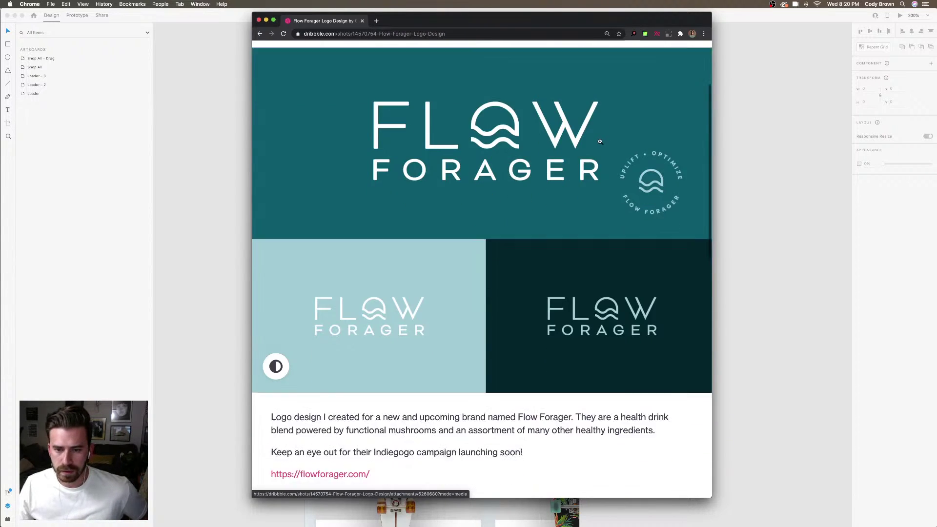
scroll(600, 142, up, 4)
scroll(600, 141, up, 2)
click(702, 51)
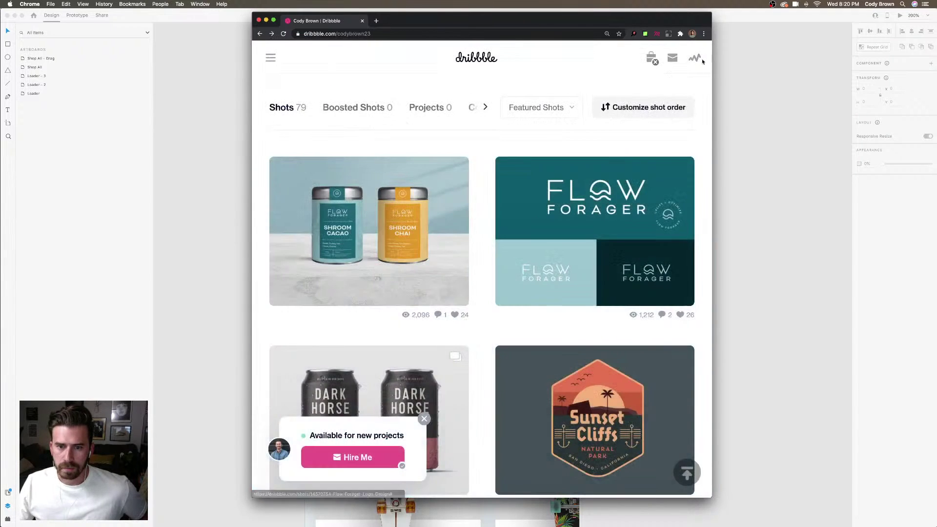
Examine both images of the Dark Horse Coffee Roasters Nitro Can shot, close it and return to the Adobe XD design
scroll(634, 146, down, 4)
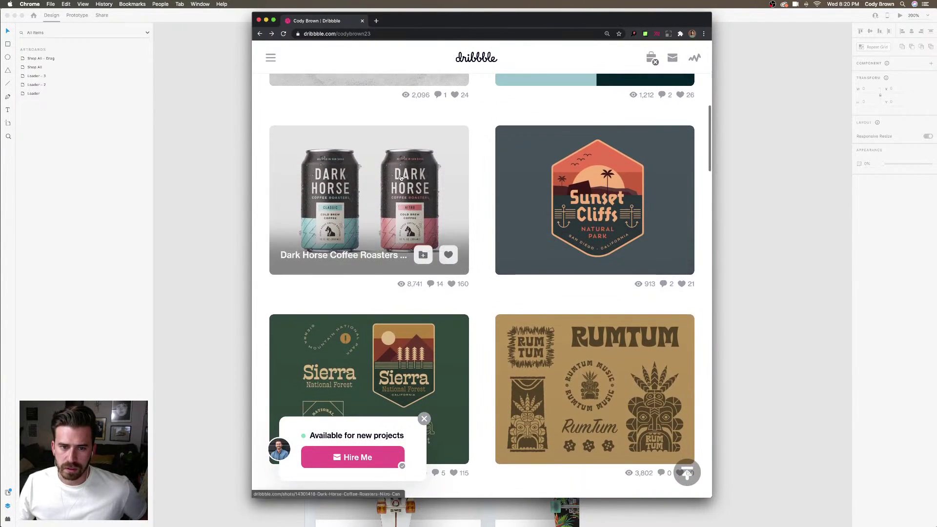
click(400, 178)
scroll(400, 176, down, 2)
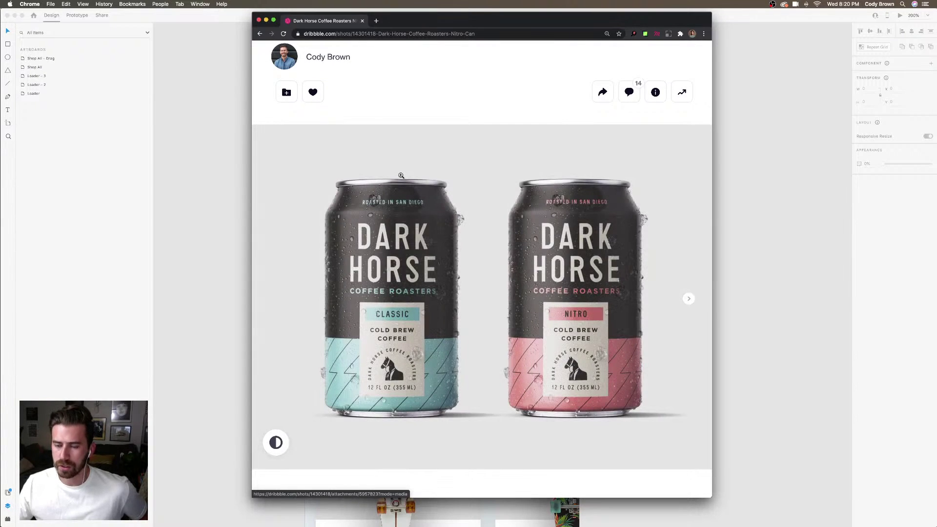
scroll(637, 233, down, 3)
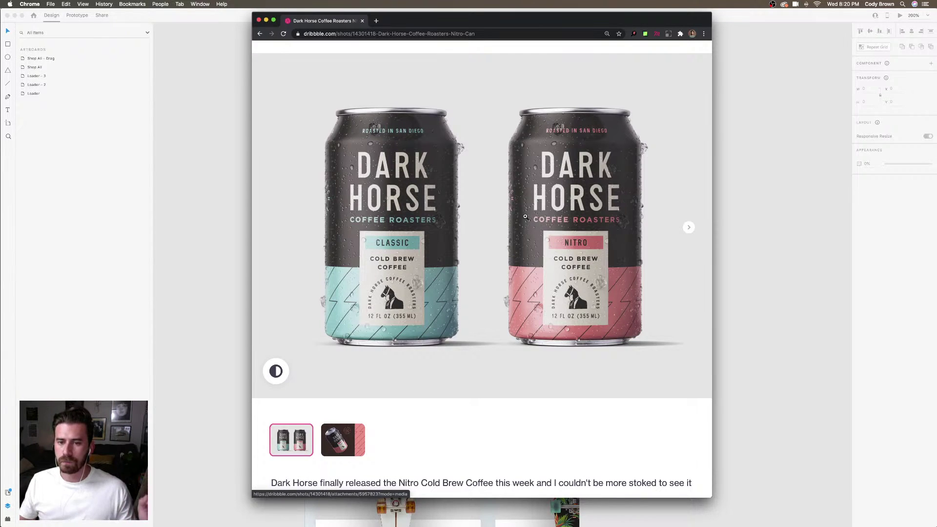
scroll(559, 154, down, 2)
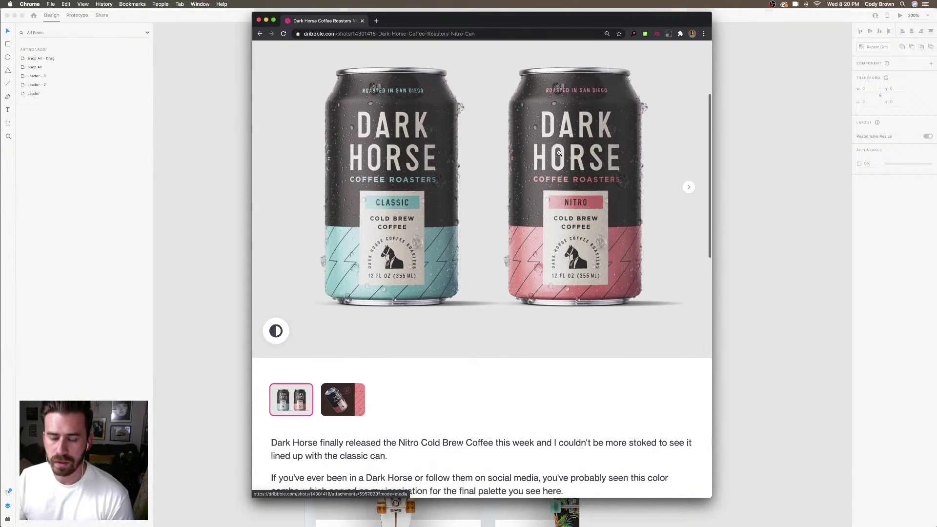
scroll(559, 153, up, 3)
scroll(358, 425, down, 1)
click(356, 426)
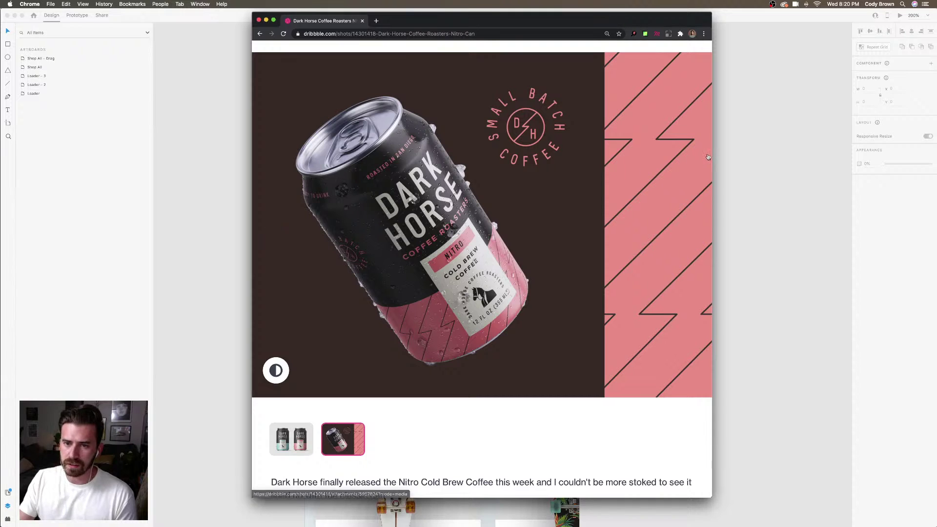
scroll(481, 268, up, 5)
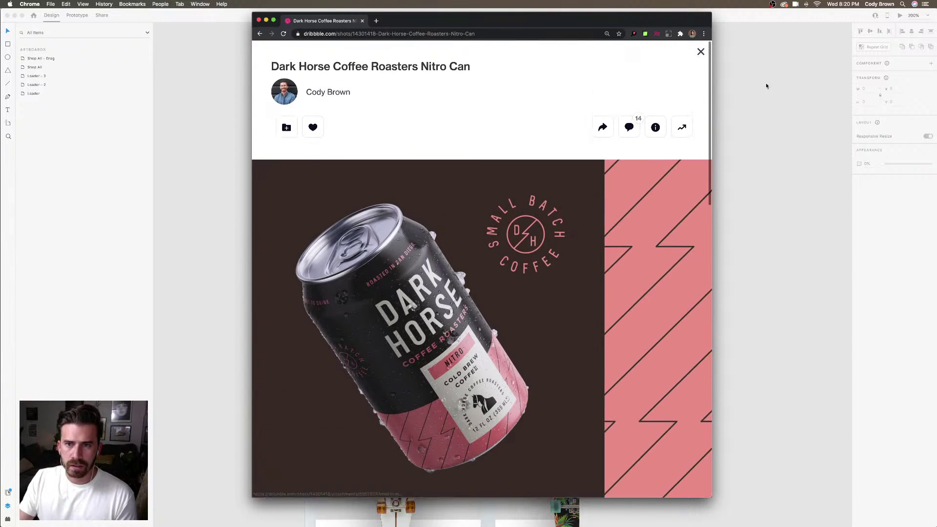
click(700, 52)
click(783, 119)
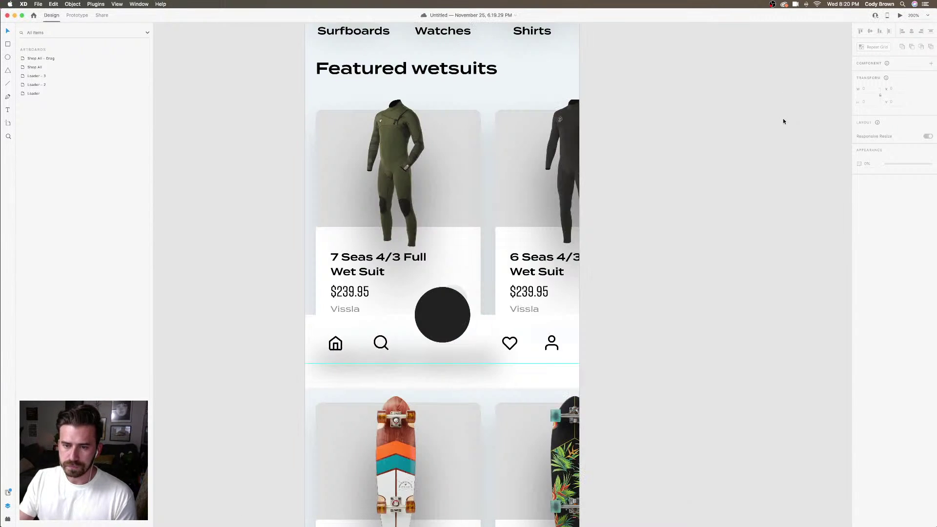
Switch from the app design to the browser showing the Aloha Winery Concept shot
scroll(738, 269, up, 2)
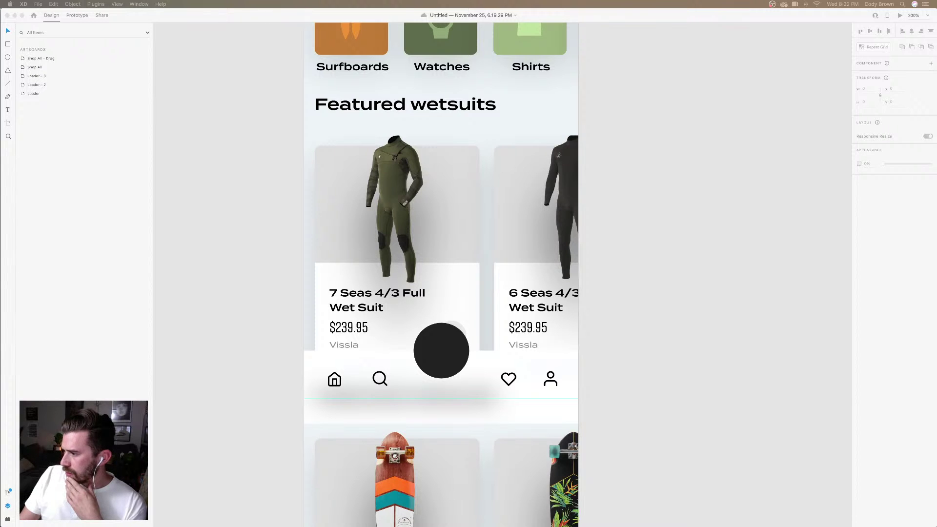
key(super+Tab)
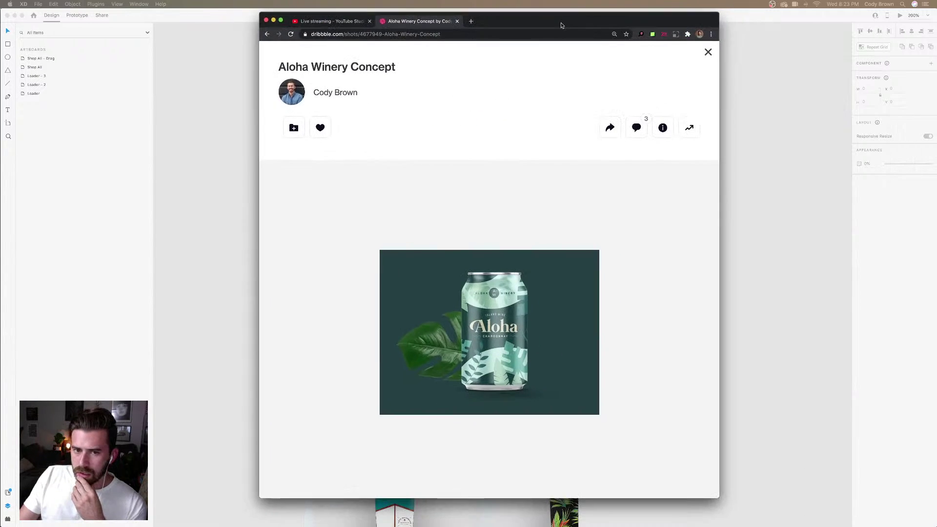
Examine the Aloha Winery Concept can image and its description, closing the shot and reopening it from the portfolio
scroll(573, 157, down, 3)
scroll(573, 156, down, 6)
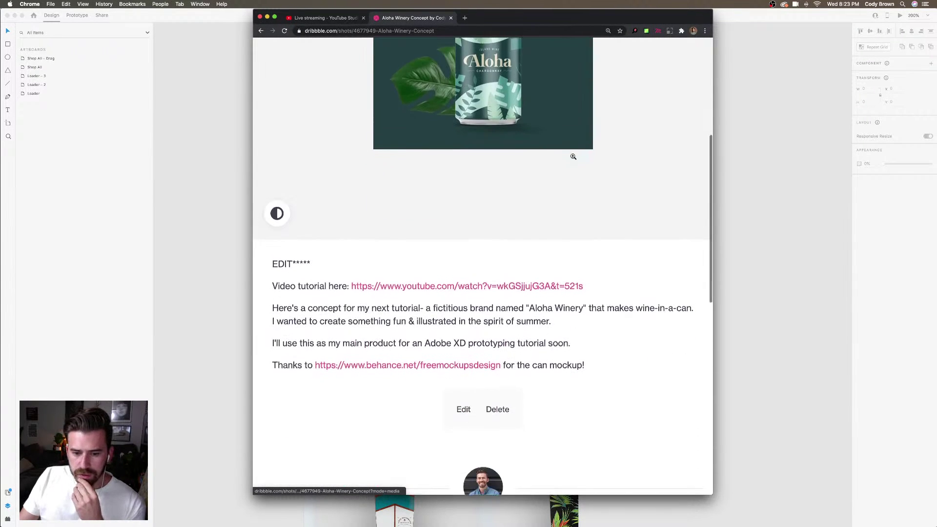
scroll(574, 158, up, 10)
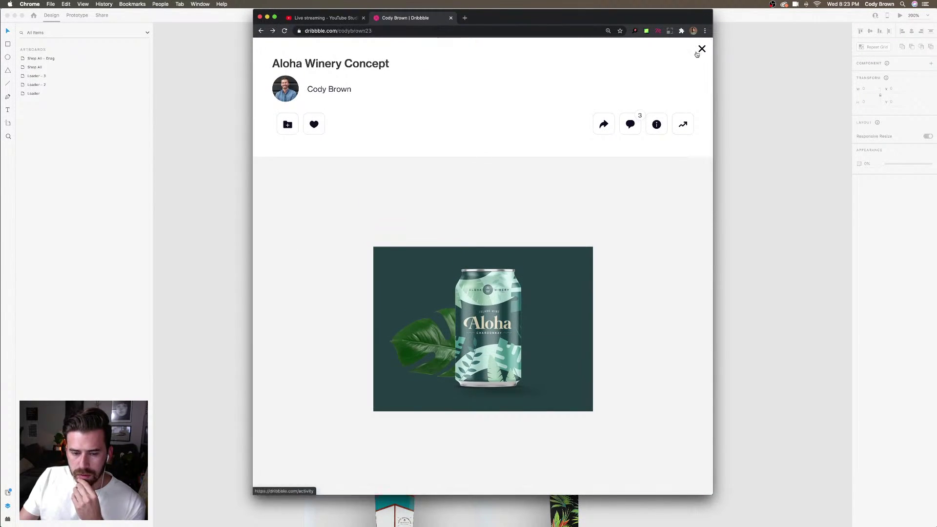
click(702, 49)
click(396, 323)
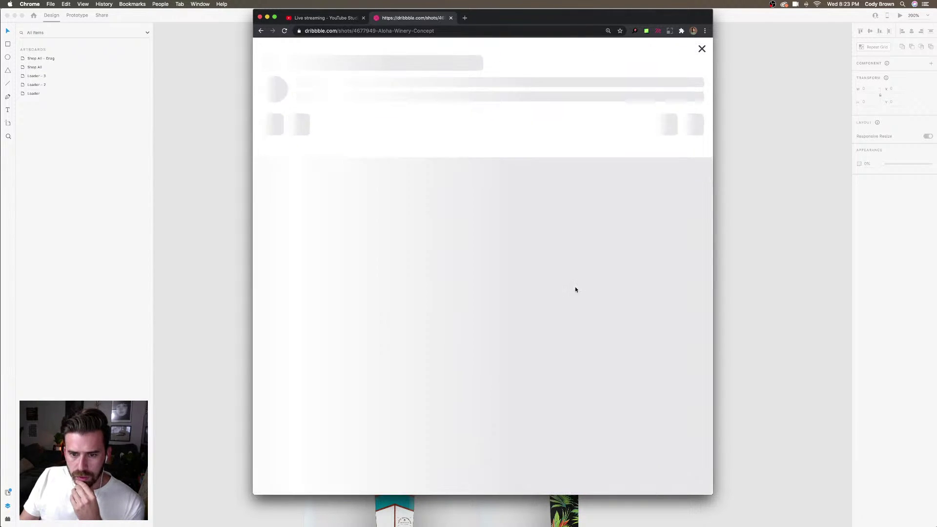
scroll(671, 281, down, 6)
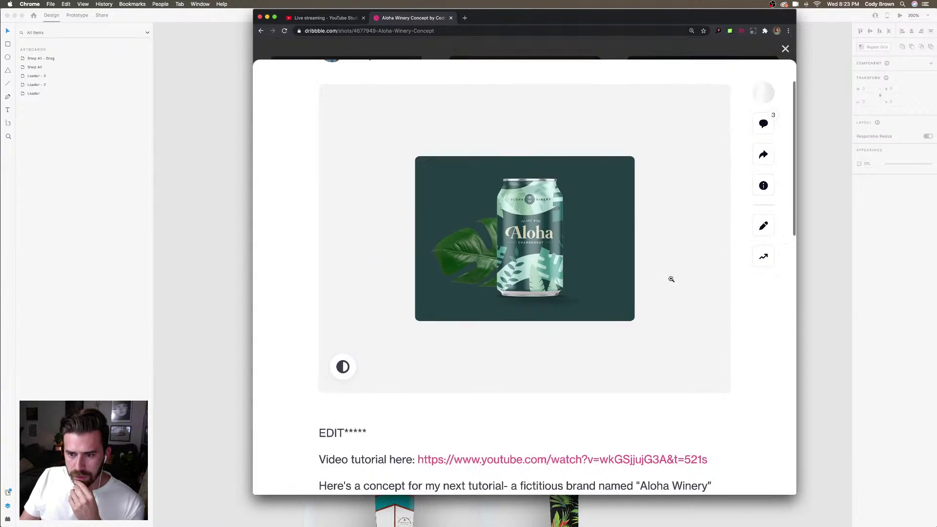
scroll(672, 281, down, 10)
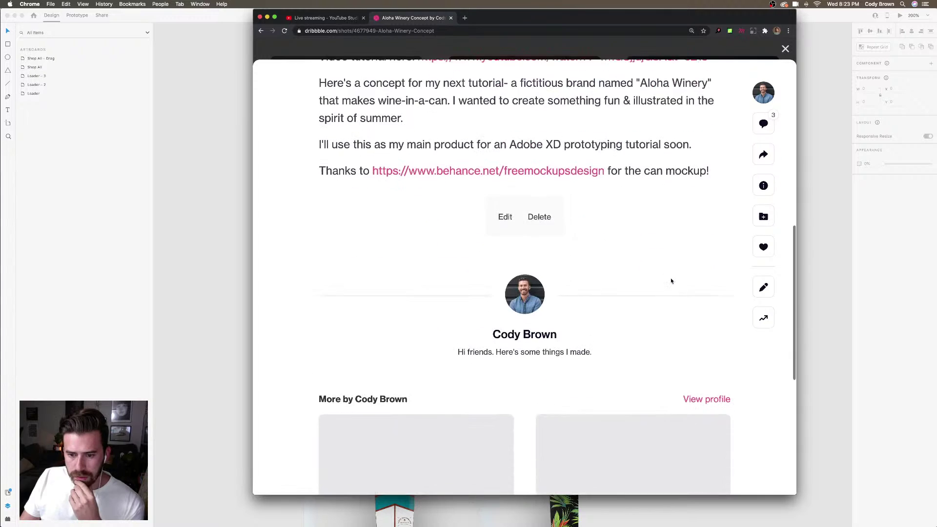
scroll(672, 281, up, 10)
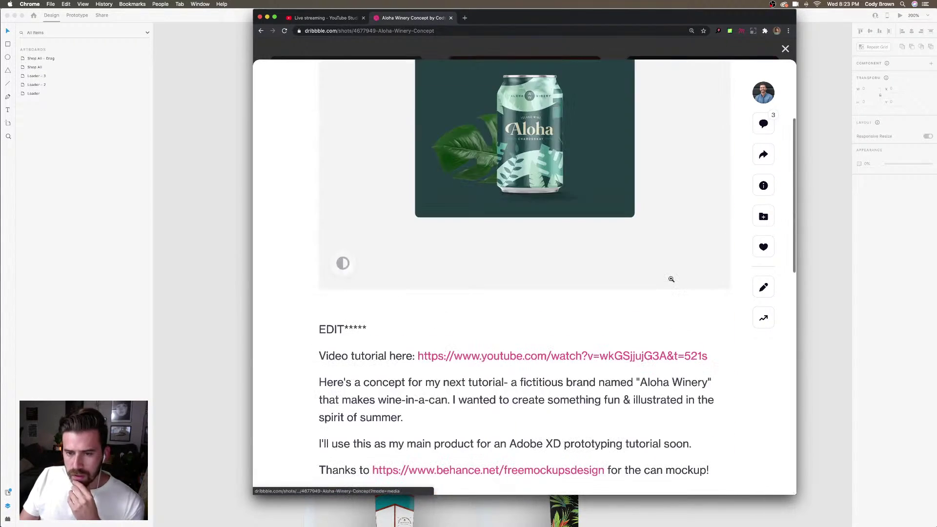
scroll(672, 282, up, 3)
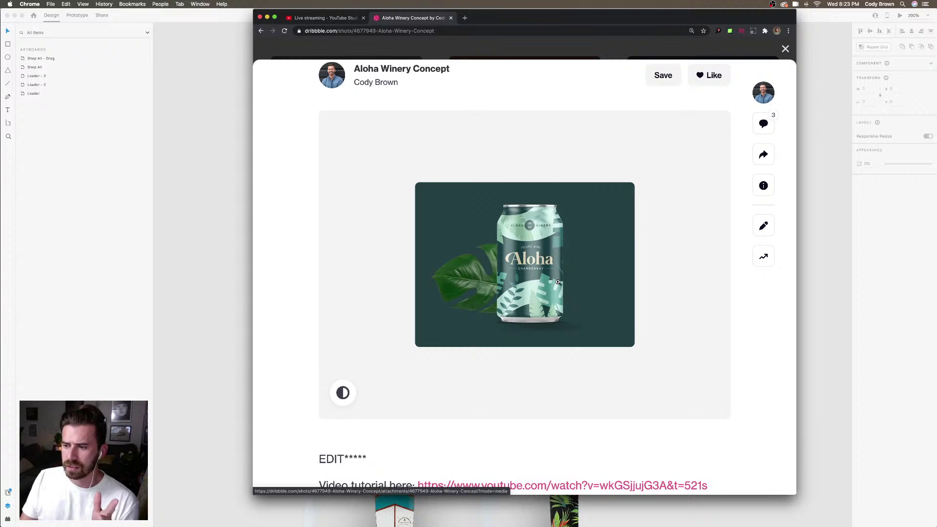
scroll(558, 282, down, 2)
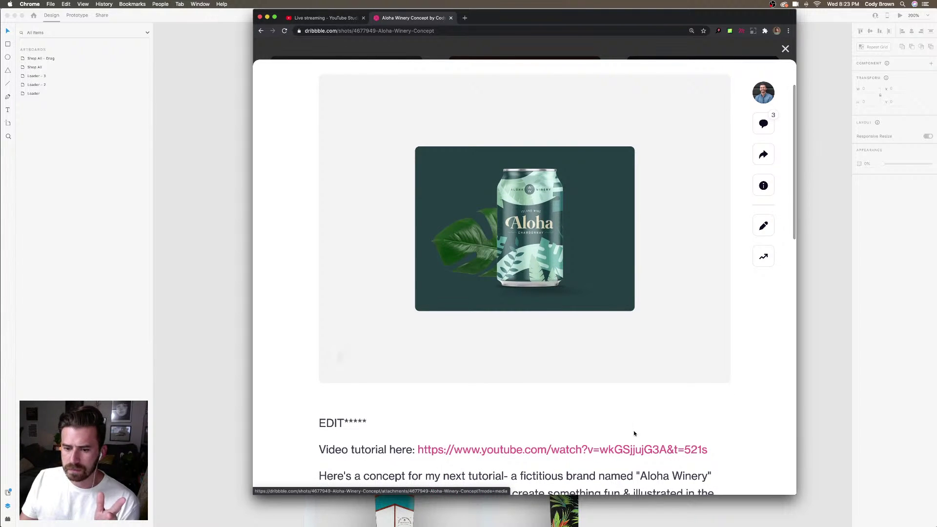
Open the video tutorial linked in the shot's description, pause it, close it and return to the Adobe XD design
click(637, 449)
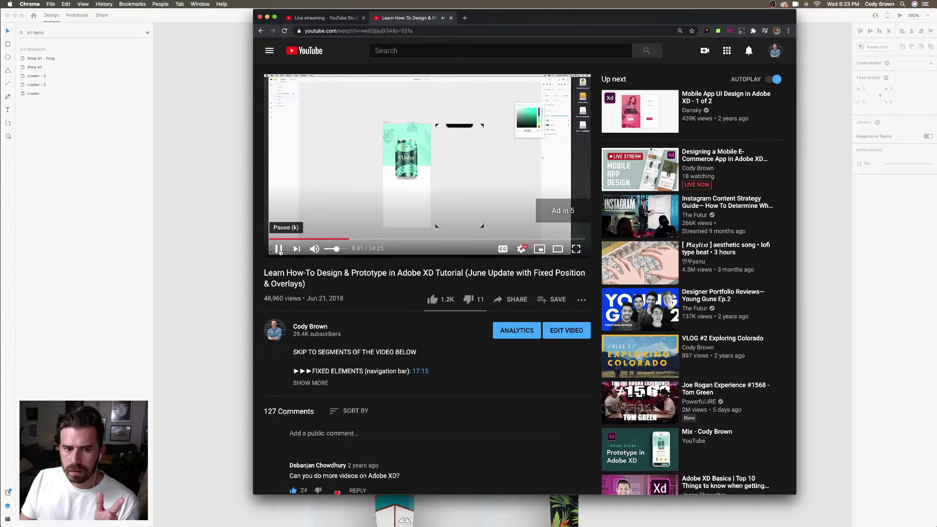
click(278, 249)
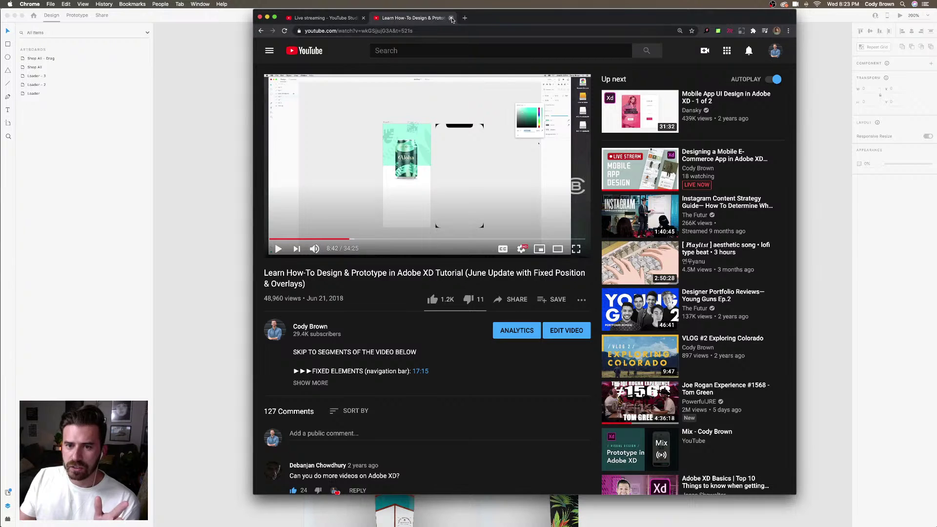
click(451, 18)
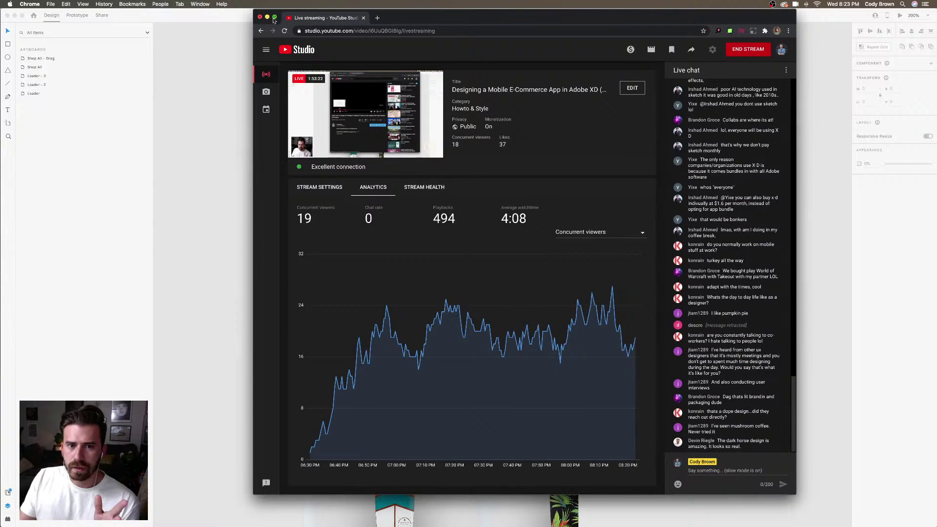
key(super+w)
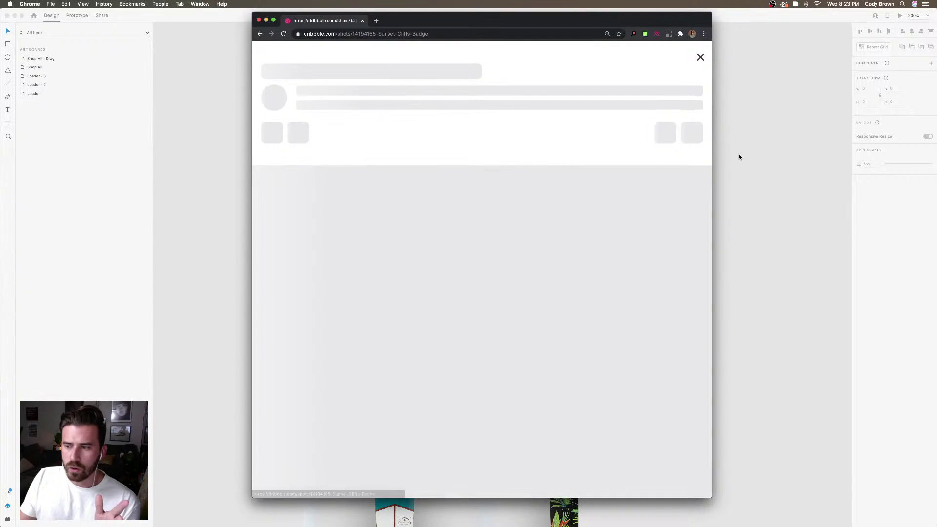
click(737, 155)
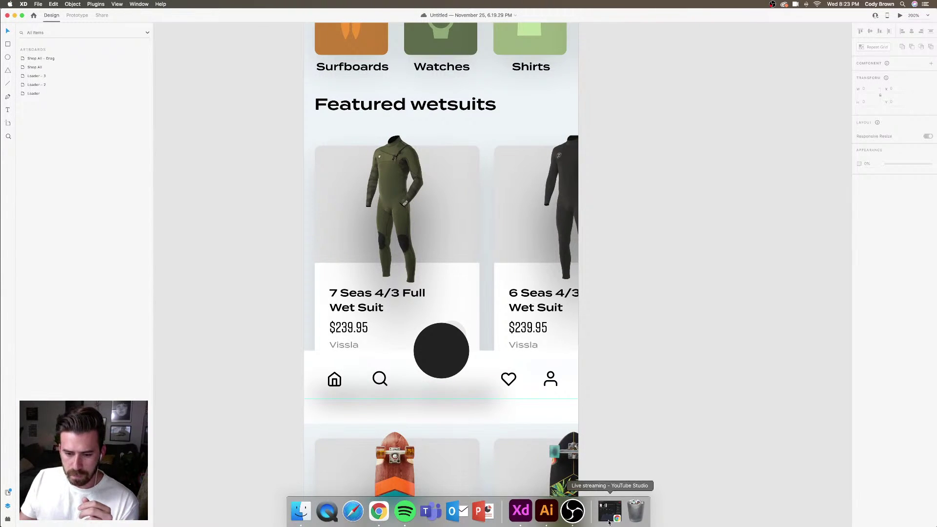
Restore the minimized YouTube Studio window, move it off this screen and return to the Adobe XD design
click(609, 523)
drag(523, 12, 936, 98)
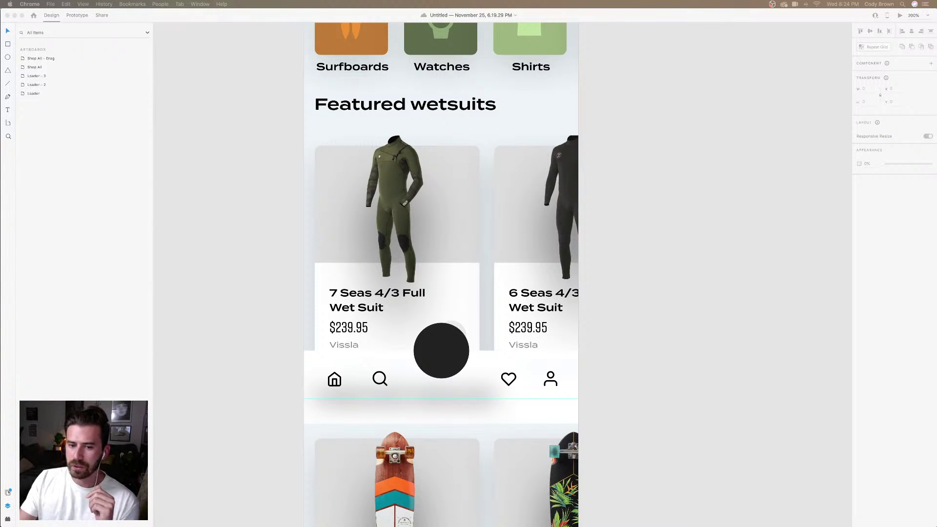
click(664, 160)
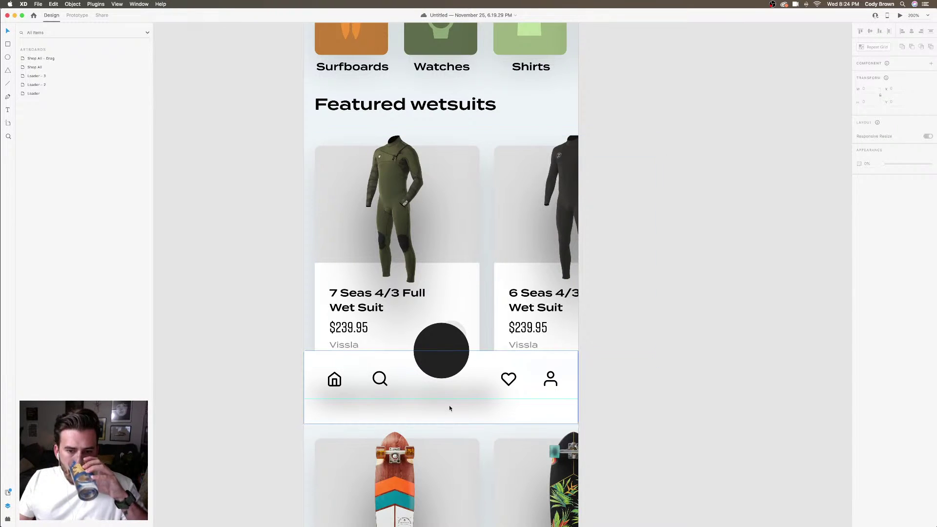
Search the Icons 4 Design plugin for "cart" and place the Feather shopping-cart icon on the dark central circle
click(432, 364)
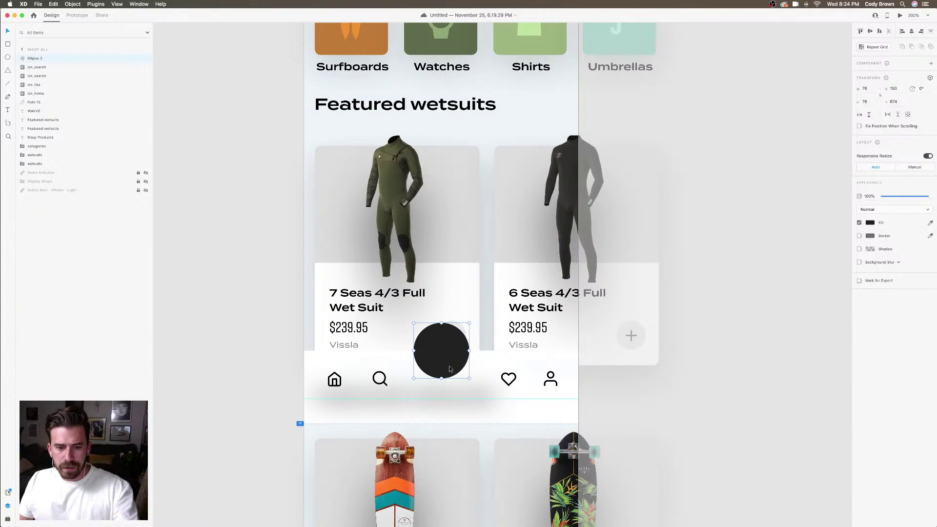
click(8, 519)
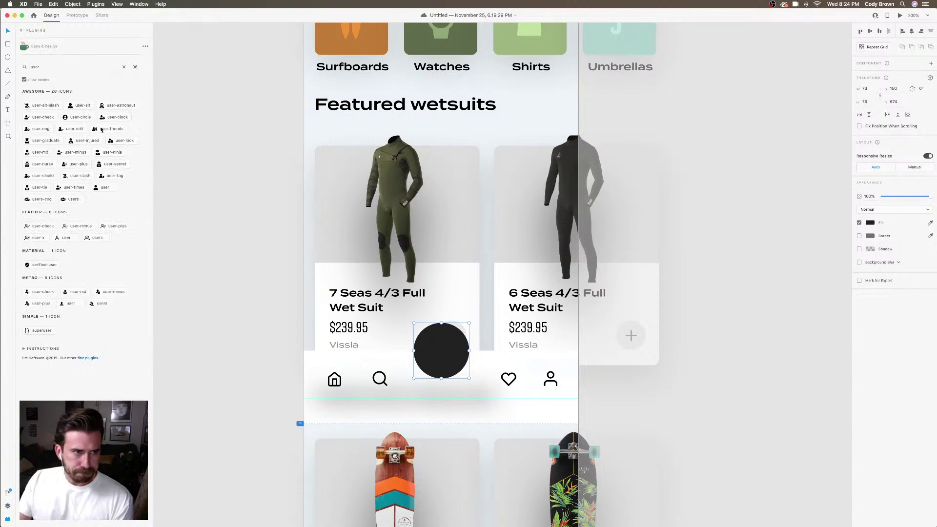
click(68, 68)
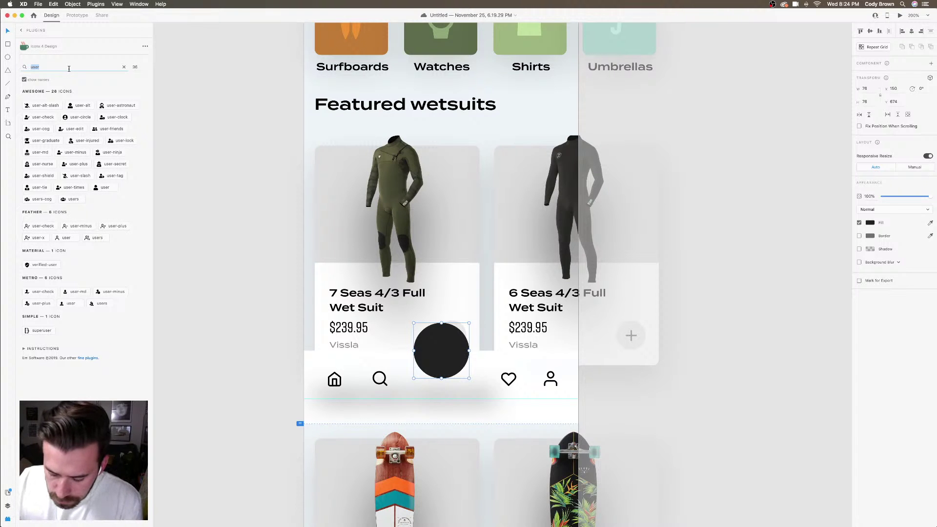
text(cart)
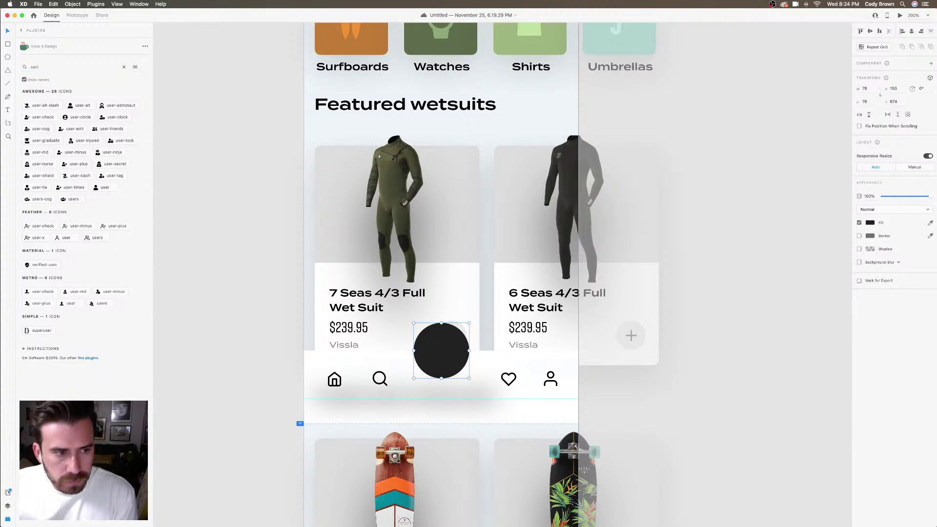
drag(63, 147, 452, 350)
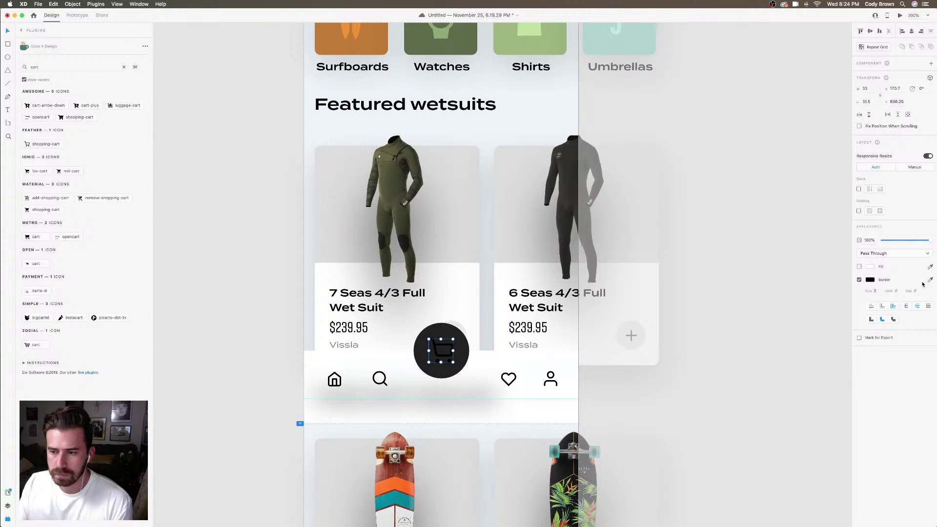
Make the shopping-cart icon's border white and set its border size to 2
click(871, 281)
drag(820, 274, 766, 221)
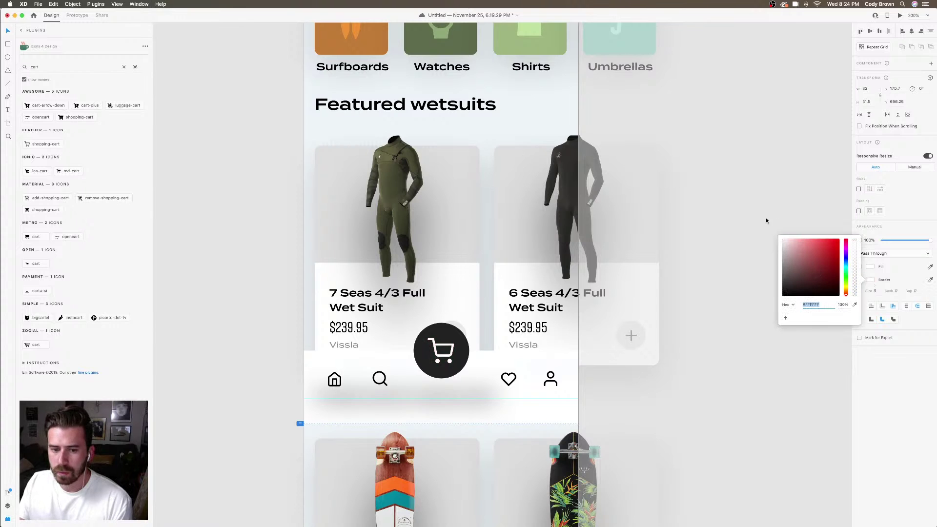
click(443, 349)
click(874, 290)
text(2)
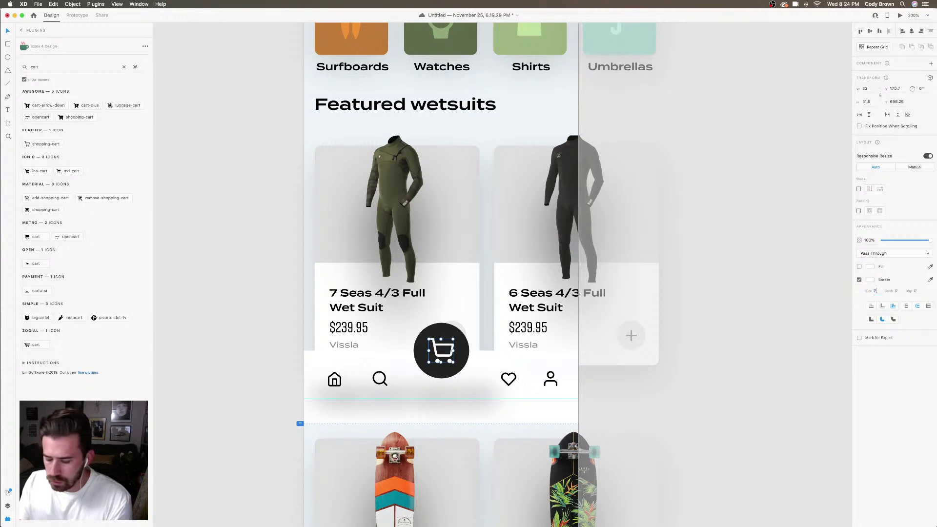
key(Return)
Scale the cart icon down to about 24 × 23 around its centre, show the layers and save the document
click(442, 350)
drag(457, 335, 450, 344)
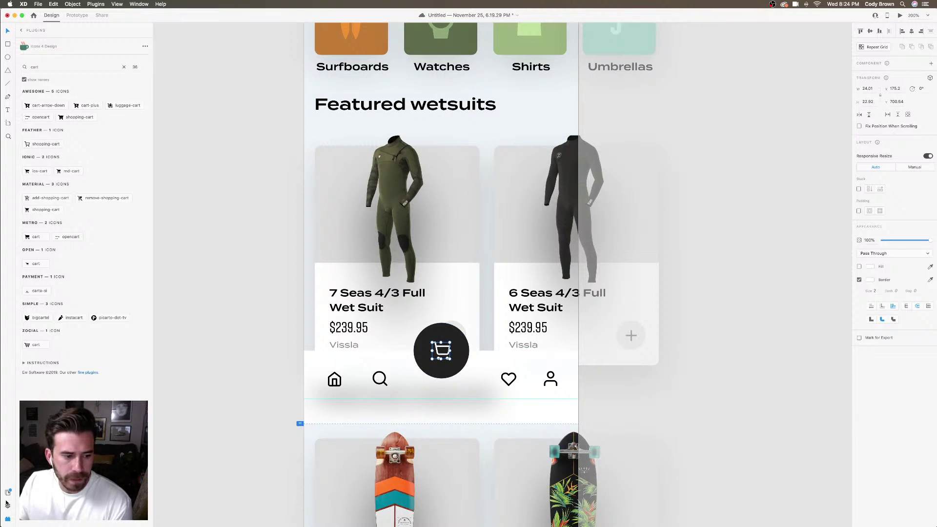
click(7, 505)
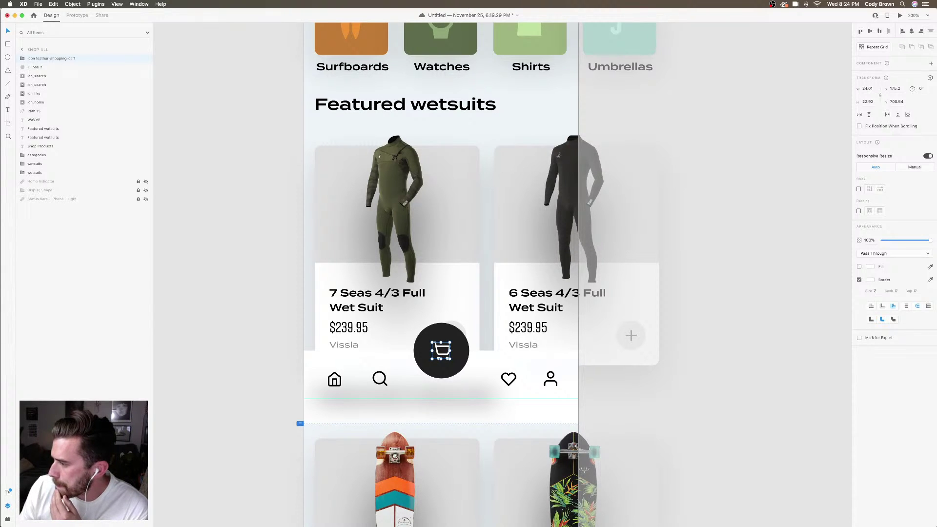
key(super+s)
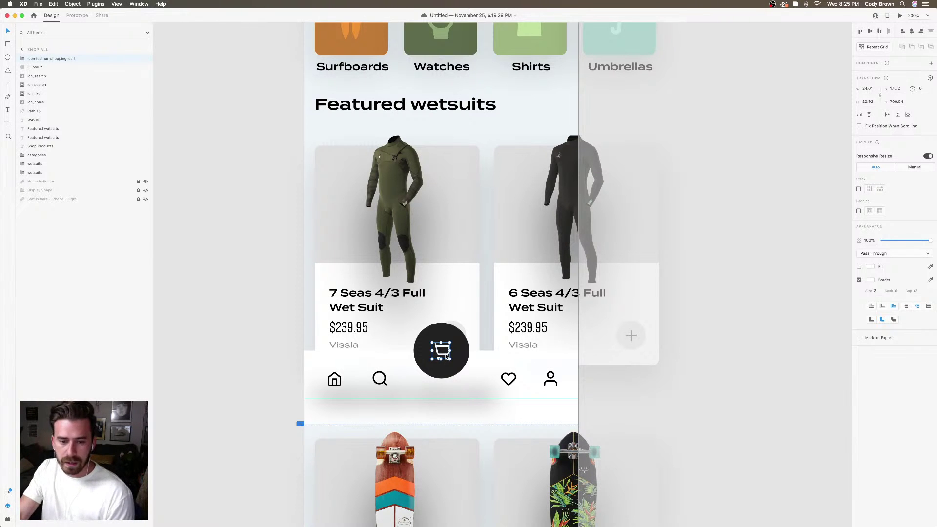
Fine-tune the cart icon's position inside the dark circle to X 174.2 and Y 701.64
key(super+equal)
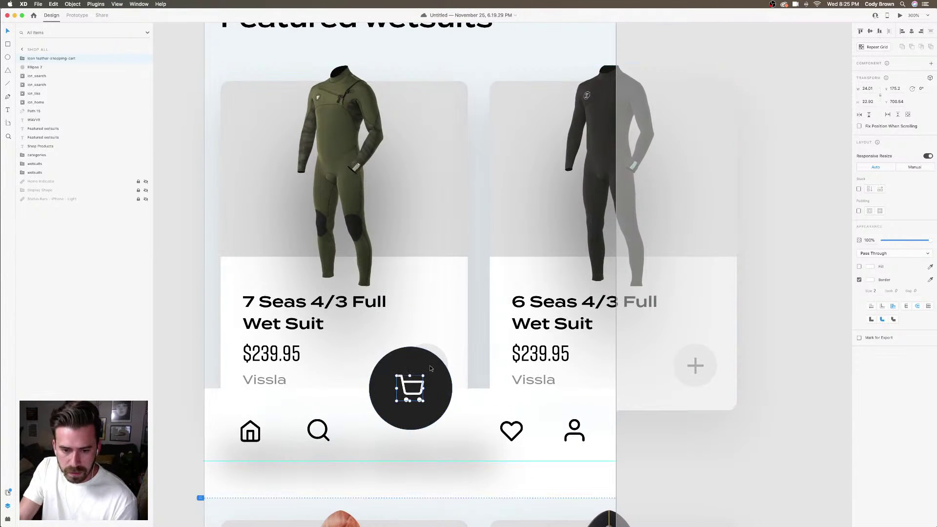
drag(419, 386, 416, 386)
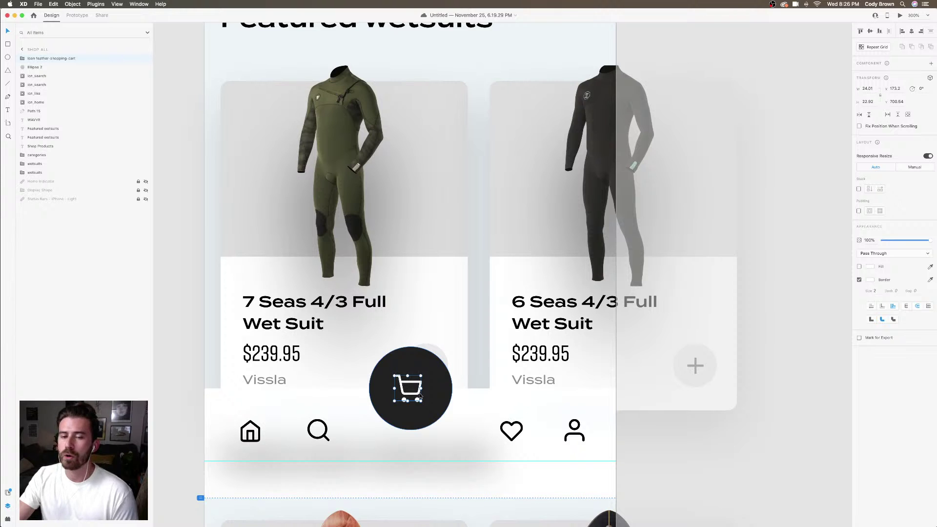
scroll(421, 398, right, 1)
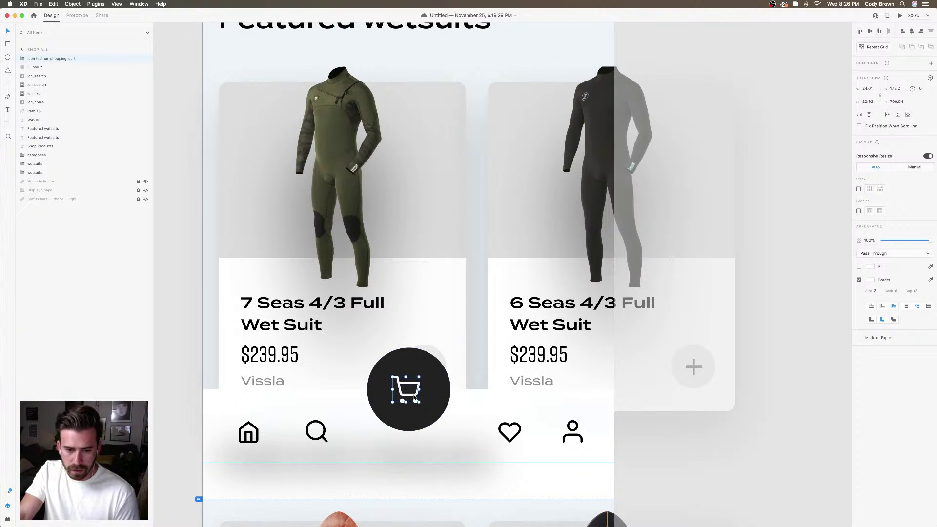
key(Down)
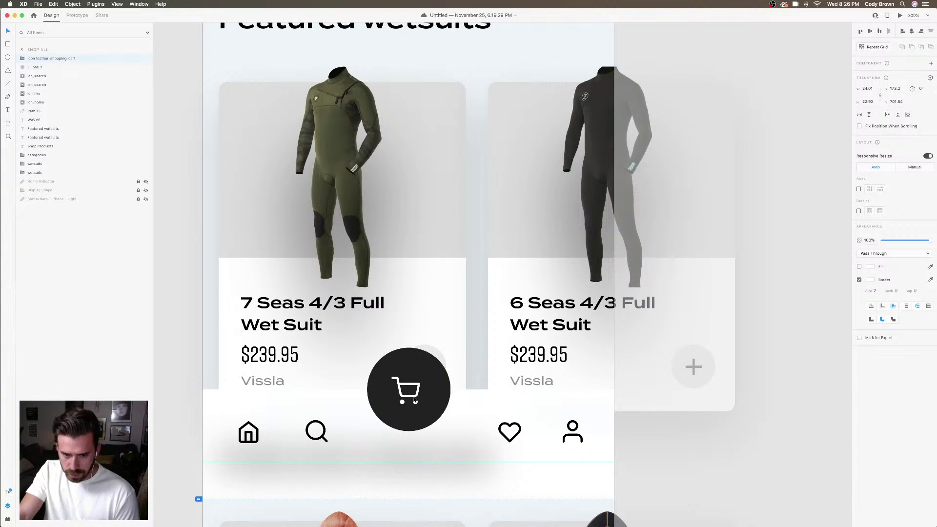
key(Up)
key(Right)
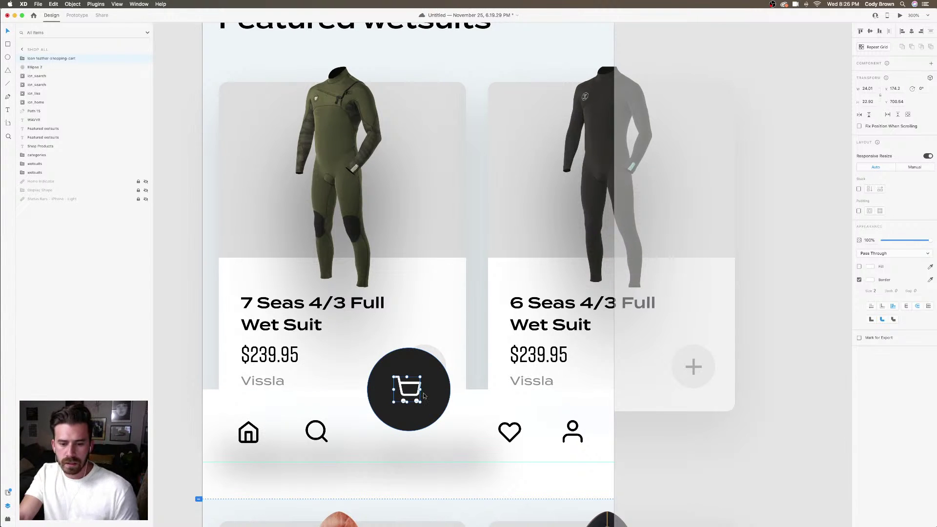
key(Down)
key(Left)
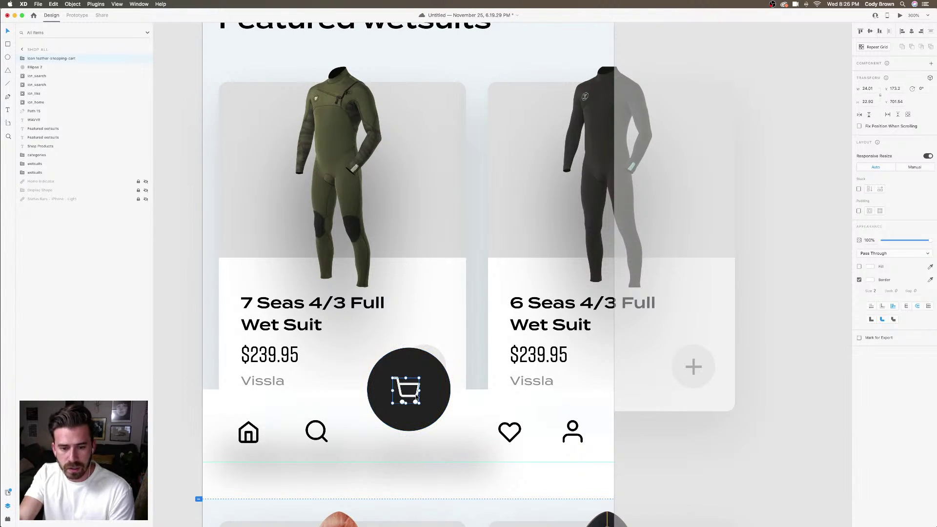
key(Right)
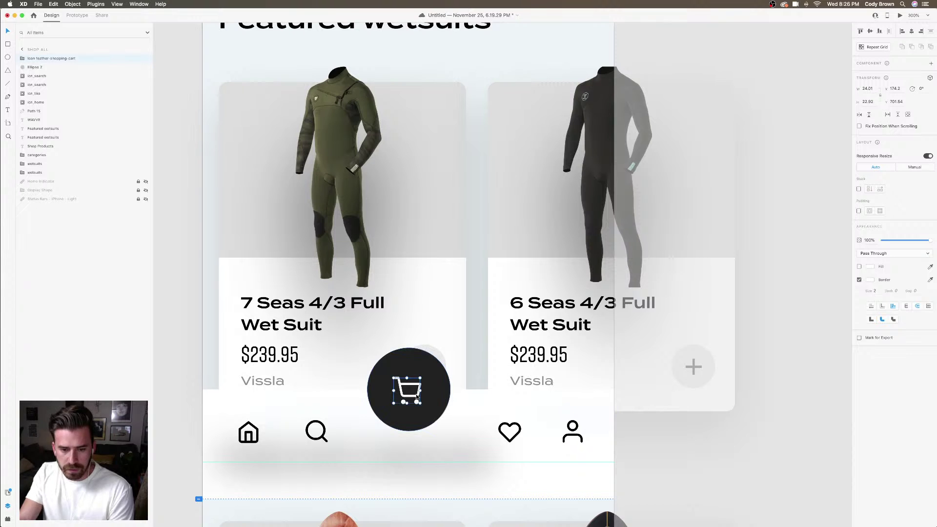
Group the cart icon with its dark circle and name the group icn_cart_btn
shift+click(47, 69)
right_click(406, 353)
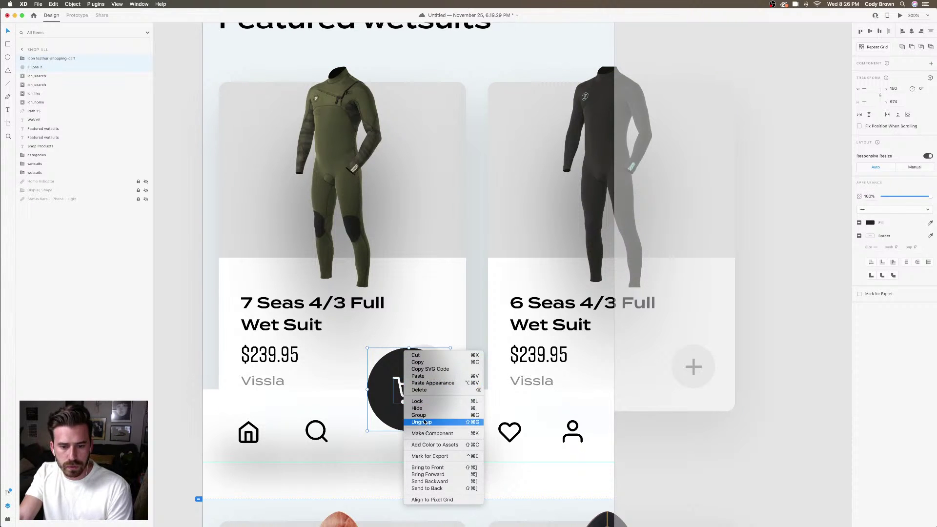
click(422, 415)
double_click(40, 58)
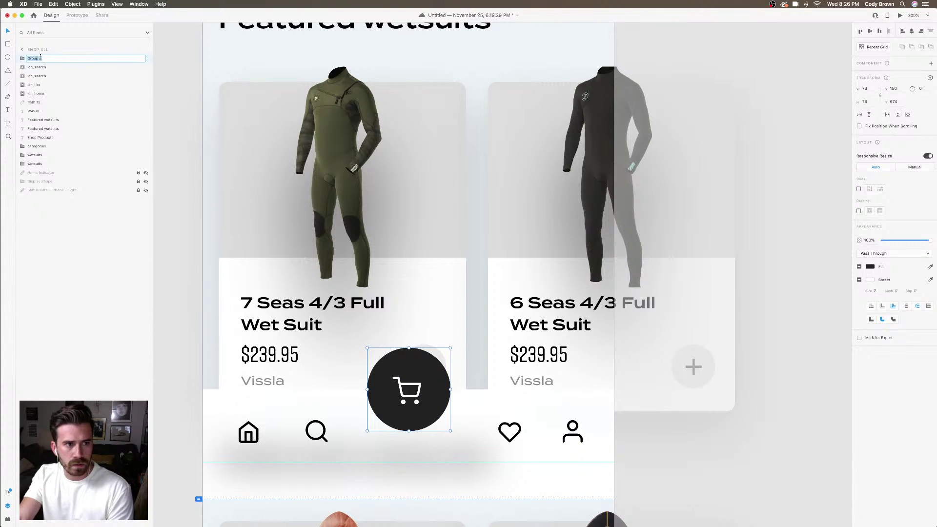
text(icn_cart_)
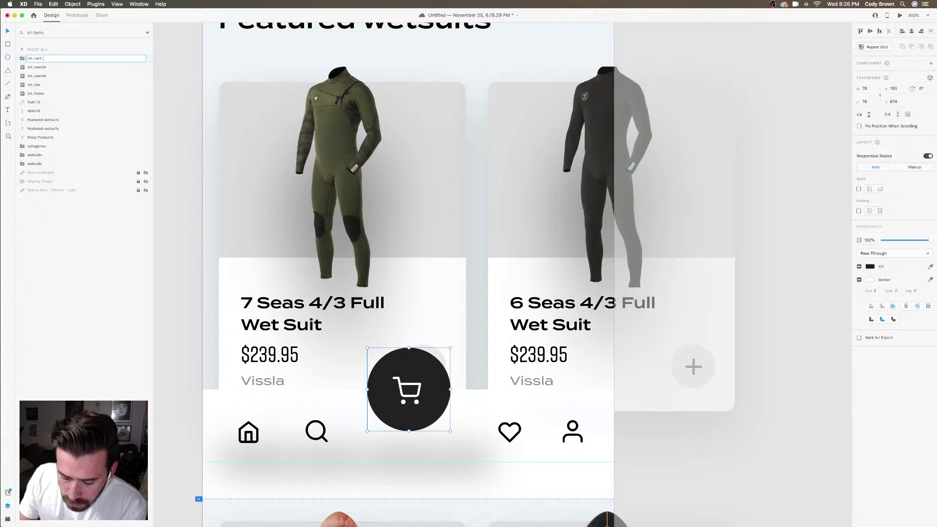
text(btn)
key(Return)
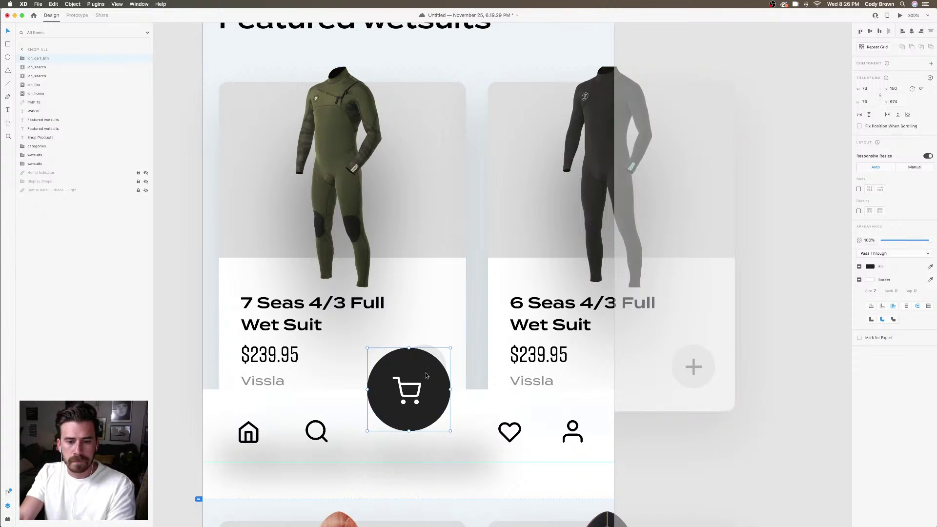
click(317, 435)
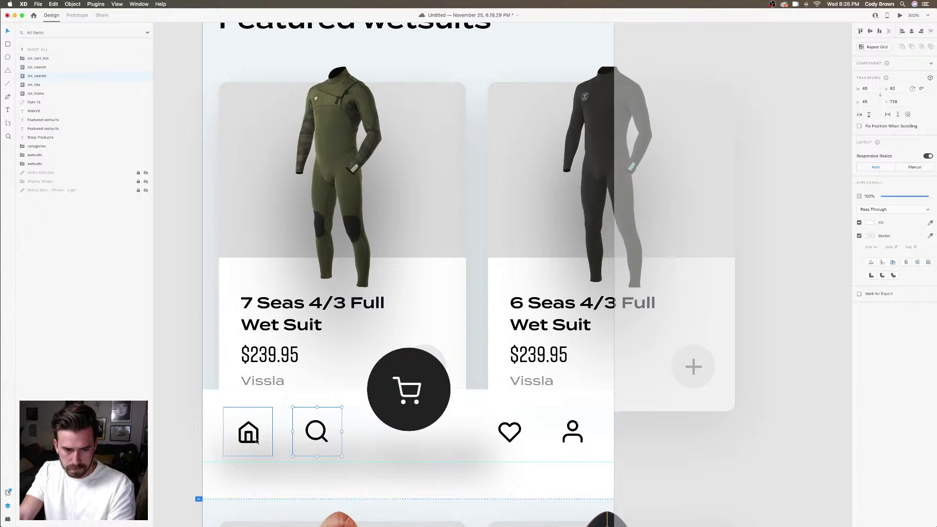
shift+click(259, 441)
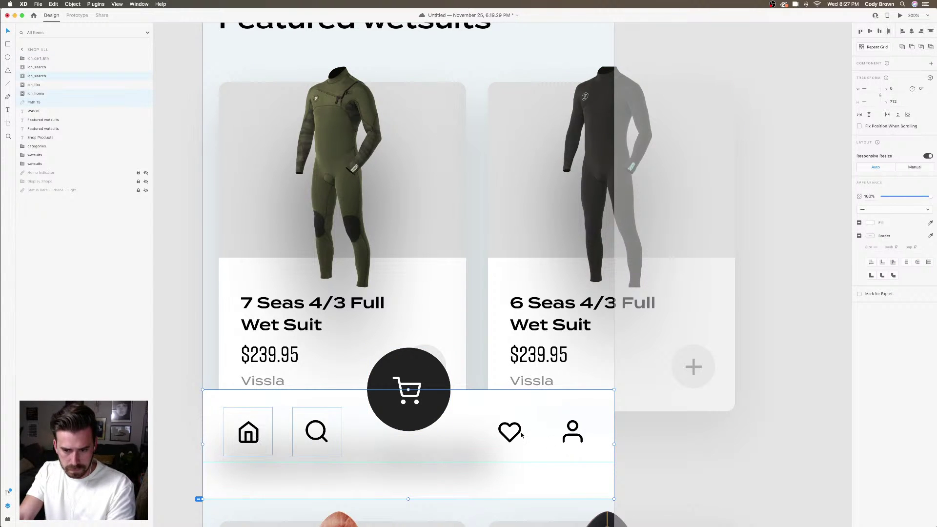
shift+click(517, 435)
shift+click(574, 436)
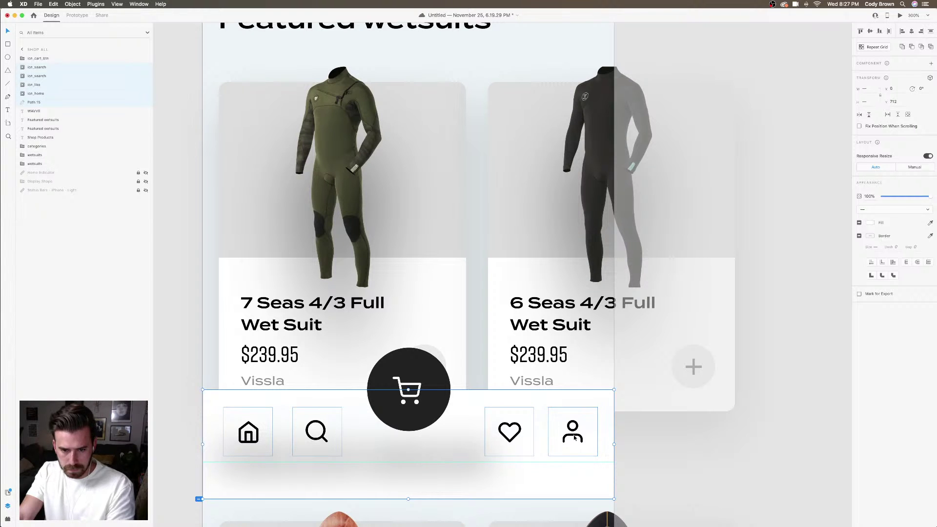
drag(574, 436, 576, 436)
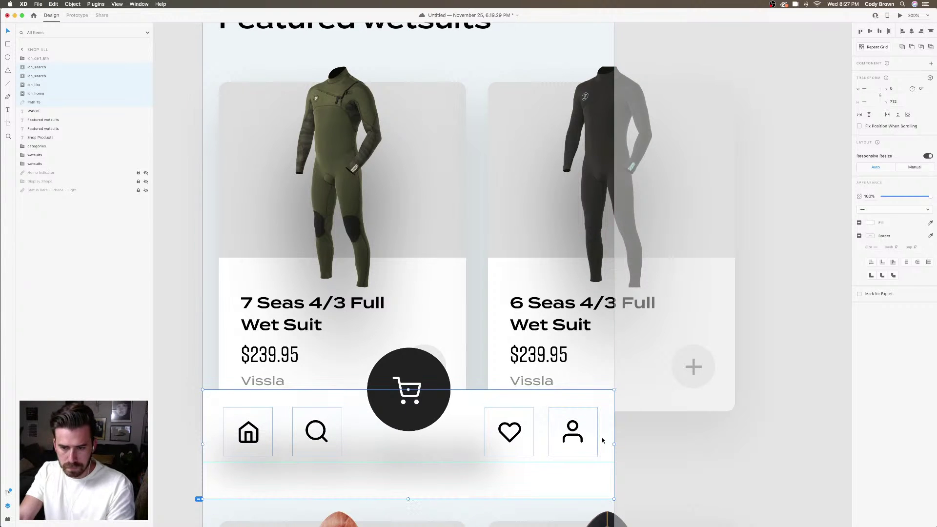
key(super+g)
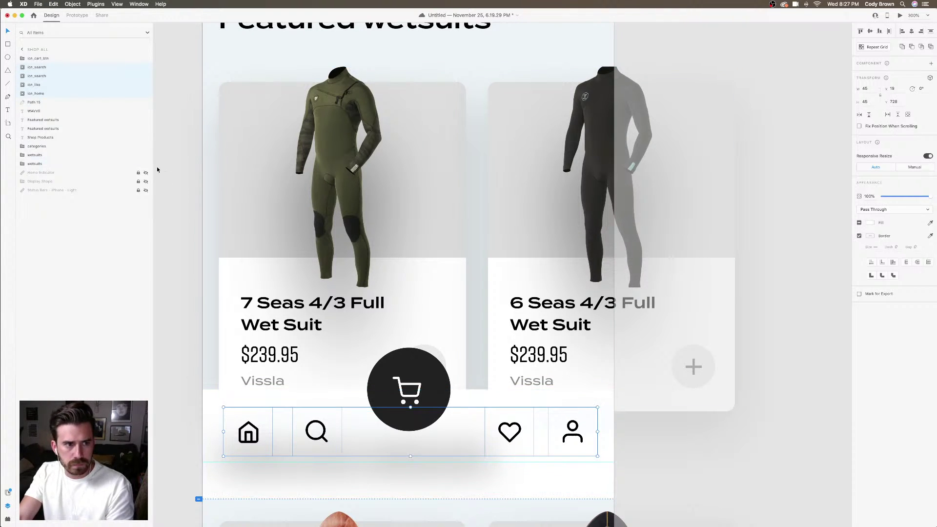
key(Escape)
key(super+minus)
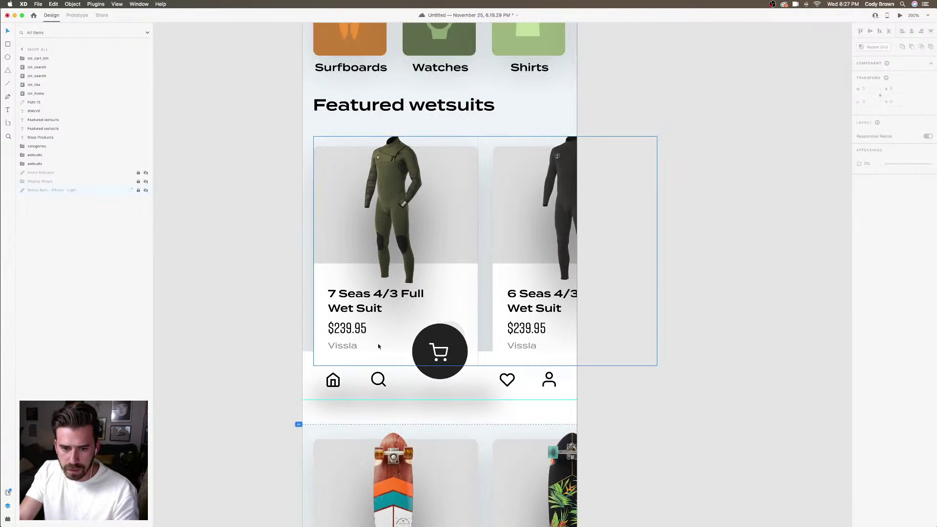
Group the bottom bar shape, its four icons and the cart button, and name the group nav_bar
click(430, 416)
shift+click(384, 385)
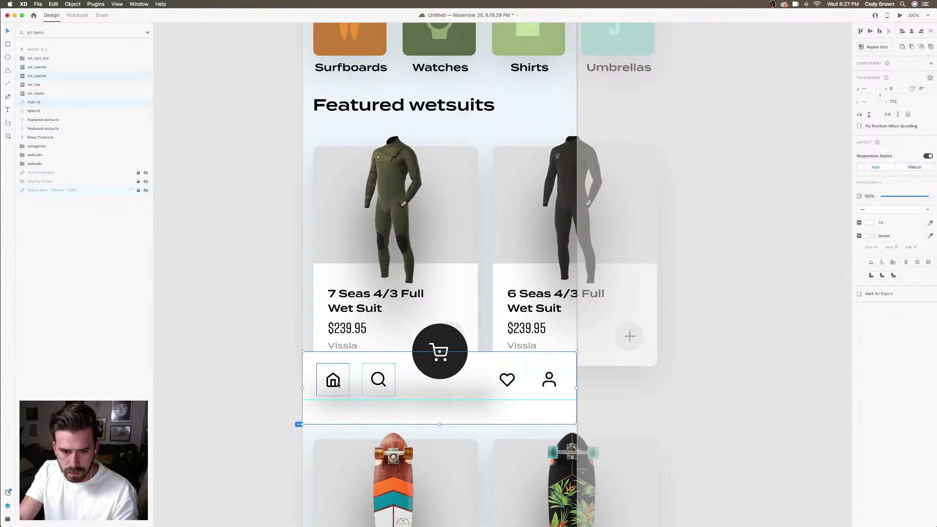
shift+click(442, 367)
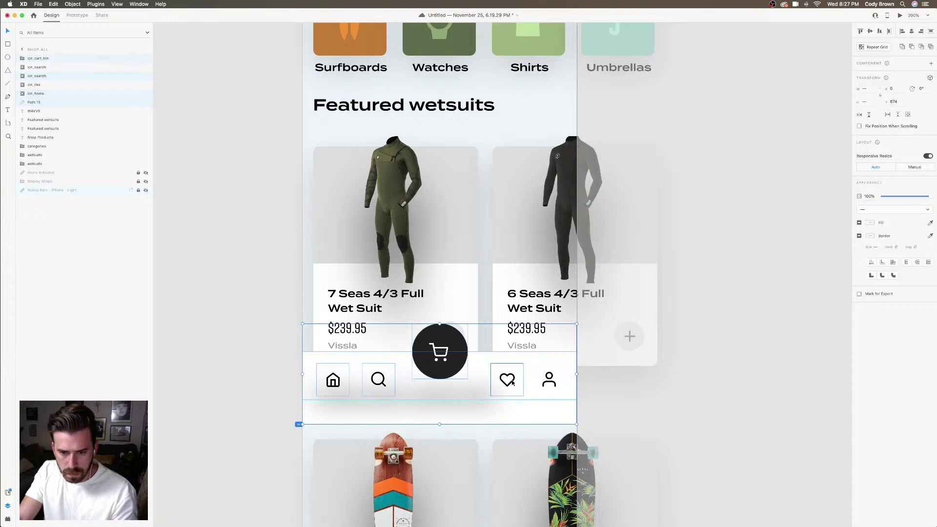
shift+click(549, 380)
right_click(532, 380)
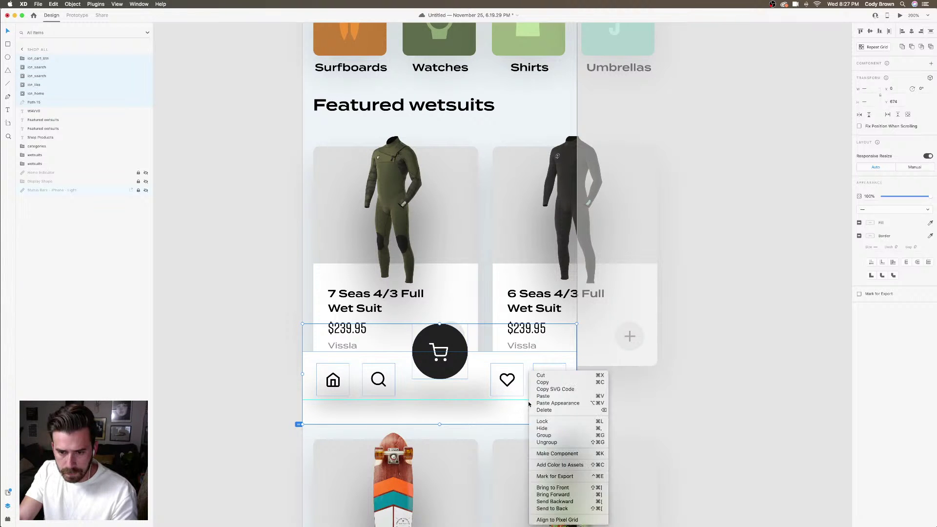
click(545, 435)
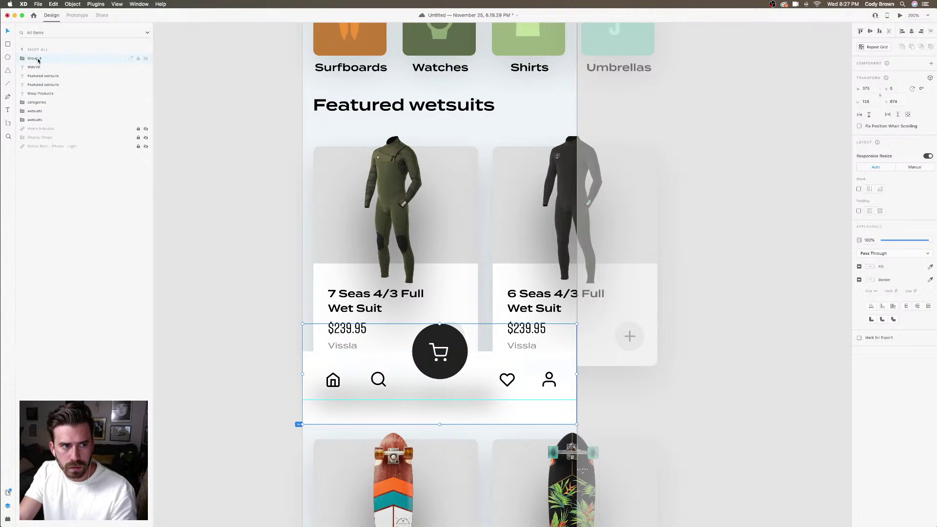
double_click(38, 59)
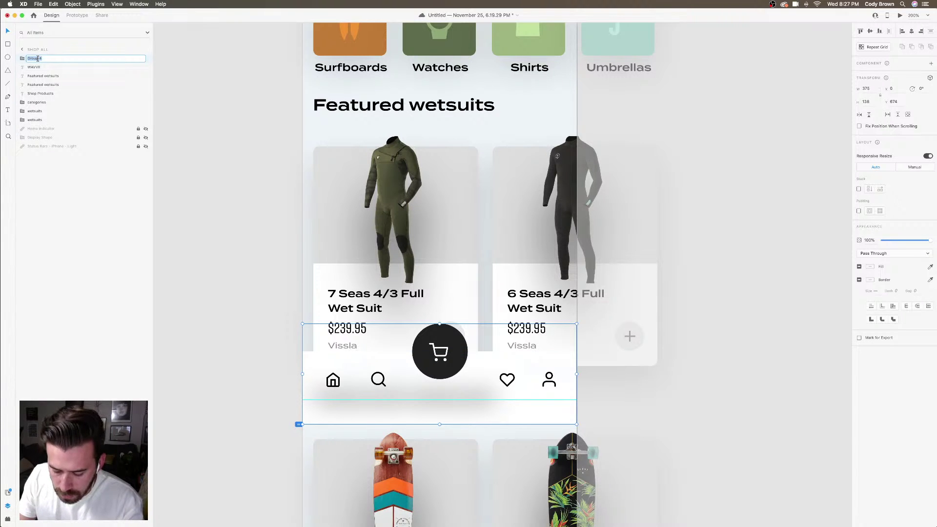
text(nav_bar)
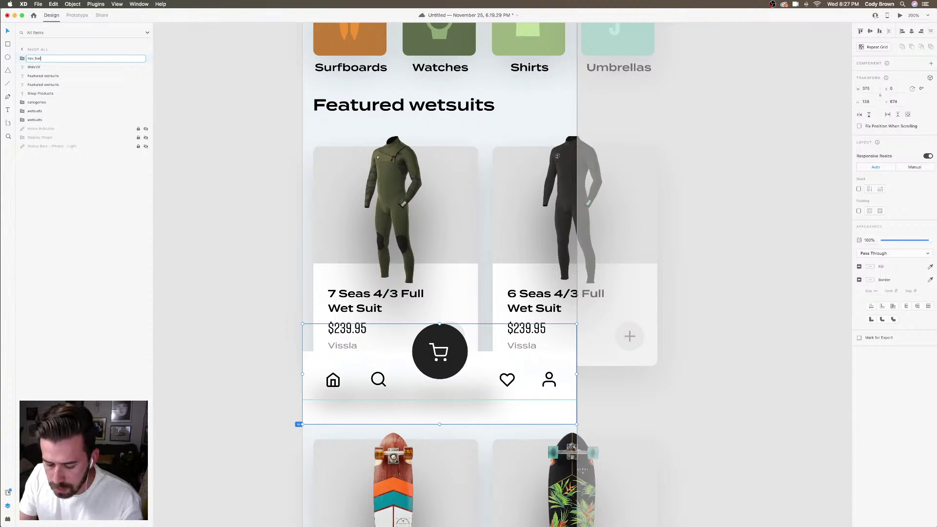
key(Return)
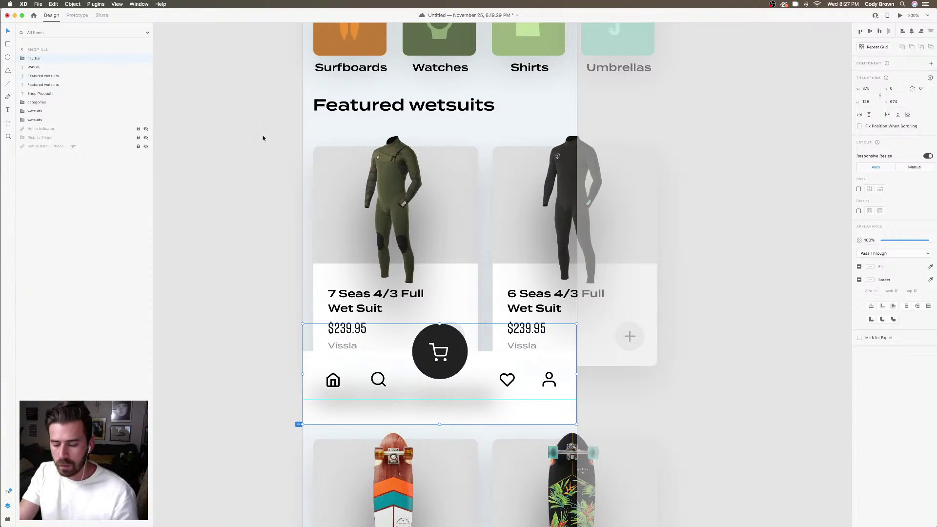
Fix the nav_bar group's position when scrolling
key(super+minus)
key(super+minus)
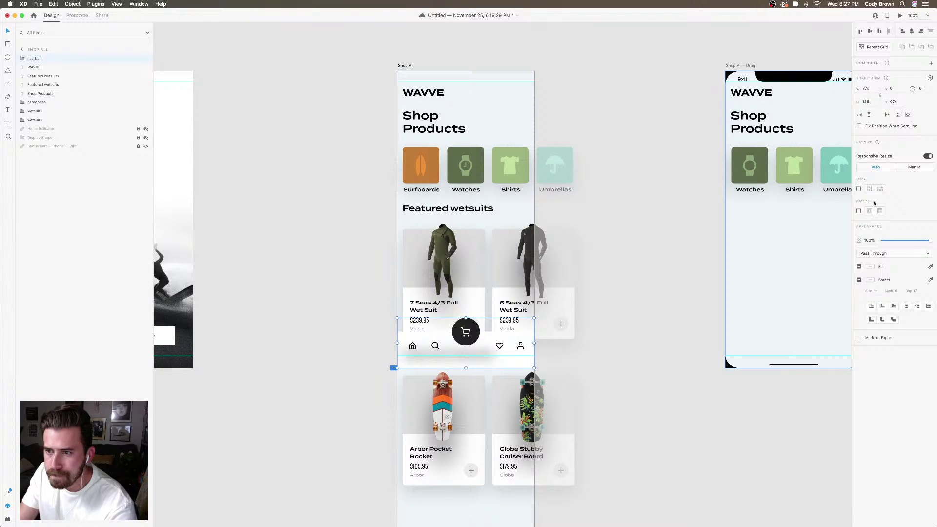
click(860, 127)
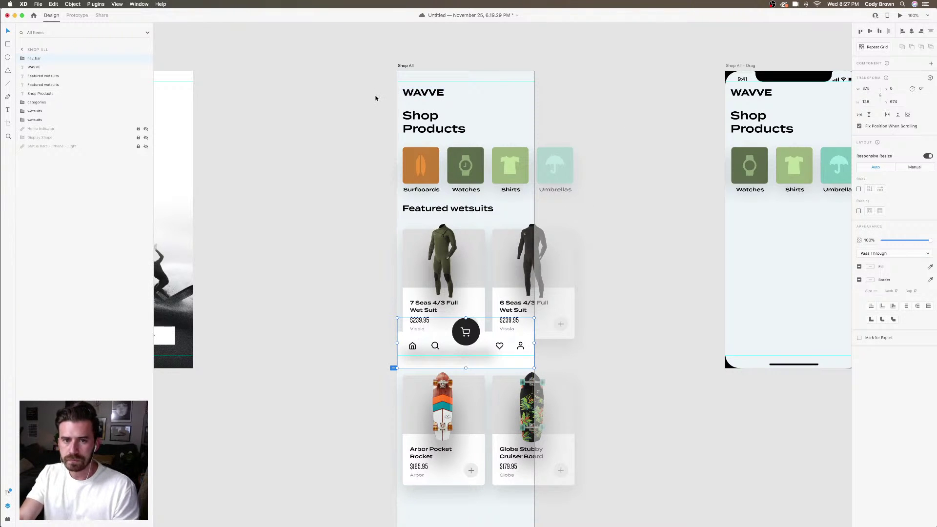
Preview the Shop All artboard and scroll through it to check the fixed navigation bar over the products
click(407, 68)
key(super+Return)
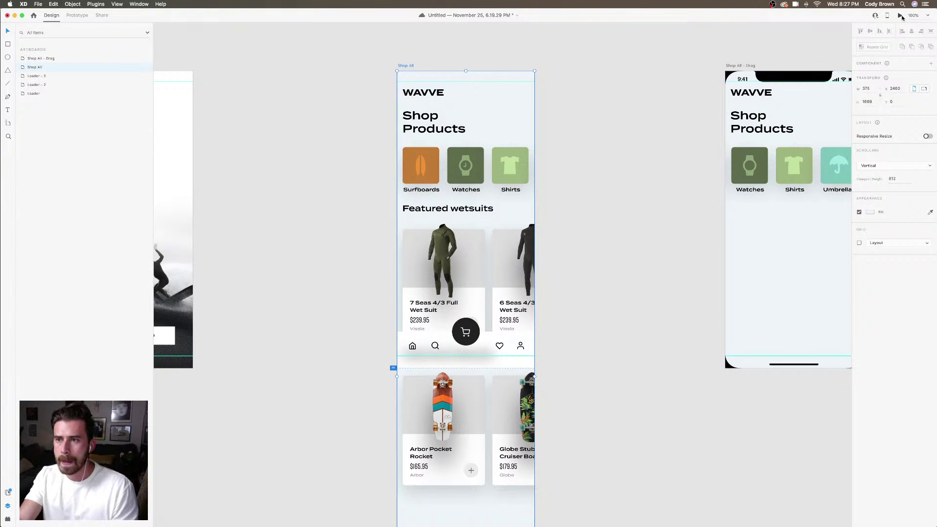
scroll(438, 151, down, 10)
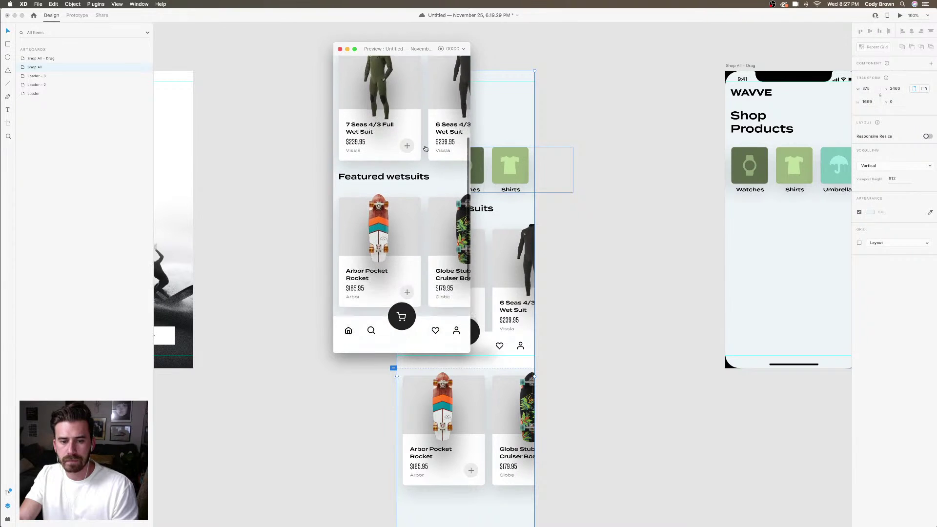
scroll(425, 149, up, 10)
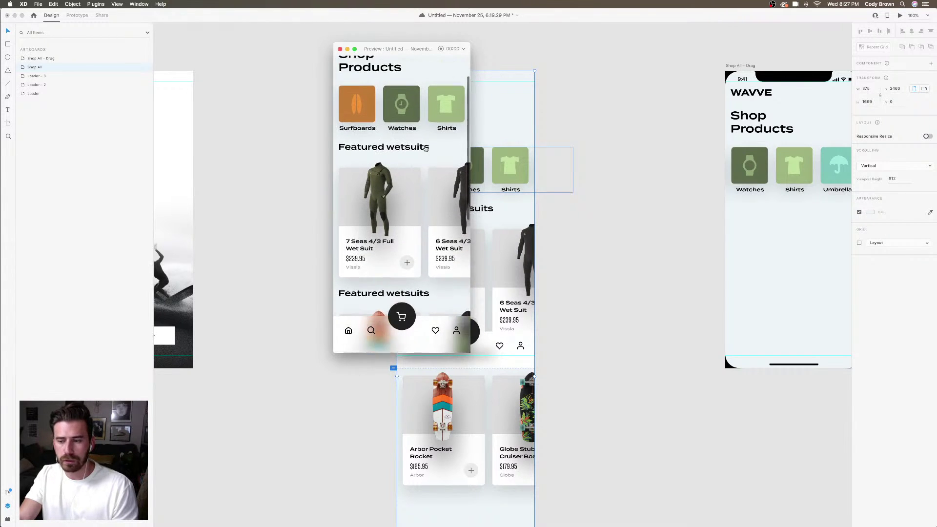
scroll(426, 148, down, 6)
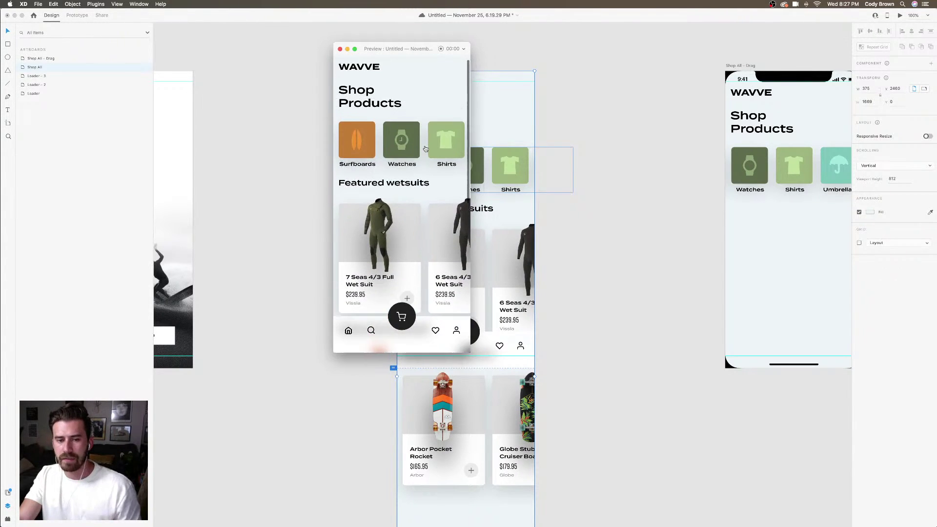
scroll(426, 149, up, 6)
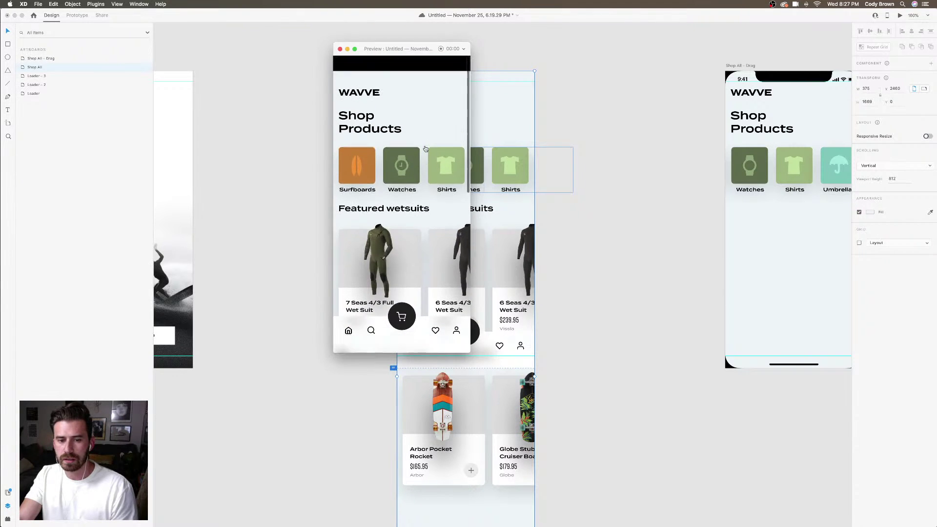
scroll(426, 149, down, 10)
scroll(426, 149, up, 10)
scroll(425, 149, down, 3)
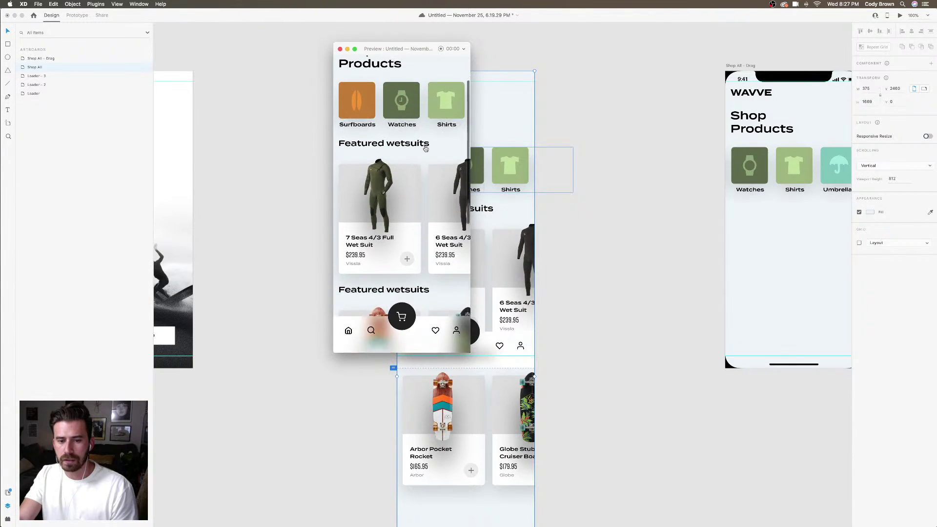
scroll(426, 148, up, 2)
scroll(426, 148, down, 2)
scroll(425, 149, up, 1)
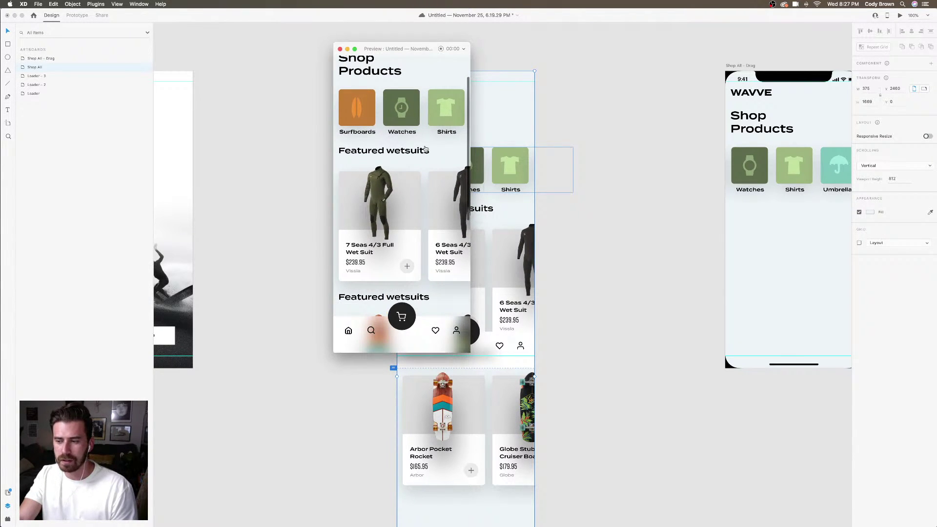
click(341, 50)
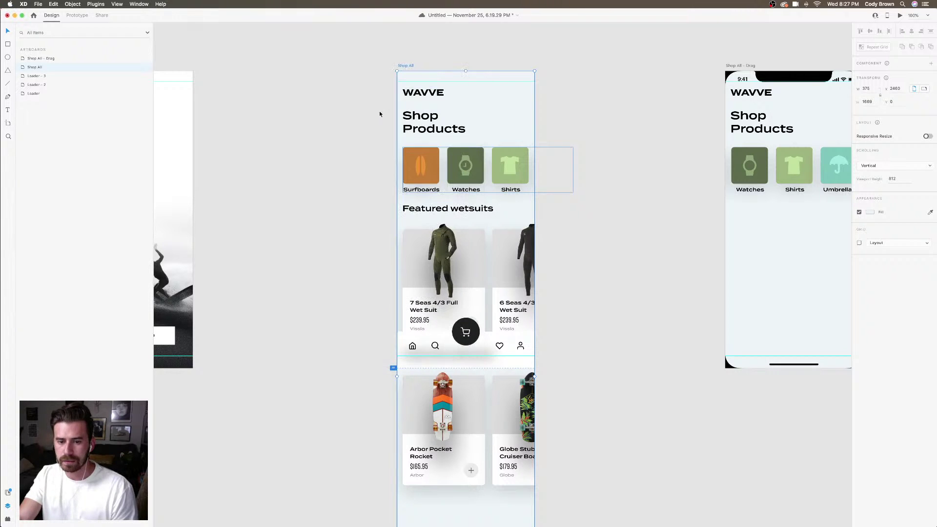
Raise the background blur amount of the bar shape inside nav_bar to 22 and check it in the preview
click(477, 355)
double_click(477, 355)
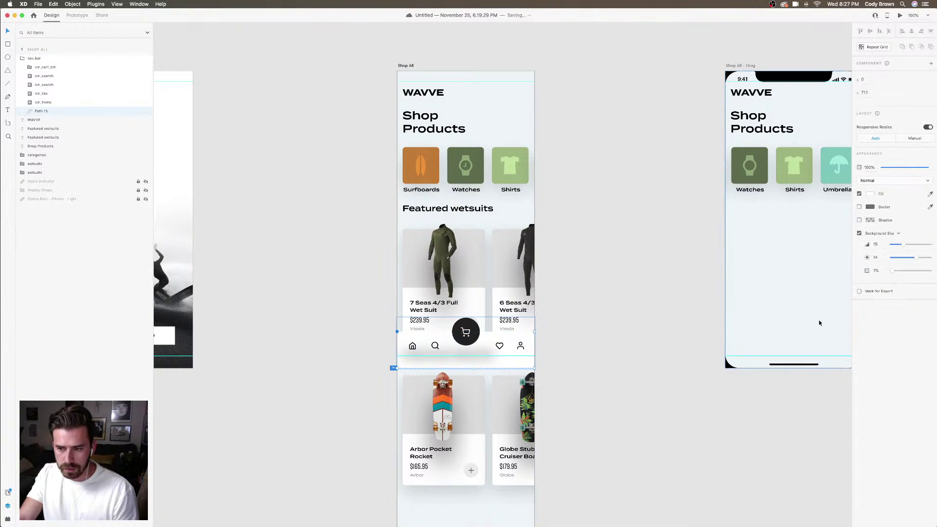
drag(903, 245, 908, 245)
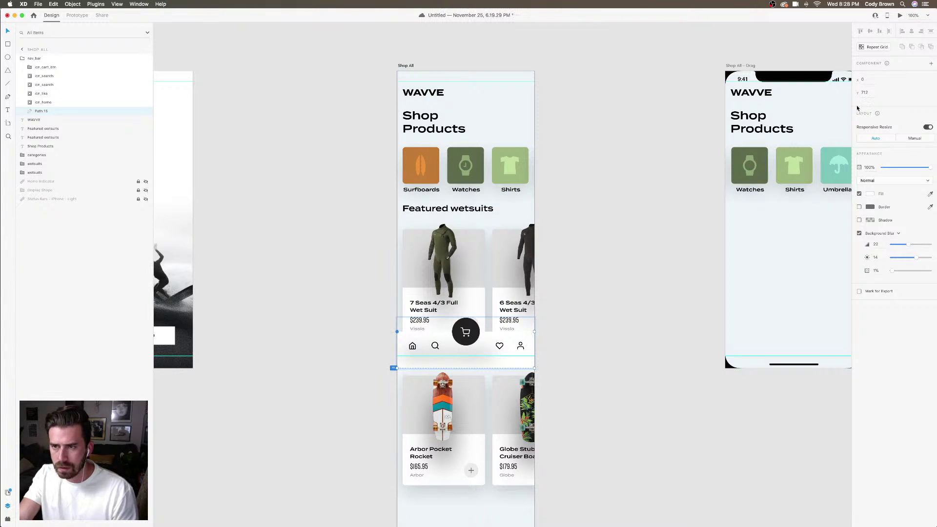
click(900, 16)
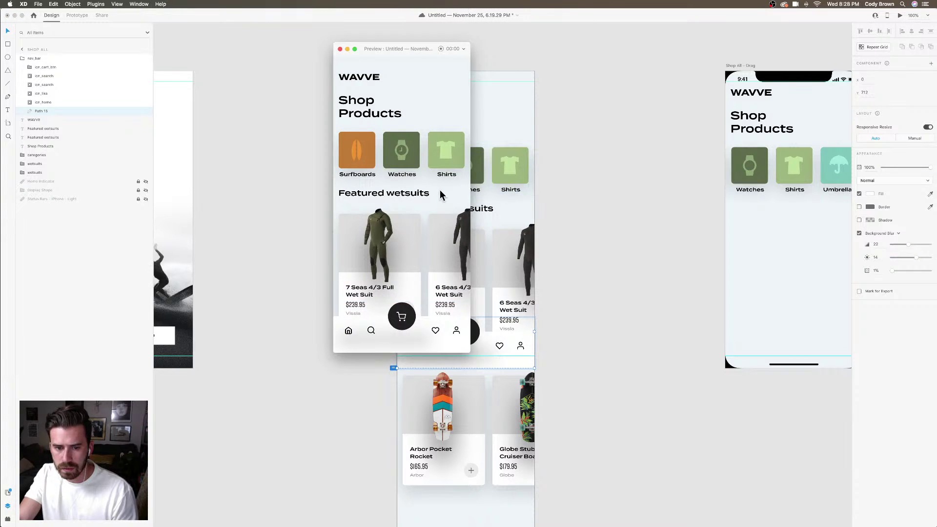
scroll(442, 195, down, 3)
scroll(371, 122, up, 2)
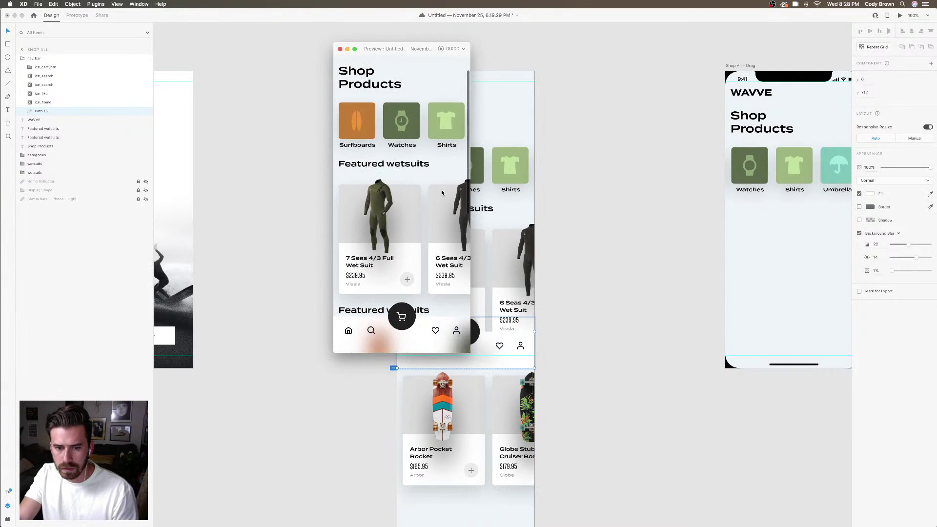
click(341, 49)
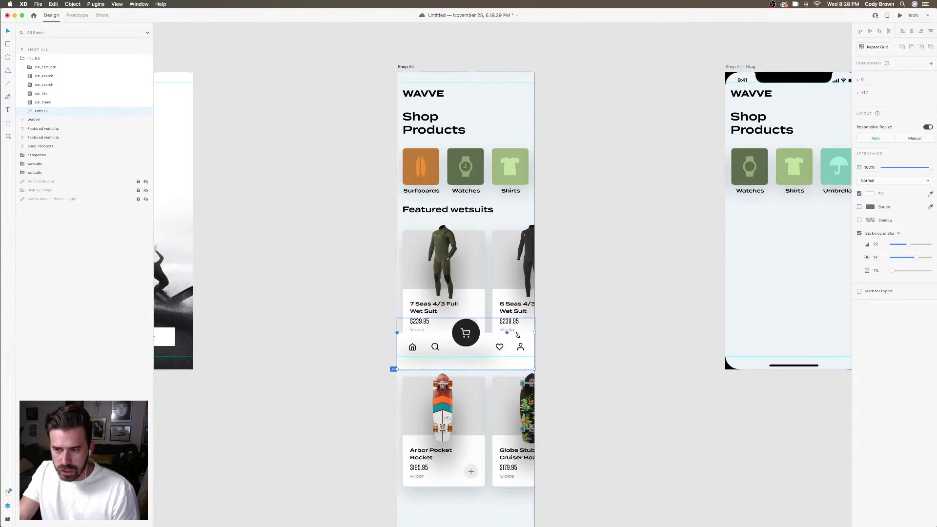
Raise the bar shape's background blur brightness to 35 and check it by scrolling the Shop All preview
drag(919, 259, 926, 259)
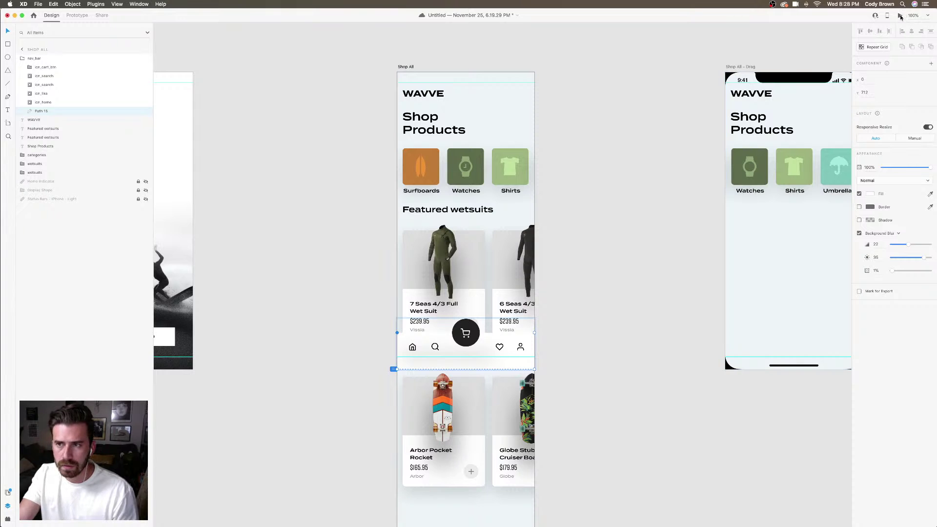
key(super+Return)
scroll(428, 175, down, 5)
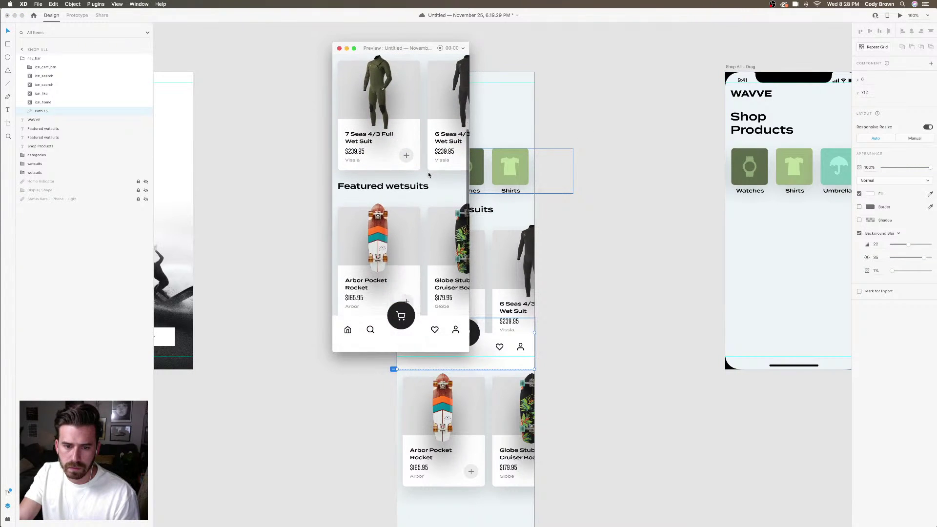
scroll(429, 174, up, 3)
scroll(429, 174, down, 2)
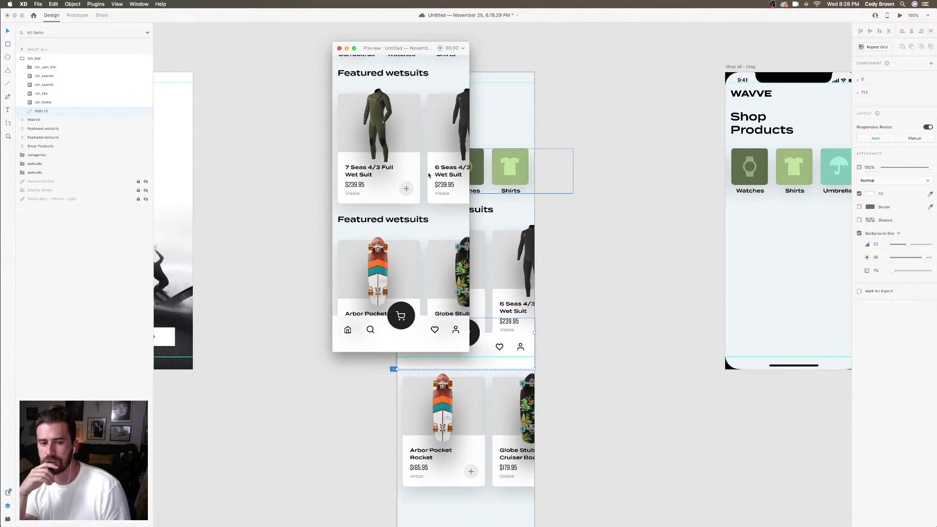
Examine the nav bar's blurred background over the product cards by scrolling the Shop All preview up and down, and close the preview
scroll(429, 210, down, 1)
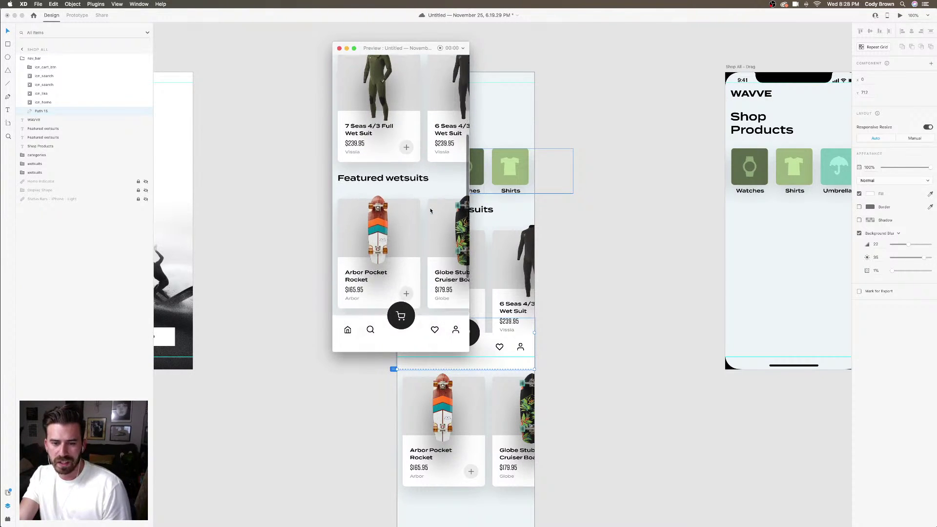
scroll(430, 211, up, 5)
scroll(430, 210, down, 3)
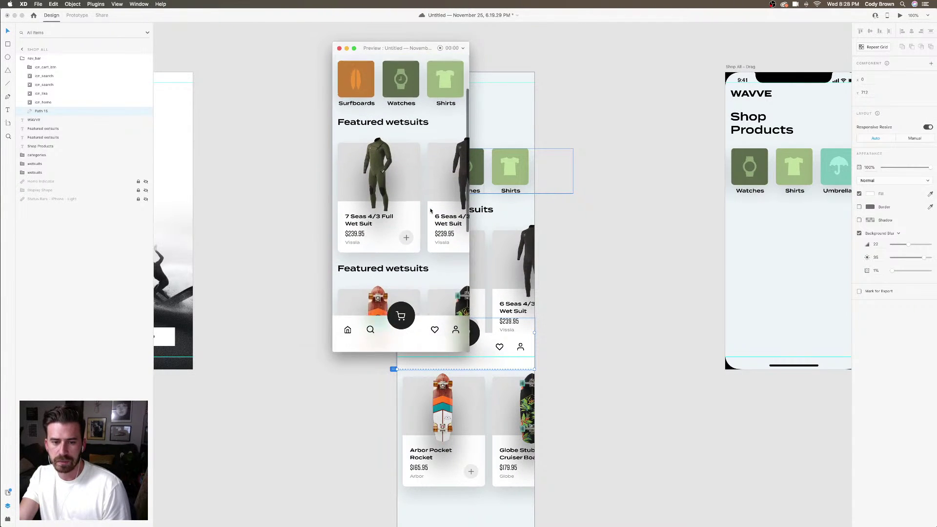
scroll(431, 211, up, 2)
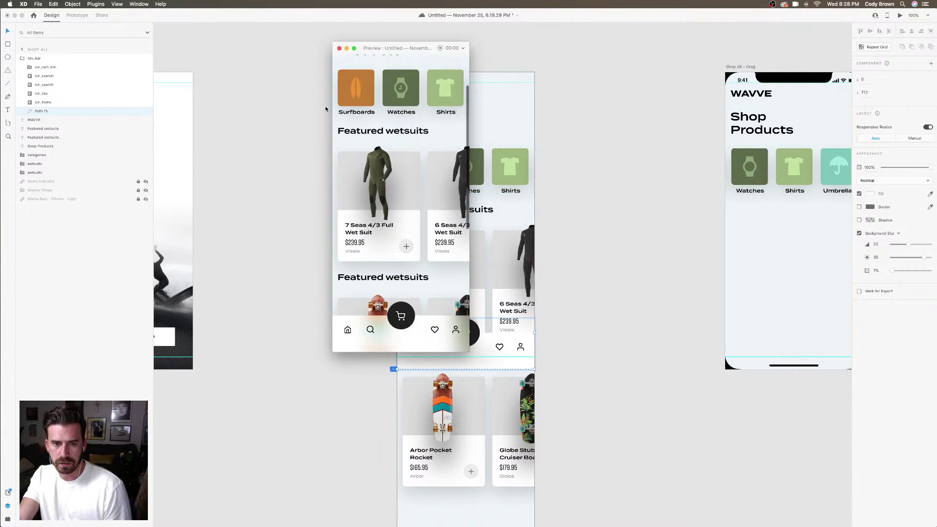
scroll(430, 210, up, 3)
scroll(423, 163, down, 4)
scroll(422, 163, down, 2)
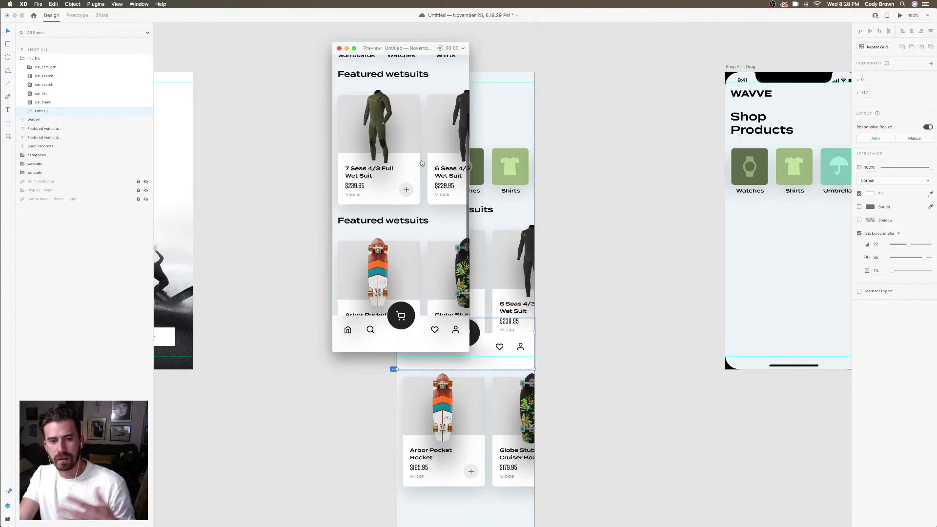
scroll(422, 163, down, 2)
scroll(422, 163, up, 5)
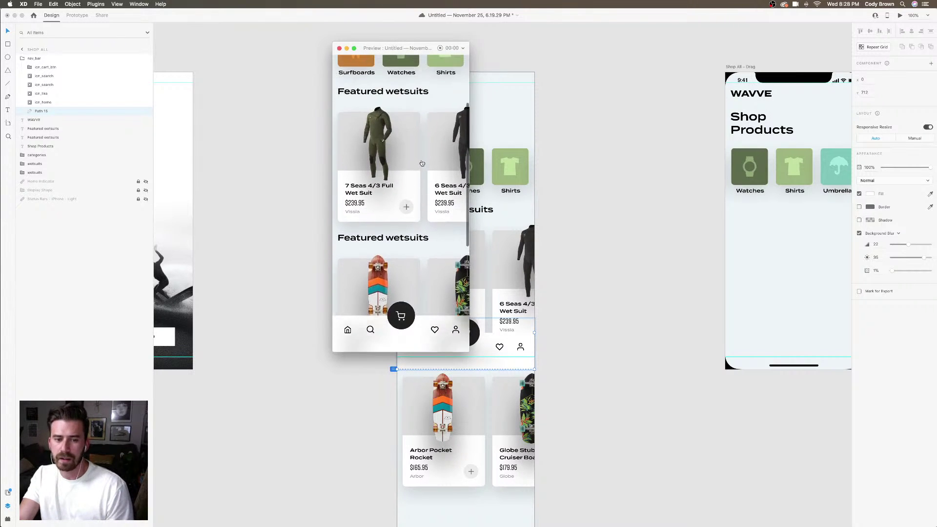
scroll(422, 163, up, 2)
scroll(423, 163, down, 3)
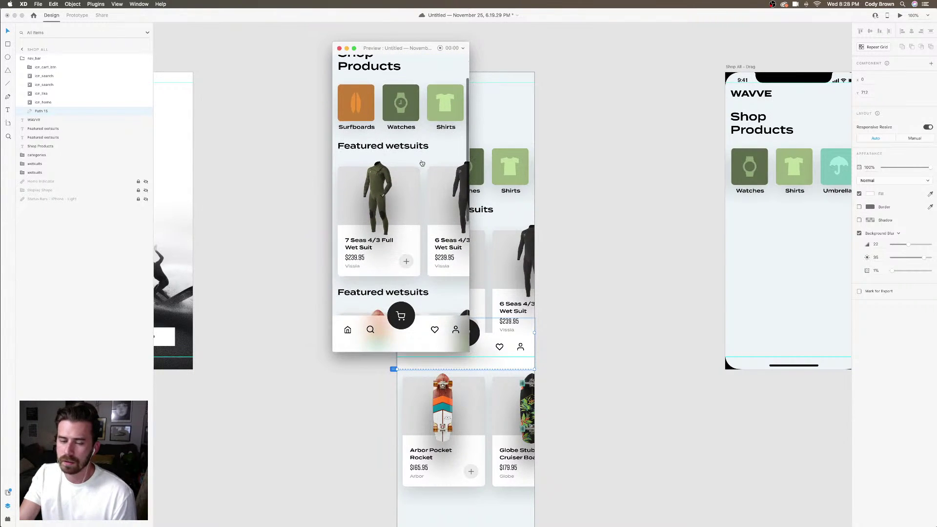
scroll(422, 163, up, 1)
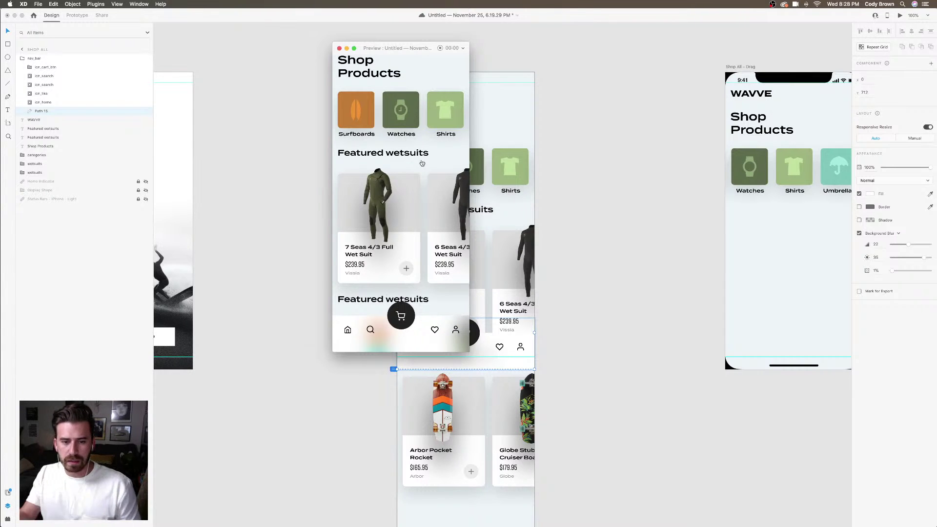
click(340, 48)
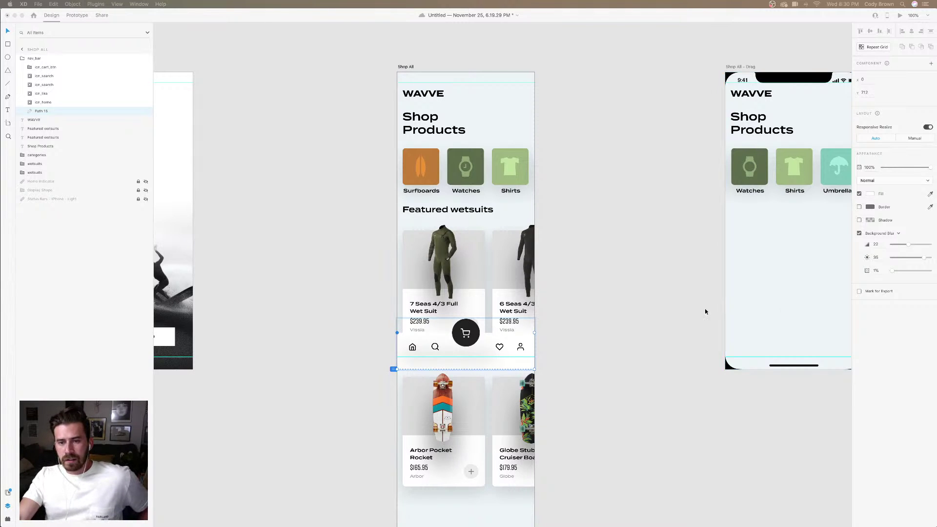
Preview the Shop All artboard again and scroll through its full length to check the fixed nav bar, closing the preview when done
click(640, 292)
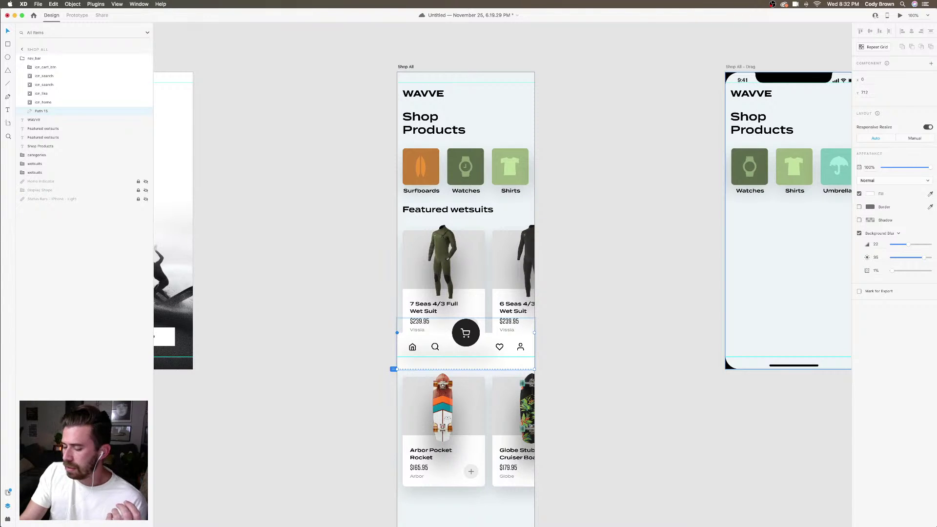
click(620, 270)
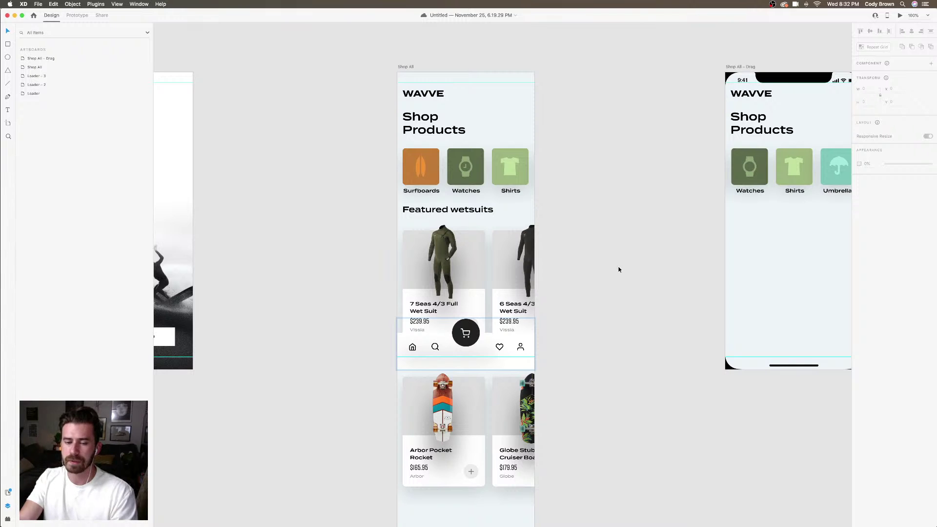
click(615, 266)
scroll(586, 293, right, 2)
scroll(586, 293, down, 1)
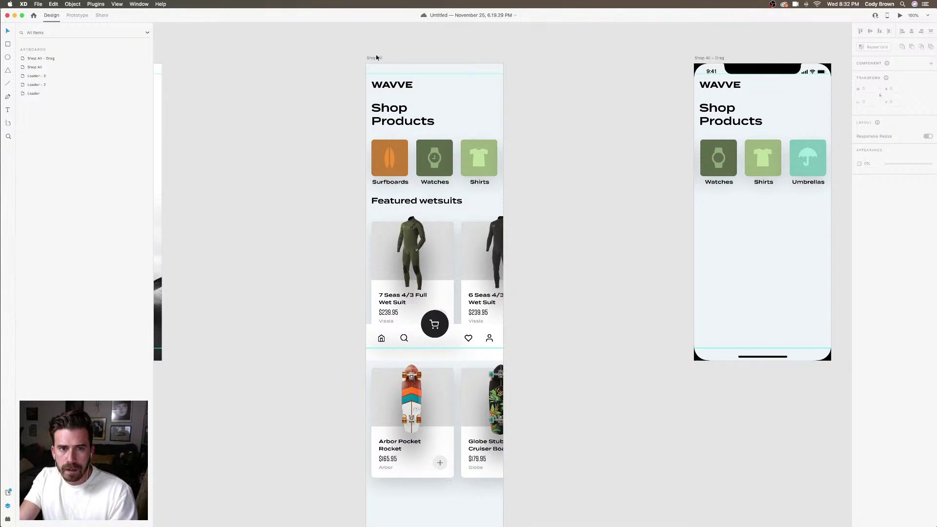
click(374, 58)
click(899, 16)
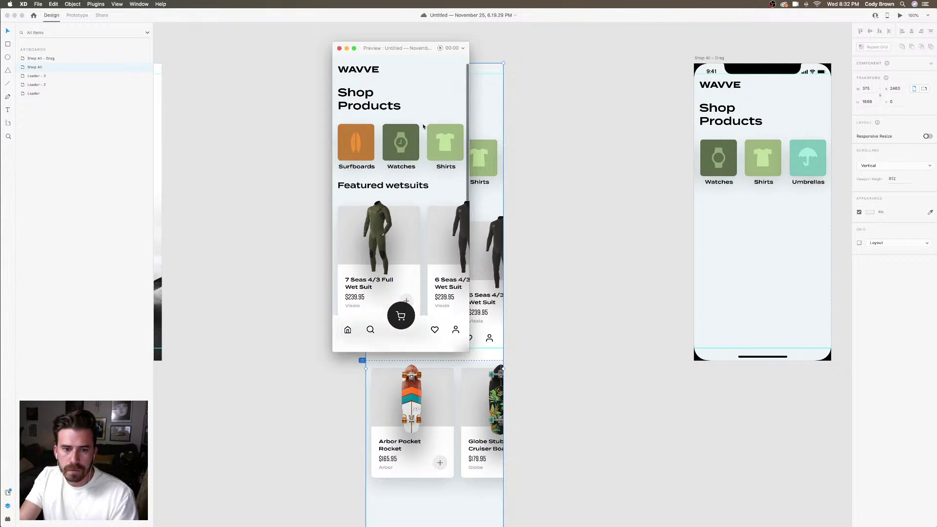
scroll(424, 127, down, 8)
scroll(424, 127, down, 3)
scroll(424, 127, up, 10)
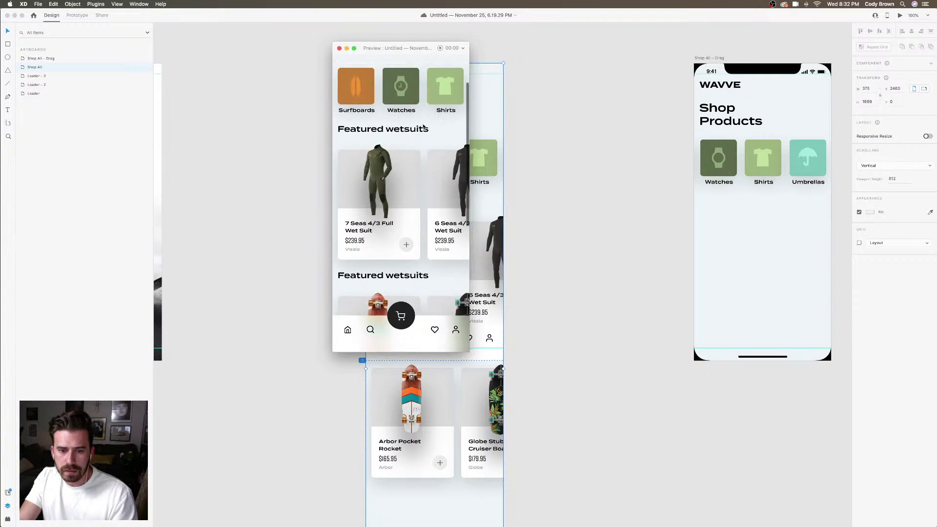
scroll(425, 127, down, 10)
scroll(423, 126, up, 10)
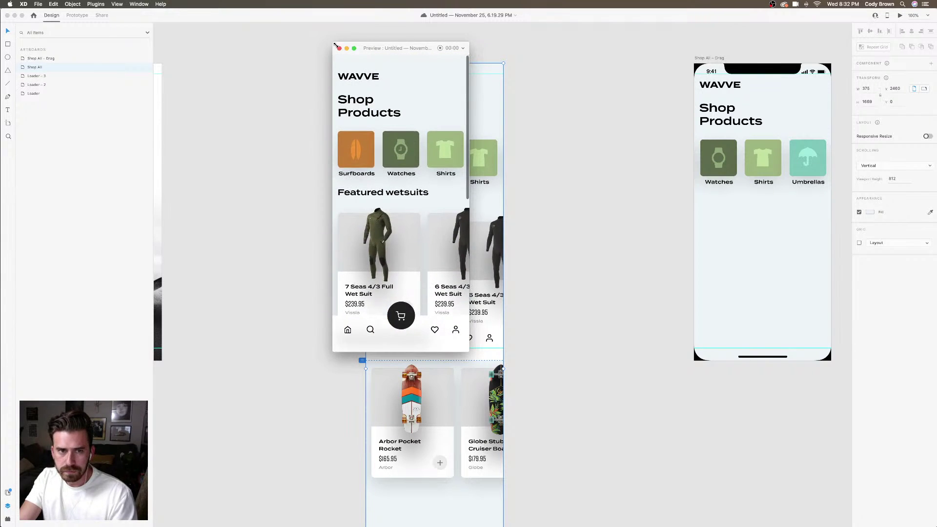
click(339, 48)
click(655, 130)
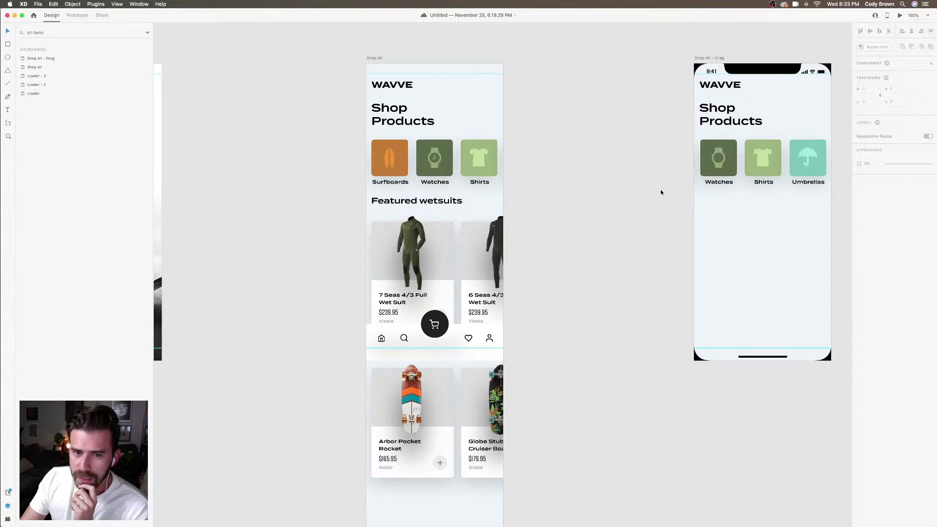
Add a Tap interaction to the Hover State of the Get Started button on the Loader – 3 artboard
scroll(389, 73, left, 3)
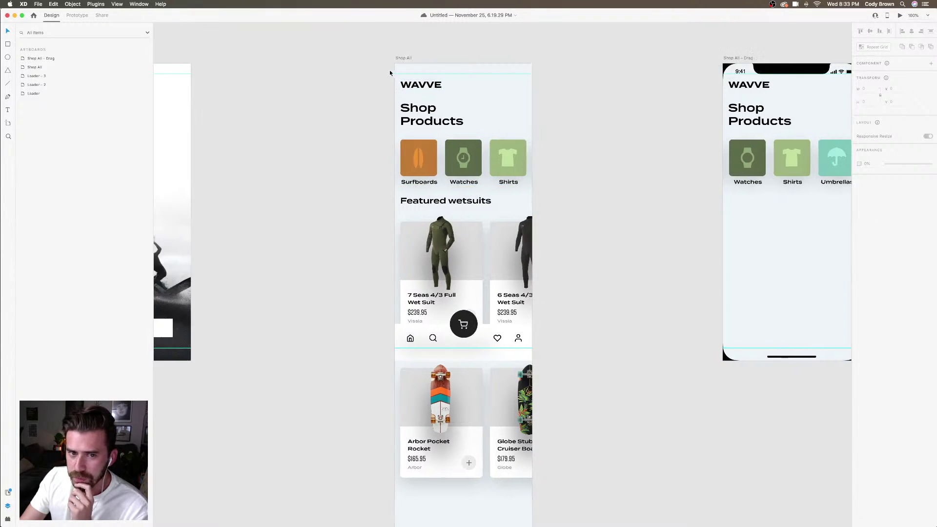
scroll(391, 69, left, 10)
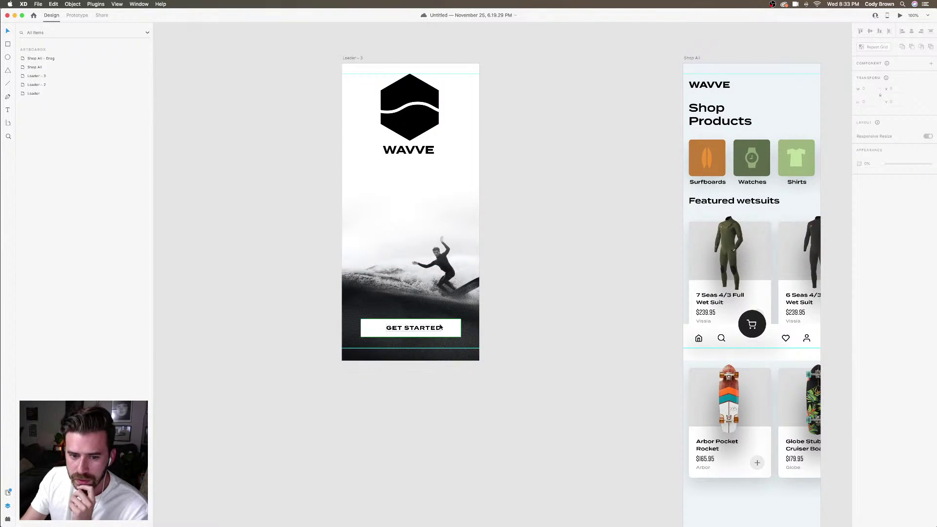
click(441, 327)
click(78, 15)
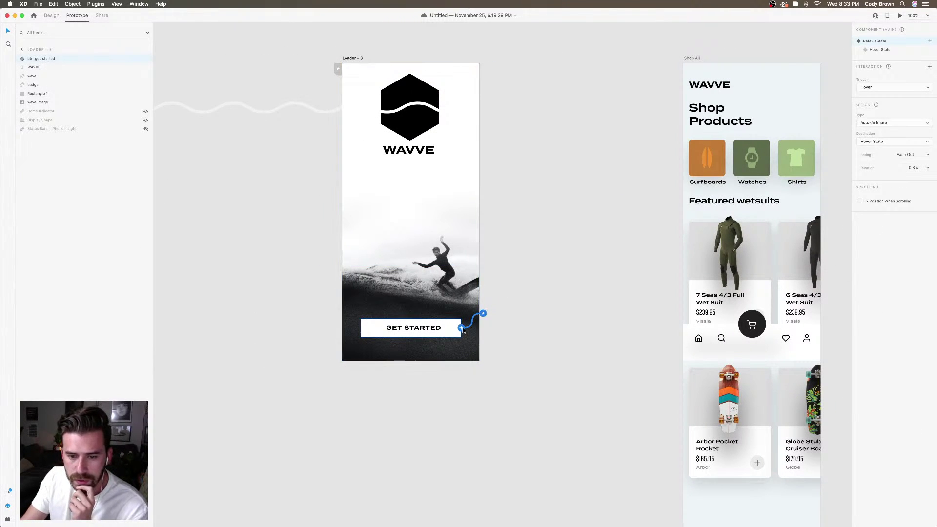
click(880, 50)
click(930, 68)
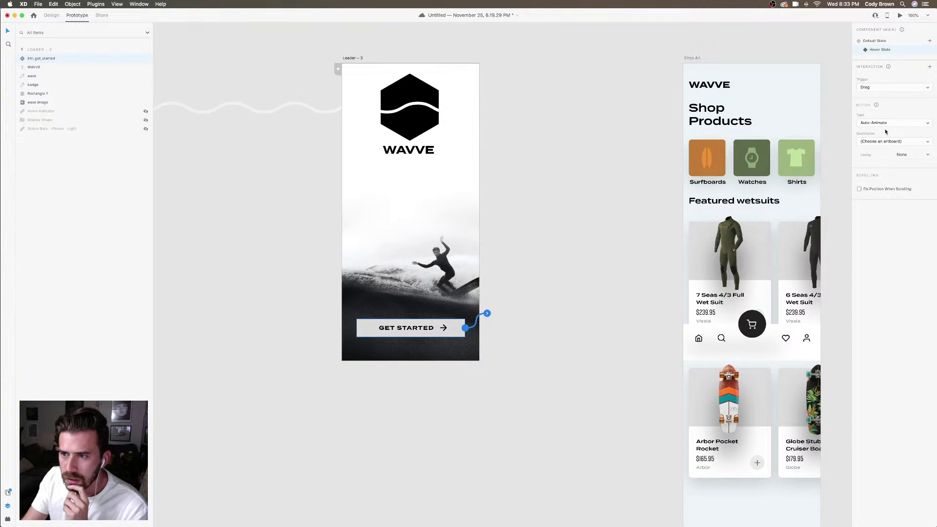
click(885, 87)
click(876, 80)
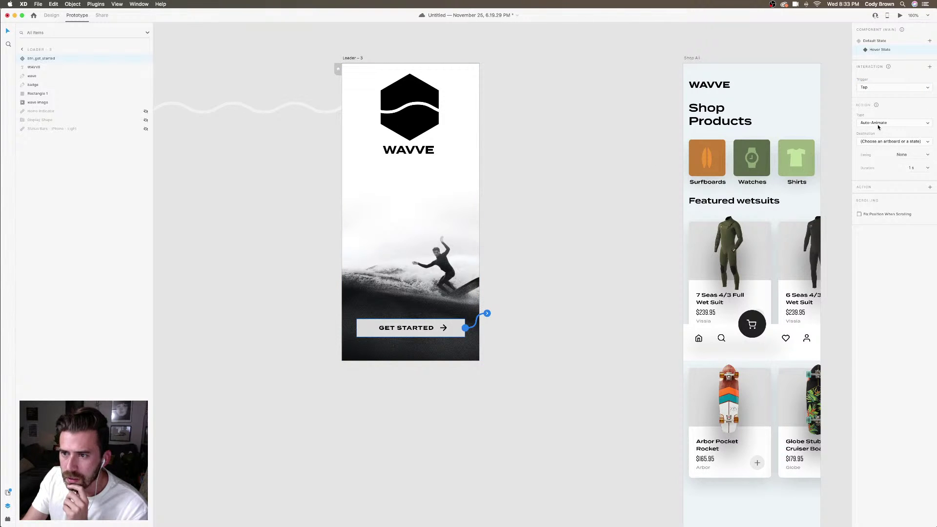
Set the button's tap action to a Transition with Shop All as its destination
click(877, 124)
click(874, 118)
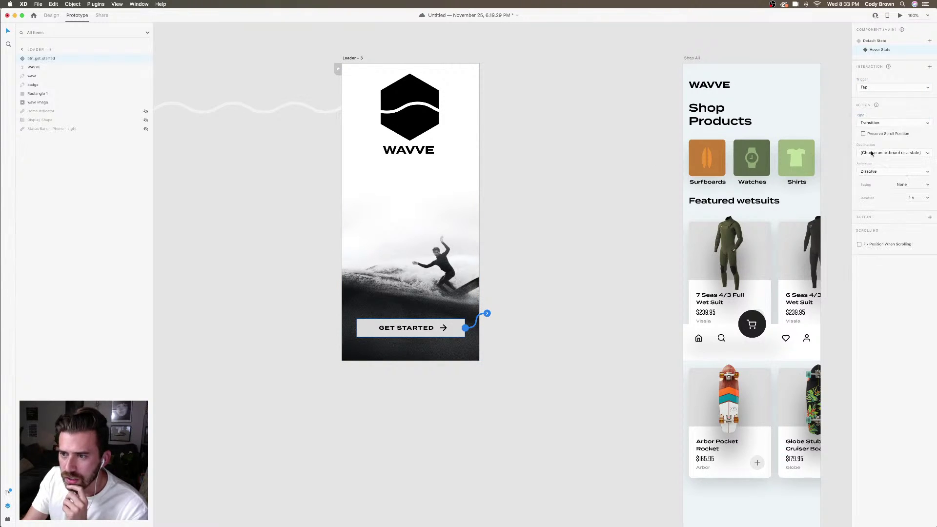
click(889, 154)
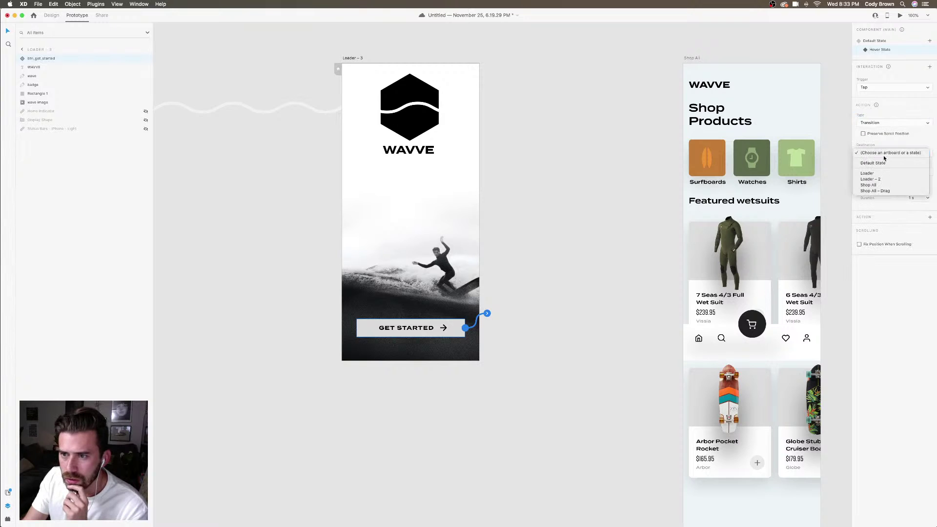
click(892, 185)
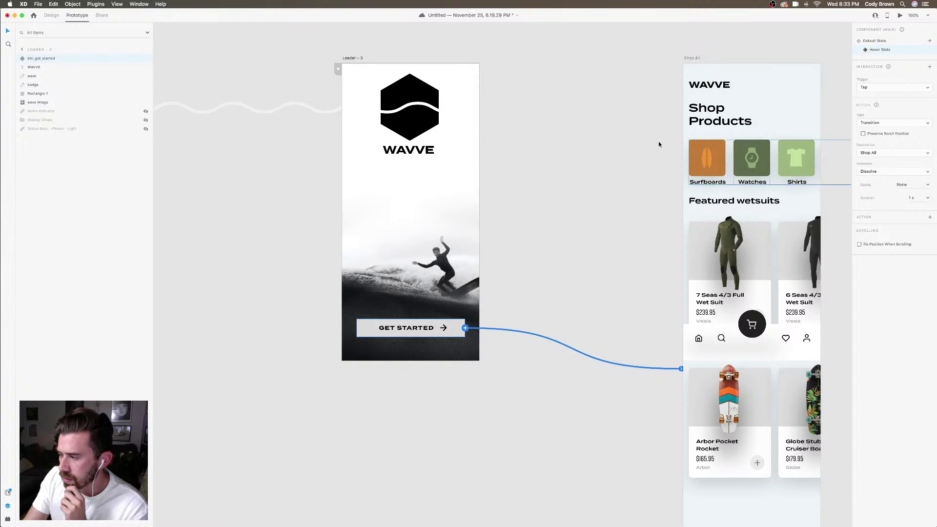
Preview the prototype from the Loader artboard and follow the Get Started button through to the shop screen
scroll(377, 125, left, 8)
click(350, 122)
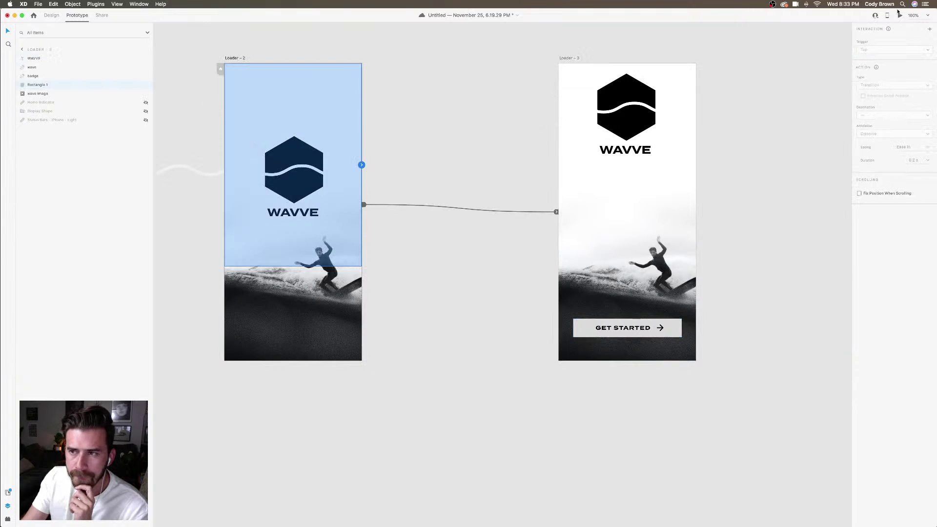
click(900, 16)
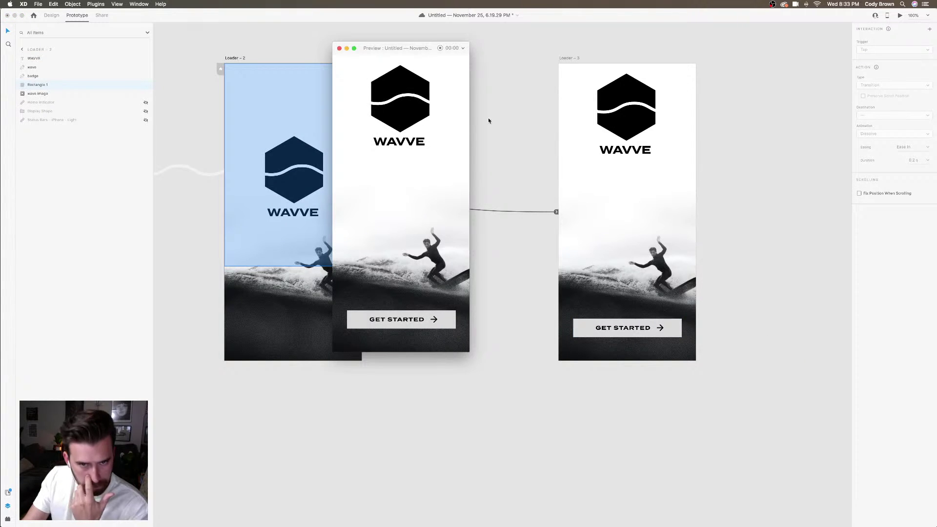
click(340, 48)
scroll(342, 49, left, 12)
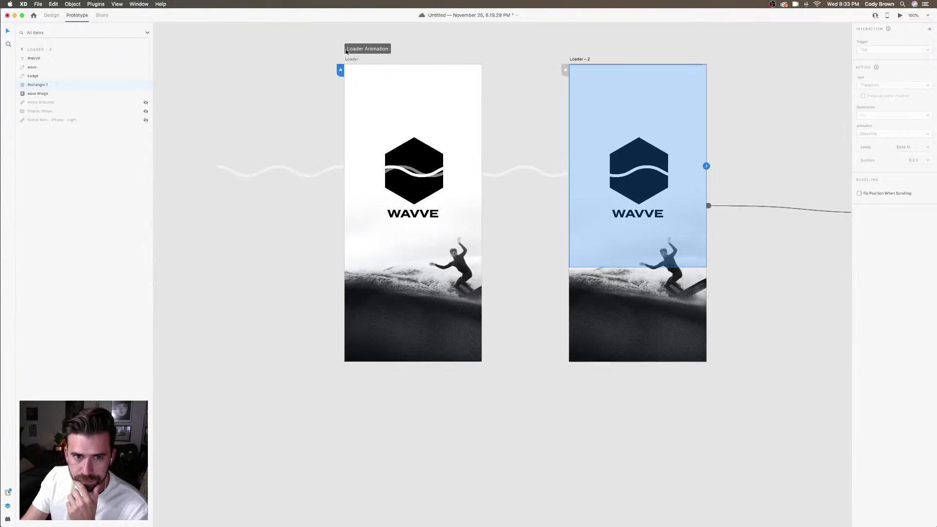
click(394, 69)
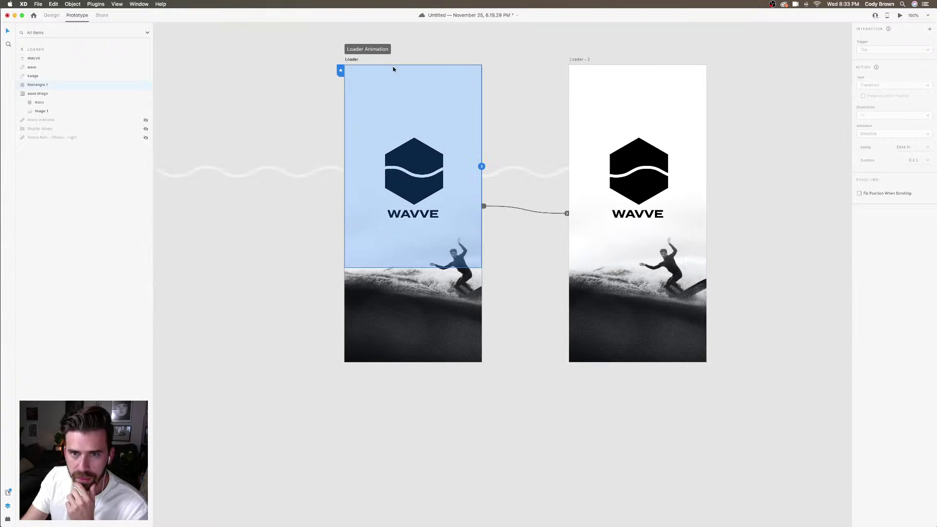
click(901, 16)
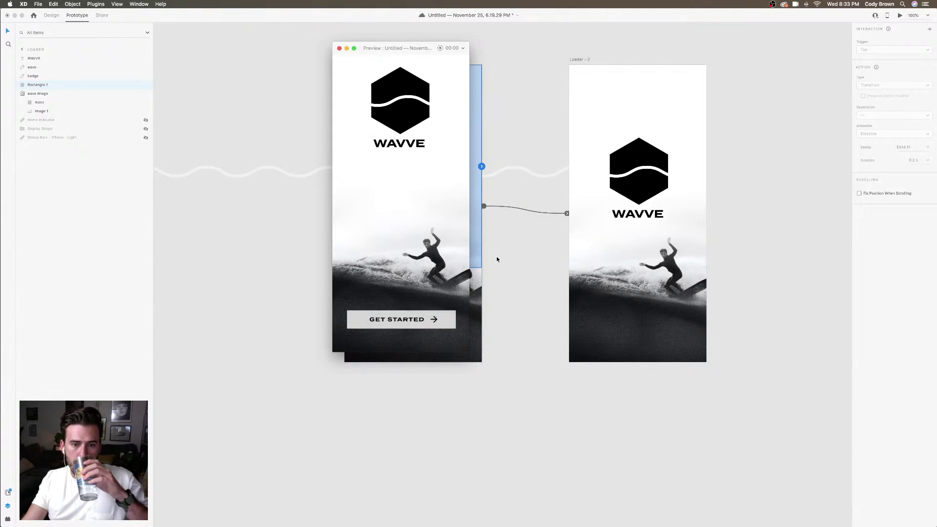
click(437, 326)
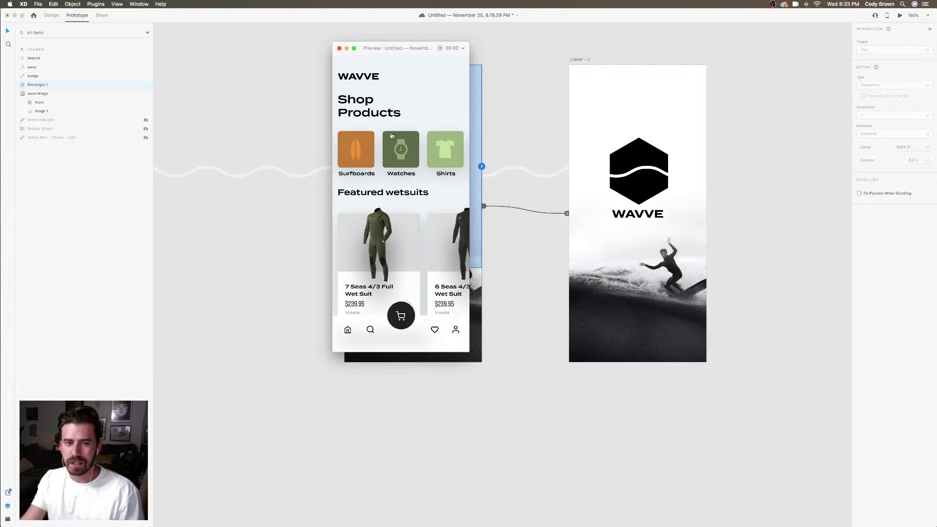
click(340, 48)
Change the animation of the Get Started button's transition to Shop All to Slide Up
scroll(500, 189, right, 15)
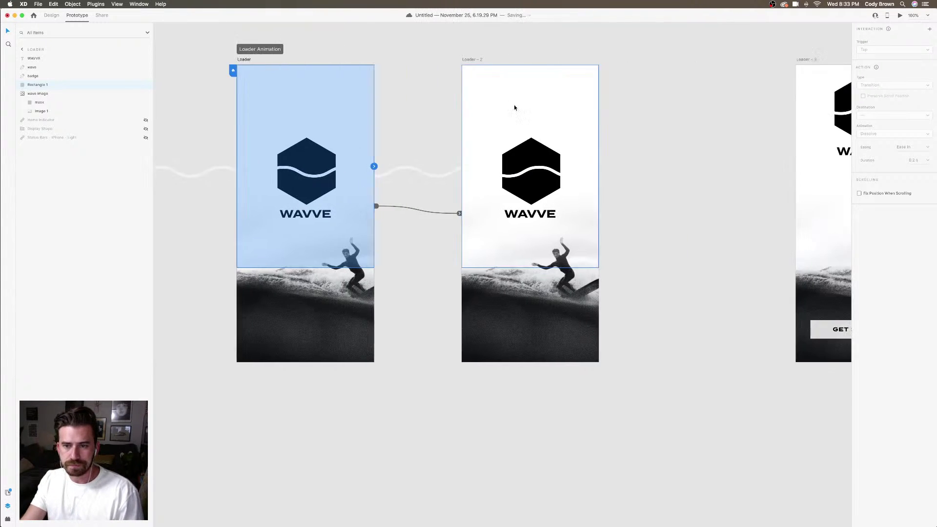
click(643, 326)
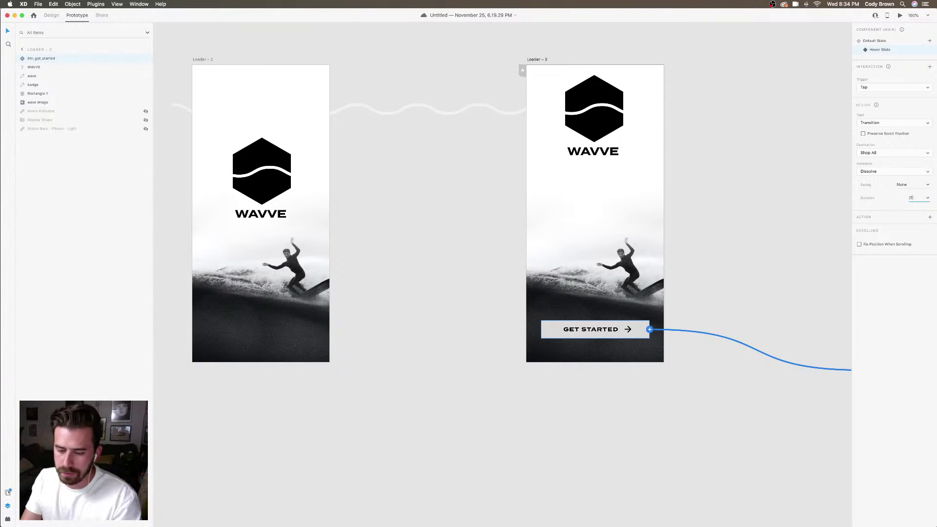
click(904, 172)
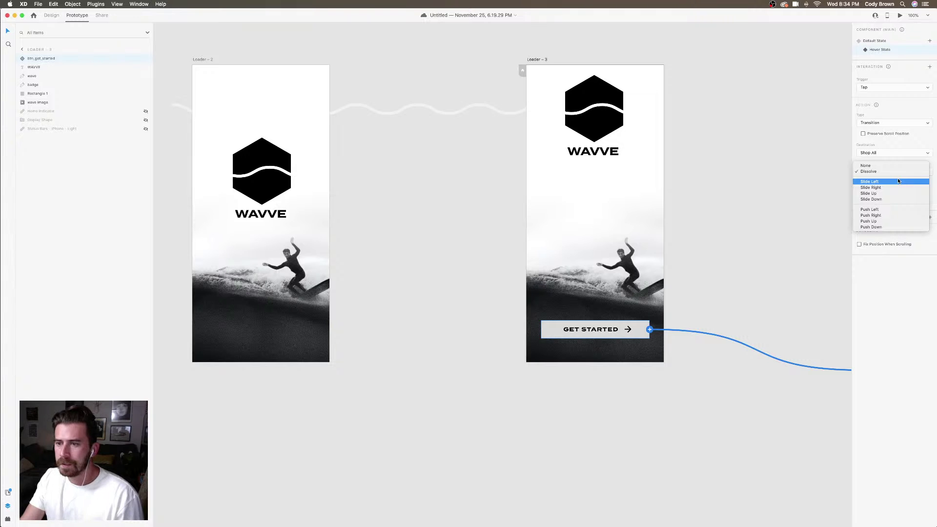
click(898, 193)
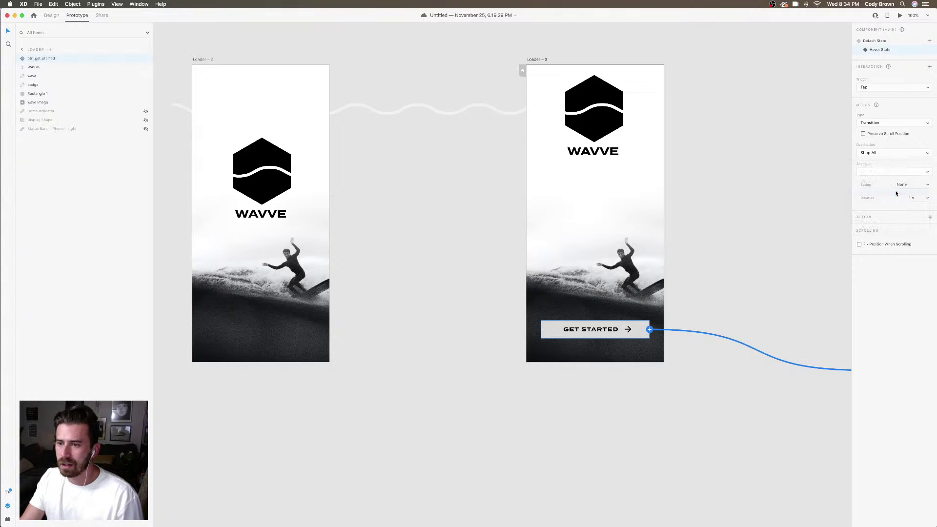
Preview the prototype from the Loader artboard and check the Get Started button's slide transition into the shop screen
scroll(572, 130, left, 10)
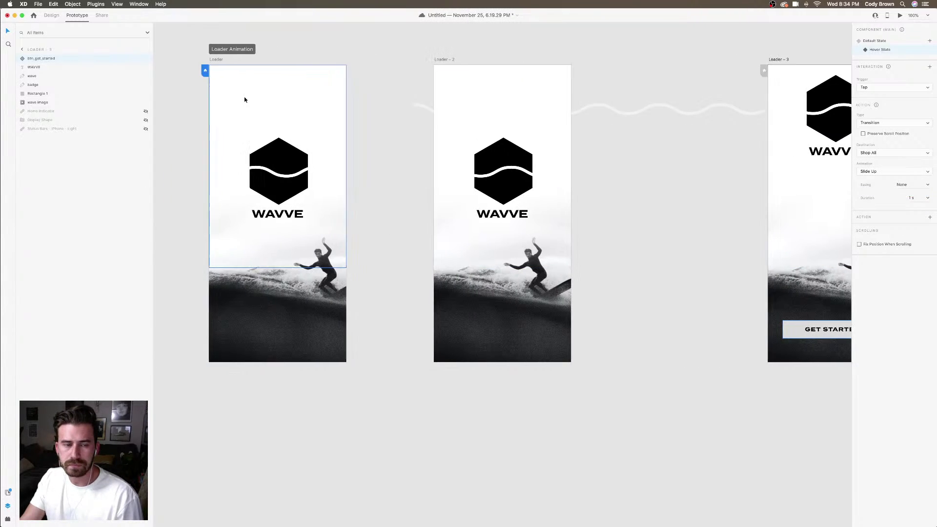
click(245, 100)
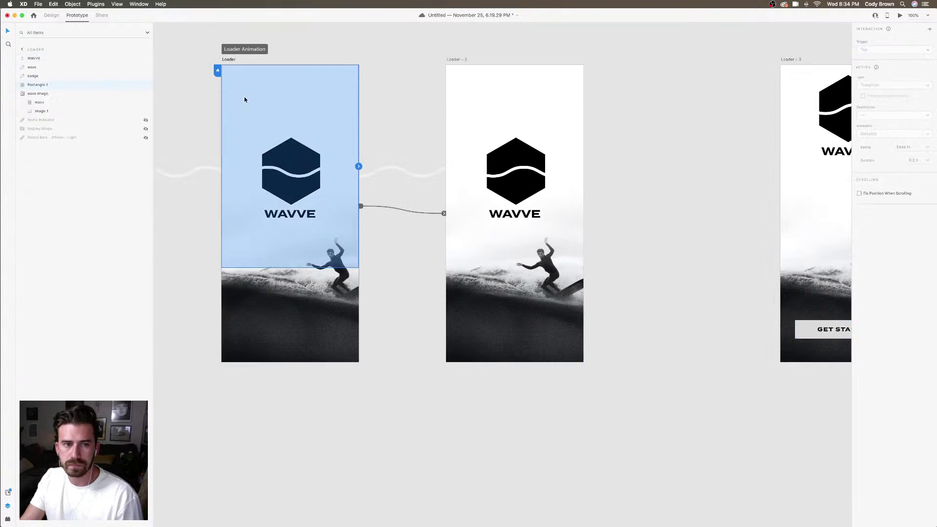
click(900, 15)
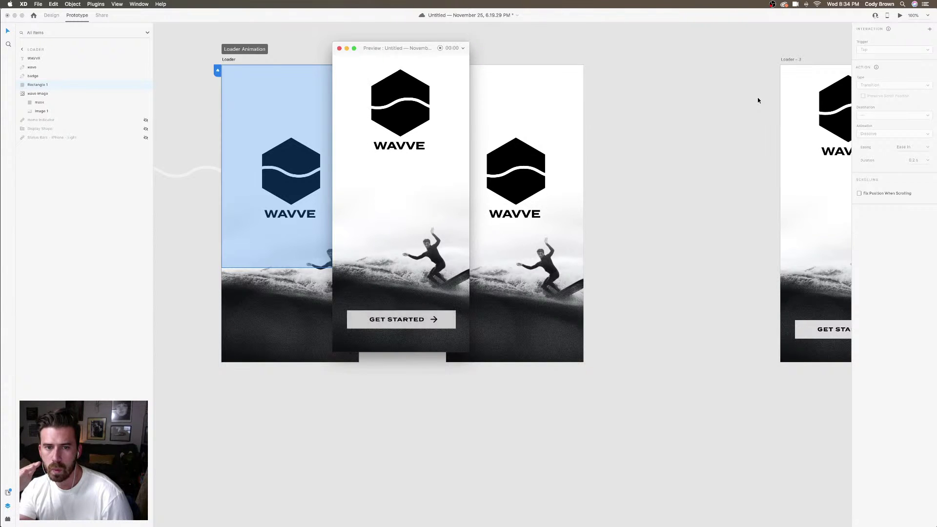
click(440, 323)
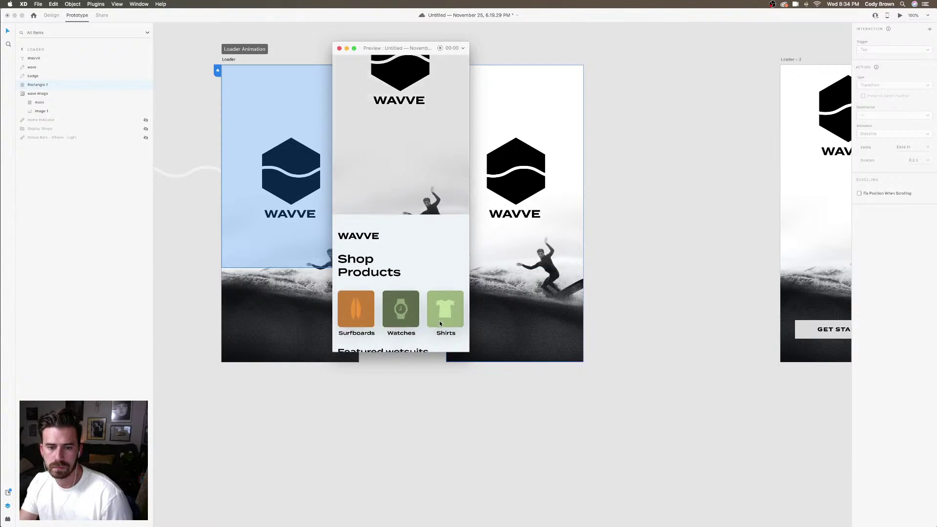
click(339, 48)
click(384, 45)
Set the easing of the Loader artboard's timed Auto-Animate to Loader – 2 to Snap
click(229, 60)
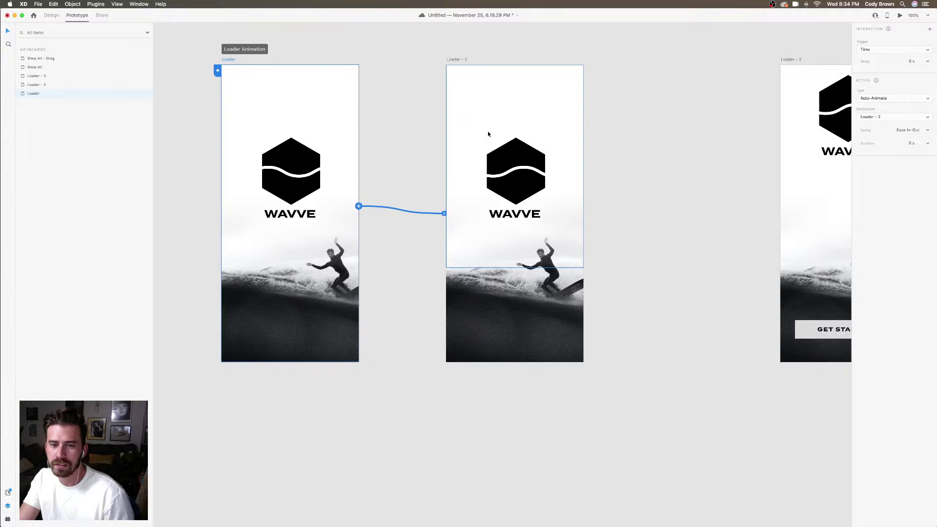
scroll(493, 130, right, 3)
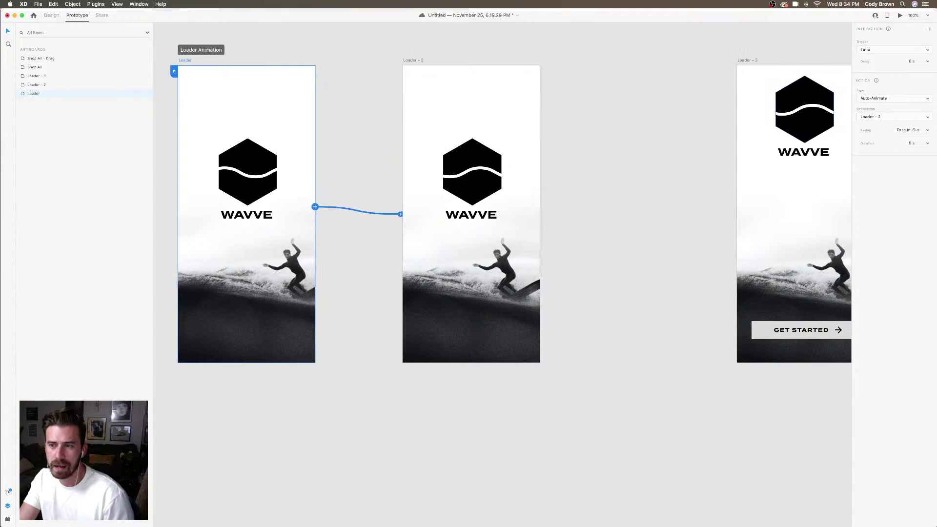
click(929, 131)
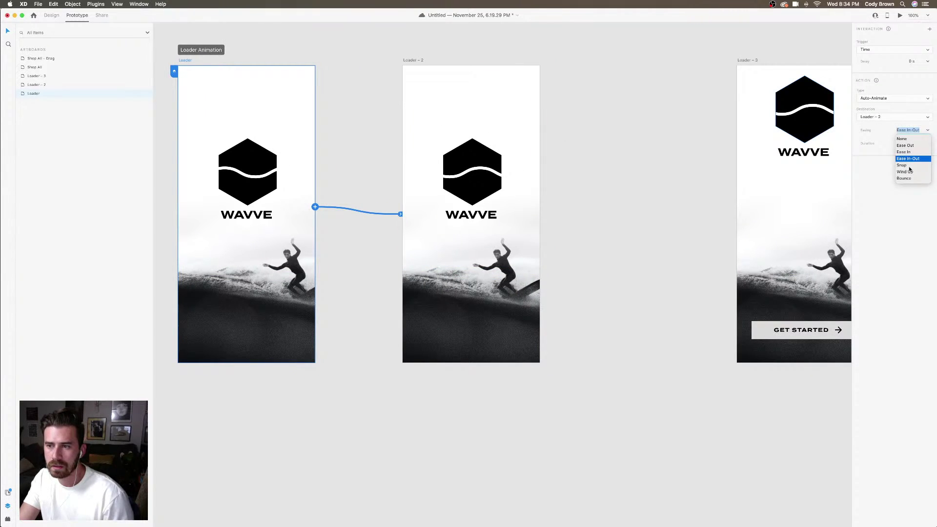
click(908, 166)
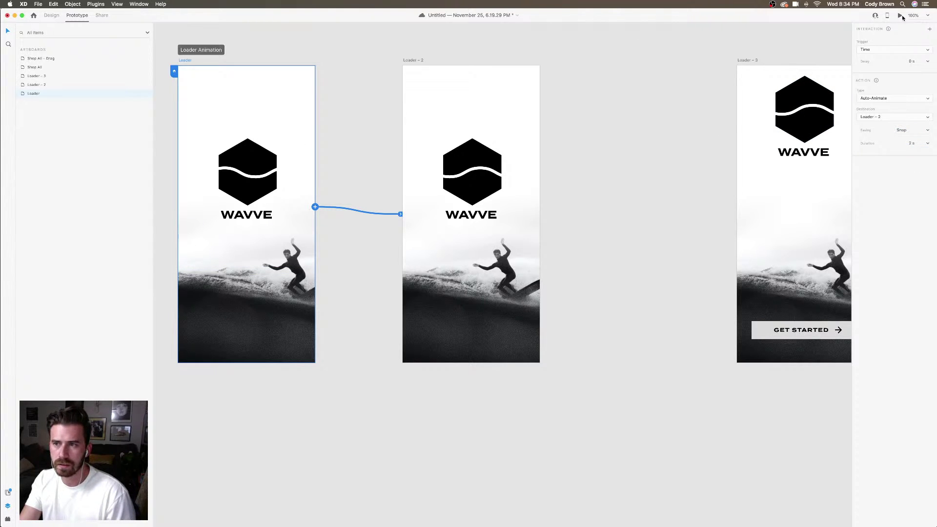
Preview the loader animation twice from the Loader artboard to check its easing
click(901, 16)
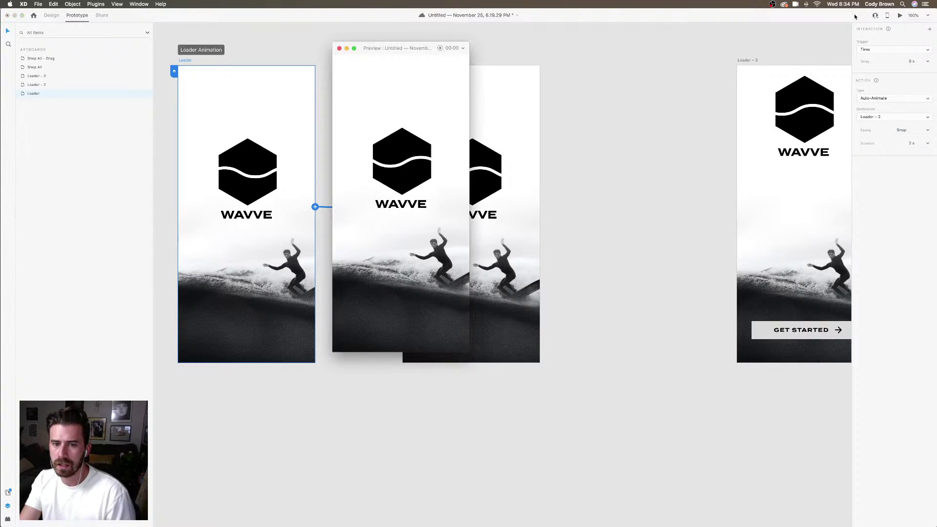
click(339, 48)
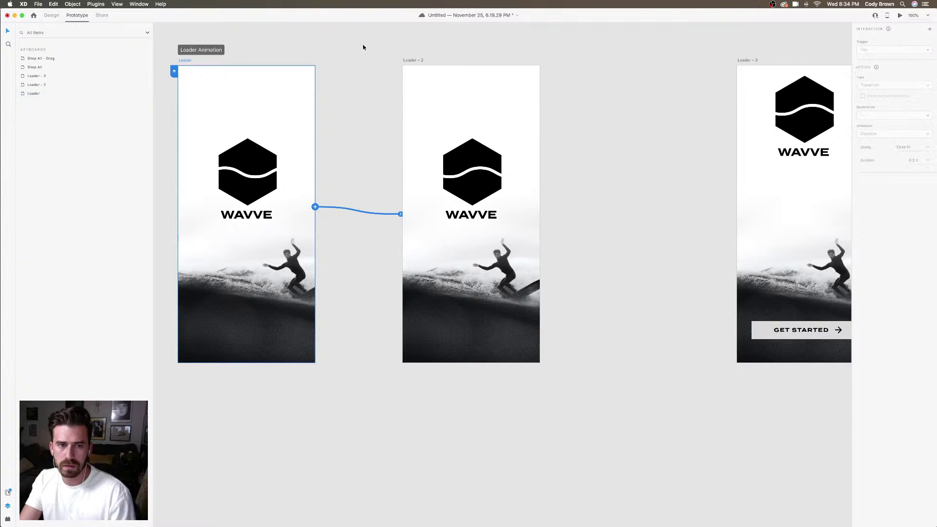
click(268, 142)
click(900, 16)
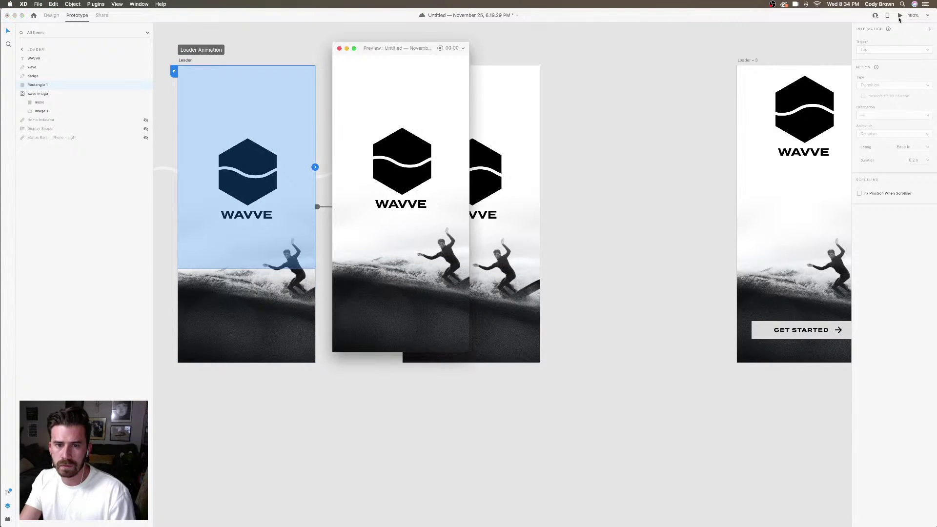
click(339, 49)
Add a second interaction to the Get Started button's Hover State: Keys & Gamepad trigger, Auto-Animate to Shop All, Snap easing, 0.5 s duration
click(801, 330)
scroll(569, 301, right, 6)
scroll(568, 304, right, 2)
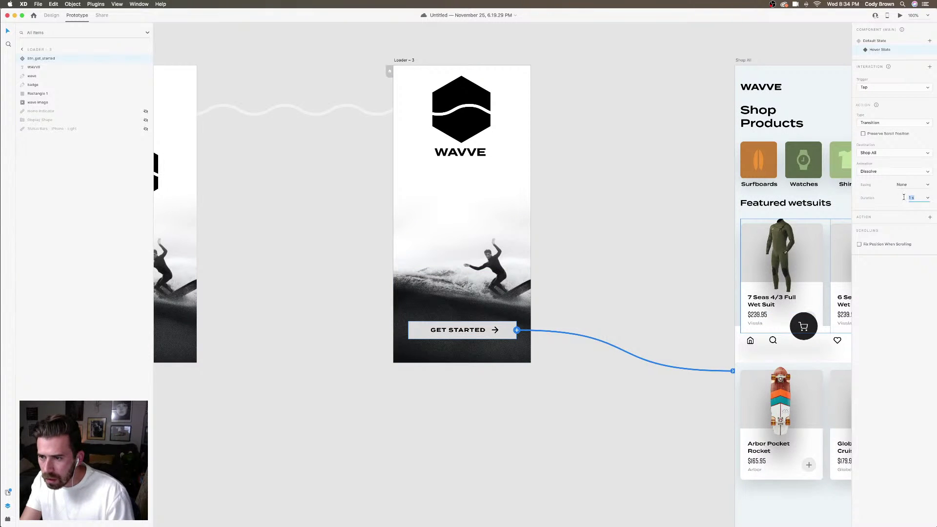
click(929, 216)
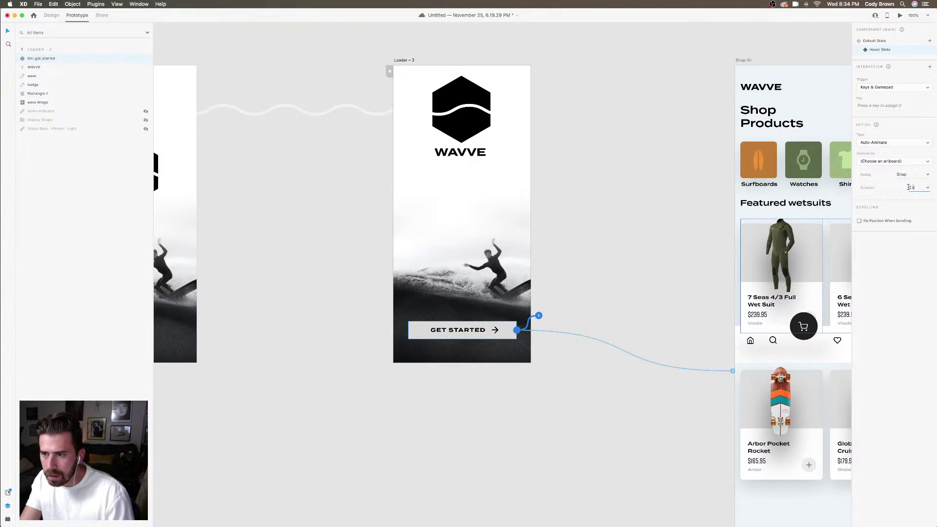
text(0.5)
key(Return)
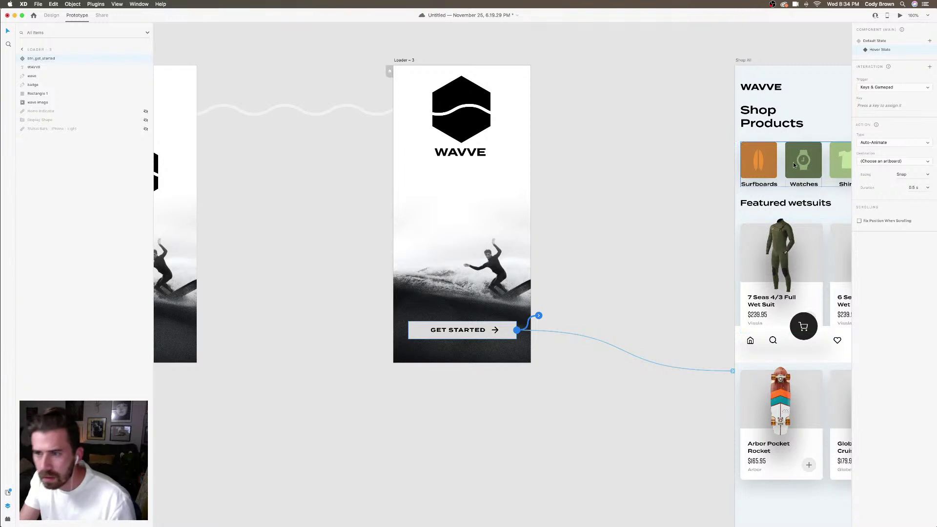
click(875, 163)
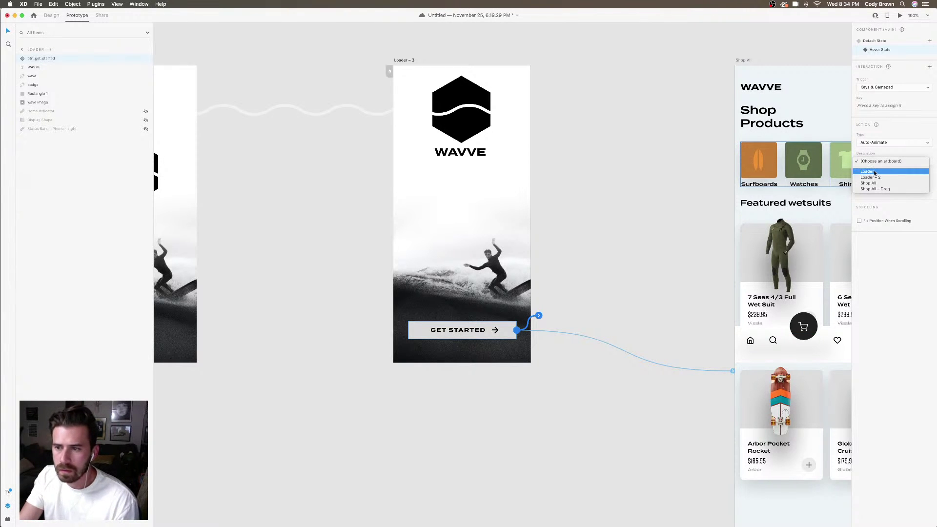
click(869, 183)
Preview the prototype from the Loader artboard and follow Get Started to check how the shop screen appears
scroll(573, 206, left, 10)
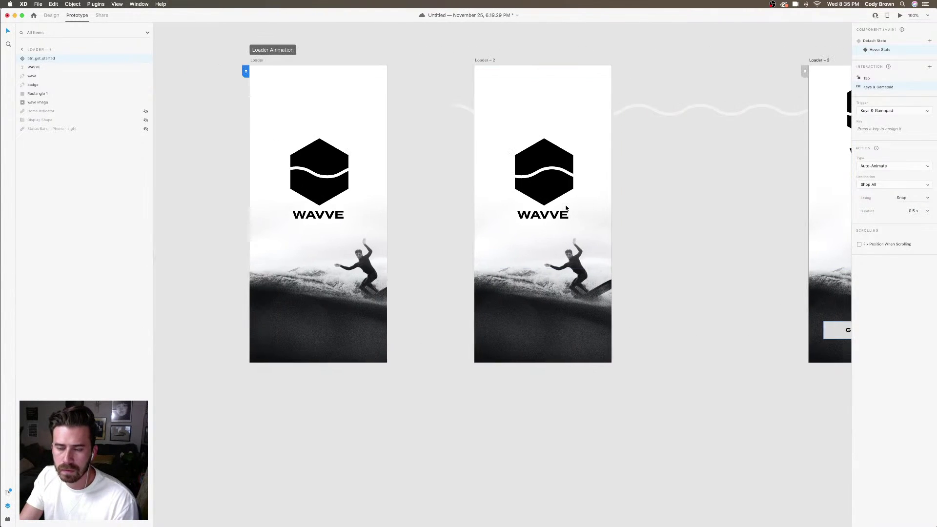
click(366, 203)
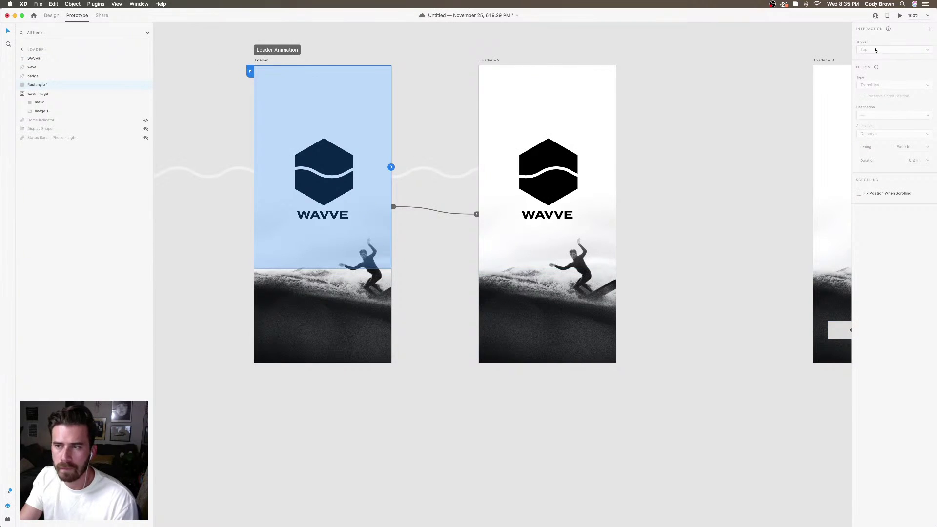
click(900, 16)
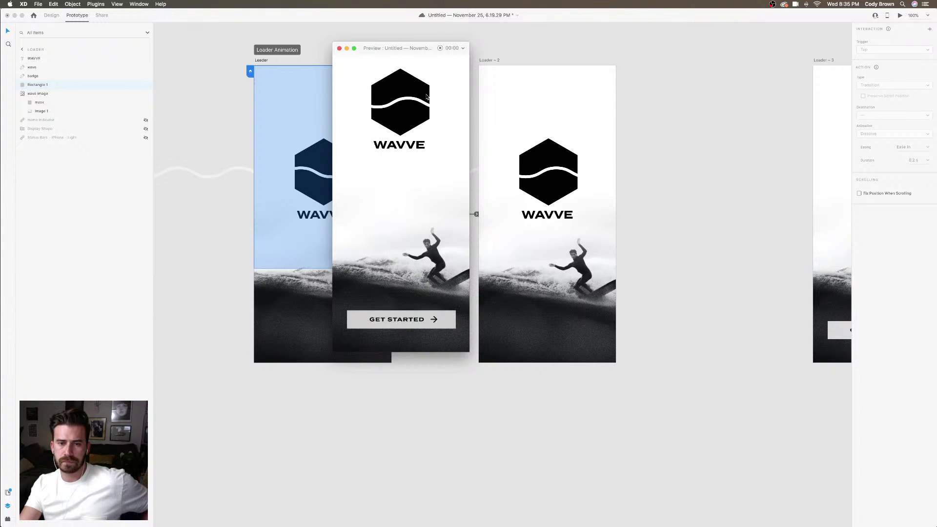
click(429, 324)
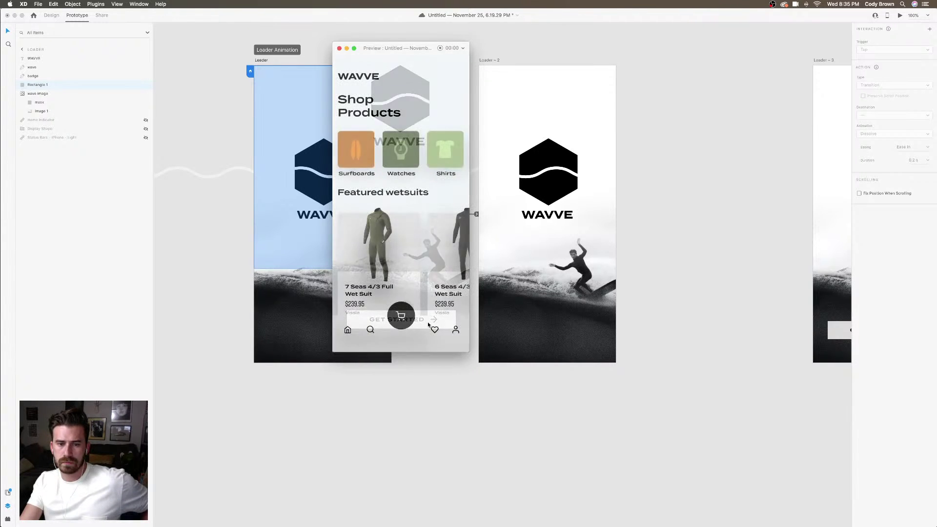
click(339, 48)
Change the animation of the Get Started button's Tap transition to Slide Up
scroll(535, 134, right, 10)
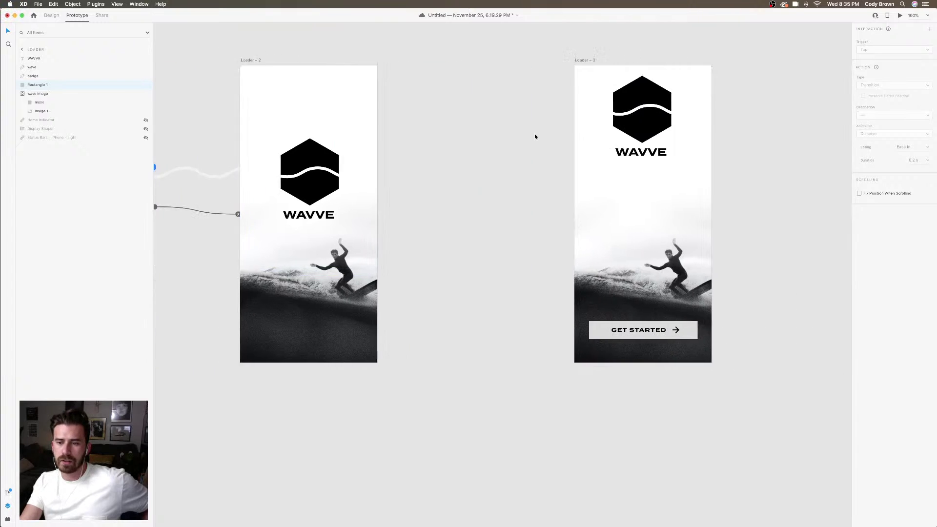
click(560, 335)
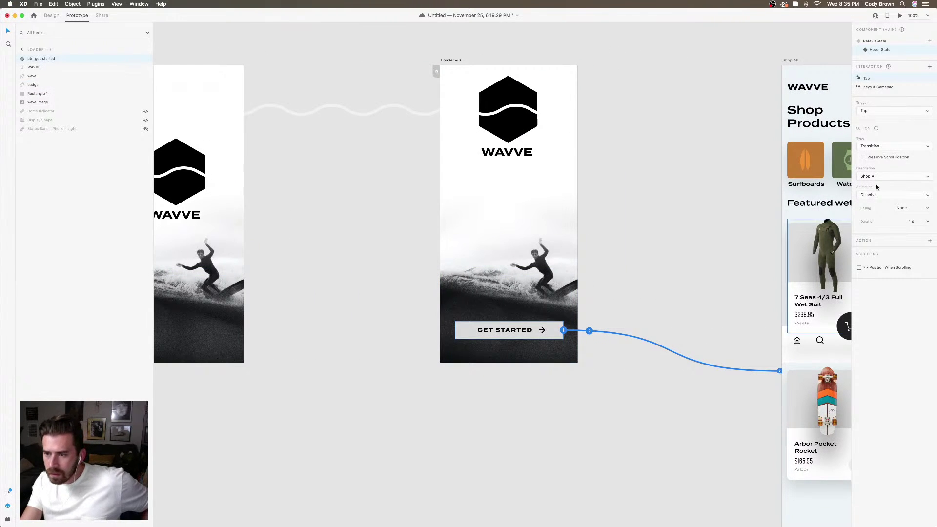
click(875, 196)
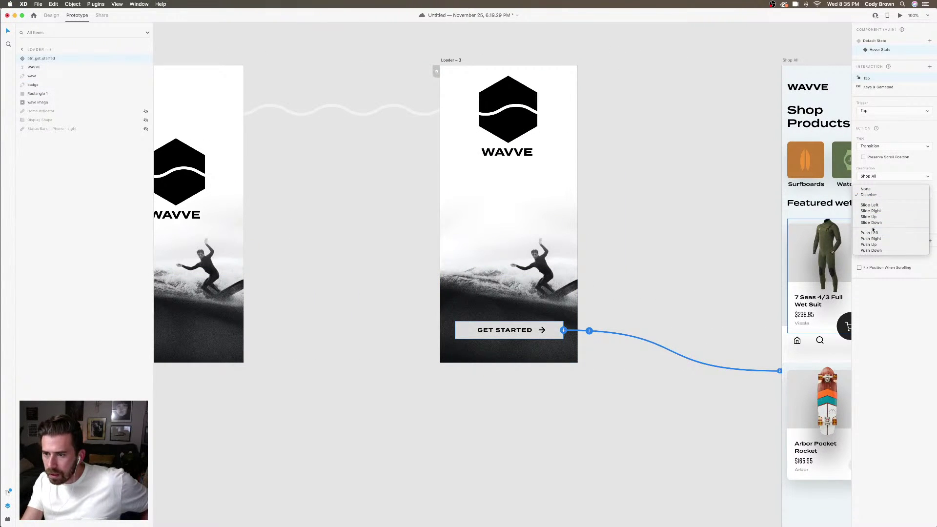
click(876, 219)
Run the prototype from the Loader artboard again and test the Slide Up transition through the Get Started button
scroll(386, 163, left, 10)
click(404, 161)
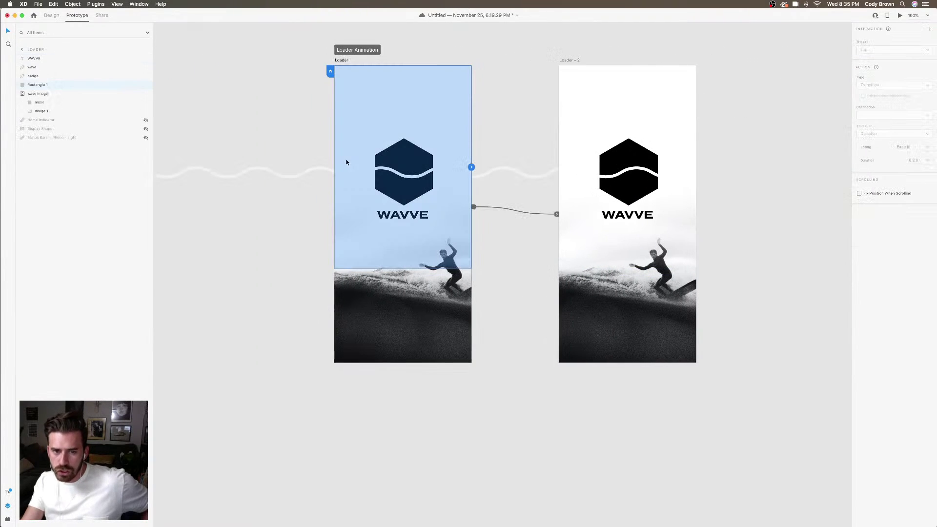
click(899, 15)
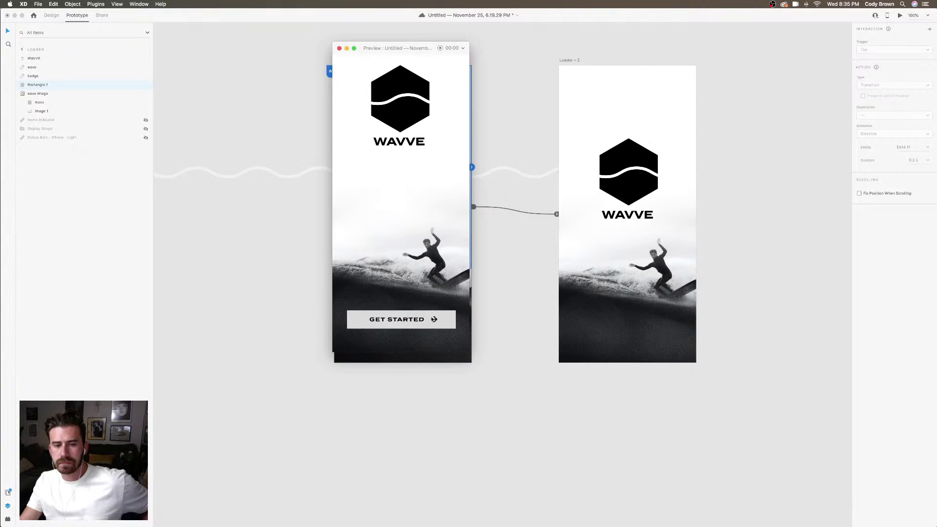
click(434, 319)
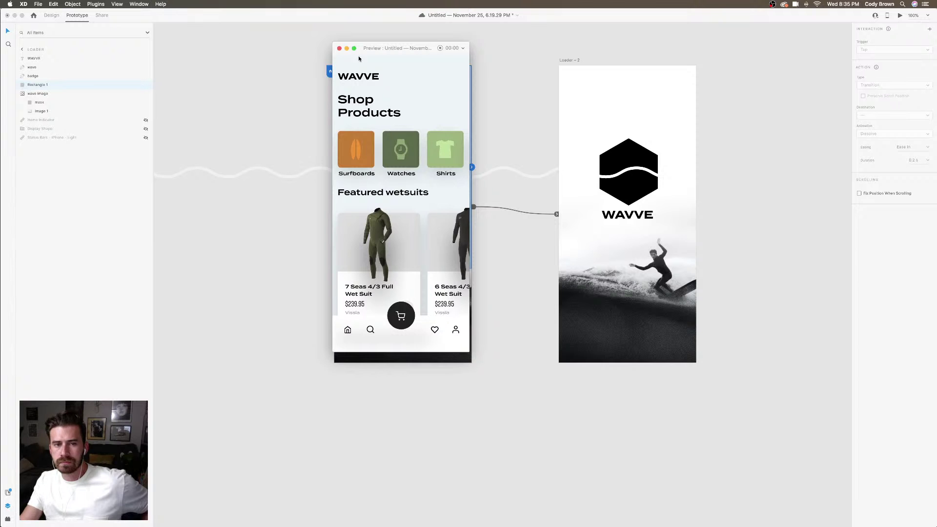
click(340, 50)
scroll(333, 102, right, 15)
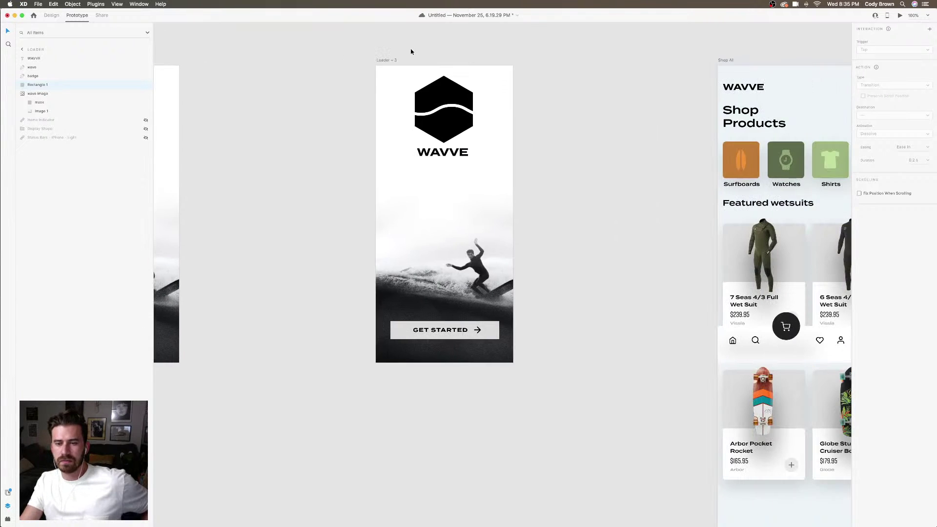
Remove the Get Started Hover State's Tap transition and change the trigger of its Auto-Animate to Shop All from Keys & Gamepad to Tap
click(488, 330)
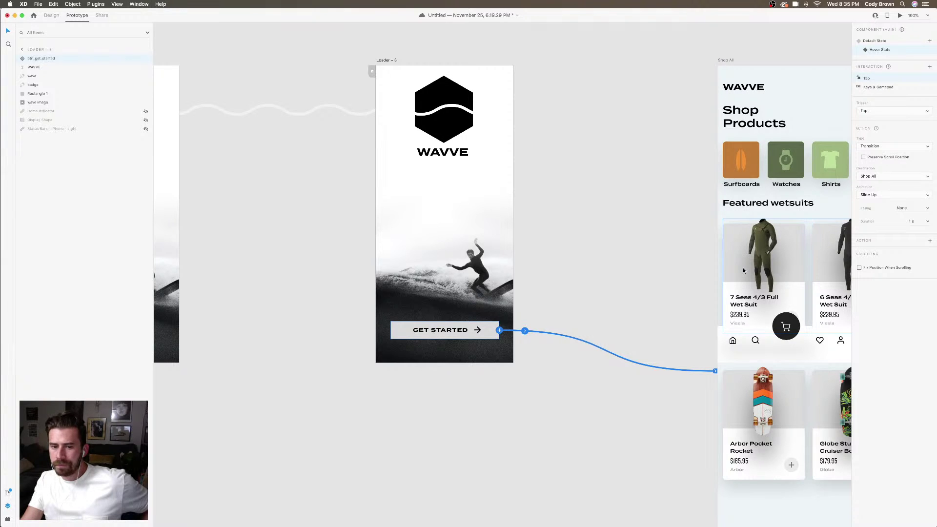
click(884, 88)
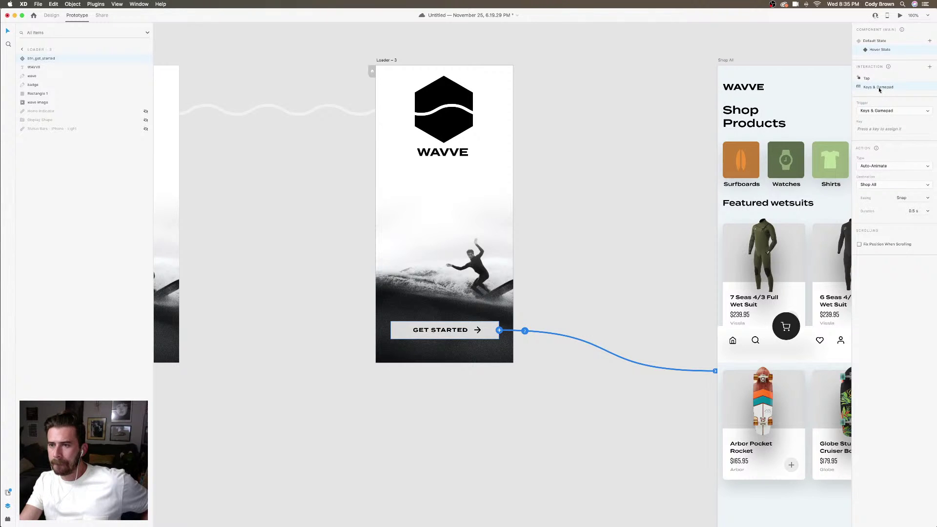
click(587, 227)
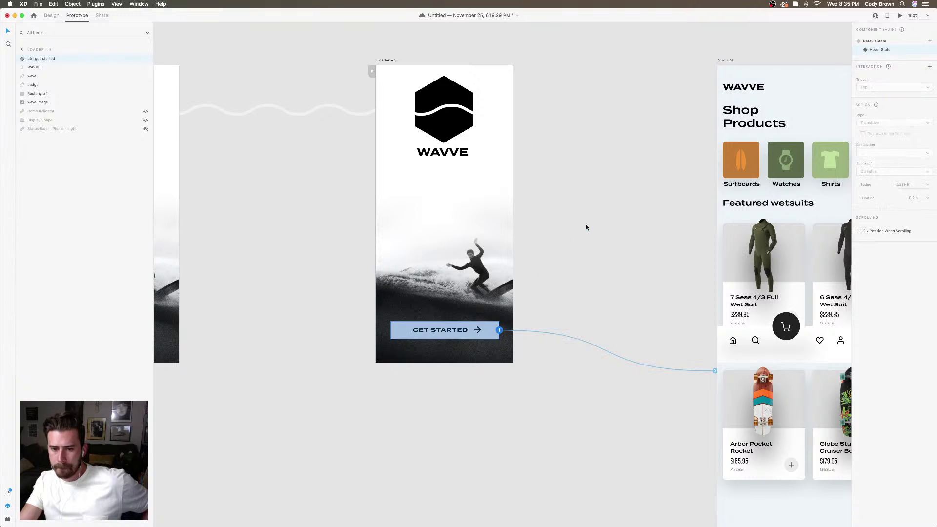
click(875, 47)
click(875, 47)
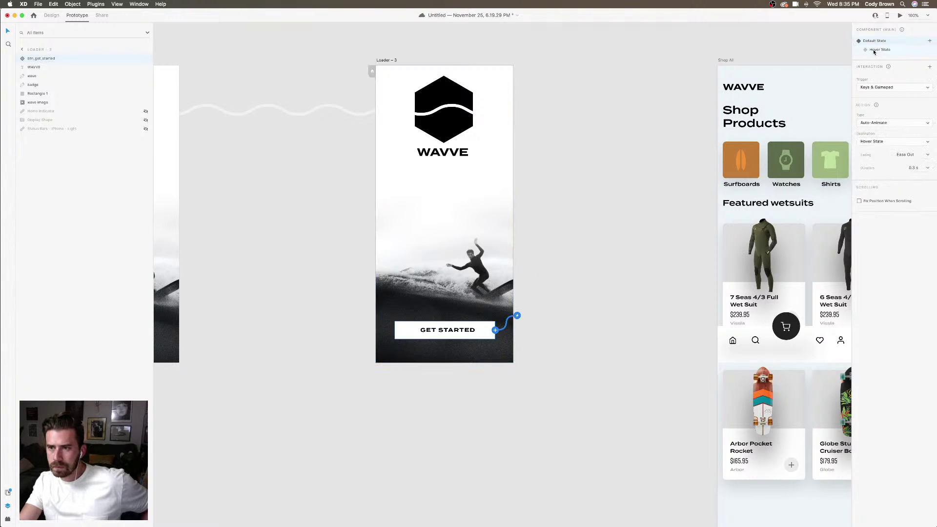
click(888, 91)
click(893, 68)
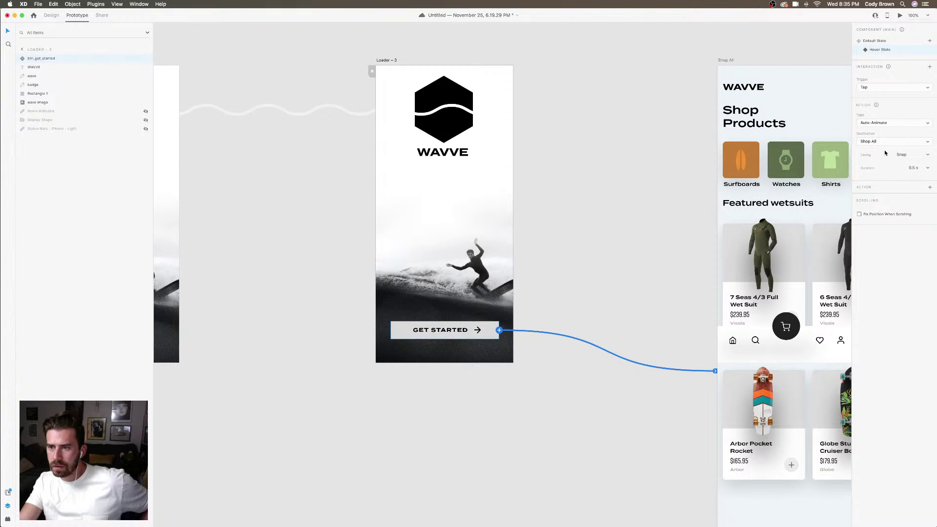
Preview the prototype from the Loader – 3 artboard and test the Get Started button's Auto-Animate into the shop screen
scroll(671, 199, left, 5)
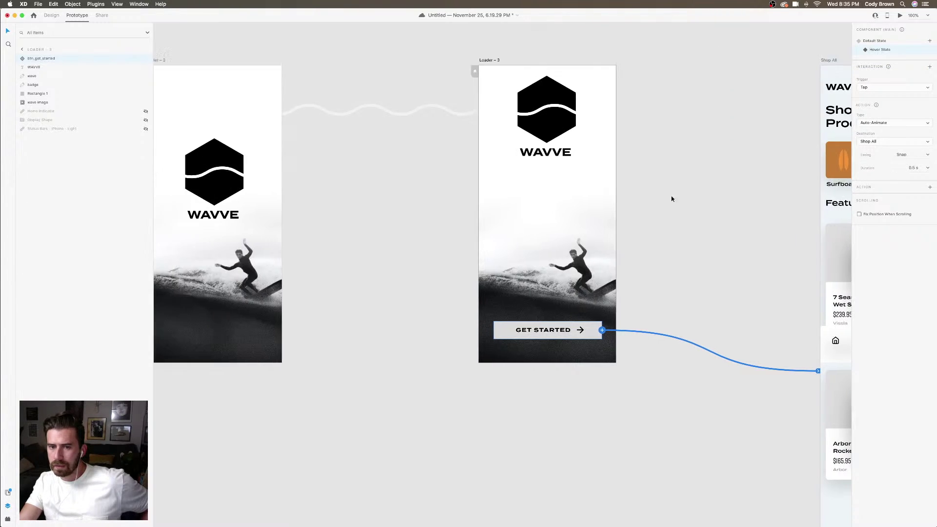
click(620, 173)
click(900, 17)
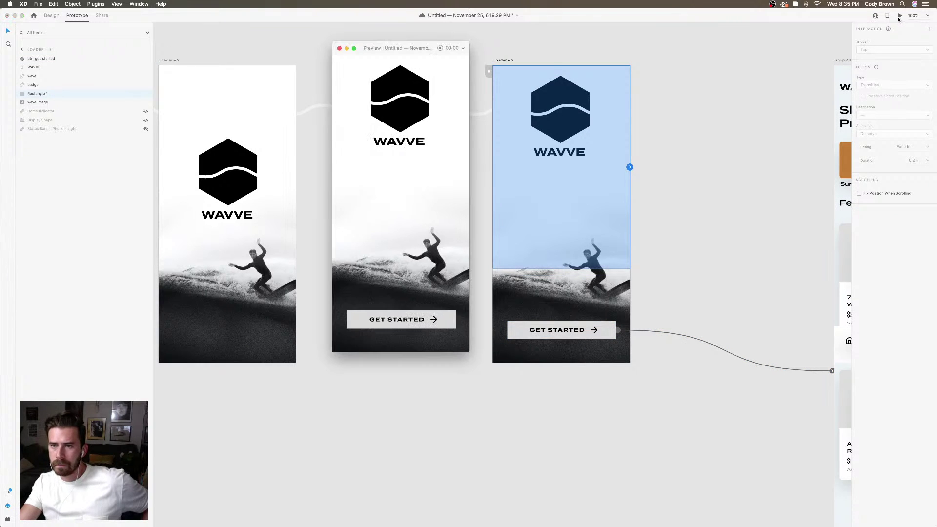
click(437, 320)
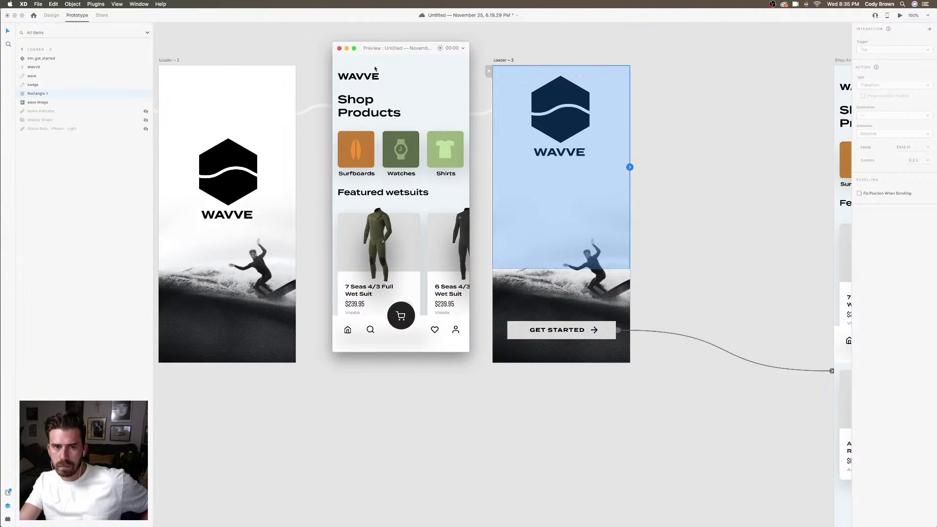
click(338, 48)
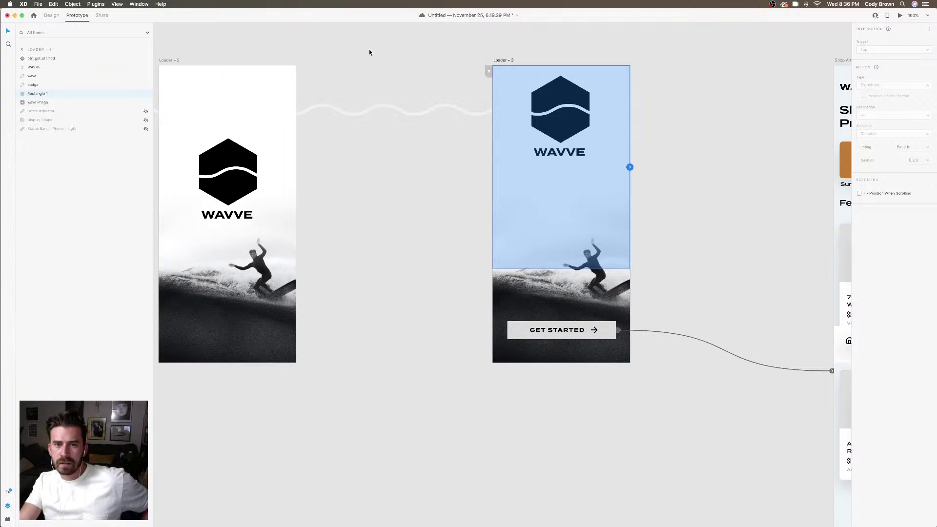
Switch the Get Started button back to its Default State and preview its tap into the shop screen from Loader – 3
click(498, 50)
click(502, 62)
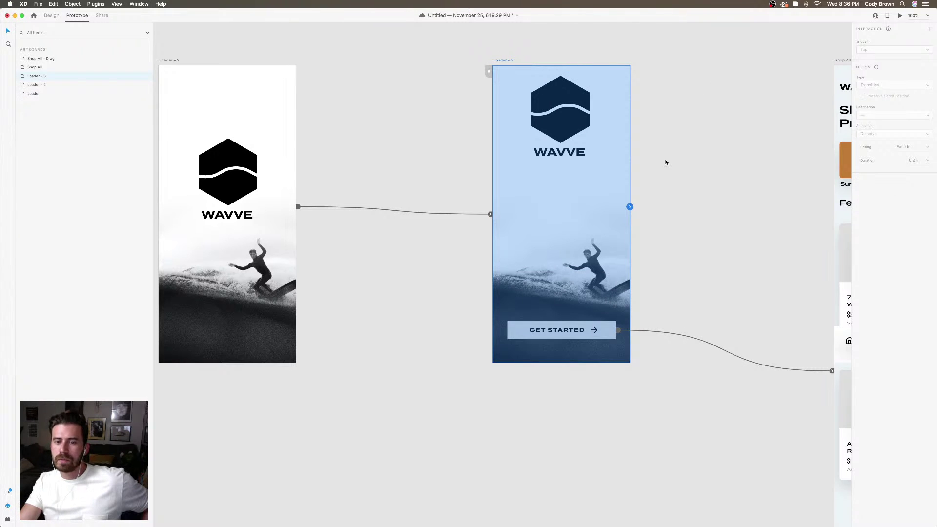
click(575, 335)
click(873, 41)
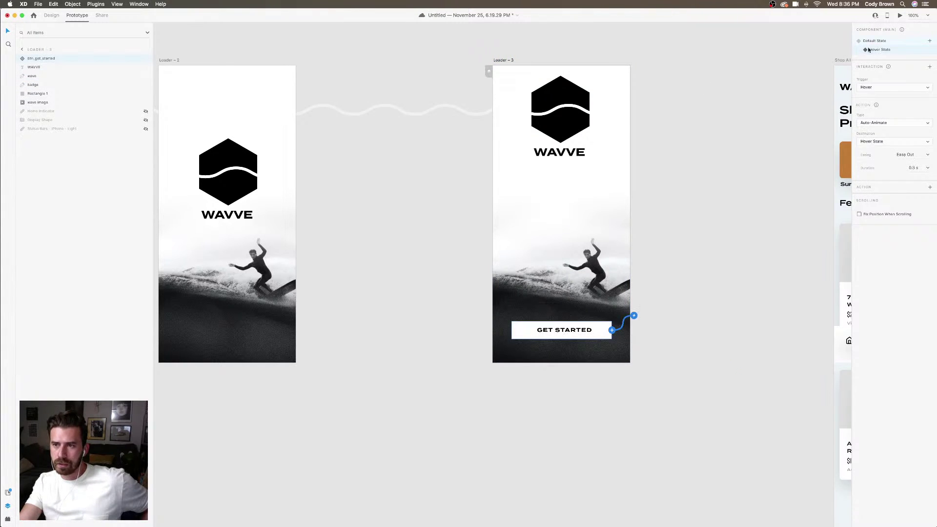
click(901, 15)
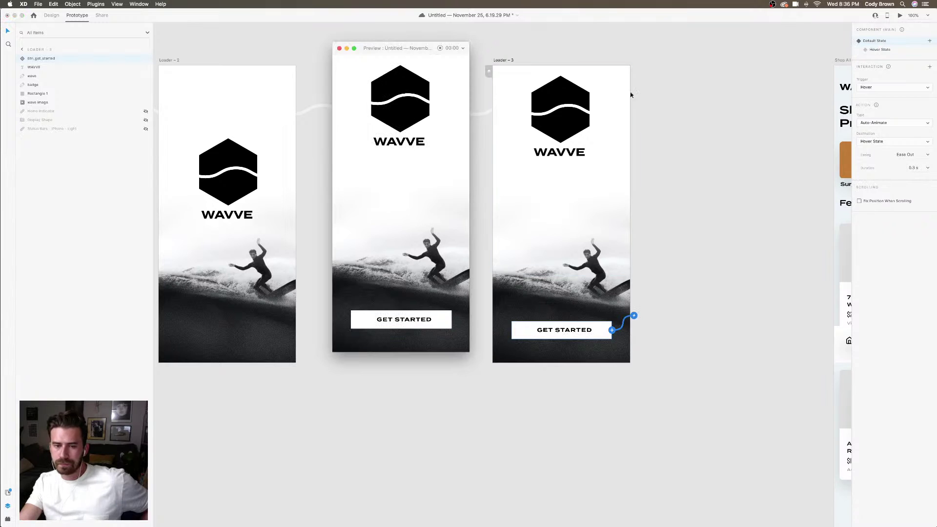
click(434, 323)
click(340, 49)
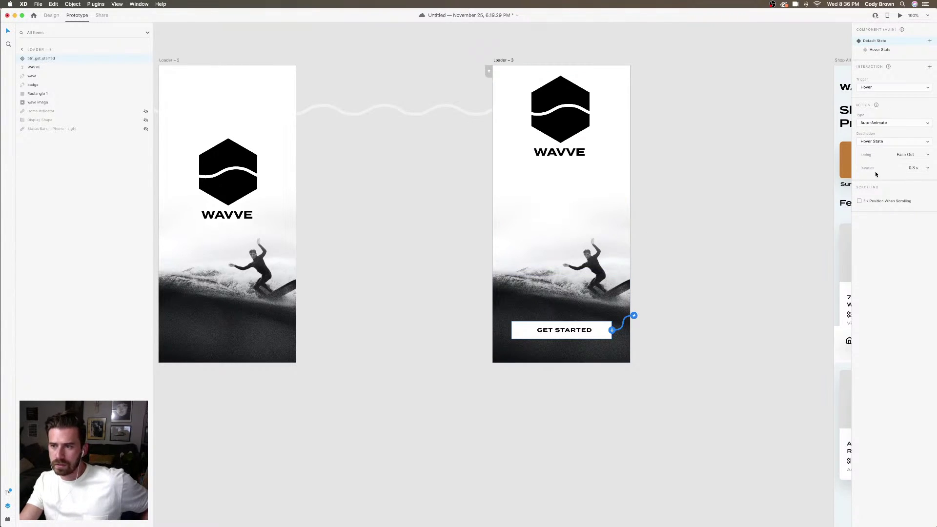
Set the duration of the Get Started Hover State's Tap Auto-Animate to 1 s
click(880, 50)
double_click(922, 168)
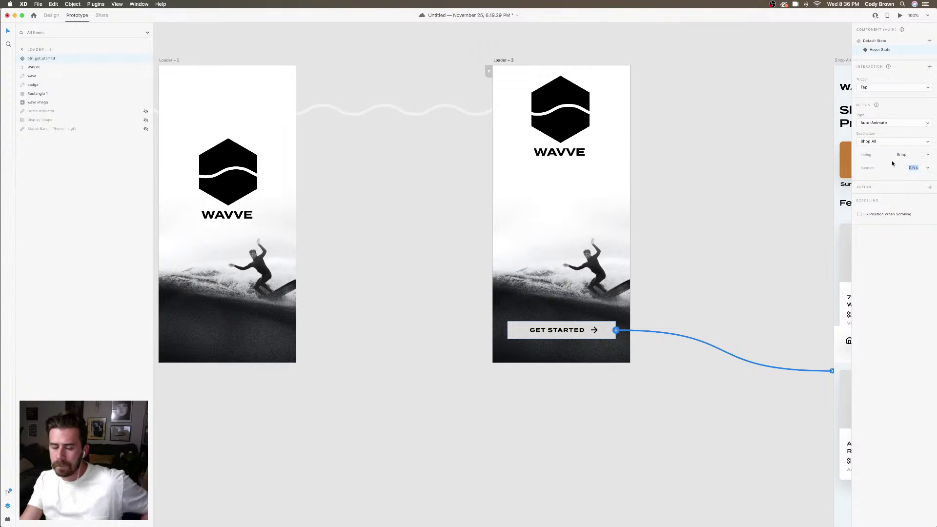
text(1)
key(Return)
click(602, 114)
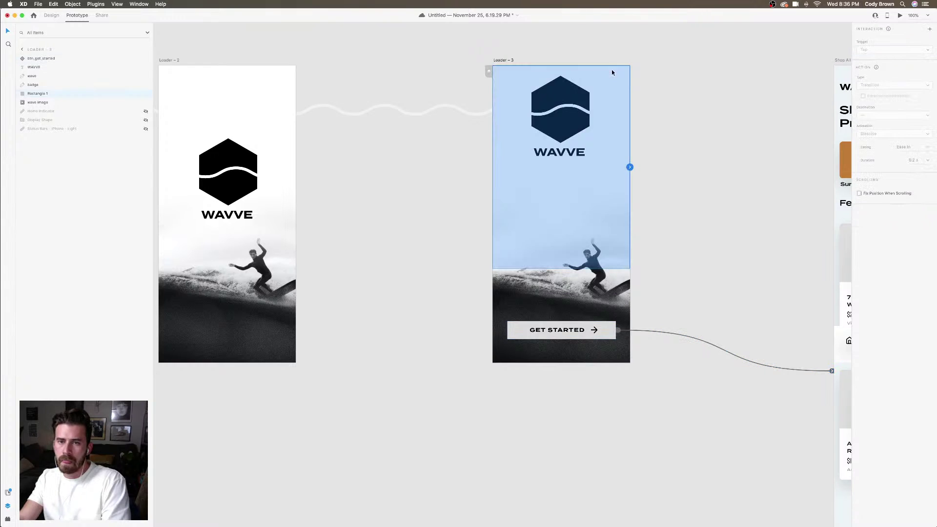
Return the Get Started button to its Default State and test the slower Auto-Animate to the shop screen in the preview
key(super+Return)
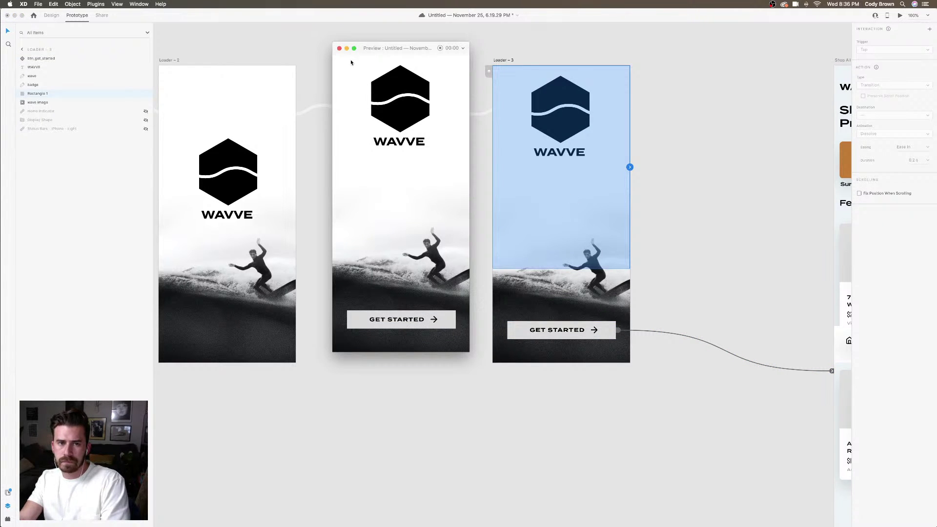
click(340, 47)
click(561, 330)
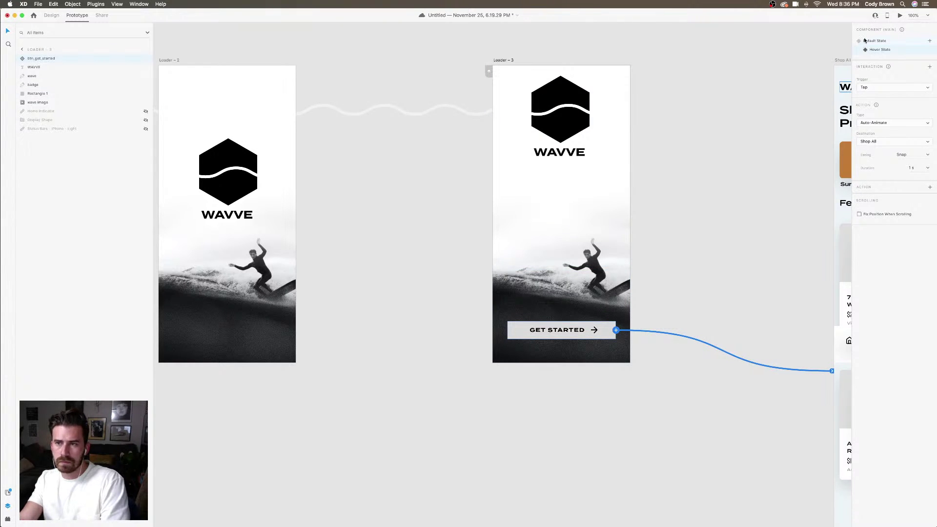
click(866, 41)
click(900, 15)
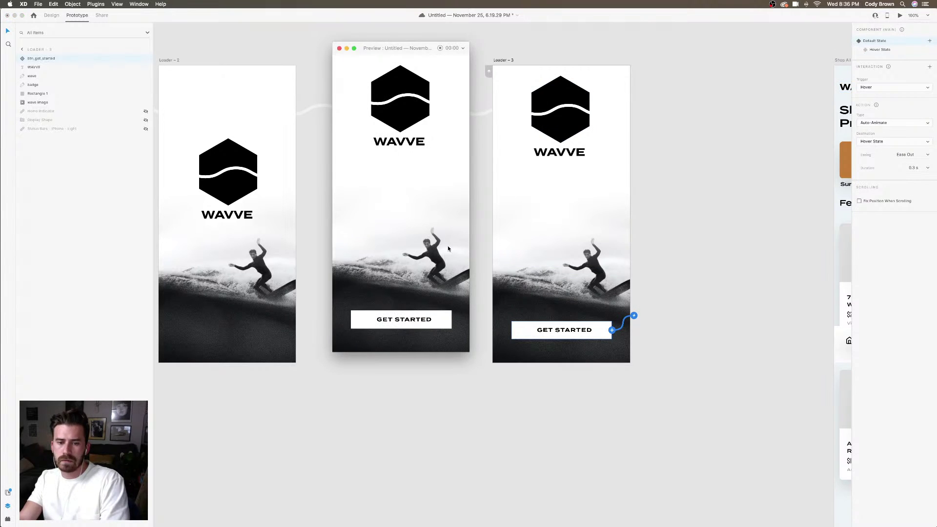
click(436, 321)
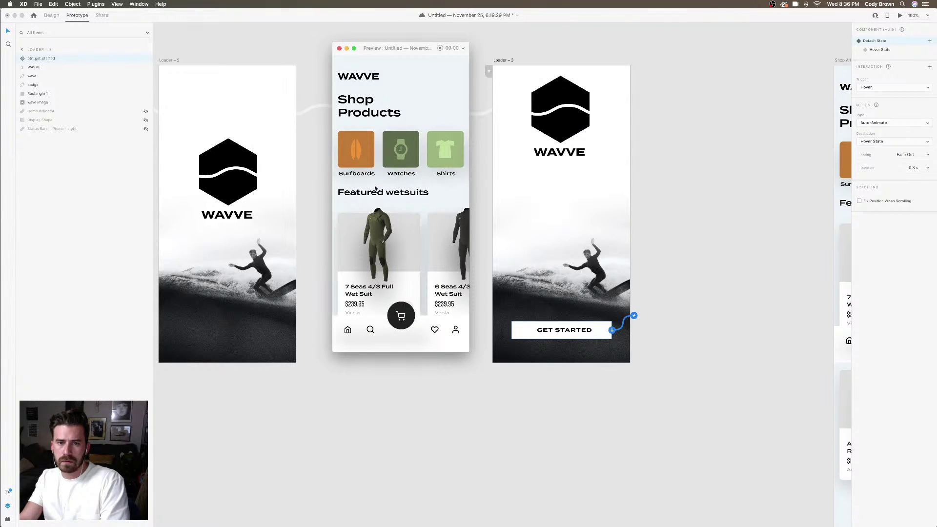
click(340, 48)
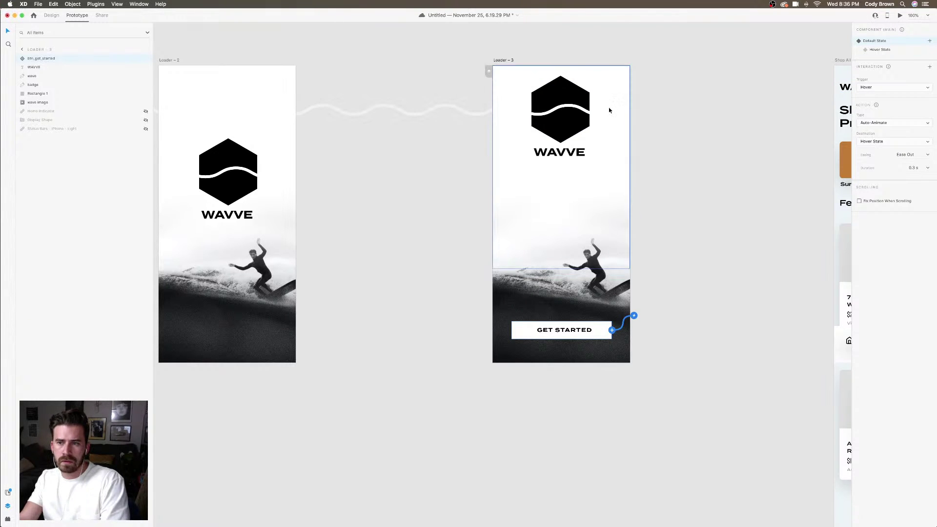
Change the Get Started Default State's Hover action to a Transition to Hover State with Dissolve, keeping Ease Out easing
click(882, 122)
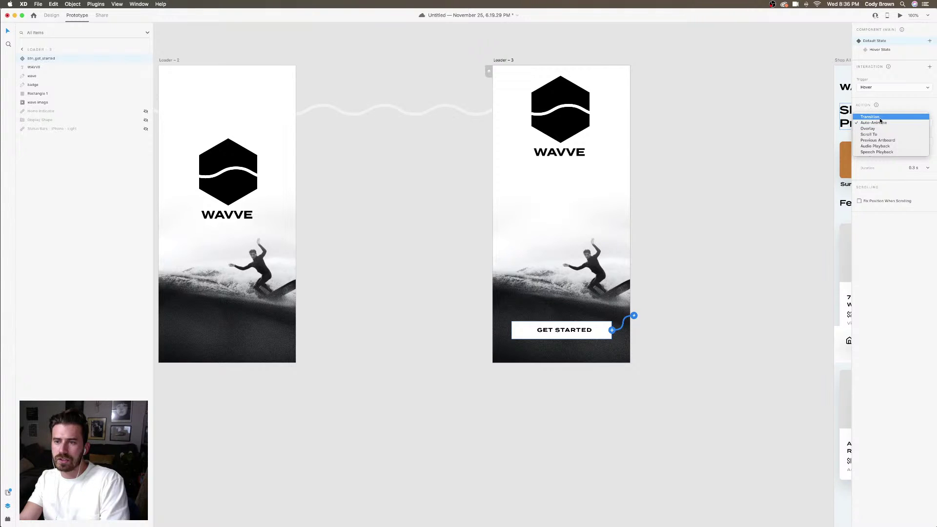
click(882, 117)
click(901, 170)
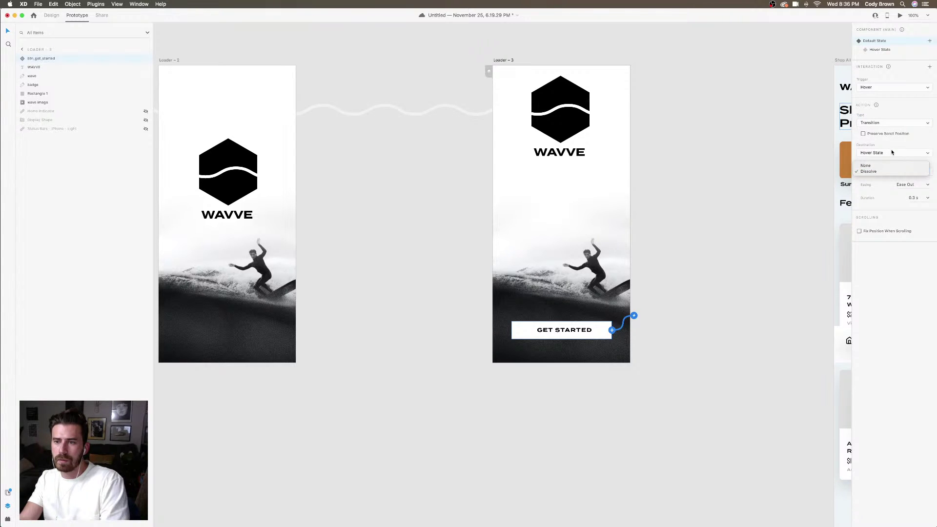
click(907, 171)
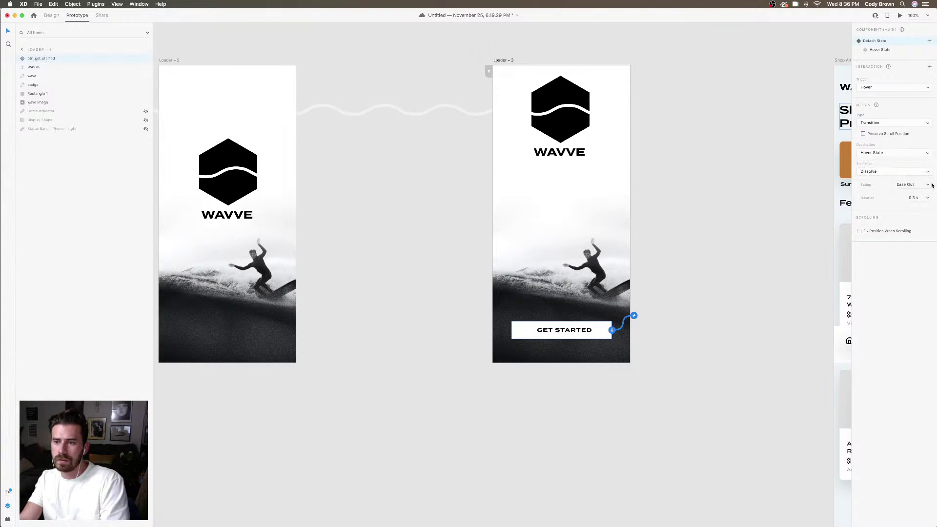
click(932, 185)
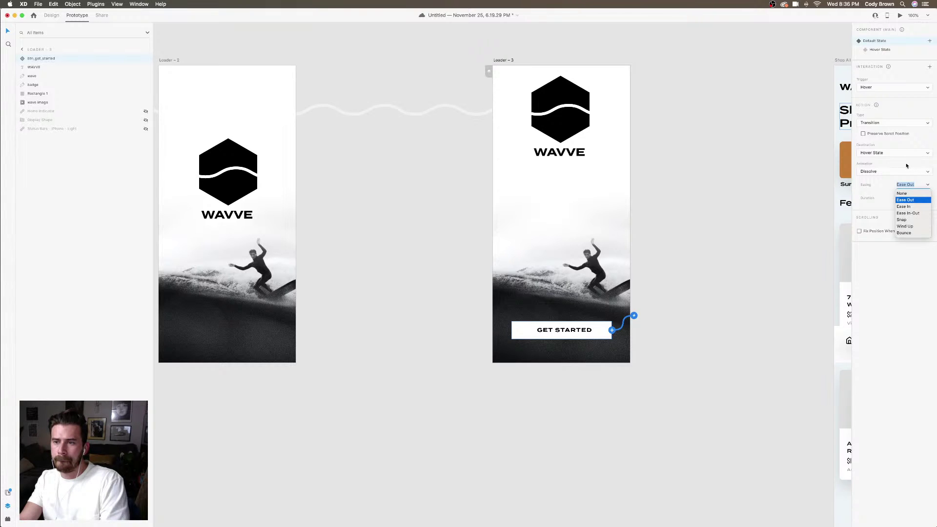
click(892, 172)
click(883, 176)
click(882, 171)
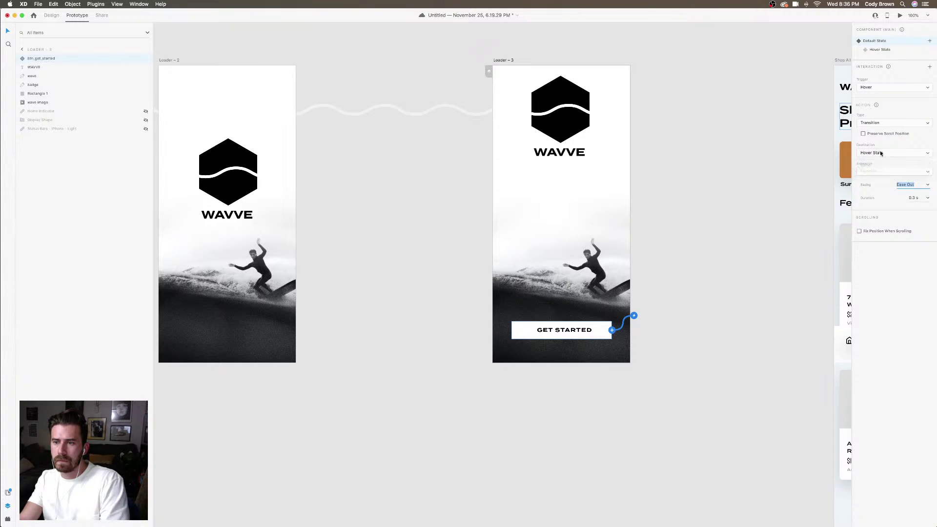
Change the Get Started Hover State's Tap action to a Transition to Shop All with the Slide Up animation
click(882, 51)
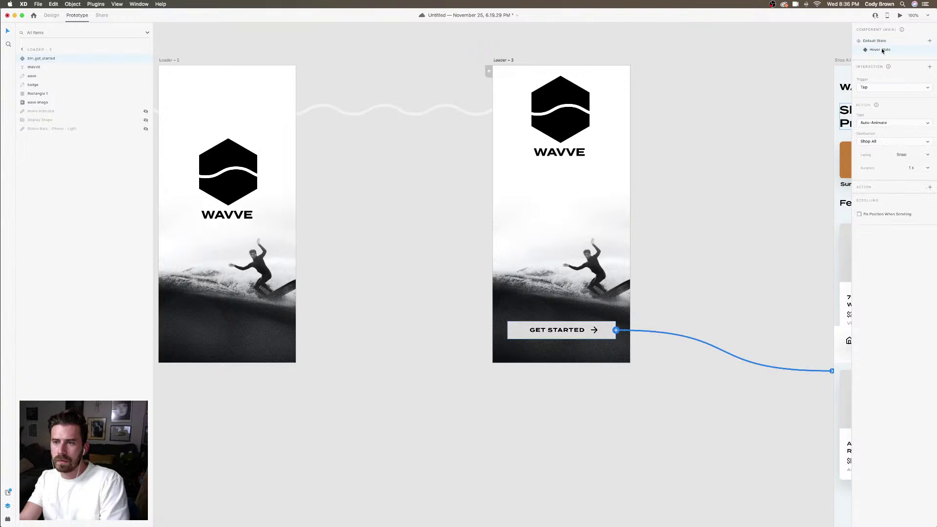
click(881, 123)
click(880, 120)
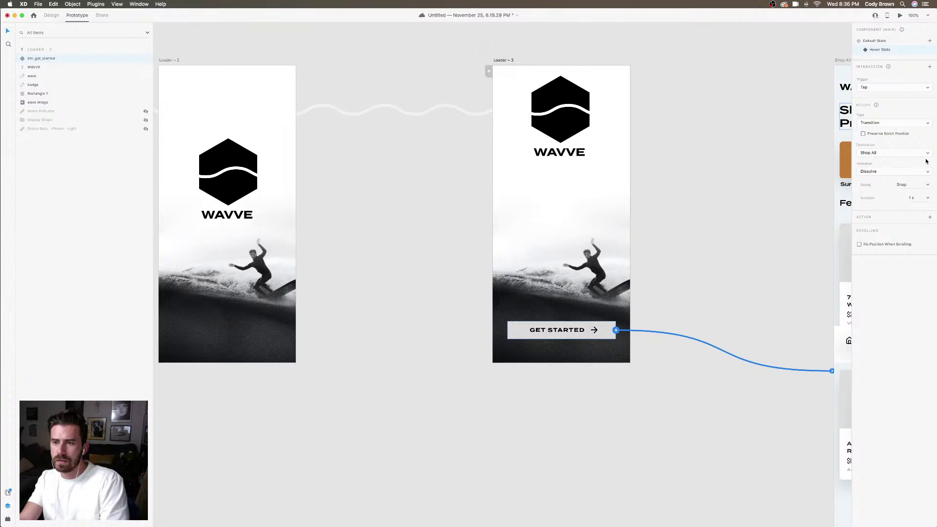
click(922, 175)
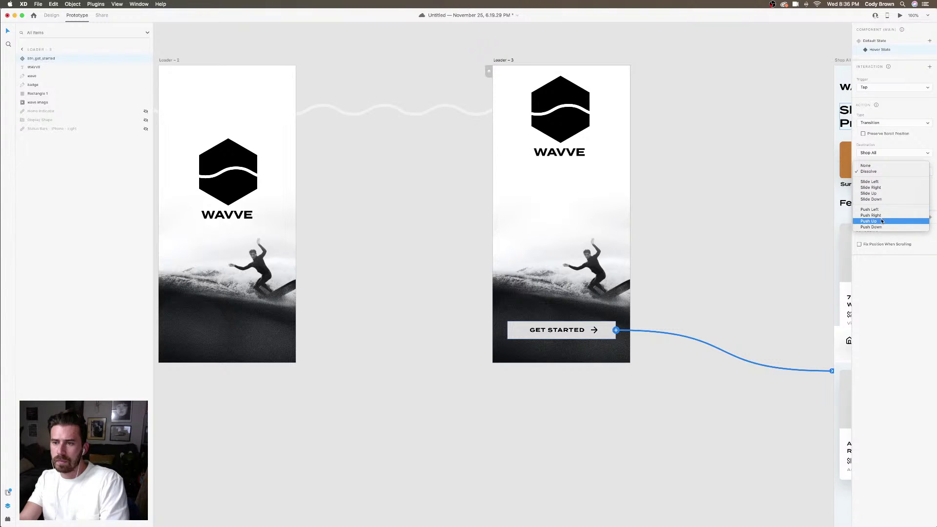
click(881, 193)
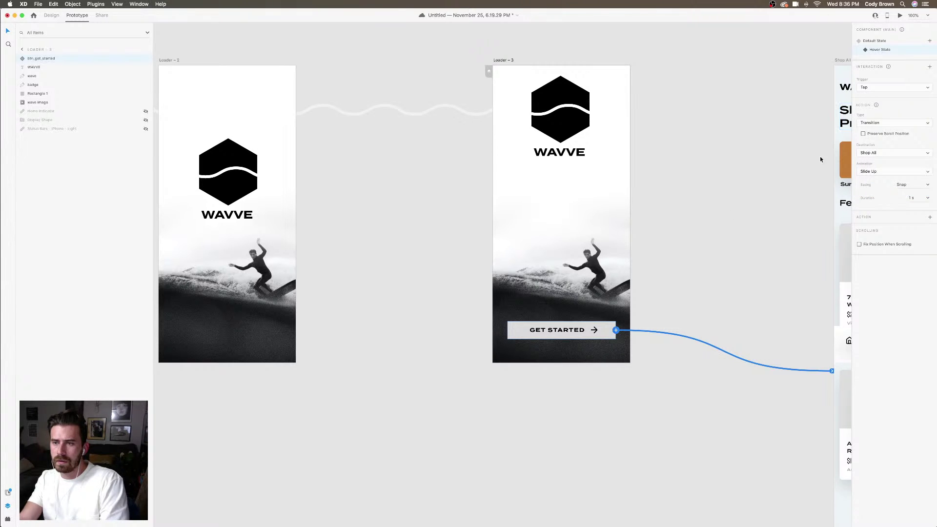
Restore the button's Default State and preview the Slide Up transition from Loader – 3 to the shop screen twice
click(869, 40)
click(900, 15)
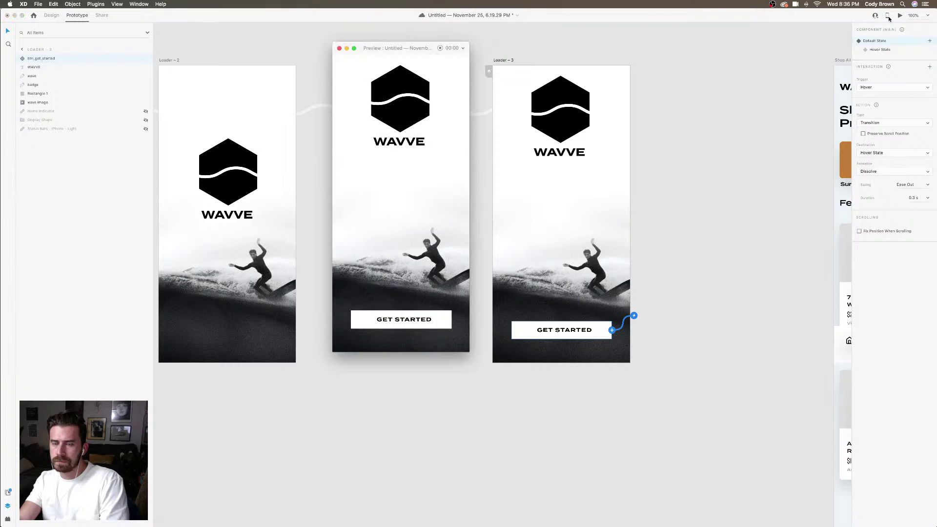
click(436, 321)
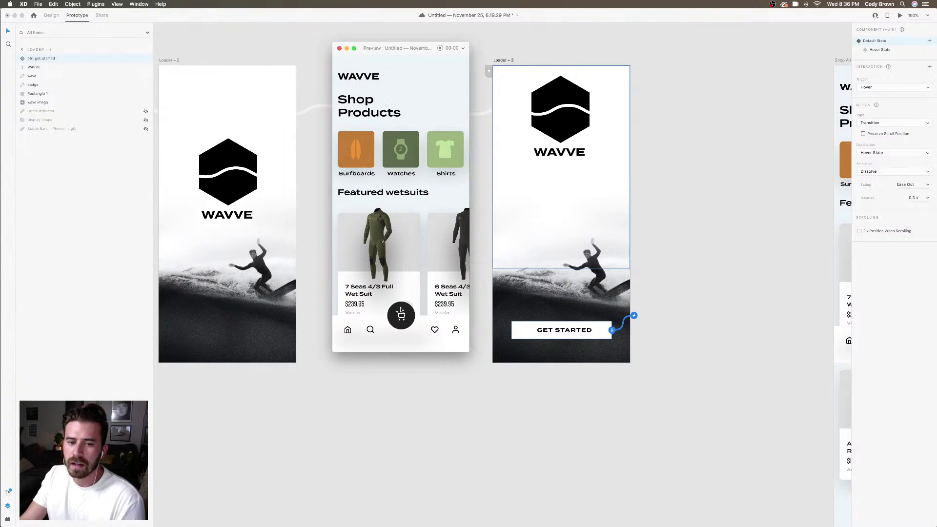
click(340, 48)
click(509, 60)
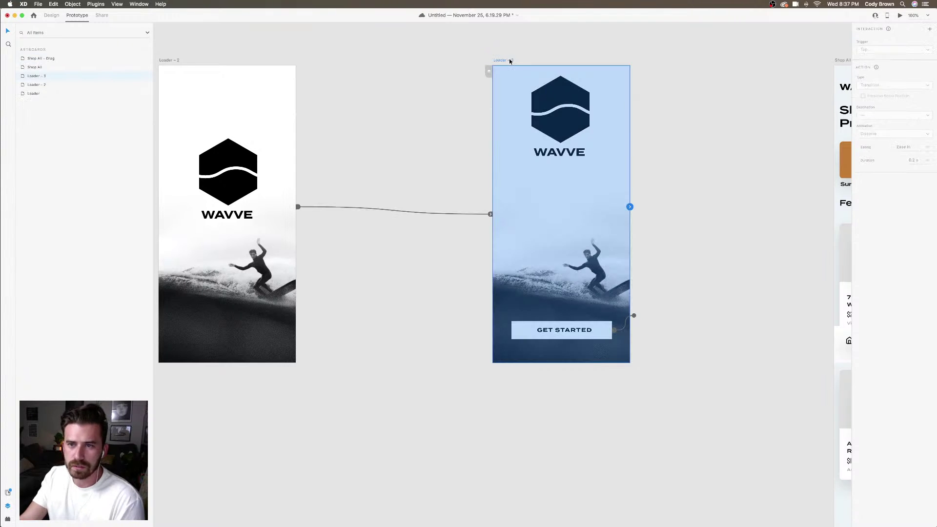
click(899, 17)
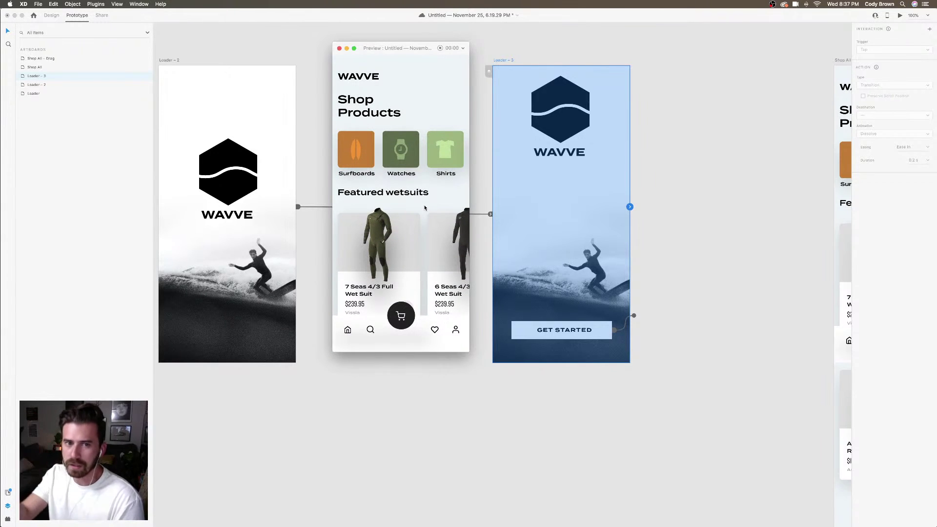
click(339, 49)
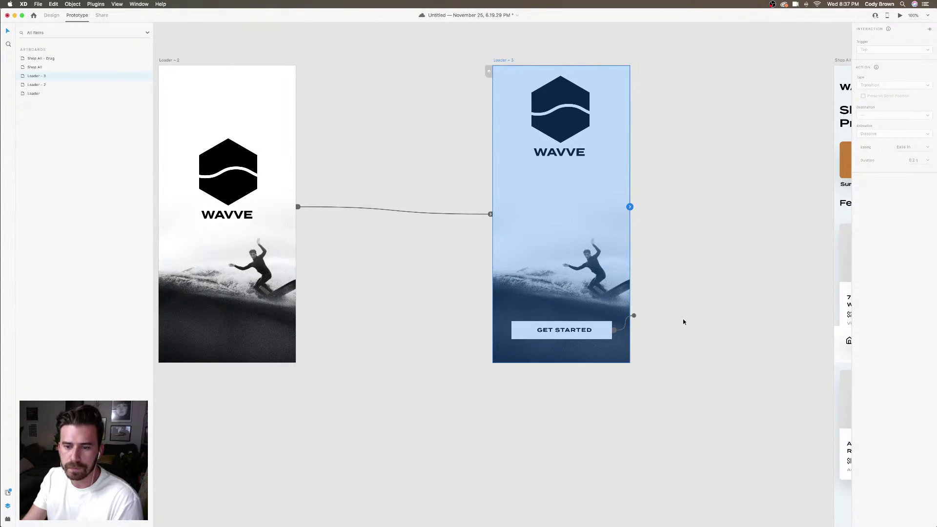
Change the trigger of the Get Started Hover State's interaction from Tap to Hover
click(580, 332)
click(880, 49)
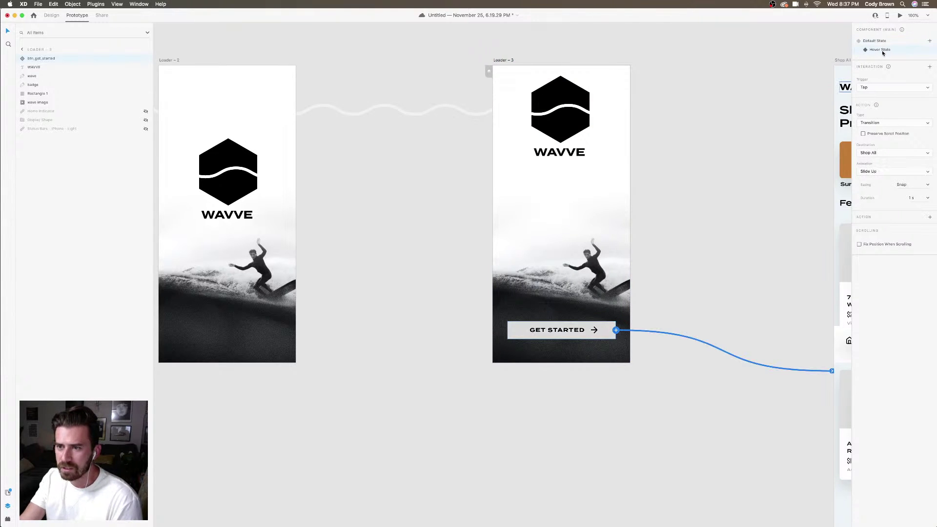
click(896, 88)
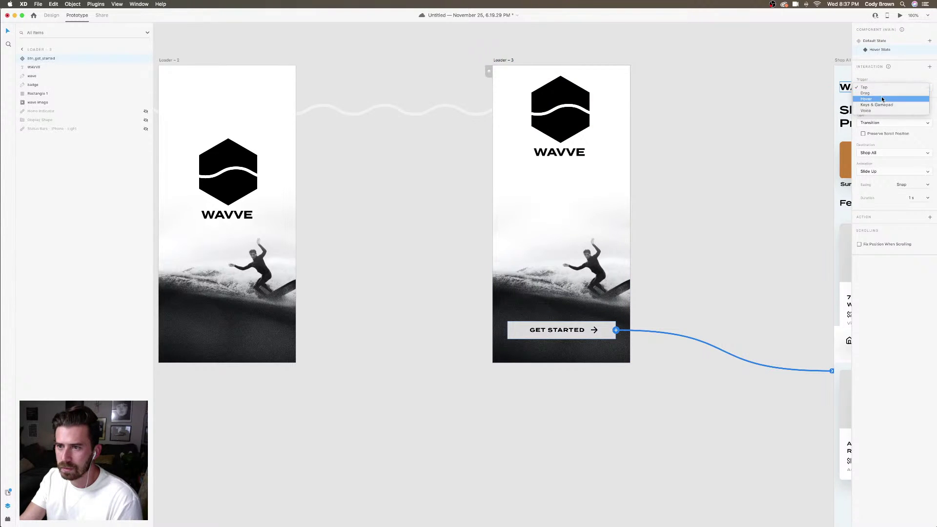
click(881, 98)
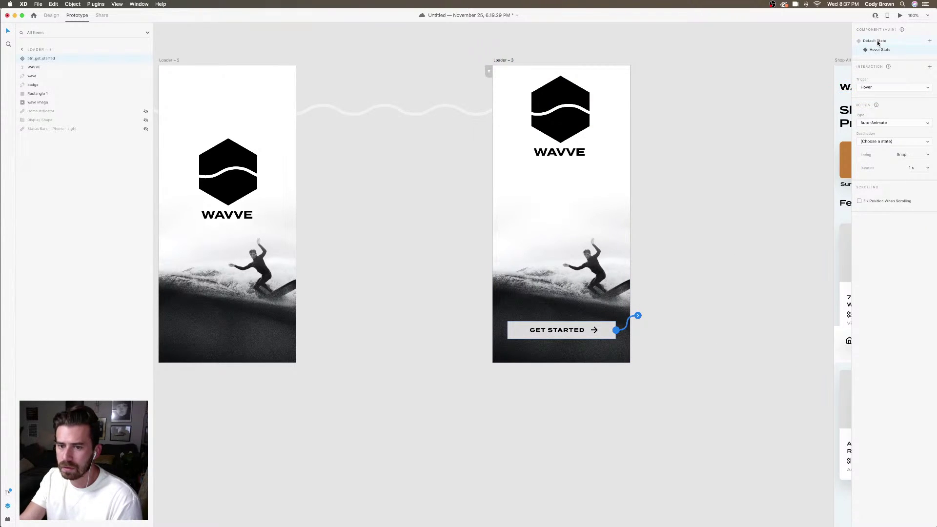
Return the Get Started button to its Default State and preview its hover effect
click(879, 41)
click(901, 16)
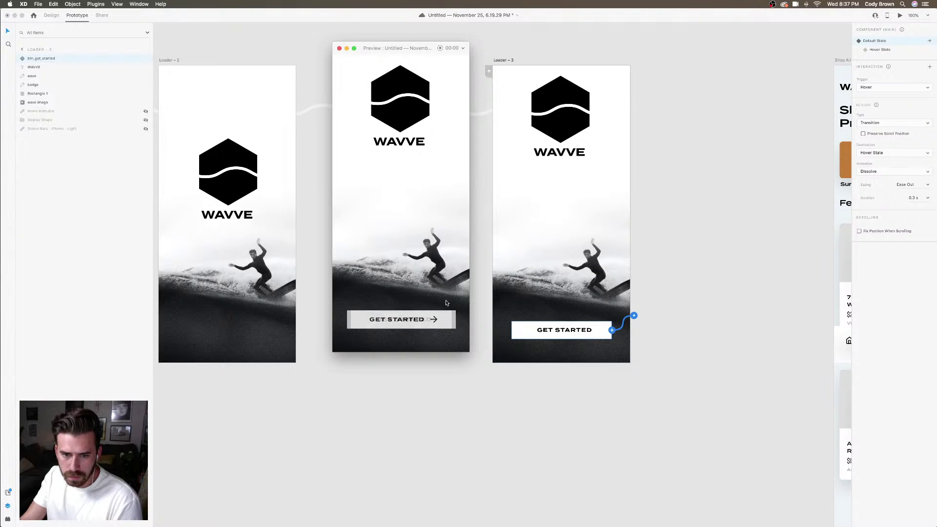
click(340, 48)
Set the Get Started Default State's Hover action type back to Auto-Animate and preview the hover effect
click(893, 122)
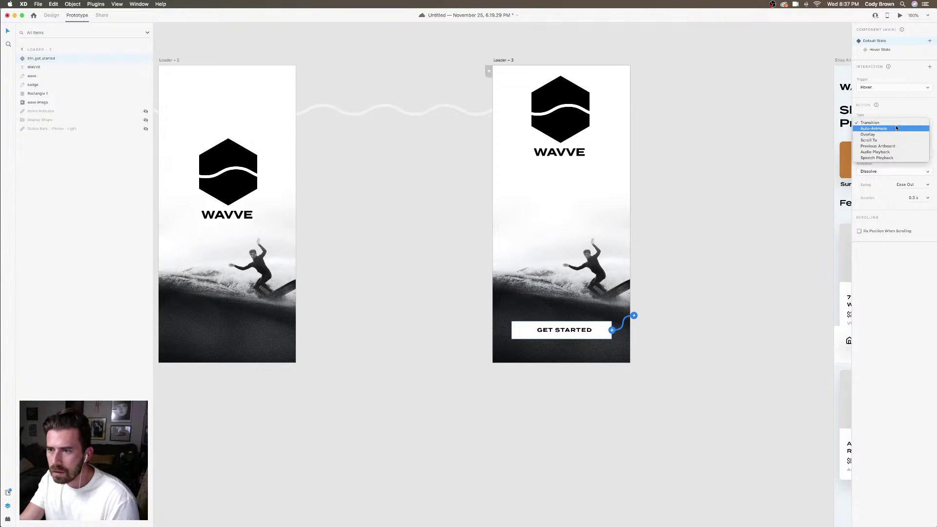
click(894, 129)
click(901, 15)
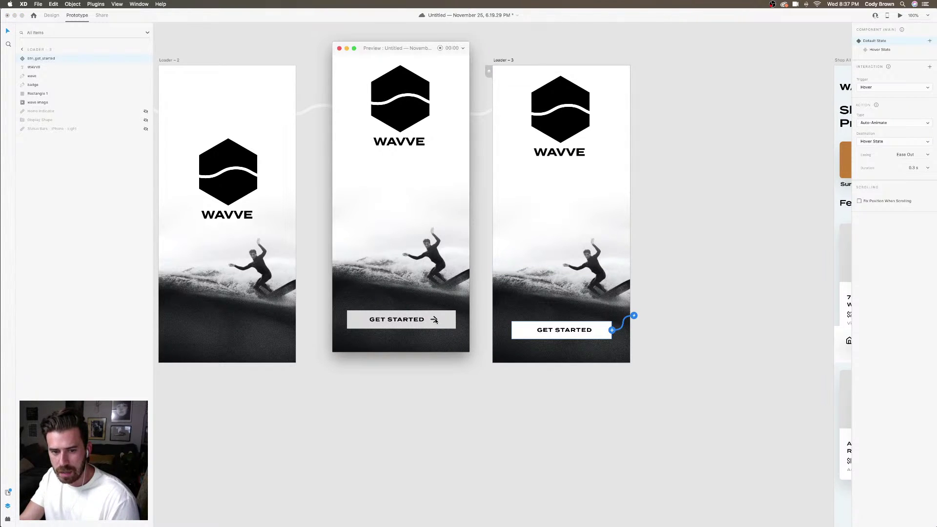
click(339, 47)
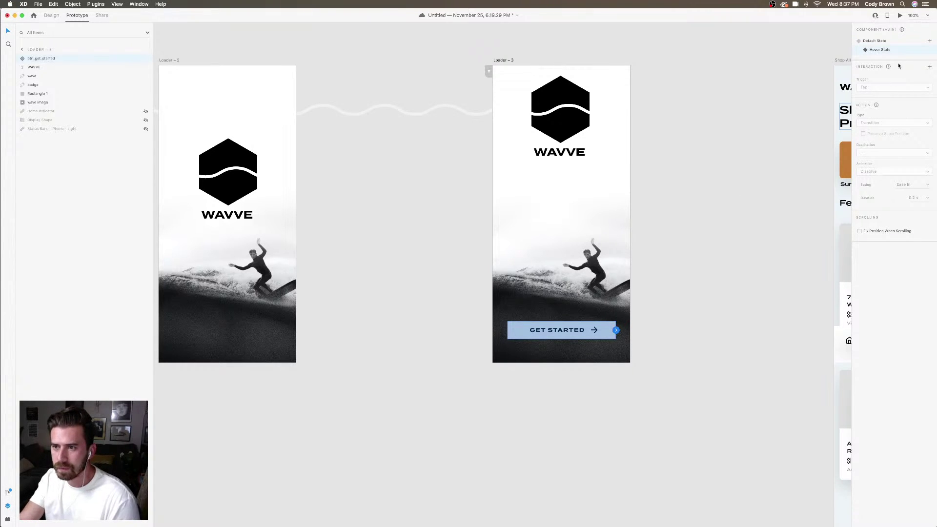
Try to add a Hover-triggered Transition interaction to the Get Started button's Hover State, checking its destination and animation options
click(930, 66)
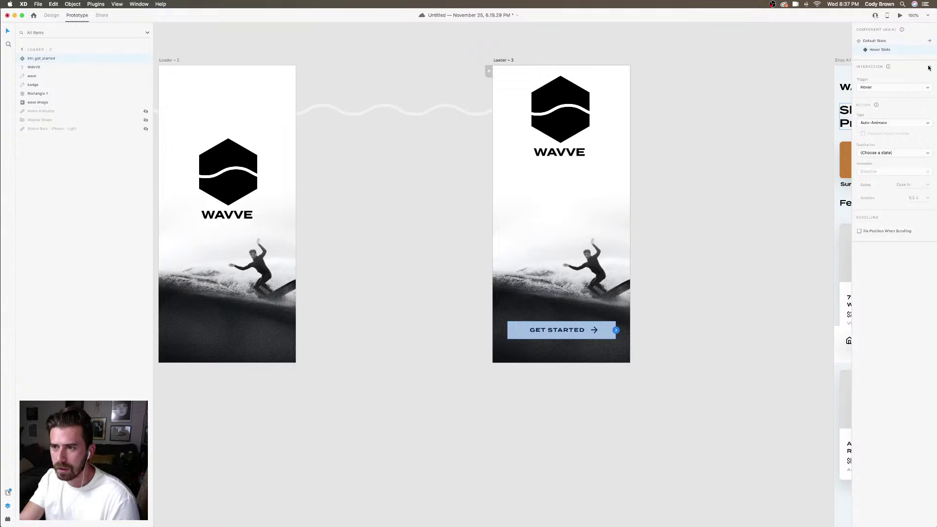
click(882, 124)
click(895, 118)
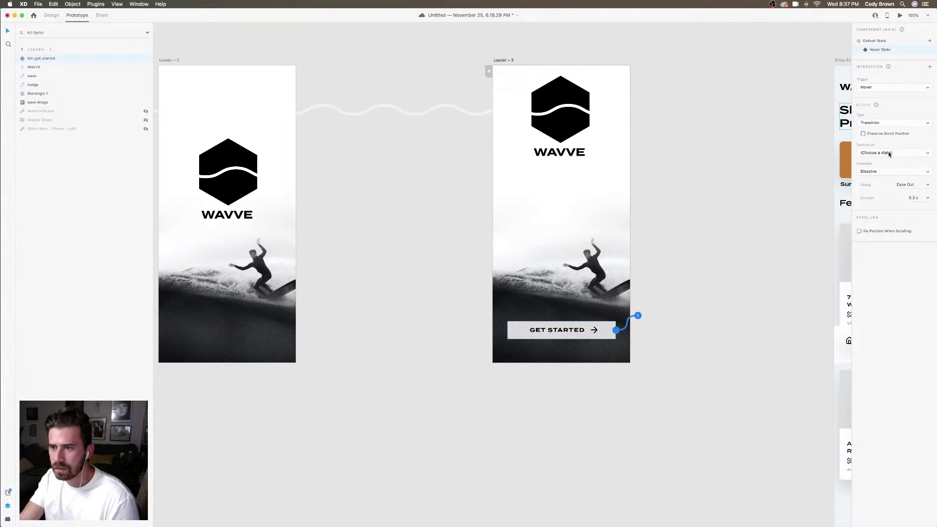
click(889, 154)
click(906, 172)
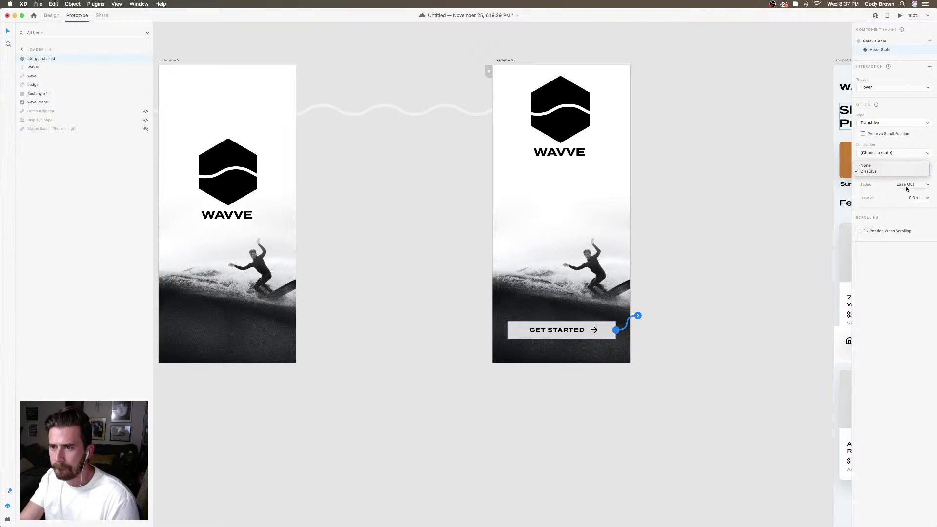
click(919, 154)
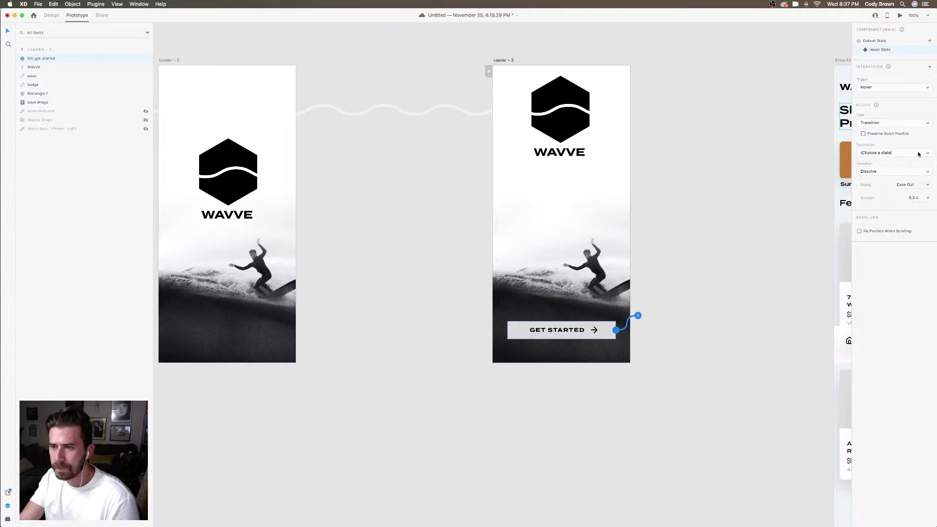
click(900, 123)
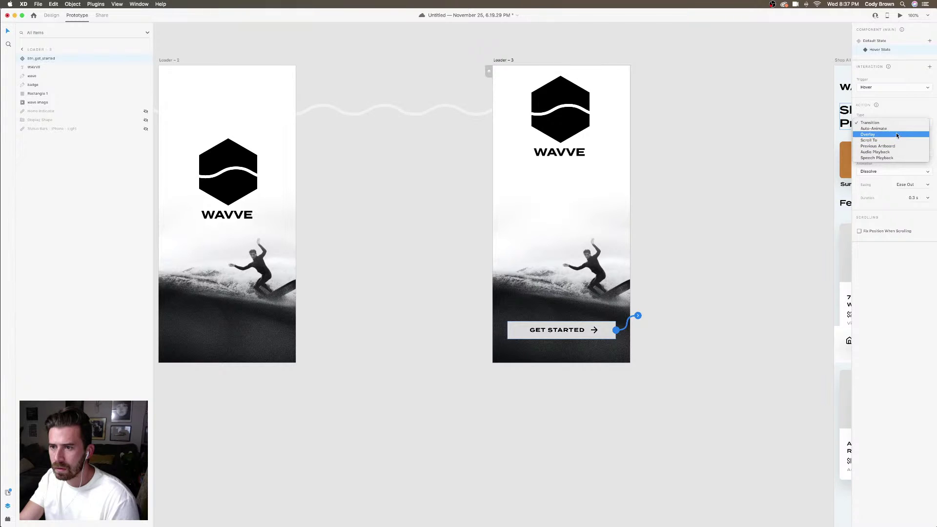
click(925, 174)
click(925, 172)
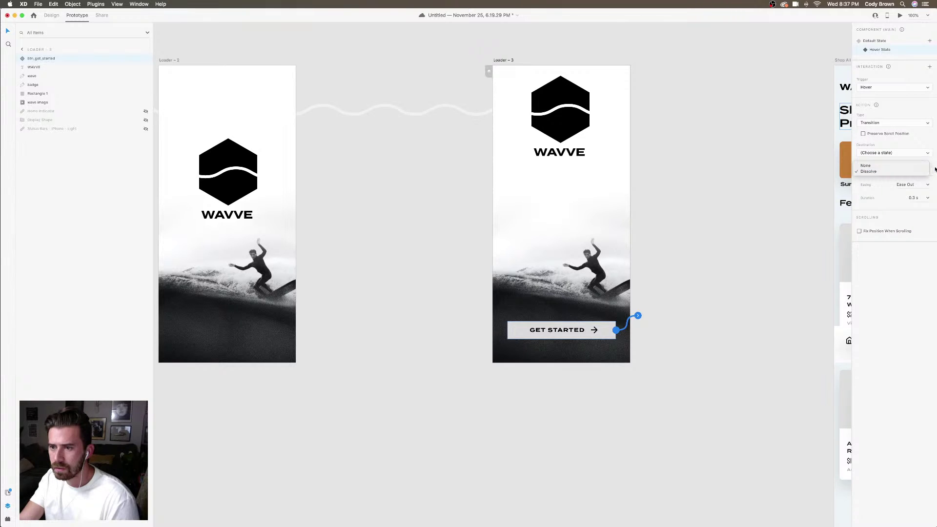
click(928, 184)
key(Escape)
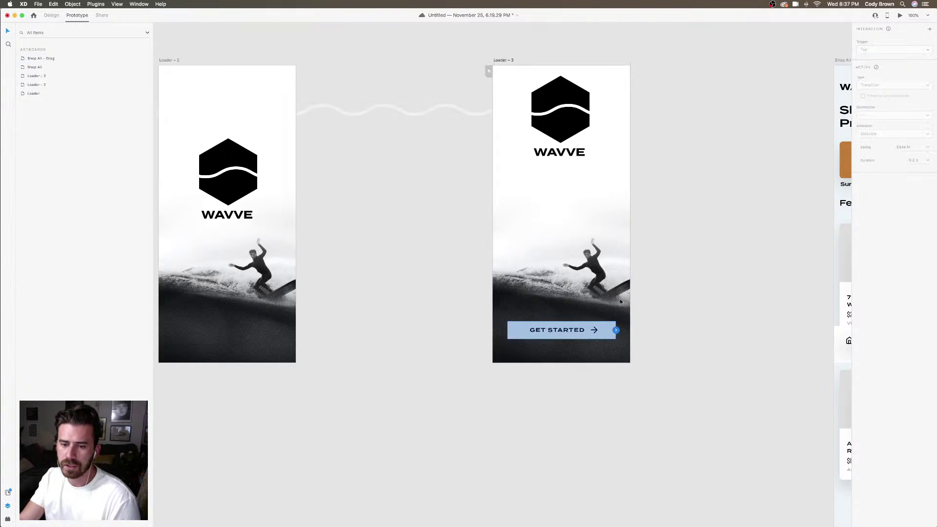
Preview the Get Started button's hover effect on Loader – 3 and close the preview
key(super+Return)
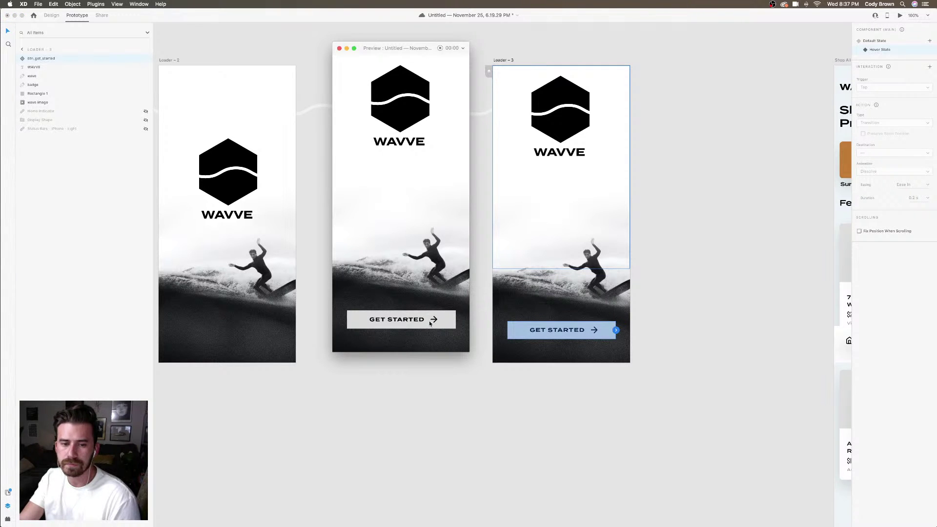
click(339, 48)
click(435, 50)
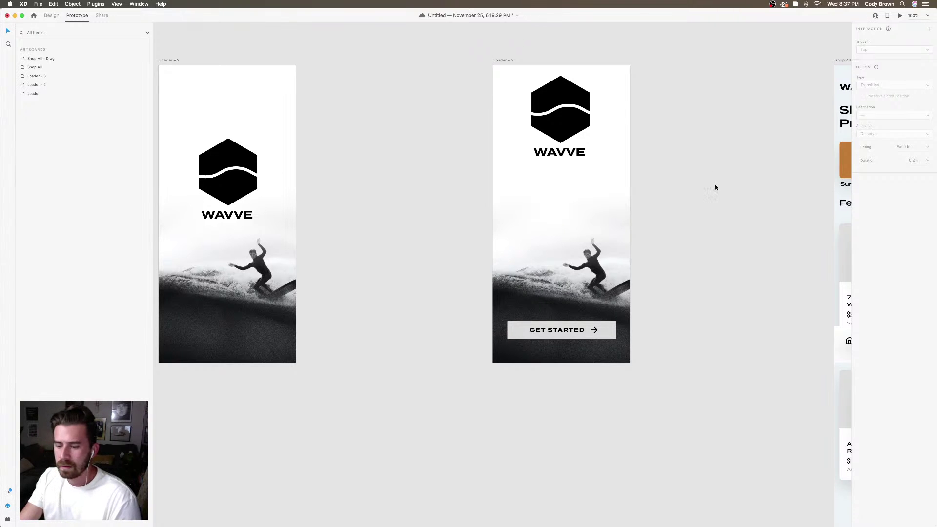
Check the drag interaction on the Shop All categories row and delete the Shop All – Drag artboard
scroll(717, 188, down, 3)
scroll(629, 184, right, 5)
click(628, 187)
scroll(628, 187, right, 1)
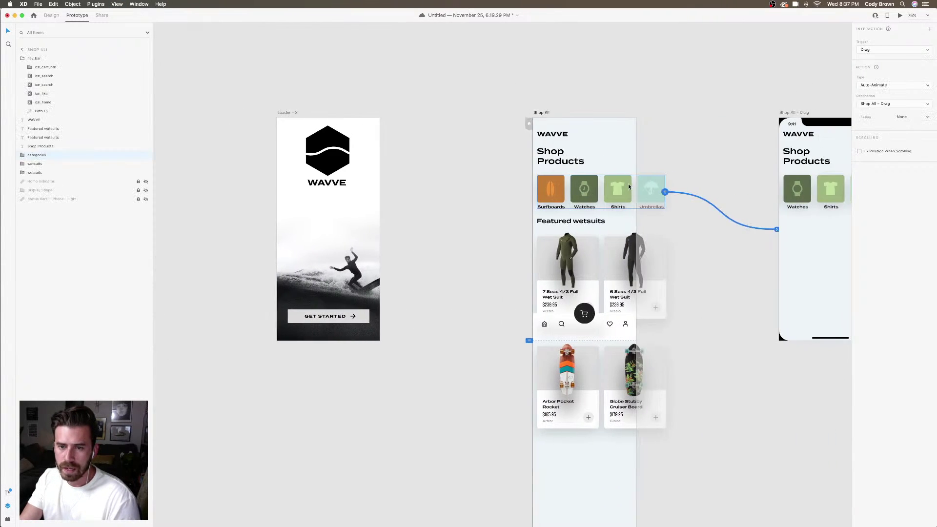
scroll(629, 183, right, 5)
click(564, 138)
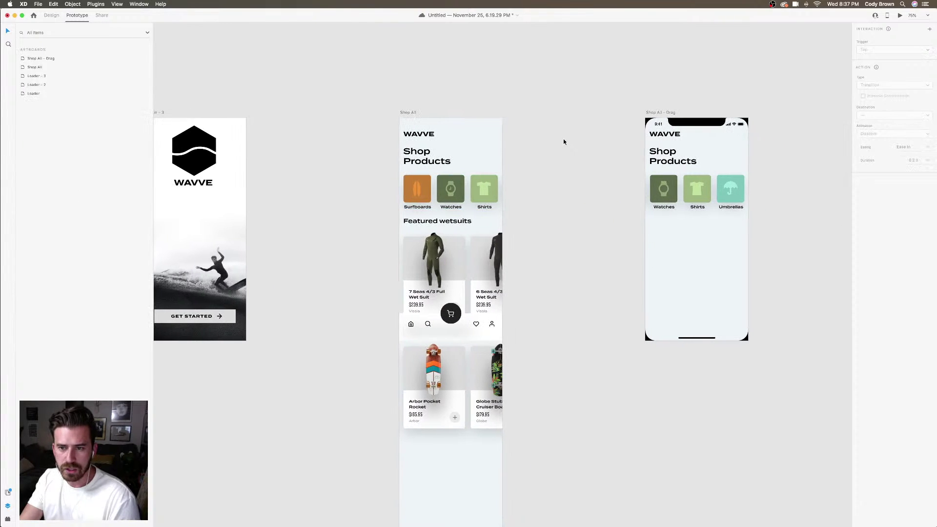
click(488, 191)
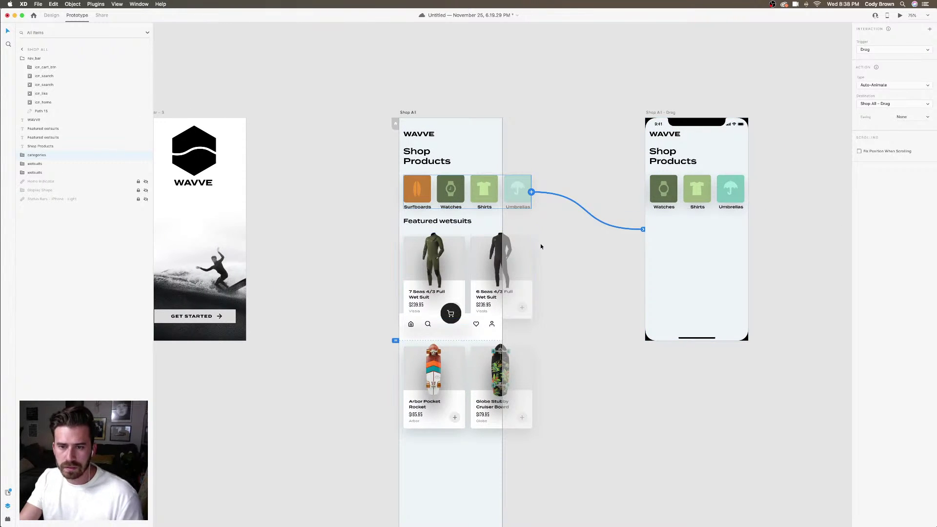
click(660, 113)
key(BackSpace)
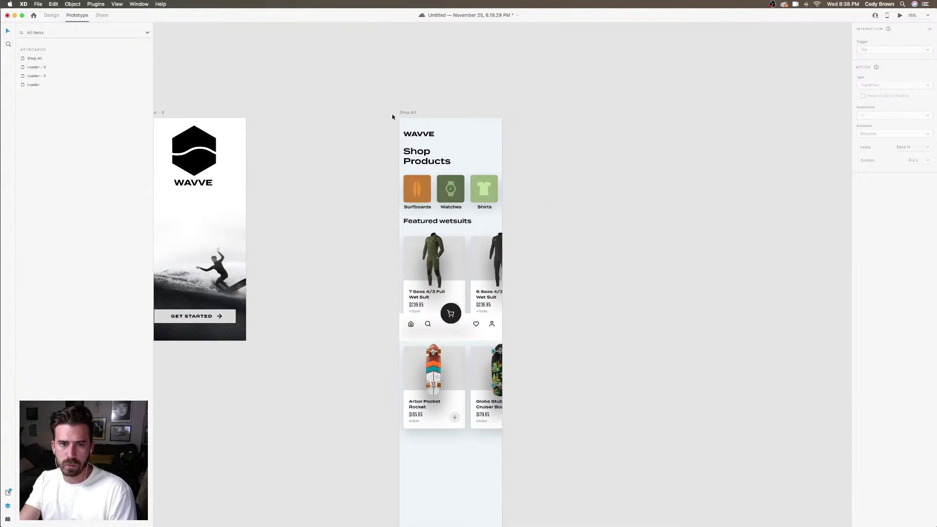
Duplicate the Shop All artboard beside the original, keeping its contents, and stay in prototyping mode
drag(405, 112, 564, 117)
scroll(433, 73, right, 5)
key(ctrl+Tab)
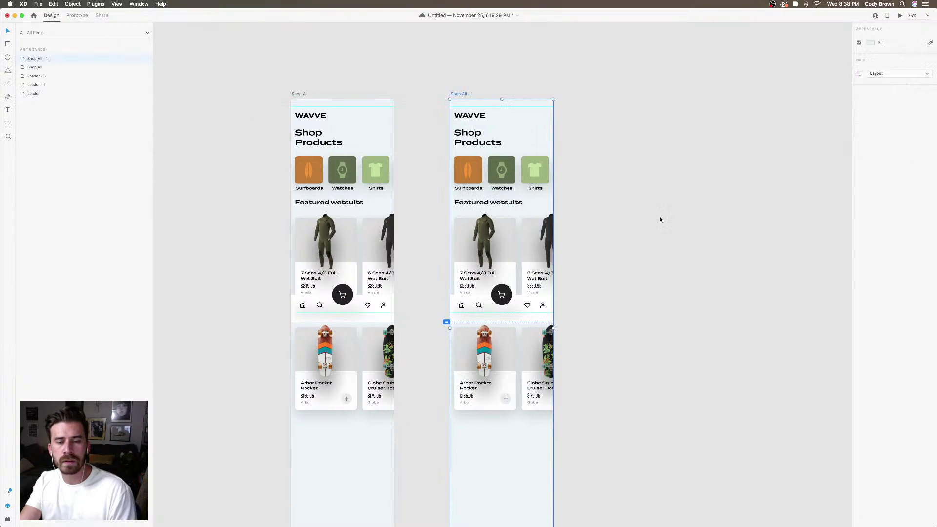
click(489, 173)
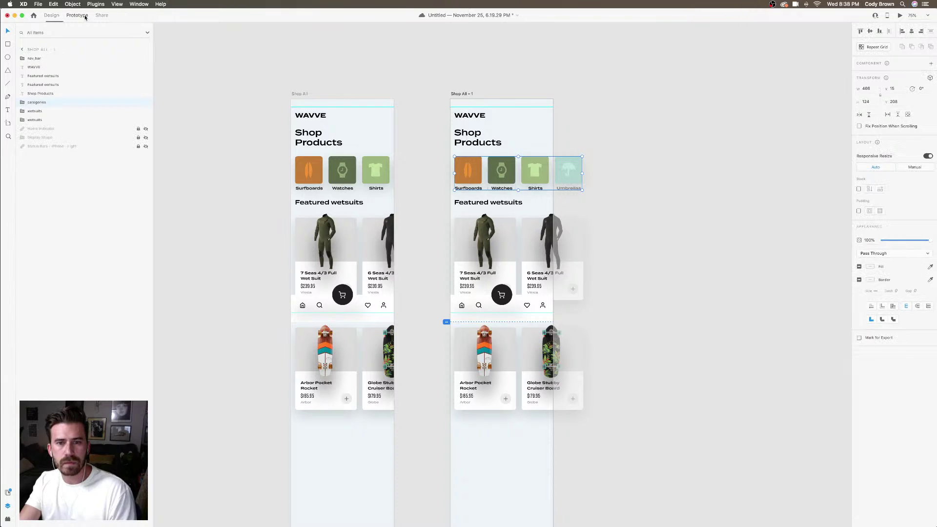
click(86, 18)
Link the Shop All categories group to Shop All – 1 with a Drag trigger and Auto-Animate
click(418, 182)
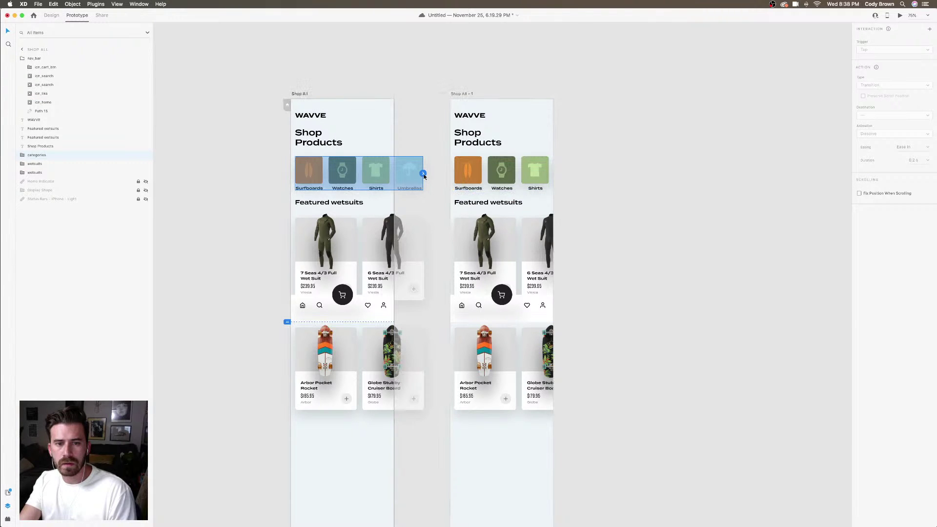
drag(424, 174, 502, 176)
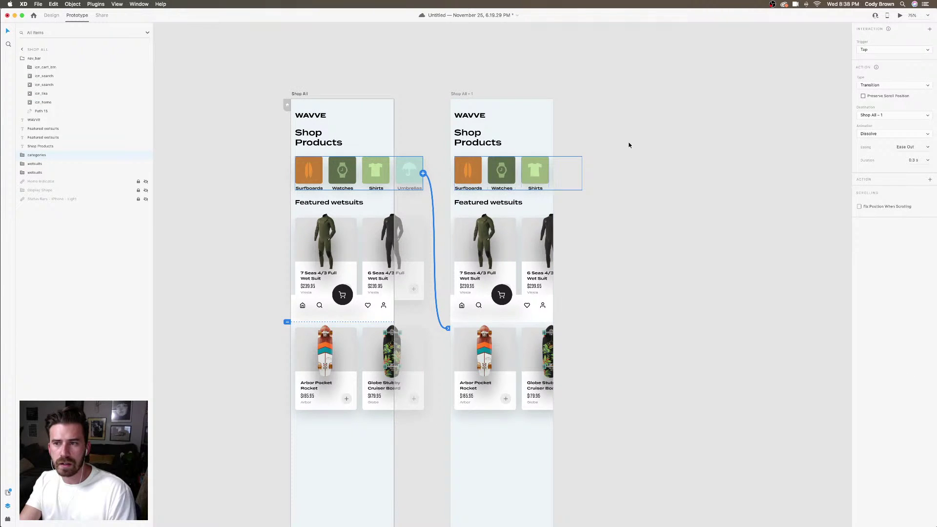
click(879, 50)
click(877, 56)
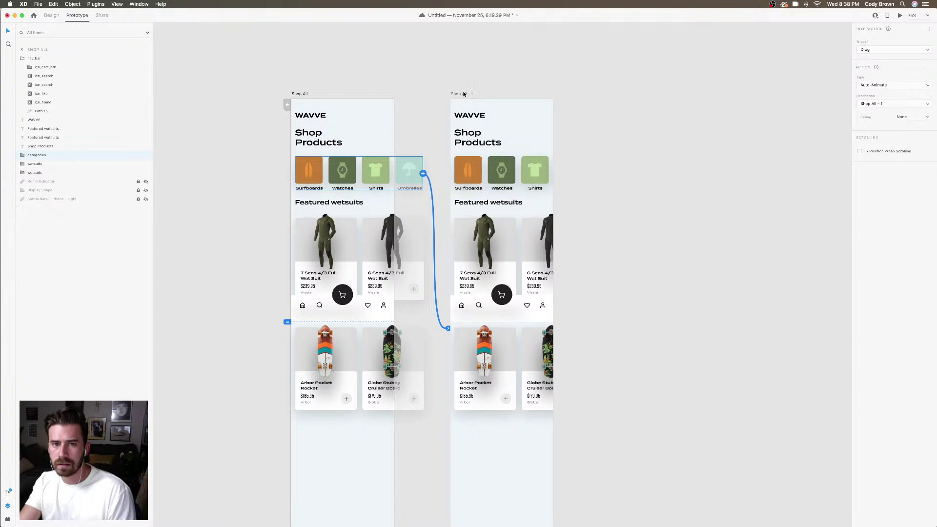
Move Shop All – 1 farther from Shop All and shift its categories row left until Umbrellas fits inside the artboard
drag(463, 94, 566, 94)
click(611, 180)
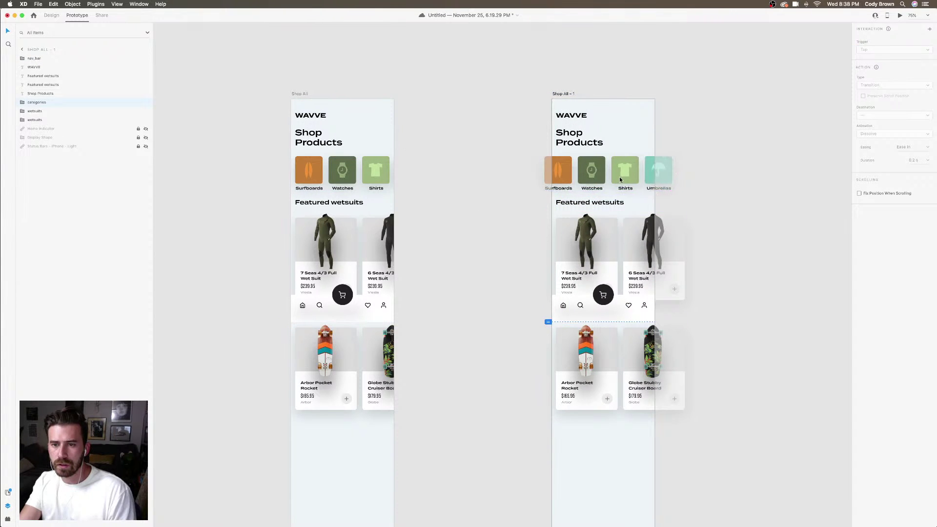
drag(620, 180, 601, 177)
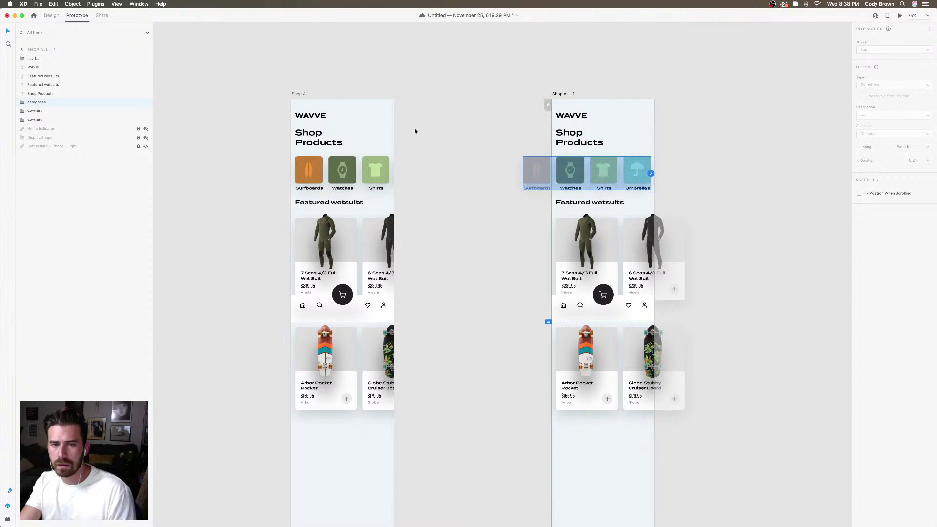
Preview Shop All, test dragging the categories row sideways, and close the preview
click(394, 132)
click(900, 15)
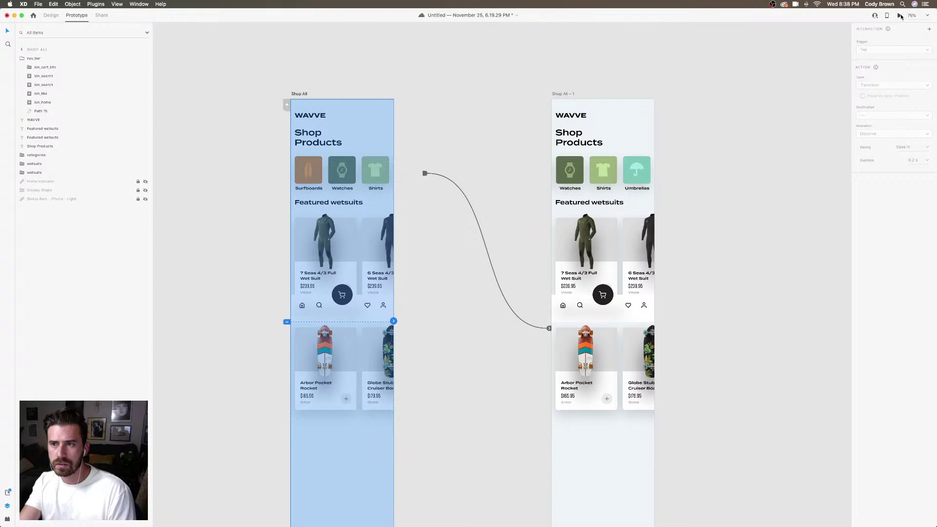
drag(442, 158, 415, 146)
click(340, 49)
Duplicate the Shop All artboard directly below the original and align the copy with it
scroll(477, 83, down, 5)
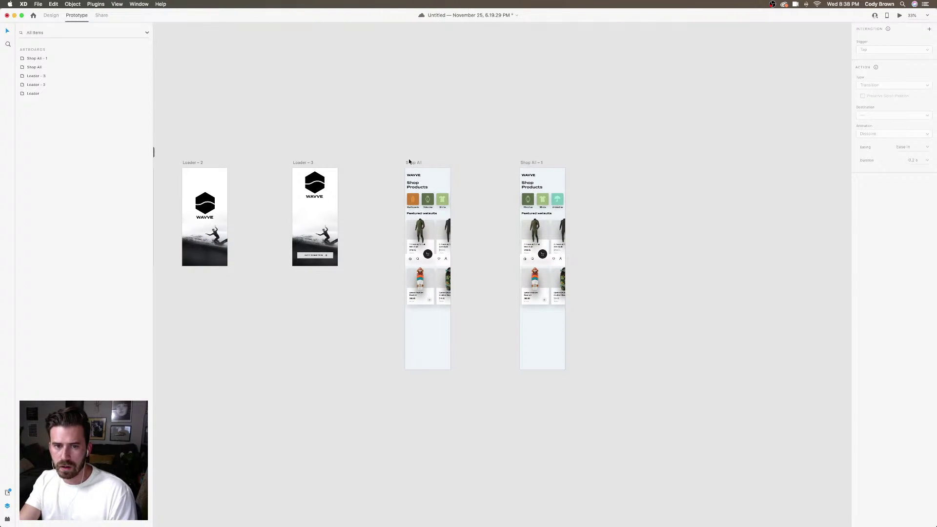
drag(413, 162, 415, 375)
scroll(423, 193, up, 5)
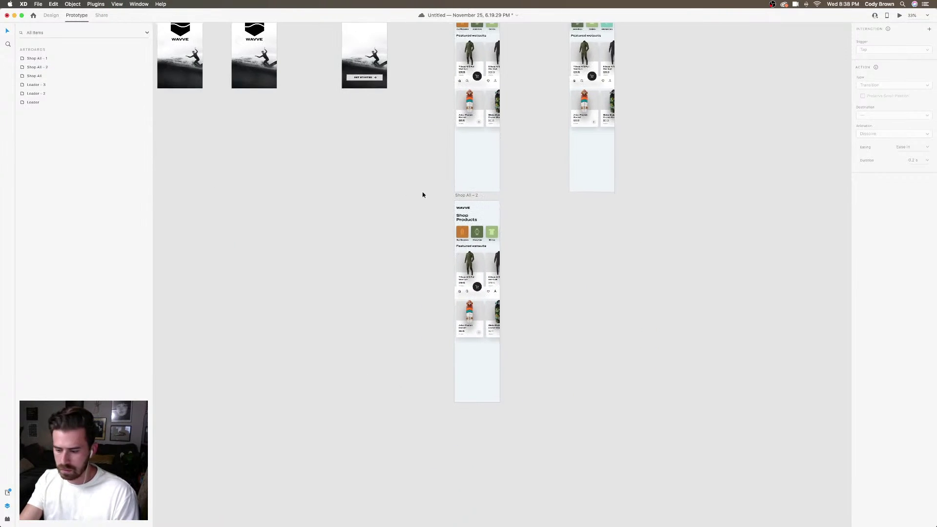
click(371, 64)
scroll(370, 64, up, 10)
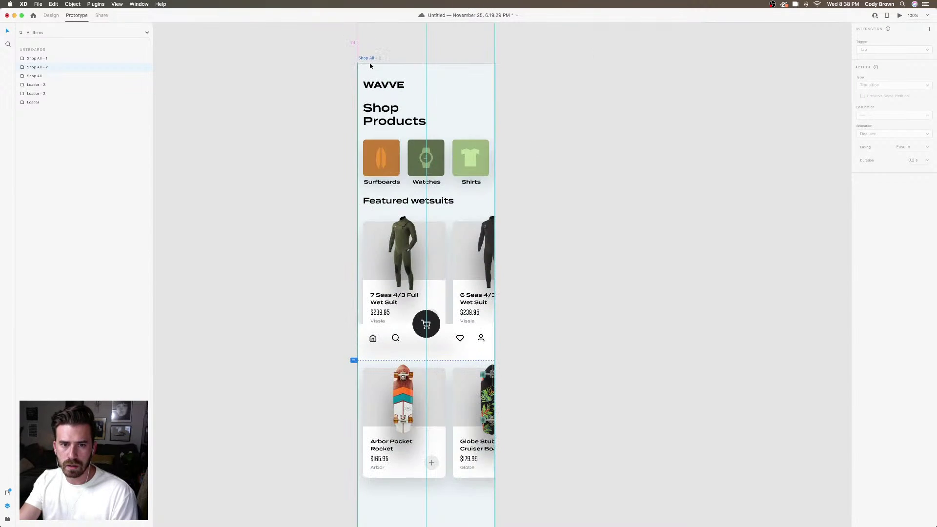
Link the Featured wetsuits group on Shop All to Shop All – 2 with a Drag trigger and Auto-Animate
scroll(371, 68, up, 3)
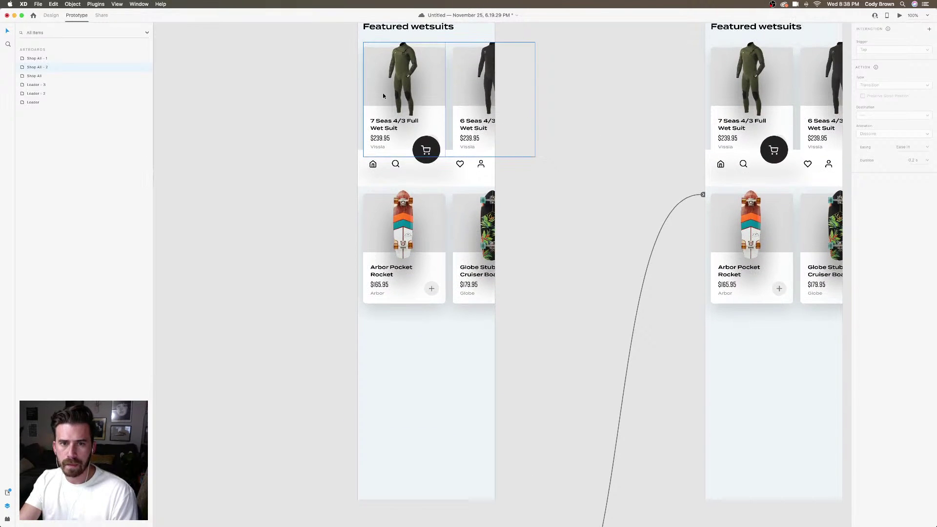
click(383, 92)
drag(535, 99, 461, 396)
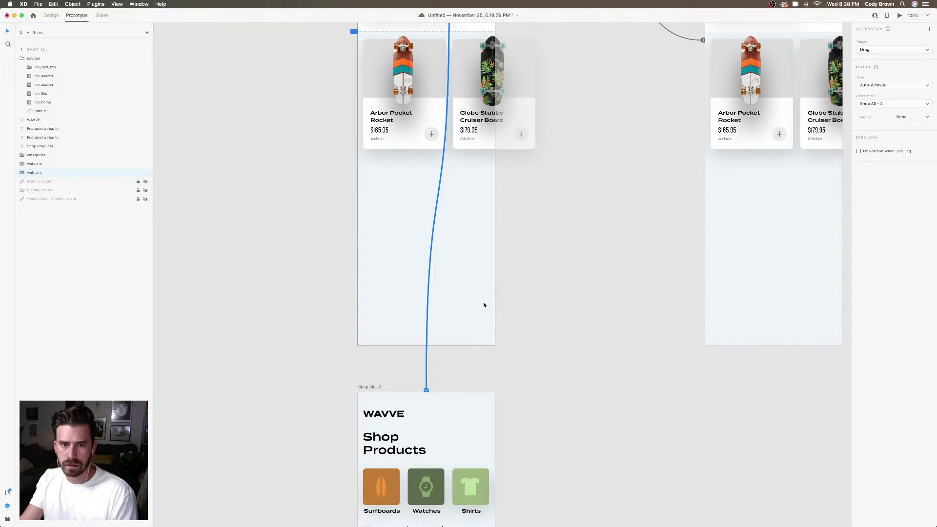
Shift the Featured wetsuits group on Shop All – 2 left until the 6 Seas 4/3 card fits inside the artboard
scroll(484, 305, up, 3)
scroll(484, 305, down, 5)
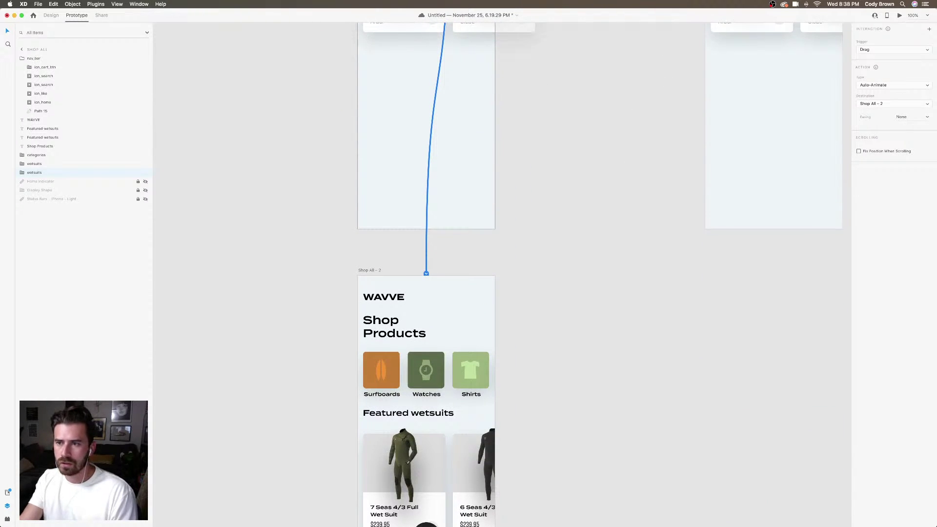
scroll(441, 374, down, 5)
click(477, 356)
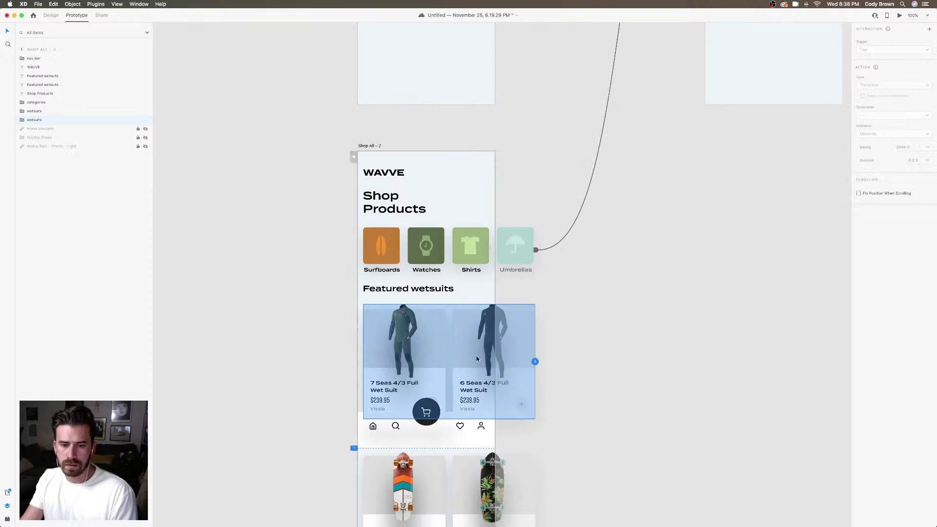
drag(476, 356, 430, 355)
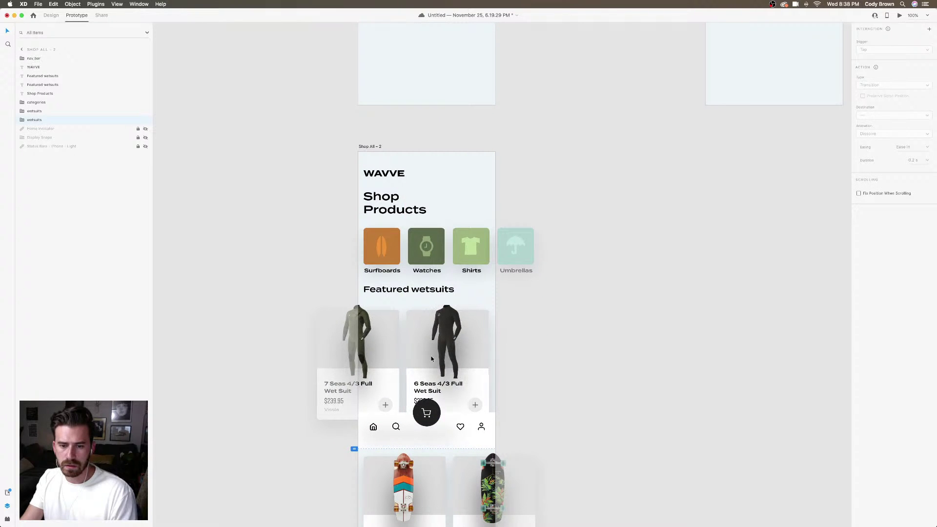
Preview Shop All, test dragging the Featured wetsuits row sideways, and close the preview
scroll(464, 240, up, 5)
click(463, 238)
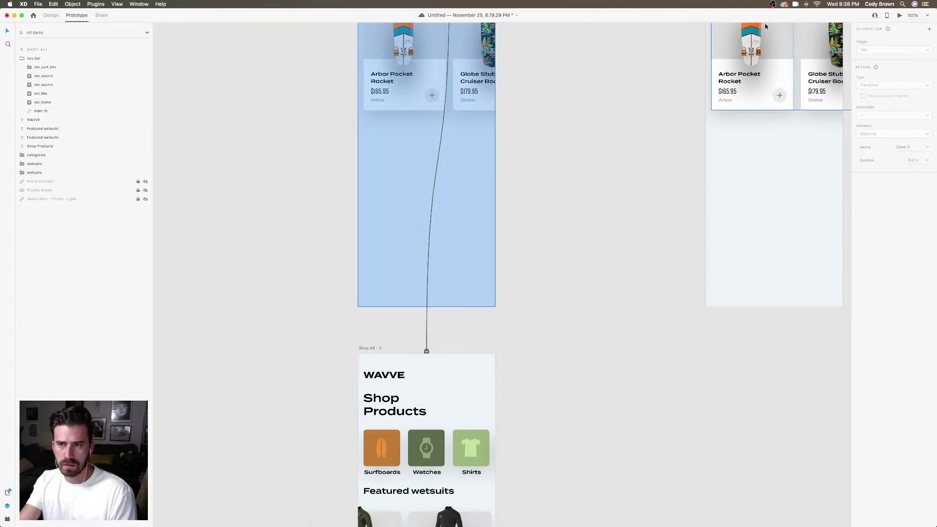
click(903, 15)
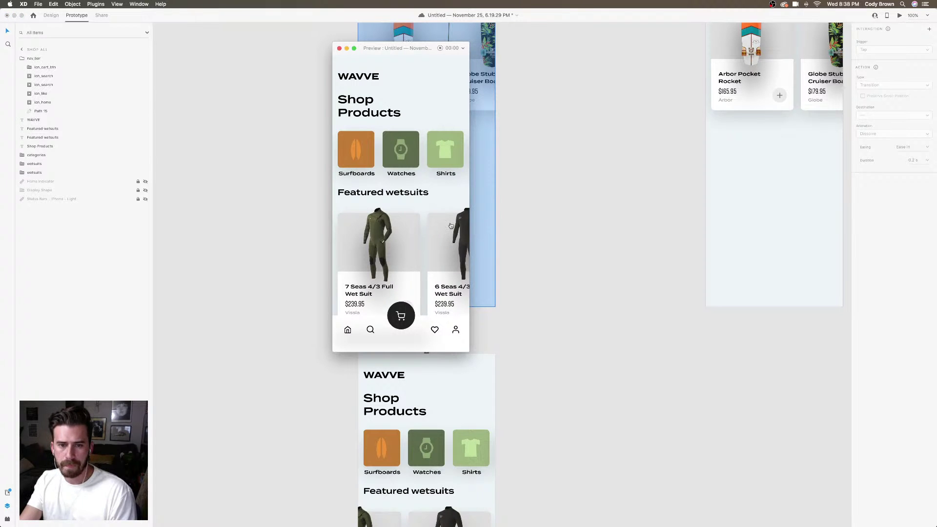
mouse_move(450, 227)
mouse_down()
mouse_move(390, 233)
mouse_move(476, 232)
mouse_move(427, 235)
mouse_move(476, 233)
mouse_move(447, 237)
mouse_up()
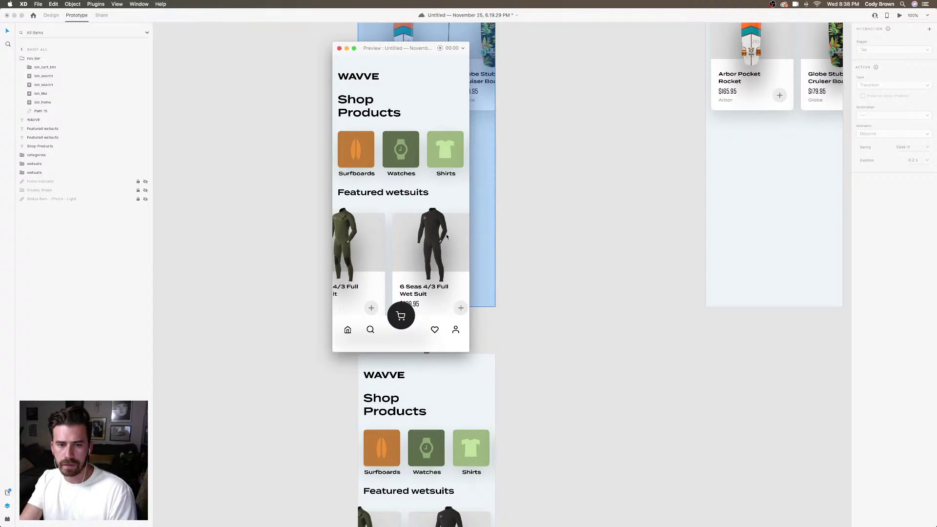
click(339, 49)
Zoom out to 50% to show the loader and Shop All artboards together, and save the document
click(542, 89)
scroll(543, 89, up, 5)
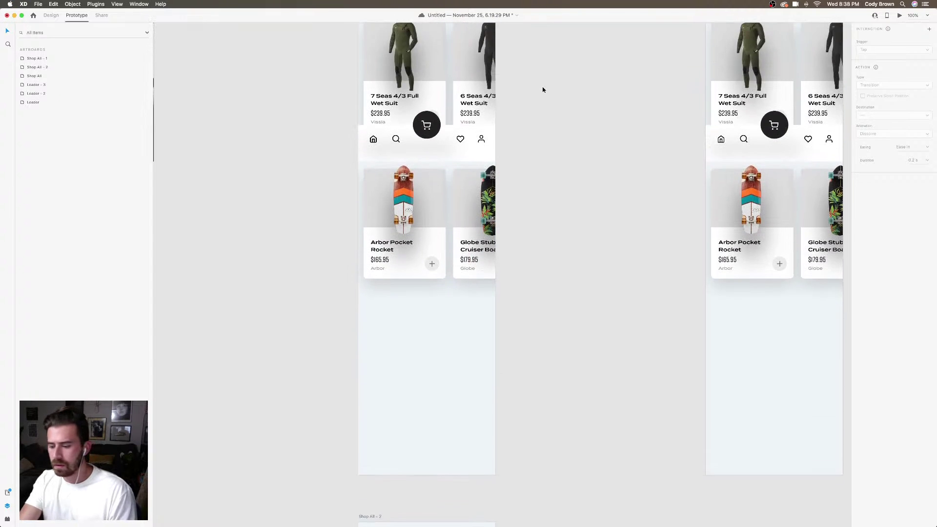
key(super+minus)
key(super+minus)
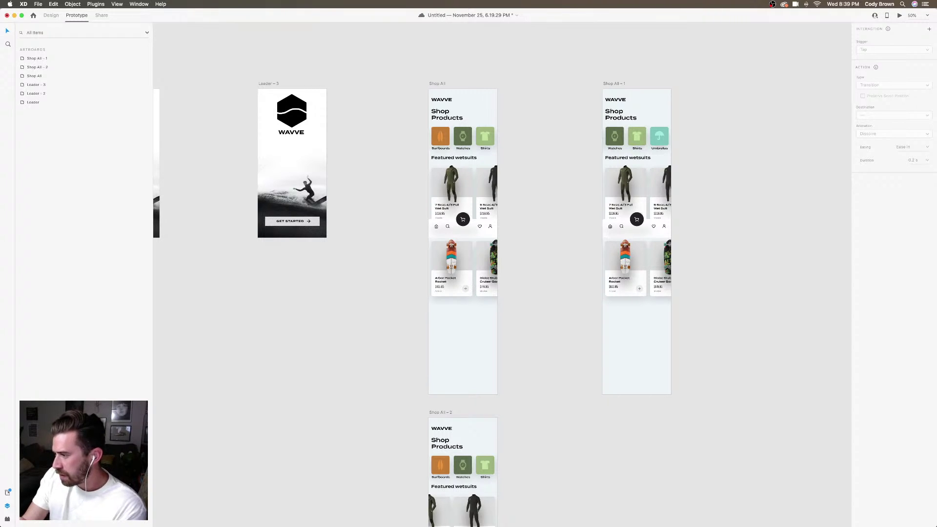
key(super+s)
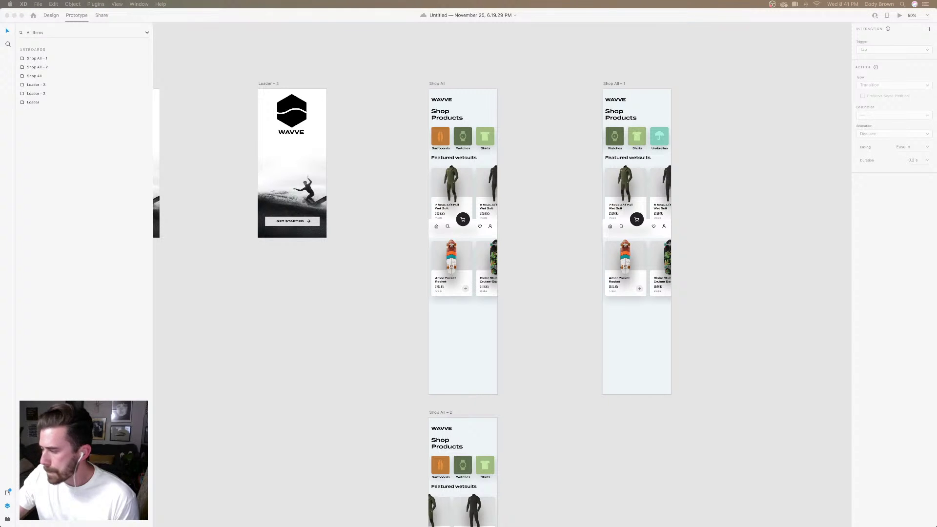
click(726, 261)
scroll(727, 260, left, 8)
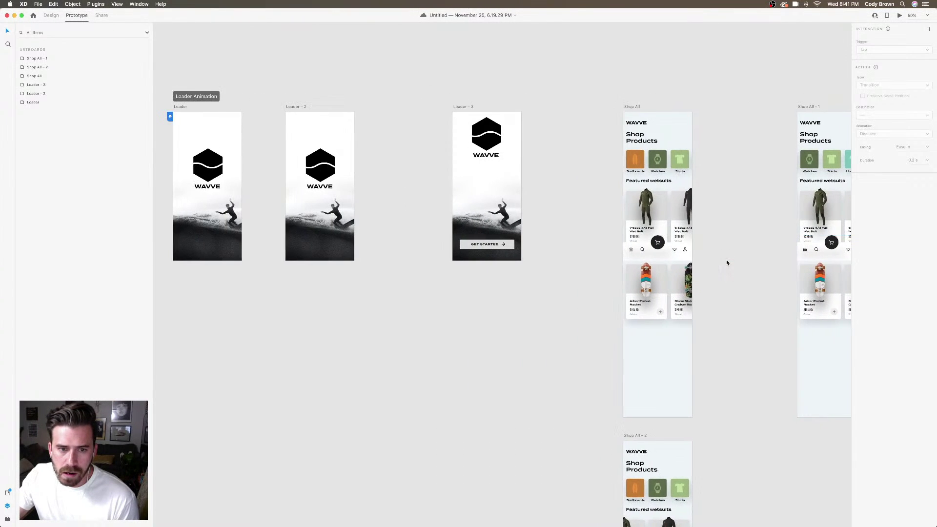
scroll(727, 262, right, 6)
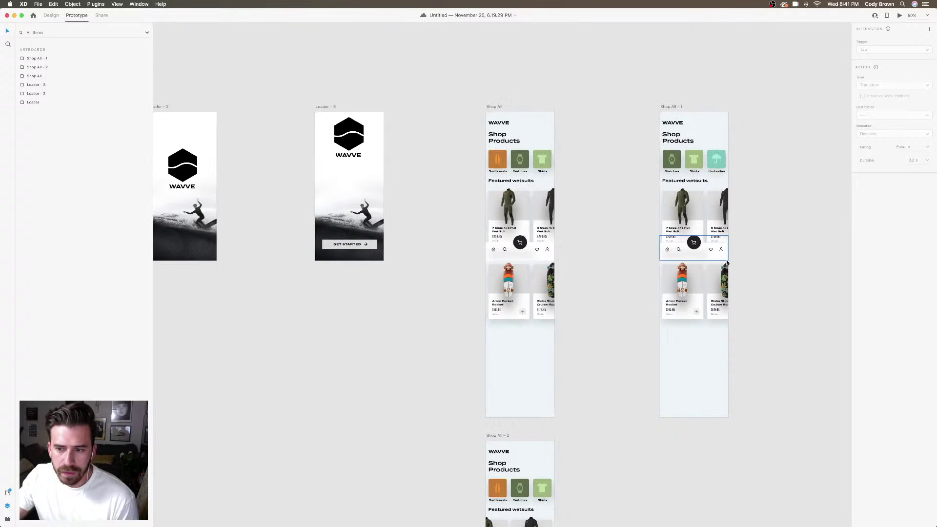
scroll(752, 263, right, 2)
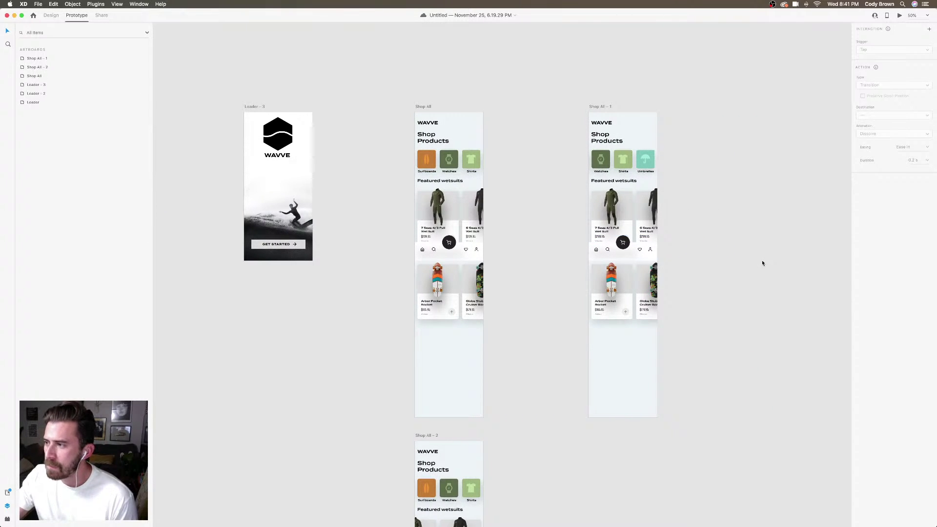
scroll(763, 264, right, 1)
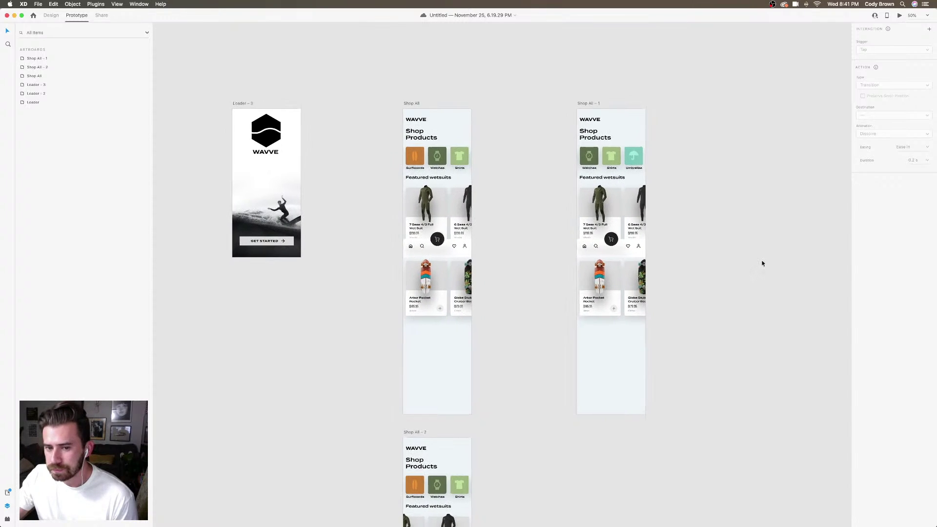
scroll(763, 263, left, 2)
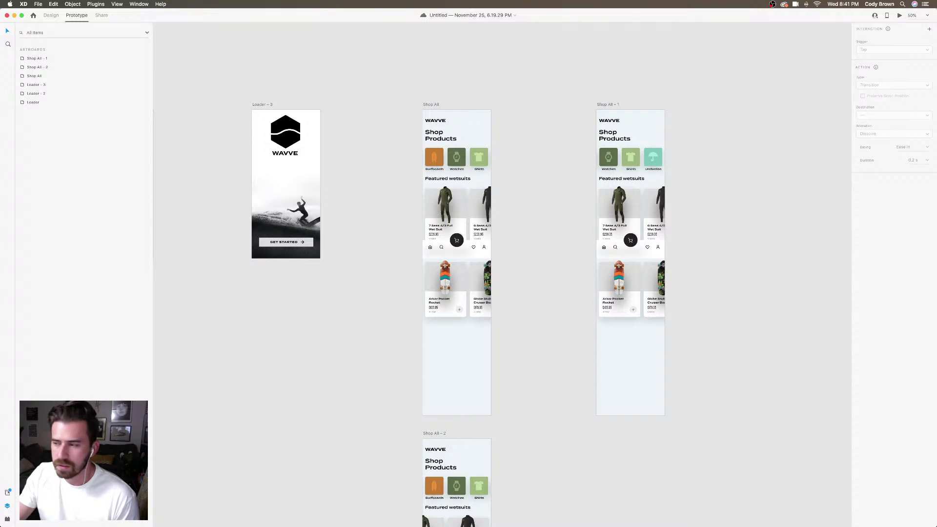
Bring the Kookville_demo document forward and expand its window to full screen
drag(936, 137, 397, 70)
click(15, 15)
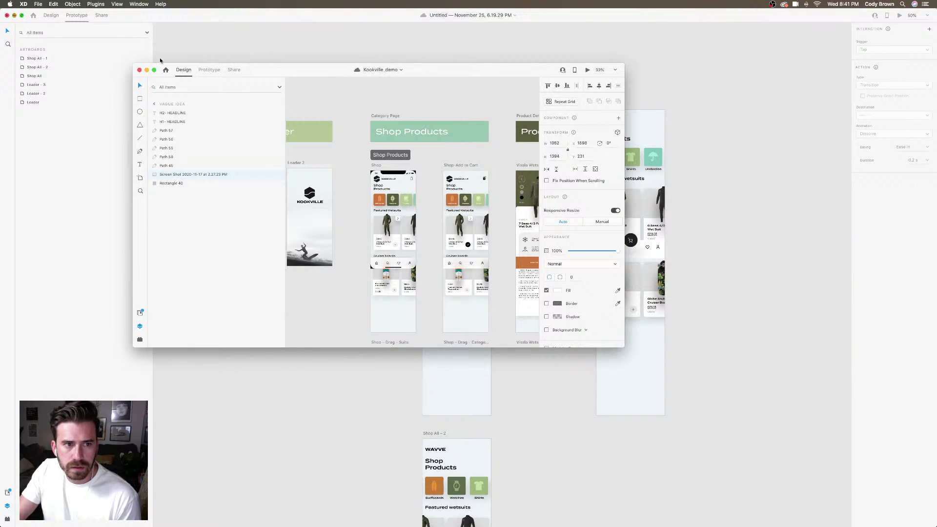
click(154, 71)
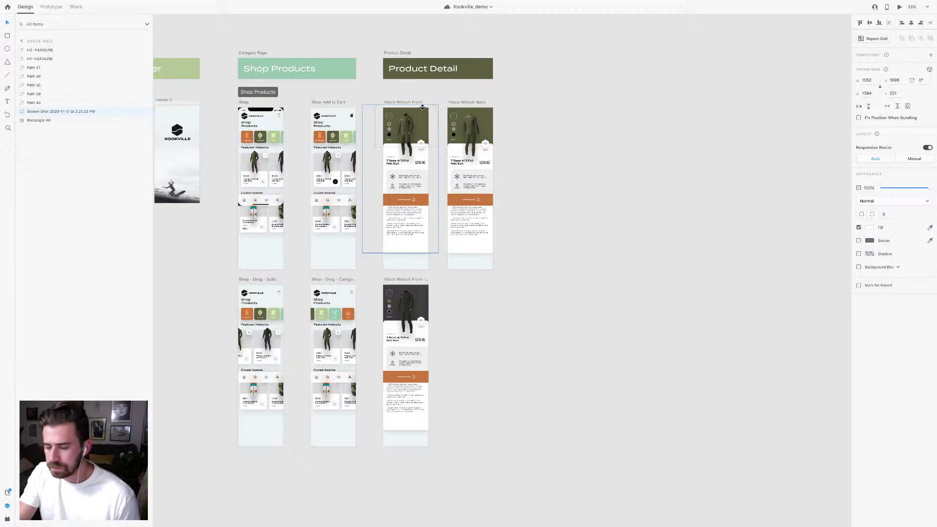
Examine the Shop and Vissla Wetsuit product detail artboards of Kookville_demo up close
key(super+equal)
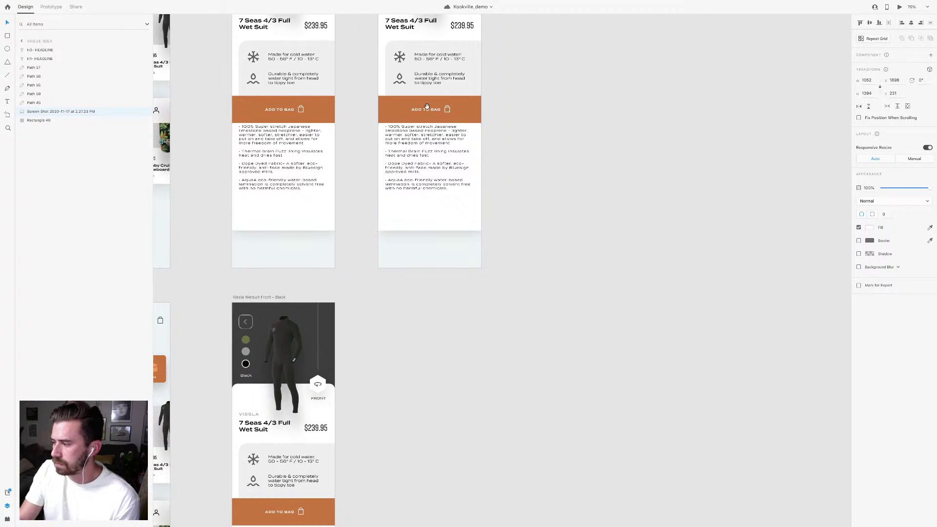
scroll(532, 191, left, 5)
scroll(533, 191, up, 3)
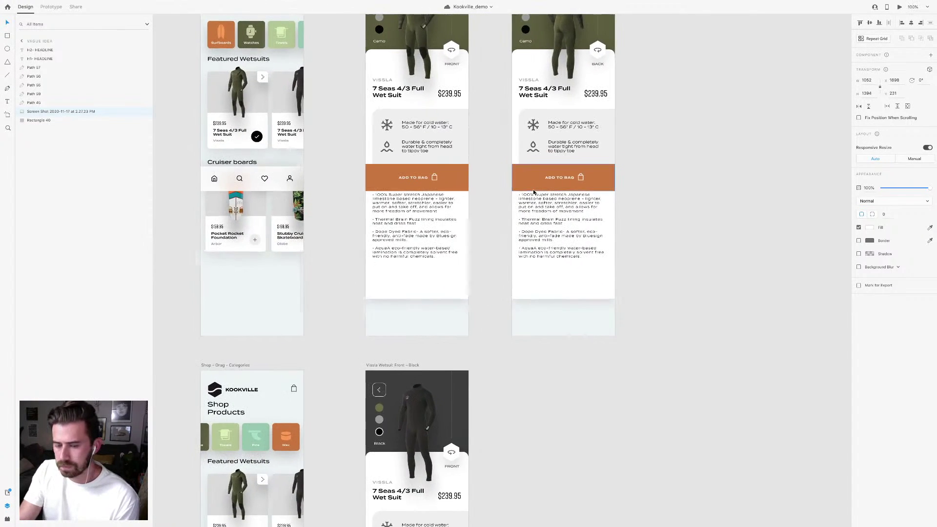
scroll(532, 190, right, 2)
scroll(533, 191, down, 2)
key(super+equal)
scroll(556, 202, up, 5)
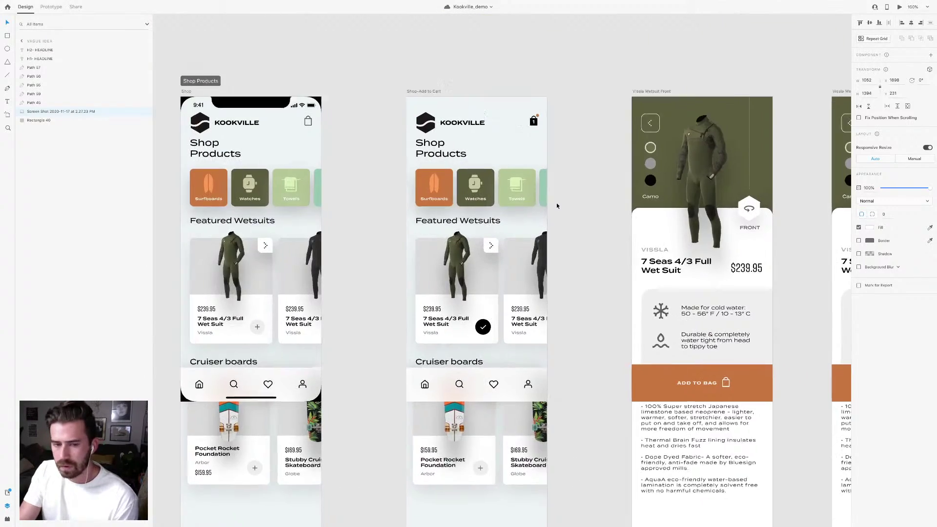
key(super+equal)
scroll(557, 203, left, 4)
scroll(557, 203, up, 1)
scroll(362, 145, right, 6)
scroll(361, 145, right, 3)
Preview the Vissla Wetsuit Front artboard, test the front/back rotate button, and close the preview
click(576, 146)
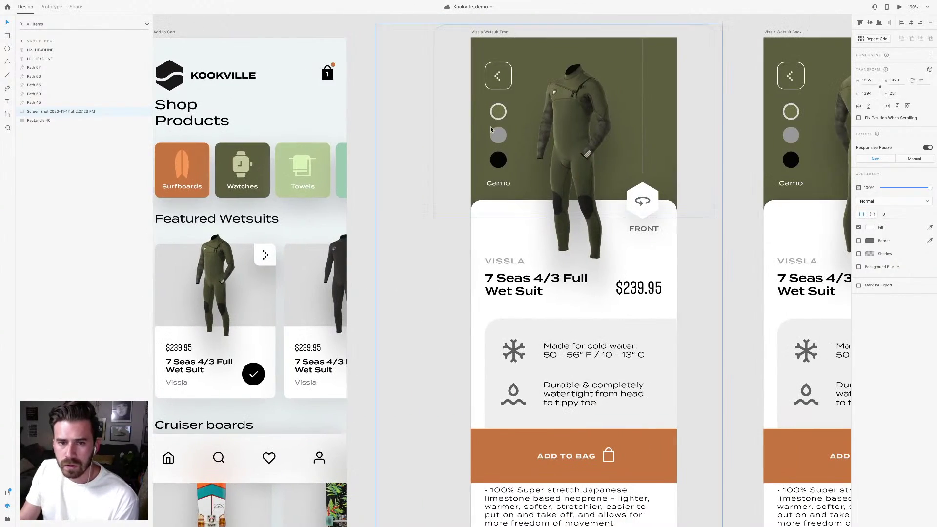
click(900, 7)
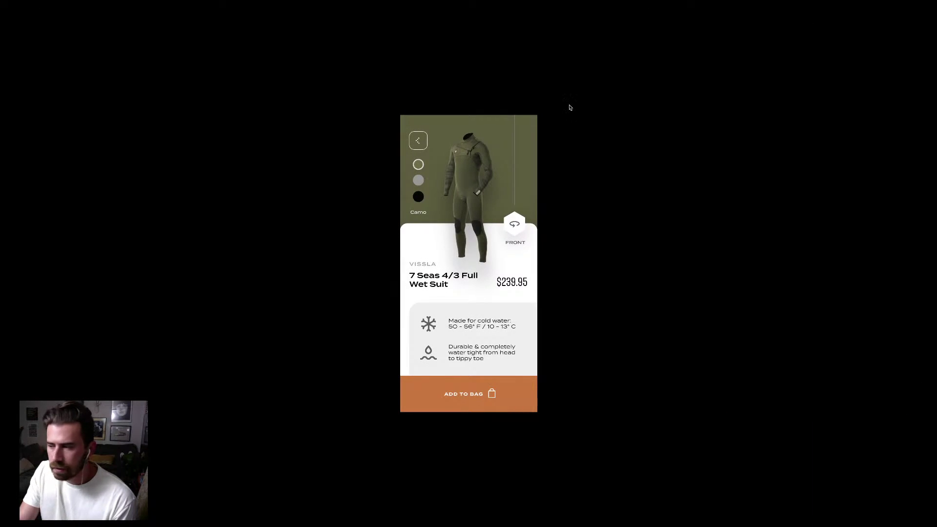
click(518, 231)
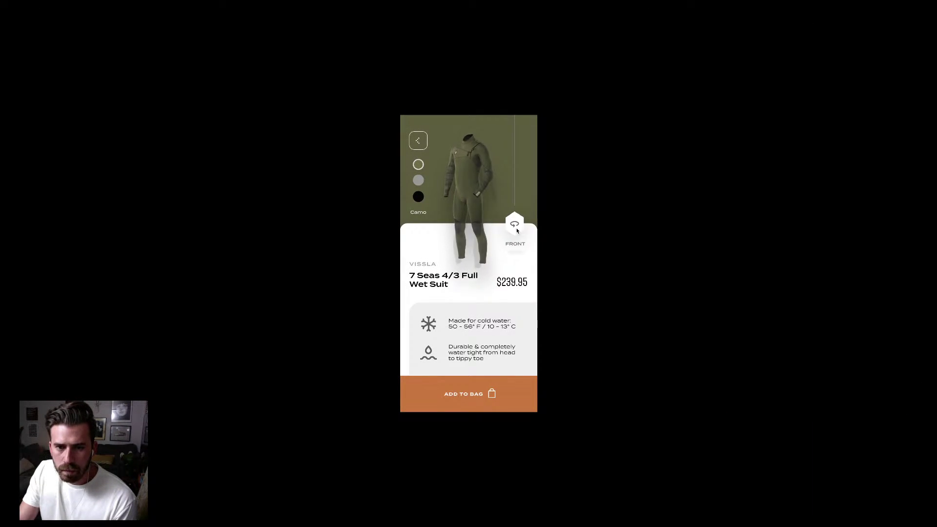
click(518, 229)
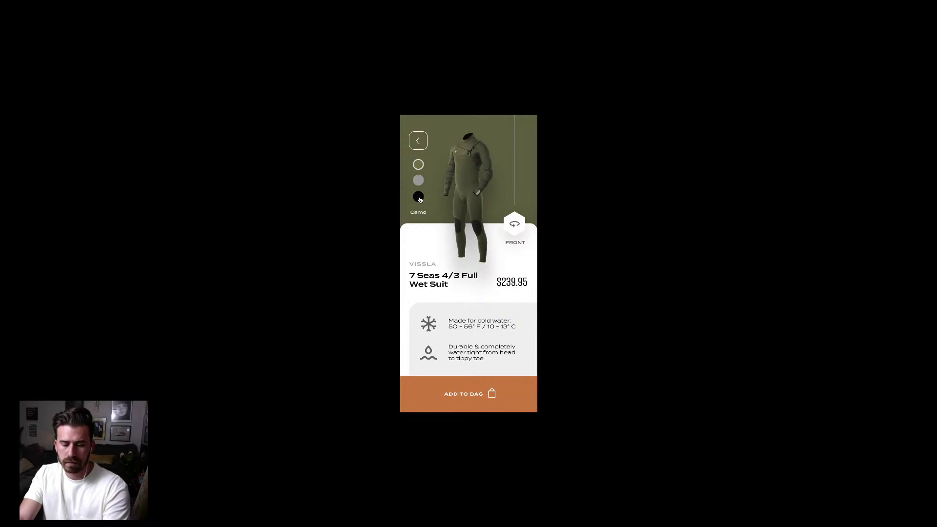
key(Escape)
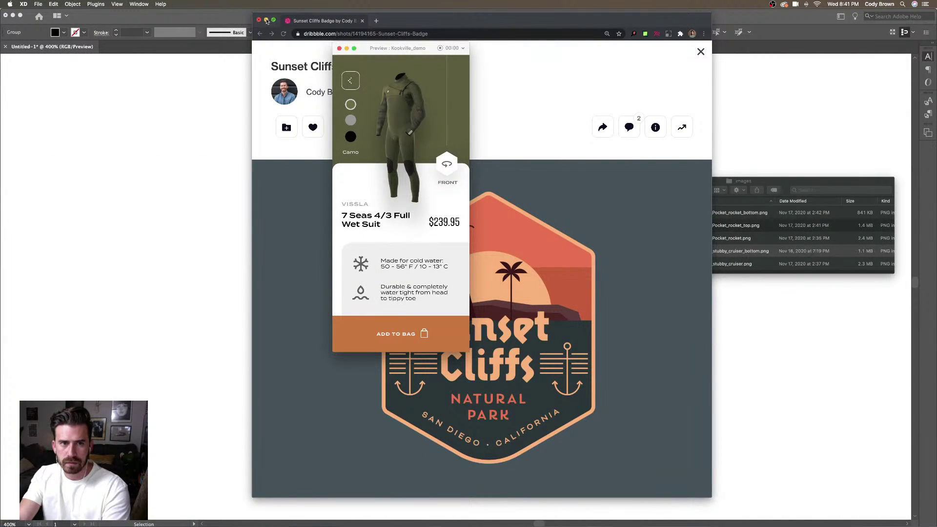
click(340, 49)
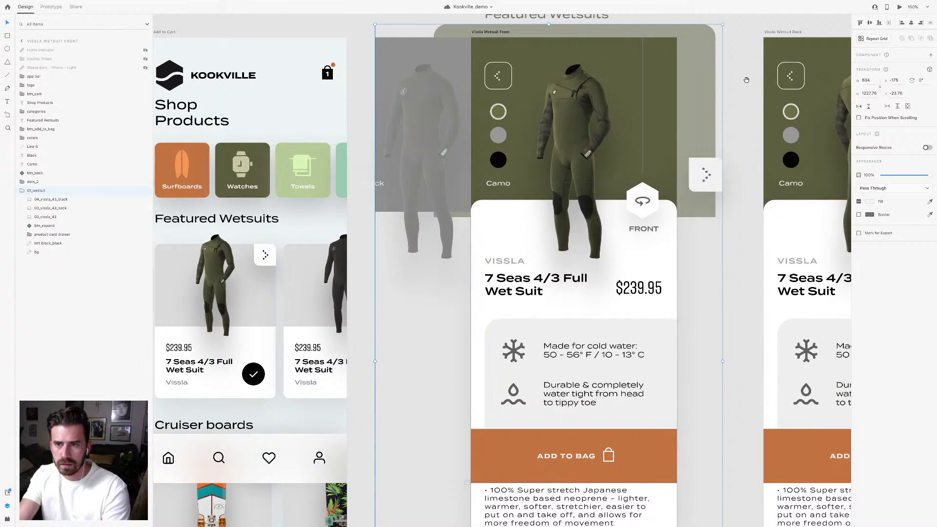
Preview Vissla Wetsuit Front again and test switching between the black and camo color swatches
scroll(551, 212, right, 2)
scroll(550, 211, up, 1)
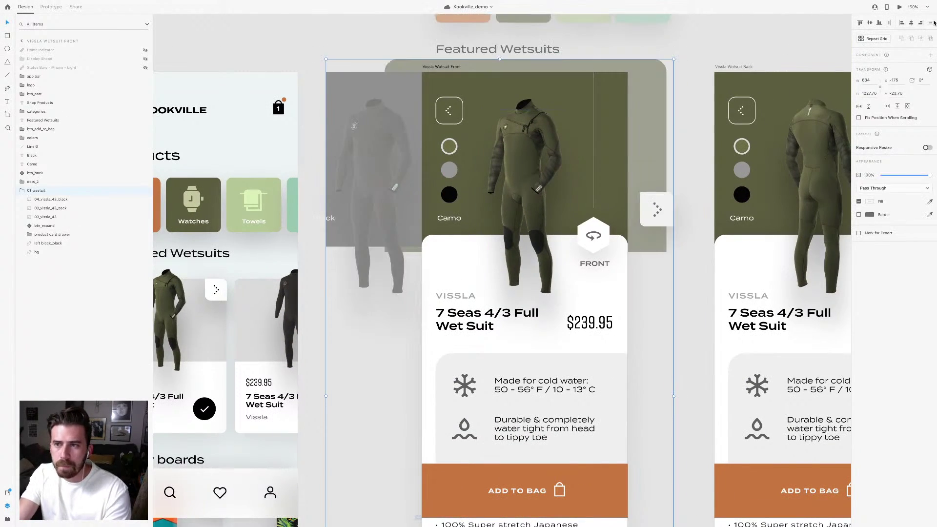
click(900, 7)
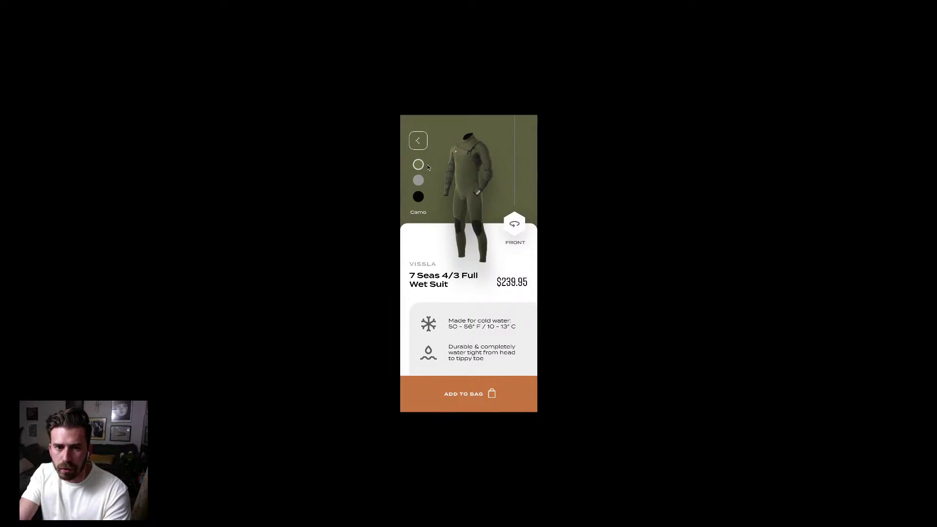
click(418, 200)
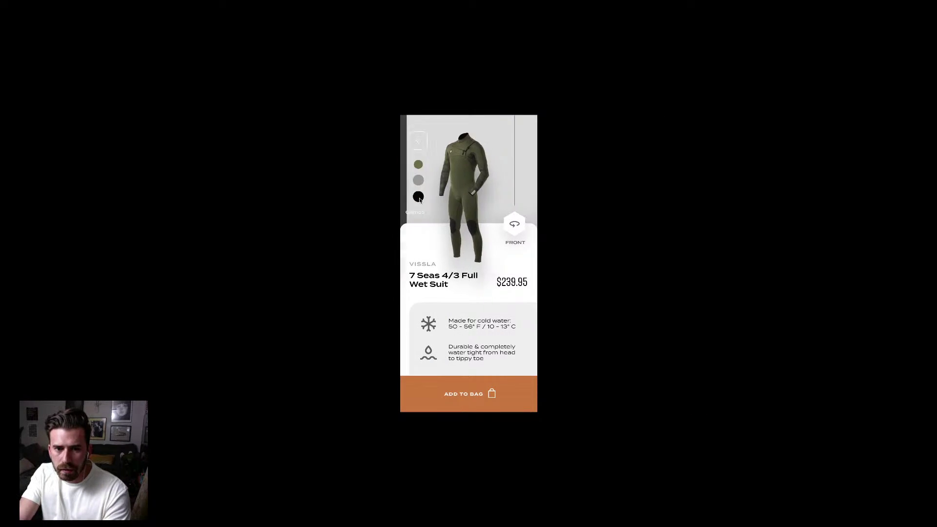
click(418, 166)
click(419, 199)
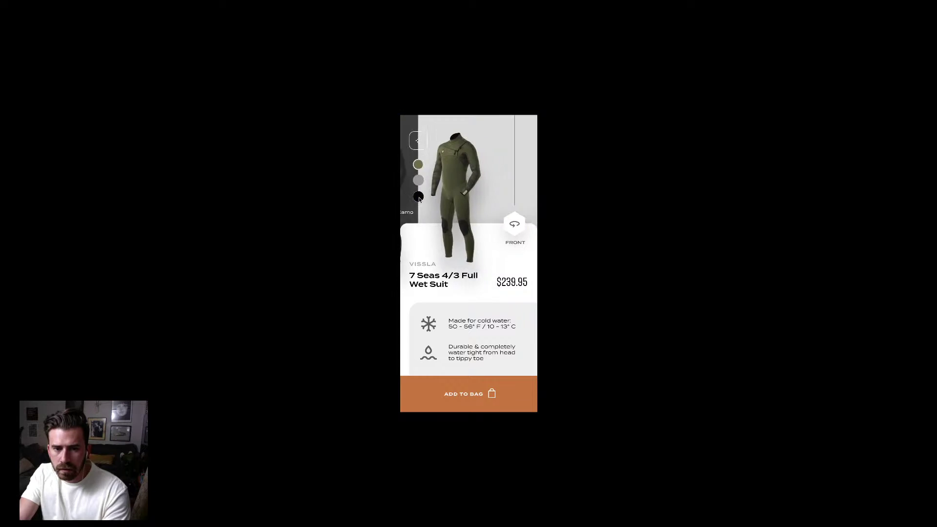
Scroll through the black wetsuit's product details in the preview to test the fixed Add to Bag bar, and close the preview
scroll(431, 222, down, 3)
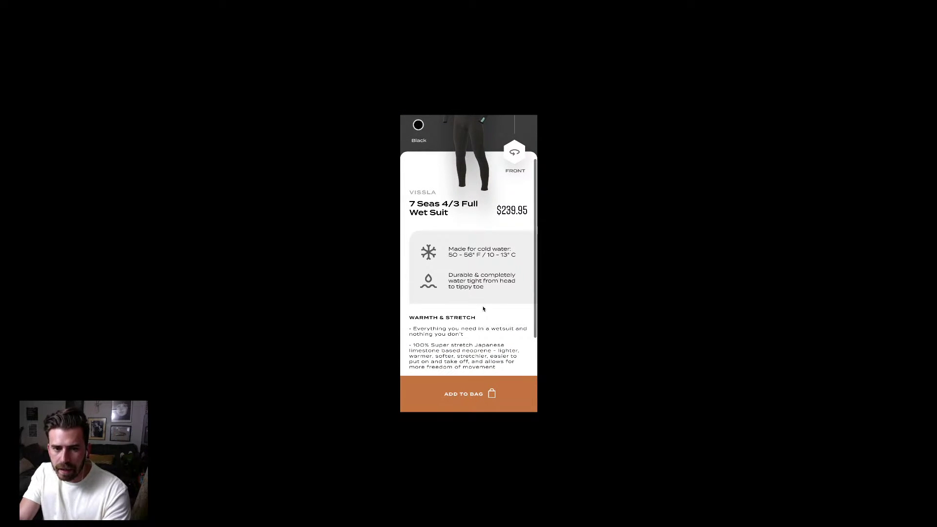
scroll(483, 309, down, 1)
scroll(454, 298, up, 4)
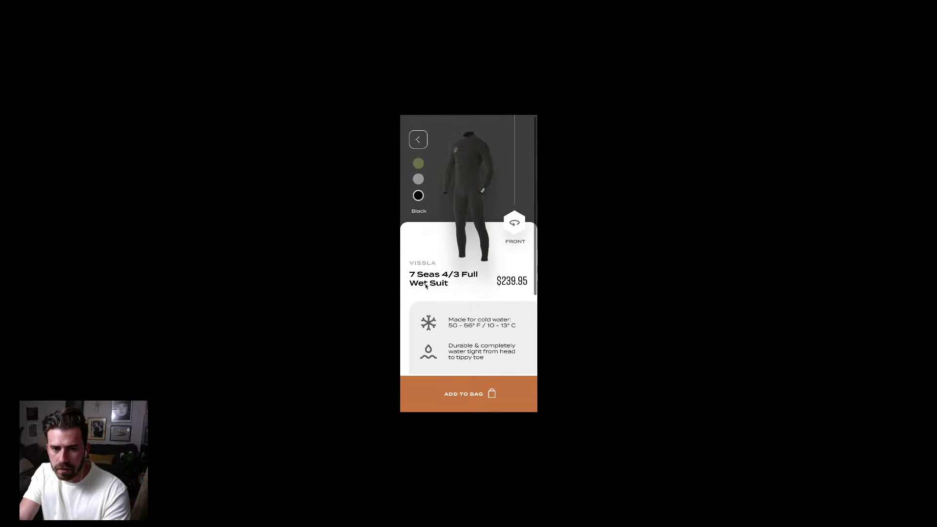
scroll(426, 286, down, 4)
scroll(425, 286, up, 4)
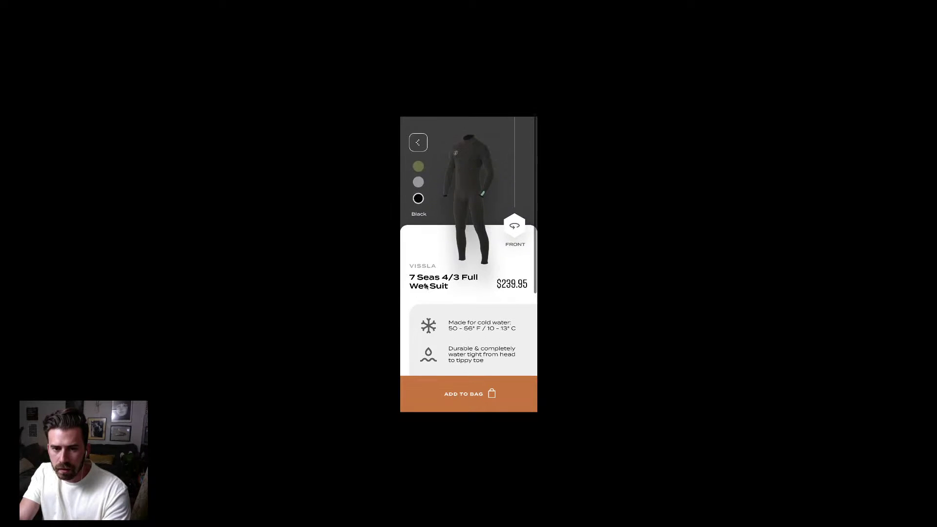
key(Escape)
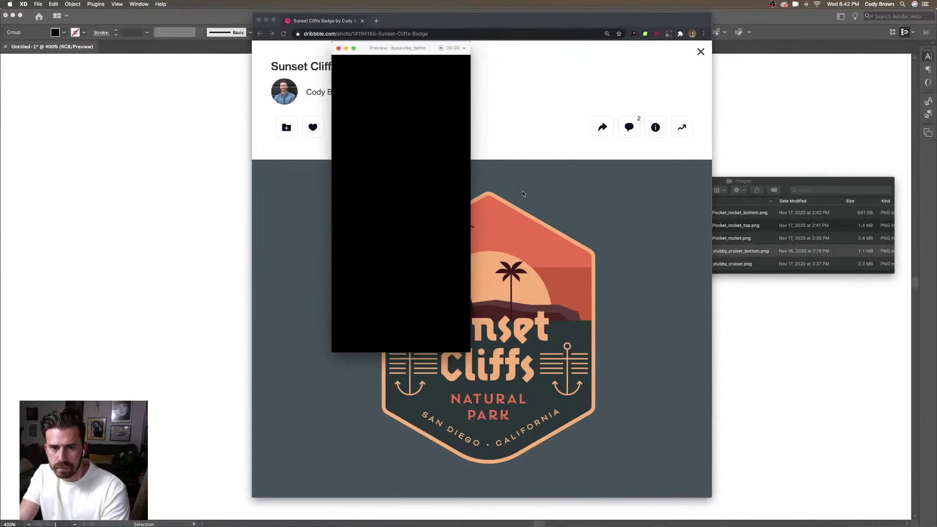
click(339, 48)
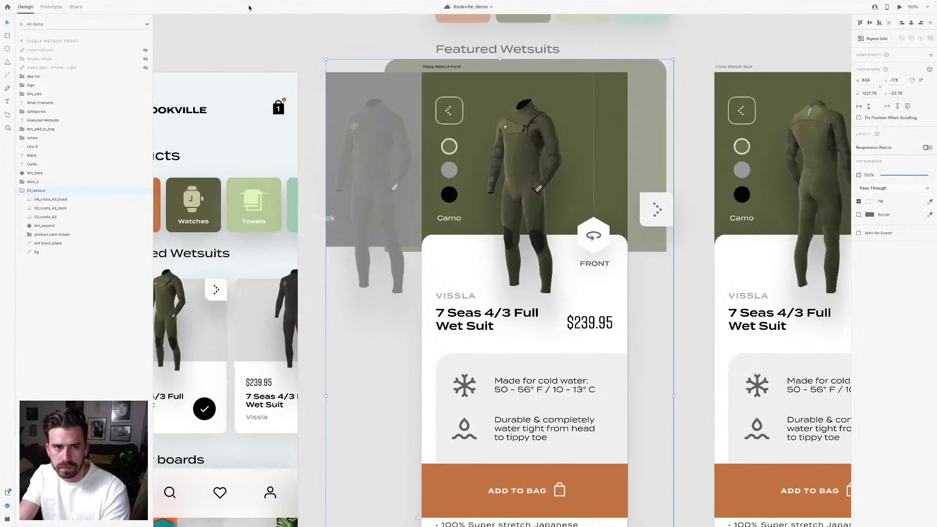
Take Kookville_demo out of full screen and resize its window to fill the desktop
key(Escape)
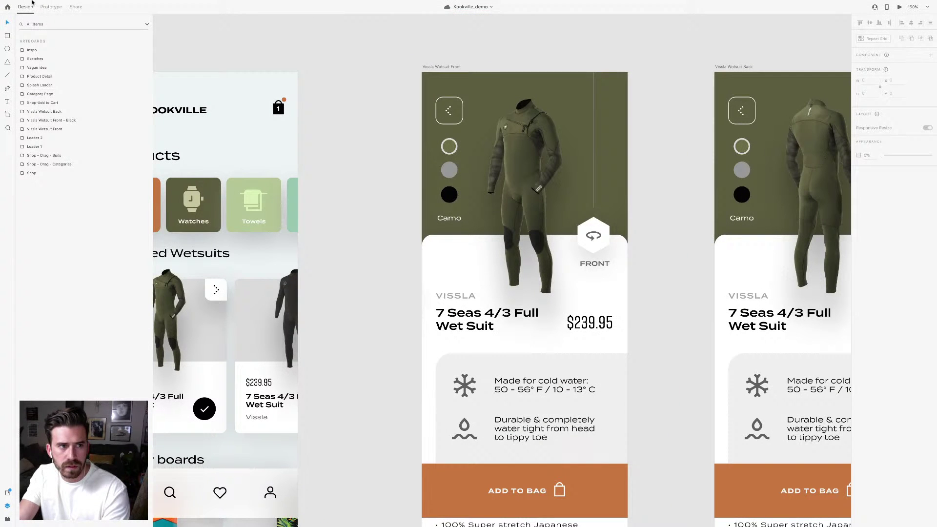
mouse_move(32, 3)
click(24, 17)
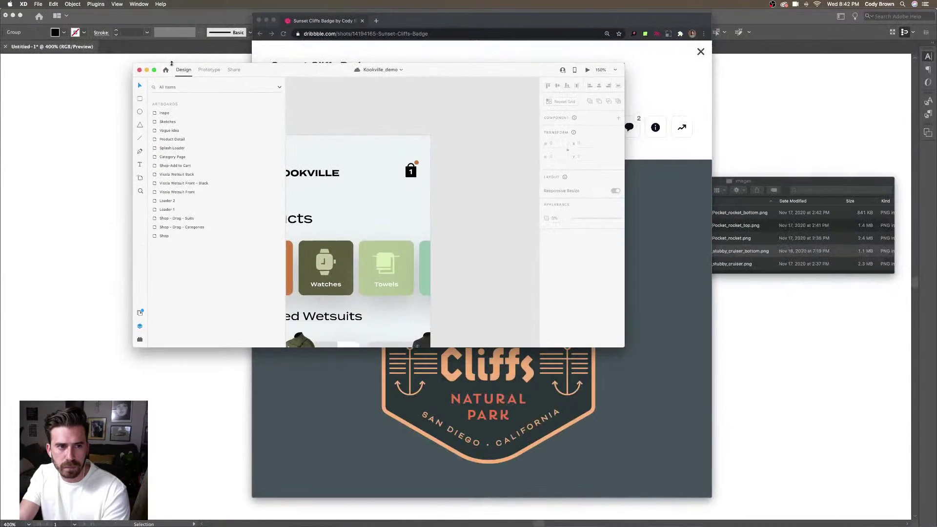
drag(135, 63, 0, 10)
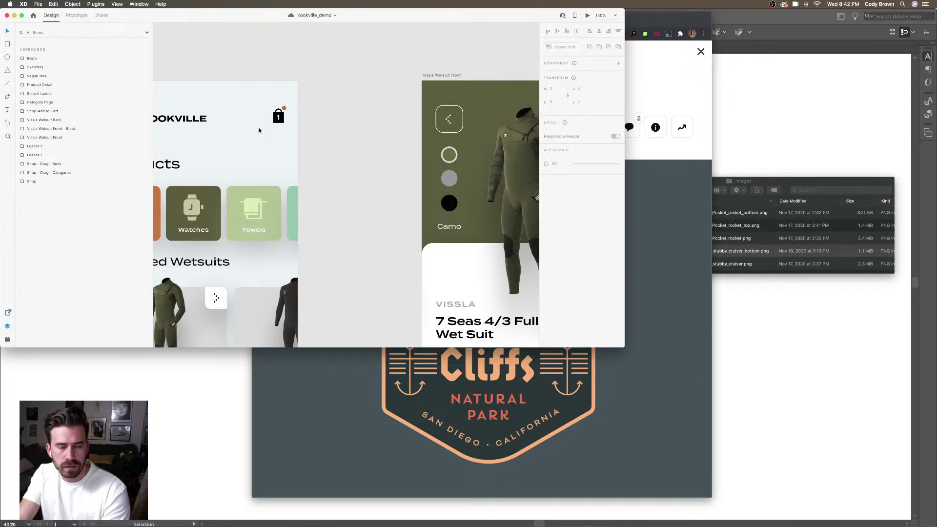
drag(624, 347, 935, 525)
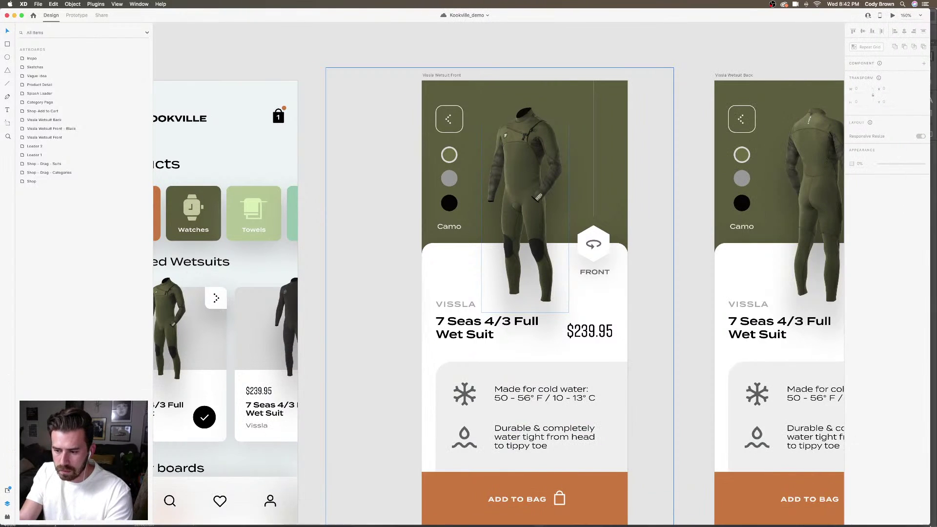
Examine the Splash Loader, Shop Products and Product Detail artboards together as an overview, ending at 50% zoom
click(716, 364)
key(super+minus)
key(super+minus)
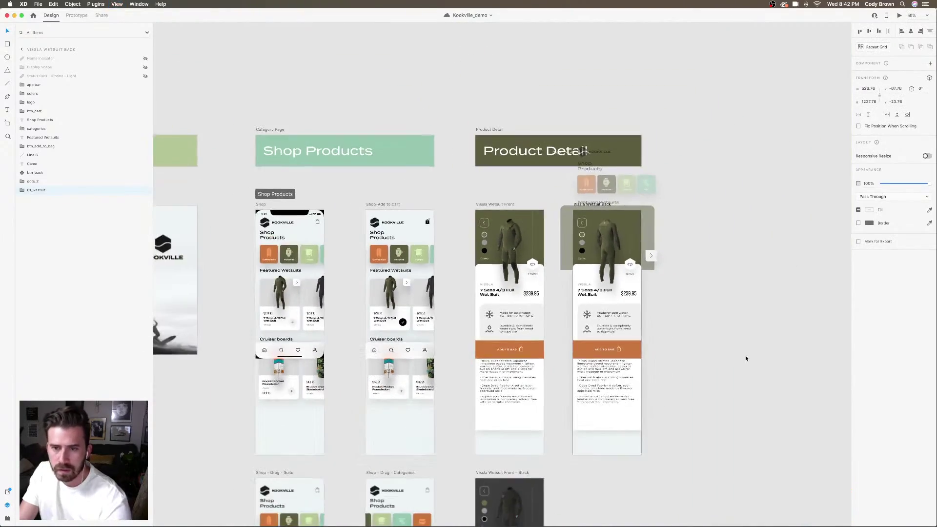
key(Escape)
scroll(745, 358, down, 5)
key(super+minus)
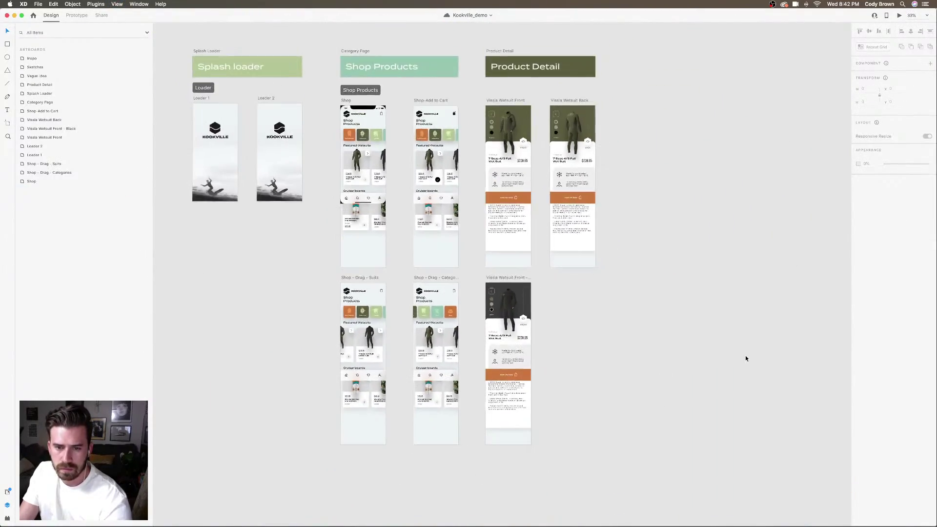
key(super+plus)
scroll(701, 359, up, 1)
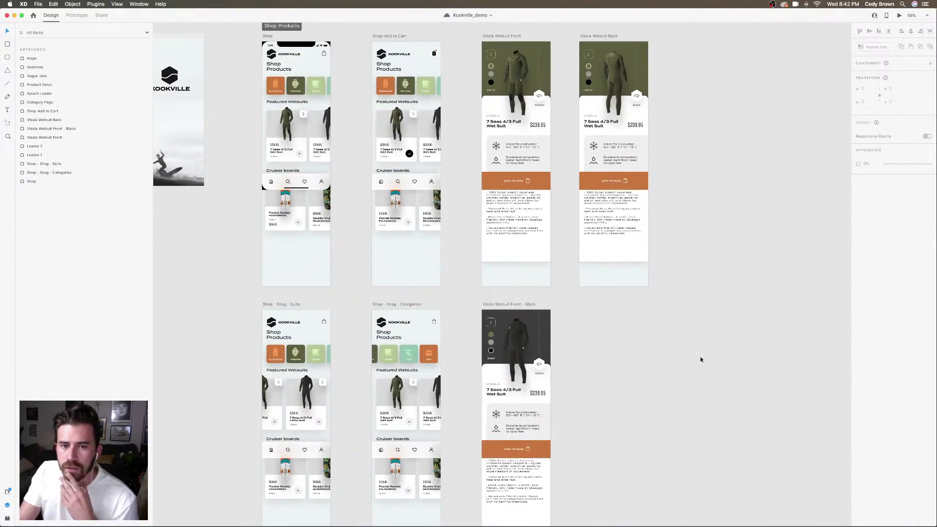
scroll(701, 358, up, 4)
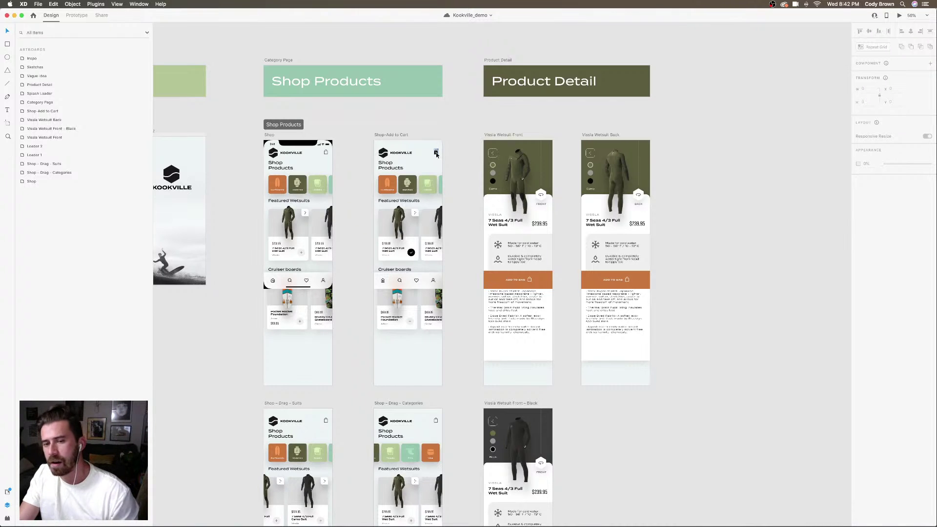
scroll(437, 155, left, 1)
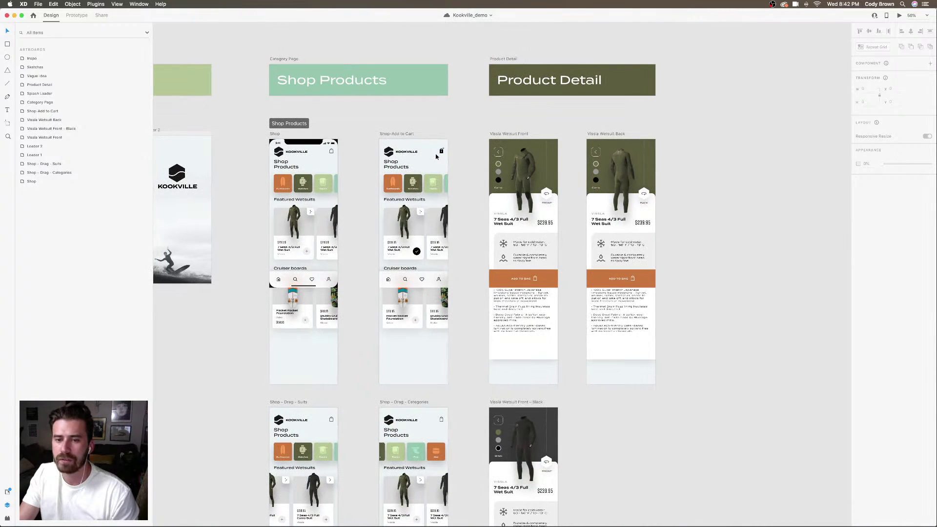
scroll(437, 156, up, 1)
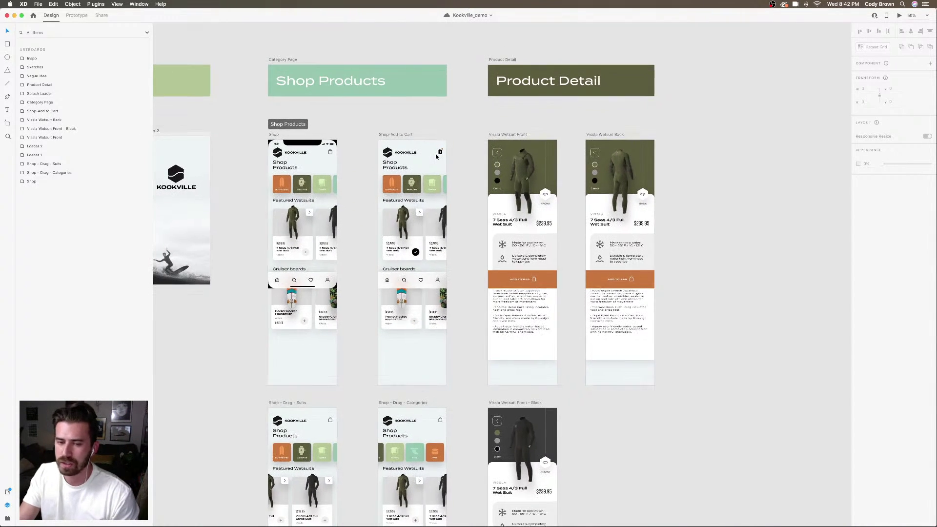
scroll(437, 155, up, 1)
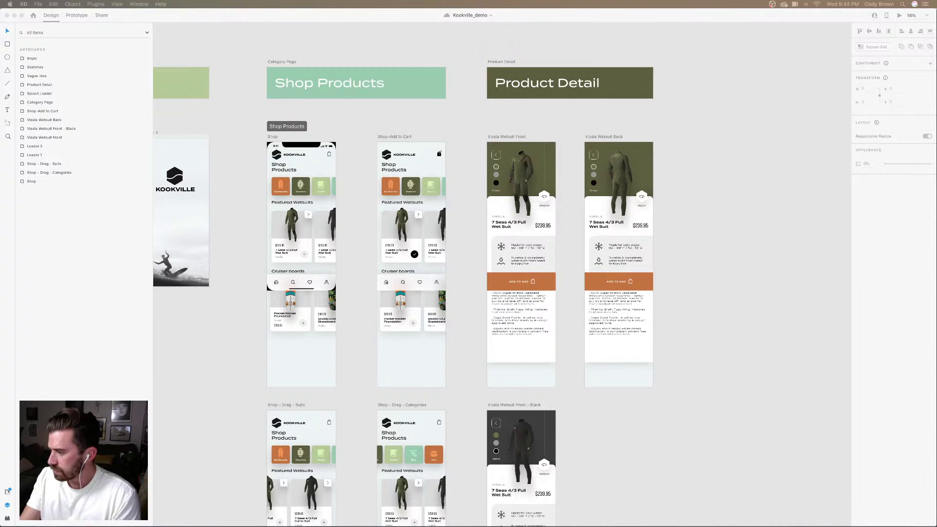
click(695, 212)
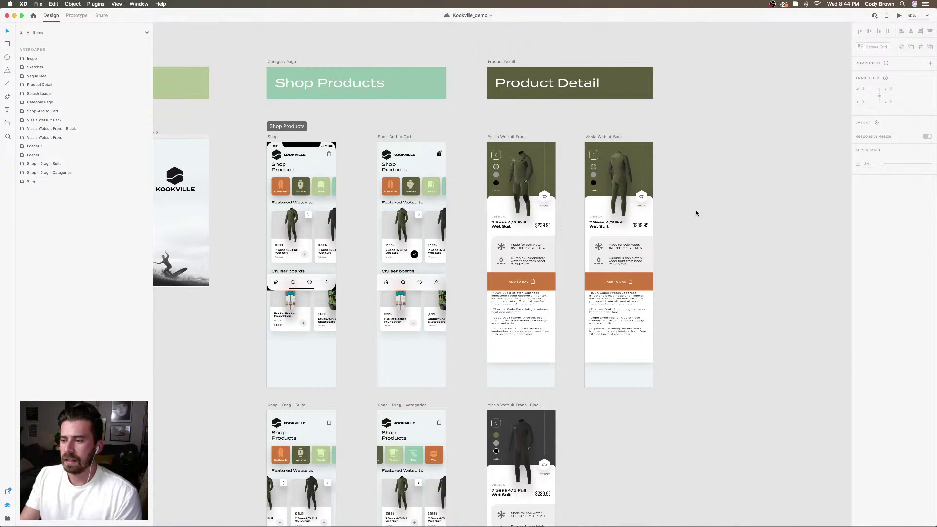